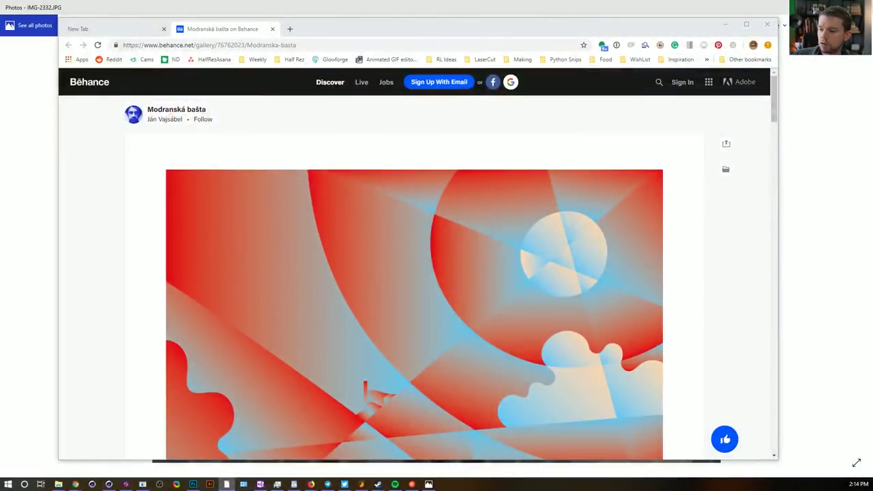
Maximize the browser window and look through the Modranská bašta project, from the tower illustrations to the T-shirt mockups
drag(343, 35, 341, 2)
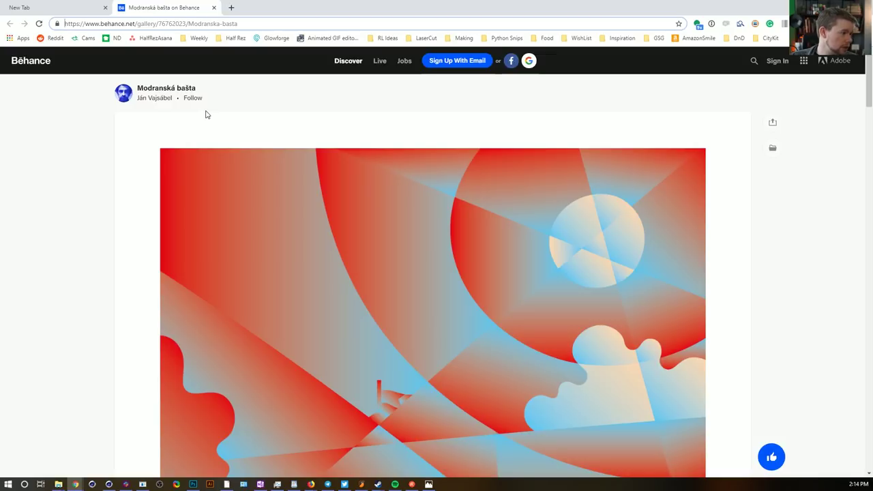
scroll(166, 166, down, 1)
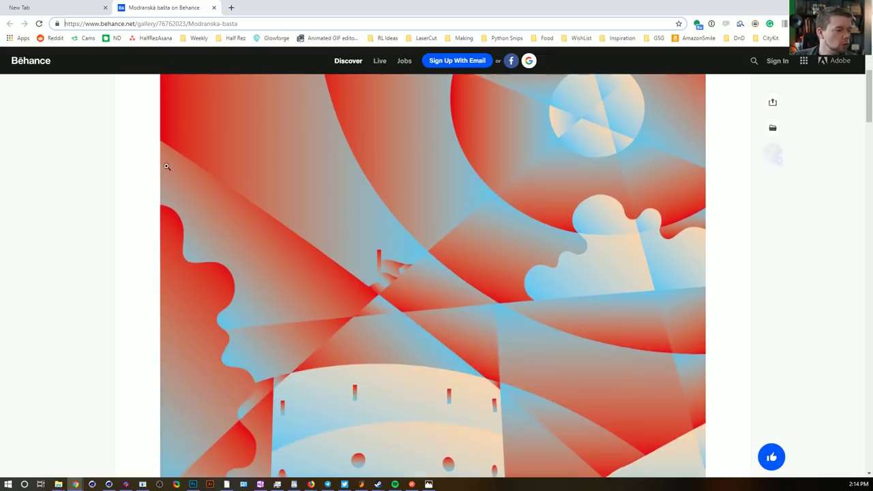
scroll(133, 220, up, 1)
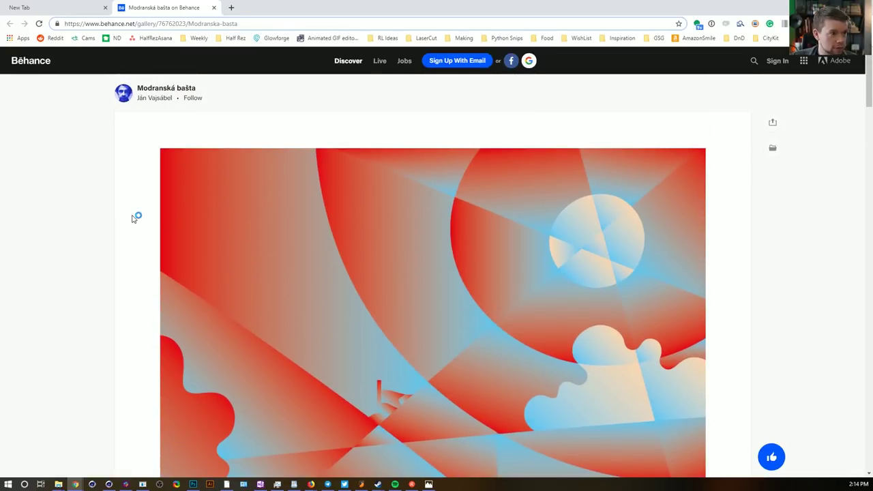
scroll(178, 218, down, 6)
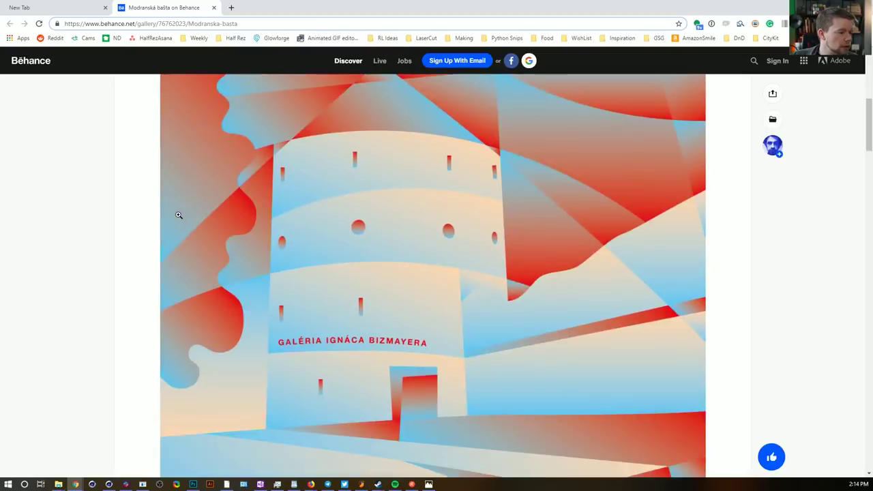
scroll(178, 215, down, 2)
scroll(179, 214, down, 7)
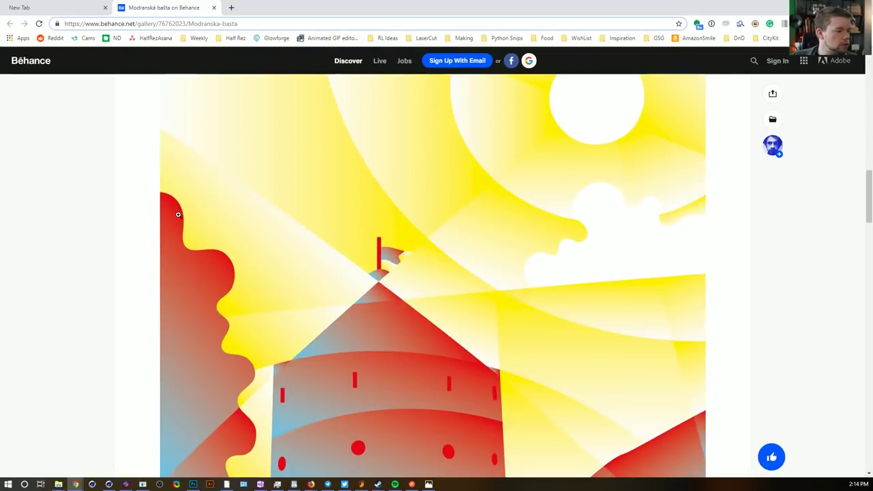
scroll(179, 214, down, 2)
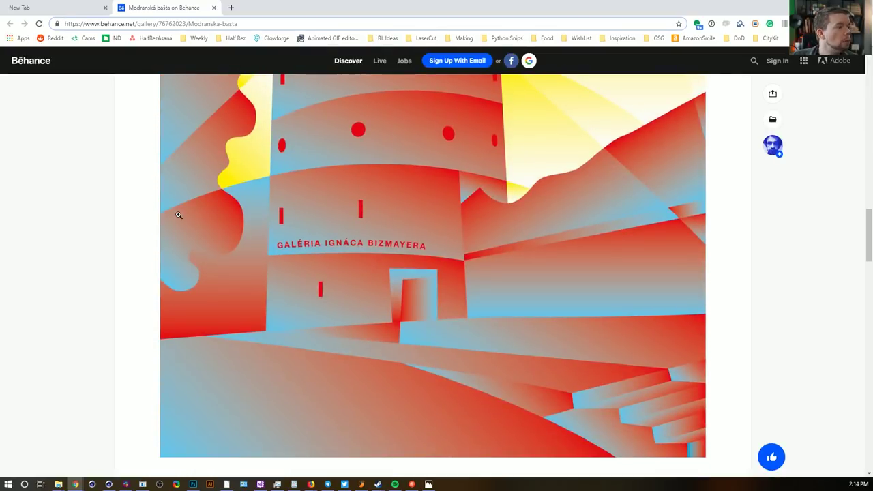
scroll(168, 214, down, 7)
scroll(168, 214, down, 4)
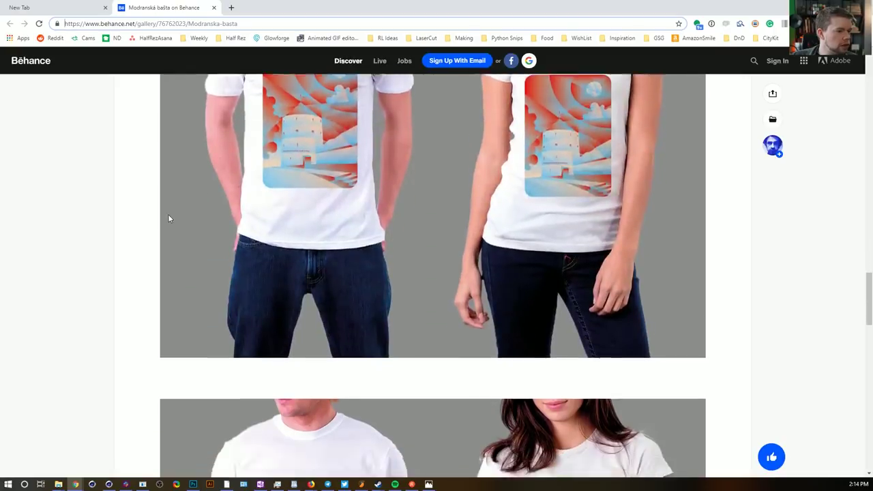
scroll(169, 214, up, 10)
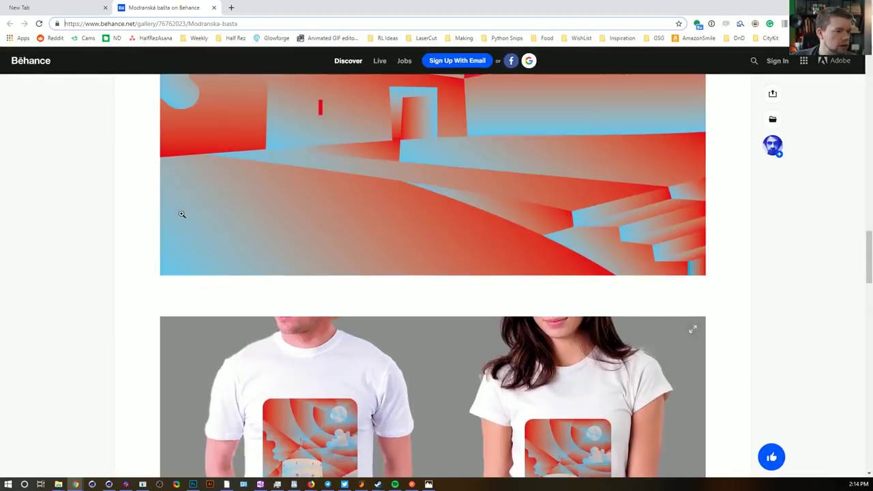
scroll(192, 217, up, 10)
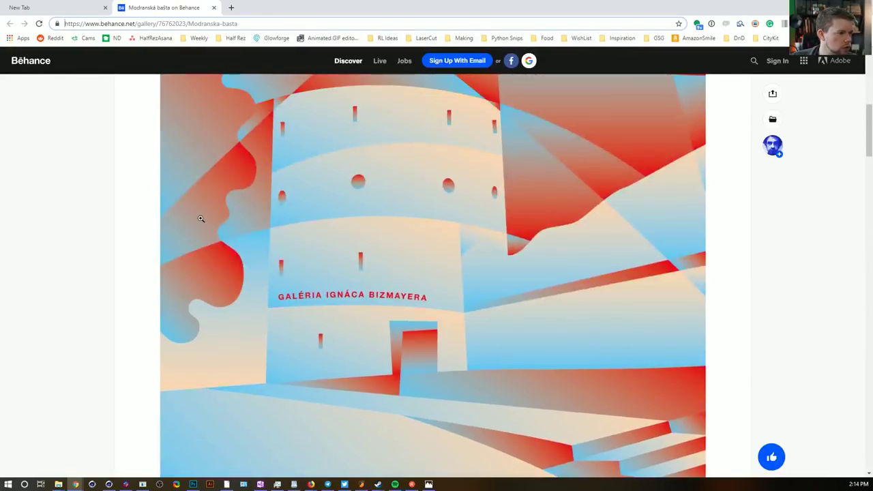
scroll(200, 218, up, 8)
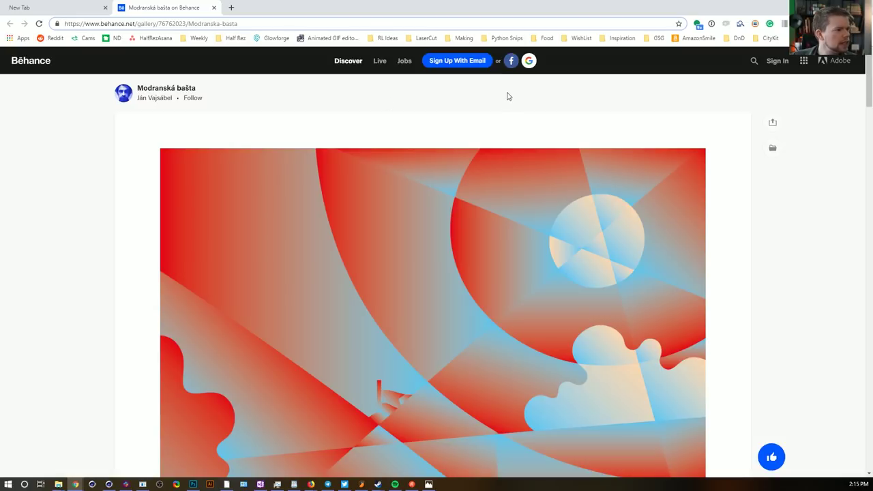
Examine the gradient shading of the sky, clouds and tower in the project's first illustration
scroll(516, 144, down, 2)
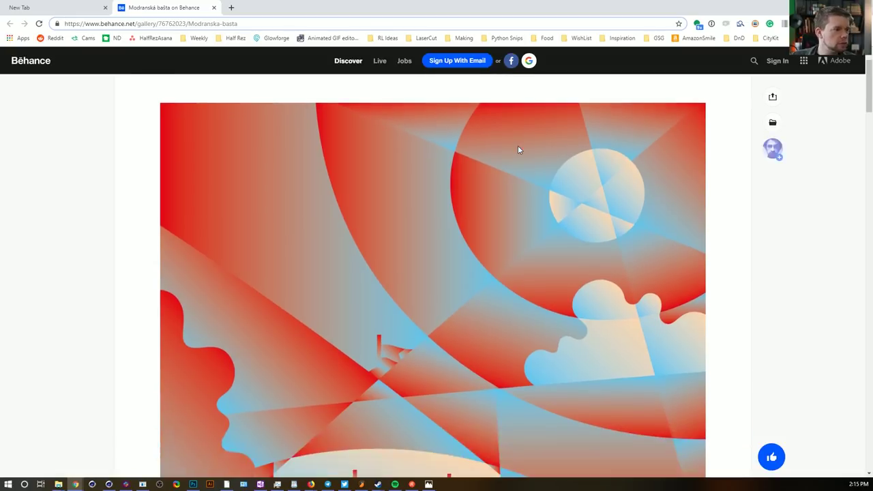
scroll(389, 214, down, 3)
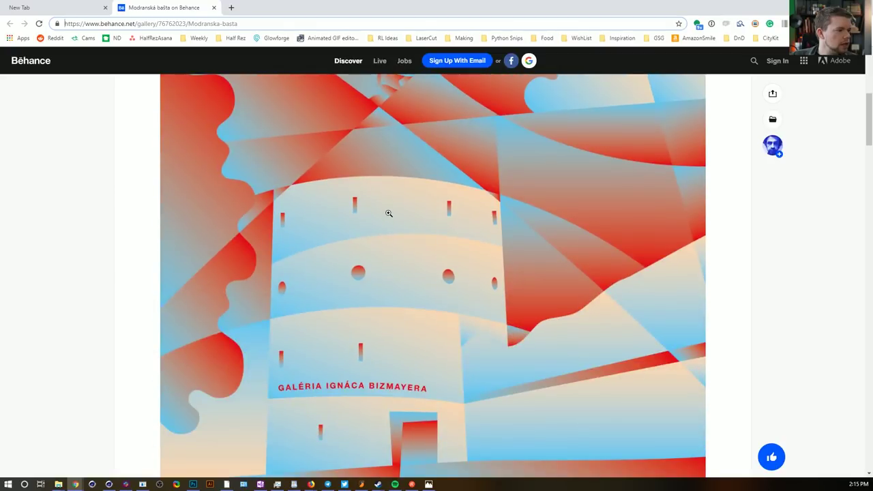
scroll(380, 210, up, 2)
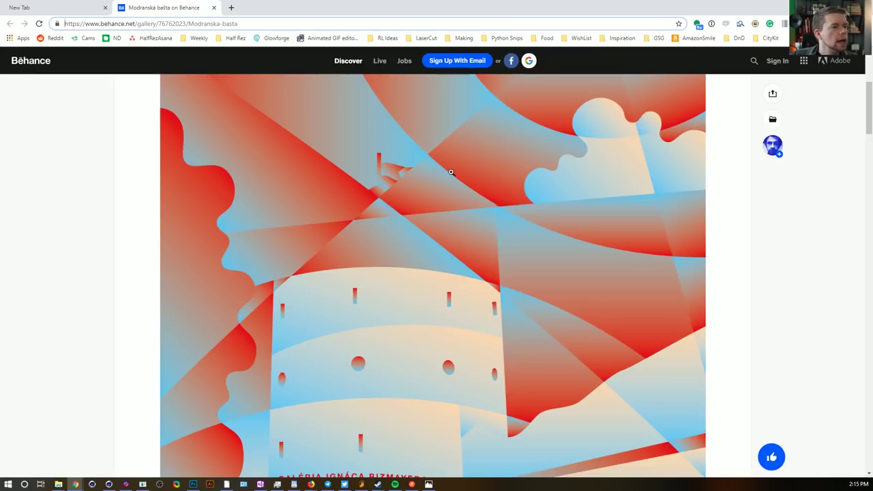
scroll(451, 172, up, 3)
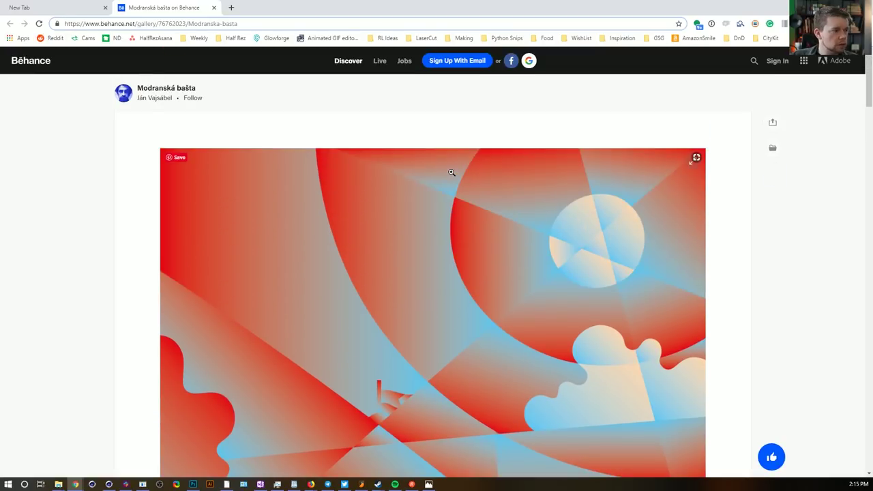
scroll(450, 172, down, 1)
scroll(451, 172, up, 1)
scroll(451, 172, up, 1)
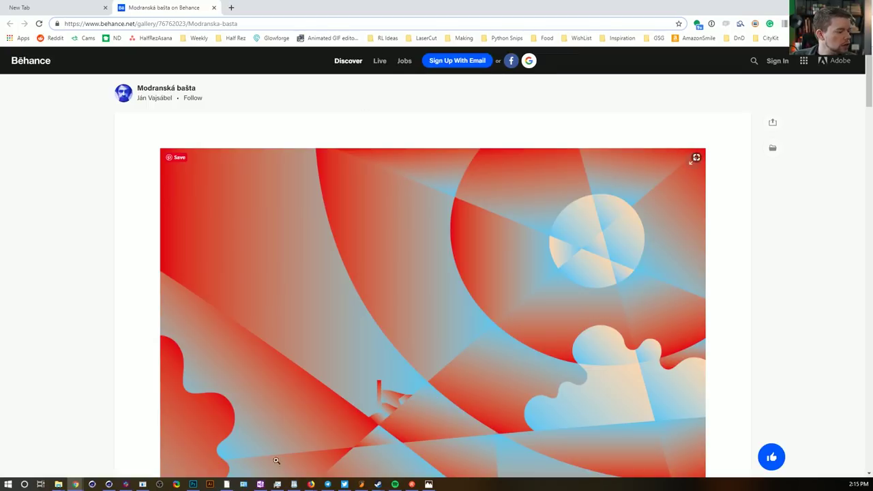
scroll(376, 372, down, 2)
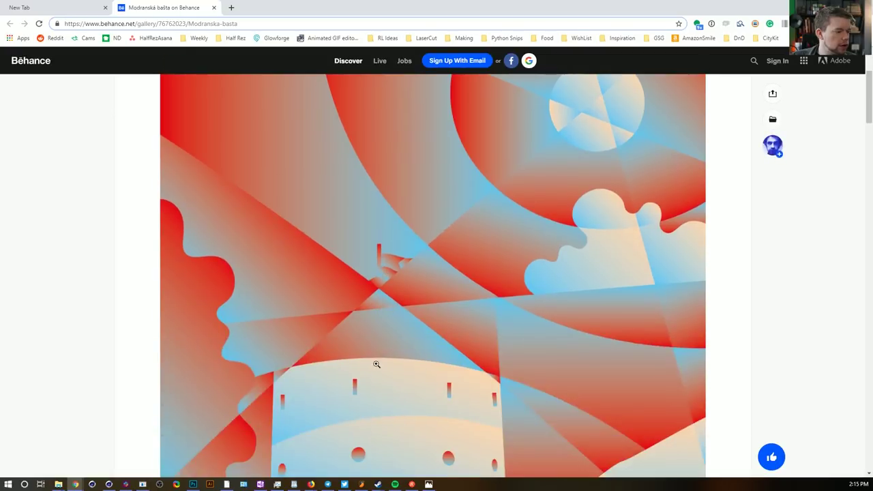
scroll(377, 364, up, 1)
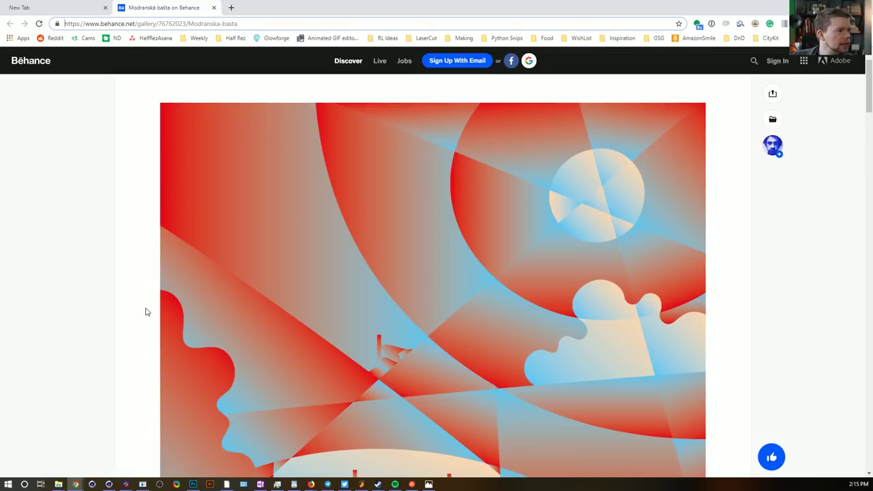
scroll(148, 324, up, 1)
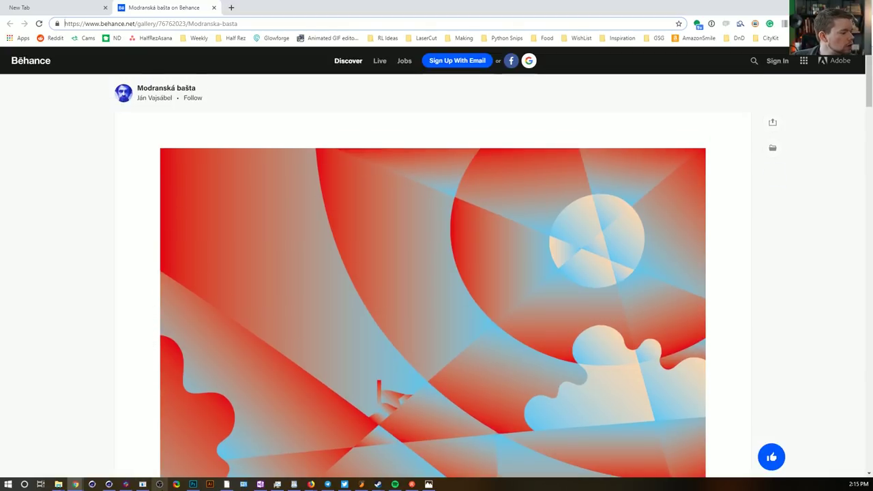
Switch to Cinema 4D, play the falling-spheres simulation in Blanket_MoClones3.c4d and return it to the first frame
click(109, 484)
mouse_move(345, 238)
alt+mouse_down()
mouse_move(372, 198)
mouse_move(315, 216)
mouse_move(339, 225)
alt+mouse_up()
alt+middle_drag(339, 221, 363, 307)
alt+drag(364, 312, 356, 290)
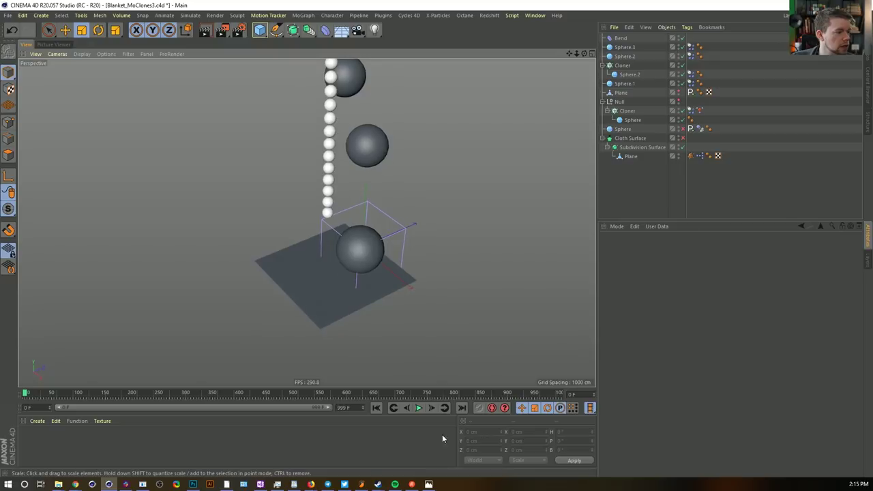
click(418, 407)
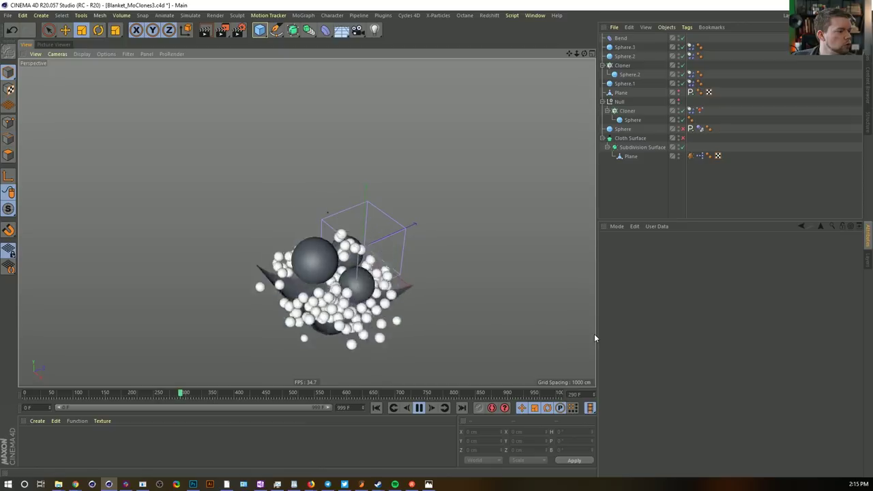
click(420, 407)
click(379, 408)
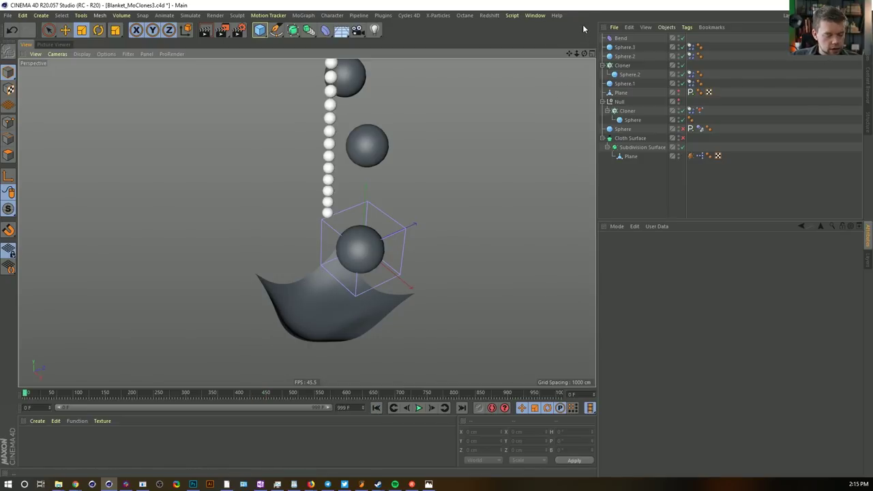
Create a new empty project
key(ctrl+n)
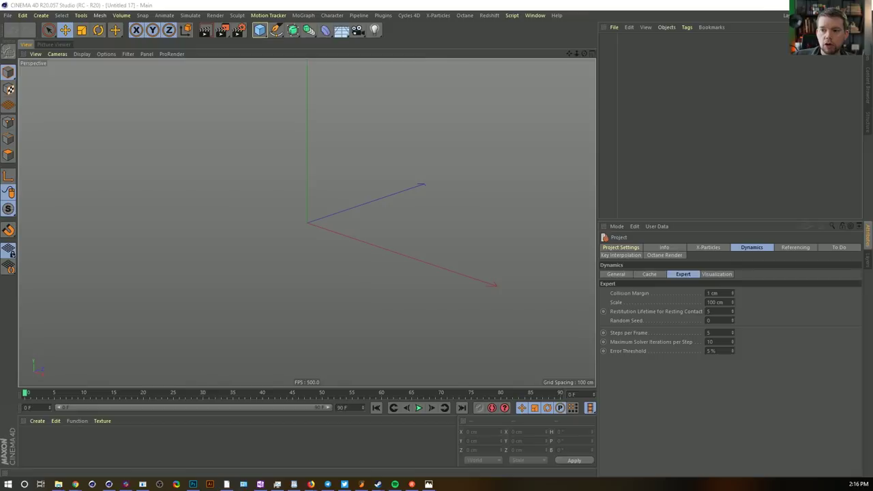
Switch to the browser and compare the red-blue and yellow-sky versions of the tower illustration
key(alt+Tab)
scroll(600, 171, down, 3)
scroll(612, 194, up, 3)
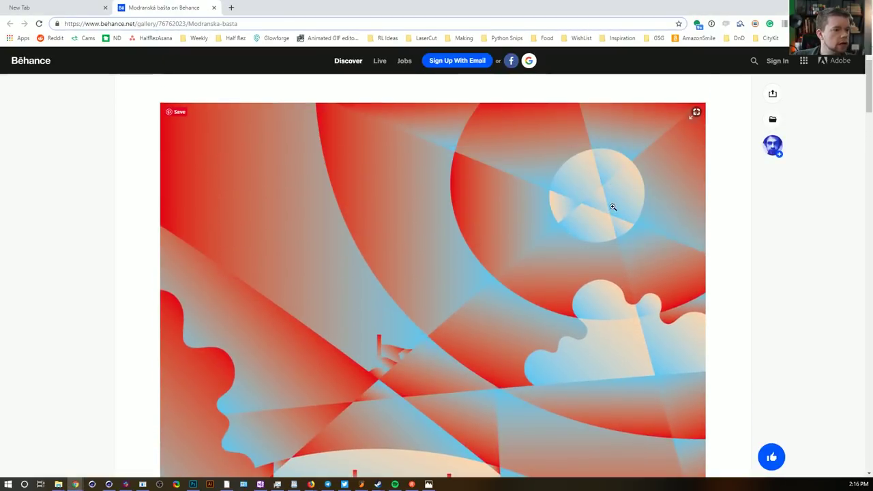
scroll(620, 325, down, 5)
scroll(401, 259, down, 8)
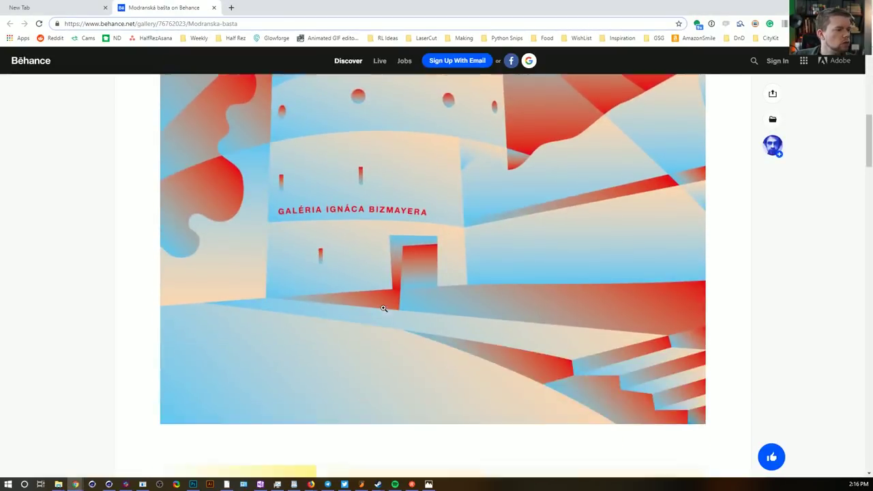
scroll(501, 328, down, 3)
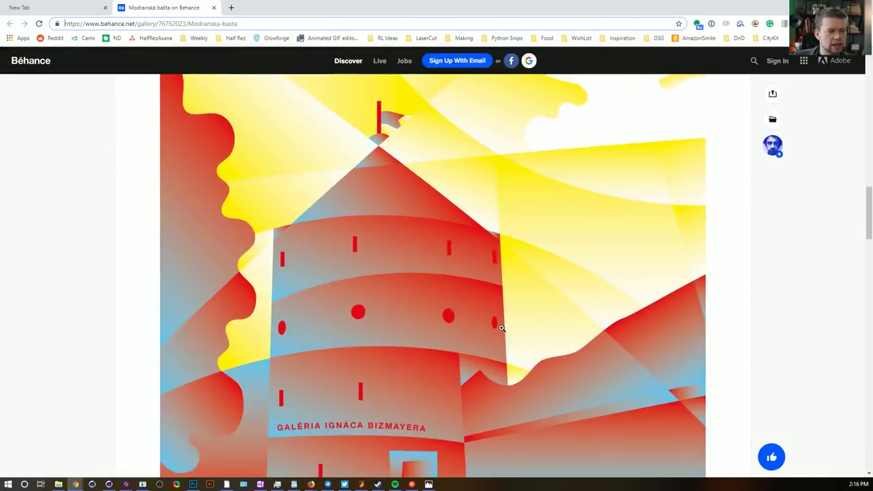
scroll(501, 328, up, 2)
Switch back to Cinema 4D and check the Content Browser's preset libraries and top-level folders
click(109, 485)
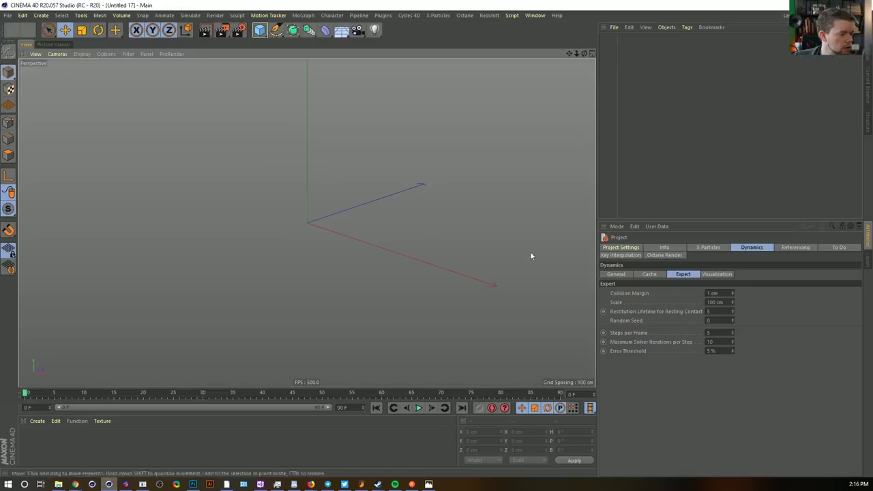
click(867, 91)
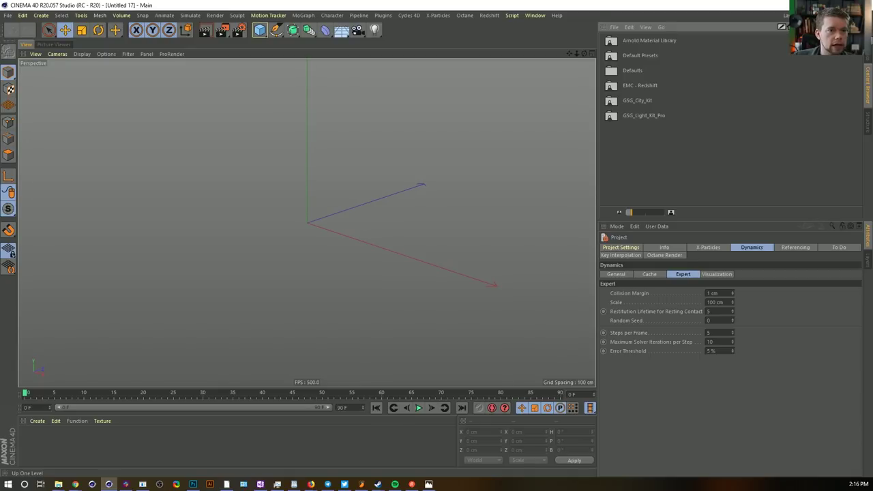
click(823, 26)
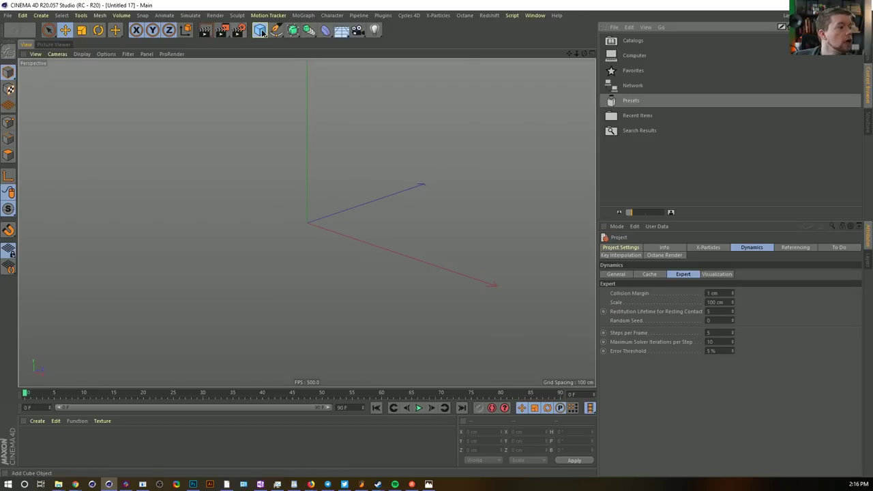
drag(260, 29, 340, 80)
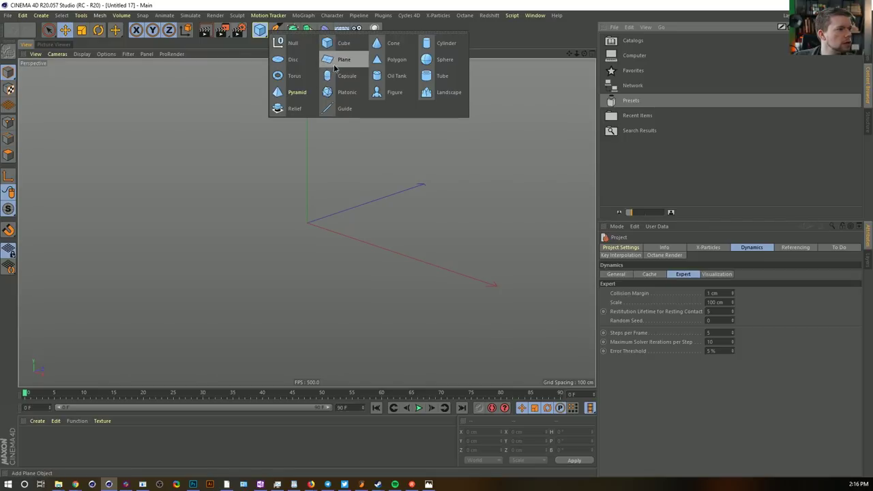
click(528, 43)
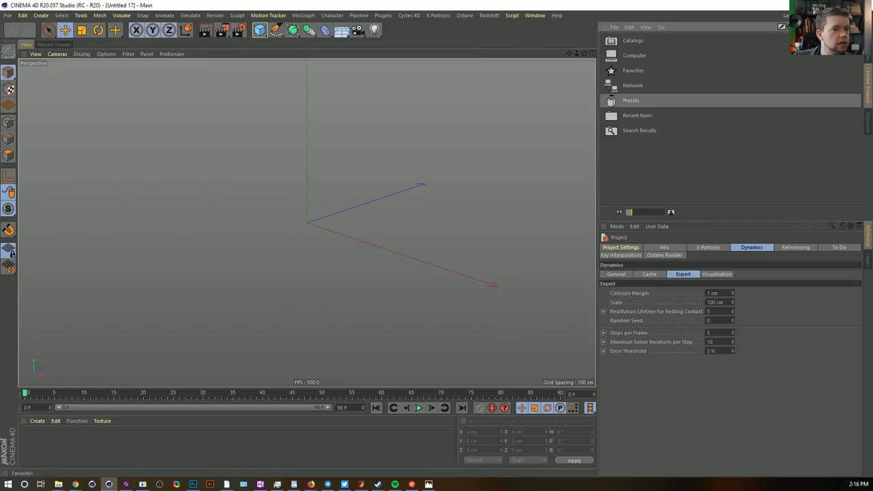
click(866, 36)
Add a cylinder primitive at the origin of the empty scene
click(264, 31)
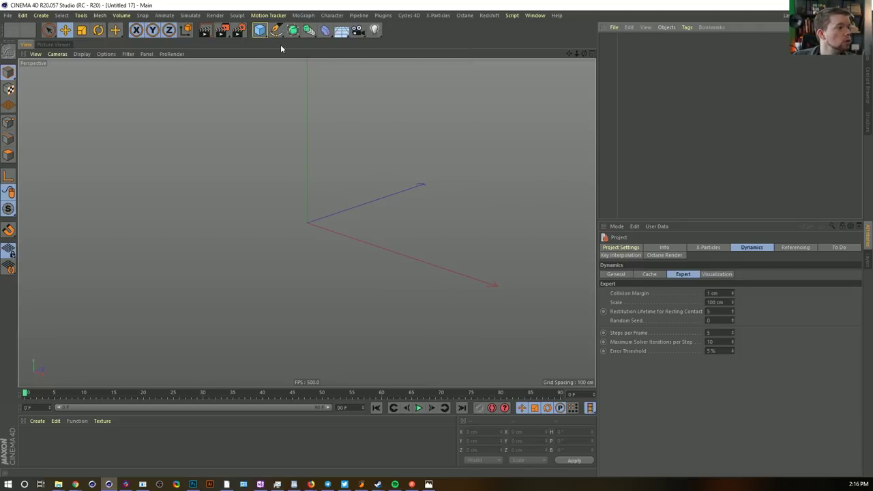
click(261, 30)
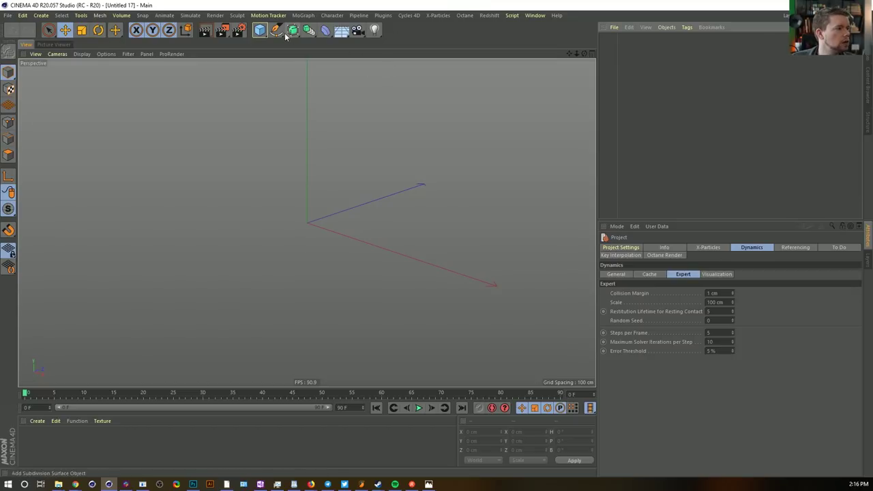
click(259, 30)
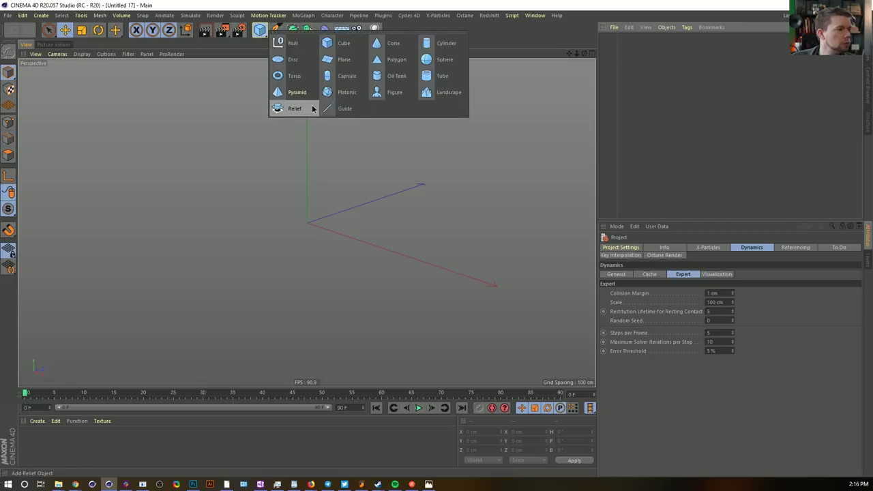
click(440, 43)
alt+drag(316, 245, 357, 243)
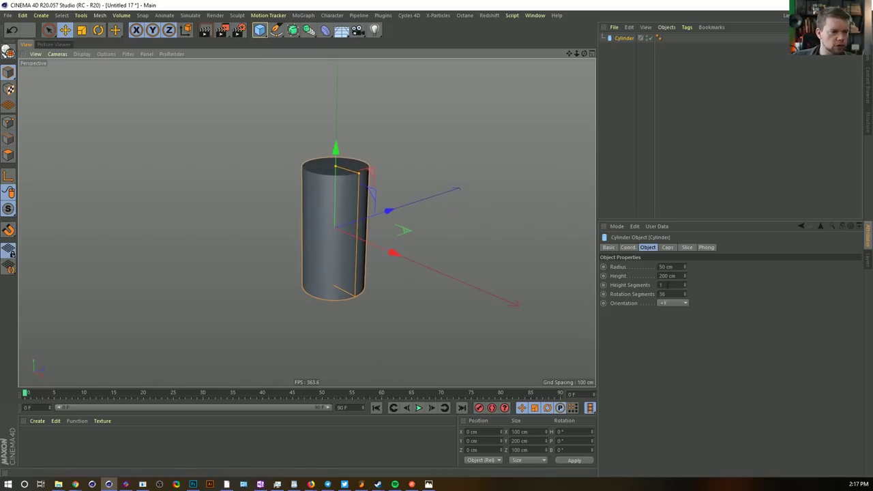
Scale the cylinder down uniformly to about 51 cm in diameter and 102 cm in height
key(t)
drag(446, 162, 304, 186)
drag(274, 213, 311, 204)
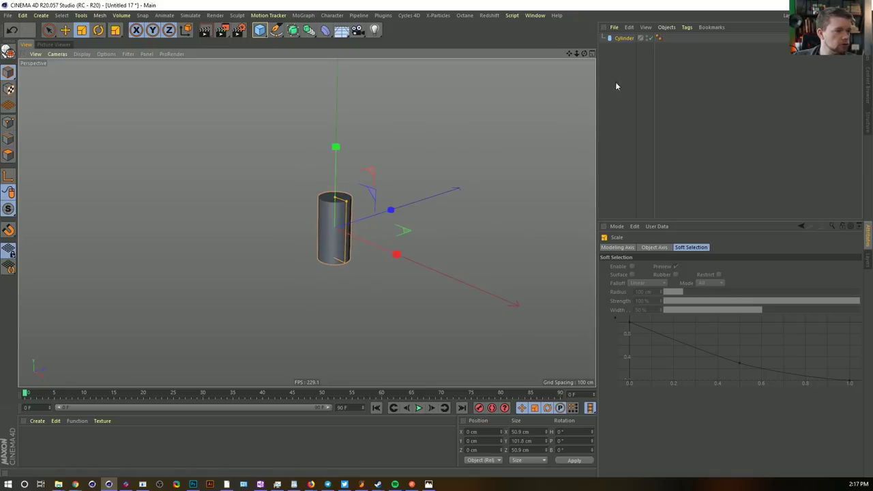
Set the cylinder's rotation segments to 12
click(614, 39)
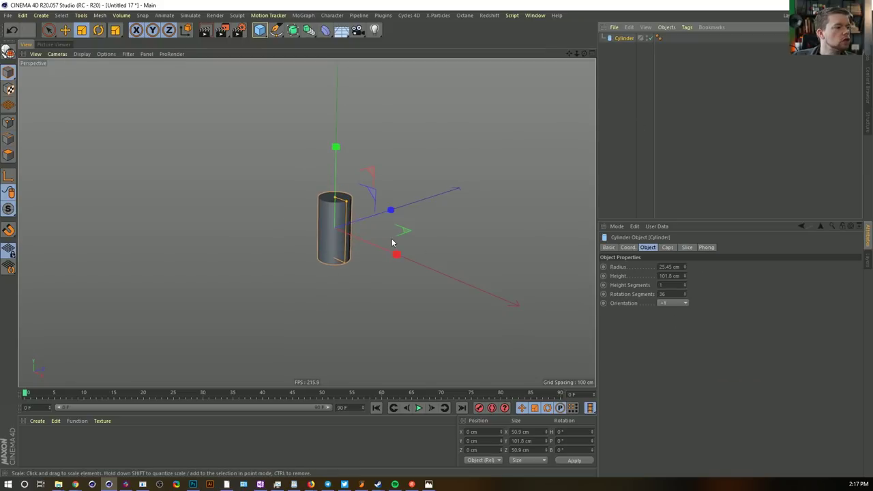
double_click(674, 295)
text(12)
key(Return)
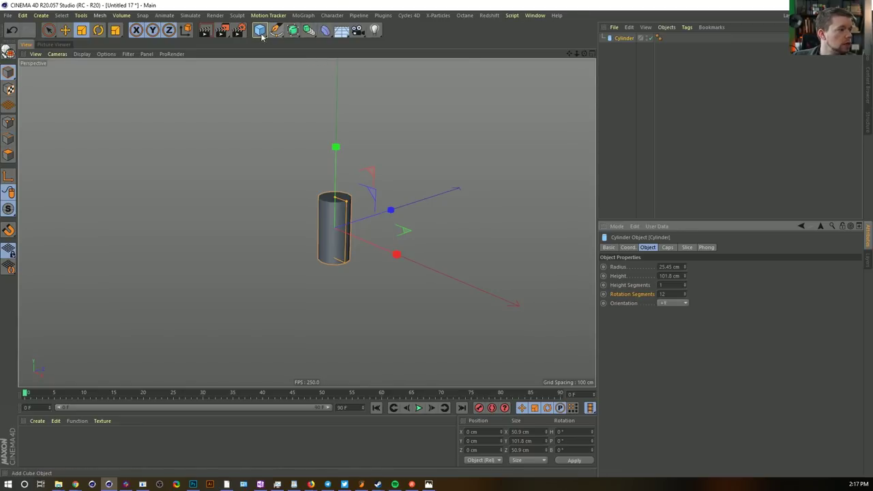
Add a cone with 1 height segment and 12 rotation segments, and display the viewport shading with edge lines
drag(261, 30, 386, 80)
click(392, 43)
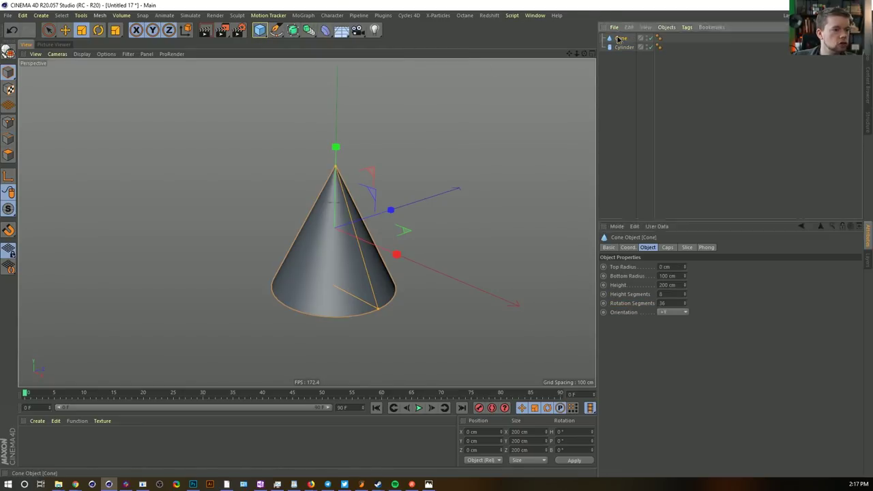
key(n)
key(b)
drag(686, 297, 720, 354)
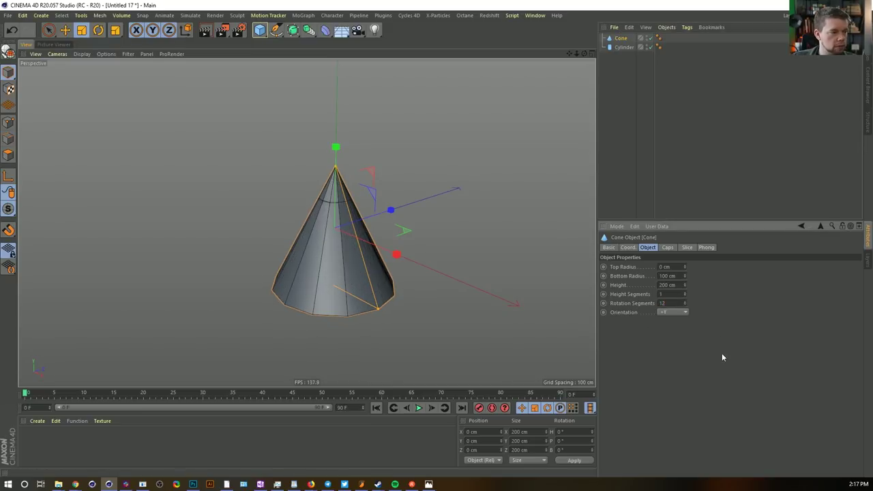
Parent the cone to the cylinder, narrow its bottom radius to about 75 cm, and raise it about 129 cm above the trunk's centre
mouse_move(342, 243)
alt+mouse_down()
mouse_move(334, 190)
mouse_move(327, 238)
alt+mouse_up()
drag(619, 48, 618, 49)
key(e)
drag(343, 157, 334, 75)
drag(380, 228, 367, 230)
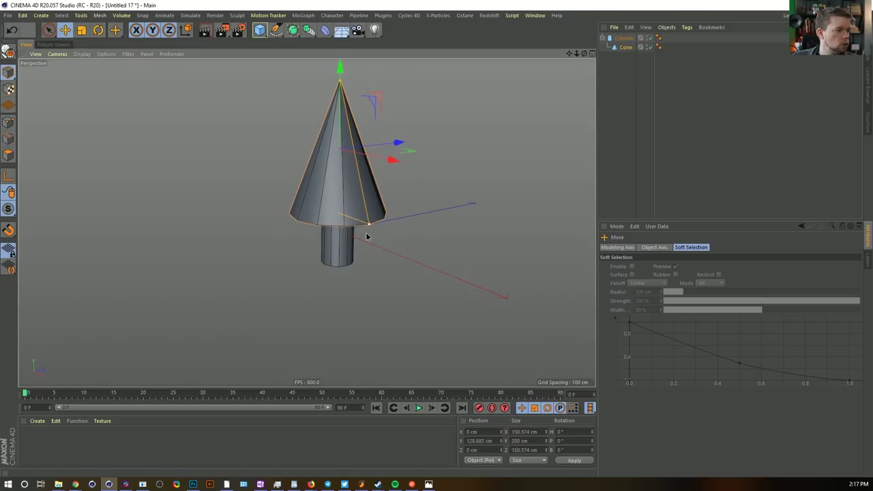
scroll(371, 184, down, 3)
alt+middle_drag(373, 184, 363, 222)
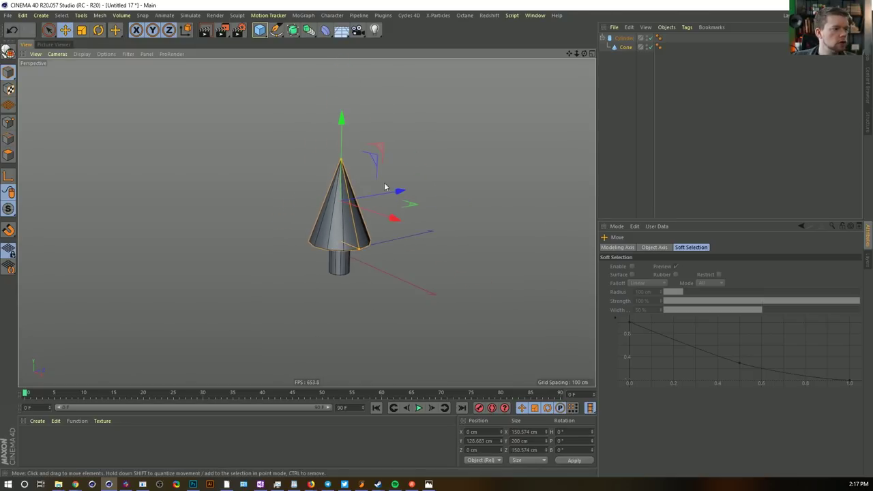
Group the cylinder and its cone under a new null, and raise the cylinder to about 52 cm in Y
click(41, 15)
mouse_move(51, 29)
click(89, 33)
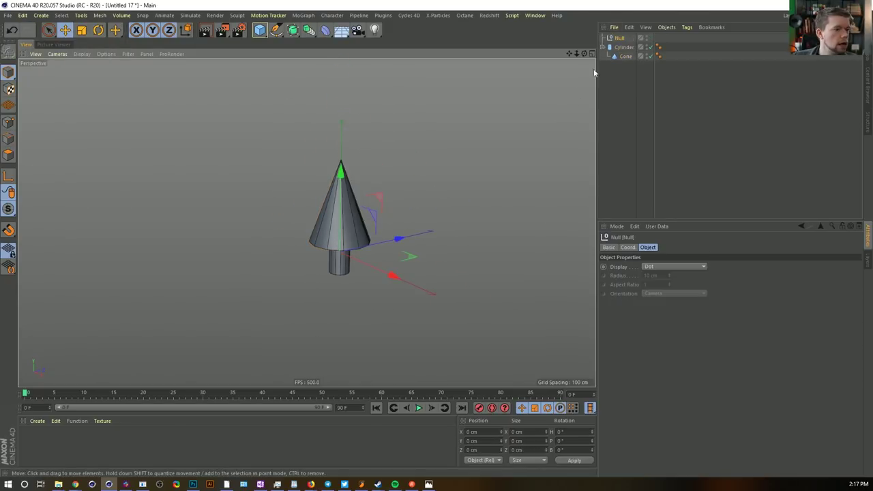
click(624, 48)
drag(345, 292, 345, 269)
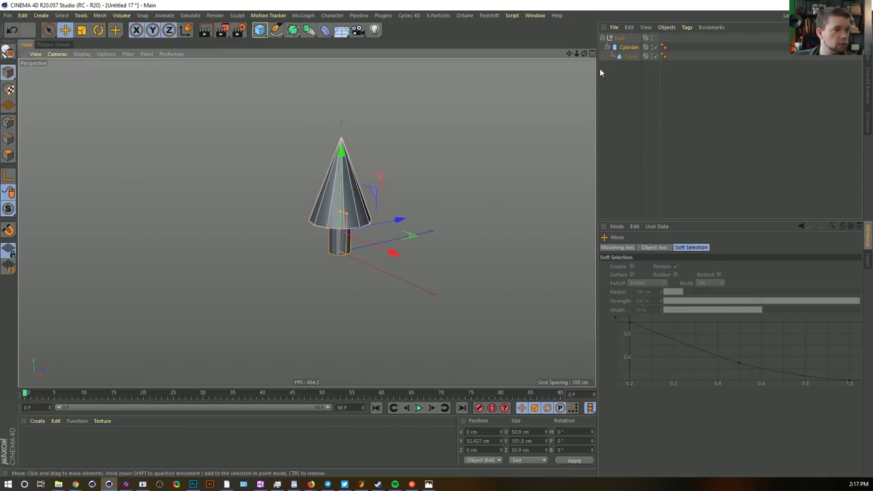
Rename the null Tree1 and duplicate it with its contents
double_click(620, 37)
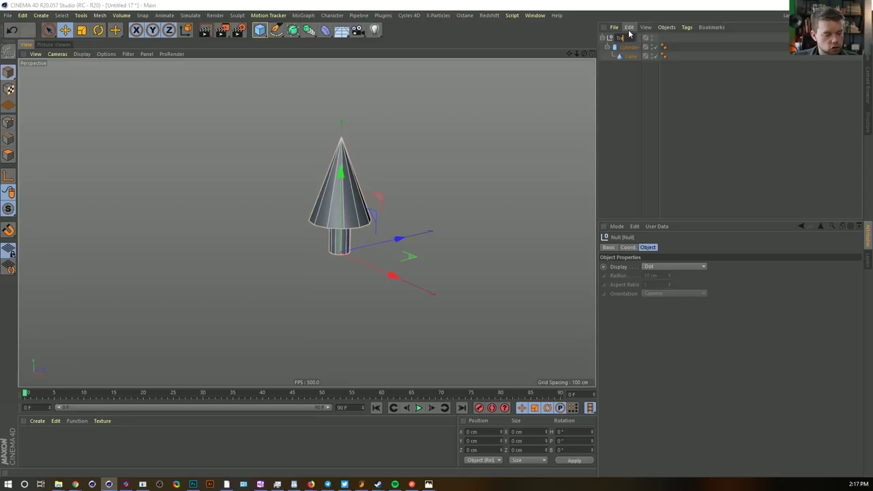
text(Tree1)
key(Return)
key(ctrl+c)
key(ctrl+v)
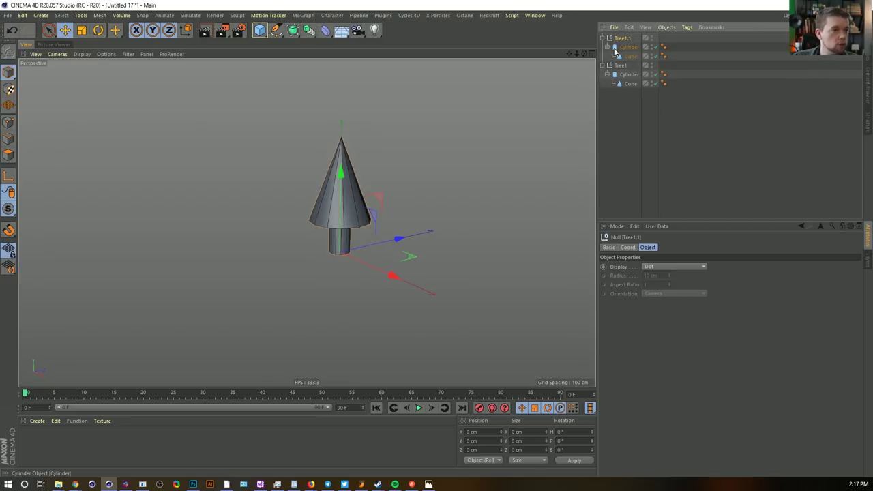
Stretch the duplicated tree's cone upward to about 486 cm in height, and rename the copy Tree2
click(630, 56)
drag(342, 140, 343, 42)
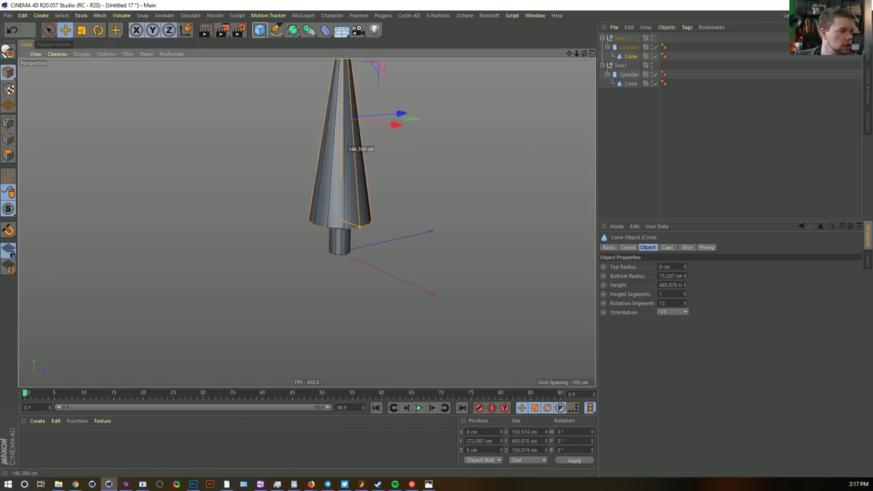
double_click(622, 37)
text(2)
key(Return)
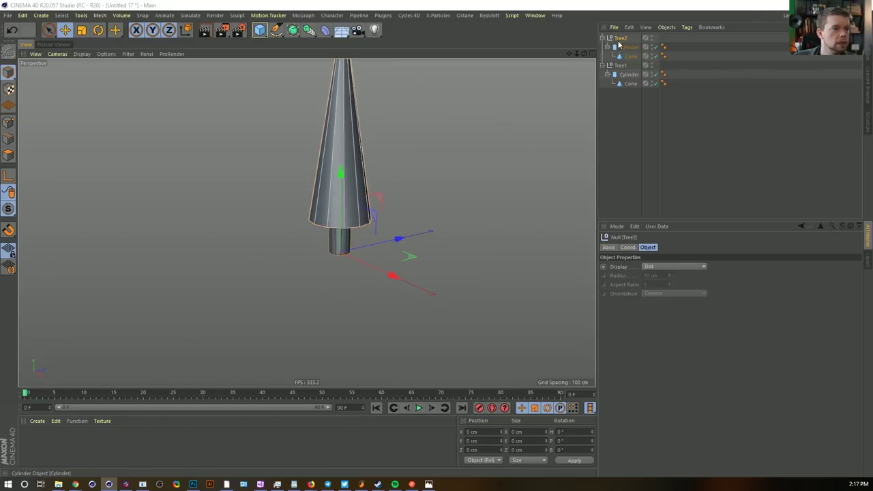
Duplicate Tree1 again and collapse the Tree2 and original Tree1 hierarchies
click(620, 65)
key(ctrl+c)
key(ctrl+v)
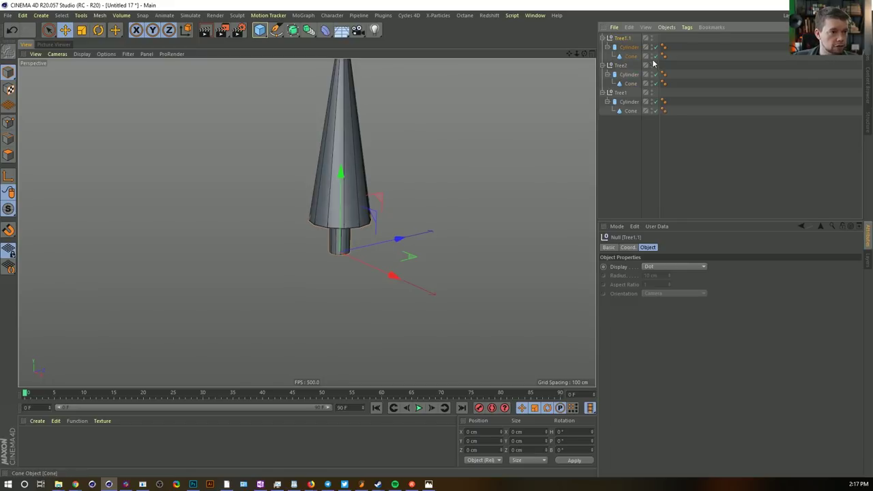
click(602, 66)
click(601, 74)
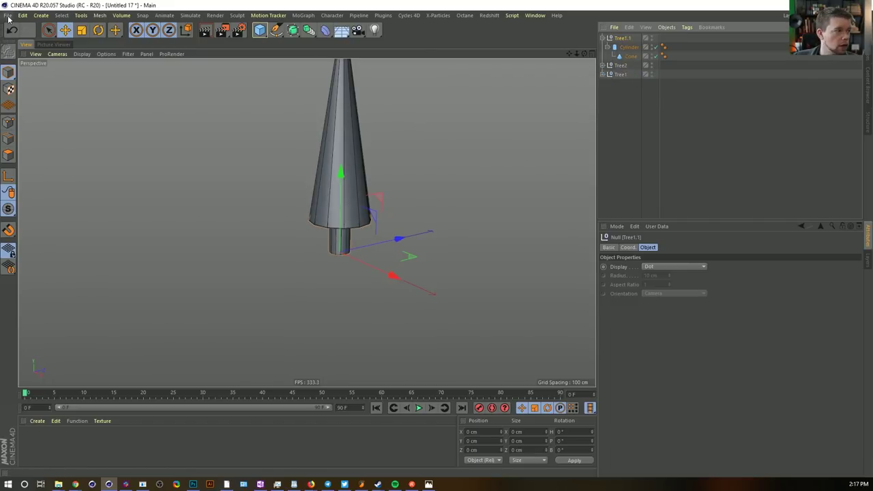
Add a new null and name it Trees
click(40, 15)
click(88, 32)
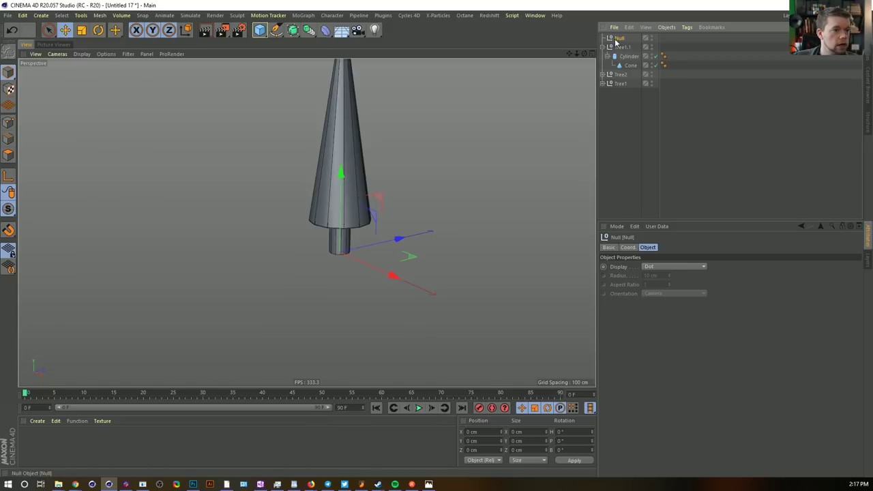
text(Trees)
key(Return)
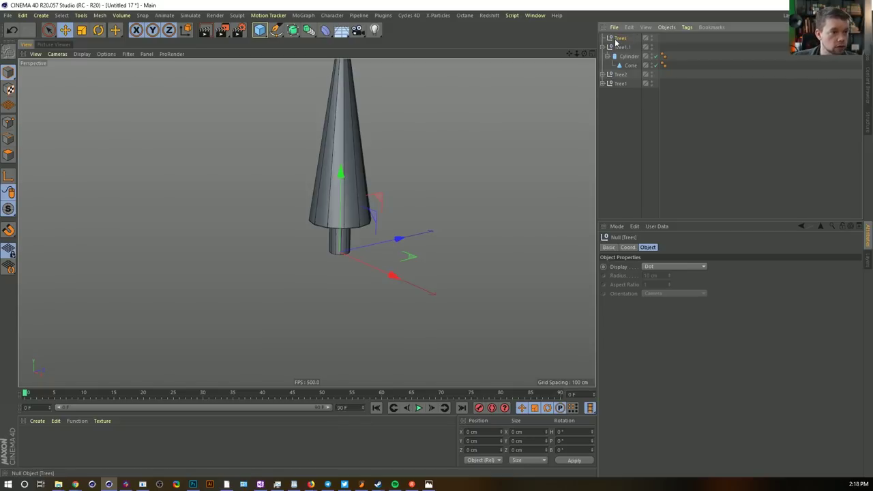
Move Tree2 and Tree1 into the Trees null and hide that group in the viewport
drag(619, 39, 625, 84)
click(617, 65)
shift+click(621, 74)
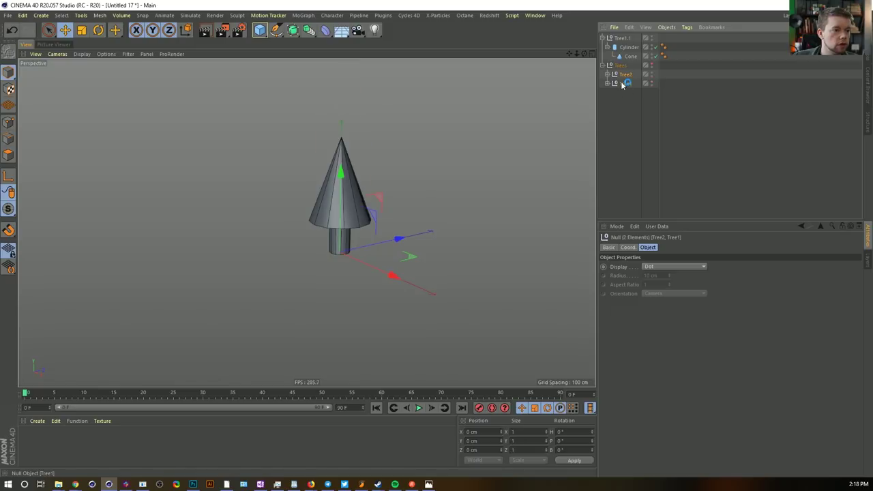
Duplicate the cone inside the Tree1.1 copy and raise the duplicate to about 221 cm in Y
click(622, 38)
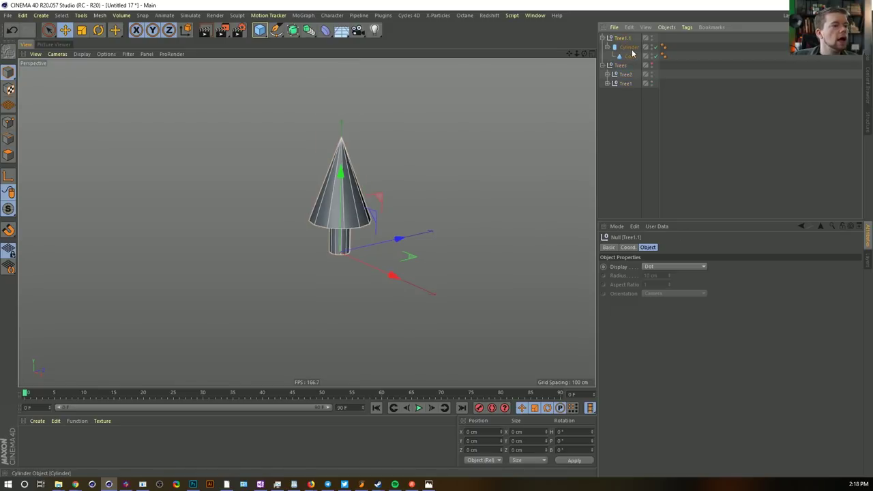
click(632, 58)
key(ctrl+c)
key(ctrl+v)
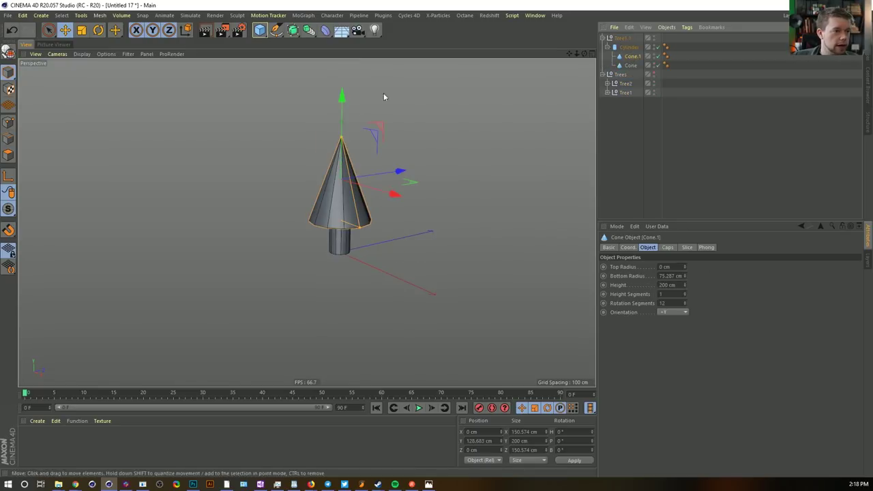
drag(345, 98, 351, 64)
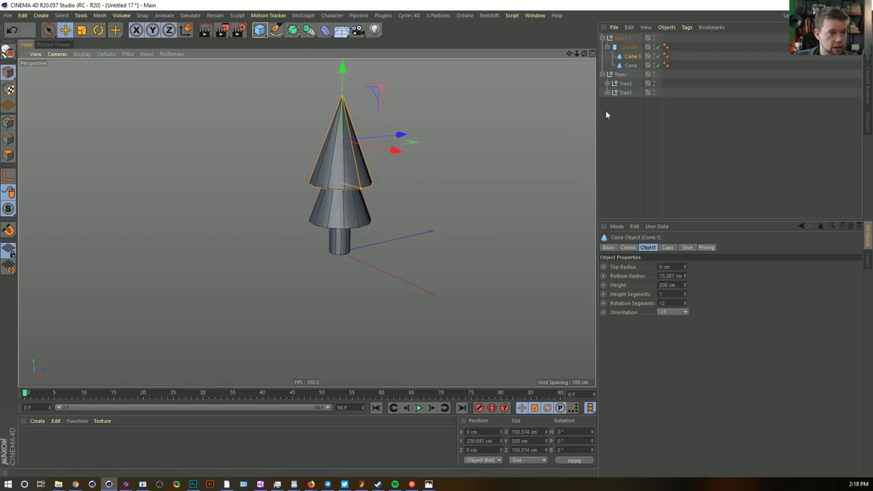
Duplicate the upper cone and raise this third tier to about 297 cm in Y
ctrl+drag(628, 57, 630, 54)
drag(339, 74, 343, 36)
alt+right_drag(346, 179, 336, 195)
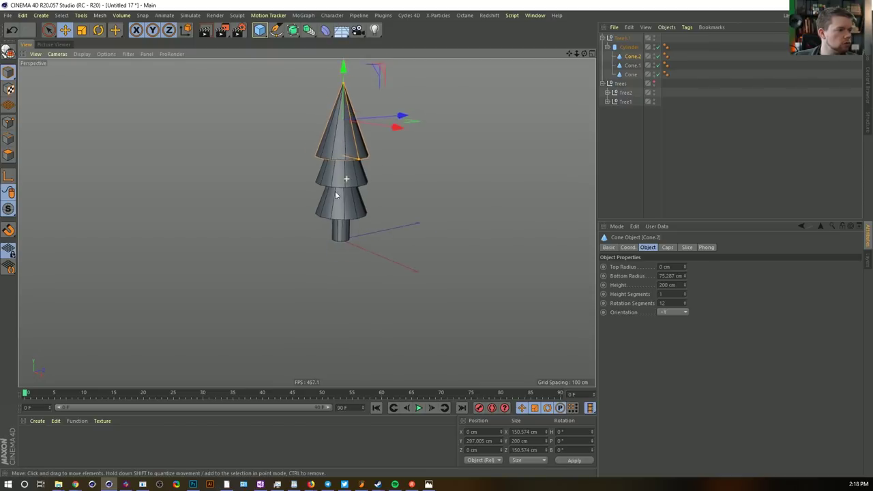
alt+middle_drag(336, 195, 336, 258)
mouse_move(347, 241)
alt+mouse_down()
mouse_move(360, 255)
mouse_move(352, 250)
alt+mouse_up()
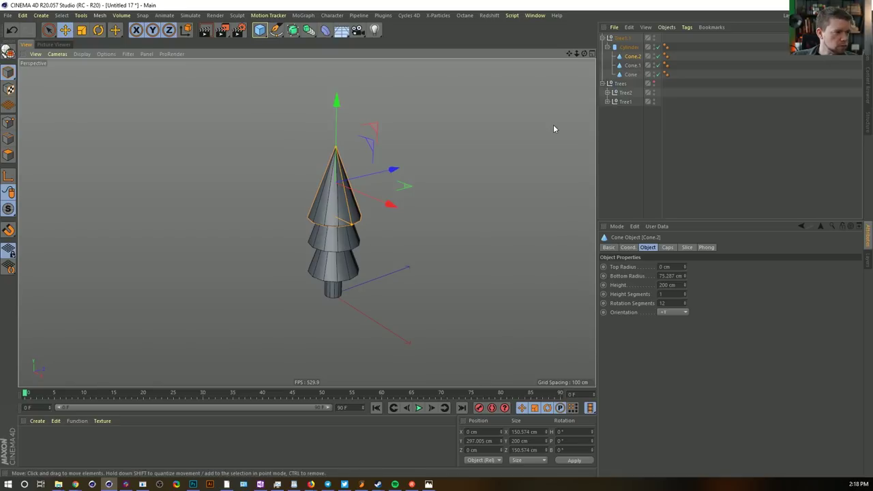
Rename the three-tiered tree's null Tree3
click(623, 38)
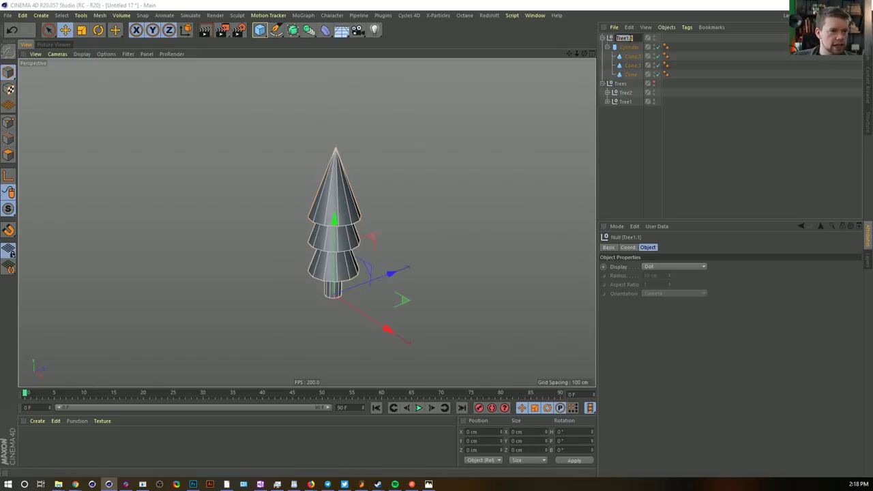
text(Tree3)
key(Return)
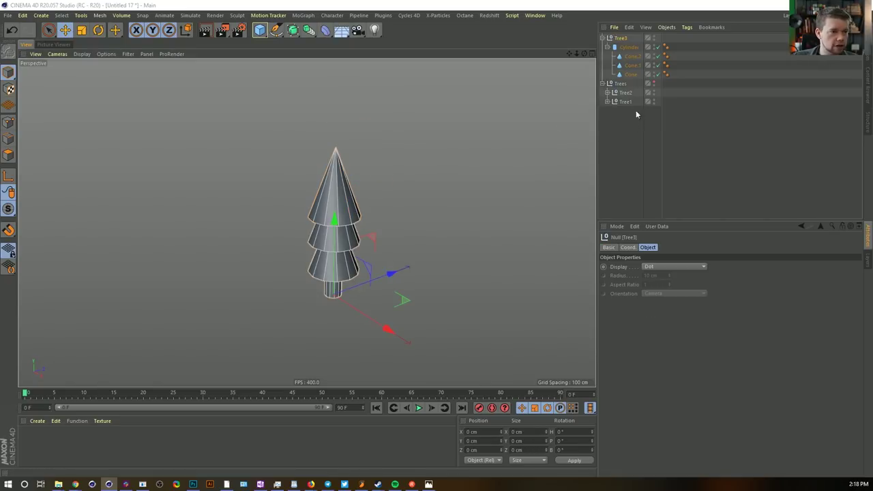
Make a top-level copy of Tree1 and move Tree3 into the Trees group
click(629, 102)
key(ctrl+c)
key(ctrl+v)
drag(627, 50, 628, 95)
click(604, 39)
Enable the bottom cap fillet on the new copy's cone, with 1 fillet segment and a radius above 50 cm
click(629, 57)
alt+drag(504, 136, 458, 164)
alt+middle_drag(317, 265, 319, 211)
alt+right_drag(320, 210, 368, 211)
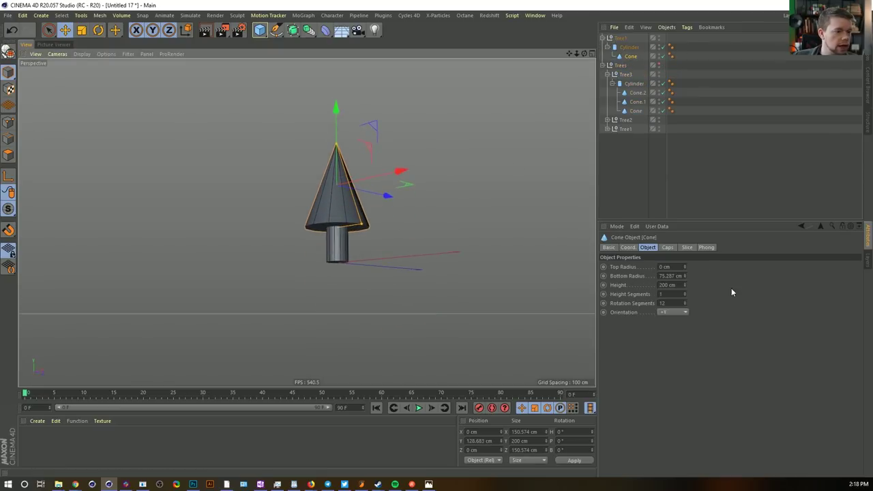
click(661, 247)
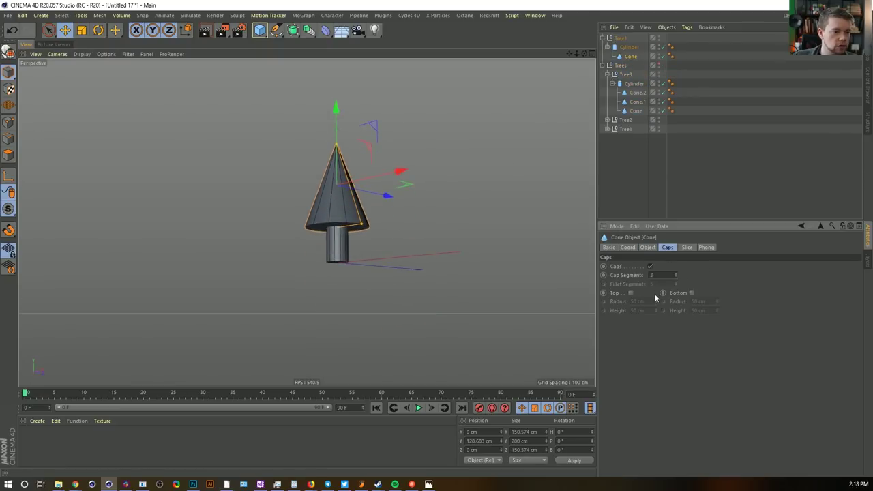
click(691, 292)
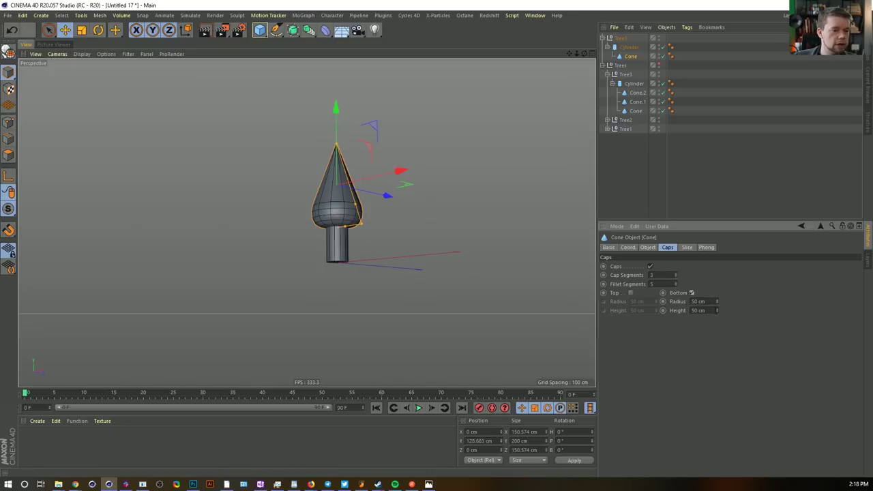
drag(675, 285, 675, 300)
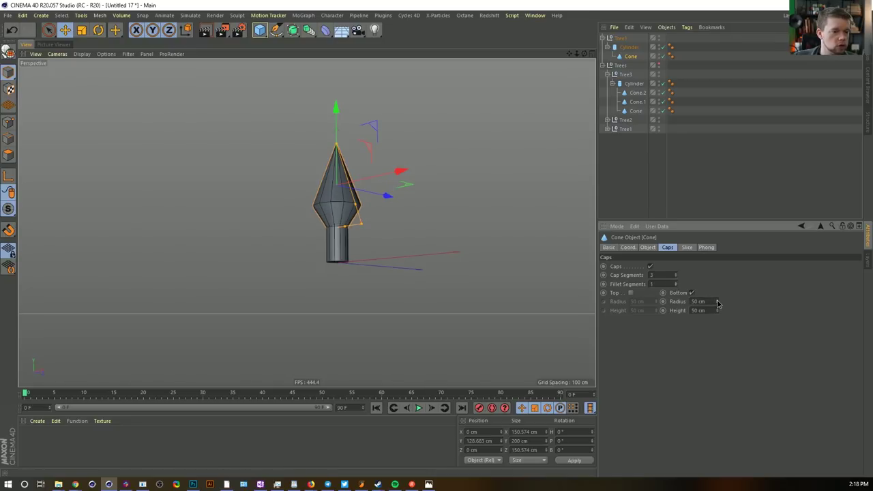
drag(717, 301, 716, 286)
Widen the cone's bottom radius to about 146 cm and stretch the cone taller
click(648, 248)
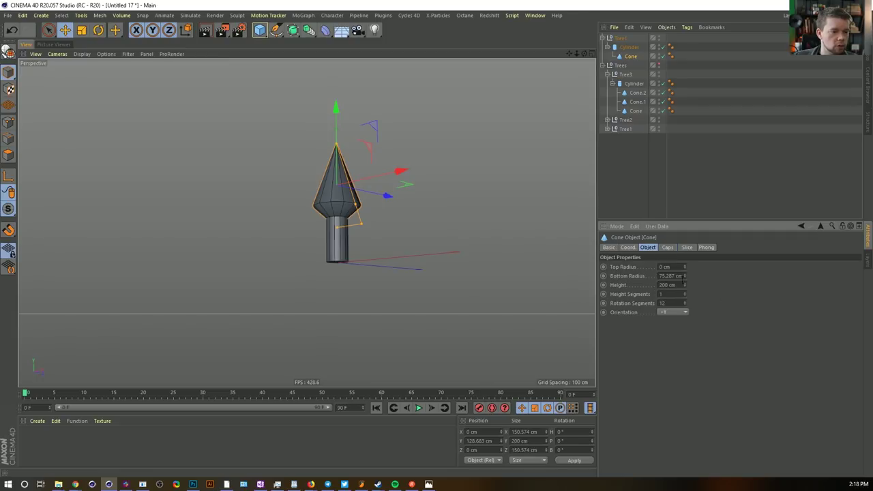
drag(684, 275, 683, 228)
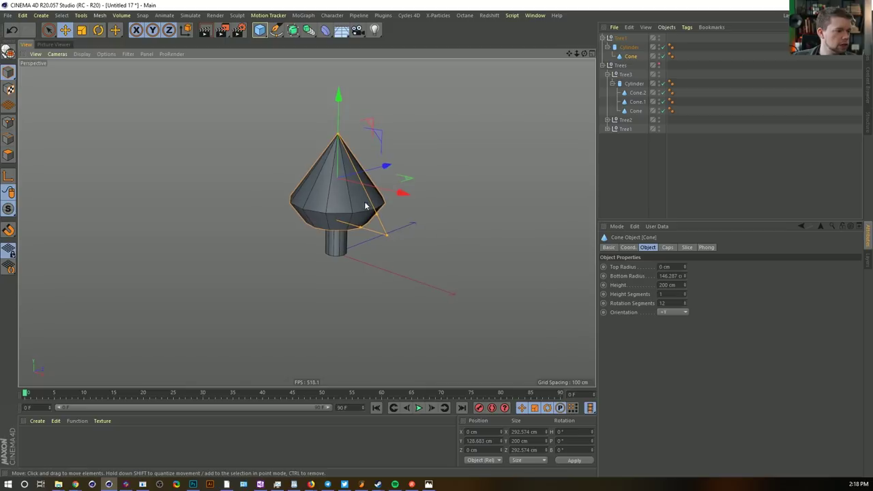
drag(339, 136, 335, 78)
Rename the wide tree Tree4, move it into the Trees group, and collapse the tree hierarchies
click(622, 39)
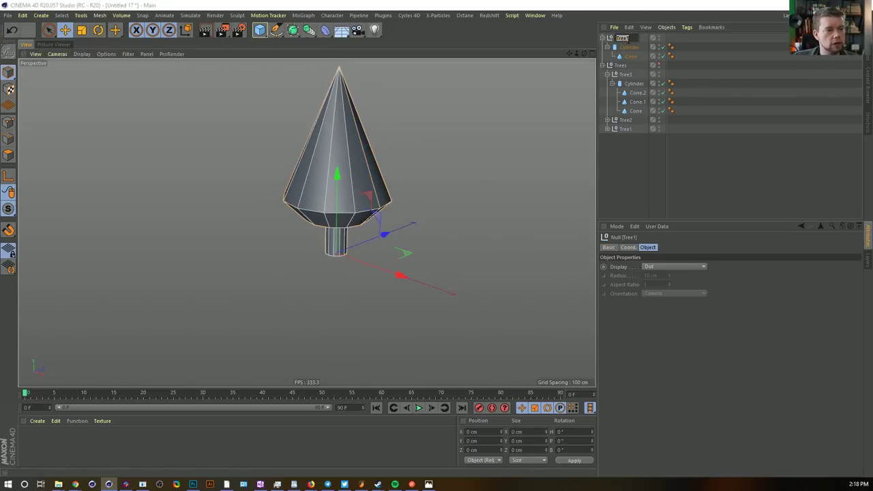
drag(621, 38, 621, 69)
click(607, 74)
click(607, 47)
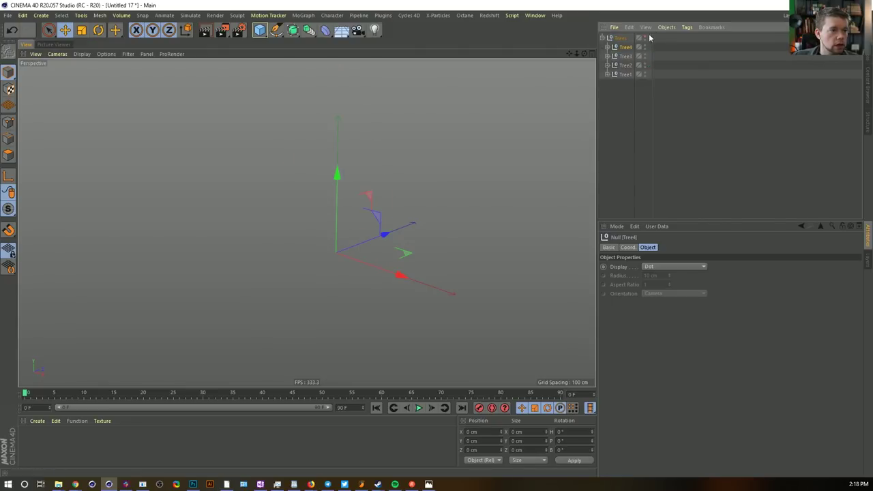
Make the Trees group visible again and select Tree1 through Tree4
alt+click(644, 37)
click(625, 73)
shift+click(625, 48)
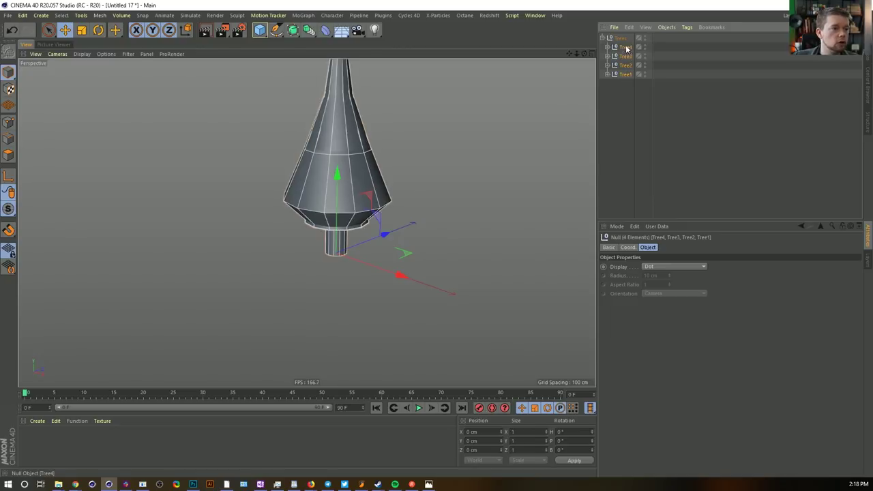
Add a 200 cm cube primitive at the origin
scroll(359, 255, up, 3)
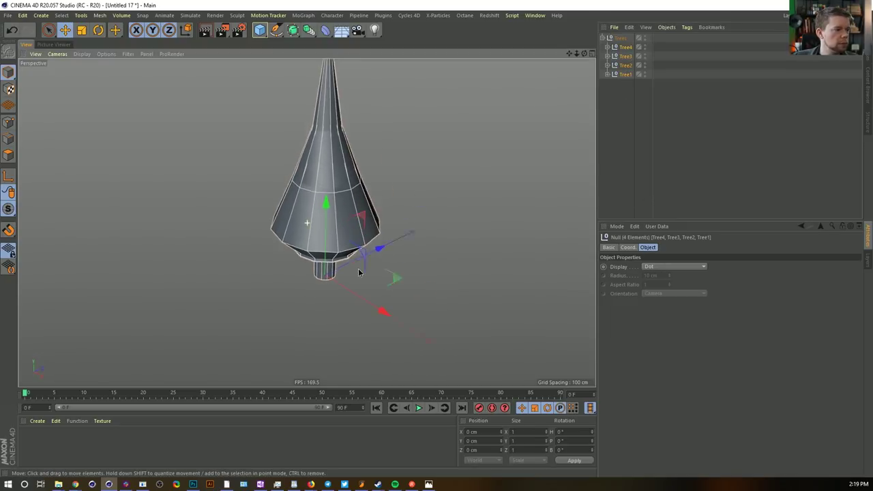
click(259, 30)
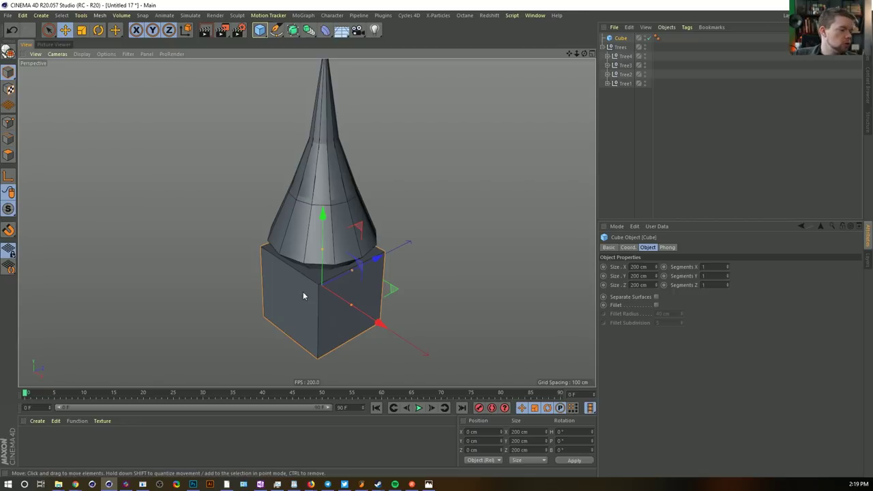
Undo adding the cube and show the coordinates of the selected Tree1 through Tree4
key(ctrl+z)
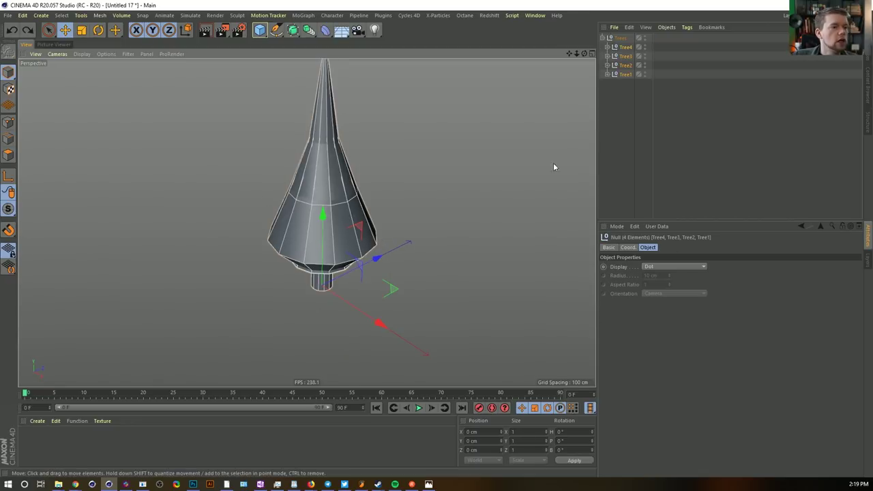
click(624, 39)
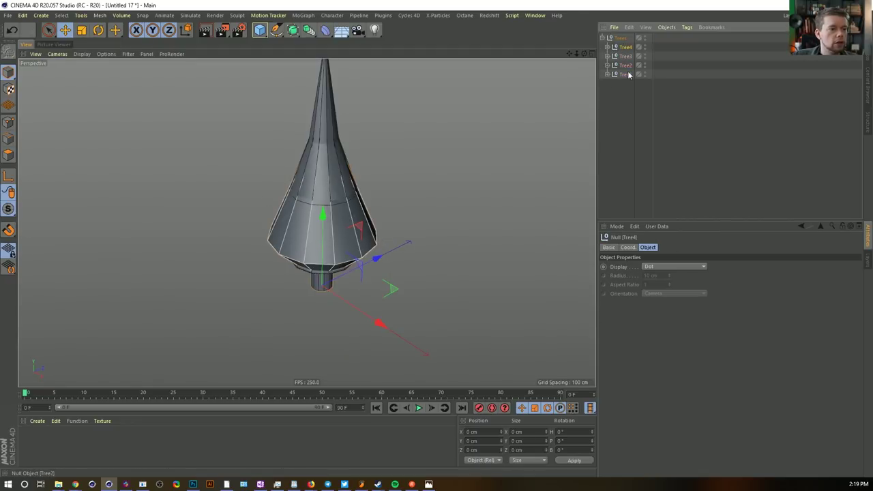
click(627, 247)
Try to space Tree1 through Tree4 along X by entering x*300 as their X position
click(637, 266)
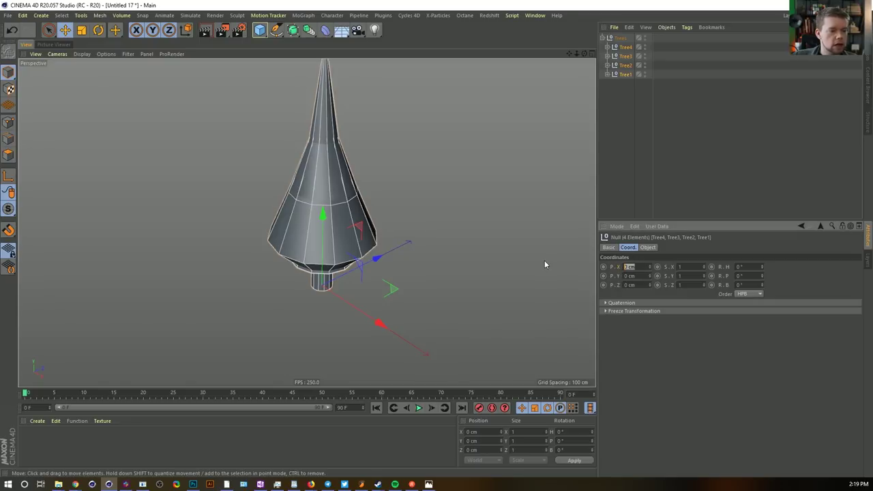
text(4)
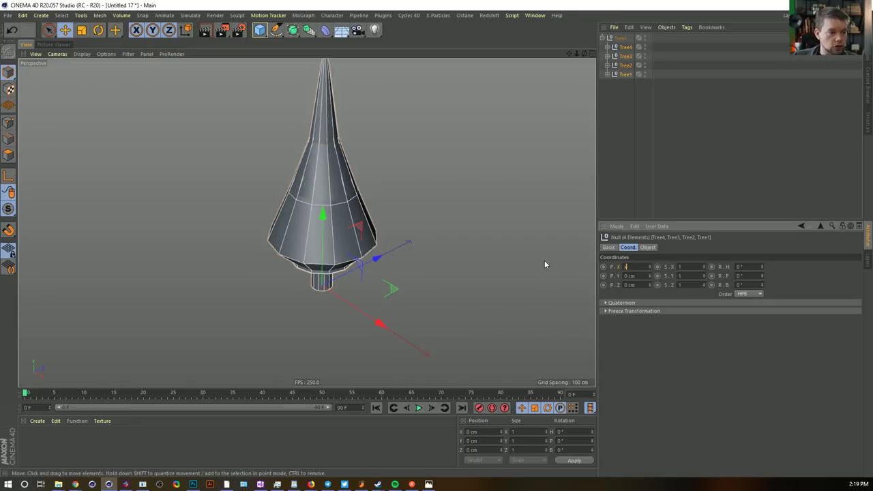
text(*300)
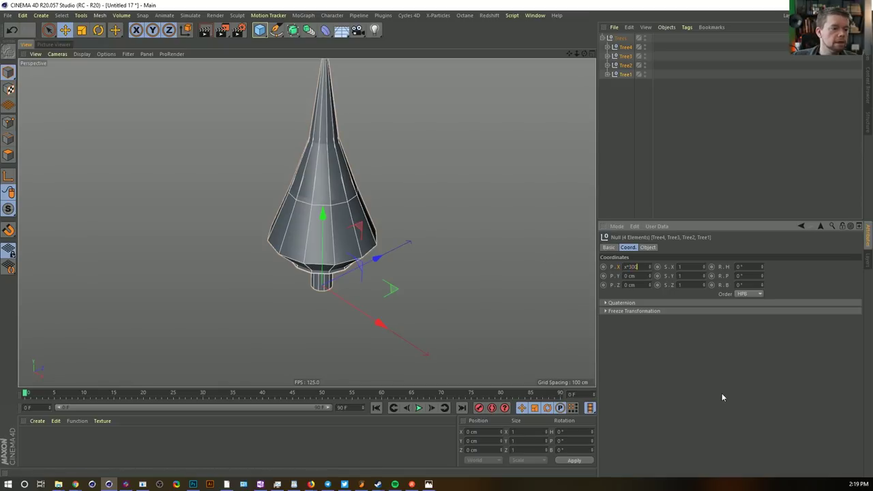
click(641, 265)
text(x*300)
key(Return)
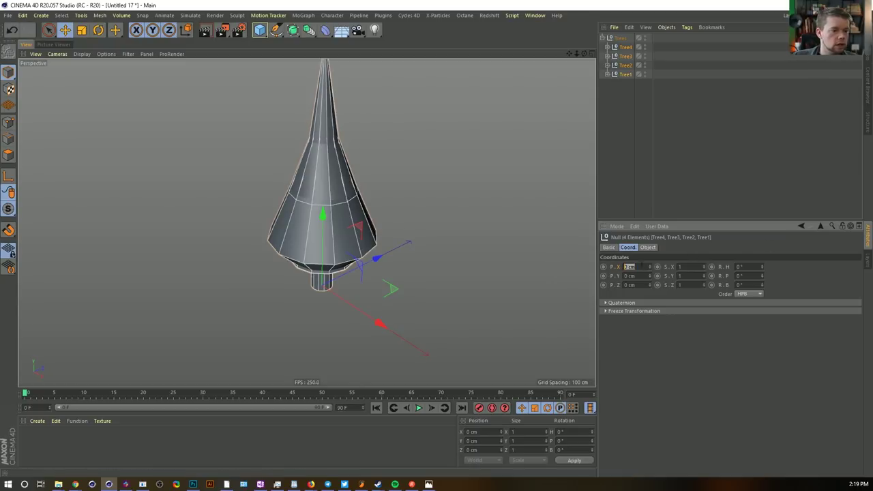
Try moving Tree4 about 202 cm along Z and undo the move
click(628, 47)
drag(403, 259, 438, 241)
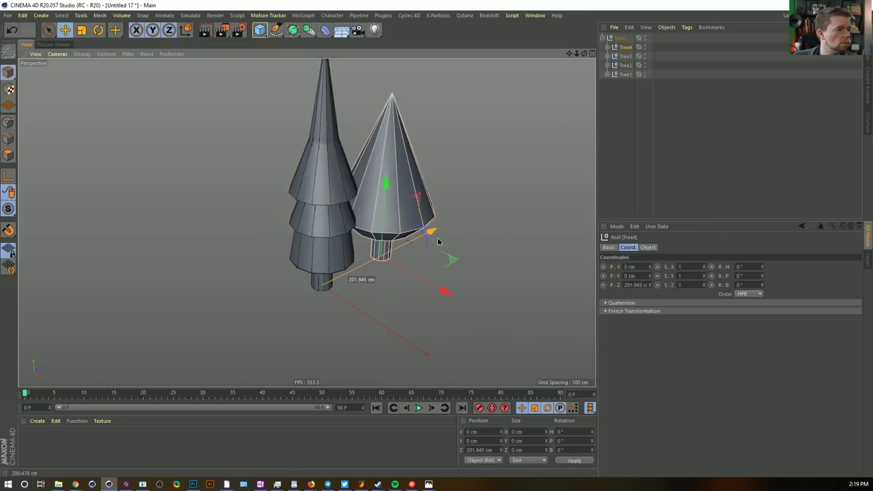
key(ctrl+z)
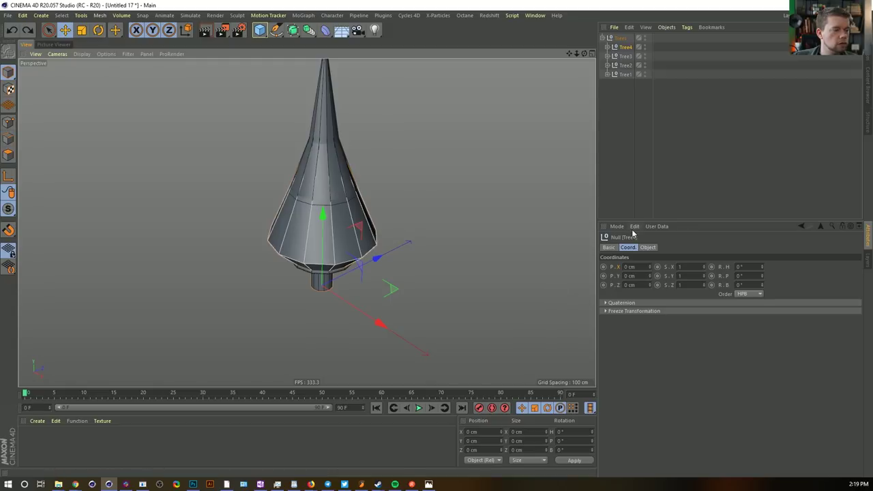
click(631, 285)
text(2)
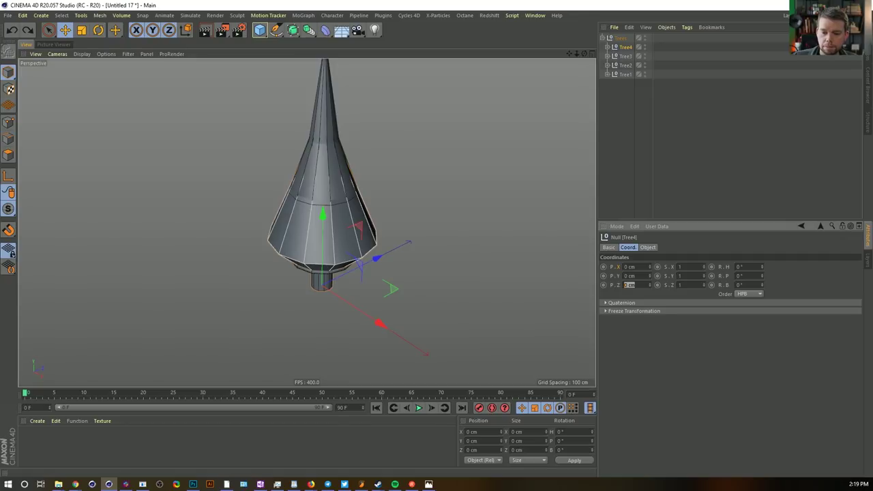
key(alt+Tab)
click(627, 11)
Select Tree1 through Tree4 and try to space them along Z by entering x*300 as their Z position
click(626, 47)
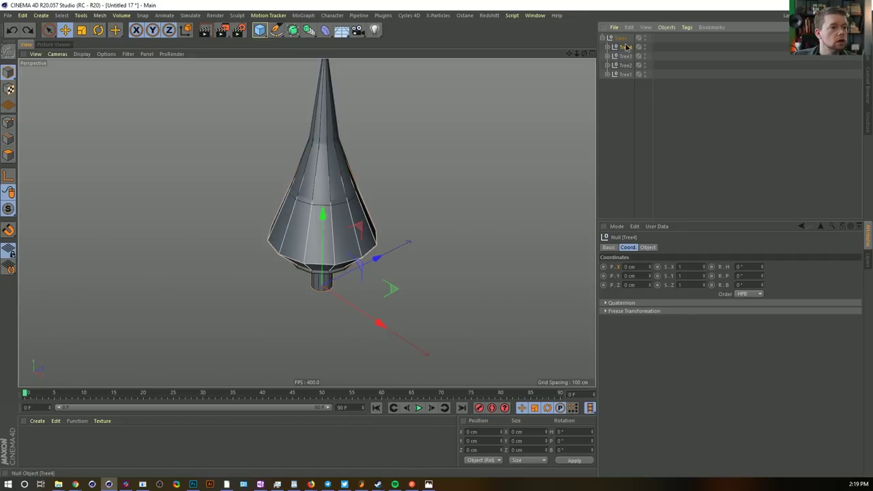
shift+click(626, 75)
drag(636, 285, 575, 285)
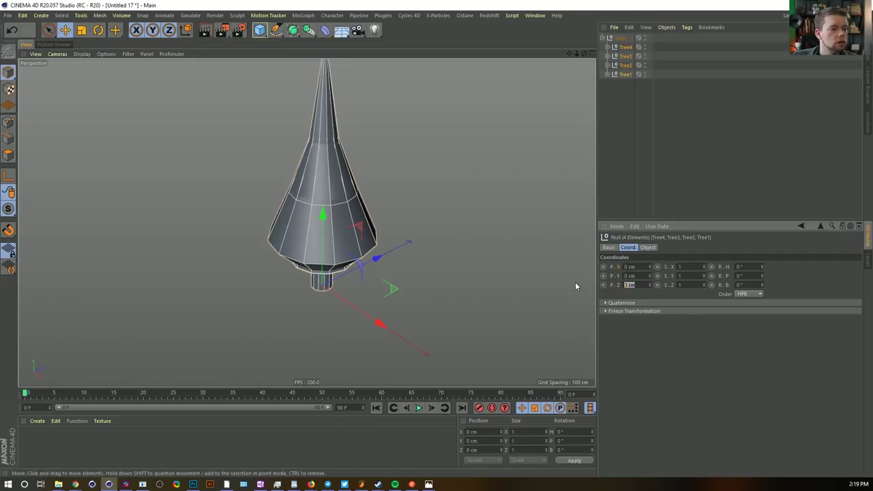
text(x*300)
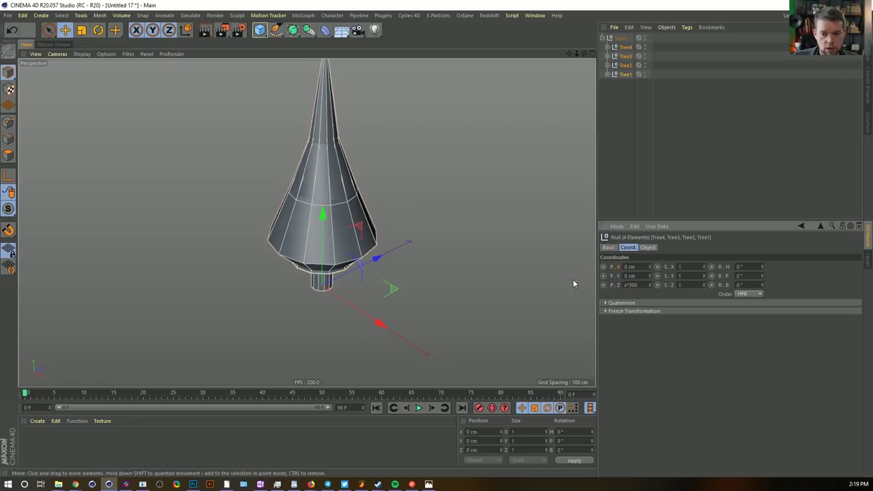
key(BackSpace)
key(BackSpace)
key(BackSpace)
key(BackSpace)
text(n**30)
key(Return)
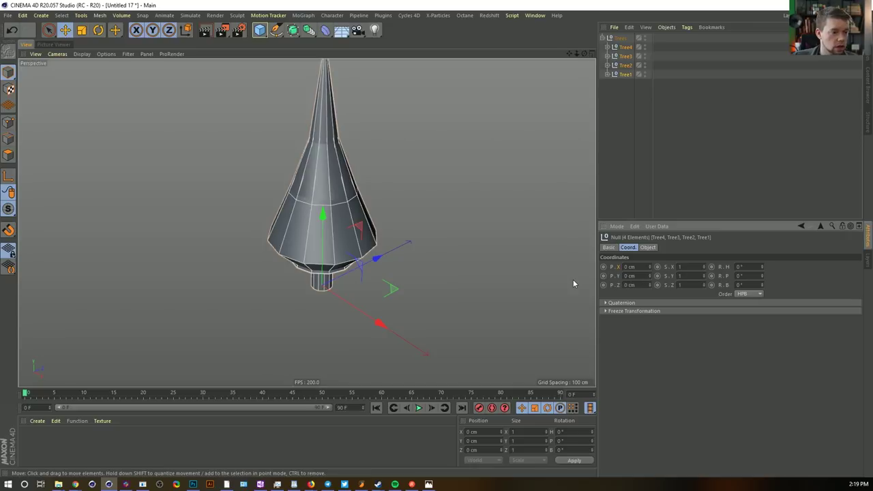
Spread the trees into a row along Z, from Tree1 at the origin to Tree4 at about 753 cm
click(625, 57)
shift+click(625, 47)
shift+click(624, 65)
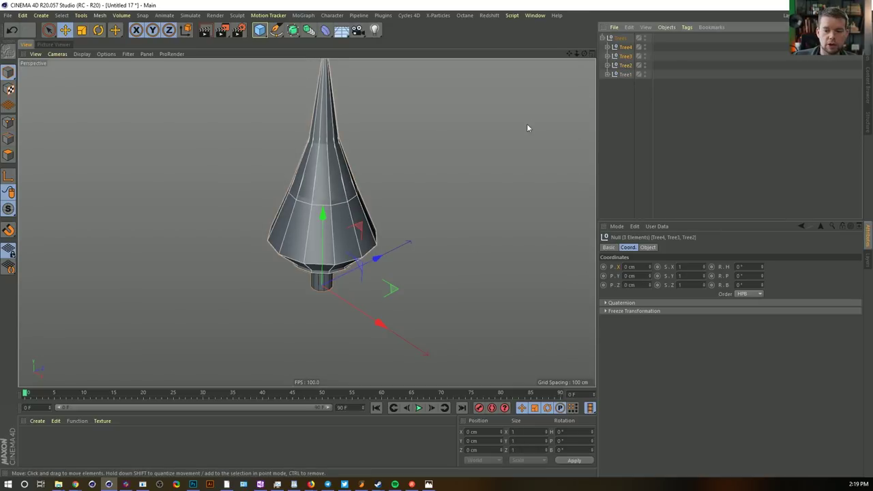
drag(383, 246, 536, 179)
ctrl+click(625, 64)
ctrl+click(625, 56)
alt+drag(483, 199, 463, 193)
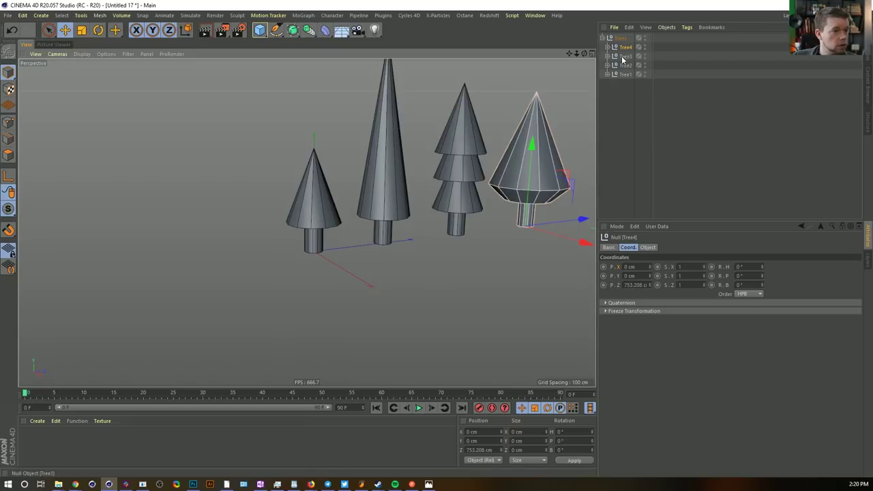
Lower the tall cone of Tree2 and the three stacked cones of Tree3 closer to the ground on their trunks
scroll(437, 174, down, 3)
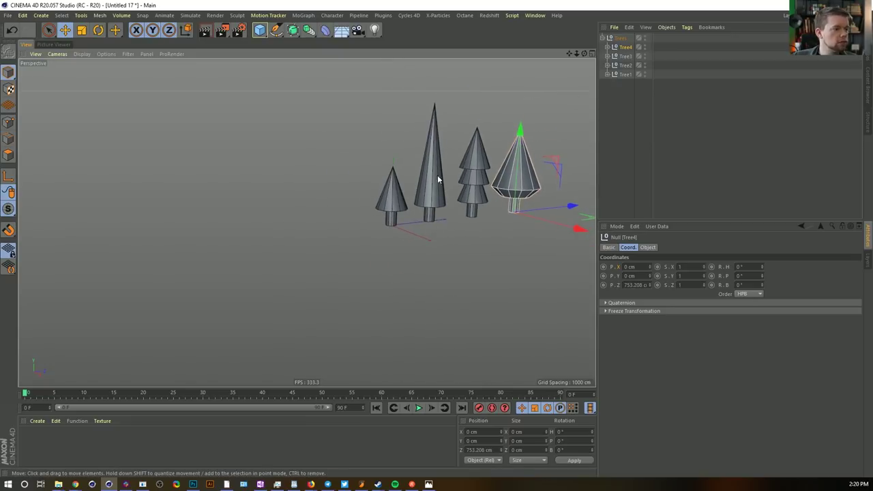
click(439, 173)
mouse_move(436, 88)
mouse_down()
mouse_move(436, 75)
mouse_move(437, 98)
mouse_up()
click(479, 198)
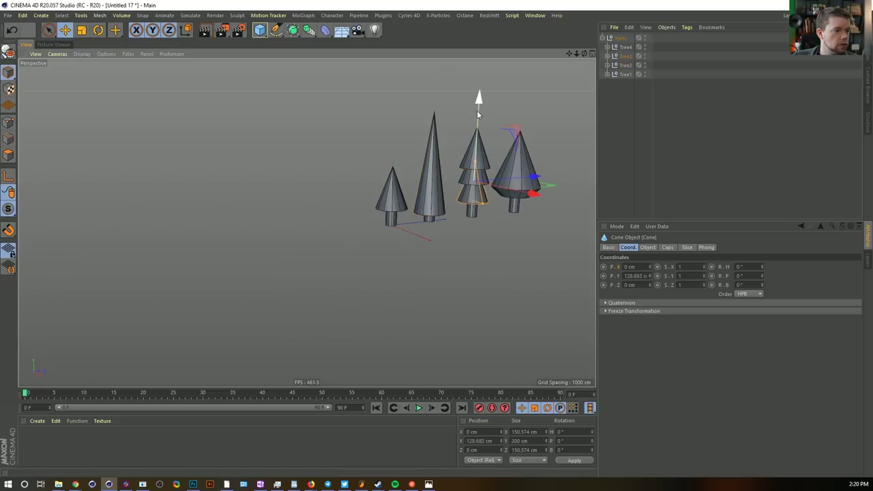
shift+click(465, 183)
shift+click(466, 157)
drag(479, 113, 479, 121)
Select the whole Tree1 and scale it up uniformly to nearly the height of the neighbouring trees
click(397, 196)
click(389, 222)
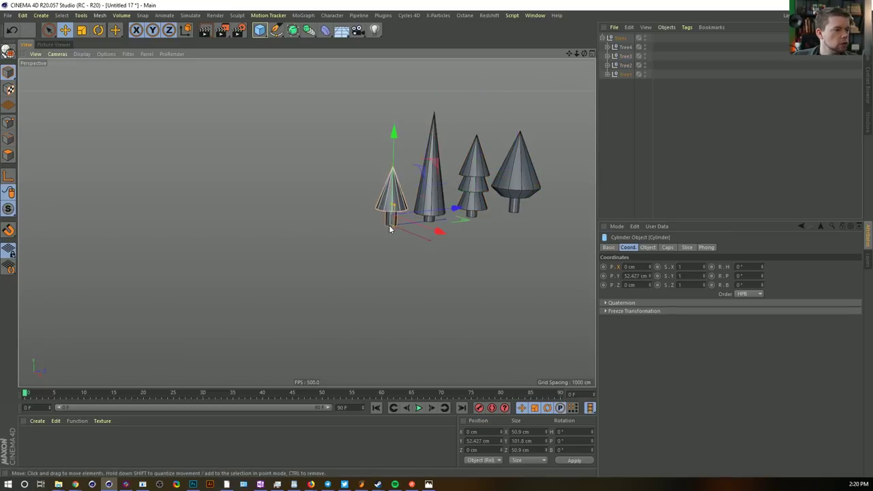
click(622, 75)
key(t)
drag(444, 292, 485, 262)
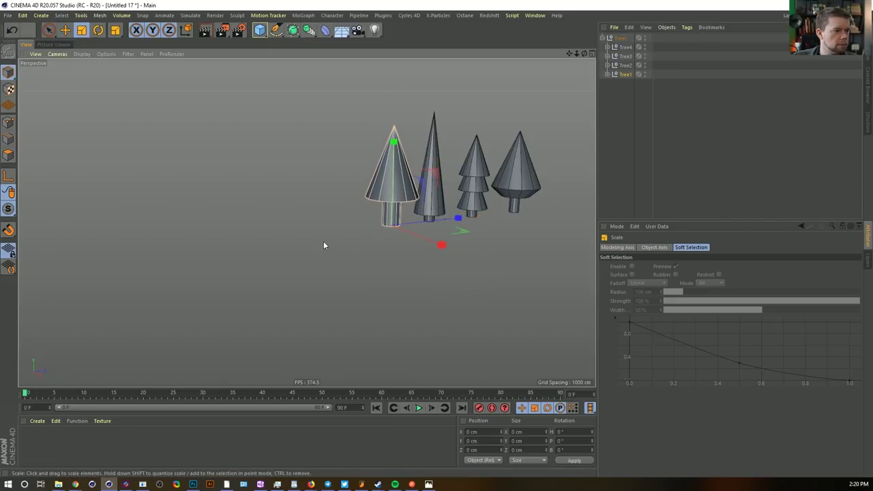
Lower Tree1's cone on its trunk to a Y position of about 147 cm
click(389, 175)
key(e)
drag(394, 102, 392, 109)
alt+drag(458, 183, 420, 190)
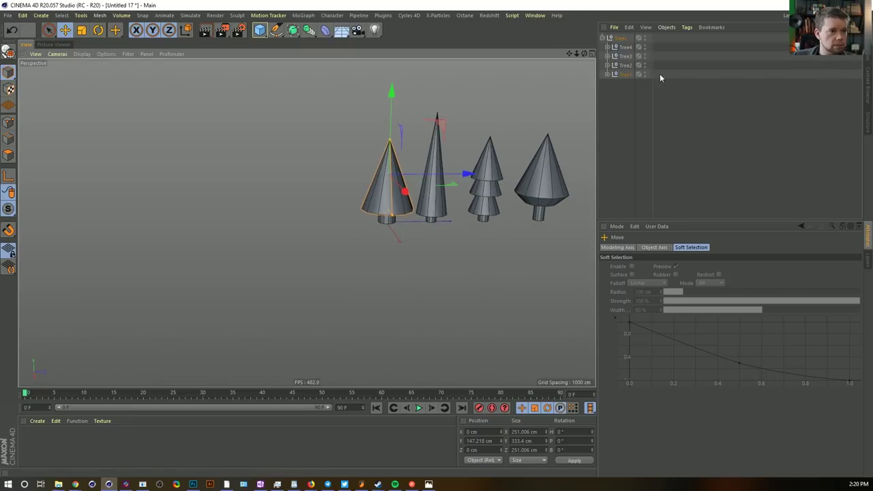
Select Tree1 through Tree4 and reset their Z position to 0 cm
click(625, 46)
shift+click(625, 74)
click(637, 285)
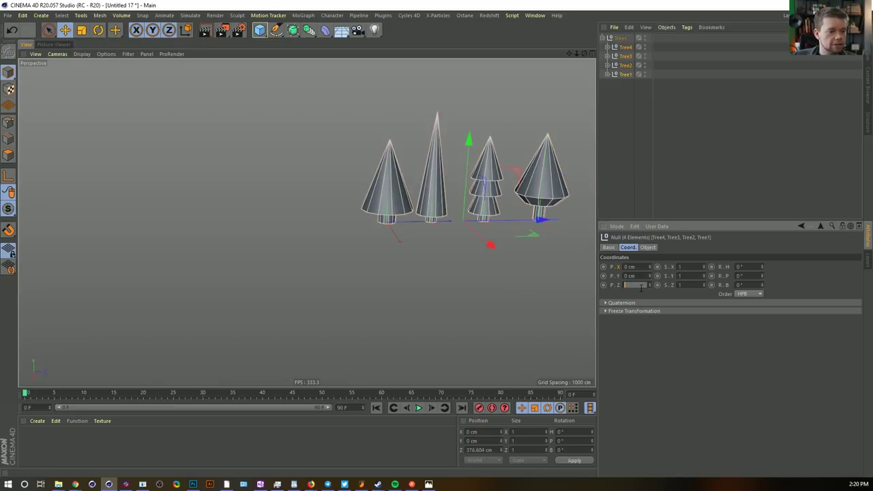
text(0)
key(Return)
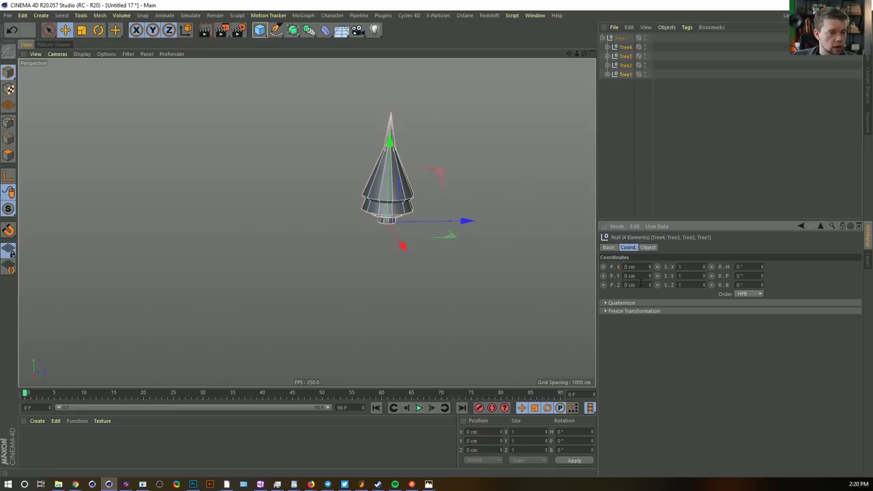
Space the four selected trees evenly along Z by entering num*300 as their Z position
click(641, 283)
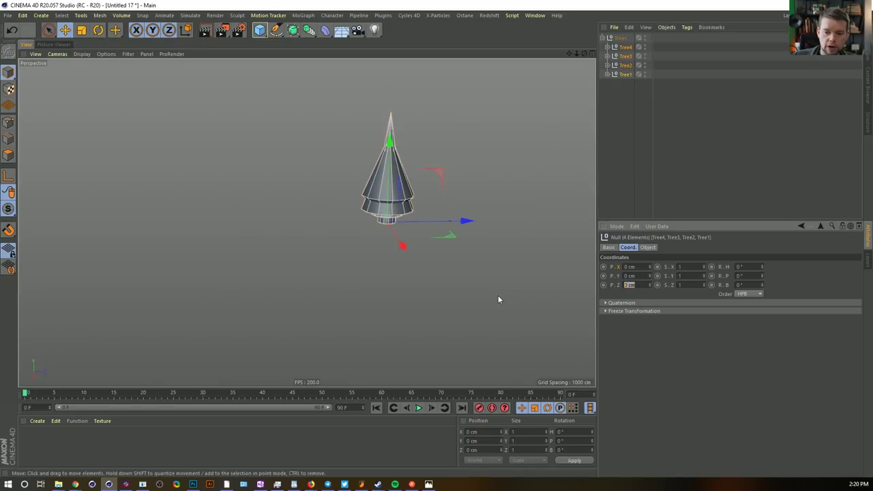
text(num)
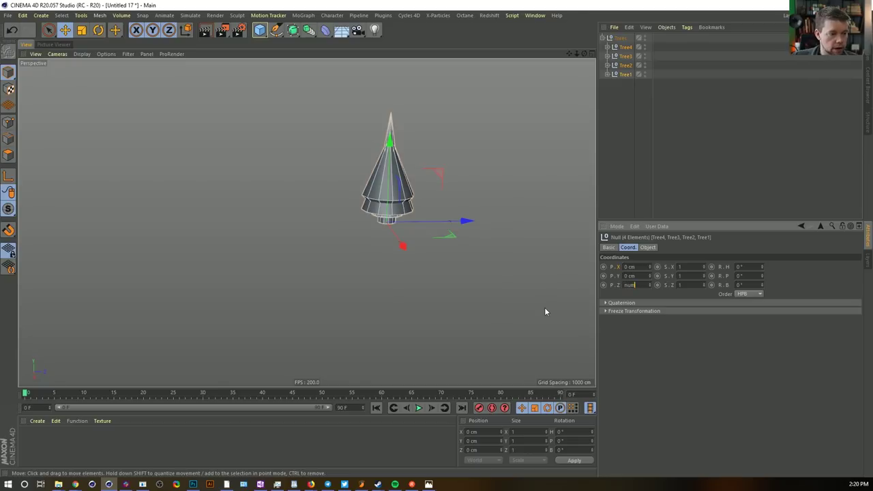
text(*300)
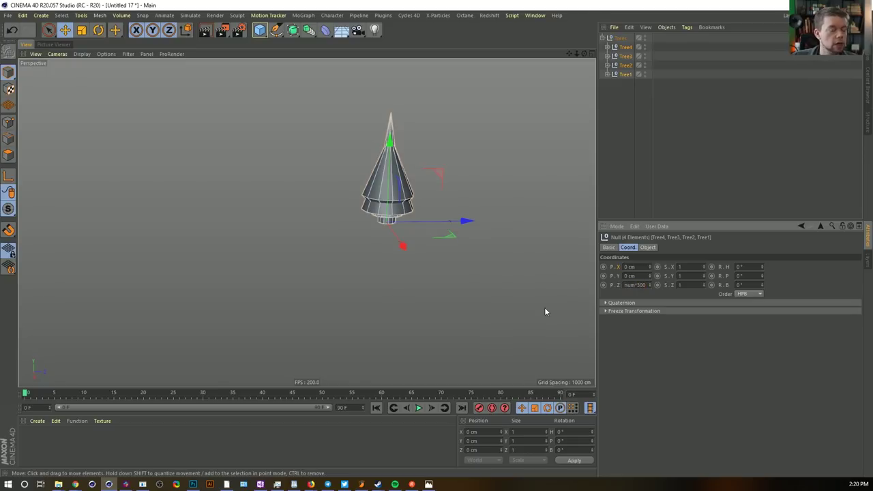
key(Return)
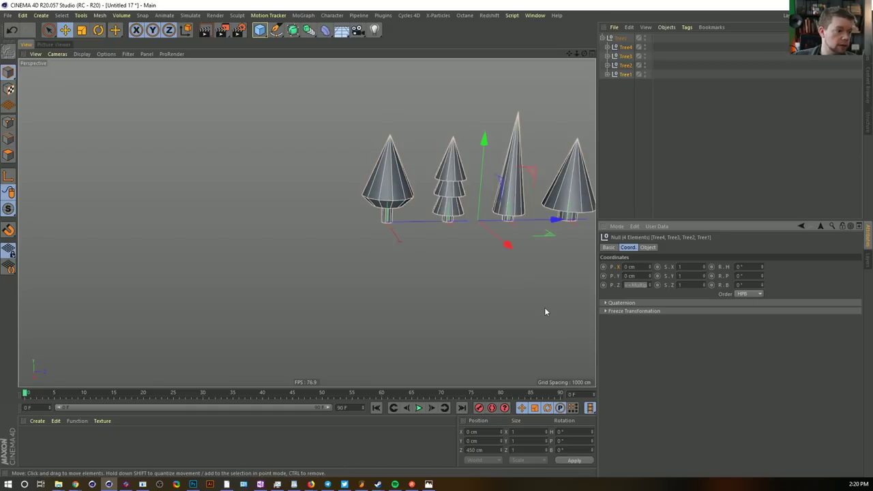
Lower Tree4's cone on its trunk to a Y position of about 175 cm
alt+drag(530, 243, 475, 199)
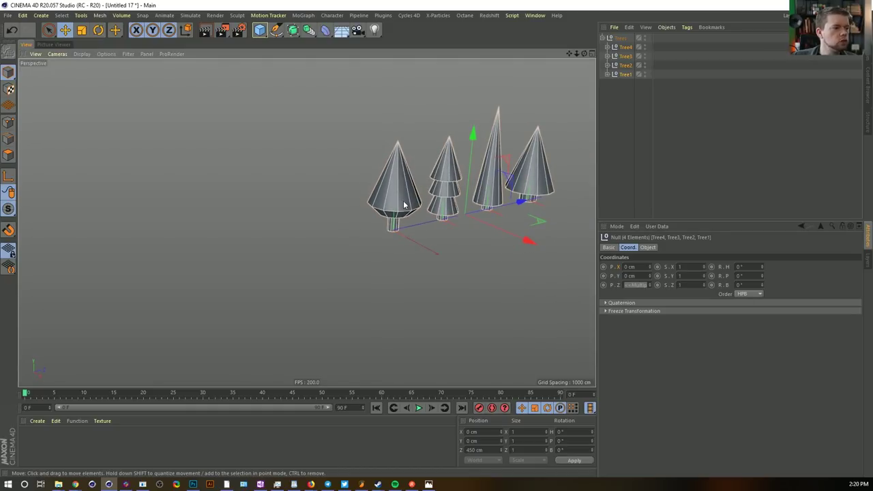
alt+drag(452, 180, 418, 183)
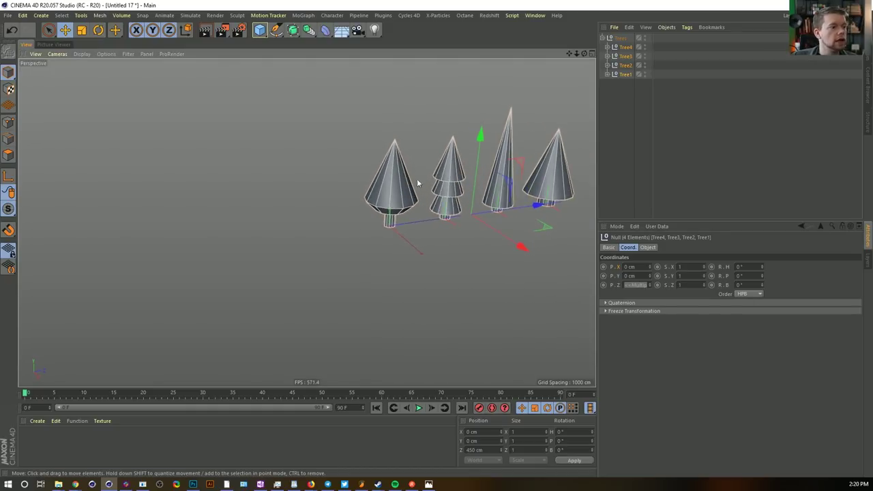
alt+drag(516, 158, 484, 181)
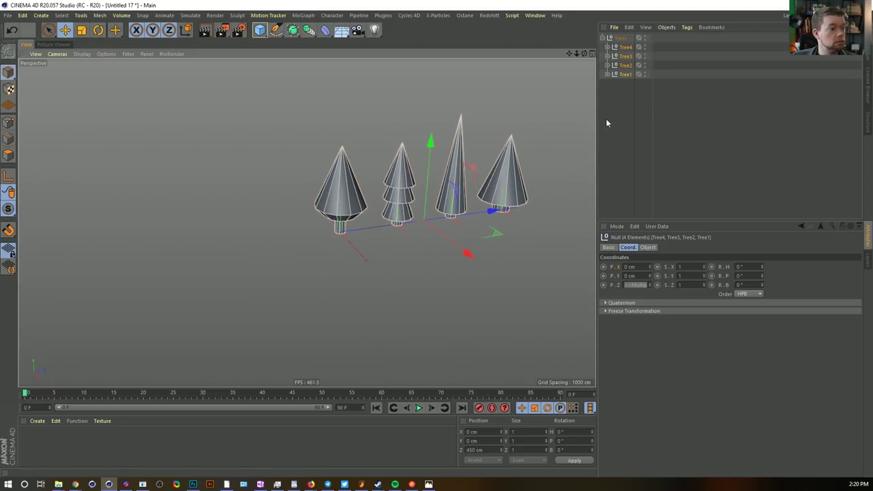
click(340, 174)
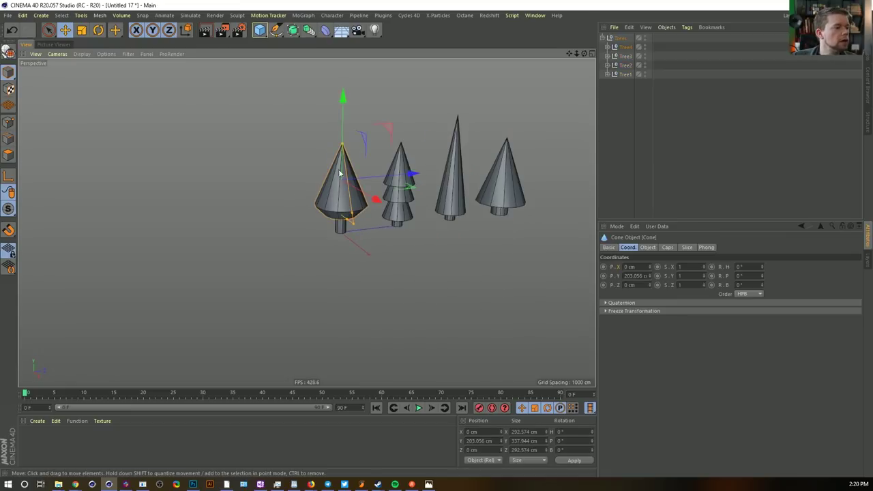
drag(341, 94, 342, 104)
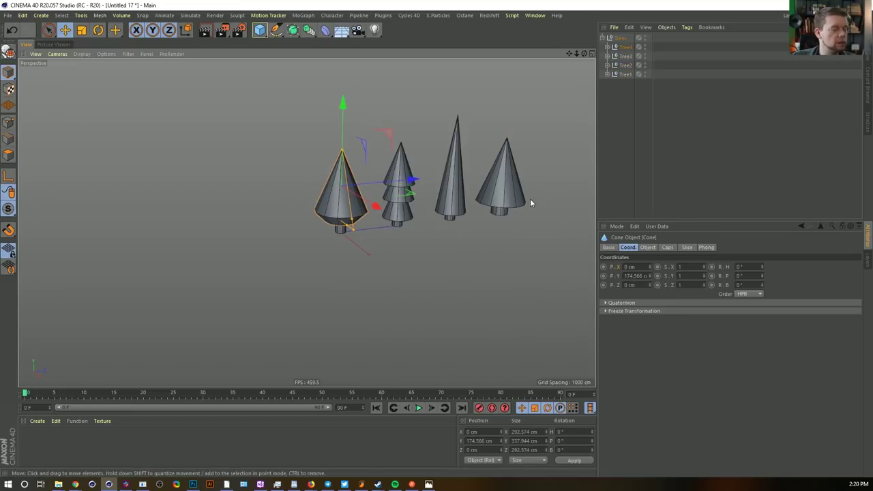
Add a MoGraph Cloner and move Tree1 through Tree4 into it as children
click(303, 15)
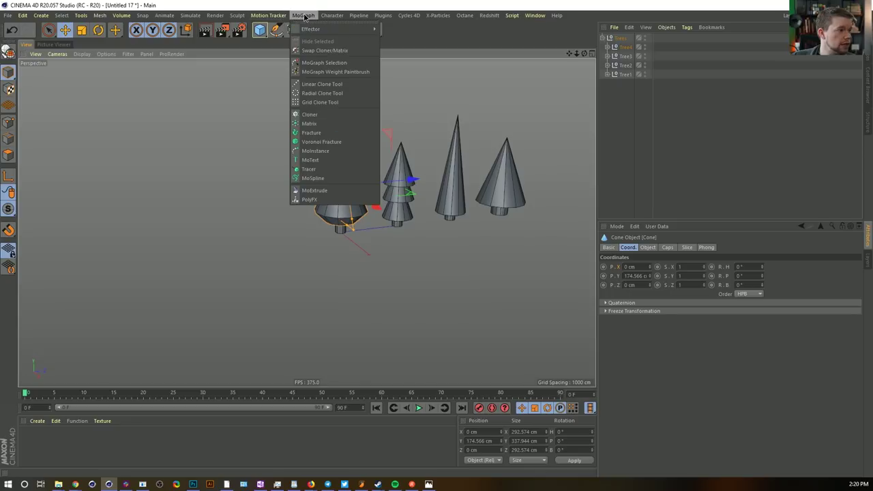
click(326, 114)
click(622, 57)
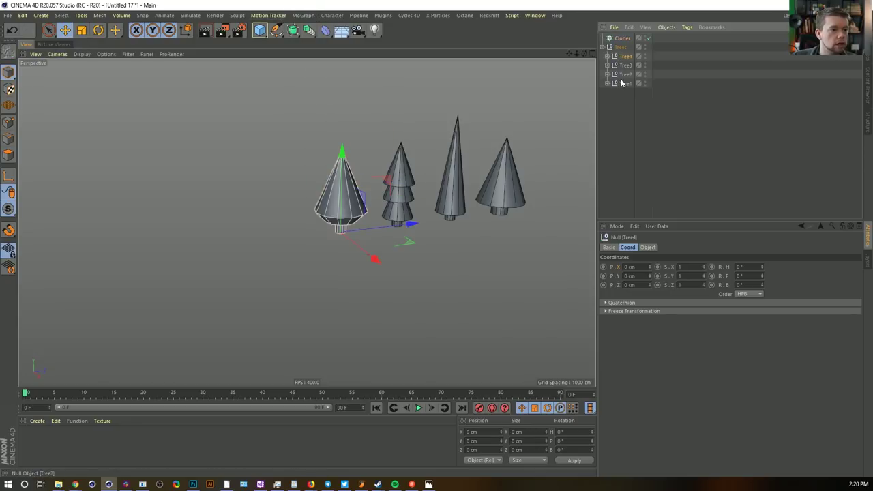
shift+click(621, 83)
drag(623, 41, 623, 39)
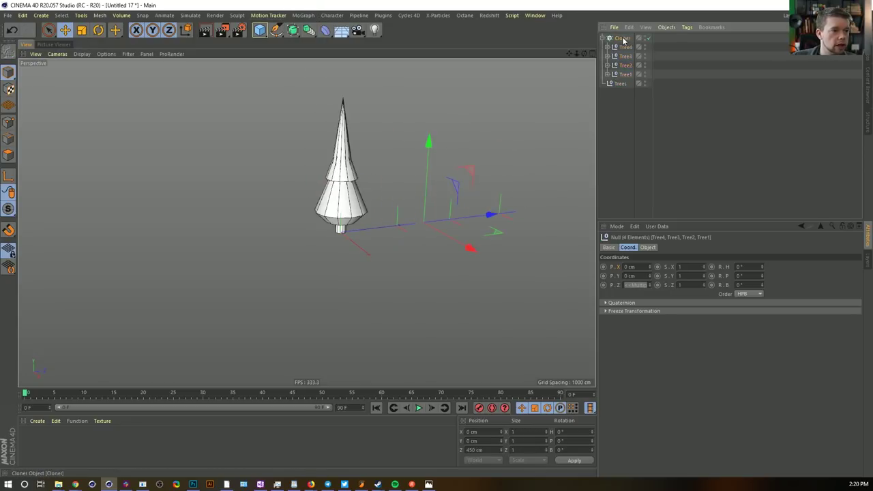
Delete the empty Trees null
click(622, 39)
click(618, 84)
key(Delete)
Rename the Cloner as Cloner Tree
click(622, 38)
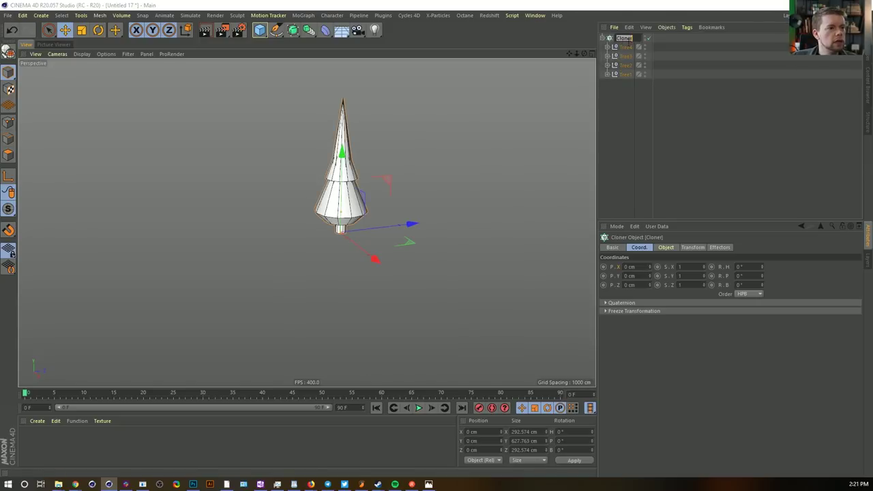
text(Tree)
key(Return)
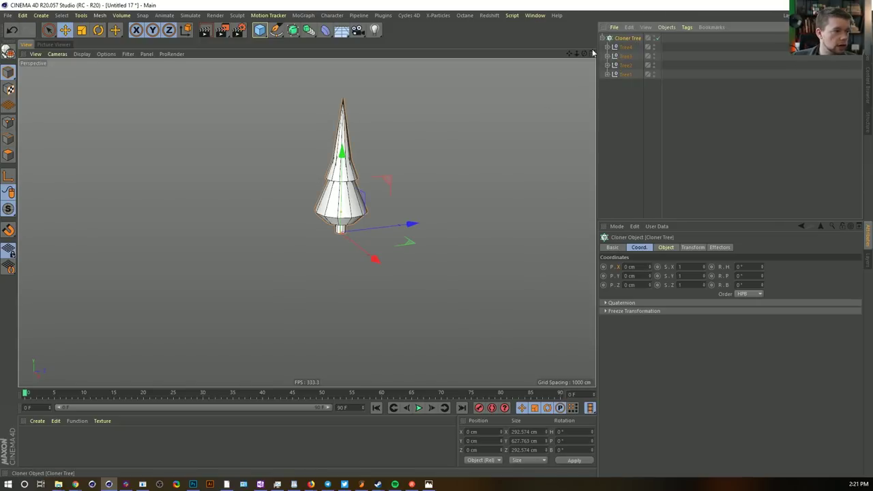
Add a Plane primitive at the origin beneath the tree
click(260, 29)
click(335, 63)
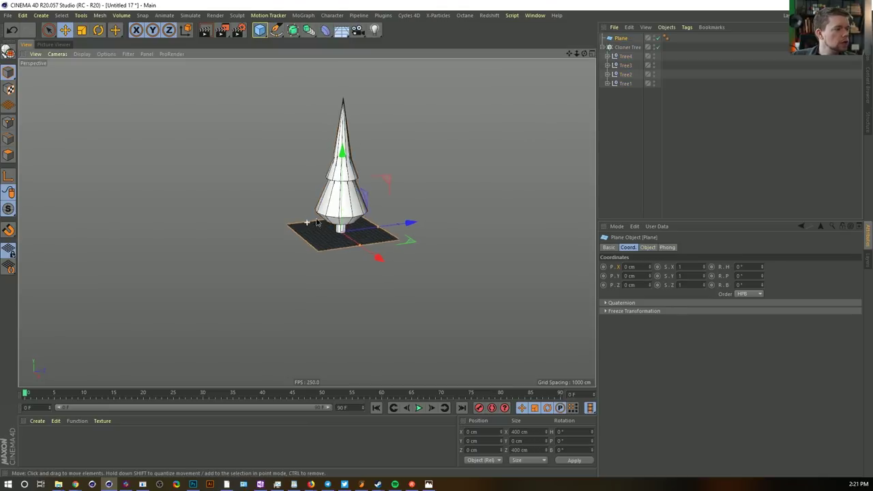
alt+drag(307, 222, 389, 234)
alt+right_drag(390, 233, 320, 273)
alt+middle_drag(315, 300, 339, 245)
alt+middle_drag(399, 172, 366, 236)
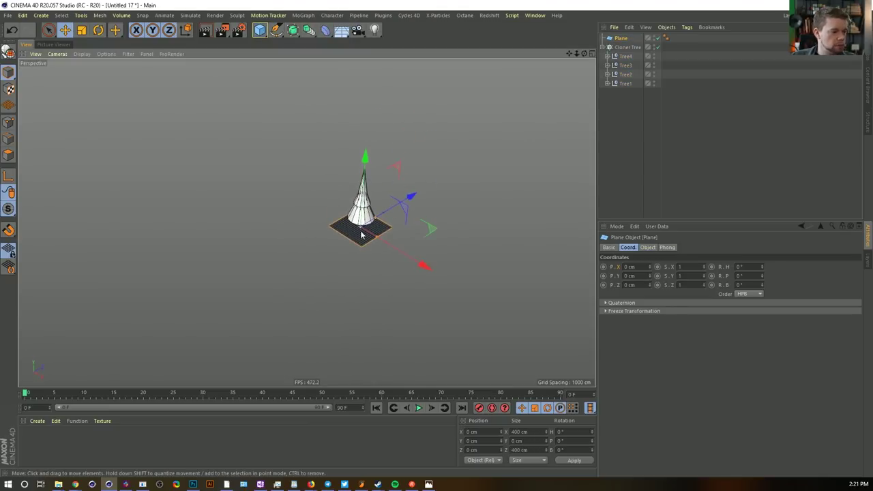
Scale the plane up uniformly to about 15623 cm in width and height to serve as the ground
key(t)
drag(257, 291, 497, 290)
drag(227, 302, 350, 302)
alt+right_drag(337, 272, 218, 307)
drag(367, 253, 480, 226)
alt+drag(385, 267, 364, 268)
alt+right_drag(395, 256, 363, 263)
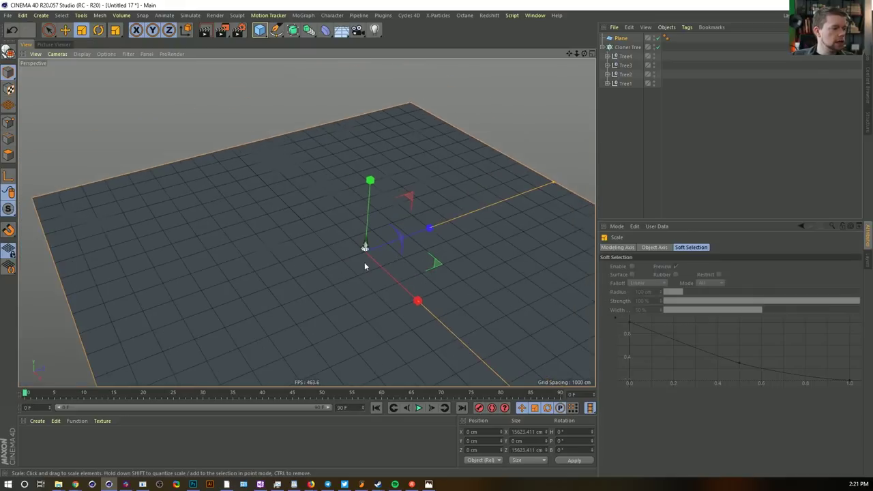
alt+middle_drag(380, 264, 385, 175)
alt+drag(385, 174, 387, 199)
Set the plane's width and height segments to 55 each
click(620, 38)
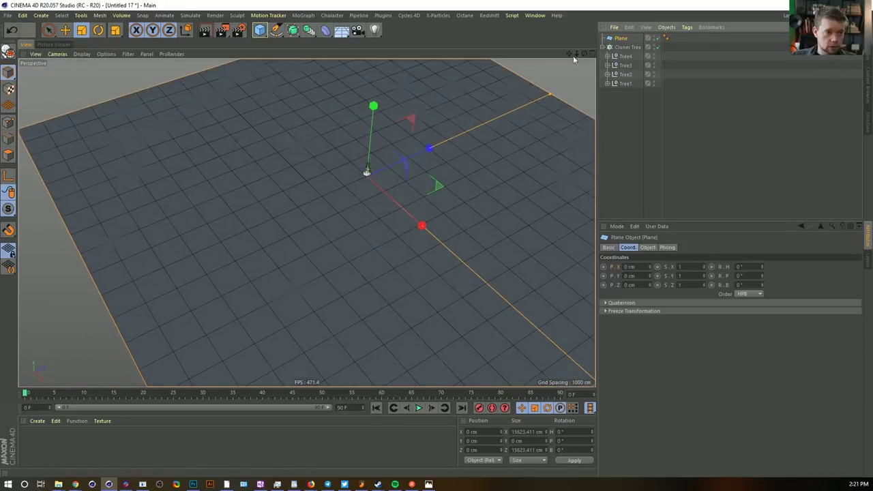
click(649, 247)
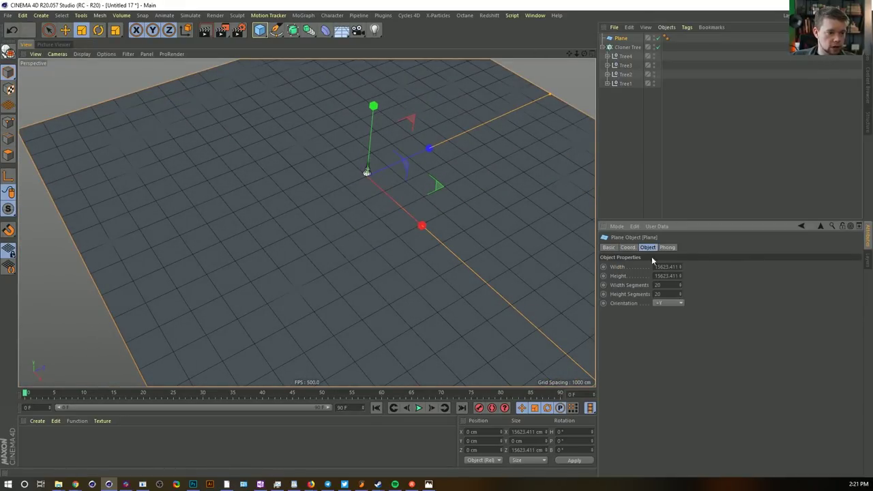
key(Tab)
text(55)
key(Return)
alt+drag(377, 221, 334, 195)
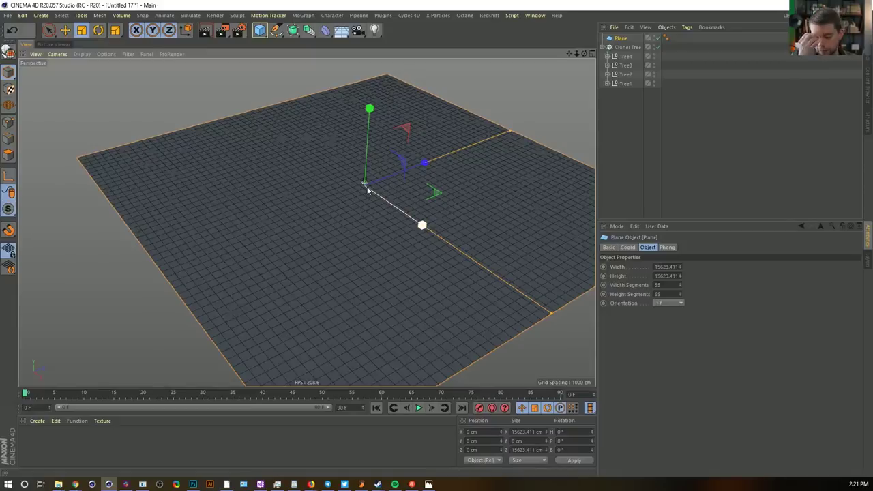
alt+drag(364, 185, 322, 175)
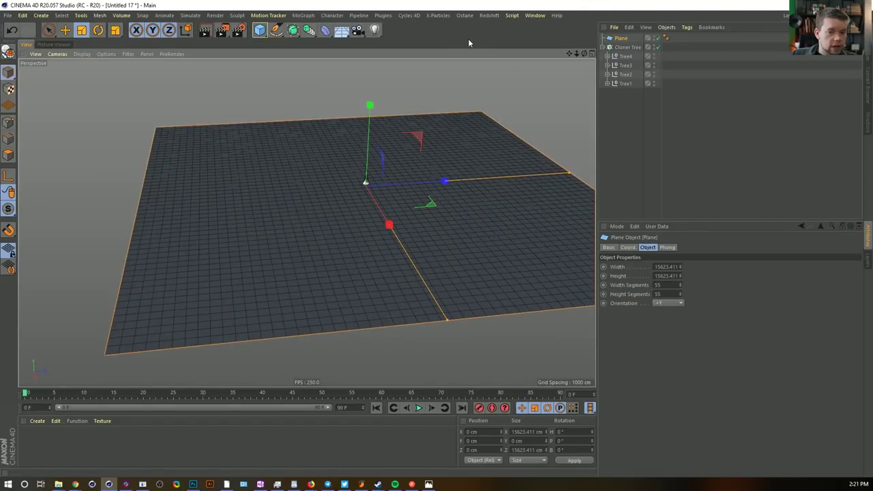
Add a Displacer deformer as a child of the Plane and load a Noise shader into it
mouse_move(388, 197)
alt+mouse_down()
mouse_move(348, 206)
mouse_move(391, 227)
mouse_move(306, 222)
alt+mouse_up()
mouse_move(306, 222)
alt+mouse_down()
mouse_move(399, 165)
mouse_move(387, 166)
alt+mouse_up()
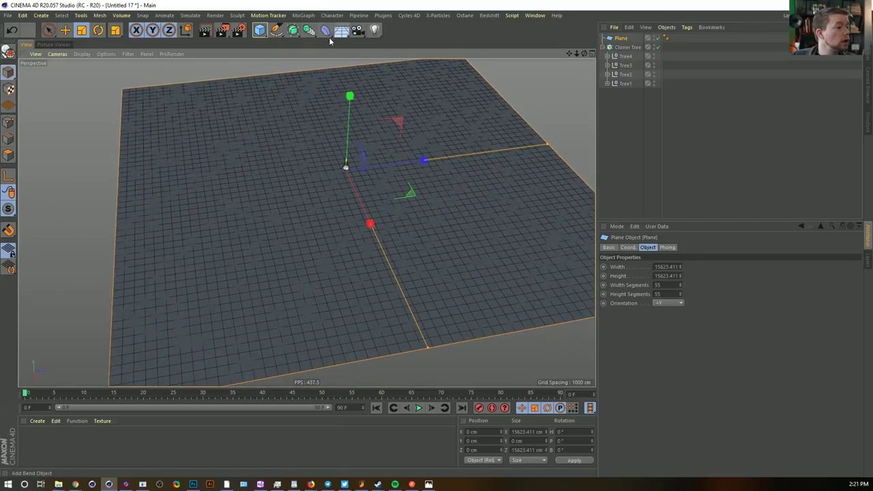
click(325, 30)
click(365, 141)
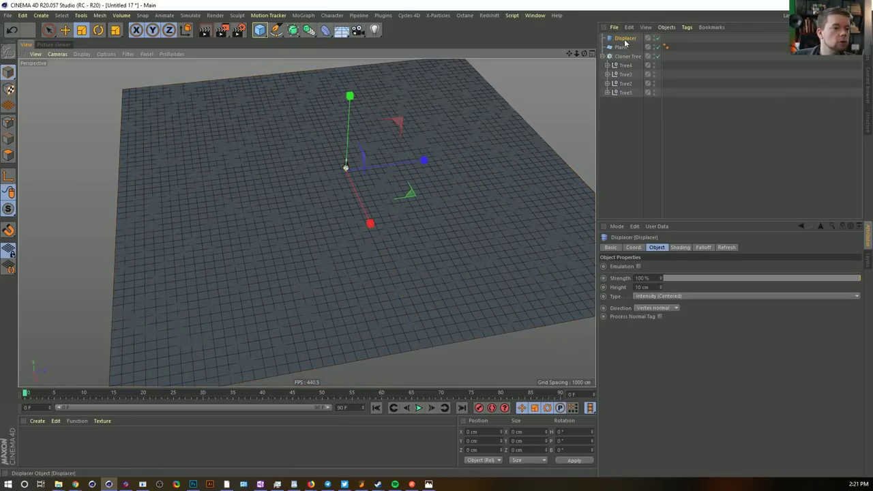
drag(618, 38, 622, 49)
click(680, 247)
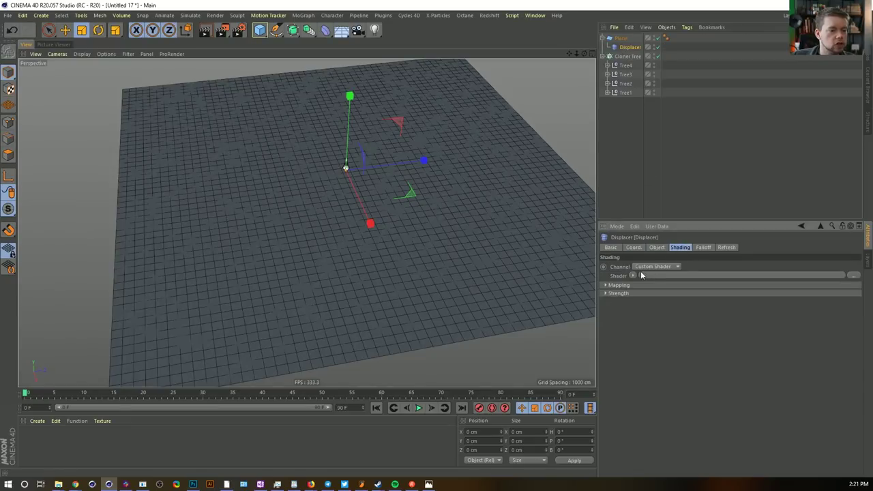
click(633, 276)
click(646, 151)
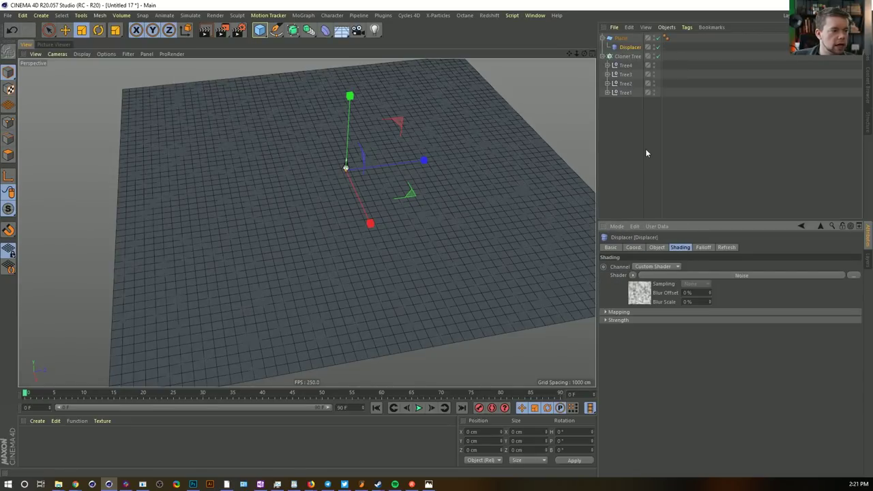
Raise the Displacer's height to 5000 cm
click(656, 247)
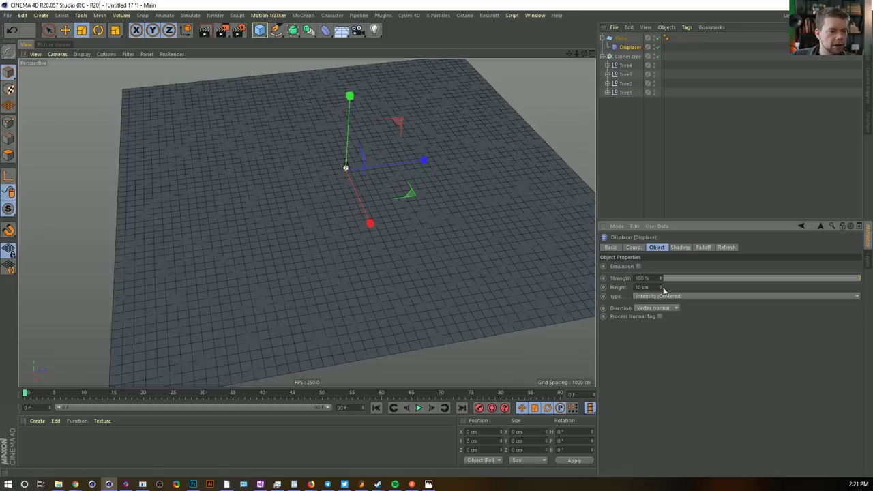
drag(660, 287, 677, 294)
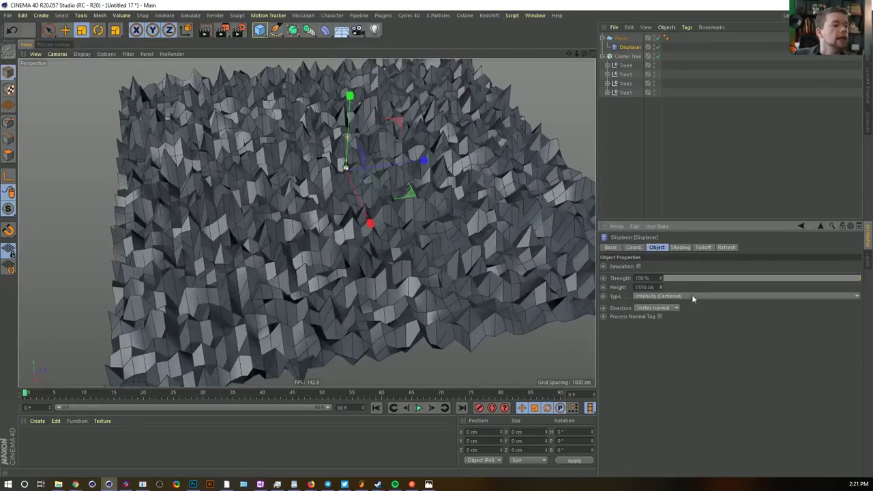
text(3000)
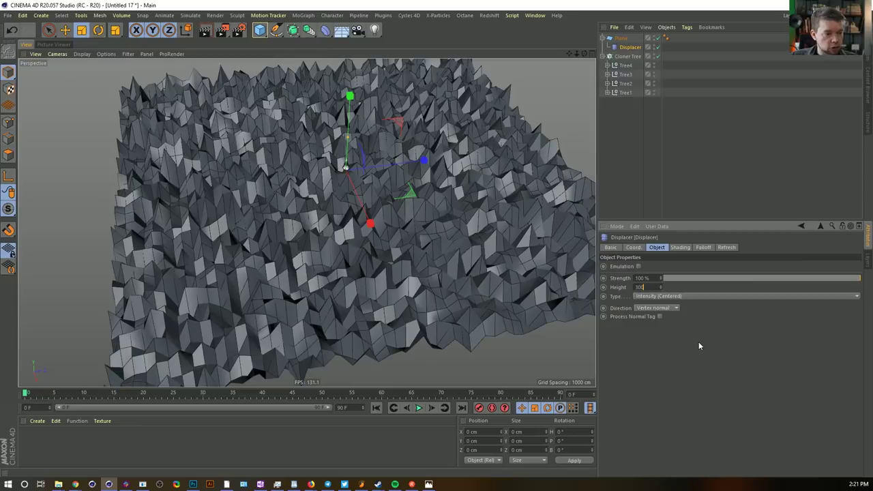
key(Return)
mouse_move(407, 251)
alt+mouse_down()
mouse_move(388, 247)
mouse_move(382, 222)
mouse_move(410, 251)
alt+mouse_up()
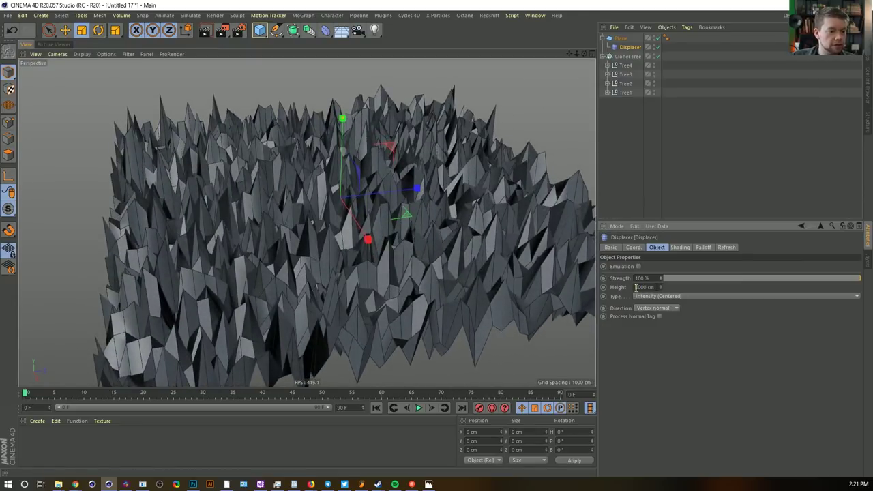
text(5)
key(Return)
alt+drag(497, 251, 466, 237)
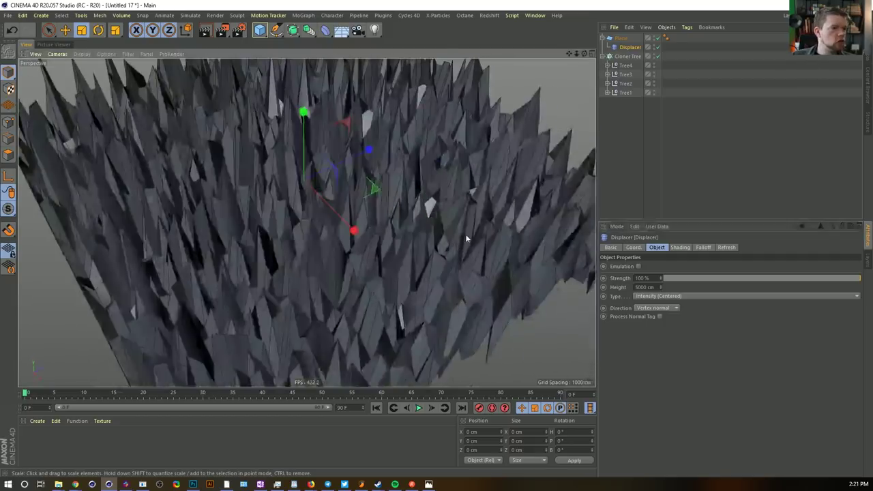
Edit the Displacer's noise shader and change its noise type to Naki
click(679, 248)
drag(681, 219, 681, 110)
alt+drag(530, 135, 486, 121)
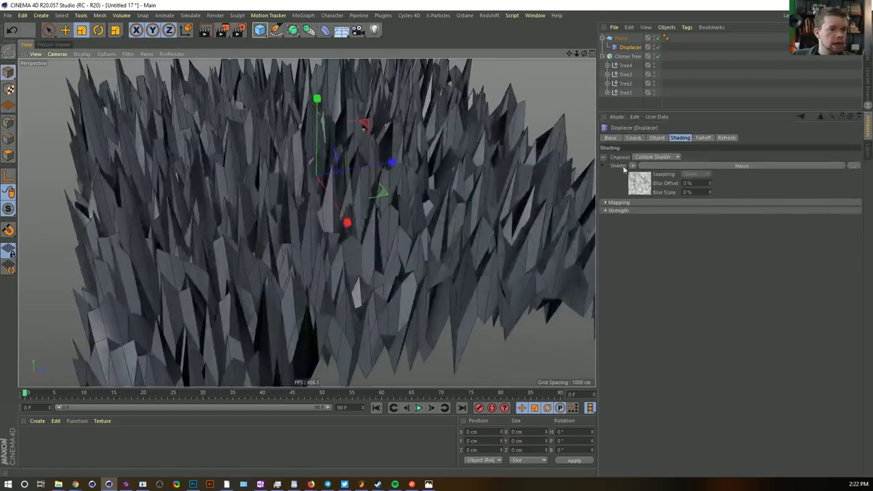
click(647, 192)
click(856, 239)
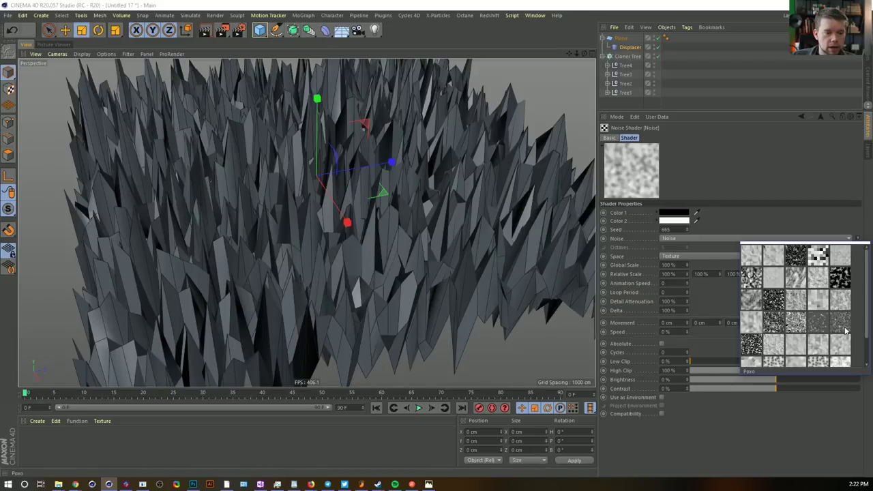
click(843, 304)
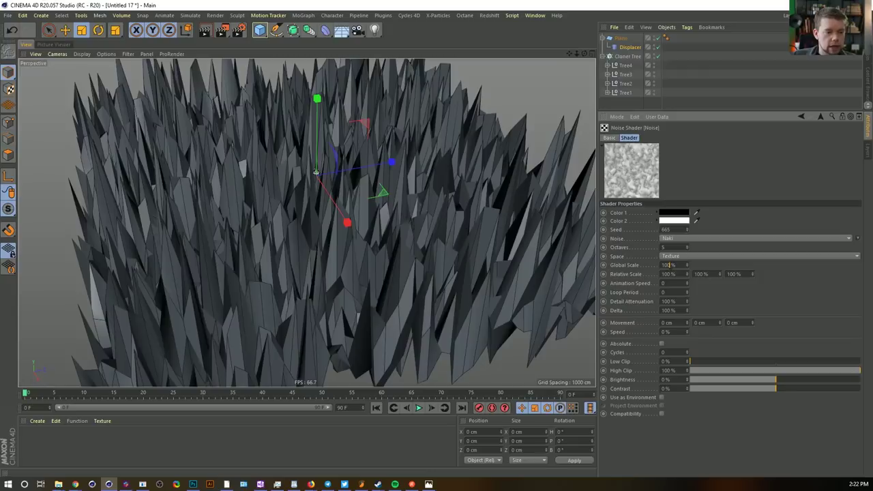
Set the Naki noise's global scale to 100000 % to form broad hills
key(Return)
click(668, 266)
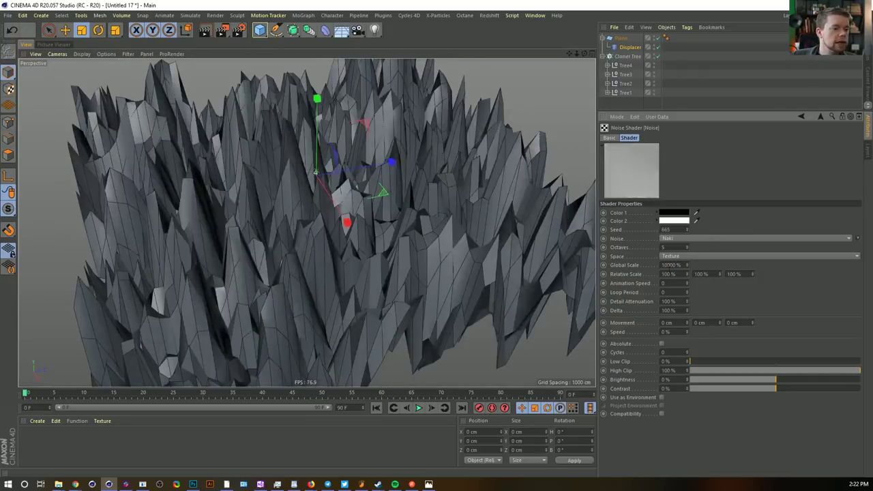
click(670, 265)
text(0)
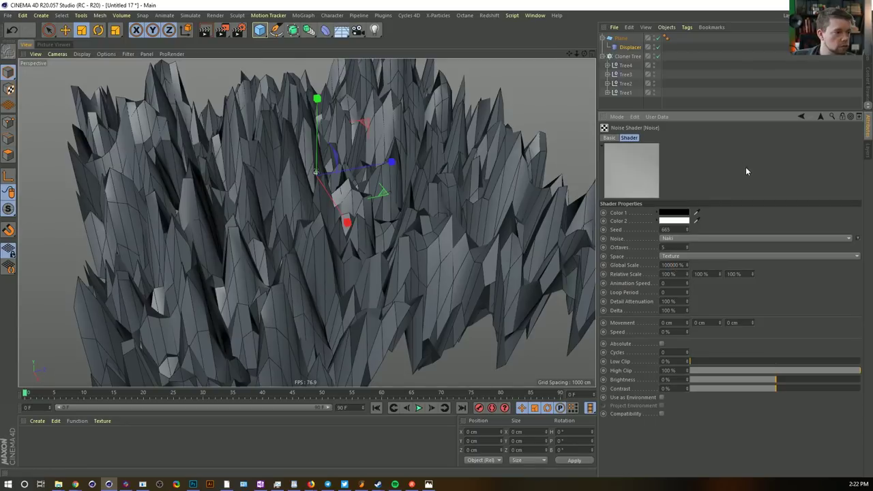
key(Return)
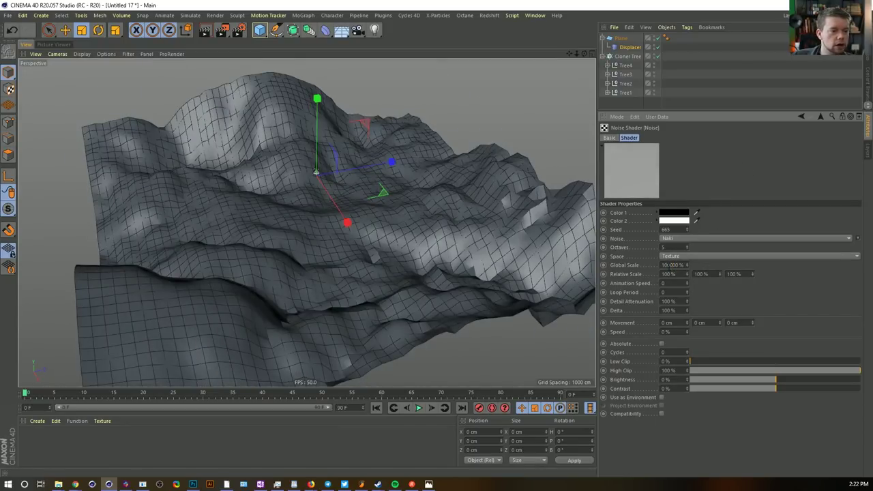
mouse_move(396, 218)
alt+mouse_down()
mouse_move(299, 204)
mouse_move(204, 209)
mouse_move(199, 197)
mouse_move(416, 201)
mouse_move(525, 216)
mouse_move(562, 197)
mouse_move(671, 213)
mouse_move(395, 214)
mouse_move(343, 229)
mouse_move(327, 220)
mouse_move(397, 189)
mouse_move(415, 197)
mouse_move(380, 217)
alt+mouse_up()
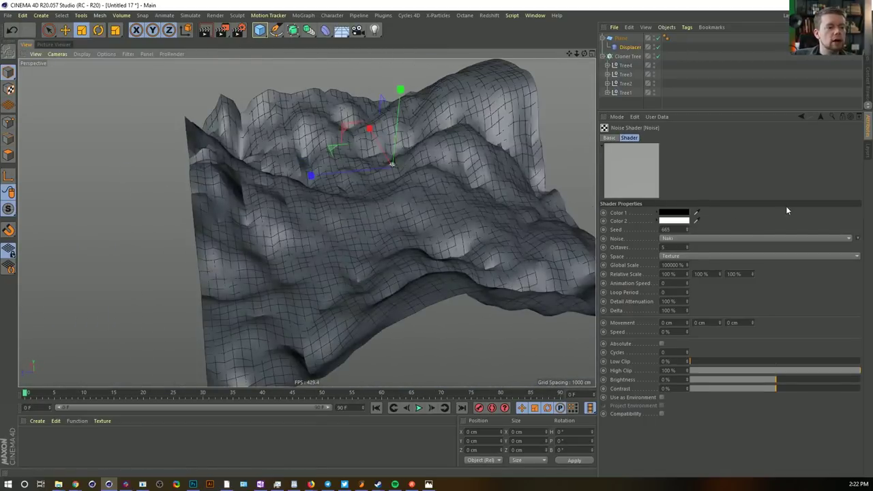
alt+drag(328, 192, 237, 121)
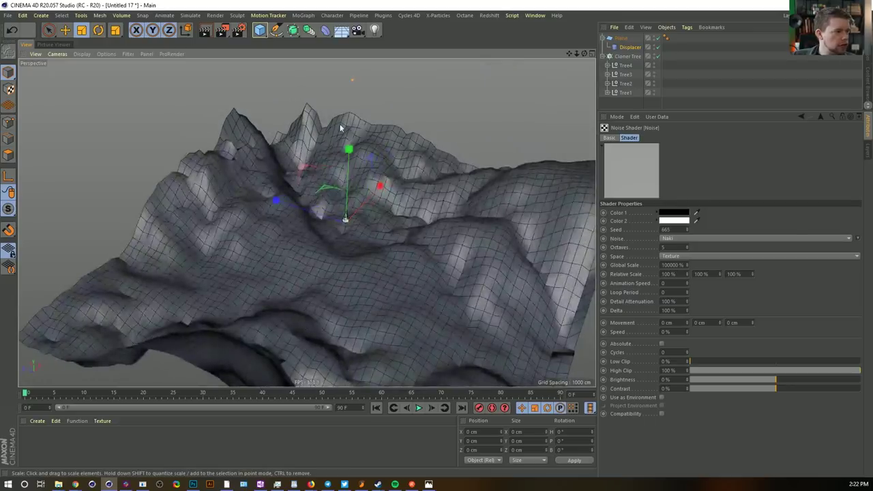
alt+drag(340, 127, 476, 226)
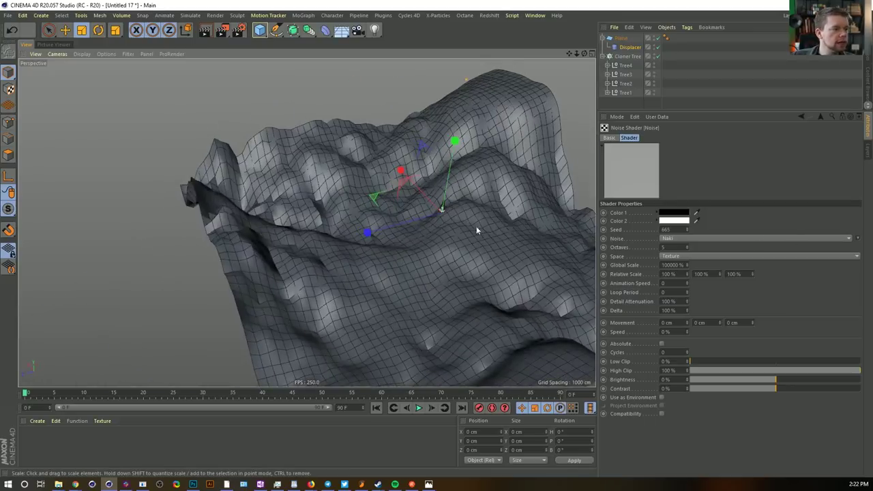
Add a Box Field to the Displacer's falloff
click(818, 116)
click(632, 165)
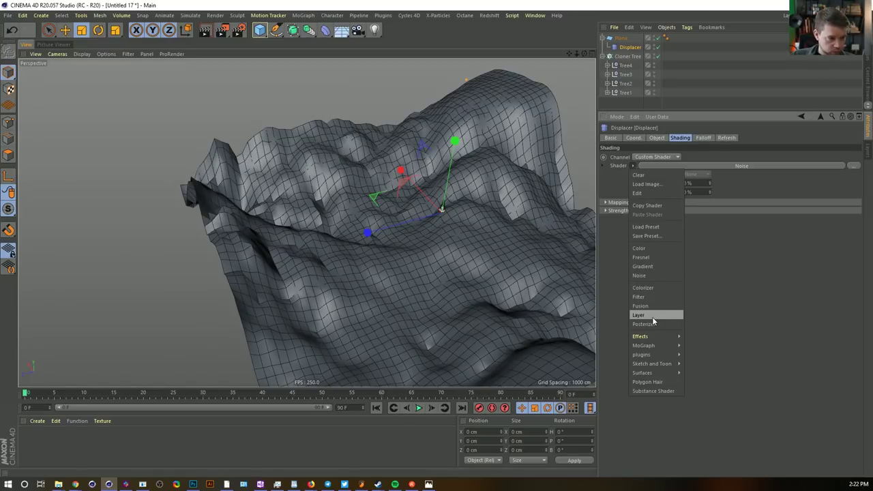
click(755, 291)
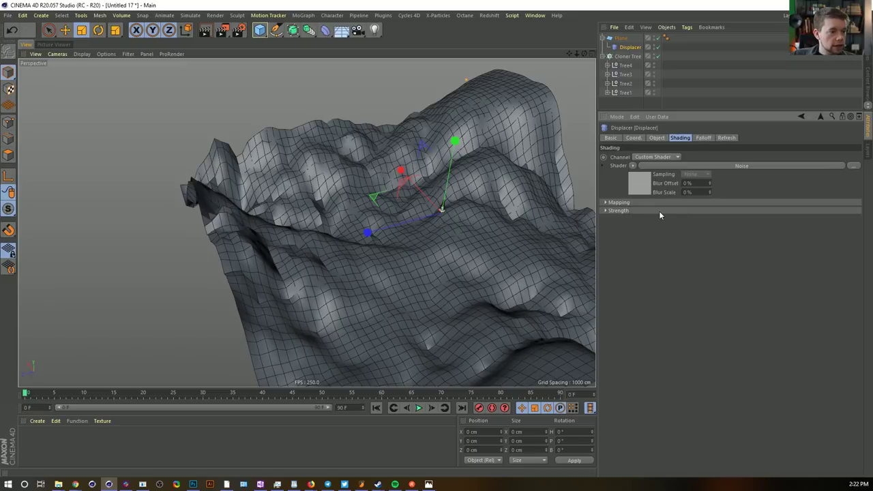
click(703, 139)
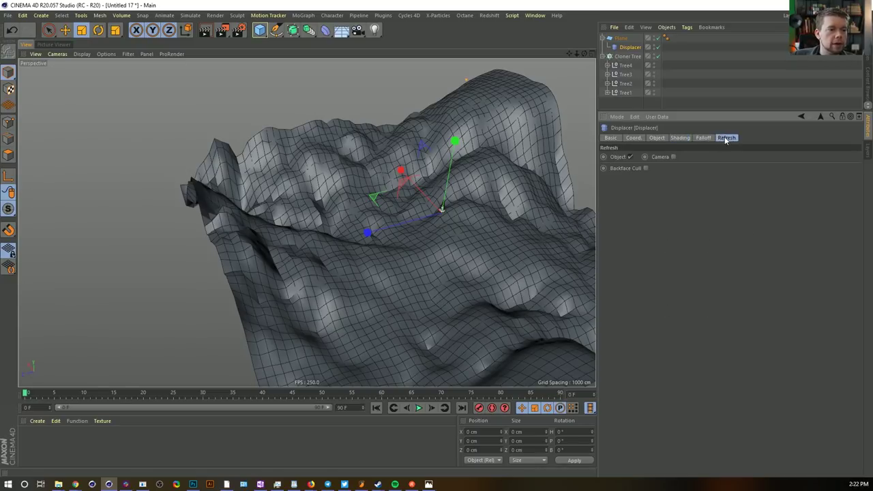
click(624, 223)
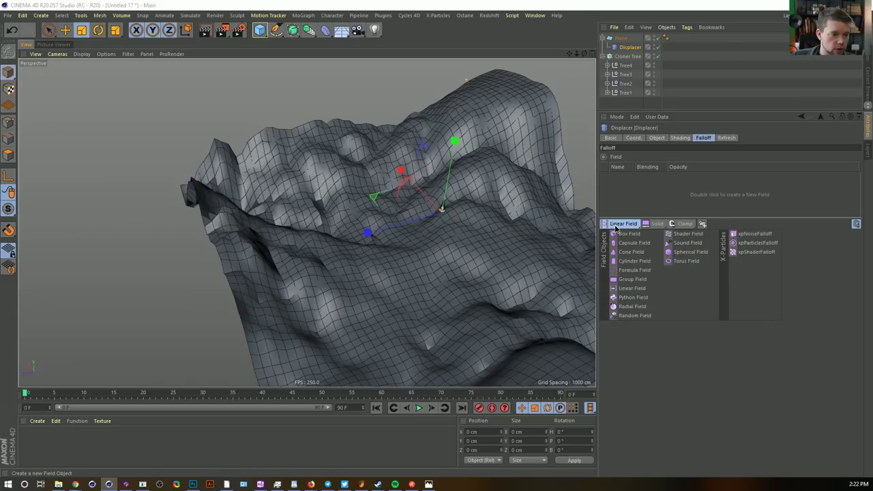
click(628, 234)
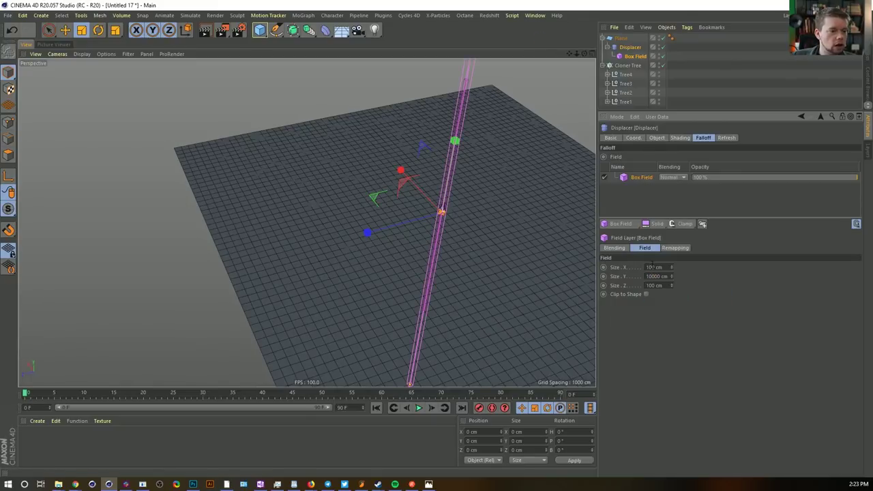
Set the Box Field's X and Z sizes to the plane's width of 15623.411 cm
click(621, 37)
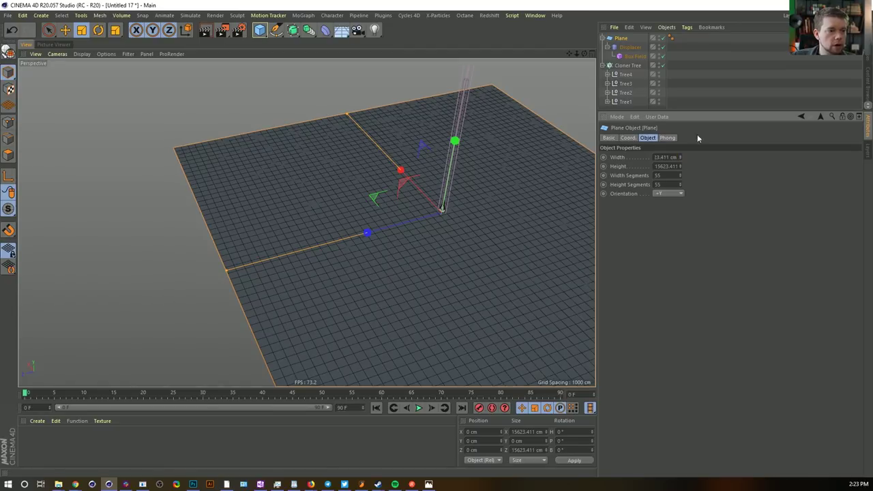
click(635, 55)
click(656, 169)
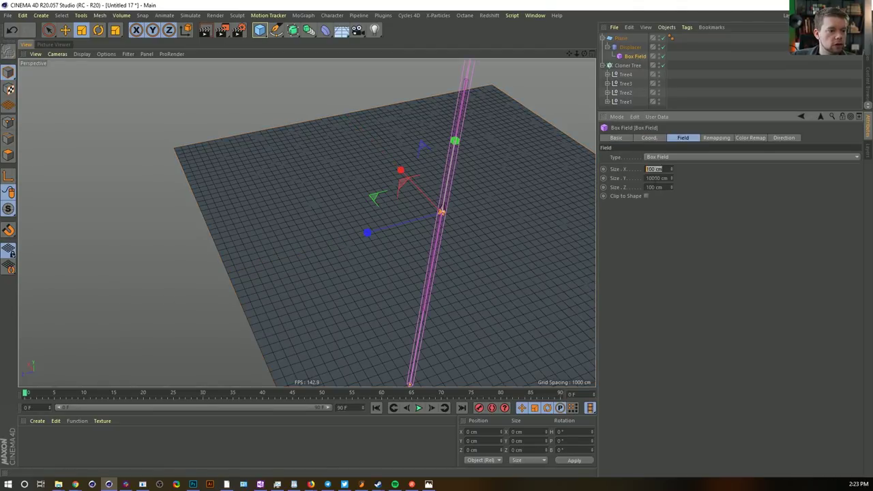
click(668, 187)
text(23.411 cm)
click(685, 234)
alt+drag(507, 235, 328, 311)
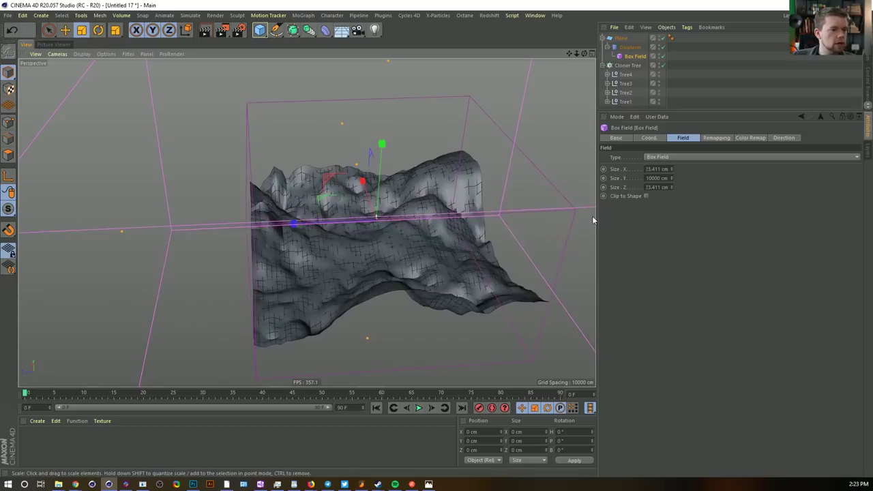
Set the Box Field's inner offset to 35 % and scale the field uniformly to about 7671 × 4910 × 7671 cm
click(750, 137)
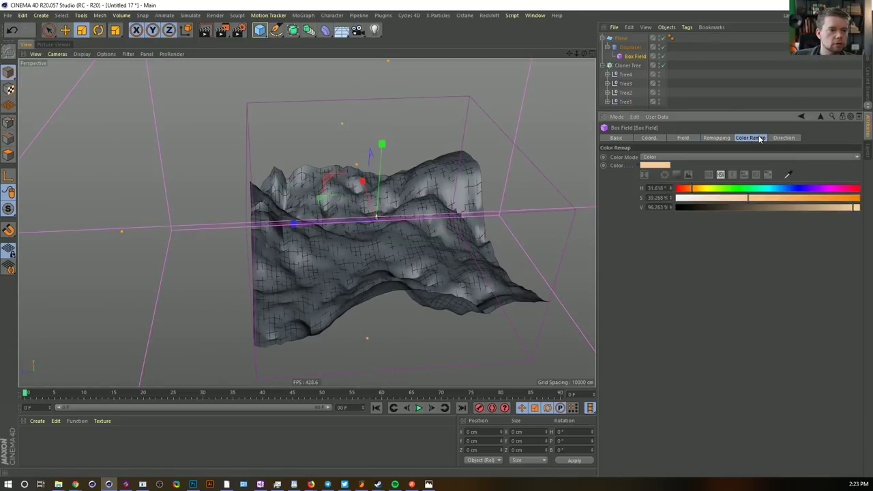
click(728, 138)
mouse_move(714, 220)
mouse_down()
mouse_move(732, 220)
mouse_move(723, 221)
mouse_up()
drag(531, 135, 411, 232)
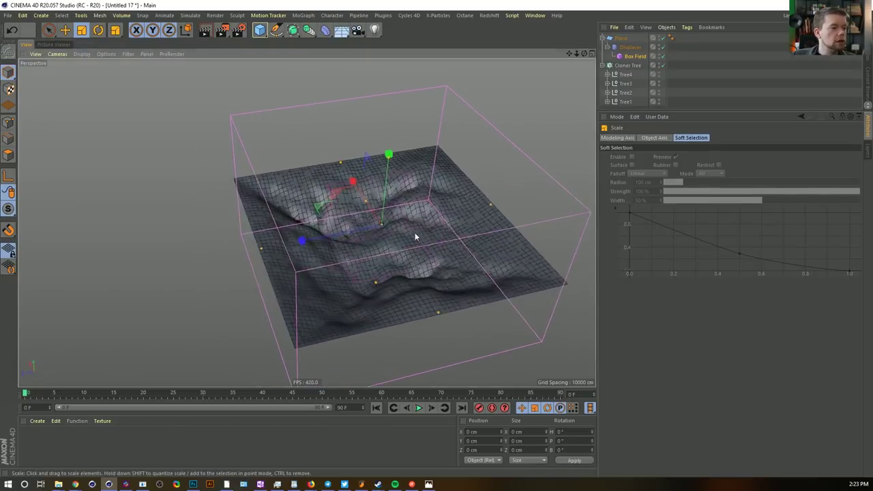
alt+middle_drag(411, 233, 408, 211)
Raise the Box Field's remapping inner offset to 88 % to steepen the falloff at the terrain's edges
click(626, 58)
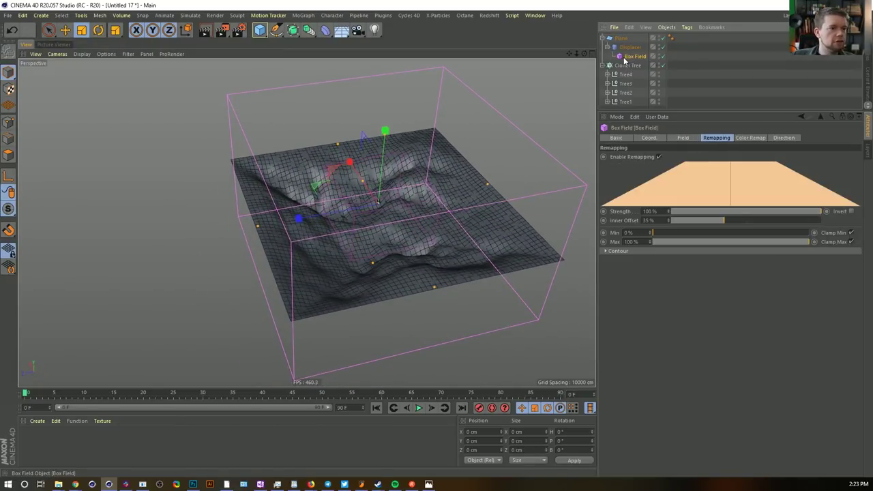
alt+drag(468, 231, 466, 233)
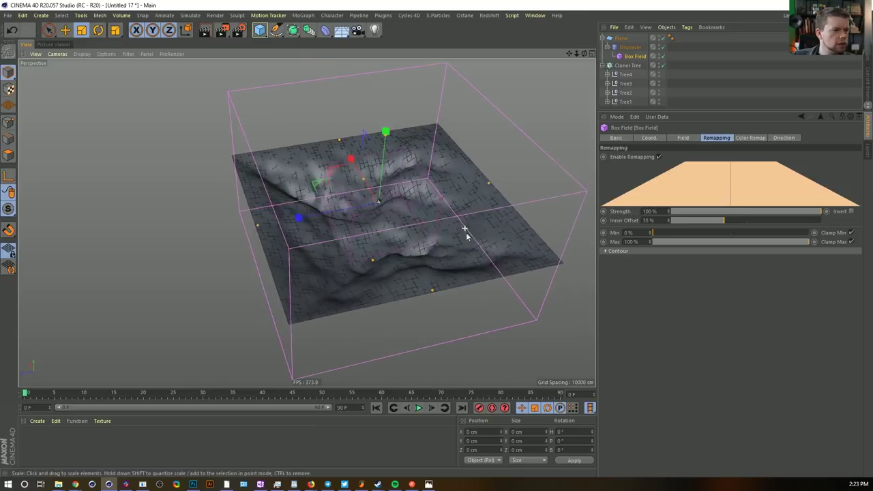
drag(714, 218, 805, 224)
mouse_move(486, 189)
alt+mouse_down()
mouse_move(462, 177)
mouse_move(477, 188)
alt+mouse_up()
alt+right_drag(382, 212, 412, 207)
mouse_move(412, 207)
alt+mouse_down()
mouse_move(395, 133)
mouse_move(435, 193)
mouse_move(419, 201)
alt+mouse_up()
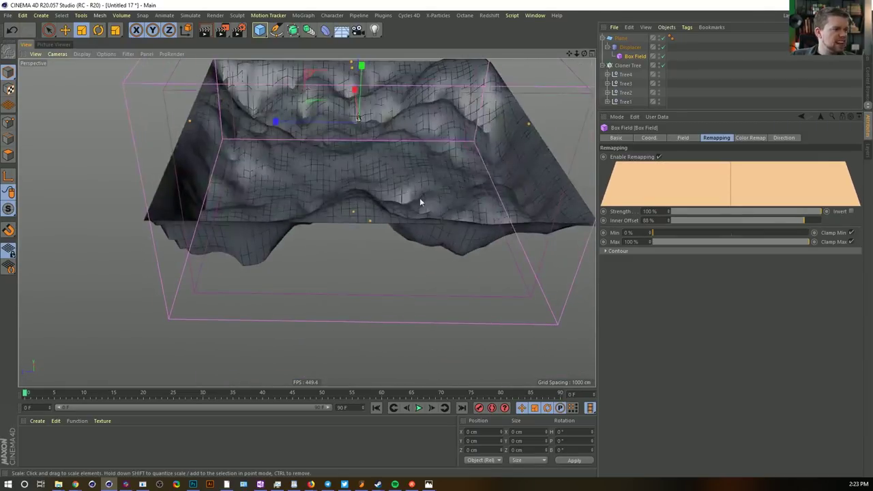
alt+drag(273, 104, 466, 195)
Change the Displacer's displacement type to Intensity
click(634, 48)
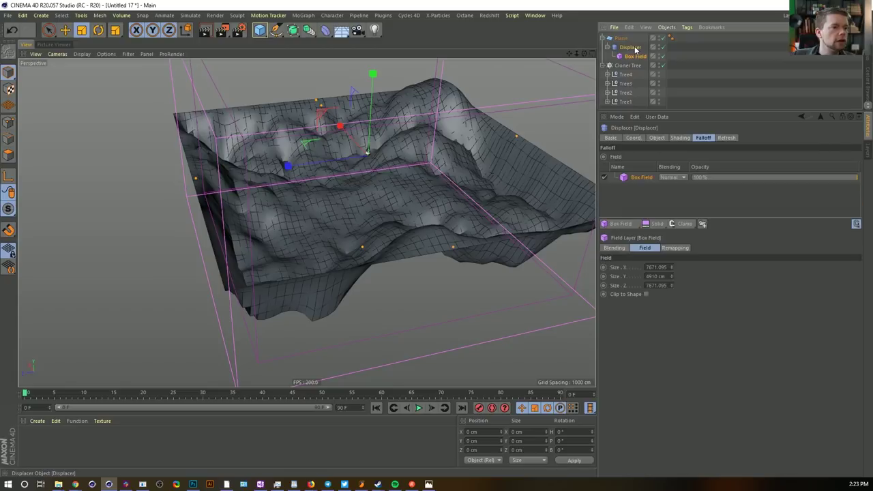
click(656, 137)
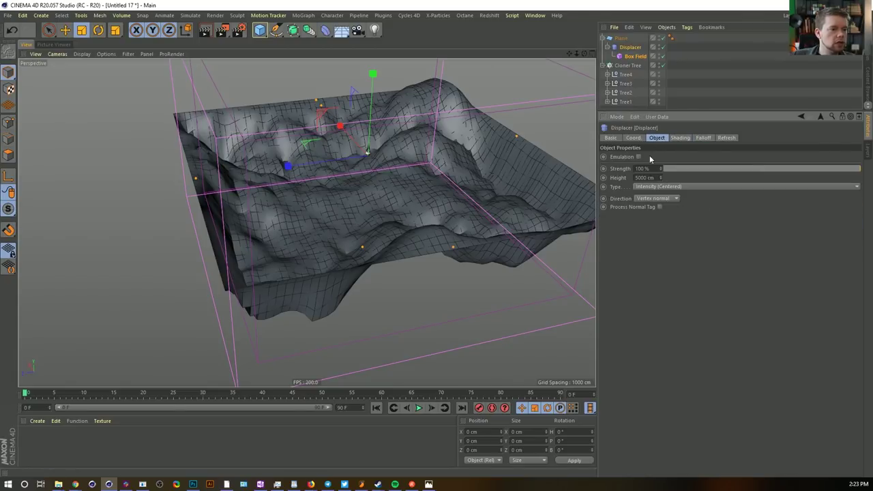
click(679, 186)
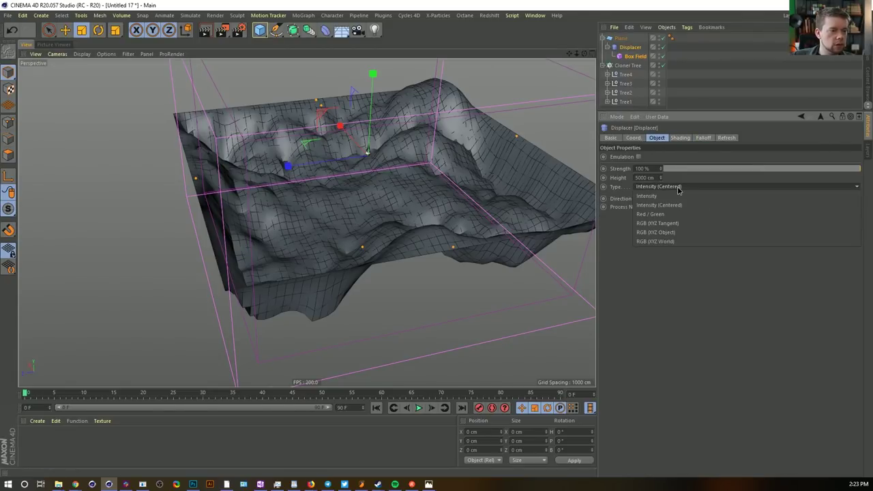
click(674, 195)
alt+drag(488, 201, 463, 225)
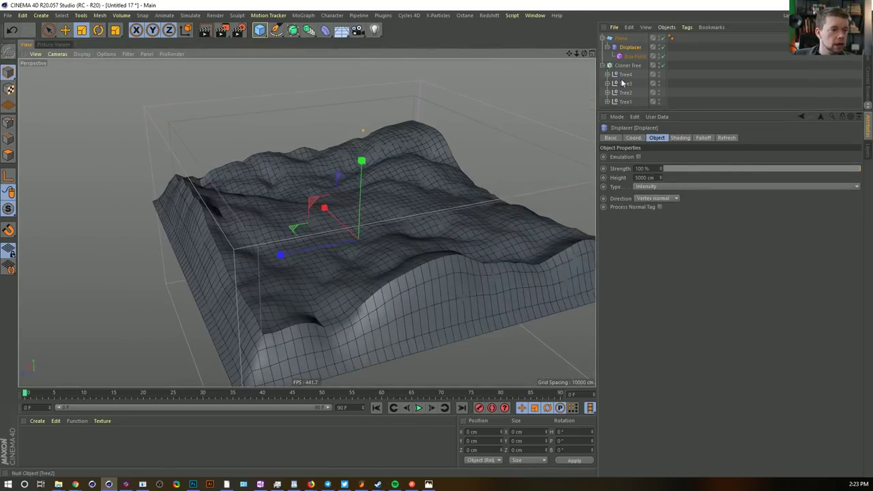
Lower the Box Field's remapping inner offset to 70 % to soften the slope at the terrain's edges
click(630, 55)
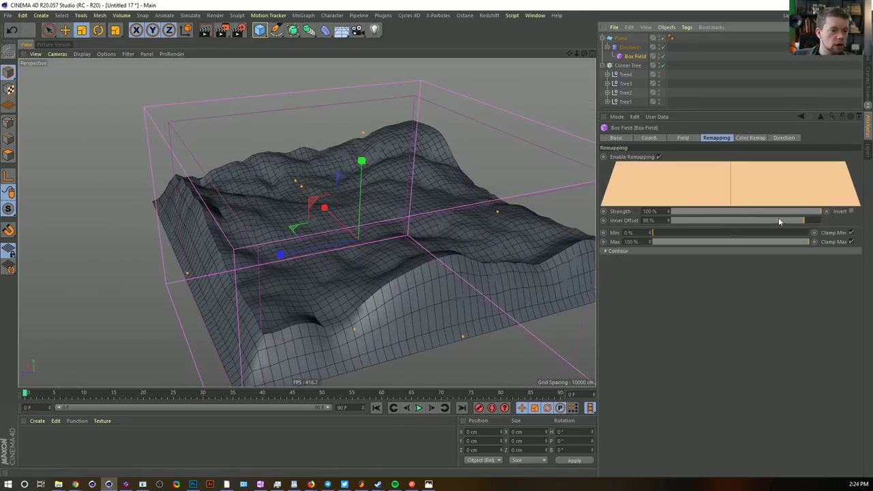
drag(802, 220, 777, 224)
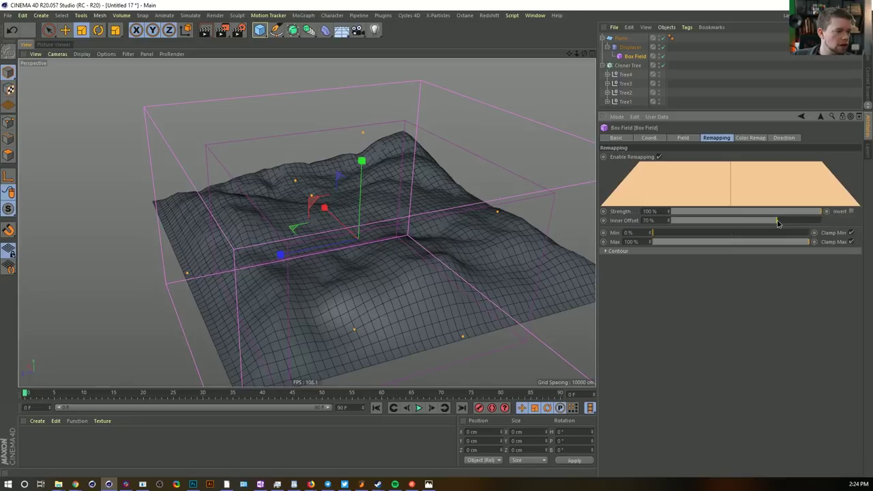
alt+drag(445, 210, 458, 227)
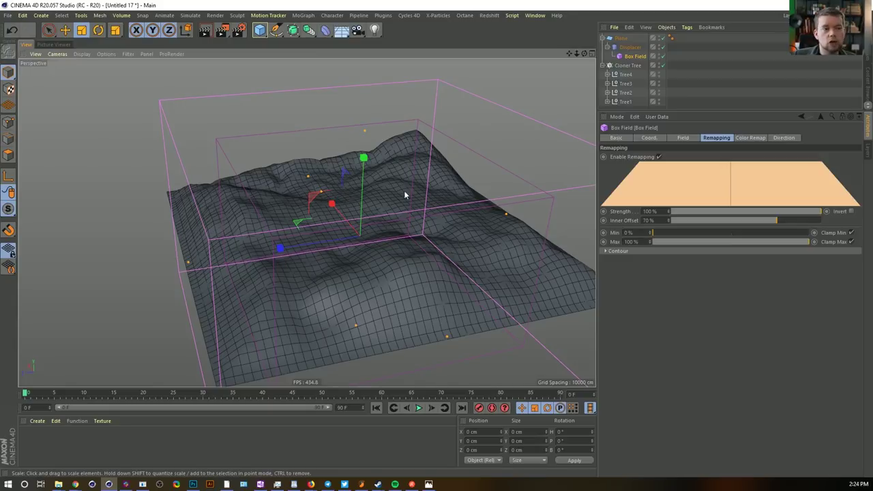
mouse_move(403, 220)
alt+mouse_down()
mouse_move(400, 203)
mouse_move(388, 199)
mouse_move(394, 217)
alt+mouse_up()
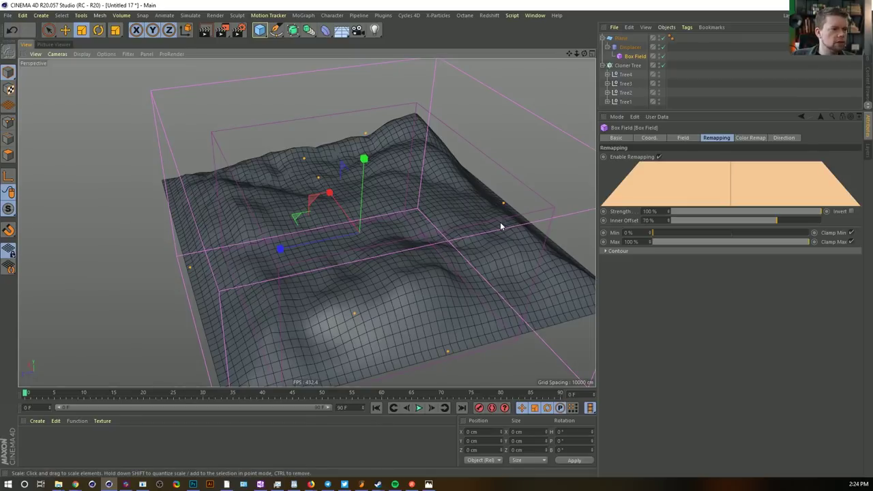
Convert the Box Field to a Cylinder Field with a height of 500 cm and a radius of about 7504 cm
click(682, 138)
click(661, 156)
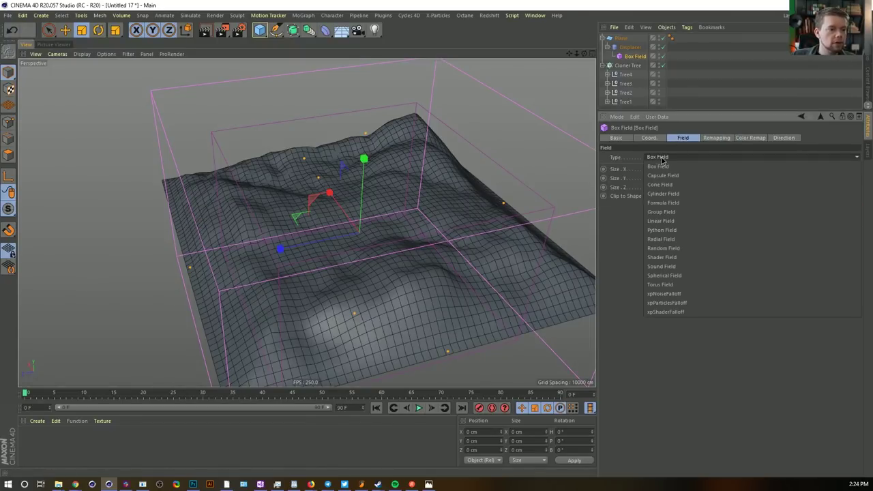
click(686, 194)
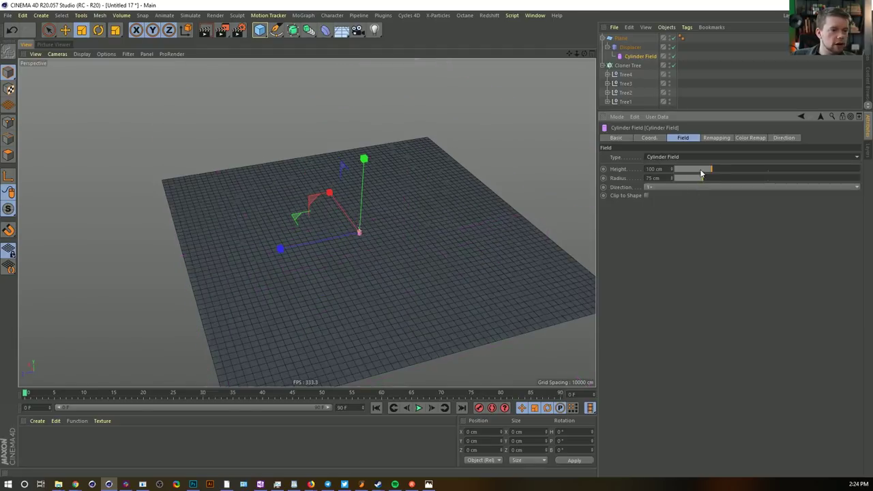
drag(700, 172, 860, 171)
drag(698, 178, 860, 178)
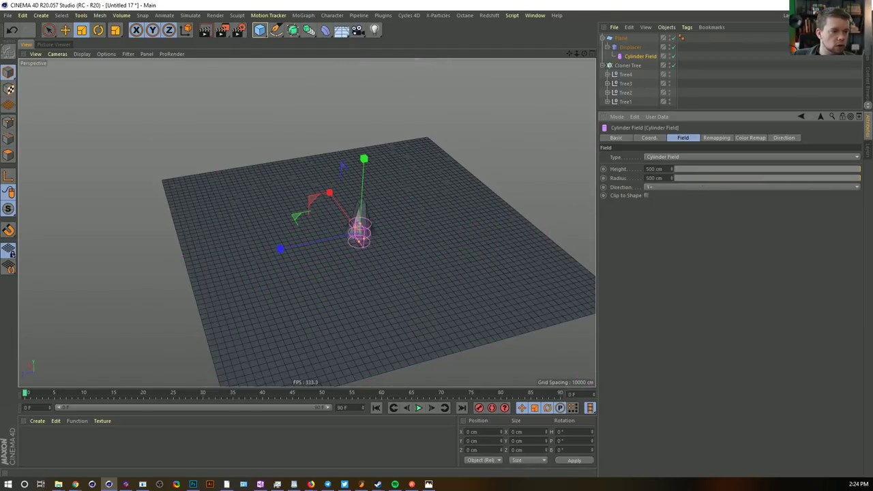
drag(673, 178, 771, 178)
alt+drag(458, 260, 483, 285)
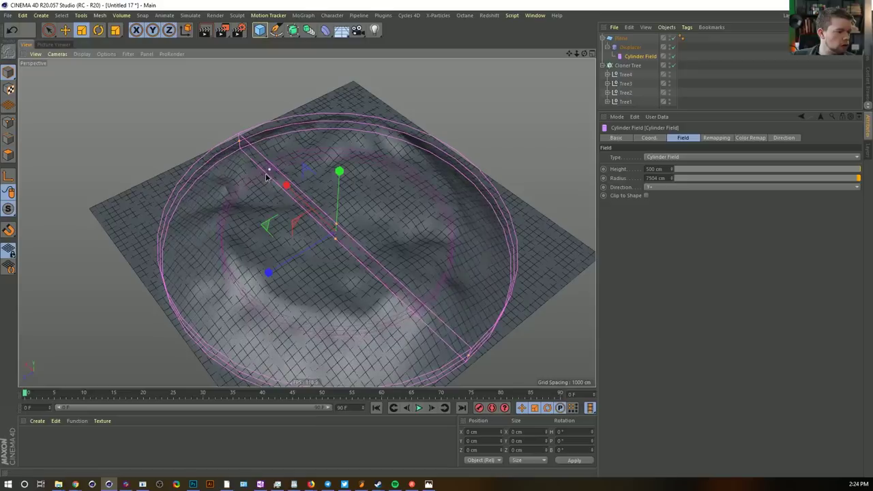
Enlarge the Cylinder Field's radius in the viewport so it reaches closer to the plane's corners
drag(467, 356, 497, 370)
alt+drag(364, 242, 344, 252)
alt+drag(373, 294, 395, 272)
Raise the Displacer's height to 8213 cm to make the hills taller
click(630, 47)
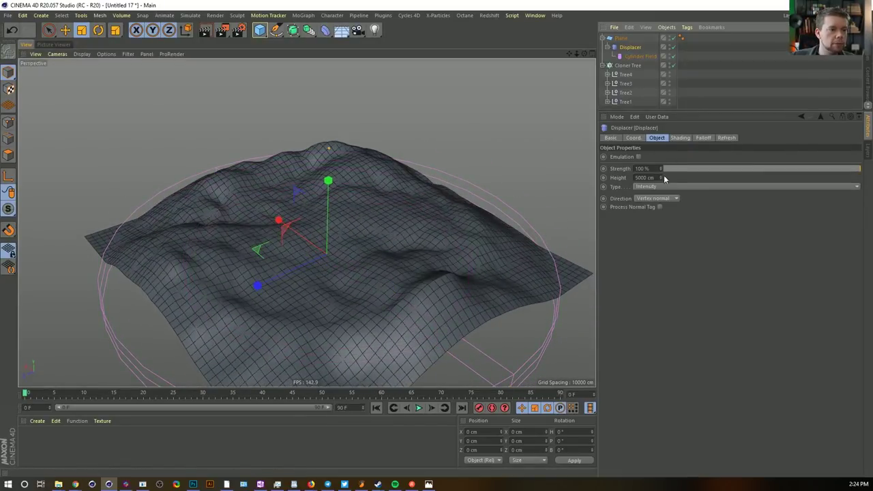
alt+drag(415, 263, 438, 254)
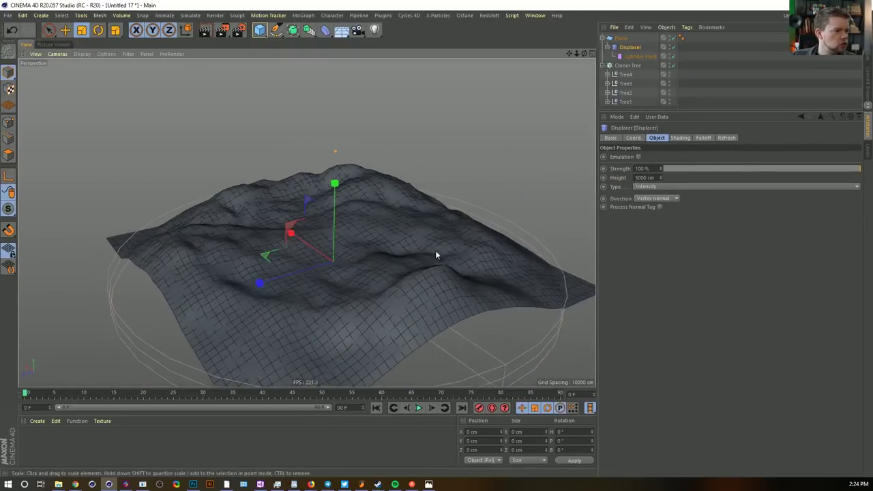
drag(660, 177, 660, 134)
alt+drag(352, 227, 374, 248)
alt+drag(473, 145, 424, 236)
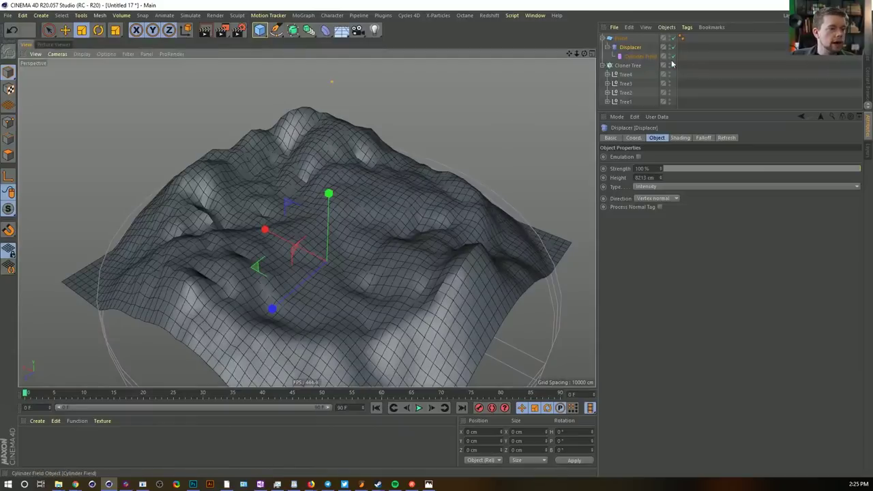
Rename the displaced plane as Ground and collapse its hierarchy
click(623, 38)
double_click(623, 39)
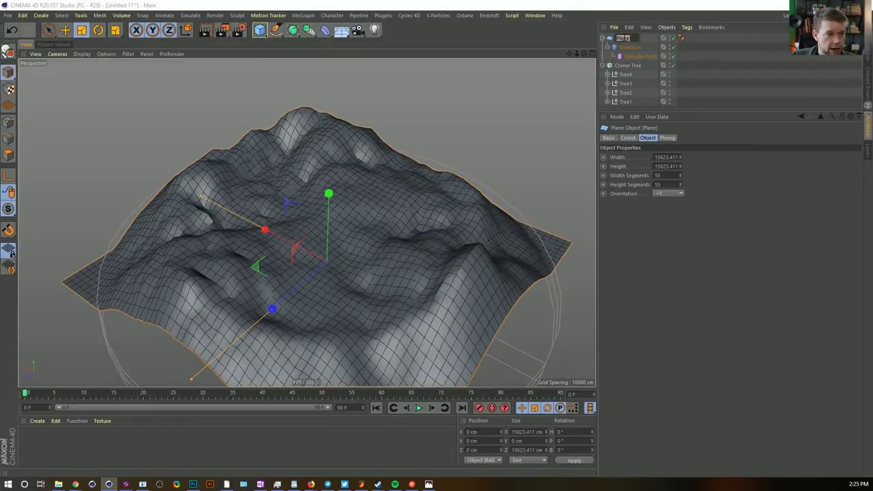
text(Ground)
key(Return)
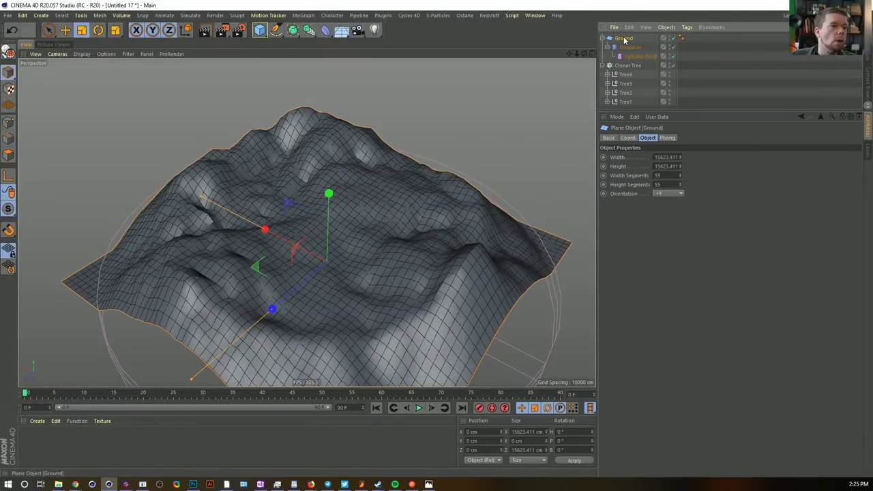
click(602, 38)
Set the Cloner Tree's mode to Object and assign Ground as the object to distribute the trees on
click(628, 47)
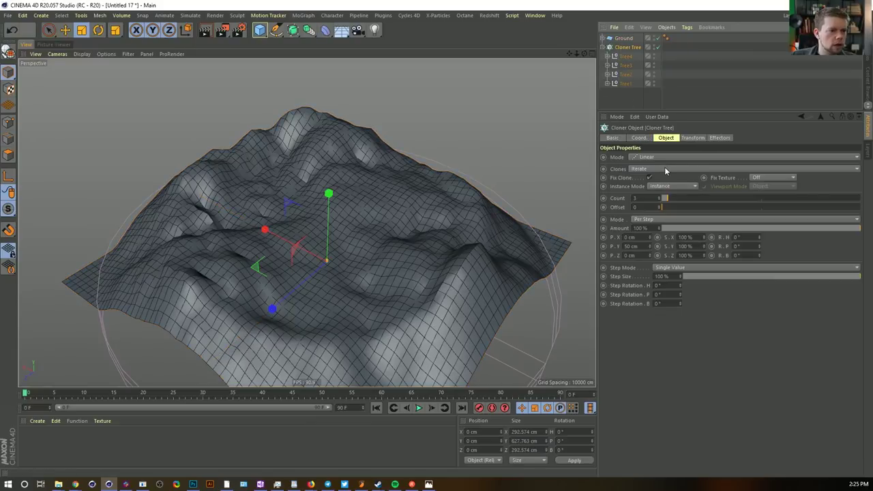
click(651, 159)
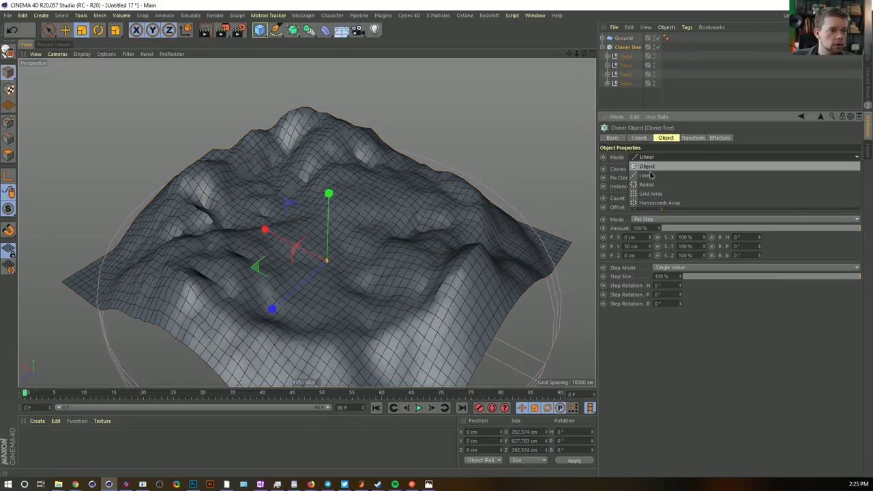
click(648, 167)
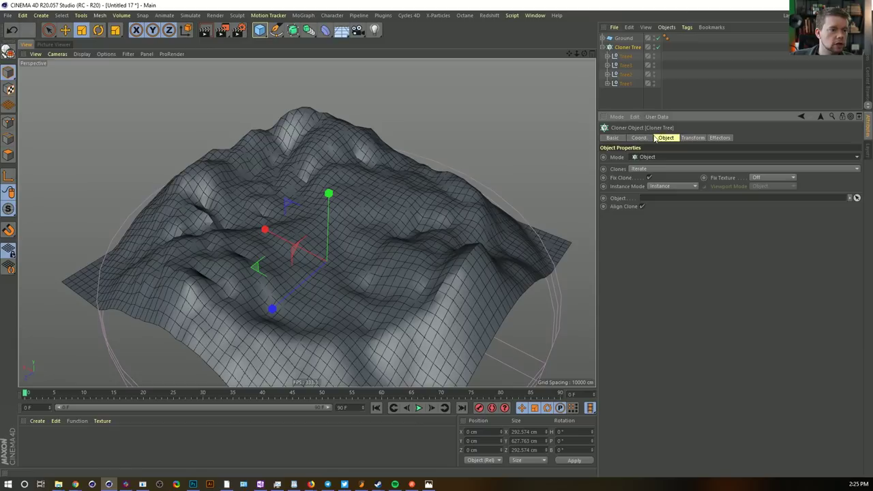
drag(623, 38, 659, 198)
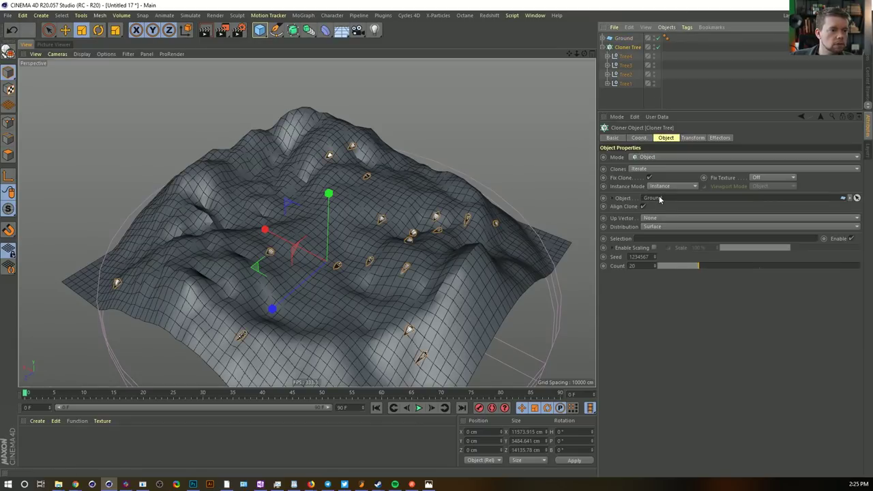
scroll(471, 250, up, 2)
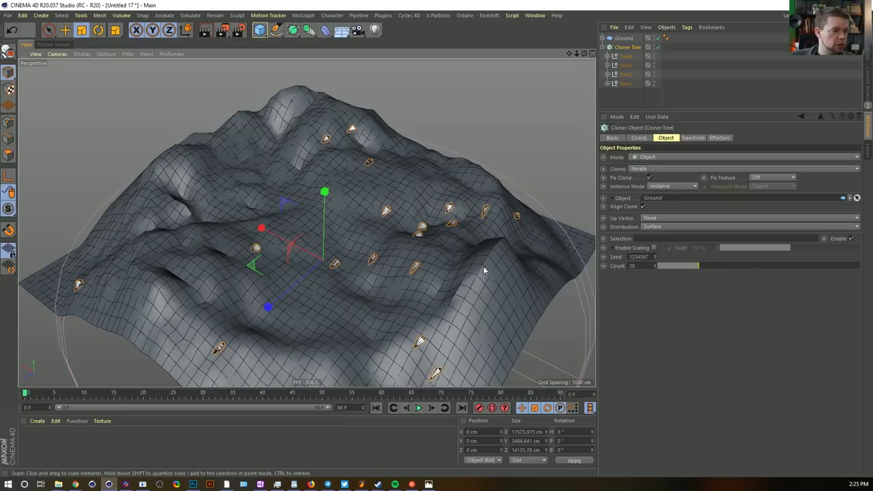
mouse_move(386, 254)
alt+mouse_down()
mouse_move(379, 259)
mouse_move(387, 254)
alt+mouse_up()
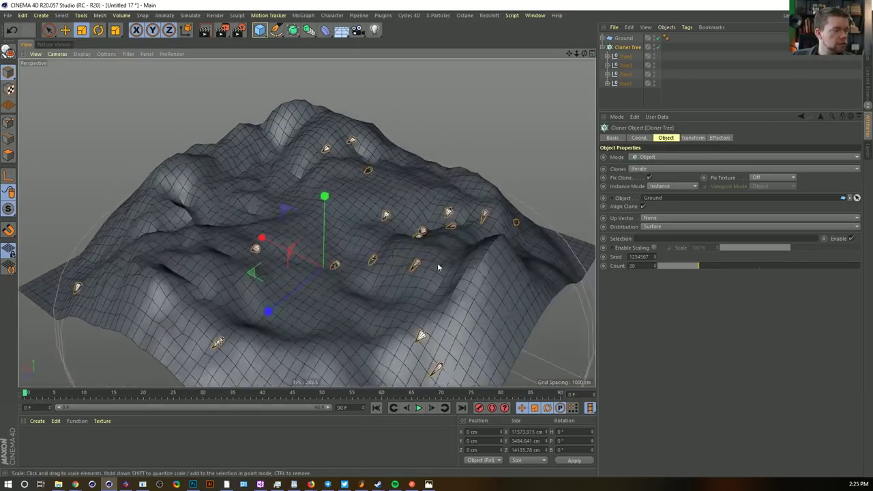
Turn off Align Clone on the Cloner Tree so the trees stand upright on the slopes
click(642, 207)
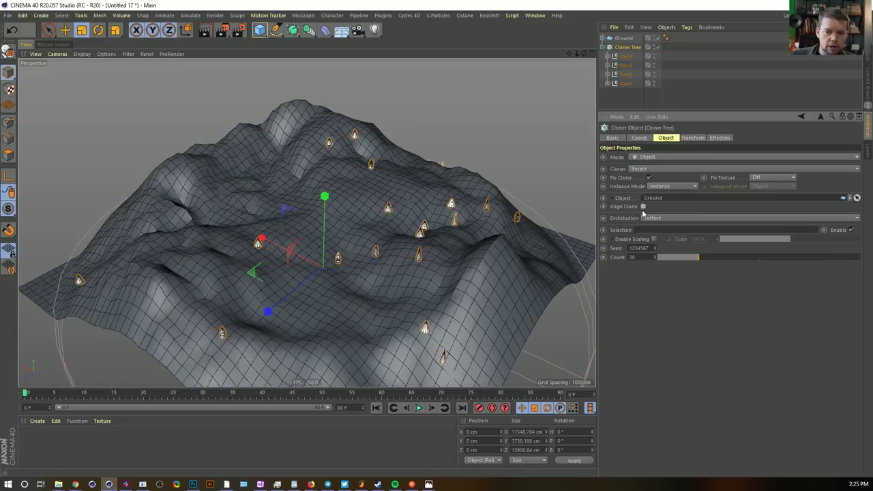
mouse_move(394, 213)
alt+mouse_down()
mouse_move(351, 220)
mouse_move(386, 232)
alt+mouse_up()
alt+drag(383, 271, 423, 225)
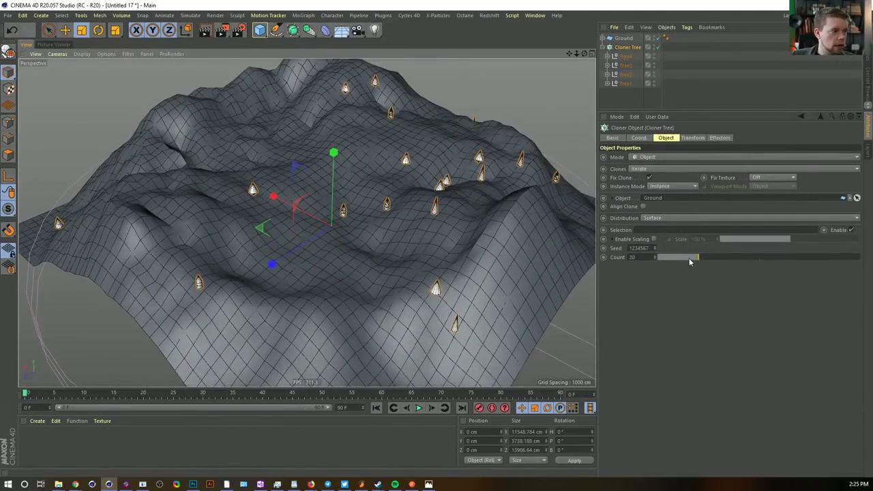
Raise the Cloner Tree's count to 482 and set its instance mode to Multi-Instance
mouse_move(689, 258)
mouse_down()
mouse_move(868, 265)
mouse_move(693, 265)
mouse_move(781, 269)
mouse_move(863, 262)
mouse_up()
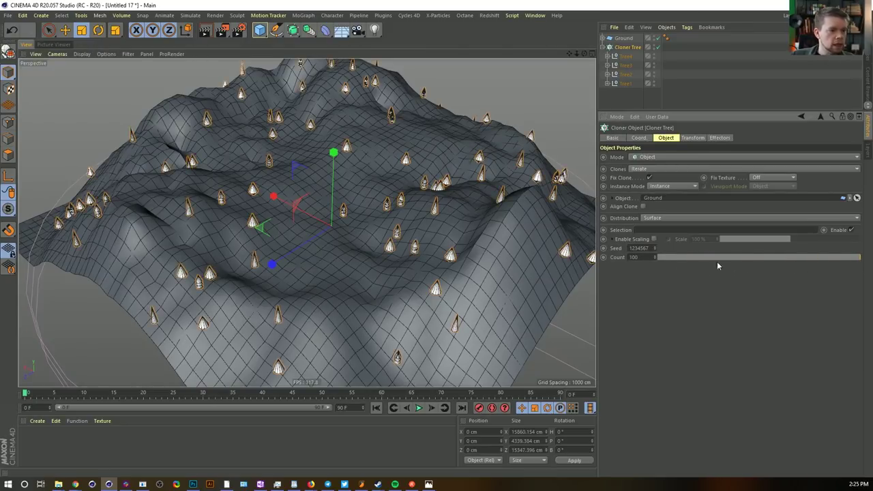
drag(654, 259, 654, 107)
drag(654, 170, 654, 126)
click(673, 190)
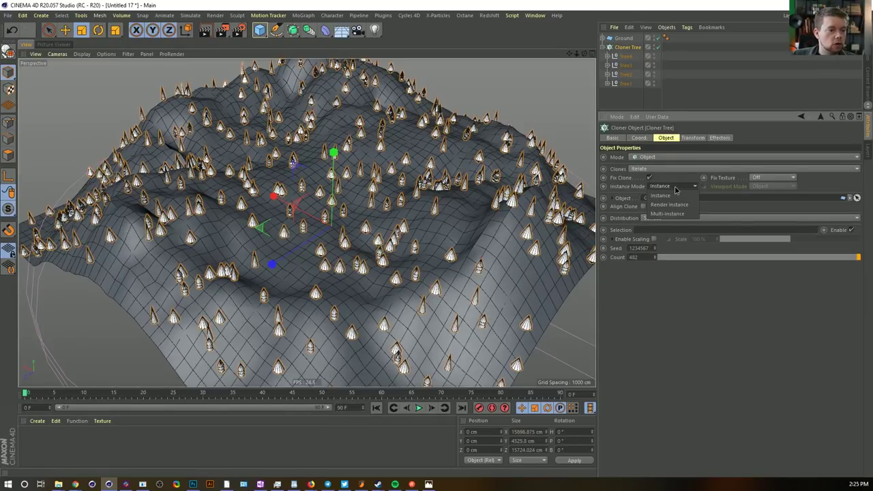
click(677, 216)
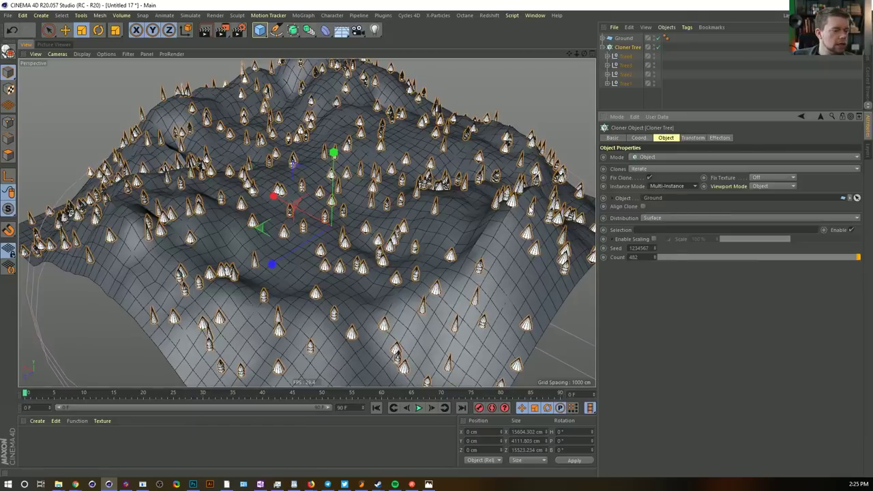
alt+drag(402, 184, 456, 198)
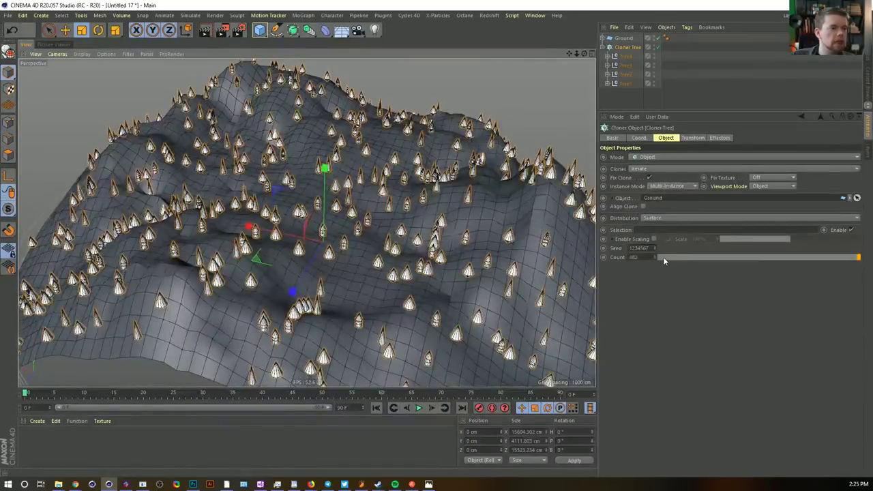
Increase the Cloner Tree's count into the thousands to cover the Ground densely with trees
drag(655, 257, 656, 110)
alt+drag(363, 229, 457, 178)
alt+drag(327, 198, 337, 236)
alt+middle_drag(305, 243, 331, 184)
alt+middle_drag(399, 219, 422, 204)
scroll(422, 205, down, 2)
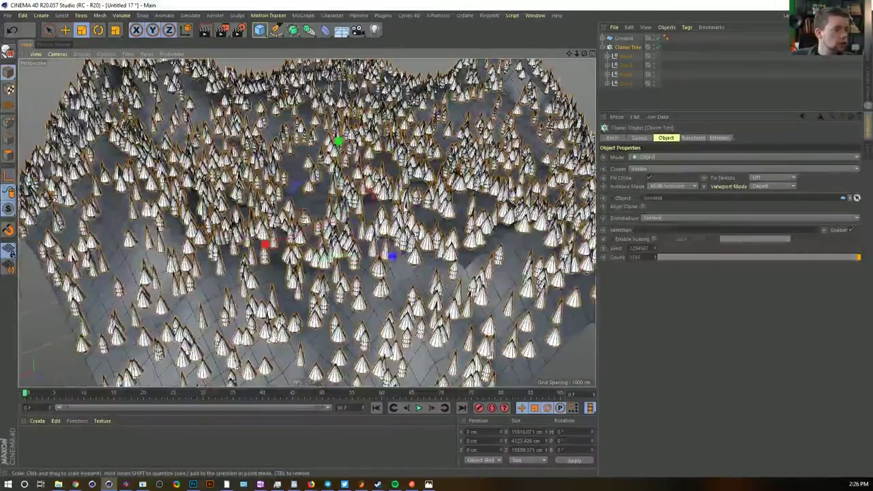
Add a Random effector to the Cloner Tree and turn off its position randomization
alt+drag(399, 293, 413, 296)
alt+drag(353, 276, 354, 279)
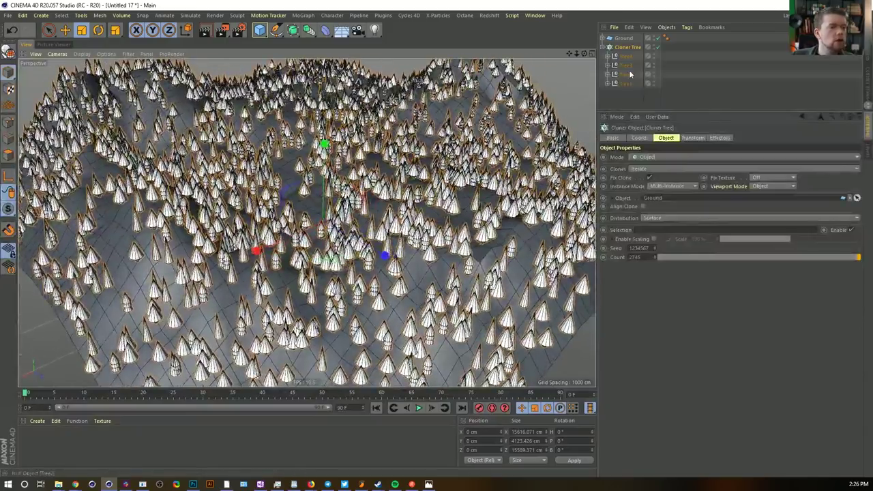
click(310, 16)
mouse_move(310, 31)
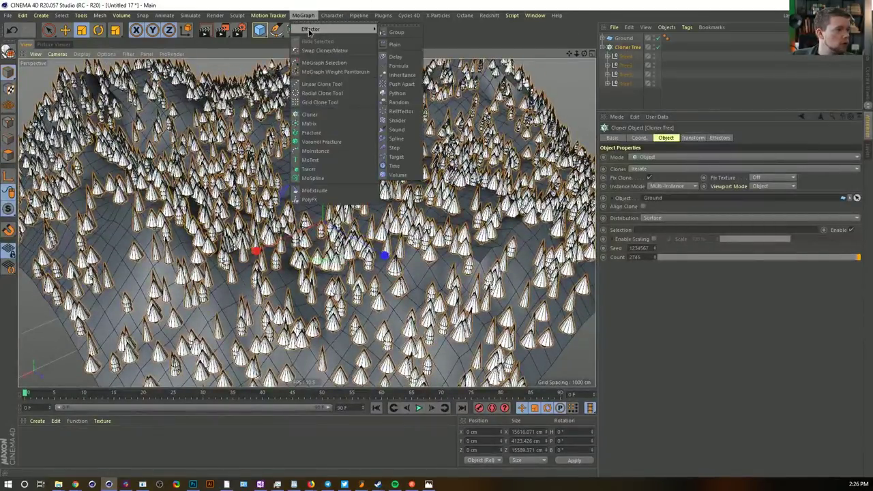
click(399, 103)
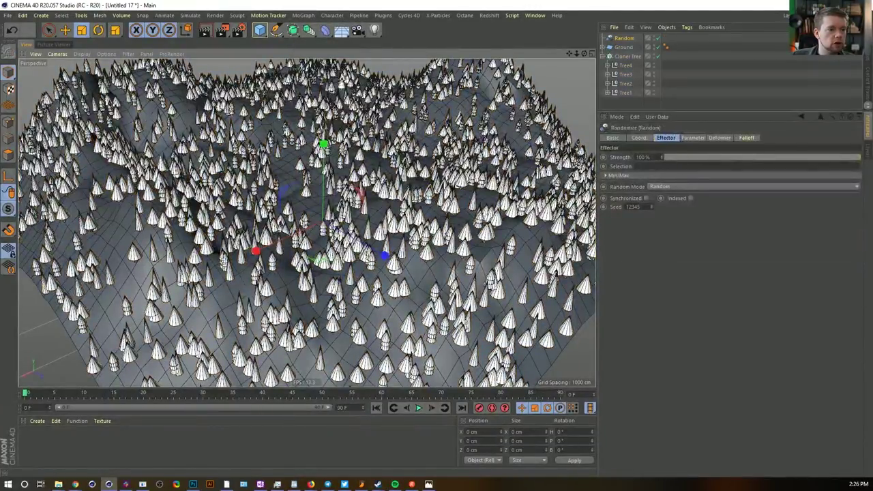
click(693, 137)
click(638, 173)
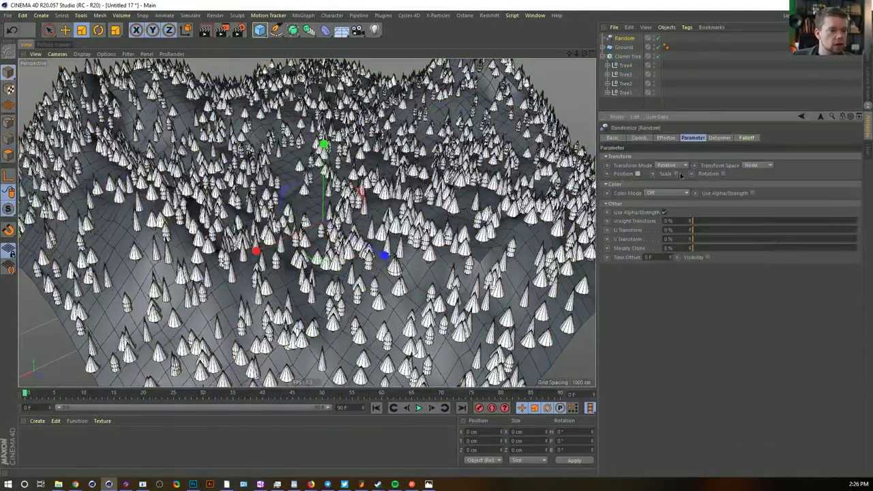
Enable uniform scale randomization on the Random effector, try a scale of 1, and settle on 0.25
click(676, 173)
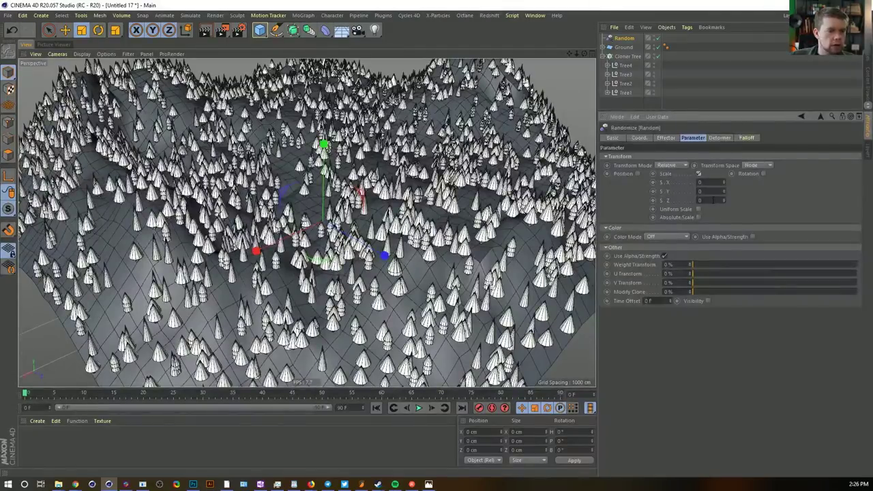
click(697, 210)
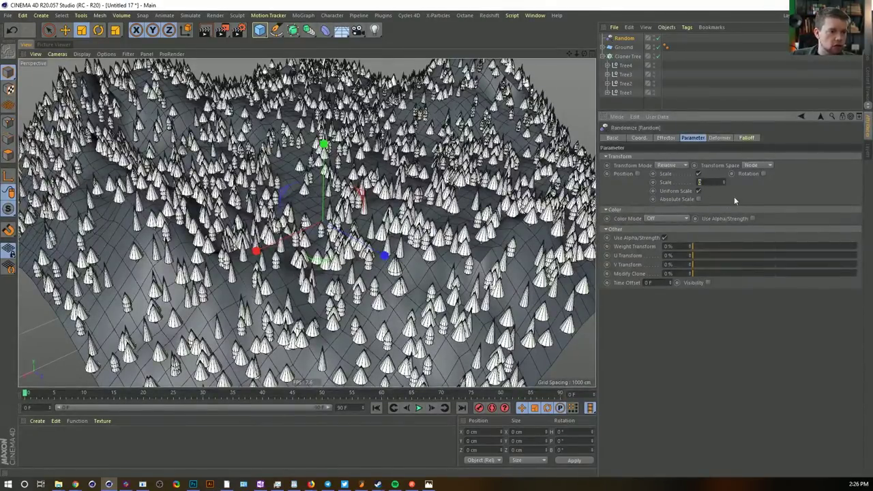
key(Return)
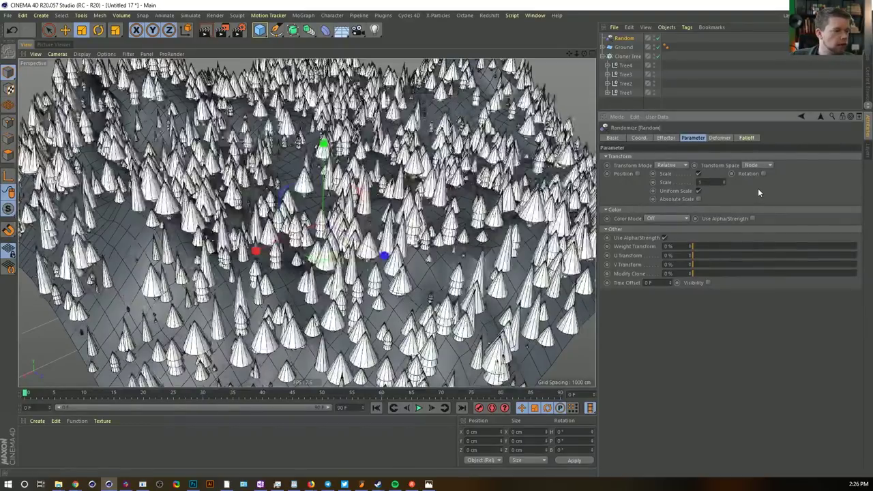
drag(722, 182, 722, 203)
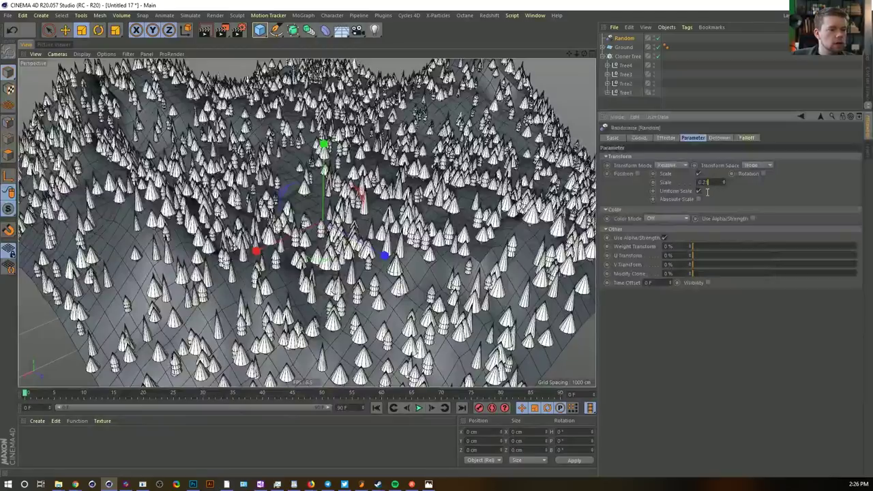
key(Return)
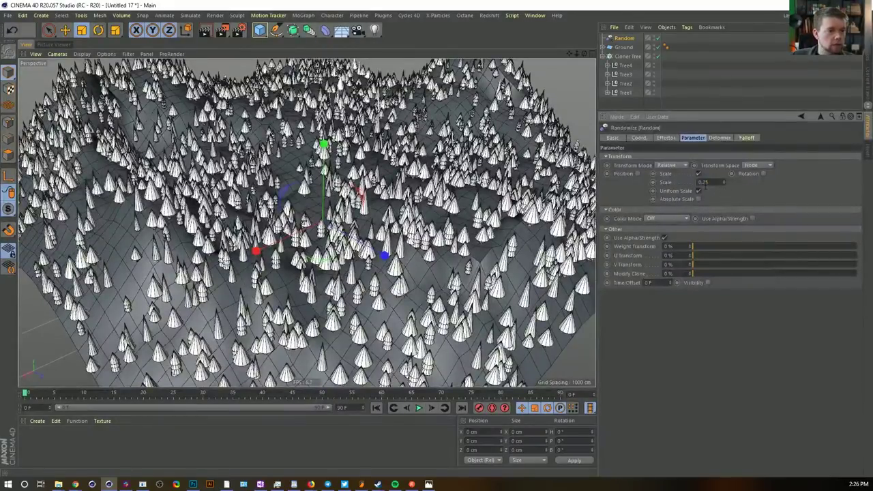
Rename the Random effector as Random Scale
alt+drag(354, 307, 409, 194)
click(622, 56)
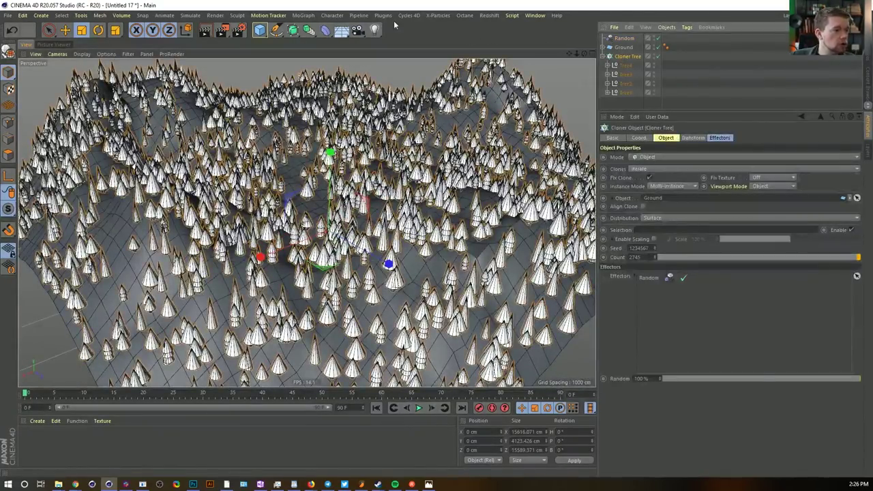
click(623, 39)
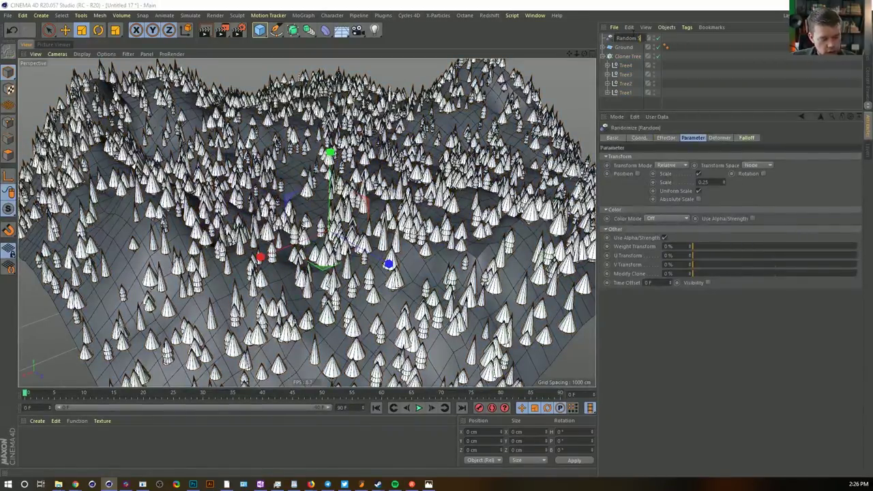
text(Scale)
key(Return)
Add a second Random effector to the Cloner Tree with its position randomization turned off
click(626, 55)
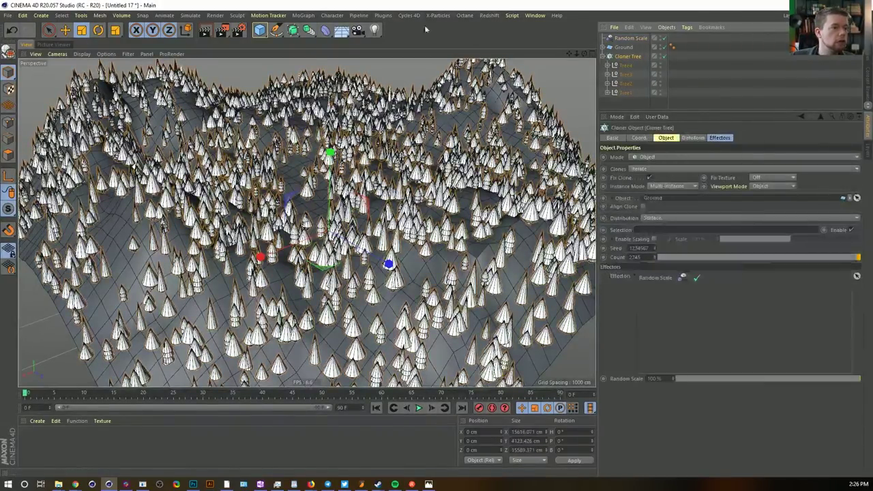
click(308, 16)
mouse_move(321, 29)
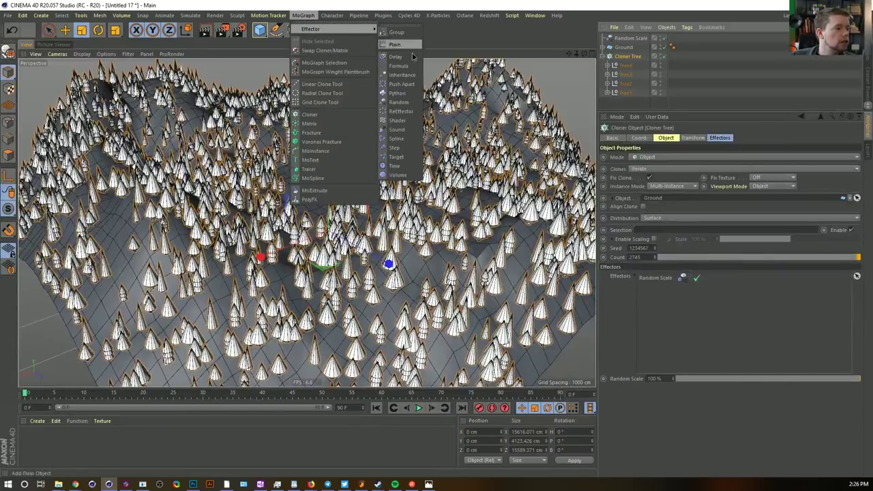
click(399, 102)
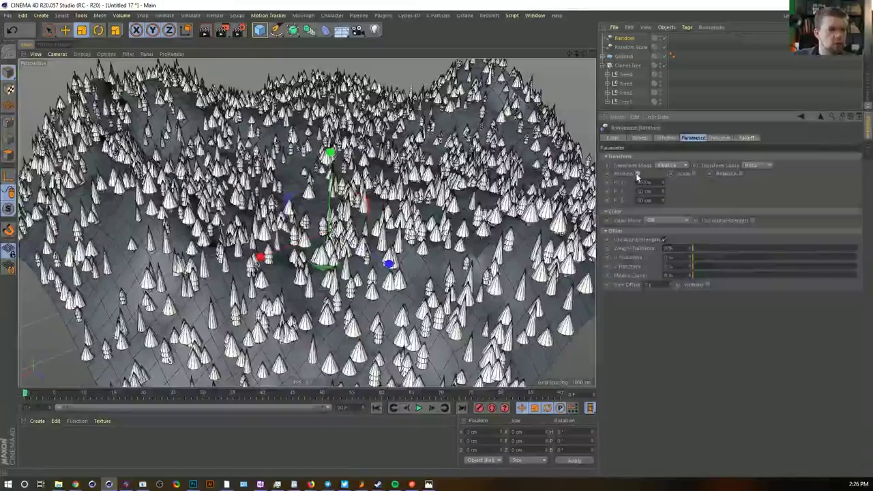
Enable scale randomization on the new Random effector and set its Y scale to 0.5 for varied tree heights
click(676, 175)
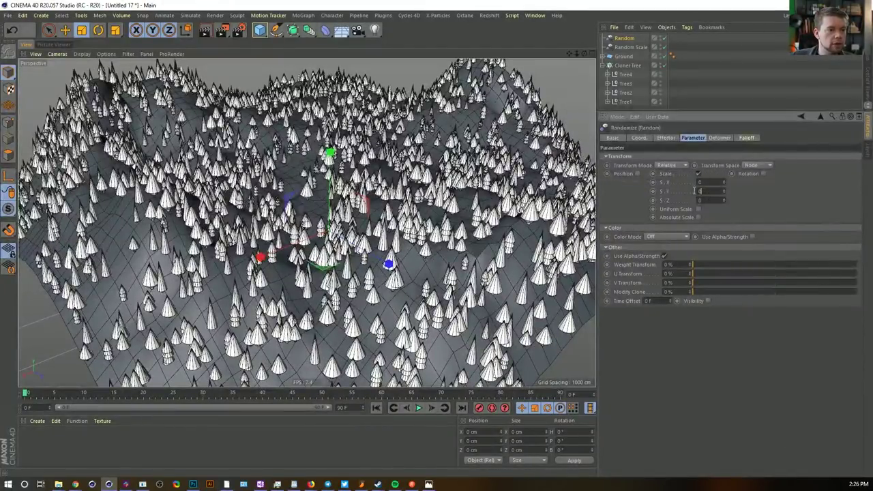
text(0.5)
key(Return)
alt+drag(518, 300, 551, 270)
alt+drag(239, 231, 225, 231)
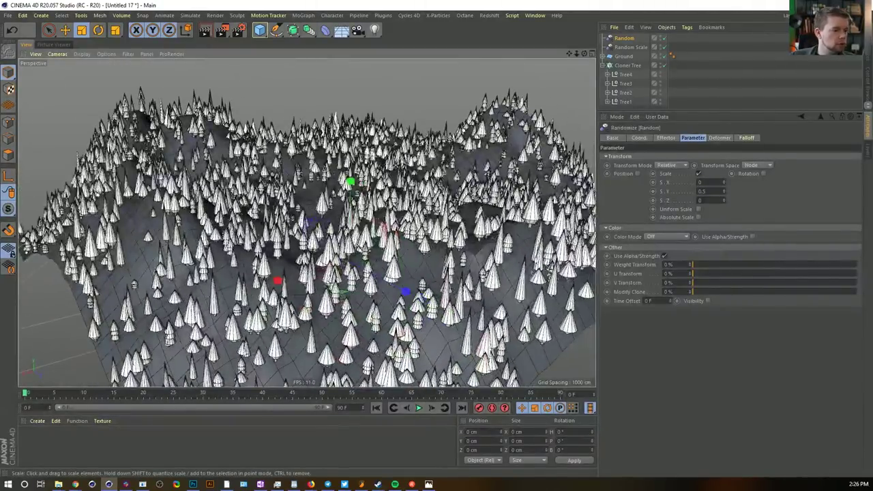
alt+middle_drag(412, 250, 428, 195)
alt+right_drag(428, 195, 466, 194)
scroll(454, 174, down, 6)
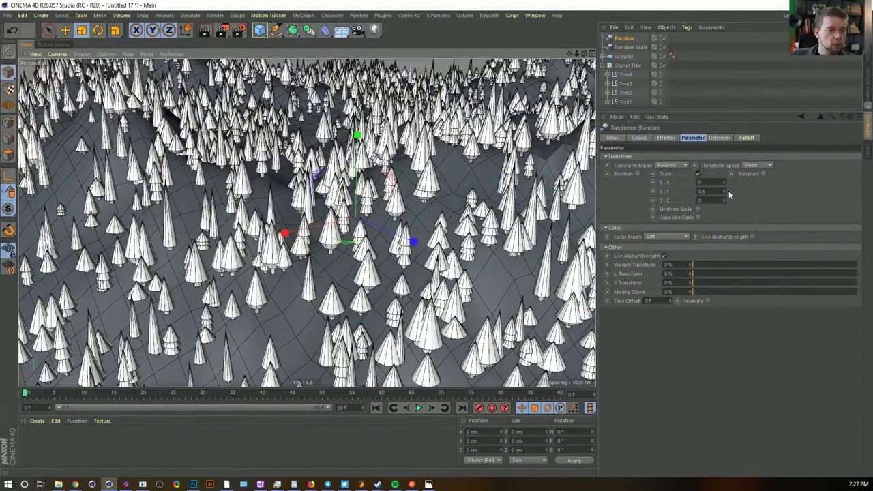
Try a random scale of 0.5 on the X and Z axes of the second Random effector as well
click(706, 182)
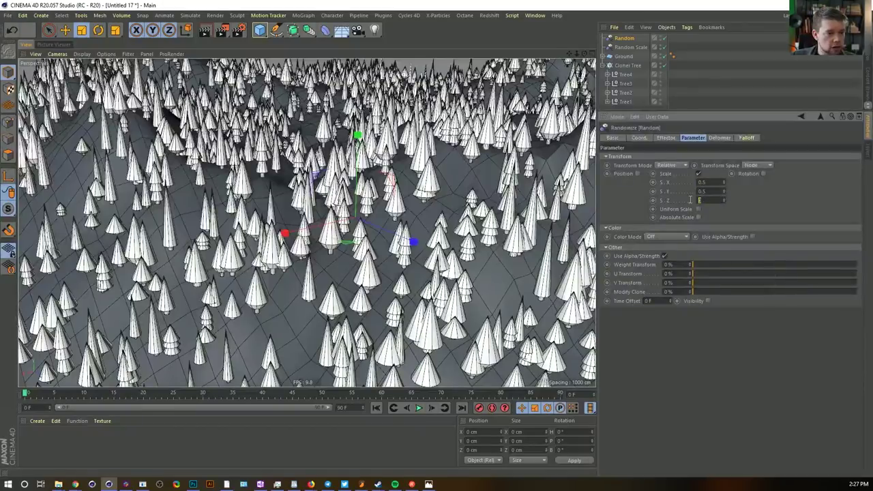
text(0.5)
key(Return)
alt+drag(518, 184, 411, 183)
alt+right_drag(453, 246, 396, 245)
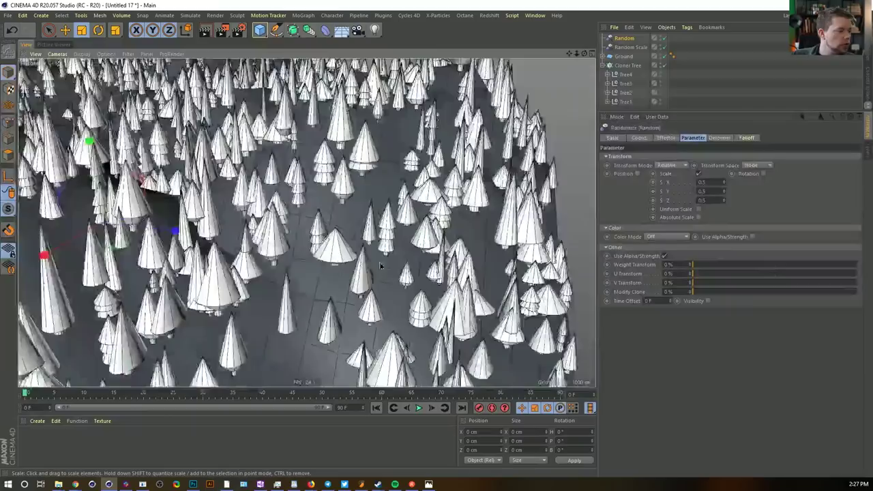
alt+drag(453, 245, 397, 233)
Reset the second Random effector's X and Z scale to 0
drag(712, 183, 664, 182)
text(0)
key(Tab)
key(Tab)
text(0)
key(Return)
Set the second Random effector's minimum to -25% to limit how much the trees shrink
alt+drag(453, 273, 403, 269)
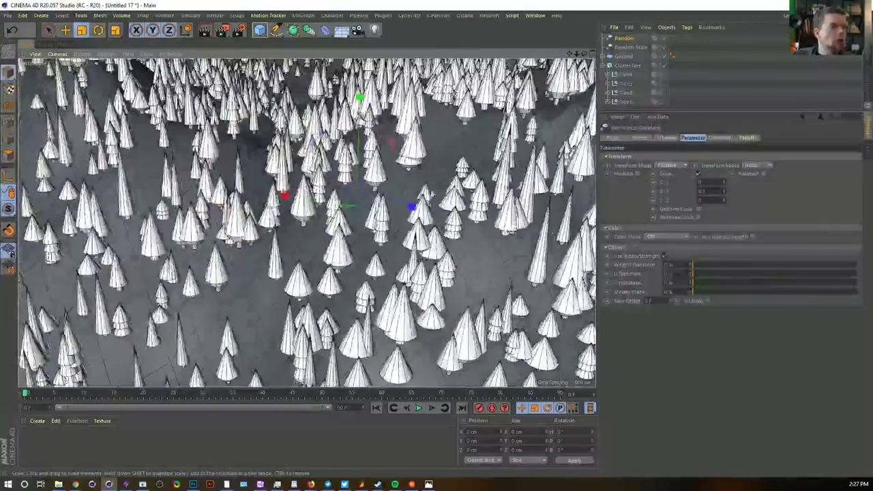
alt+middle_drag(402, 270, 443, 307)
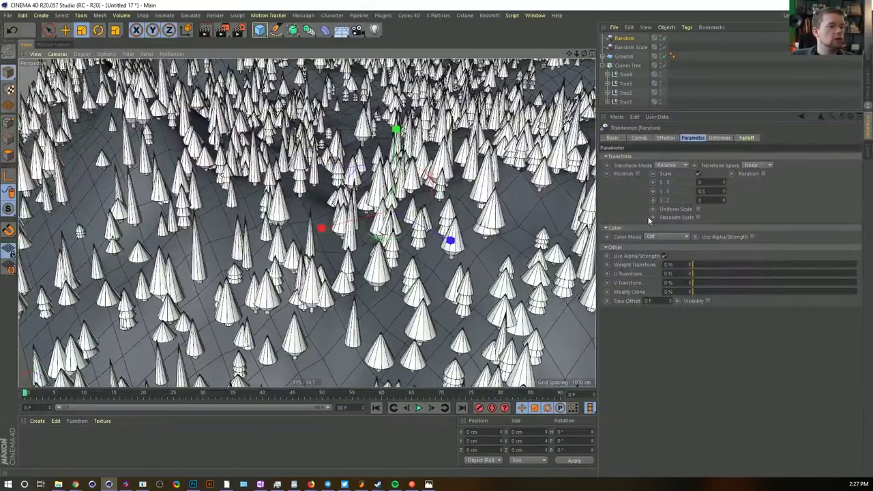
mouse_move(317, 294)
alt+mouse_down()
mouse_move(273, 273)
mouse_move(271, 259)
mouse_move(327, 280)
alt+mouse_up()
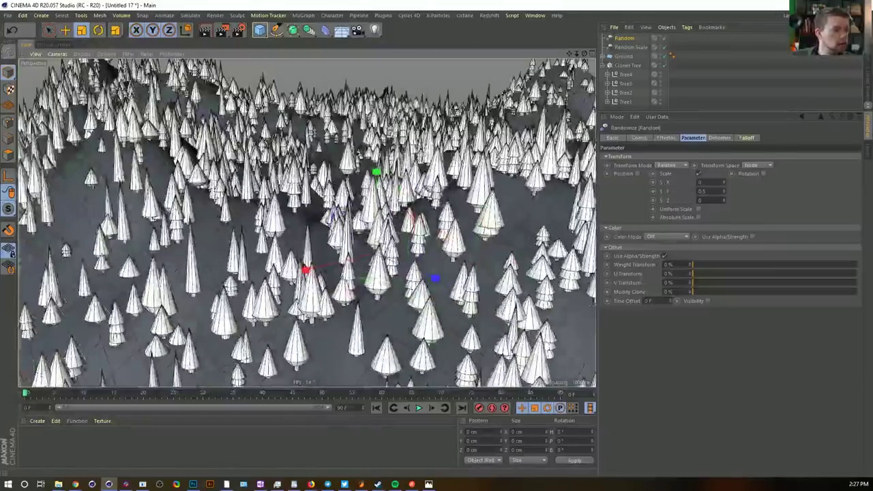
click(666, 138)
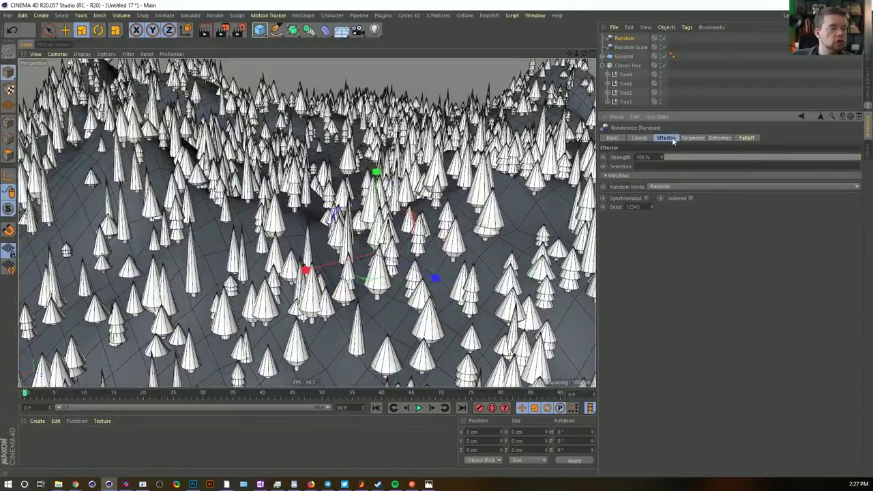
click(625, 175)
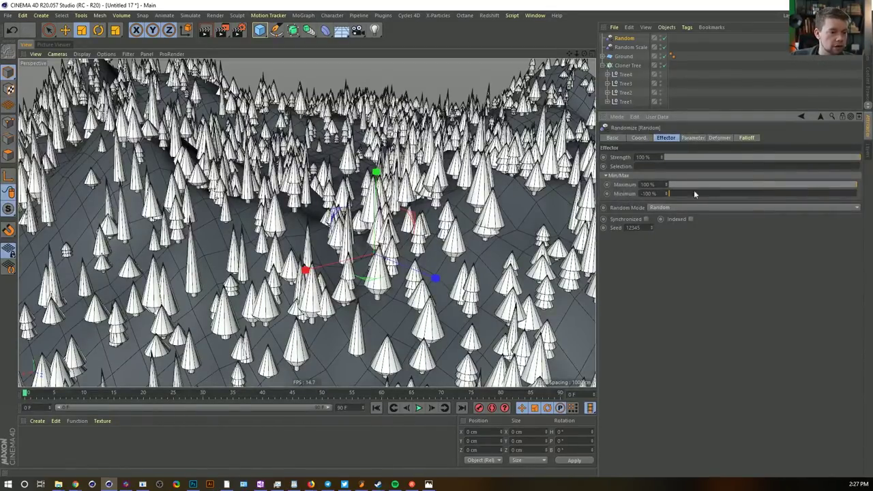
drag(672, 193, 764, 201)
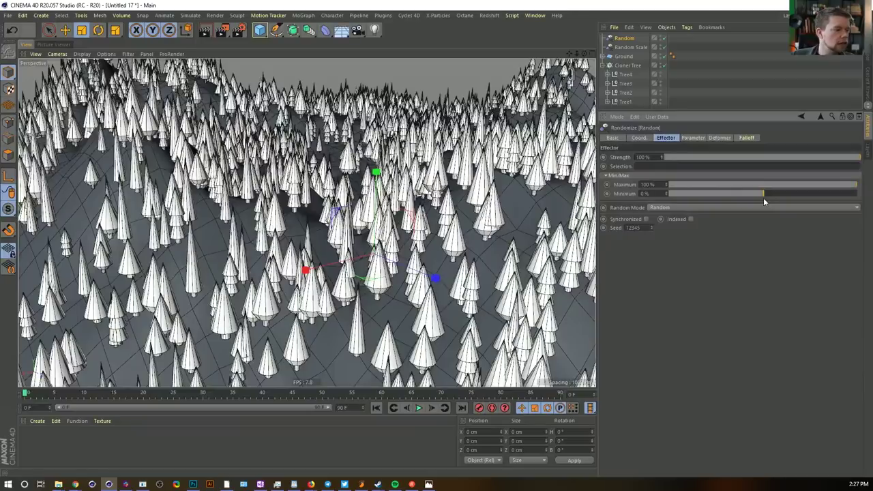
drag(762, 197, 679, 193)
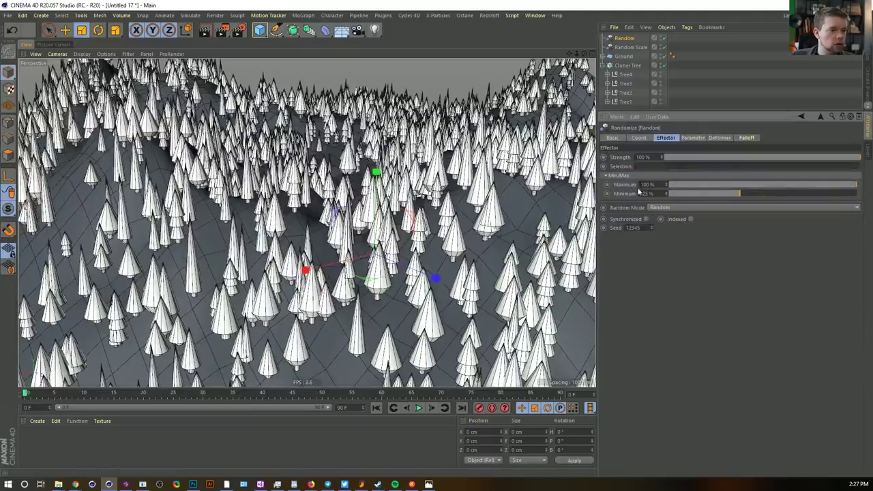
Rename the second Random effector as Random ScaleY
alt+drag(511, 227, 498, 287)
alt+drag(140, 88, 147, 98)
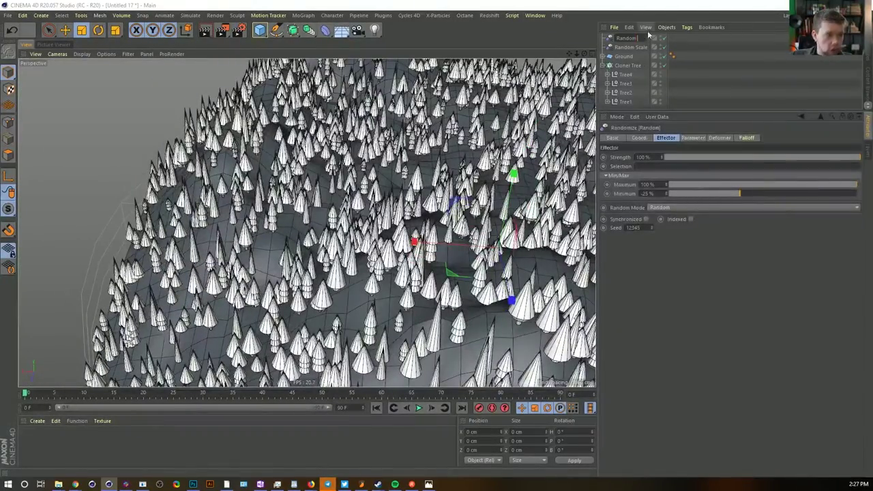
text(e1)
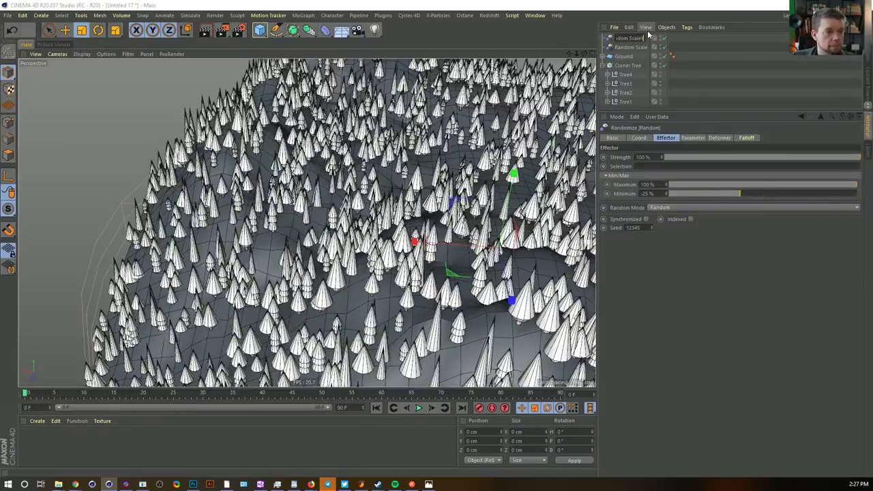
key(Return)
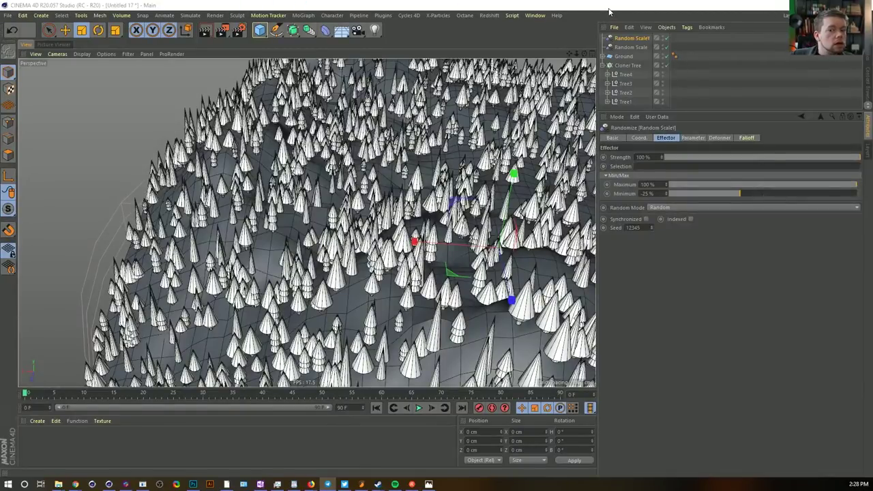
Examine the size variation and overlaps of the cloned trees from close up and from farther away
mouse_move(446, 70)
alt+mouse_down()
mouse_move(518, 68)
mouse_move(429, 75)
alt+mouse_up()
alt+drag(430, 225, 402, 228)
alt+right_drag(402, 228, 519, 228)
alt+drag(366, 215, 384, 214)
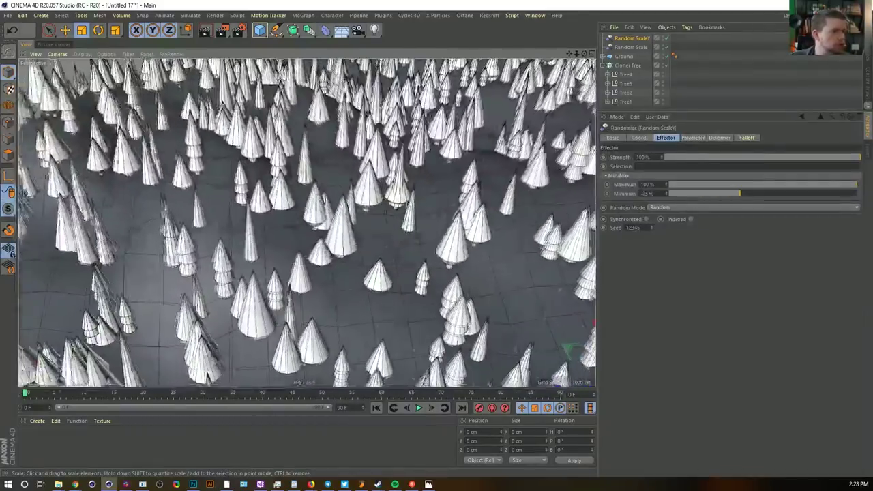
alt+right_drag(386, 213, 306, 222)
alt+drag(306, 222, 382, 208)
alt+right_drag(382, 208, 321, 225)
alt+middle_drag(320, 225, 300, 267)
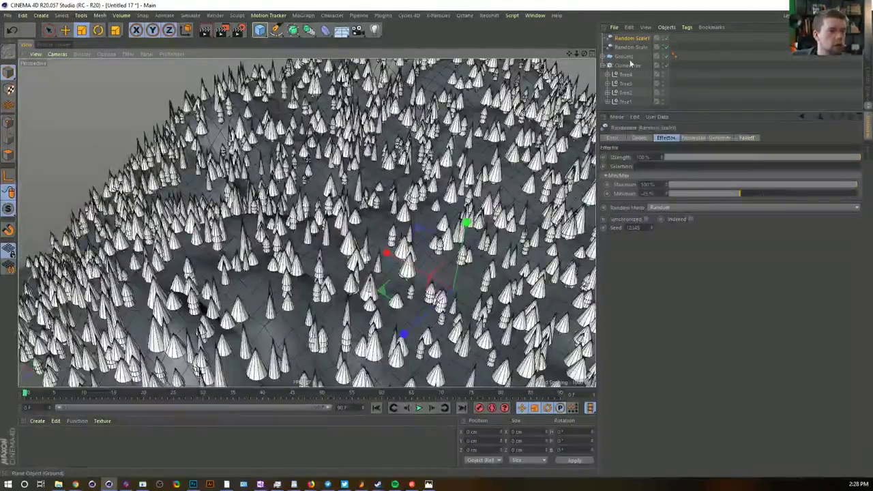
Add a Push Apart effector to the Cloner Tree and keep its strength at 100%
click(629, 64)
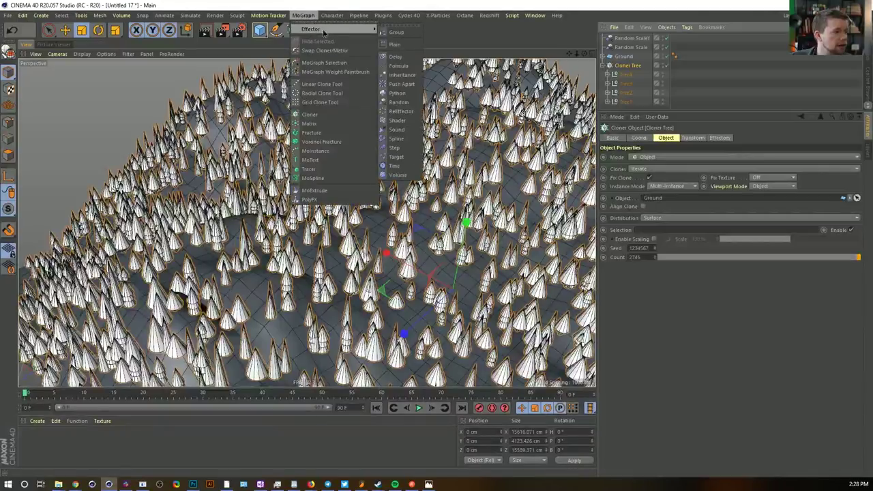
click(401, 84)
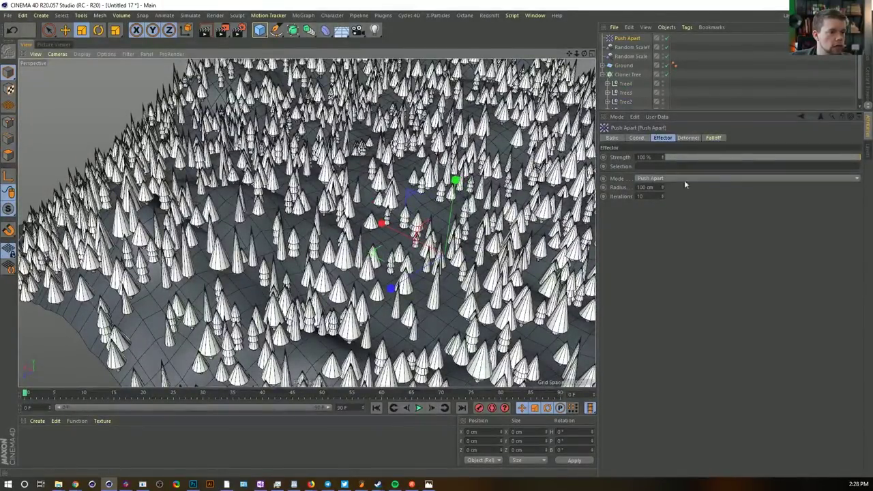
drag(822, 155, 871, 178)
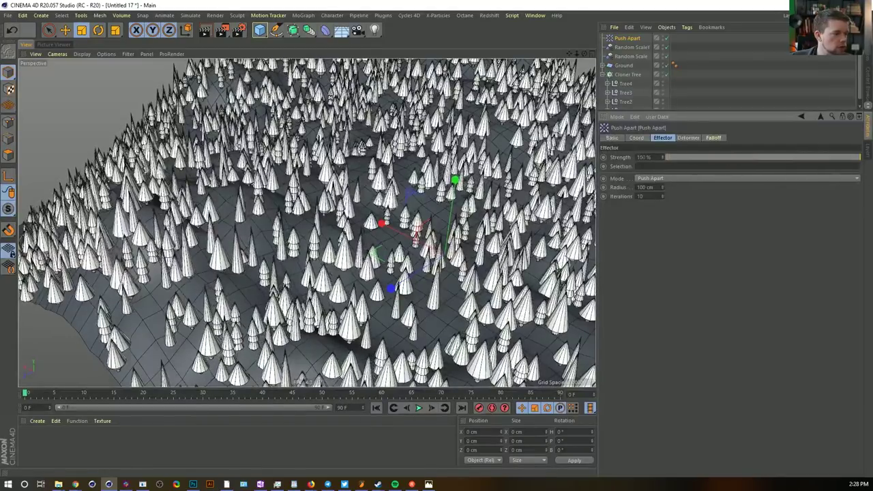
Set the Push Apart effector's radius to 175 cm
drag(663, 192, 663, 191)
click(649, 188)
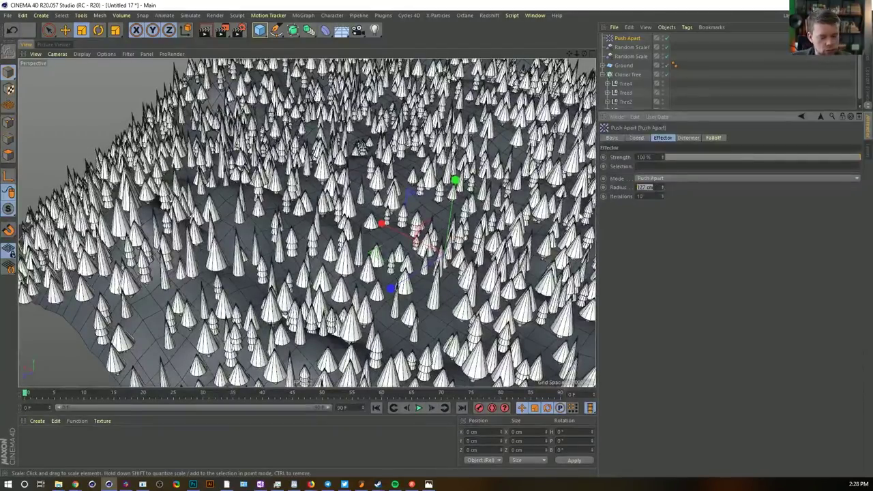
text(175)
key(Return)
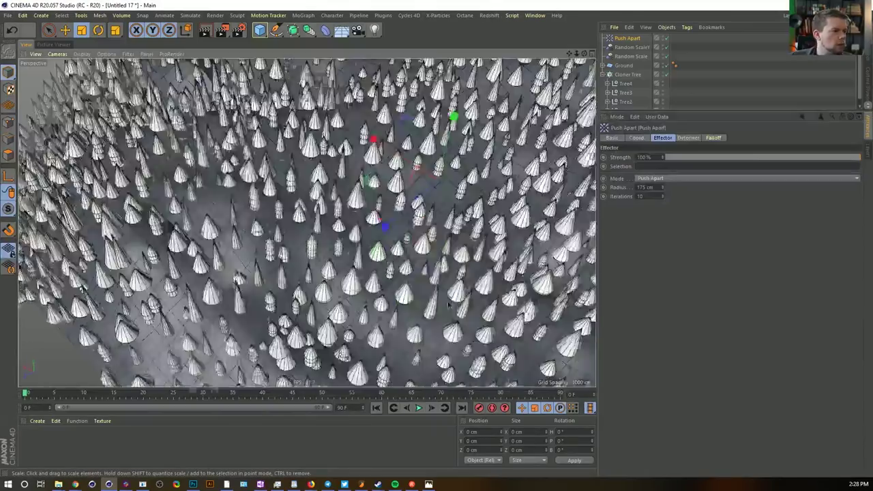
Examine the spacing and remaining overlaps of the pushed-apart trees from ground level and from farther away
mouse_move(448, 305)
alt+mouse_down()
mouse_move(447, 320)
mouse_move(426, 239)
mouse_move(412, 221)
mouse_move(408, 228)
alt+mouse_up()
alt+right_drag(306, 286, 343, 275)
alt+drag(343, 275, 341, 300)
alt+right_drag(300, 276, 351, 223)
alt+drag(296, 266, 271, 242)
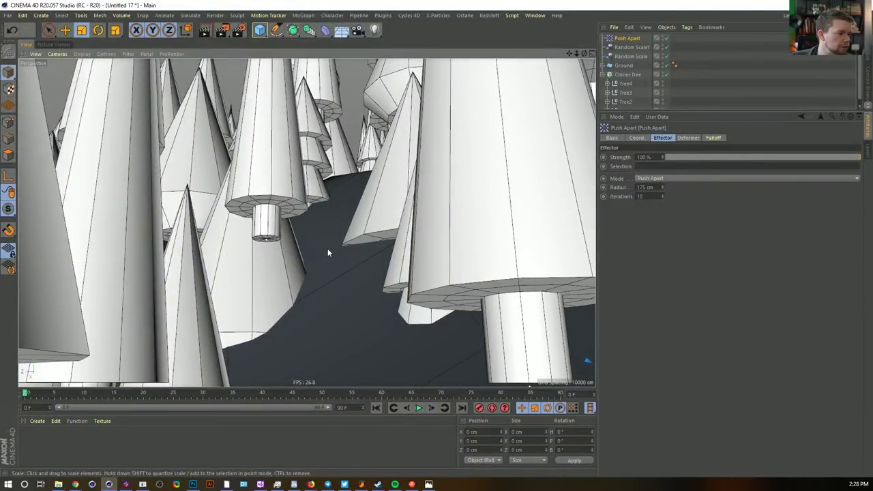
scroll(267, 244, down, 10)
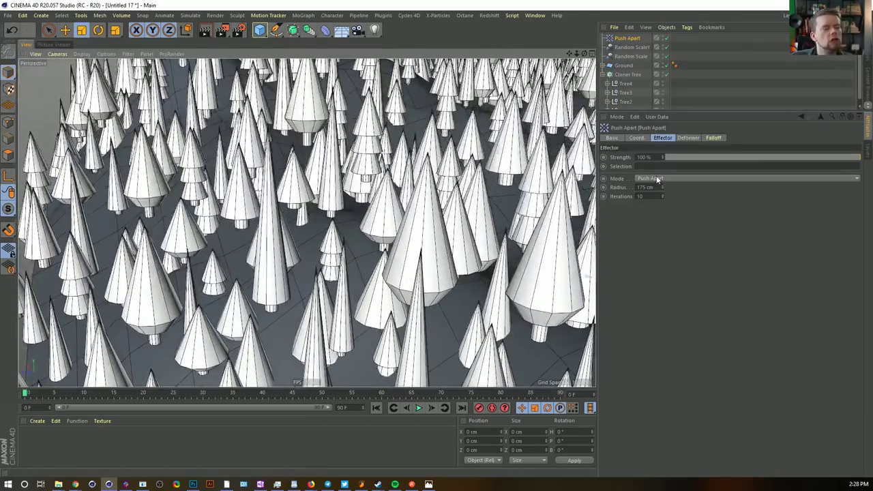
scroll(343, 207, down, 5)
alt+middle_drag(367, 202, 302, 235)
alt+drag(423, 188, 456, 191)
alt+middle_drag(455, 191, 330, 226)
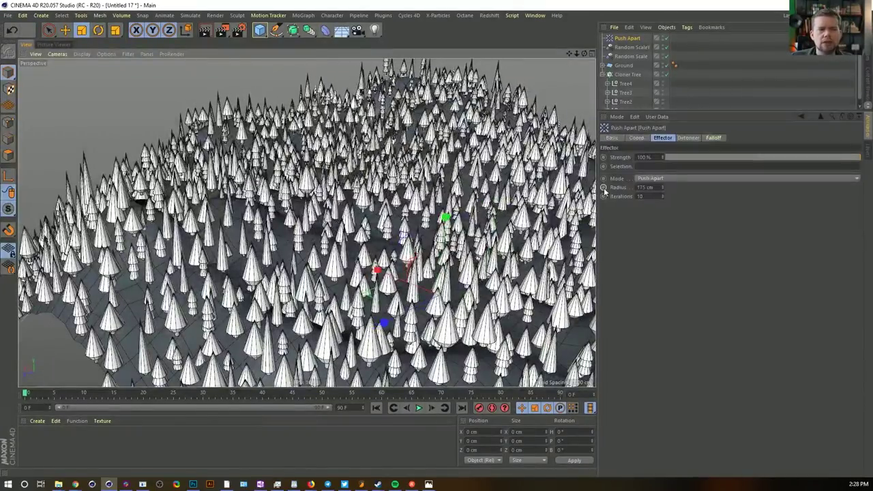
alt+drag(391, 203, 388, 244)
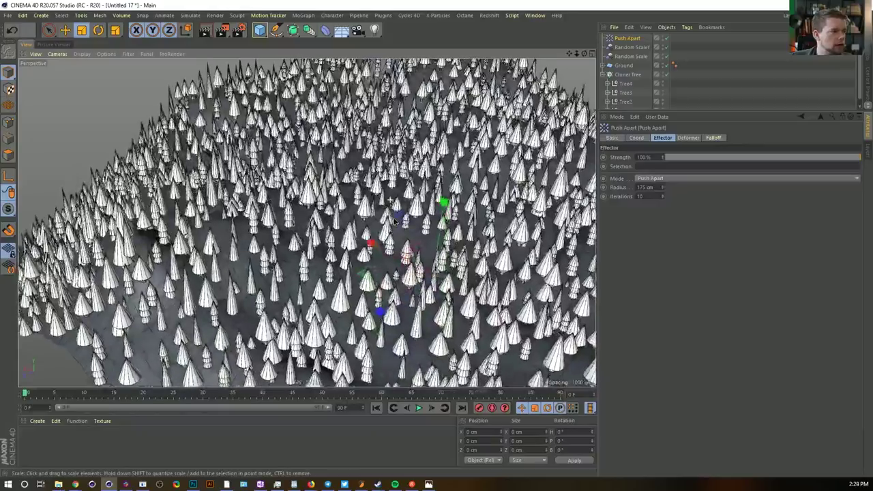
Try the Scale Apart mode on the Push Apart effector and check how the trees are resized
double_click(644, 187)
text(125)
key(Return)
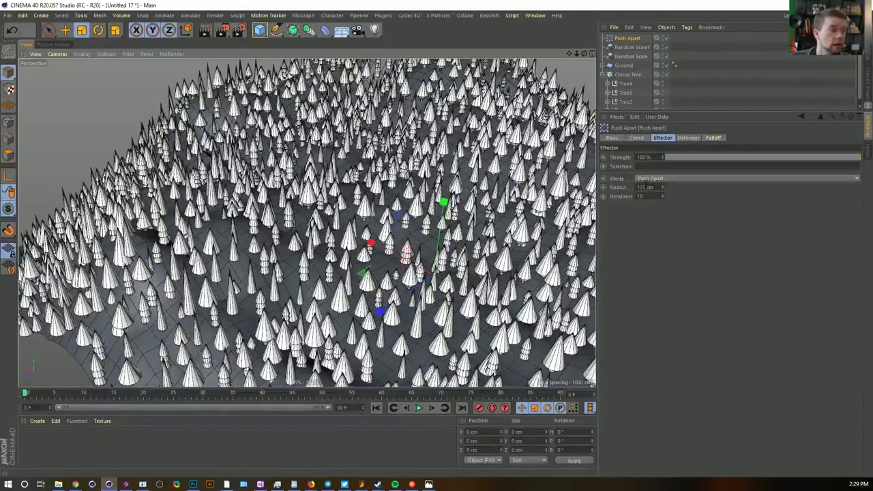
click(650, 178)
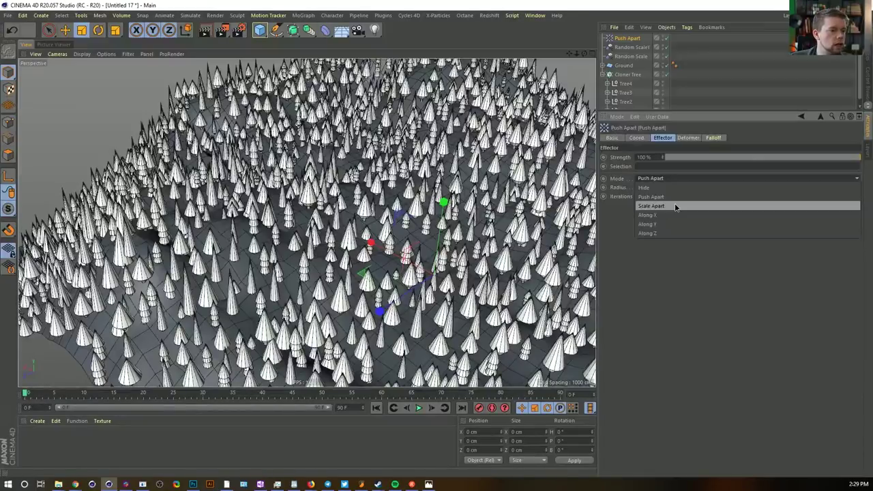
click(674, 205)
alt+drag(473, 267, 492, 254)
alt+right_drag(347, 303, 386, 272)
Lower the Push Apart effector's radius to 50 cm, nudge it to 51 cm, and check the overlapping trees up close
drag(656, 187, 623, 186)
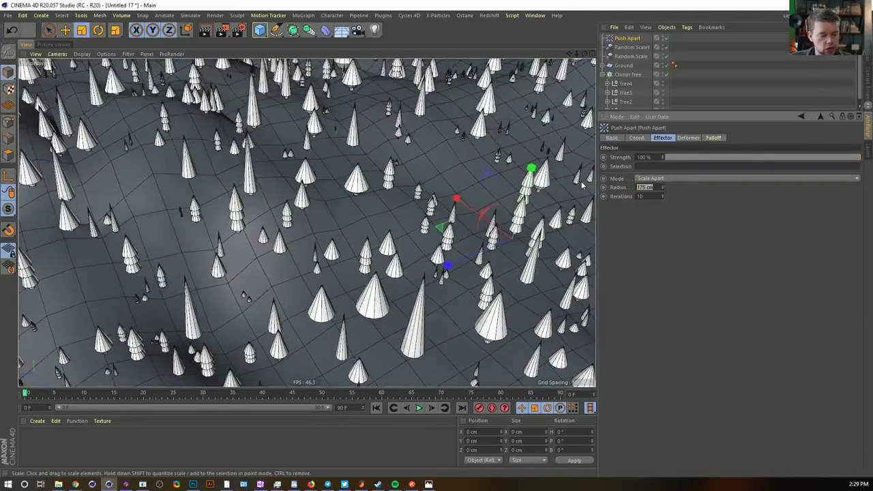
text(5)
key(Return)
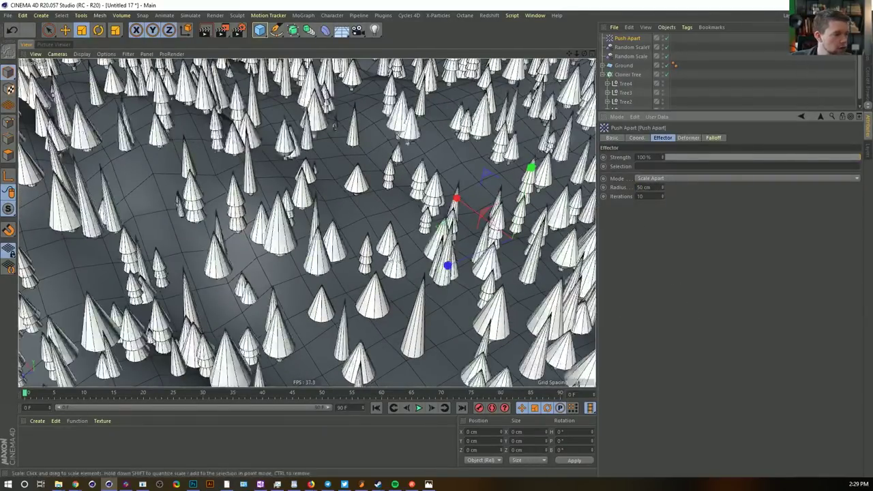
drag(663, 186, 663, 184)
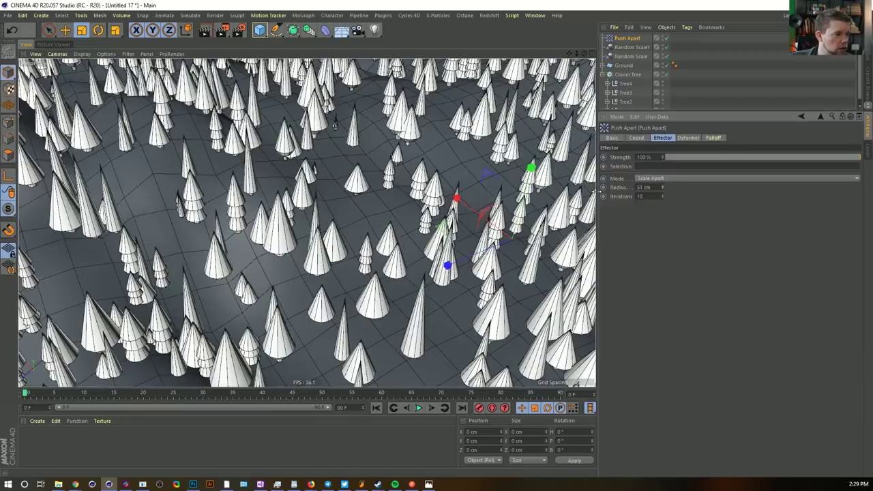
alt+drag(307, 227, 392, 240)
alt+right_drag(407, 202, 555, 182)
alt+drag(555, 182, 455, 195)
alt+middle_drag(455, 196, 446, 289)
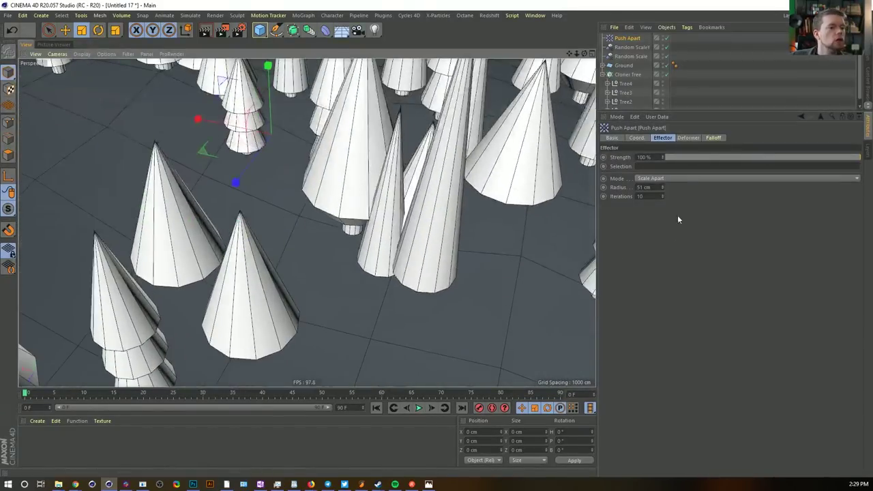
Raise the Push Apart effector's radius to 72 cm and check the tree coverage across the whole ground
drag(664, 186, 665, 164)
alt+right_drag(462, 177, 363, 316)
alt+drag(473, 114, 382, 136)
alt+right_drag(414, 171, 338, 213)
alt+drag(368, 239, 372, 218)
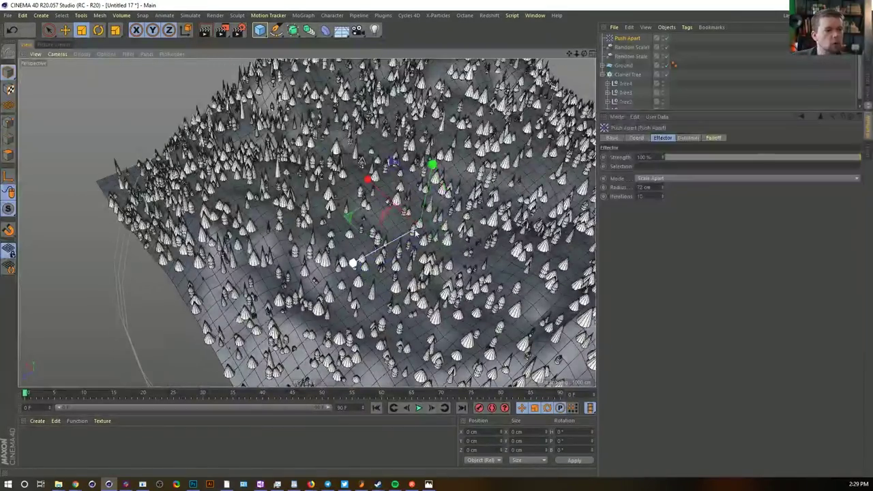
alt+drag(409, 211, 435, 253)
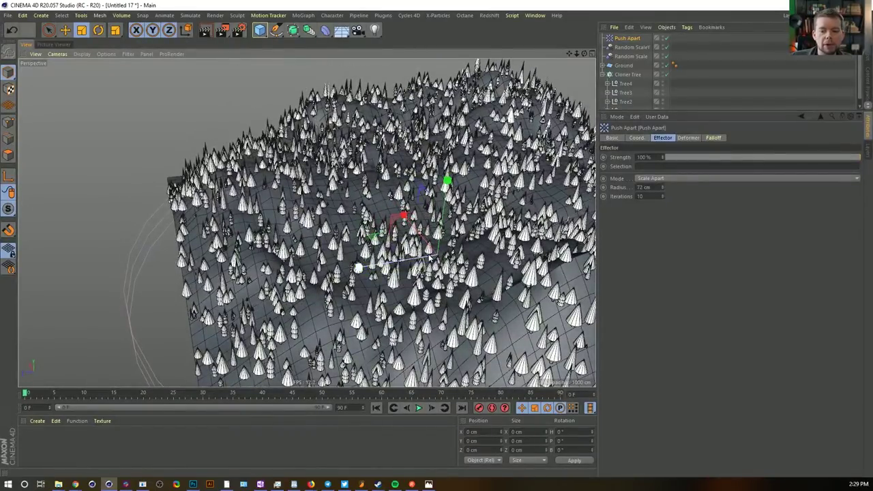
Switch the Push Apart effector's mode to Hide and raise its radius to 85 cm
click(664, 177)
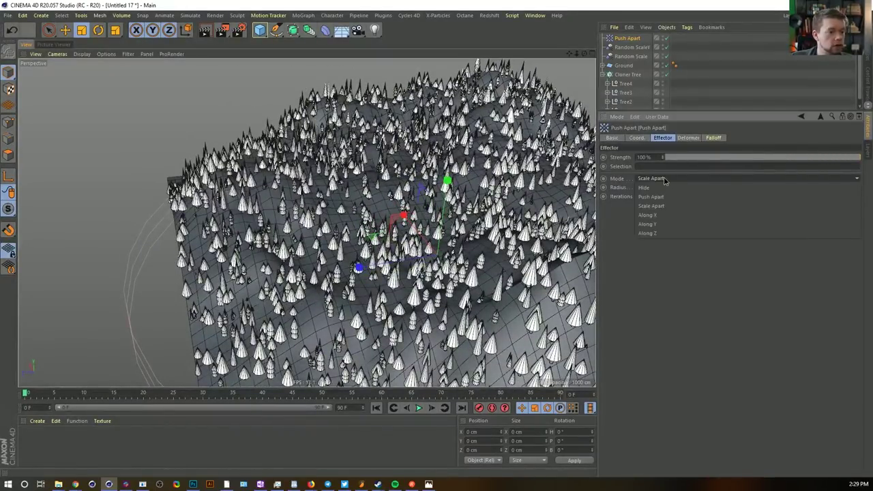
click(662, 189)
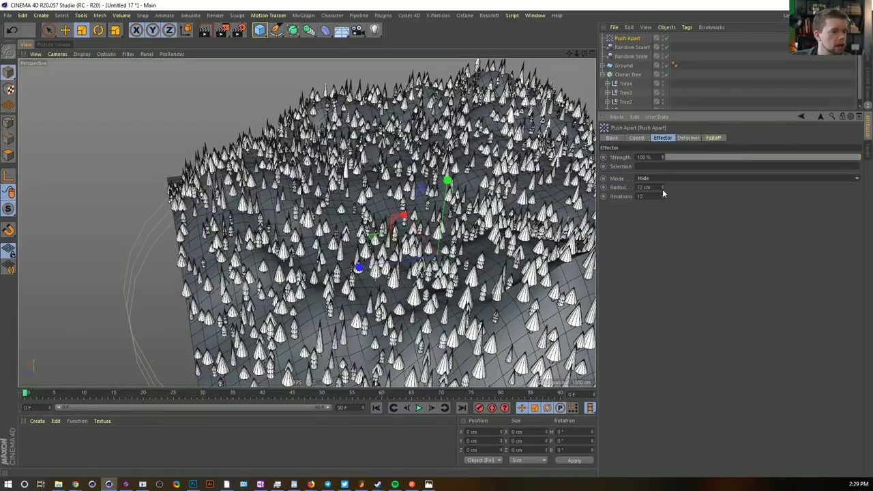
drag(663, 187, 663, 180)
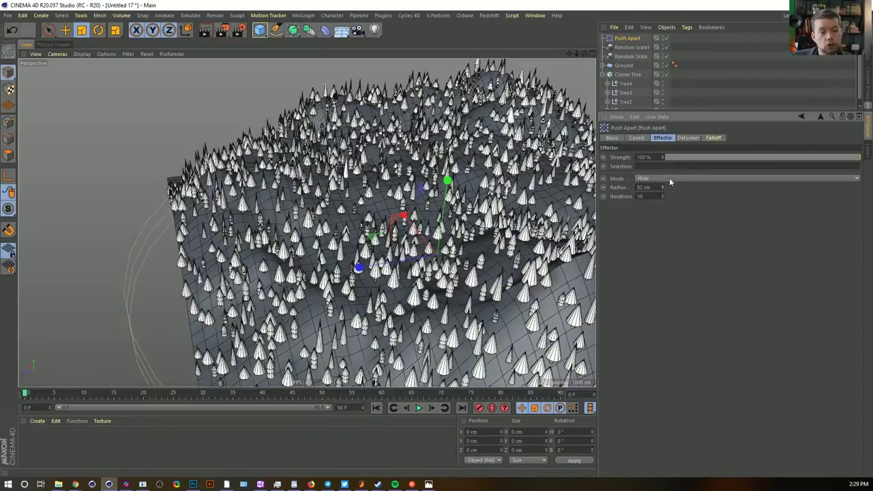
drag(663, 187, 663, 182)
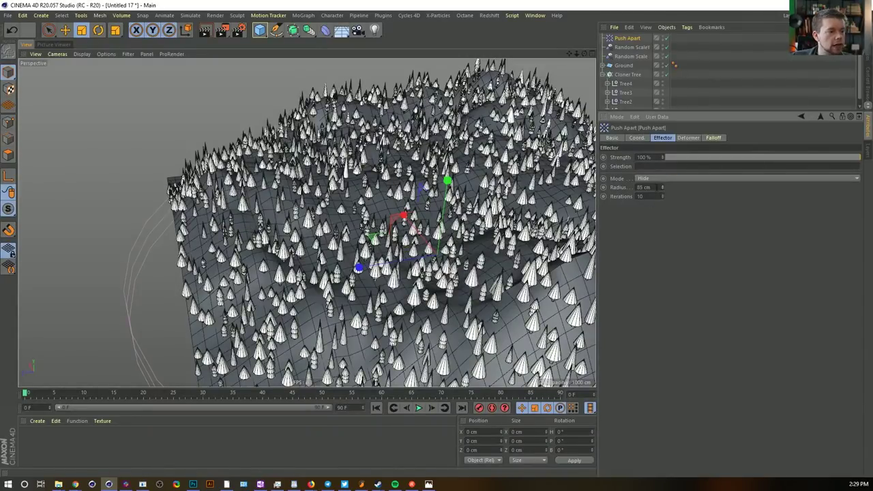
Increase the Cloner Tree's clone count to 2884 and check the denser forest
click(629, 75)
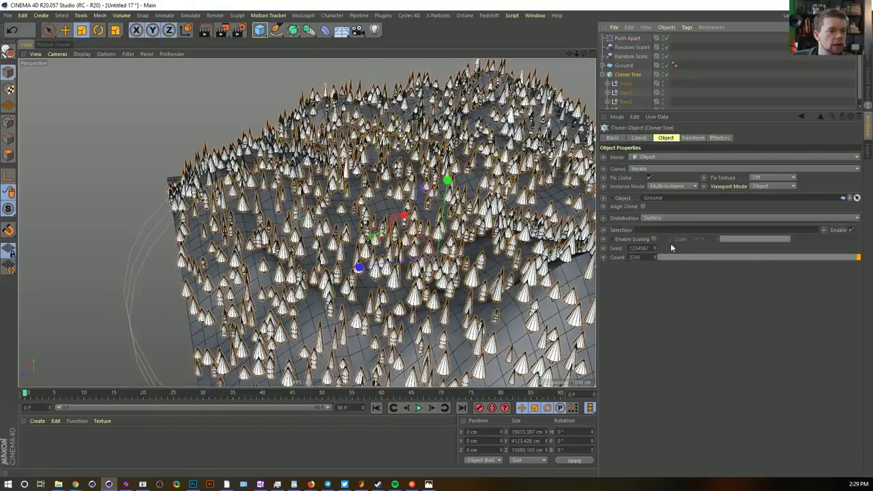
drag(655, 257, 655, 255)
alt+drag(387, 222, 409, 230)
alt+drag(321, 219, 381, 205)
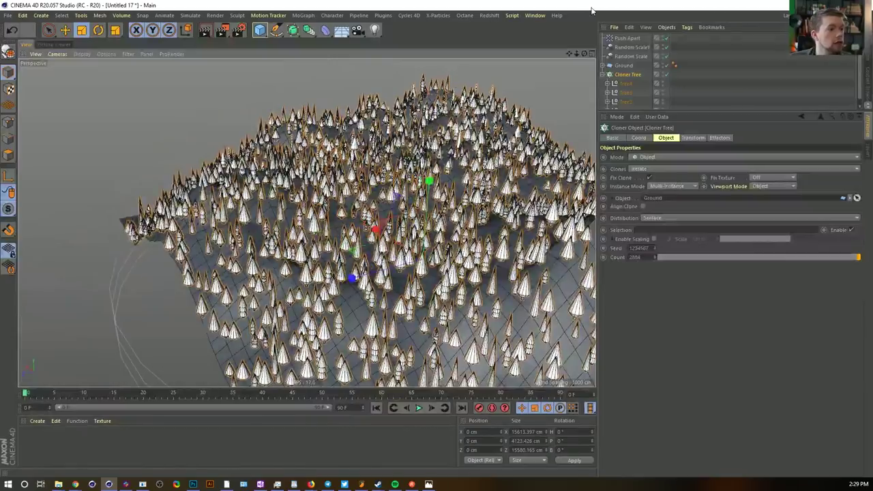
Start saving the project and choose the SceneFiles folder inside Episode3 as its location
key(ctrl+s)
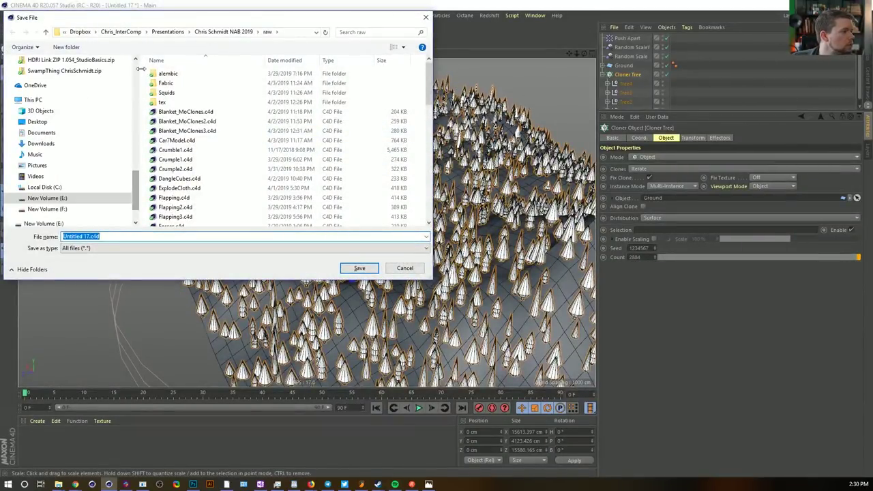
scroll(133, 73, up, 5)
scroll(133, 73, up, 5)
click(75, 88)
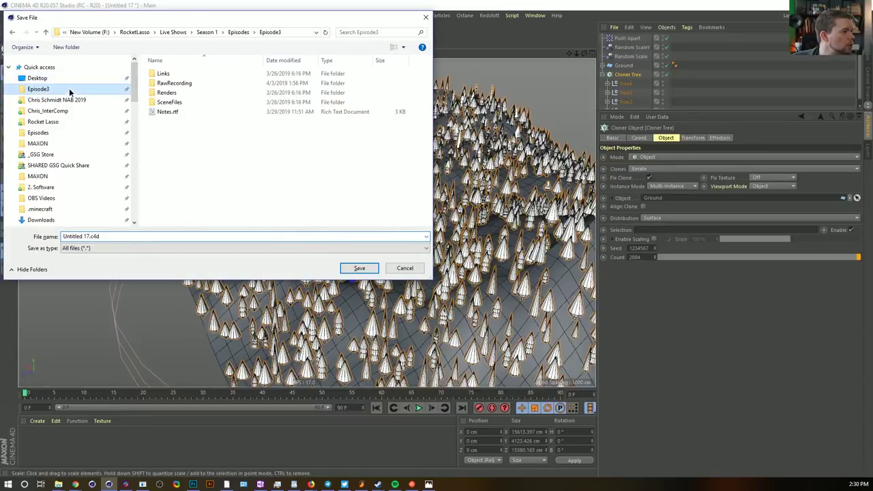
double_click(175, 103)
Name the project file [1]GradientColorizingLandscape.c4d and save it
click(93, 237)
click(89, 236)
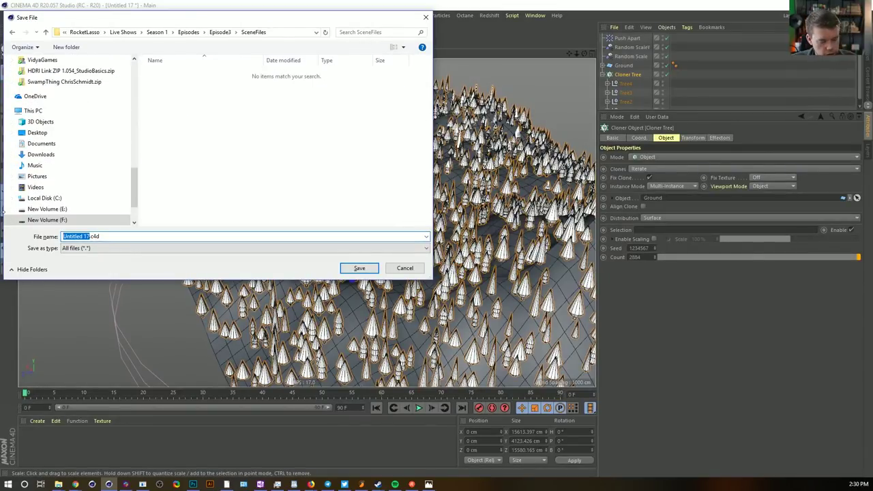
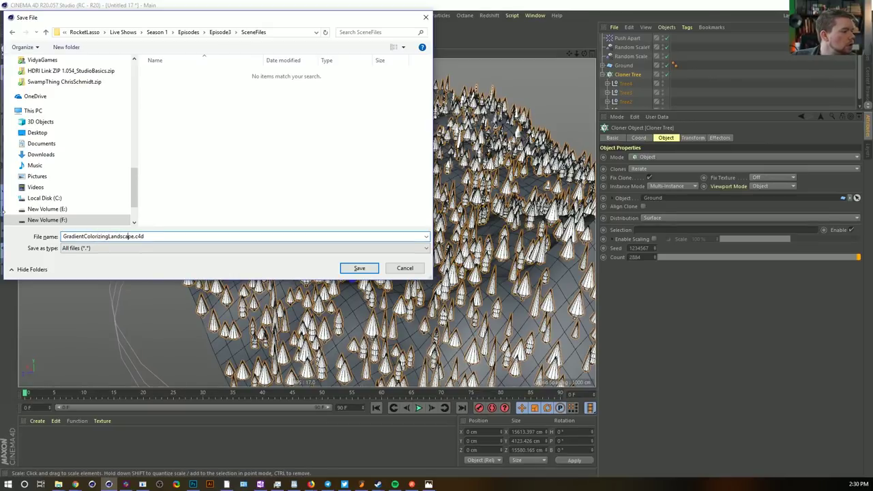
key(Left)
key(Left)
key(Left)
key(Left)
key(Left)
key(Left)
key(Left)
key(Left)
key(Left)
key(Left)
key(Left)
key(Left)
key(Left)
key(Left)
key(Left)
click(64, 236)
text([1])
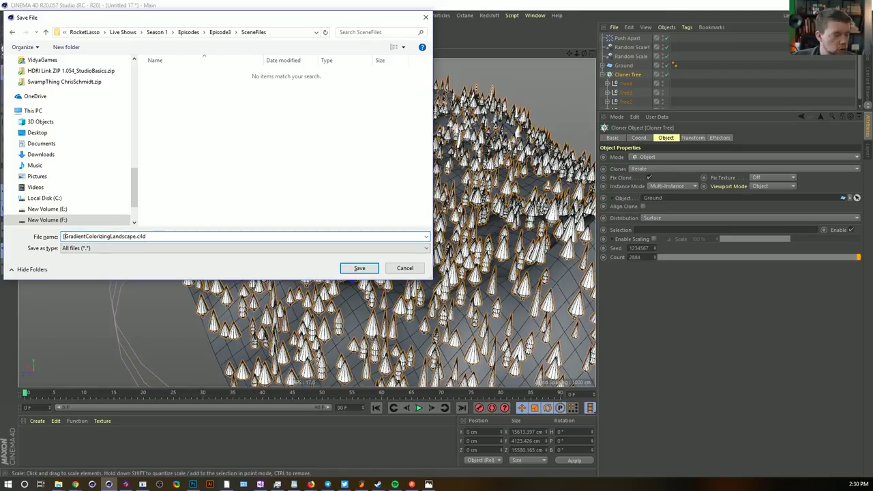
key(Return)
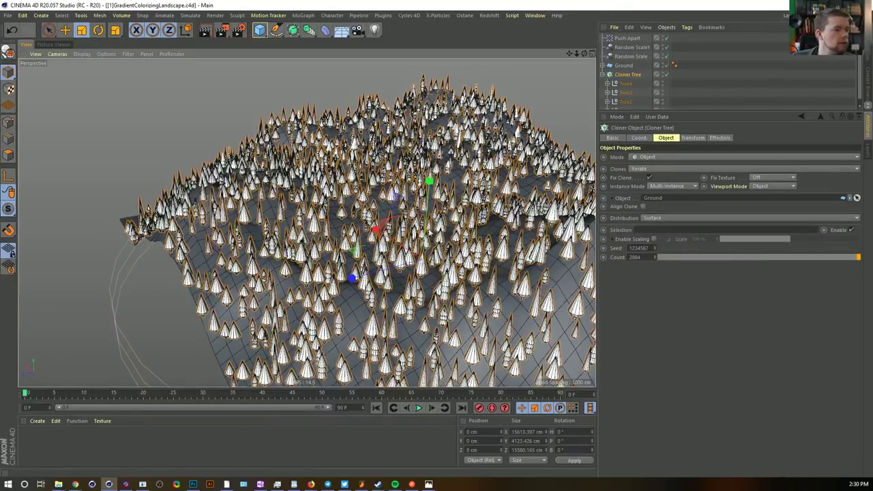
Examine the forested hills from several distances and from a lower angle facing the ridge
mouse_move(416, 220)
alt+mouse_down()
mouse_move(465, 185)
mouse_move(455, 223)
mouse_move(419, 224)
mouse_move(429, 222)
alt+mouse_up()
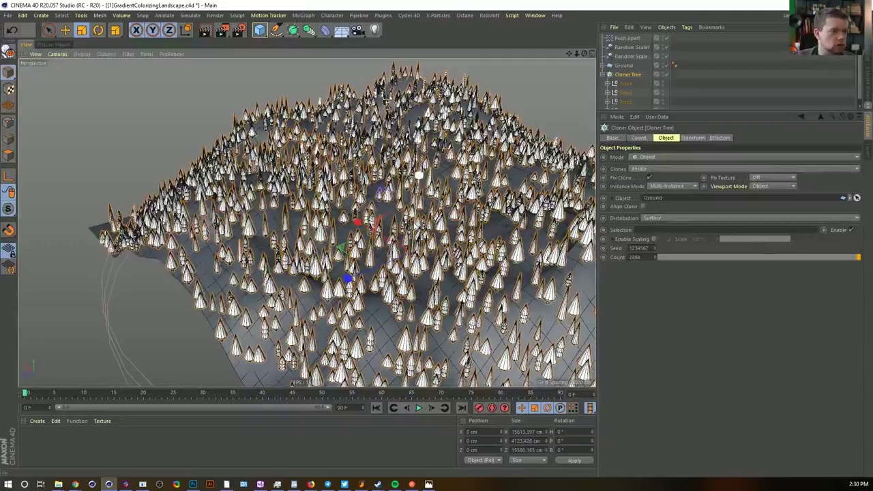
alt+middle_drag(419, 175, 388, 195)
alt+drag(388, 195, 481, 139)
alt+right_drag(355, 217, 437, 216)
alt+drag(437, 216, 442, 164)
alt+right_drag(442, 163, 390, 164)
alt+middle_drag(402, 95, 385, 153)
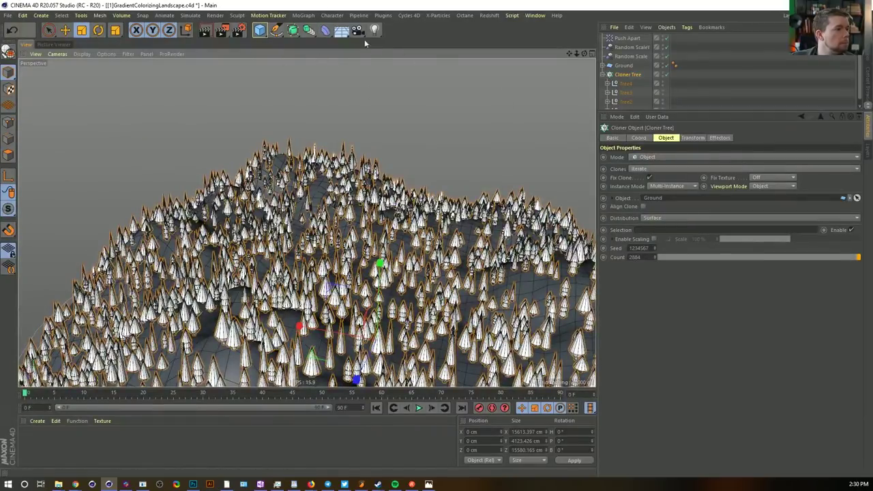
drag(260, 31, 531, 30)
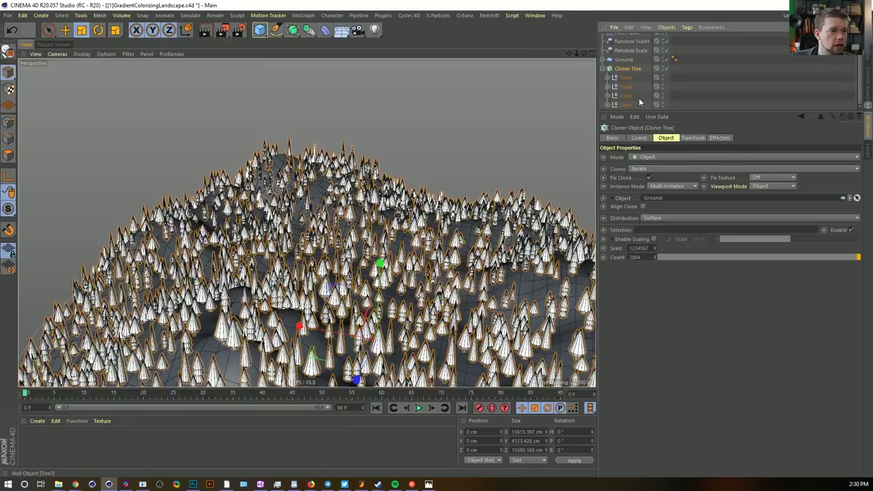
Enlarge the object list and expand the four tree groups under Cloner Tree down to their cylinders and cones
drag(640, 111, 637, 161)
click(607, 83)
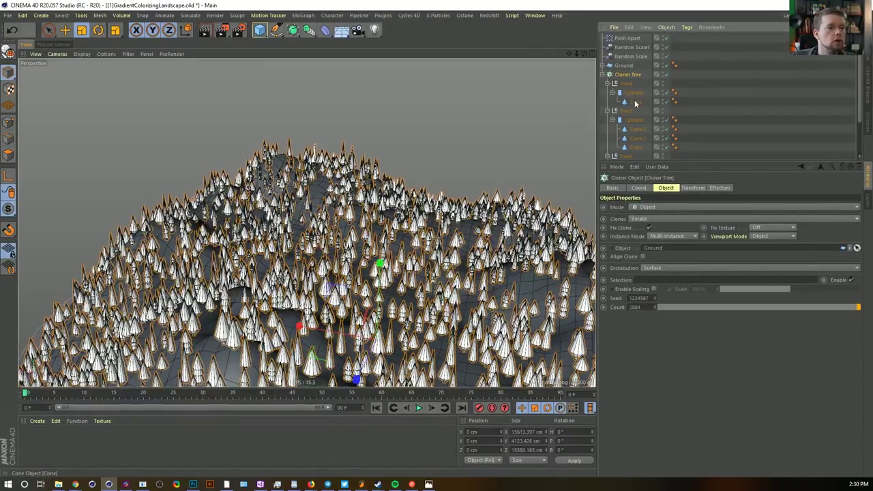
drag(716, 161, 716, 306)
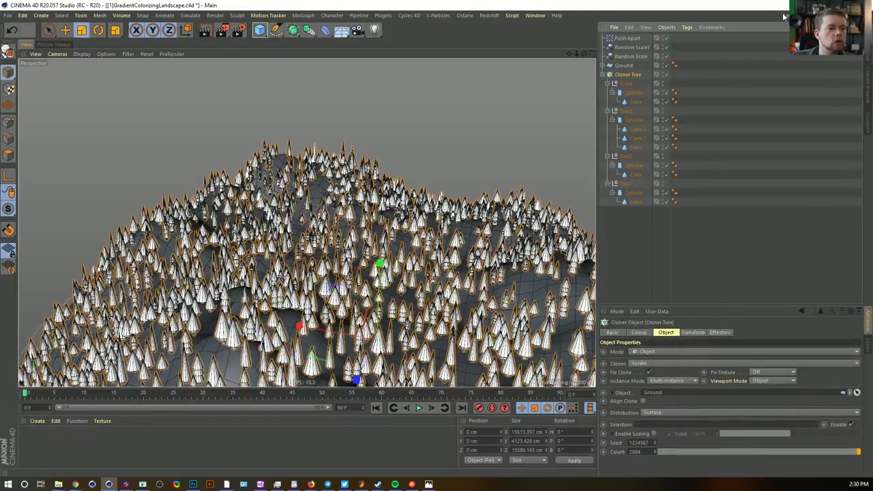
Filter the object list by "co", select all six tree cones, and set their rotation segments to 6
click(831, 27)
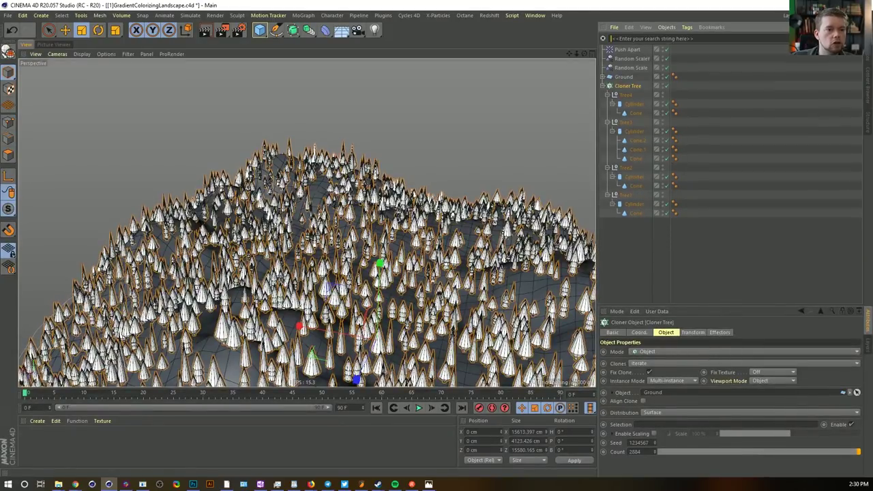
click(775, 39)
text(co)
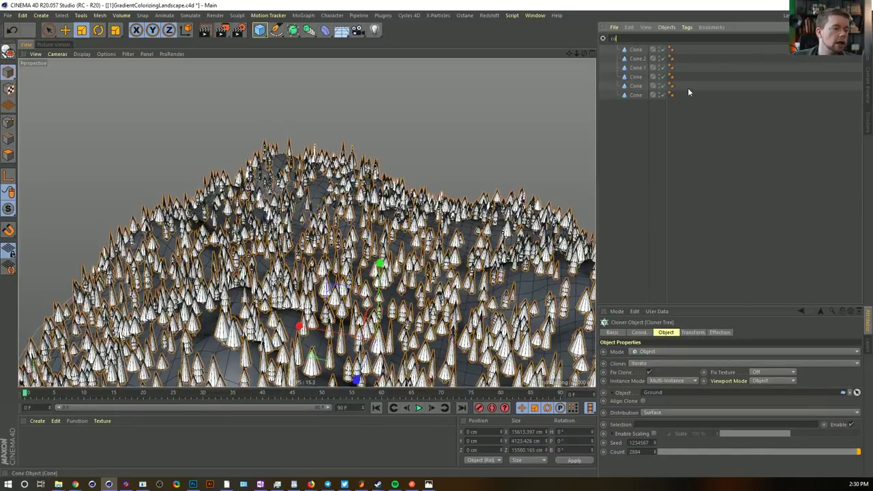
key(ctrl+a)
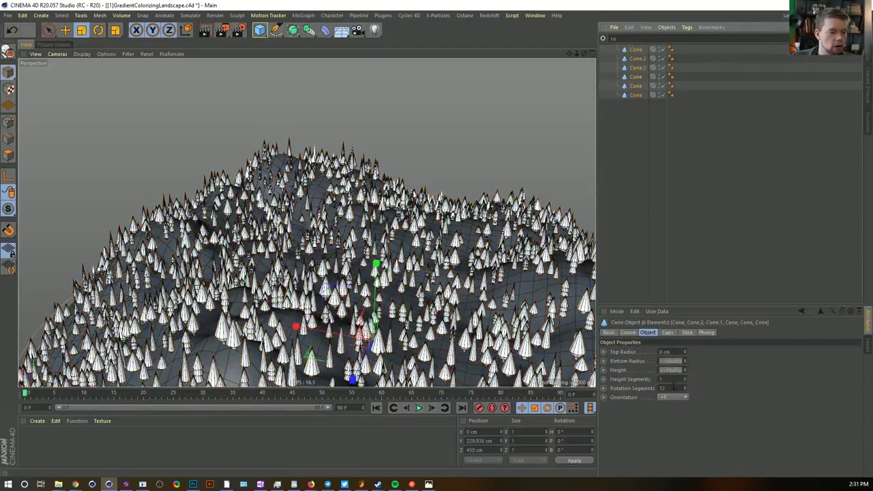
double_click(659, 387)
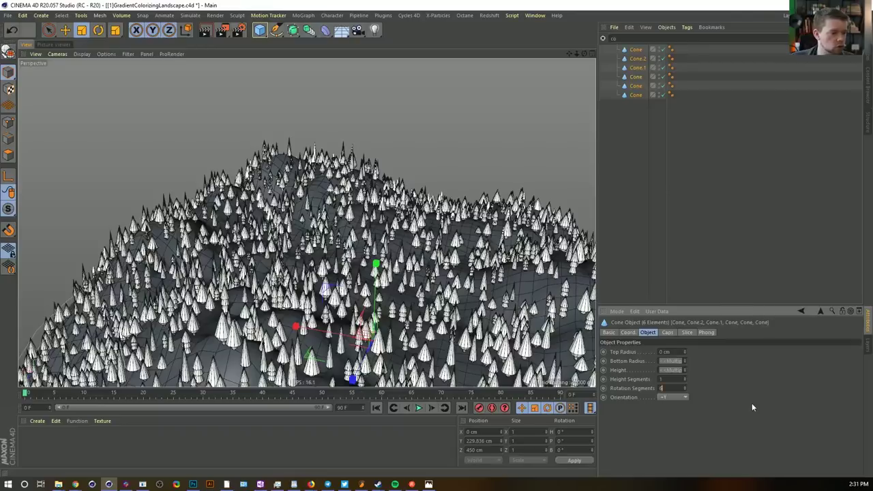
key(Return)
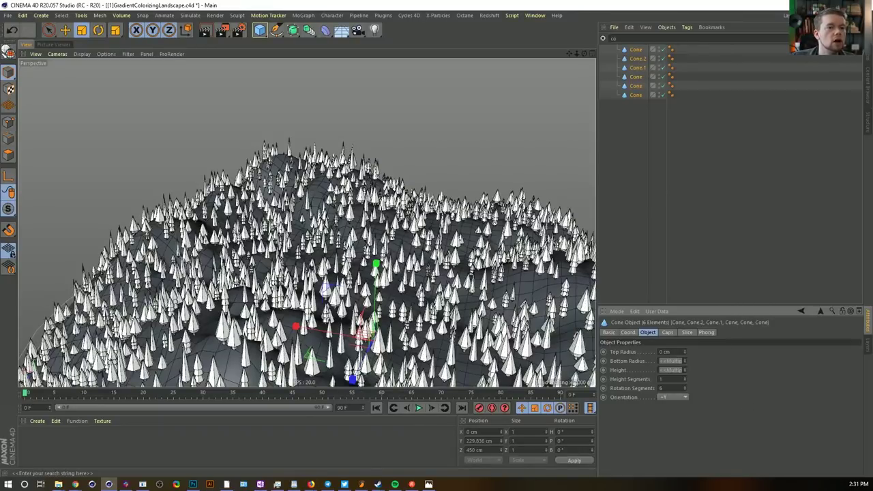
Filter the object list by "cy", select the four tree cylinders to check their segment settings, and close the filter
text(cy)
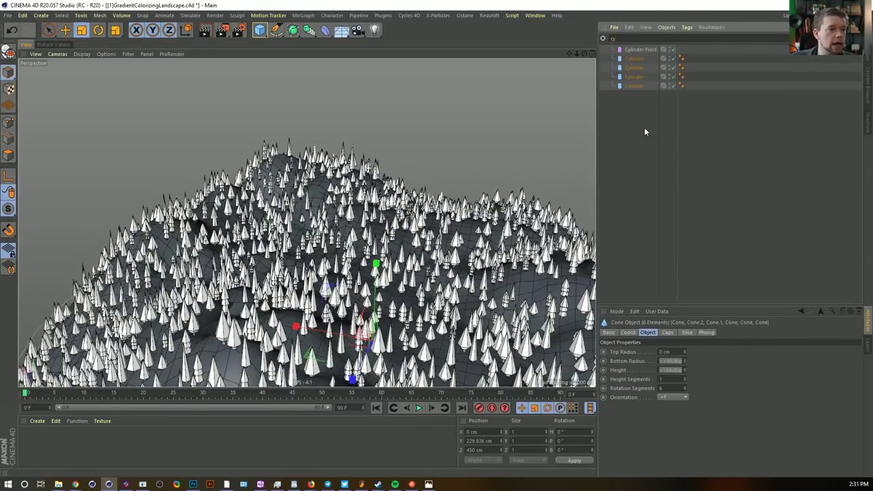
drag(642, 120, 627, 56)
click(665, 370)
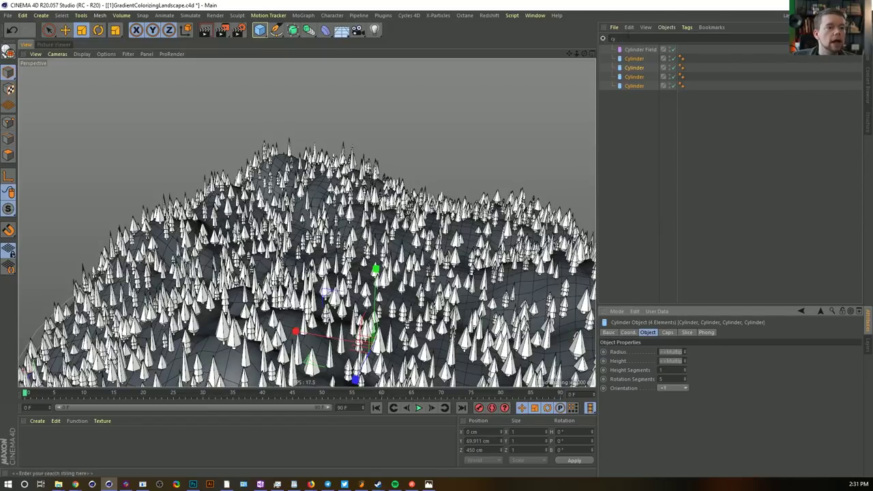
click(603, 39)
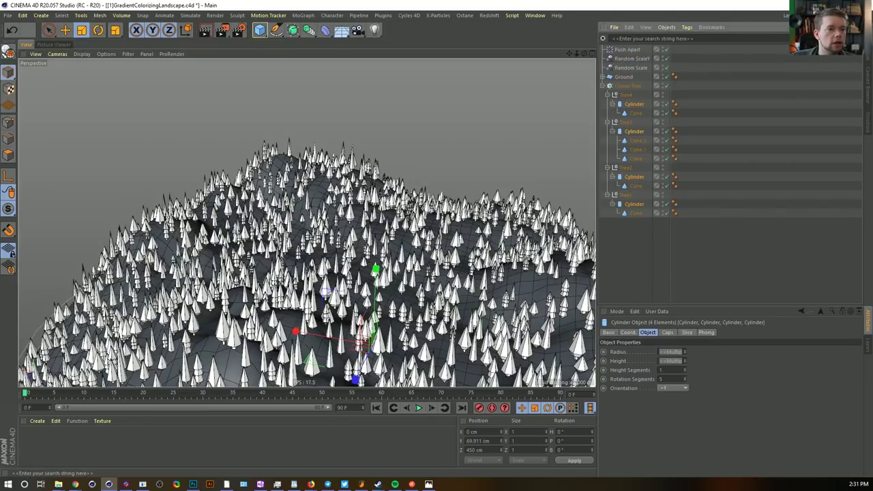
key(ctrl+f)
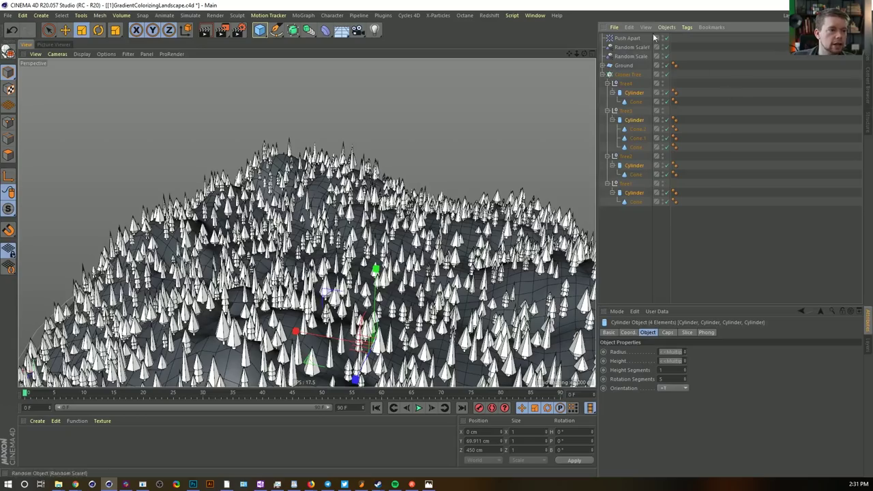
Add a Platonic, a Sphere and a second Platonic primitive to the scene
alt+drag(477, 286, 379, 267)
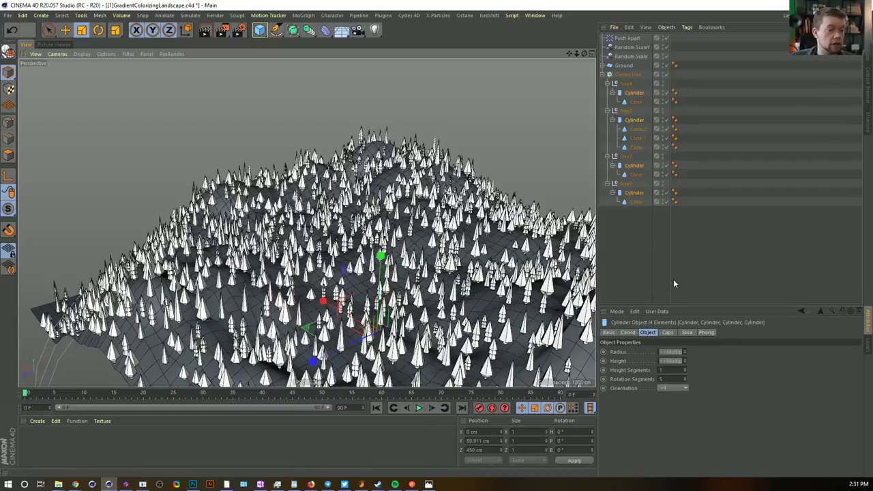
alt+middle_drag(399, 270, 386, 192)
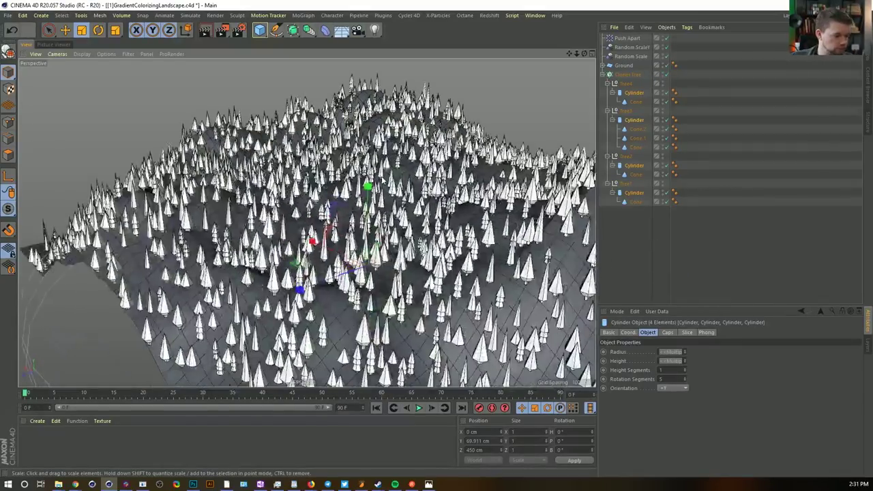
click(259, 29)
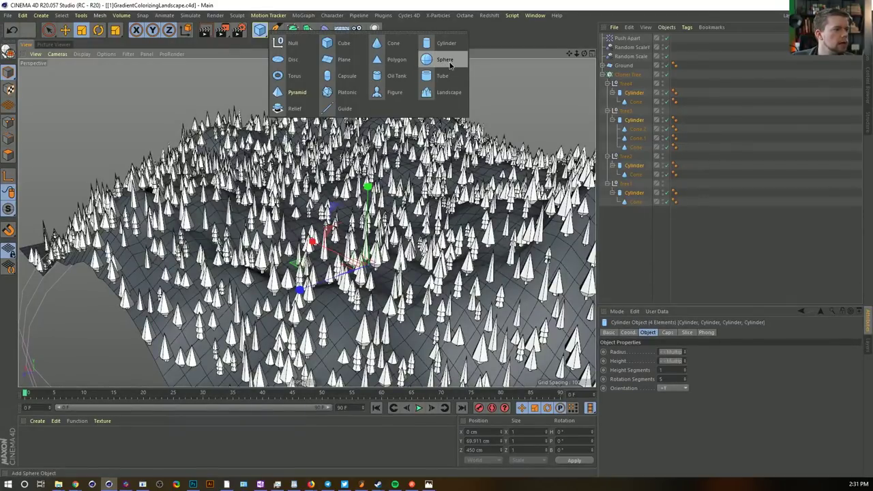
click(337, 98)
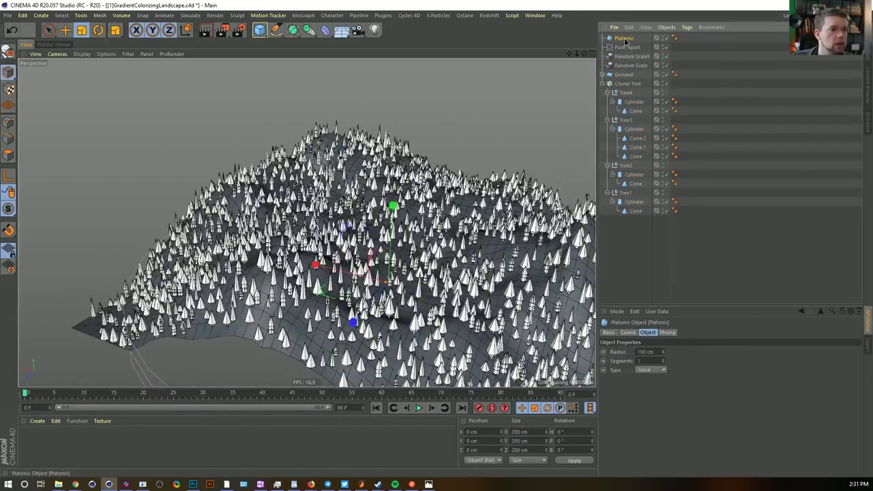
click(261, 32)
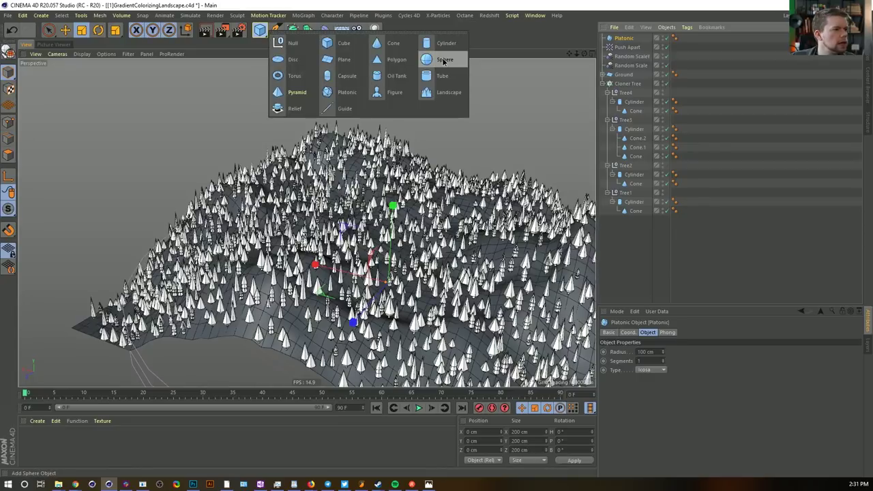
click(443, 60)
click(260, 33)
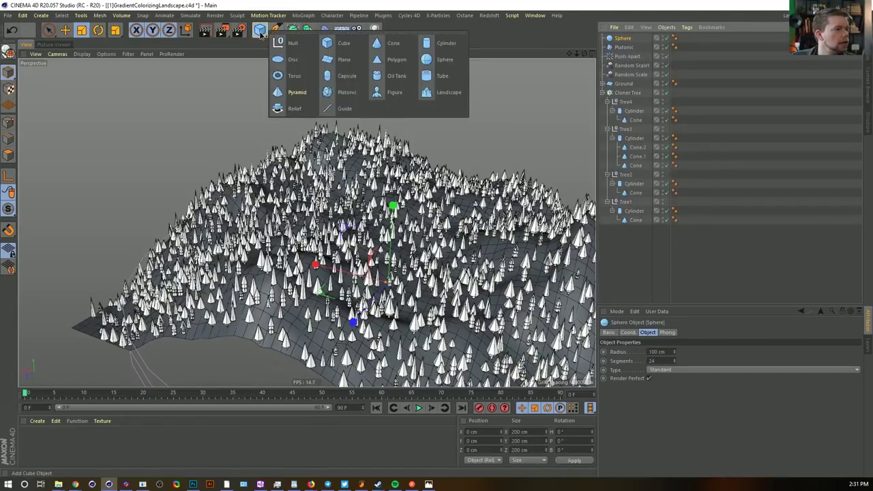
click(348, 93)
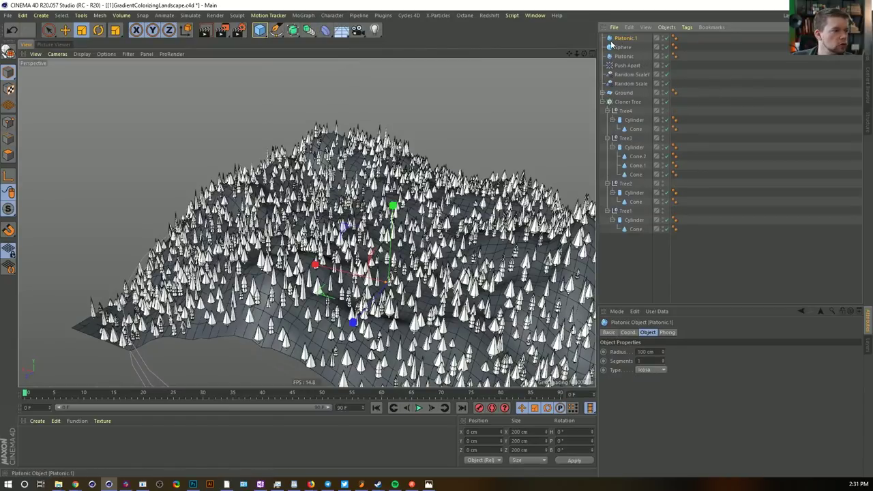
Raise the three new primitives together to a Y position of about 5665 cm and scale them to about 1138 cm radius
shift+click(626, 56)
key(e)
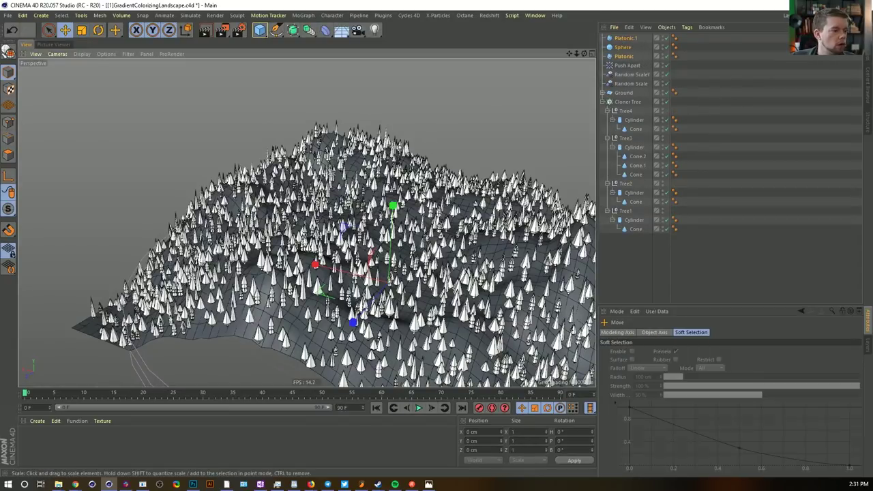
drag(392, 207, 401, 66)
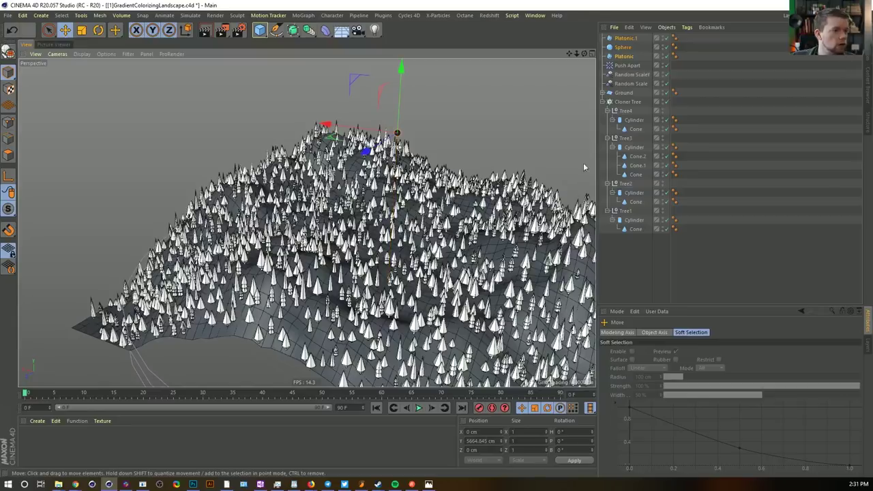
key(t)
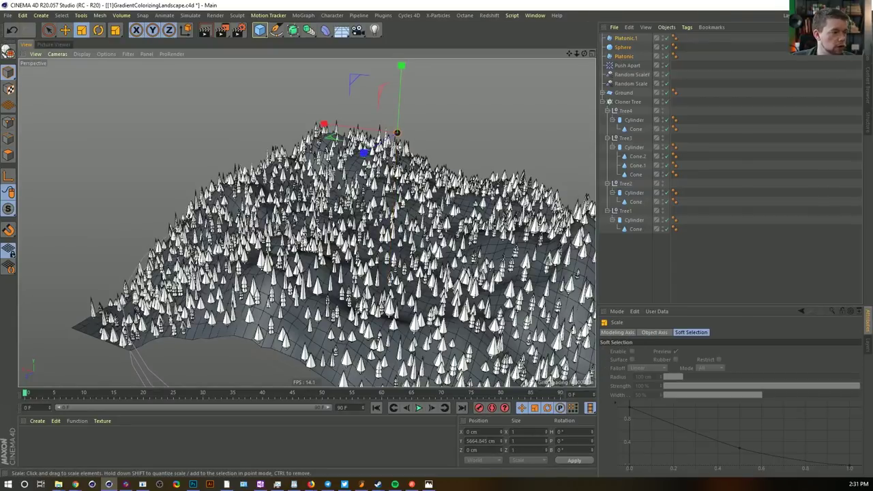
drag(397, 133, 613, 133)
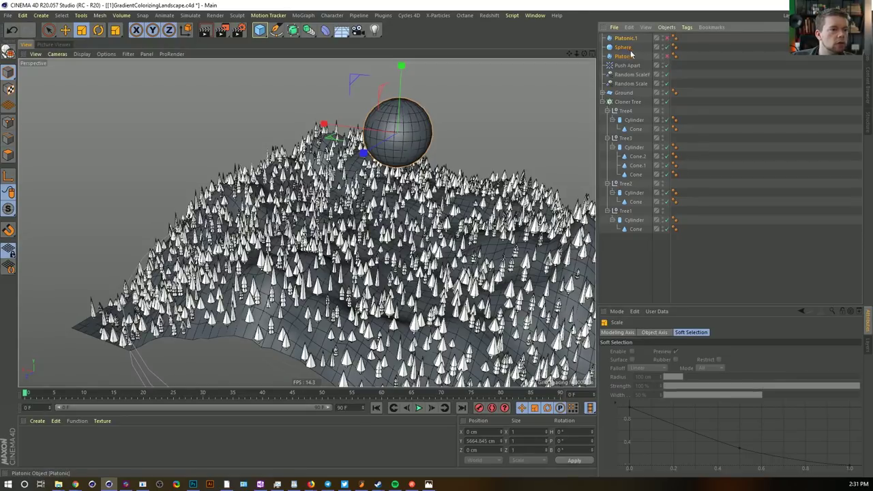
Change the Sphere's type to Icosahedron and reduce it to 10 segments
click(623, 47)
click(657, 370)
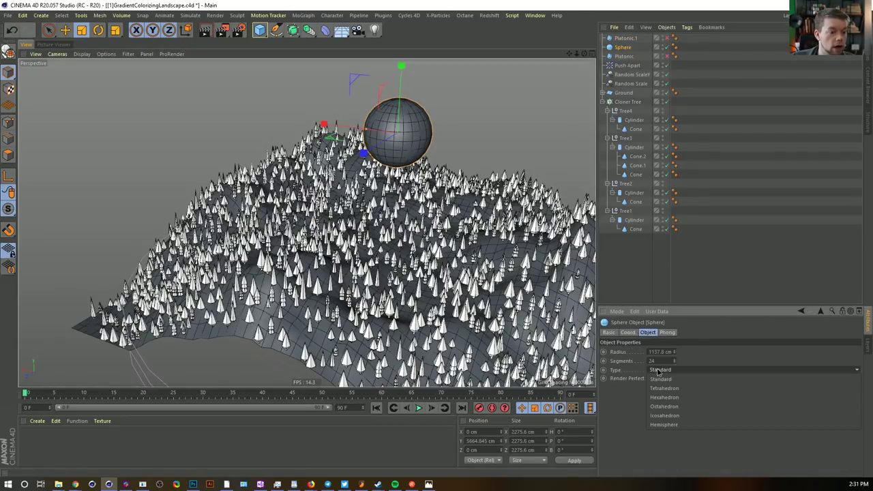
click(676, 415)
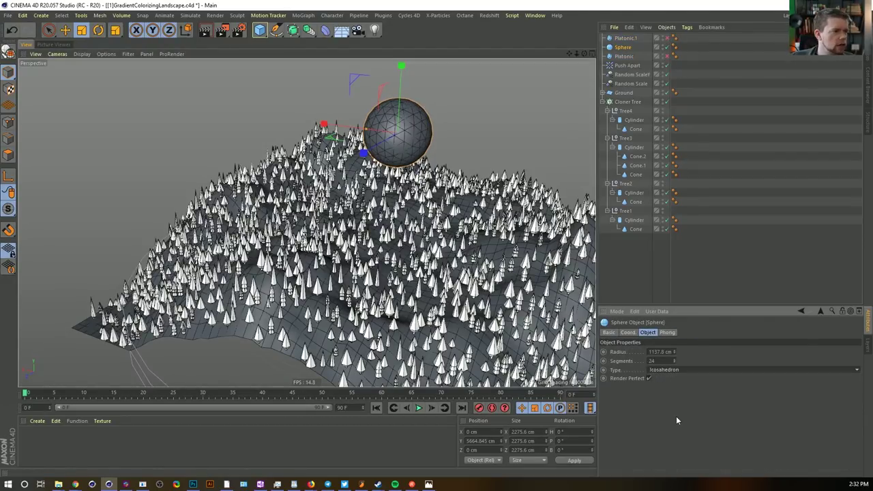
alt+right_drag(398, 141, 541, 159)
alt+drag(443, 129, 443, 163)
drag(674, 362, 674, 372)
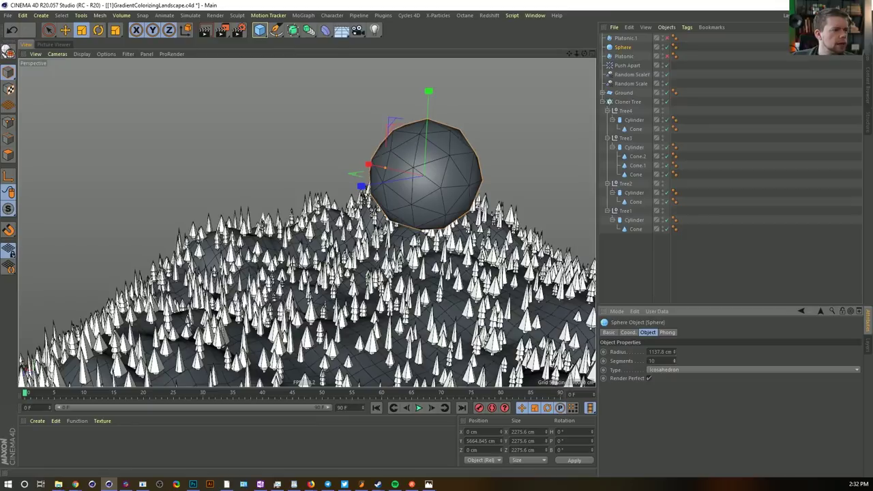
alt+drag(405, 179, 442, 191)
Disable the Sphere, enable Platonic.1 in its place, and set its segments to 2
click(666, 47)
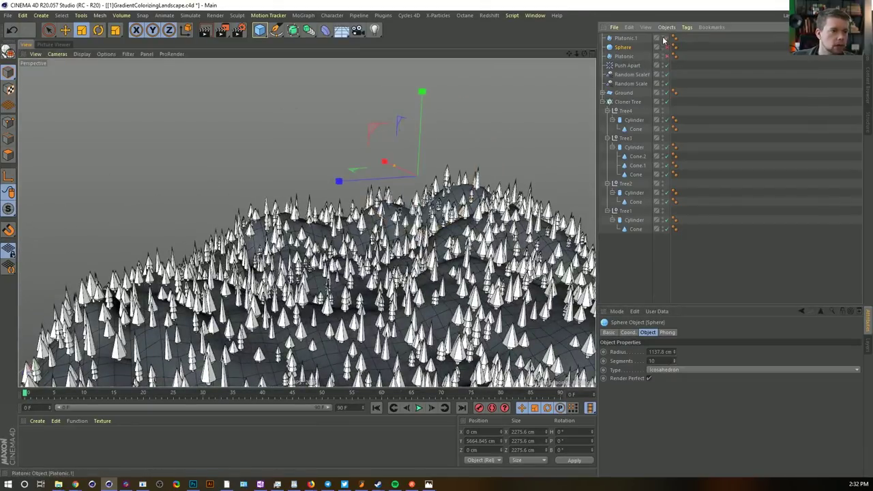
click(666, 39)
click(626, 39)
click(662, 359)
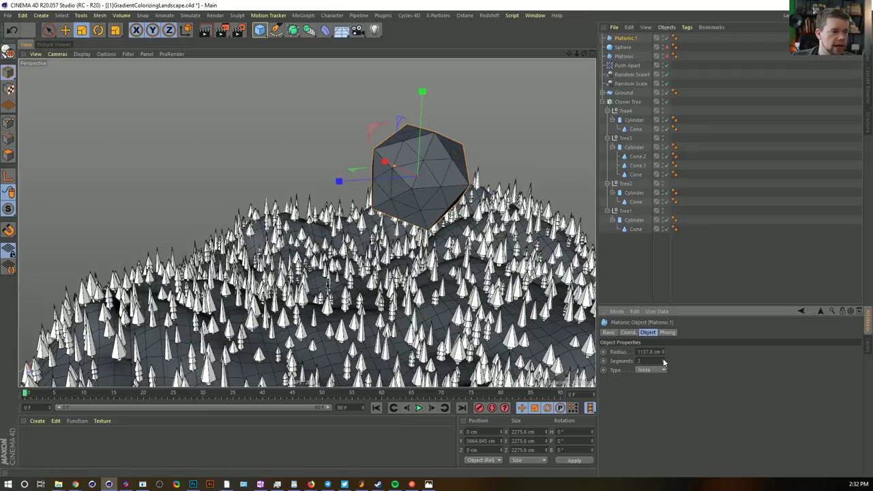
alt+drag(423, 195, 399, 181)
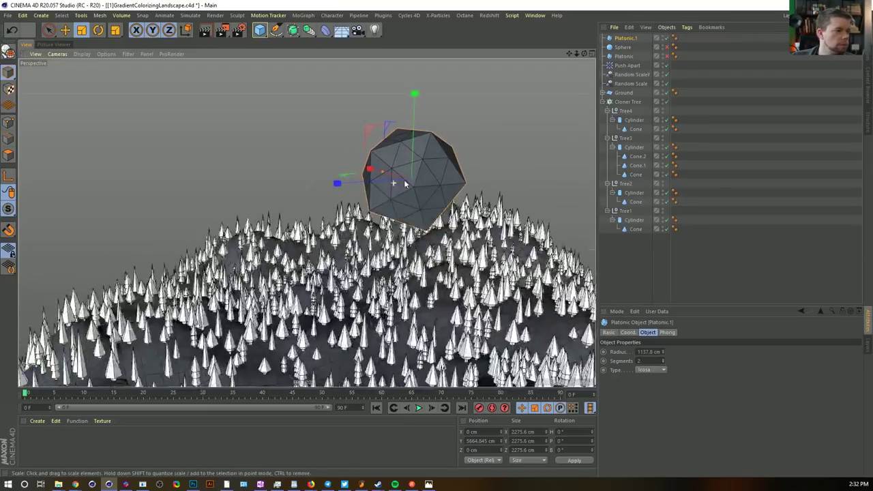
Disable Platonic.1, enable the first Platonic, and try the Tetra and Octa types on it
click(666, 38)
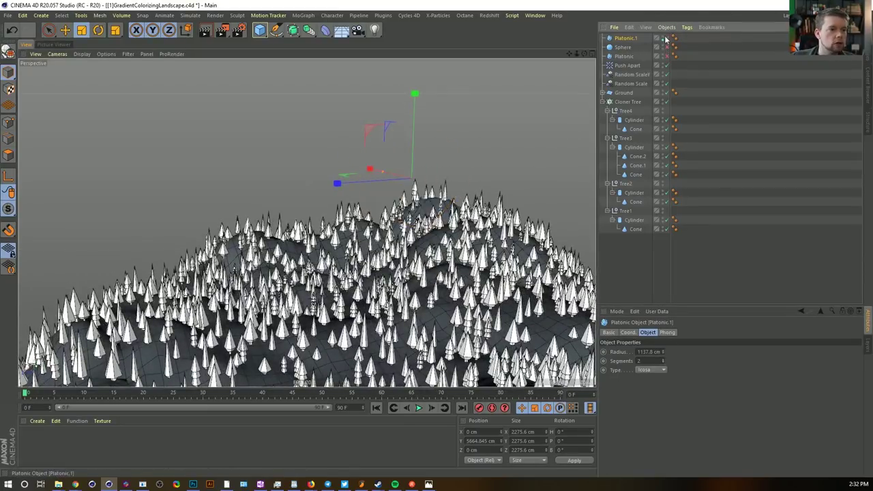
click(666, 57)
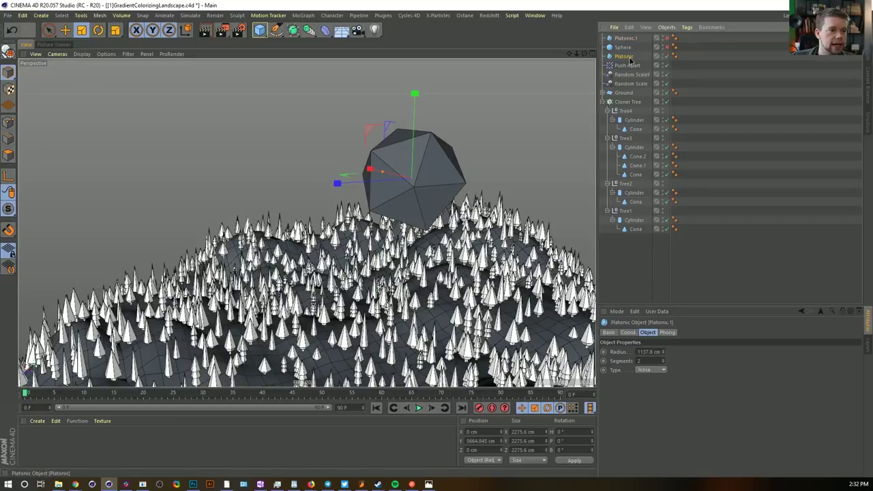
click(666, 369)
click(656, 375)
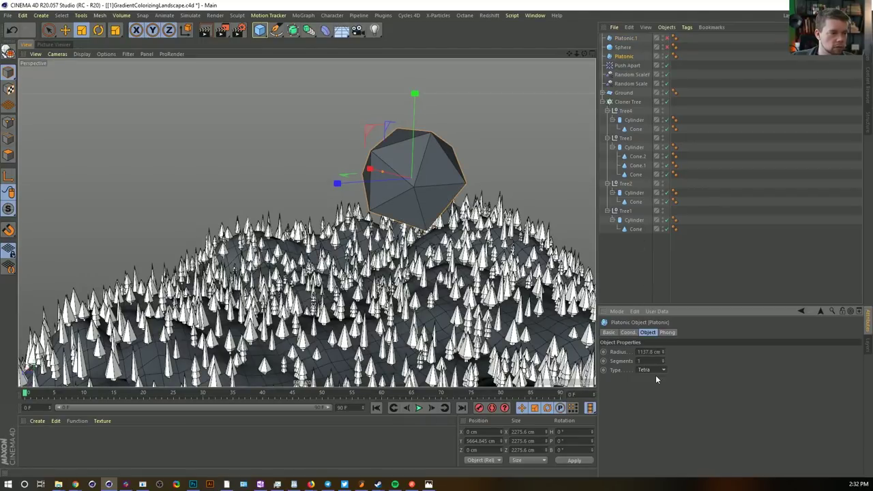
click(660, 369)
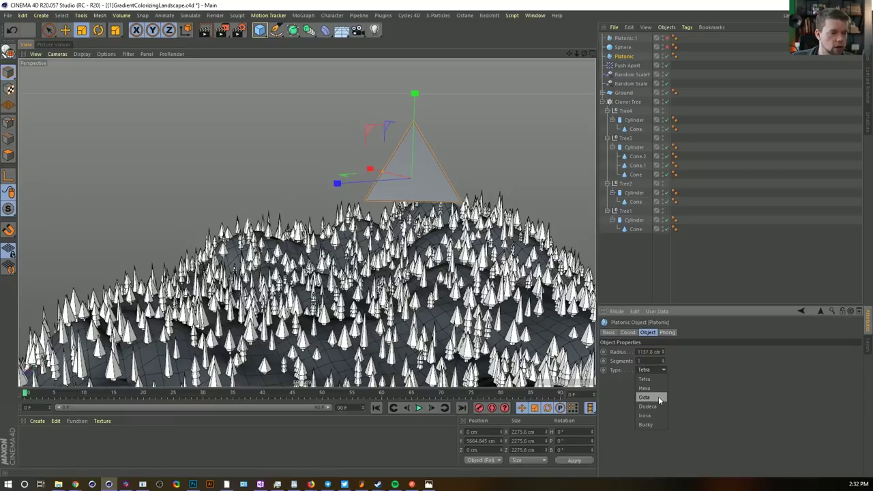
click(658, 396)
Change the first Platonic's type to Dodeca and set its segments to 2
click(664, 367)
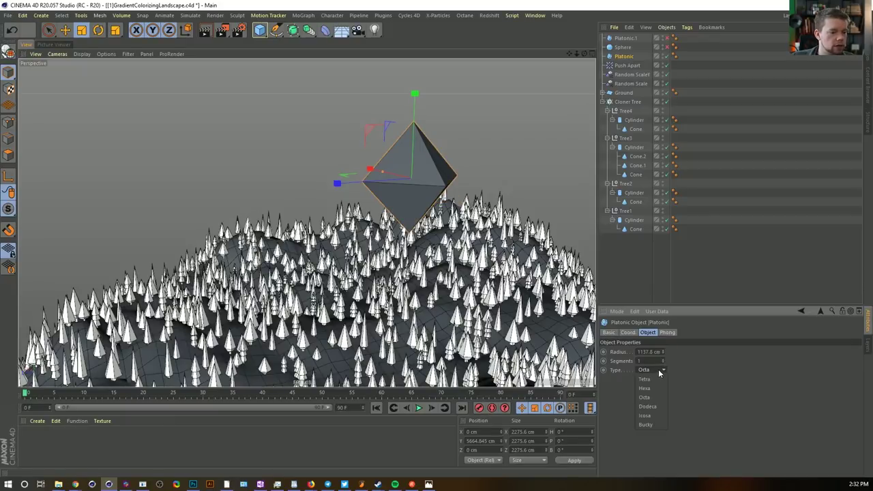
click(656, 408)
alt+drag(456, 174, 498, 217)
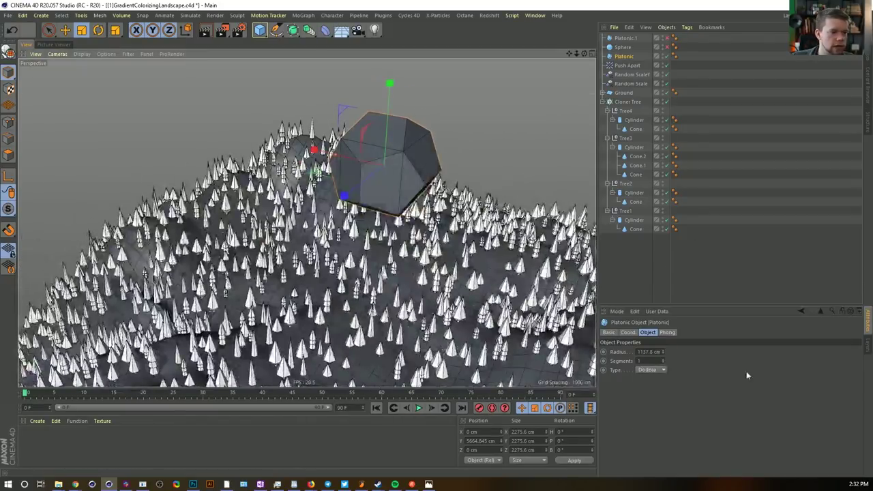
click(663, 359)
Duplicate the first Platonic, try Icosa on the copy, and set the copy's type to Bucky with 1 segment
ctrl+drag(619, 57, 621, 63)
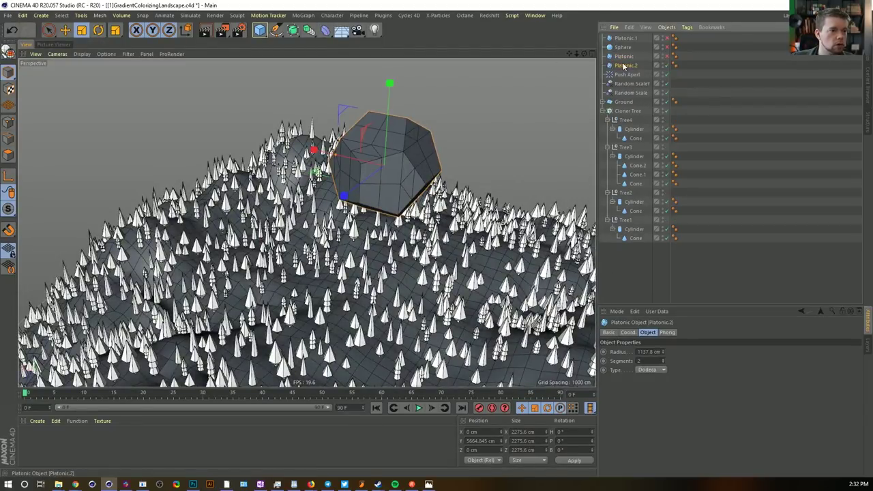
click(654, 370)
click(665, 416)
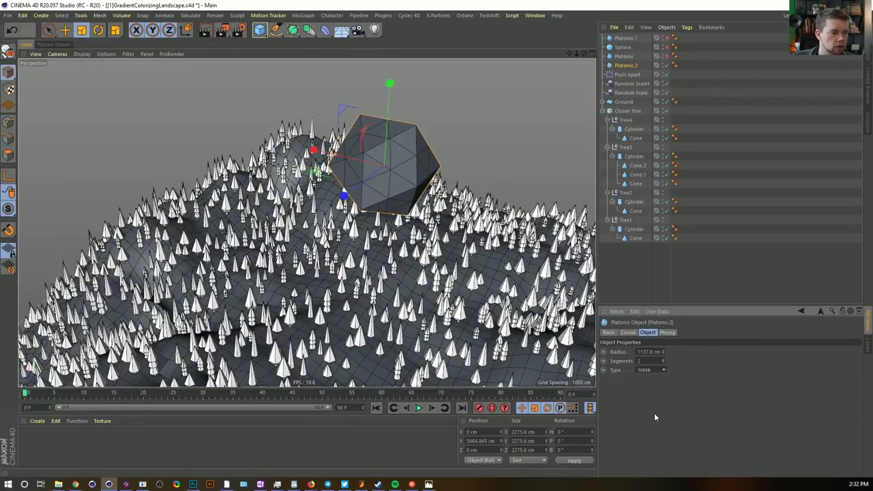
click(654, 369)
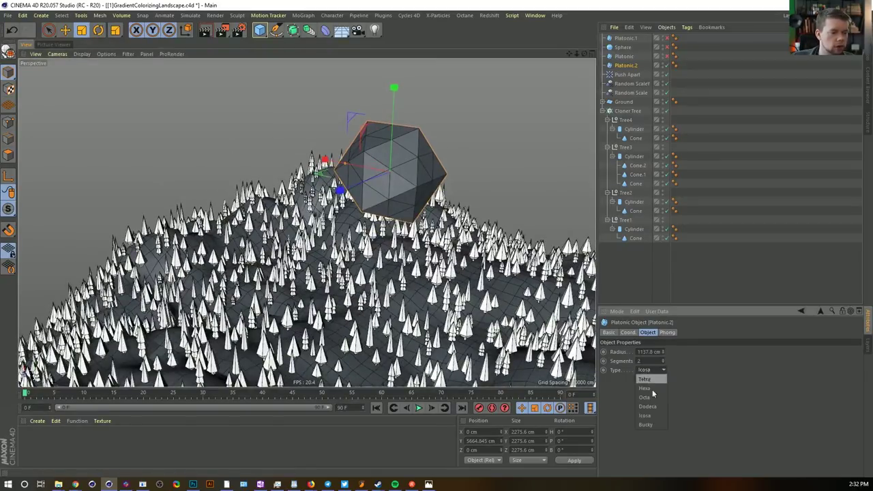
click(654, 424)
alt+drag(468, 183, 417, 189)
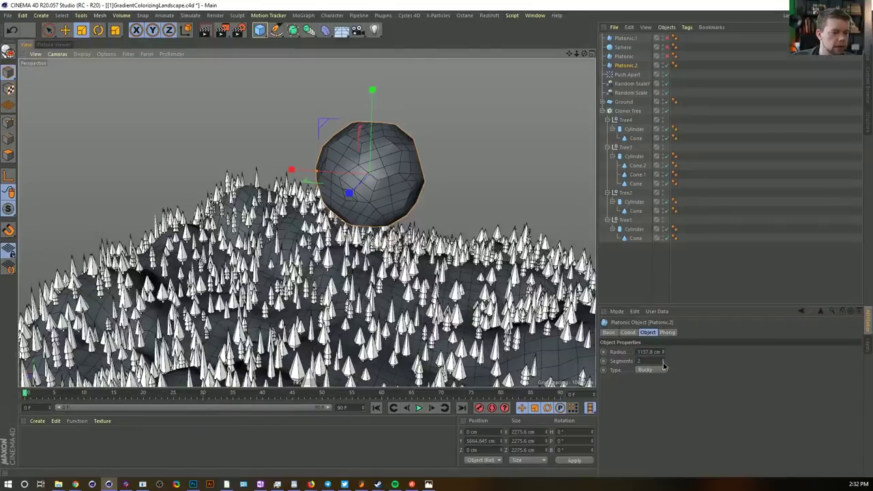
alt+drag(477, 164, 322, 197)
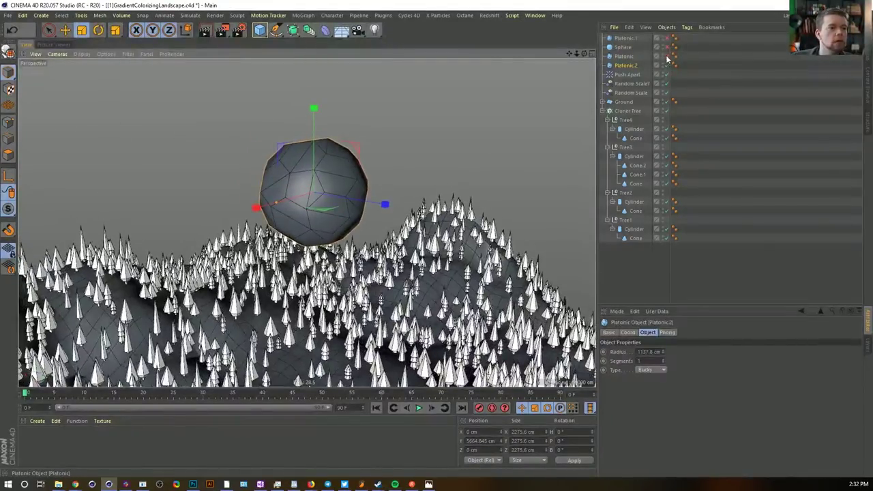
Enable all four round shapes, add a MoGraph Cloner, and nest the shapes inside it
shift+click(625, 39)
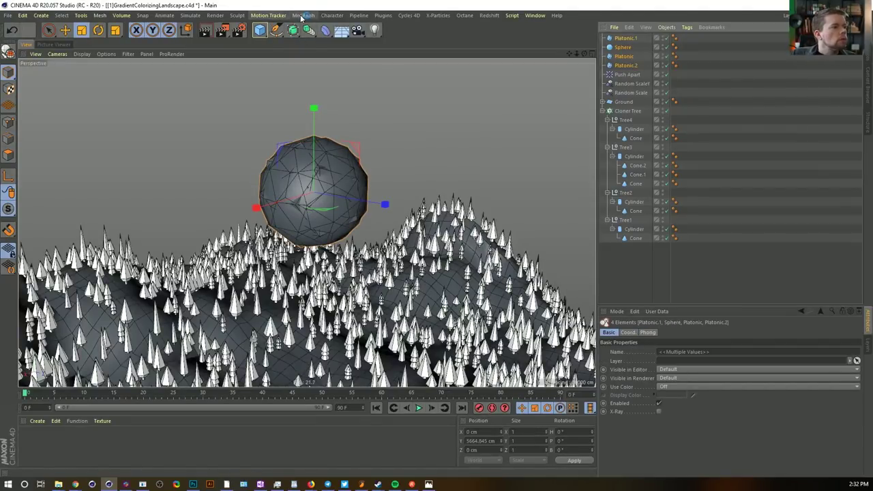
click(301, 16)
click(336, 114)
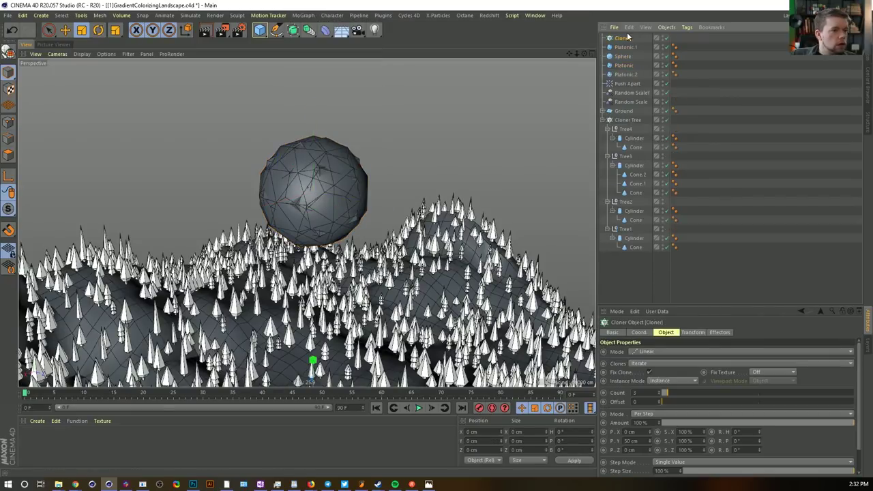
click(625, 48)
shift+click(626, 75)
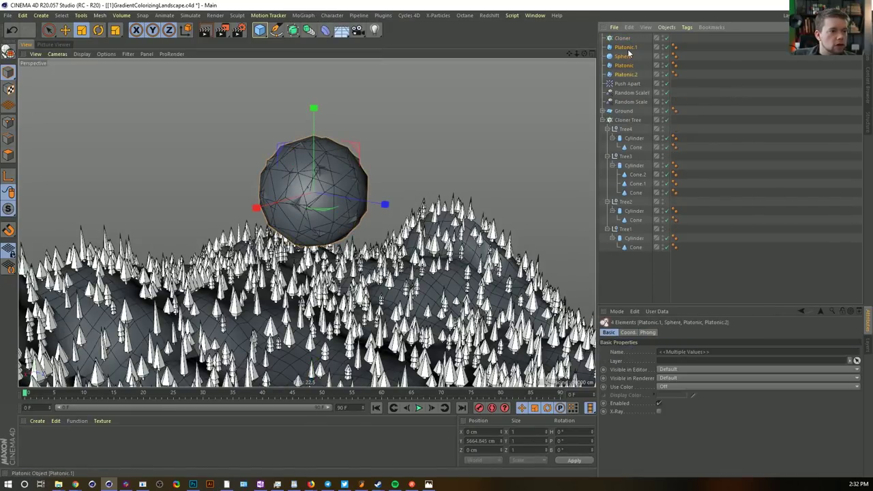
drag(622, 43, 623, 39)
Rename the new Cloner to Cloner Clouds and set its mode to Honeycomb Array
click(623, 38)
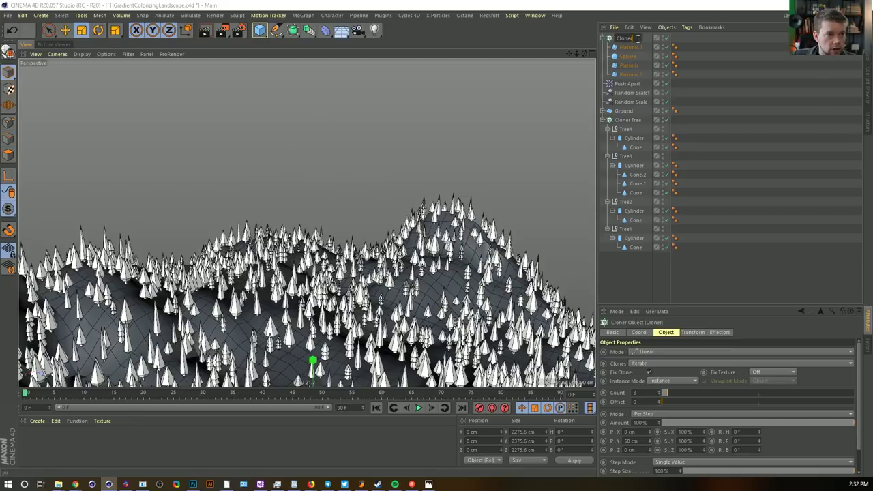
text(Clouds)
key(Return)
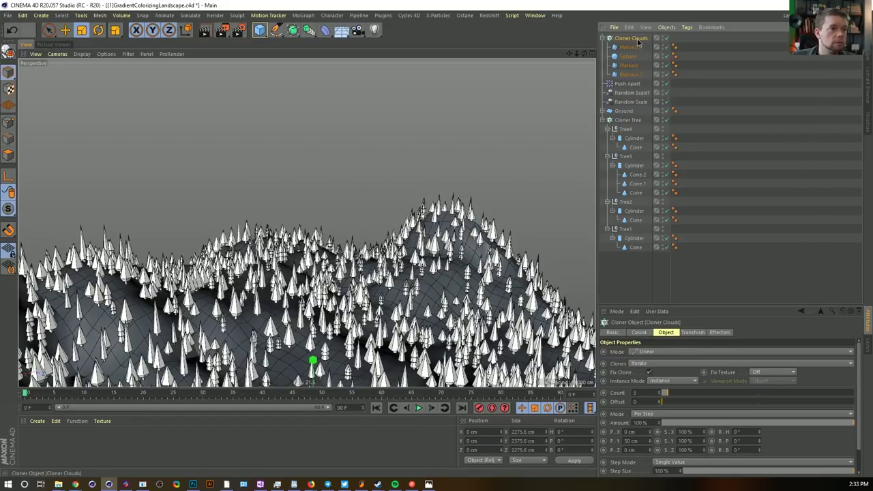
click(658, 352)
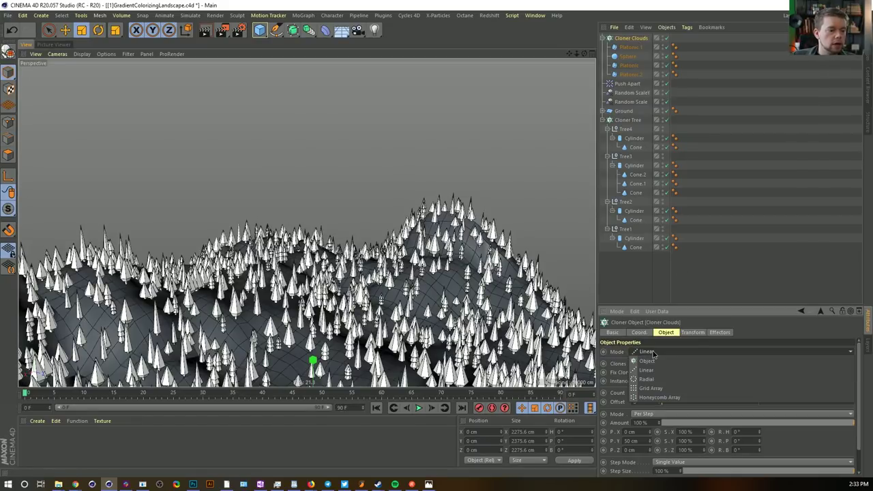
click(657, 397)
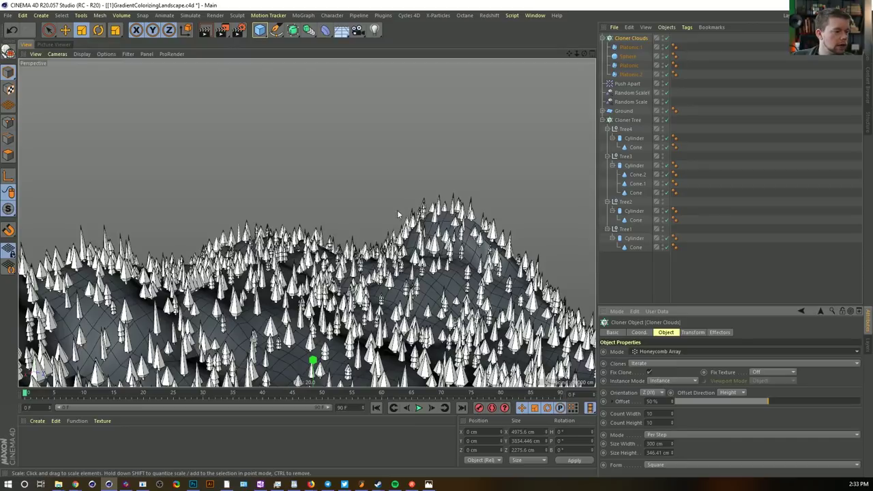
Raise Cloner Clouds above the hills to a Y position of about 9593 cm and set its orientation to Y (XZ)
alt+right_drag(313, 272, 409, 248)
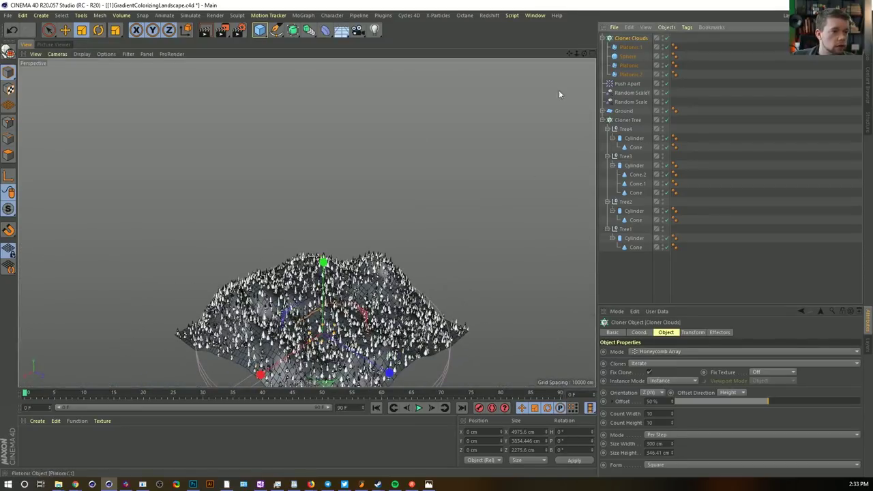
key(e)
drag(335, 204, 335, 140)
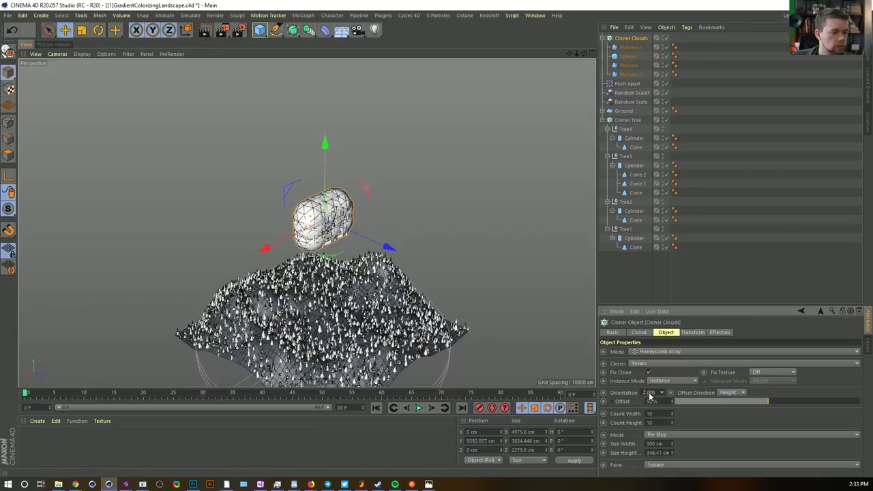
click(649, 394)
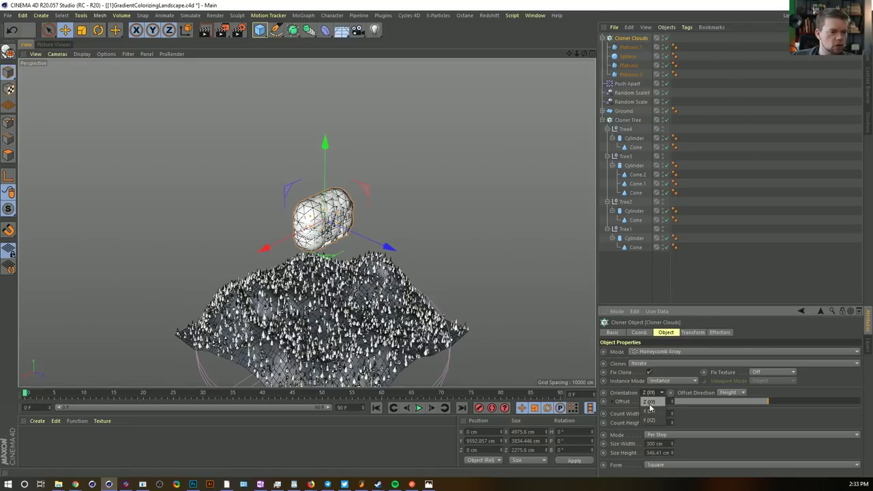
click(649, 420)
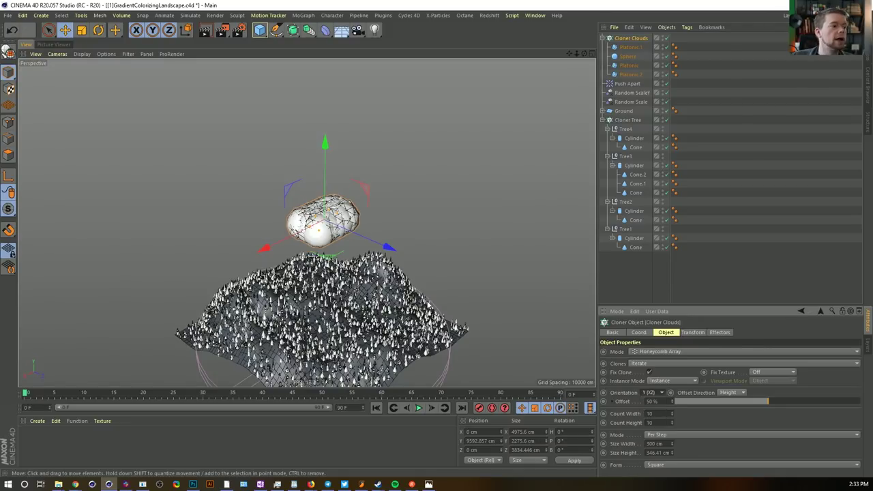
Spread the cloud clones apart by setting Size Width to 18096 cm per step and quadrupling Size Height
mouse_move(672, 447)
mouse_down()
mouse_move(684, 437)
mouse_move(675, 452)
mouse_move(677, 431)
mouse_up()
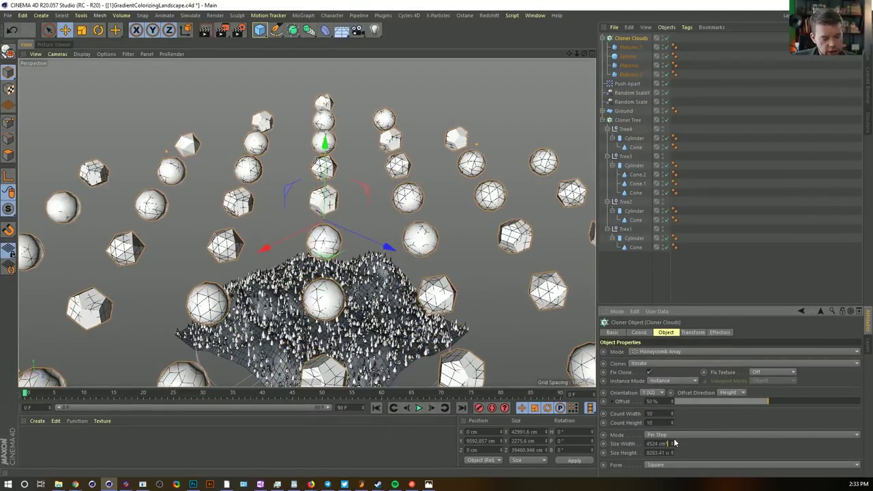
key(Return)
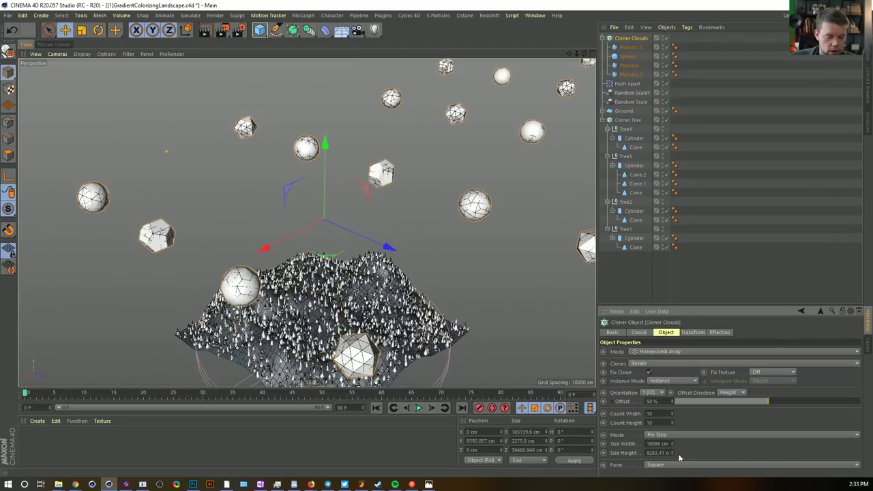
text(4)
key(Return)
alt+drag(489, 287, 409, 279)
alt+drag(239, 271, 279, 283)
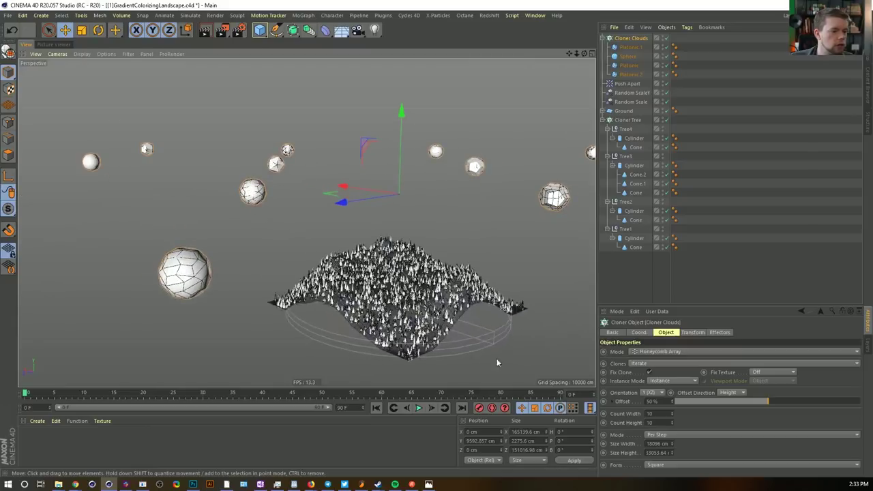
Switch the cloud cloner's spacing mode to End Point
click(664, 436)
click(658, 443)
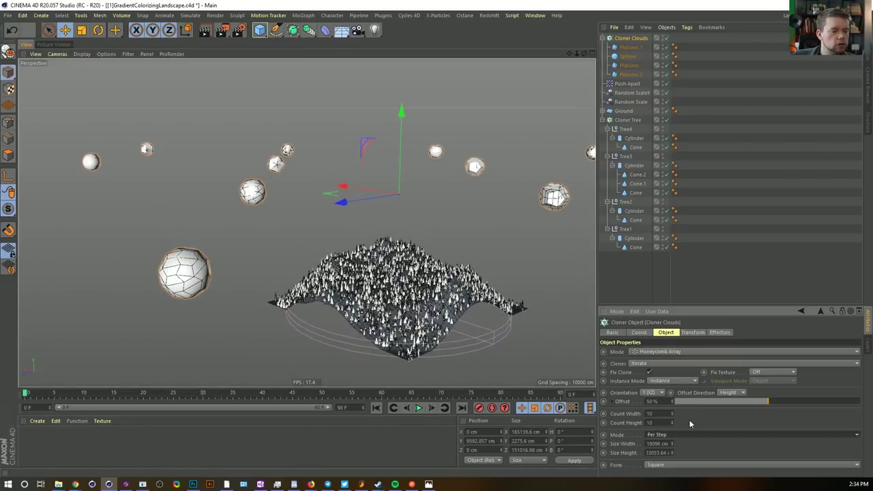
alt+drag(423, 267, 424, 255)
scroll(417, 276, down, 5)
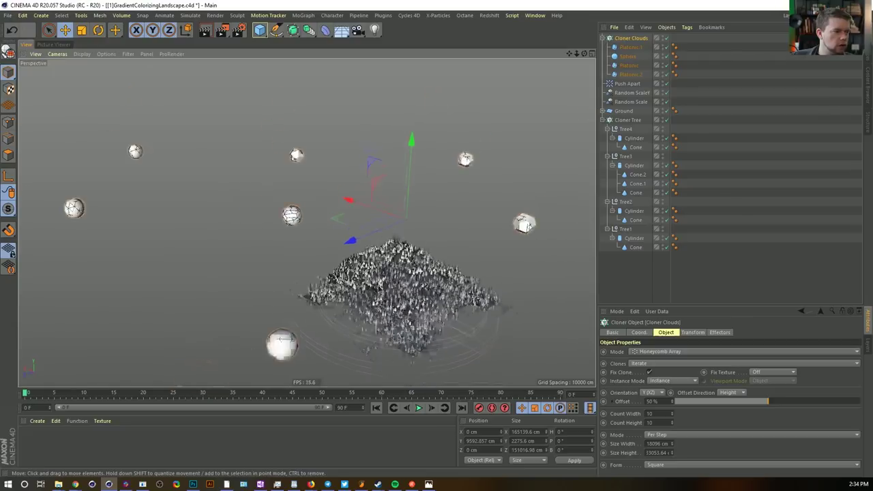
click(638, 435)
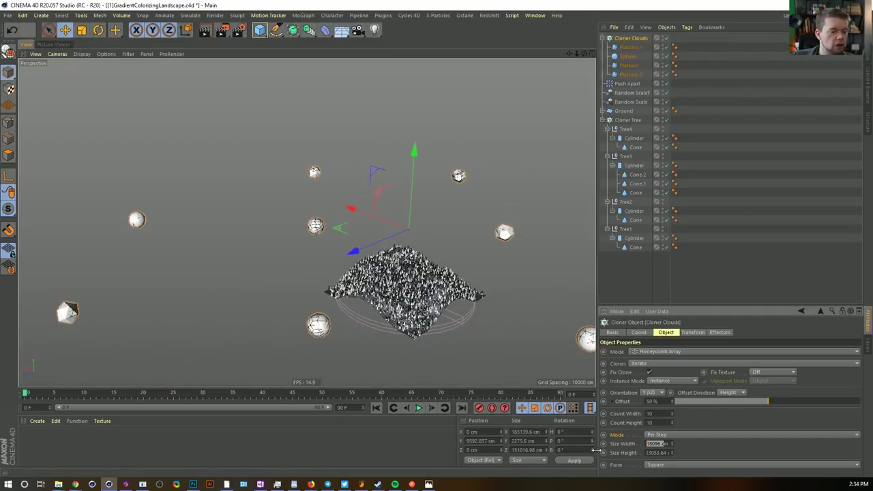
alt+drag(439, 307, 464, 310)
click(680, 434)
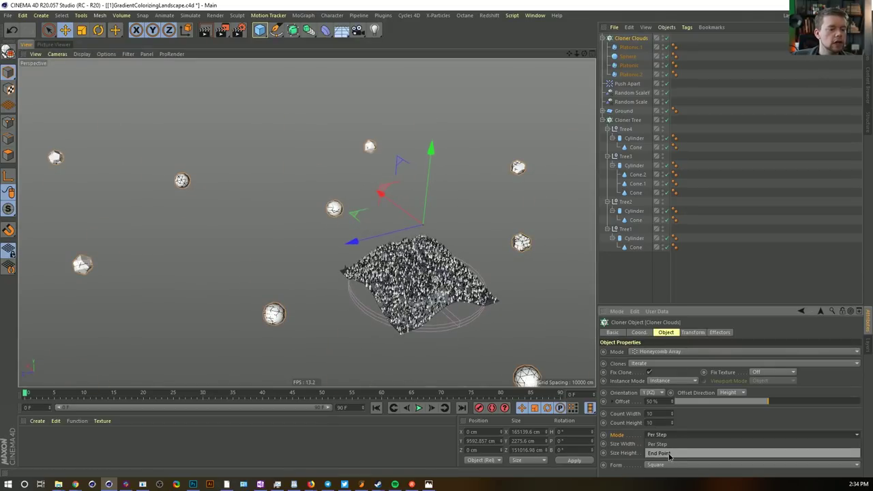
click(661, 453)
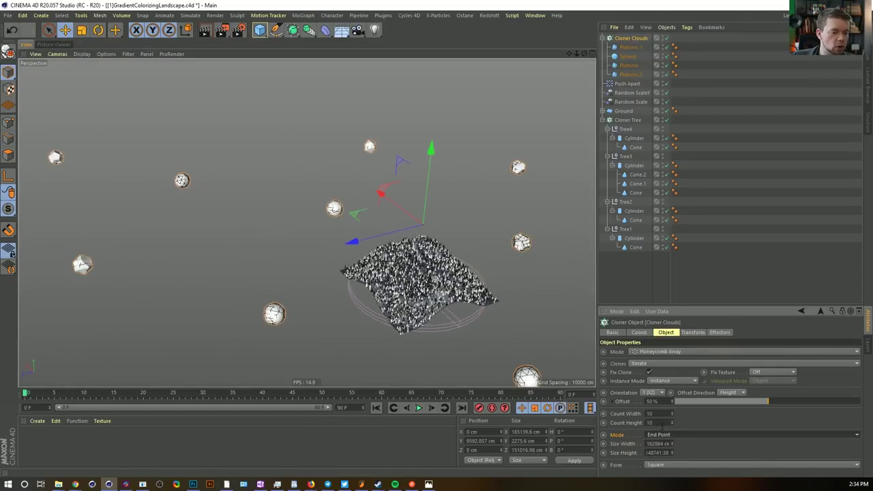
Set the cloud cloner's Count Width to 17 and Count Height to 20
drag(652, 414, 612, 412)
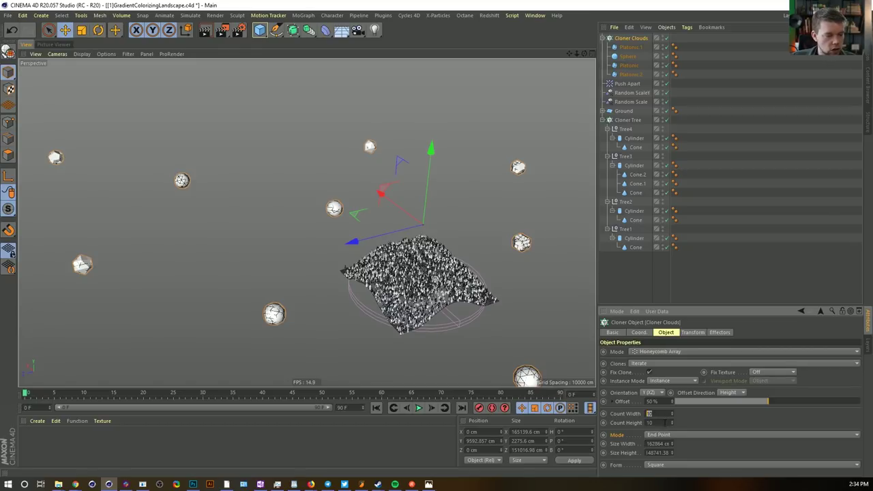
text(16)
key(Return)
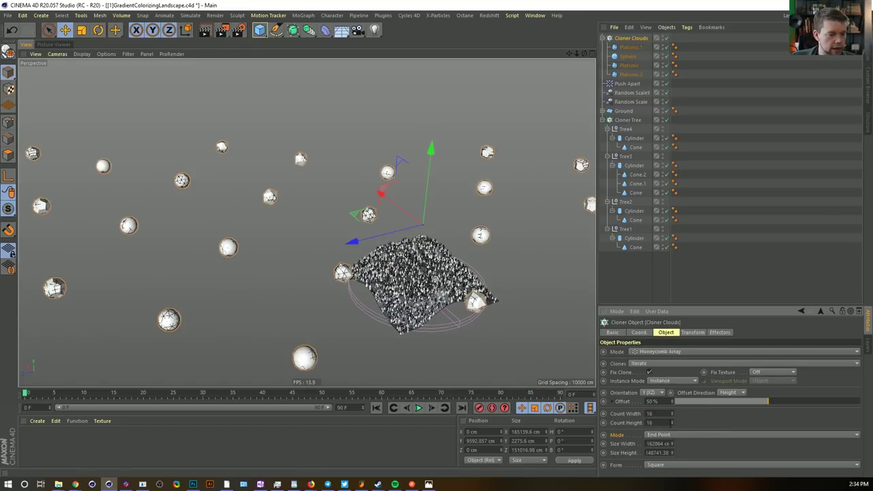
click(672, 421)
click(672, 420)
click(672, 421)
click(673, 421)
click(673, 412)
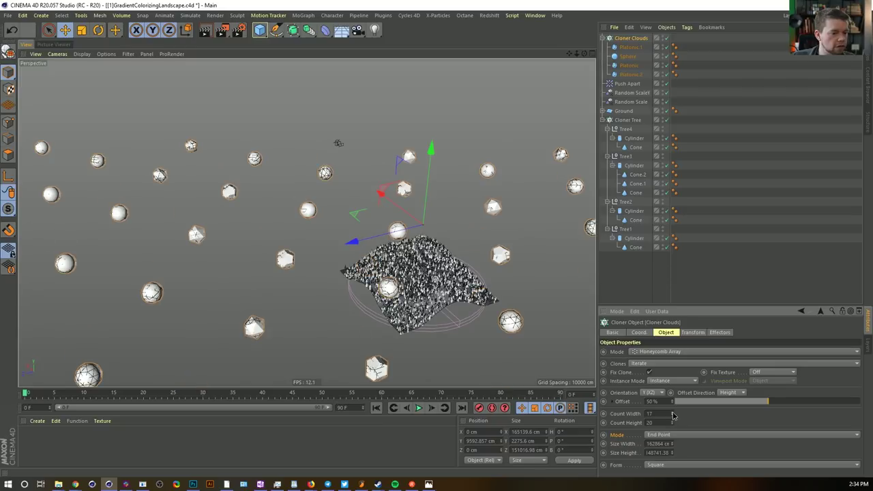
mouse_move(382, 273)
alt+mouse_down()
mouse_move(312, 286)
mouse_move(373, 343)
mouse_move(463, 300)
mouse_move(511, 262)
mouse_move(461, 307)
alt+mouse_up()
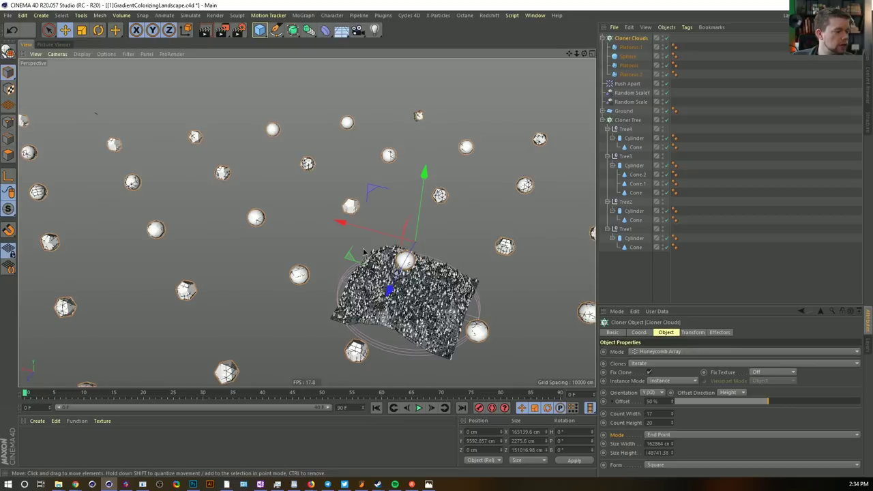
alt+drag(366, 252, 337, 249)
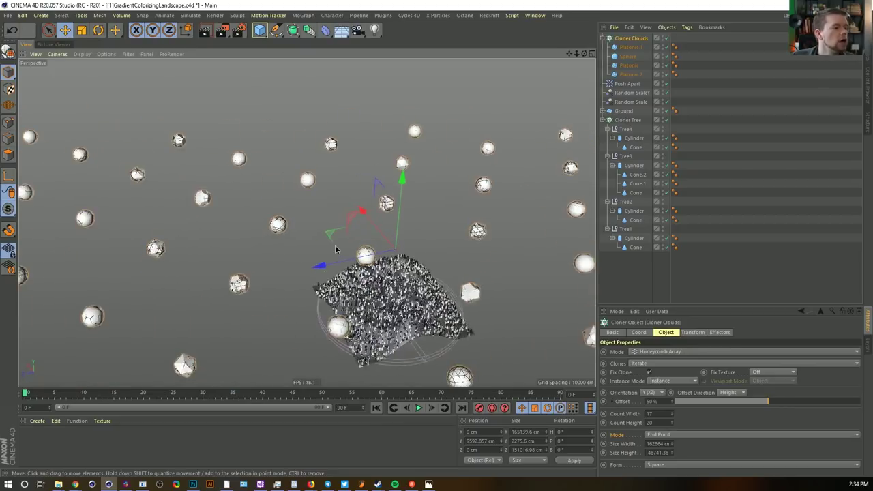
Scale up all four cloud shapes together inside the cloner to about 3680 cm across
click(619, 49)
shift+click(628, 73)
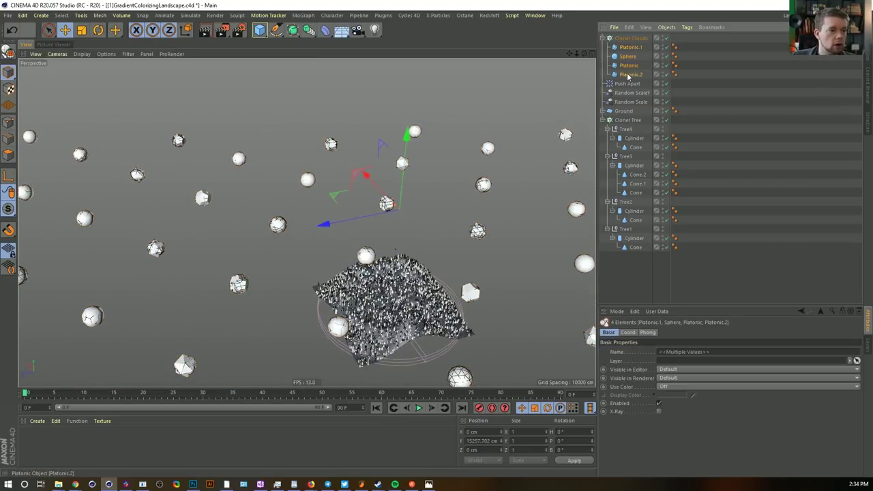
key(t)
drag(361, 251, 485, 206)
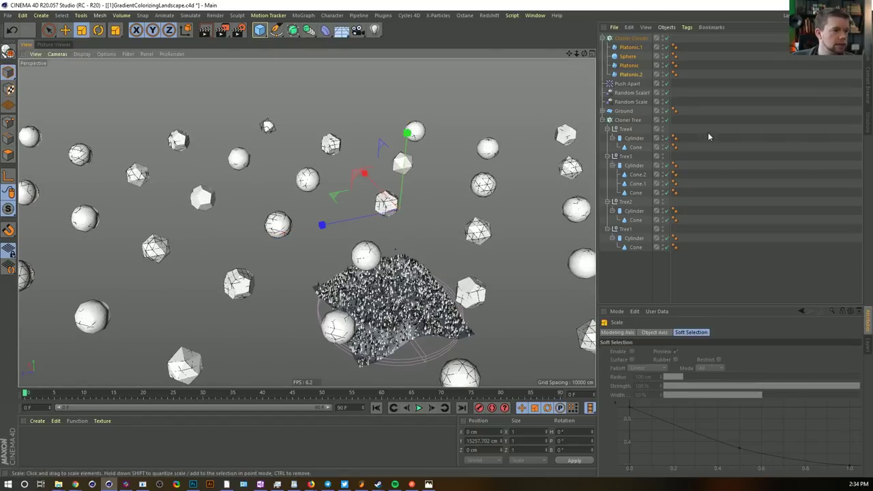
Add a Random effector to Cloner Clouds
click(641, 38)
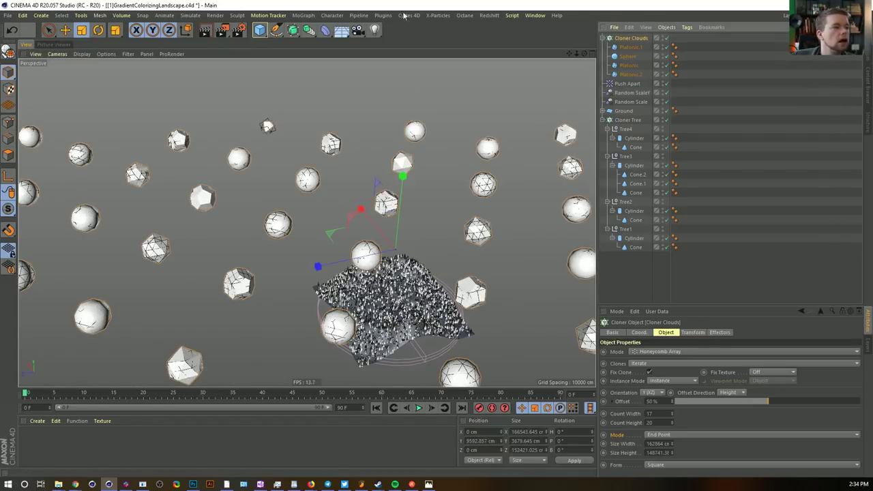
click(280, 15)
mouse_move(303, 15)
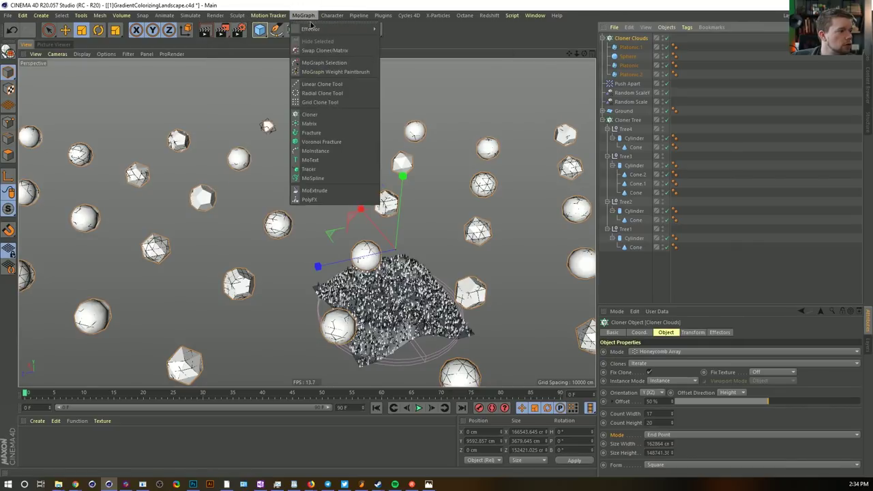
mouse_move(327, 29)
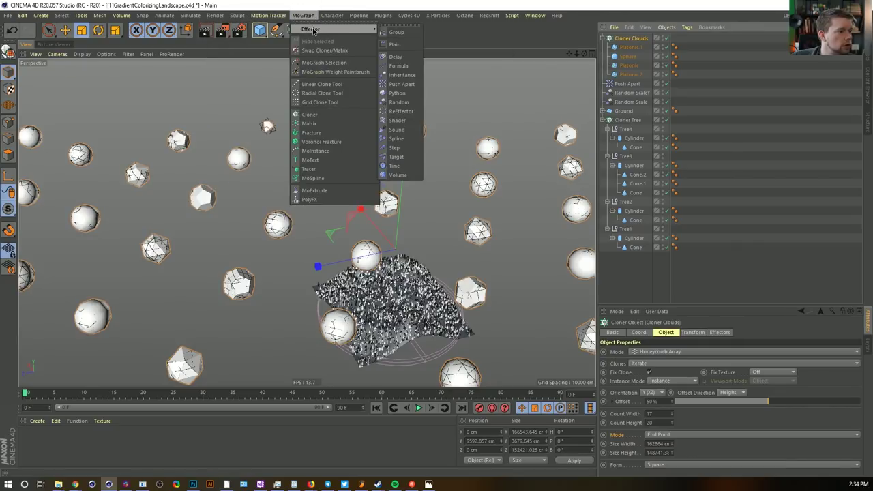
click(408, 103)
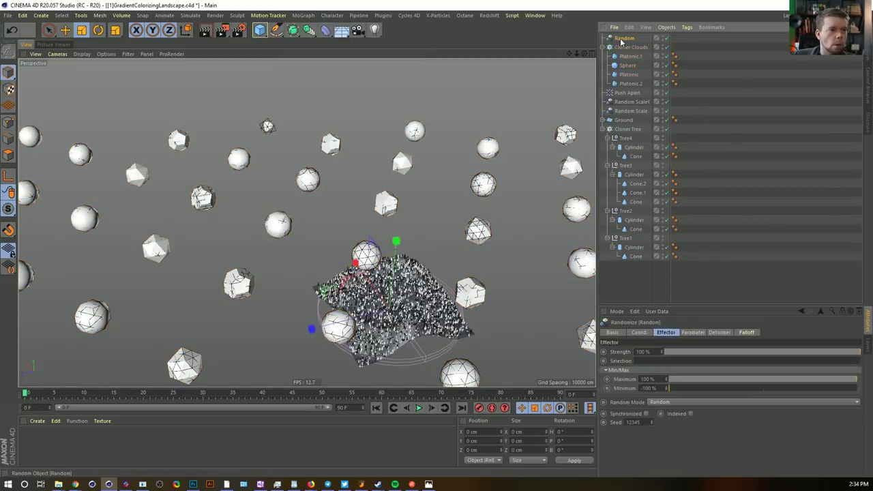
Set the Random effector's Y position variation to 3333 cm after trying 1111 cm and 5555 cm
click(694, 332)
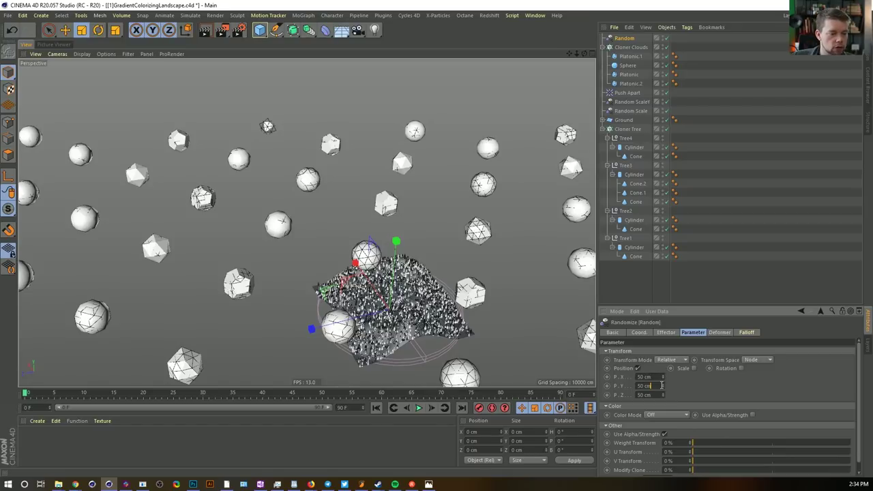
drag(663, 388, 663, 388)
double_click(646, 385)
text(1111)
key(Return)
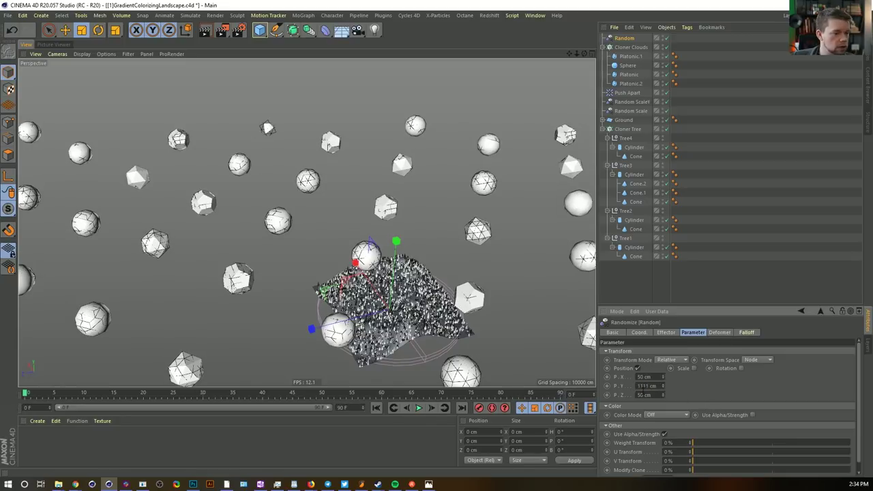
double_click(646, 385)
text(5555)
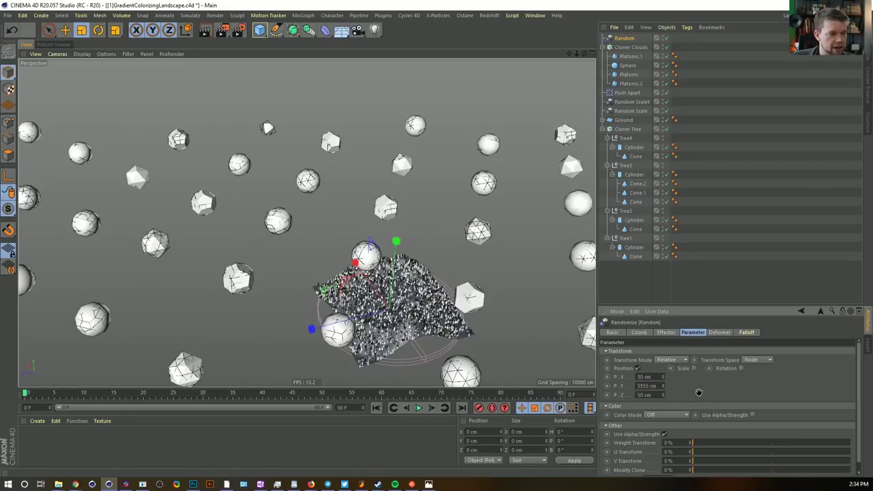
key(Return)
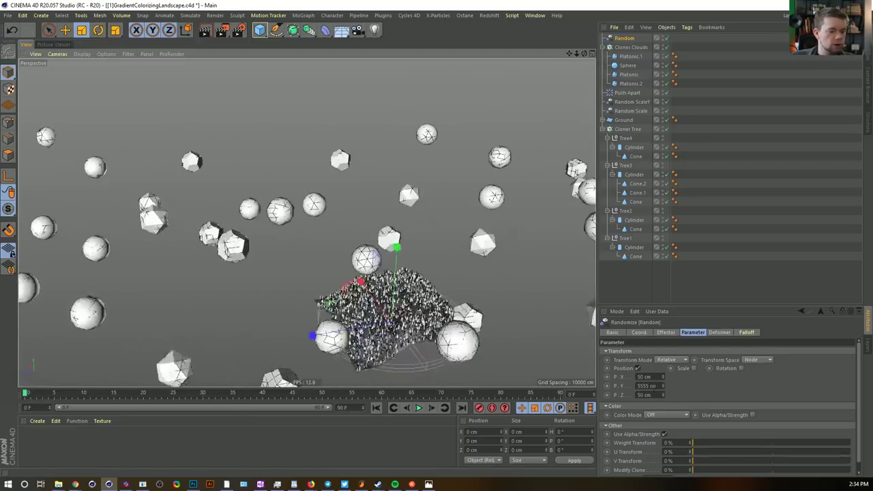
text(33334)
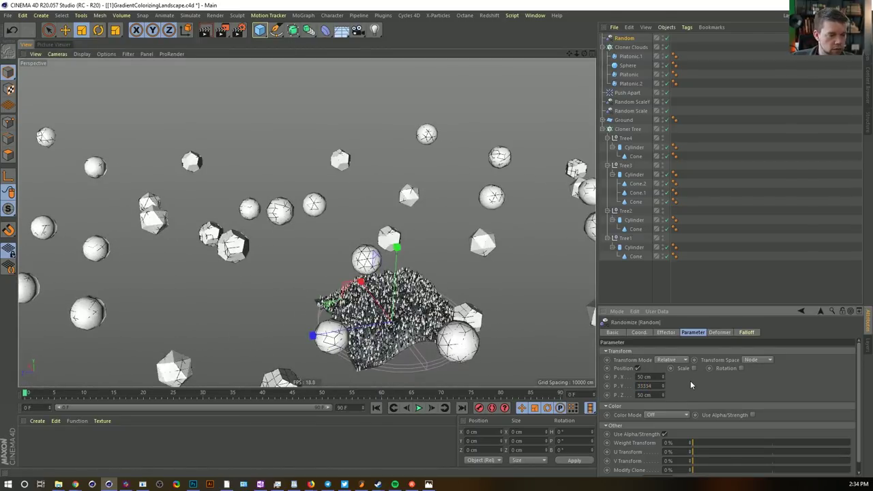
Set the Random effector's X and Z position variation to 5555 cm each
double_click(648, 376)
text(3333)
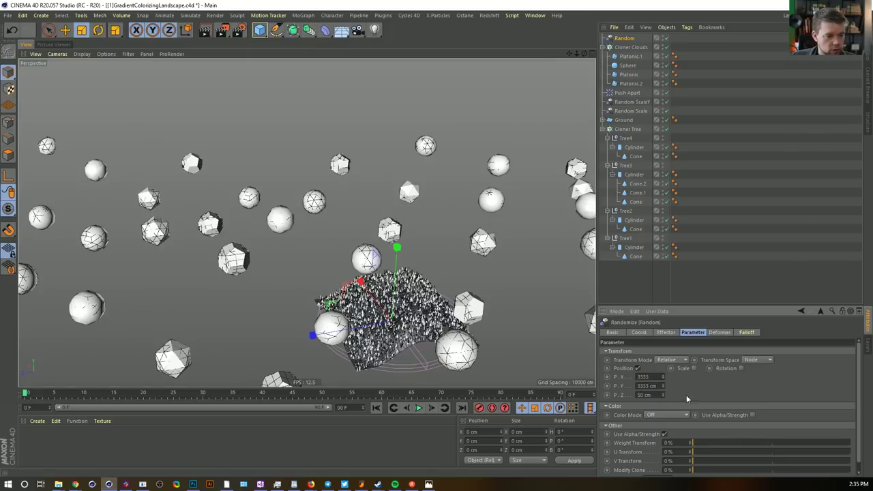
key(Return)
drag(659, 377, 568, 364)
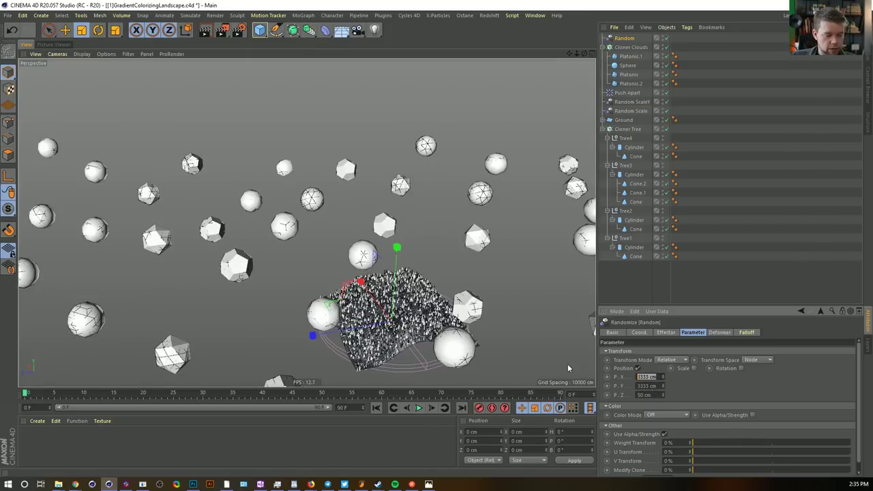
text(555)
key(Tab)
key(Tab)
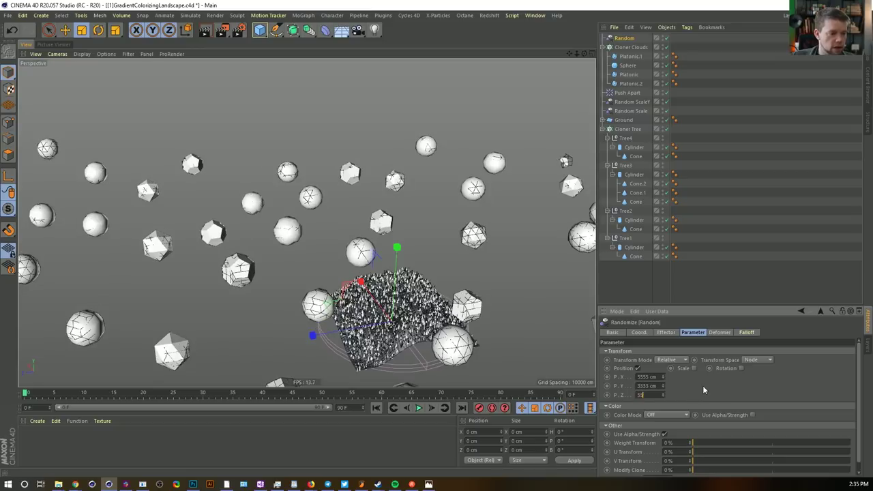
key(Return)
Raise Cloner Clouds above the forest to a height of about 13287 cm in Y
alt+drag(306, 236, 438, 300)
key(e)
drag(383, 288, 382, 259)
click(396, 273)
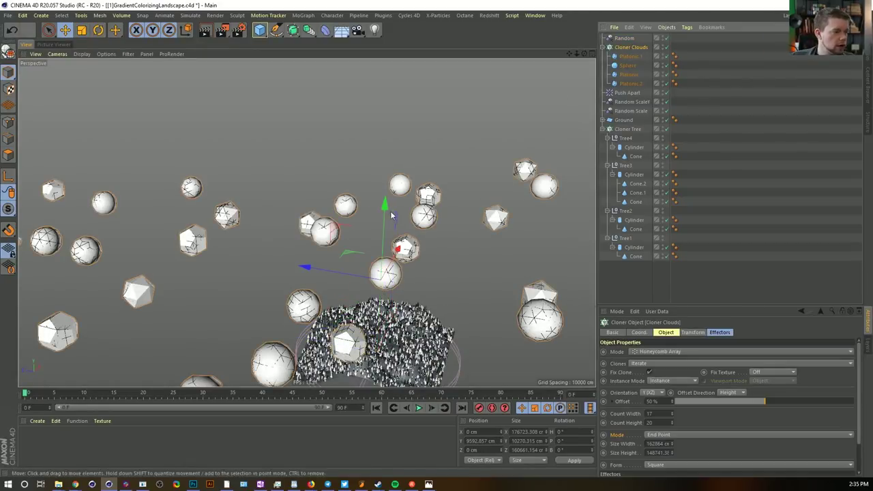
drag(388, 197, 389, 172)
Enable uniform scale variation on the cloud cloner's Random effector with a value of 0.33
click(620, 38)
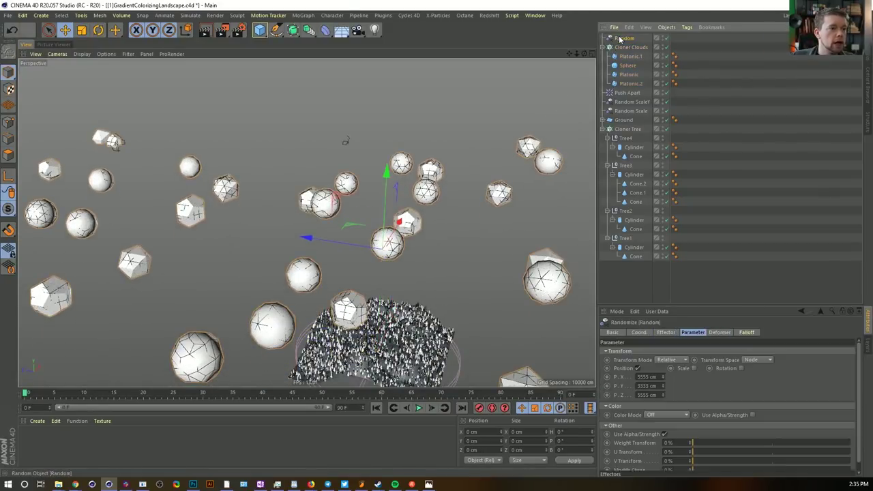
alt+drag(385, 244, 383, 249)
click(624, 39)
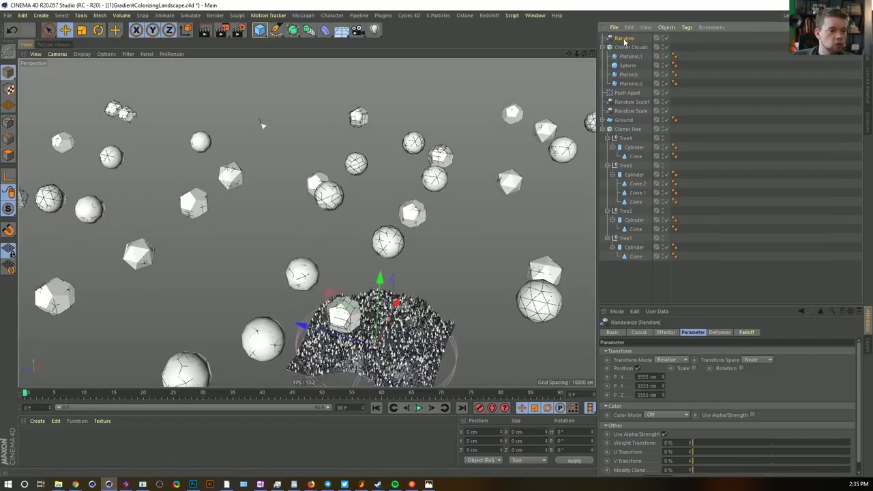
click(694, 369)
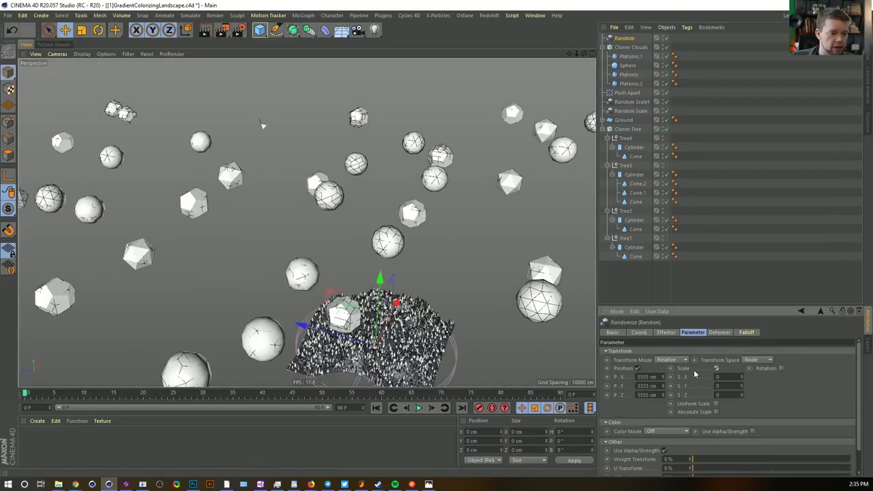
click(716, 404)
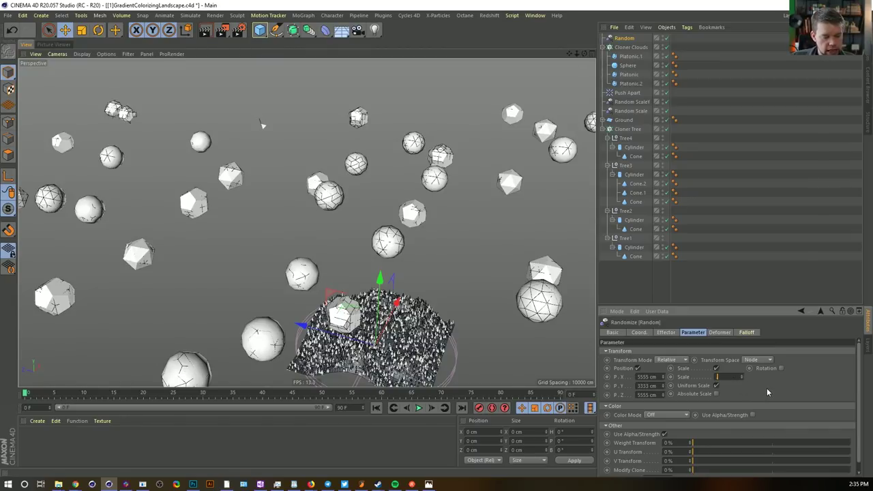
text(0.33)
key(Return)
alt+drag(385, 214, 399, 232)
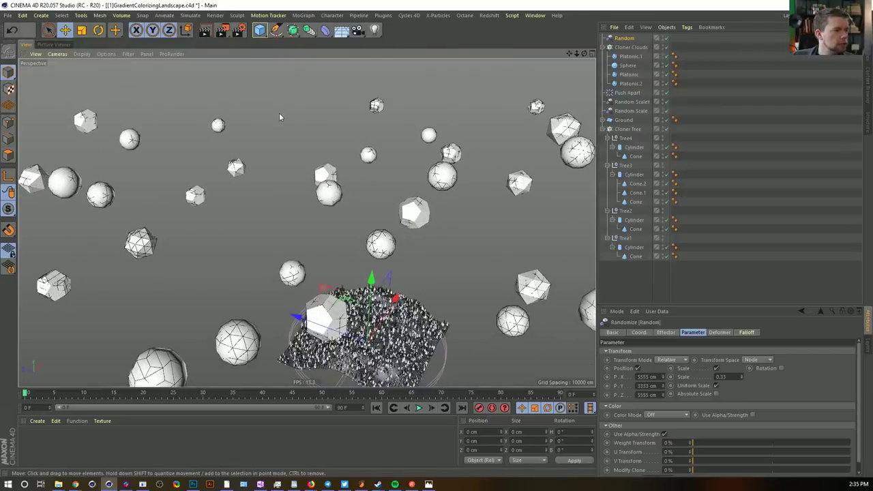
mouse_move(313, 174)
alt+mouse_down()
mouse_move(321, 188)
mouse_move(314, 171)
mouse_move(316, 178)
alt+mouse_up()
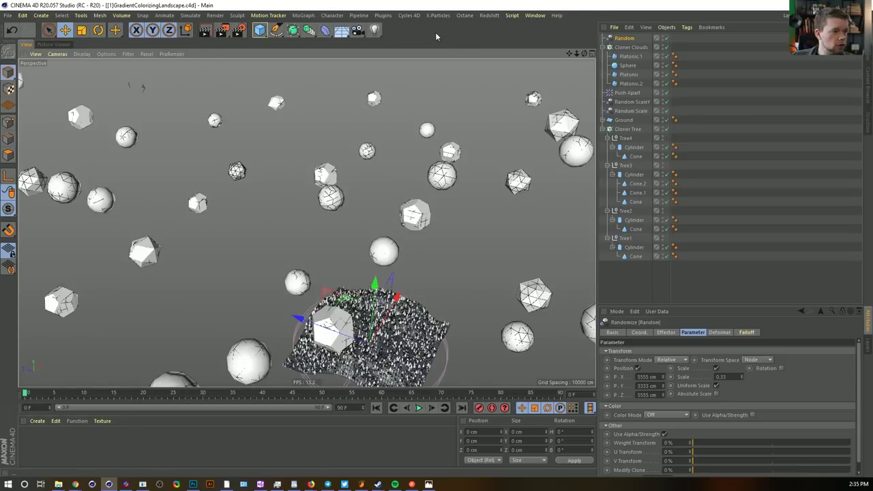
Look through the perspective viewport's setting categories for the view clipping option
key(shift+v)
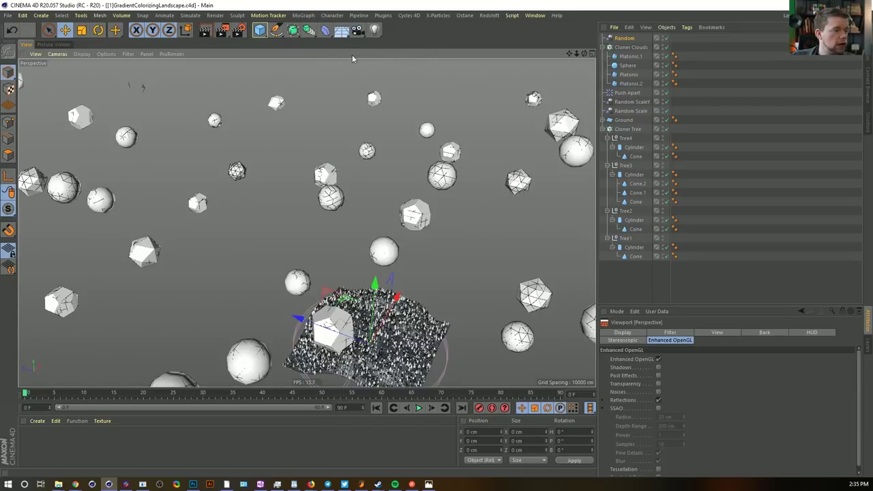
click(622, 332)
drag(672, 305, 672, 145)
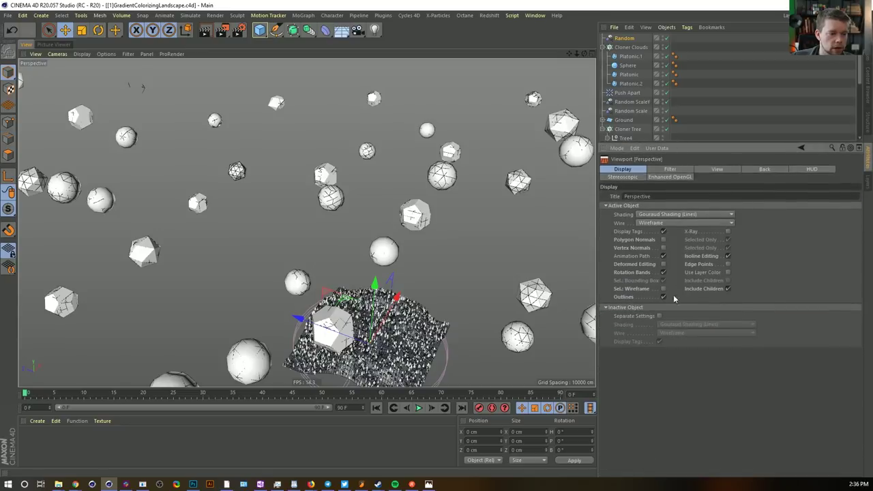
click(702, 170)
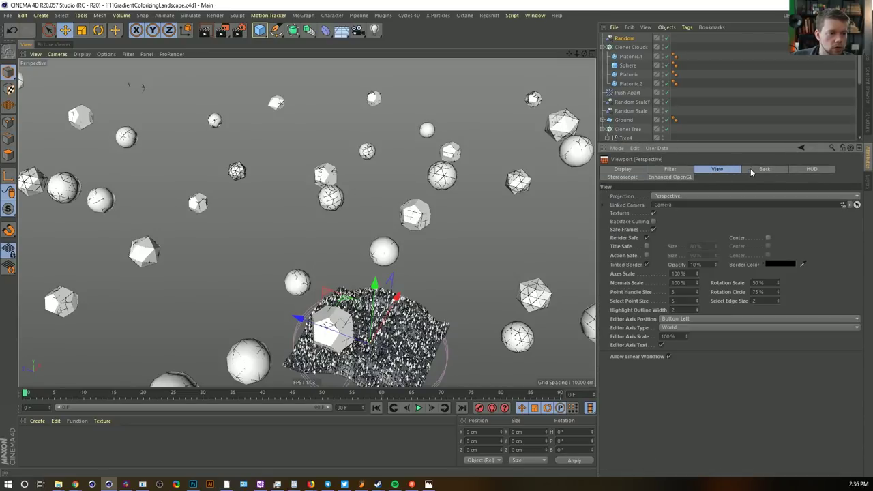
click(753, 169)
click(810, 169)
click(622, 176)
click(662, 178)
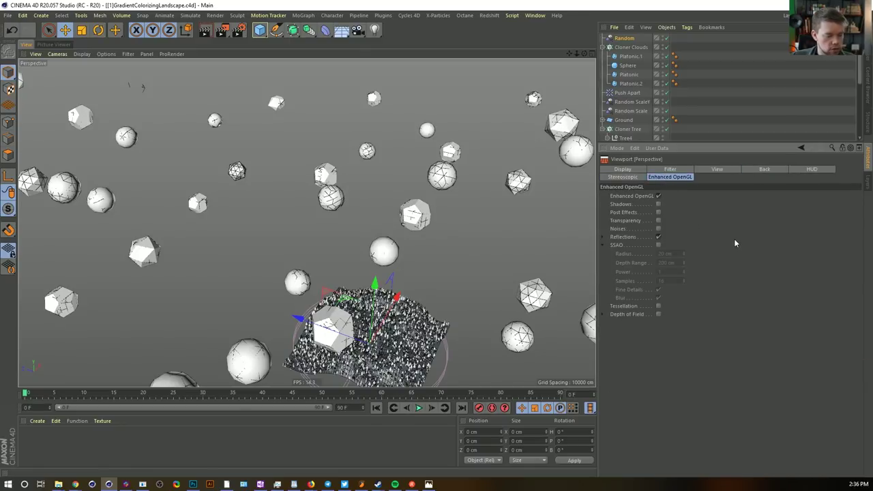
Examine the sections of the project's attributes in search of the view clipping option
key(ctrl+d)
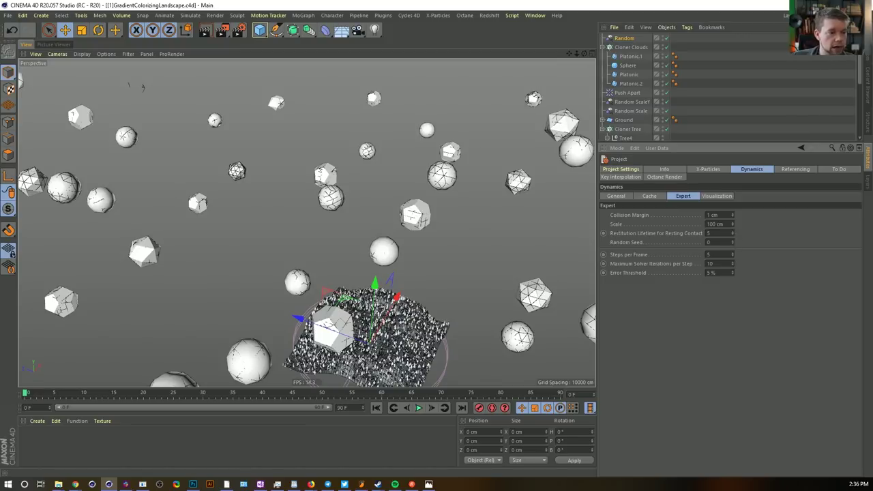
click(622, 169)
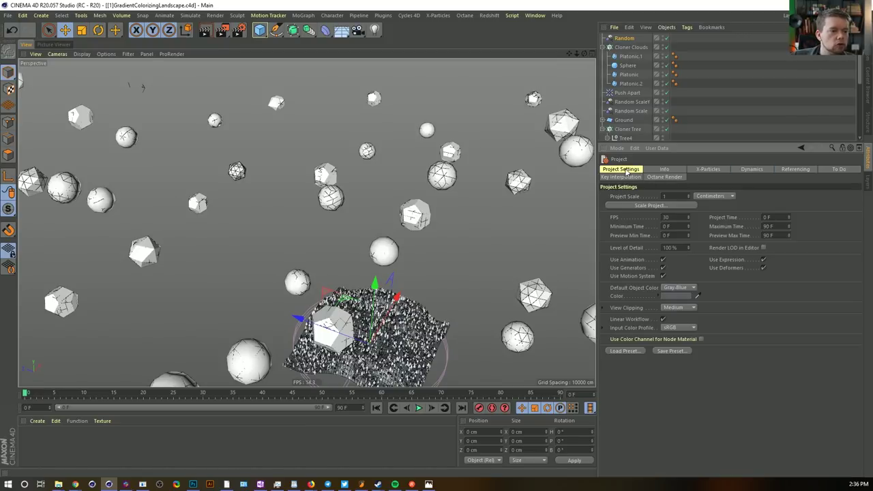
click(673, 170)
click(706, 170)
click(750, 171)
click(792, 170)
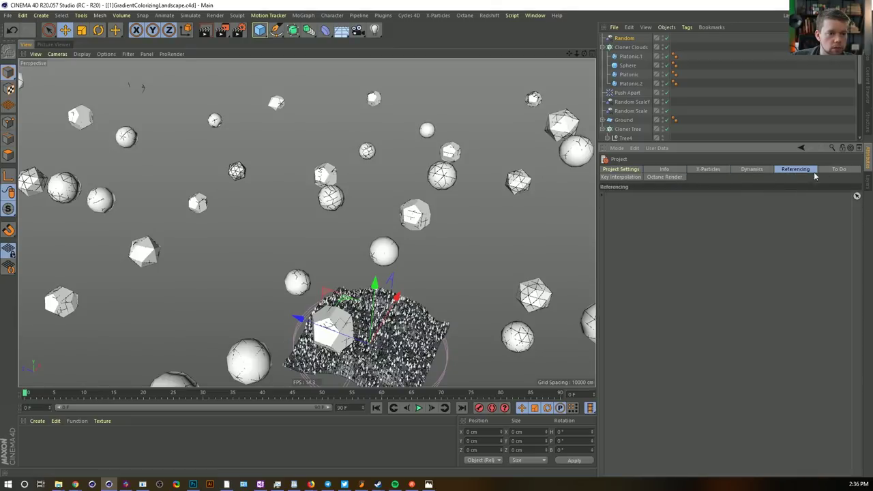
click(834, 169)
click(622, 177)
click(666, 179)
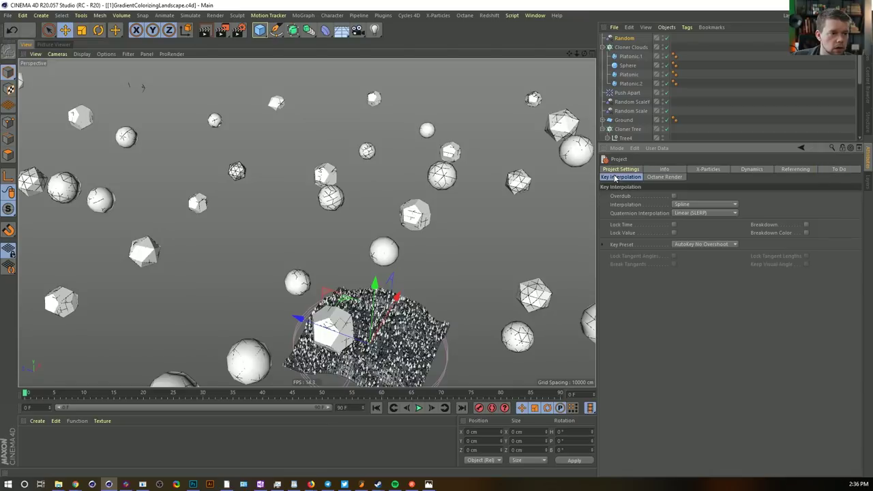
click(660, 170)
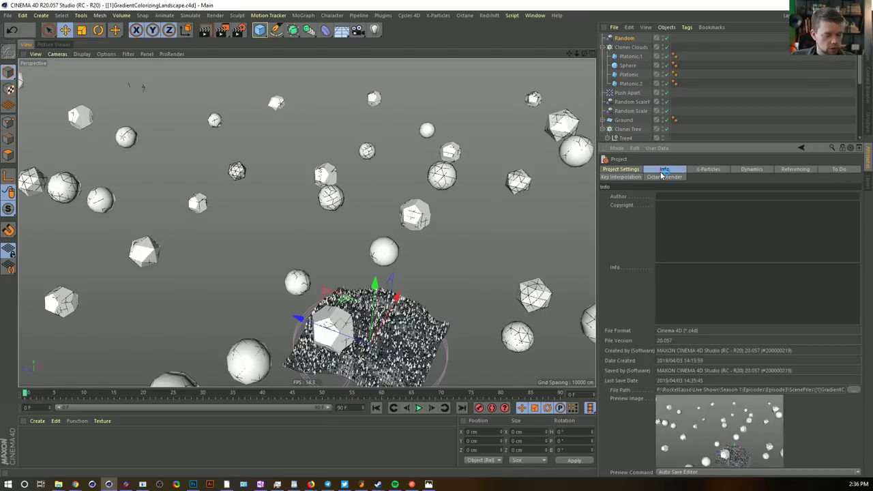
click(617, 148)
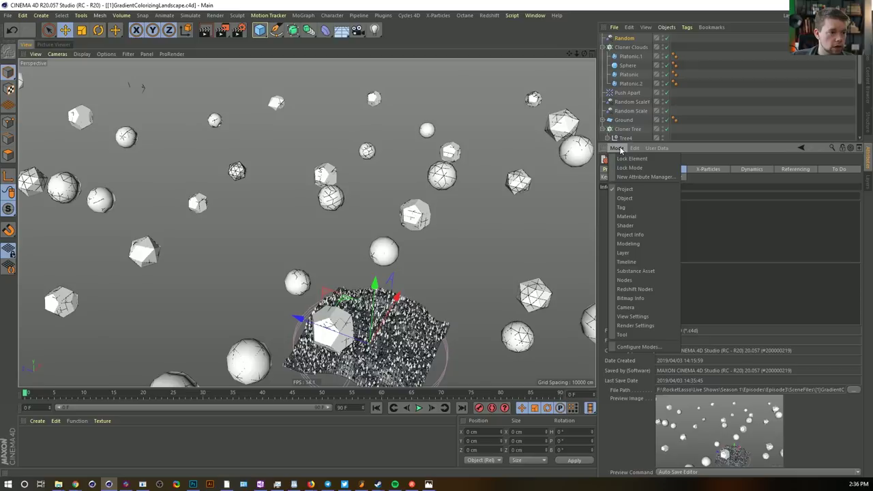
click(733, 157)
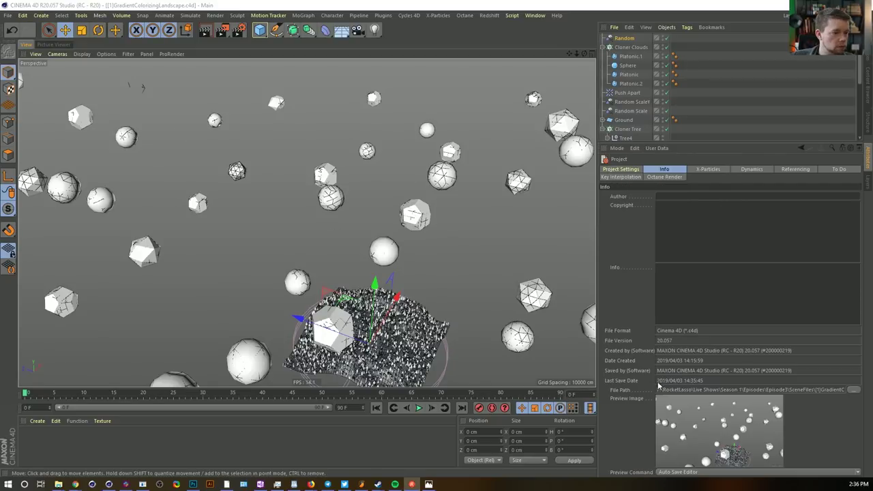
Expand View Clipping in the project settings and set its Far distance to 1000000 cm
click(621, 169)
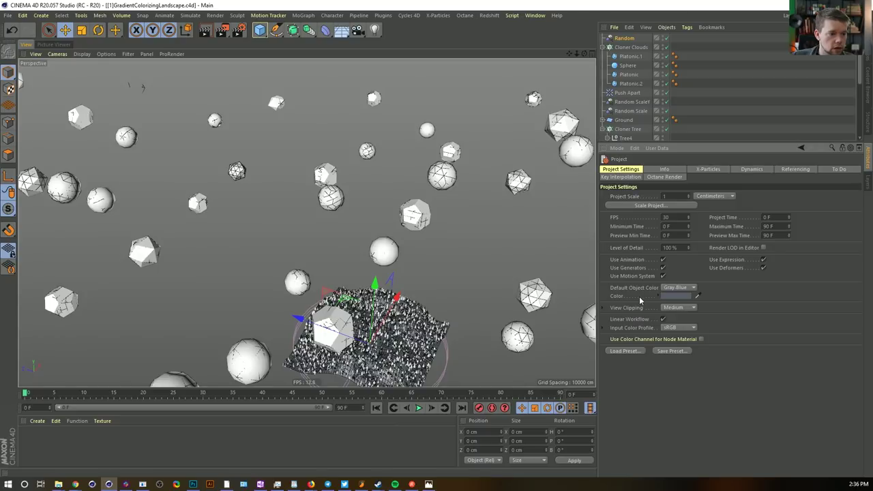
click(603, 308)
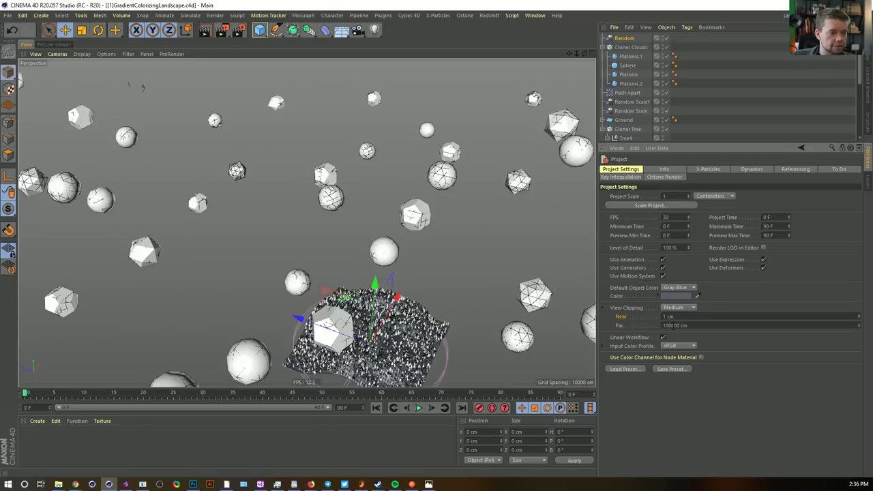
key(Return)
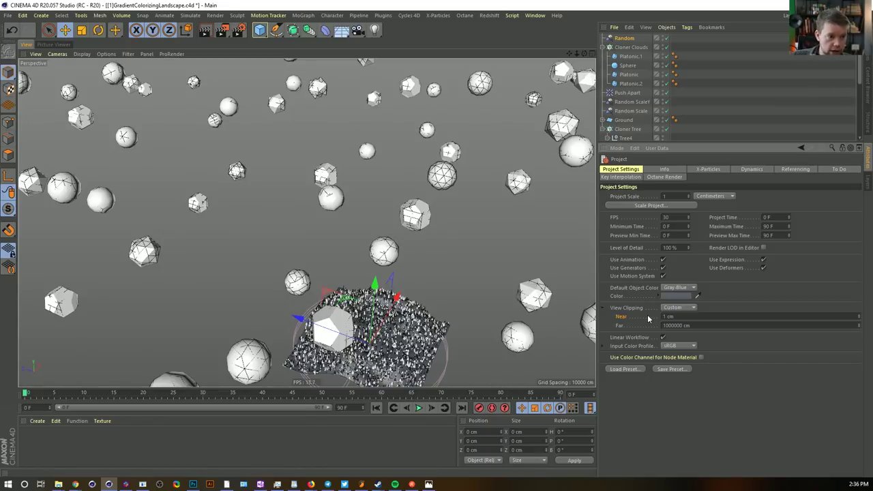
drag(688, 319, 643, 319)
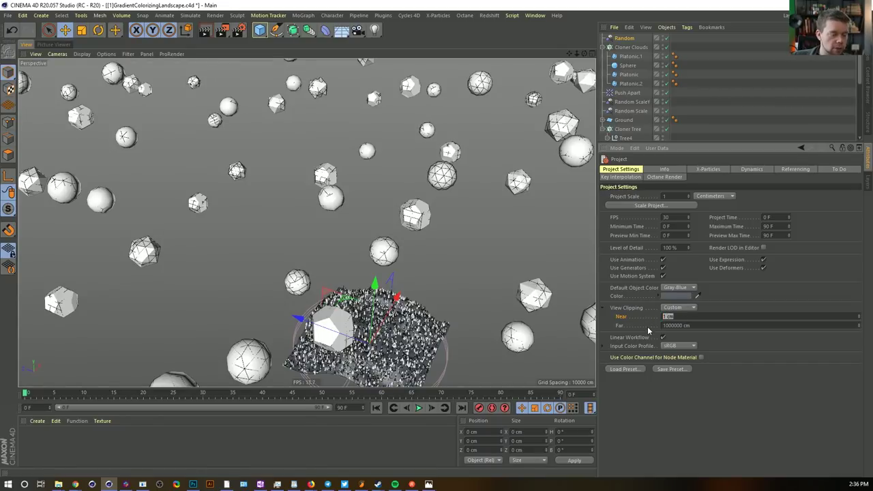
click(707, 352)
alt+drag(395, 323, 352, 321)
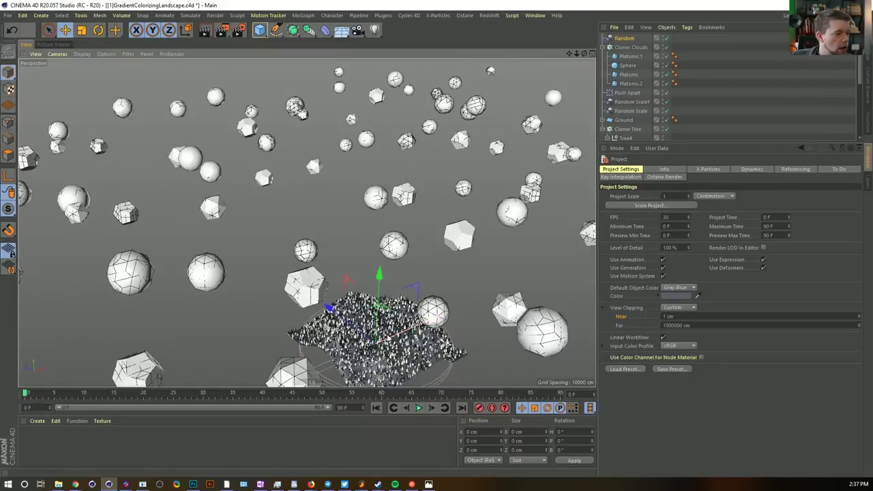
alt+drag(354, 321, 444, 276)
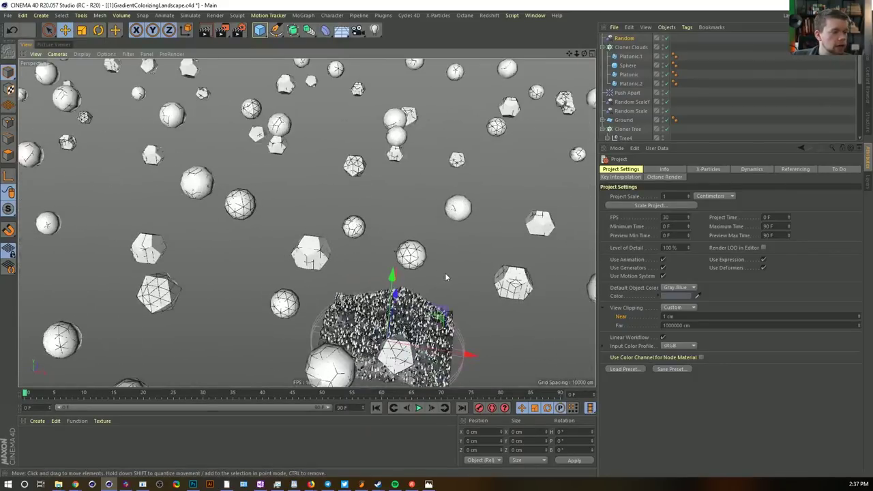
Rename the cloud cloner's Random effector as Random Rot Scale
click(625, 38)
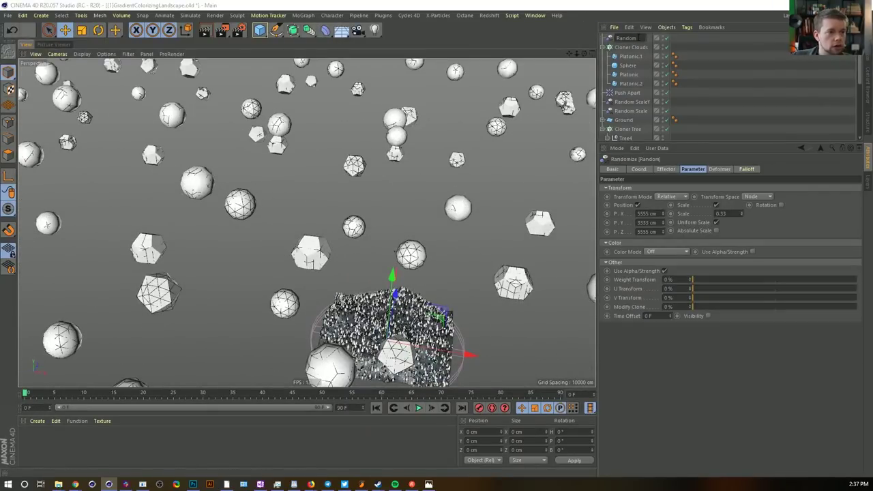
text(t)
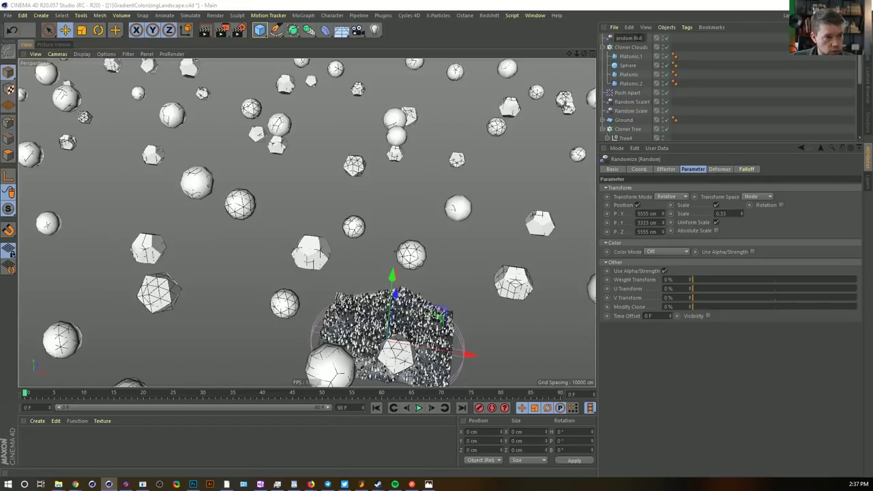
text( Scale)
key(Return)
Stretch the clones of the cloud cloner along X by raising its transform scale S.X to 3.67
click(632, 47)
click(692, 169)
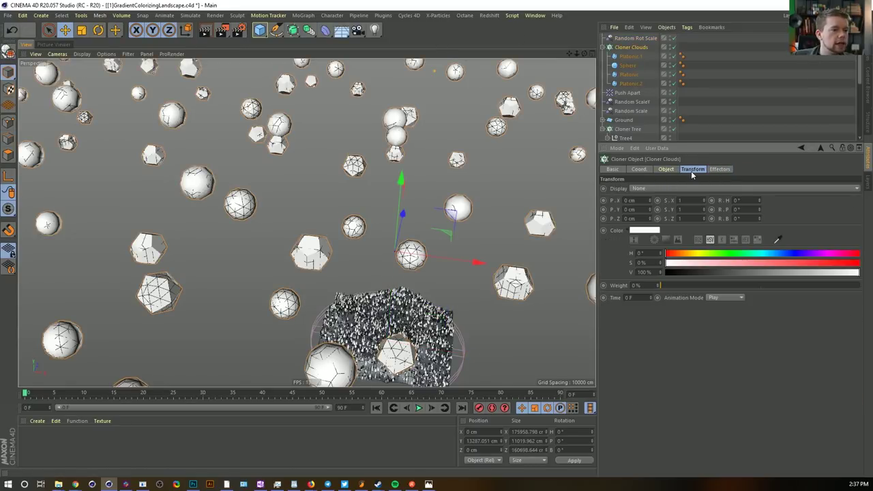
click(664, 169)
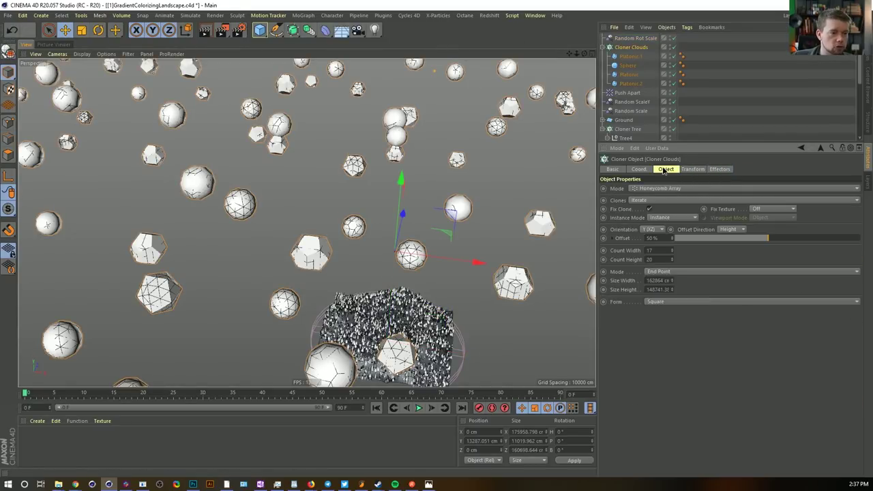
click(693, 169)
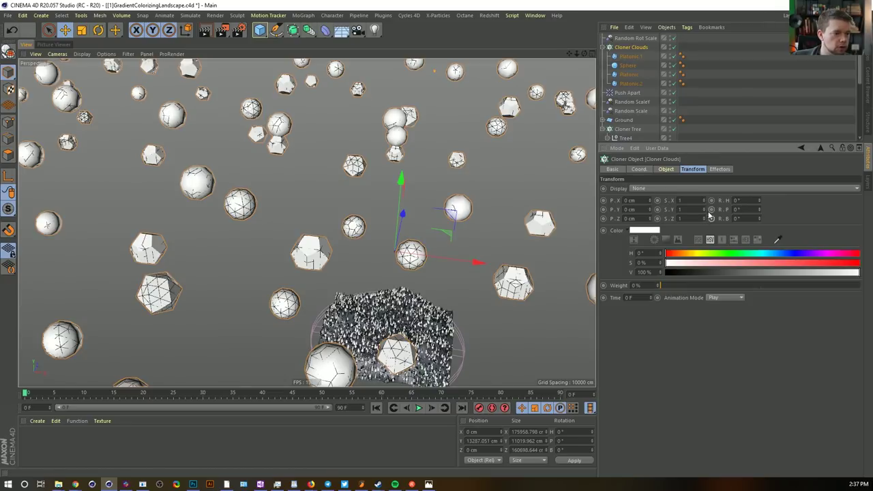
drag(703, 201, 773, 186)
alt+drag(409, 259, 492, 109)
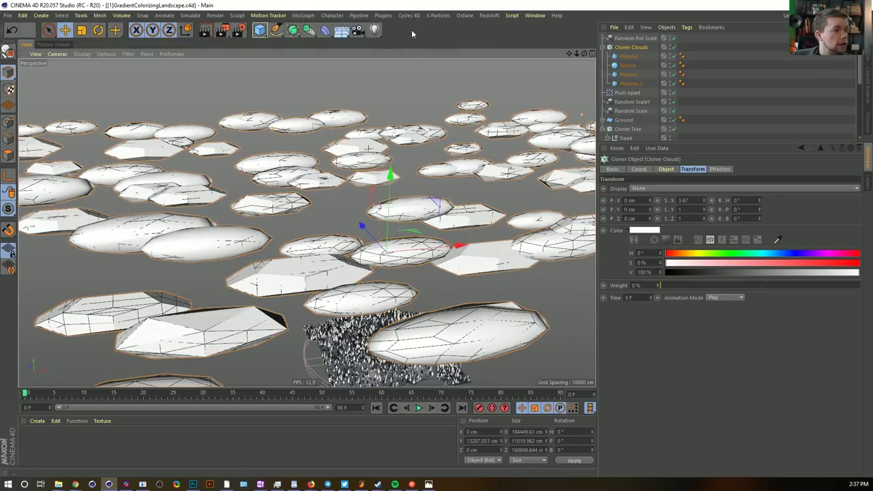
Group the cloud cloner under a null, name the null Clouds and expand its hierarchy
click(325, 30)
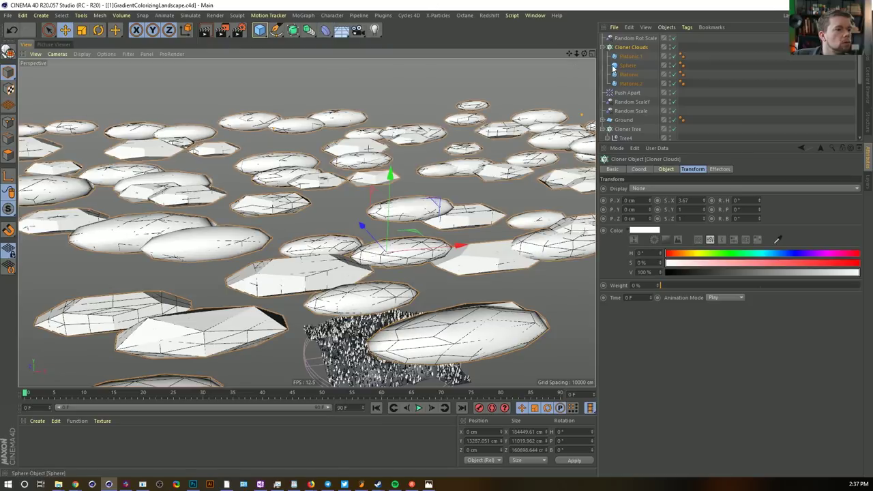
click(632, 48)
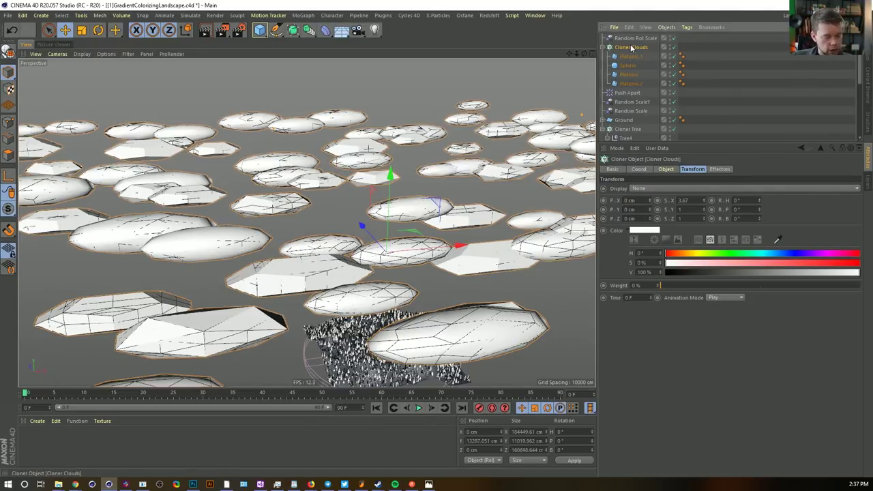
key(alt+g)
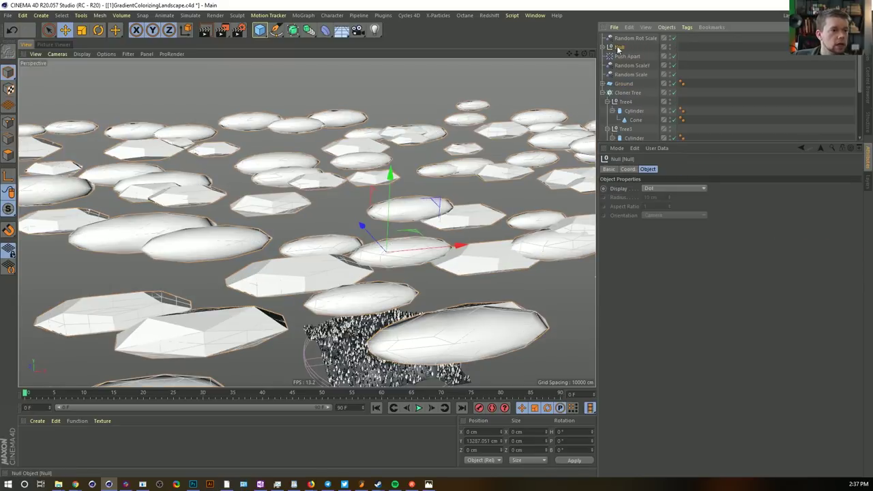
double_click(618, 47)
text(Clouds)
key(Return)
click(602, 47)
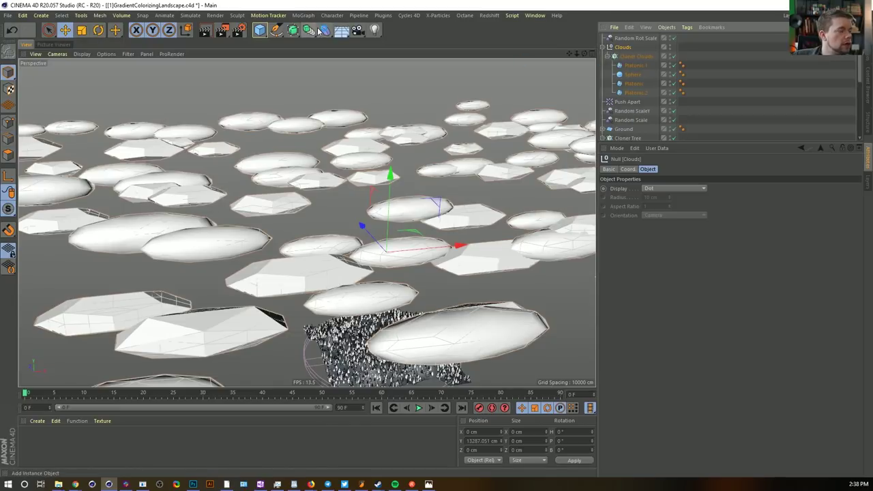
Add a Plain effector and place it inside the Clouds null above the cloud cloner
click(318, 30)
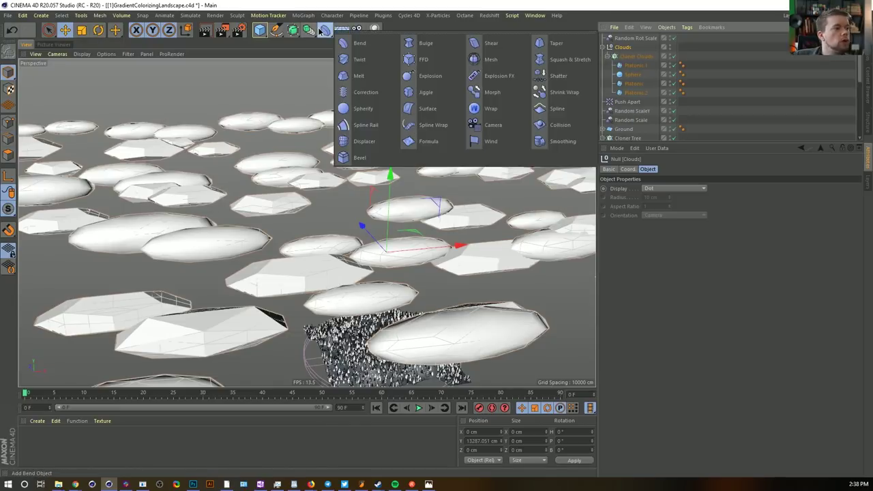
click(382, 15)
click(383, 15)
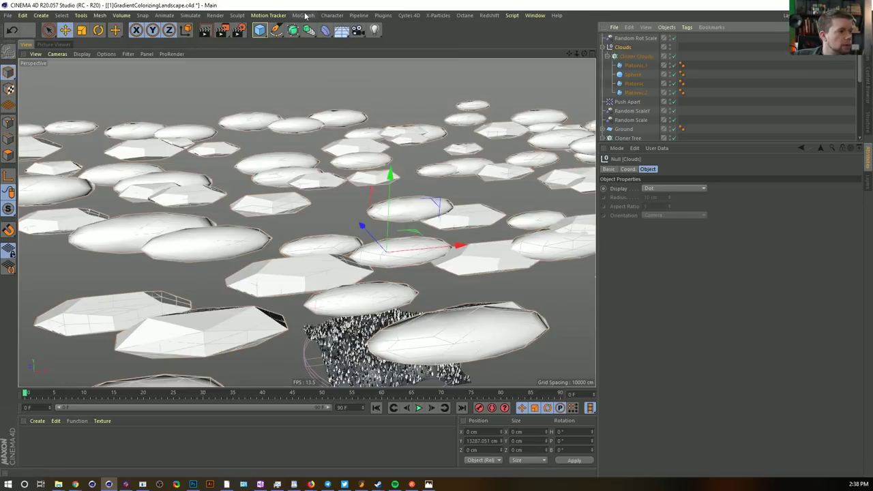
click(305, 15)
mouse_move(341, 28)
click(396, 49)
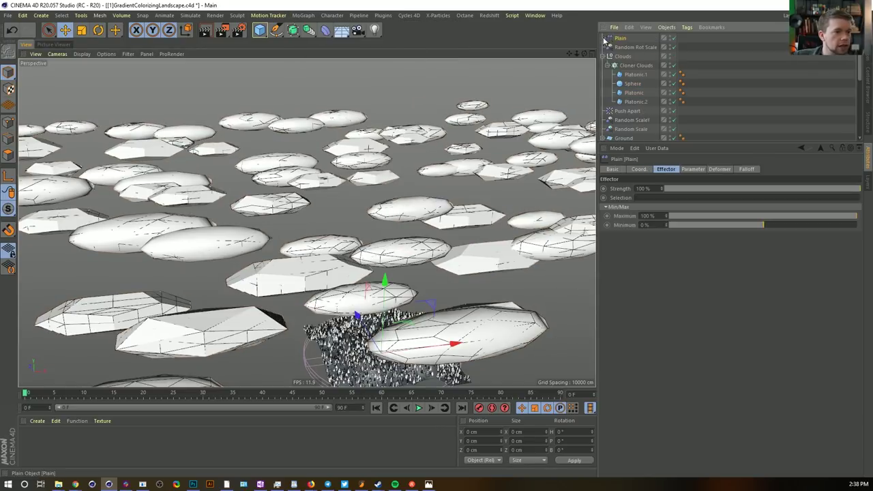
drag(618, 39, 630, 63)
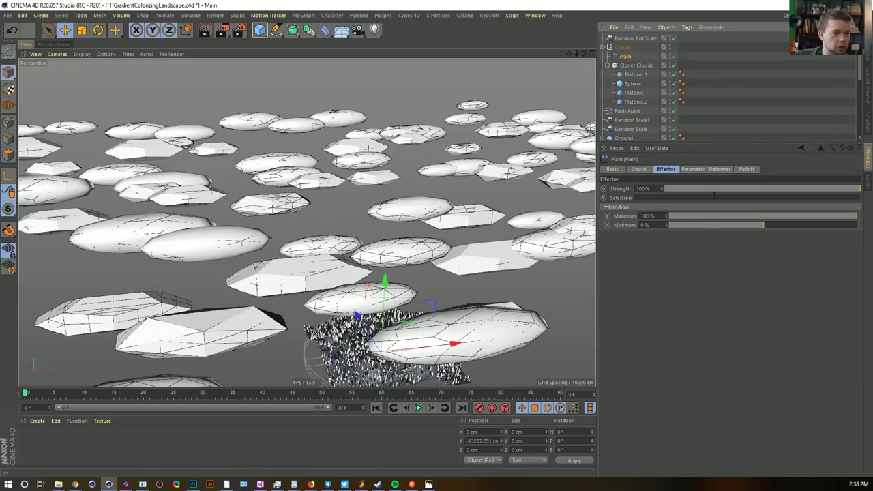
Set the Plain effector's deformation to Point and add a Random Field to its falloff
click(717, 170)
click(661, 189)
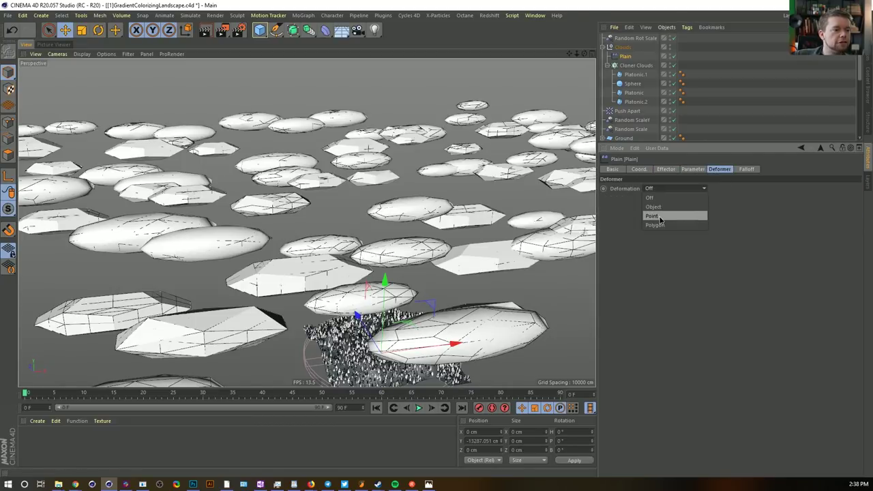
click(659, 217)
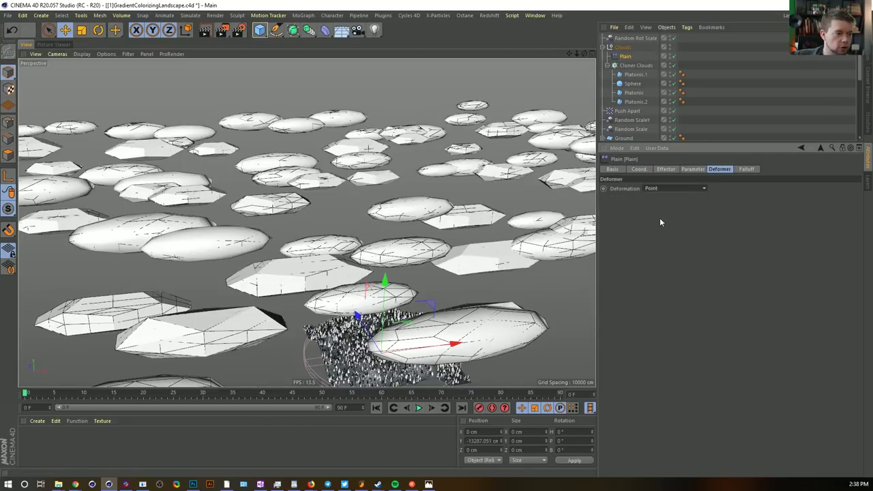
click(672, 170)
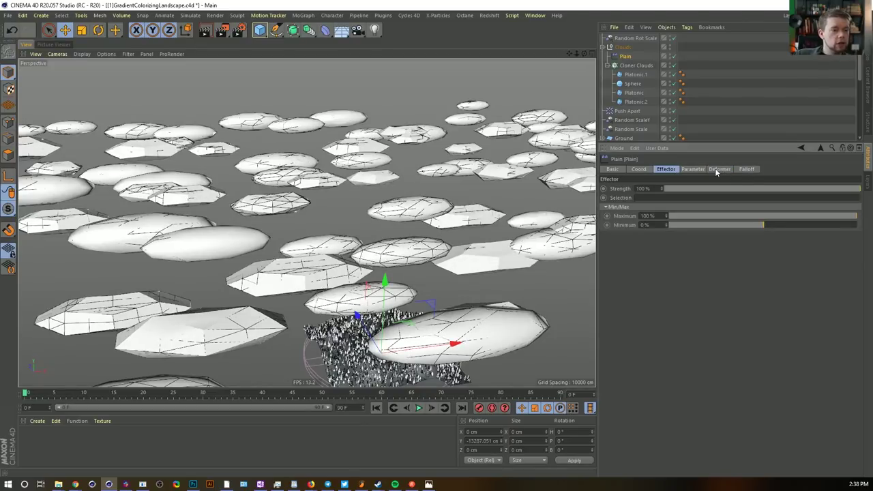
click(747, 169)
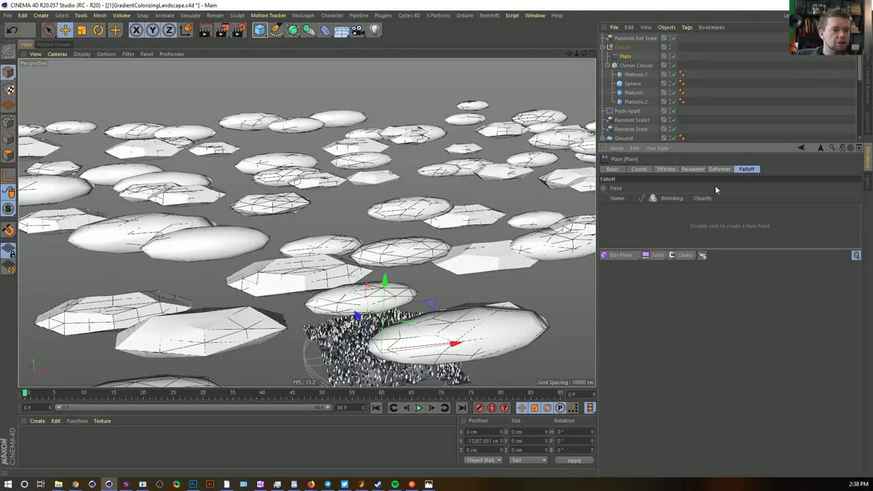
click(618, 255)
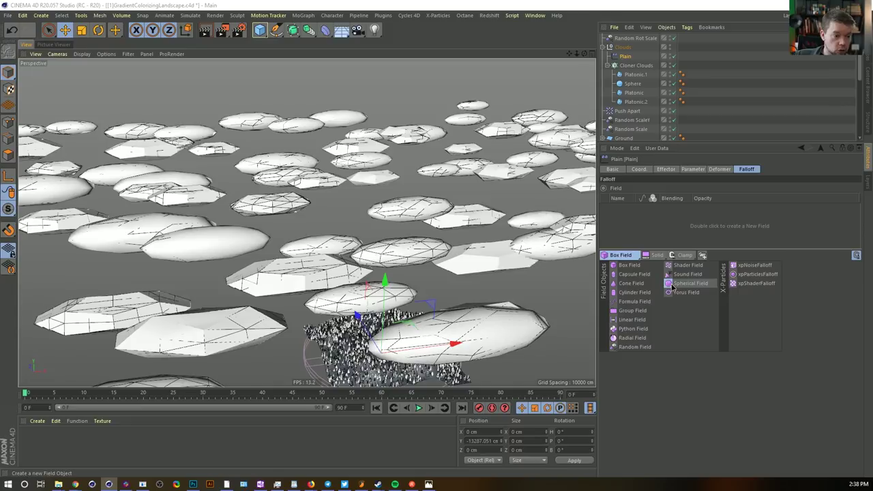
click(645, 346)
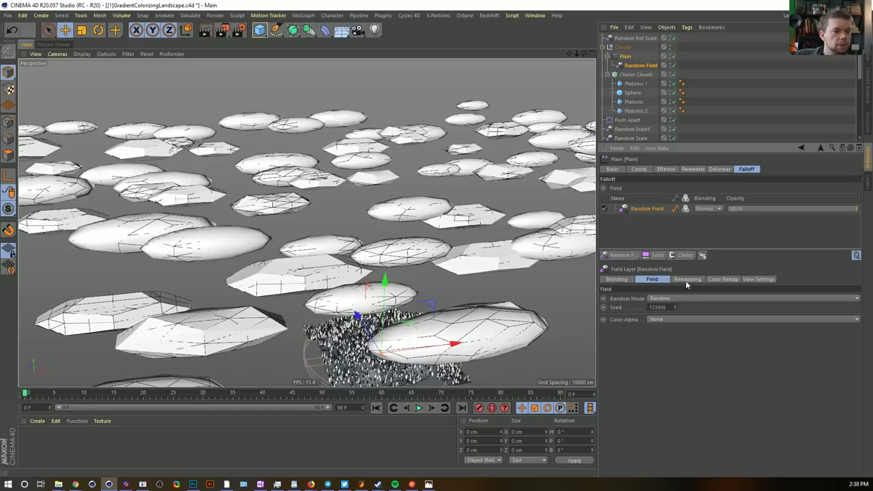
Try Y position offsets of 1000, 10000, 2000 and 3000 cm on the Plain effector
click(666, 169)
click(685, 169)
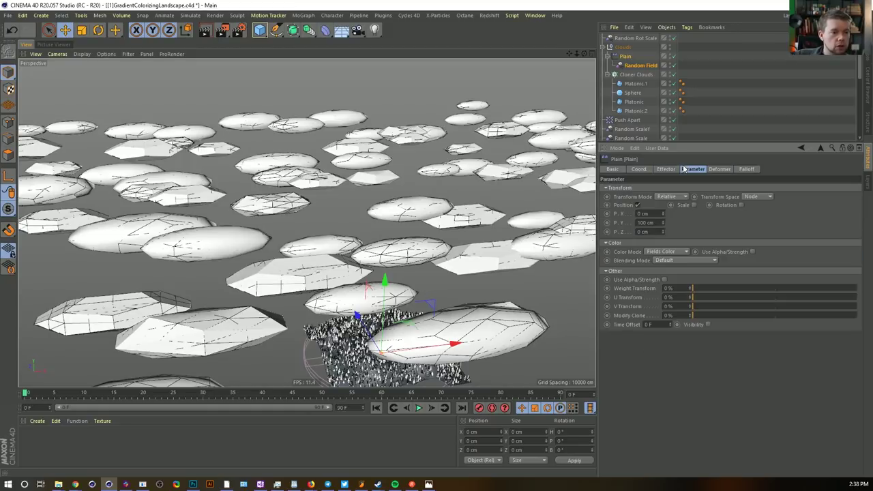
text(0)
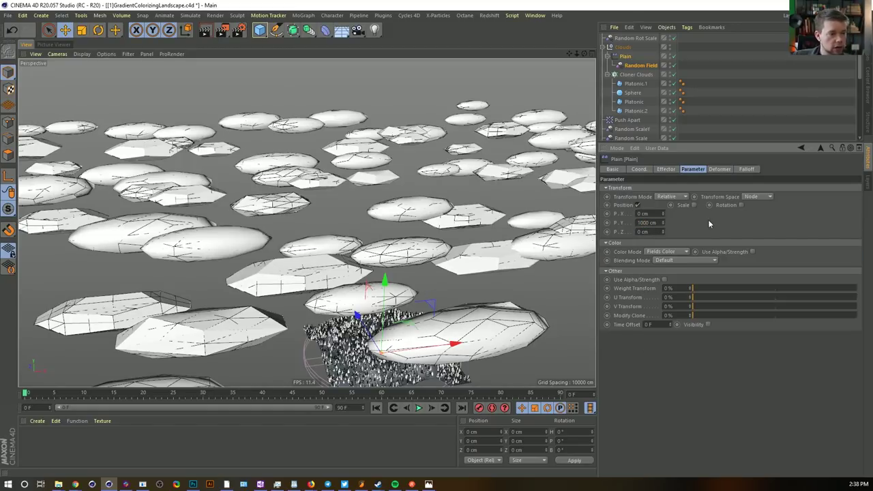
key(Return)
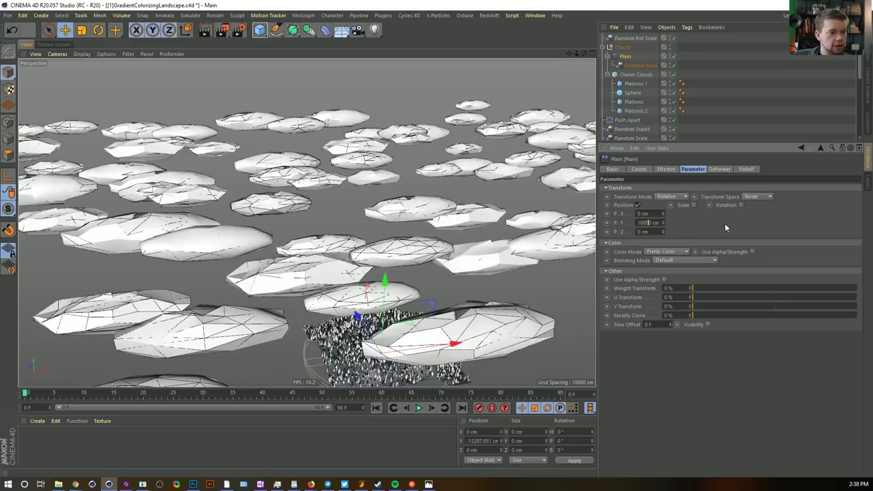
text(0)
key(Return)
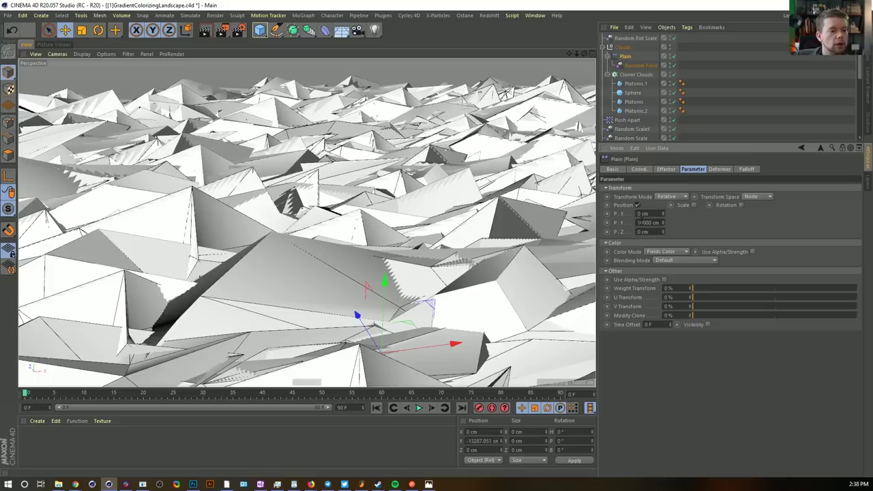
text(2000)
key(Return)
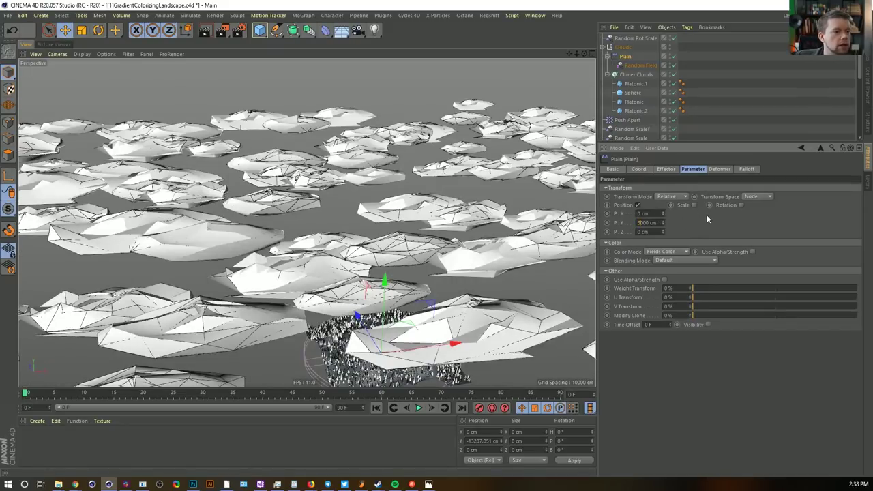
key(Return)
alt+drag(393, 246, 392, 266)
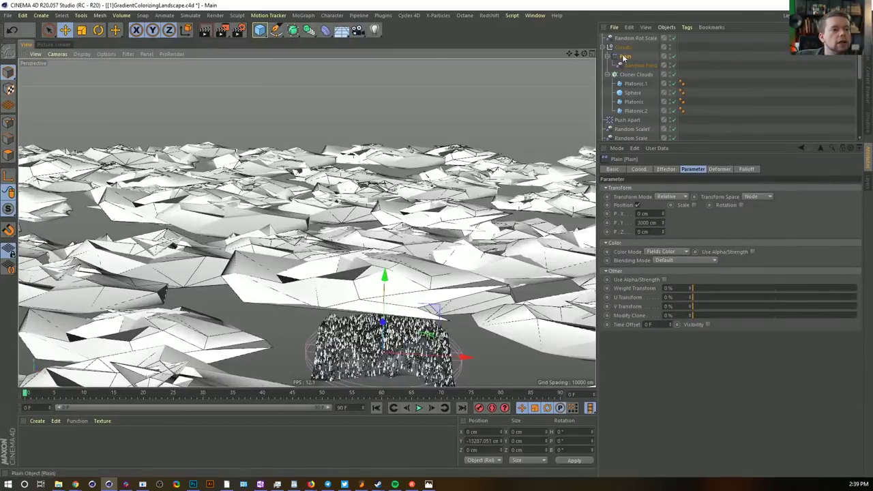
Switch the Random Field's random mode to Noise and set its noise scale to 100000 %
click(640, 65)
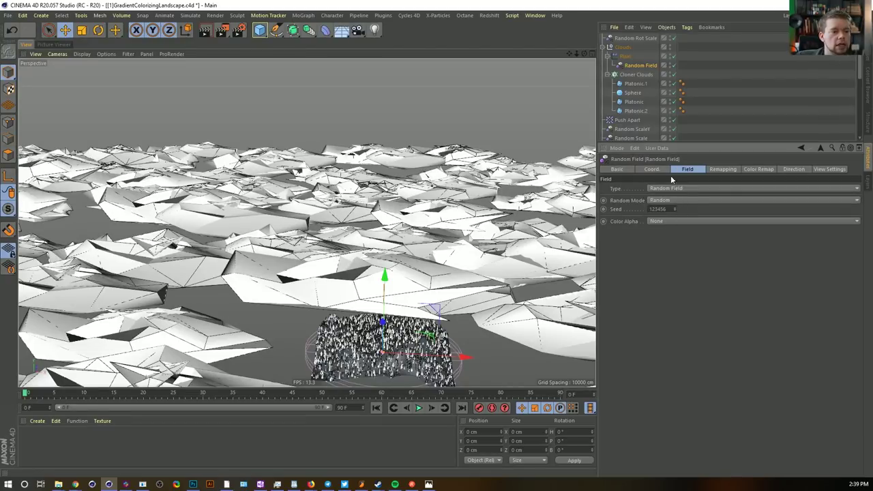
click(660, 199)
click(671, 228)
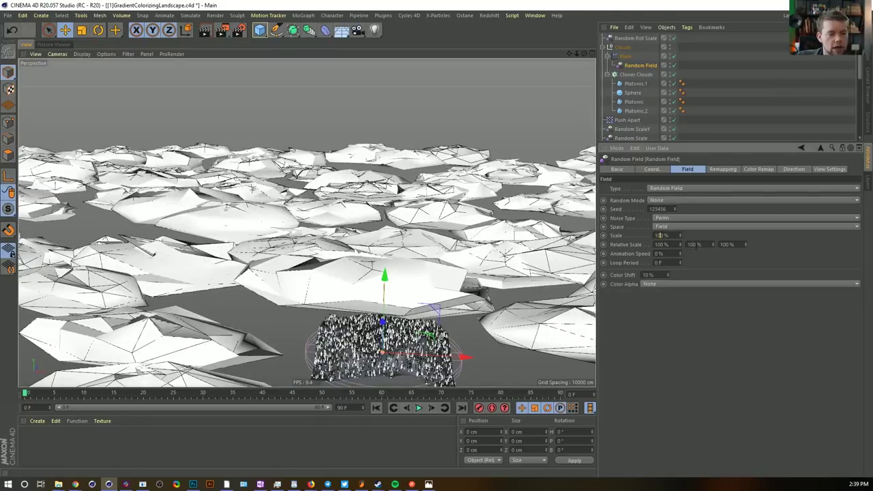
key(Return)
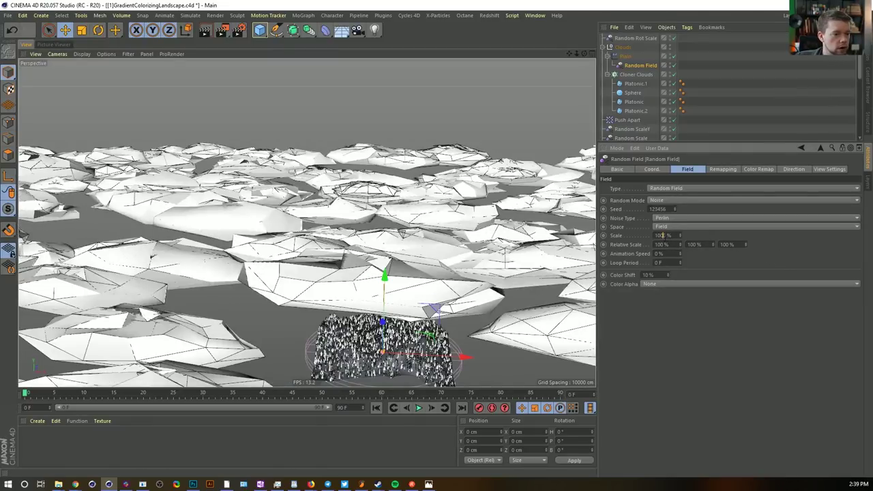
click(663, 235)
text(0)
key(Return)
text(0)
key(Return)
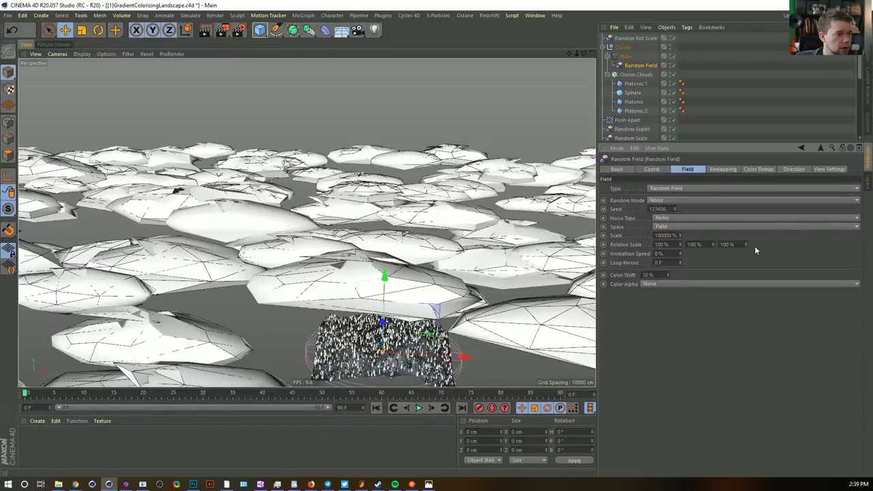
Lower the Plain effector's Y position offset to 2000 cm and fine-tune it to 1513 cm
mouse_move(344, 265)
alt+mouse_down()
mouse_move(302, 221)
mouse_move(365, 284)
mouse_move(344, 274)
alt+mouse_up()
mouse_move(216, 223)
alt+mouse_down()
mouse_move(201, 211)
mouse_move(205, 219)
mouse_move(212, 205)
mouse_move(205, 222)
alt+mouse_up()
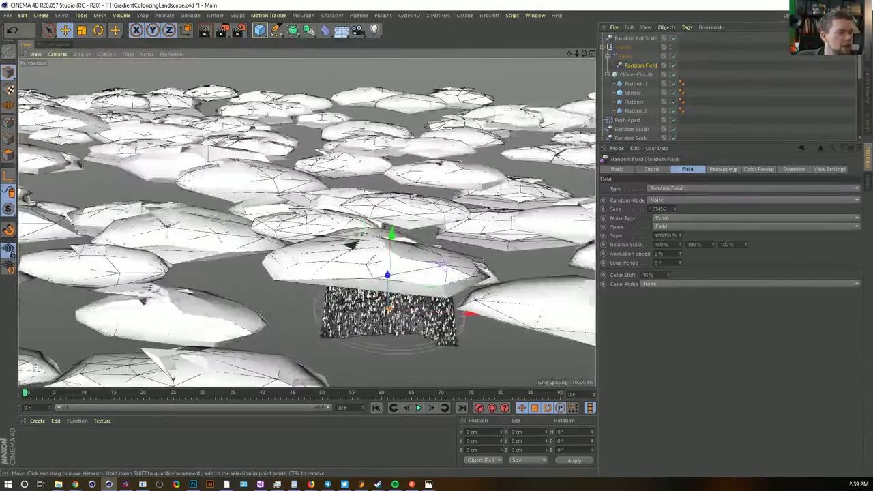
alt+right_drag(372, 231, 516, 222)
alt+drag(372, 231, 436, 259)
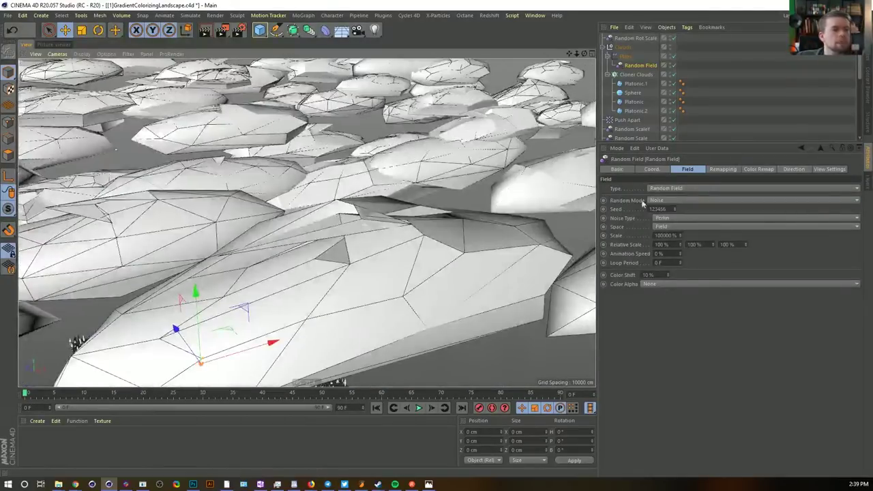
alt+drag(384, 220, 409, 225)
click(722, 169)
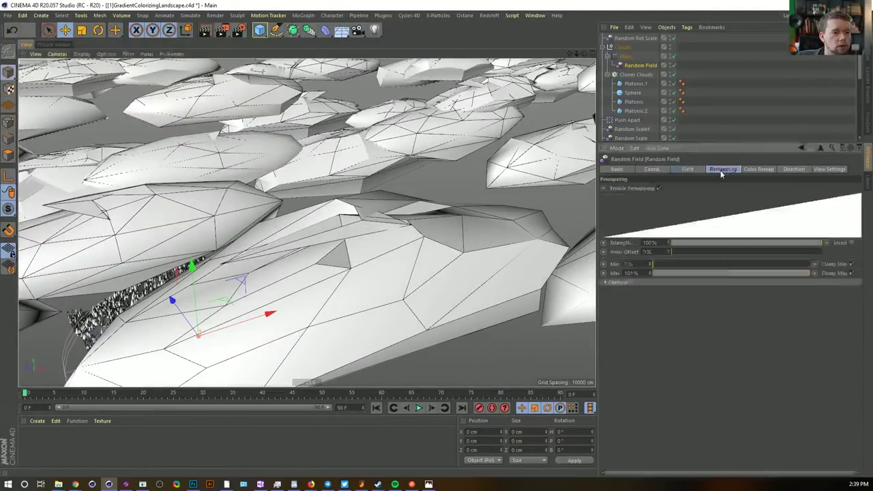
click(624, 56)
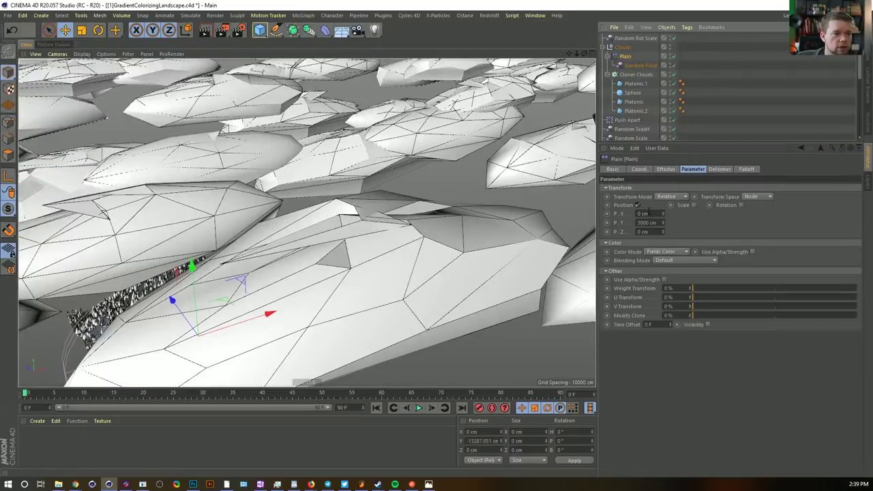
drag(641, 222, 630, 223)
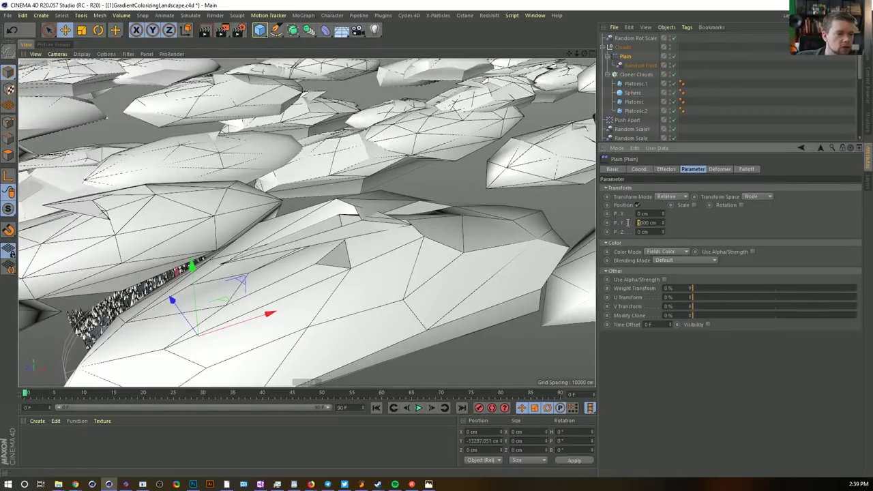
text(2)
key(Return)
drag(662, 223, 662, 256)
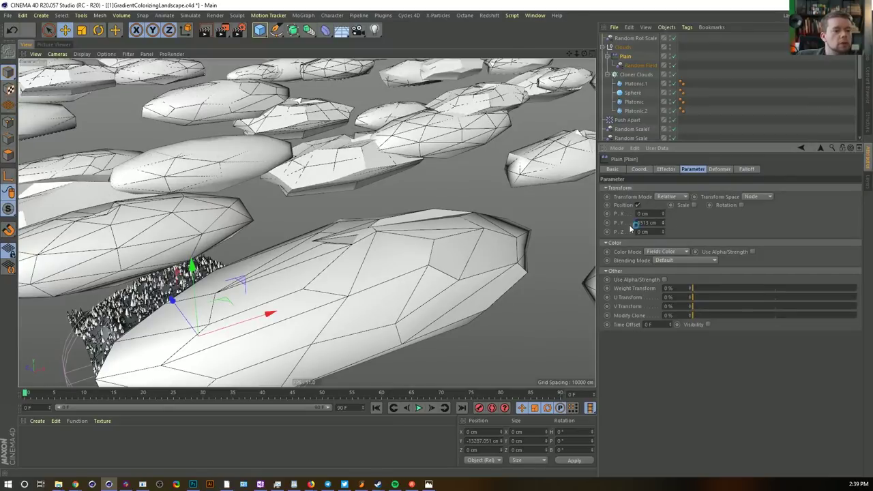
Transfer the Plain effector's 1513 cm offset from the Y position to the Z position, leaving Y at 0 cm
double_click(632, 222)
key(ctrl+x)
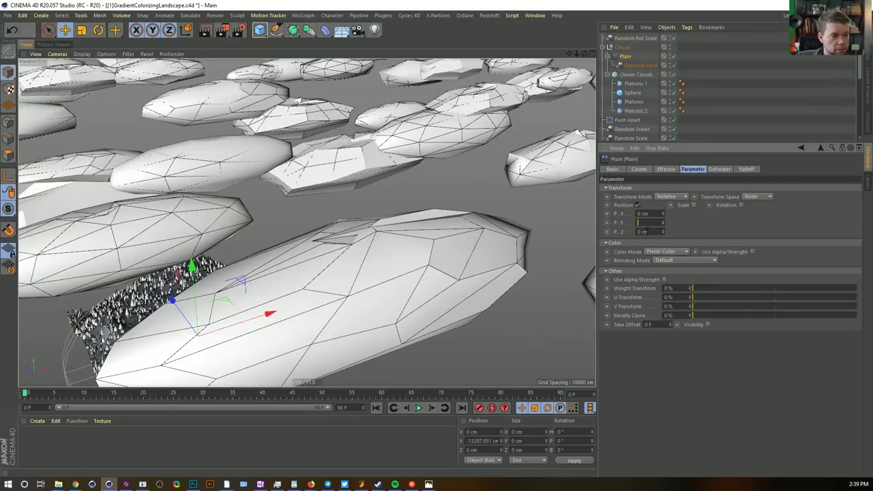
key(Tab)
key(ctrl+v)
key(Return)
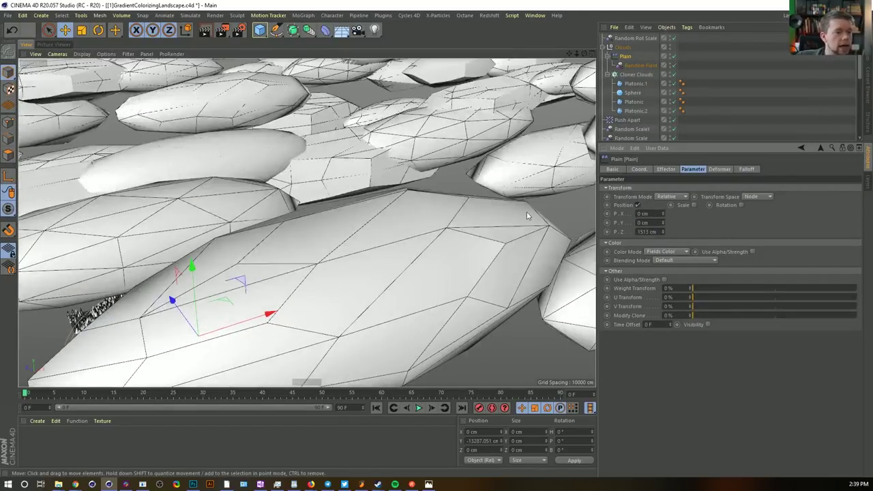
Set the Plain effector's Z position to 3333 cm to displace the clouds more strongly
alt+drag(431, 243, 399, 255)
alt+right_drag(399, 255, 371, 255)
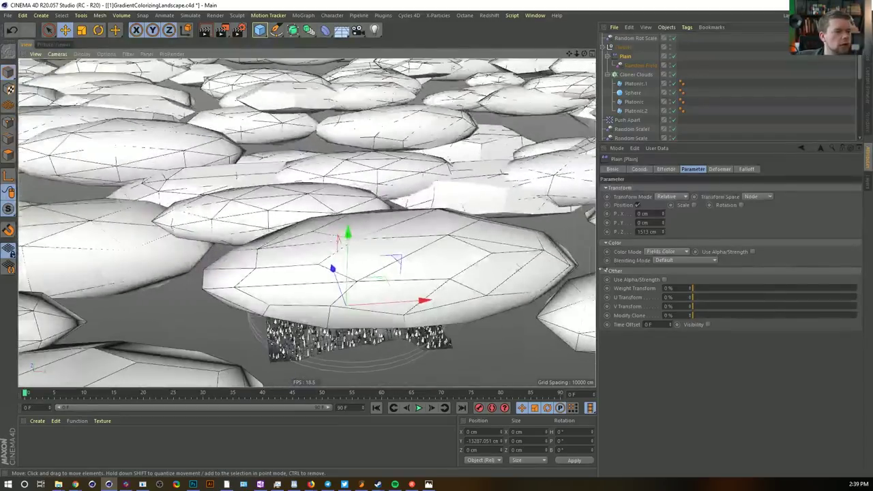
drag(657, 231, 639, 238)
text(333)
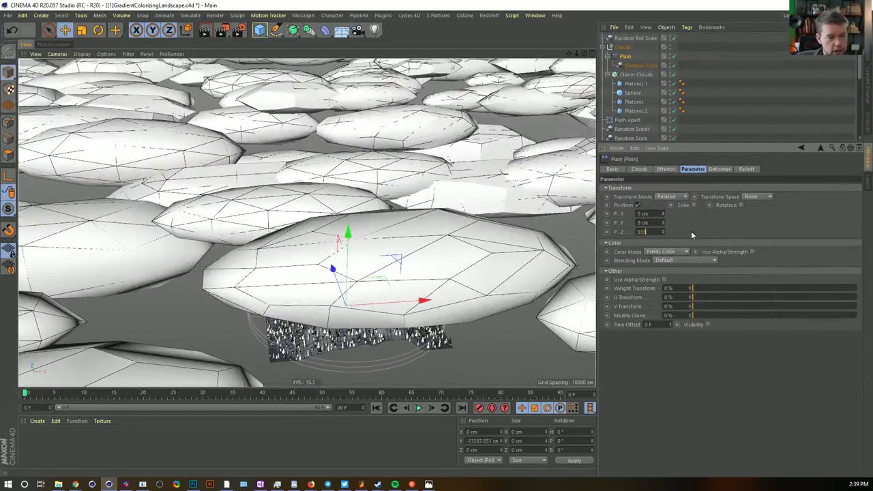
key(Return)
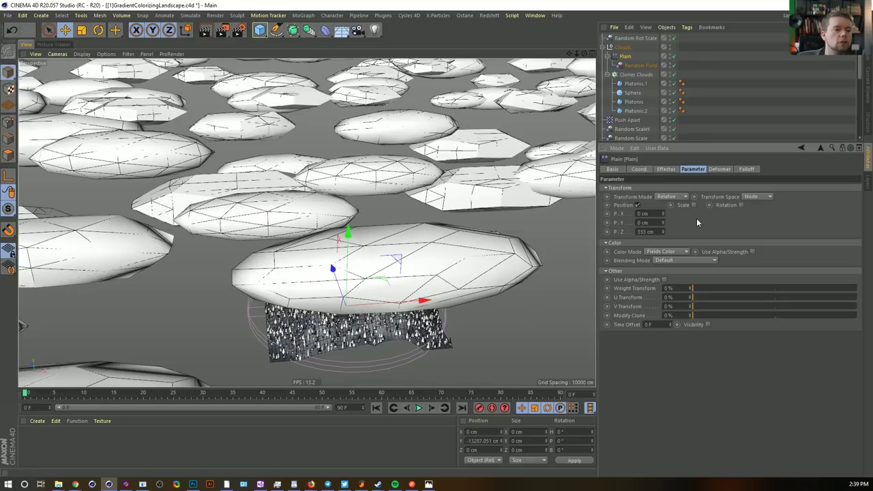
click(643, 232)
text(3)
key(Return)
alt+right_drag(455, 202, 416, 202)
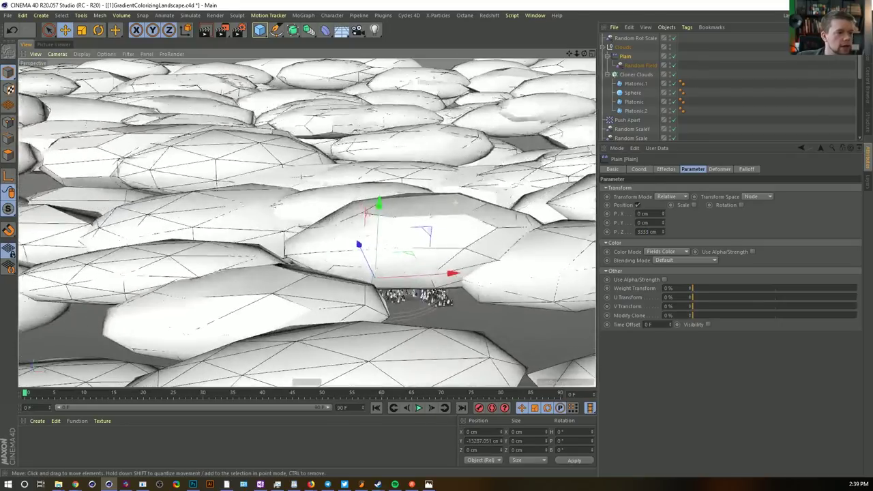
Set the noise scale of the Random Field under the Plain effector to 2000%
click(640, 65)
click(687, 169)
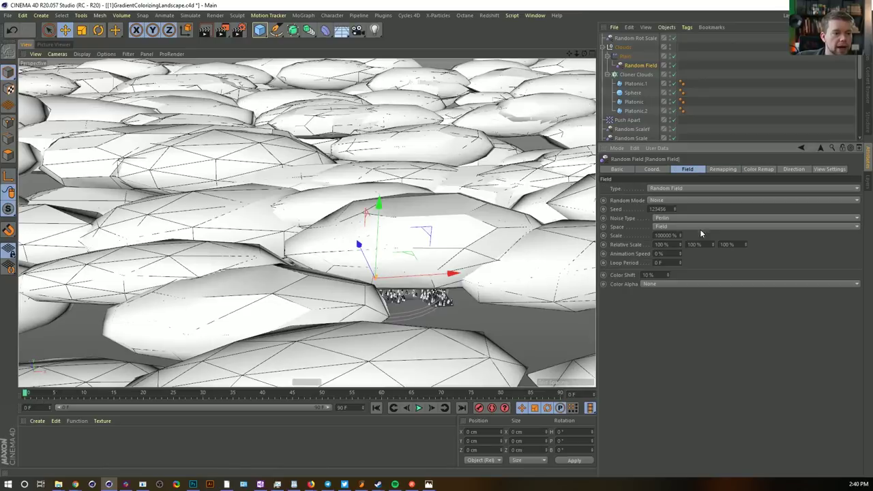
text(0)
key(Return)
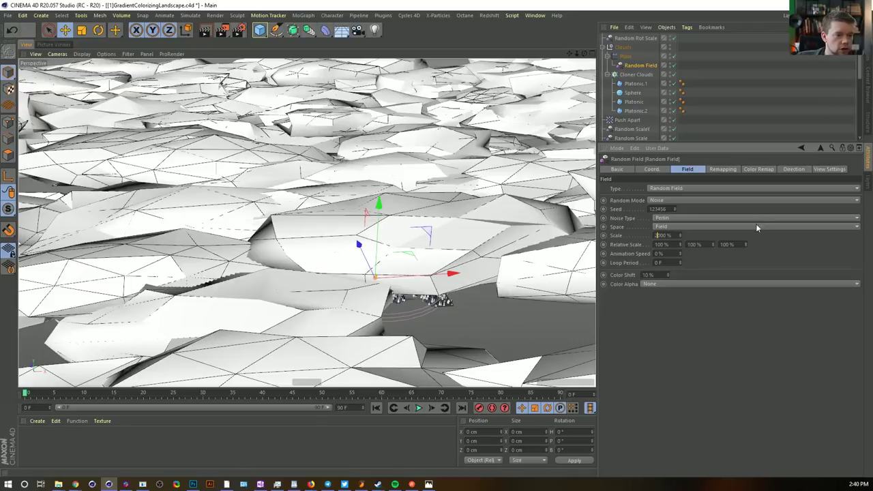
key(Return)
alt+drag(429, 197, 355, 203)
mouse_move(445, 200)
alt+mouse_down()
mouse_move(464, 247)
mouse_move(463, 219)
mouse_move(573, 217)
mouse_move(458, 203)
mouse_move(506, 220)
mouse_move(493, 214)
mouse_move(501, 228)
alt+mouse_up()
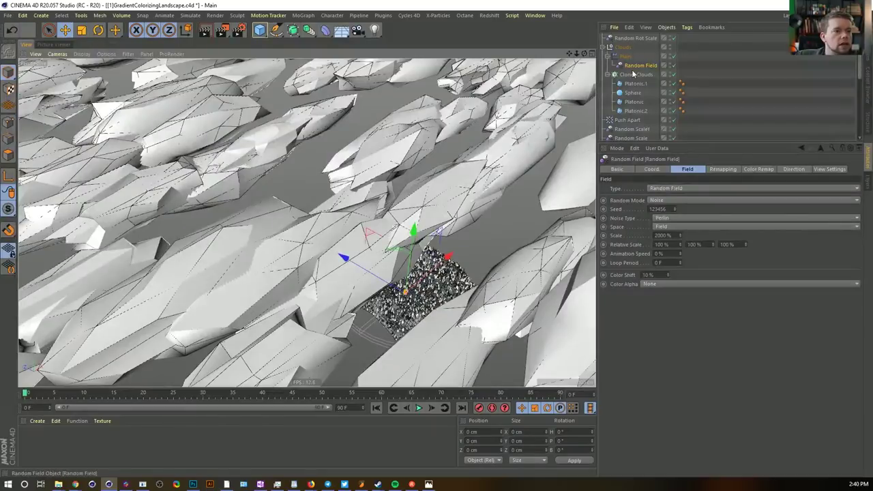
Set the Z scale in the Cloner Clouds transform to 1.11
click(634, 74)
drag(704, 218, 727, 218)
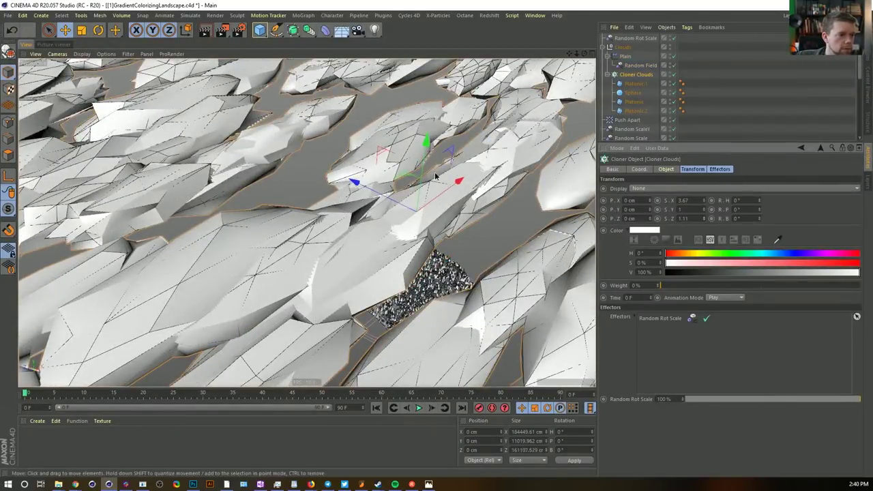
scroll(434, 177, down, 5)
alt+drag(397, 196, 406, 160)
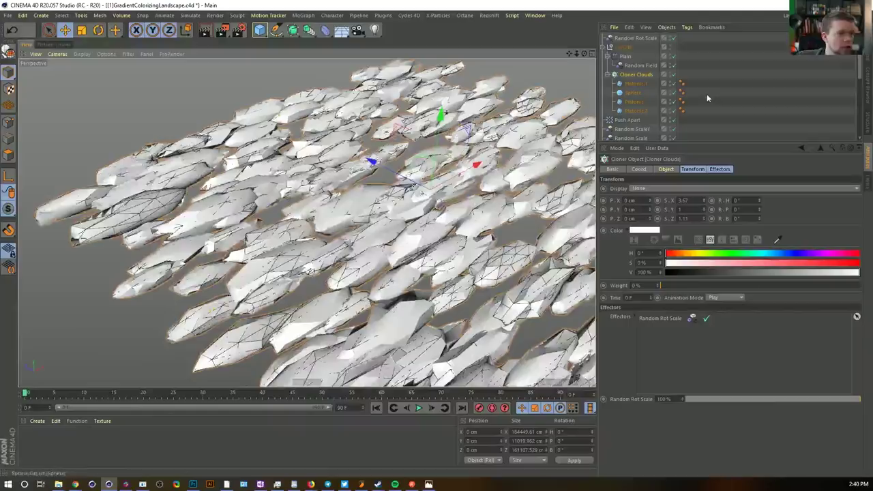
Reduce the honeycomb array of Cloner Clouds to a count width of 13 and a count height of 16
click(665, 169)
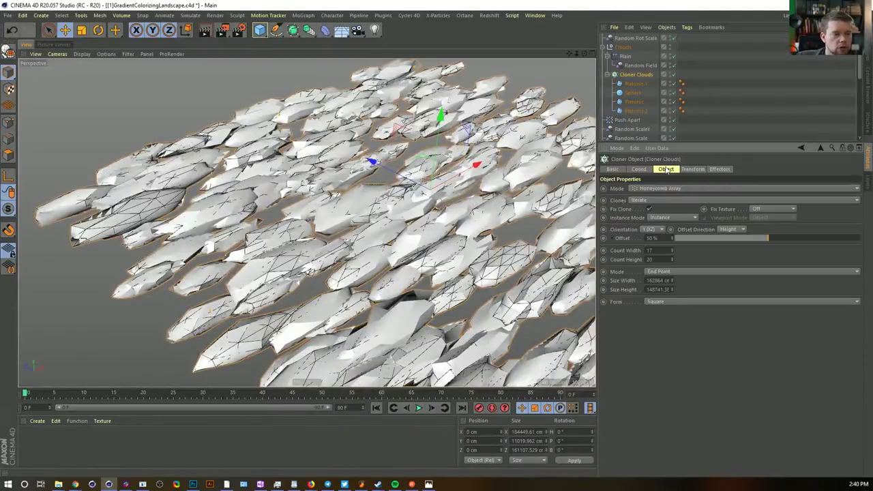
click(672, 253)
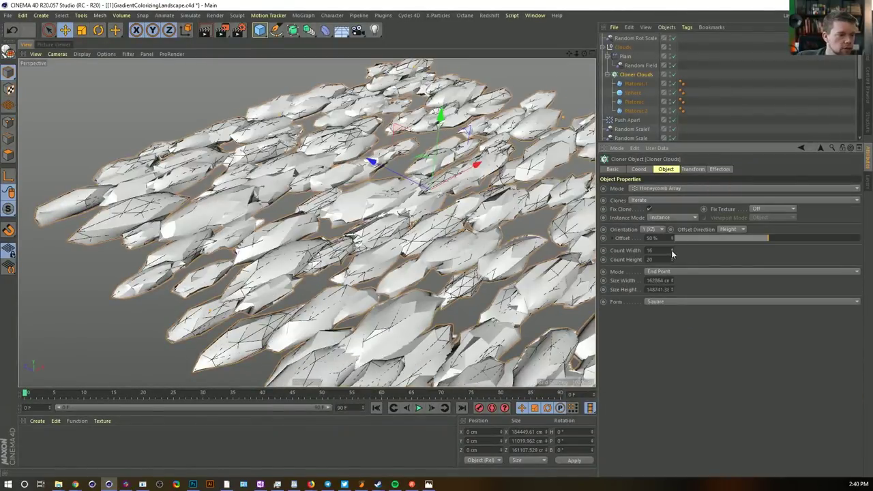
click(671, 253)
click(671, 252)
click(672, 253)
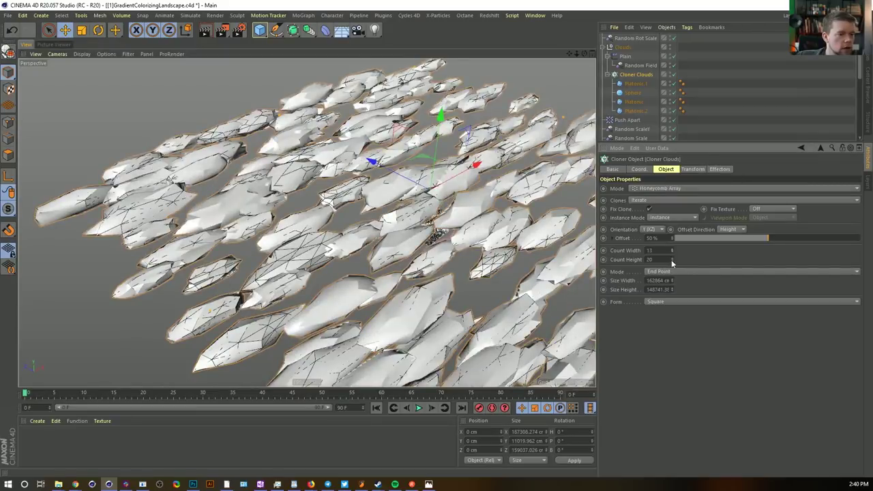
click(671, 261)
click(672, 259)
click(672, 260)
click(672, 260)
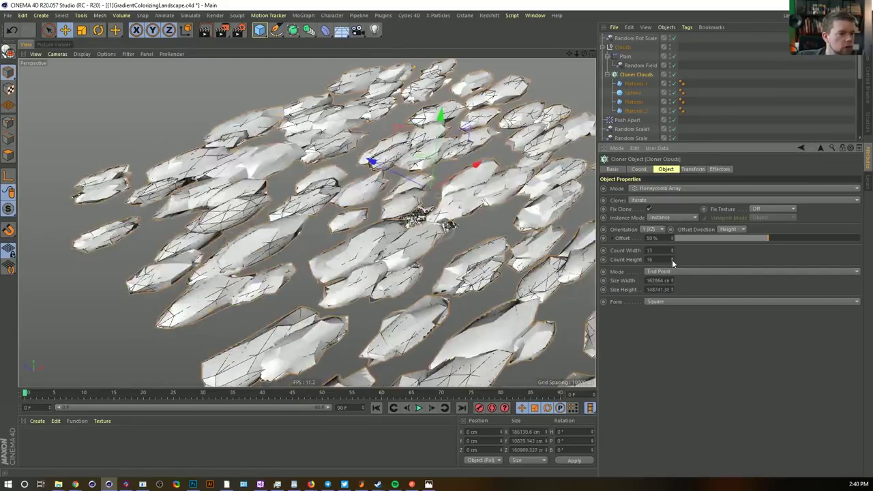
Thin out the clouds further by setting the count height of Cloner Clouds to 12
click(705, 107)
alt+drag(426, 222, 446, 191)
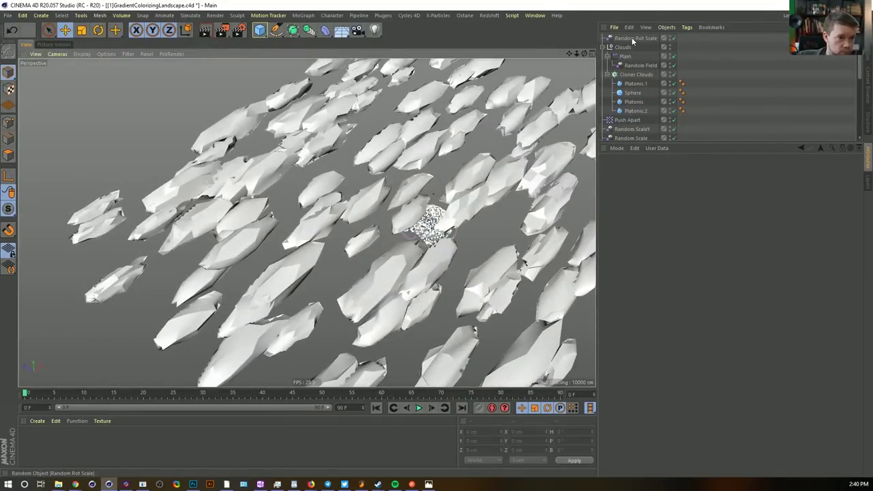
click(635, 74)
click(672, 261)
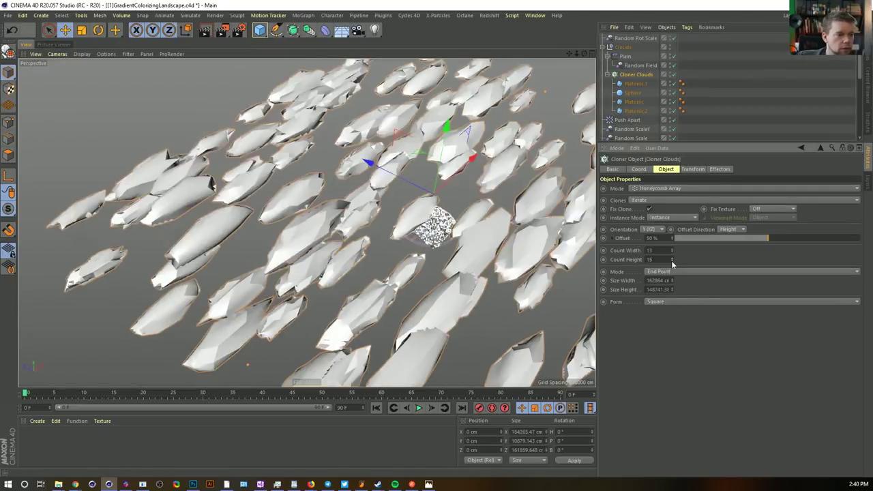
click(672, 261)
click(672, 261)
click(672, 261)
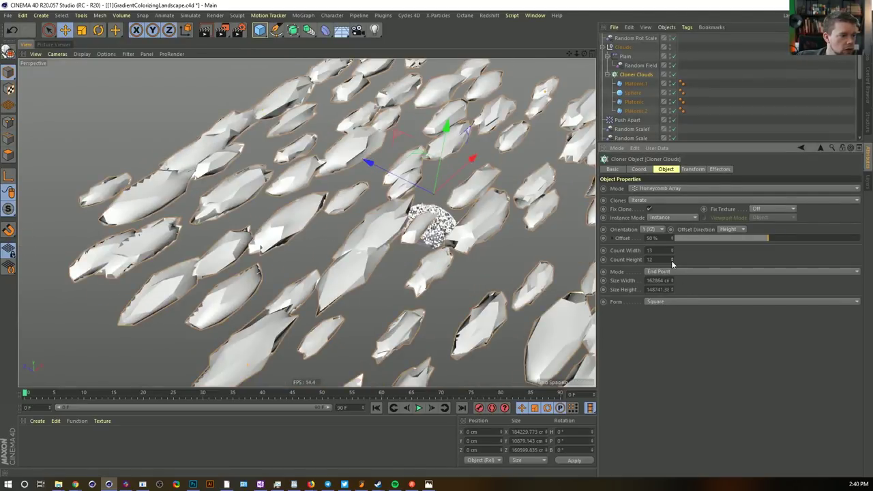
Move the Random Rot Scale effector into the Clouds group, above the Plain effector
alt+drag(388, 225, 423, 237)
alt+right_drag(424, 216, 490, 232)
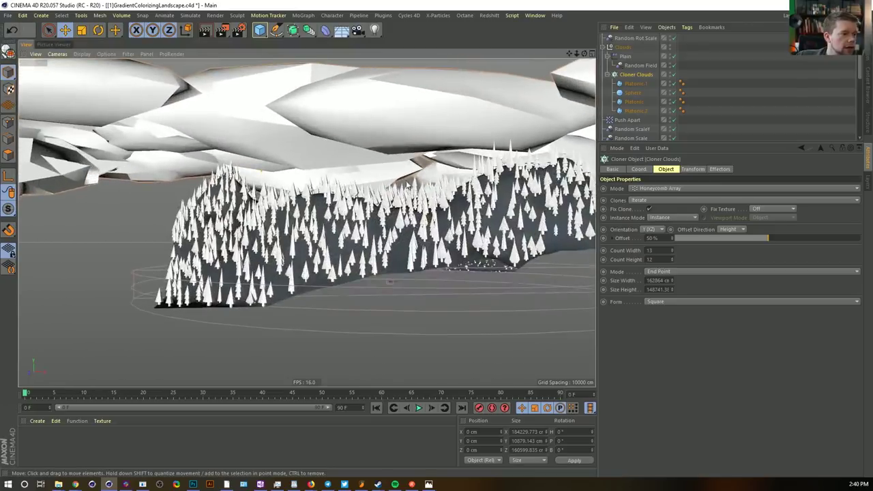
scroll(407, 184, up, 10)
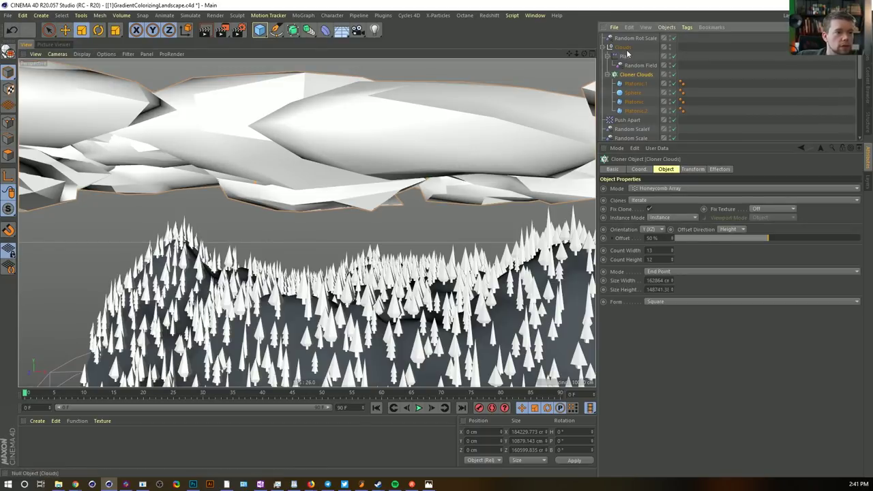
drag(623, 38, 627, 52)
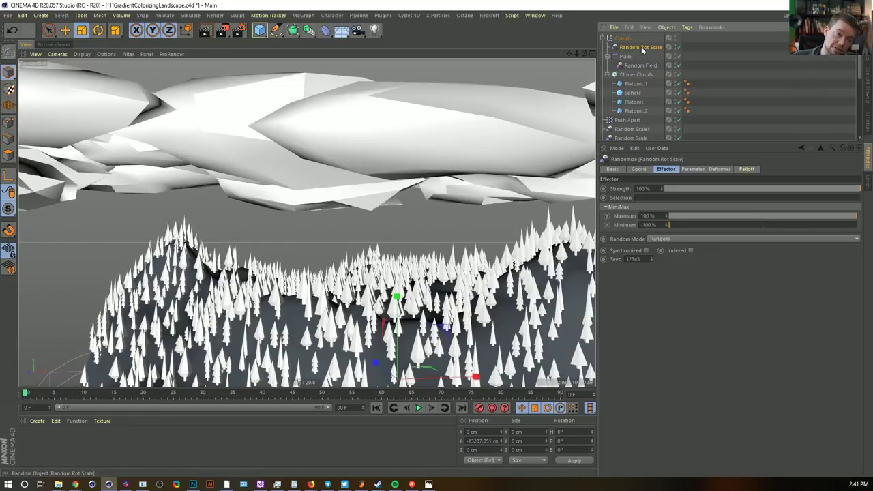
Scale the whole Clouds group down to about a third of its size and reposition it above the forested terrain
click(630, 37)
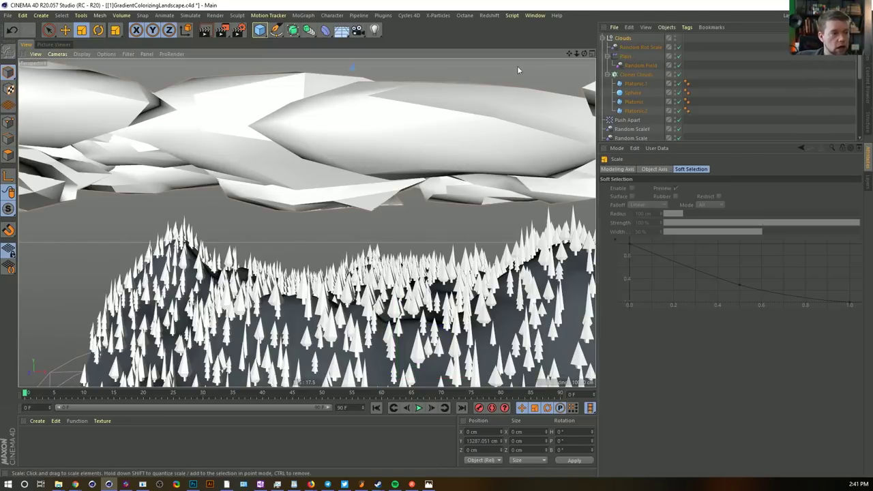
drag(507, 102, 301, 187)
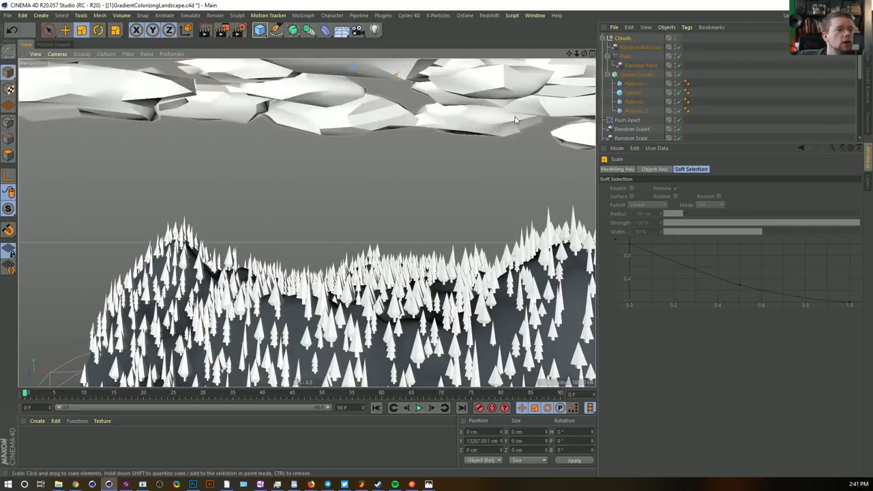
alt+right_drag(518, 135, 348, 126)
alt+drag(461, 118, 412, 135)
key(e)
drag(521, 165, 452, 117)
alt+drag(478, 253, 475, 205)
Reduce the Cloner Clouds honeycomb array to a count width of 9 and a count height of 8
click(635, 74)
mouse_move(522, 341)
alt+mouse_down()
mouse_move(516, 304)
mouse_move(468, 224)
mouse_move(583, 159)
alt+mouse_up()
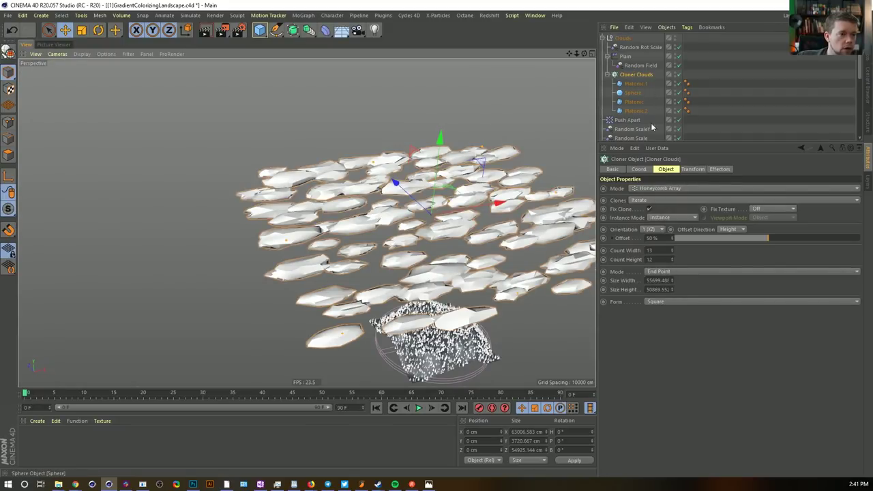
click(673, 252)
click(672, 252)
click(672, 261)
click(672, 261)
click(671, 262)
click(672, 262)
click(672, 262)
click(671, 261)
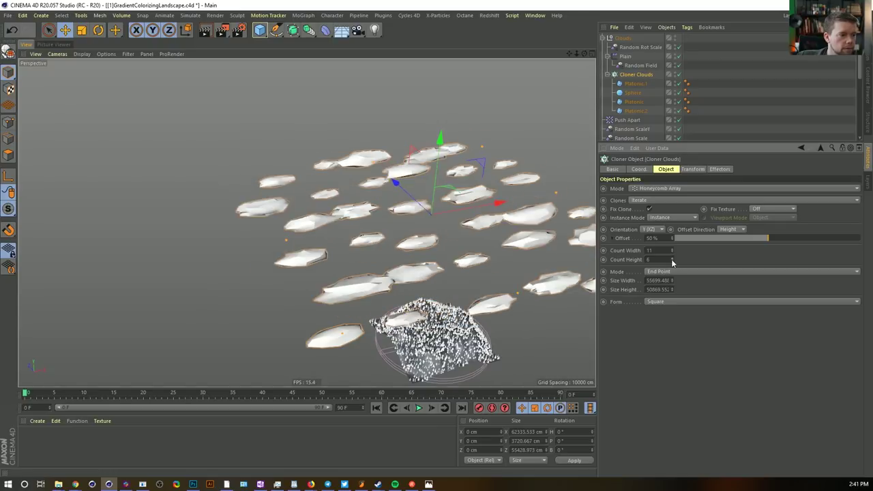
click(671, 257)
click(672, 257)
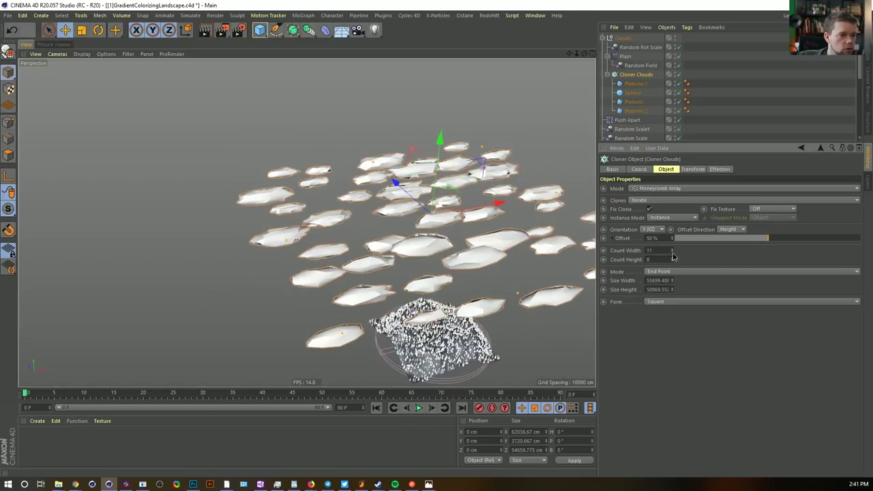
click(672, 252)
click(671, 252)
Examine the thinned-out clouds from below, above the forested mountains
alt+drag(437, 251, 442, 206)
alt+right_drag(432, 247, 477, 249)
alt+drag(450, 266, 478, 279)
alt+middle_drag(464, 262, 454, 295)
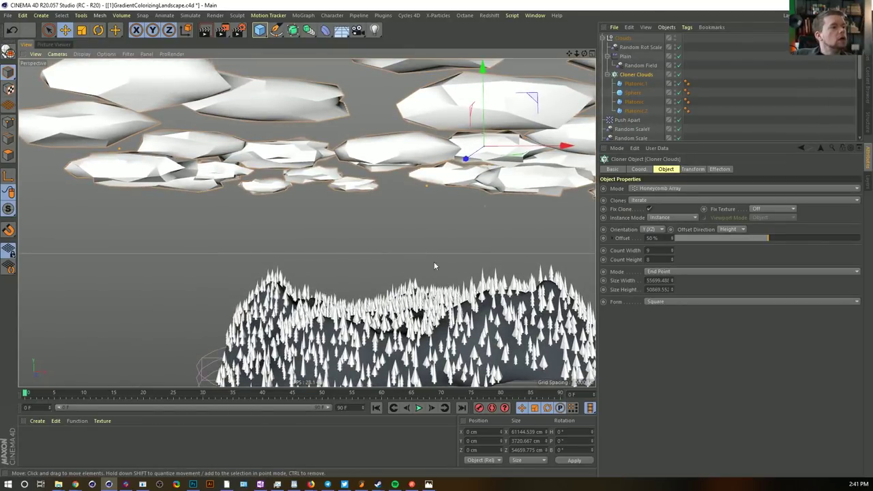
alt+drag(431, 269, 421, 143)
alt+middle_drag(441, 117, 448, 161)
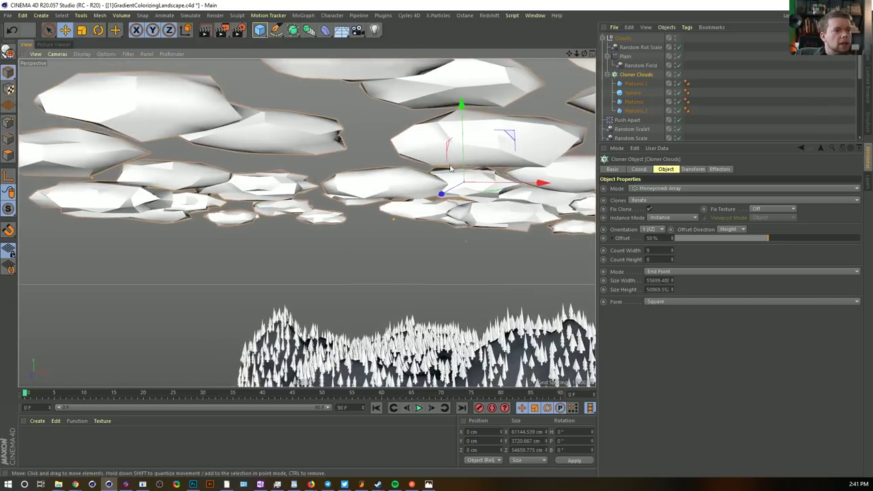
alt+drag(461, 170, 445, 151)
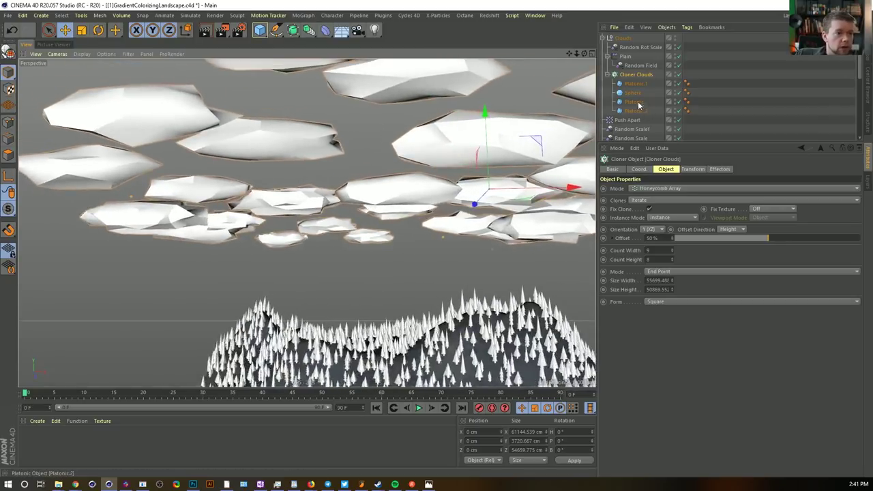
Increase the Plain effector's Z position so that it deforms the clouds more strongly
click(626, 56)
click(637, 65)
click(624, 56)
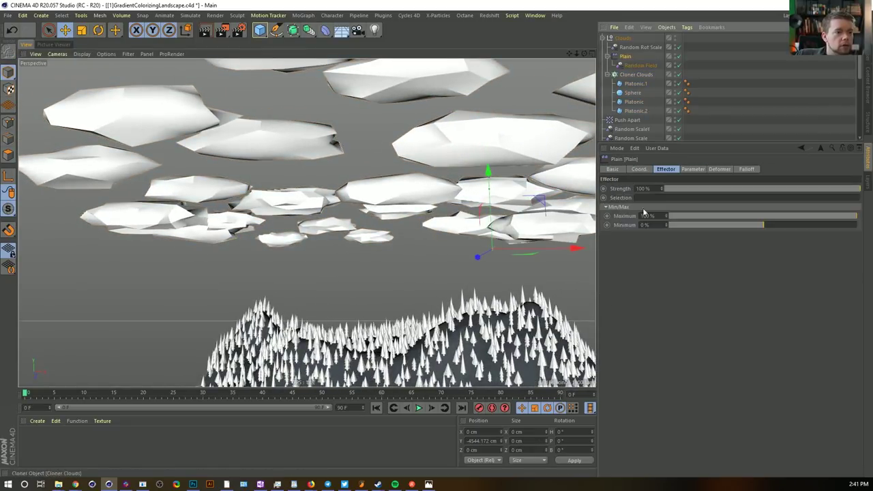
click(693, 169)
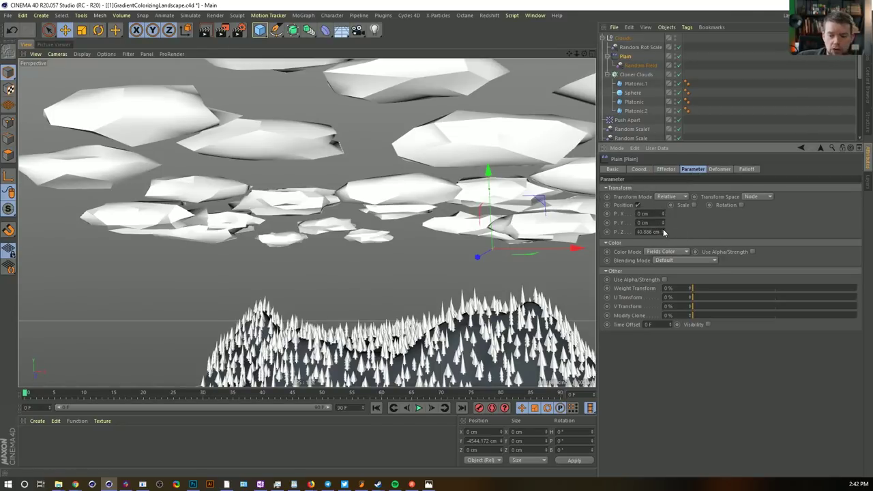
mouse_move(662, 235)
mouse_down()
mouse_move(662, 242)
mouse_move(662, 223)
mouse_up()
Try a lower Minimum value on the Plain effector and undo the change
click(665, 169)
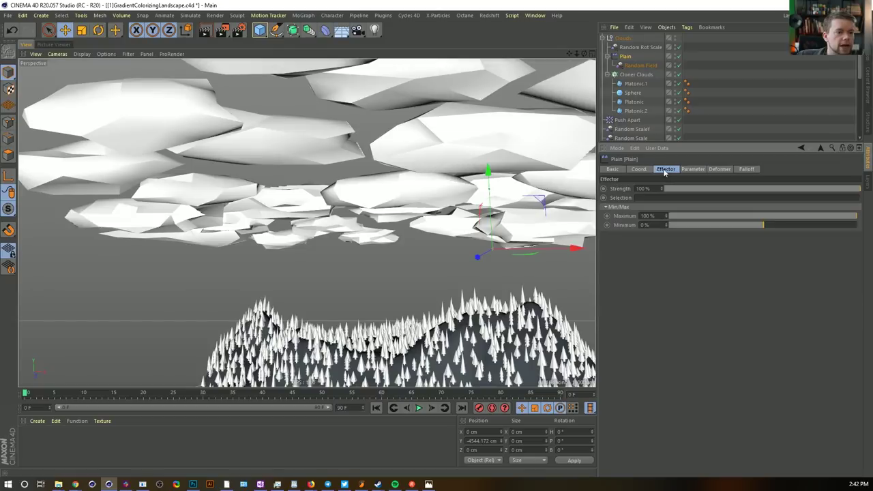
drag(730, 225, 638, 237)
key(ctrl+z)
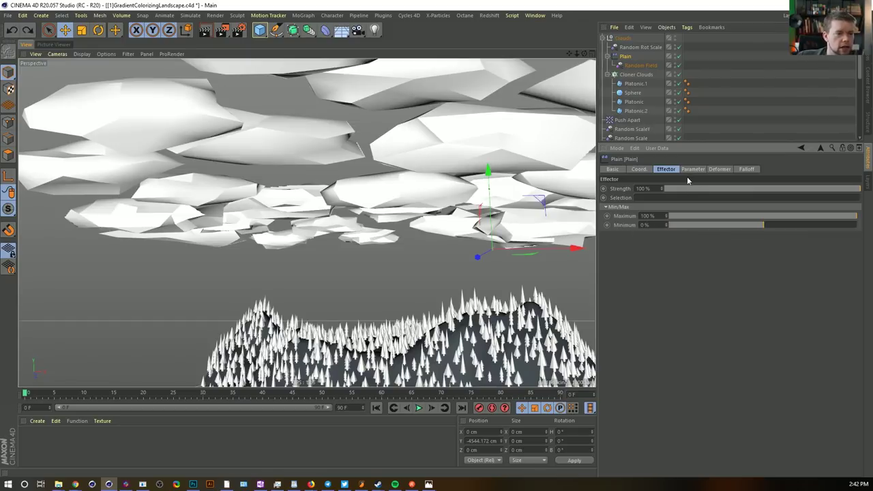
Uniformly scale down the four source shapes in Cloner Clouds: Platonic.1, Sphere, Platonic and Platonic.2
click(635, 83)
shift+click(635, 110)
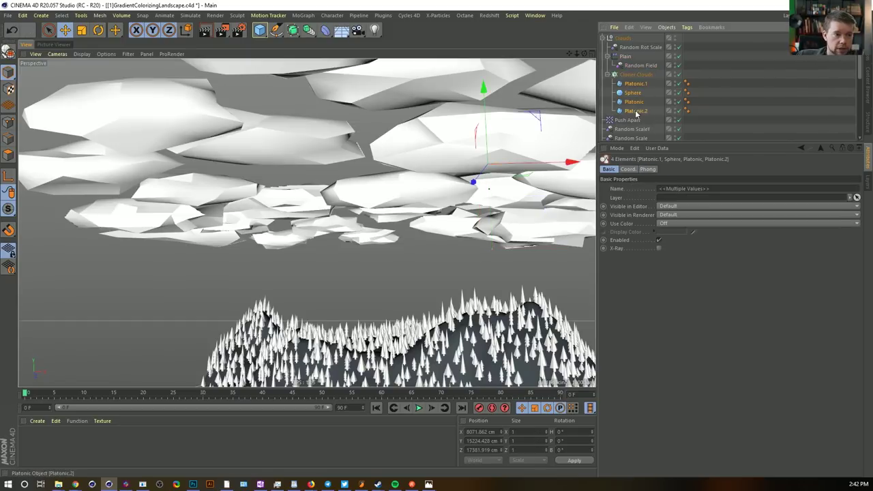
key(t)
drag(532, 130, 409, 200)
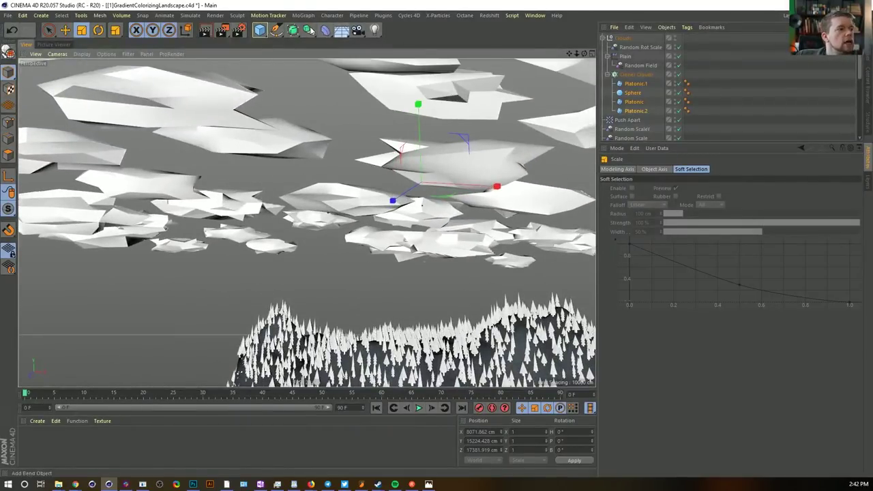
Add a Subdivision Surface with an editor subdivision of 1 and place it in the Clouds group around Cloner Clouds
click(292, 30)
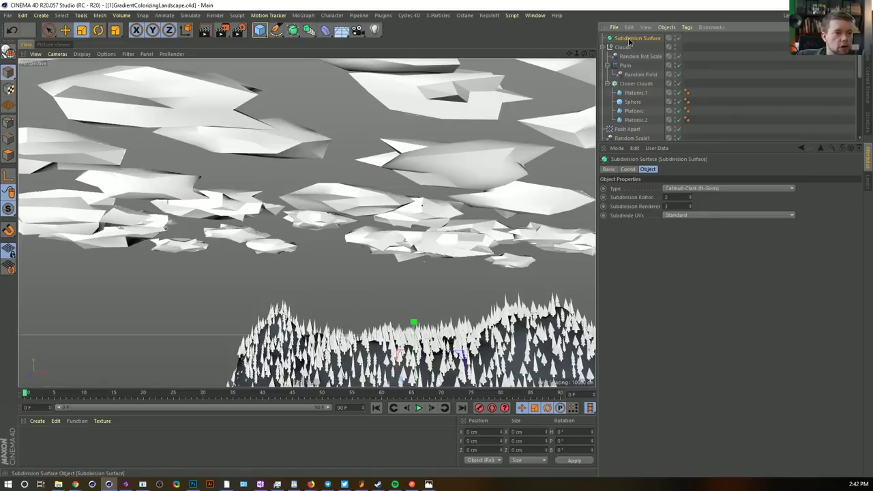
double_click(677, 196)
text(1)
drag(630, 39, 650, 78)
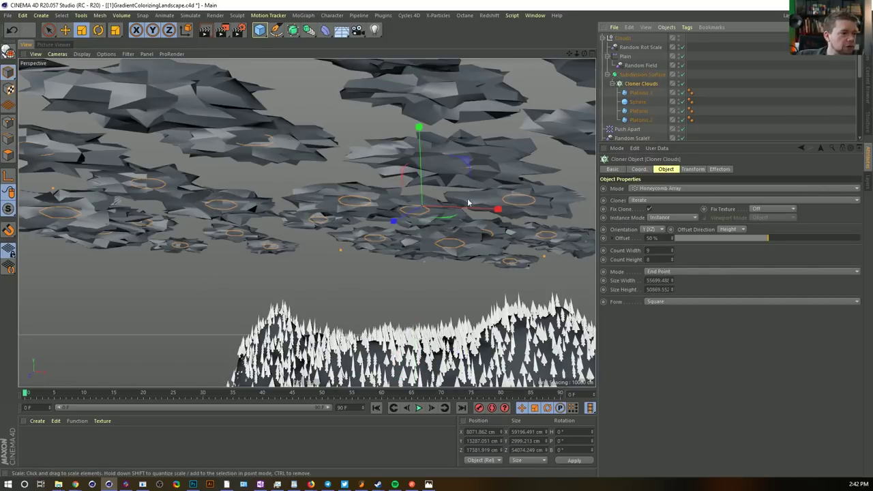
Group Cloner Clouds in a Null inside the Subdivision Surface and move the Plain effector with its Random Field into that Null
click(651, 75)
mouse_move(441, 163)
alt+mouse_down()
mouse_move(415, 178)
mouse_move(424, 161)
alt+mouse_up()
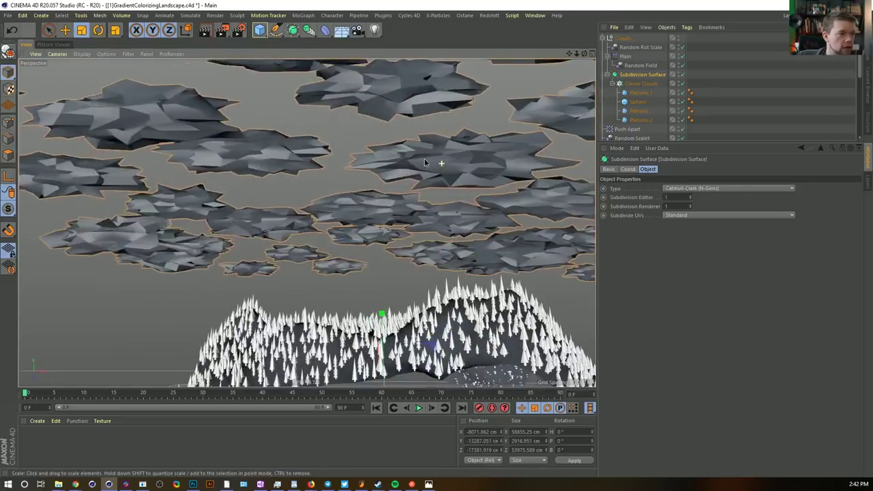
click(635, 84)
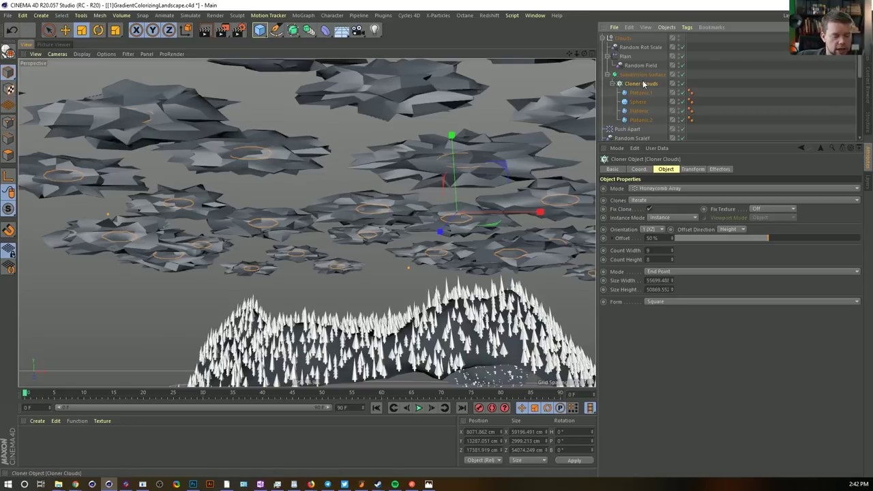
key(alt+g)
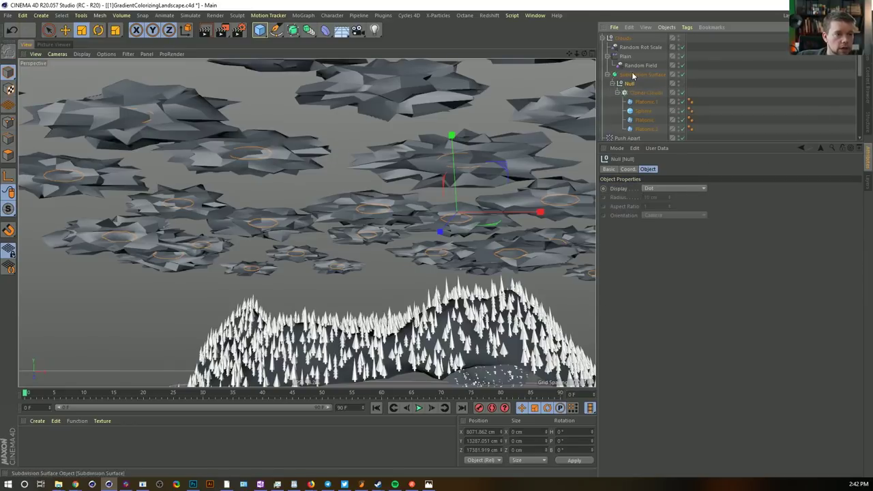
drag(625, 55, 630, 84)
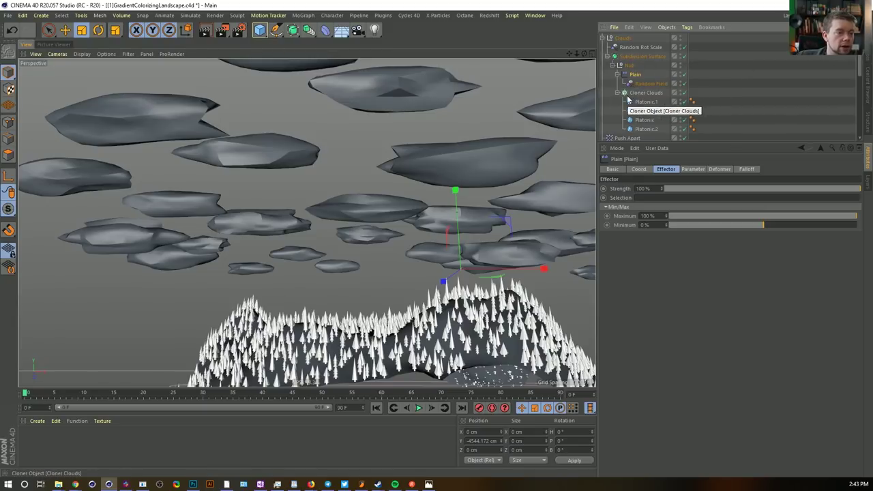
Compare the clouds with the Subdivision Surface disabled and enabled, leaving it enabled
click(683, 56)
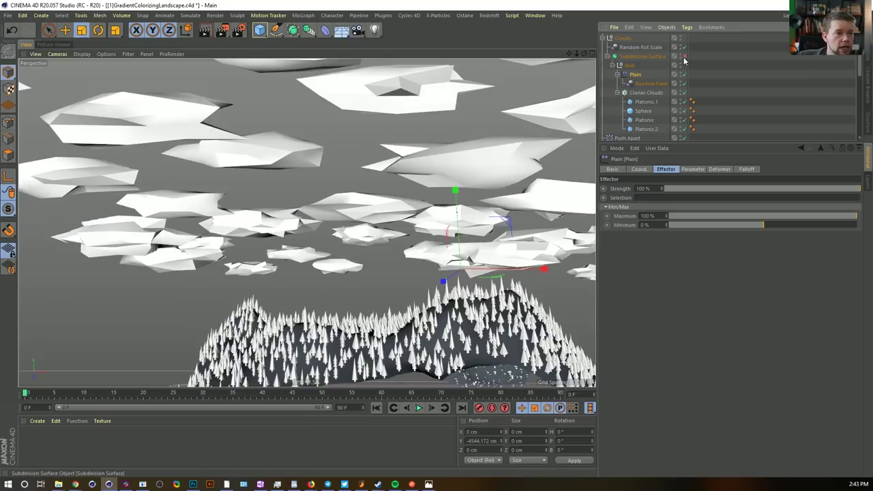
click(683, 59)
click(684, 58)
click(683, 57)
Delete the Phong tags from the four cloud source shapes: Platonic.1, Sphere, Platonic and Platonic.2
drag(693, 91, 692, 137)
drag(693, 96, 695, 106)
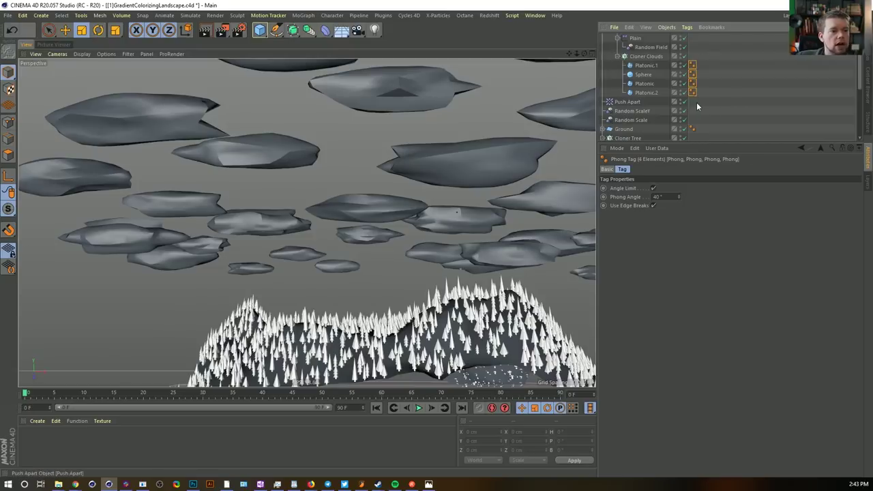
key(Delete)
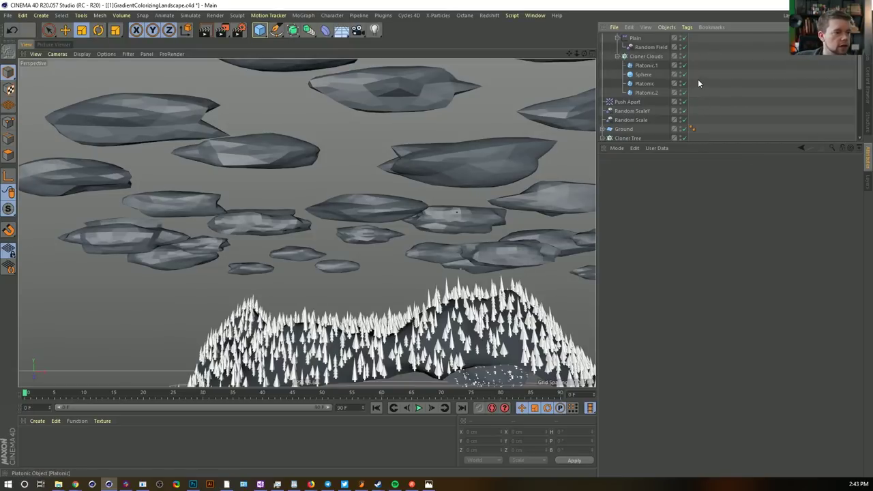
Increase the Plain effector's Z position to about 1797 cm to deform the clouds further
alt+right_drag(501, 155, 477, 161)
mouse_move(468, 148)
alt+mouse_down()
mouse_move(483, 161)
mouse_move(428, 154)
mouse_move(457, 161)
alt+mouse_up()
alt+right_drag(457, 159, 478, 183)
alt+drag(478, 180, 499, 179)
scroll(645, 46, up, 2)
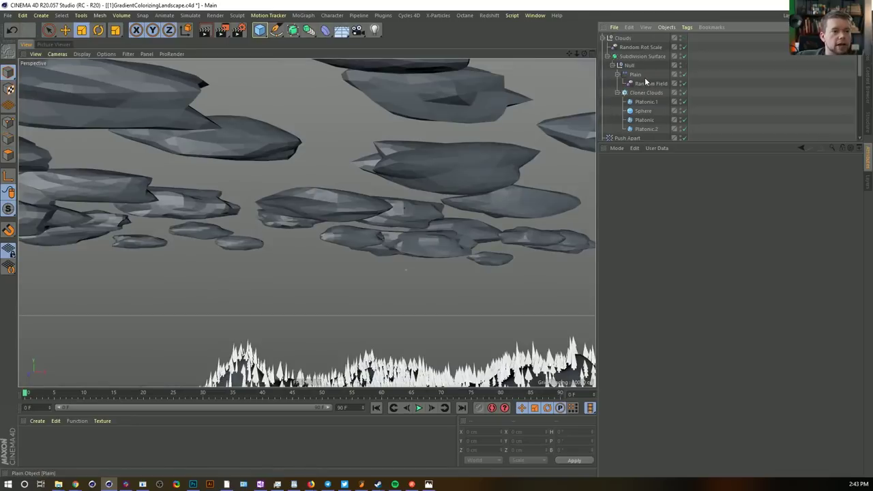
click(637, 74)
click(692, 169)
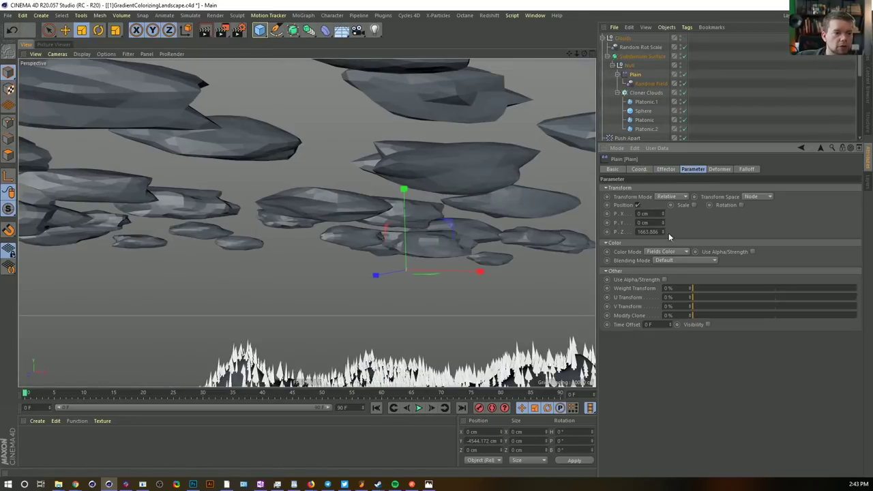
drag(662, 232, 662, 178)
mouse_move(662, 212)
mouse_down()
mouse_move(662, 191)
mouse_move(662, 218)
mouse_move(662, 210)
mouse_up()
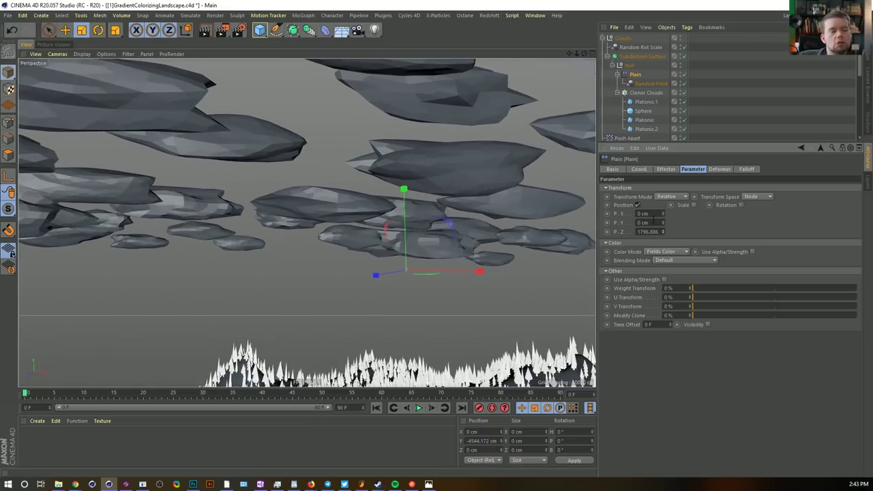
Save the landscape project with the updated clouds
alt+drag(482, 204, 435, 191)
mouse_move(439, 196)
alt+mouse_down()
mouse_move(467, 194)
mouse_move(490, 264)
mouse_move(529, 242)
mouse_move(482, 201)
mouse_move(474, 221)
mouse_move(442, 212)
alt+mouse_up()
key(ctrl+s)
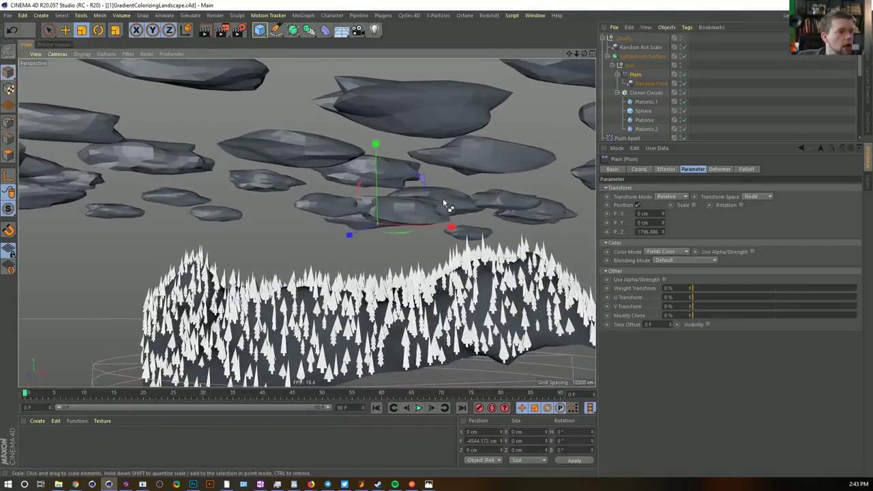
Add a cube to the landscape and raise it to about 3209 cm in Y, among the trees on the slope
mouse_move(384, 179)
alt+mouse_down()
mouse_move(387, 195)
mouse_move(386, 177)
alt+mouse_up()
scroll(378, 267, up, 3)
alt+drag(385, 256, 412, 295)
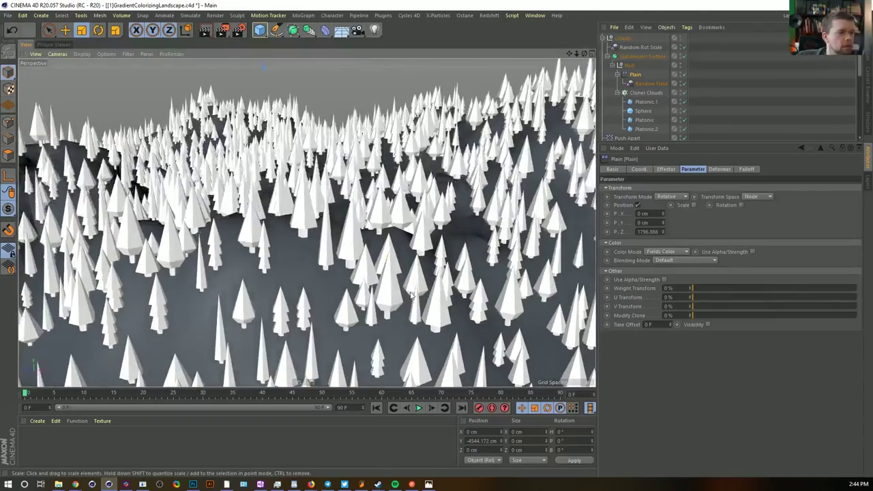
alt+drag(397, 218, 334, 263)
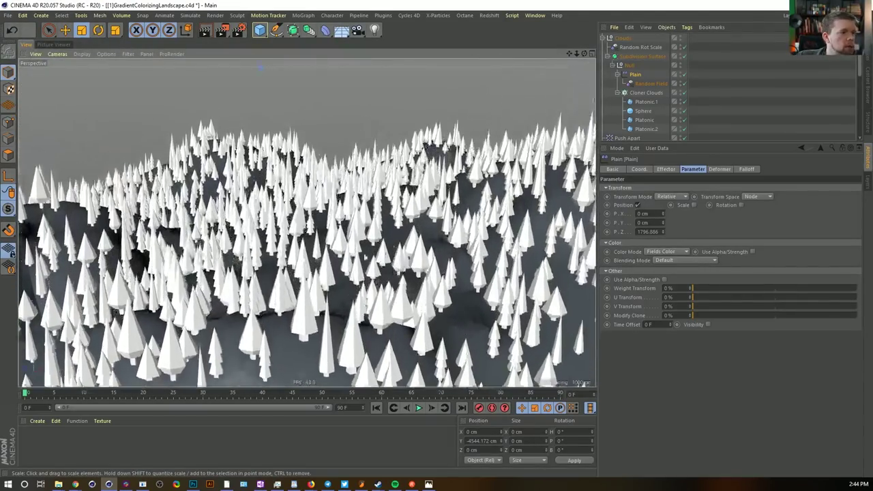
click(259, 31)
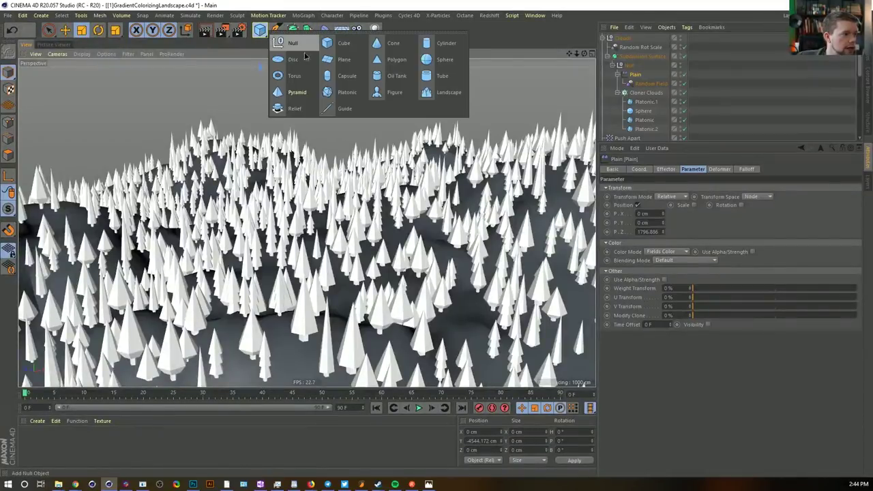
click(341, 45)
key(e)
drag(295, 249, 326, 94)
alt+drag(335, 139, 311, 135)
alt+middle_drag(313, 154, 346, 246)
alt+right_drag(346, 246, 437, 232)
alt+middle_drag(437, 232, 407, 189)
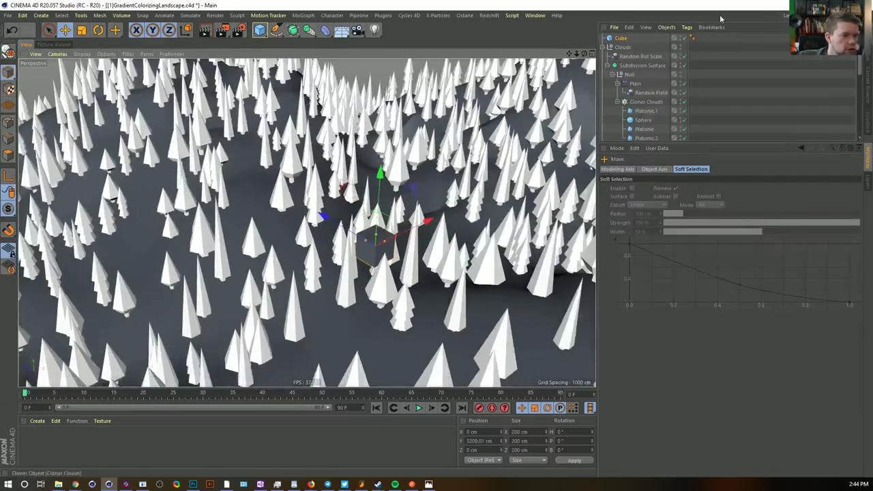
Set the cube's X and Z sizes to 300 cm
click(619, 38)
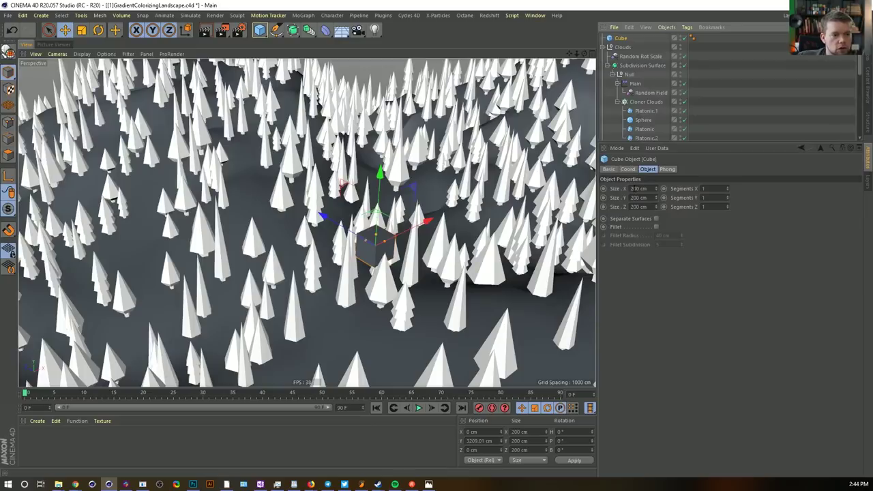
click(632, 188)
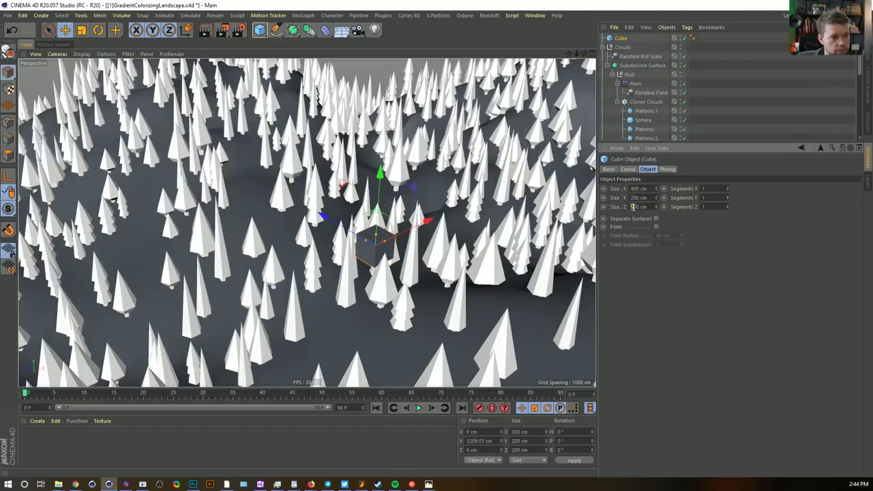
text(400)
key(Return)
double_click(641, 189)
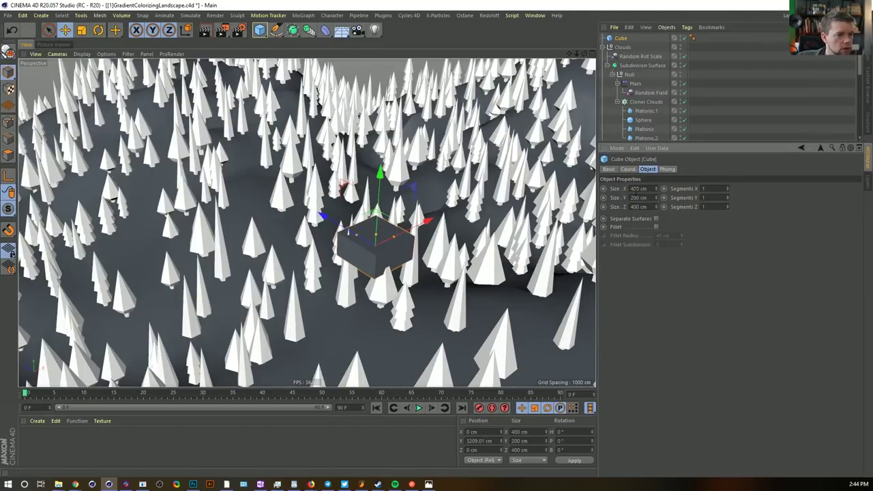
key(Return)
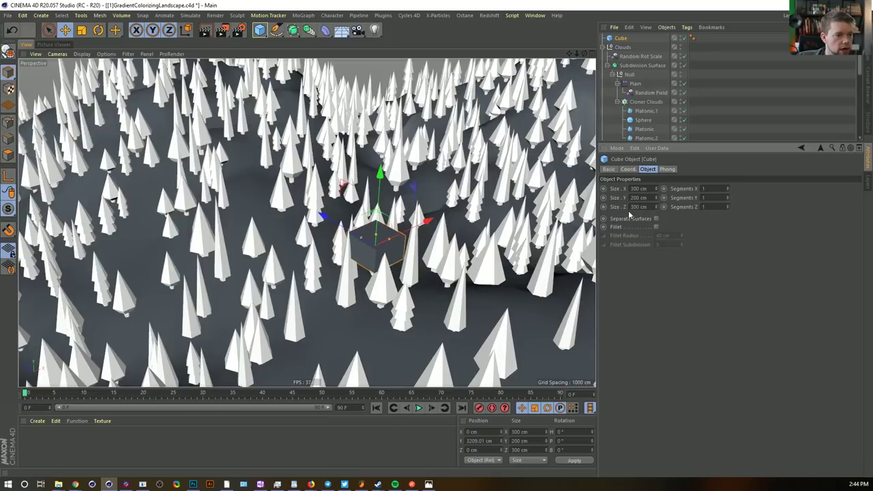
Cut the cube from the landscape and paste it into a new empty project
ctrl+click(620, 38)
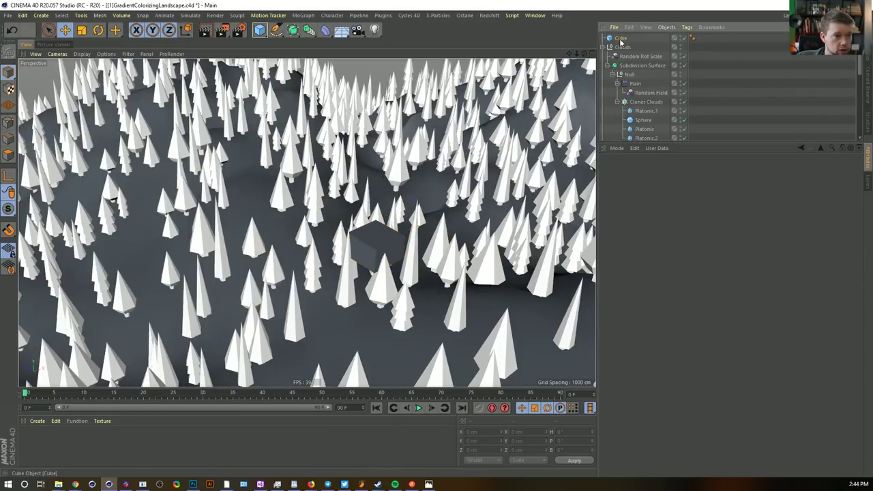
key(Return)
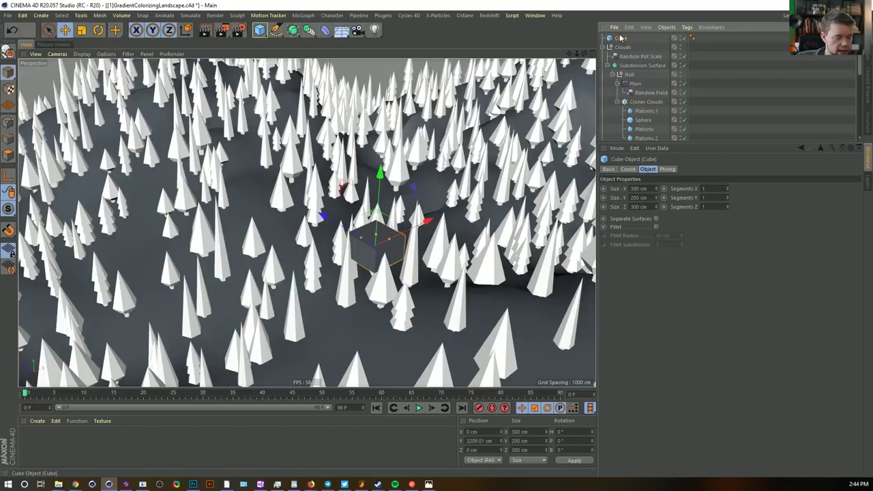
key(Delete)
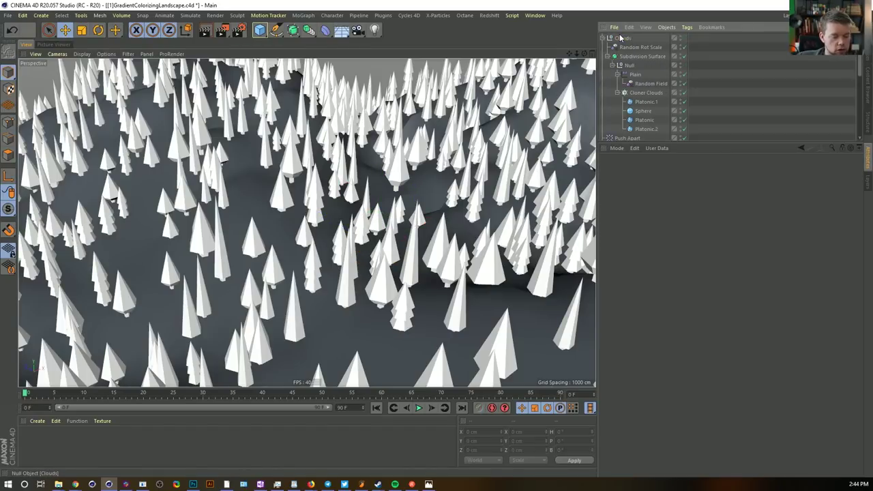
key(ctrl+n)
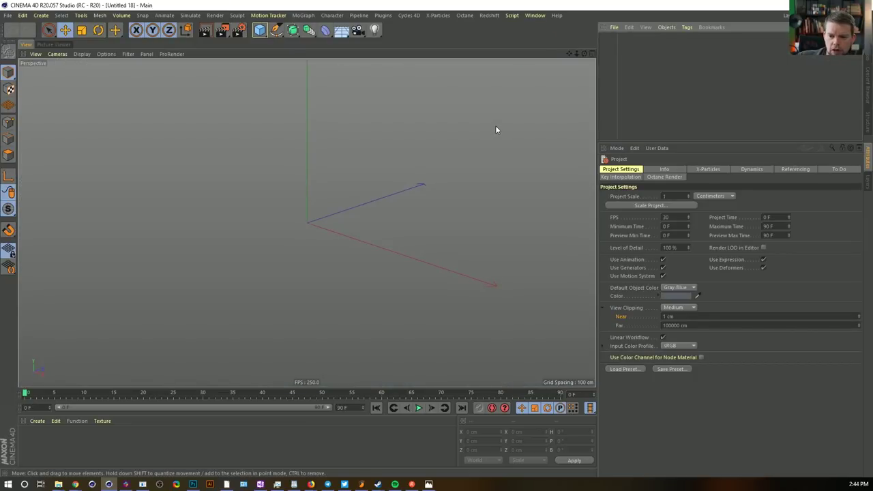
key(ctrl+v)
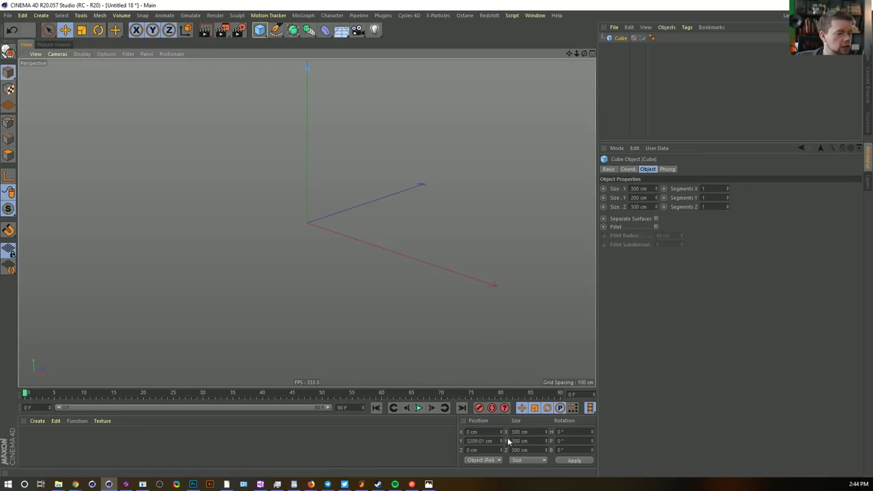
Set the cube's Y position to 0 cm and its Y size to 300 cm
double_click(480, 440)
text(0)
key(Return)
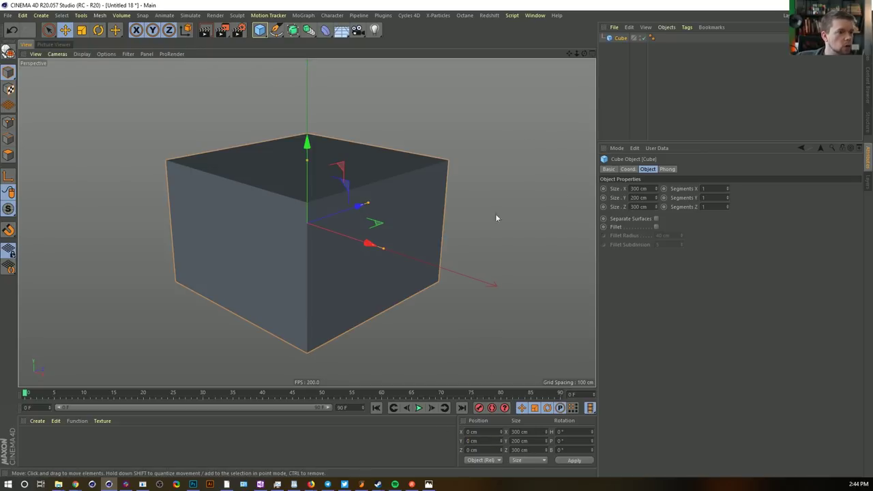
click(633, 197)
text(3)
key(Return)
alt+right_drag(458, 178, 419, 196)
alt+middle_drag(419, 197, 415, 219)
Set the cube's Y position to 150 cm and make the cube editable
double_click(471, 440)
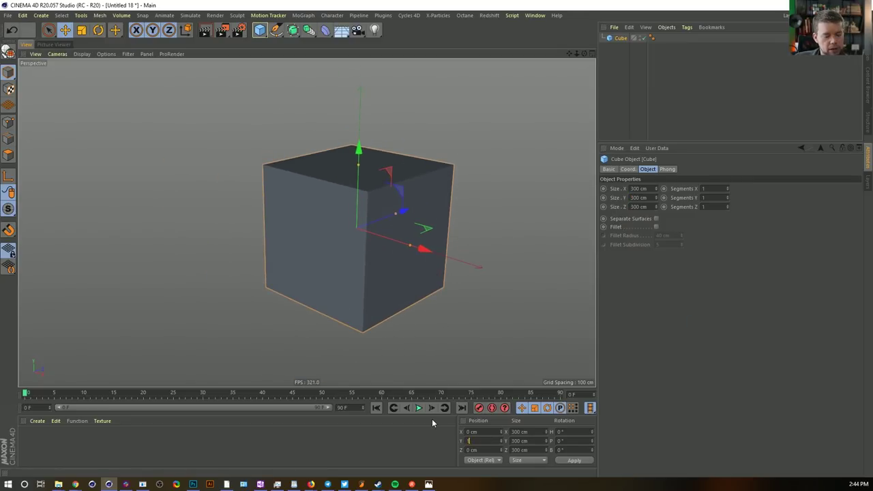
text(150)
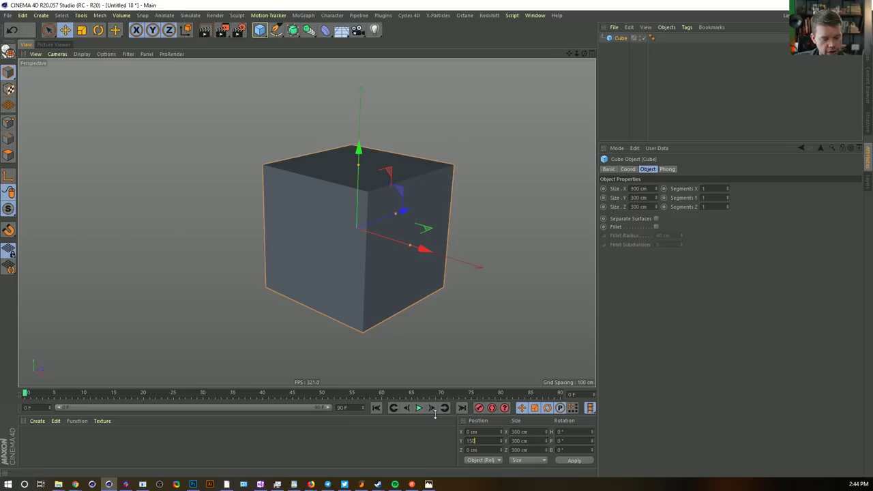
key(Return)
key(c)
Select the cube's top polygon and extrude it three times with a 300 cm offset
click(8, 155)
click(49, 29)
alt+middle_drag(354, 139, 326, 279)
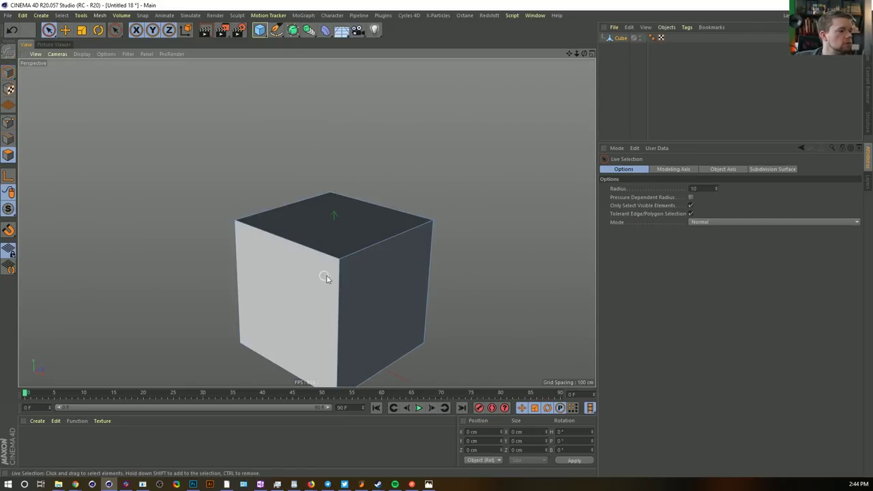
alt+drag(326, 278, 335, 238)
scroll(335, 227, down, 3)
click(355, 287)
alt+drag(355, 287, 390, 310)
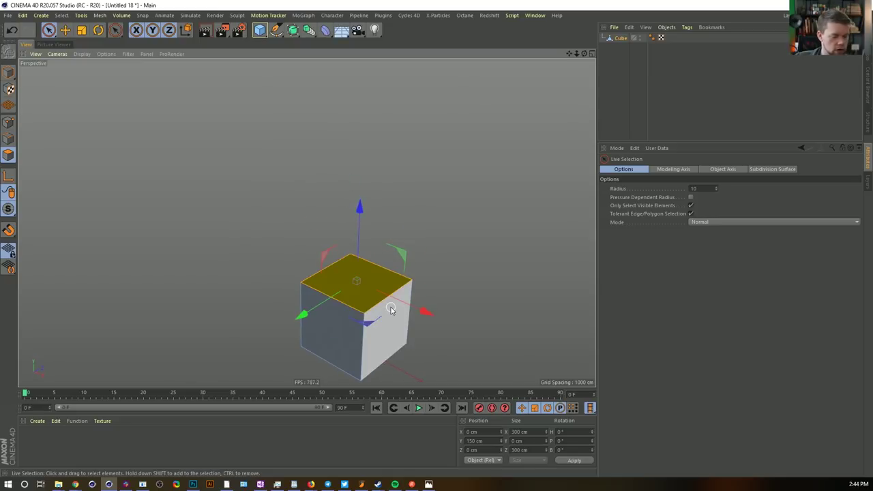
key(d)
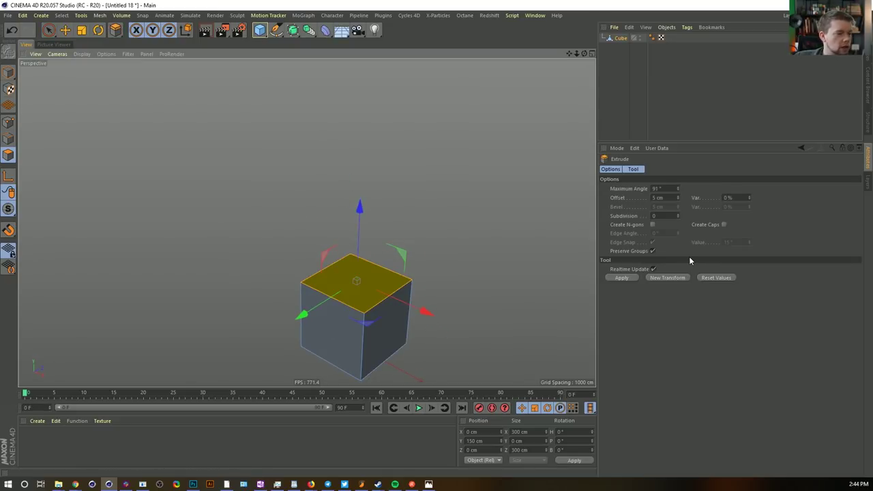
click(660, 198)
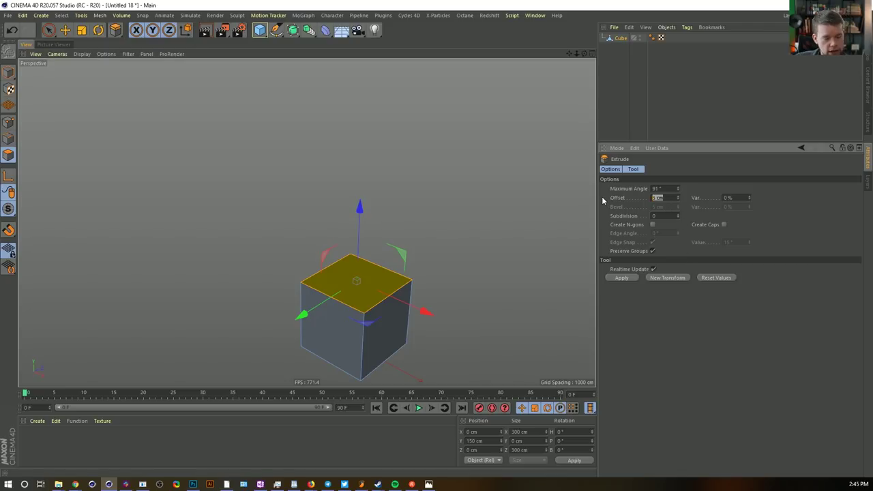
click(633, 280)
click(656, 278)
click(656, 278)
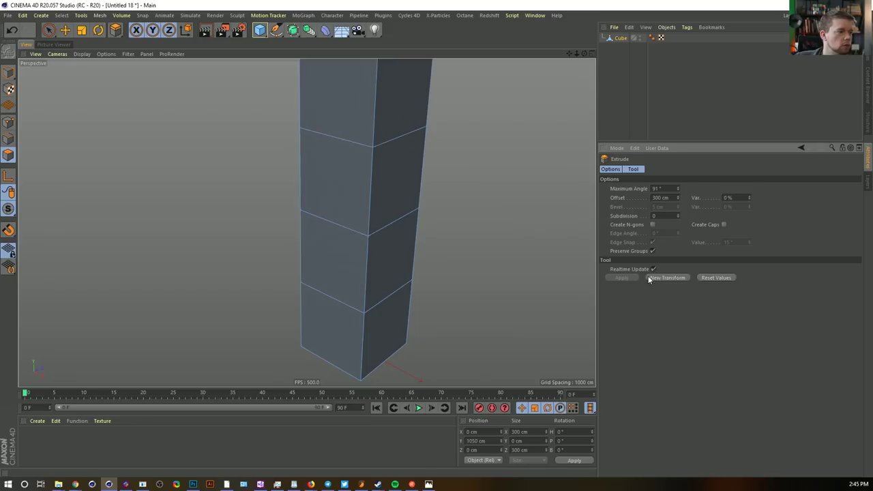
Apply an Extrude Inner with an offset of -21 cm to the column's top polygon to create an outward overhang
scroll(446, 202, down, 3)
scroll(385, 231, up, 5)
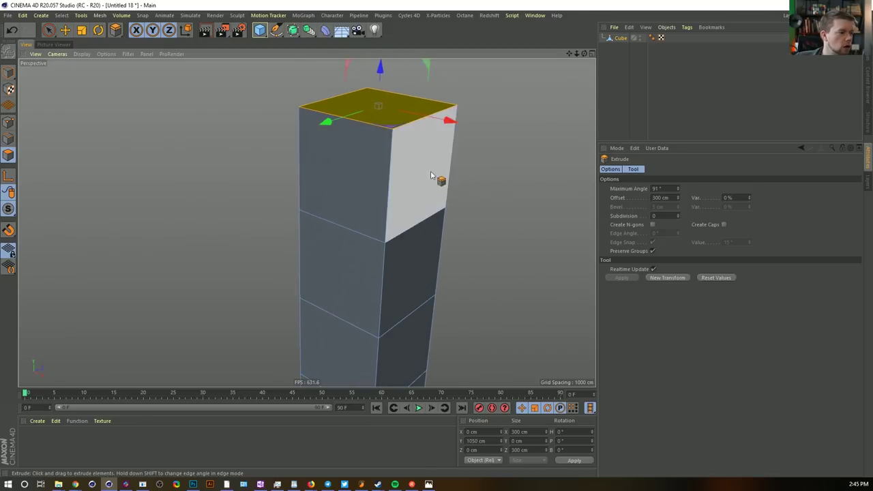
key(i)
mouse_move(386, 227)
mouse_down()
mouse_move(356, 226)
mouse_move(374, 220)
mouse_up()
scroll(375, 220, up, 2)
alt+middle_drag(407, 195, 418, 271)
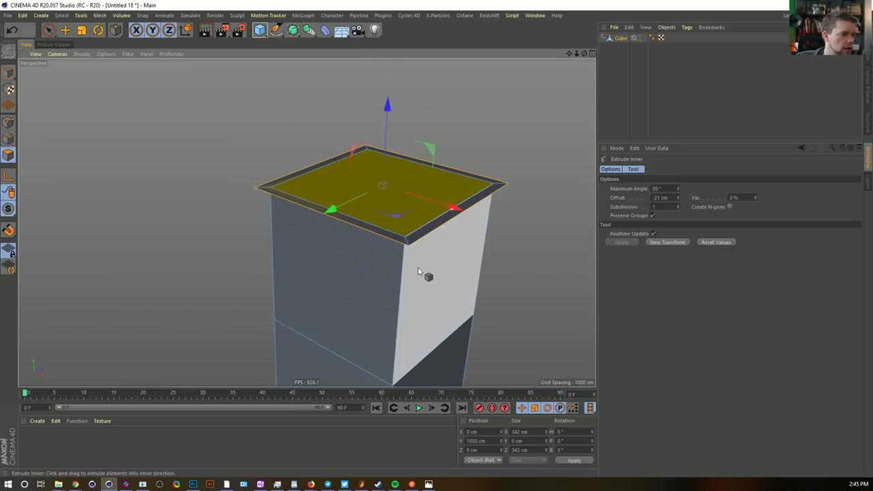
Flare the column's top polygon outward to about 601 cm with alternating small extrusions and outward Extrude Inners, and extrude it up into a slab
key(d)
drag(432, 279, 393, 307)
key(i)
key(d)
mouse_move(523, 215)
mouse_down()
mouse_move(542, 216)
mouse_move(516, 220)
mouse_up()
key(i)
drag(505, 255, 488, 255)
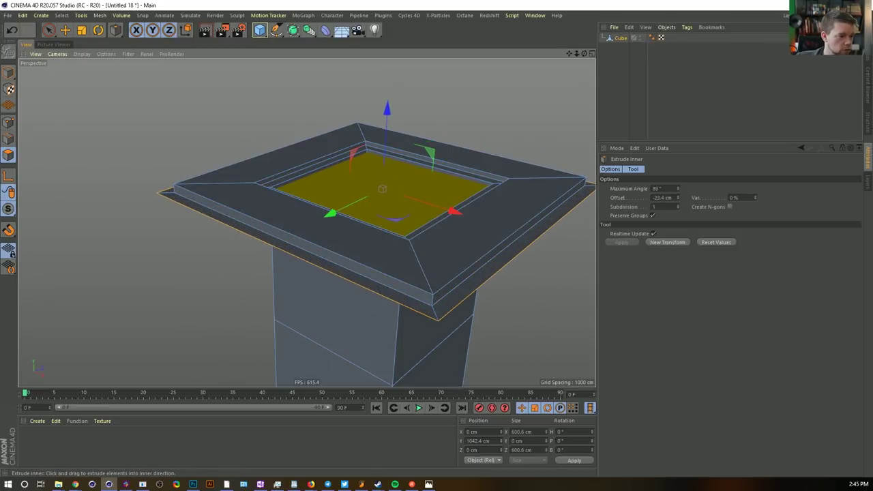
key(d)
drag(470, 322, 491, 322)
Try to inset the slab's top polygon slightly, extrude it up about 60 cm and inset it by 8.6 cm
key(i)
drag(477, 283, 536, 284)
key(d)
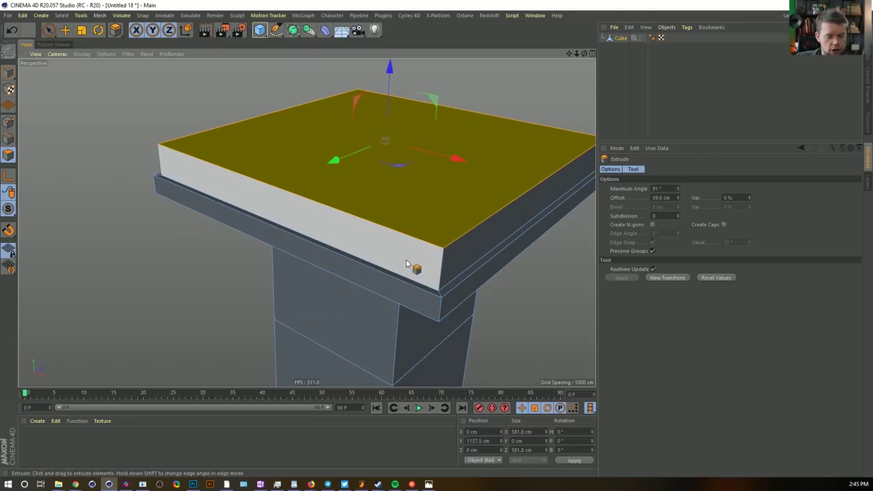
key(i)
drag(512, 182, 523, 182)
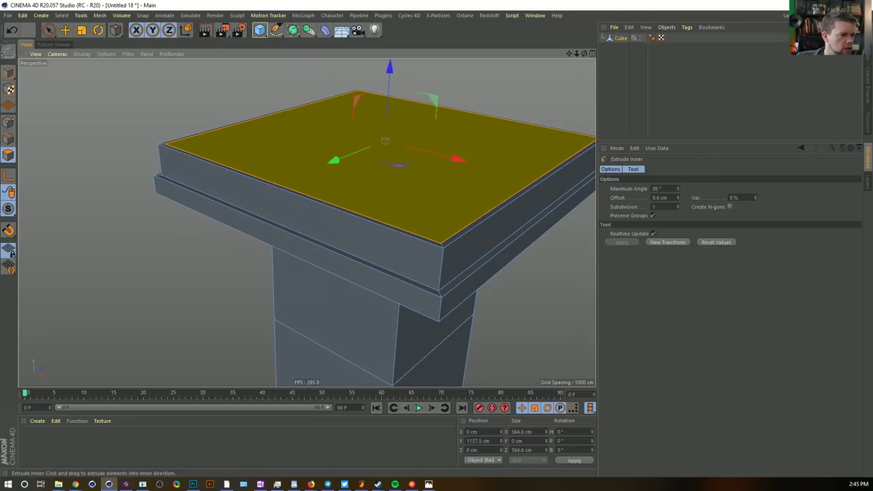
drag(510, 182, 490, 222)
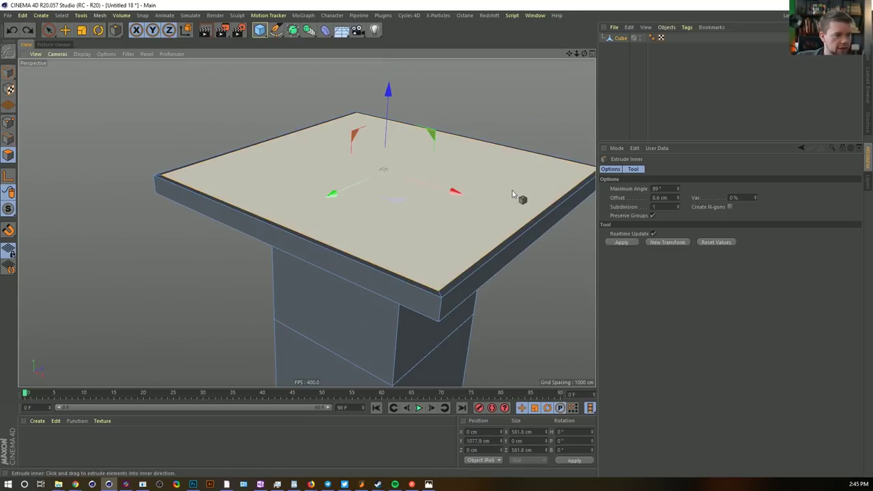
Inset the slab's top polygon by about 22 cm and extrude it slightly downward to leave a raised rim
drag(534, 179, 465, 187)
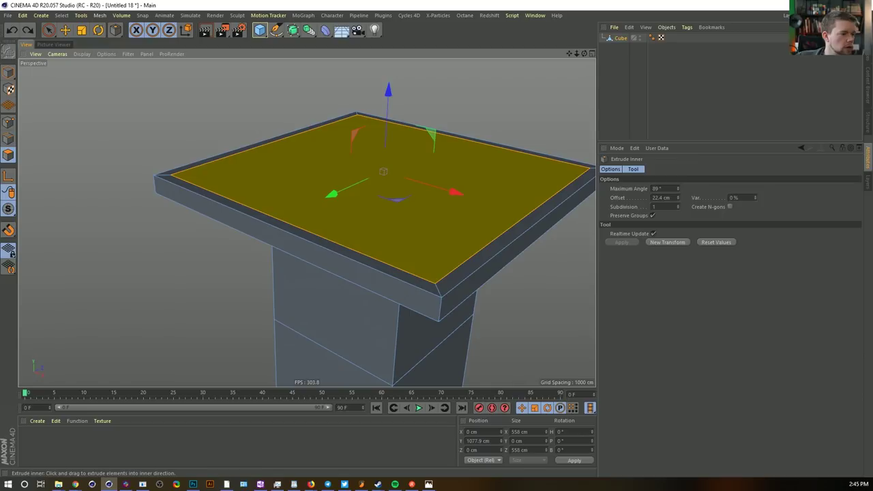
key(d)
drag(529, 164, 516, 157)
Inset the recessed floor polygon to about 408 cm wide and extrude it up about 159 cm as the upper room
key(i)
key(d)
drag(373, 235, 446, 234)
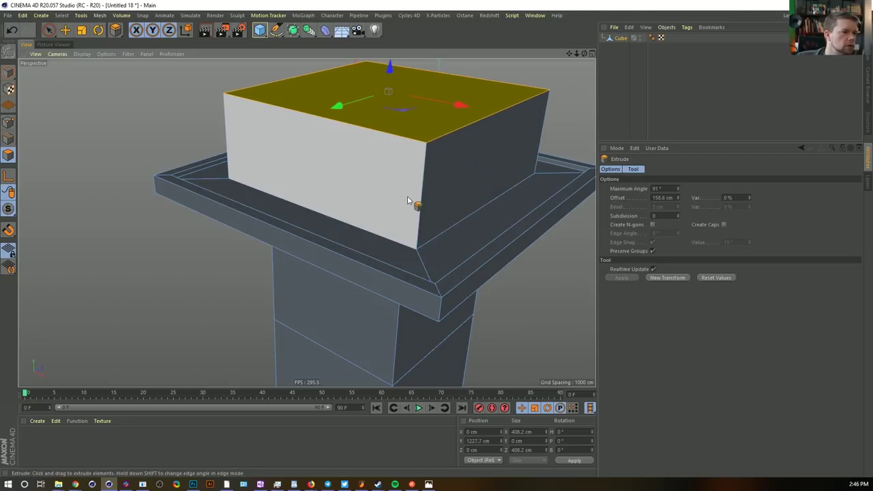
Flare the upper room's top polygon outward to about 677 cm with stepped Extrude Inners and a small extrusion, forming the roof's eaves
alt+drag(410, 200, 402, 248)
key(i)
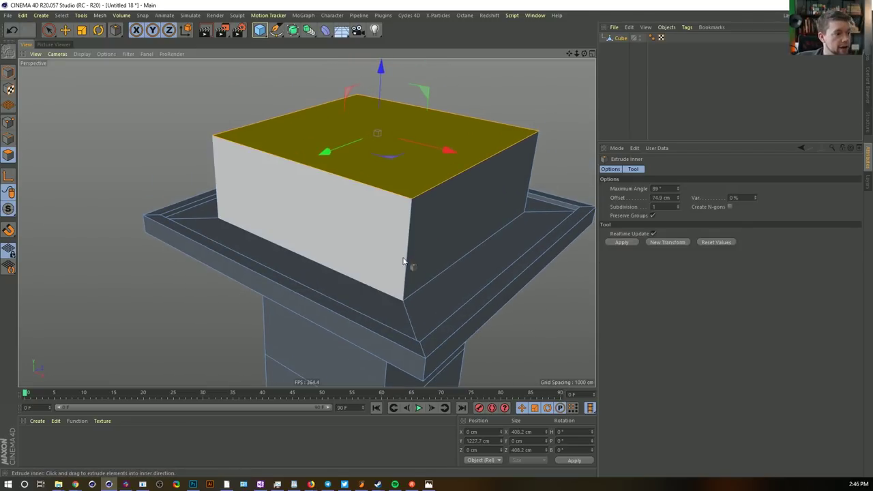
drag(411, 256, 273, 318)
key(d)
key(i)
Extrude the eaves polygon up about 195 cm and scale its top down to about 55 cm to form a pyramid roof
key(d)
drag(329, 292, 331, 292)
right_click(330, 292)
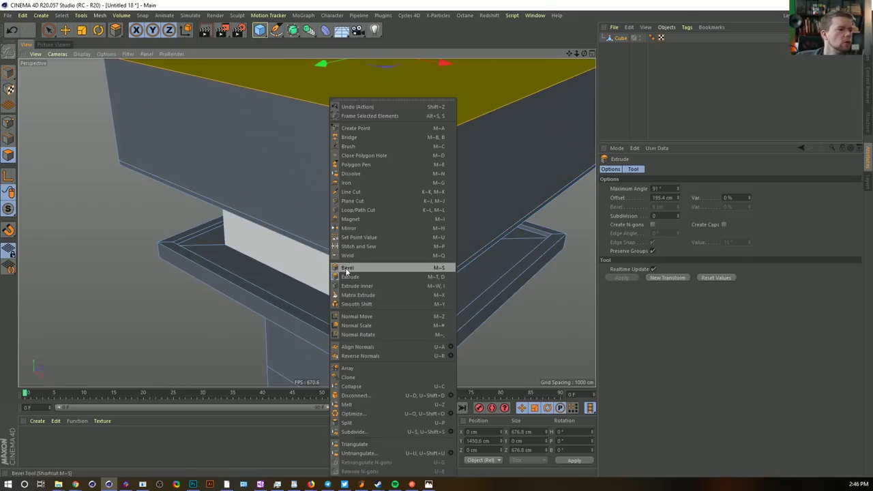
click(588, 15)
alt+drag(469, 172, 471, 257)
key(t)
drag(484, 221, 250, 318)
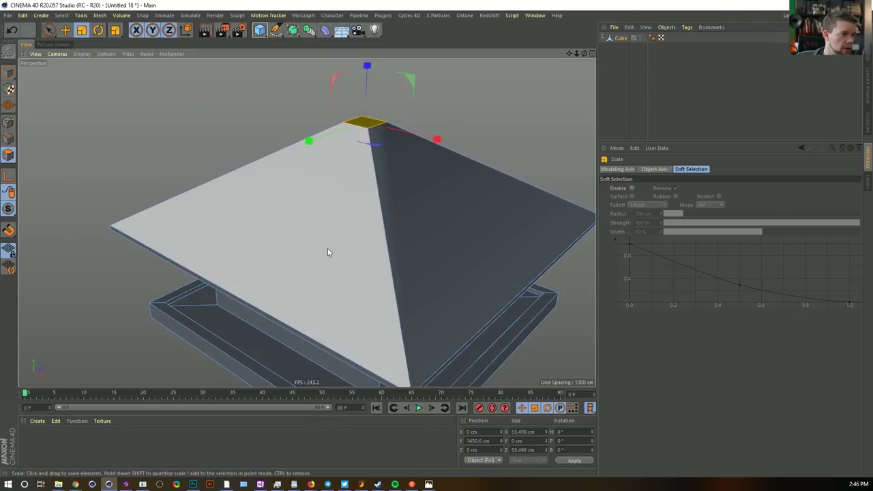
Delete the Phong tag from the Cube object for hard-edged shading
click(656, 38)
alt+drag(368, 335, 382, 238)
alt+right_drag(444, 270, 368, 325)
alt+middle_drag(368, 325, 350, 241)
alt+drag(425, 269, 412, 241)
Loop-select the column's side polygons, grow the selection over the whole shaft and scale it in X and Z only to about 434 cm
key(u)
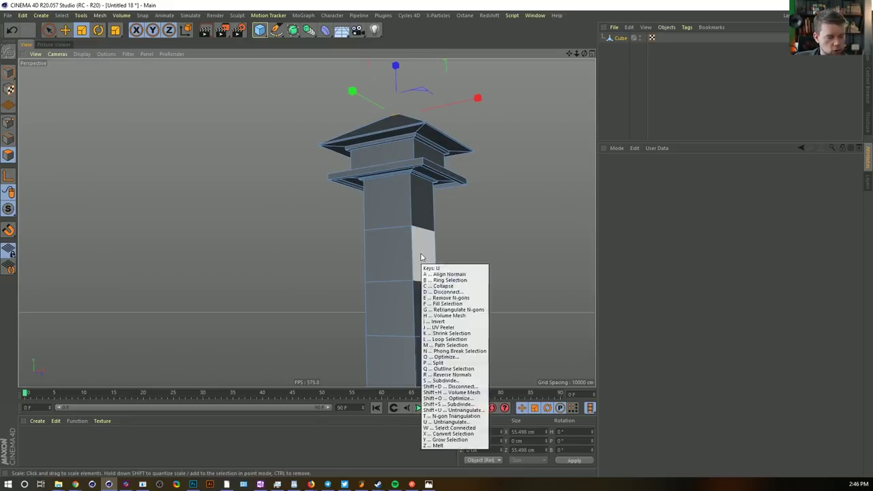
key(l)
click(415, 250)
key(u)
key(y)
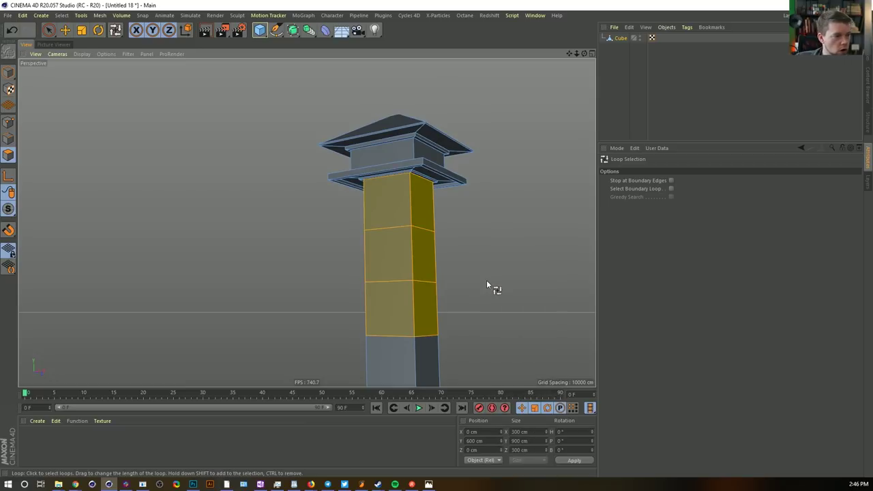
key(u)
key(y)
key(u)
key(y)
alt+drag(470, 339, 454, 321)
key(t)
key(y)
drag(250, 217, 343, 184)
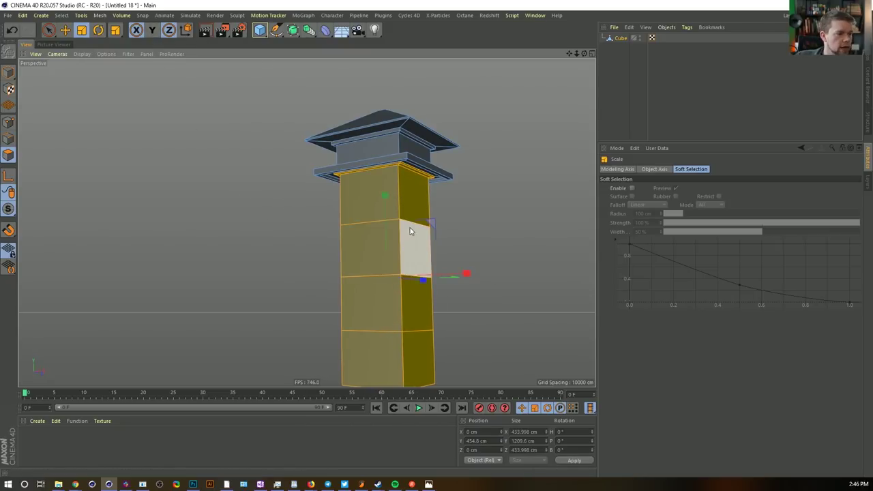
Loop-select the three horizontal edge loops that divide the column shaft
alt+drag(401, 229, 397, 260)
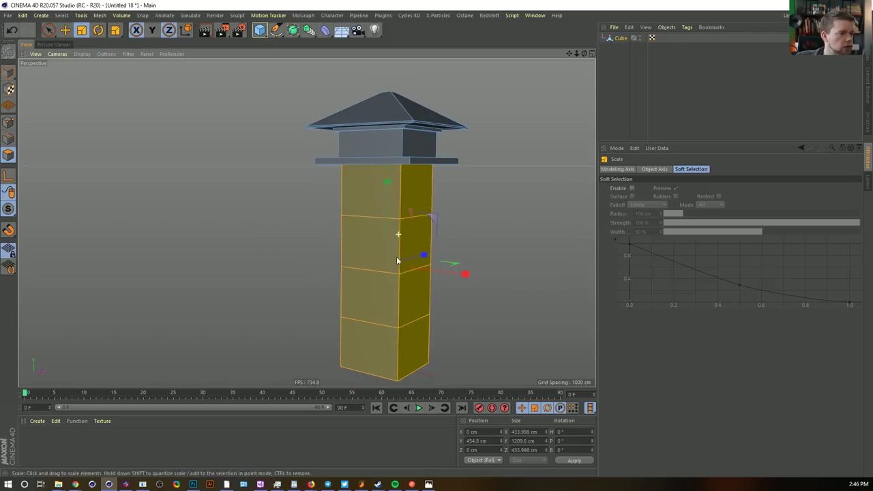
click(6, 138)
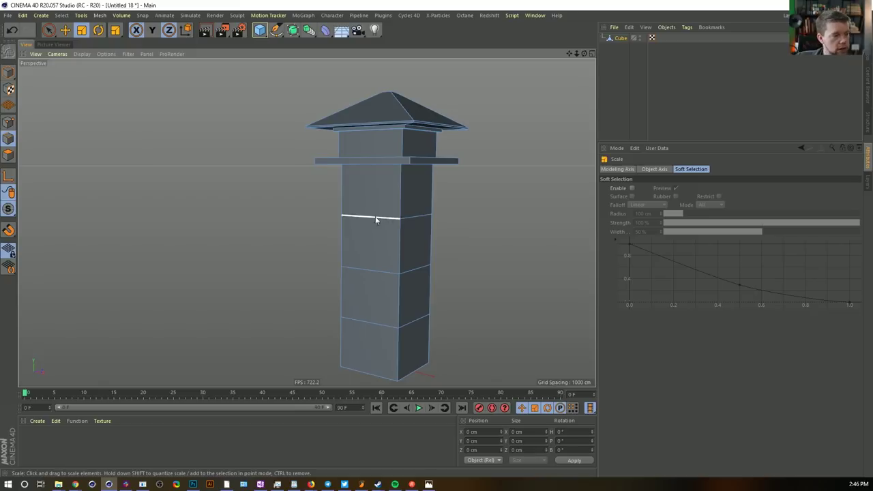
key(u)
key(l)
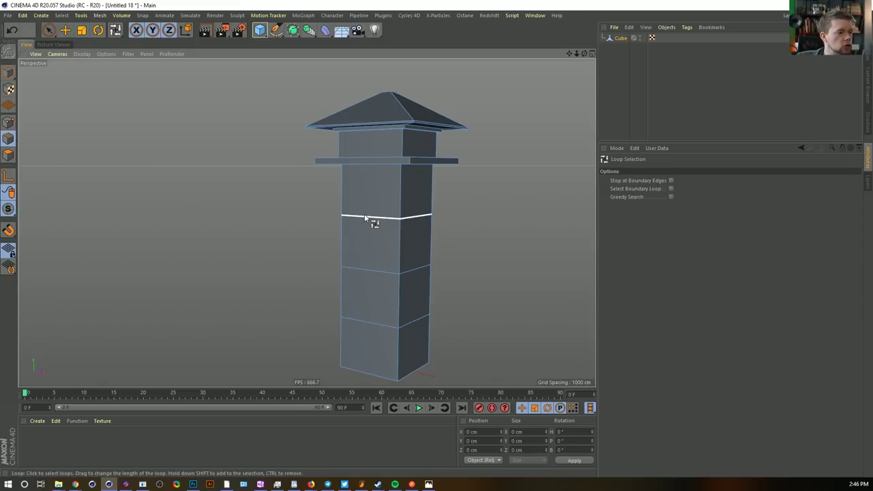
shift+click(378, 274)
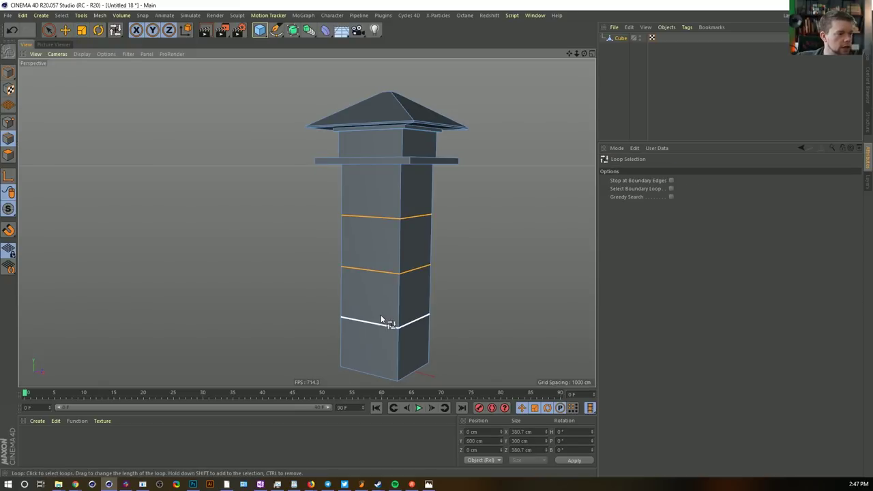
Try to remove the three selected edge loops from the shaft with Melt
key(u)
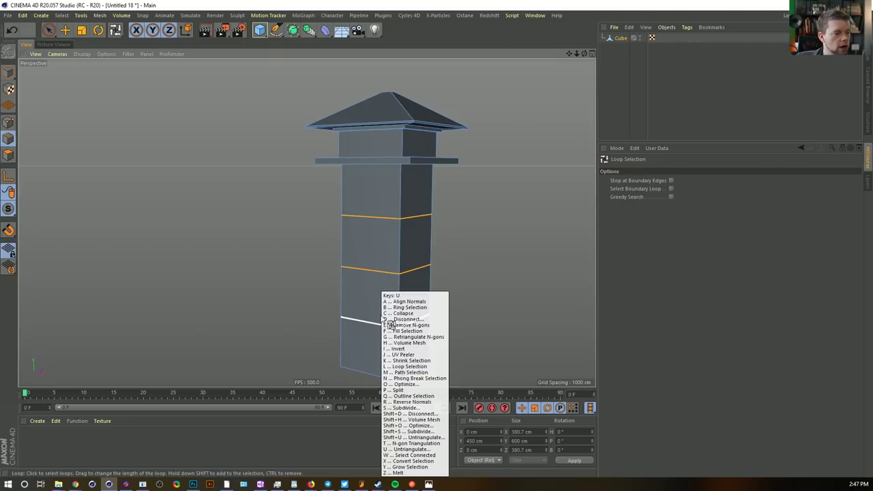
key(Escape)
key(u)
key(Escape)
key(u)
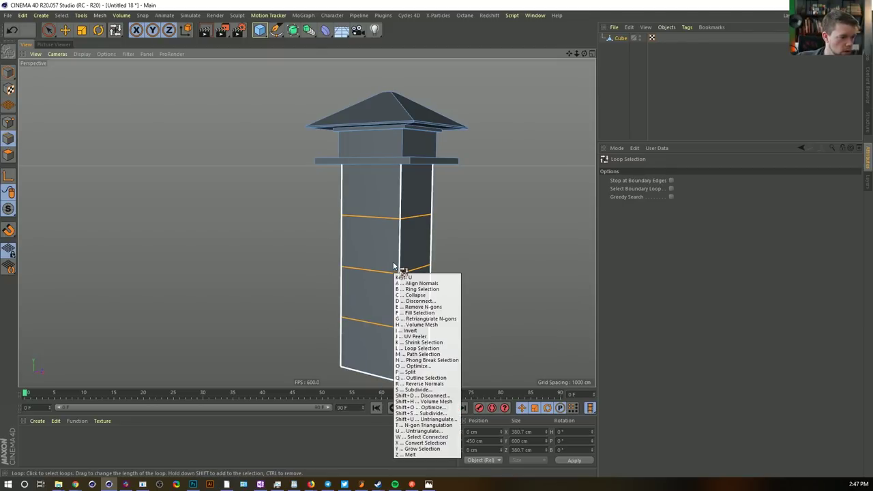
key(Escape)
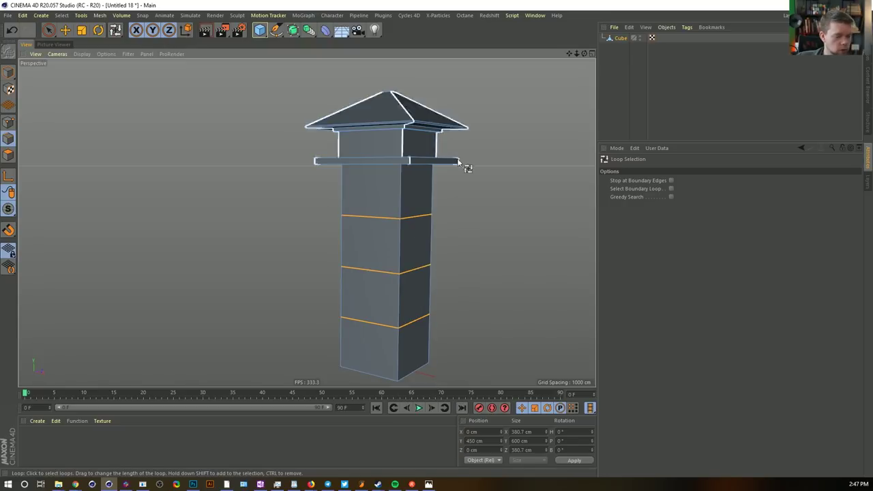
key(u)
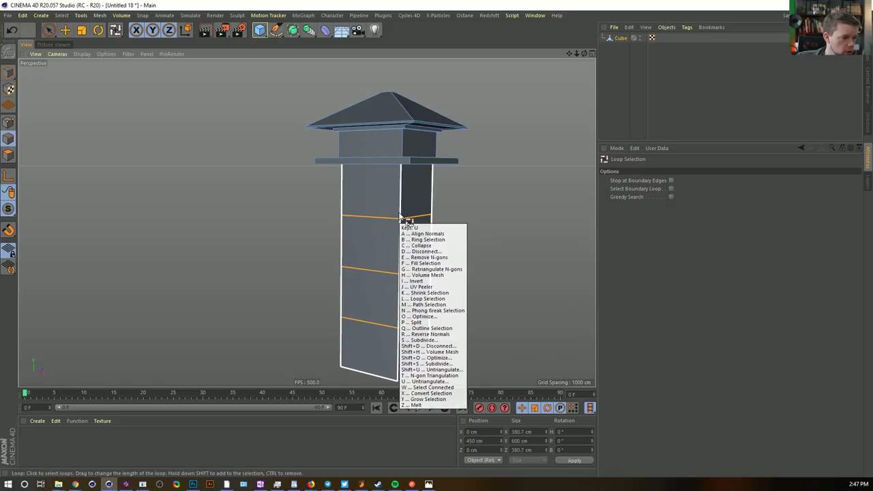
key(z)
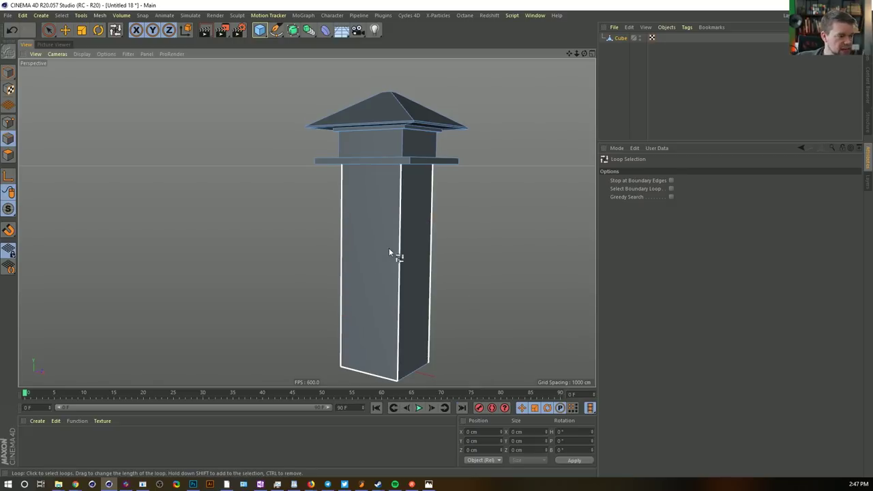
click(9, 122)
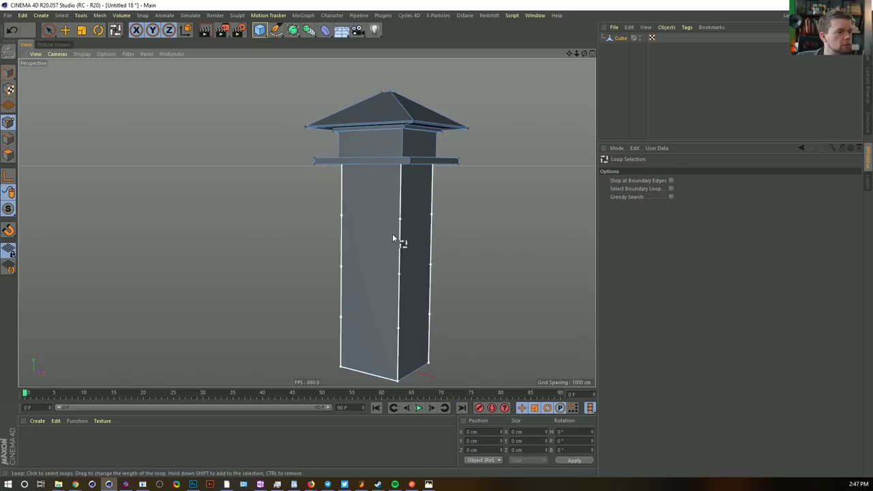
key(ctrl+z)
Try to delete the shaft's three selected edge loops in edge mode
click(8, 139)
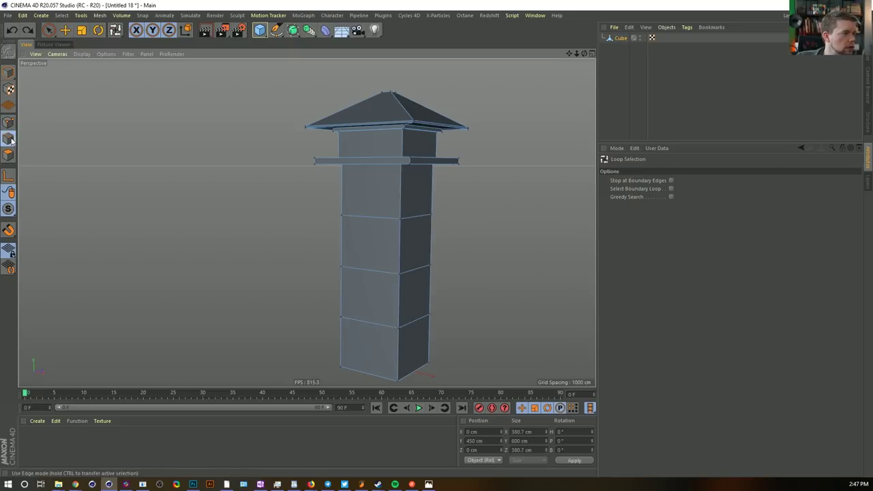
key(Delete)
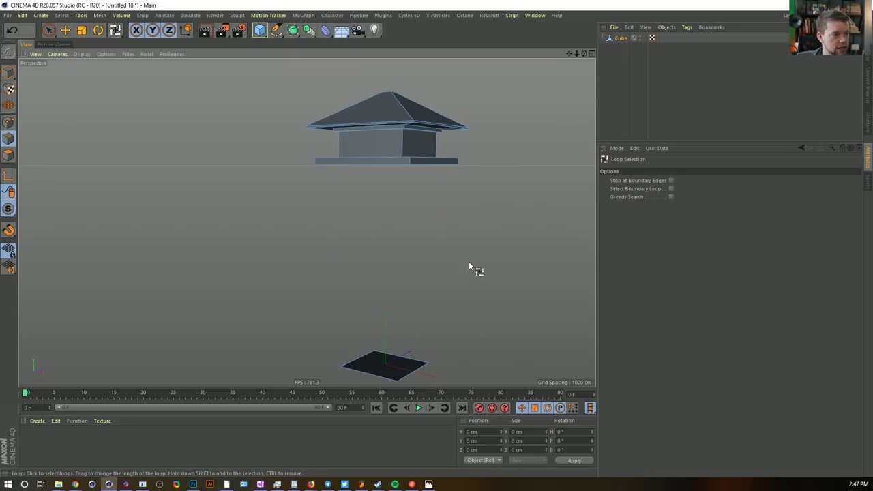
key(ctrl+z)
Dissolve the three selected edge loops on the column shaft
right_click(389, 229)
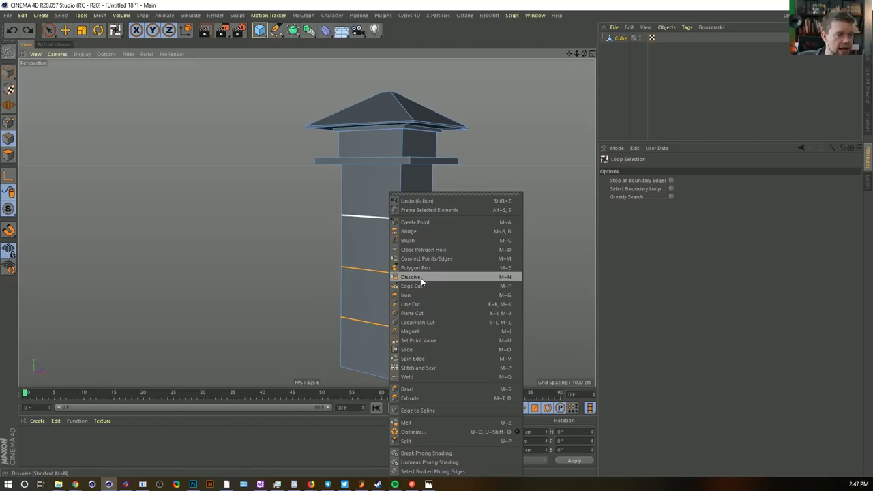
click(421, 278)
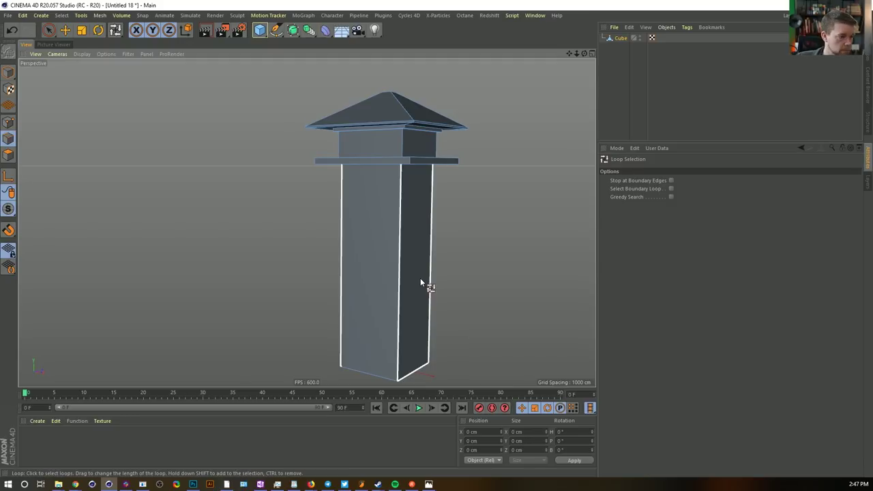
Select the tower's bottom polygon and scale it up to about 633 cm so the shaft tapers toward the top
click(8, 155)
click(48, 29)
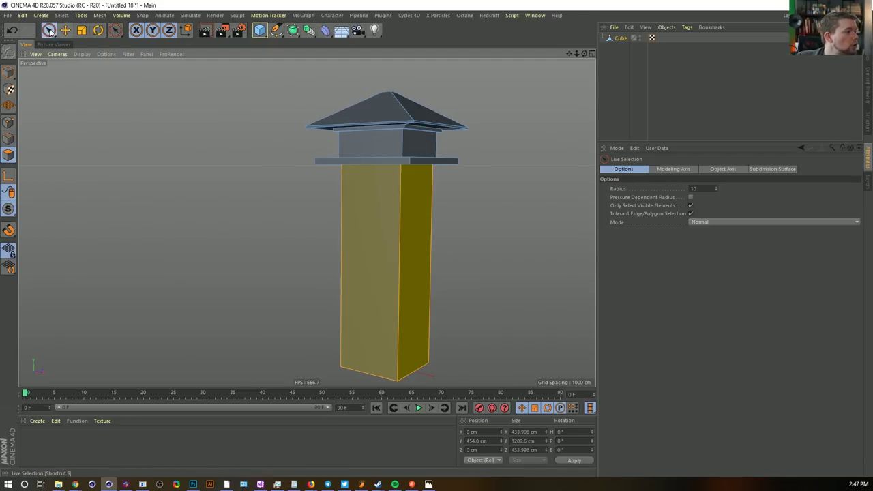
alt+drag(377, 314, 382, 257)
alt+middle_drag(390, 347, 398, 220)
click(403, 234)
alt+drag(402, 235, 395, 272)
key(t)
drag(332, 292, 363, 287)
key(ctrl+z)
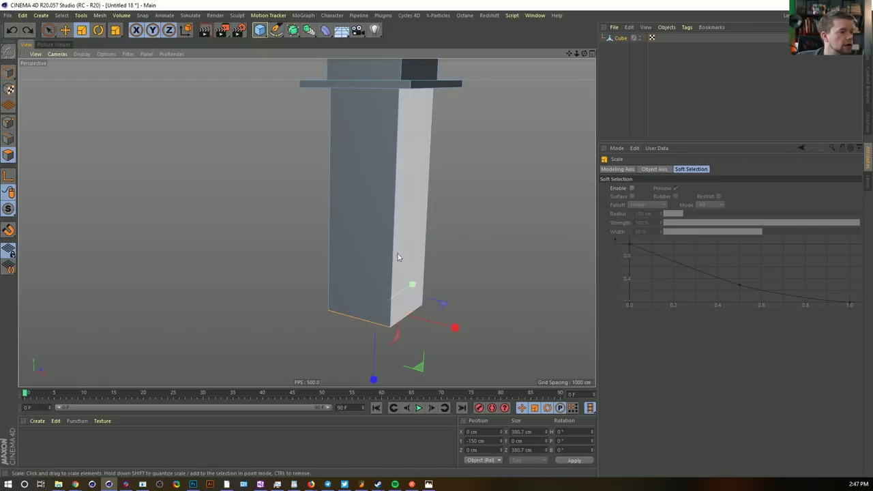
alt+right_drag(383, 243, 291, 249)
alt+middle_drag(308, 259, 294, 277)
drag(304, 281, 530, 229)
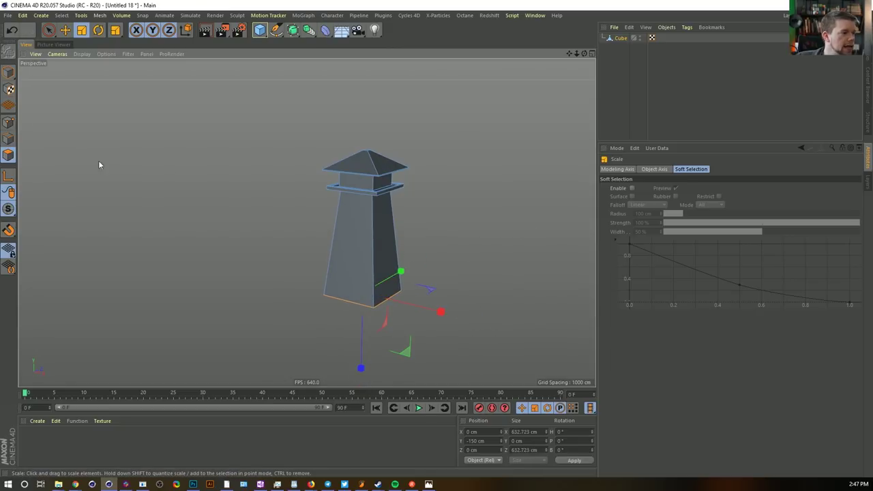
Ring-select the tapered shaft's vertical edges and apply an Edge Cut with a subdivision of 2 and Create N-gons off
click(8, 138)
alt+right_drag(286, 274, 400, 239)
alt+middle_drag(400, 238, 393, 259)
alt+right_drag(392, 260, 447, 236)
key(u)
key(b)
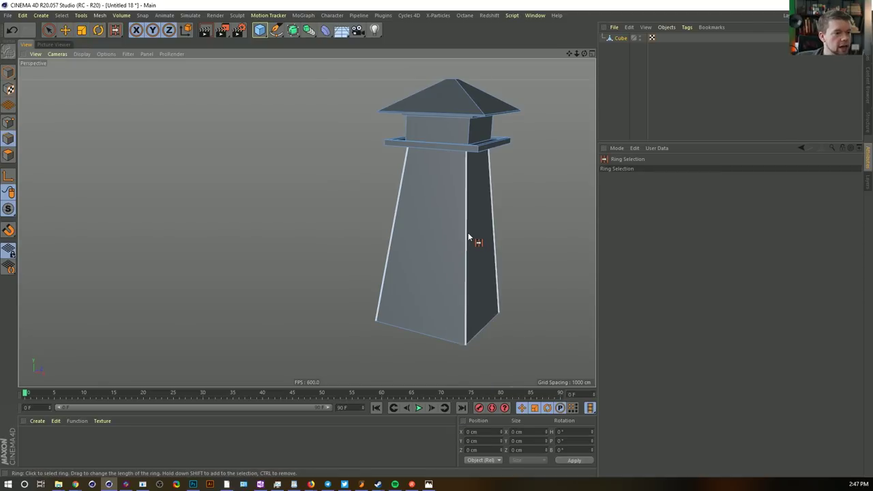
click(468, 233)
alt+drag(468, 233, 399, 230)
right_click(400, 230)
key(m)
key(f)
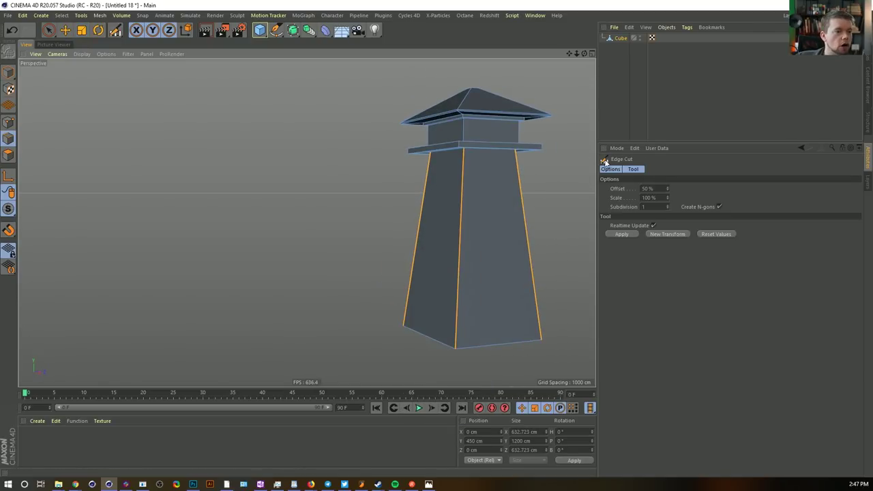
click(622, 234)
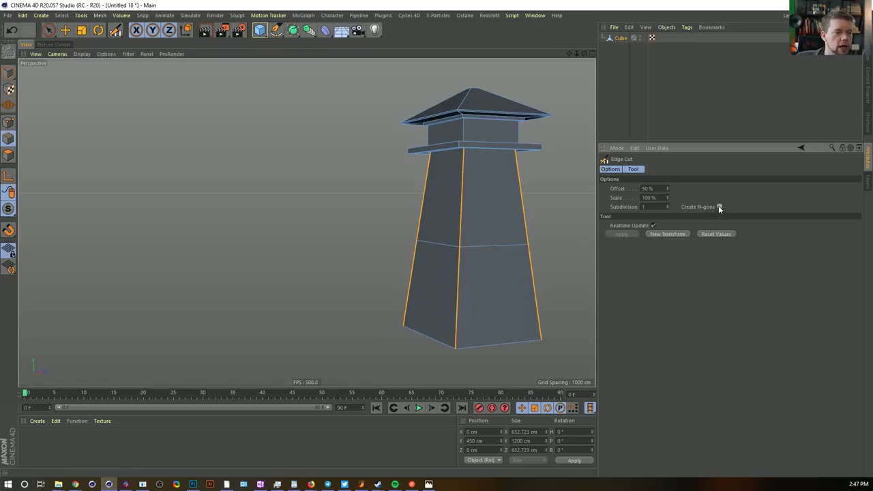
click(666, 206)
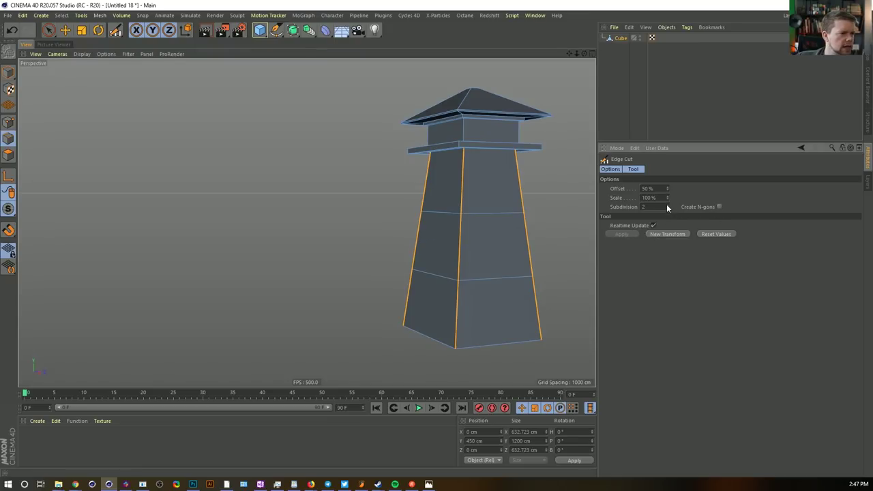
Loop-select all three polygon bands around the tapered shaft in polygon mode
alt+drag(551, 230, 384, 236)
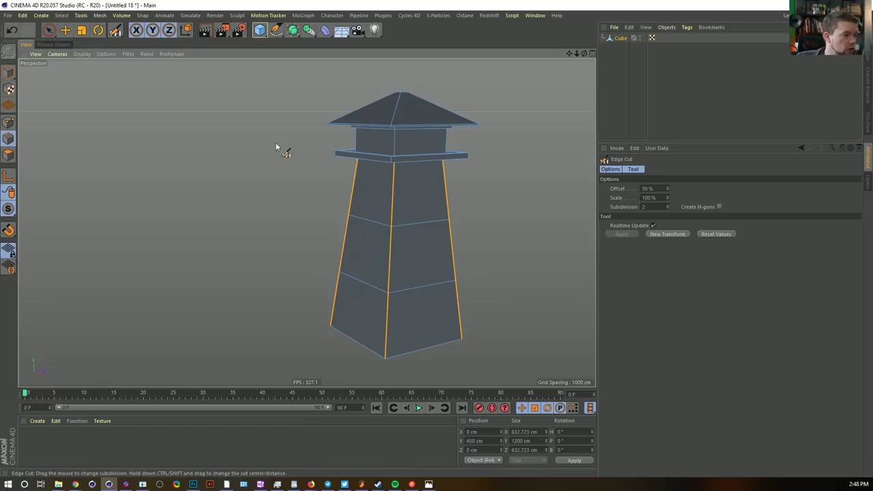
click(9, 155)
click(49, 29)
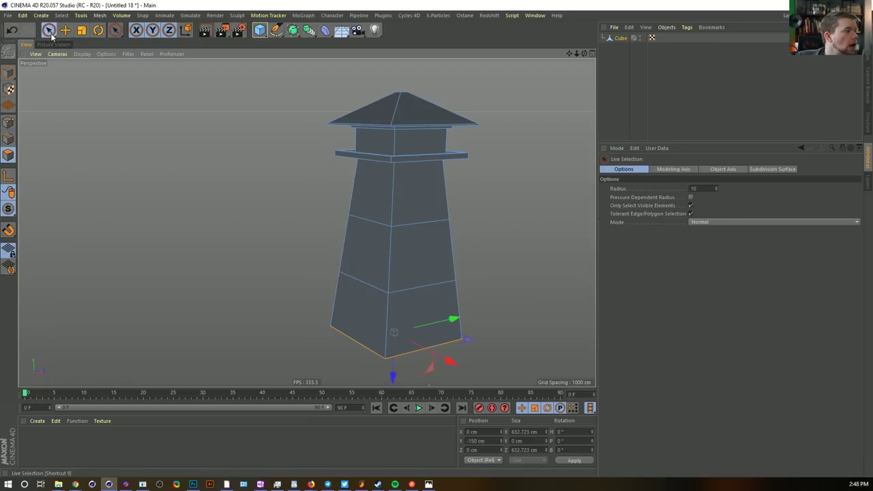
click(426, 216)
key(u)
key(l)
click(396, 217)
shift+click(399, 262)
shift+click(400, 321)
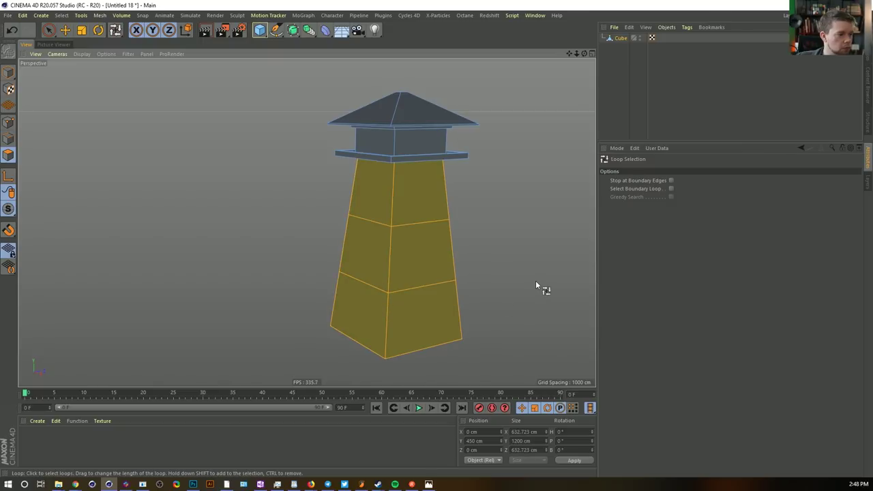
Try triangulating the selected shaft polygons
right_click(481, 283)
click(514, 444)
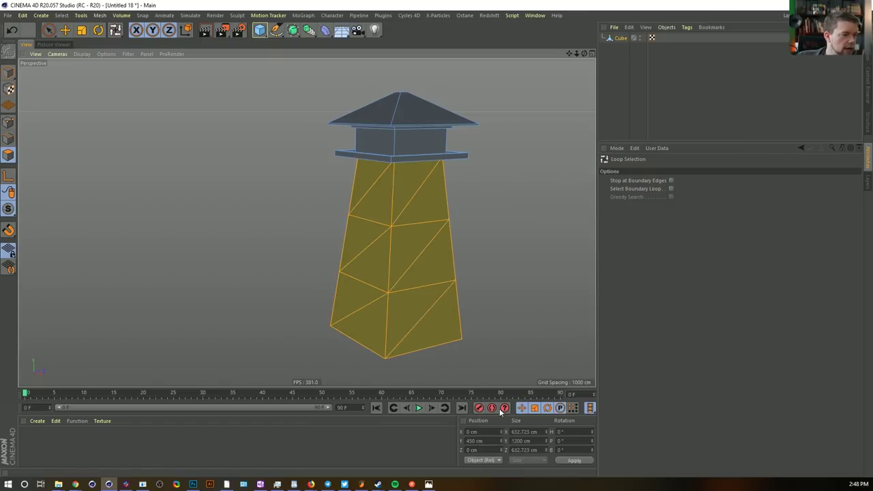
alt+drag(461, 298, 536, 265)
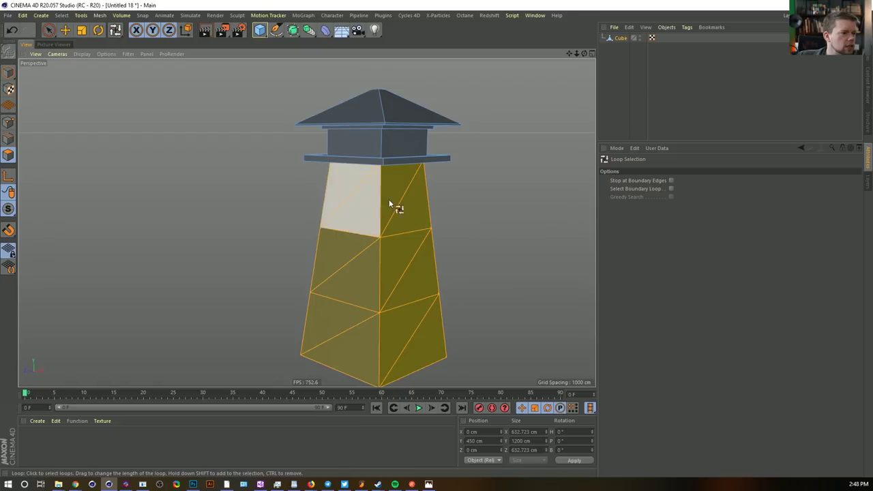
alt+drag(438, 228, 407, 223)
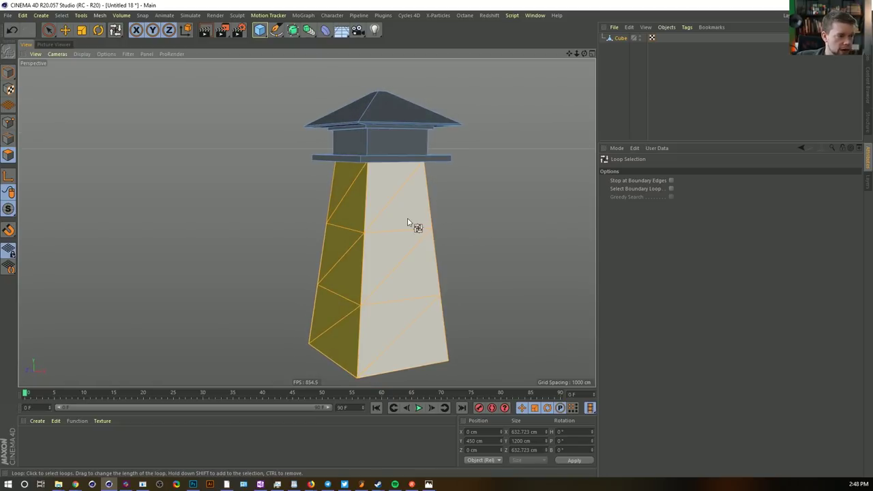
Activate Extrude Inner on the shaft polygons with Preserve Groups turned off
alt+right_drag(395, 224, 443, 187)
mouse_move(398, 216)
alt+mouse_down()
mouse_move(368, 198)
mouse_move(383, 198)
mouse_move(385, 214)
alt+mouse_up()
key(i)
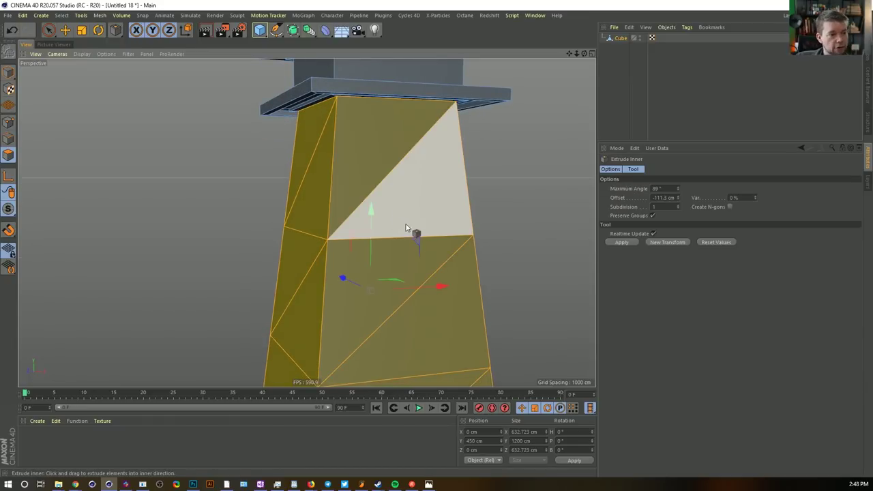
click(651, 215)
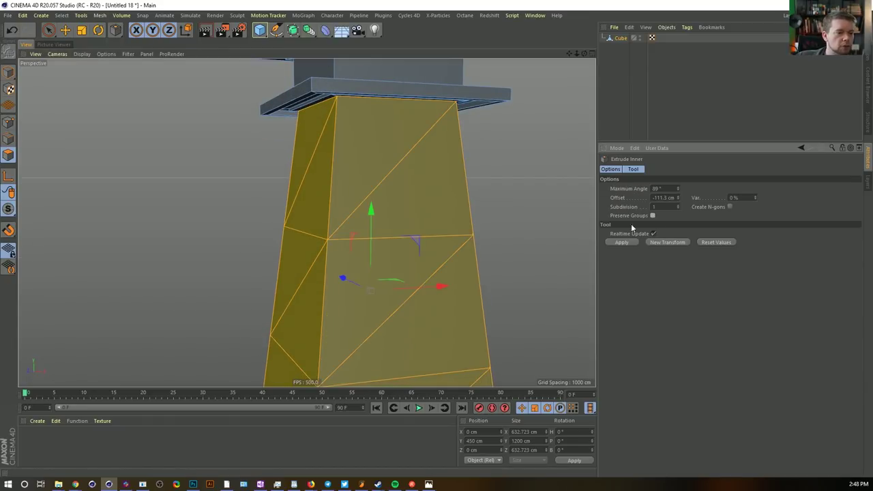
Try an inner extrude of 22 cm on the shaft's triangles and delete the inset faces to leave diagonal bracing
drag(470, 173, 443, 227)
key(Delete)
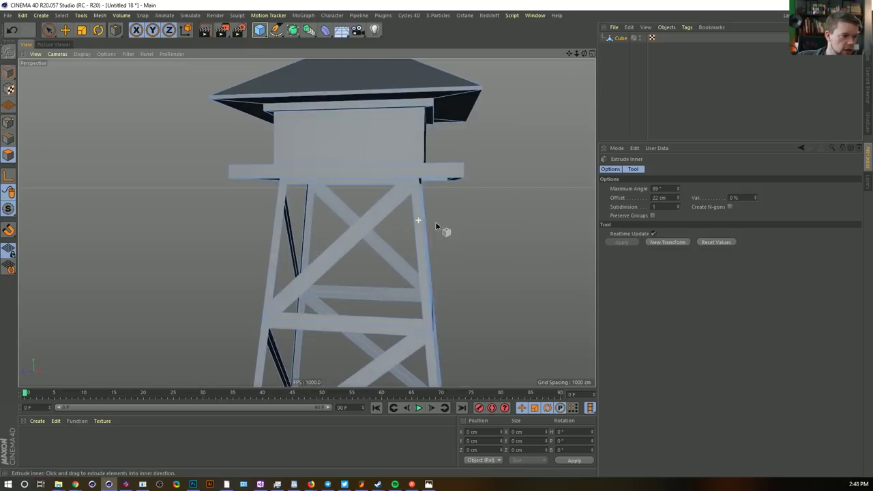
click(421, 230)
click(387, 214)
alt+drag(381, 219, 372, 204)
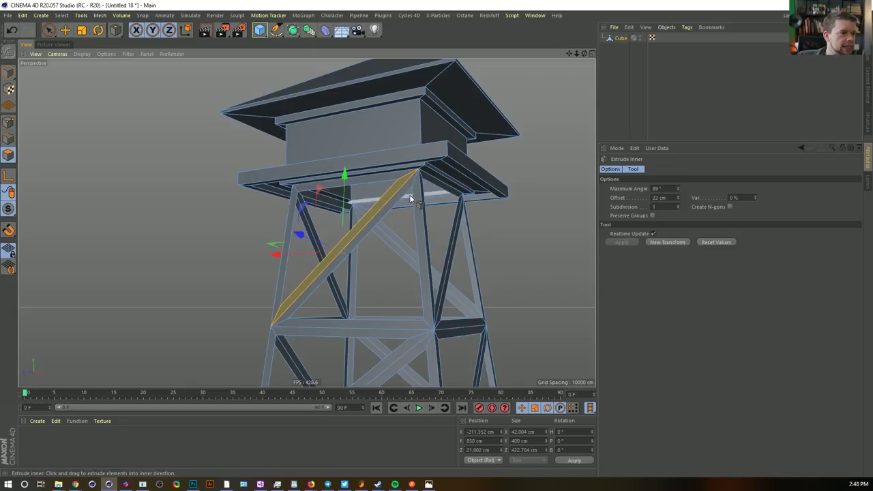
alt+drag(409, 204, 451, 251)
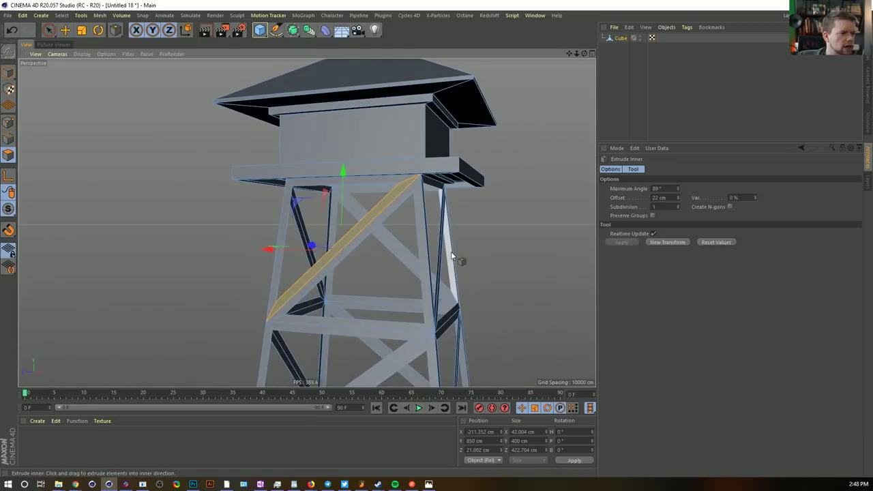
Undo the face deletion, the inner extrude and the triangulation, keeping the shaft's quad polygons selected
click(450, 250)
key(ctrl+z)
key(ctrl+z)
key(ctrl+z)
key(ctrl+z)
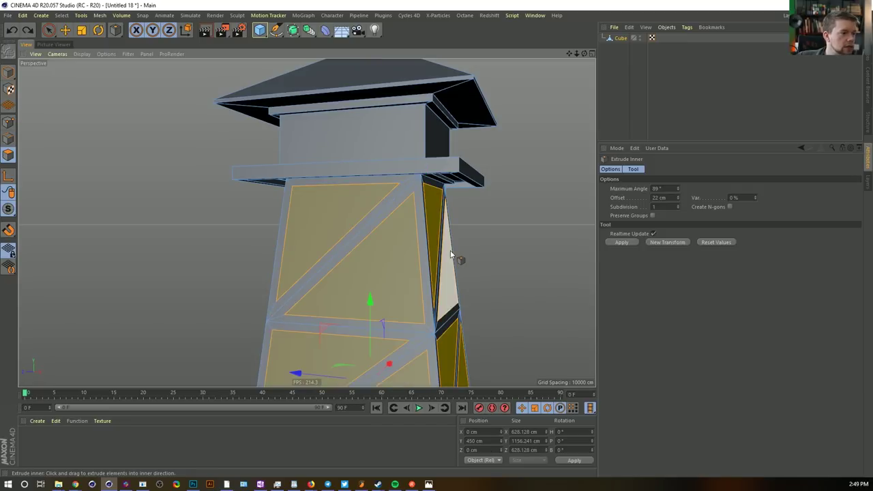
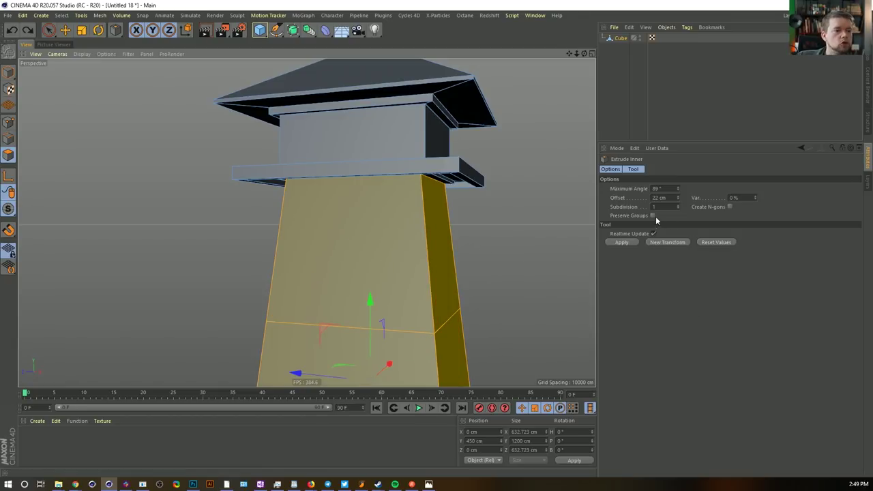
Extrude the shaft's quads inward individually by 16 cm and triangulate the inset polygons
drag(518, 259, 543, 259)
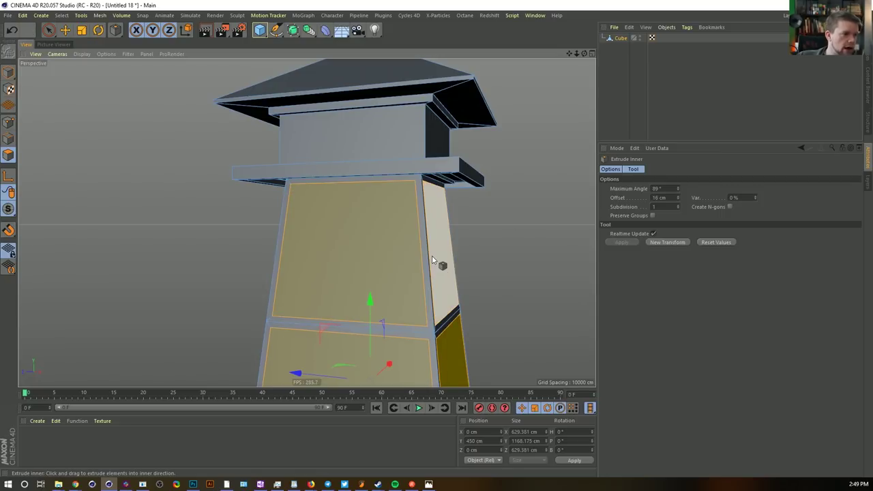
right_click(340, 255)
click(368, 444)
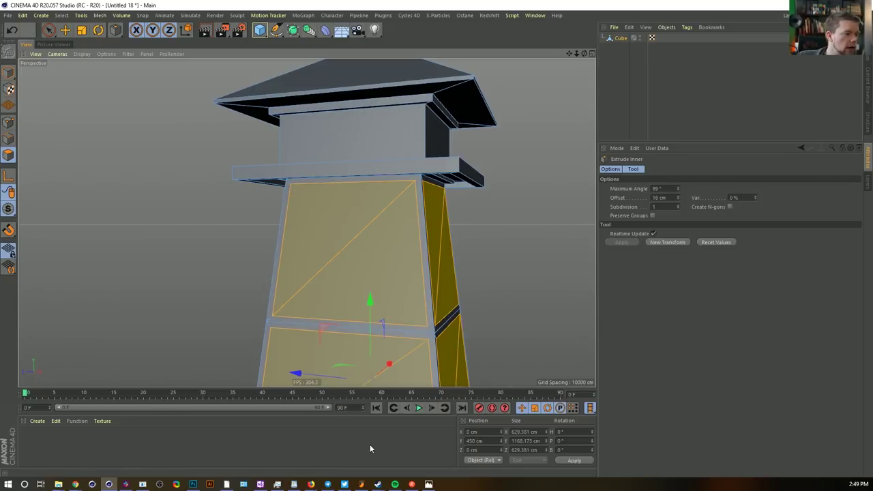
Extrude the triangulated faces inward by 22 cm and delete them to leave an open truss frame
click(389, 308)
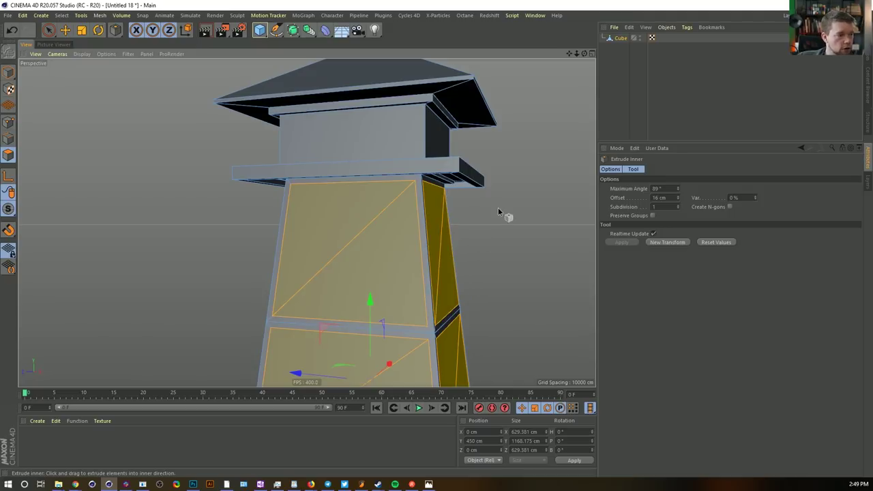
drag(390, 308, 399, 308)
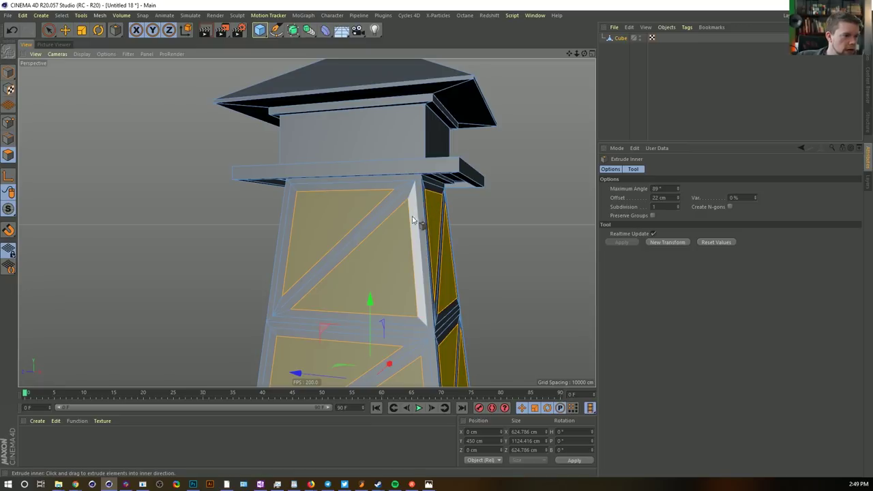
key(Delete)
Examine the open truss shaft, its base polygon and the cabin from several angles
alt+drag(416, 235, 370, 253)
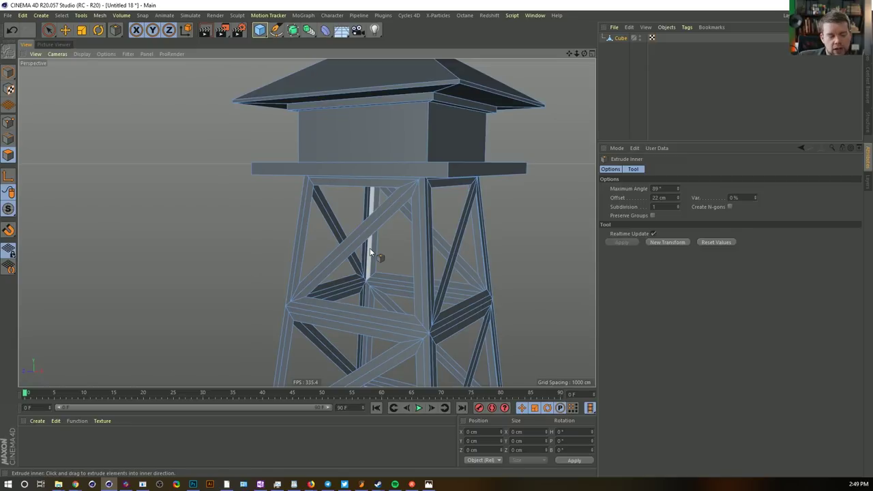
scroll(341, 267, down, 3)
alt+middle_drag(367, 316, 348, 274)
mouse_move(357, 266)
alt+mouse_down()
mouse_move(257, 261)
mouse_move(293, 273)
mouse_move(359, 319)
alt+mouse_up()
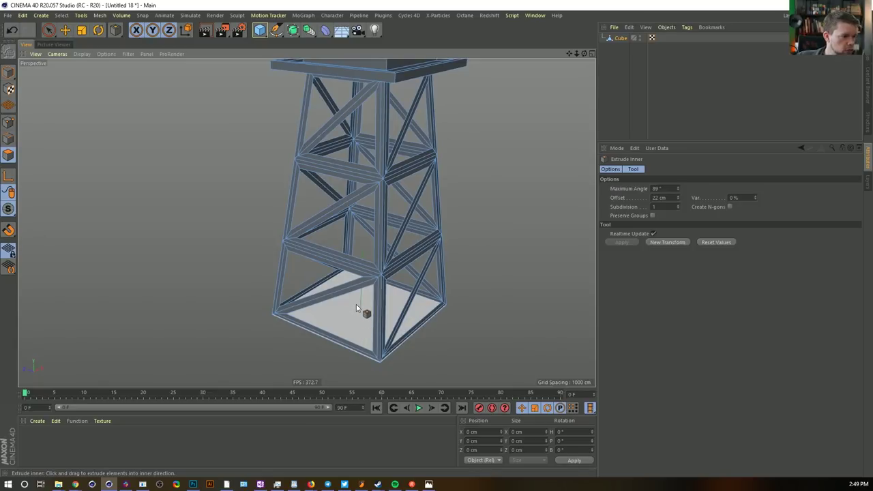
click(353, 309)
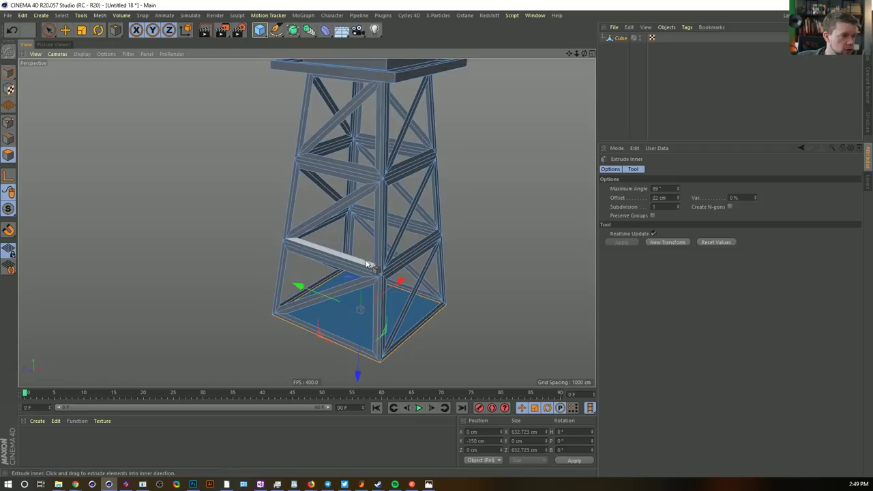
alt+drag(367, 262, 379, 210)
alt+middle_drag(379, 209, 372, 287)
mouse_move(354, 269)
alt+mouse_down()
mouse_move(364, 264)
mouse_move(358, 213)
mouse_move(359, 262)
alt+mouse_up()
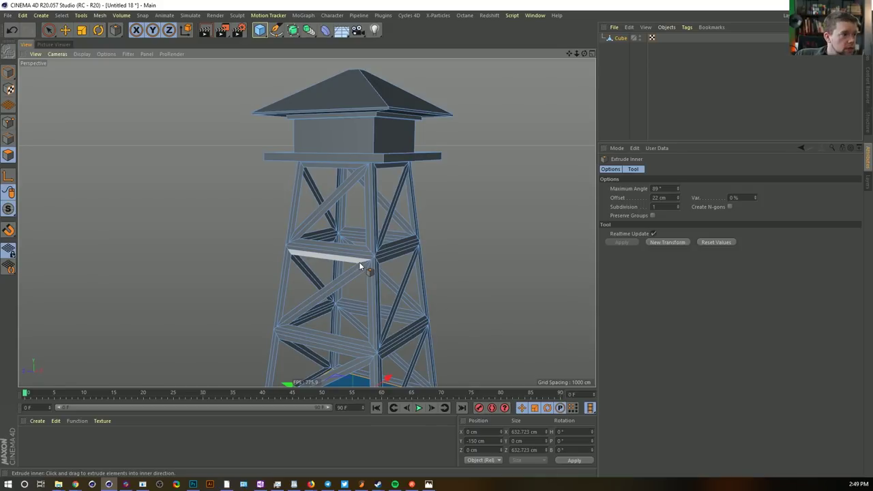
alt+drag(362, 184, 421, 232)
mouse_move(427, 270)
alt+middle_down()
mouse_move(433, 212)
mouse_move(426, 270)
alt+middle_up()
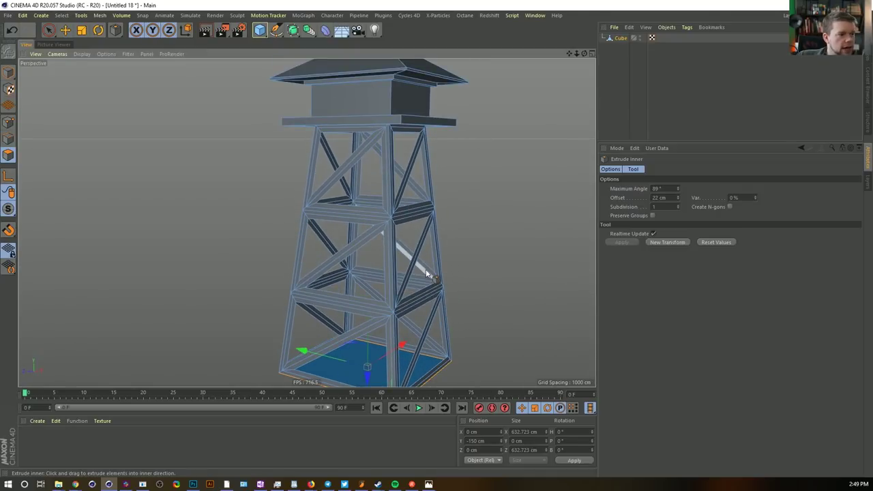
alt+drag(399, 327, 384, 252)
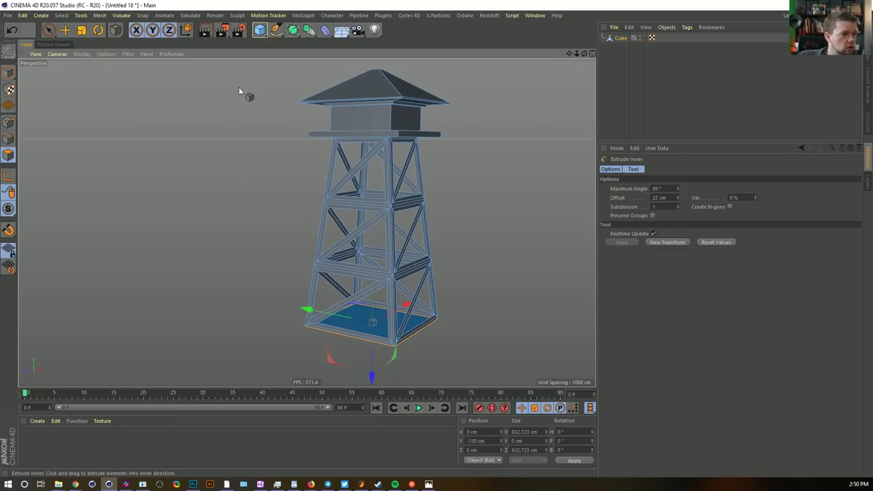
alt+drag(376, 175, 385, 205)
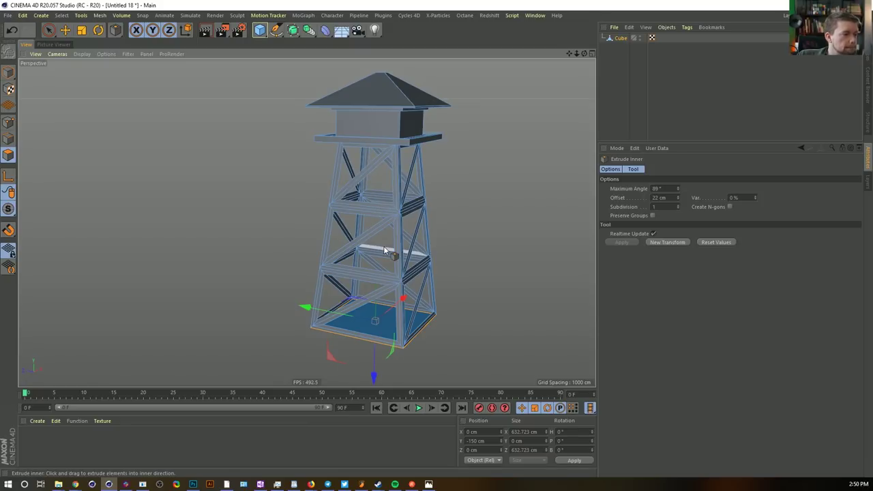
mouse_move(390, 187)
alt+mouse_down()
mouse_move(382, 181)
mouse_move(400, 179)
mouse_move(392, 186)
alt+mouse_up()
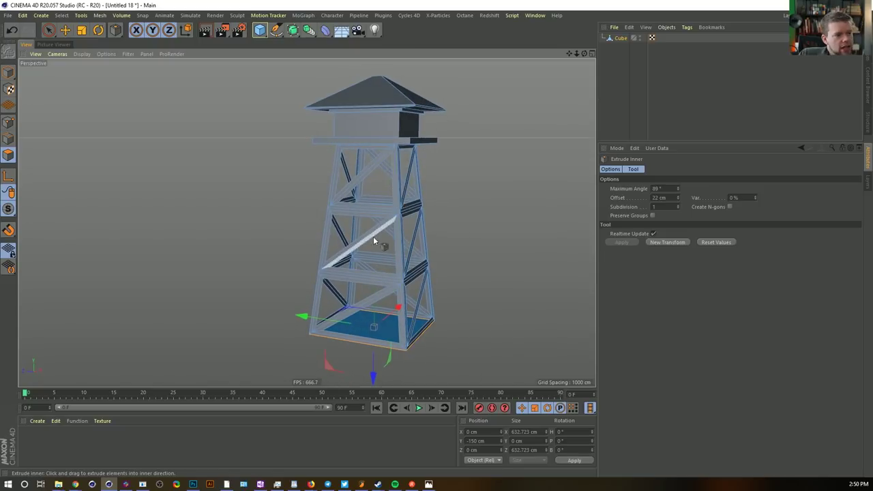
Loop-select the frame polygons that outline the shaft's middle truss section on all sides
scroll(374, 225, up, 5)
key(u)
key(l)
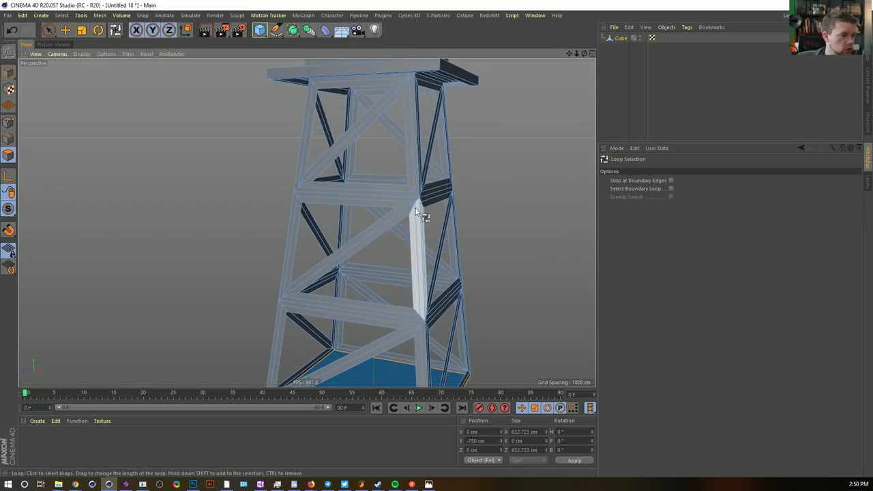
click(422, 200)
shift+click(421, 200)
alt+drag(344, 205, 443, 204)
mouse_move(331, 191)
alt+mouse_down()
mouse_move(301, 201)
mouse_move(337, 204)
alt+mouse_up()
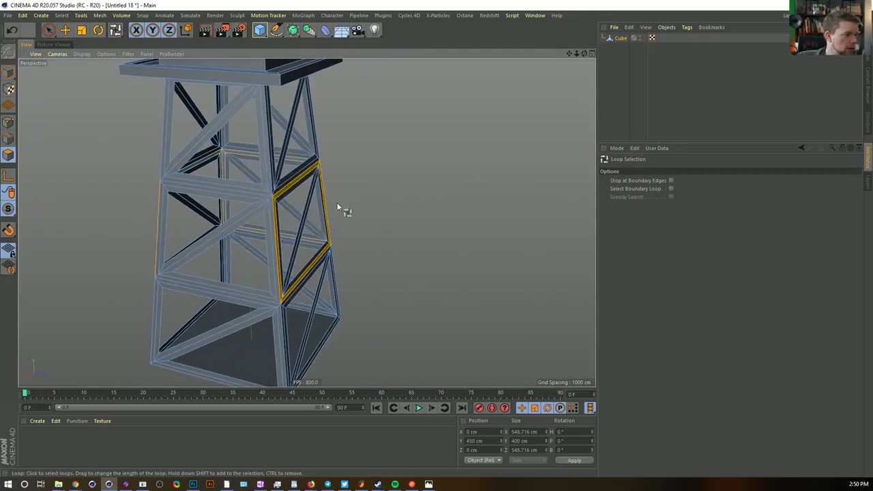
shift+click(273, 201)
alt+drag(309, 203, 258, 186)
alt+middle_drag(284, 189, 320, 240)
shift+click(282, 242)
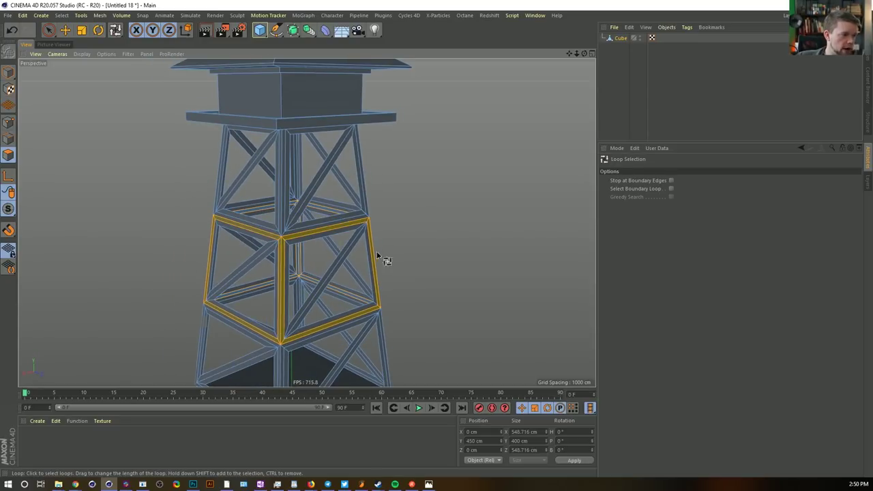
Fill-select the top truss section together with the platform and cabin, invert the selection and delete the lower shaft sections
alt+drag(377, 253, 324, 251)
key(u)
key(i)
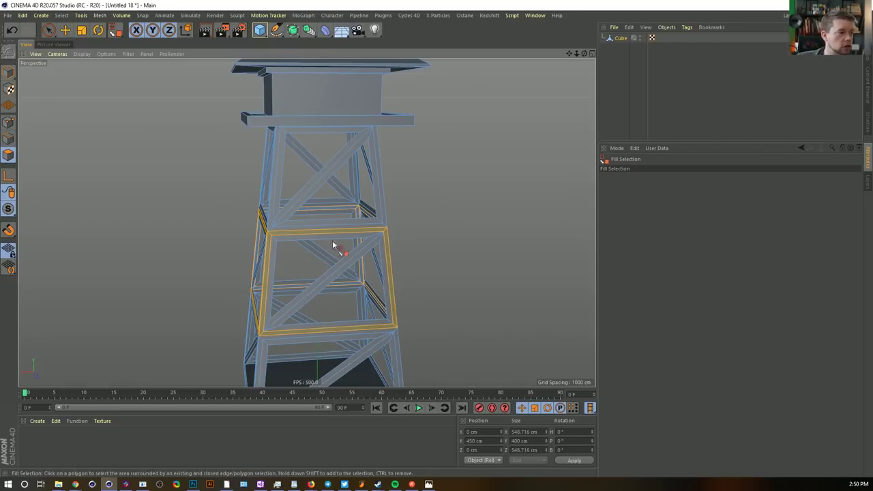
click(290, 81)
key(ctrl+z)
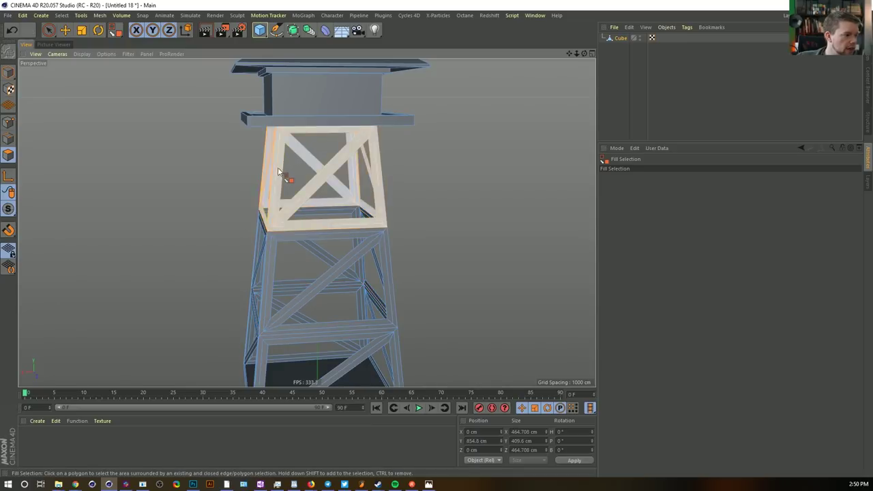
click(279, 179)
shift+click(323, 91)
key(u)
key(i)
key(Delete)
Select the remaining truss section's polygons and exclude the strip loop bordering the platform's underside
key(space)
click(336, 162)
key(u)
key(w)
alt+drag(411, 264, 350, 200)
alt+drag(342, 150, 353, 130)
alt+right_drag(353, 131, 326, 84)
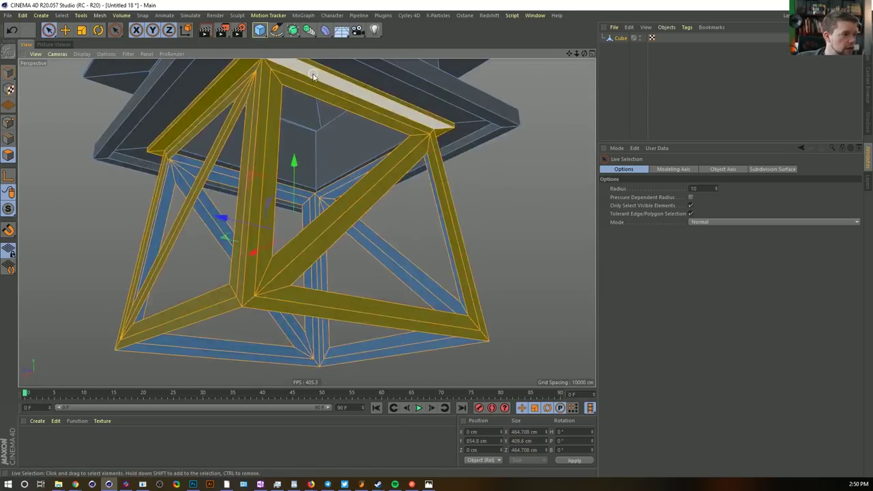
alt+middle_drag(314, 75, 319, 145)
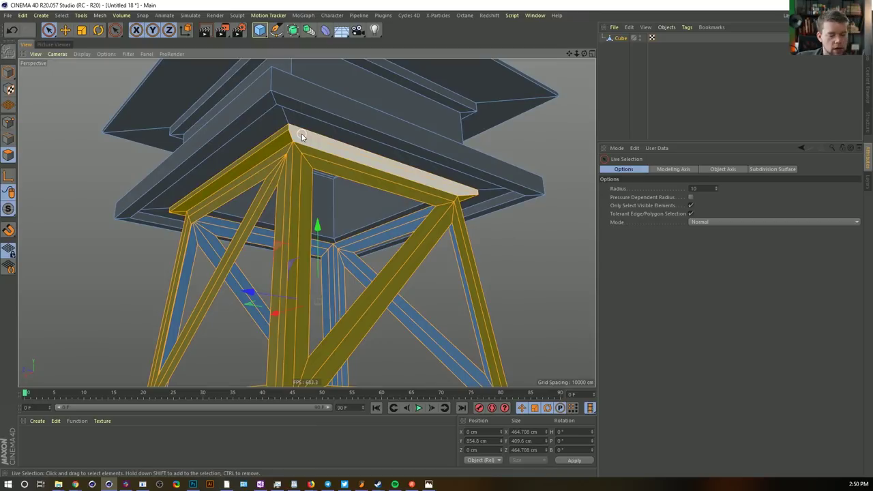
key(u)
key(l)
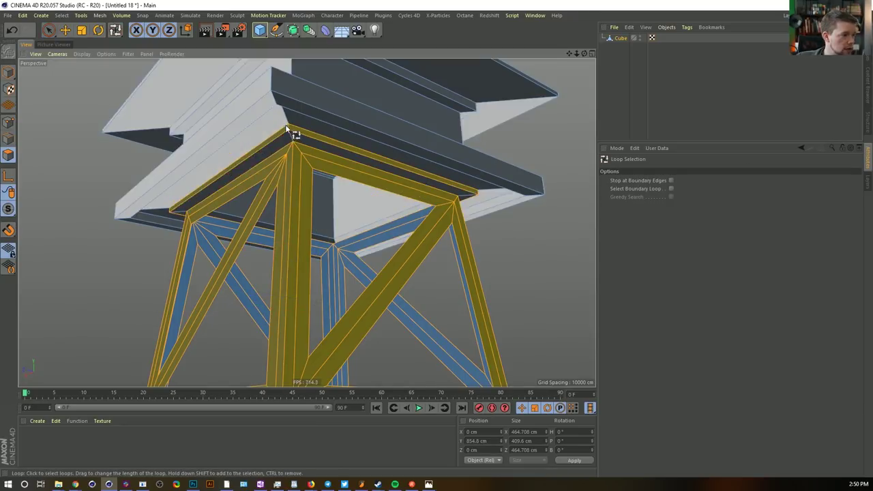
alt+drag(328, 188, 353, 217)
alt+right_drag(353, 217, 321, 219)
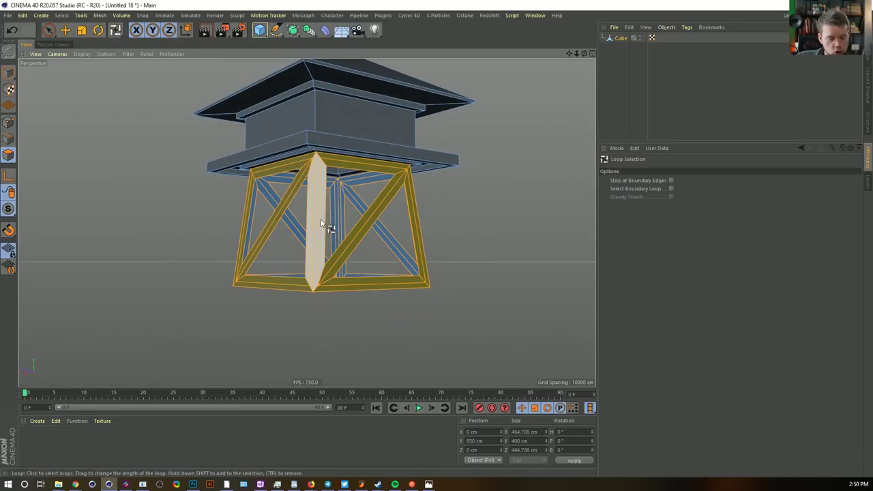
Split the selected truss polygons into a separate object and remove them from the original cabin object
key(u)
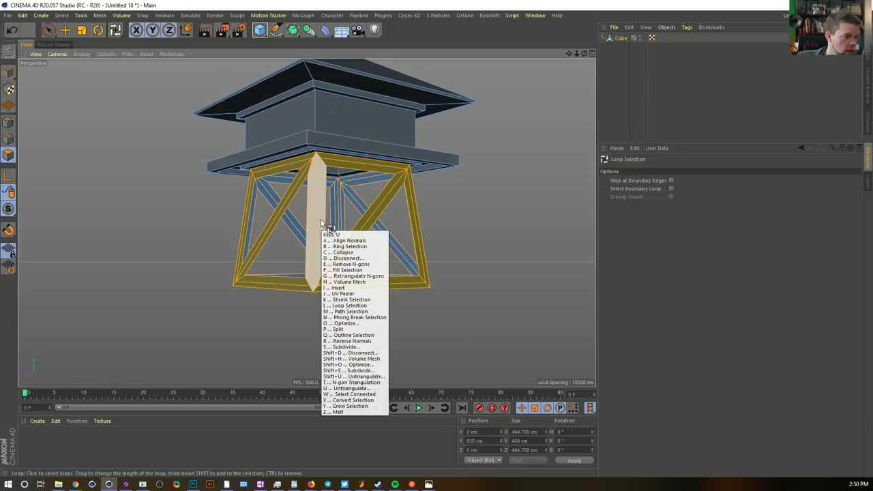
key(p)
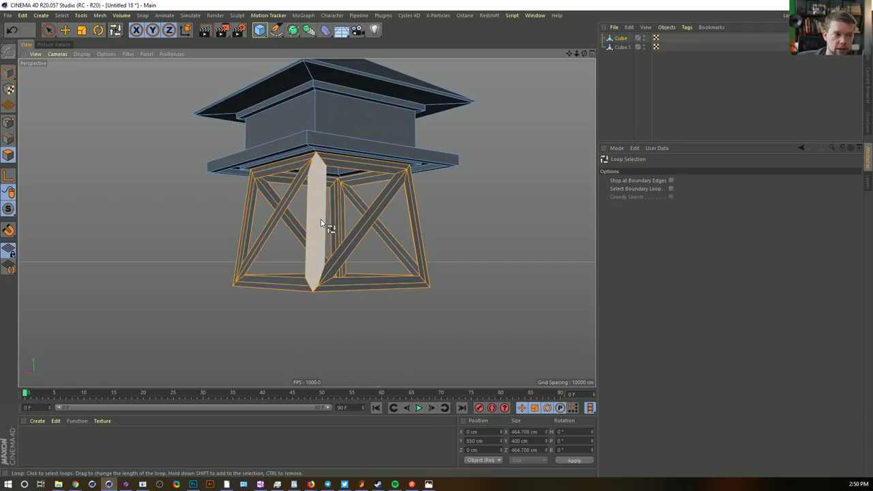
click(303, 167)
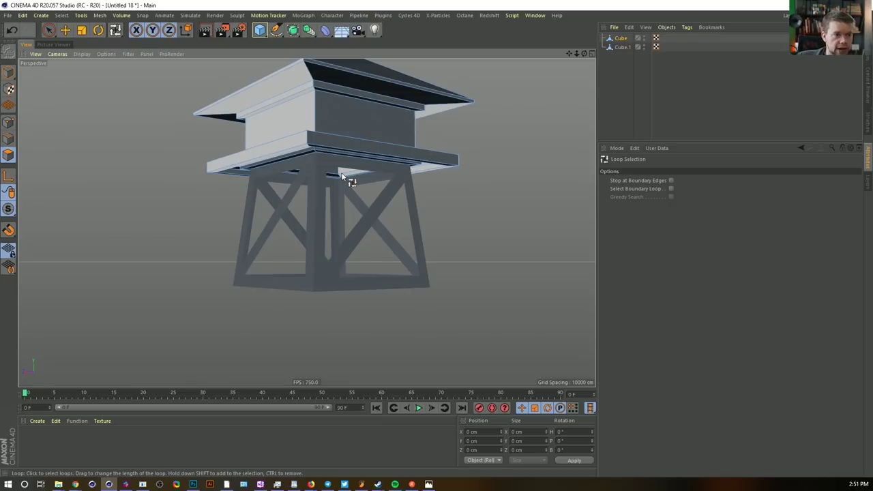
Add a MoGraph Cloner and place the split-off truss object Cube.1 inside it
click(622, 47)
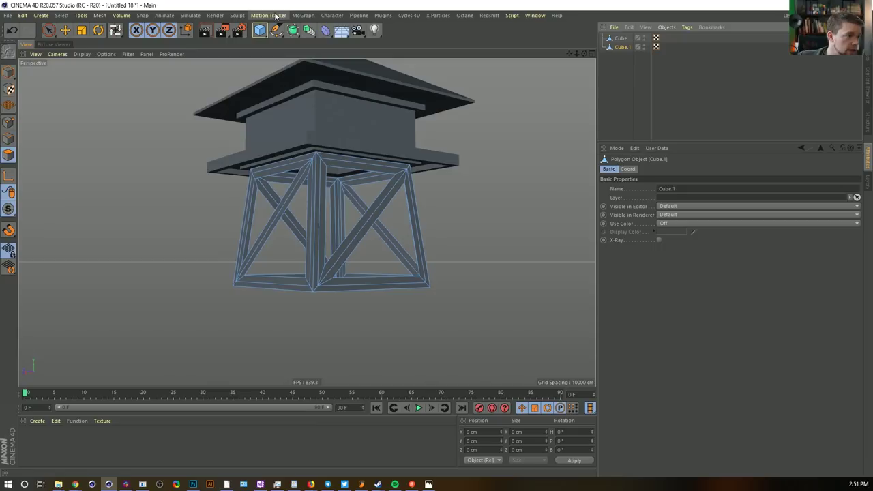
click(303, 15)
mouse_move(341, 28)
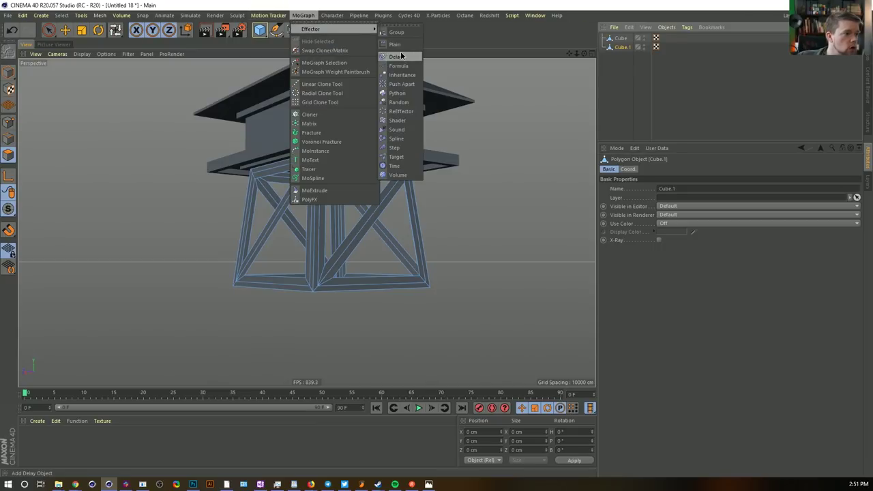
click(331, 113)
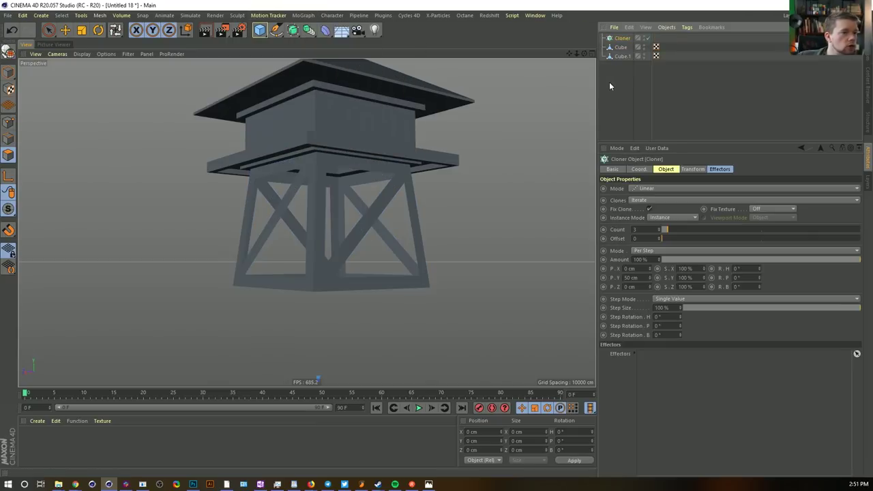
click(616, 57)
drag(617, 59, 624, 39)
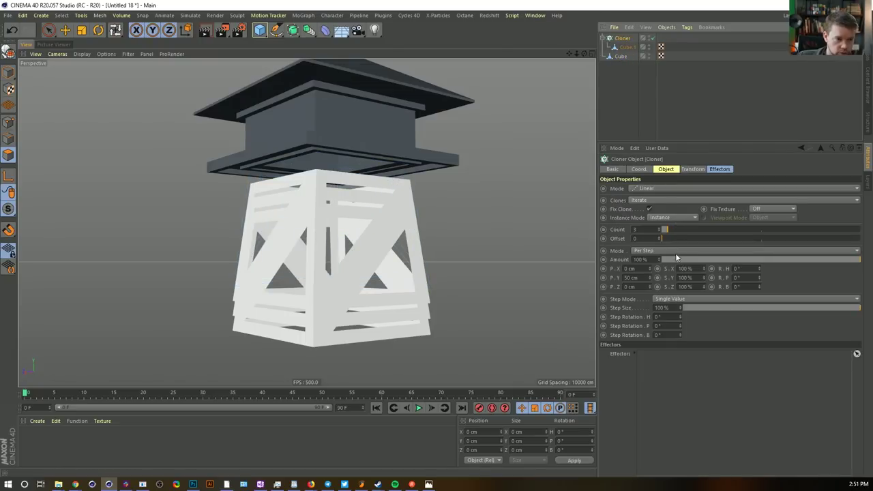
Set the Cloner's per-step Y offset to -419 cm and move the Cloner up until its top section meets the platform
drag(650, 278, 650, 490)
scroll(383, 288, down, 3)
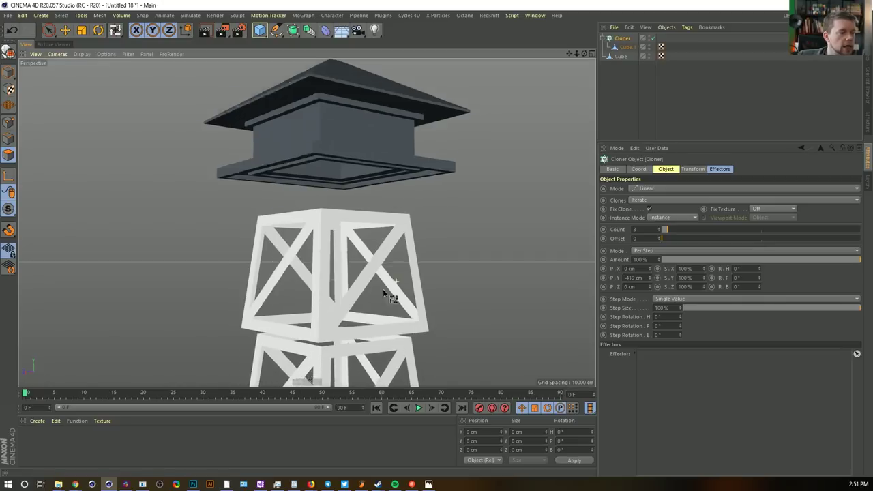
alt+middle_drag(383, 288, 376, 168)
scroll(376, 167, down, 2)
alt+drag(376, 168, 373, 196)
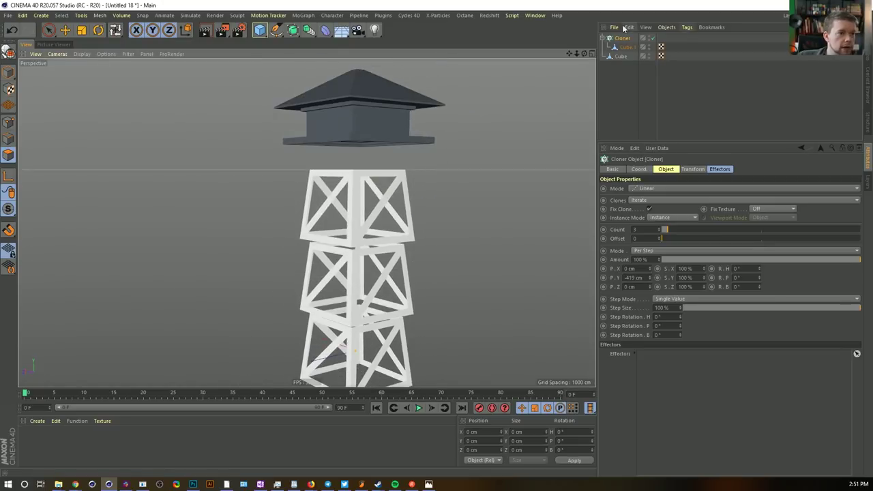
key(e)
drag(359, 295, 359, 265)
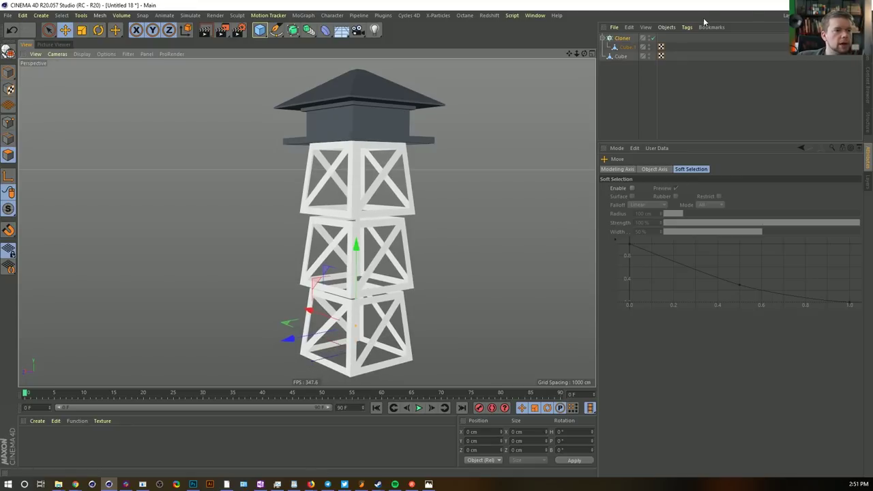
Set the Cloner's per-step scale to 129% in X and Z so the sections widen toward the ground
click(621, 38)
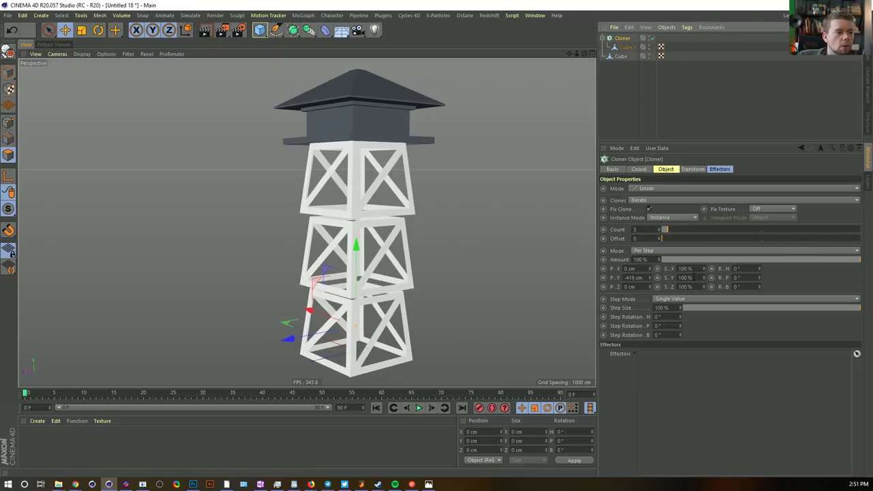
mouse_move(385, 285)
alt+mouse_down()
mouse_move(395, 253)
mouse_move(392, 280)
alt+mouse_up()
alt+middle_drag(392, 281, 389, 253)
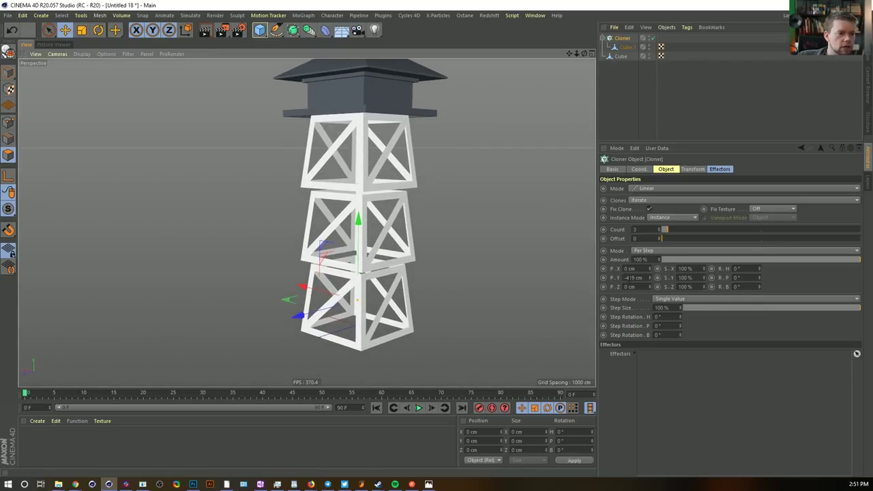
drag(705, 270, 704, 245)
alt+drag(383, 247, 436, 232)
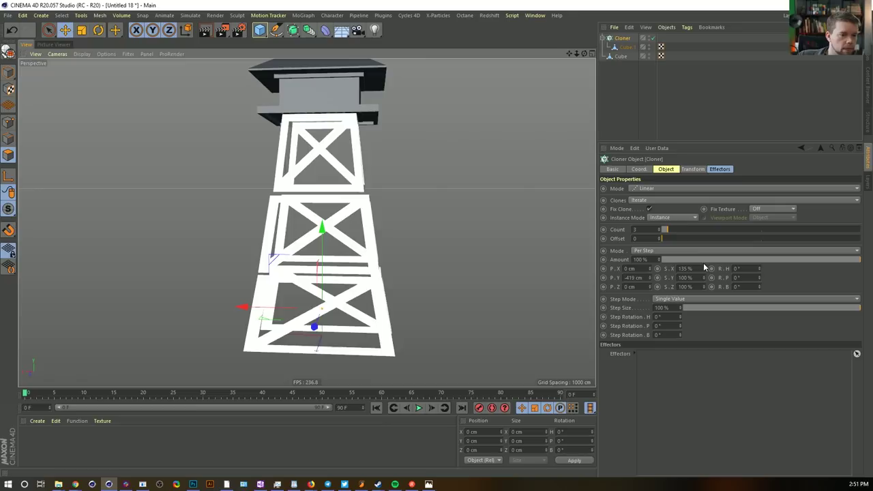
drag(703, 268, 704, 271)
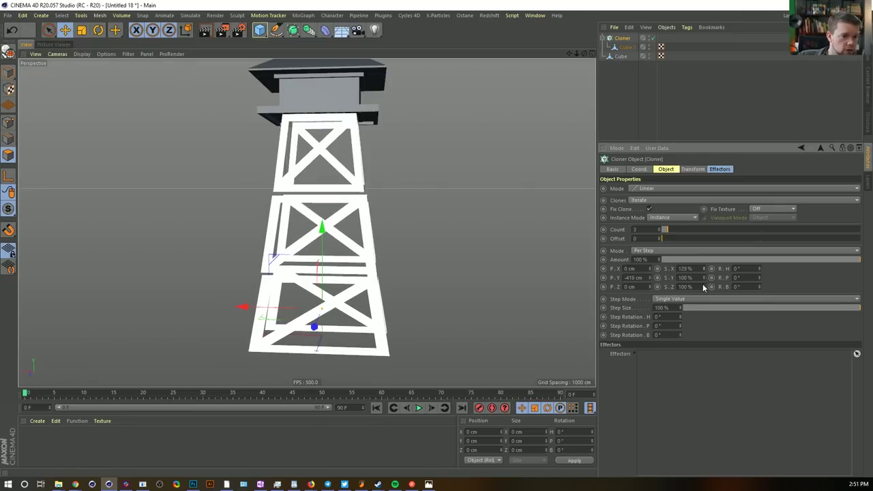
drag(688, 286, 655, 286)
text(129)
key(Return)
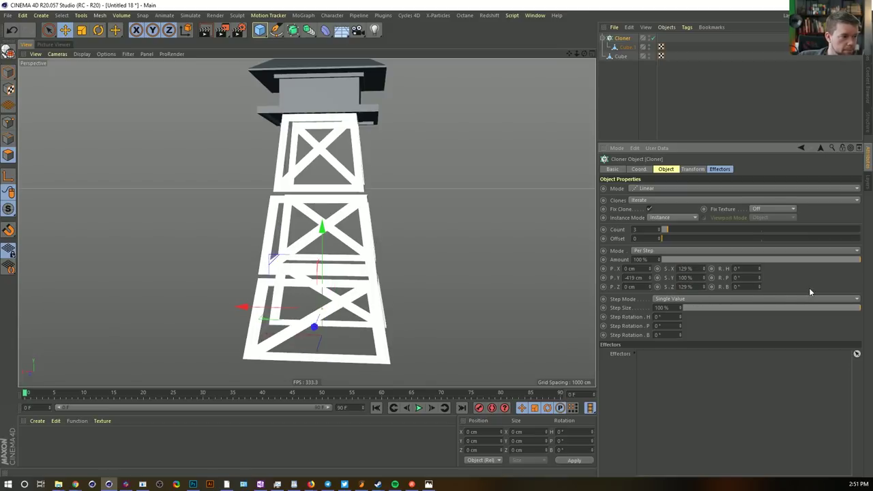
Set the Cloner's per-step Y offset to -400 cm and inspect the joints between the truss sections
alt+drag(399, 250, 379, 276)
drag(659, 278, 659, 270)
alt+drag(341, 286, 400, 271)
scroll(400, 275, up, 6)
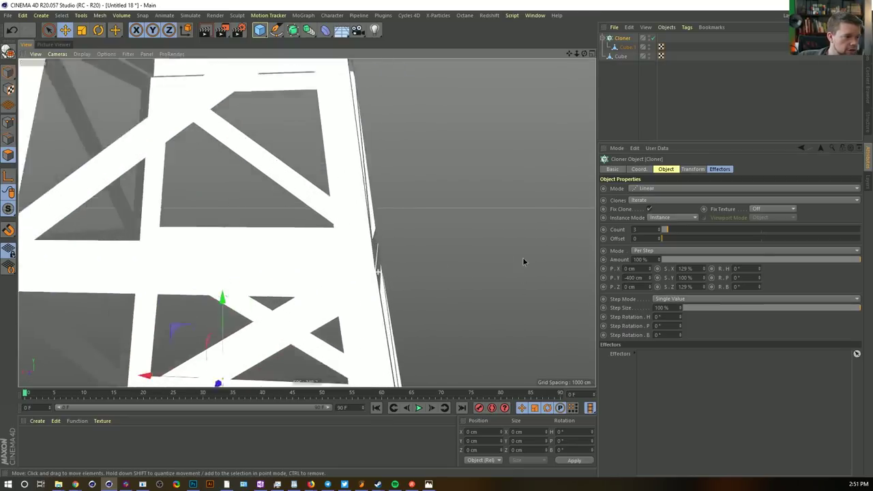
scroll(371, 248, down, 2)
alt+drag(362, 191, 370, 276)
mouse_move(372, 189)
alt+mouse_down()
mouse_move(365, 206)
mouse_move(373, 195)
alt+mouse_up()
alt+right_drag(377, 182, 258, 208)
alt+drag(331, 208, 451, 185)
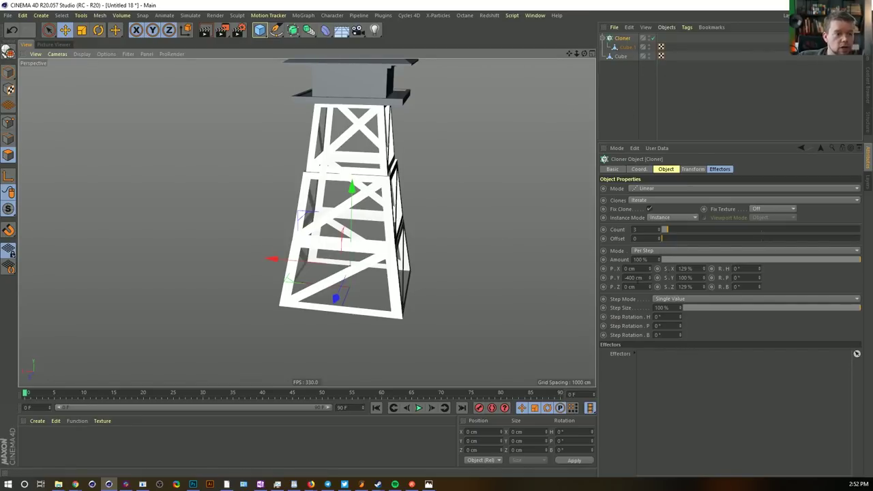
Reset the Cloner's per-step Y offset to 0 cm and its X and Z scale to 100%
click(633, 277)
text(0)
click(704, 268)
click(703, 268)
drag(694, 269, 676, 270)
key(Tab)
key(shift+Tab)
text(100)
key(Tab)
key(Tab)
text(100)
key(Return)
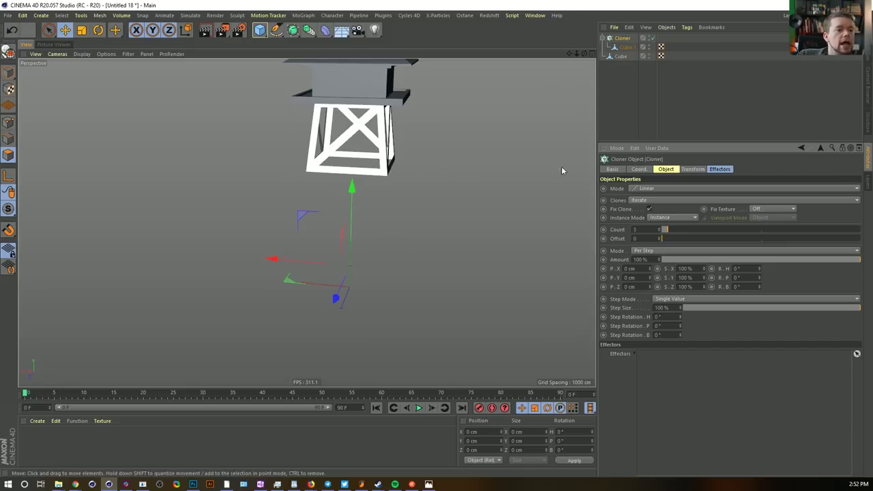
Raise the Cloner's count to 4 and add a Step effector to it
click(659, 228)
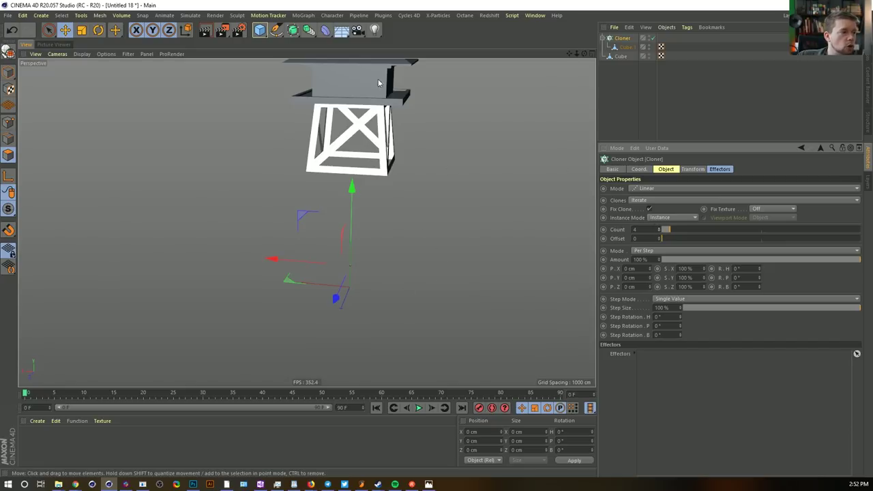
click(298, 16)
mouse_move(305, 28)
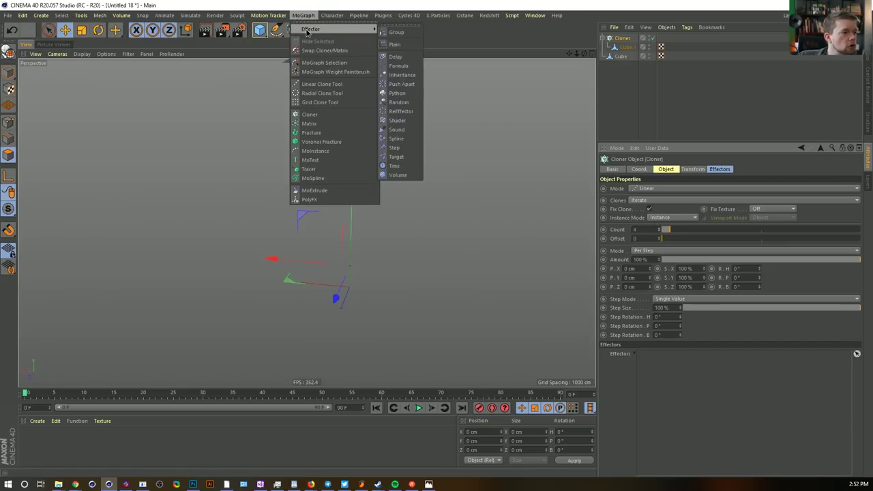
click(403, 148)
scroll(362, 145, up, 1)
alt+drag(362, 144, 350, 123)
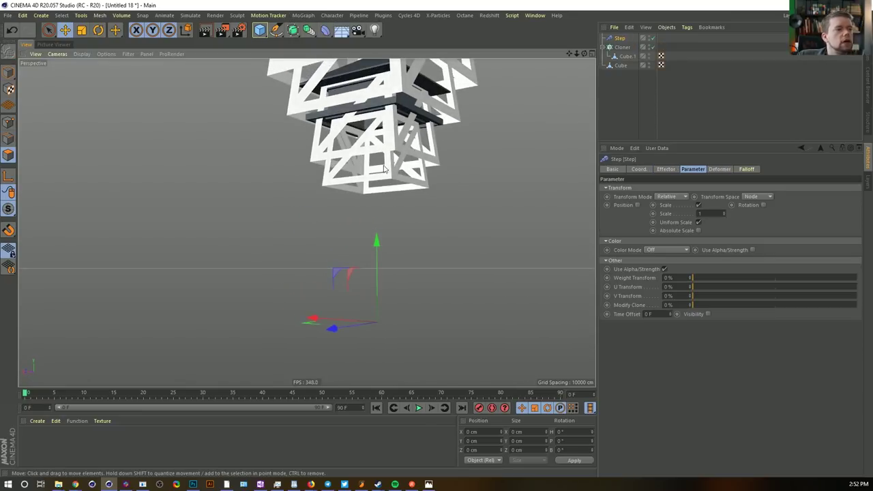
Turn off the Step effector's scale, enable its position and set the Y position to -1313 cm
click(698, 205)
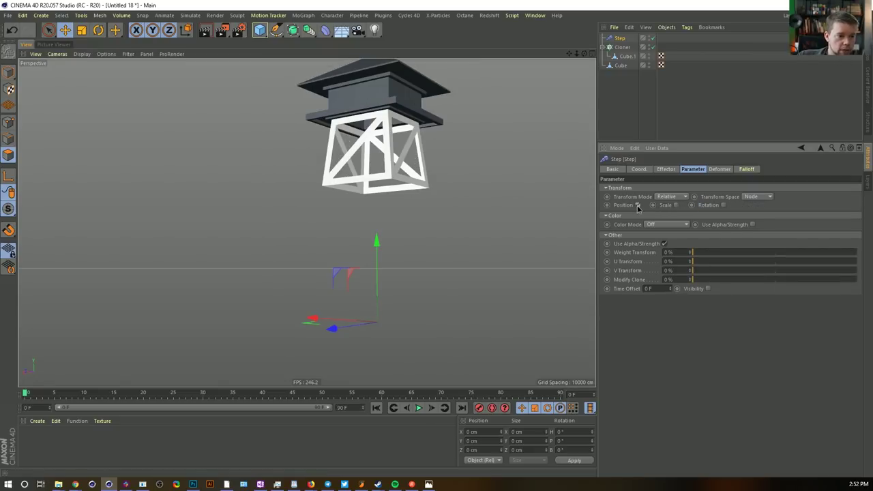
click(637, 205)
drag(662, 223, 662, 277)
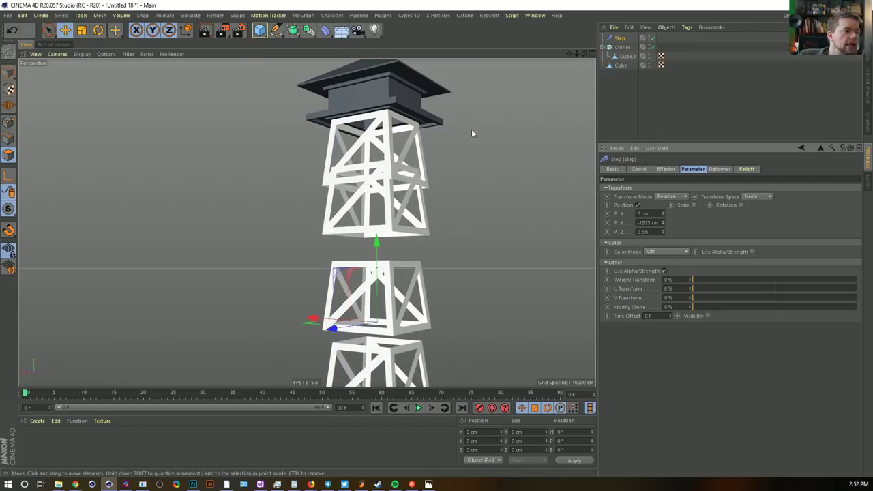
scroll(405, 224, down, 2)
alt+middle_drag(405, 224, 402, 194)
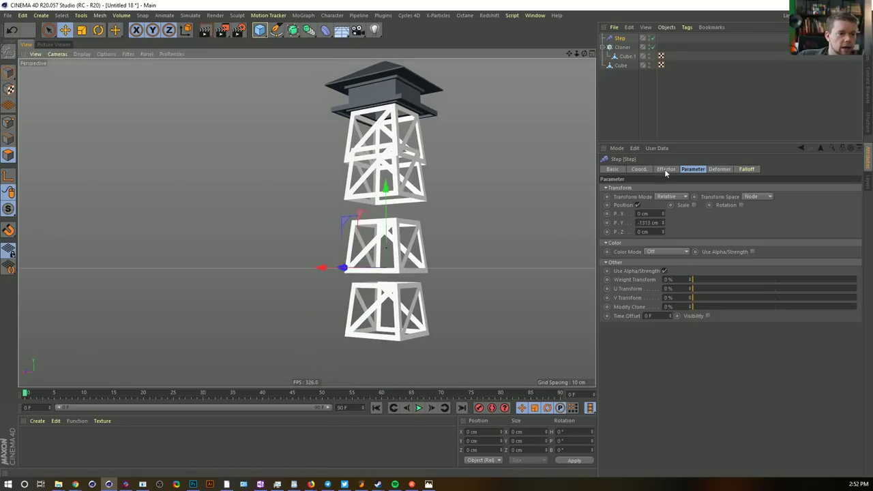
Apply the Linear spline preset to the Step effector so the truss sections are evenly spaced
click(664, 170)
right_click(709, 260)
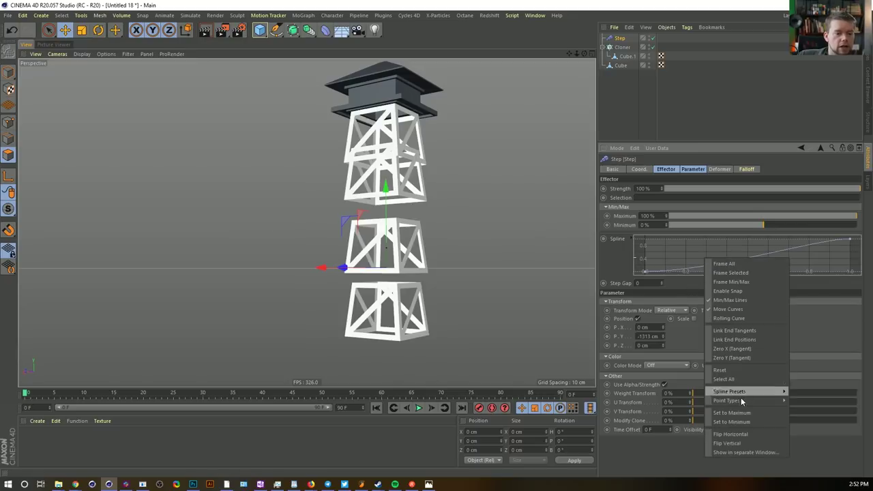
mouse_move(731, 403)
mouse_move(747, 390)
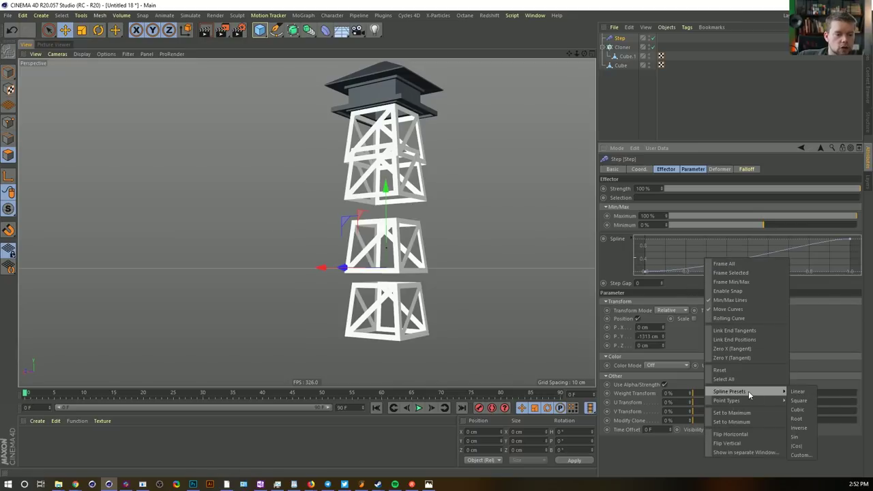
click(799, 393)
alt+drag(485, 238, 583, 261)
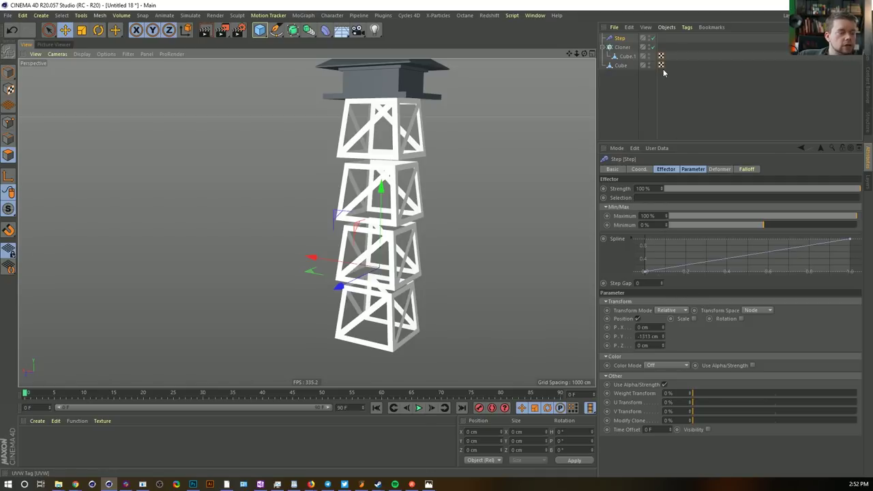
Add a second Step effector to the Cloner and rename it Step Scale
click(622, 47)
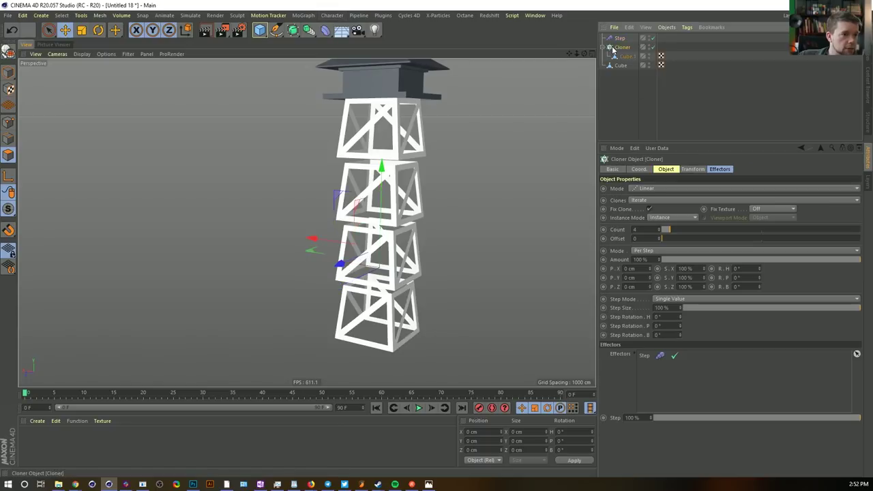
click(300, 15)
mouse_move(310, 29)
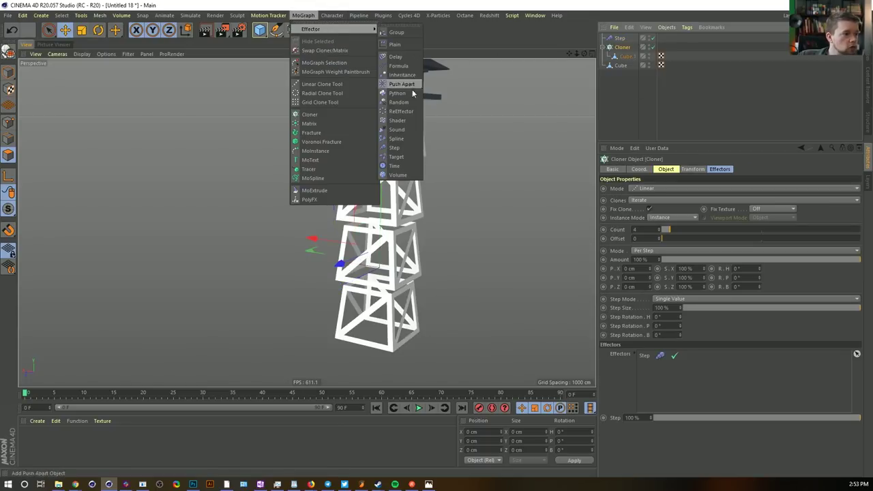
click(413, 148)
double_click(631, 39)
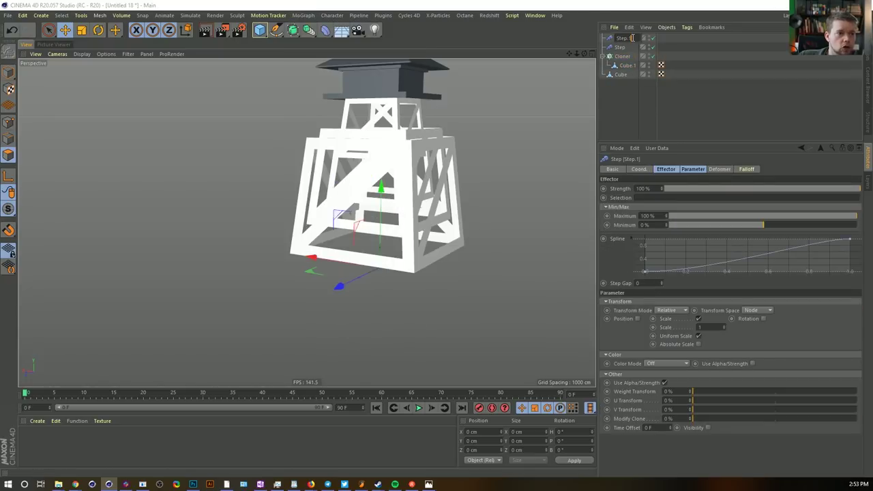
text(Step Sc)
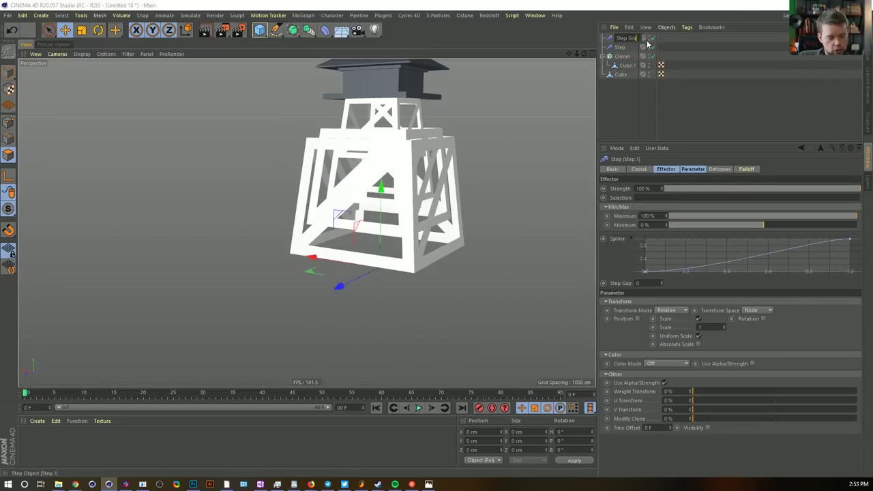
text(ale)
key(Return)
Review the Cloner's effector list and compare the settings of the Step Scale and Step effectors
click(624, 57)
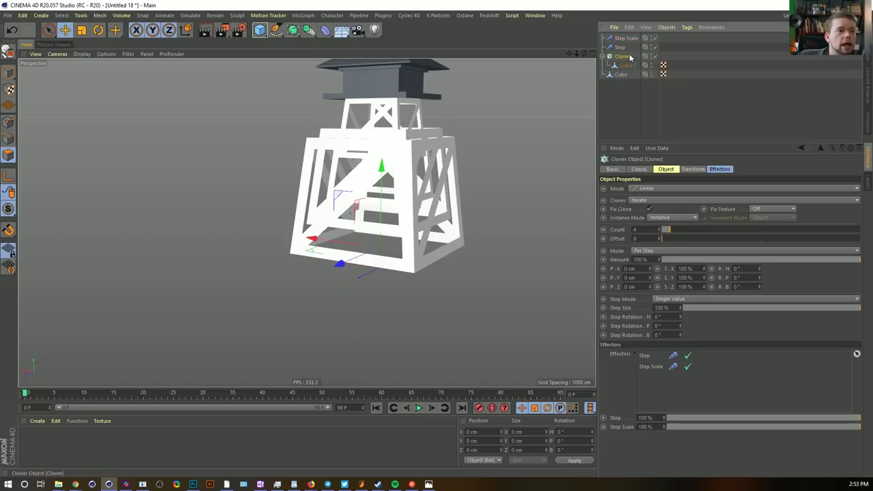
click(626, 39)
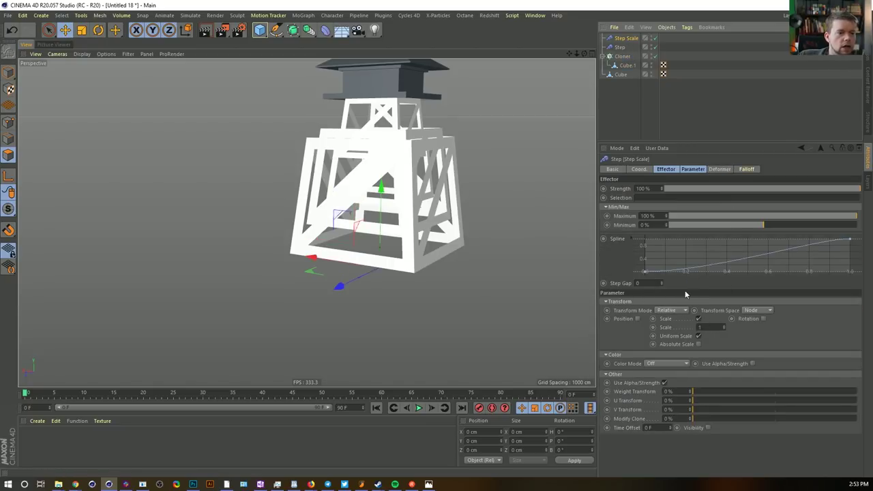
click(619, 47)
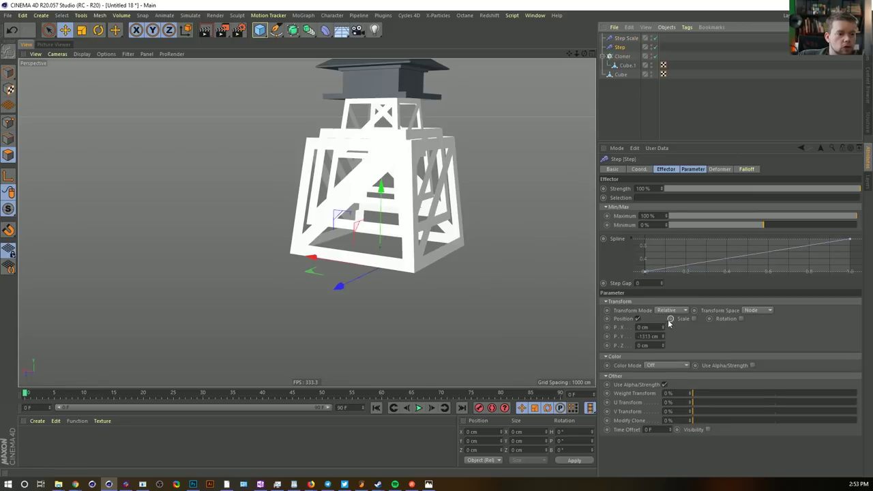
mouse_move(404, 159)
alt+mouse_down()
mouse_move(400, 177)
mouse_move(401, 165)
alt+mouse_up()
click(625, 40)
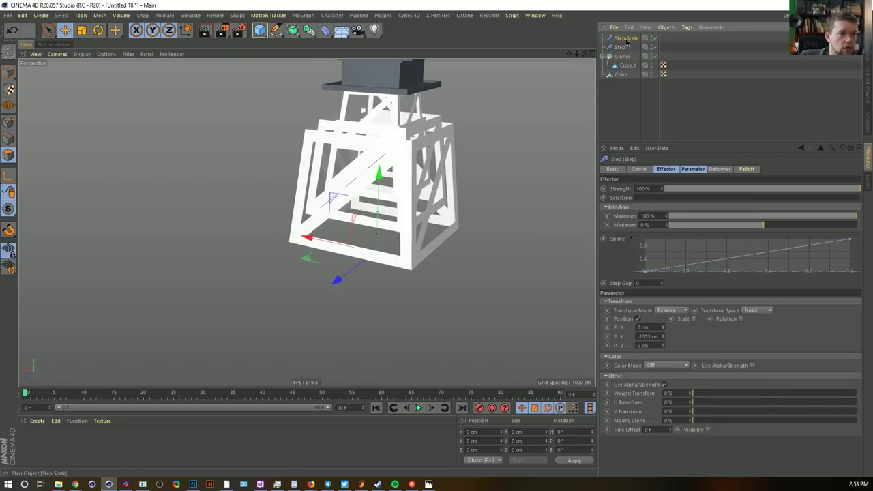
Set the Step effector's Y position to -1896 cm to spread the cloned truss sections down the tower
click(626, 38)
click(619, 48)
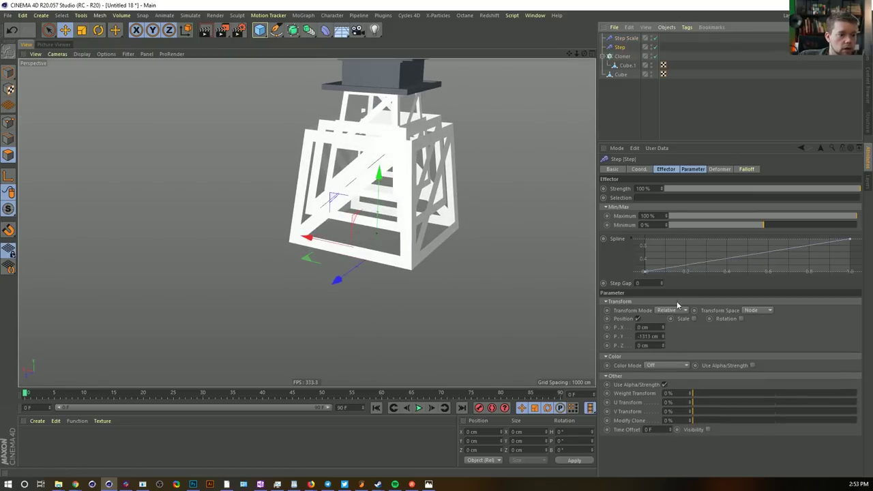
drag(663, 341, 663, 403)
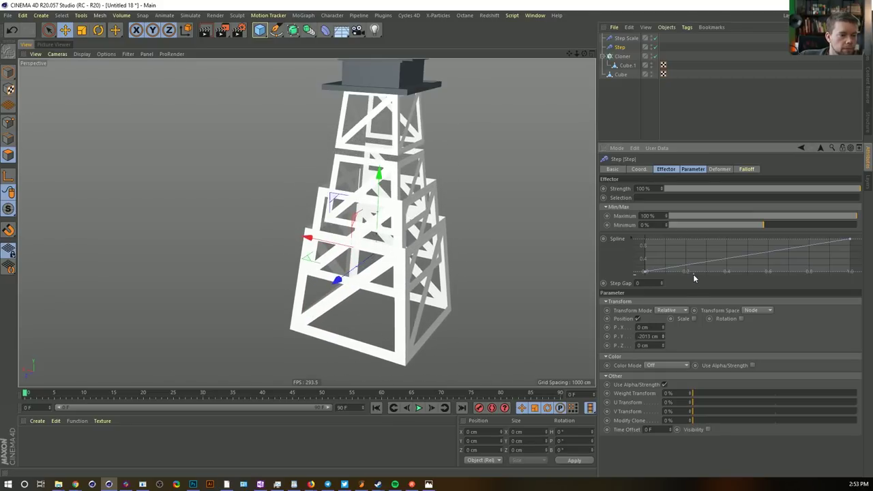
drag(663, 337, 663, 326)
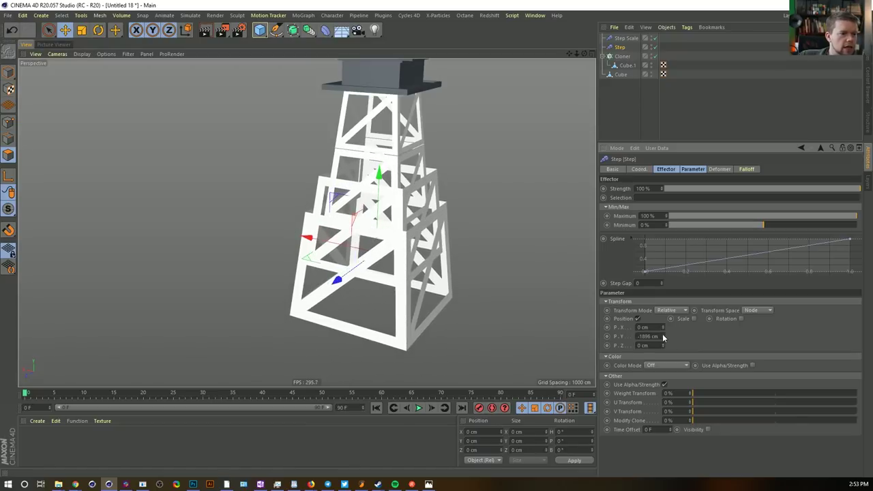
alt+drag(447, 240, 480, 202)
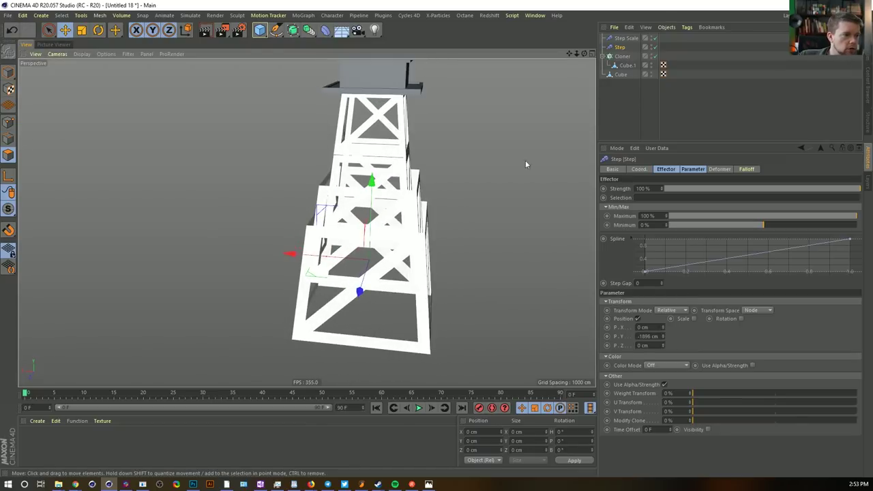
Apply the Linear spline preset to the Step Scale effector so the truss sections grow evenly
click(625, 39)
right_click(716, 255)
mouse_move(757, 379)
click(807, 392)
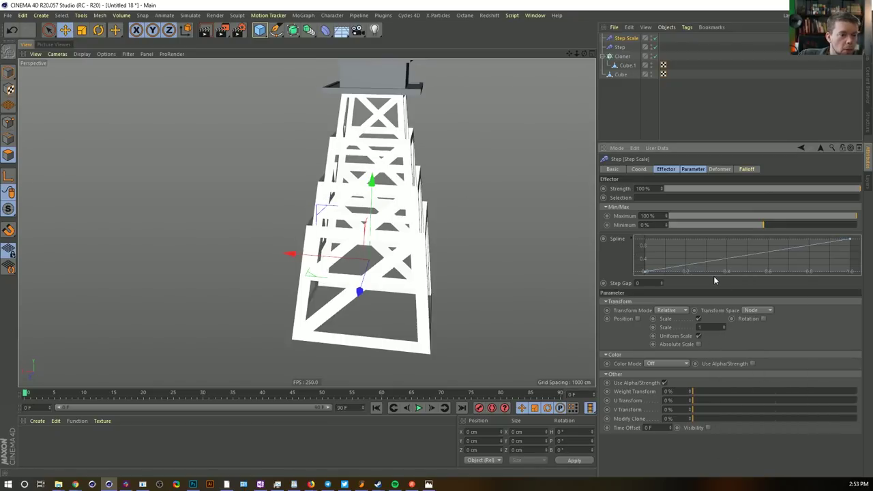
alt+drag(394, 165, 436, 150)
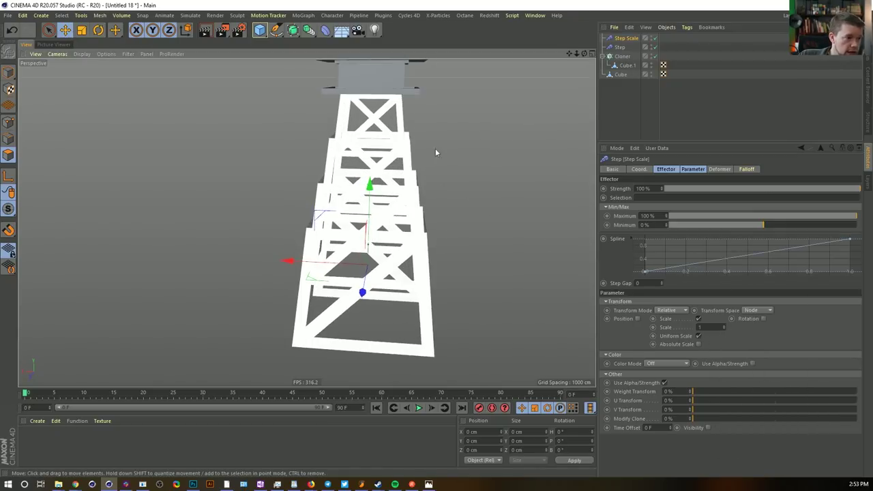
Rename the Step effector that controls position as Step Pos
click(619, 49)
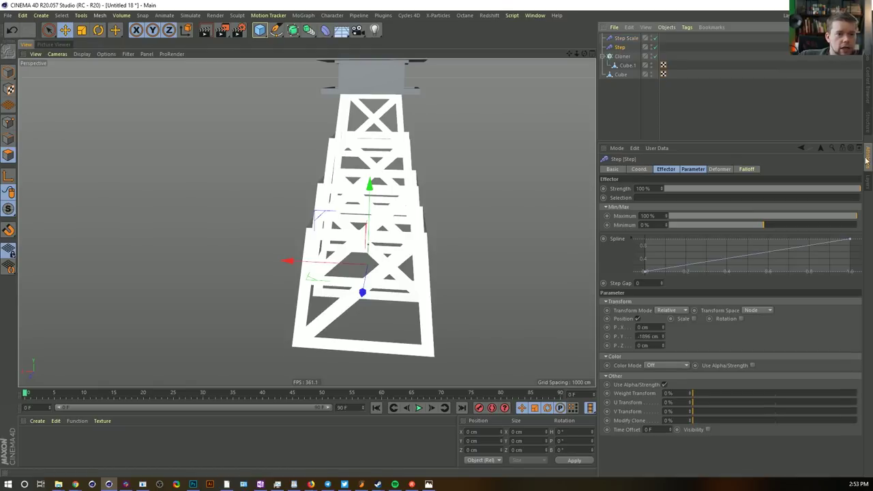
click(858, 147)
click(802, 62)
click(624, 38)
click(622, 47)
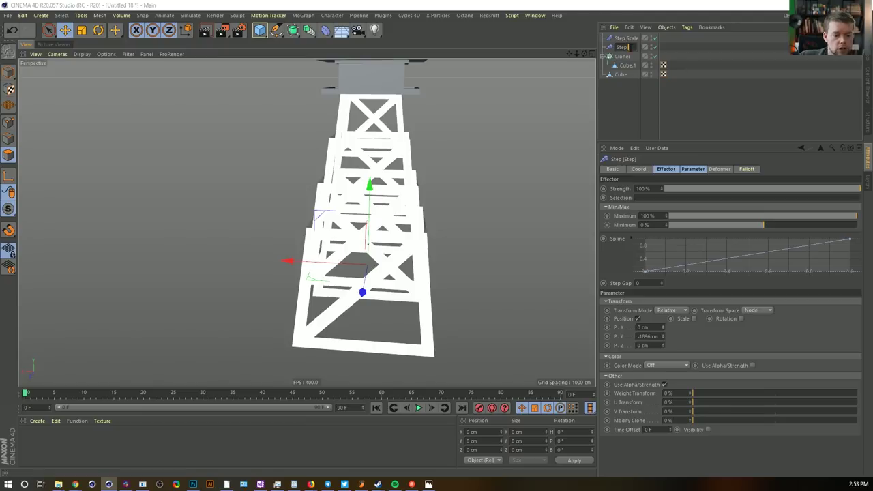
text(Step Pos)
key(Return)
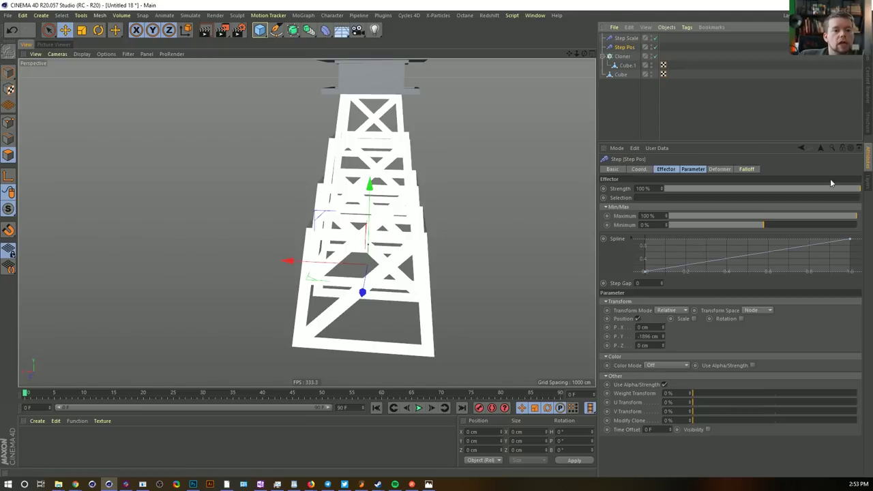
Open the Step Pos effector's attributes in a separate window, enlarged to show all settings and moved beside the tower
click(859, 147)
drag(794, 138, 112, 63)
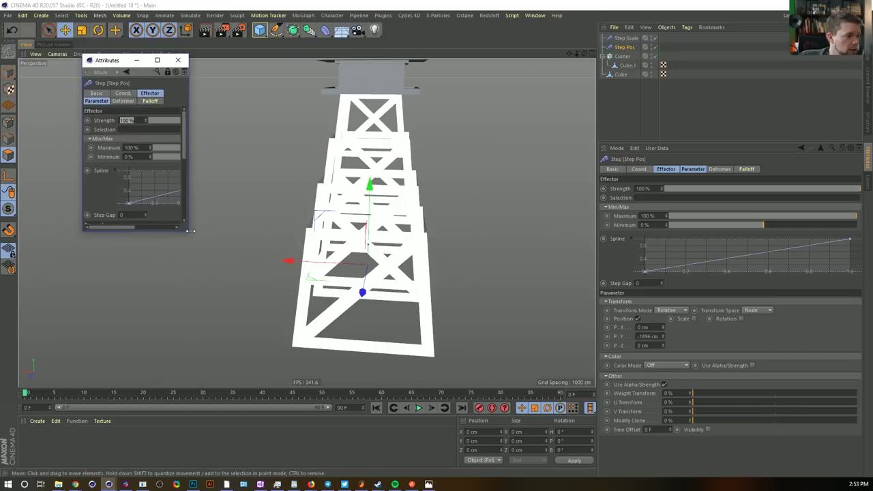
drag(190, 230, 287, 404)
drag(342, 453, 336, 454)
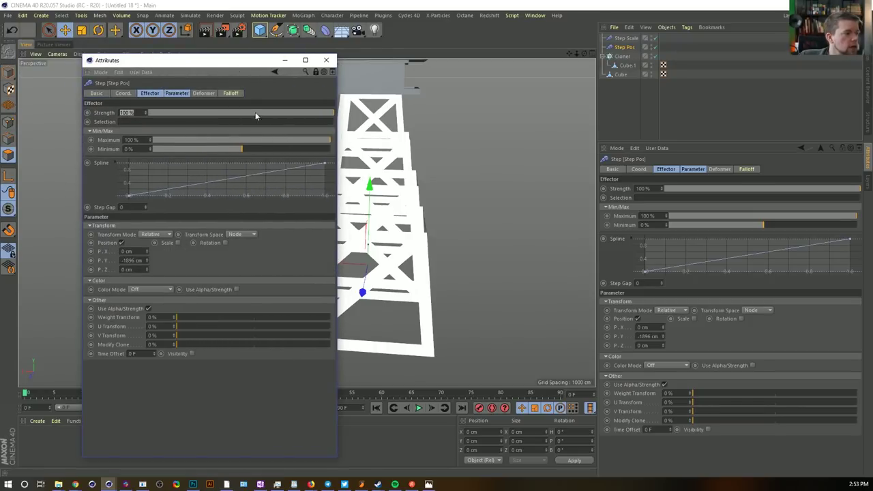
drag(238, 70, 155, 52)
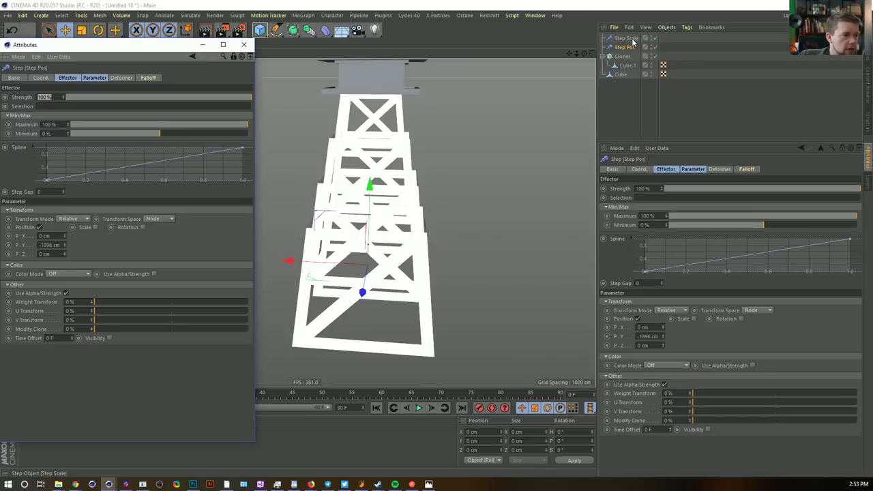
Set the Step Pos effector's Y position to -2251 cm, checking the joint between truss sections in the front view
mouse_move(65, 245)
mouse_down()
mouse_move(50, 251)
mouse_move(71, 244)
mouse_up()
middle_click(493, 333)
middle_click(456, 328)
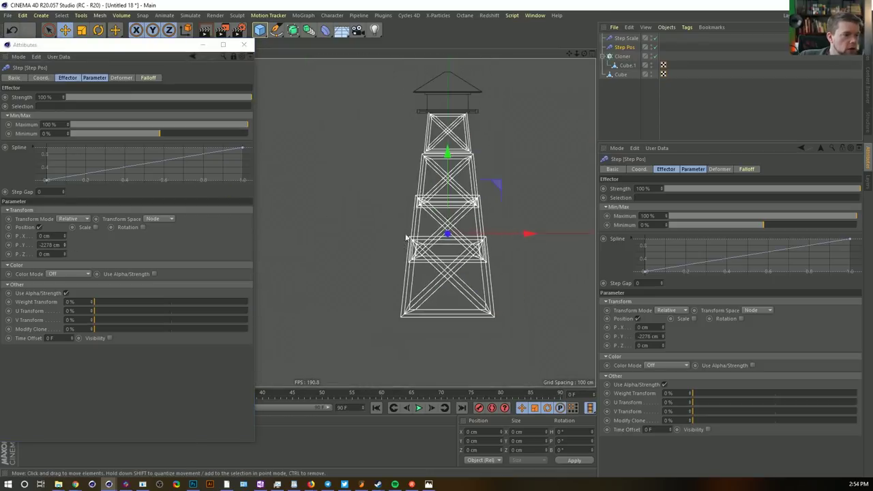
scroll(454, 237, down, 2)
alt+right_drag(424, 217, 506, 203)
alt+middle_drag(506, 203, 448, 198)
alt+right_drag(432, 205, 306, 222)
alt+middle_drag(350, 195, 325, 192)
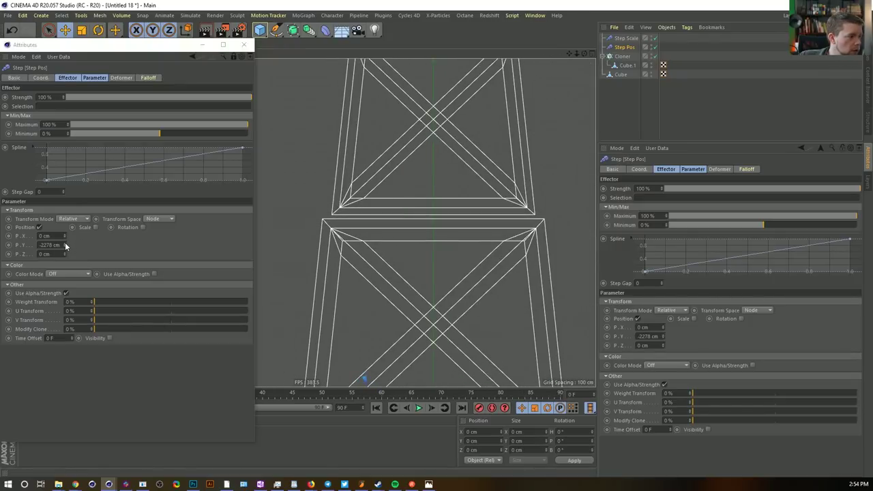
drag(65, 247, 68, 238)
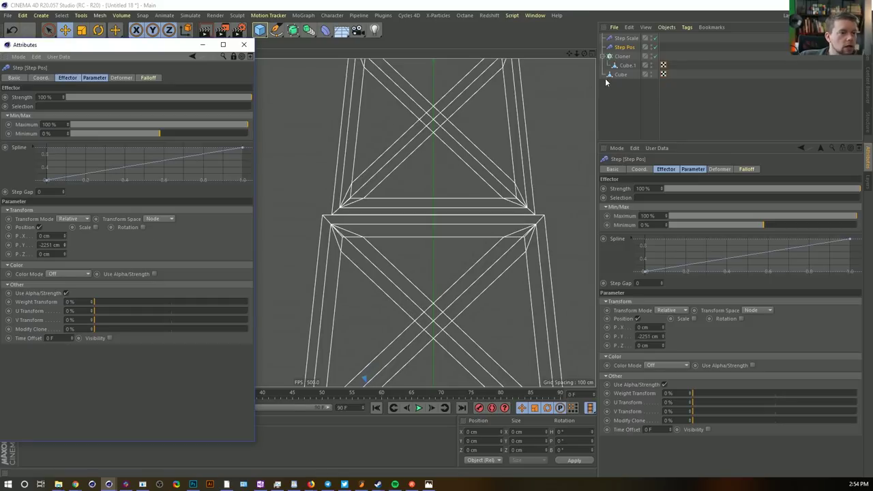
Set the Step Scale effector's scale to 0.66 and the Step Pos effector's Y position to -1892 cm to align the section edges
click(623, 38)
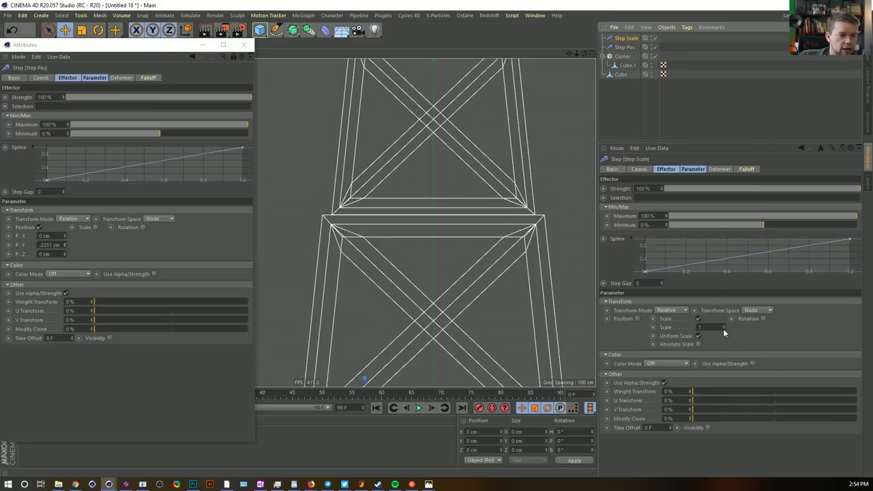
drag(723, 328, 723, 328)
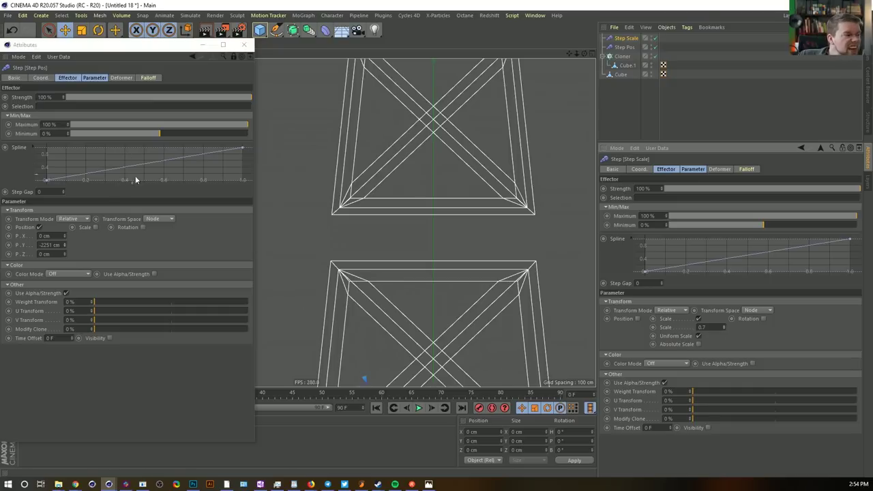
drag(65, 248, 65, 238)
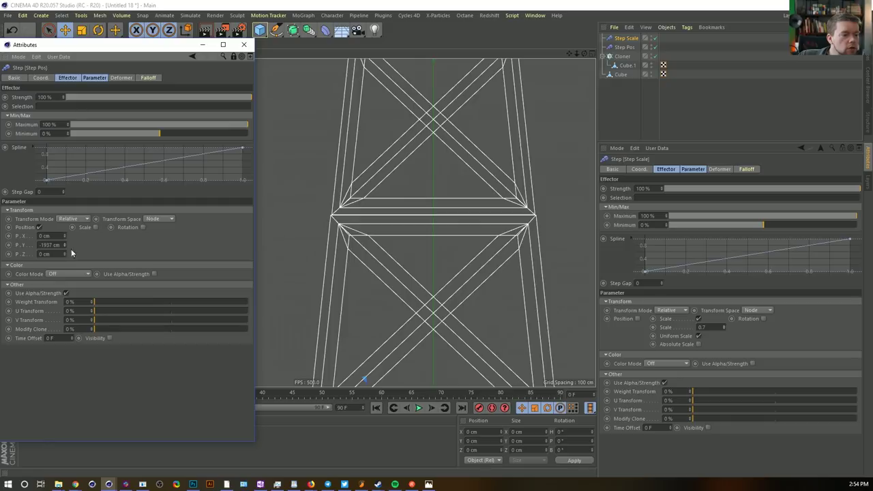
drag(723, 327, 725, 327)
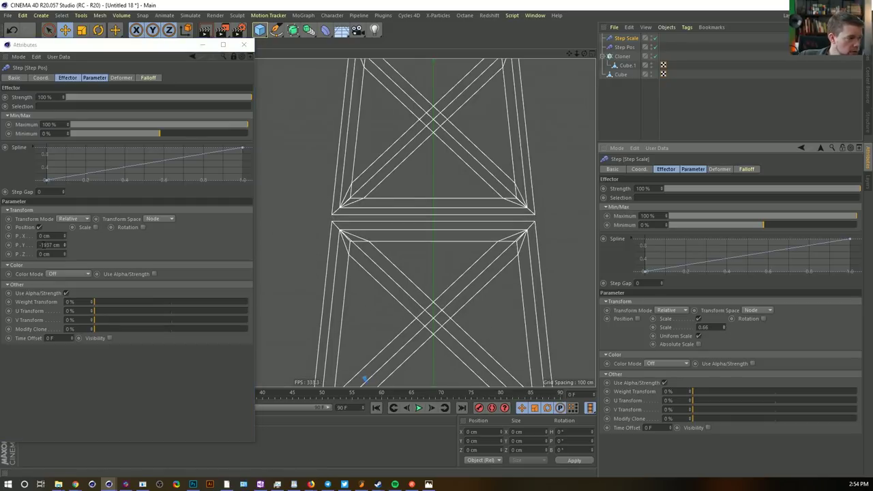
drag(65, 245, 65, 240)
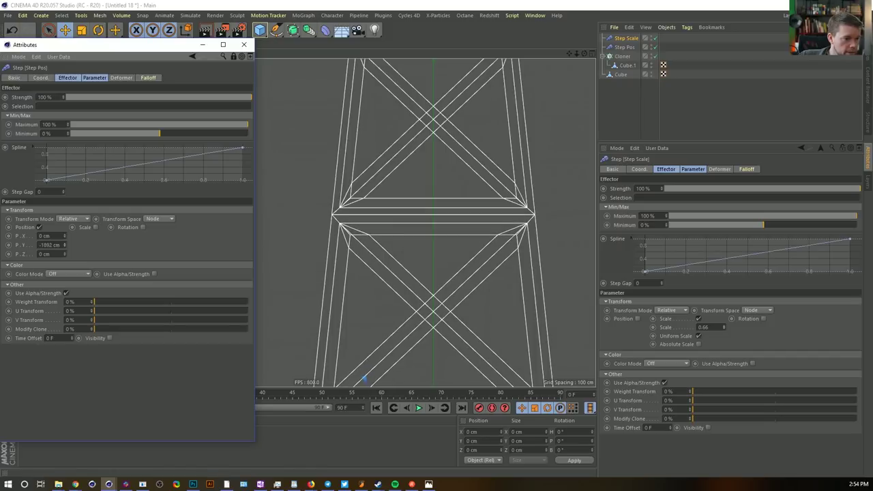
Convert the end points of the Step Scale effector's spline to the Soft point type
alt+right_drag(435, 273, 407, 293)
alt+middle_drag(407, 294, 410, 210)
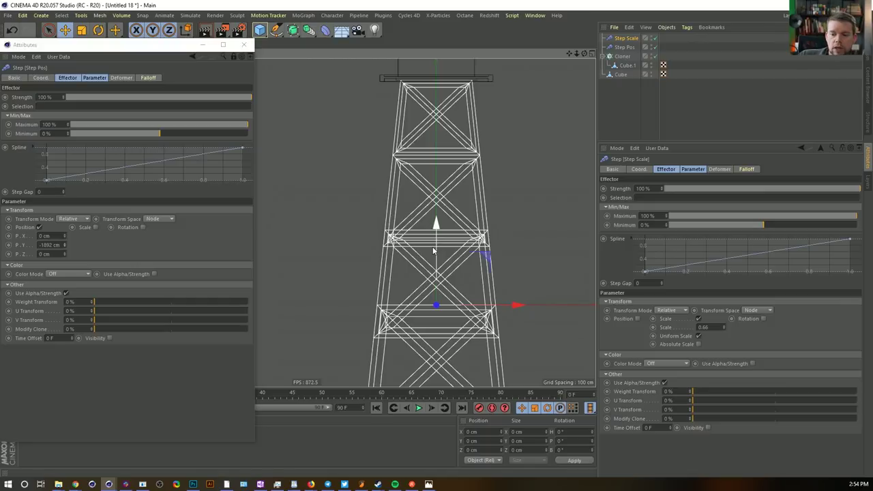
alt+middle_drag(446, 276, 437, 181)
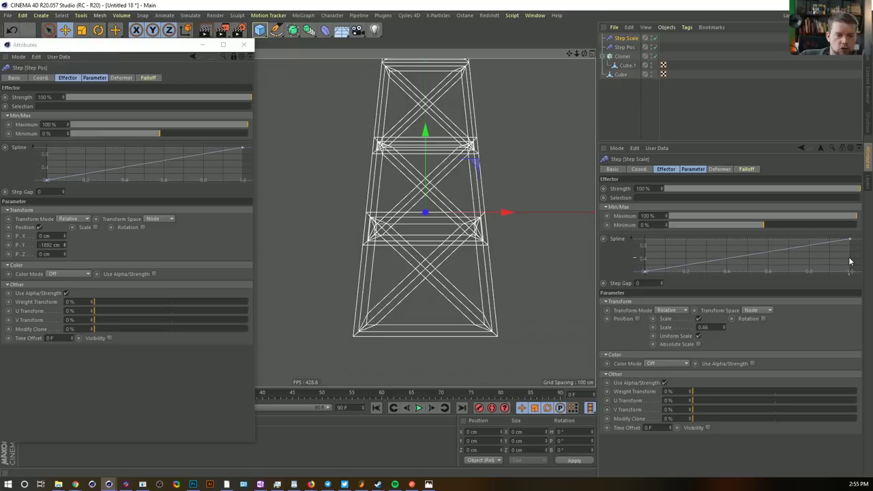
click(724, 249)
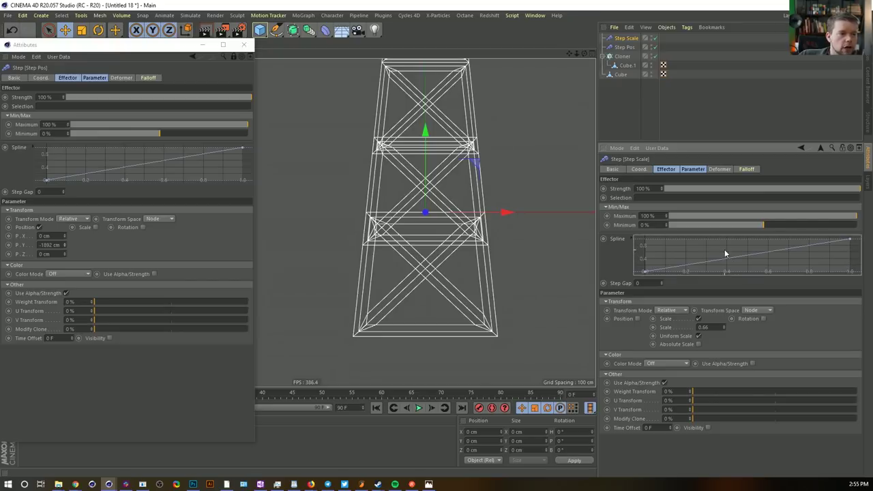
right_click(659, 252)
mouse_move(703, 383)
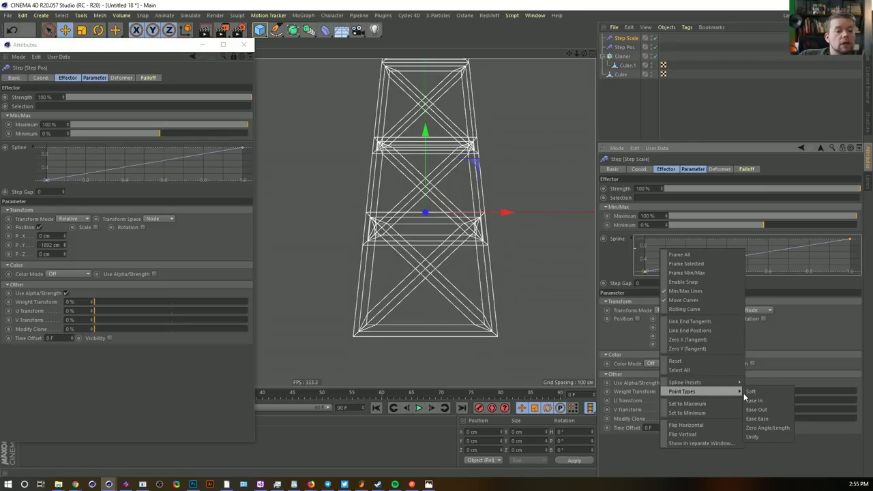
click(746, 391)
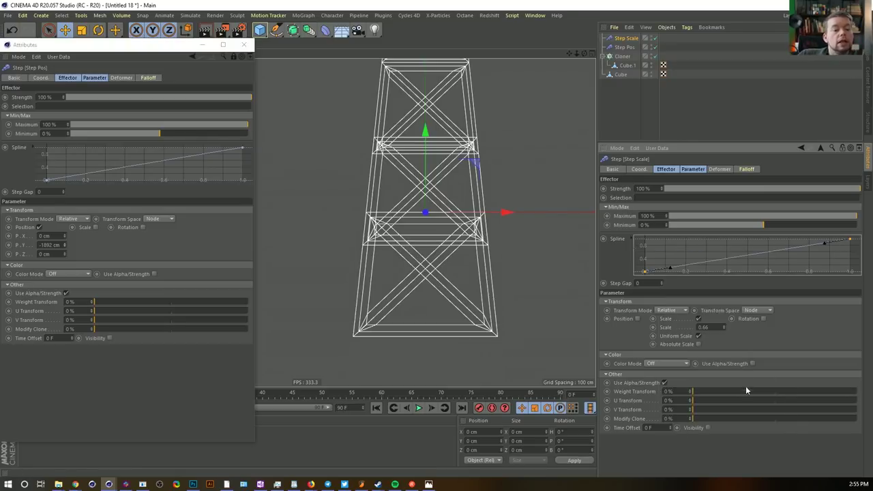
Convert the end points of the Step Pos effector's spline to the Soft point type
click(96, 151)
right_click(95, 164)
mouse_move(124, 308)
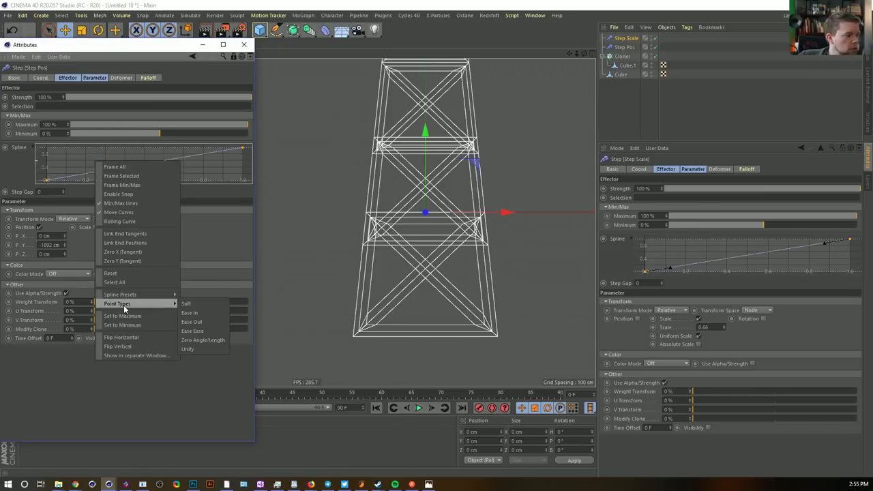
click(184, 312)
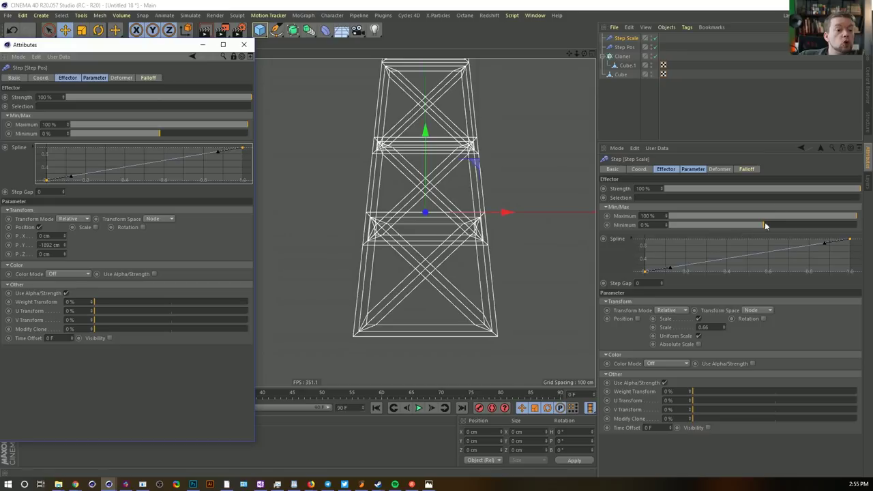
drag(824, 242, 784, 259)
click(848, 239)
key(ctrl+z)
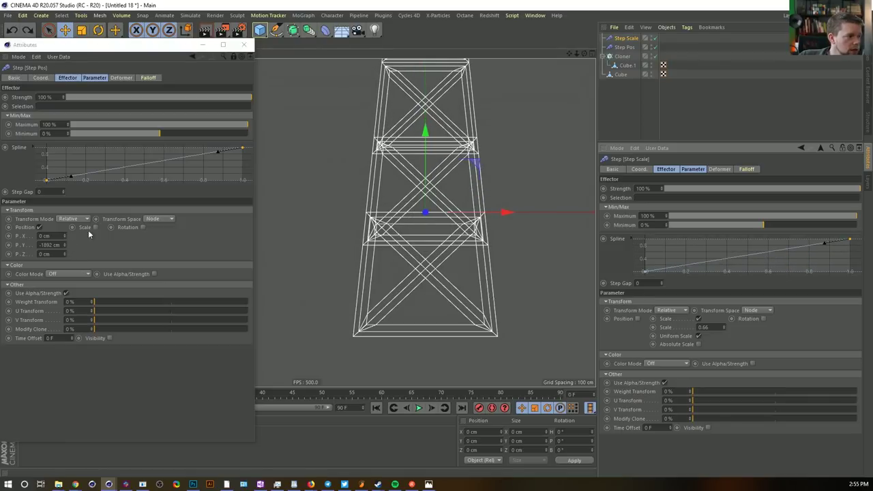
Bend the Step Pos spline with its end-point tangents, giving it a shallow start, to close the overlaps between the lower truss sections
click(214, 153)
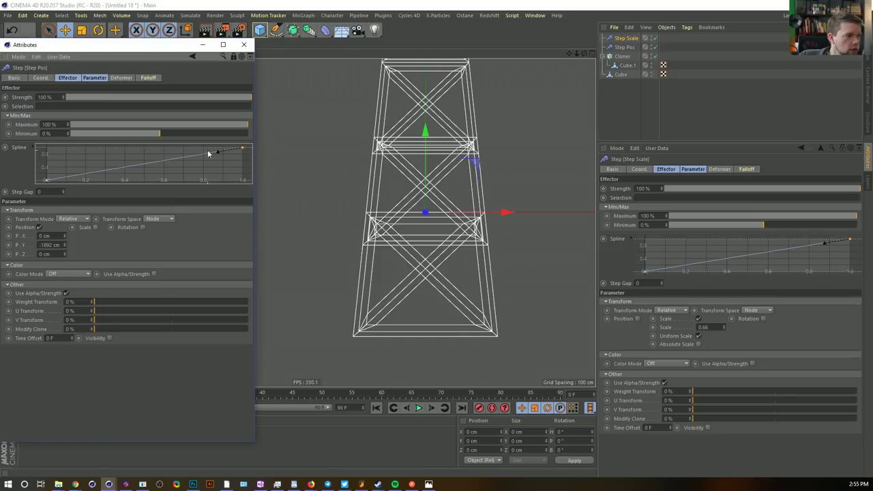
drag(216, 156, 210, 155)
drag(119, 183, 85, 182)
drag(178, 170, 275, 122)
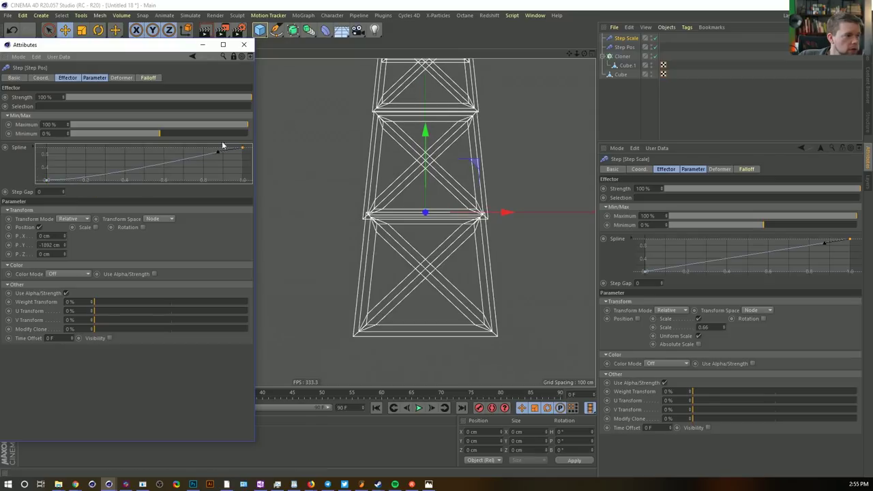
drag(219, 153, 213, 156)
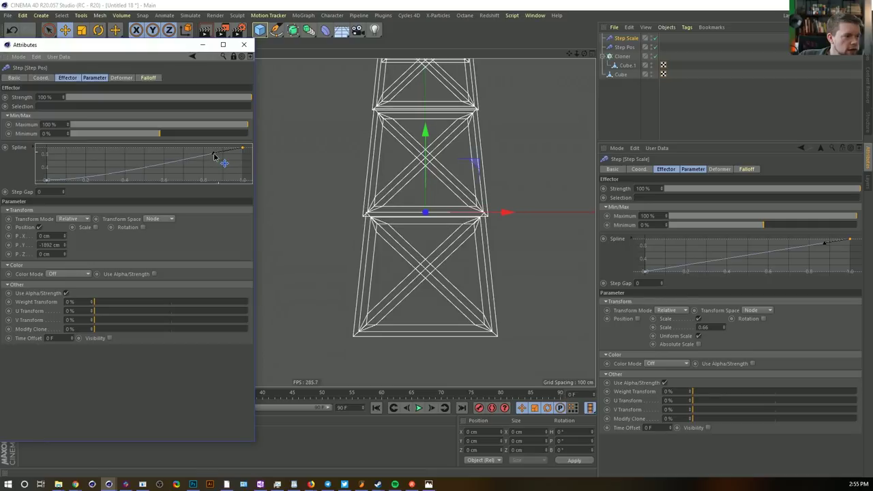
Set the Step Pos effector's Y position to -1960 cm and compare the gaps between sections along the tower
drag(65, 247, 65, 255)
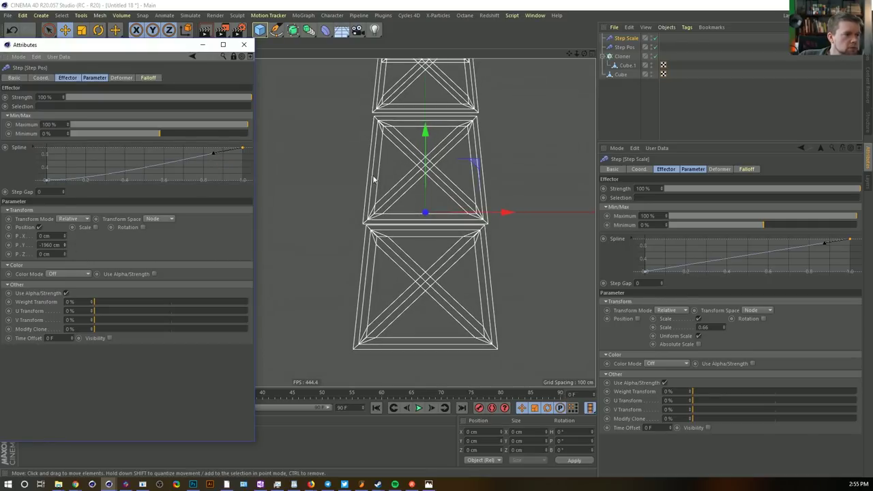
scroll(306, 222, down, 5)
scroll(435, 195, up, 5)
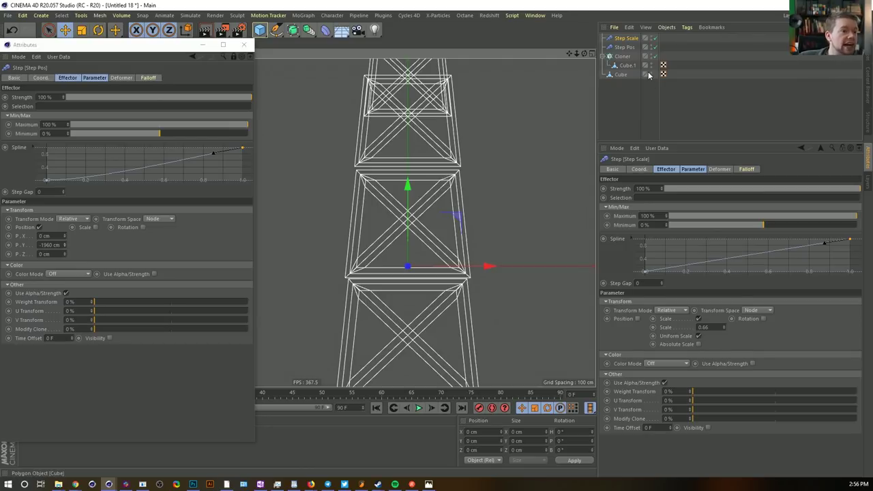
Move the Cube.1 truss section out of the Cloner and delete the Cloner with both Step effectors
drag(624, 66, 625, 36)
shift+click(623, 66)
key(Delete)
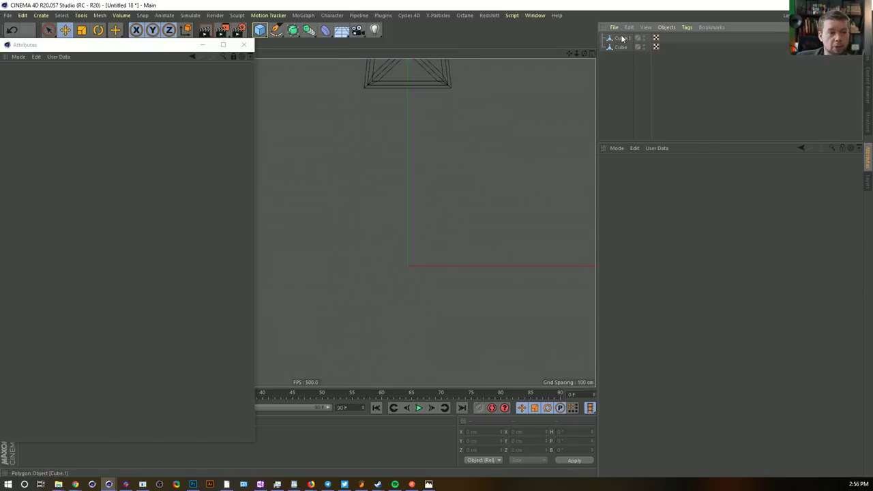
Rename the Cube.1 truss section as X and show all four views
click(622, 38)
double_click(621, 38)
text(X)
key(Return)
middle_click(467, 118)
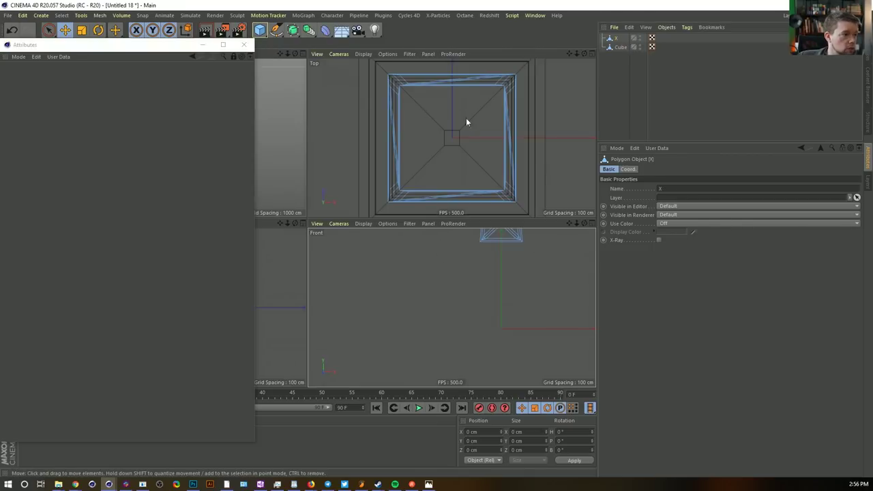
Close the floating Attributes window and frame the tower in the enlarged perspective view, with the X section in Model mode
click(246, 45)
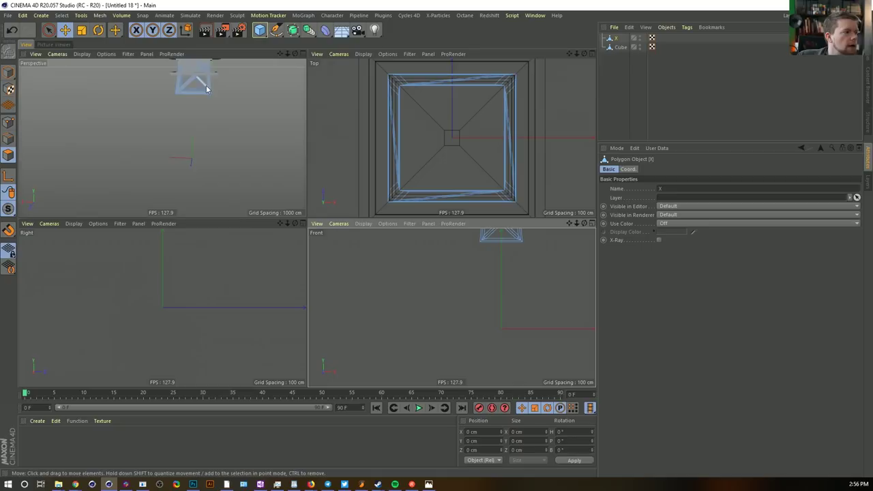
alt+middle_drag(206, 84, 229, 162)
middle_click(231, 161)
click(10, 72)
key(e)
alt+drag(417, 291, 425, 269)
alt+middle_drag(425, 269, 397, 153)
alt+drag(397, 153, 391, 238)
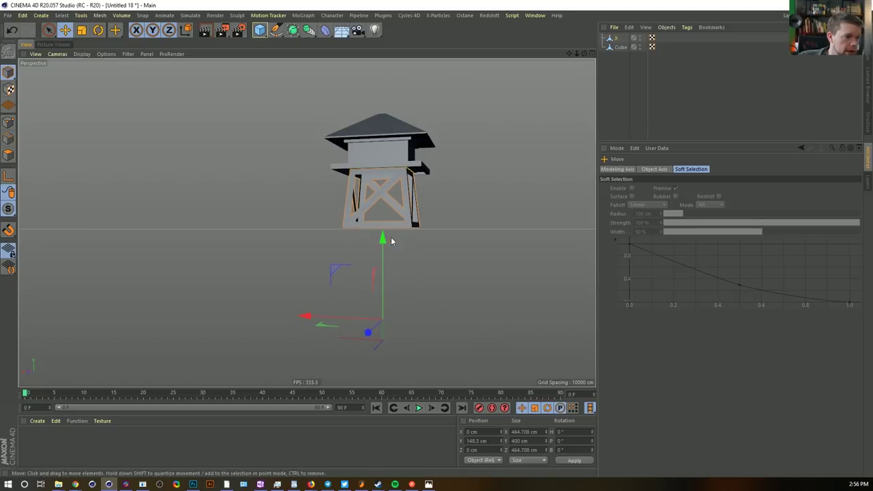
Enable Edge Snap and move the X section's axis up to its bottom edge in the front view
click(9, 176)
middle_click(412, 312)
middle_click(411, 314)
alt+middle_drag(451, 170, 456, 249)
drag(412, 238, 413, 133)
key(shift+s)
key(p)
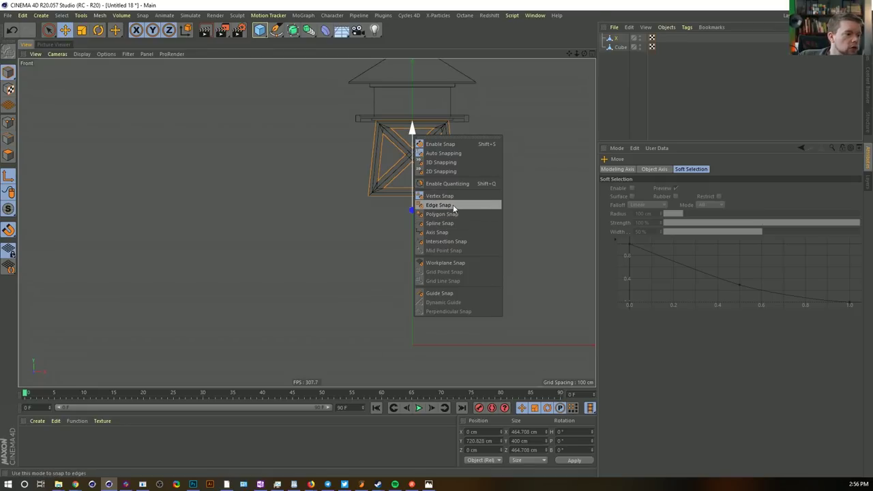
click(436, 204)
drag(412, 137, 412, 118)
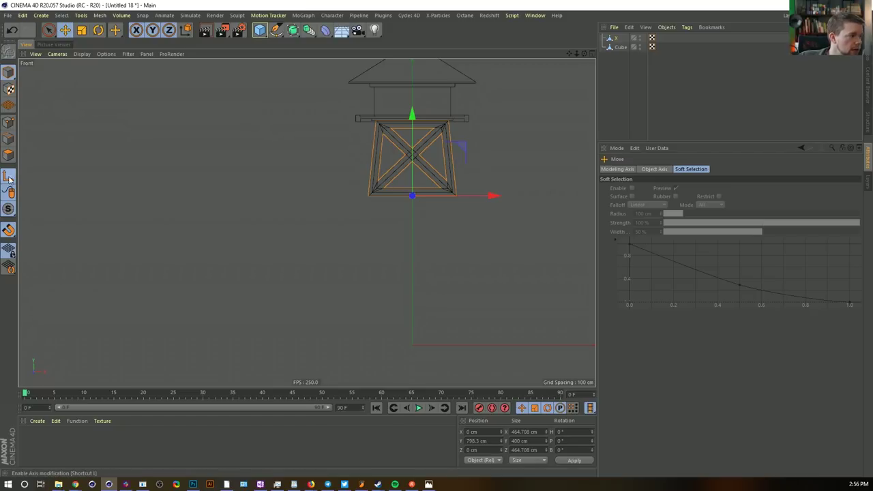
Duplicate the X section, move the copy directly beneath the original and scale it up to continue the taper
click(615, 39)
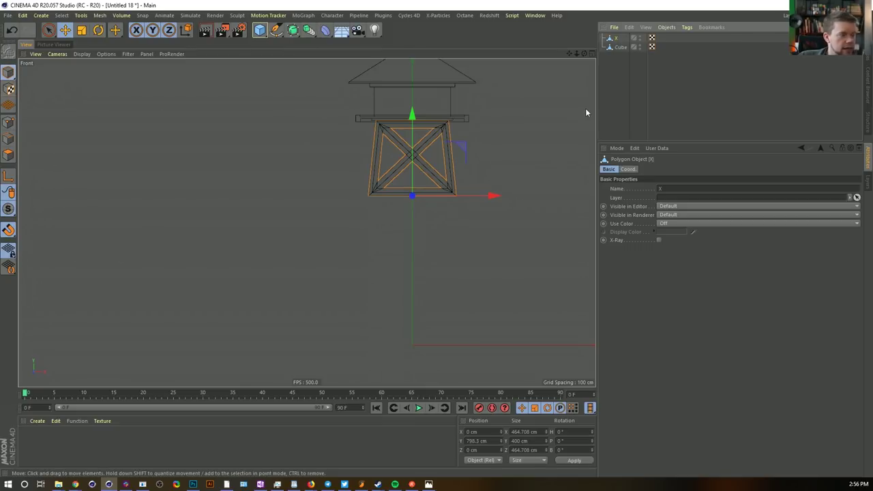
key(ctrl+c)
key(ctrl+v)
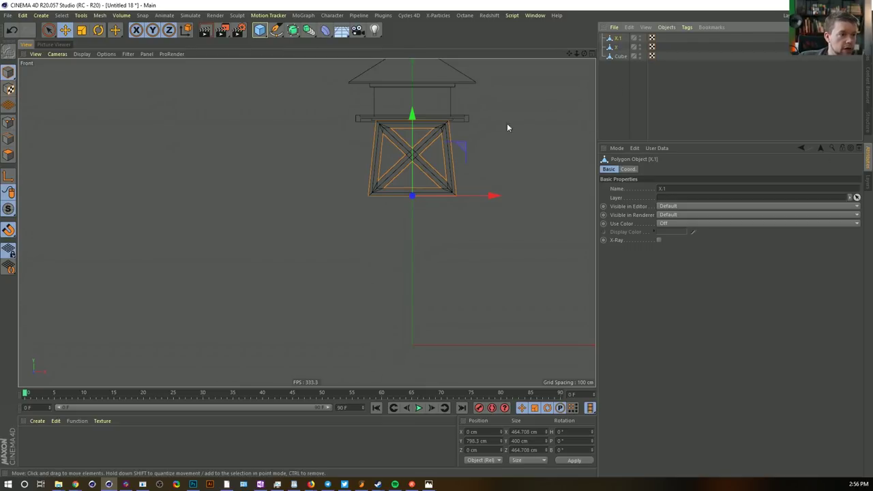
drag(412, 124, 411, 230)
key(t)
drag(342, 261, 411, 323)
Duplicate the second truss section, scale the copy up and place it beneath as the third section
key(e)
key(ctrl+c)
key(ctrl+v)
key(t)
drag(440, 230, 495, 203)
key(e)
drag(411, 318, 417, 321)
Duplicate the third section as a fourth, fit it beneath the others and scale it to about 831 cm wide
alt+middle_drag(445, 289, 454, 197)
alt+right_drag(454, 195, 441, 204)
key(ctrl+c)
key(ctrl+v)
drag(433, 190, 420, 285)
key(t)
drag(394, 238, 449, 218)
key(e)
drag(436, 277, 436, 263)
key(t)
drag(490, 229, 487, 228)
key(e)
drag(437, 259, 376, 234)
Select the two lowest truss sections together in the perspective view and nudge them vertically to meet the section above
middle_click(442, 258)
middle_click(296, 178)
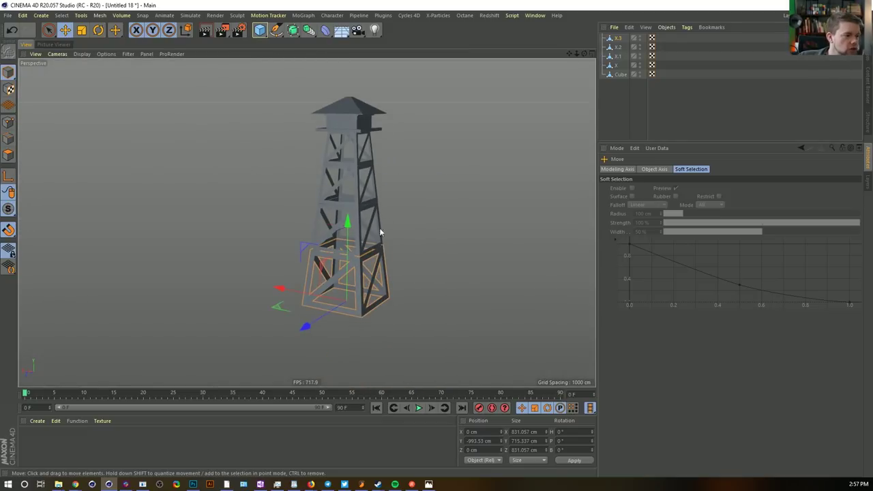
alt+middle_drag(379, 238, 398, 231)
alt+right_drag(397, 231, 526, 212)
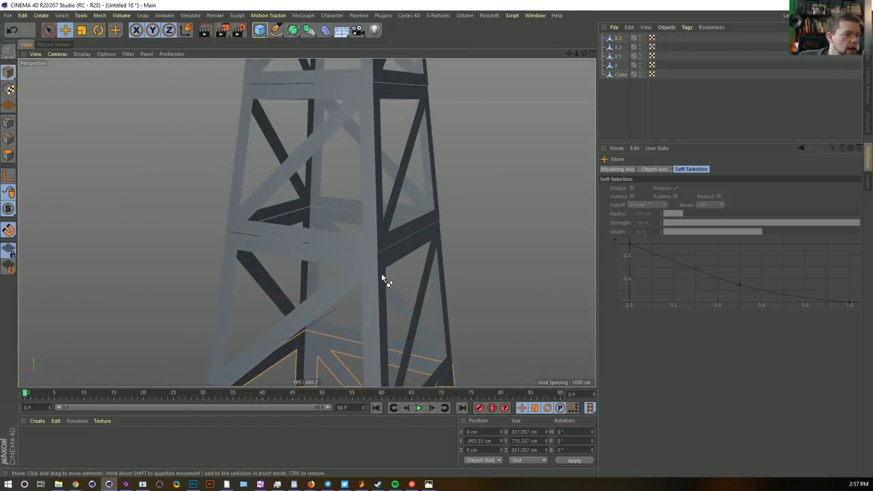
click(351, 245)
scroll(368, 338, down, 1)
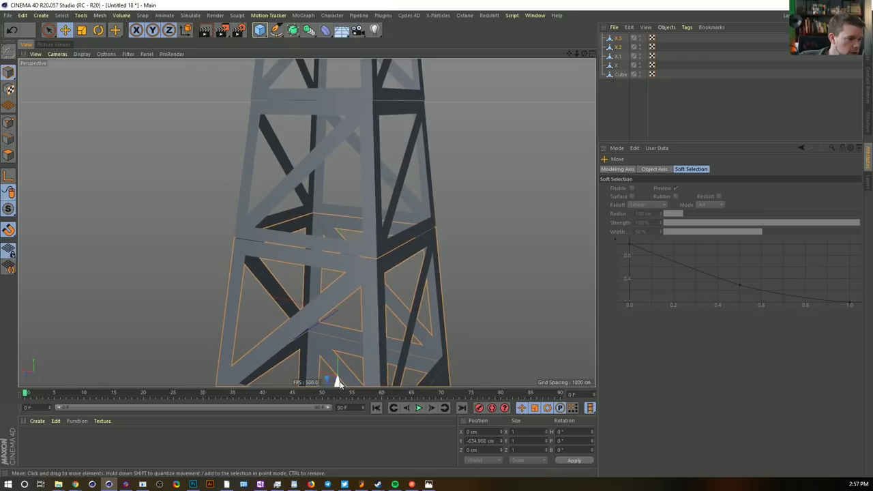
drag(335, 376, 335, 376)
scroll(381, 312, down, 2)
scroll(382, 226, down, 2)
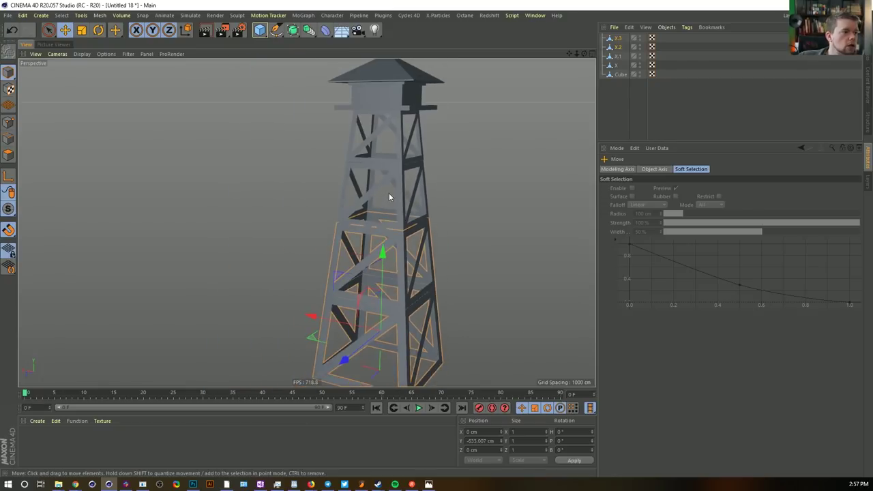
Add a Connect object and nest all four X truss sections inside it
click(294, 30)
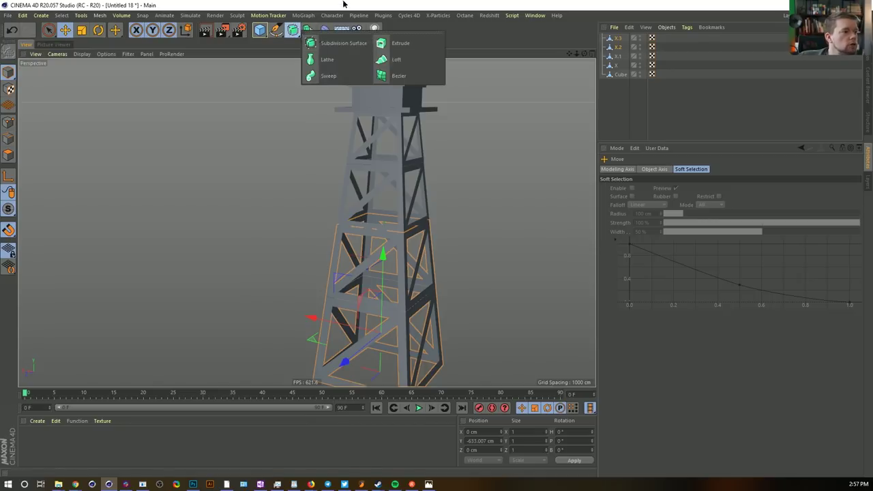
click(308, 30)
alt+click(416, 60)
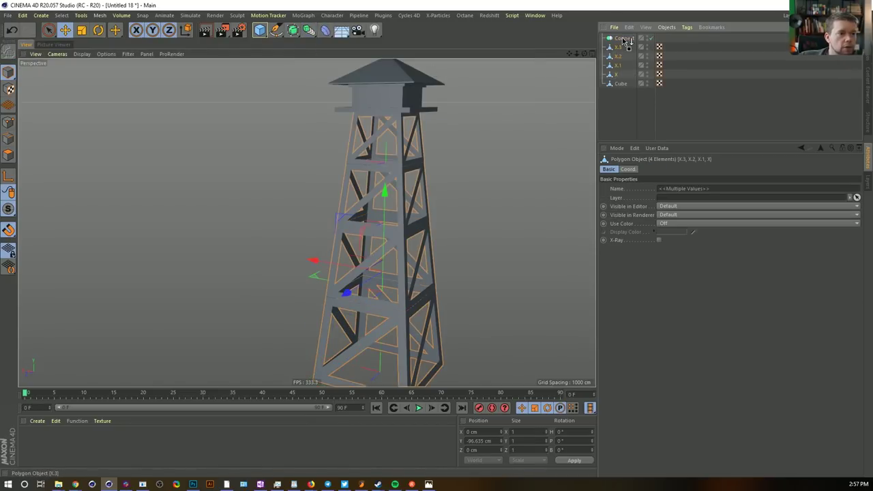
click(622, 37)
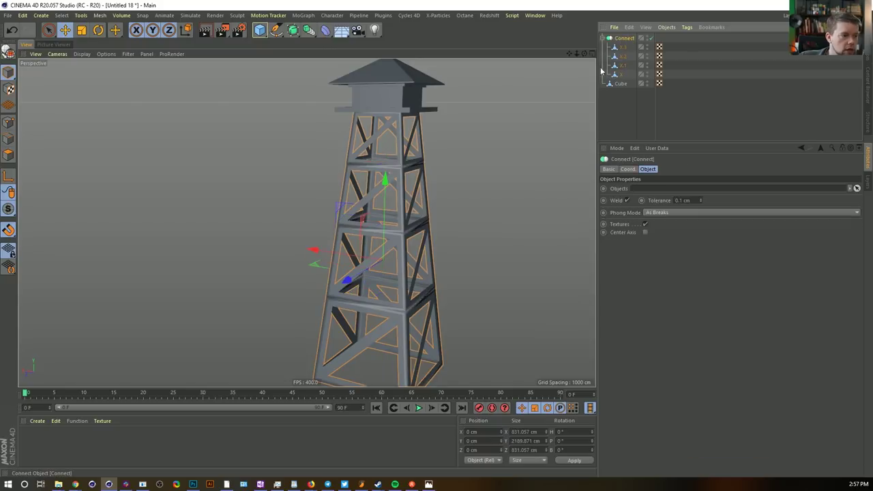
Set the Connect object's weld tolerance to 19 cm after trying 1 cm and 44 cm, and inspect the upper joints
double_click(696, 200)
text(1)
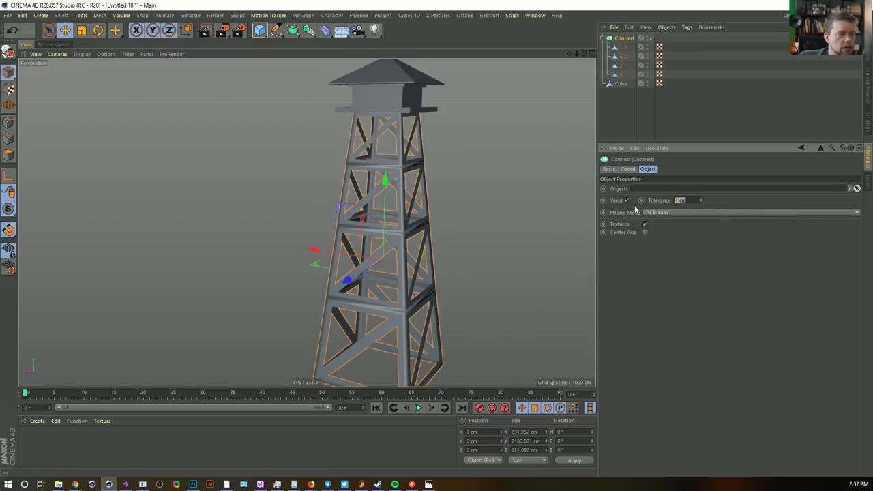
double_click(684, 200)
text(1)
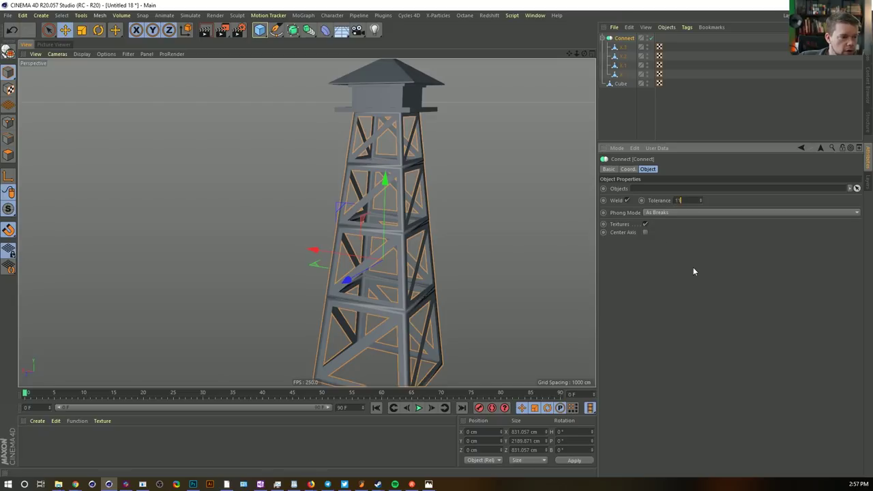
drag(701, 200, 723, 200)
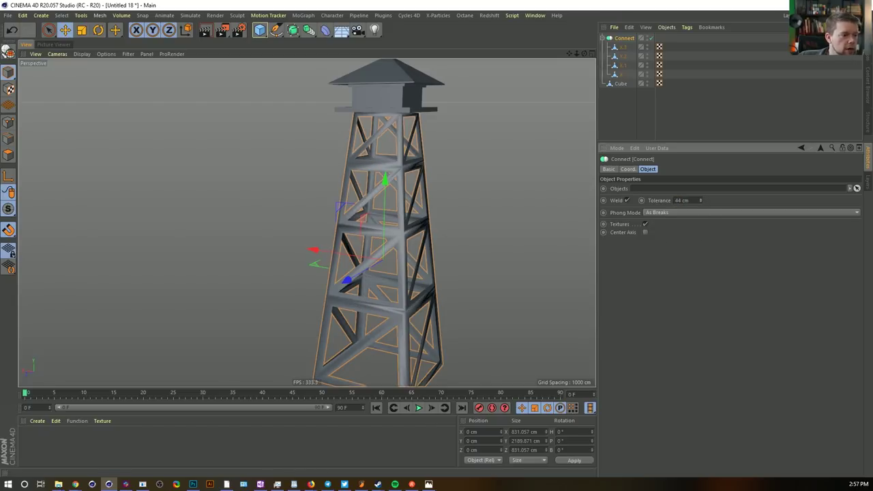
scroll(476, 206, up, 5)
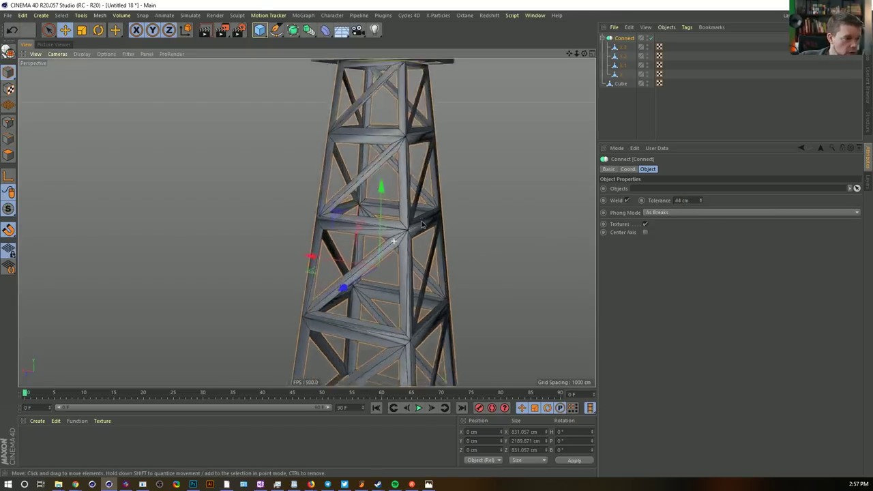
drag(700, 200, 683, 199)
scroll(464, 236, down, 2)
scroll(463, 232, down, 3)
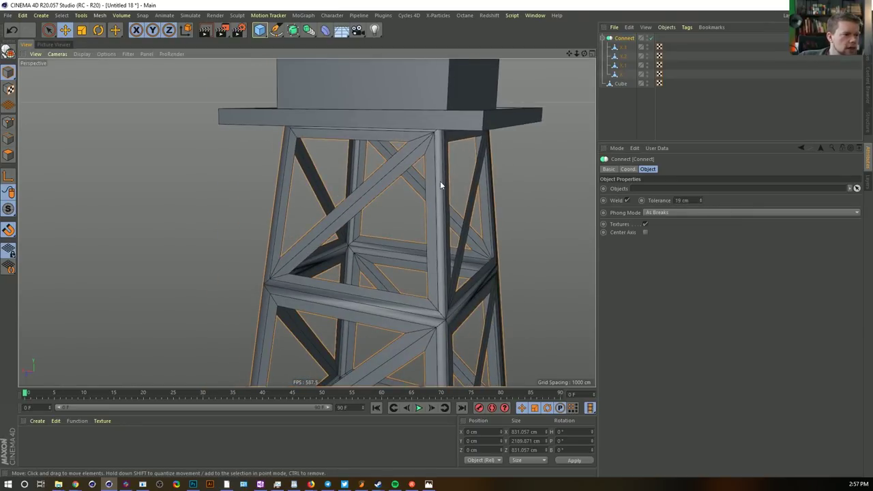
alt+drag(440, 187, 452, 142)
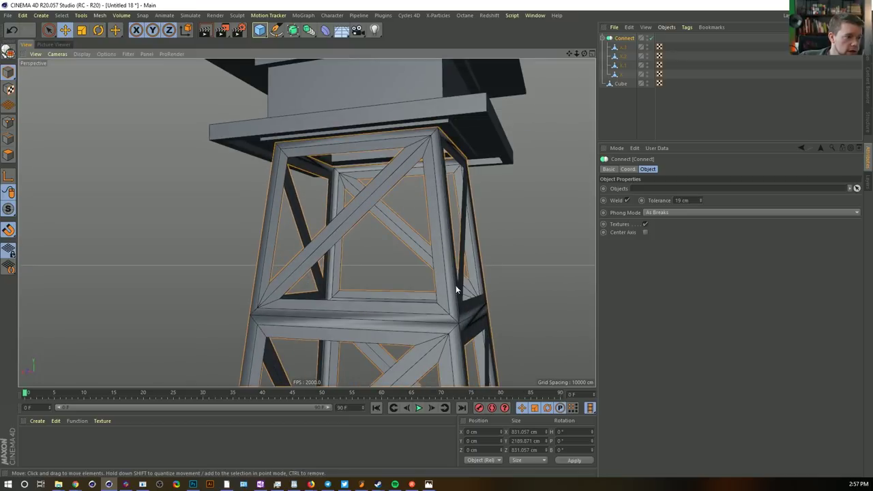
alt+drag(459, 327, 451, 333)
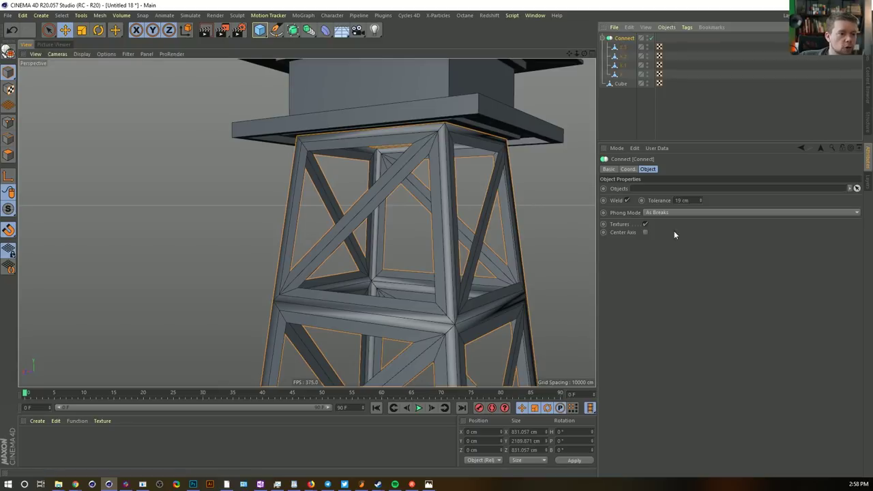
Set the Connect object's Phong Mode to Manual and check the shading across the whole tower
click(656, 213)
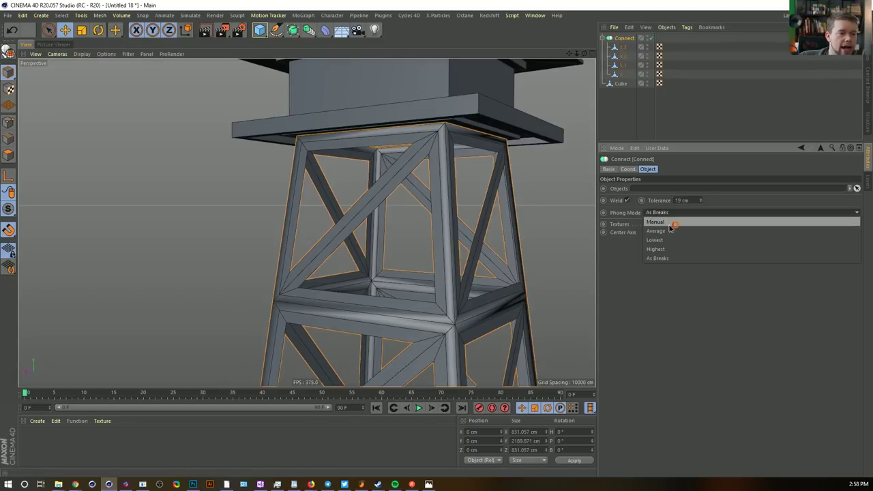
click(669, 227)
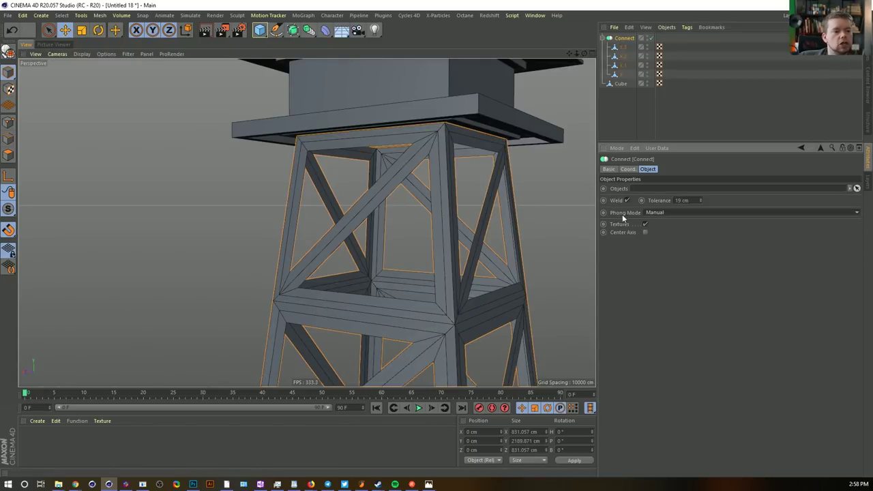
alt+drag(477, 266, 448, 273)
alt+middle_drag(449, 272, 411, 156)
alt+right_drag(411, 156, 441, 234)
mouse_move(420, 222)
alt+mouse_down()
mouse_move(409, 165)
mouse_move(360, 111)
mouse_move(421, 211)
mouse_move(416, 164)
mouse_move(420, 239)
mouse_move(403, 221)
alt+mouse_up()
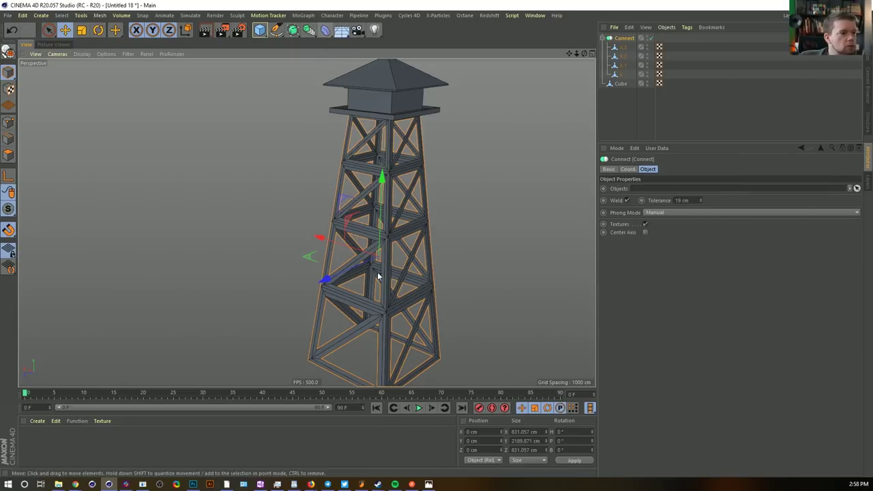
Add a Cloth Surface object and nest the Connect object inside it
drag(326, 31, 644, 4)
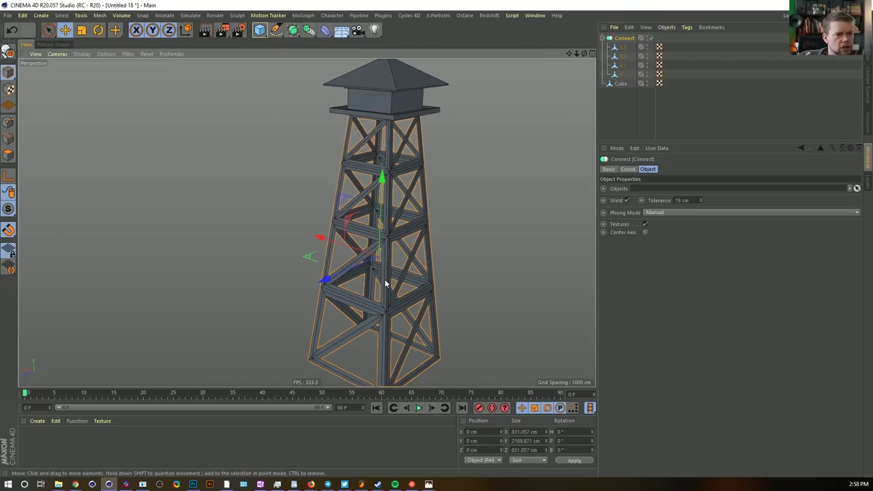
mouse_move(408, 273)
alt+mouse_down()
mouse_move(462, 231)
mouse_move(390, 265)
mouse_move(443, 247)
mouse_move(395, 260)
alt+mouse_up()
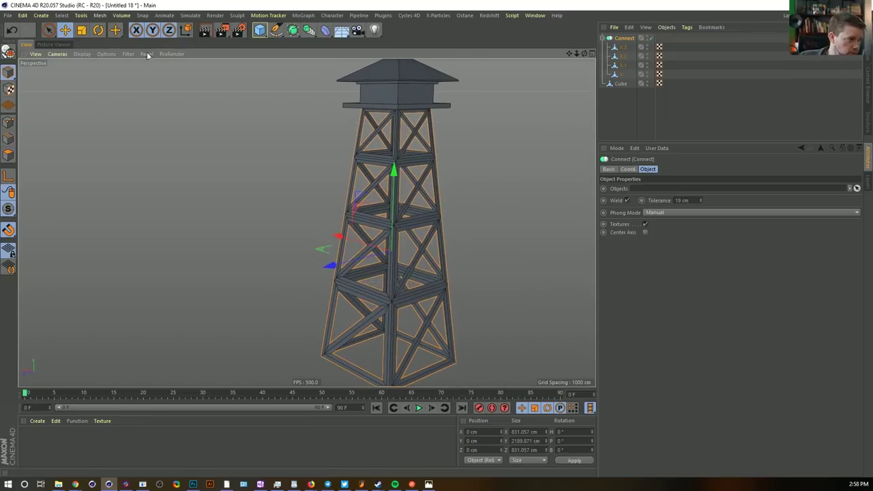
click(80, 15)
mouse_move(97, 17)
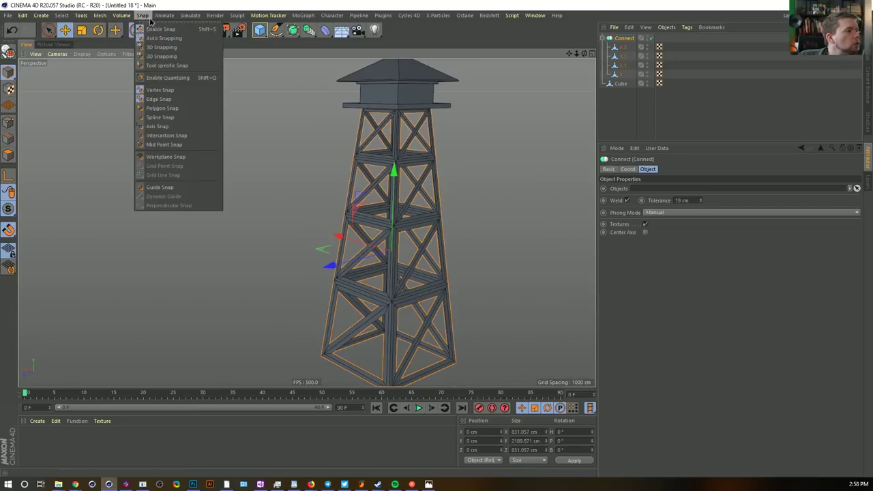
mouse_move(184, 19)
mouse_move(195, 33)
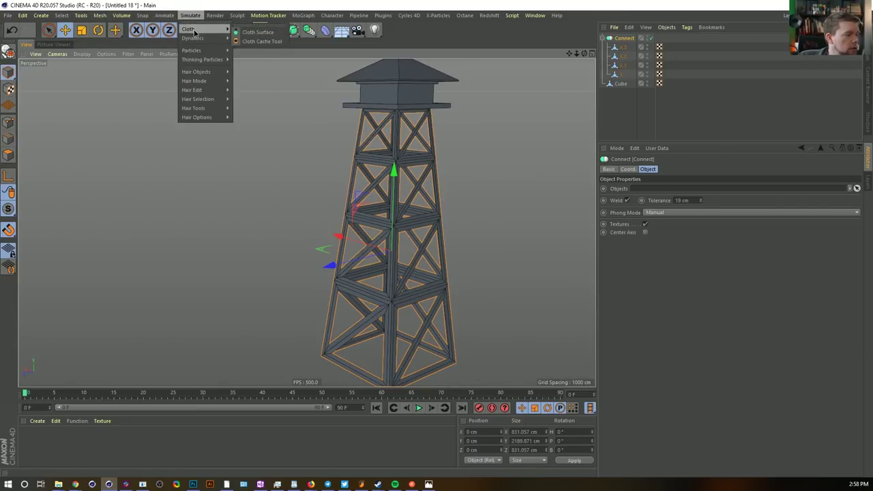
click(261, 36)
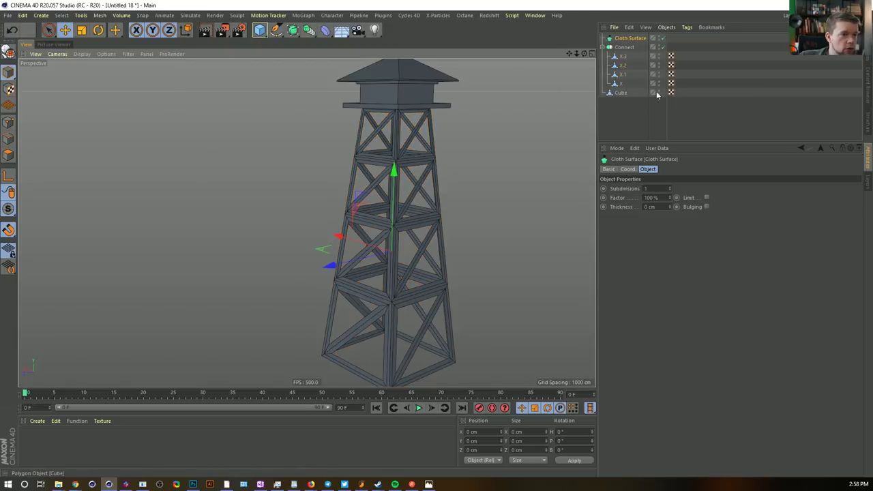
drag(643, 40, 639, 41)
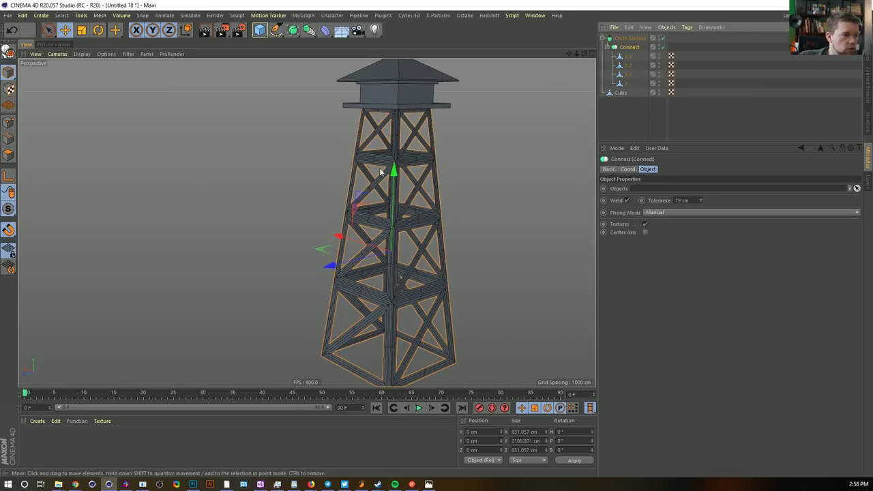
Set the Cloth Surface to 0 subdivisions and a thickness of -45 cm to give the truss beams depth
click(630, 39)
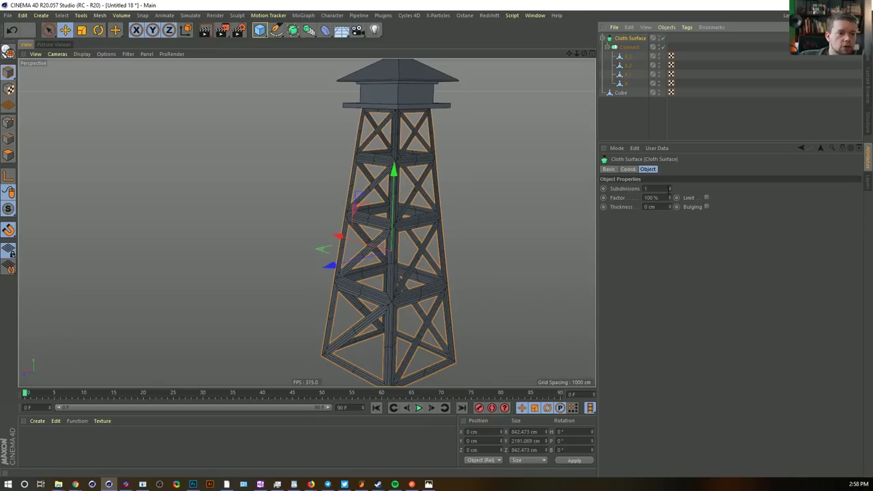
click(669, 191)
drag(669, 208, 669, 229)
scroll(386, 207, up, 7)
alt+drag(446, 197, 456, 199)
alt+drag(306, 222, 430, 254)
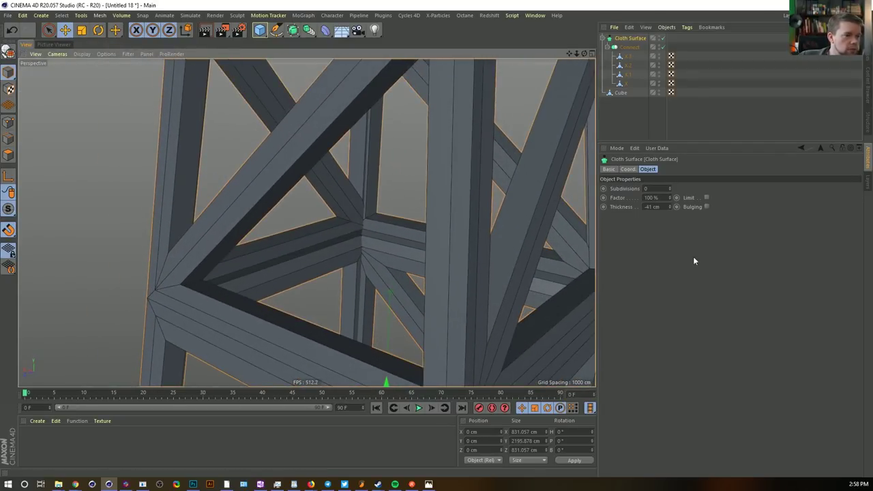
click(670, 208)
click(670, 208)
click(670, 208)
click(669, 208)
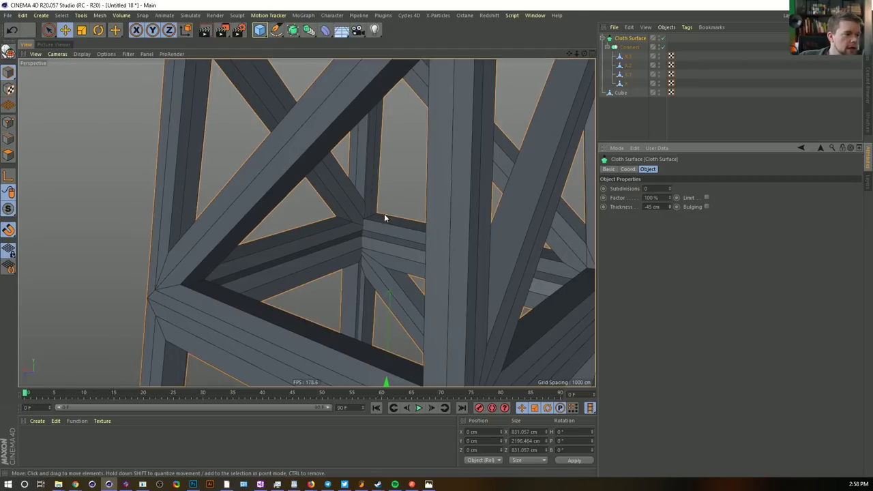
Add a cube primitive to the scene as the base piece for a platform railing
alt+right_drag(383, 214, 252, 230)
alt+middle_drag(409, 269, 363, 231)
alt+drag(371, 253, 354, 233)
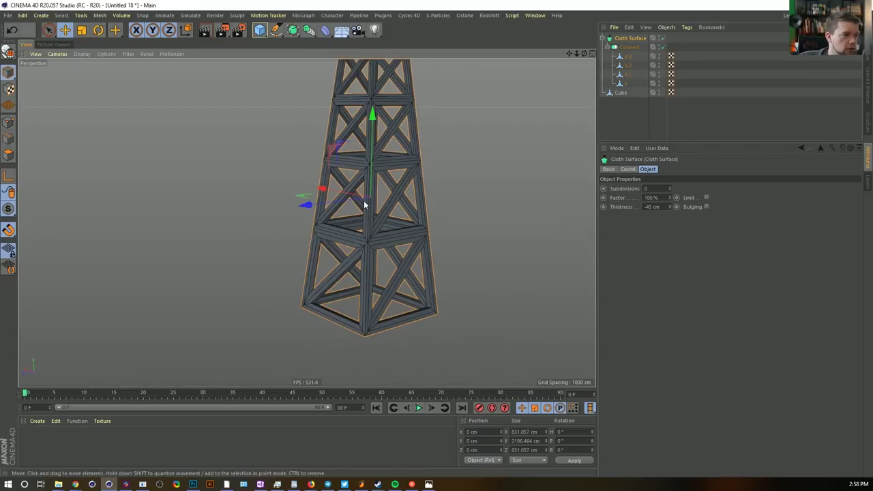
alt+right_drag(363, 200, 344, 201)
alt+middle_drag(379, 135, 373, 273)
alt+drag(363, 255, 368, 278)
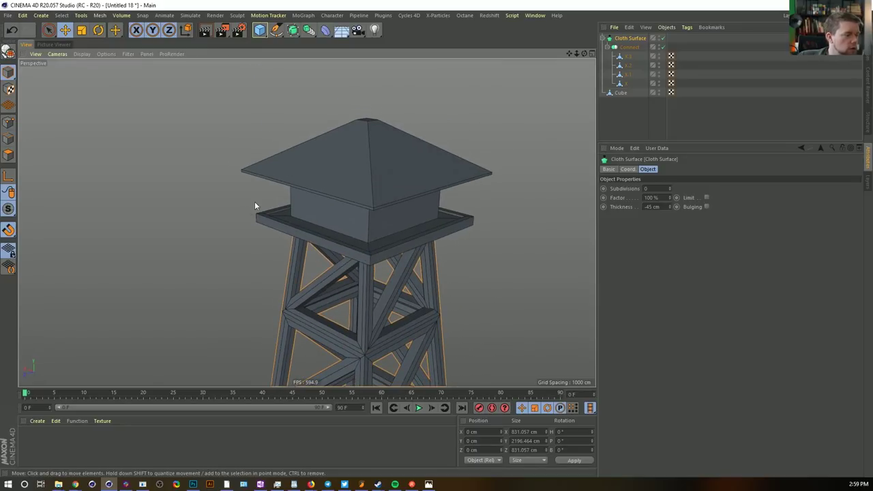
click(259, 29)
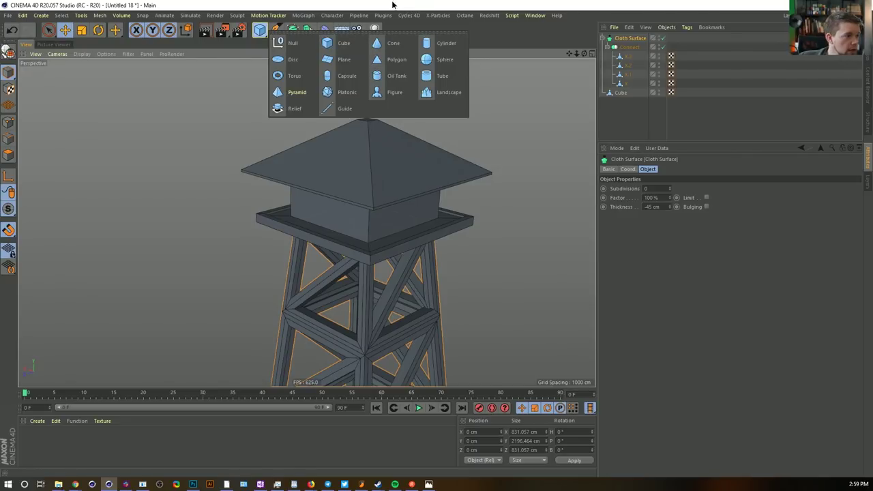
click(338, 45)
Group the new cube under a null and select the cube inside the group
alt+middle_drag(450, 369, 439, 201)
alt+right_drag(452, 276, 386, 275)
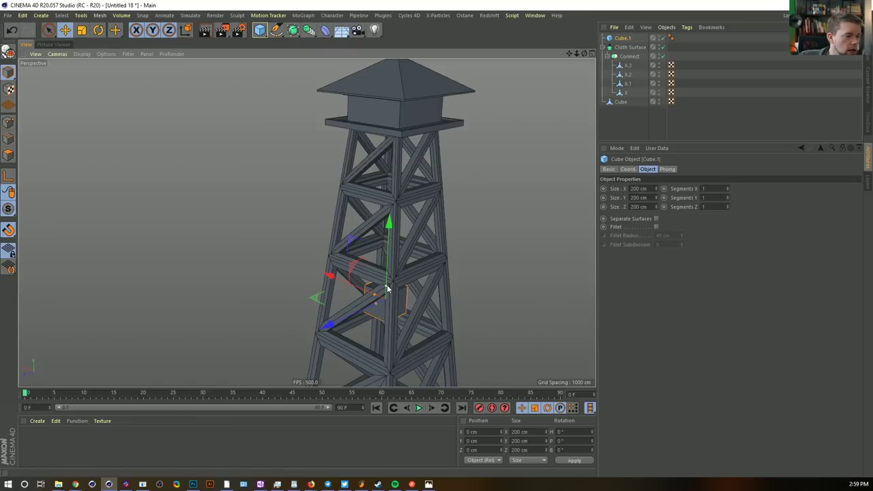
key(alt+g)
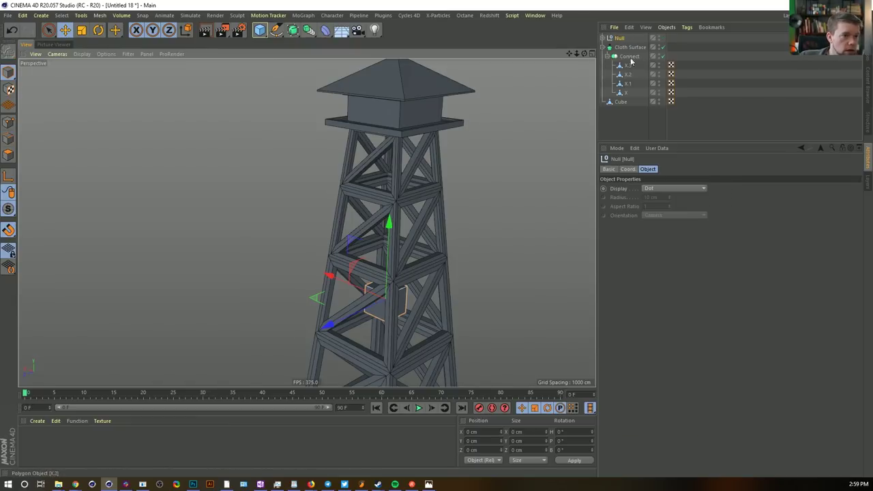
click(603, 38)
click(626, 47)
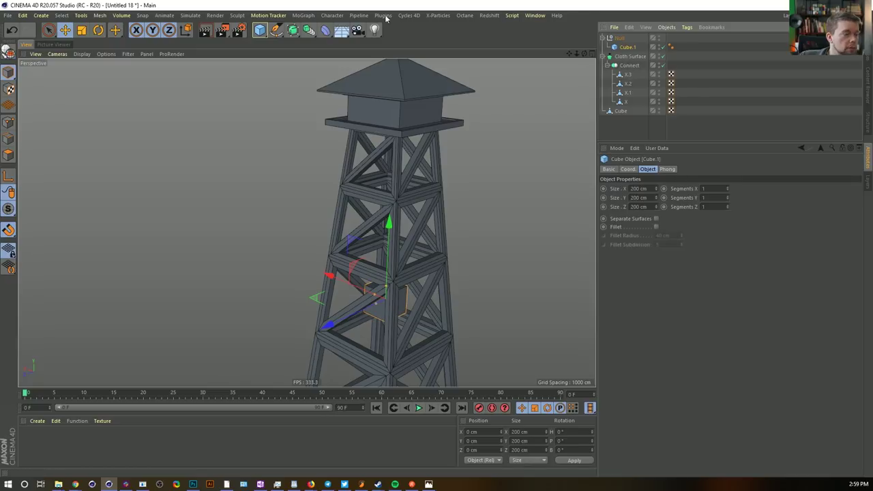
Hide the truss Cloth Surface in the viewport so the new cube is unobstructed
click(315, 16)
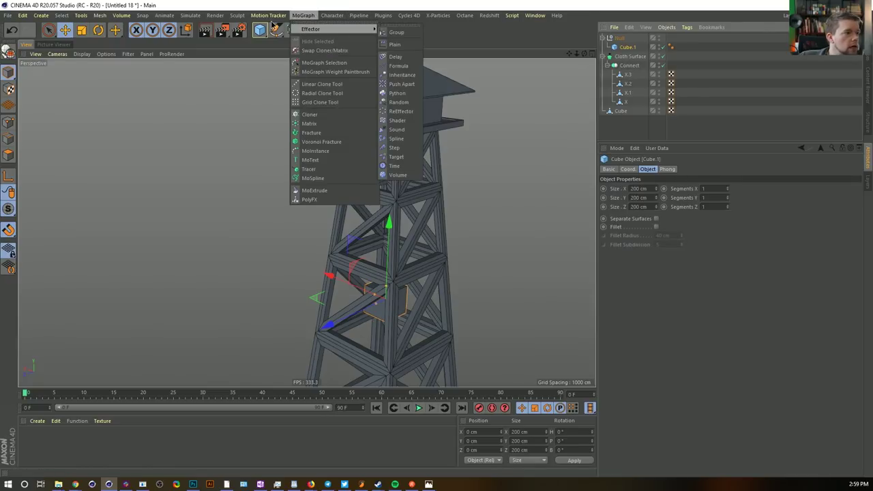
mouse_move(290, 16)
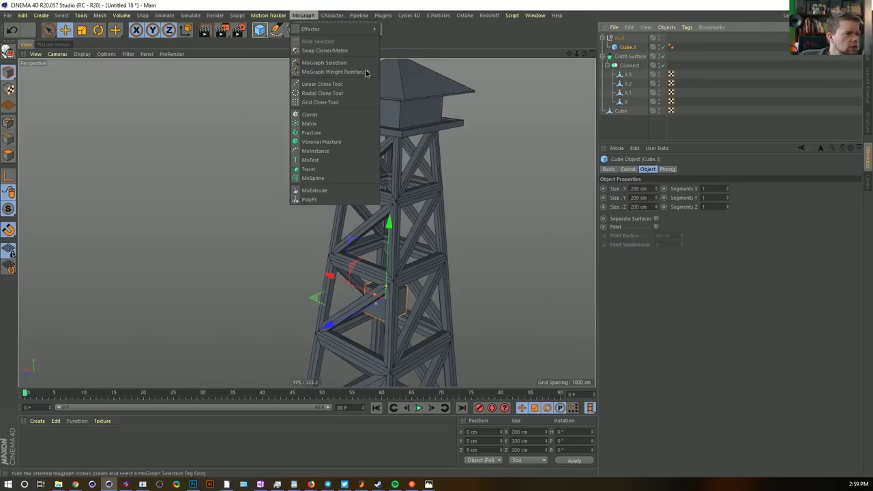
click(303, 16)
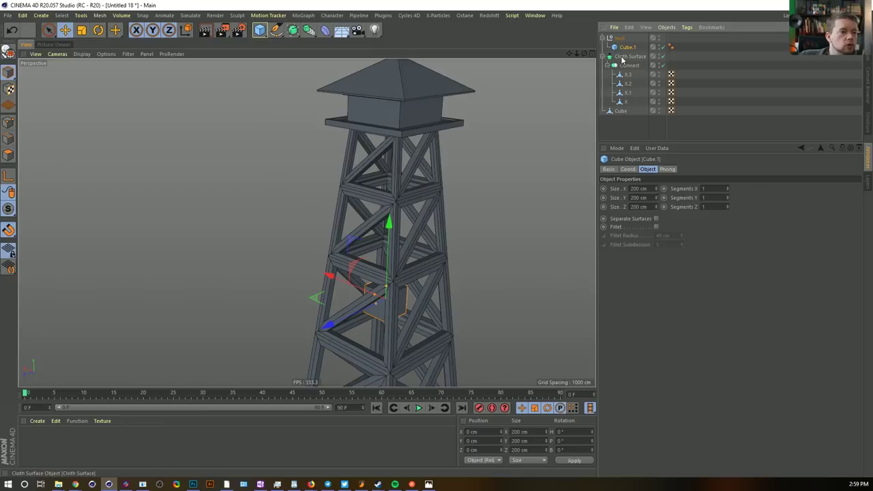
click(659, 56)
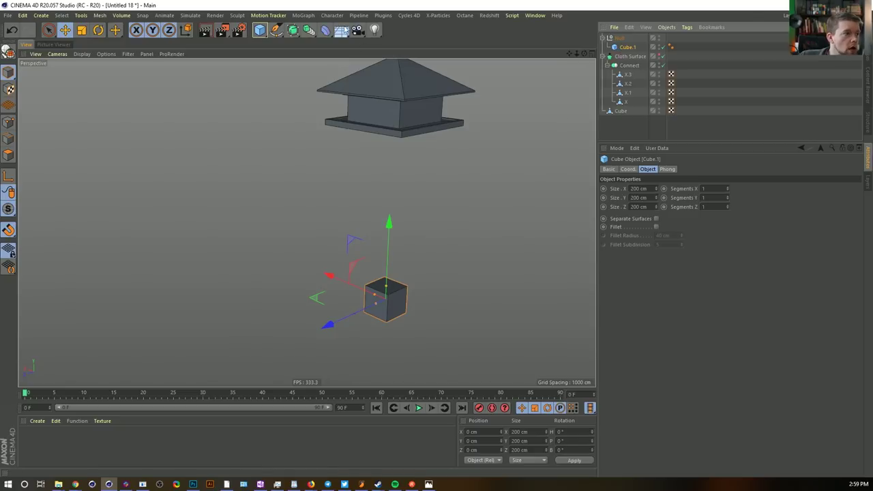
Add a MoGraph Cloner and place a copy of the grouped cube inside it
click(302, 15)
click(313, 113)
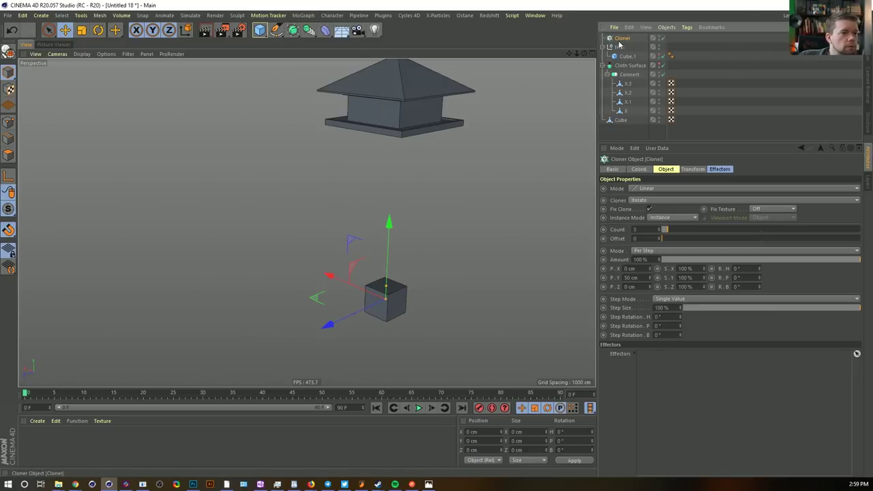
drag(628, 56, 621, 38)
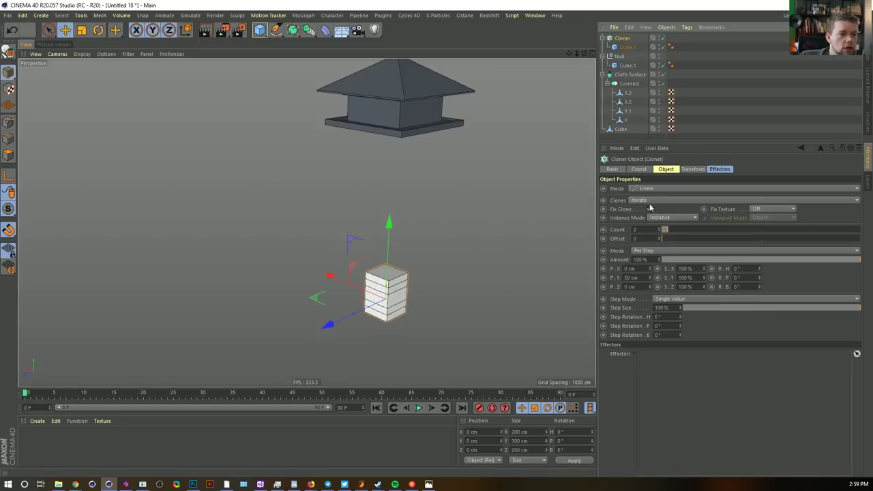
Switch the Cloner to Grid Array mode with counts of 3, 1 and 1
click(647, 189)
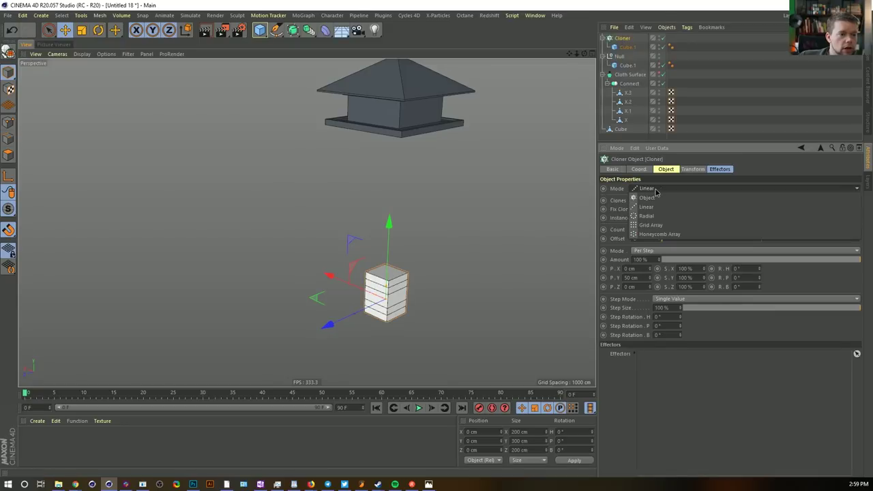
click(660, 227)
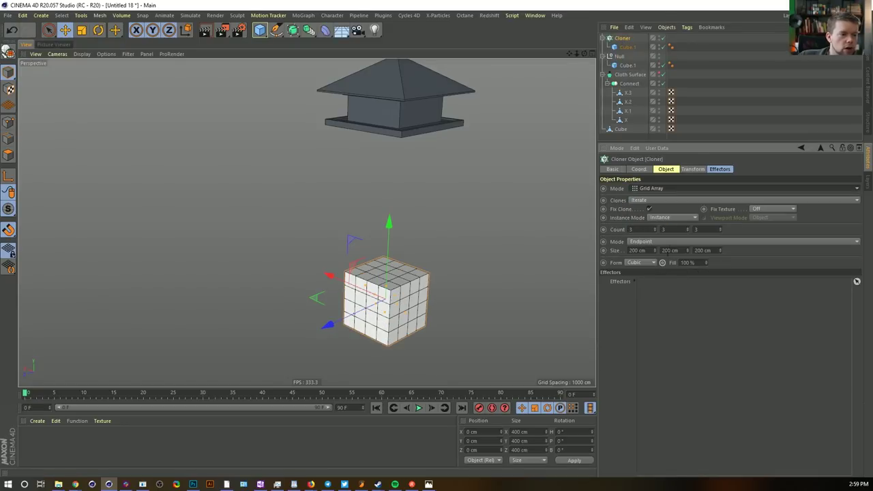
click(682, 228)
text(1)
key(Return)
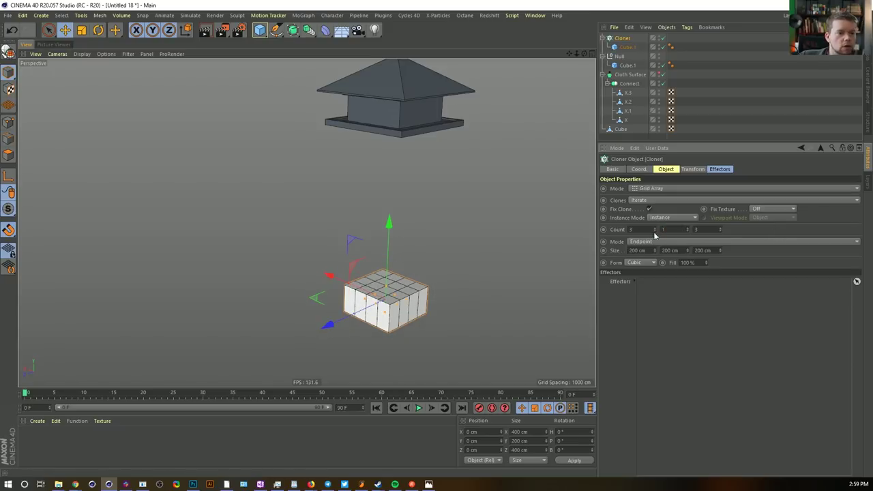
click(720, 232)
click(721, 232)
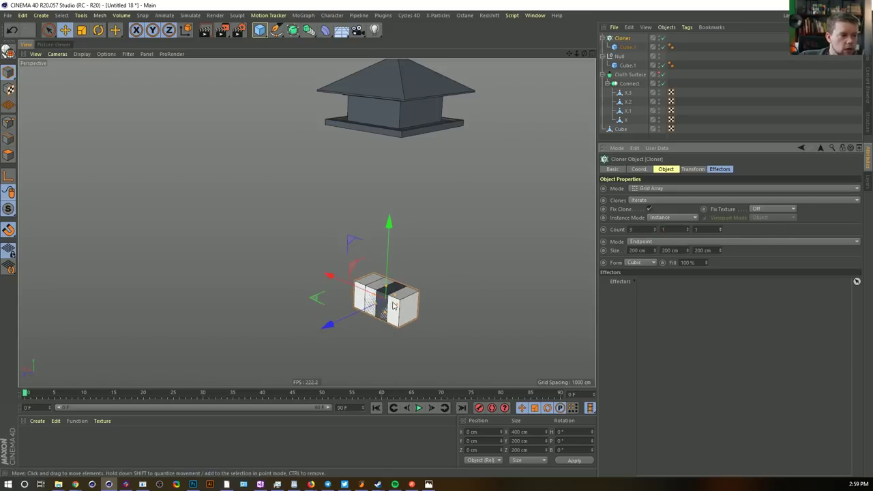
Scale the Cloner's cube down to about 35 cm wide and deep, with a height of about 204 cm
click(626, 47)
key(t)
drag(428, 243, 328, 322)
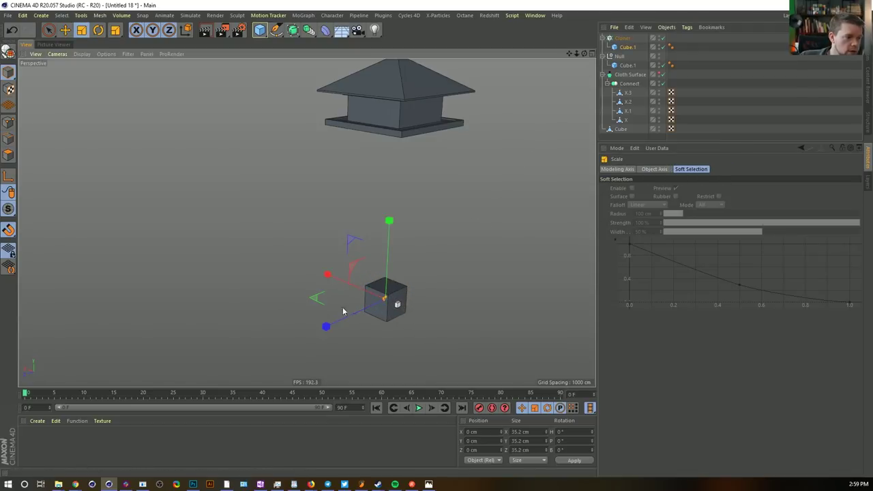
click(627, 47)
drag(656, 198, 692, 101)
Shape the null's cube into a rail about 1555 cm long and 39 cm thick, and raise it to about 106 cm above the posts
click(626, 65)
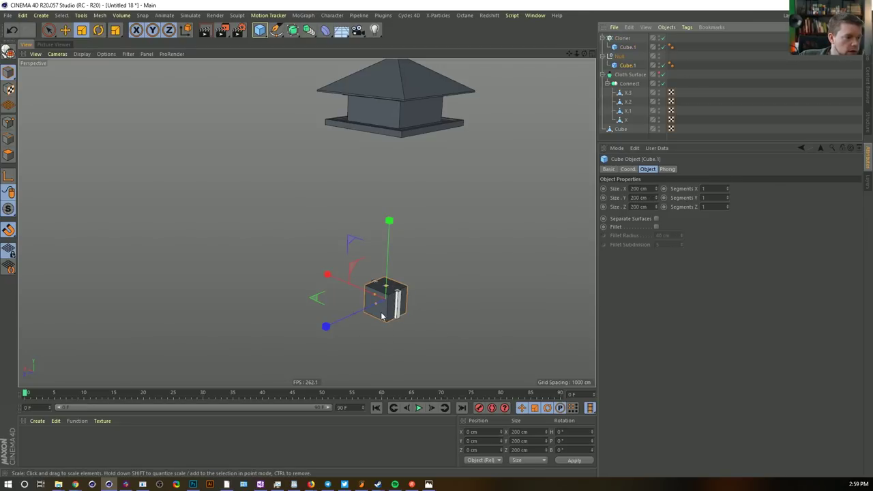
drag(326, 275, 198, 308)
key(e)
drag(391, 230, 394, 209)
key(ctrl+z)
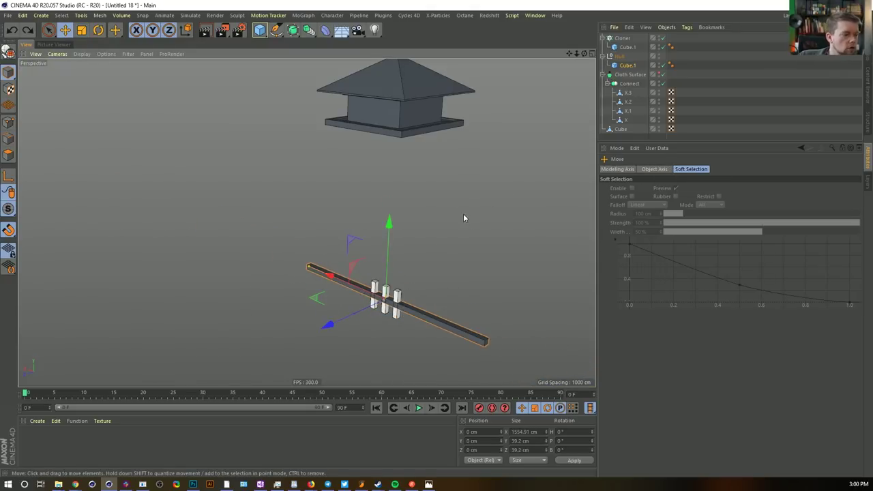
drag(388, 225, 387, 212)
Spread the Cloner's posts over 1443 cm along X and set their count to 12
click(622, 38)
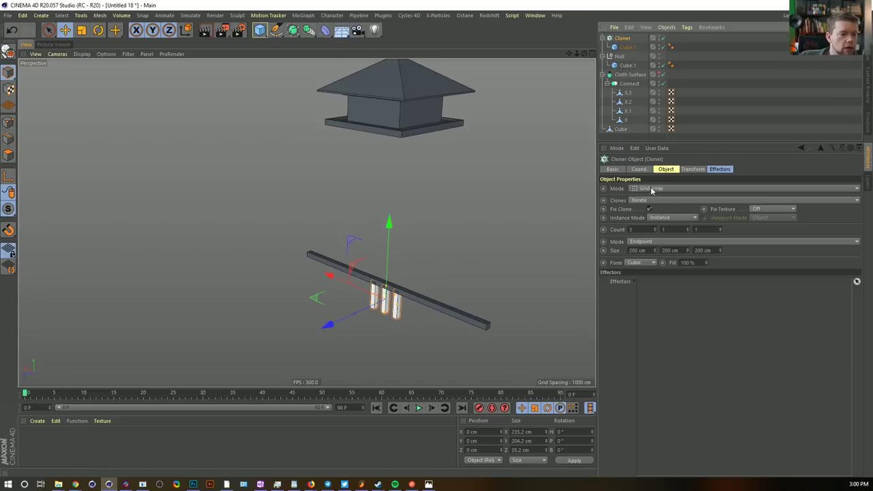
drag(655, 251, 617, 263)
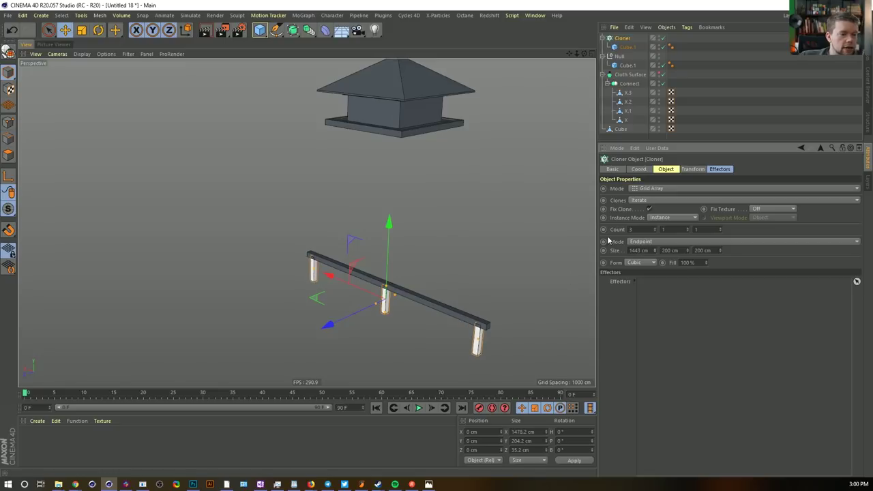
drag(653, 229, 654, 206)
alt+drag(445, 312, 463, 310)
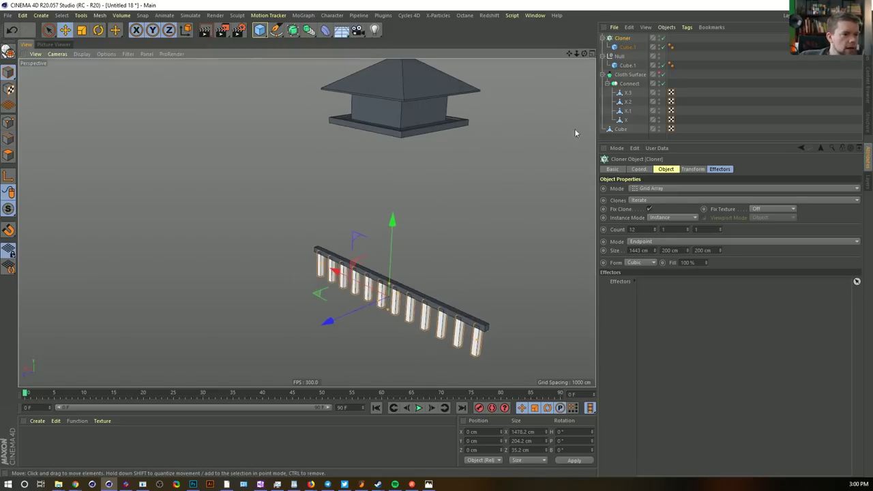
click(621, 46)
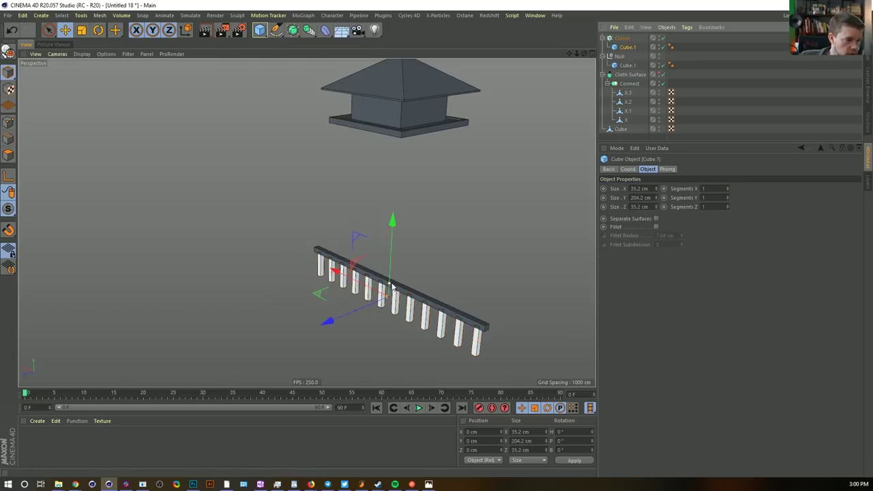
drag(389, 298, 524, 184)
key(ctrl+z)
key(ctrl+z)
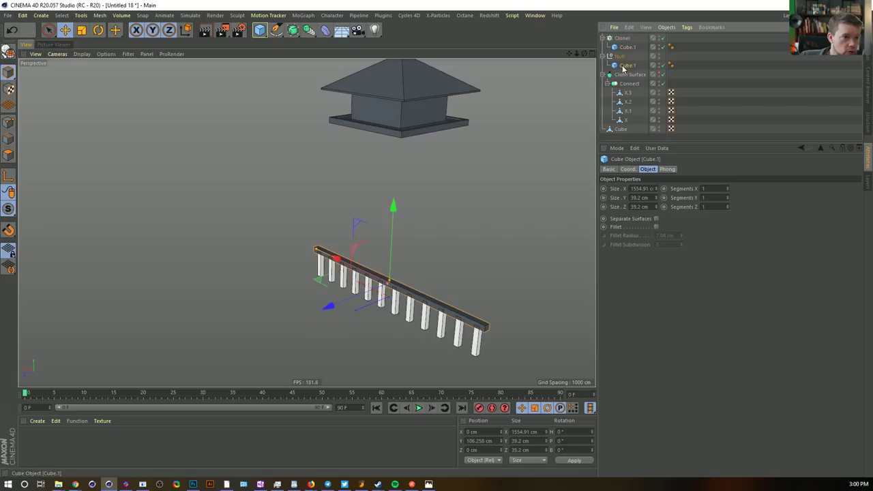
Widen the top rail's Z size to about 62 cm
drag(391, 289, 387, 288)
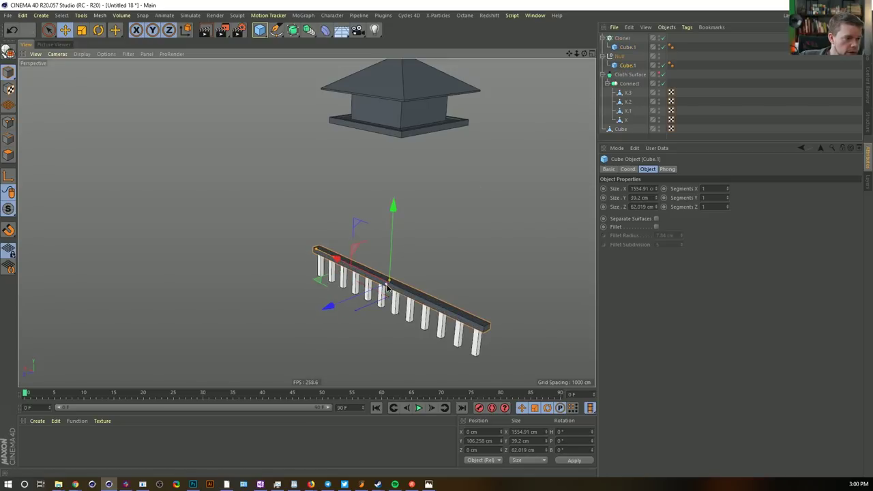
Nest the post Cloner in the null with the rail and rename the null Fence
drag(626, 61, 625, 59)
double_click(623, 38)
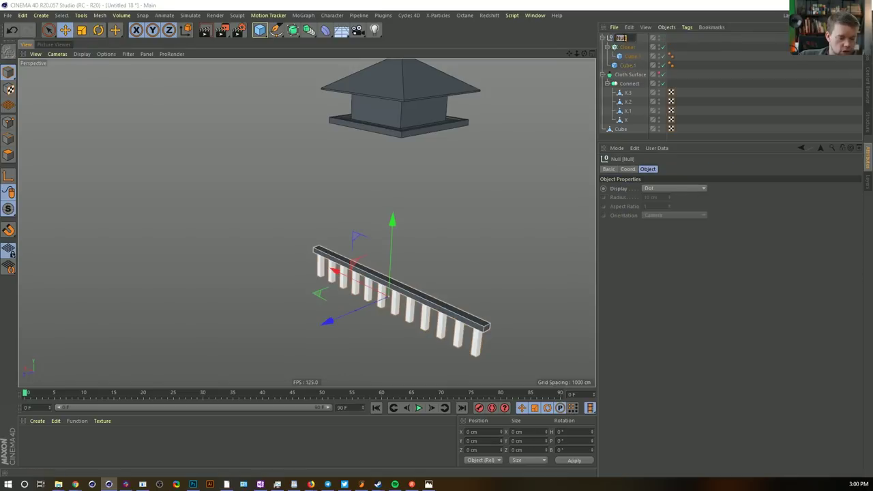
text(Fence)
key(Return)
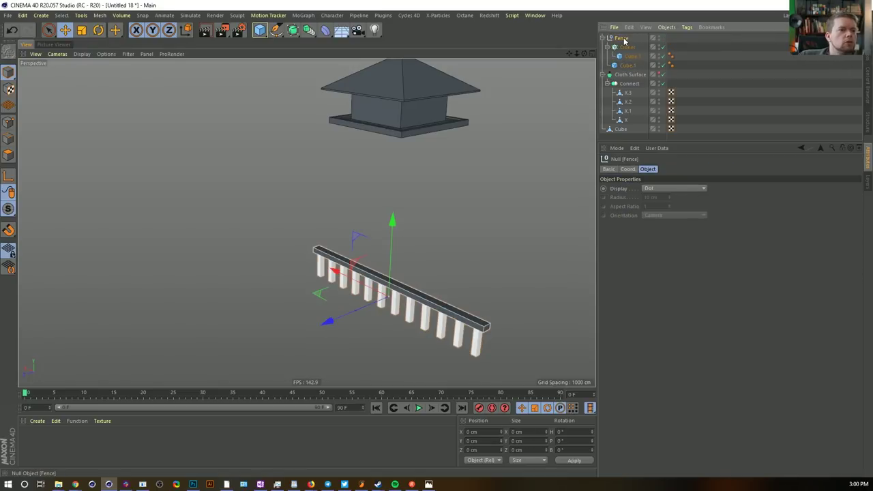
Move the Fence up to the cabin platform's front side and scale it down until the rail is about 541 cm long
key(e)
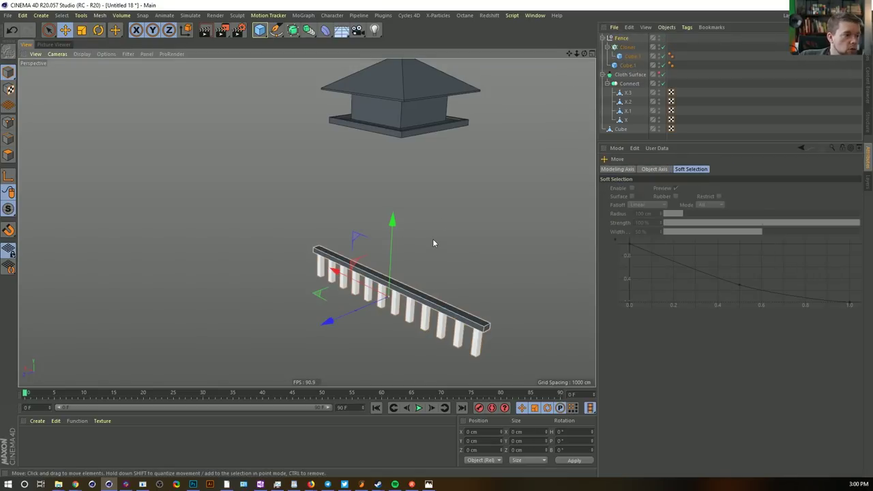
drag(392, 228, 400, 43)
drag(353, 124, 317, 131)
key(t)
drag(463, 159, 277, 230)
Seat the Fence on the platform's front edge at about Y 1246 cm and Z 290 cm
alt+right_drag(343, 144, 406, 101)
alt+middle_drag(406, 102, 388, 126)
scroll(401, 200, down, 10)
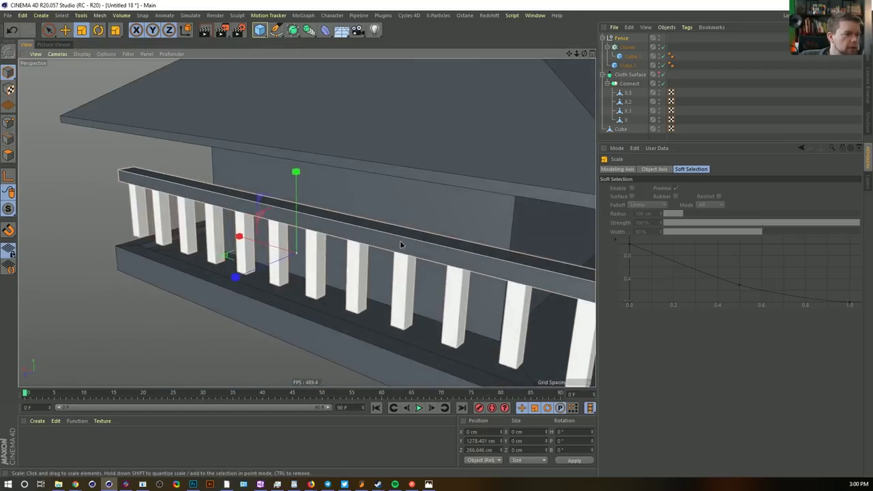
key(e)
drag(289, 263, 272, 275)
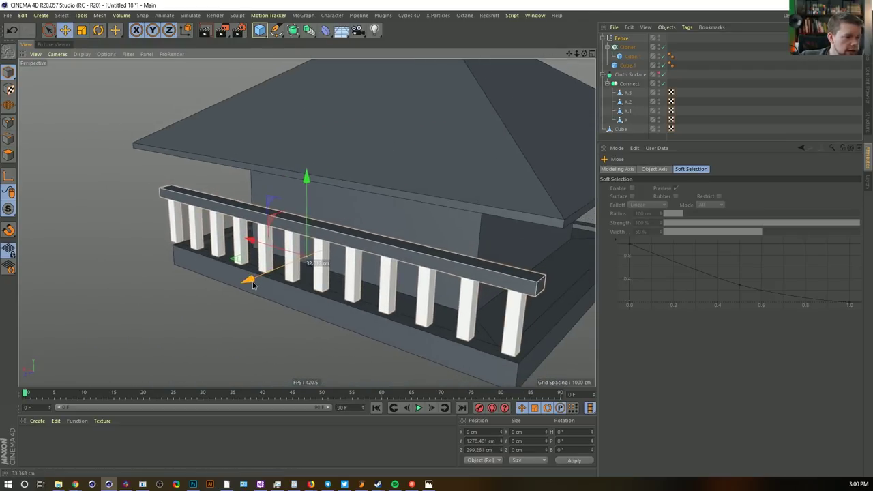
drag(302, 180, 306, 193)
drag(246, 289, 253, 298)
drag(311, 194, 309, 206)
Lengthen the Fence's top rail to about 627 cm so it spans the platform's full width
alt+drag(352, 254, 470, 236)
key(t)
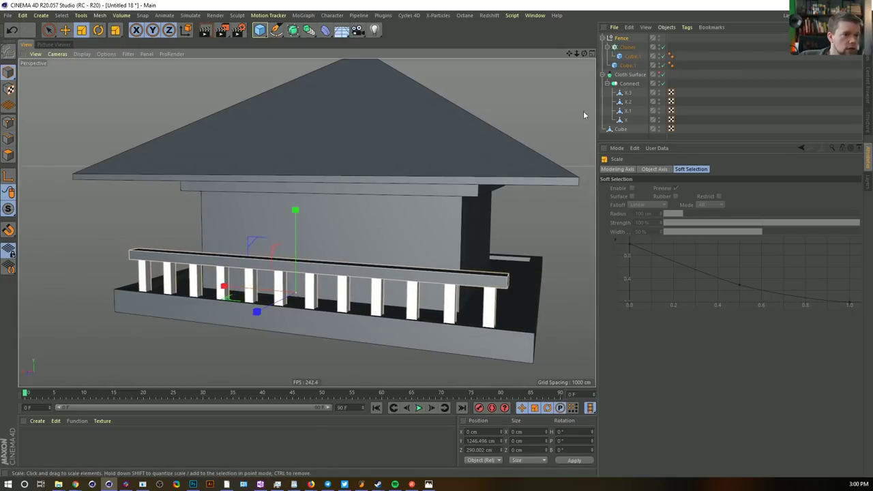
click(627, 66)
click(627, 66)
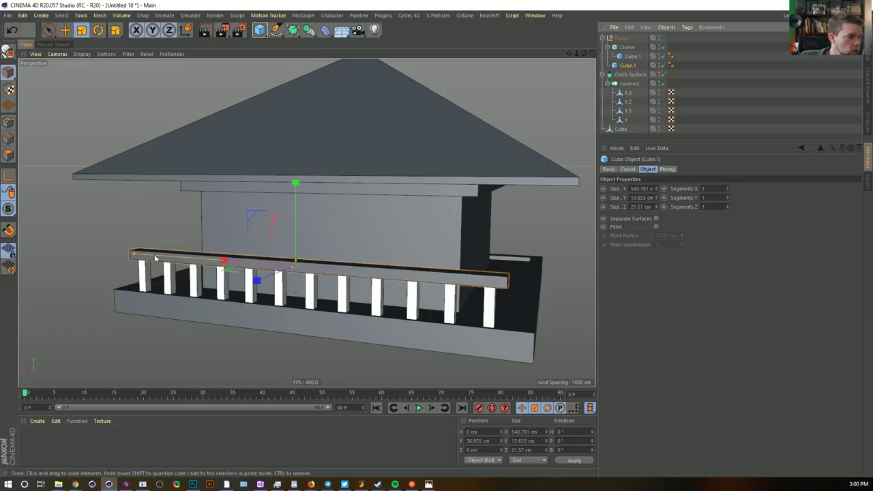
drag(131, 253, 113, 258)
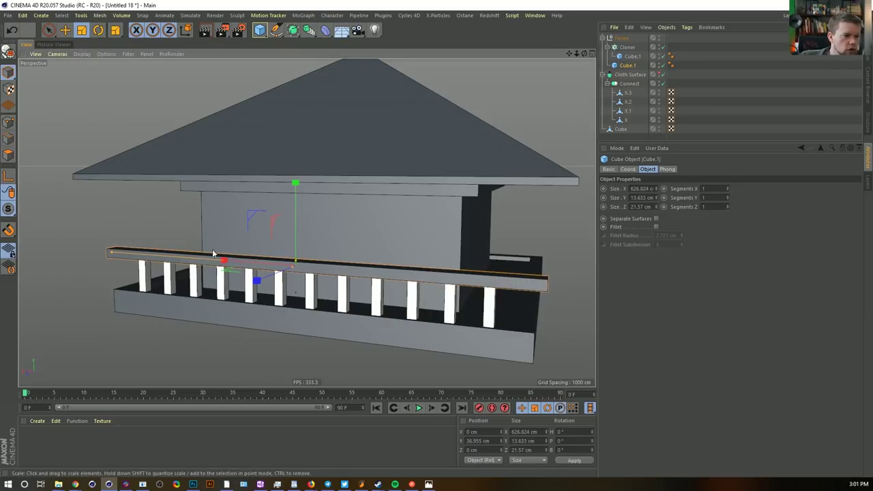
Add a second Cloner and nest the whole Fence group inside it
alt+drag(212, 252, 184, 269)
click(619, 39)
click(303, 15)
alt+click(321, 104)
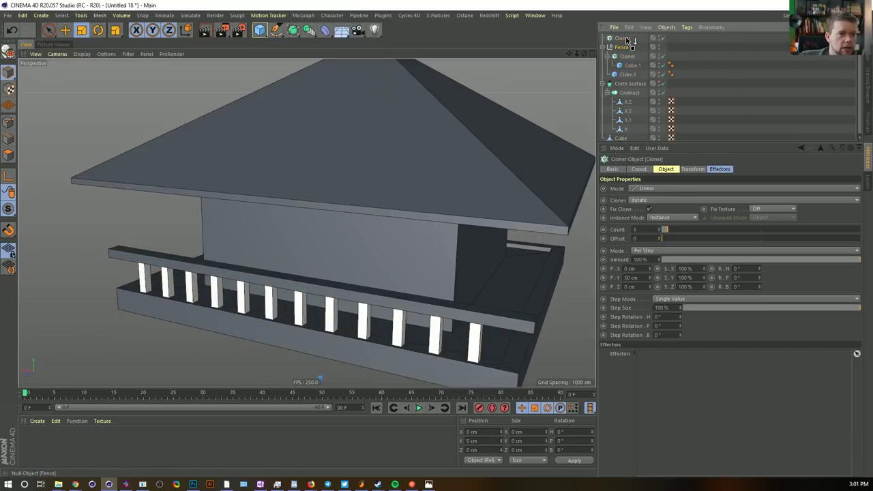
drag(626, 39, 624, 38)
alt+right_drag(509, 167, 386, 239)
alt+middle_drag(386, 238, 400, 150)
alt+drag(401, 151, 416, 194)
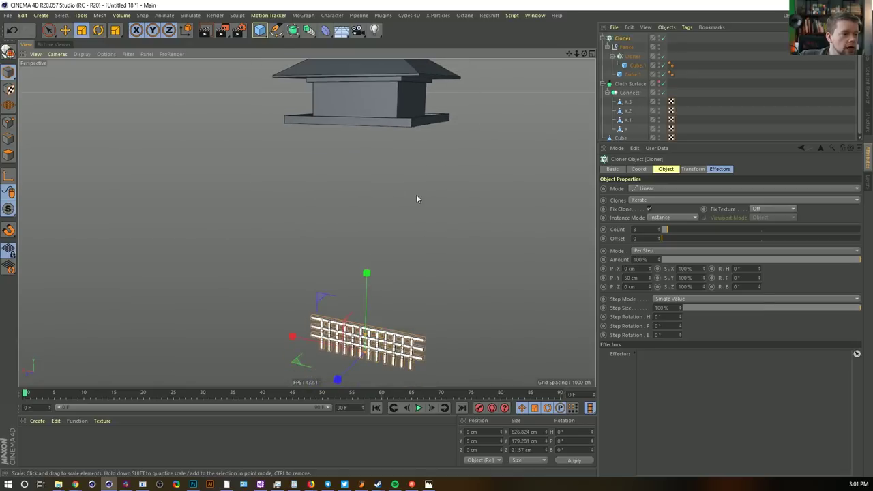
Set the outer fence Cloner to Radial mode in the XZ plane with a count of 4 and a radius of about 287 cm
click(654, 191)
click(656, 215)
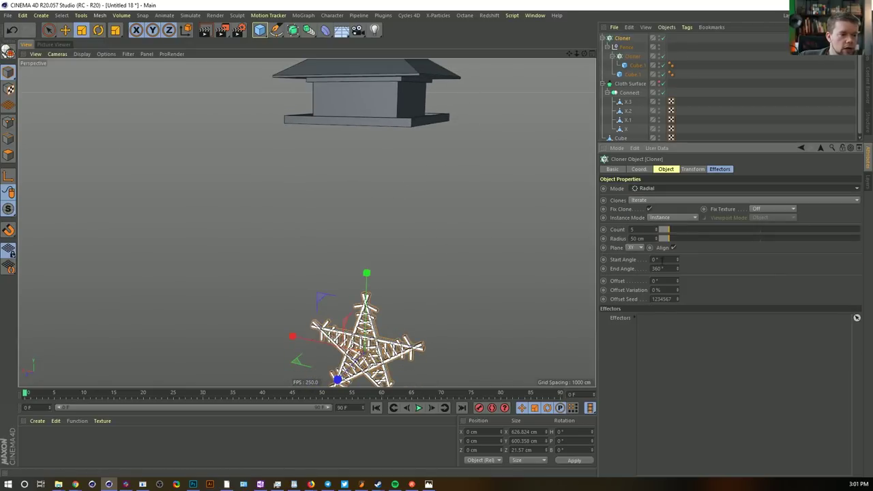
key(o)
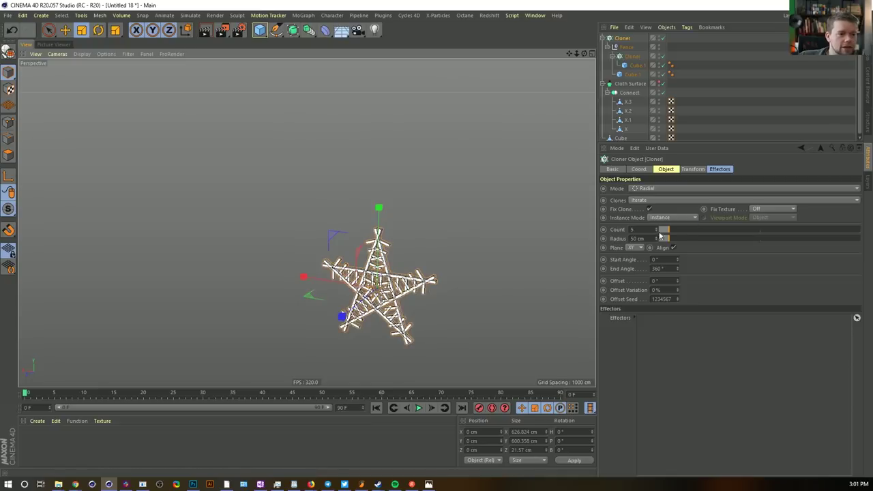
click(635, 247)
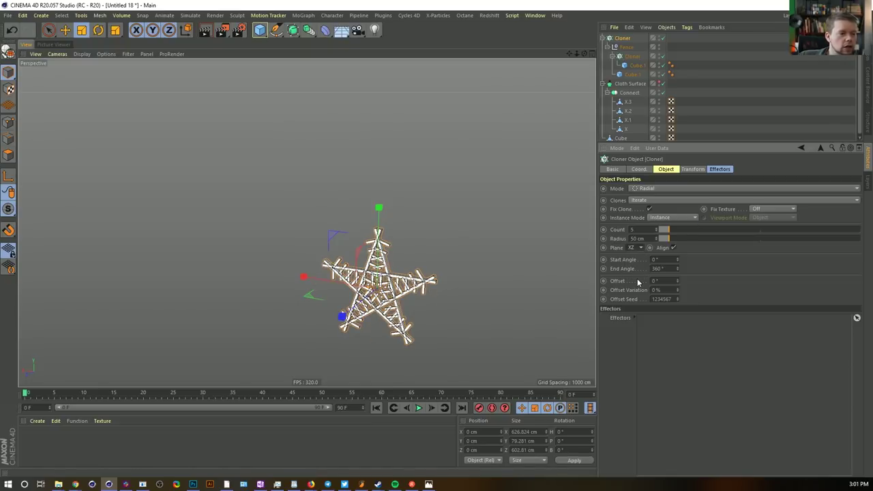
click(638, 280)
mouse_move(657, 232)
mouse_down()
mouse_move(726, 244)
mouse_move(717, 243)
mouse_up()
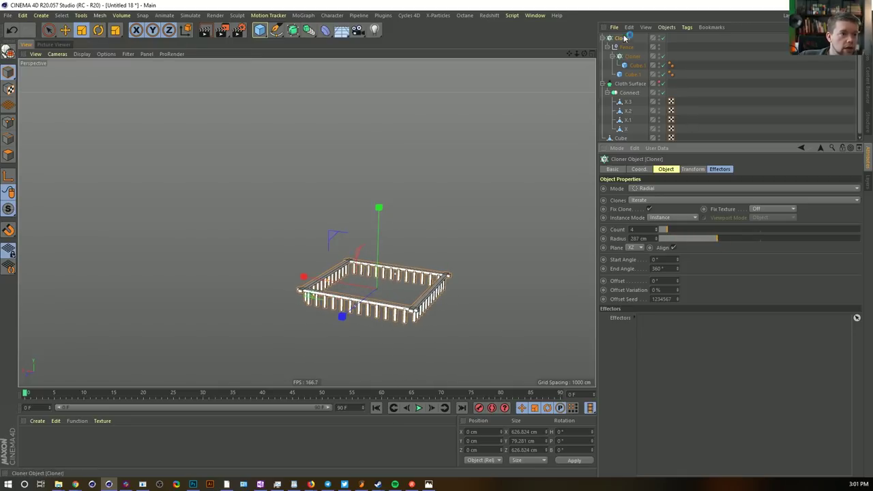
Raise the outer fence Cloner onto the cabin platform at about Y 1254 cm
alt+middle_drag(429, 209, 423, 266)
key(e)
drag(375, 265, 379, 48)
drag(374, 240, 378, 228)
alt+drag(380, 282, 405, 229)
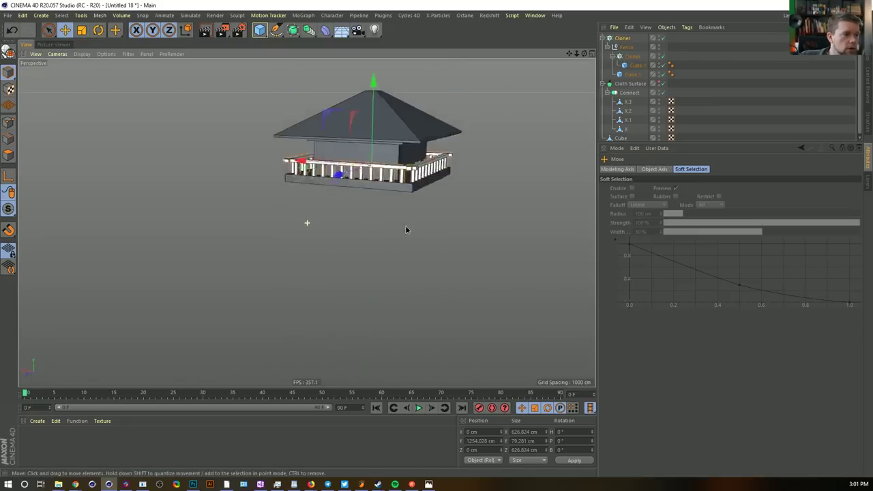
scroll(405, 230, up, 10)
alt+drag(386, 244, 462, 236)
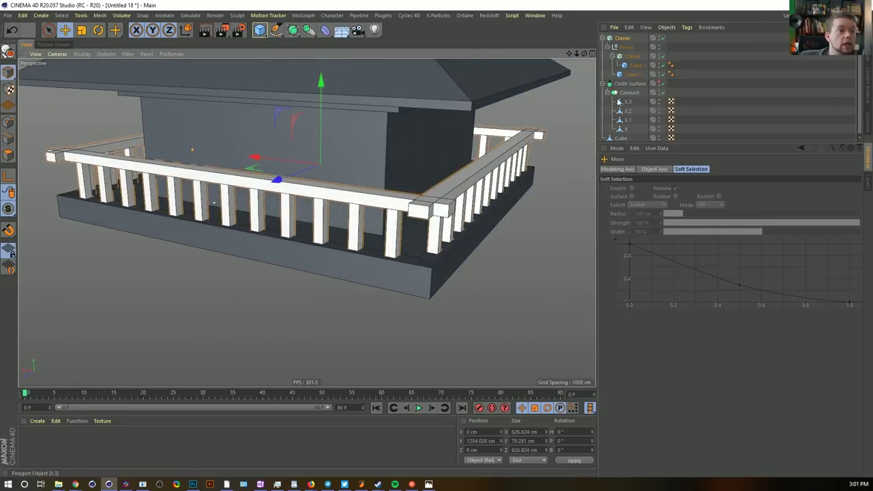
Reset the Fence null's Y and Z position to 0 cm inside the radial Cloner
click(631, 74)
alt+middle_drag(414, 184, 471, 194)
alt+right_drag(471, 194, 469, 174)
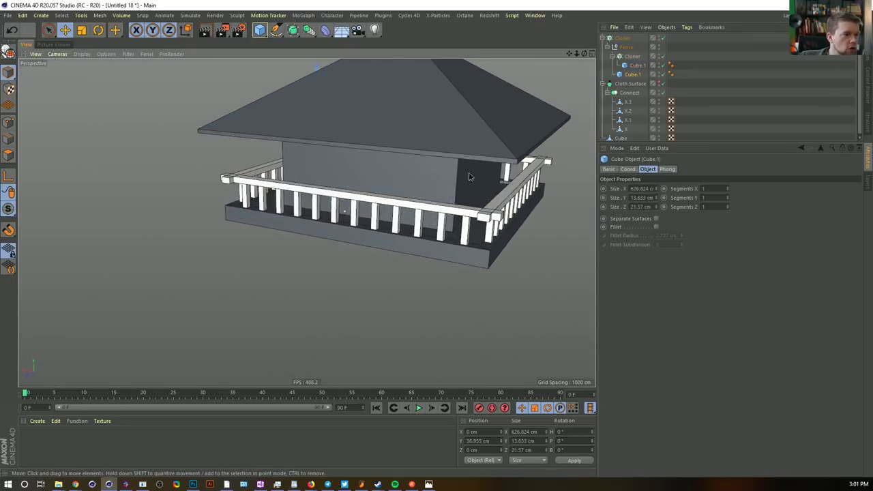
alt+drag(468, 176, 498, 228)
click(626, 47)
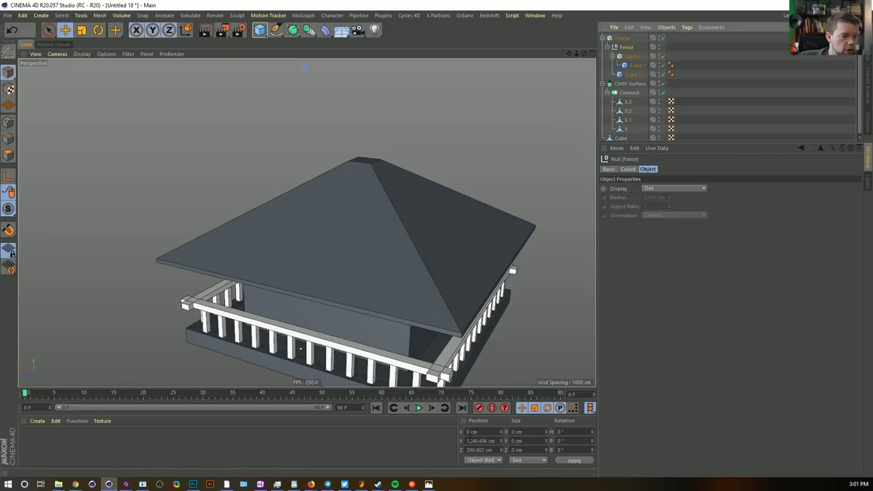
click(494, 441)
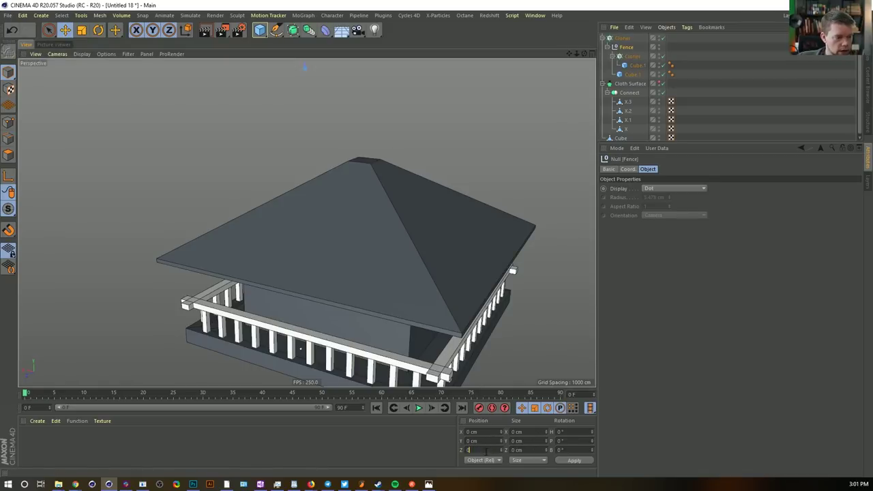
key(Return)
alt+middle_drag(400, 356, 400, 207)
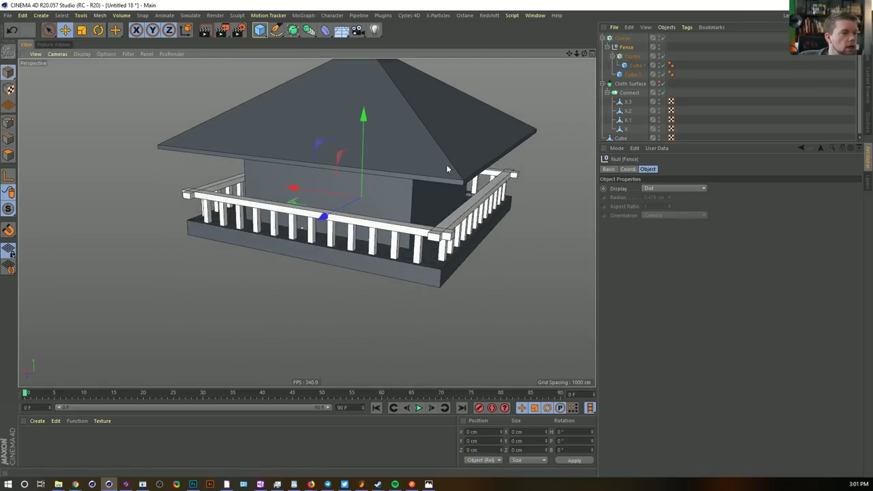
Shorten the Fence's top rail to about 545 cm so neighbouring rails no longer overlap at the corners
click(341, 185)
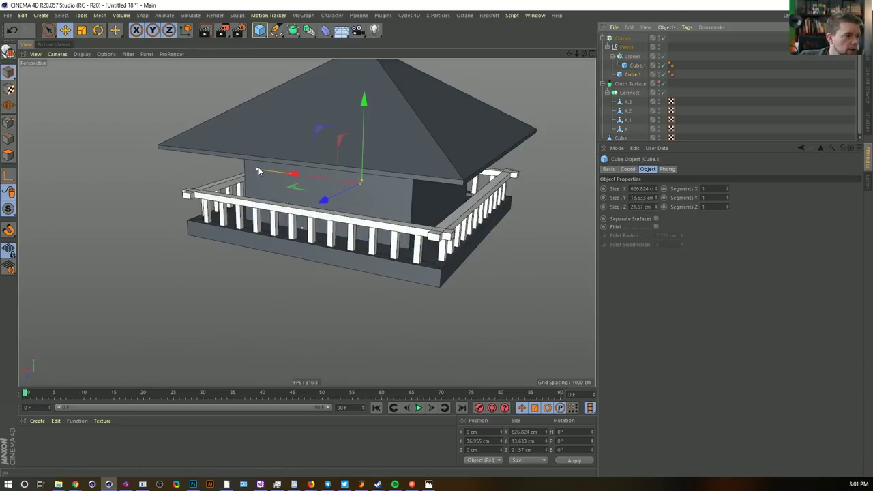
mouse_move(257, 169)
mouse_down()
mouse_move(243, 171)
mouse_move(268, 171)
mouse_up()
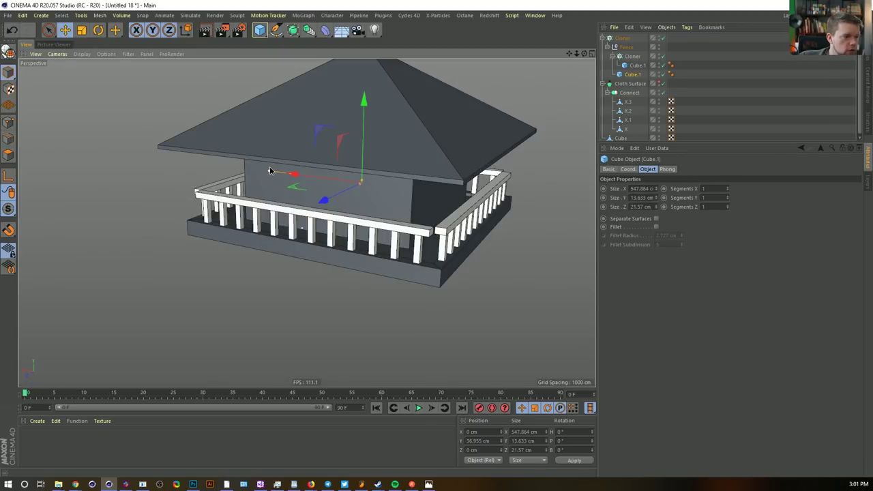
mouse_move(402, 218)
alt+mouse_down()
mouse_move(320, 199)
mouse_move(402, 216)
alt+mouse_up()
alt+drag(419, 370, 424, 261)
alt+right_drag(424, 262, 485, 227)
alt+right_drag(496, 165, 458, 203)
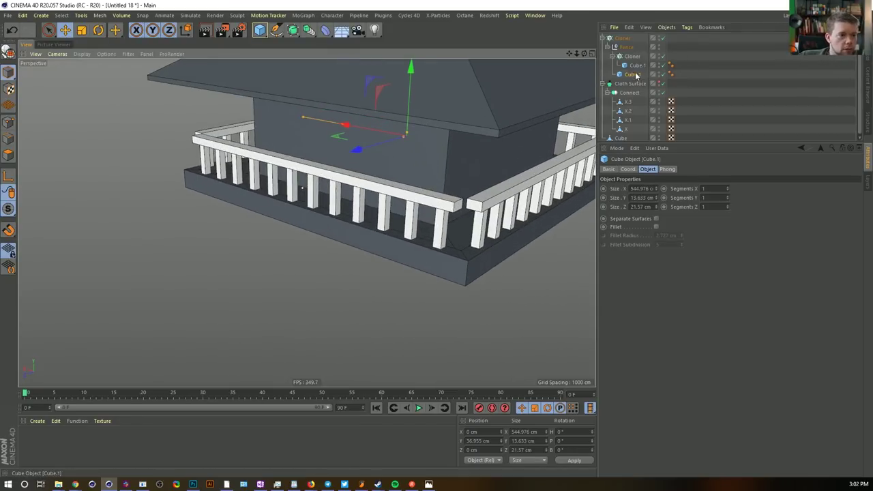
Fillet the top rail with a 3.727 cm radius and a subdivision of 1
click(656, 227)
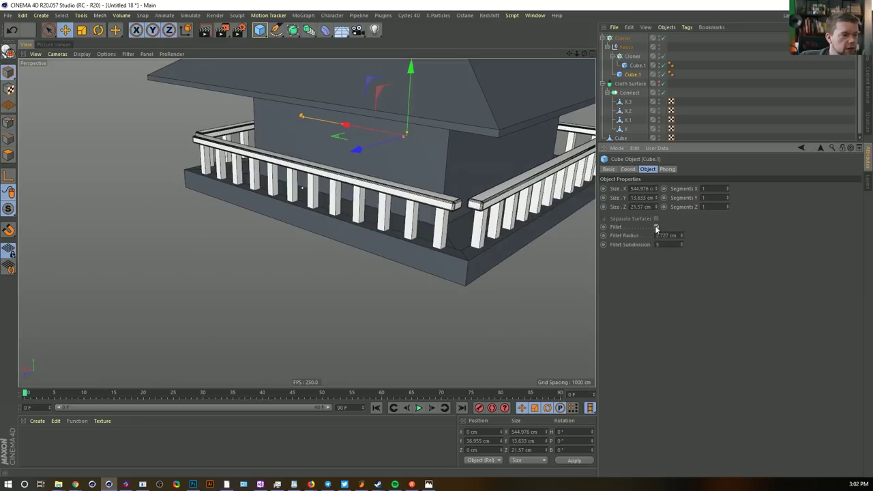
double_click(664, 244)
text(1)
click(636, 288)
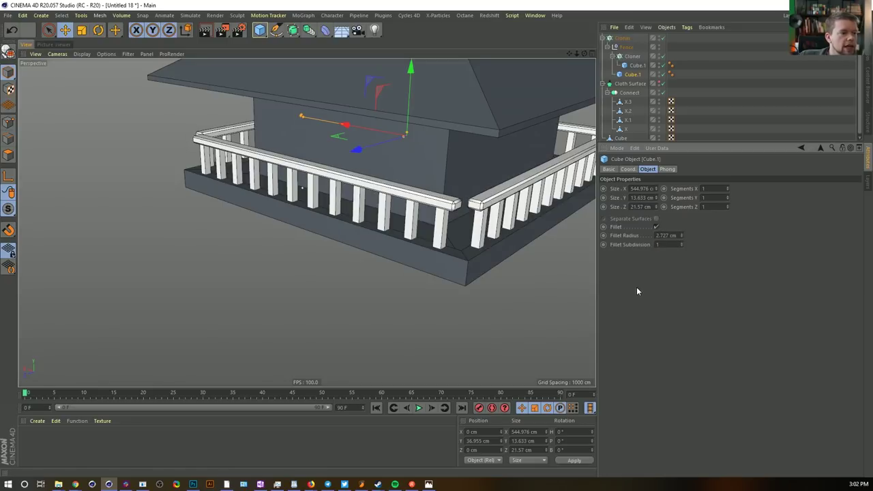
click(680, 242)
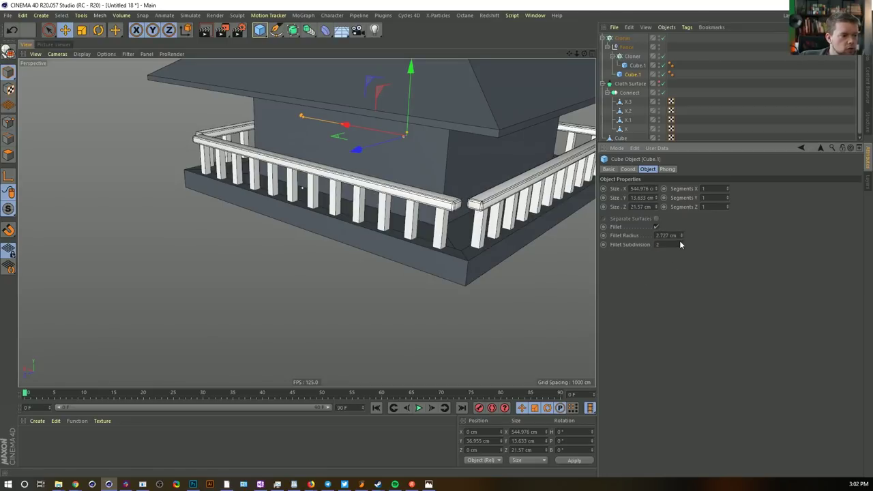
click(681, 244)
click(682, 234)
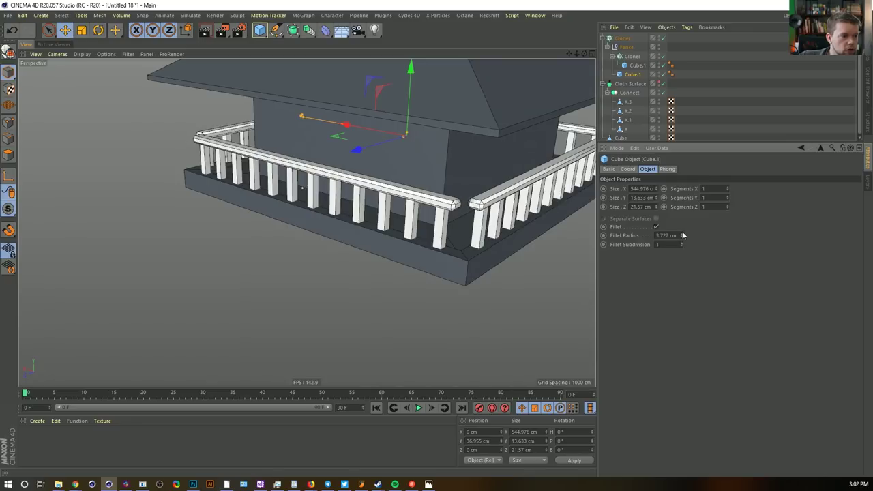
Delete the top rail's Phong tag to give it hard, faceted shading
click(670, 74)
key(Delete)
click(559, 239)
alt+drag(410, 219, 463, 222)
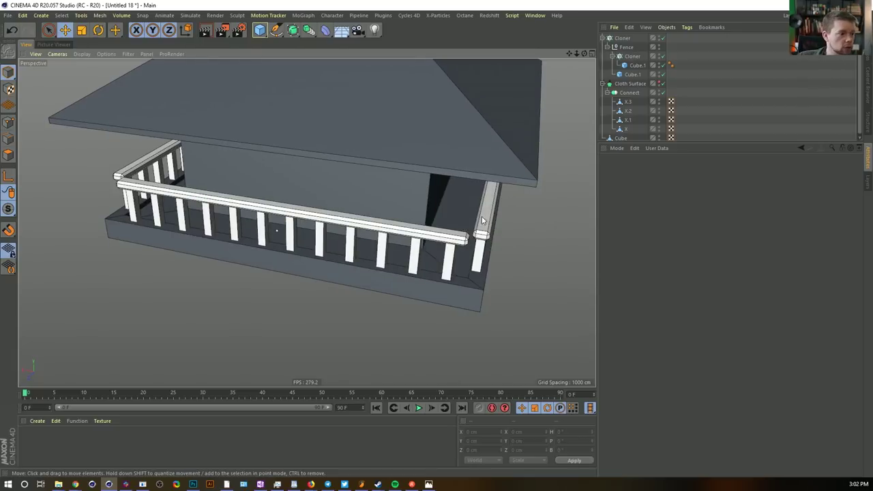
Try rounding the cloned fence posts with a fillet radius of 6.121 cm
click(630, 74)
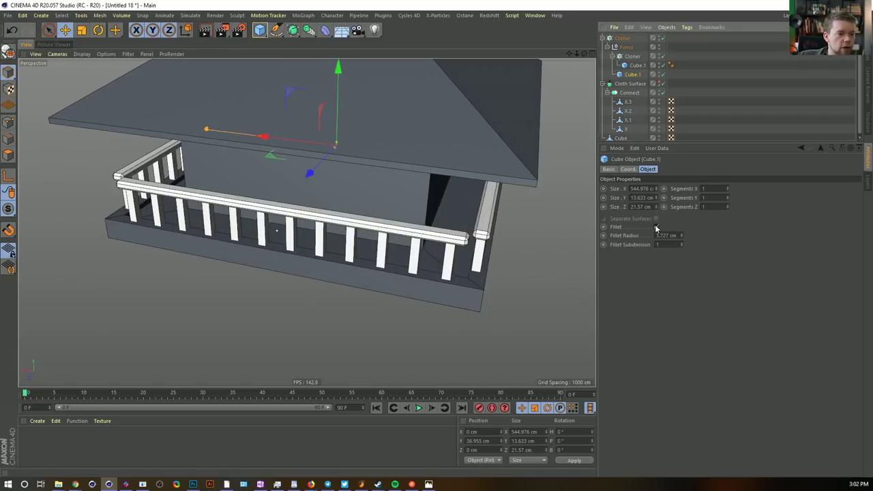
click(633, 66)
click(655, 226)
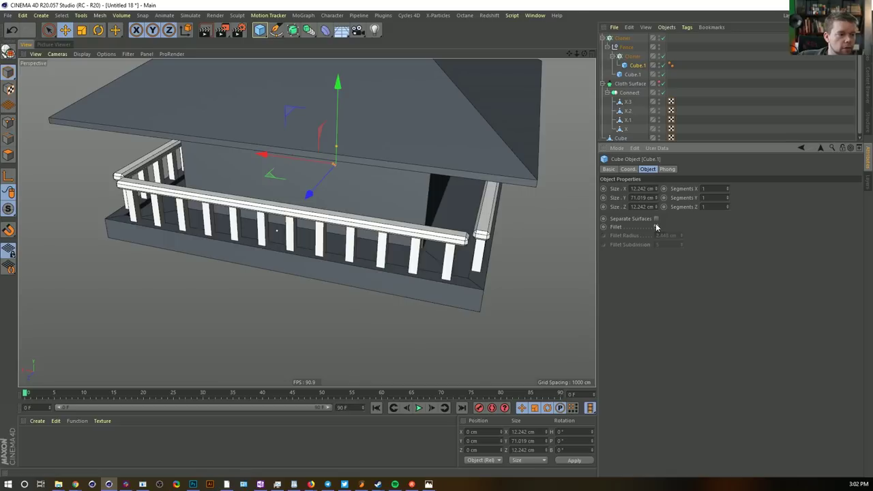
drag(682, 238, 680, 235)
alt+drag(458, 221, 430, 208)
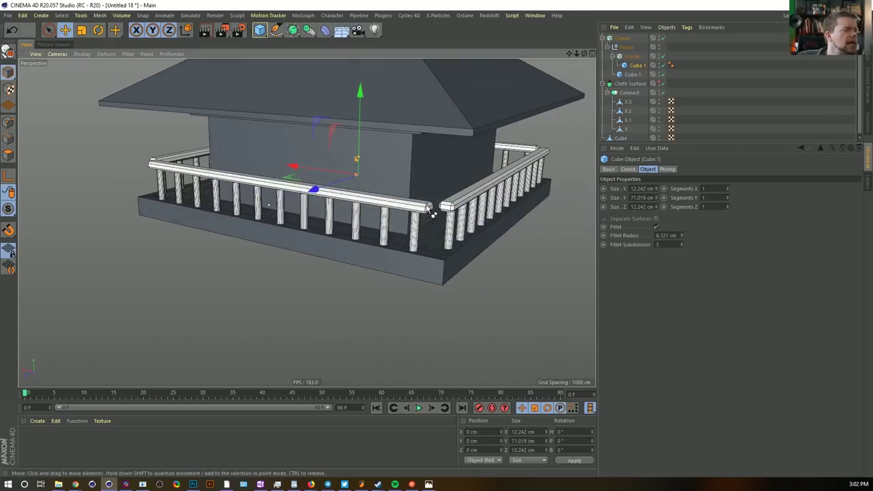
key(ctrl+z)
key(ctrl+z)
alt+drag(439, 269, 404, 160)
alt+middle_drag(374, 152, 384, 227)
alt+drag(383, 227, 420, 233)
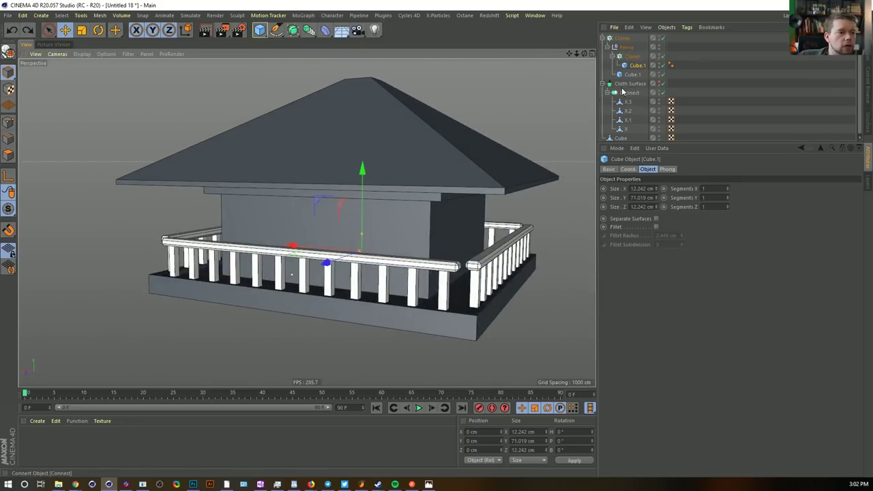
Save the scene as [1b]Lookouttower.c4d in the SceneFiles folder
key(ctrl+s)
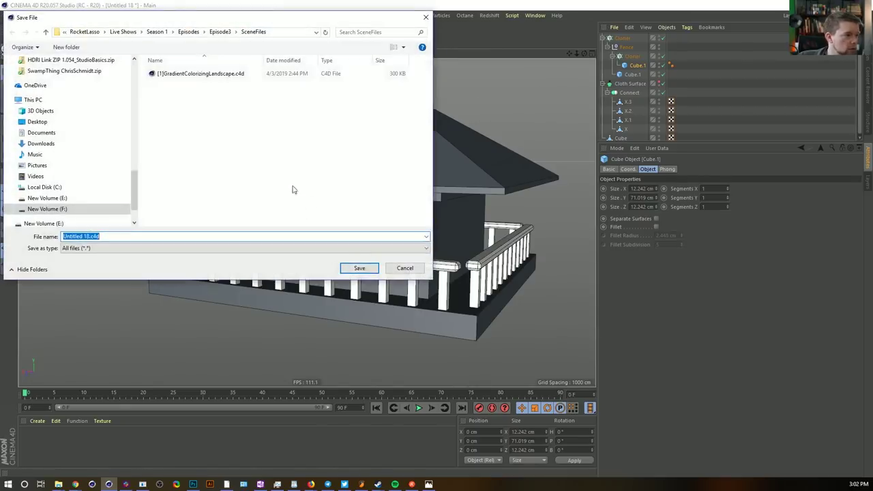
click(201, 73)
click(110, 236)
click(109, 236)
click(66, 236)
text(b]GradientColorizingLandscap)
drag(72, 236, 108, 236)
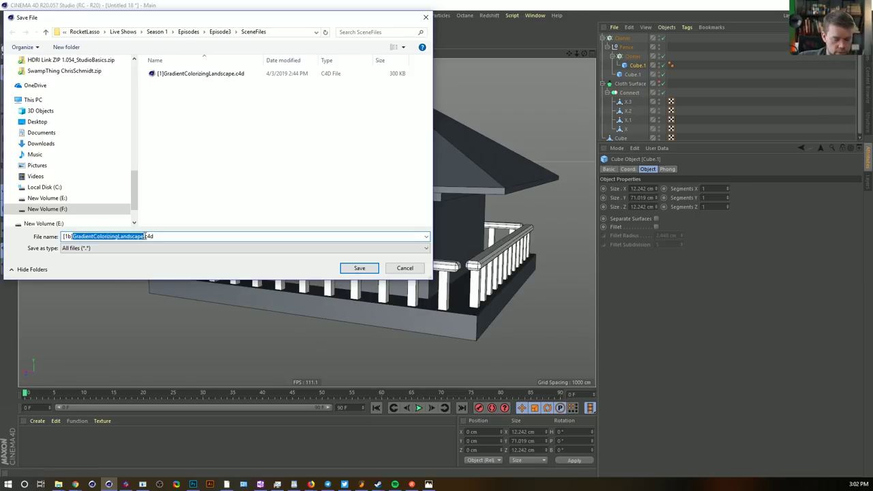
text(Loo)
text(kouttower)
key(Return)
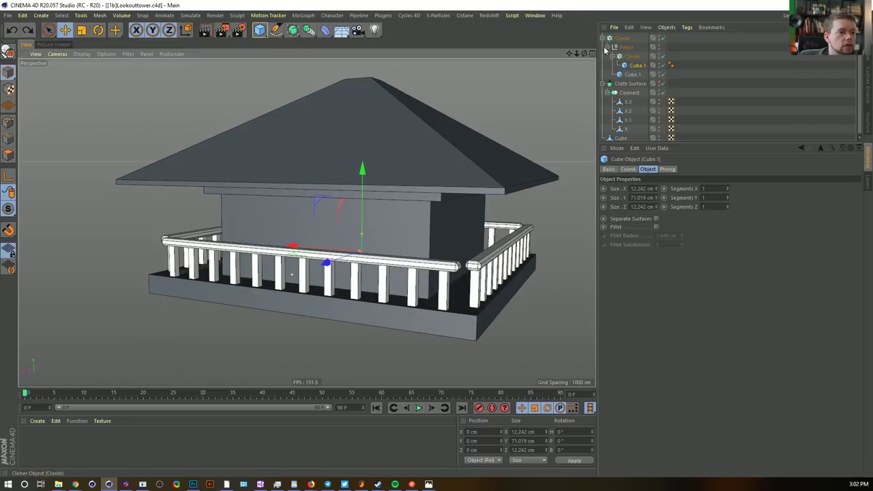
Add a Null, nest all scene objects inside it and name it Lookout Tower
click(42, 15)
mouse_move(48, 25)
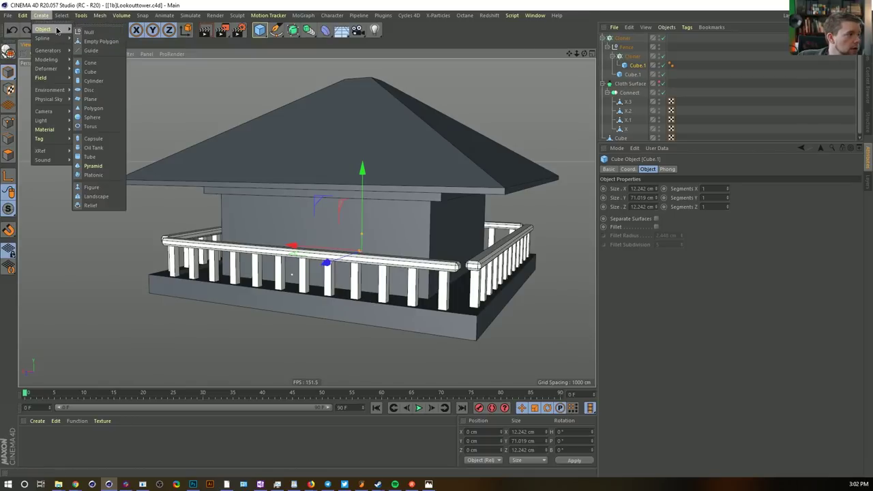
click(96, 27)
key(ctrl+a)
ctrl+click(619, 39)
drag(619, 43, 619, 37)
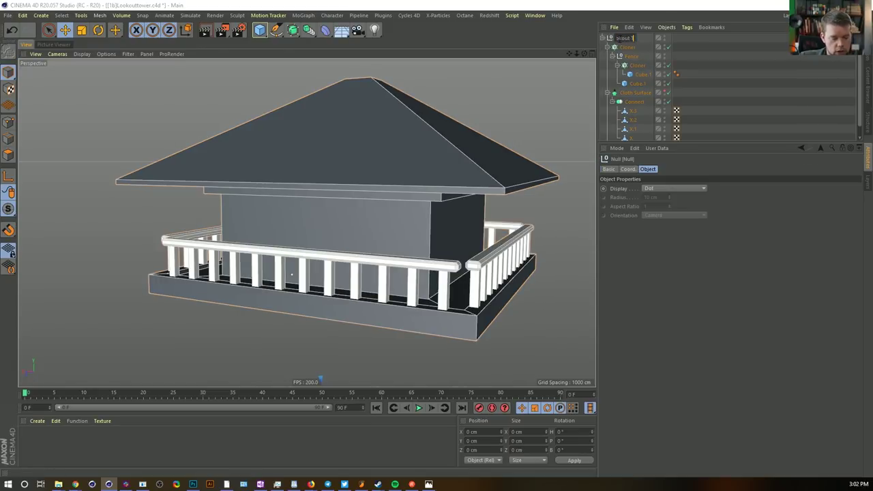
text(ower)
key(Return)
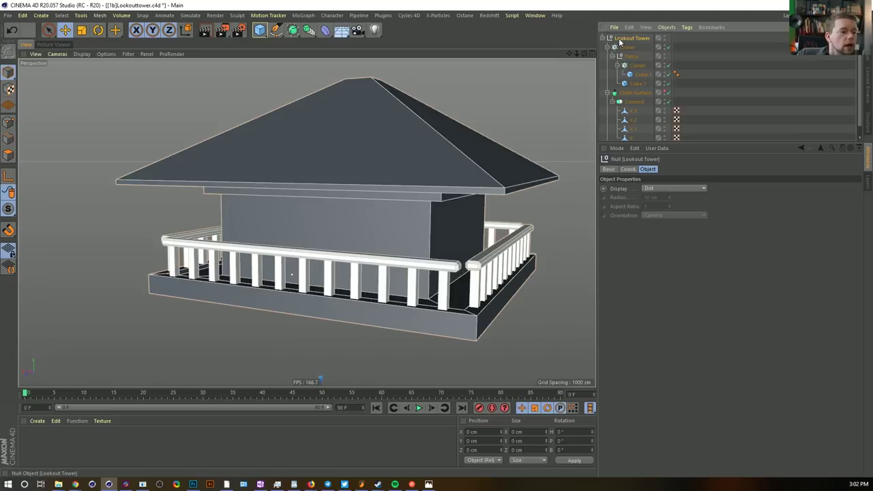
Turn the Cloth Surface back on, collapse the object groups and rename the cabin's cube House
click(666, 93)
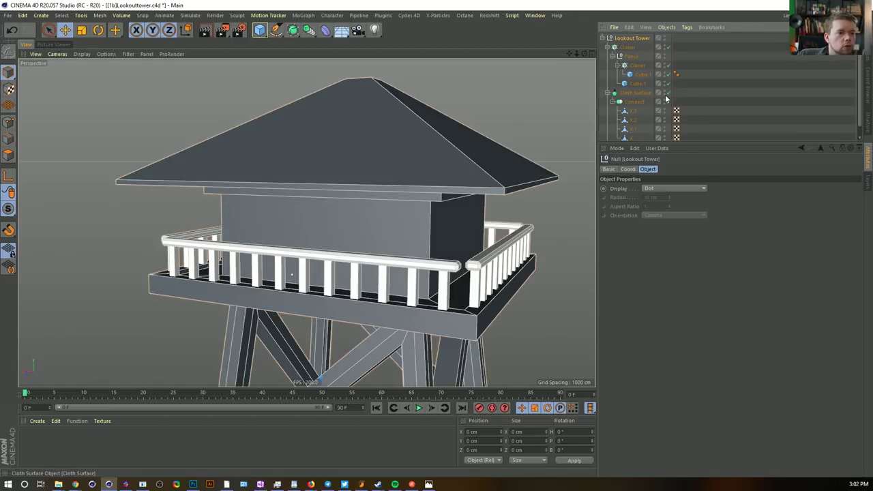
click(607, 48)
click(608, 57)
double_click(625, 66)
text(House)
key(Return)
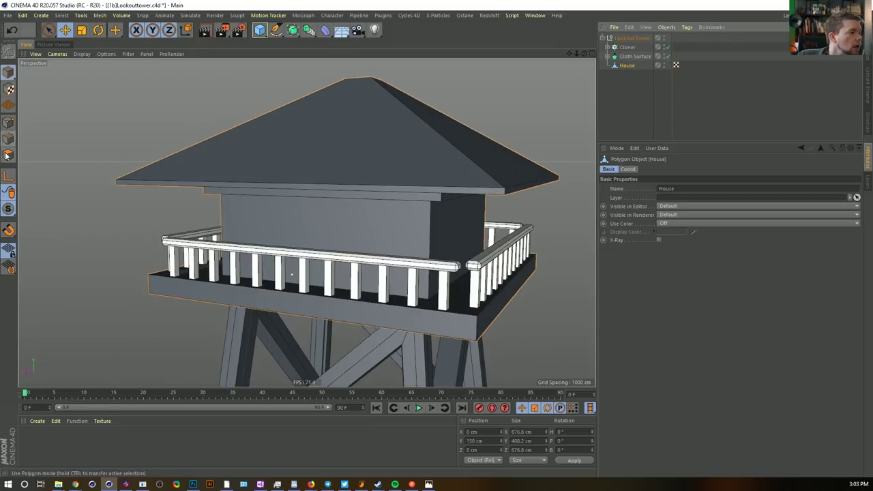
Ring-select the vertical edges of the House's walls and add one horizontal Edge Cut around them
click(309, 229)
alt+drag(303, 213, 277, 225)
click(8, 139)
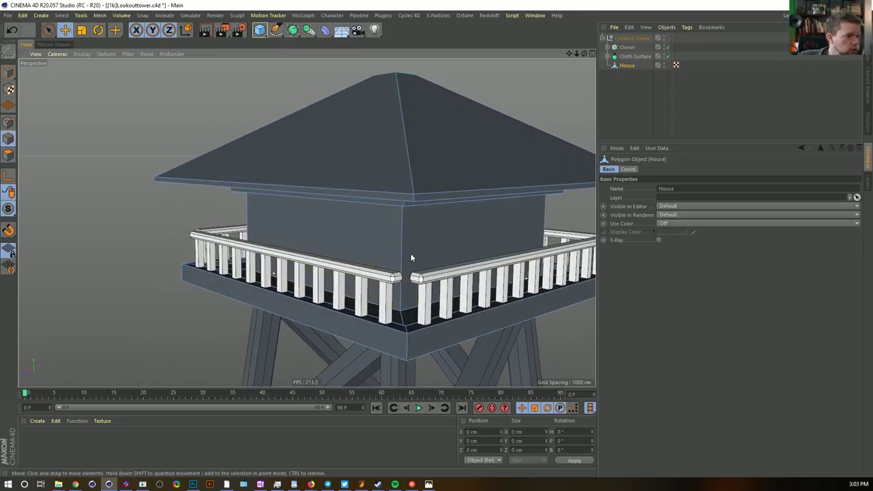
key(u)
key(b)
click(404, 243)
key(m)
key(f)
click(621, 234)
Loop-select the upper band of cabin wall polygons and adjust it to about 86 cm tall at about Y 1177 cm
click(8, 155)
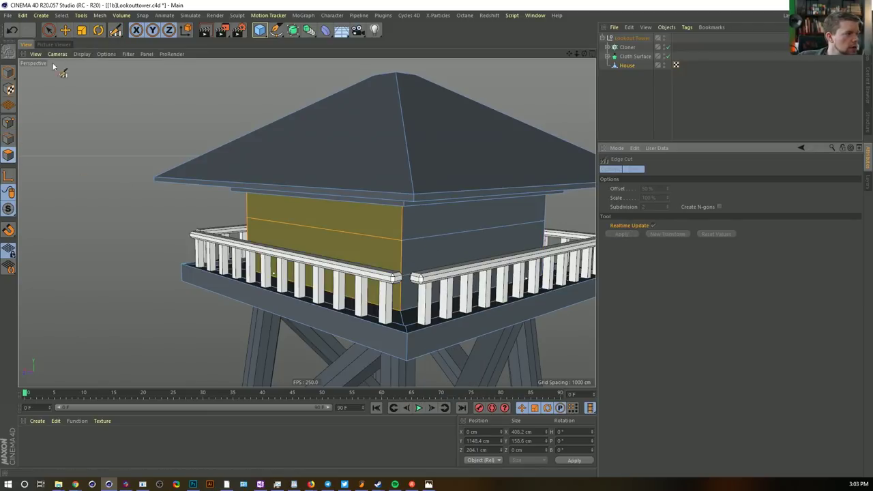
click(48, 29)
key(u)
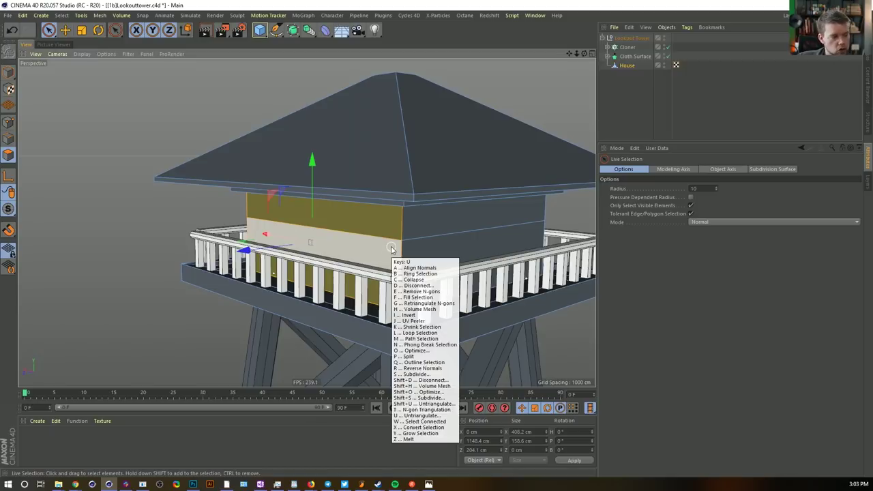
key(l)
click(401, 250)
key(e)
mouse_move(406, 155)
mouse_down()
mouse_move(404, 143)
mouse_move(394, 144)
mouse_move(400, 86)
mouse_move(458, 161)
mouse_move(414, 164)
mouse_up()
key(ctrl+z)
key(t)
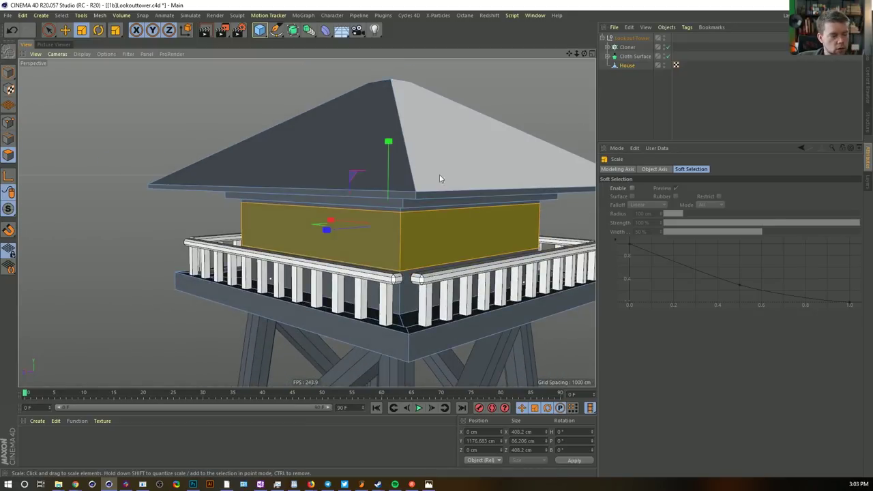
key(9)
alt+drag(509, 216, 218, 156)
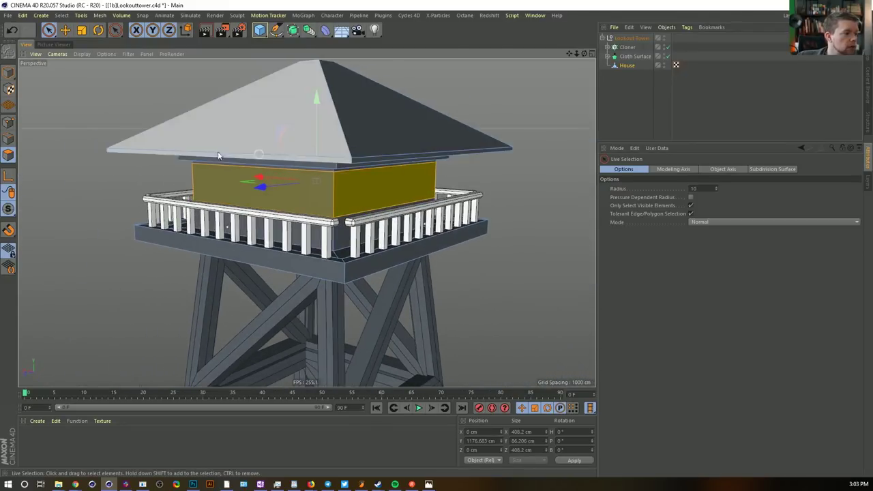
In edge mode, keep only the horizontal edges of the cabin's upper wall band selected and apply an Edge Cut with subdivision 2
click(11, 144)
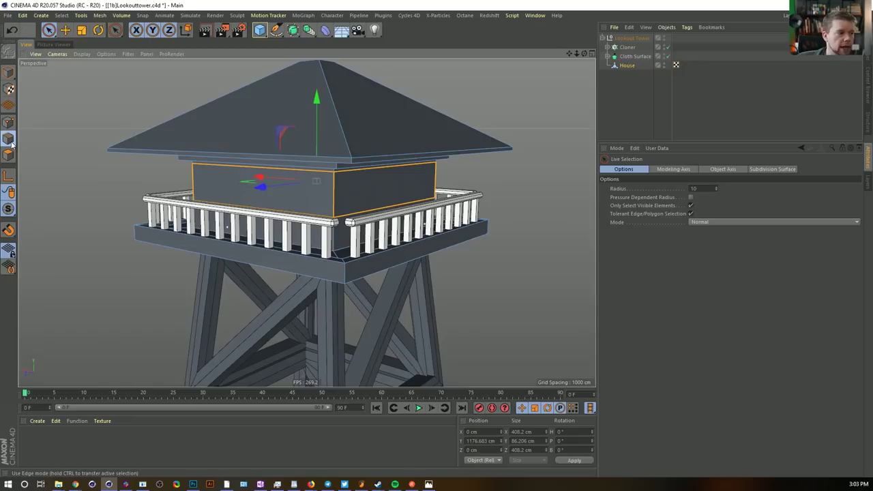
key(u)
key(b)
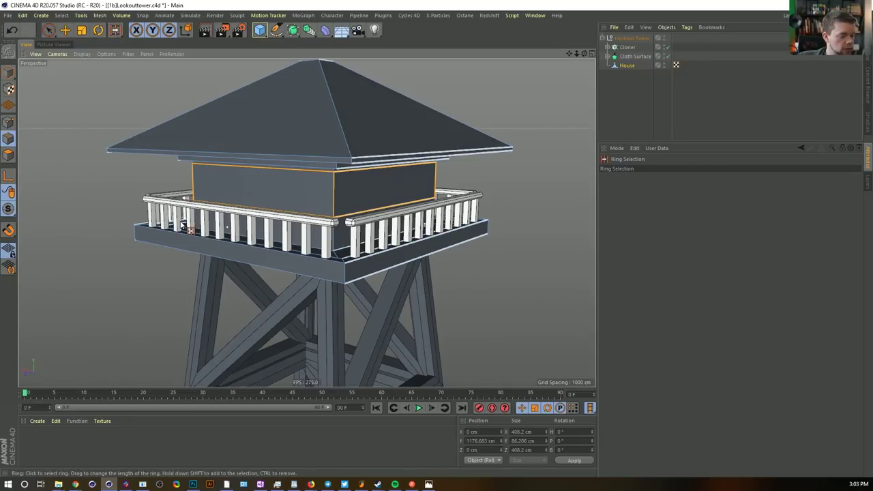
ctrl+click(325, 188)
scroll(329, 263, up, 2)
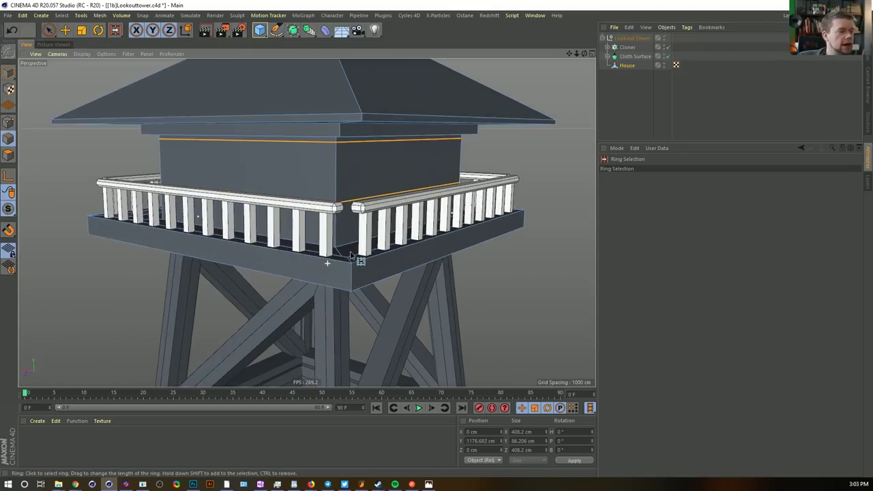
alt+drag(398, 228, 354, 220)
alt+drag(330, 195, 337, 218)
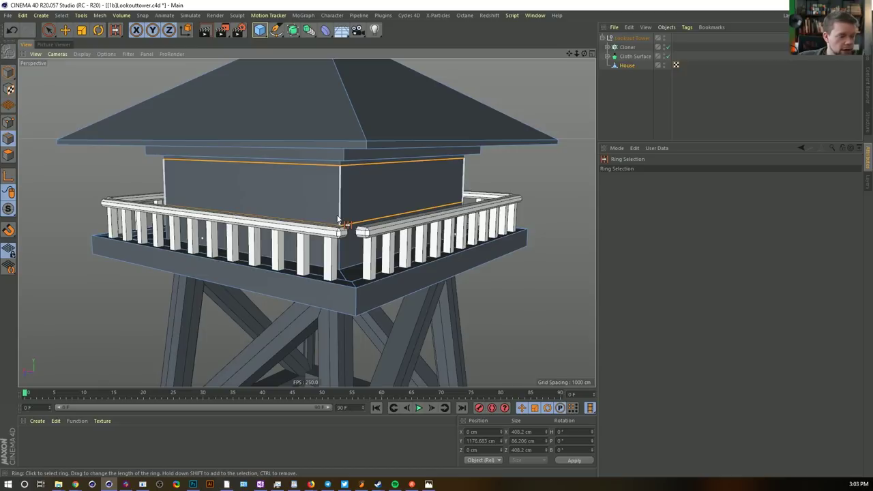
key(m)
key(f)
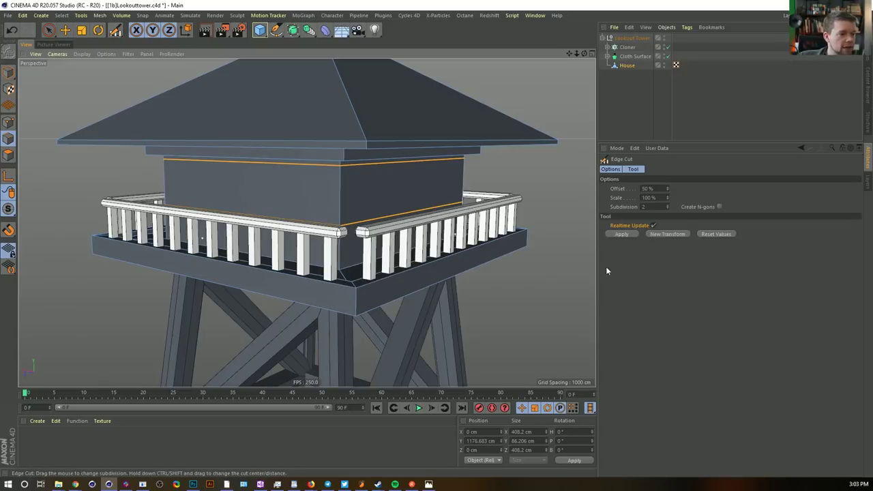
click(623, 233)
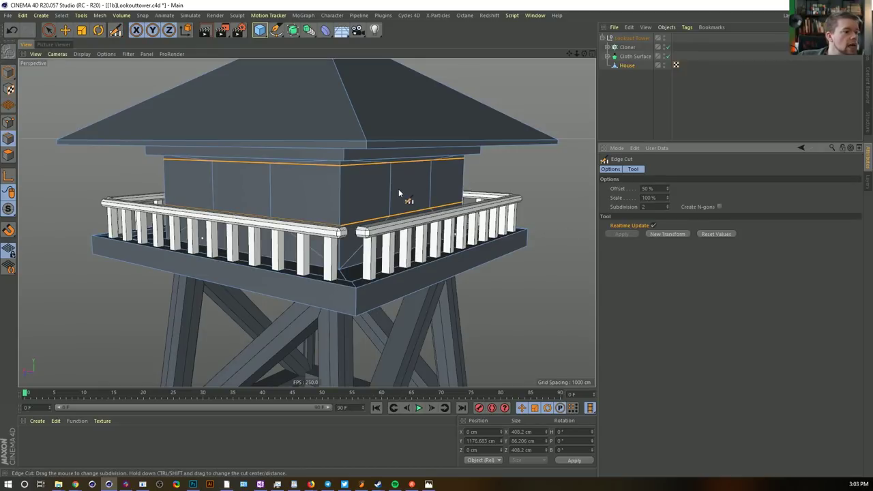
Inset each selected polygon of the upper wall band separately with Extrude Inner, offset about 8.1 cm
click(9, 155)
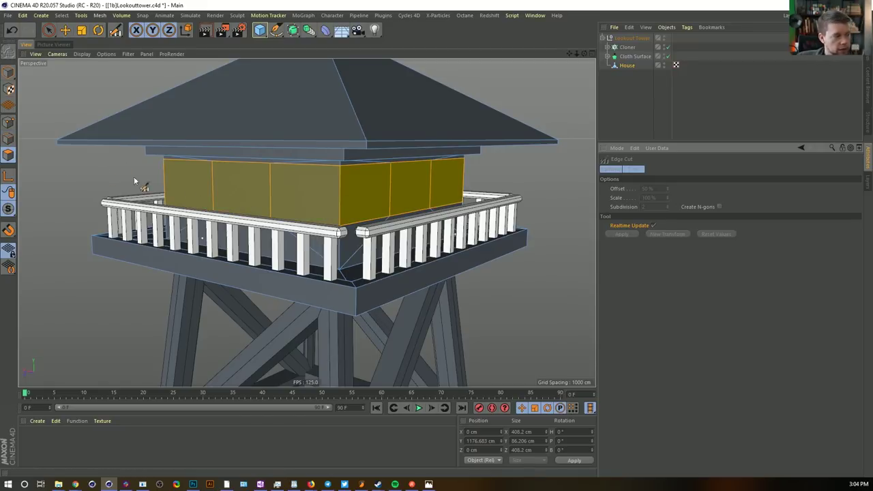
mouse_move(350, 195)
alt+mouse_down()
mouse_move(285, 199)
mouse_move(345, 205)
alt+mouse_up()
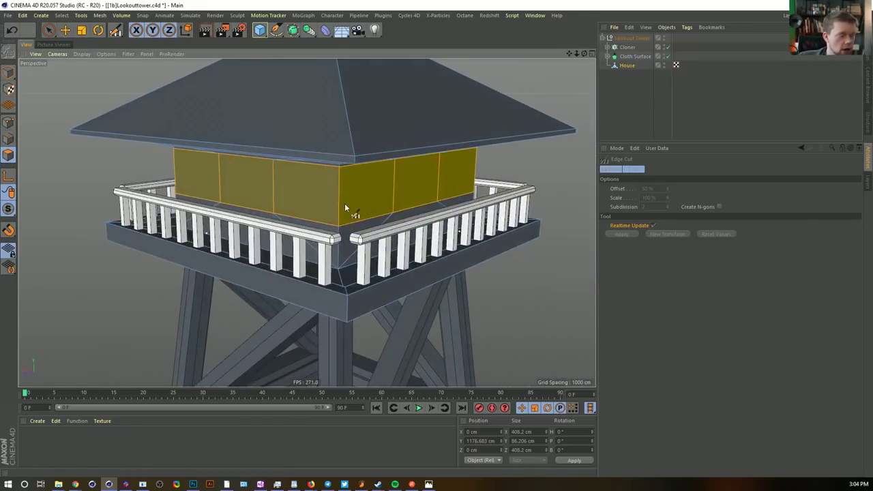
key(i)
drag(550, 165, 585, 165)
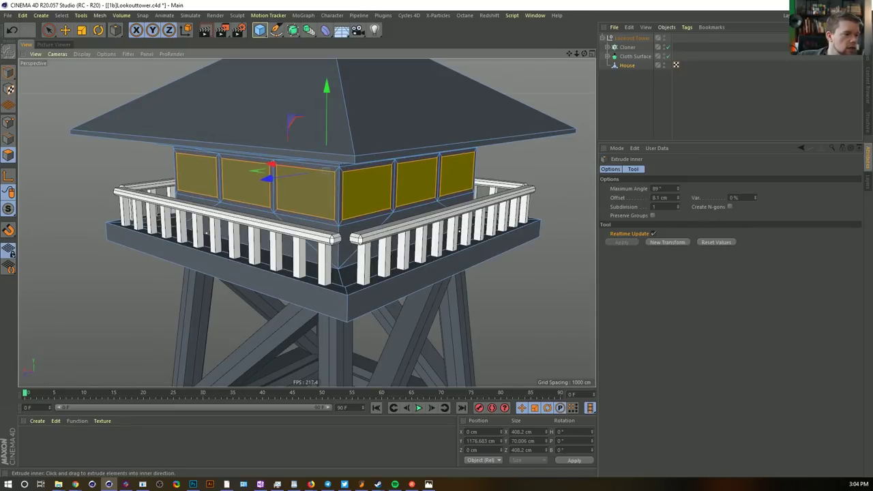
Extrude the inset wall polygons inward with an offset of about -9.6 cm and delete them to open the windows
key(d)
drag(559, 166, 525, 165)
key(Delete)
Close the open hole in the cabin's floor with Close Polygon Hole
alt+drag(429, 217, 380, 238)
alt+right_drag(362, 232, 402, 222)
key(m)
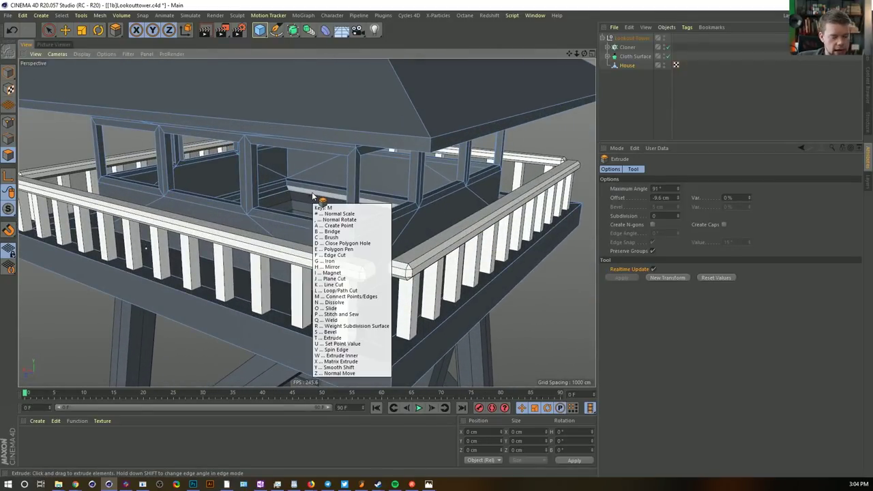
key(d)
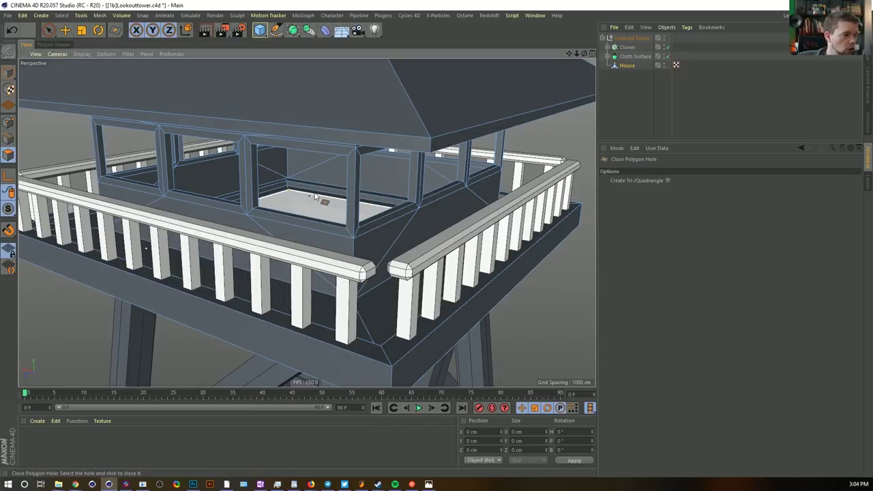
click(314, 194)
alt+drag(316, 203, 382, 200)
alt+drag(478, 177, 436, 170)
alt+right_drag(436, 171, 390, 167)
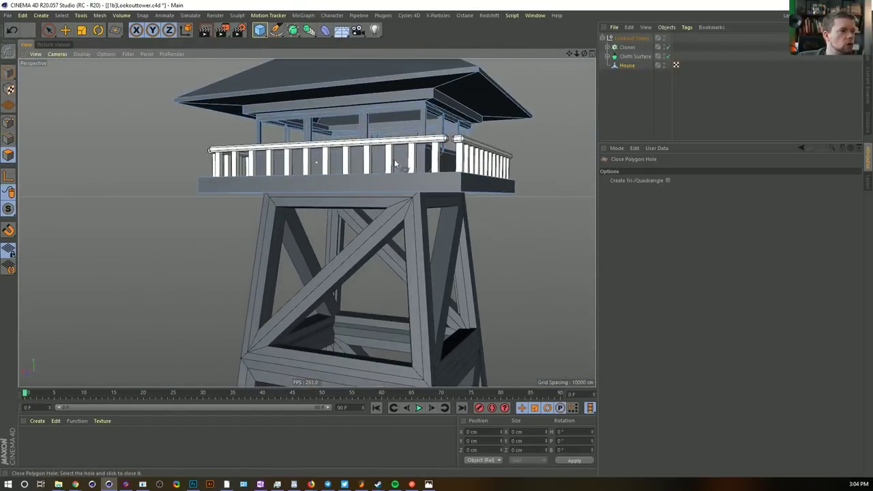
Select the small flat polygon at the roof's peak and move it vertically to about Y 1464 cm
alt+middle_drag(389, 168, 409, 234)
alt+drag(409, 234, 411, 261)
alt+right_drag(411, 261, 402, 273)
alt+middle_drag(402, 273, 407, 211)
alt+right_drag(407, 211, 390, 243)
alt+middle_drag(390, 242, 394, 279)
alt+middle_drag(351, 169, 384, 279)
alt+drag(384, 279, 420, 256)
alt+right_drag(420, 255, 463, 254)
key(space)
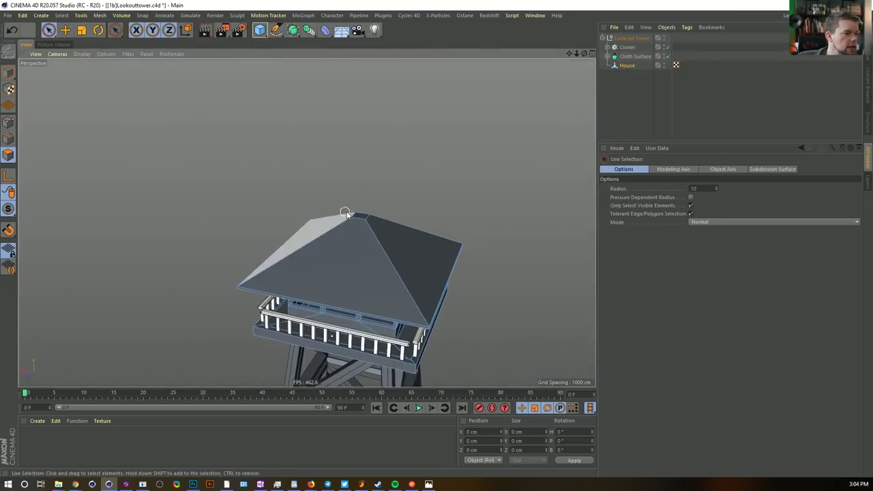
click(364, 212)
drag(365, 153, 416, 253)
alt+middle_drag(416, 253, 444, 162)
alt+drag(397, 223, 379, 197)
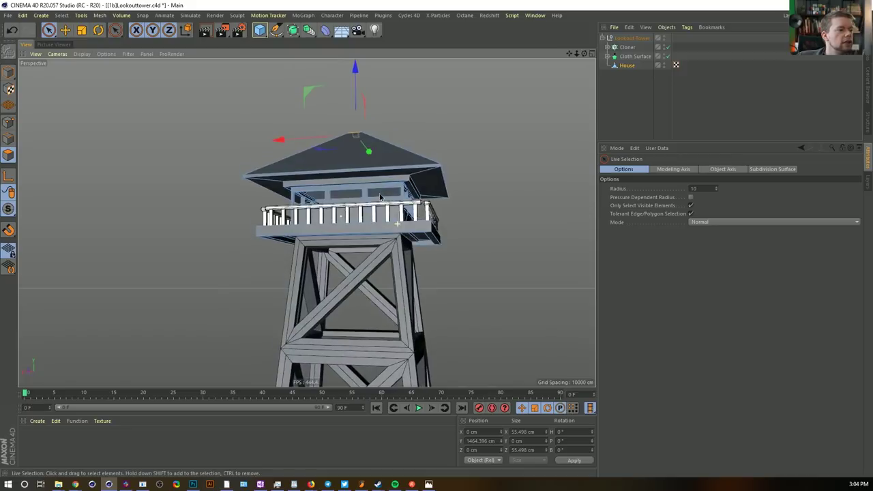
Copy the Lookout Tower null with its contents and paste it into the open GradientColorizingLandscape.c4d scene
alt+right_drag(424, 248, 383, 266)
alt+middle_drag(384, 267, 365, 214)
alt+drag(403, 242, 382, 208)
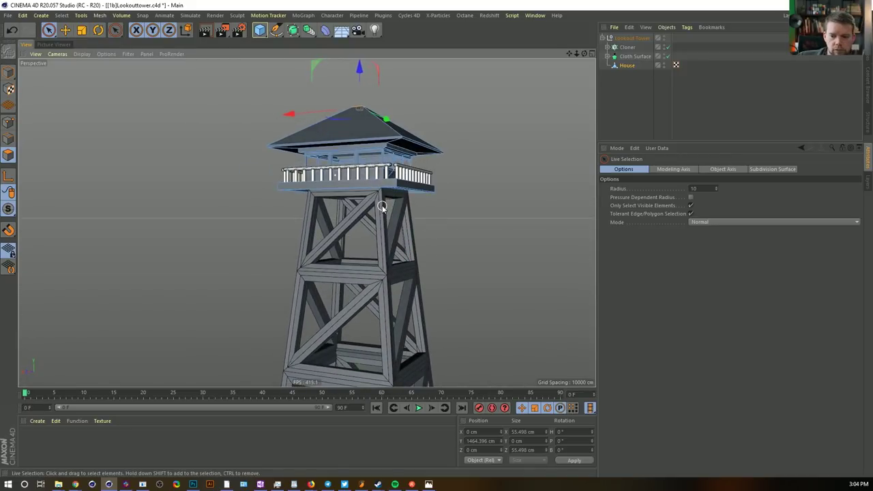
alt+drag(400, 222, 307, 221)
click(625, 39)
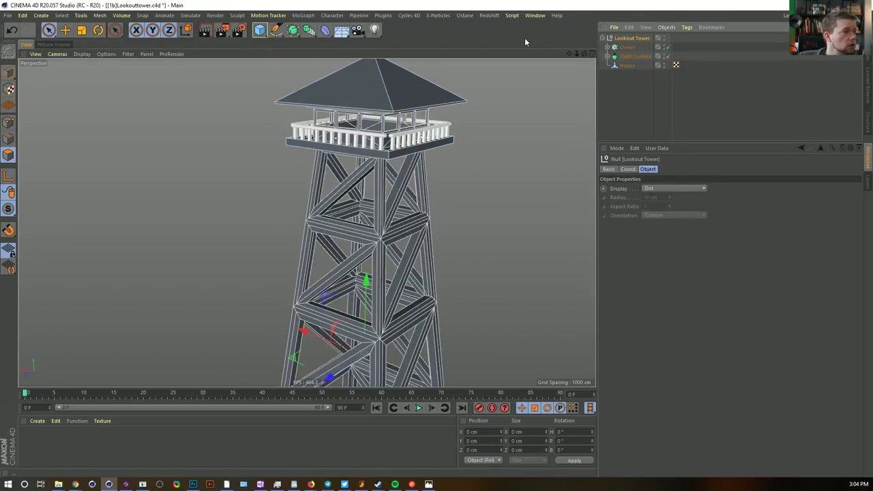
click(536, 16)
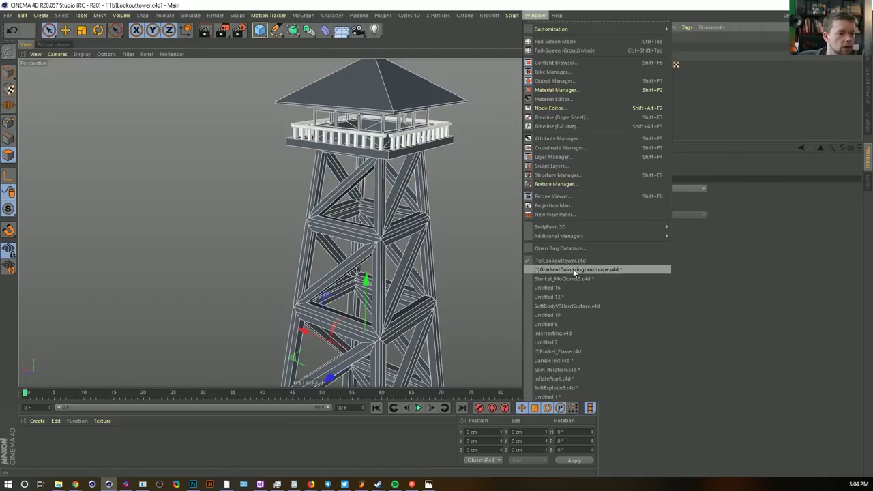
click(573, 269)
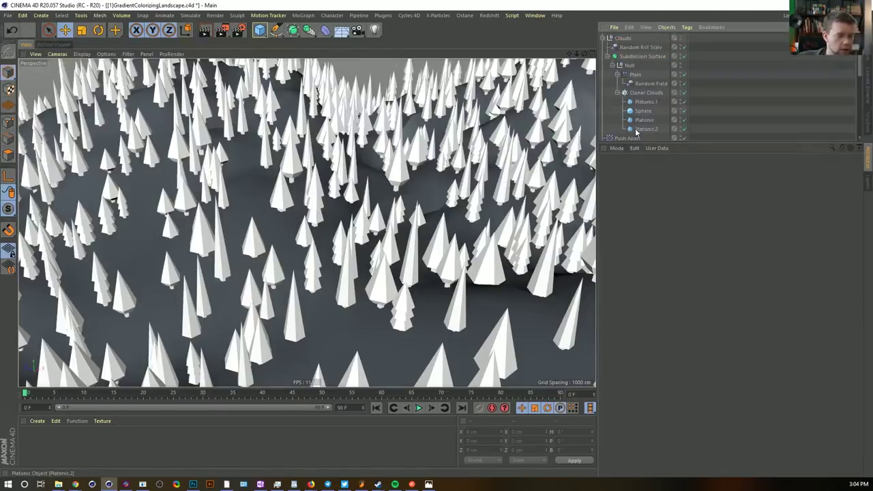
key(ctrl+v)
Move the tower onto the forested hill, to about X 2646 cm, Y 3720 cm, Z -4591 cm
scroll(460, 193, down, 4)
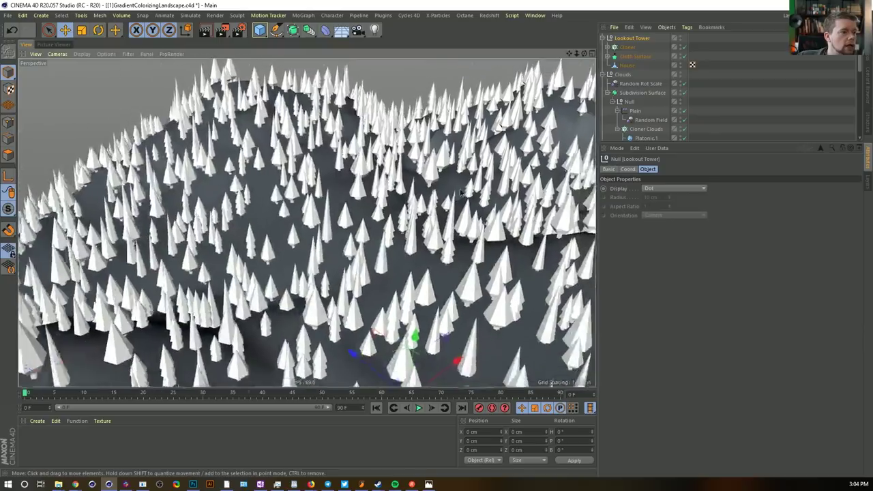
alt+drag(461, 193, 410, 197)
drag(450, 274, 354, 195)
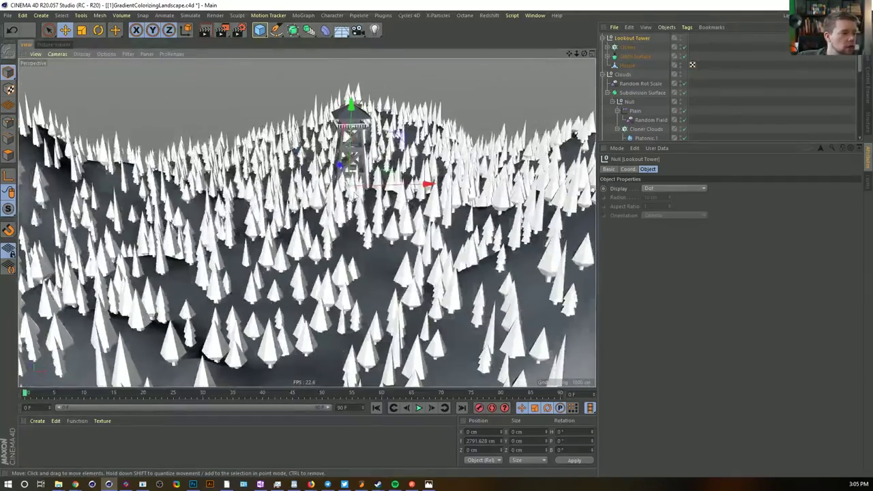
drag(386, 170, 401, 247)
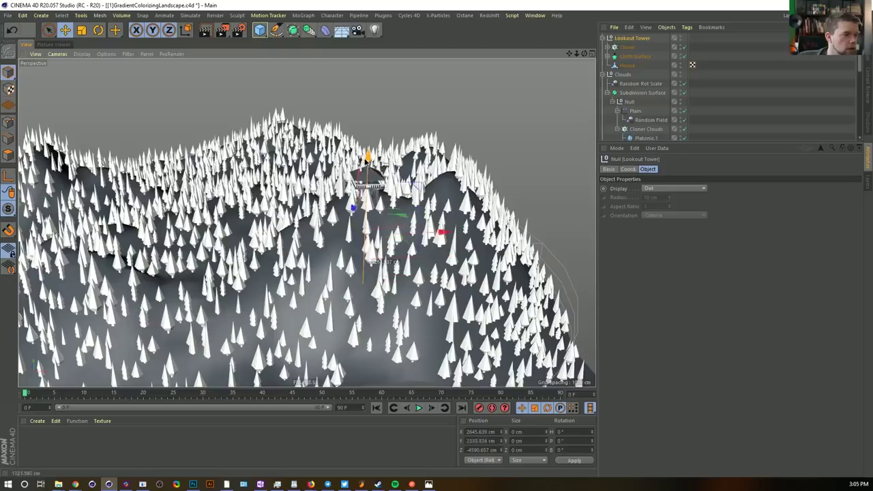
drag(366, 138, 365, 144)
scroll(365, 165, up, 5)
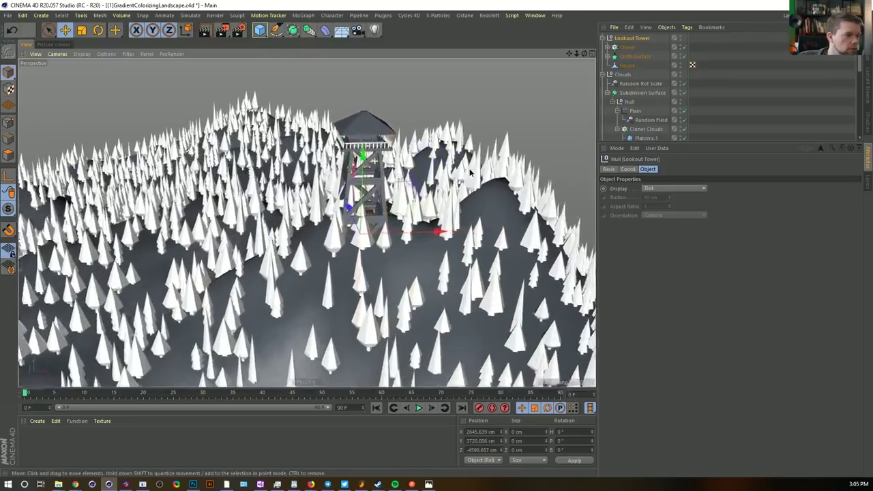
Shift the tower along the hilltop to about X 2915 cm, Z -4741 cm
mouse_move(300, 234)
alt+mouse_down()
mouse_move(361, 233)
mouse_move(299, 235)
alt+mouse_up()
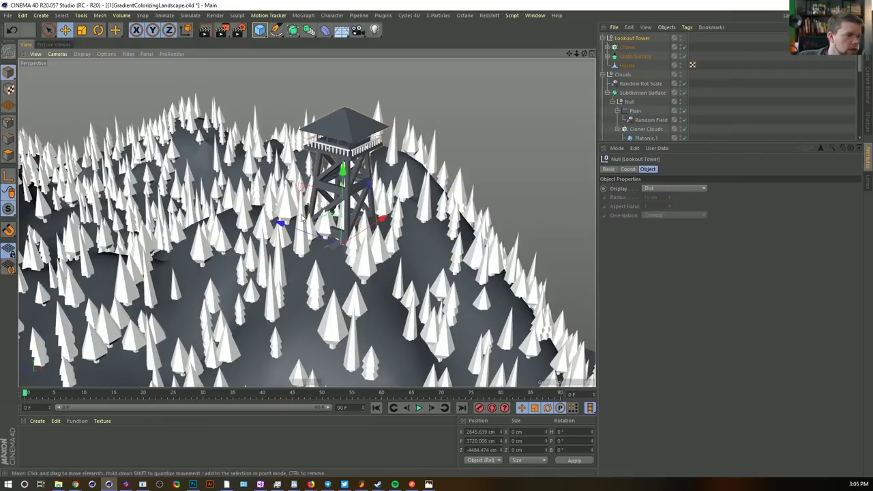
drag(318, 237, 403, 229)
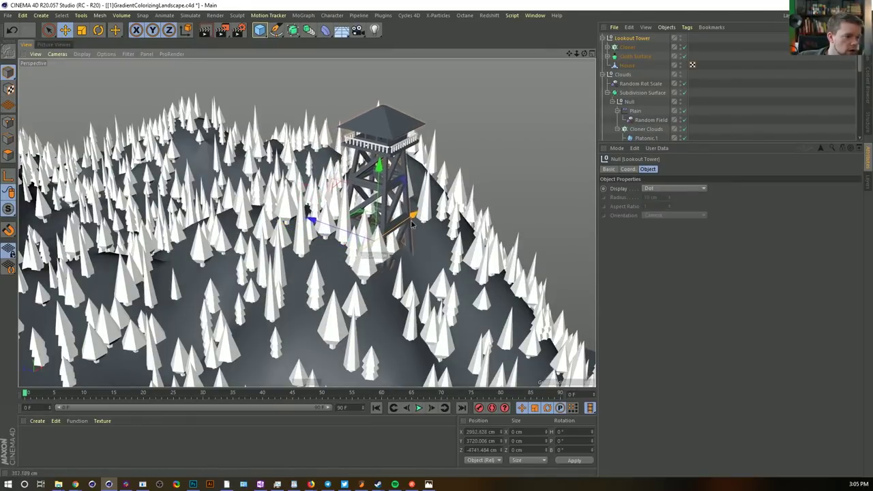
alt+drag(403, 233, 368, 235)
alt+right_drag(368, 235, 409, 239)
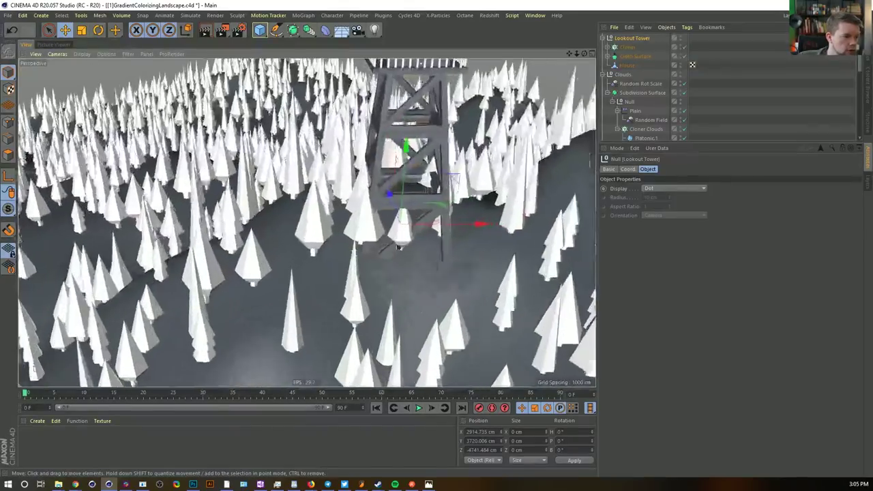
alt+drag(409, 238, 382, 235)
Rotate the tower's heading to about -15.7° and settle its legs into the ground at about Y 3687 cm
drag(430, 154, 413, 138)
drag(422, 169, 330, 284)
key(r)
key(e)
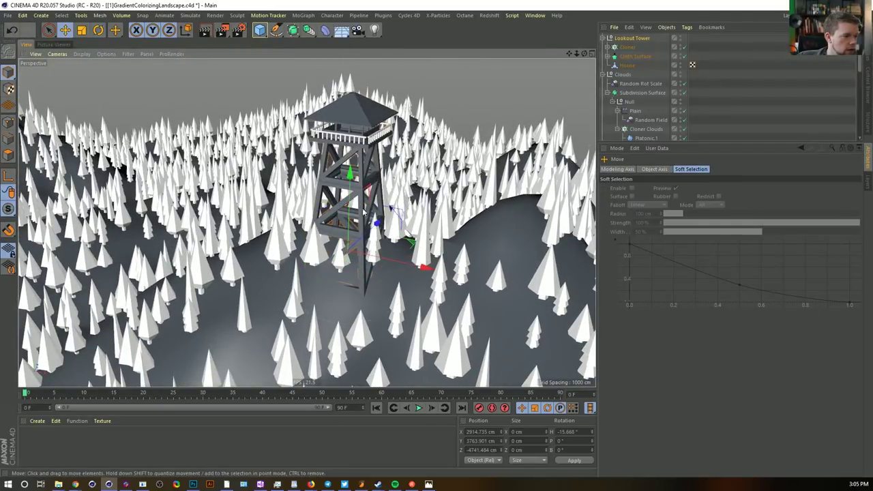
drag(350, 200, 360, 244)
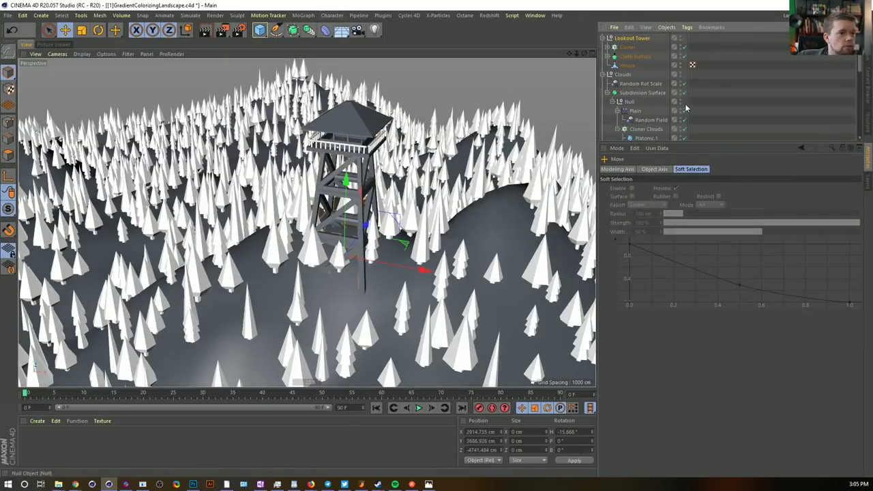
Collapse the Clouds and Lookout Tower hierarchies and enlarge the object list
click(603, 74)
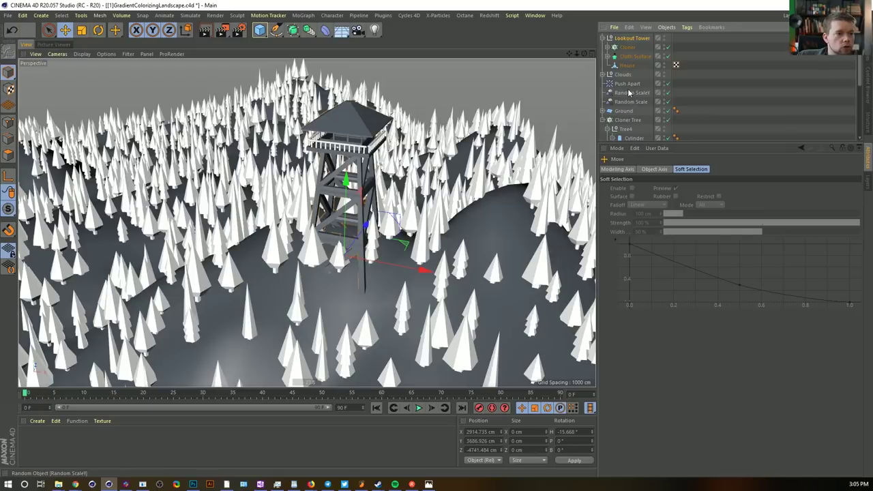
drag(658, 143, 658, 205)
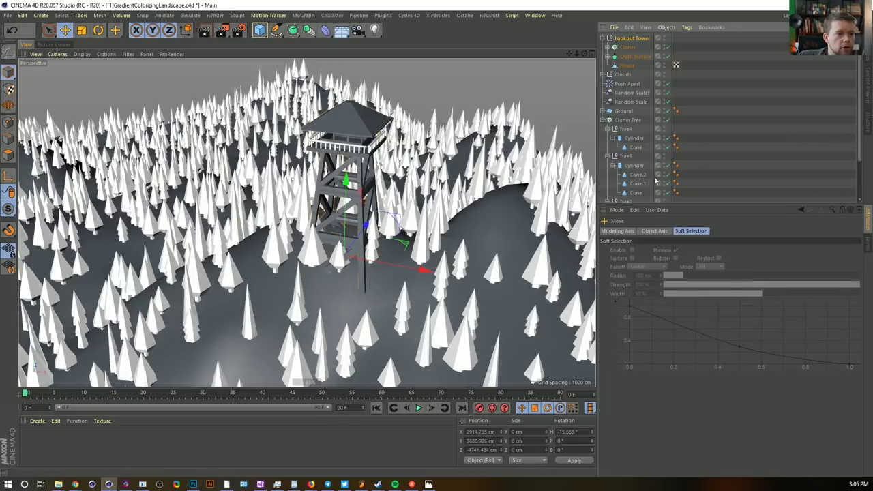
click(622, 74)
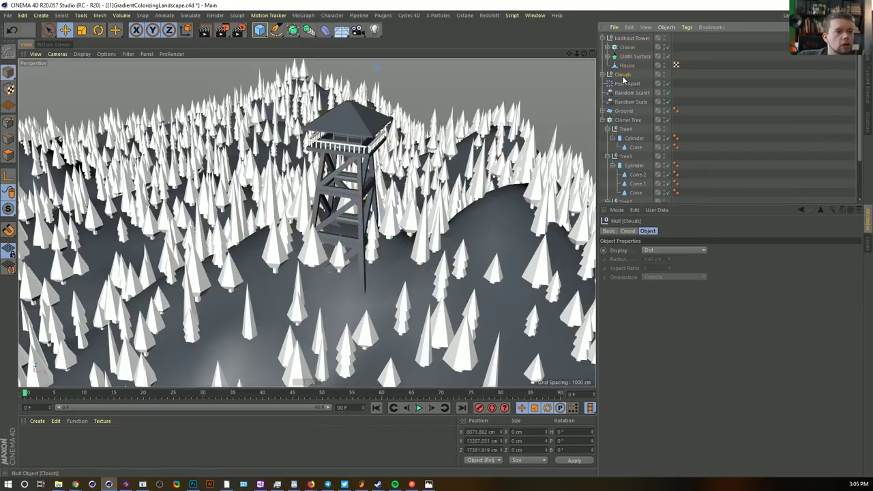
click(602, 39)
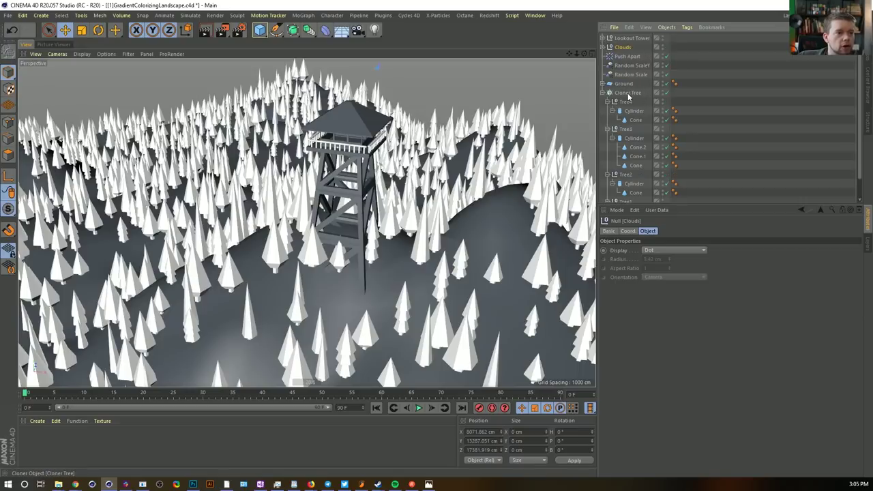
Group the tree cloner with its Push Apart and two Random Scale effectors in a null named Trees
drag(626, 80, 627, 78)
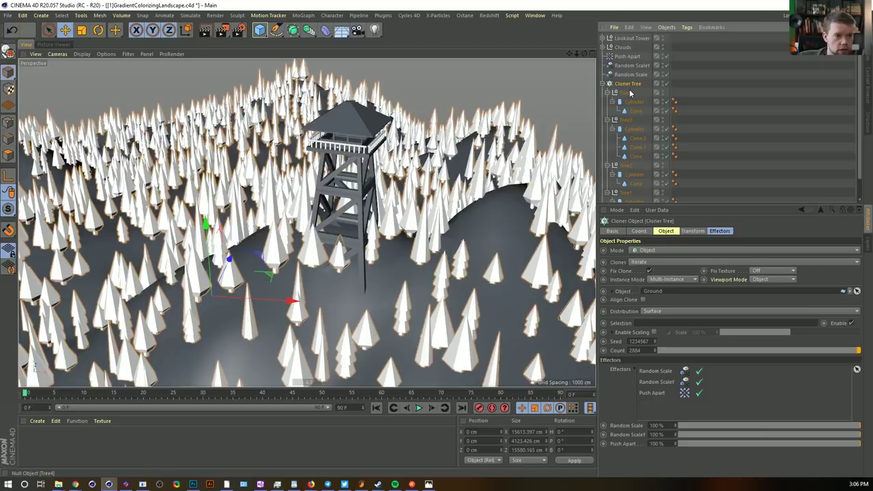
key(alt+g)
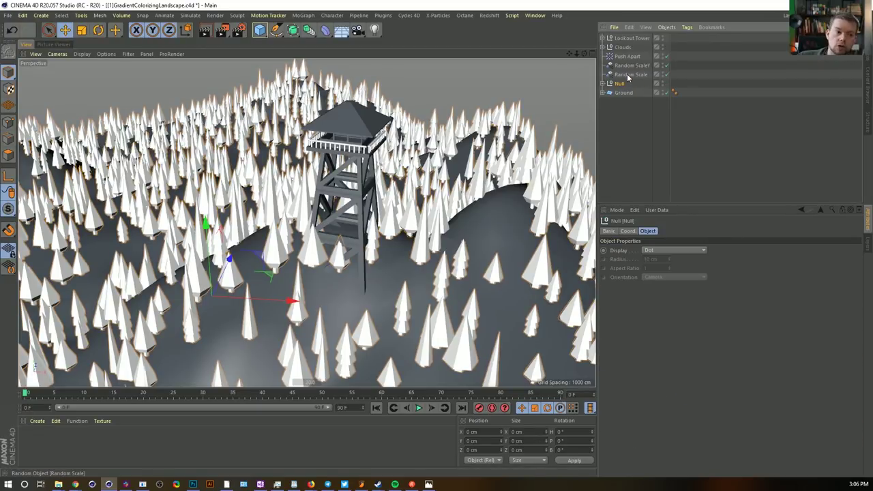
click(627, 75)
shift+click(625, 56)
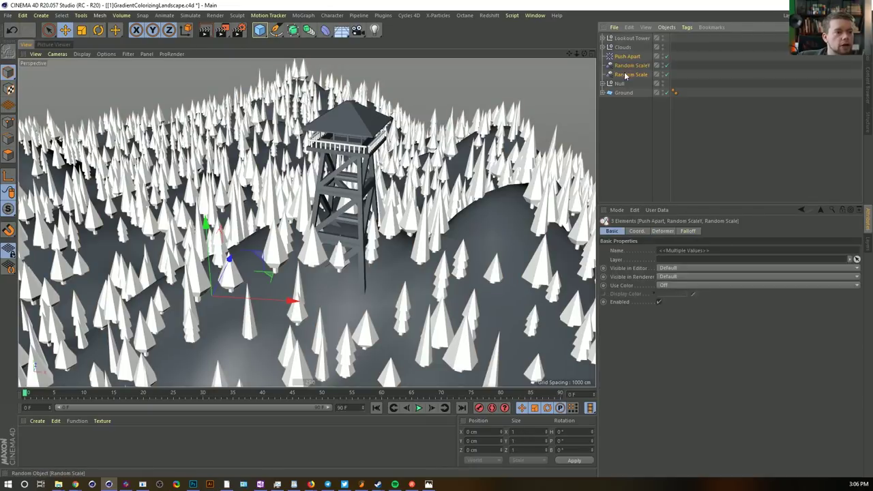
drag(620, 85, 621, 84)
click(620, 56)
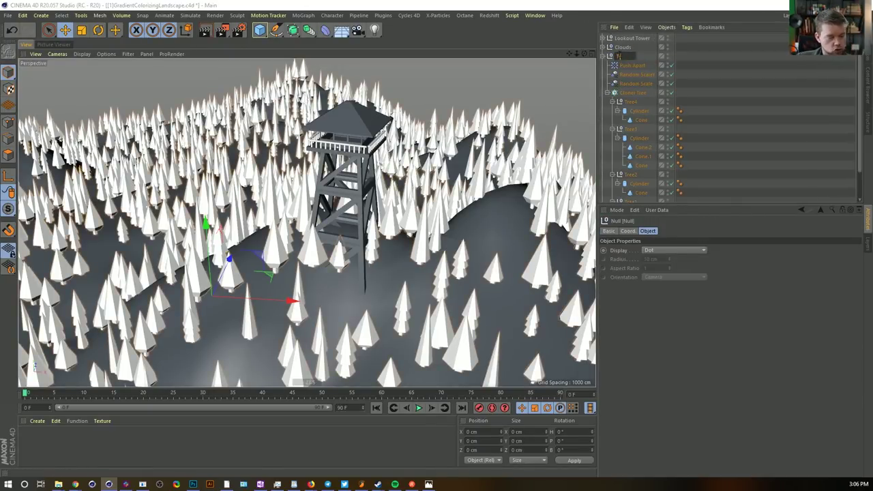
key(Return)
Add a Plain effector to the tree cloner, disable its Position effect and briefly try its Visibility option
click(629, 94)
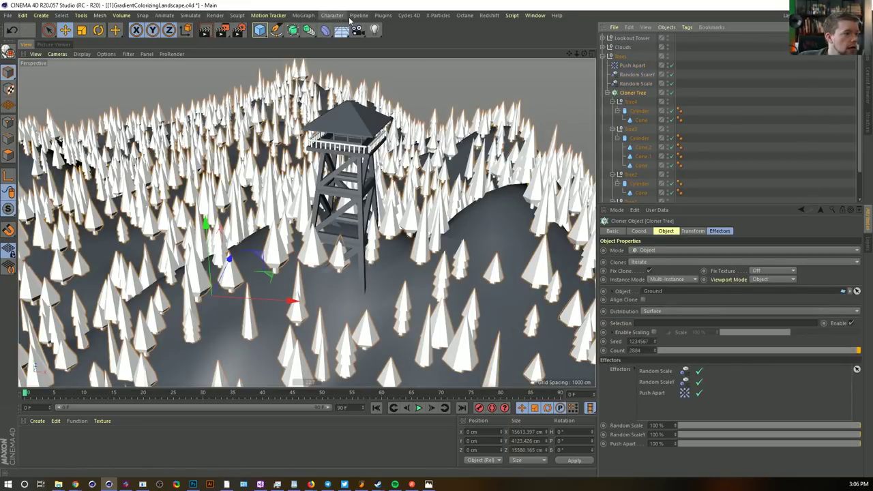
click(304, 15)
mouse_move(355, 29)
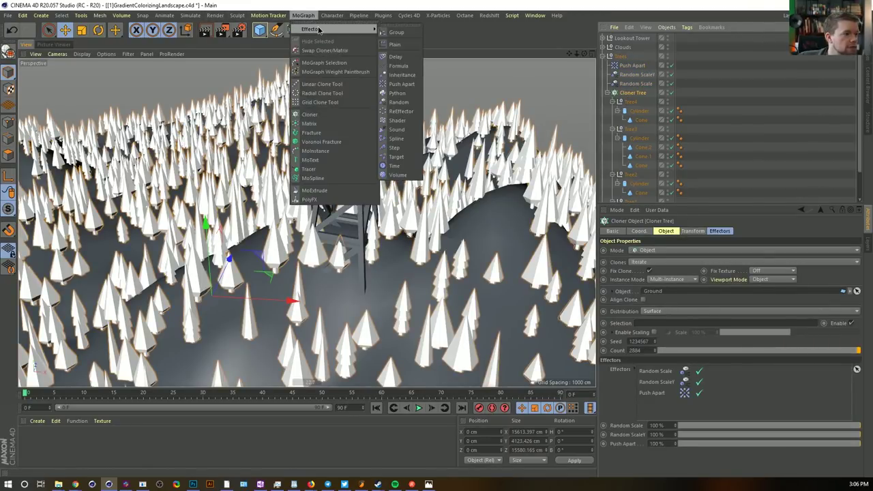
click(408, 44)
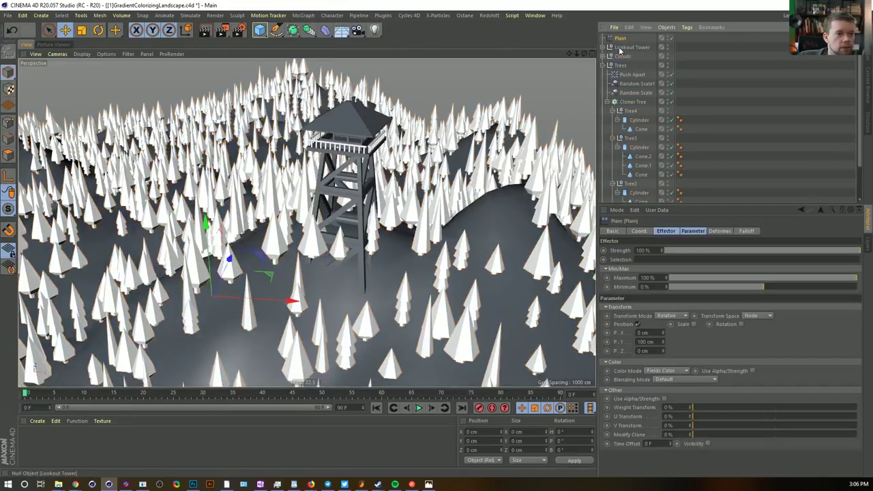
click(638, 324)
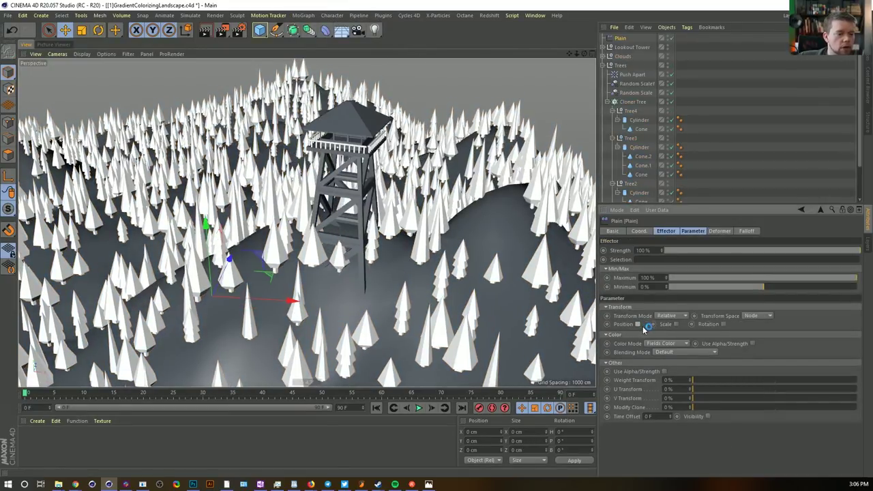
click(707, 416)
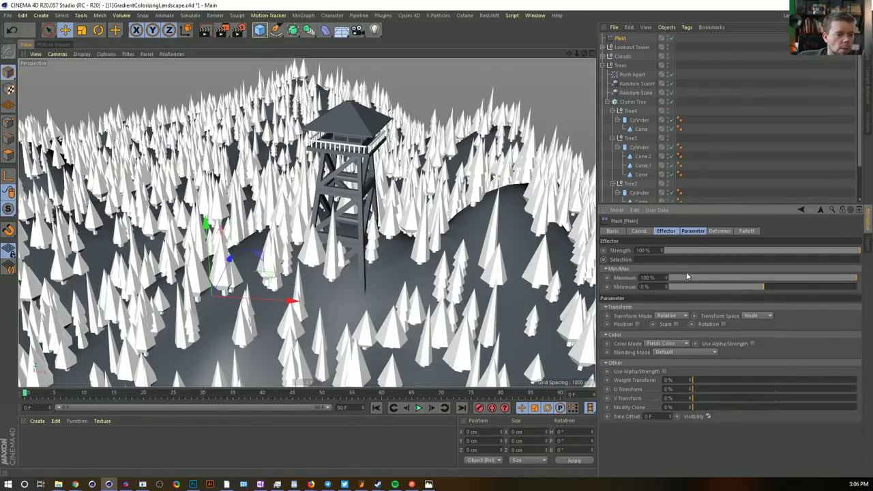
click(708, 416)
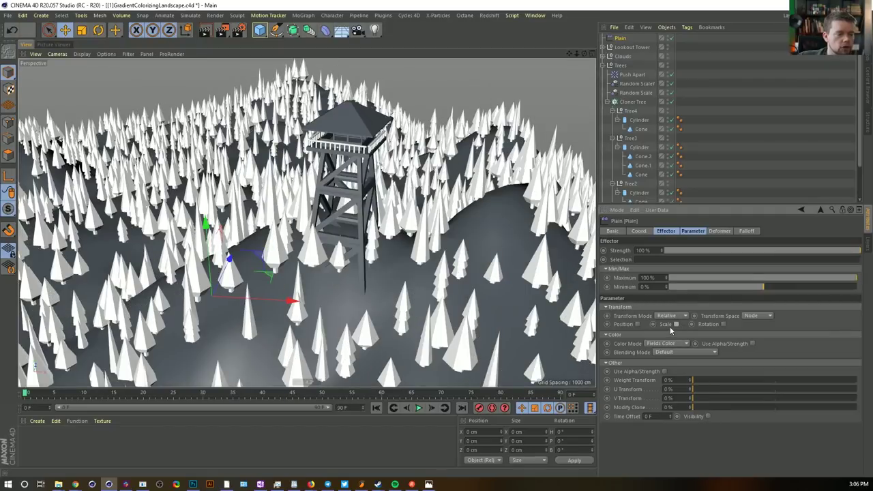
Make the Plain effector shrink the trees with a uniform scale of -1
click(675, 324)
click(699, 358)
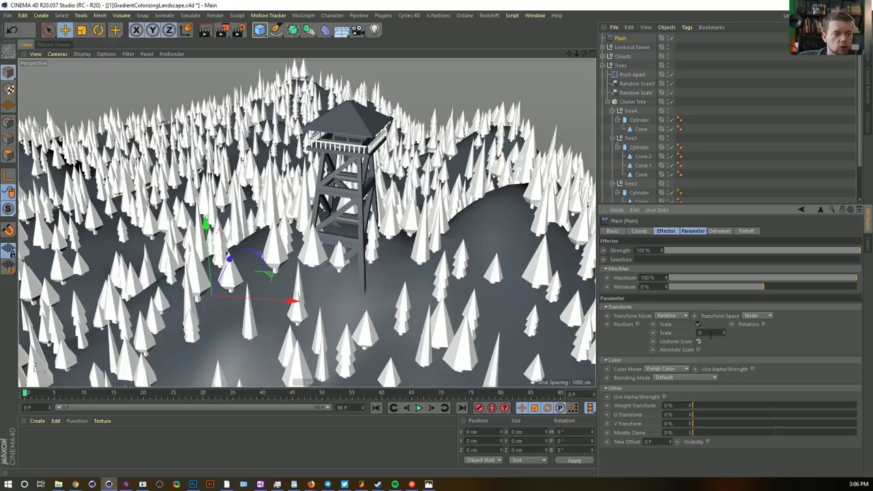
text(-1)
key(Return)
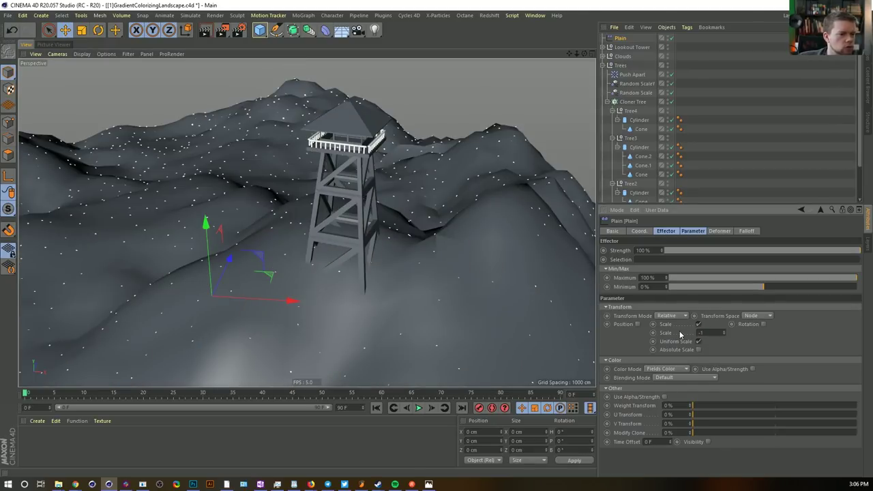
mouse_move(493, 310)
alt+mouse_down()
mouse_move(393, 221)
mouse_move(448, 171)
mouse_move(523, 321)
mouse_move(480, 290)
mouse_move(492, 293)
alt+mouse_up()
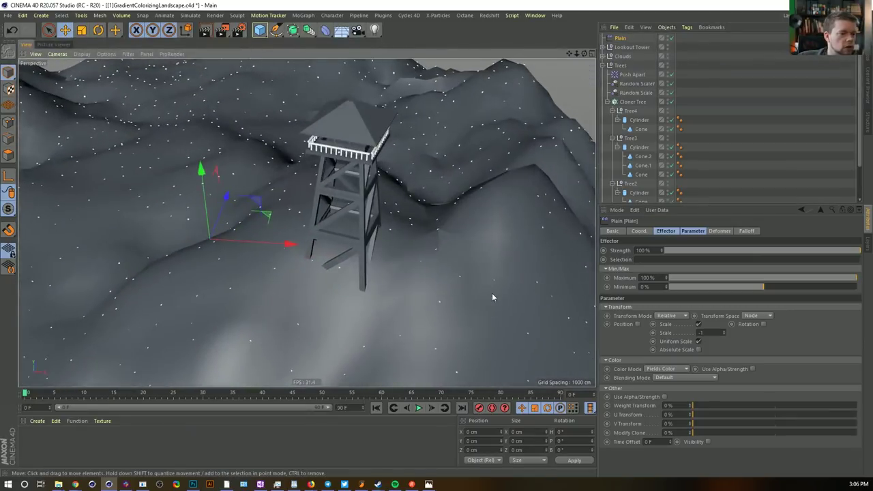
Limit the Plain effector's falloff with a Cylinder Field
click(745, 231)
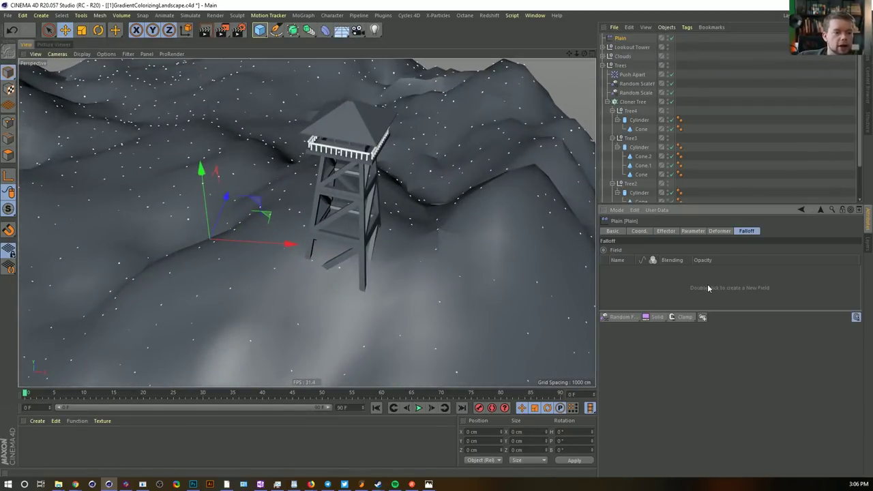
click(635, 318)
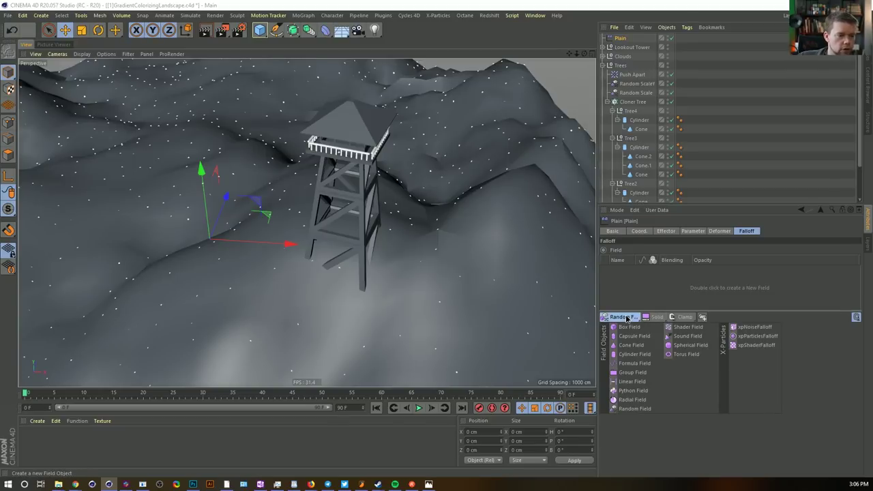
click(634, 353)
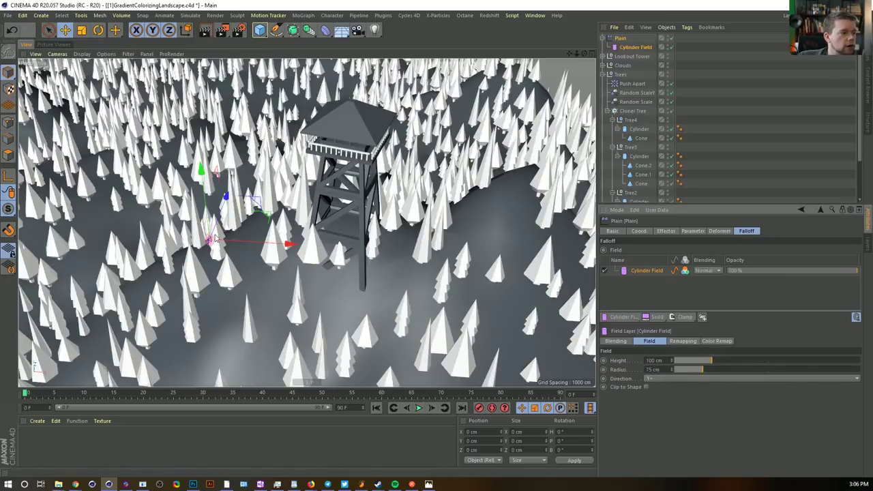
Parent the Cylinder Field to the Lookout Tower and reset its position, scale and rotation to align it with the tower
click(626, 49)
drag(626, 60, 627, 57)
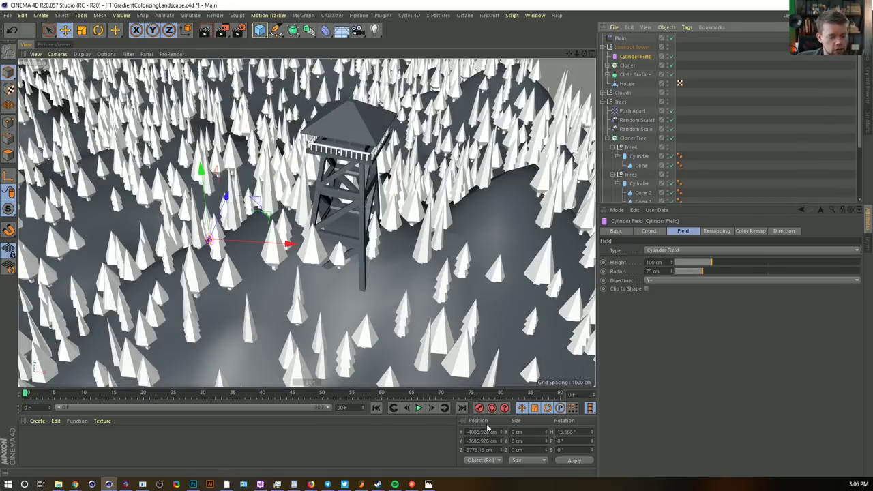
key(shift+c)
text(psr)
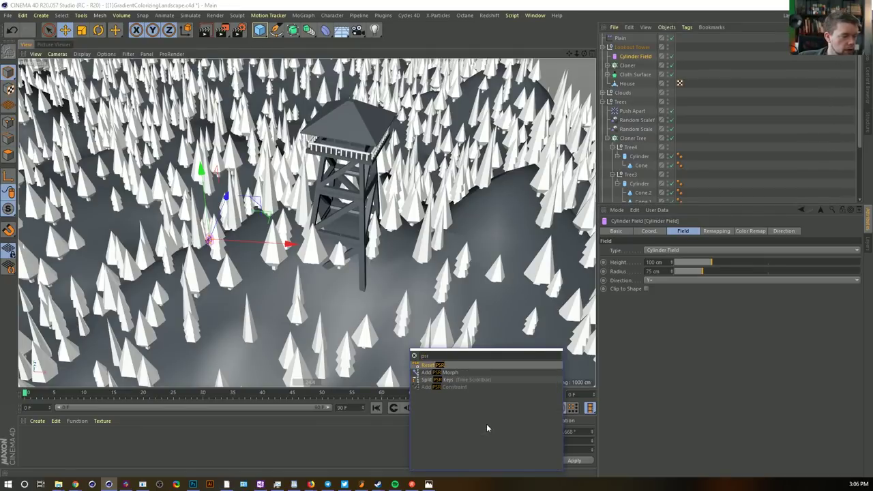
key(Return)
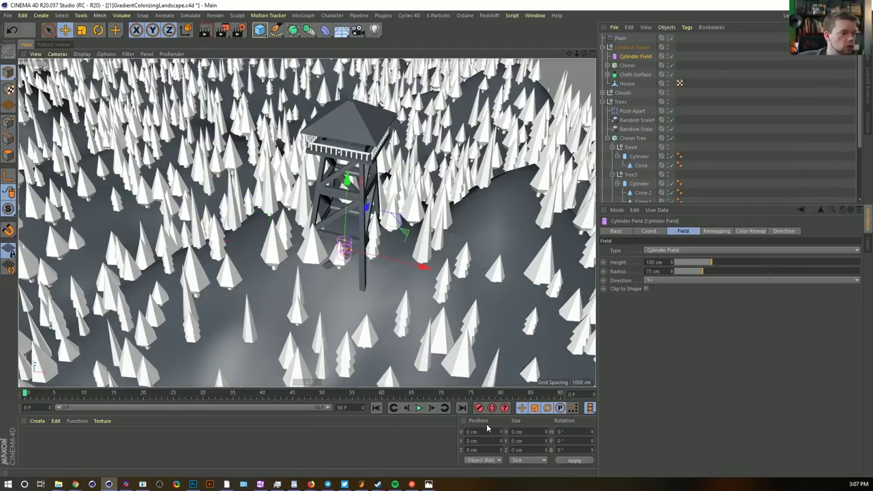
Return the Cylinder Field to the Plain effector and rename that effector Plain Zero
drag(627, 38, 622, 39)
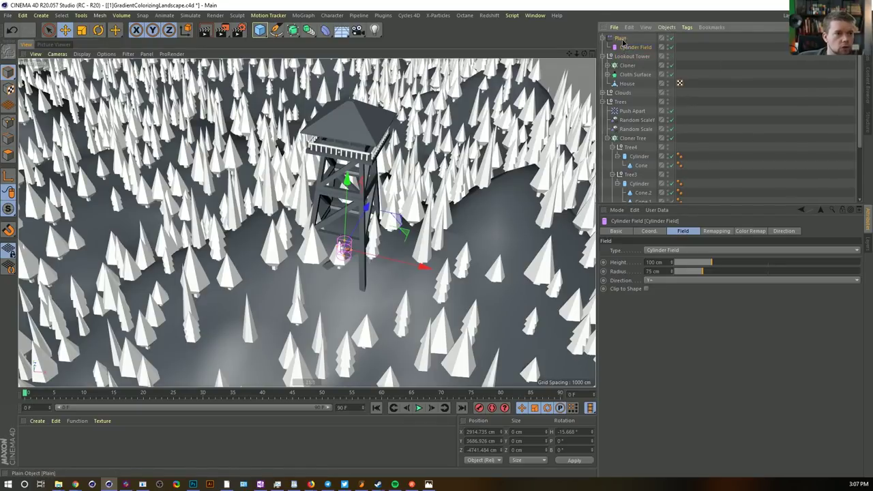
click(625, 38)
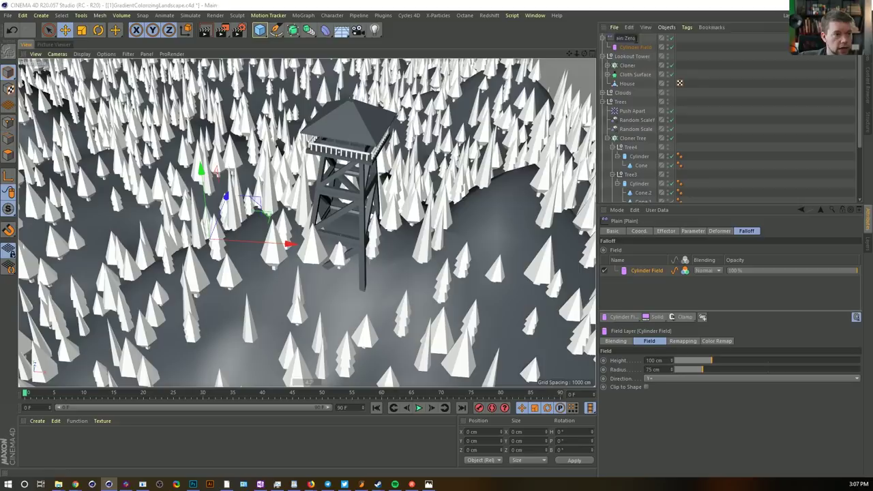
key(Return)
Set the Cylinder Field's height and radius to 500 cm each so it surrounds the tower base
click(633, 47)
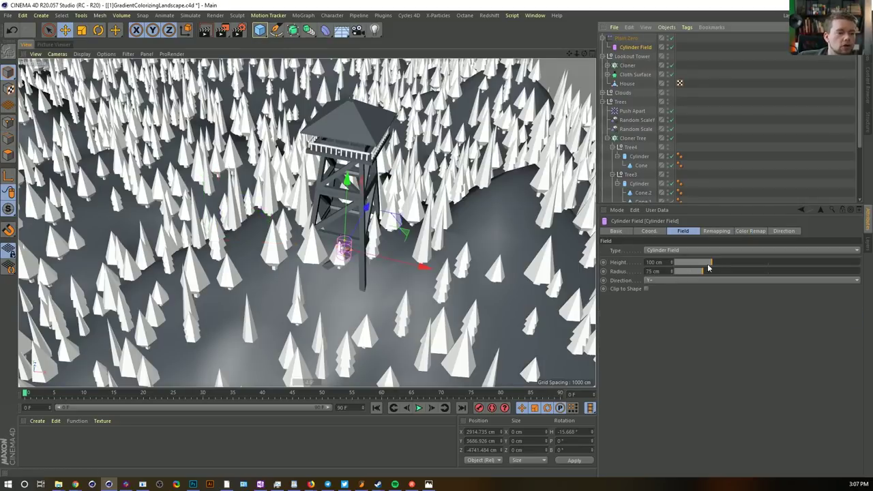
drag(707, 264, 749, 266)
drag(835, 261, 865, 260)
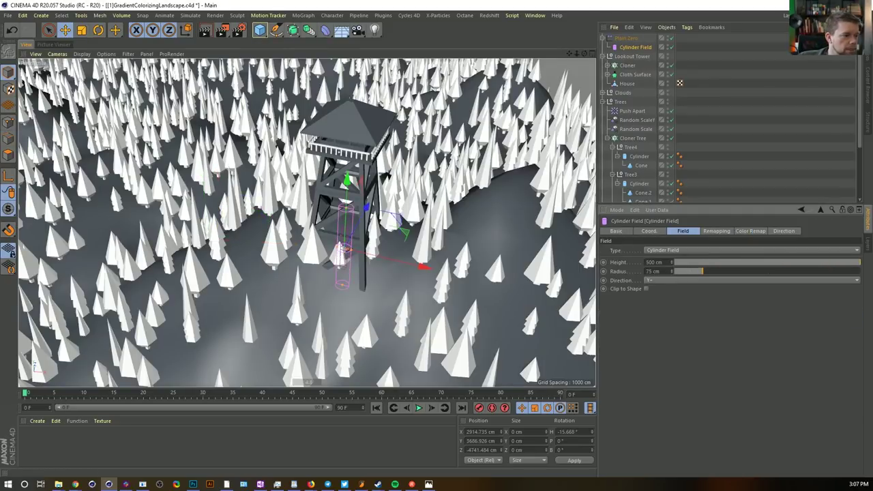
drag(706, 271, 865, 271)
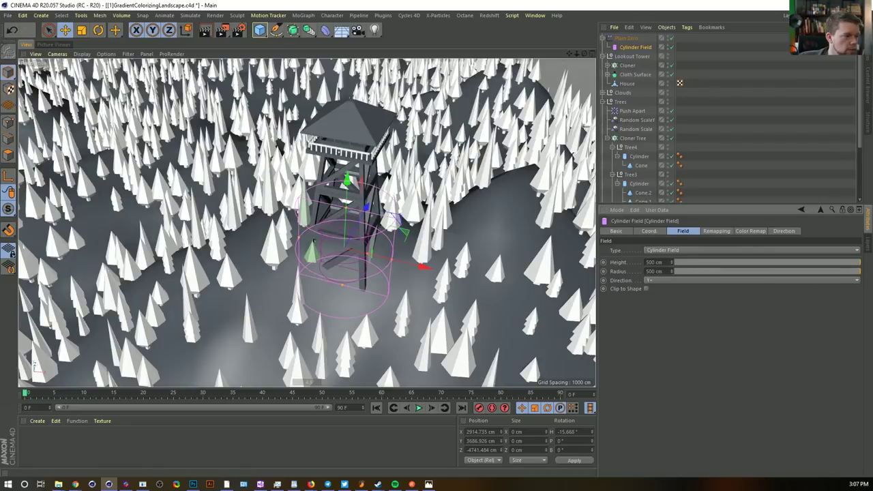
Set the Cylinder Field's remapping inner offset to 100% and inspect the clearing around the tower legs
click(750, 231)
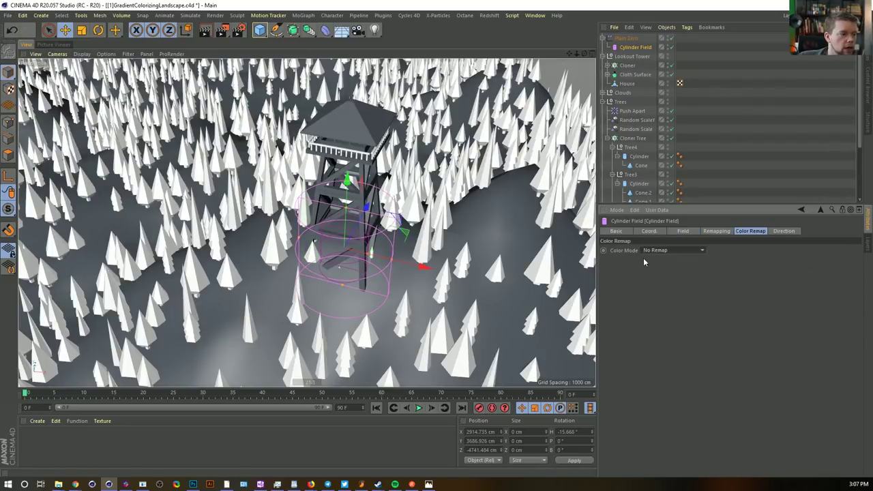
click(716, 231)
drag(735, 313, 857, 325)
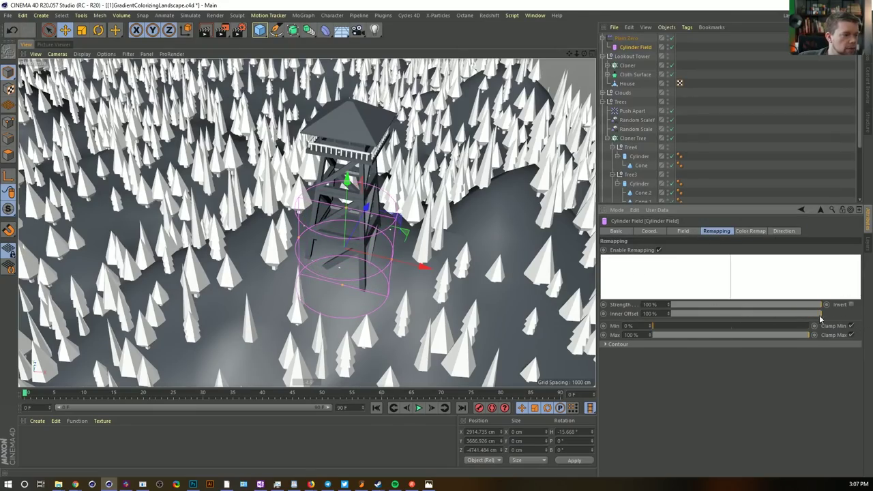
alt+drag(375, 225, 491, 181)
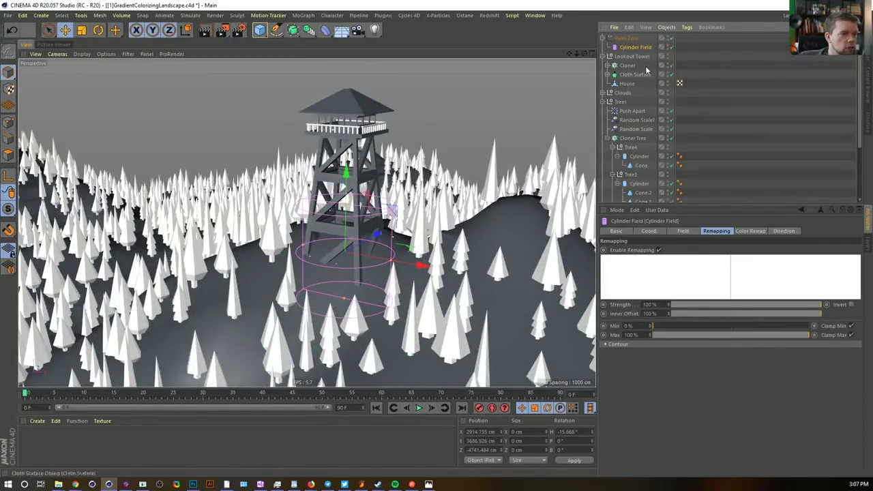
click(693, 51)
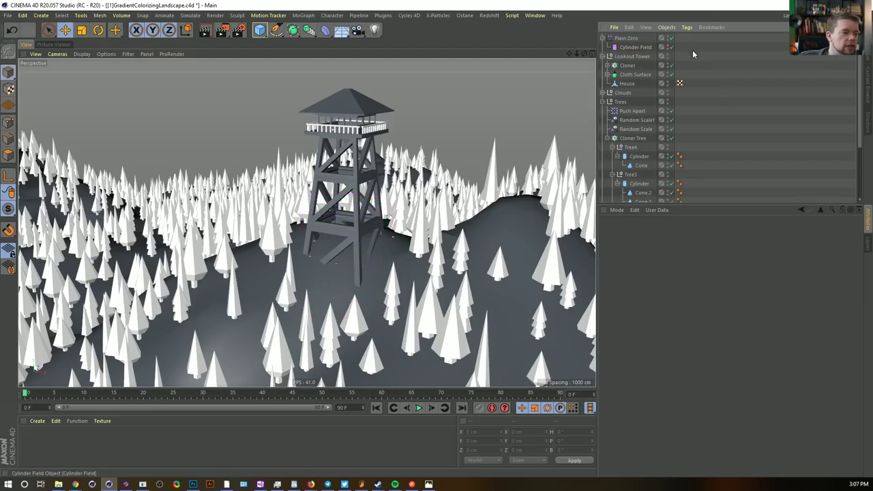
alt+drag(339, 232, 575, 107)
Create an instance of the Lookout Tower and move it to a distant hill, about X 1113 cm, Y 2175 cm, Z 9198 cm
click(624, 59)
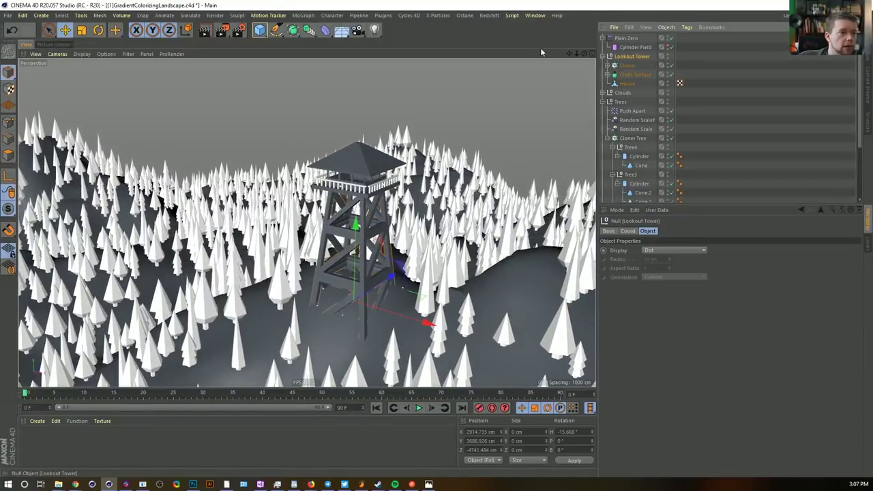
click(313, 32)
drag(417, 294, 428, 206)
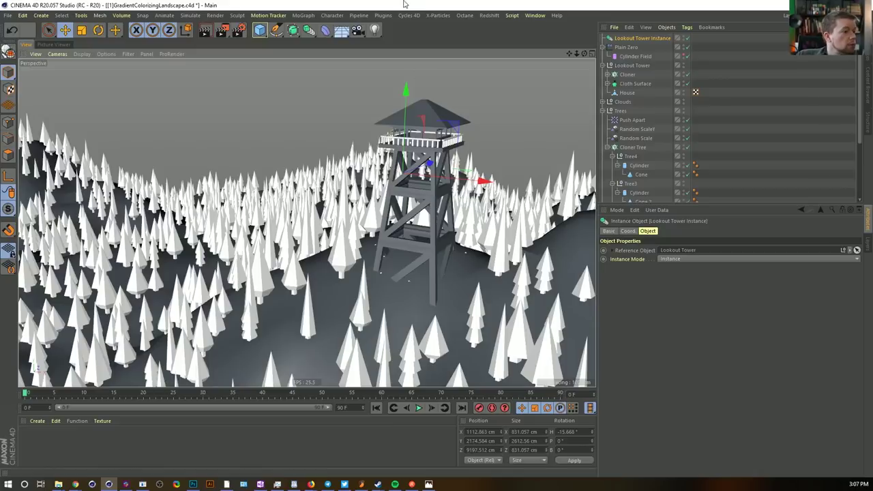
Add a camera, look through it and orbit until both the near and distant towers are in view
click(358, 29)
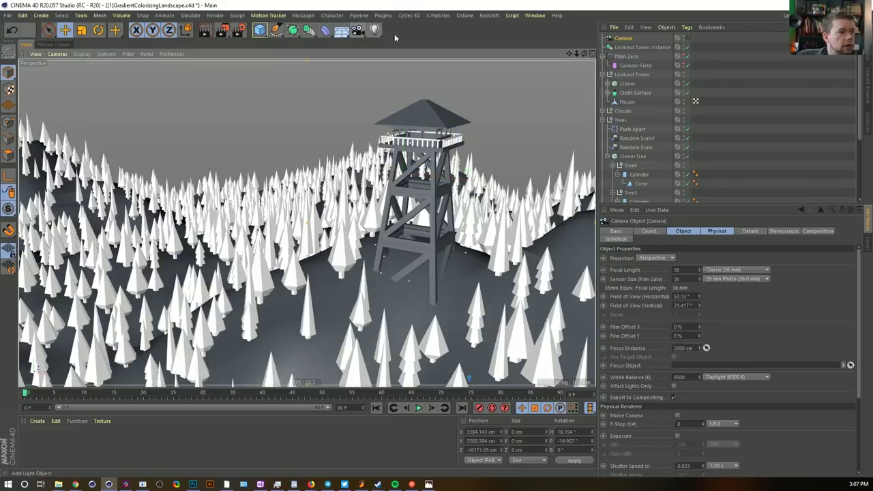
click(689, 39)
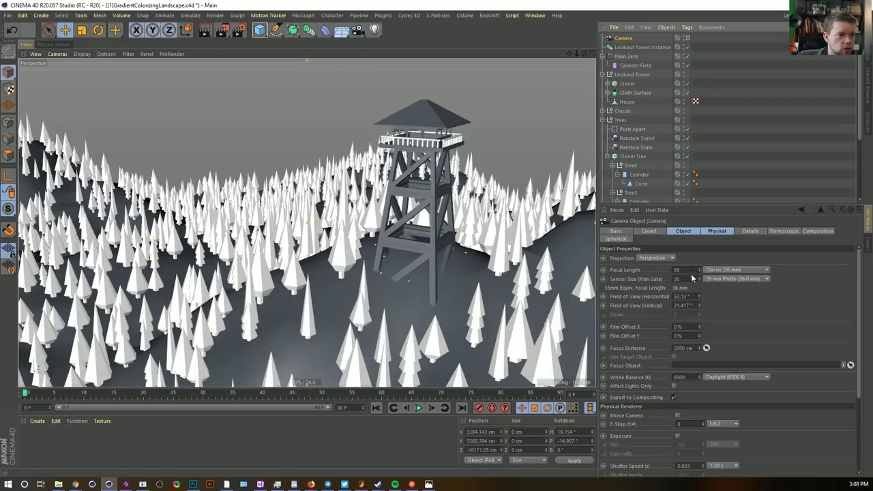
alt+drag(407, 252, 412, 278)
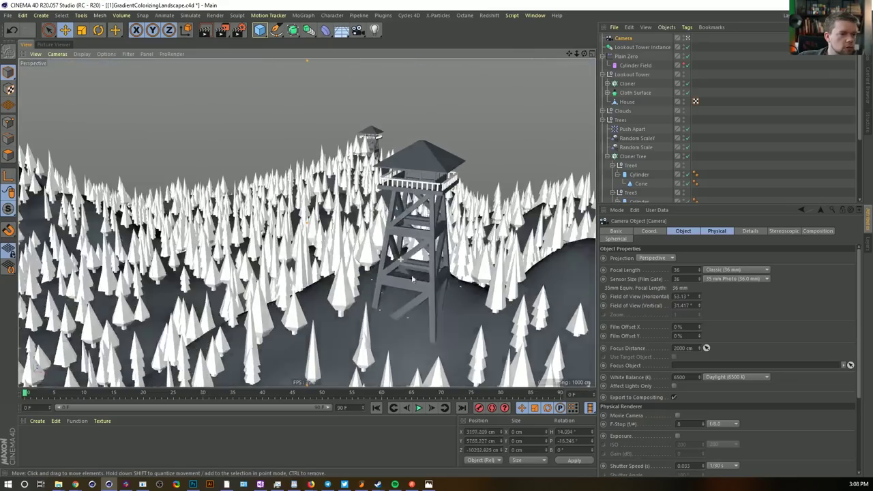
Increase the camera's focal length to about 98 mm and pull the camera back to reframe the hillside and distant tower
mouse_move(576, 53)
right_down()
mouse_move(549, 53)
mouse_move(592, 53)
right_up()
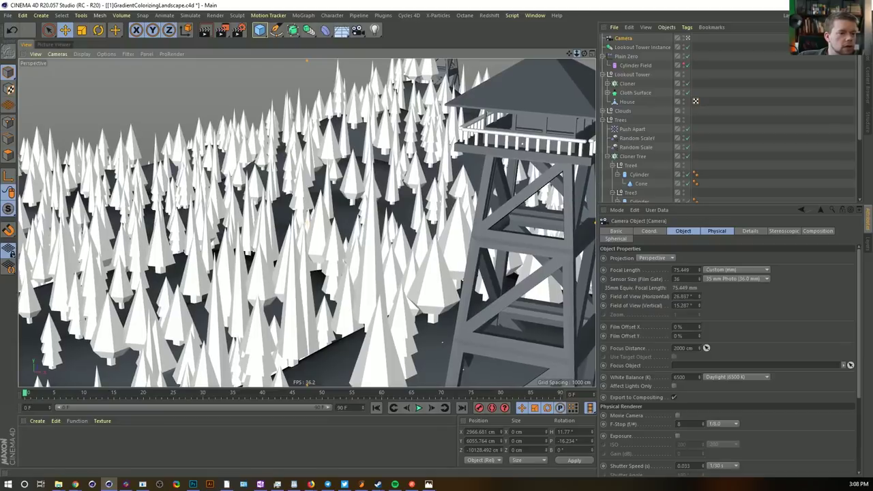
drag(694, 101, 694, 101)
right_drag(576, 53, 591, 53)
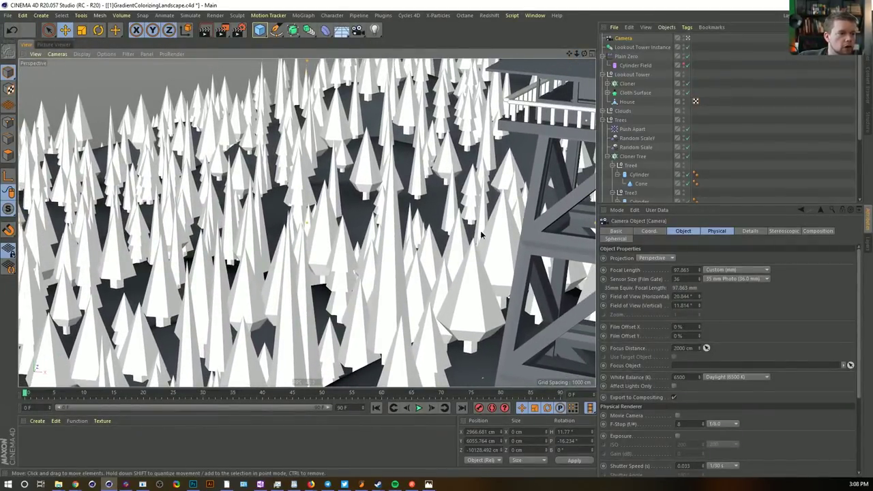
alt+drag(477, 247, 483, 229)
alt+right_drag(483, 230, 304, 225)
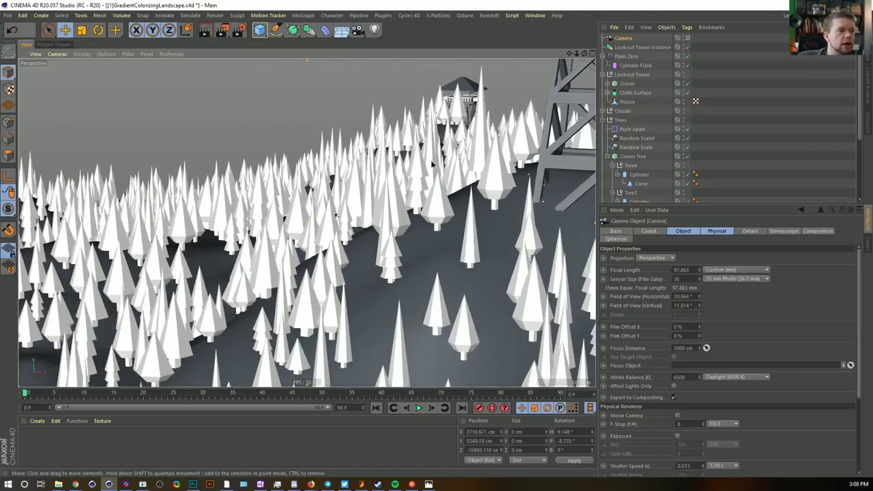
Reframe the scene camera to a low view of the main lookout tower on its hill, with the forested slope beside it
alt+middle_drag(431, 164, 338, 227)
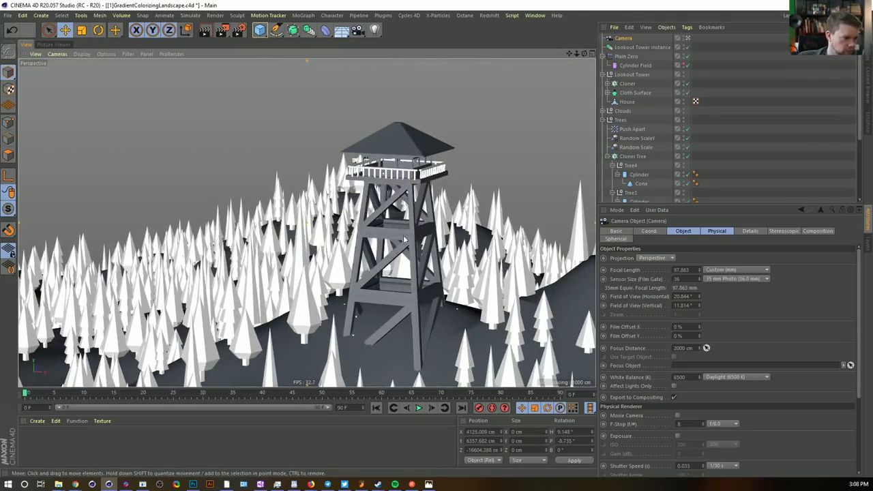
alt+drag(404, 239, 470, 208)
alt+middle_drag(470, 209, 467, 222)
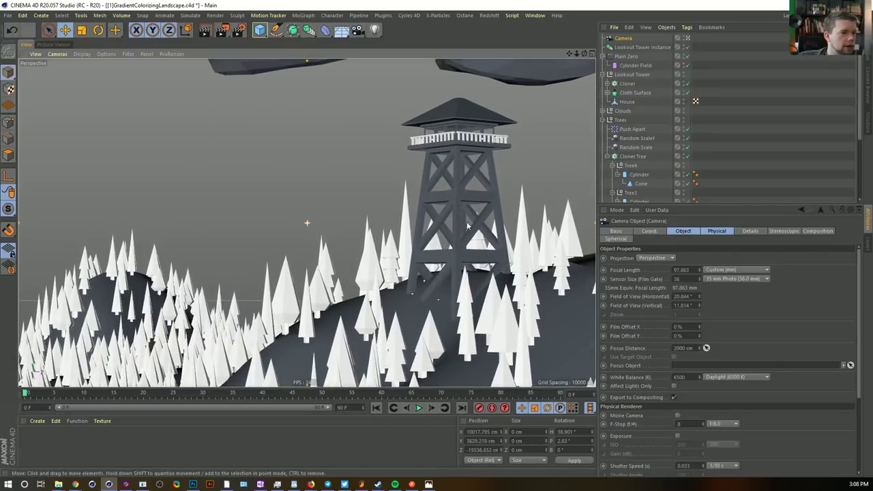
Move the Lookout Tower Instance onto the distant hillside so its roof and railing rise above the background trees
click(643, 47)
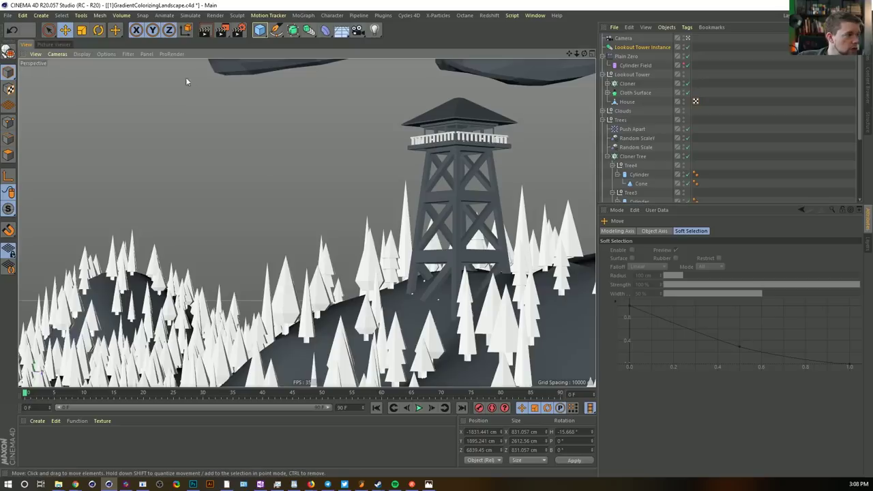
drag(347, 194, 67, 106)
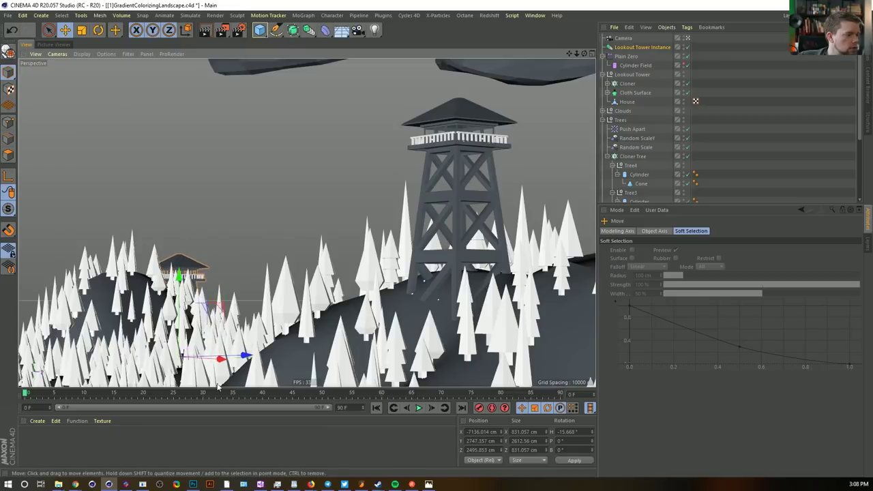
drag(242, 358, 300, 349)
drag(237, 280, 238, 296)
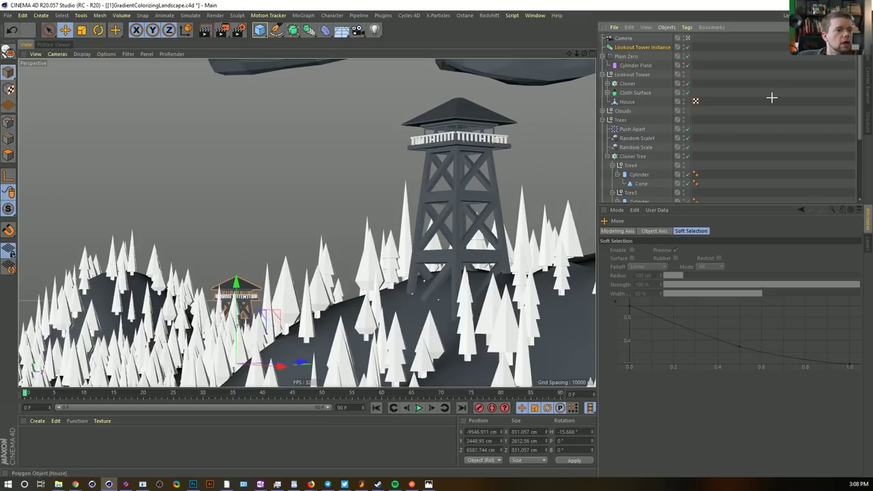
click(358, 214)
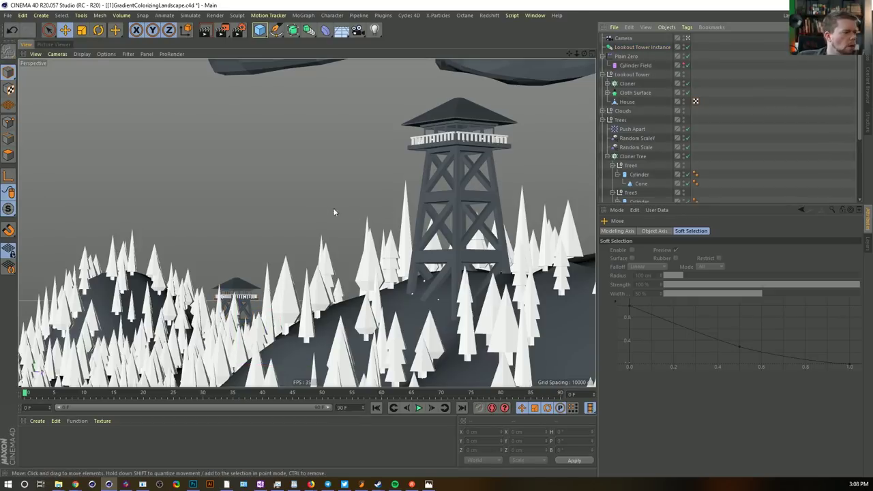
Put the Plain Zero effector inside the Trees group and collapse the group
click(602, 56)
drag(617, 58, 621, 58)
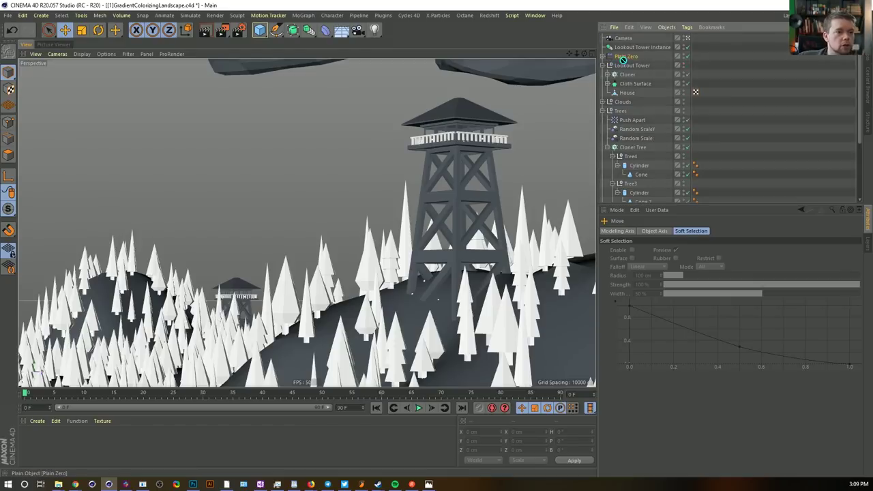
drag(627, 116, 622, 111)
click(601, 101)
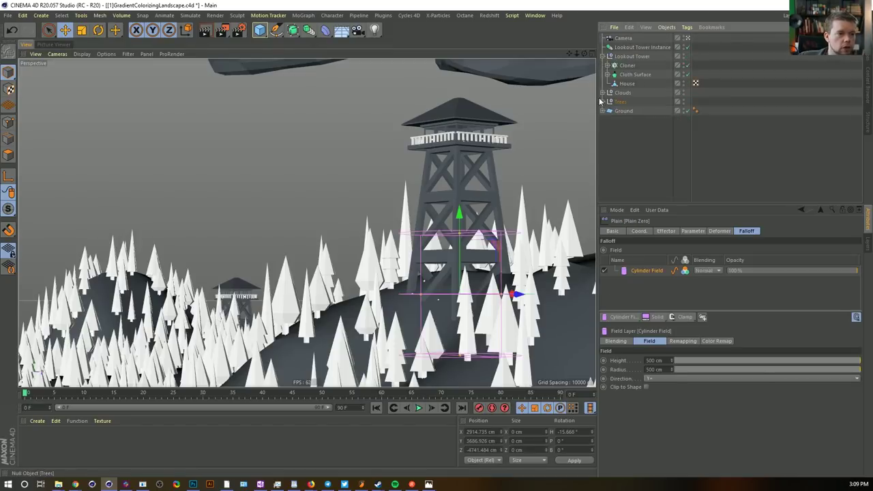
click(641, 139)
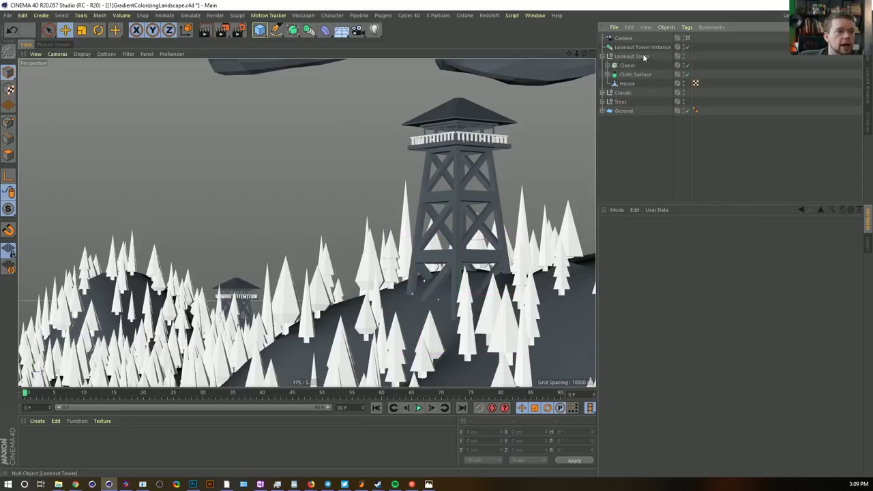
Shift the Clouds group in the top view to about X -23397 cm and Z 17490 cm
click(623, 92)
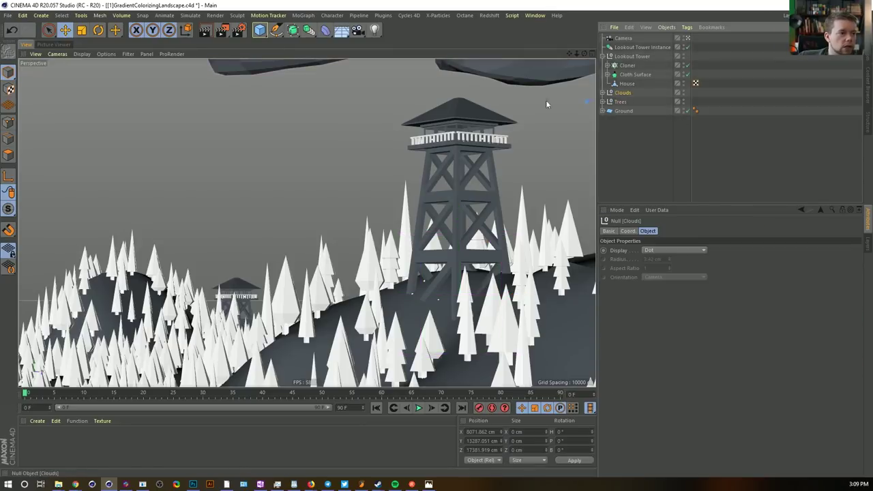
middle_click(474, 111)
middle_click(482, 115)
alt+right_drag(377, 176, 207, 209)
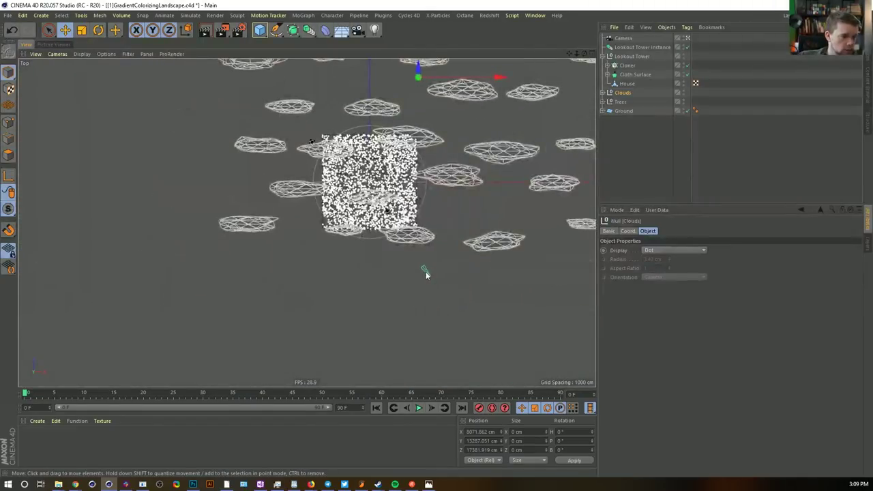
scroll(432, 159, down, 5)
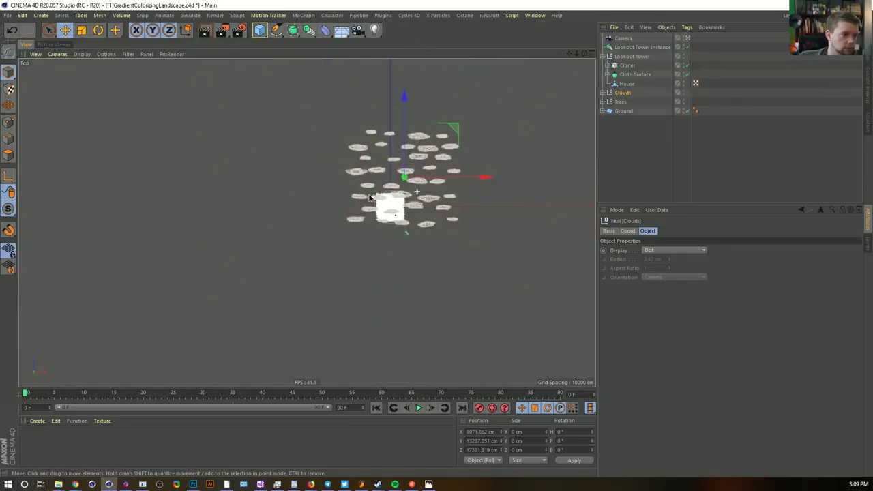
scroll(432, 159, up, 2)
drag(448, 136, 315, 137)
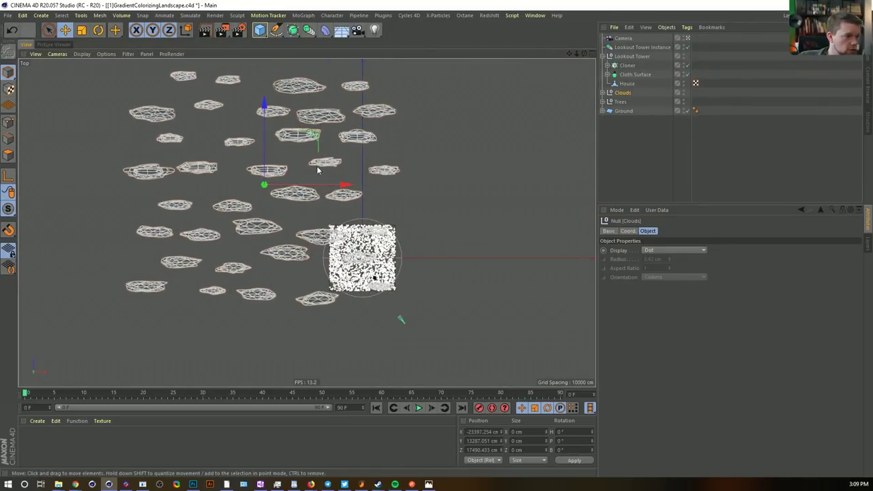
Rotate the Clouds group to a heading of about 13° and return to the camera view
key(r)
mouse_move(290, 227)
mouse_down()
mouse_move(312, 209)
mouse_move(300, 223)
mouse_up()
middle_click(300, 222)
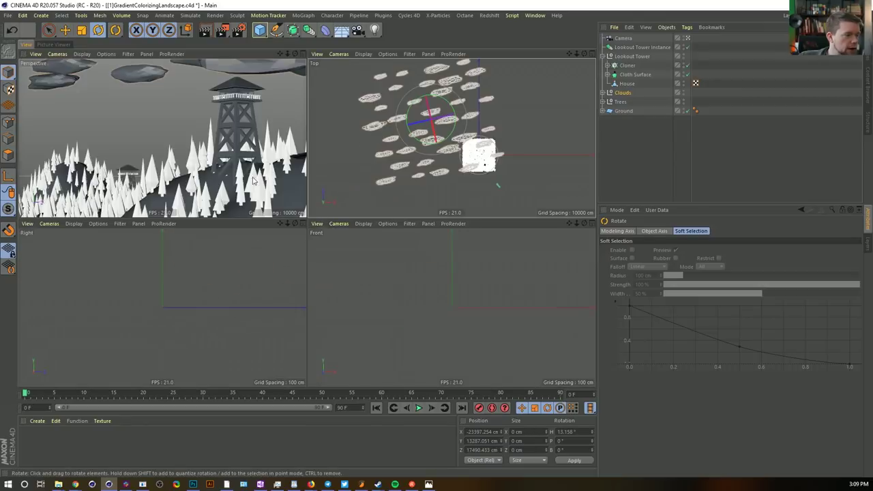
middle_click(250, 173)
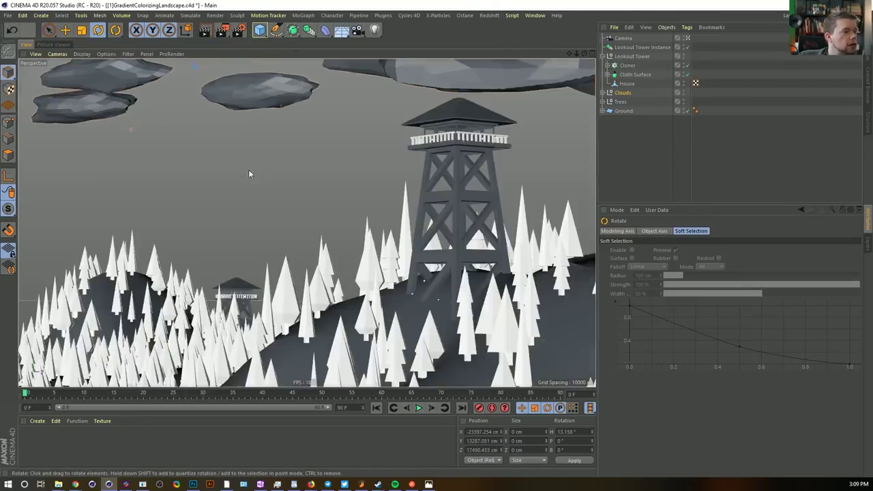
Lower the Clouds group to about Y 10658 cm and push it back to about Z 34114 cm
click(65, 30)
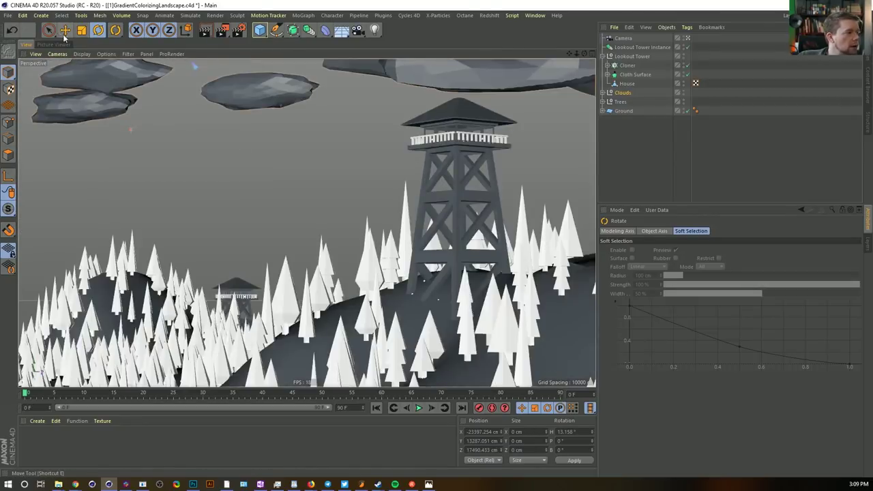
click(136, 31)
click(168, 29)
drag(280, 134, 263, 212)
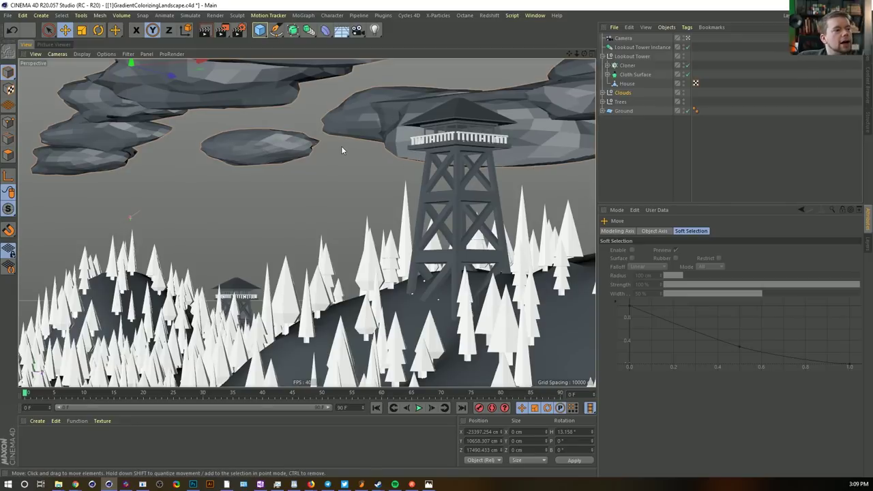
drag(168, 77, 409, 72)
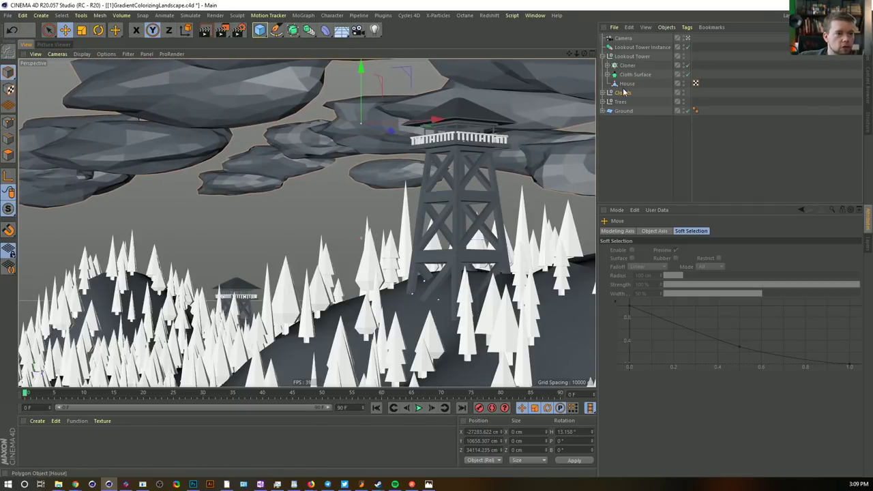
Enlarge the Cloner Clouds array to about 155,700 by 150,000 cm, with Count Width 13 and Count Height 12
click(603, 93)
click(645, 148)
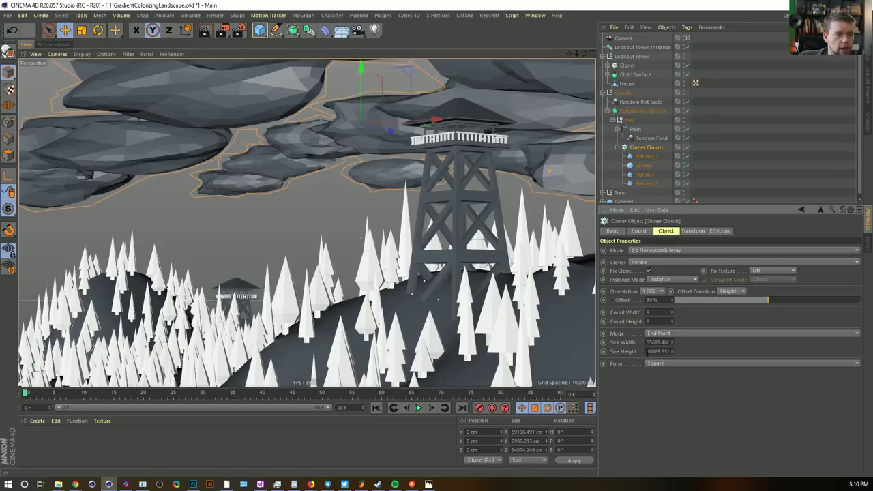
key(Return)
click(662, 314)
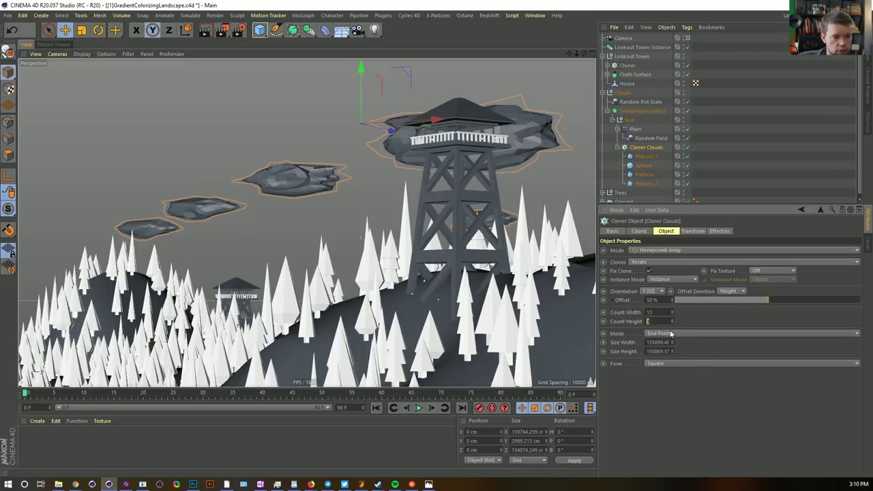
text(12)
key(Return)
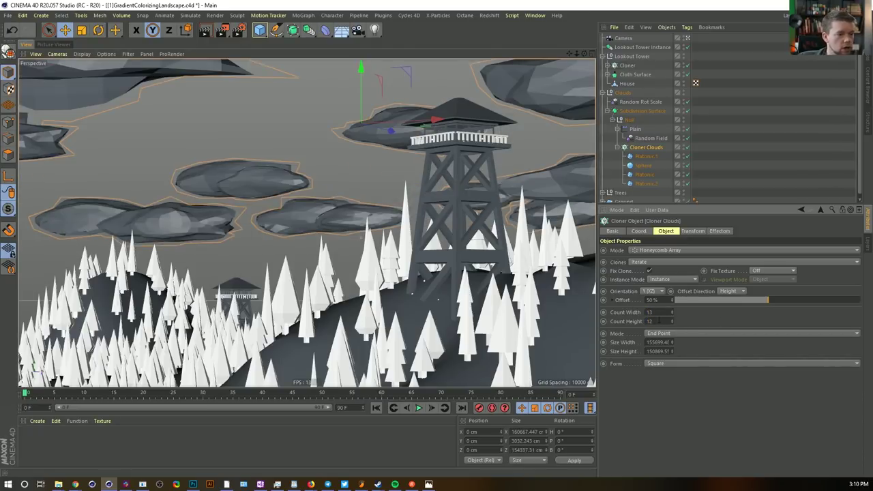
Fine-tune the cloud density by setting Count Height to 18 and Count Width to 14
click(671, 318)
click(671, 318)
click(671, 318)
click(671, 318)
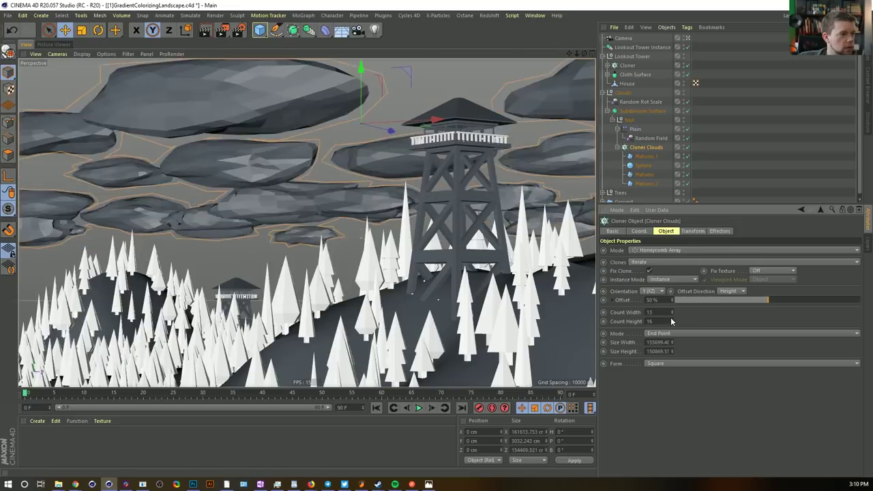
click(671, 319)
click(671, 318)
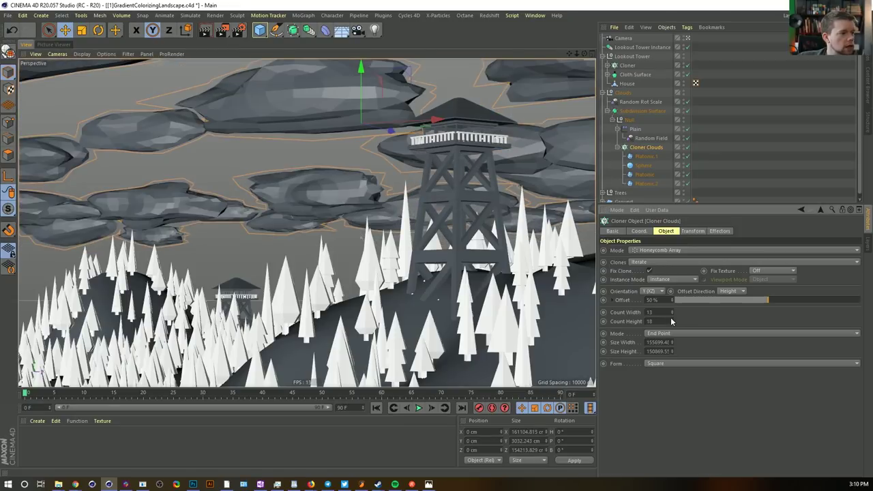
click(670, 319)
click(671, 318)
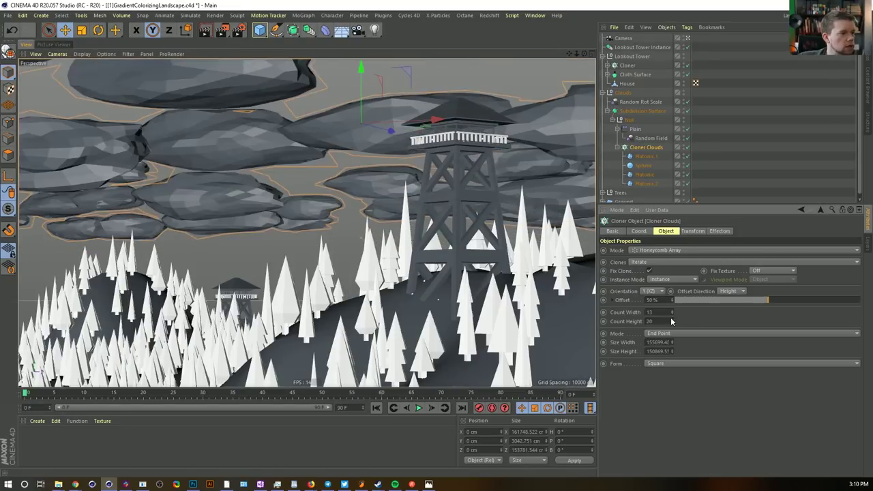
click(671, 323)
click(671, 323)
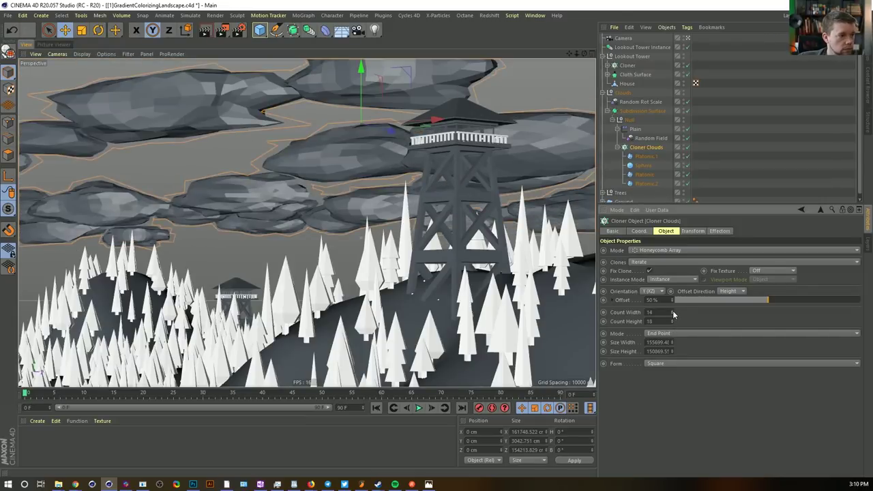
click(672, 311)
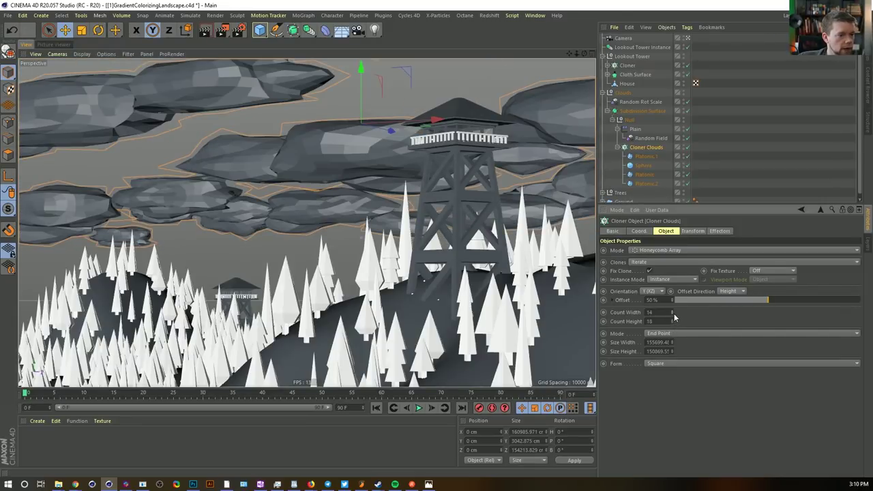
click(672, 314)
click(672, 313)
Nudge the clouds along their Z axis, raise them slightly behind the tower, and clear the selection
drag(395, 136, 340, 147)
drag(328, 89, 339, 58)
click(715, 132)
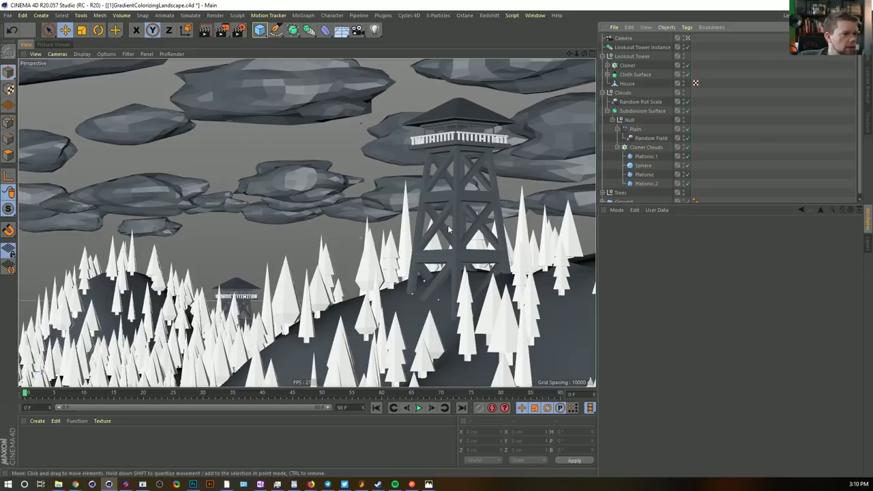
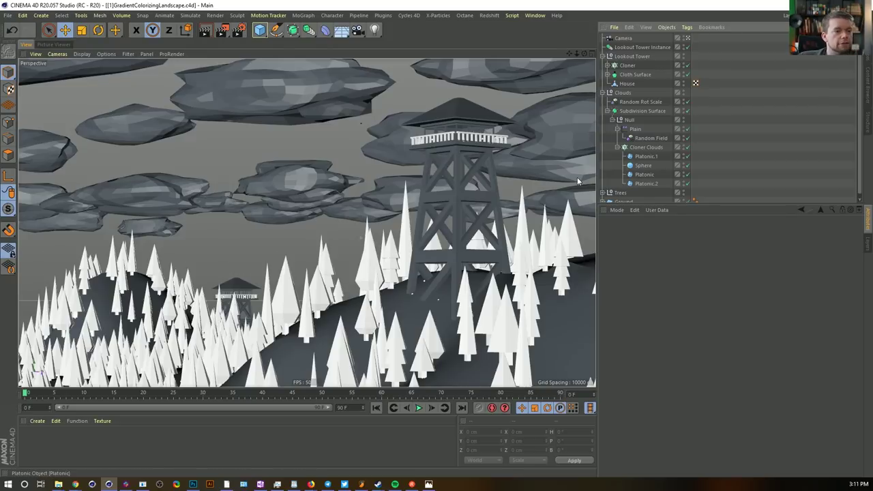
Collapse the Clouds group and duplicate the Ground plane
click(602, 92)
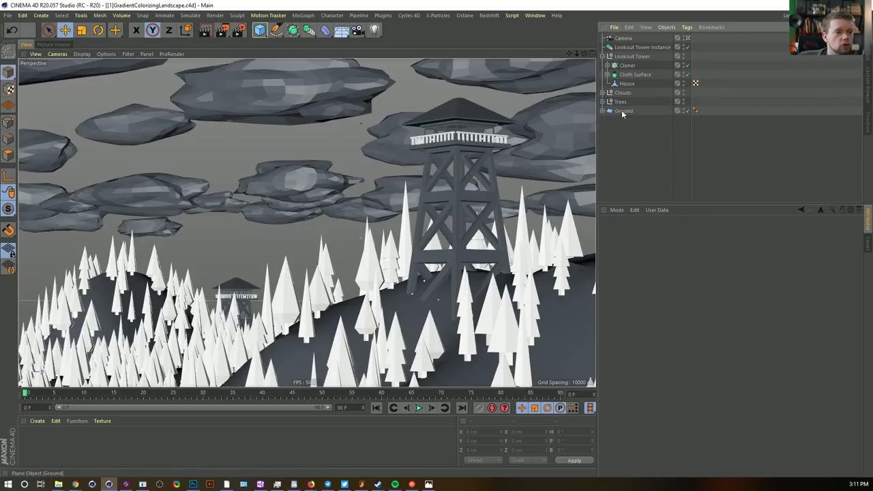
click(624, 111)
ctrl+drag(633, 144, 636, 137)
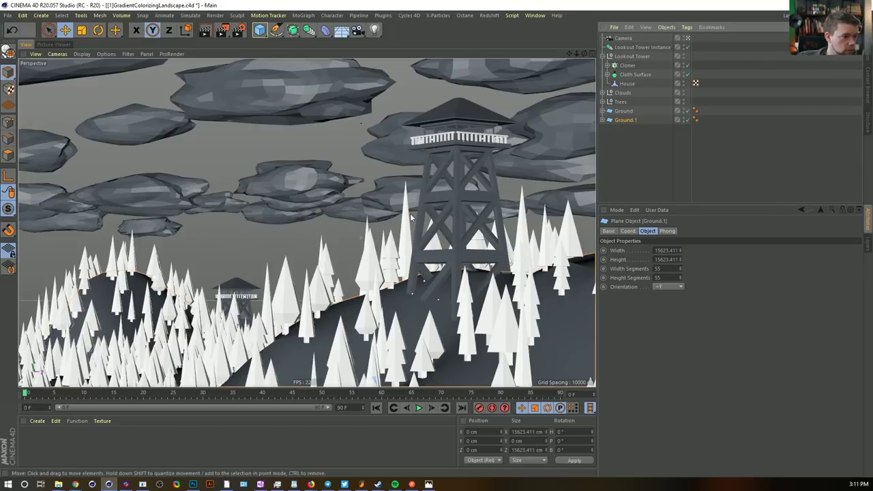
Leave the scene camera and scale the duplicated ground plane up to about 50417 cm in width and depth
click(687, 39)
alt+drag(413, 205, 409, 257)
alt+right_drag(407, 257, 225, 289)
alt+drag(296, 263, 316, 298)
alt+middle_drag(312, 123, 372, 308)
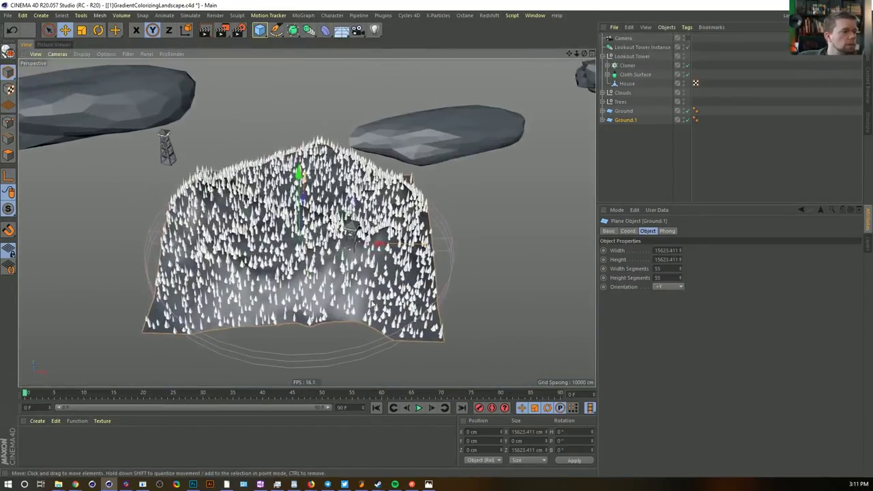
key(t)
drag(216, 336, 519, 262)
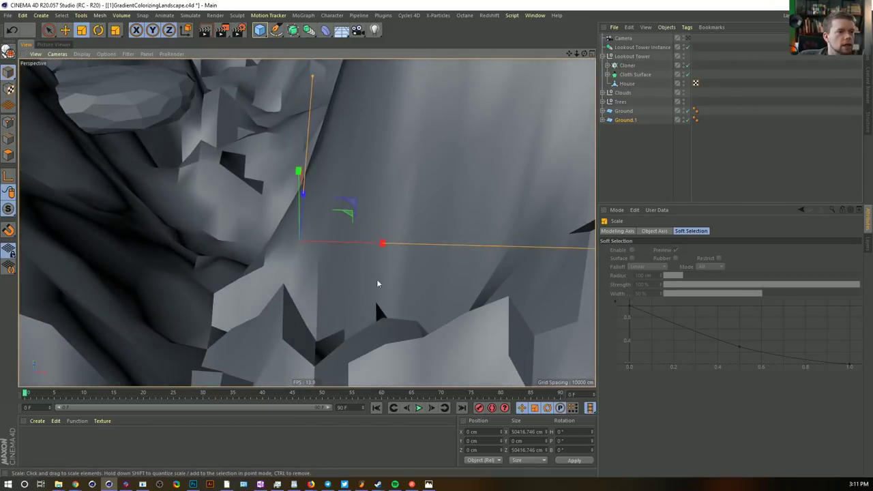
alt+drag(345, 230, 311, 193)
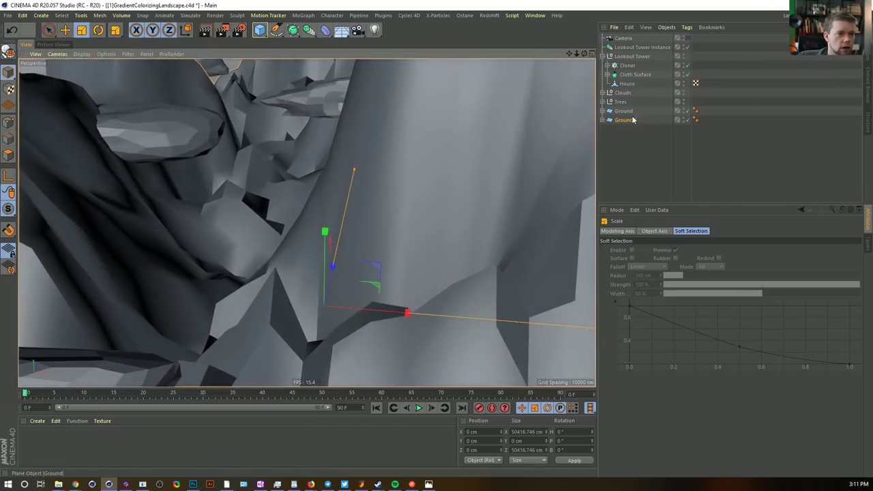
Disable the Cylinder Field of the Displacer under the duplicated ground plane
click(602, 120)
click(630, 130)
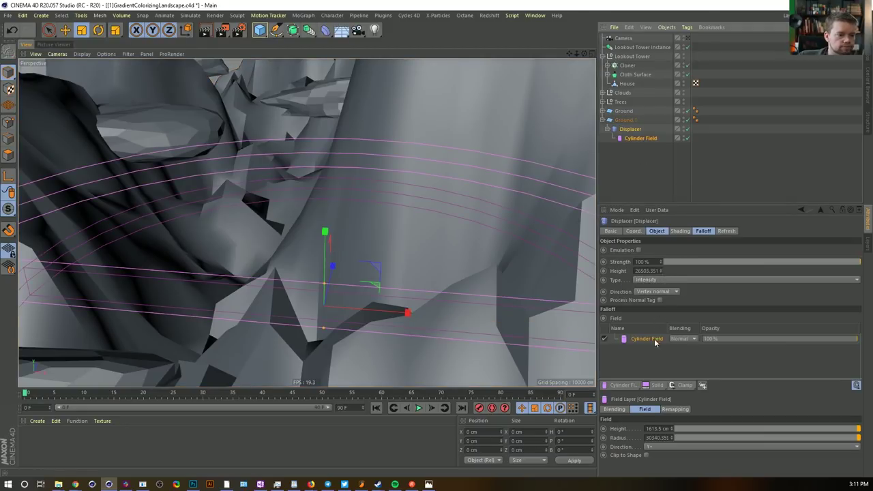
click(687, 139)
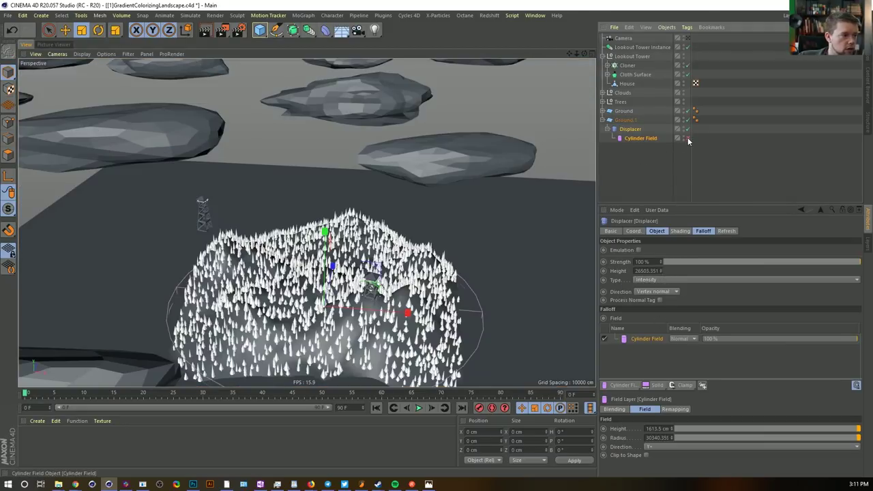
Re-enable the Cylinder Field object under the duplicated ground's Displacer and turn off its layer in the falloff list
alt+drag(409, 225, 322, 215)
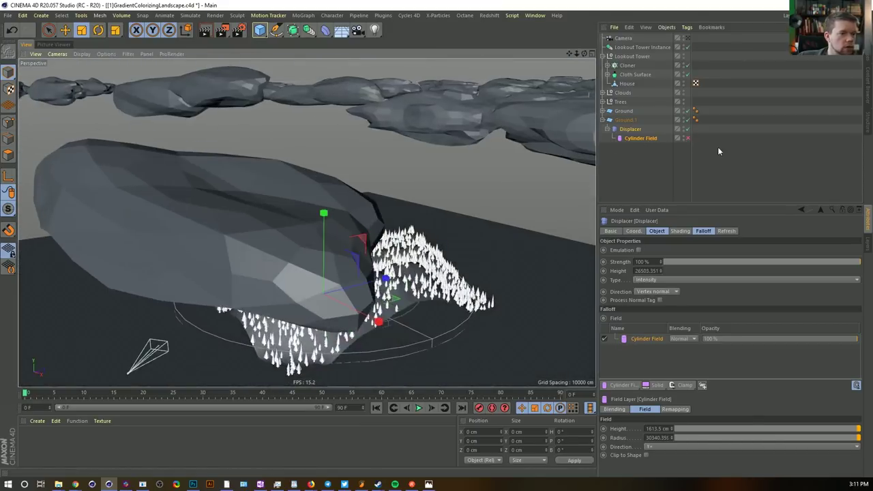
click(687, 138)
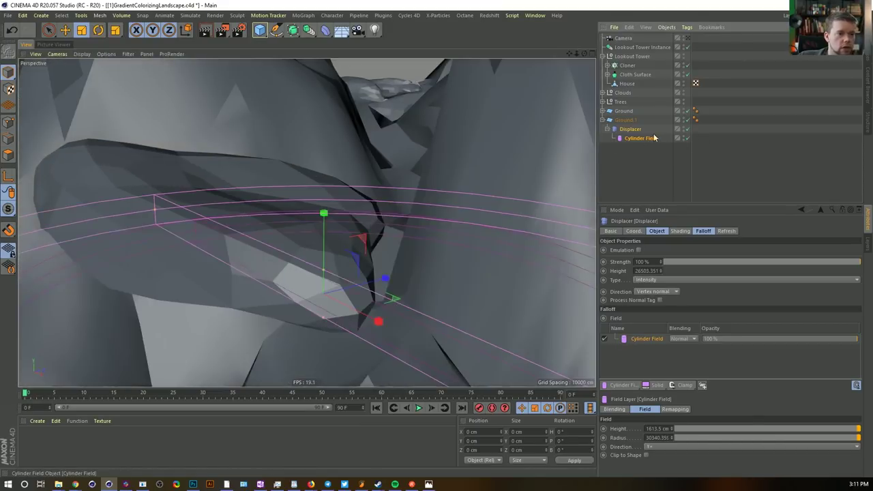
click(706, 232)
click(602, 271)
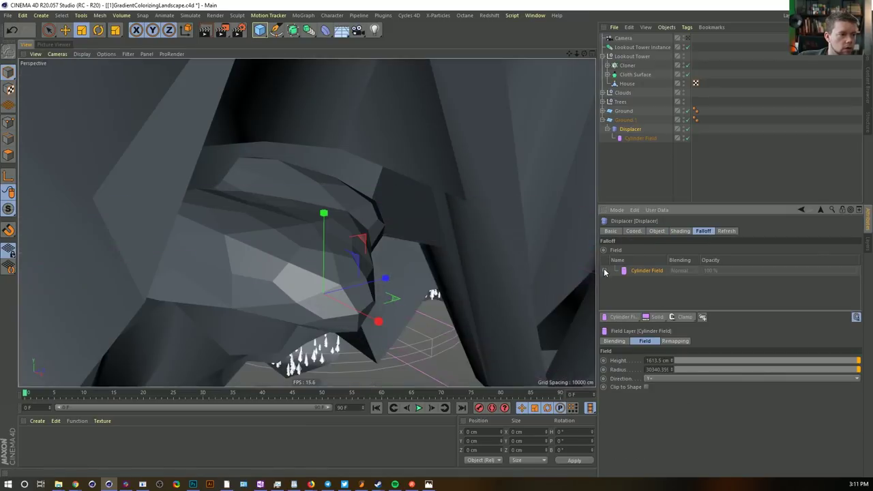
alt+drag(398, 200, 274, 222)
alt+right_drag(274, 222, 95, 216)
alt+drag(481, 155, 473, 231)
alt+middle_drag(472, 230, 475, 262)
alt+drag(420, 207, 420, 231)
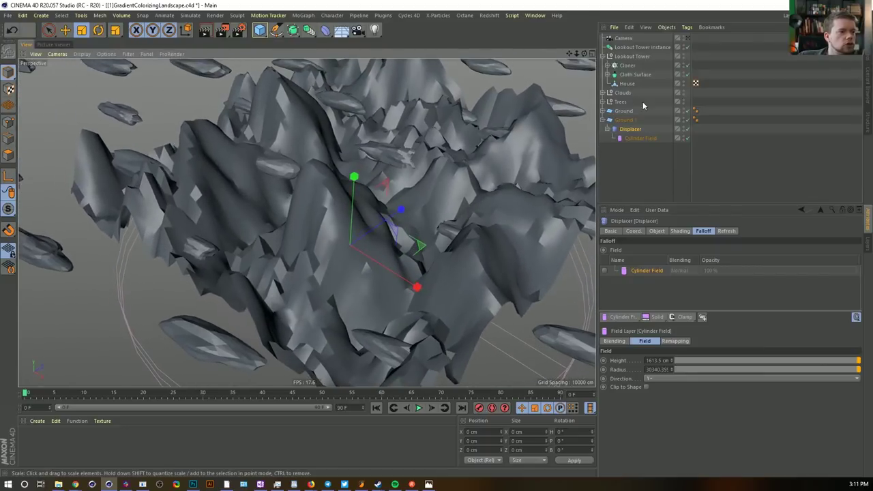
Turn the Cylinder Field layer back on, invert its remapping and set its inner offset to 26%
click(604, 270)
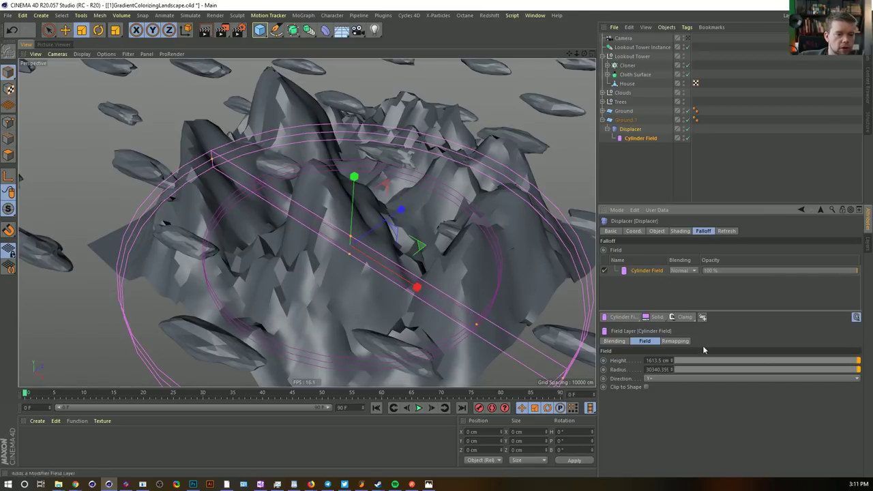
click(675, 340)
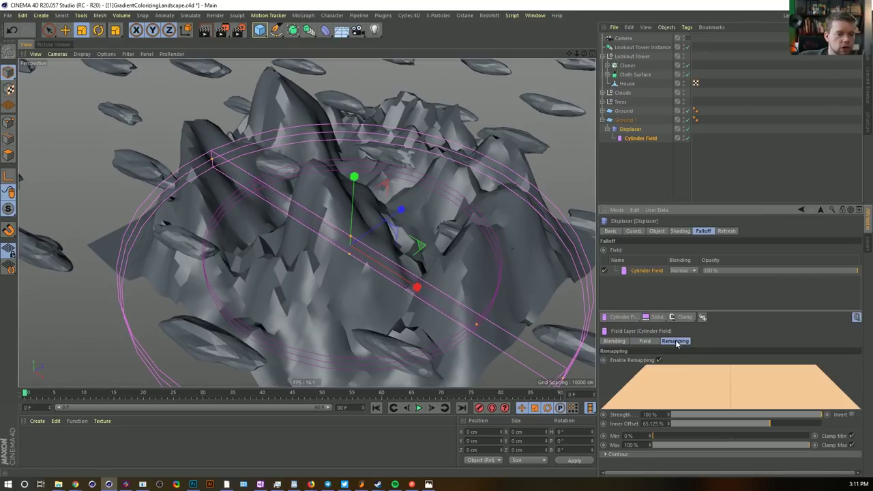
click(850, 415)
drag(736, 421, 709, 424)
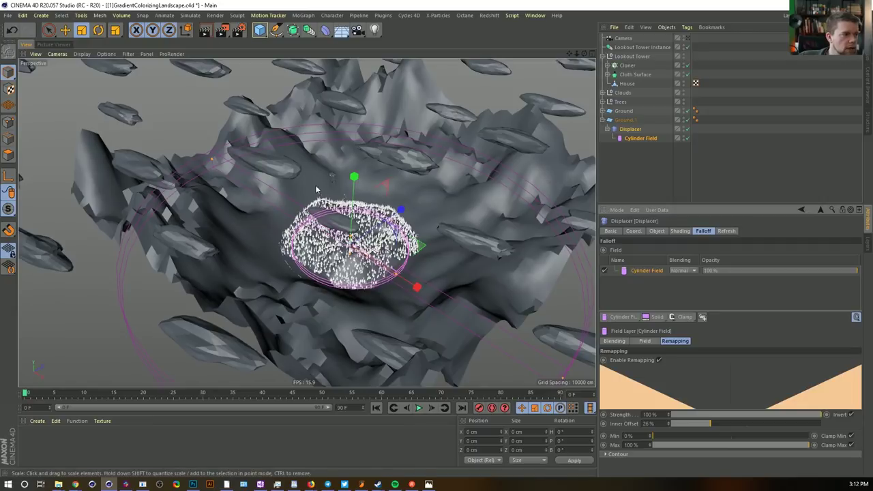
Open the Displacer's Noise shader settings and examine the surrounding mountains from another angle
click(679, 231)
click(648, 281)
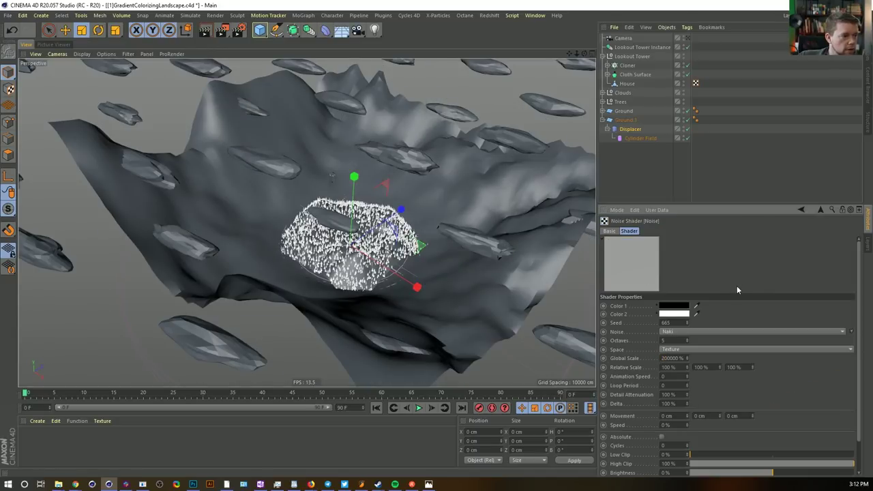
alt+drag(402, 197, 443, 191)
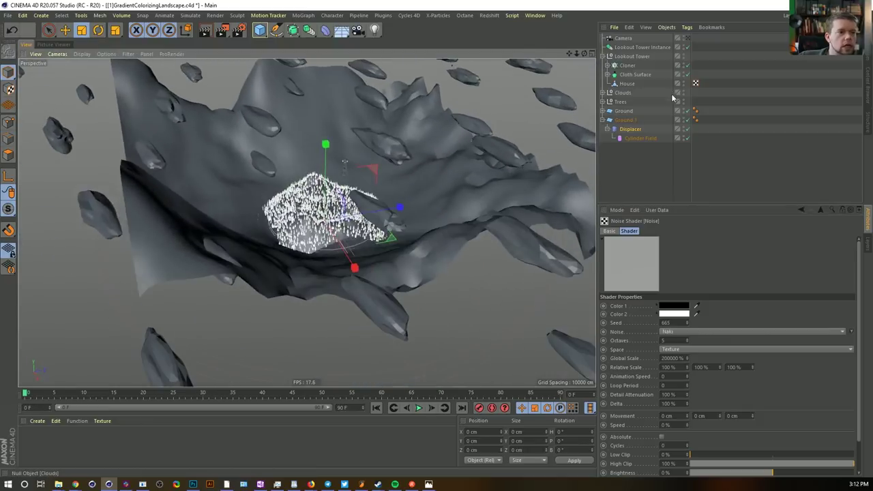
Return to the scene camera and, in the top view, move the Cylinder Field to about X 2673 cm, Z -6181 cm
click(686, 40)
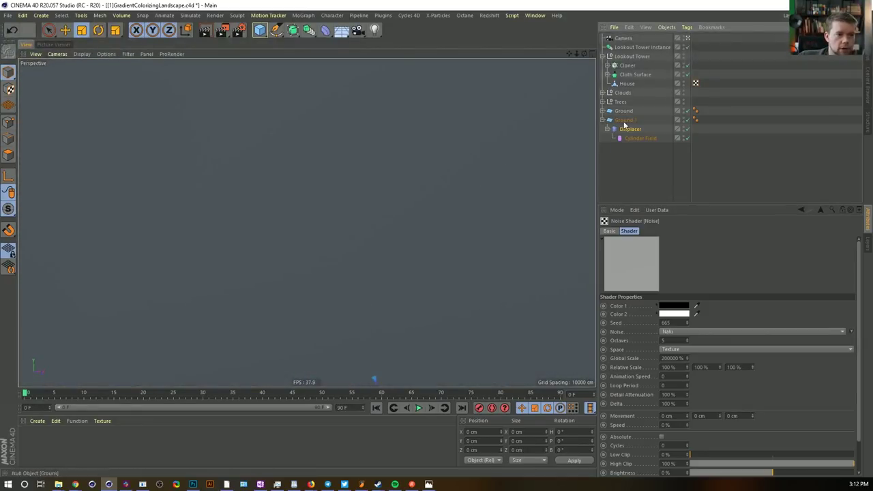
middle_click(541, 143)
middle_click(544, 141)
scroll(391, 236, down, 5)
scroll(392, 236, up, 5)
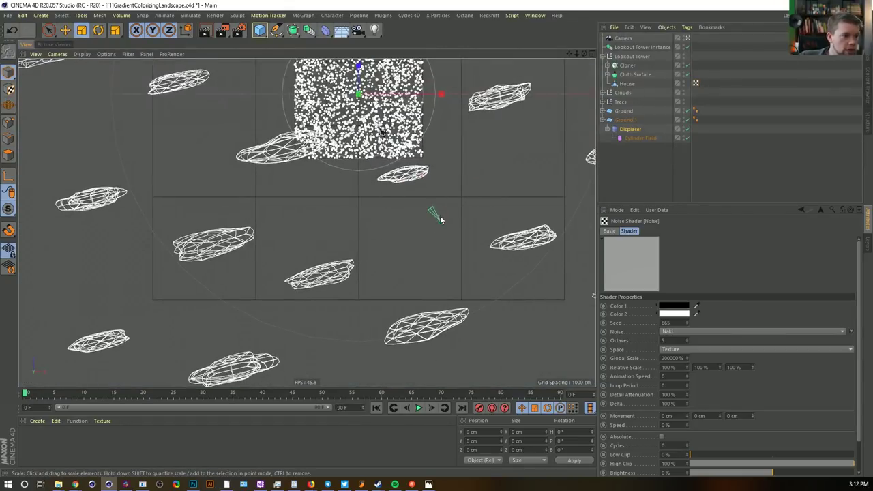
click(644, 138)
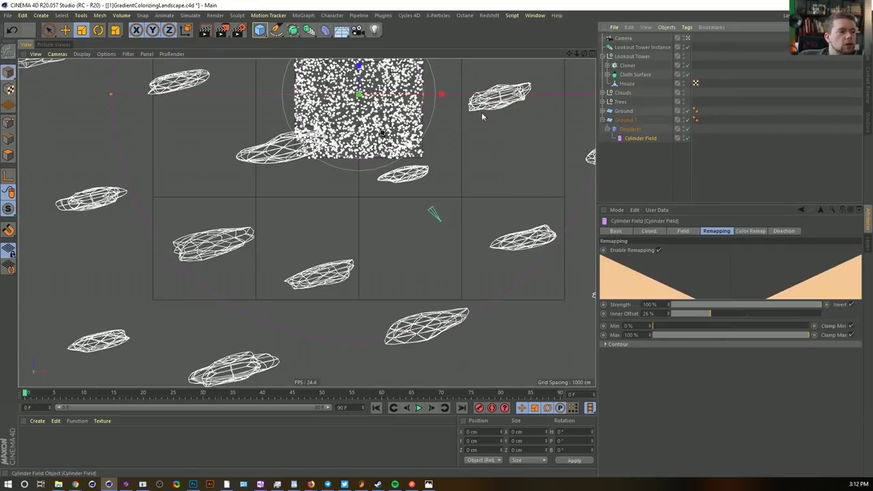
alt+middle_drag(382, 132, 391, 157)
key(e)
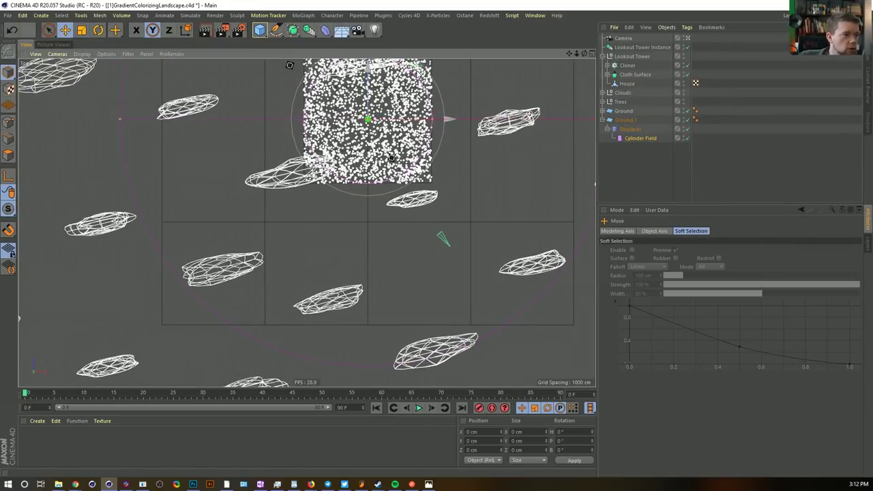
drag(415, 69, 437, 122)
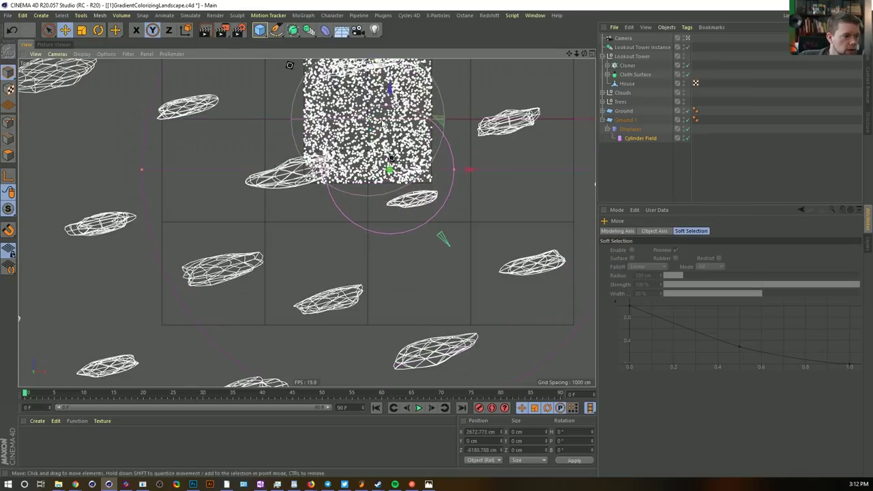
middle_click(272, 113)
middle_click(259, 131)
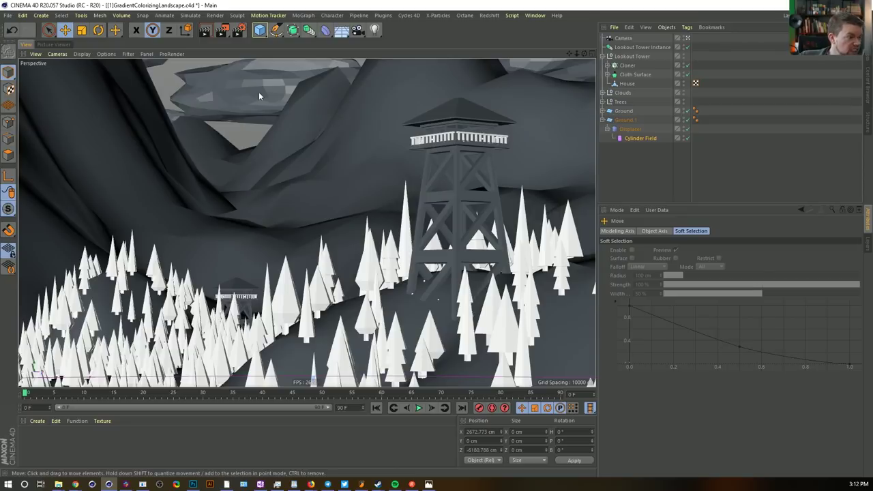
Set the duplicated ground's Displacer height to about 23331 cm and orbit the scene camera lower around the lookout tower
click(632, 128)
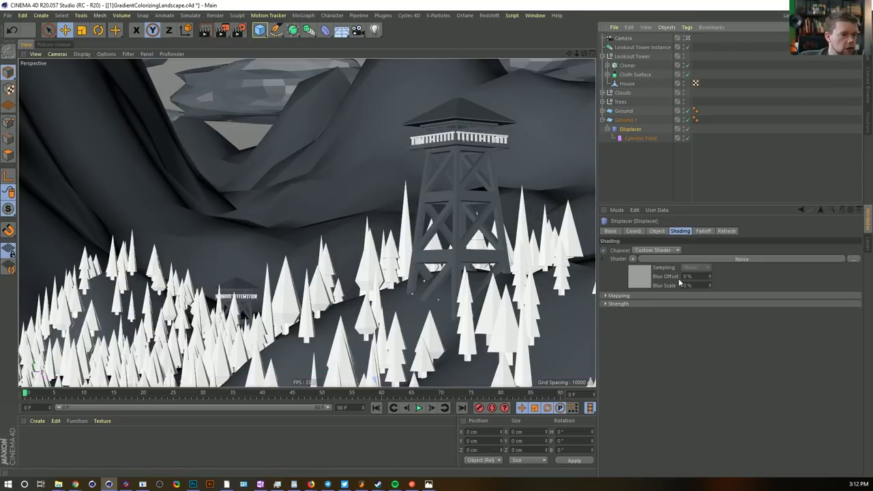
click(653, 232)
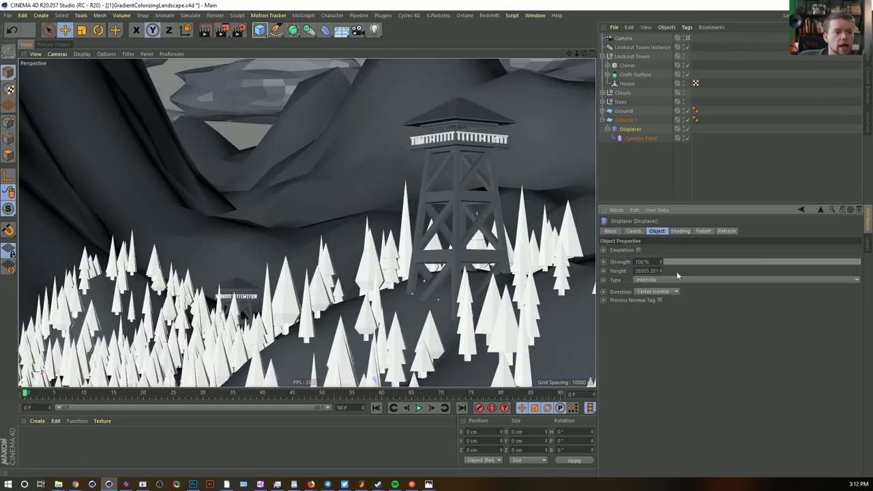
drag(660, 270, 661, 306)
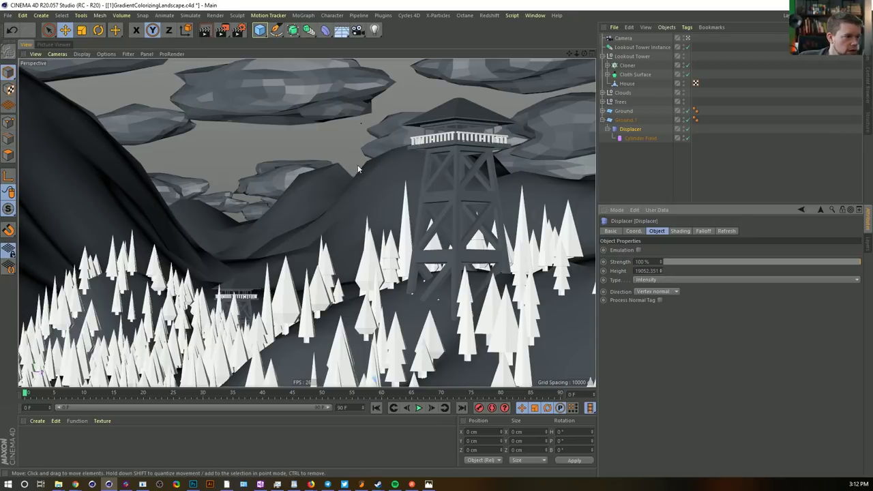
mouse_move(660, 270)
mouse_down()
mouse_move(660, 281)
mouse_move(661, 260)
mouse_move(662, 282)
mouse_up()
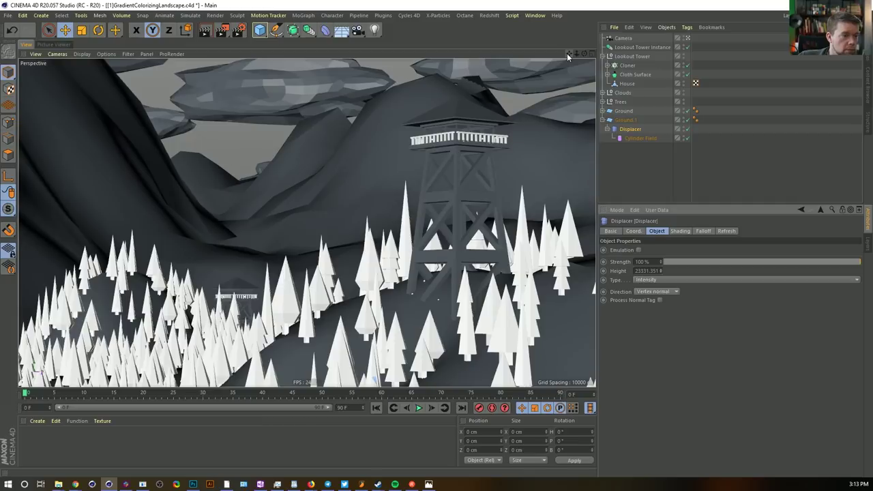
alt+drag(460, 114, 459, 116)
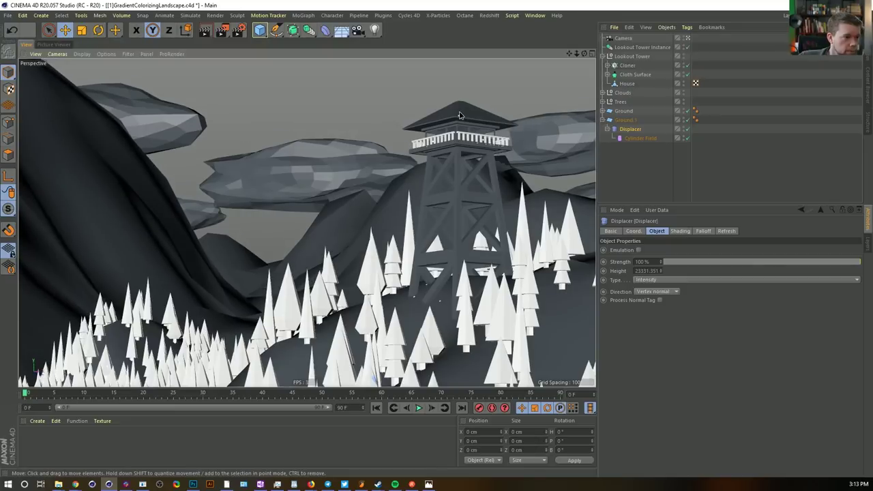
alt+drag(458, 201, 463, 191)
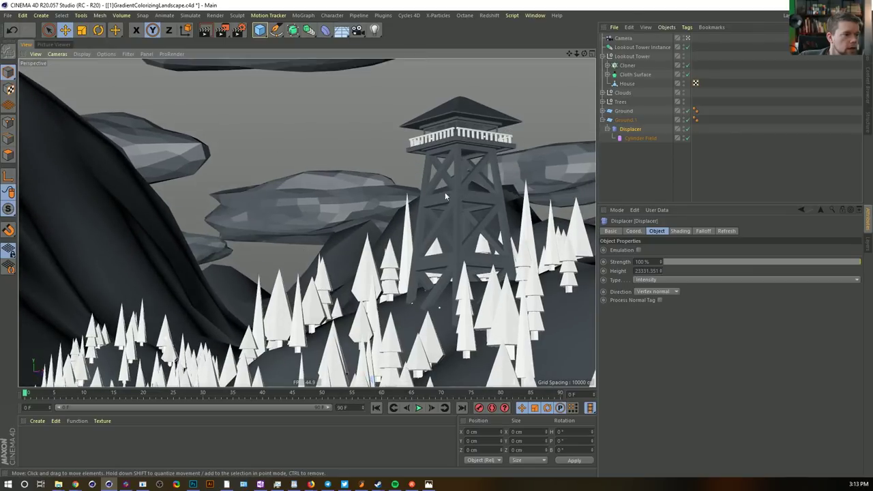
Move the Clouds group to about X -26583, Y 12230, Z 36381 cm and scale it down
click(360, 196)
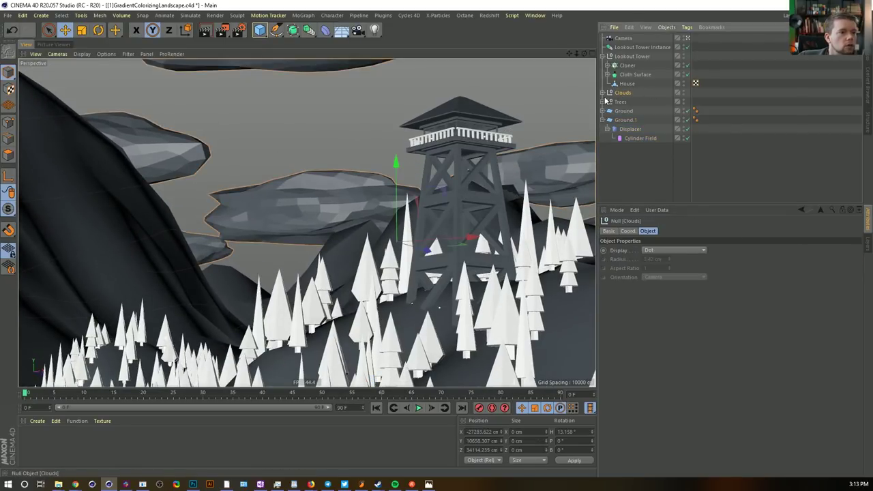
drag(471, 238, 468, 256)
drag(445, 169, 444, 137)
key(t)
drag(364, 107, 286, 158)
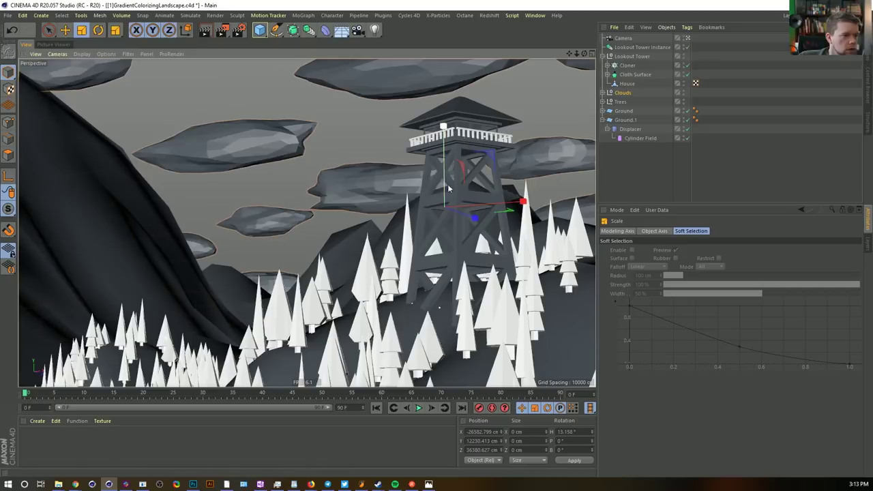
Rotate the Clouds group to a heading of about 38.4° and reposition it at about X -27477 cm, Z 39664 cm
key(e)
drag(510, 202, 354, 197)
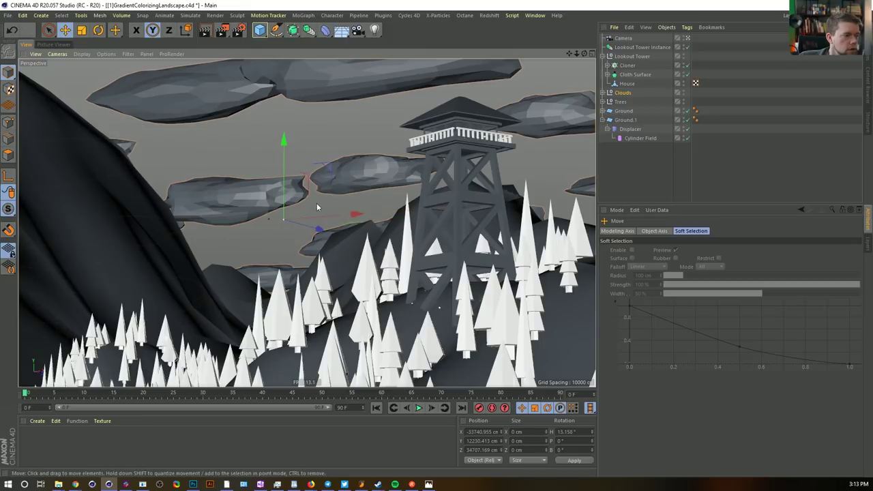
key(r)
drag(272, 212, 300, 224)
key(e)
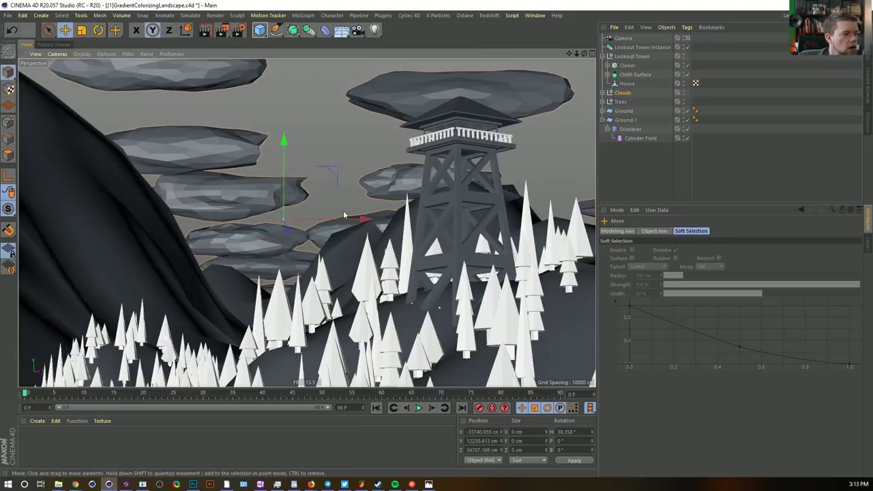
drag(343, 210, 386, 185)
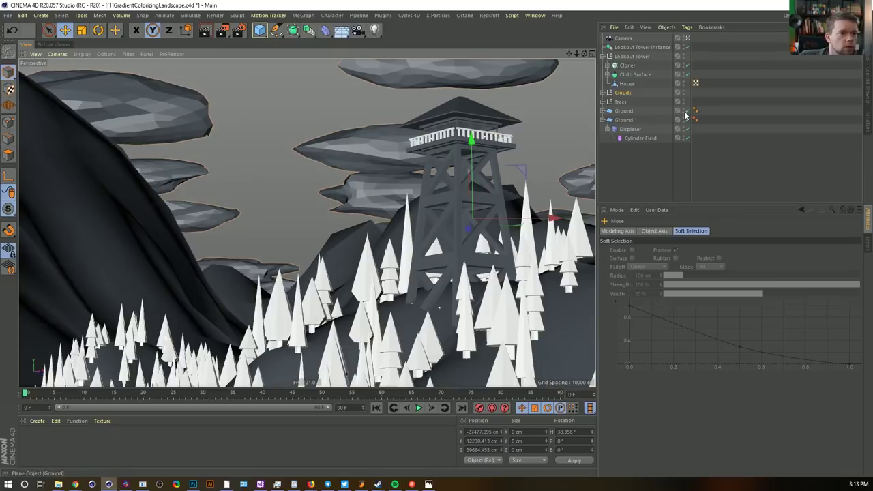
Add a Plain effector to Cloner Clouds and place it inside the Clouds group below Random Rot Scale
click(602, 92)
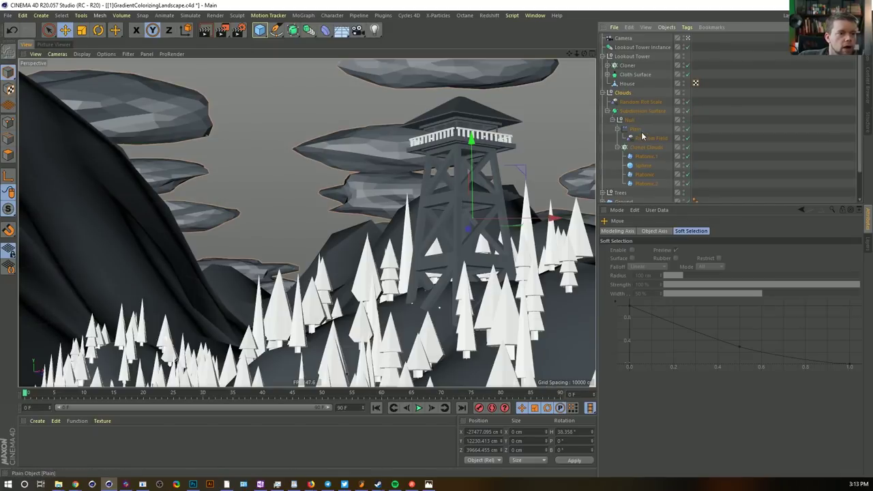
click(636, 102)
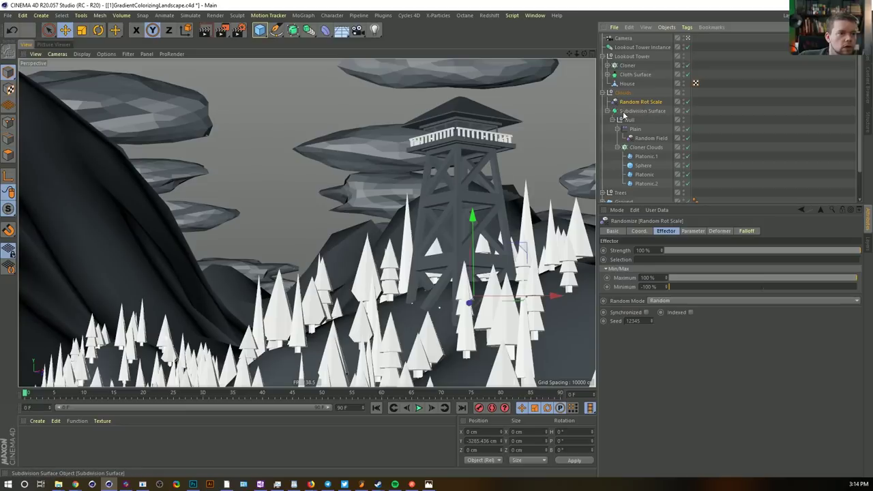
scroll(658, 149, down, 3)
scroll(658, 146, up, 3)
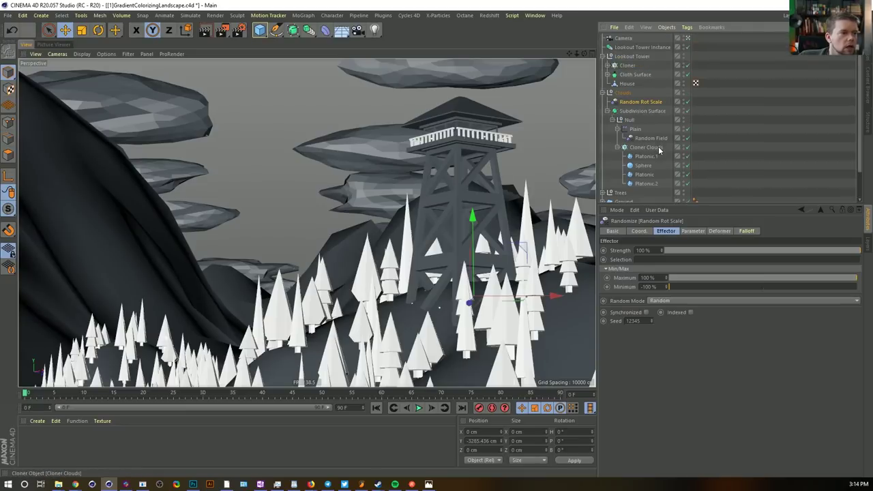
click(644, 111)
click(647, 149)
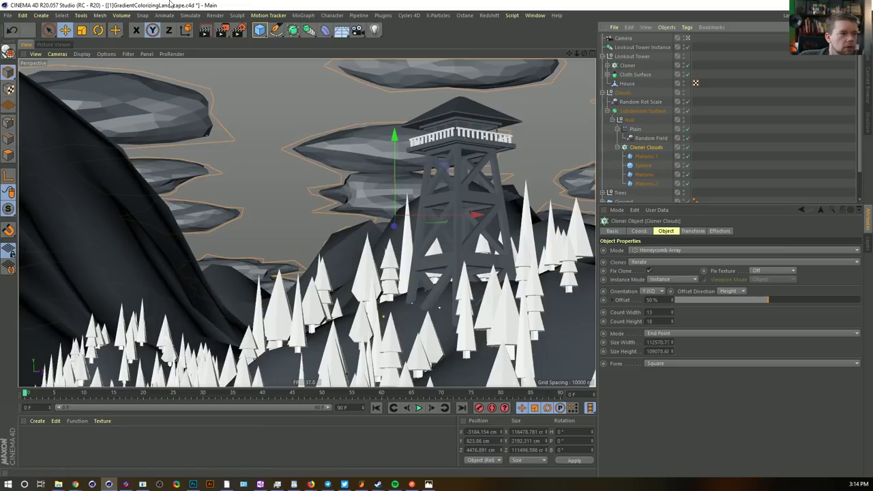
click(302, 15)
mouse_move(309, 29)
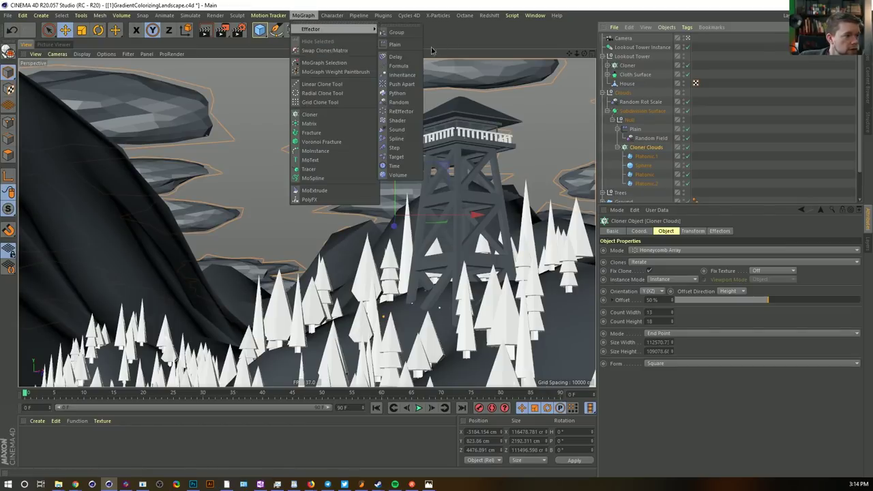
click(394, 44)
drag(622, 52, 634, 116)
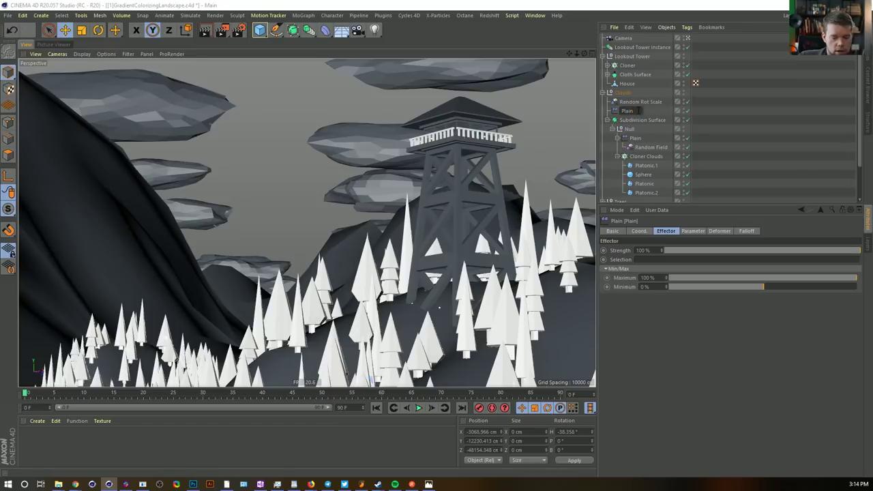
Rename the new Plain effector to Plain Pos
key(BackSpace)
key(BackSpace)
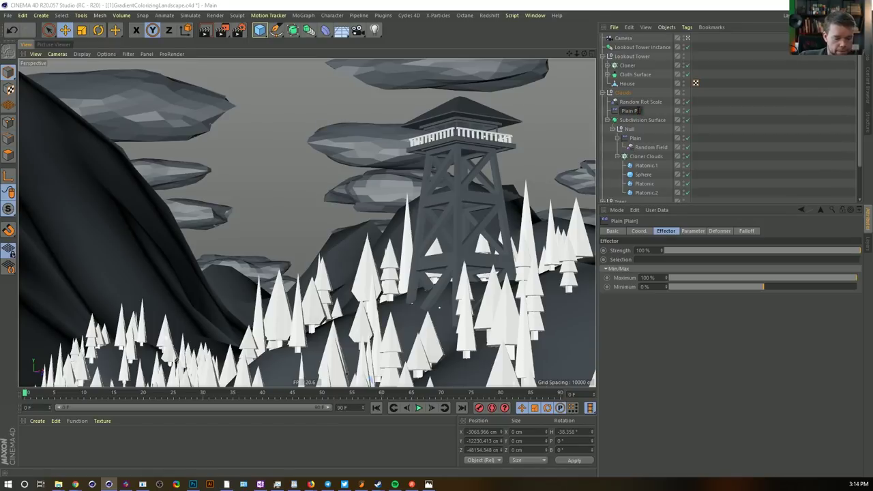
text(os)
key(Return)
Set the Y position offset of the Plain Pos effector to 0 cm
click(693, 231)
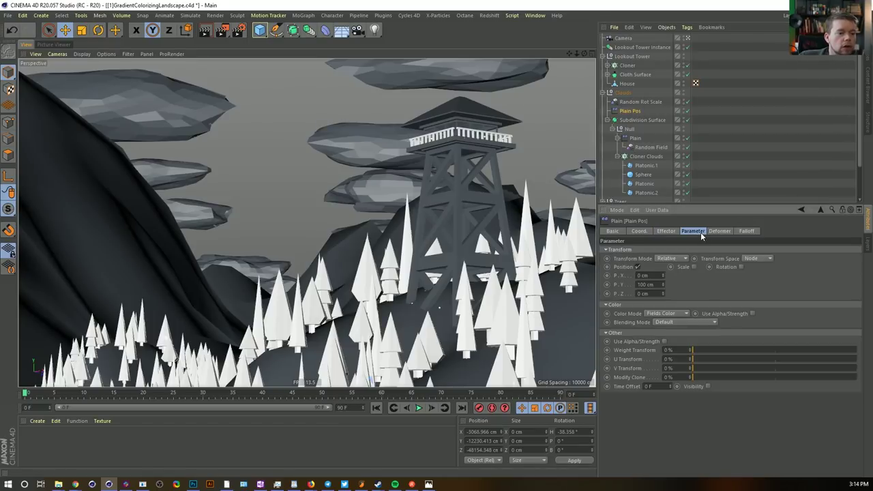
double_click(646, 284)
text(0)
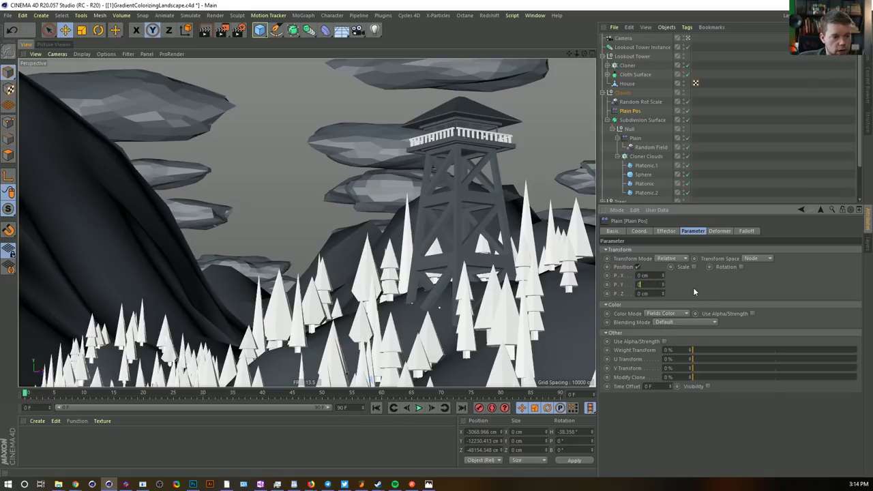
Delete the Plain Pos effector and add a Random effector to Cloner Clouds in its place
click(627, 110)
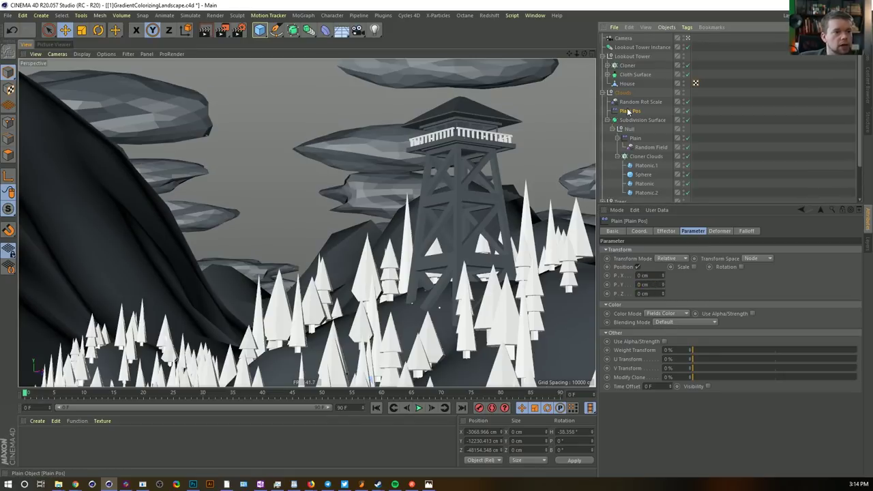
key(Delete)
click(641, 147)
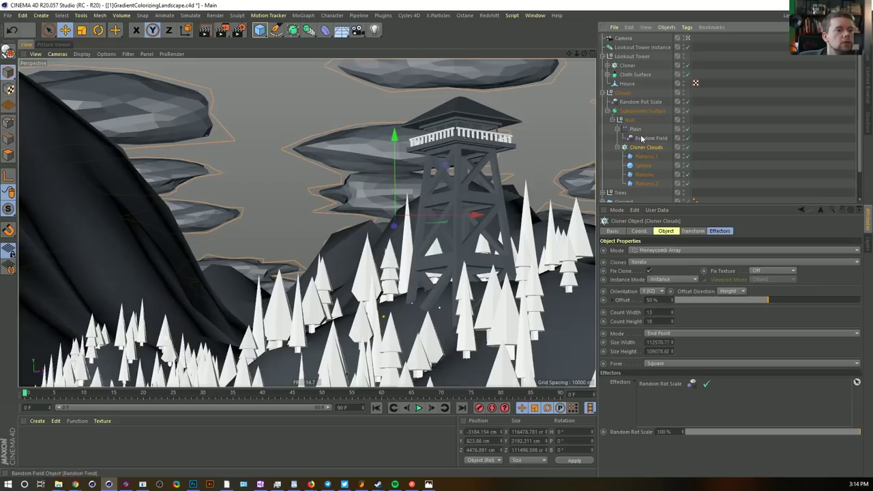
click(303, 15)
mouse_move(354, 28)
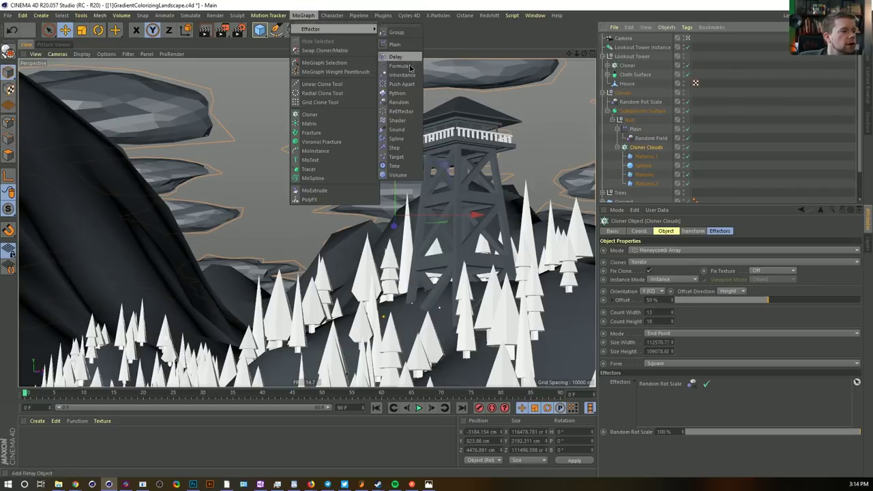
click(398, 102)
Place the new Random effector inside the Clouds group above Random Rot Scale and rename it Random Pos
drag(624, 38, 633, 102)
click(649, 101)
text(Po)
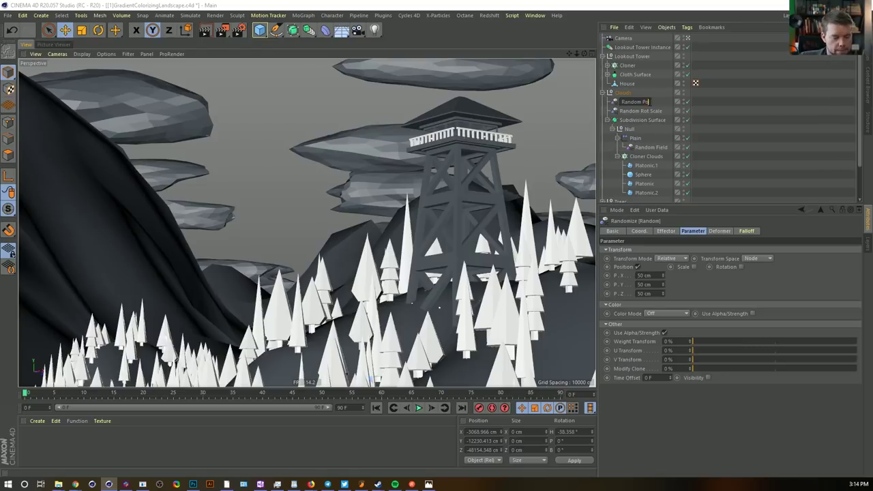
text(s)
key(Return)
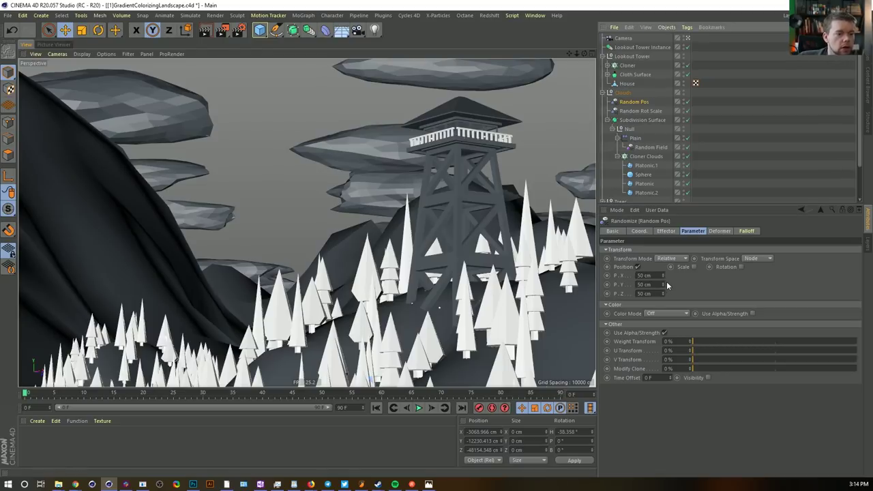
Try larger position offsets on Random Pos, up to 21315 cm in X and 11206 cm in Z
drag(663, 276, 641, 294)
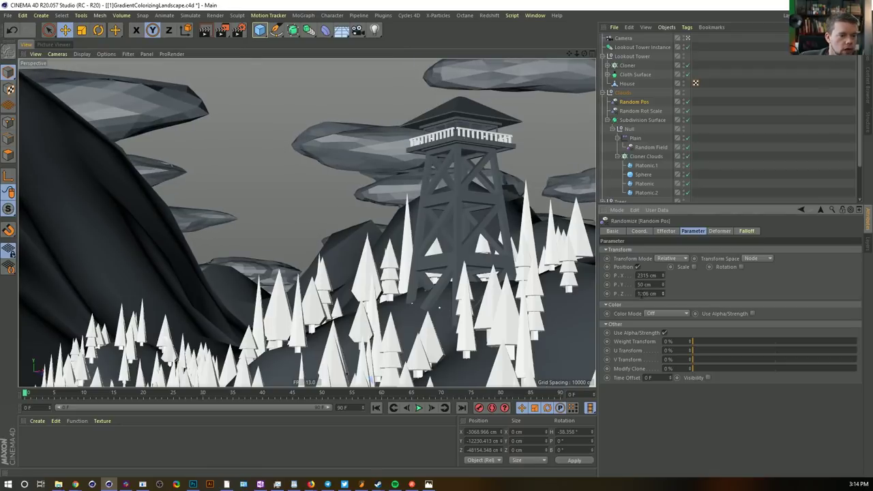
key(ctrl+z)
key(ctrl+z)
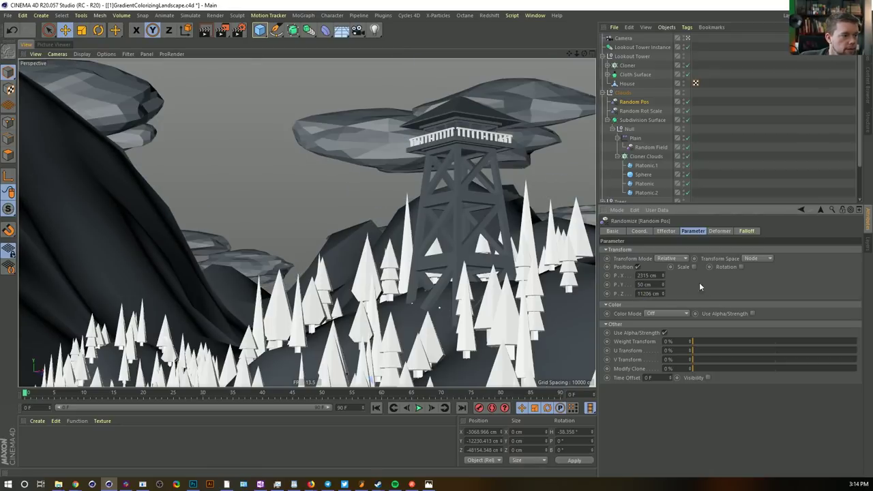
click(640, 275)
text(1)
key(Return)
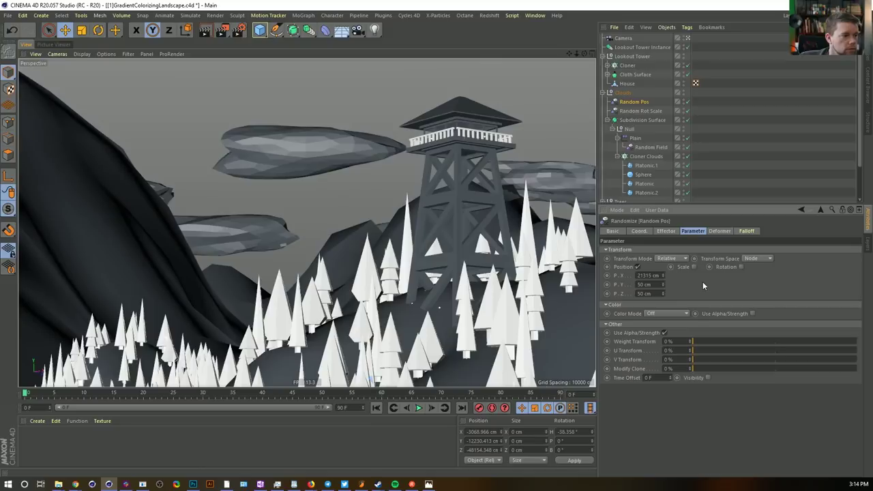
Set the Random Pos position offsets to 5424 cm in X and 0 cm in both Y and Z
double_click(651, 284)
text(0)
key(Tab)
text(0)
key(Return)
drag(664, 275, 633, 275)
text(5)
key(Return)
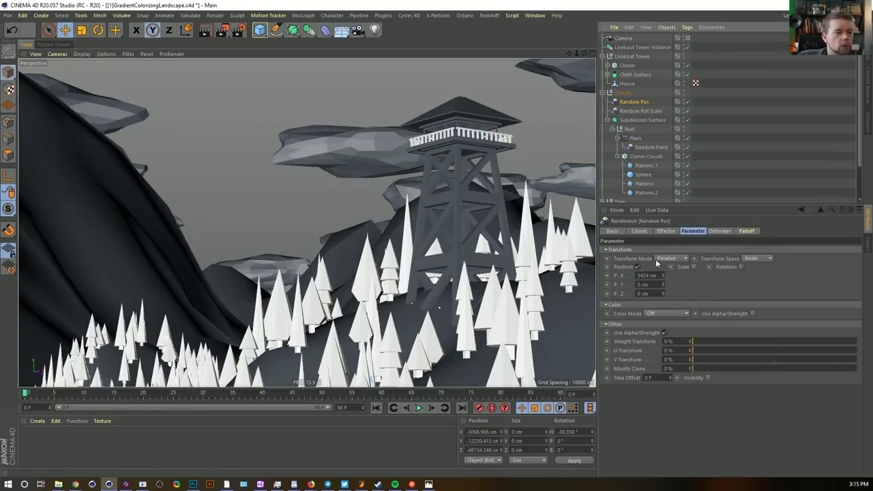
Change the seed of the Random Pos effector to 12348 to vary the cloud layout
click(663, 231)
click(651, 319)
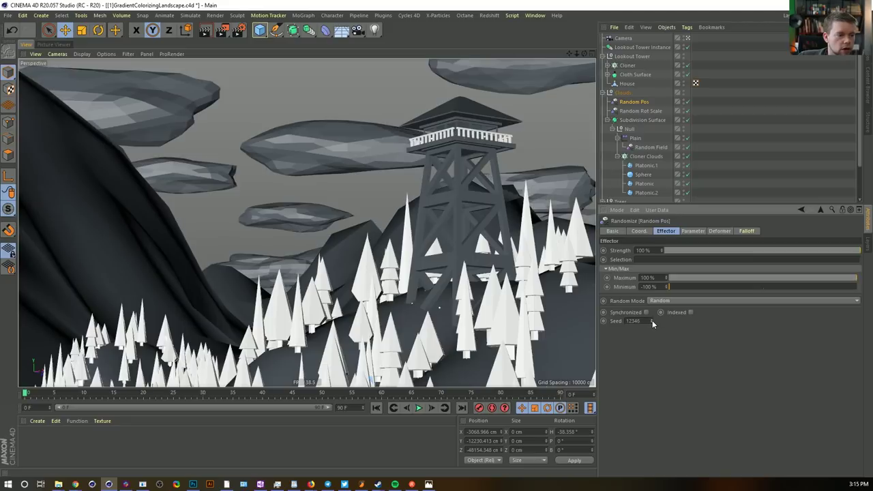
double_click(633, 320)
click(652, 319)
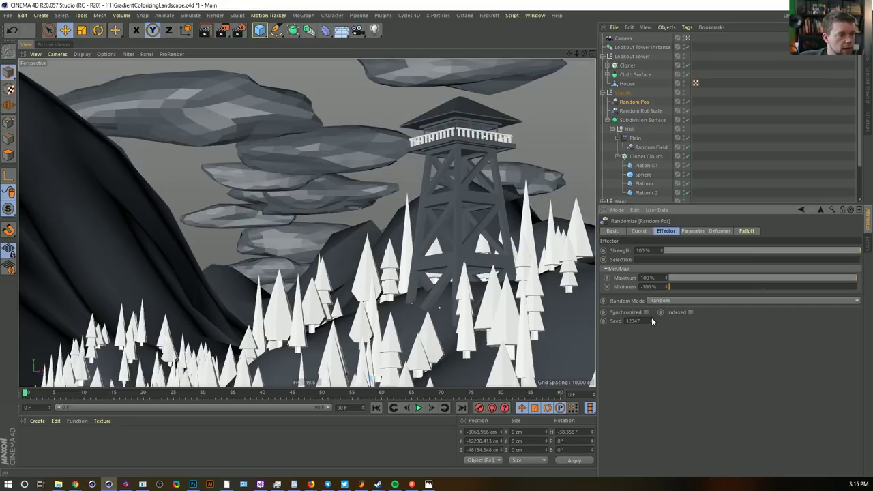
click(652, 319)
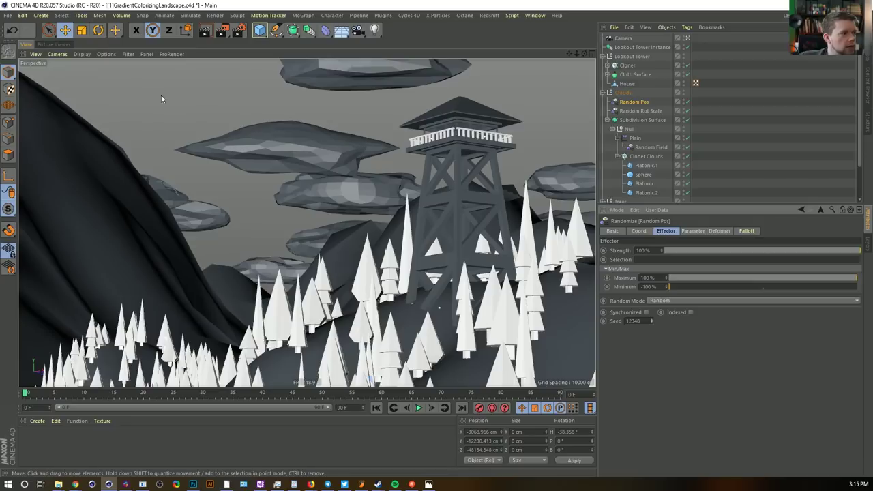
Rotate the Clouds group to a heading of about 39.2° and a bank of about 4.8°
click(624, 93)
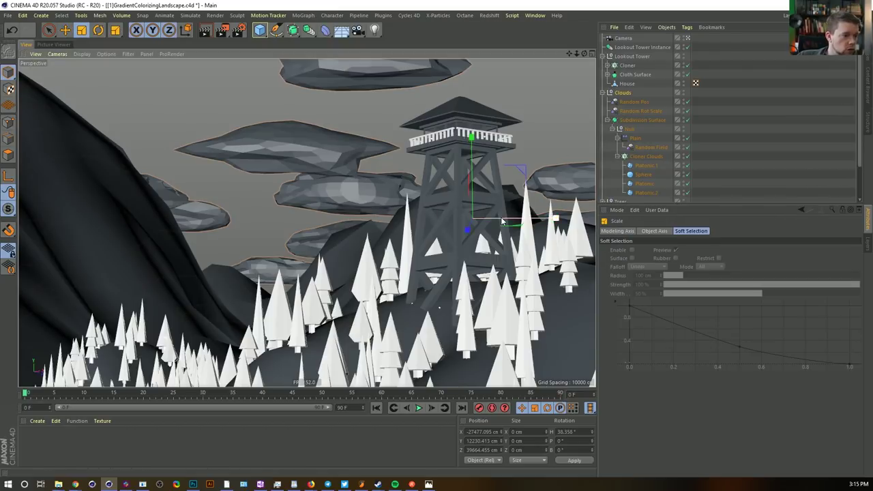
key(r)
drag(451, 214, 178, 121)
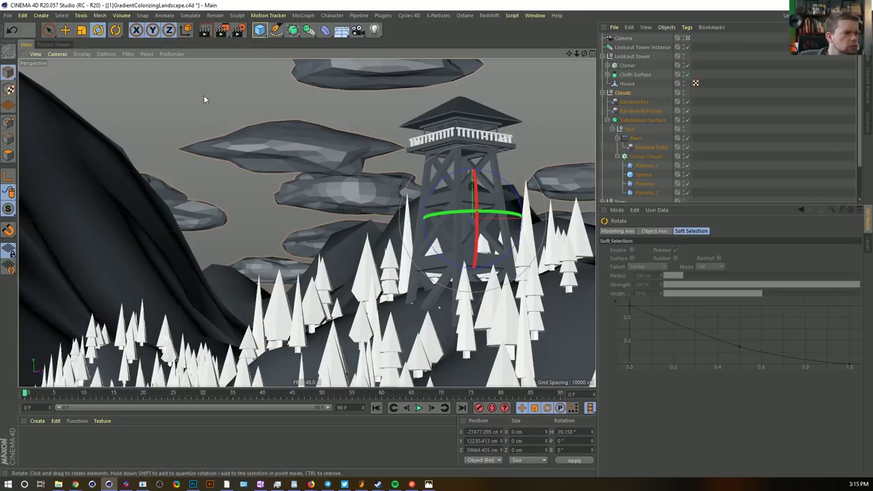
drag(425, 194, 427, 194)
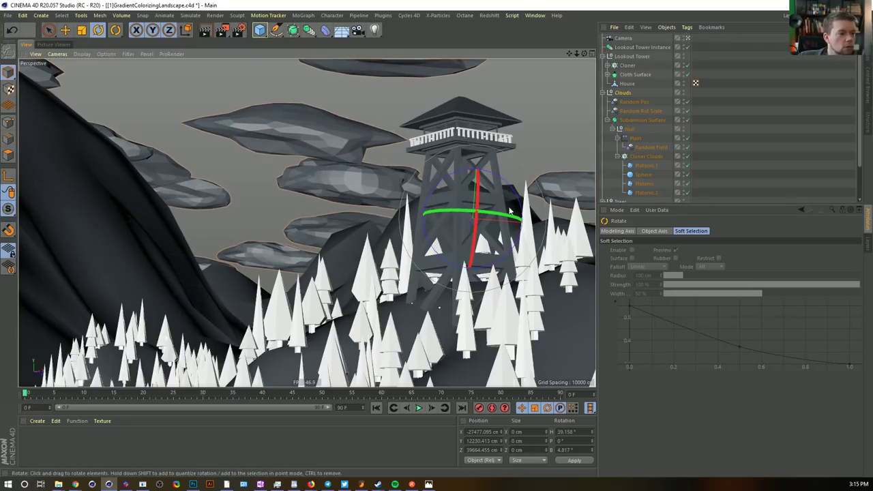
Move the Clouds group to about X -27716, Y 12258, Z 39470 cm and deselect it
key(e)
drag(544, 227, 536, 225)
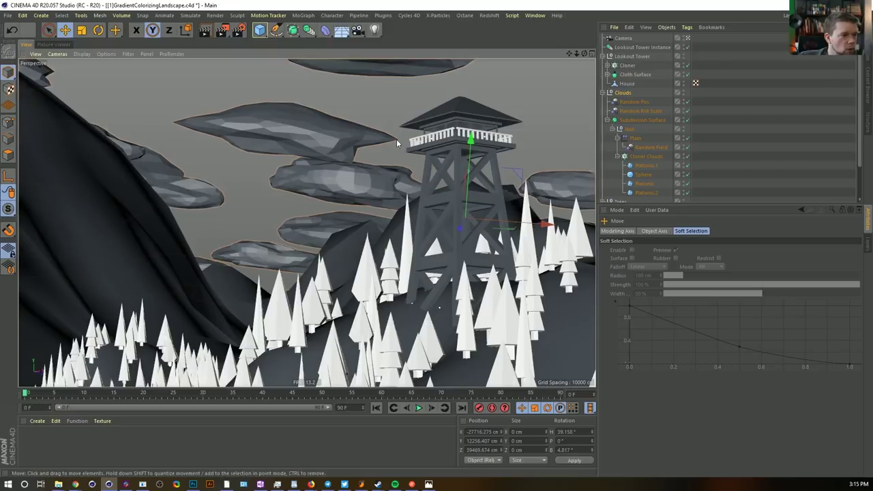
click(721, 125)
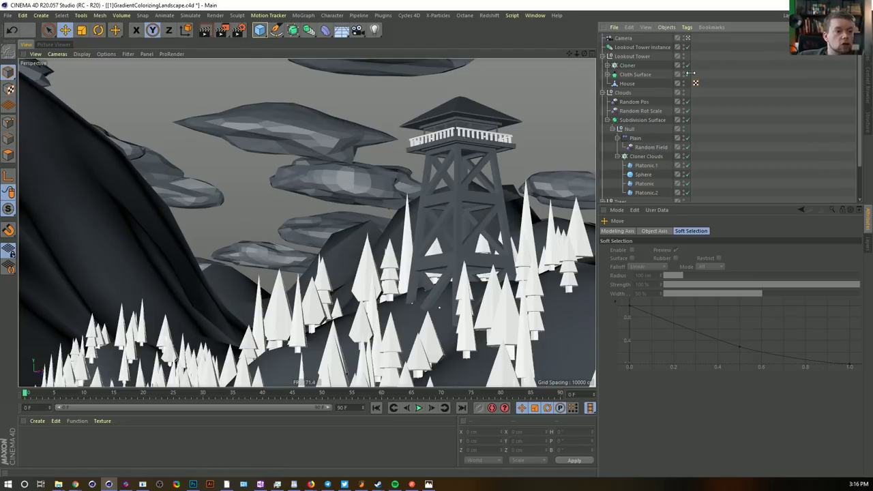
Select the trunk cylinders of Tree1 to Tree4 together and open their height and radius for editing
click(602, 93)
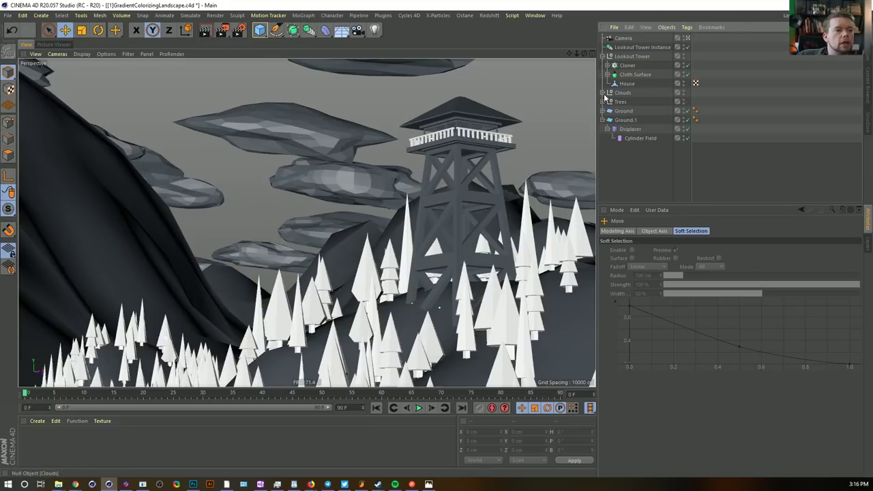
click(603, 102)
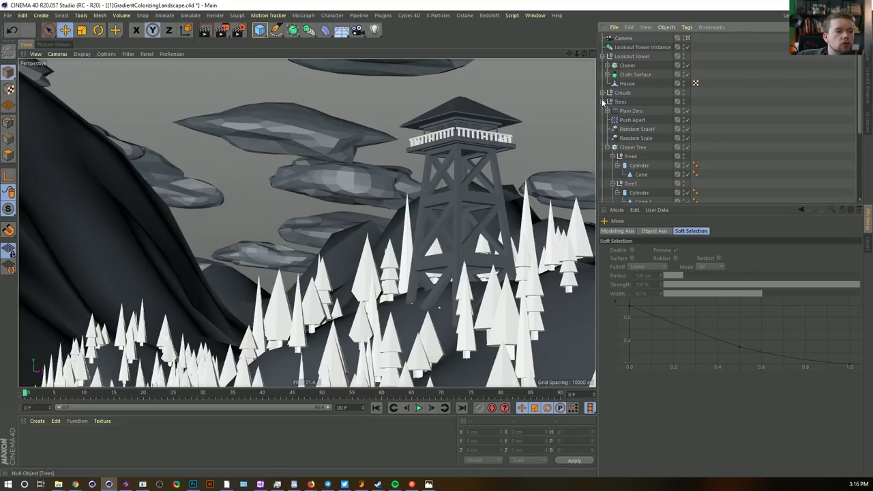
scroll(647, 148, down, 3)
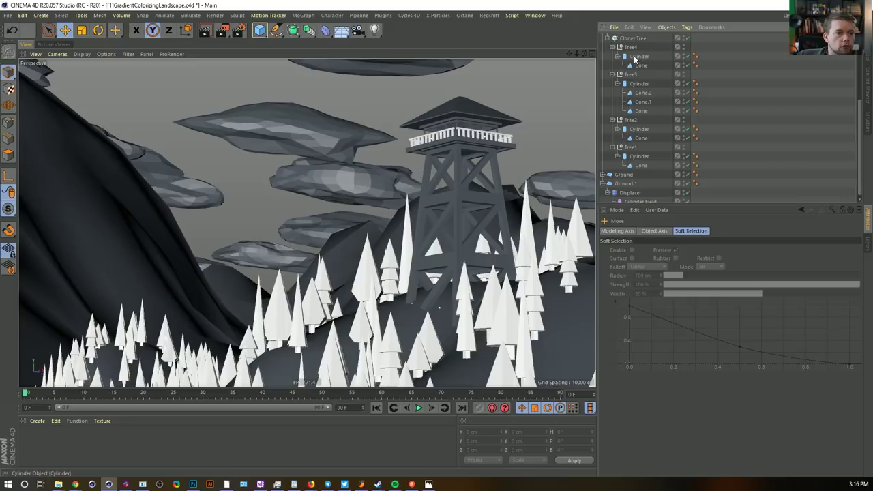
click(638, 56)
ctrl+click(638, 83)
ctrl+click(639, 129)
ctrl+click(639, 156)
click(666, 260)
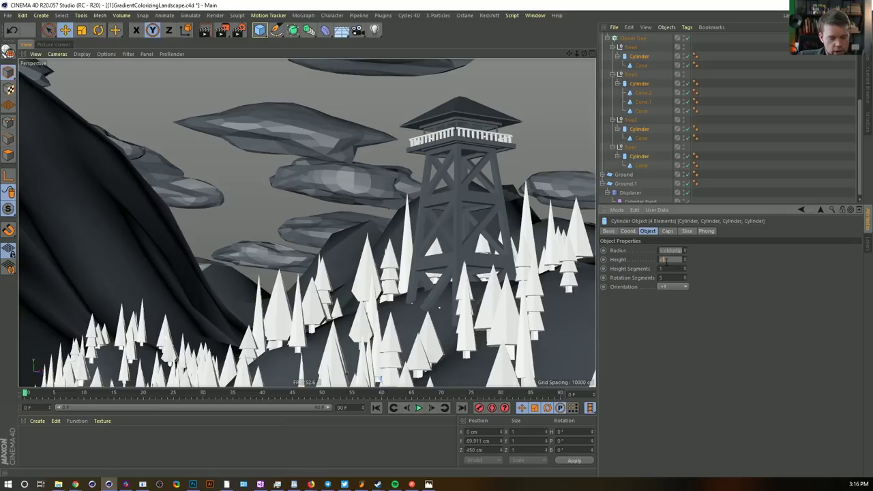
double_click(667, 262)
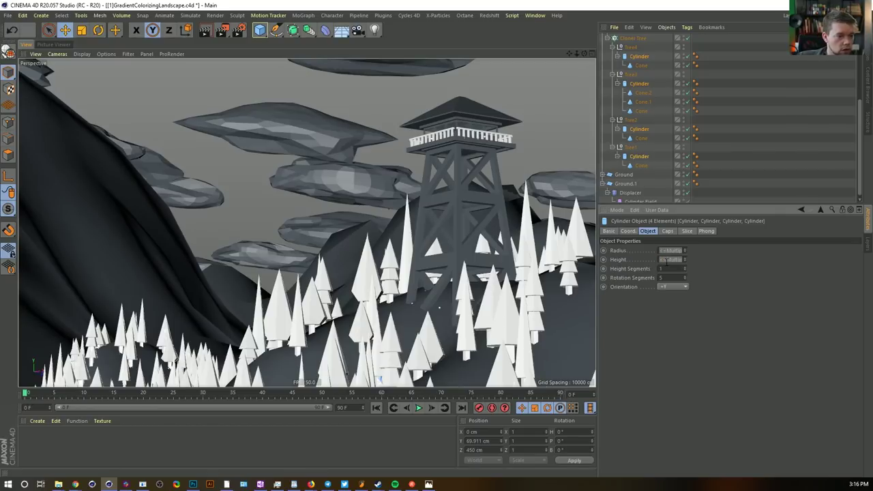
click(666, 250)
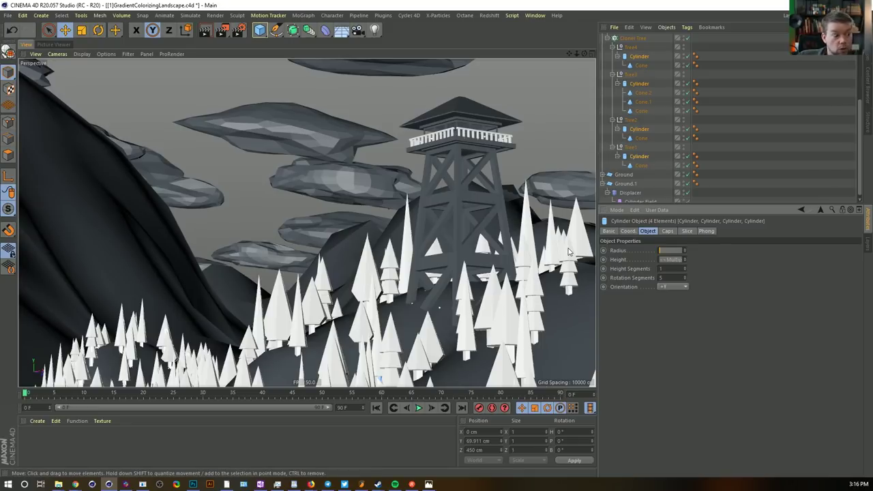
Add a Displacer deformer and place it inside the Trees group directly above Cloner Tree
click(606, 38)
click(631, 147)
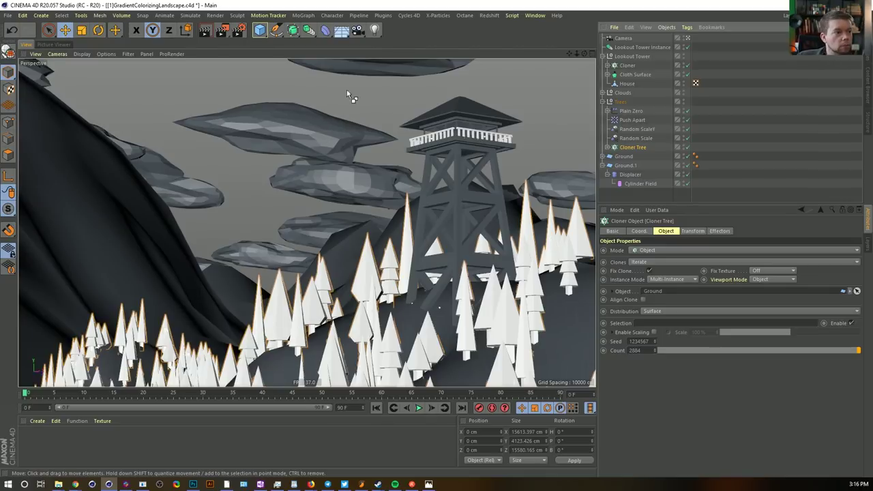
drag(330, 34, 370, 139)
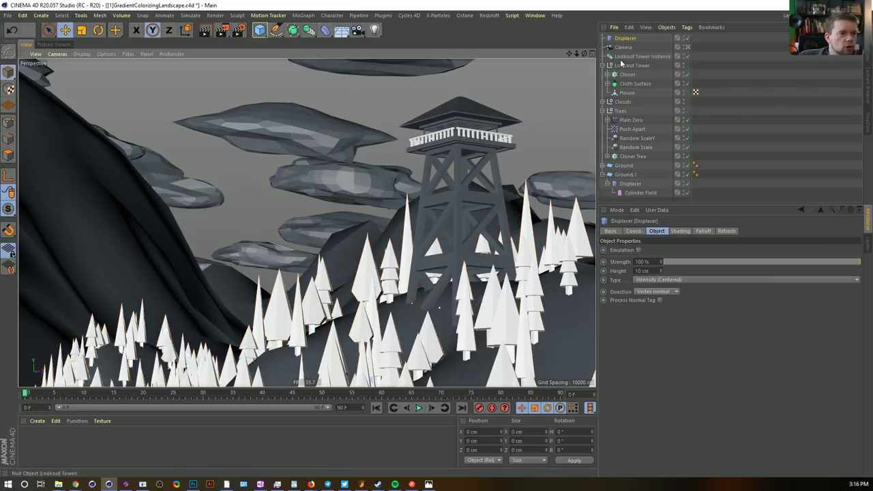
drag(626, 38, 632, 151)
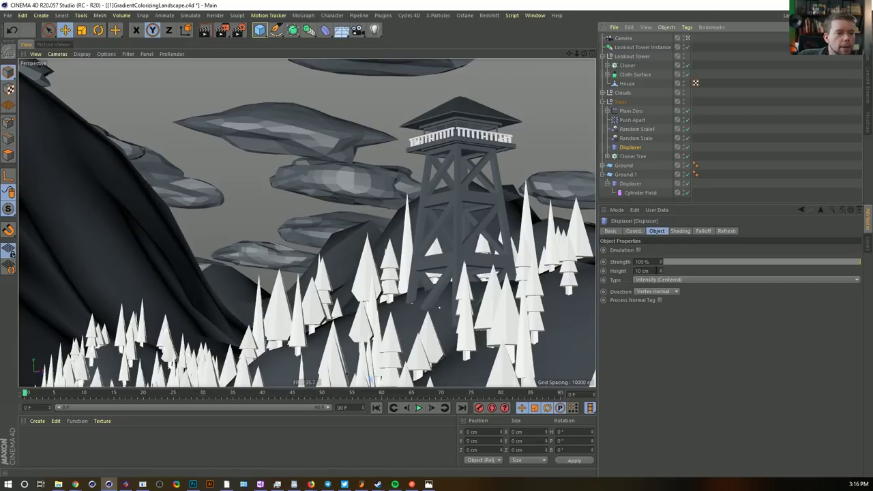
Set the trees' Displacer height to 555 cm and assign a Noise shader to it
click(656, 270)
text(555)
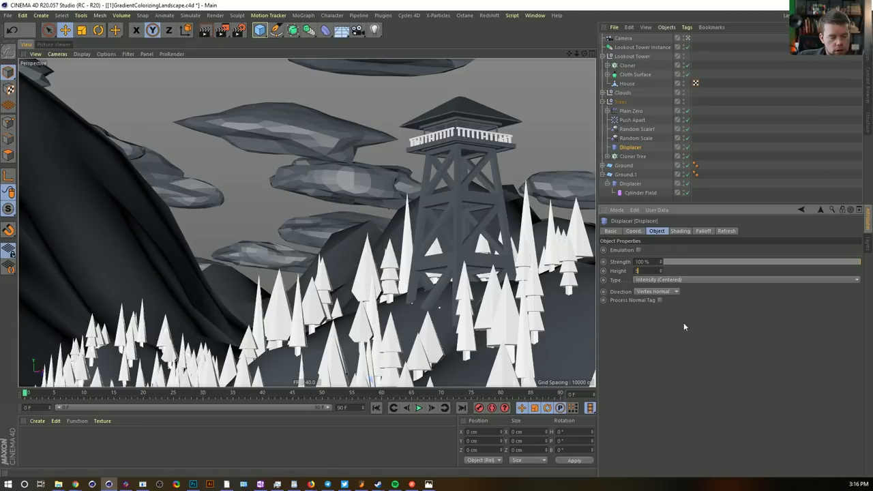
key(Return)
click(674, 232)
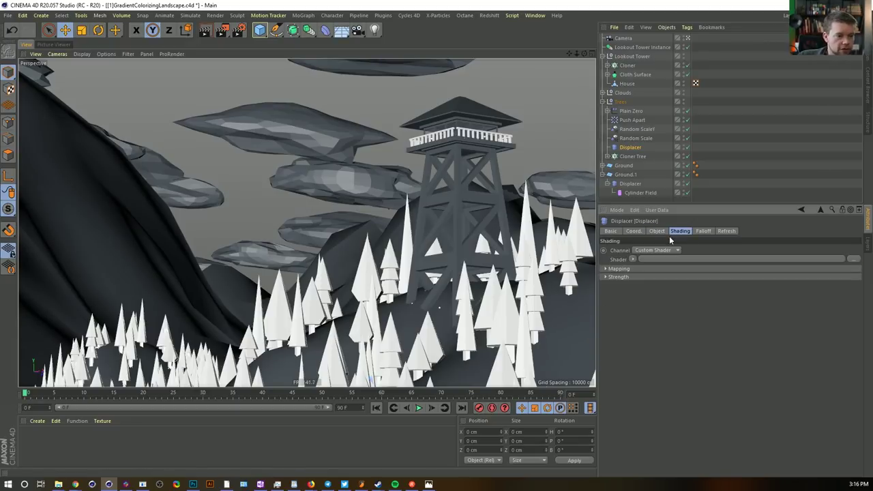
click(633, 260)
click(648, 355)
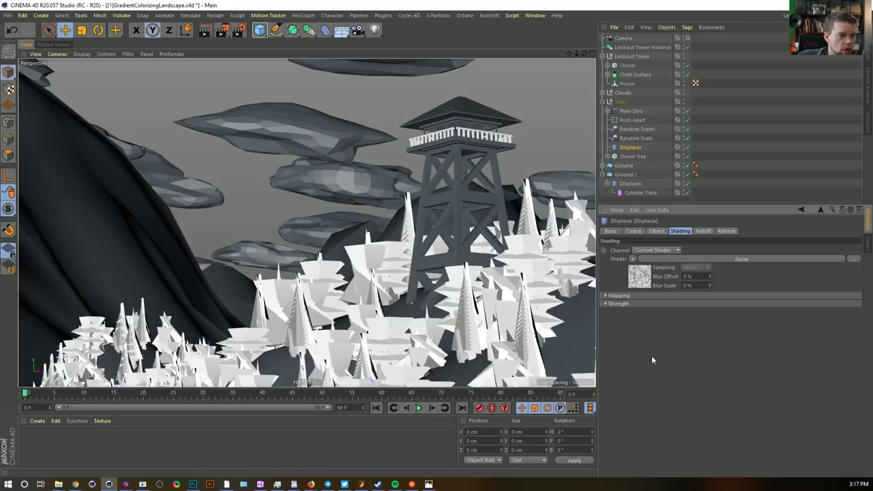
Reduce the trees' Displacer height to 5 cm, then raise it to 105 cm
click(656, 232)
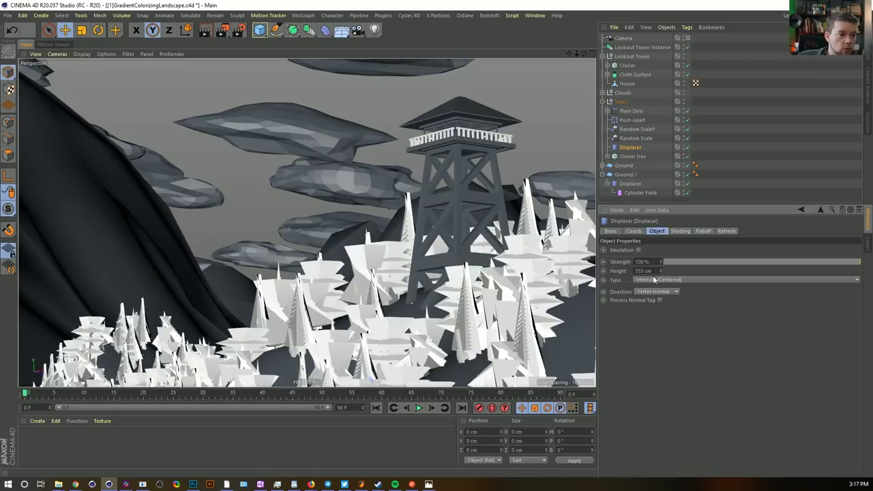
click(644, 271)
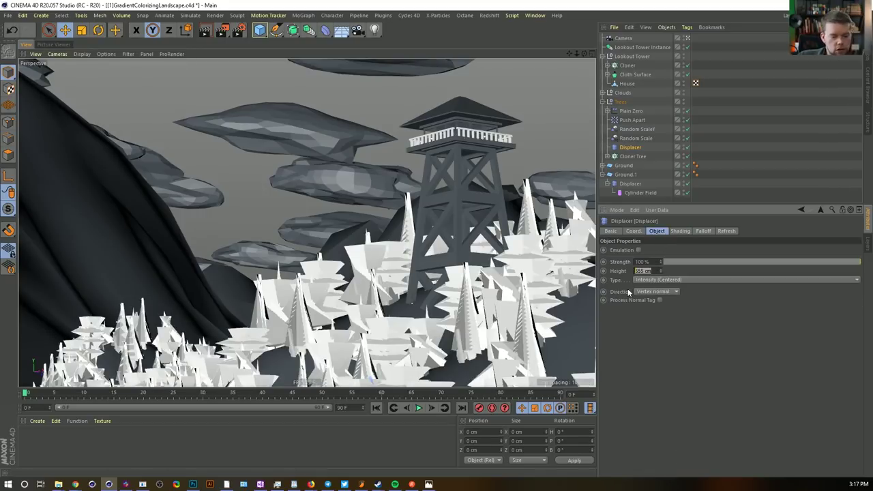
text(5)
key(Return)
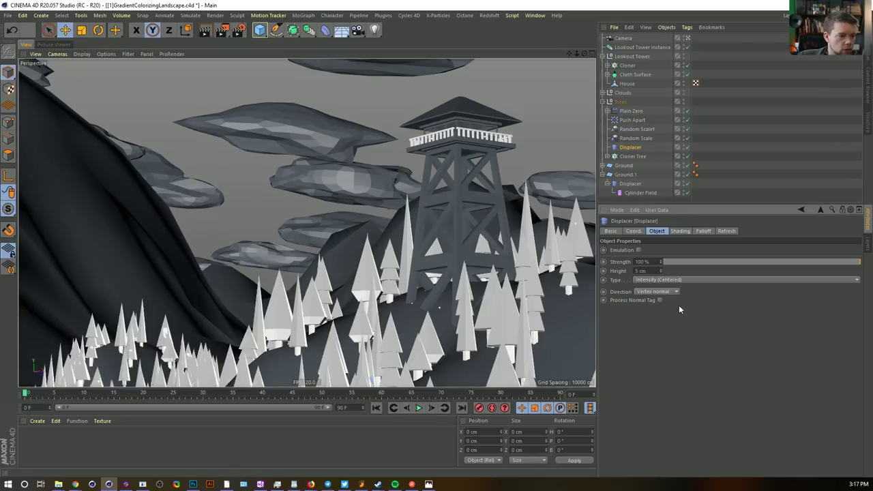
drag(660, 272, 660, 268)
mouse_move(660, 271)
mouse_down()
mouse_move(660, 240)
mouse_move(660, 271)
mouse_up()
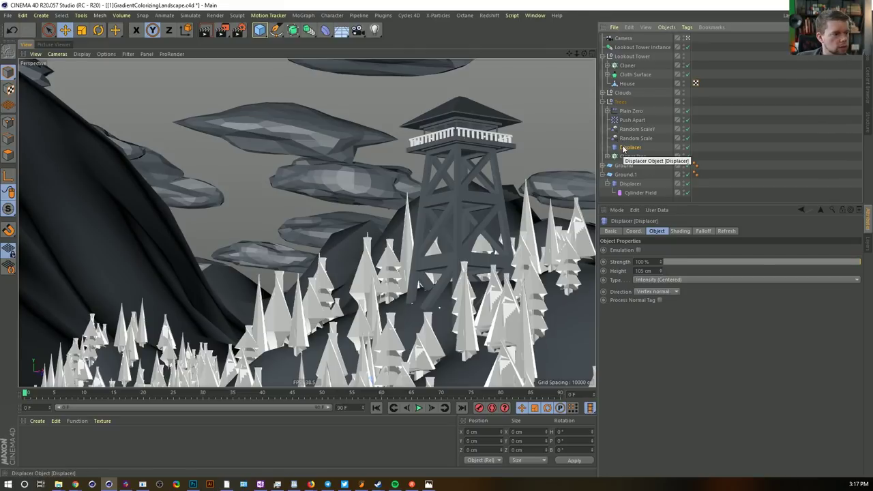
Delete the trees' Displacer and save the scene under the new name [1c]GradientColorizingLandscape.c4d
key(Delete)
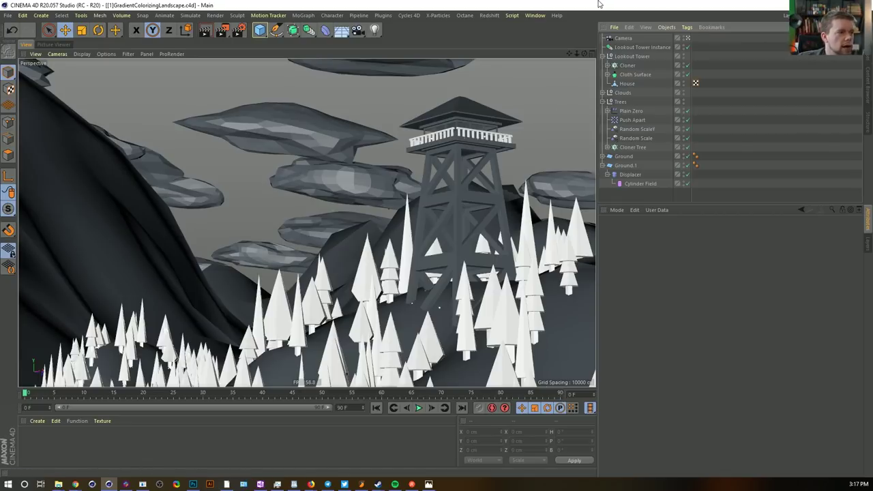
key(ctrl+shift+s)
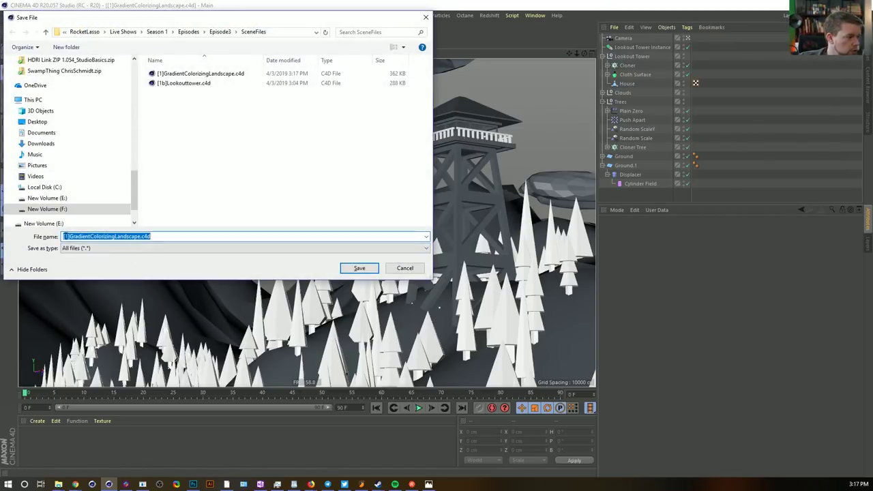
click(65, 236)
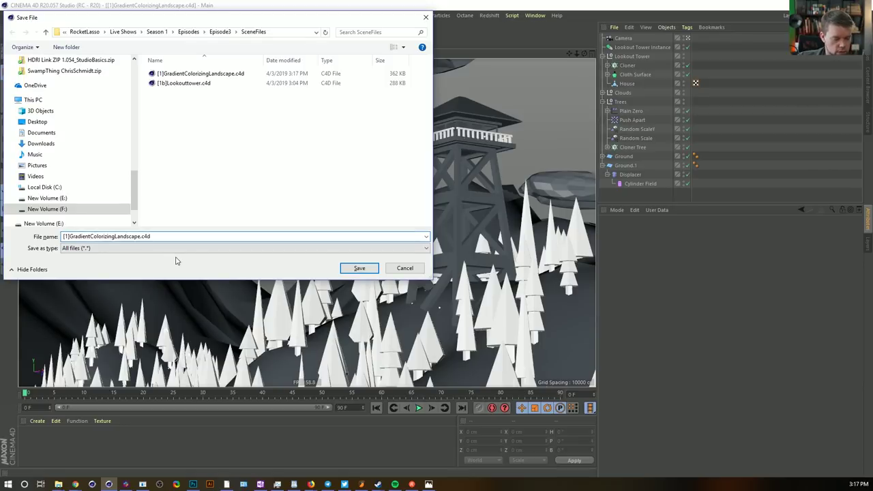
text(c)
key(Return)
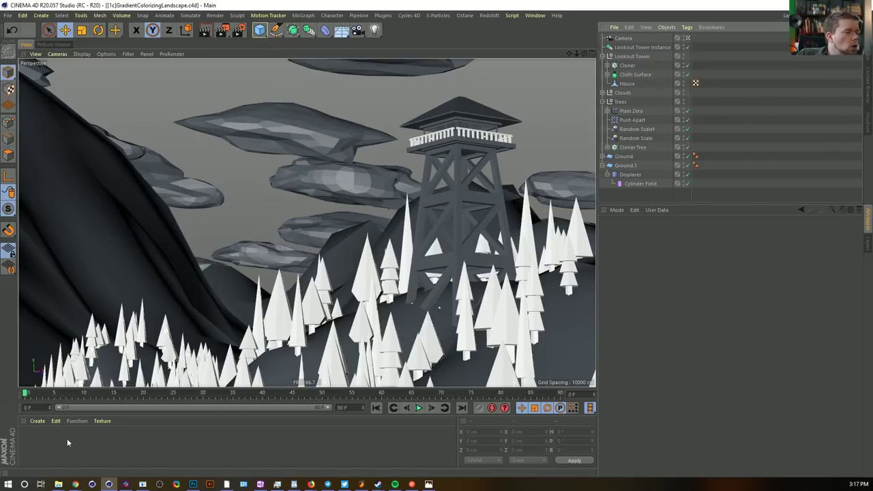
Create a new material without luminance and load a Gradient shader into its color texture
double_click(47, 455)
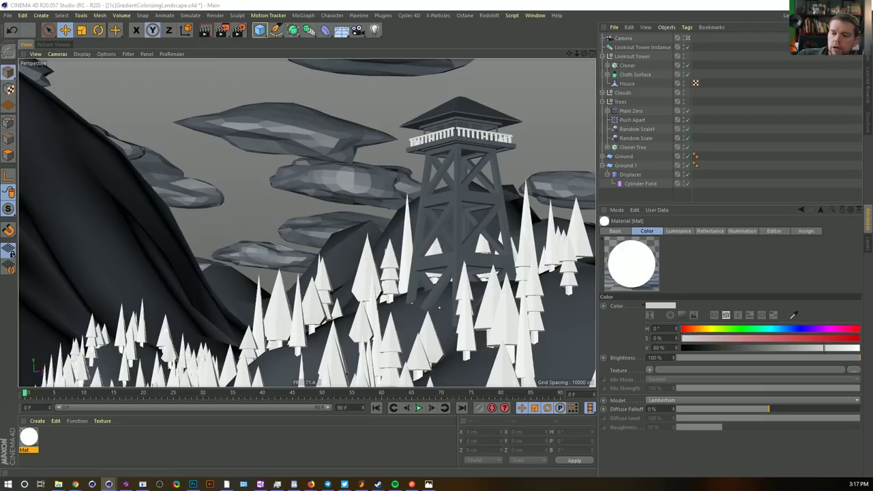
key(ctrl+z)
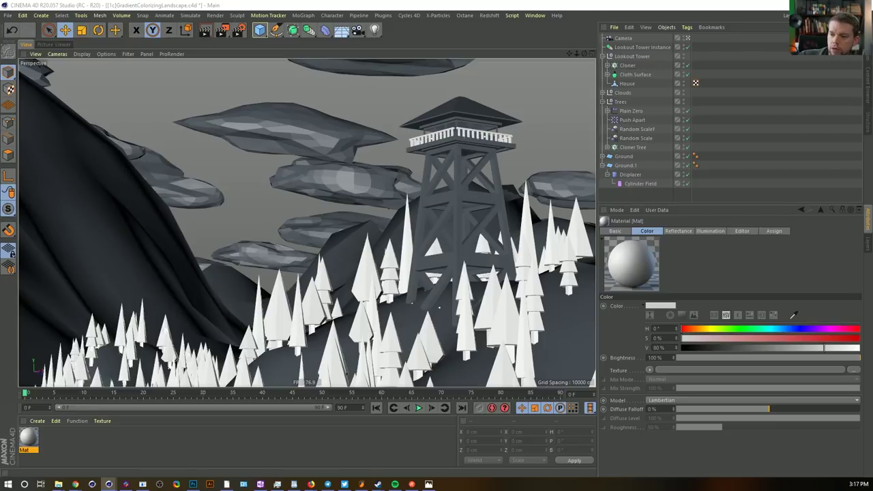
key(ctrl+z)
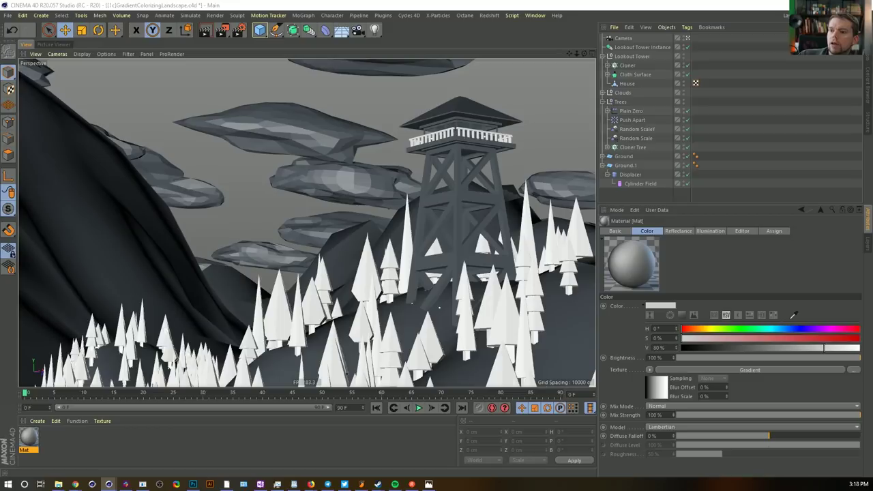
Apply the gradient material to the Clouds group and set its texture projection to Frontal
mouse_move(35, 440)
mouse_down()
mouse_move(642, 154)
mouse_move(629, 85)
mouse_move(628, 158)
mouse_move(637, 127)
mouse_move(630, 92)
mouse_up()
click(602, 102)
click(602, 92)
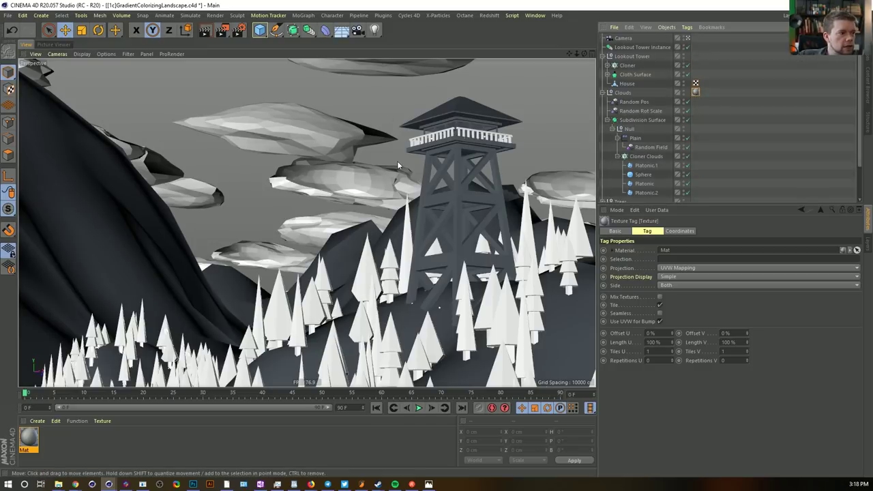
click(678, 268)
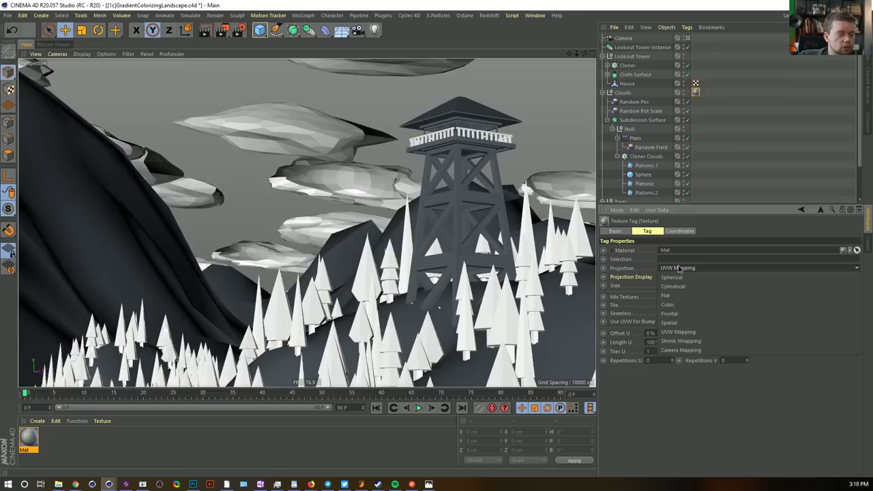
click(681, 313)
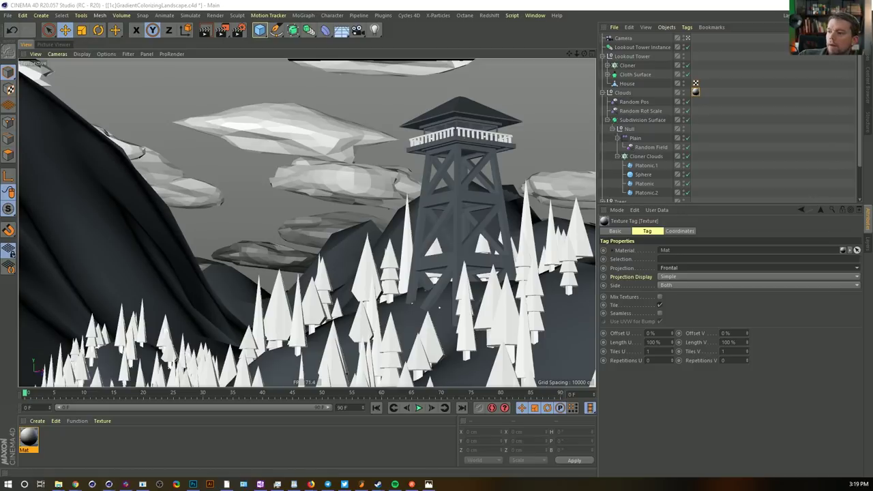
Switch to the browser and examine how gradients are used across the Behance tower illustration, then return to Cinema 4D
key(alt+Tab)
scroll(420, 306, down, 4)
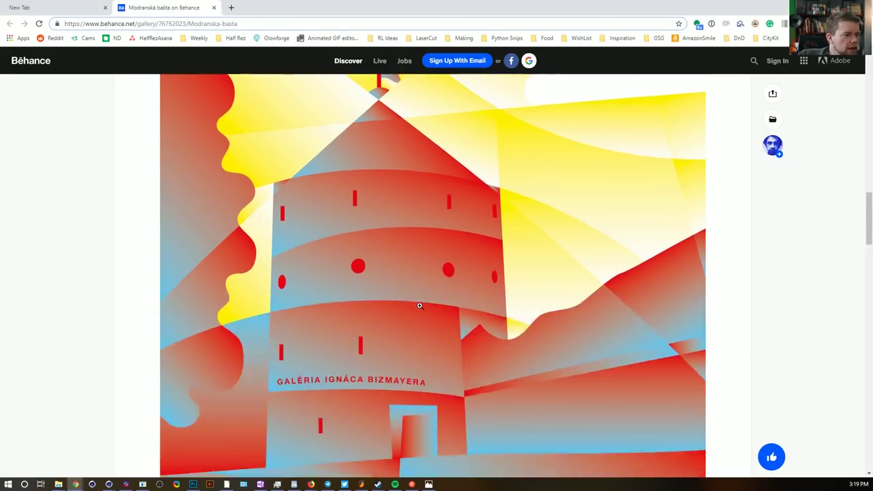
scroll(155, 146, up, 1)
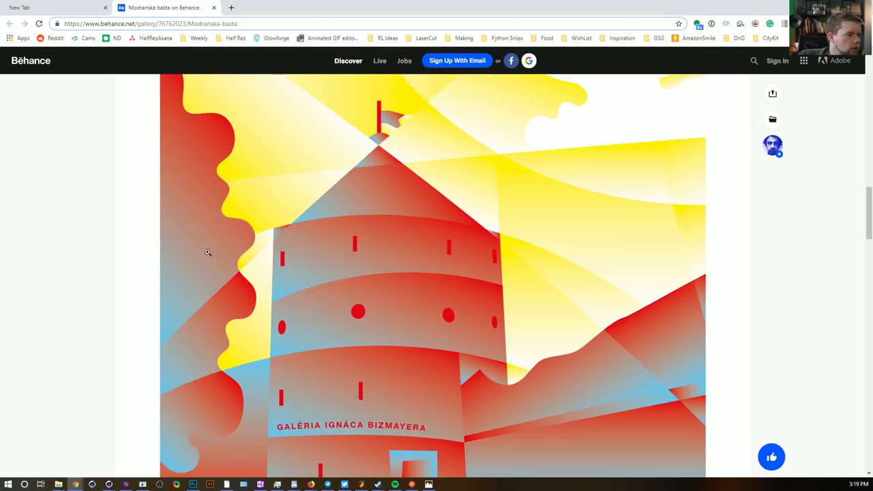
scroll(215, 272, up, 2)
scroll(216, 311, down, 6)
scroll(216, 155, up, 3)
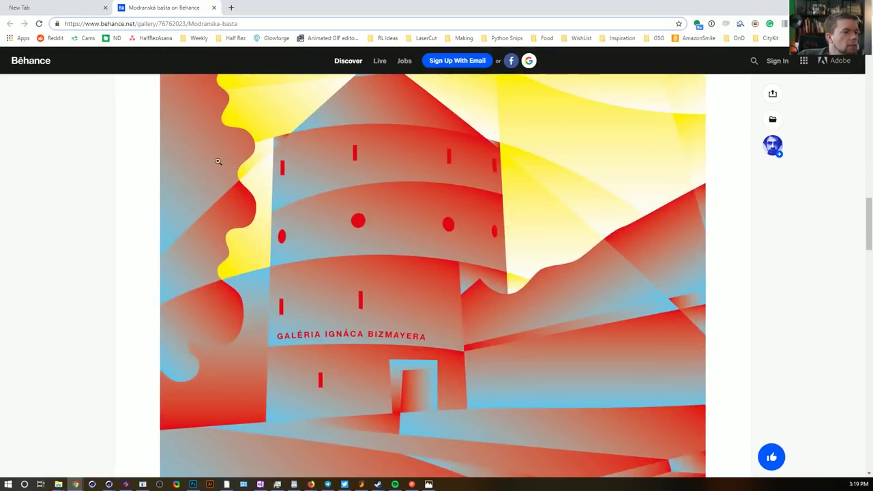
scroll(216, 155, up, 3)
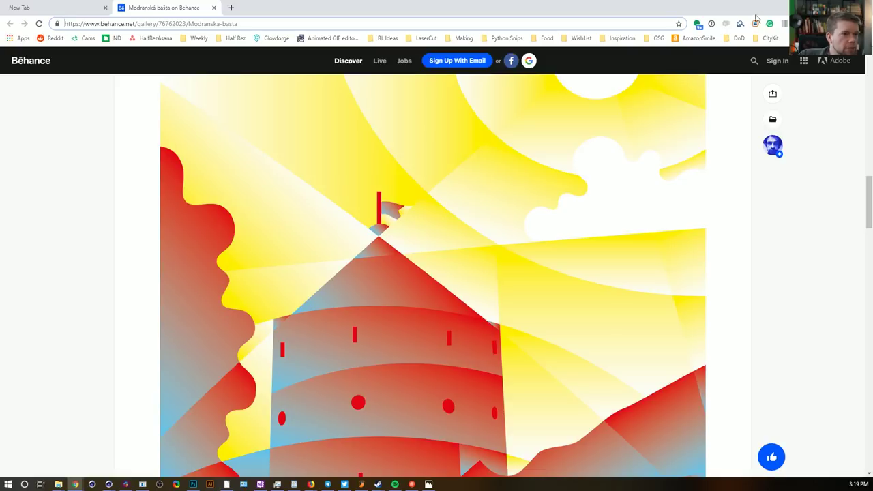
key(alt+Tab)
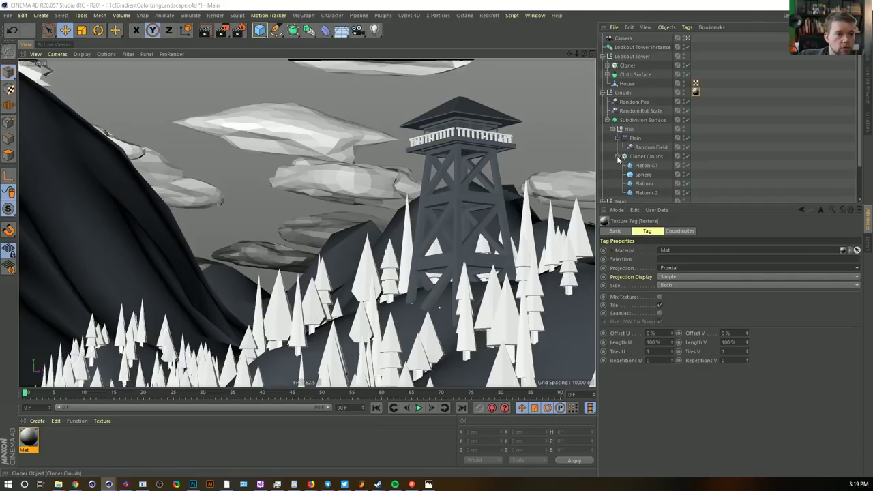
Move the cloud texture tag onto Platonic.1 and take Sphere, Platonic and Platonic.2 out of Cloner Clouds
drag(695, 92, 697, 165)
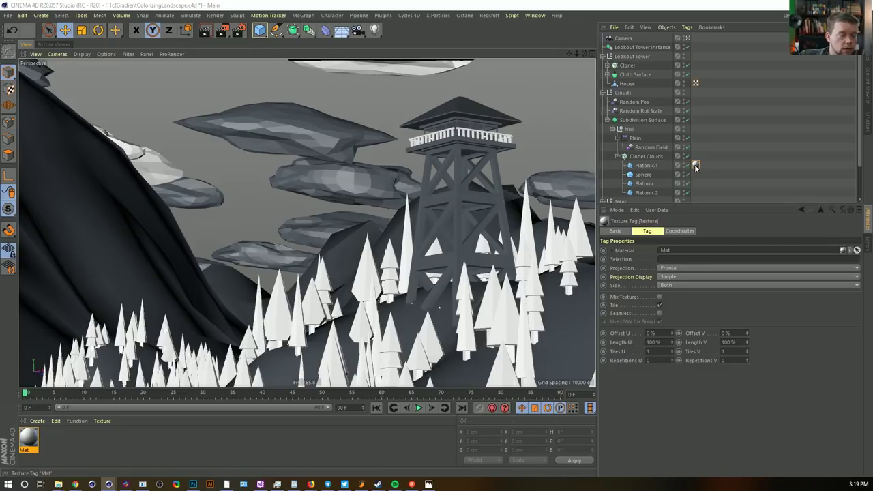
click(637, 175)
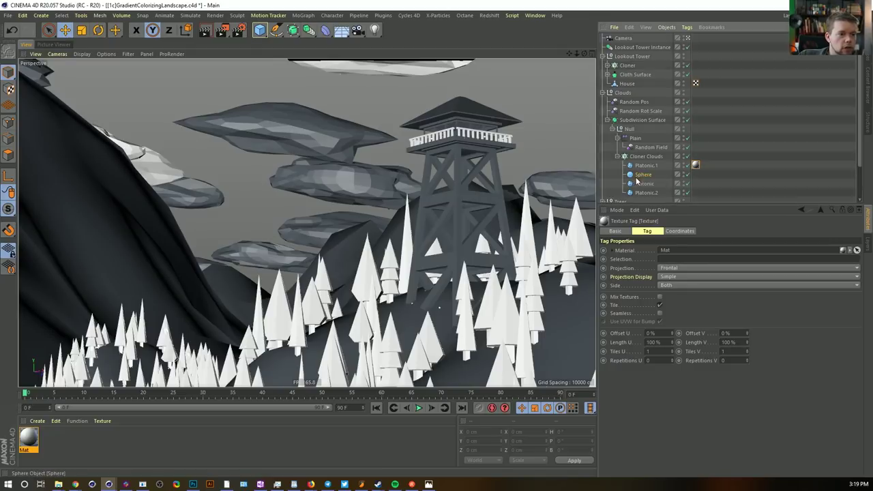
shift+click(647, 193)
drag(647, 193, 641, 157)
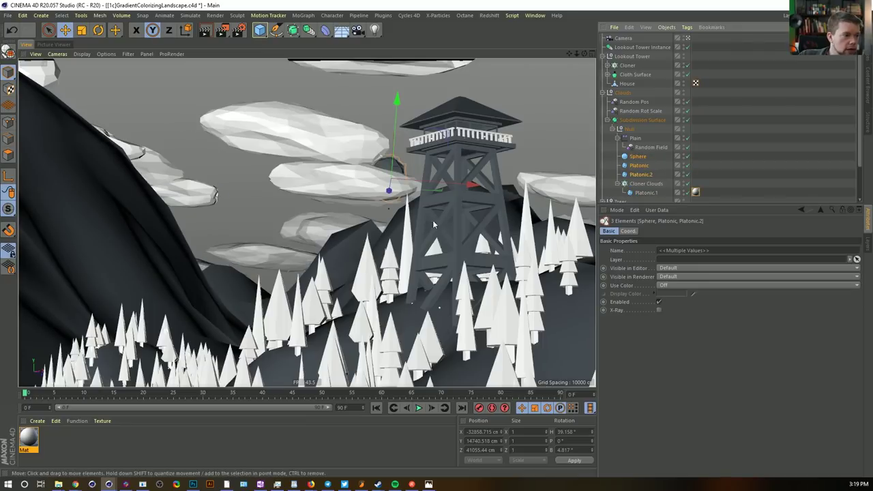
Set the Platonic.1 texture projection to Flat and scale the texture uniformly to about 948 cm in texture mode
click(695, 192)
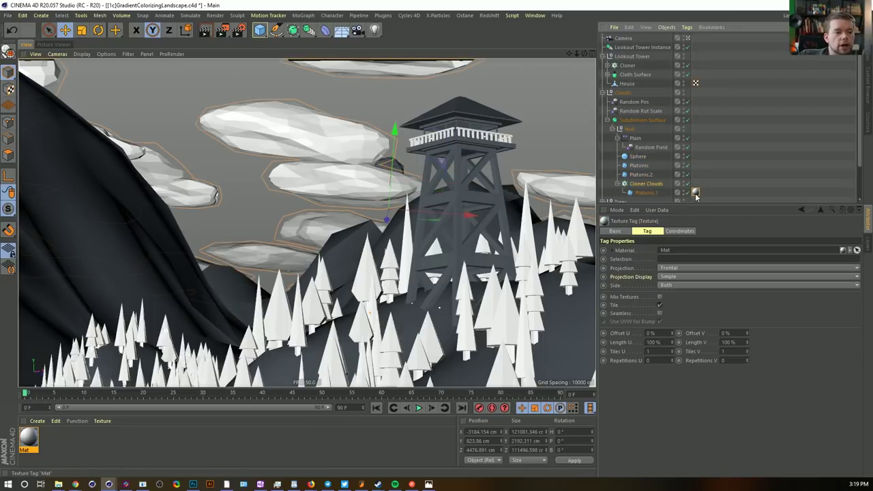
click(671, 269)
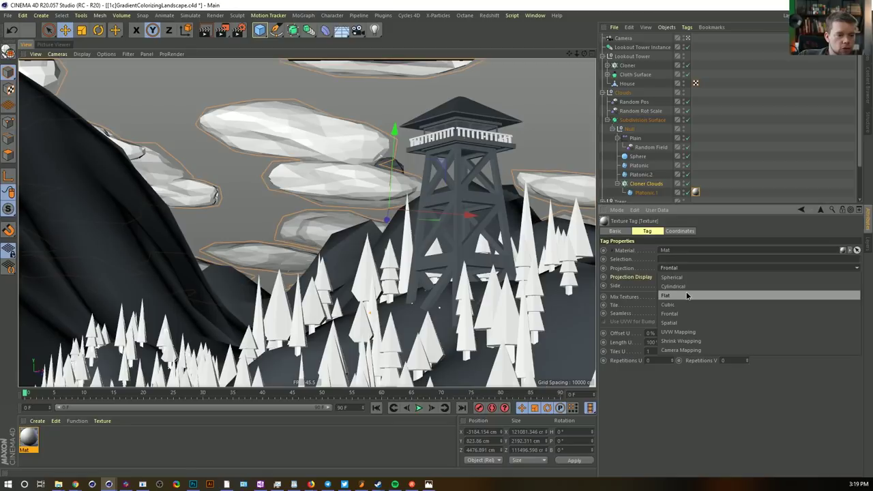
click(687, 296)
click(8, 89)
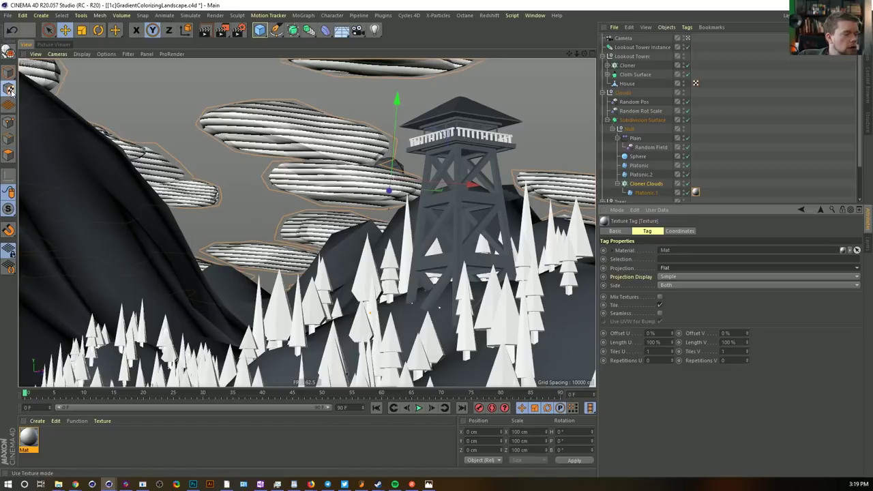
key(t)
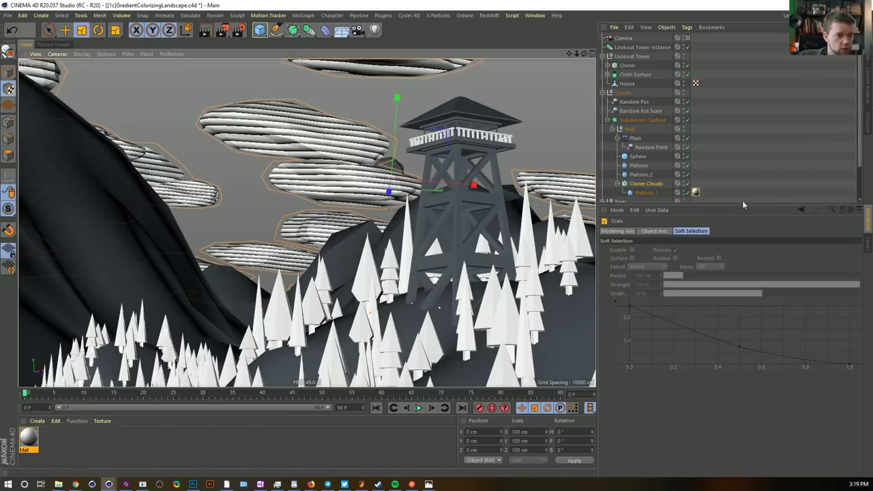
click(695, 193)
drag(363, 231, 746, 140)
drag(586, 153, 598, 148)
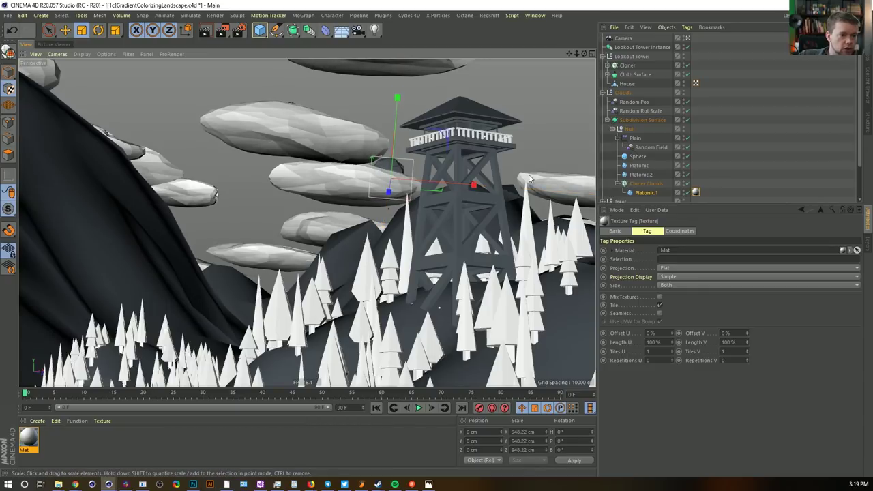
Leave the scene camera to examine the gradient on the clouds from several angles, and return to the camera view
click(688, 39)
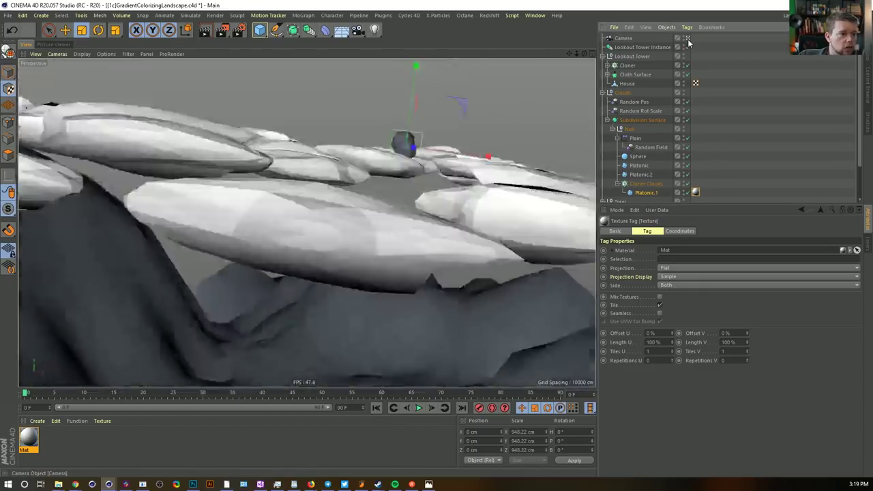
click(688, 39)
alt+drag(384, 151, 400, 104)
alt+middle_drag(400, 105, 318, 280)
alt+drag(318, 280, 343, 249)
scroll(355, 267, up, 4)
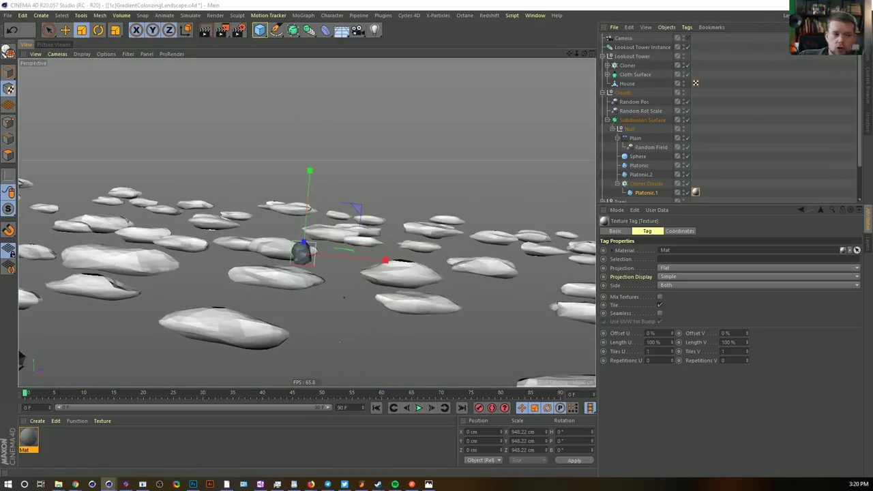
alt+drag(355, 289, 323, 294)
alt+right_drag(279, 259, 342, 230)
alt+drag(343, 230, 341, 254)
alt+right_drag(340, 254, 354, 199)
alt+drag(309, 234, 290, 233)
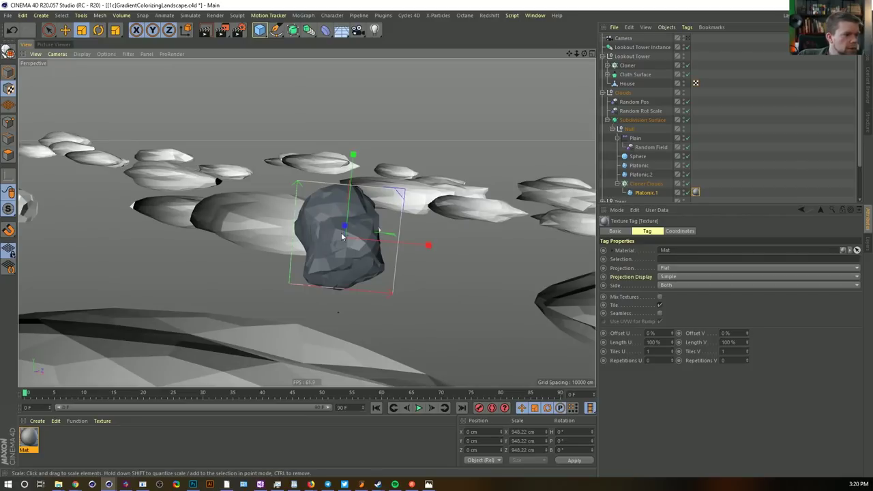
alt+right_drag(361, 244, 291, 250)
alt+drag(291, 250, 307, 251)
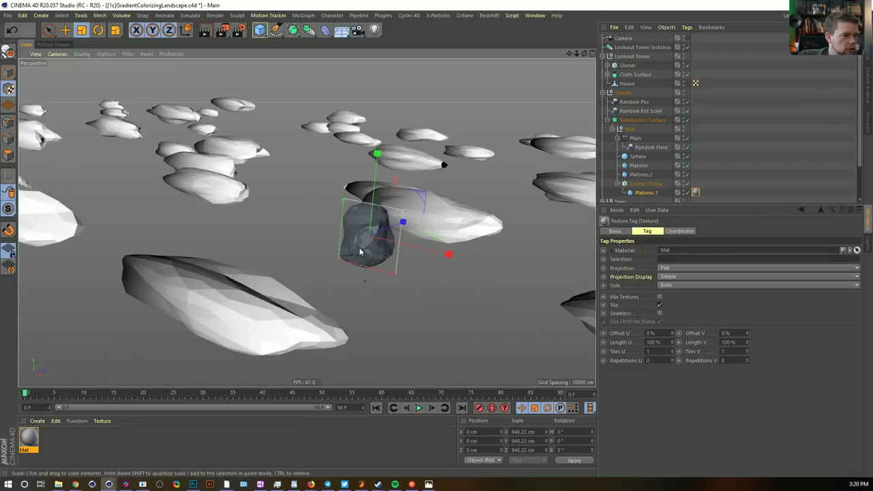
scroll(296, 304, down, 4)
alt+drag(288, 320, 219, 316)
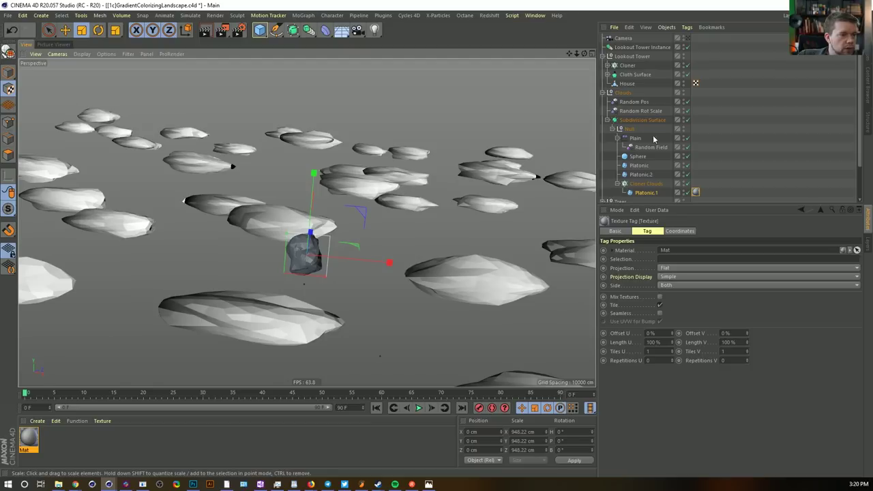
click(686, 38)
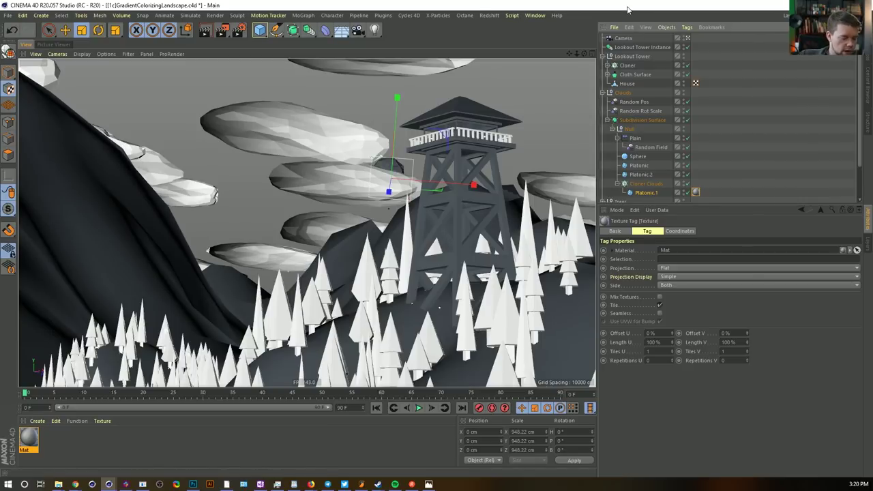
Render a preview of the camera view and add a Sky object to the scene
key(ctrl+r)
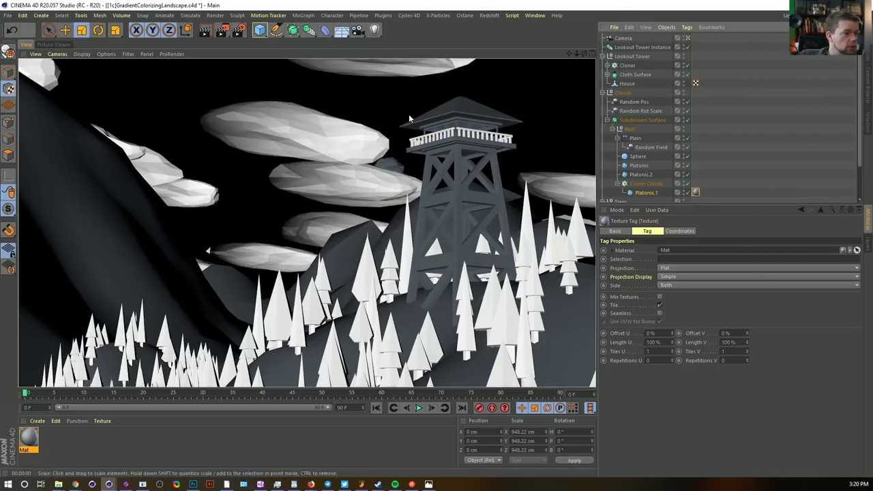
click(349, 32)
click(397, 61)
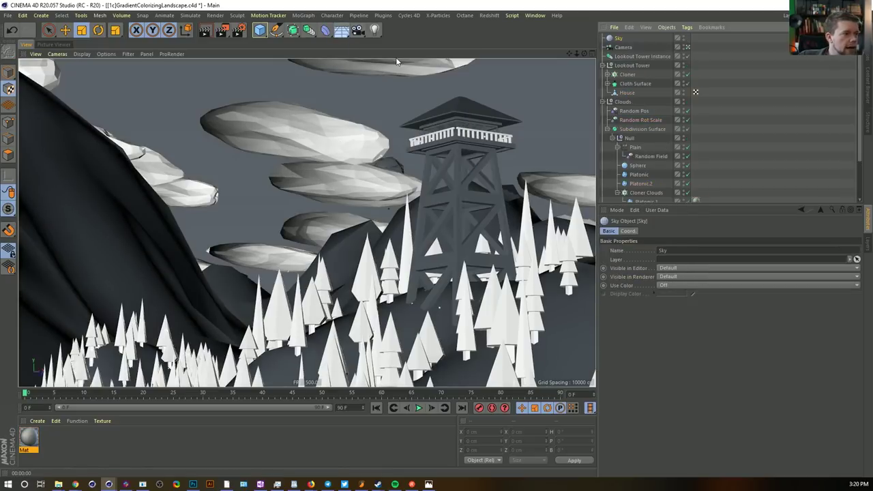
Duplicate the gradient material as Sky, set its color to hue 237° and saturation 88%, and recolor its gradient in light blues
drag(33, 439, 52, 442)
text(Sky)
key(Return)
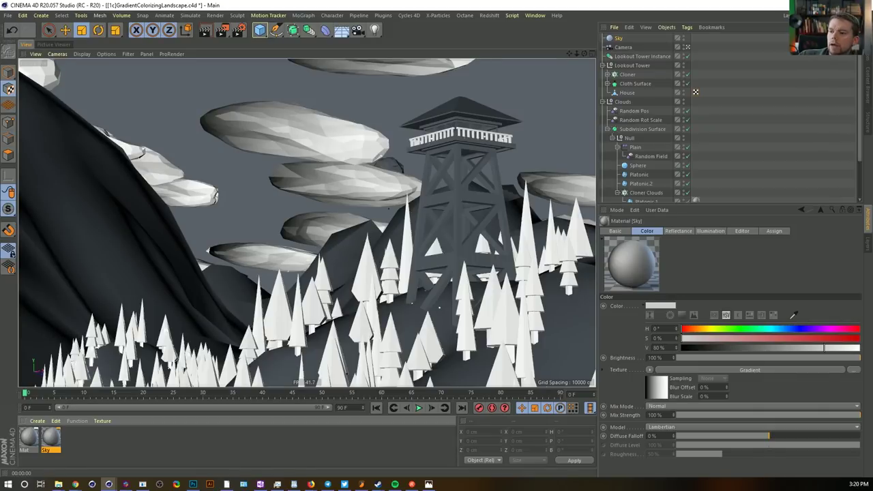
click(798, 328)
click(838, 338)
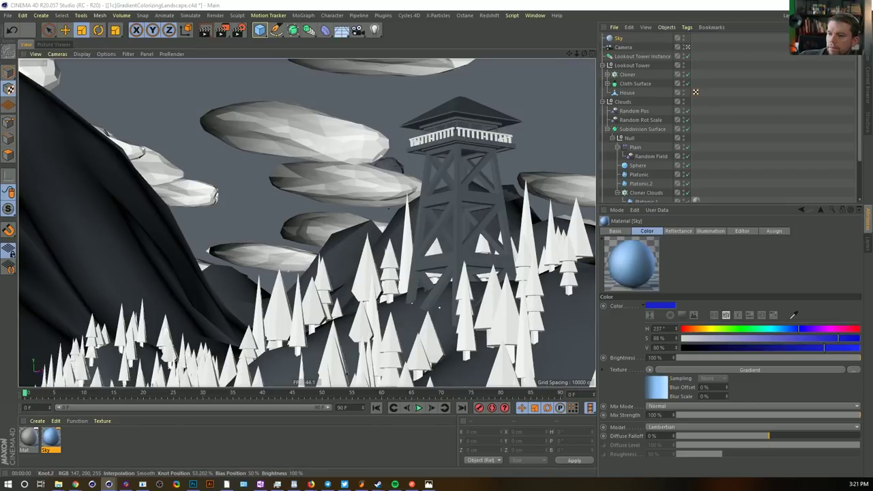
Assign the Sky material to the Sky object and set its texture projection to Frontal
drag(52, 442, 618, 40)
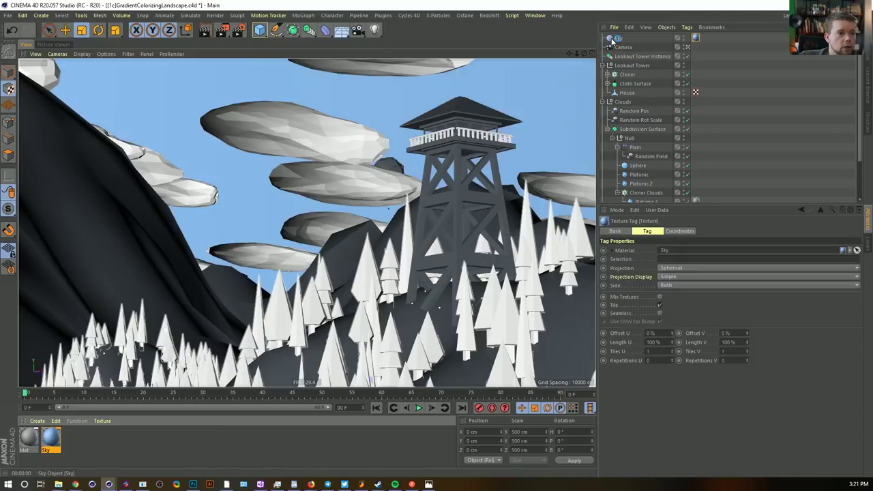
click(675, 268)
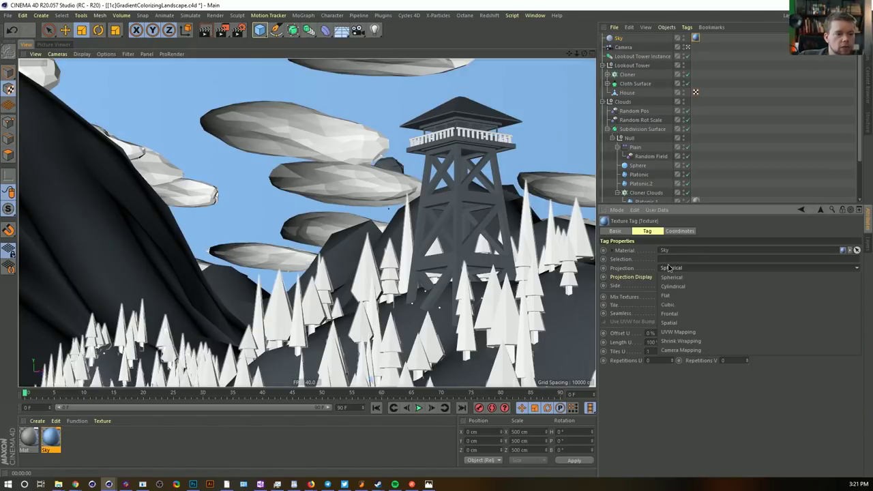
click(665, 309)
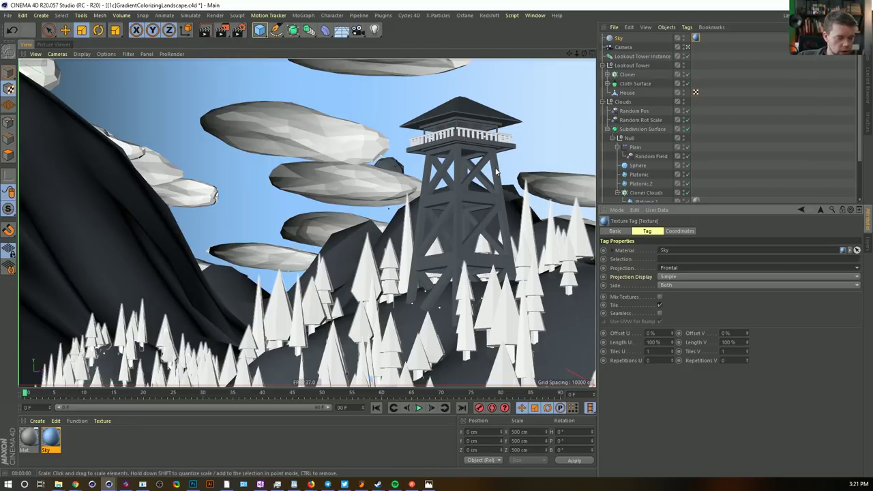
Set the render output size to 1920 × 1200 pixels and close the render settings
key(ctrl+b)
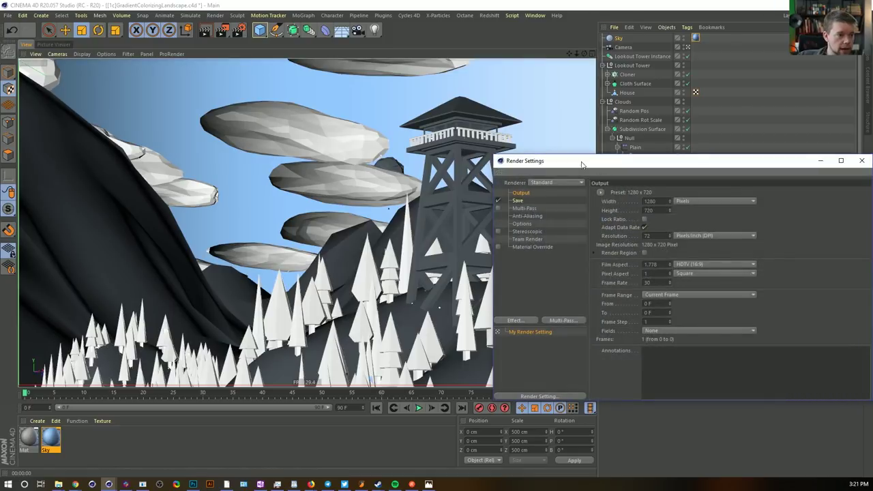
drag(581, 163, 406, 77)
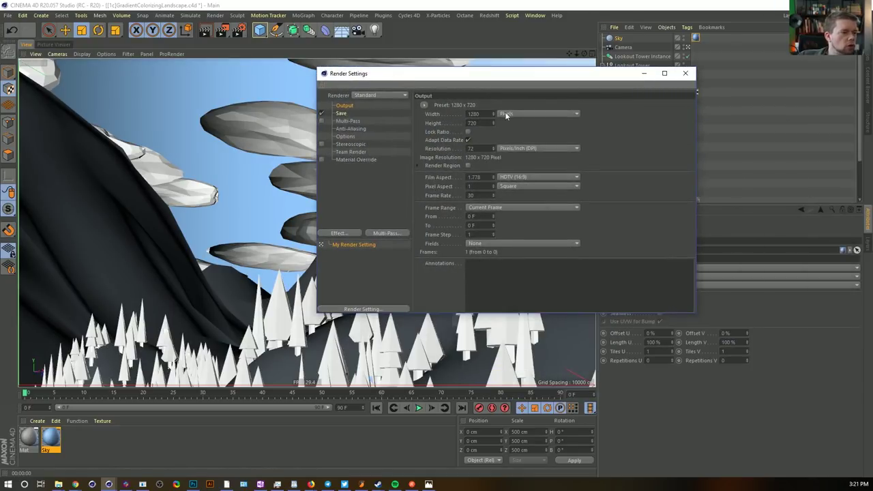
click(424, 105)
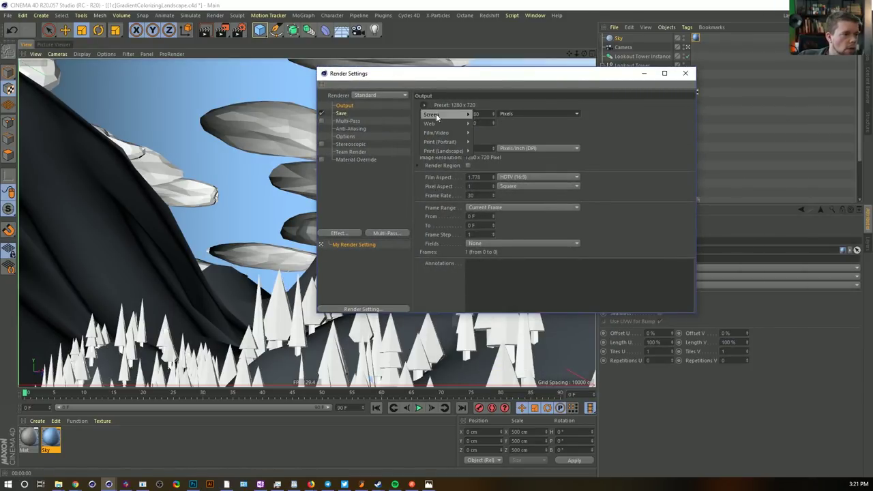
mouse_move(443, 131)
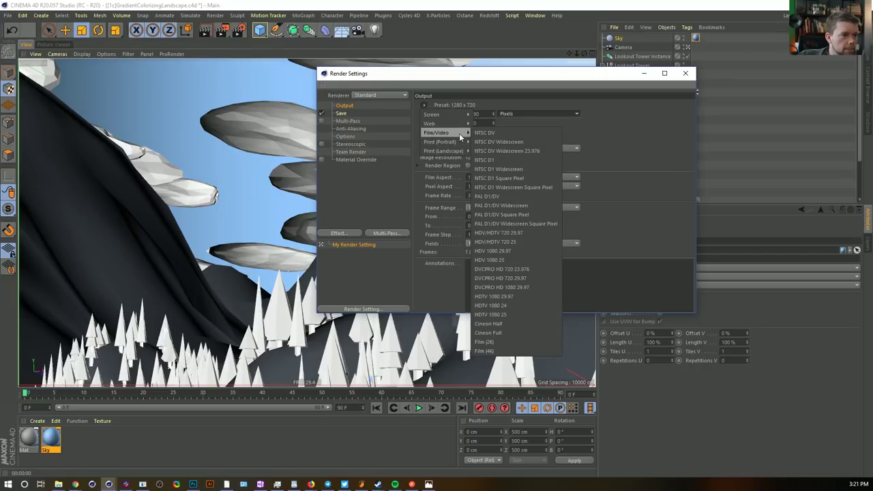
click(489, 111)
drag(485, 114, 424, 111)
text(1920)
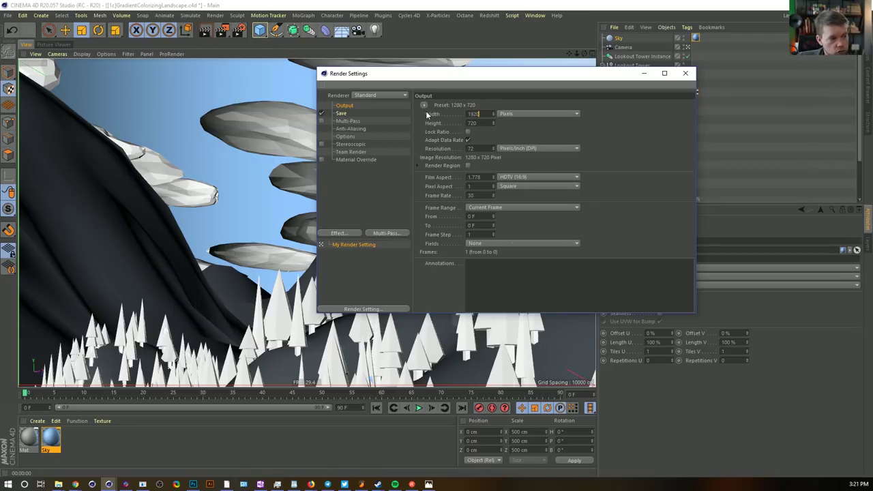
key(Return)
key(Tab)
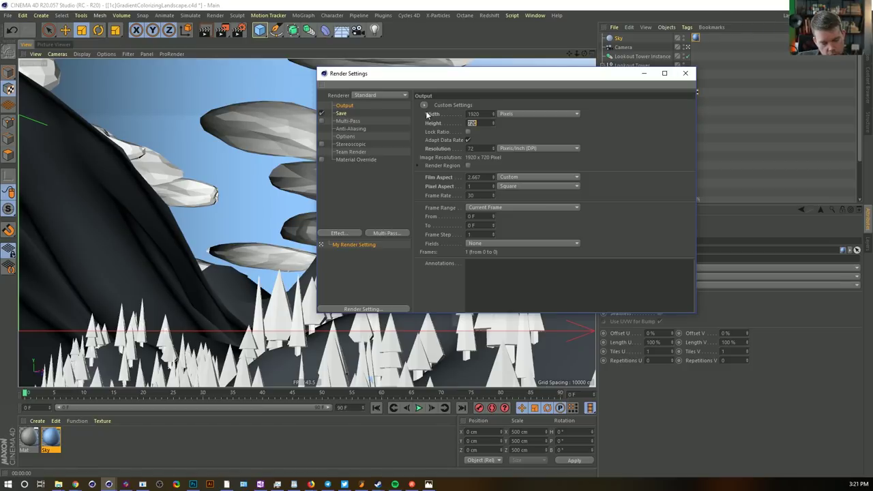
text(1)
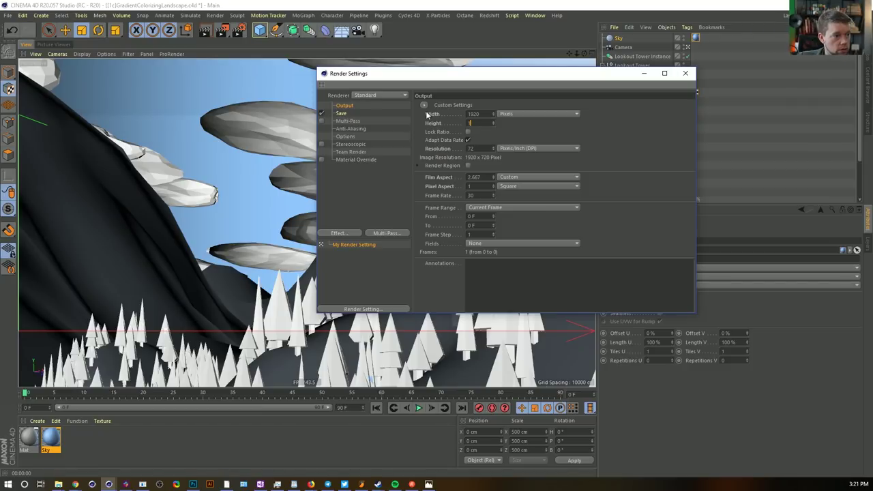
text(200)
key(Return)
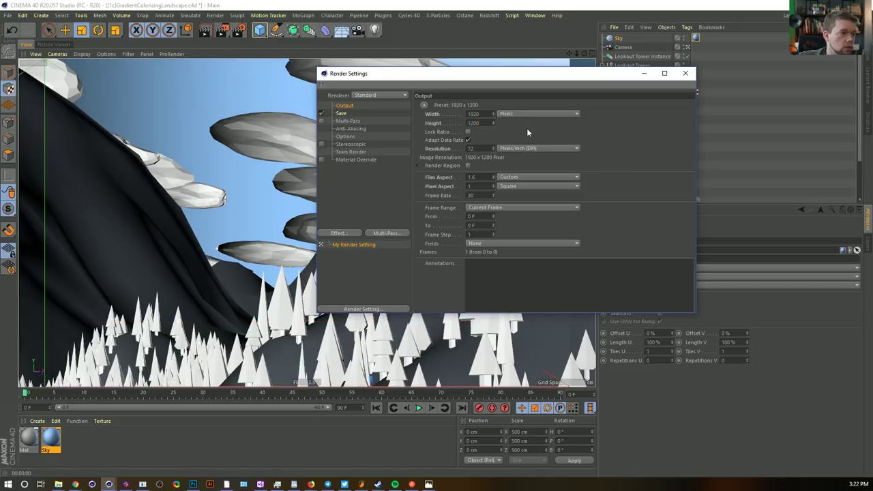
click(686, 74)
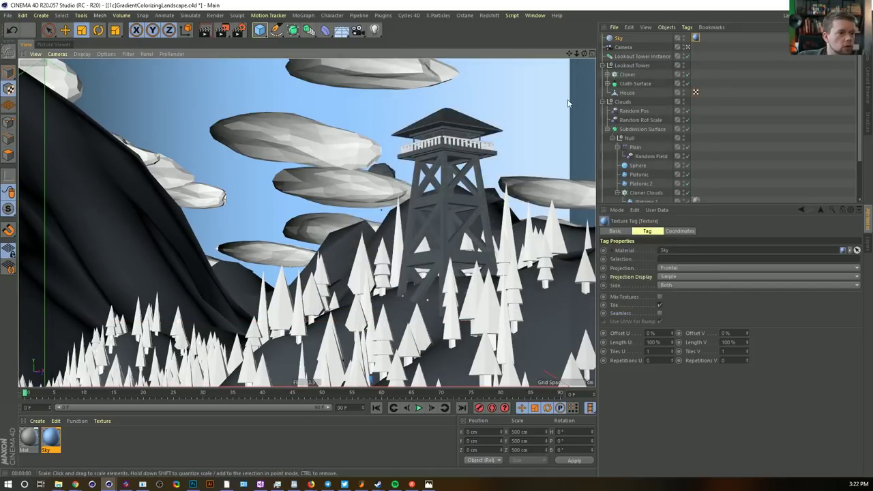
Set the render output size to 16 × 16 pixels, lock the ratio and multiply the width by 2
key(ctrl+b)
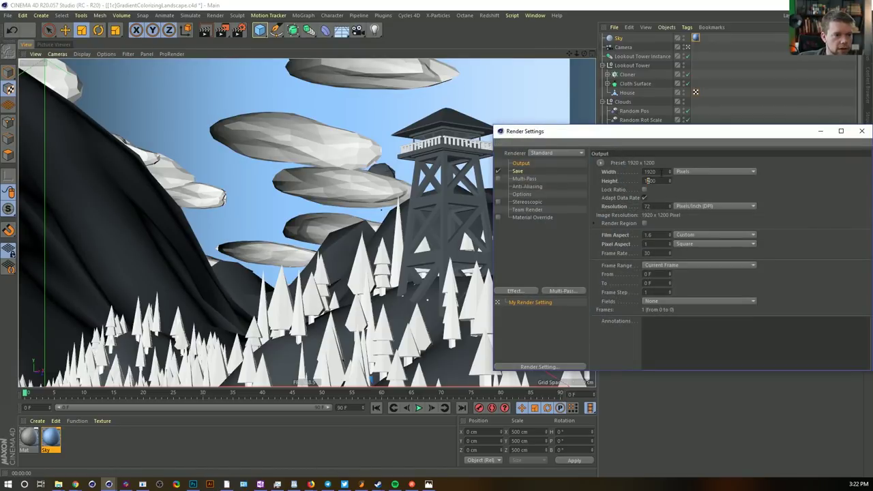
drag(662, 171, 610, 168)
text(16)
key(Tab)
text(16)
key(Tab)
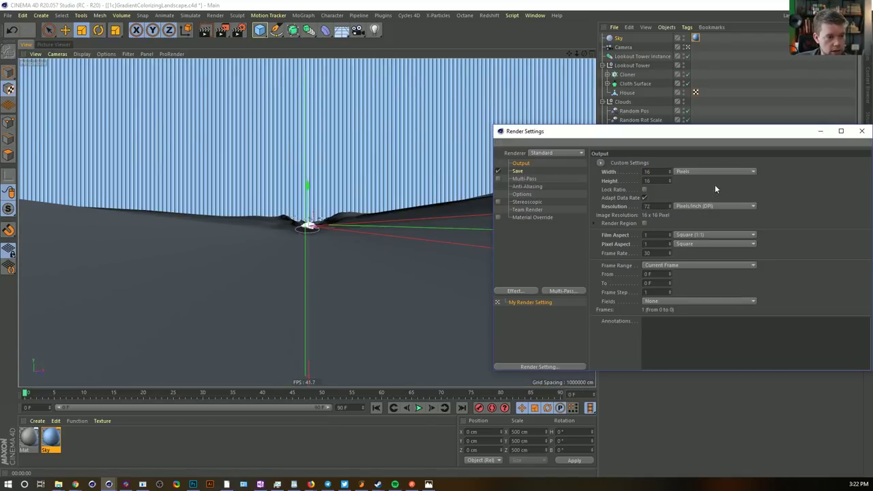
click(645, 190)
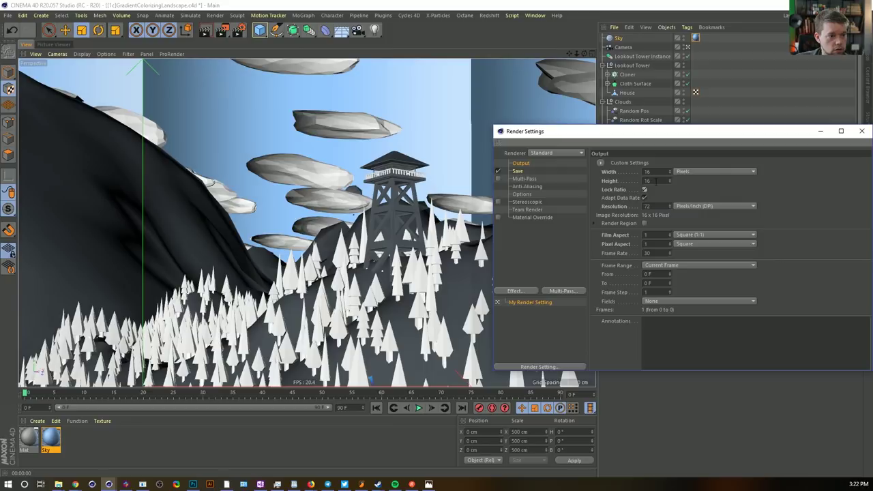
drag(658, 173, 607, 171)
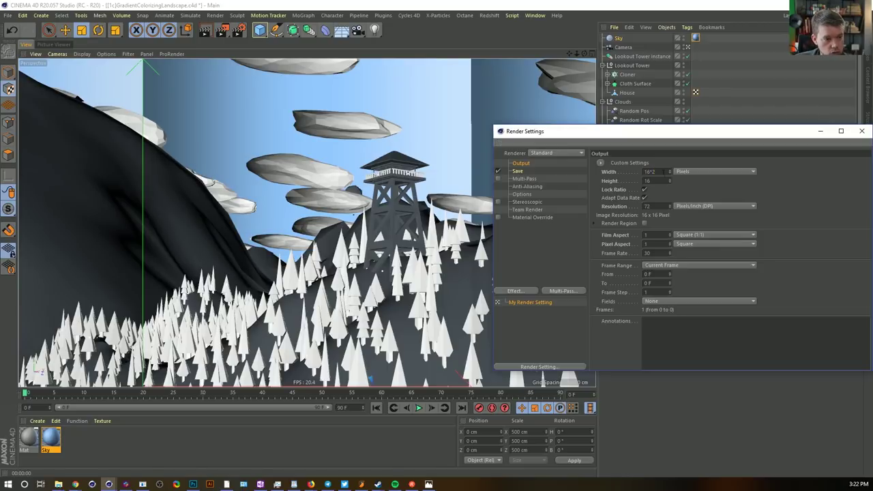
Set the render output size to 1600 × 900 pixels and leave the ratio locked
drag(659, 173, 584, 165)
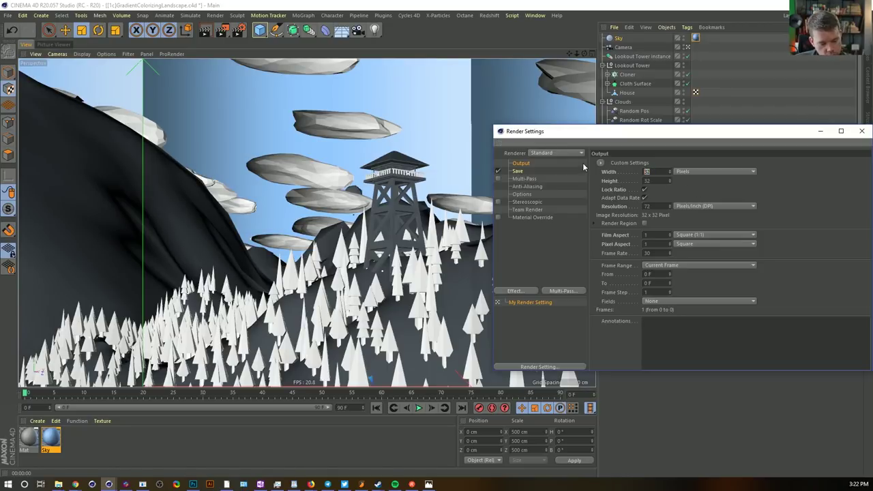
text(160)
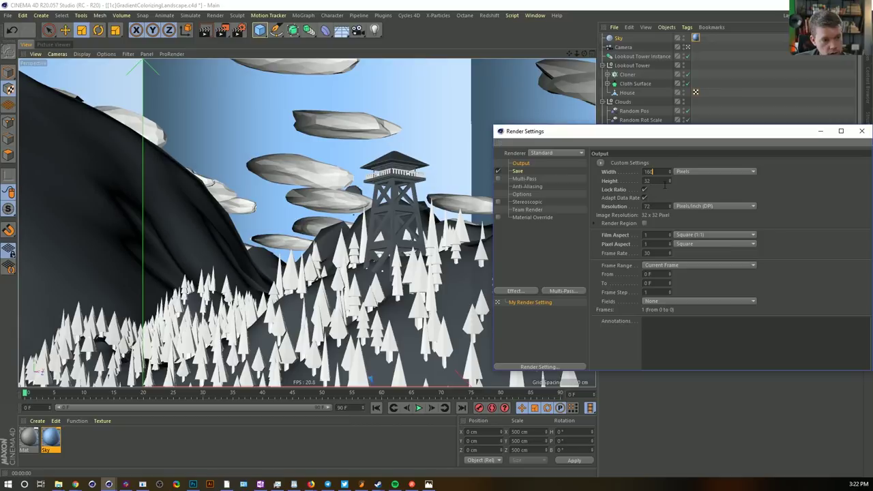
key(Tab)
text(90)
key(Return)
click(645, 188)
click(651, 172)
text(160)
key(Return)
click(644, 189)
text(0)
key(Return)
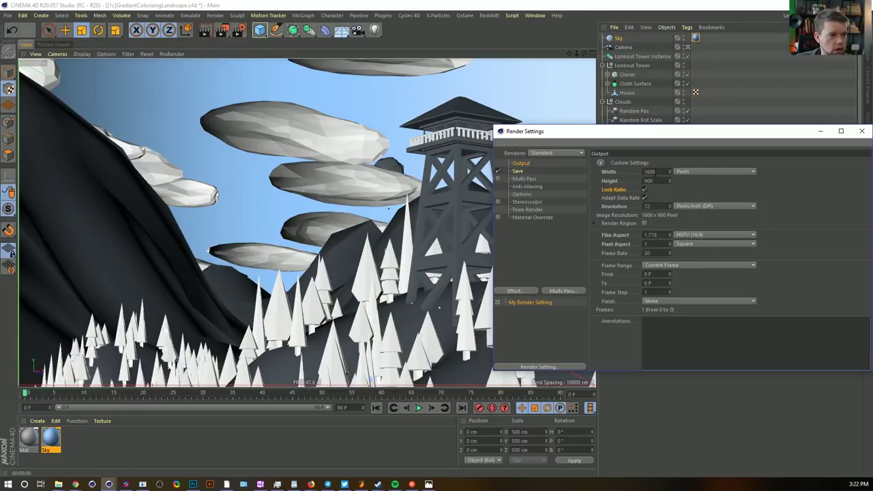
Double the render output size to 3200 × 1800 pixels and close the render settings
click(662, 178)
text(*2)
key(Return)
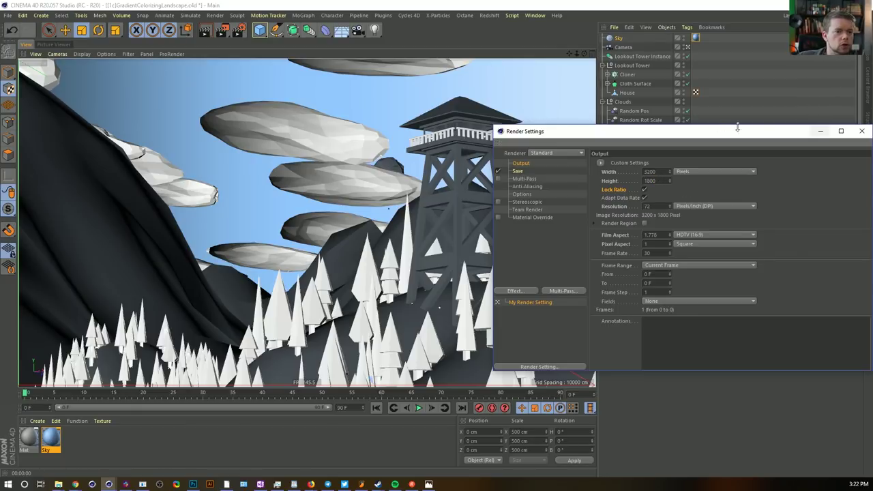
click(861, 131)
Widen the viewport to check how the frontal sky gradient spans it, narrow it again and save the project
drag(593, 140, 726, 140)
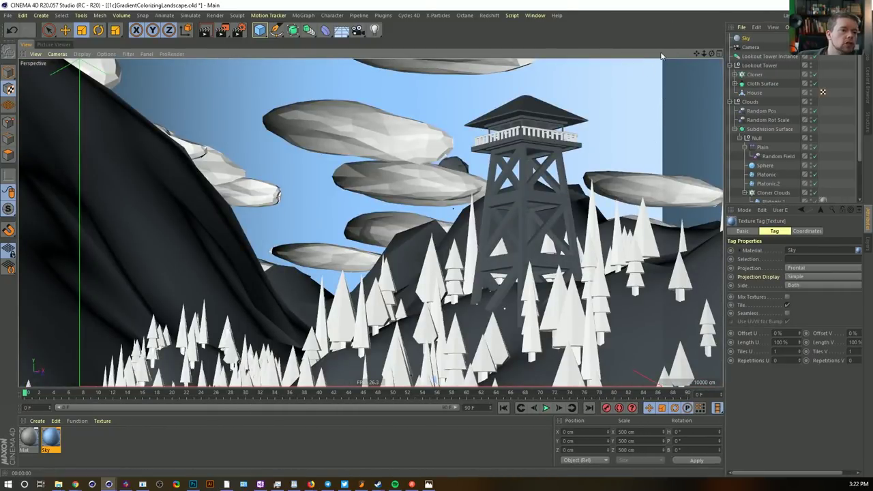
drag(724, 112, 602, 129)
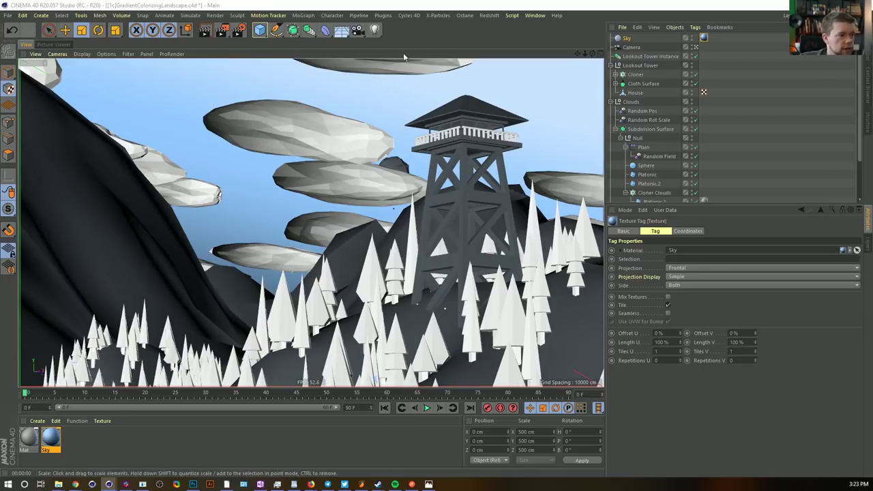
key(ctrl+s)
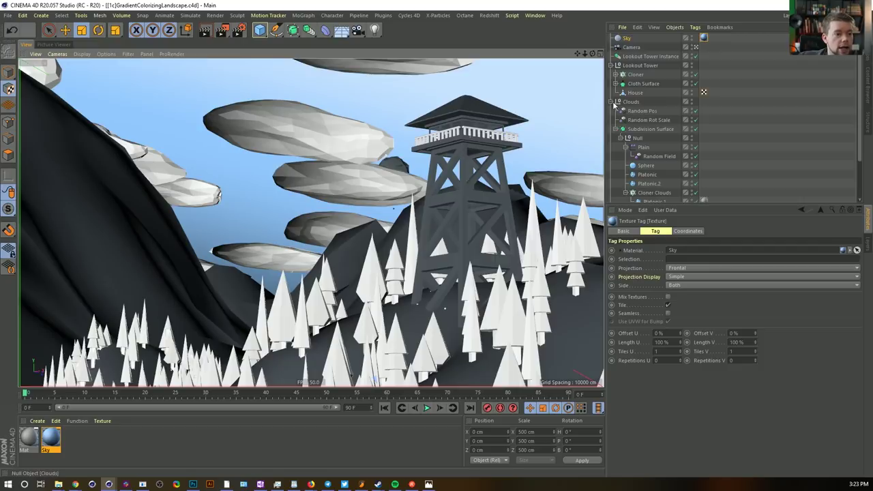
Rename the gray gradient material used on Platonic.1 as Clouds
scroll(669, 170, down, 2)
click(703, 153)
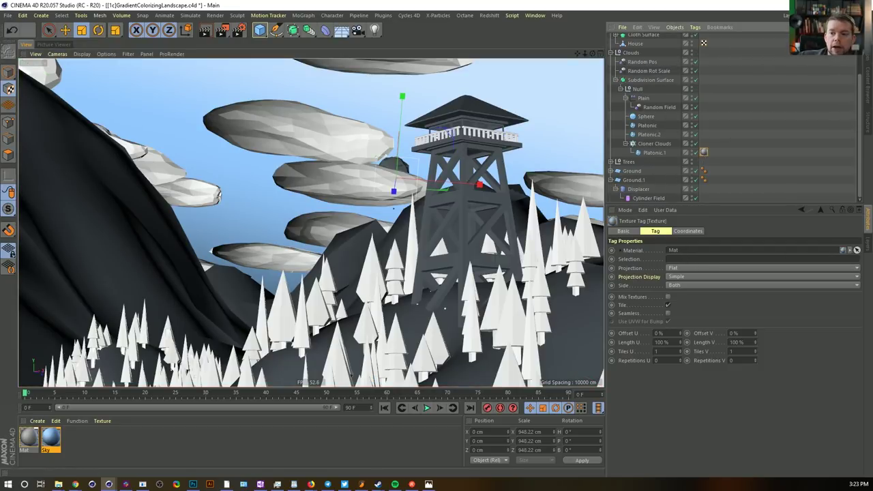
double_click(30, 446)
text(Cloud)
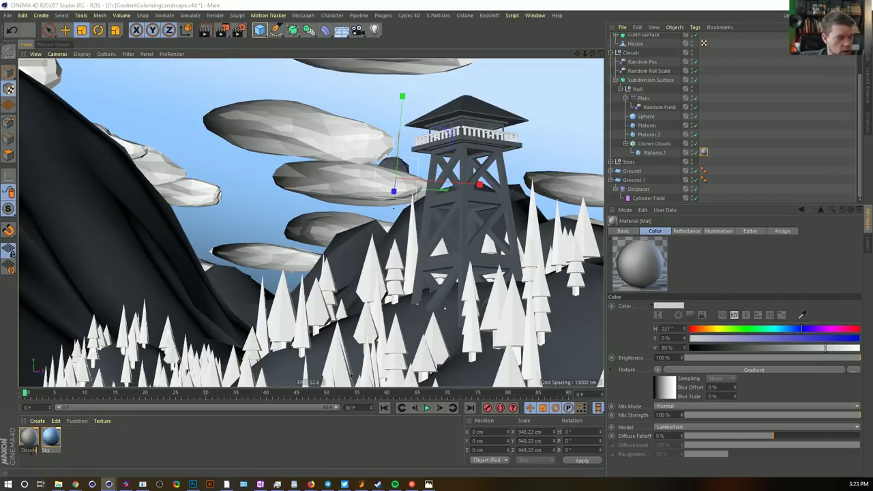
text(s)
key(Return)
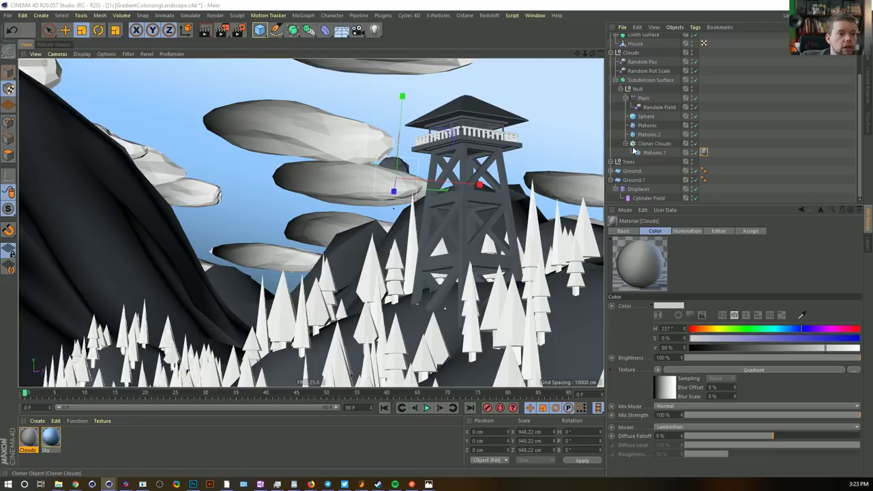
Add a Compositing tag to the Clouds null, enable Compositing Background and render a preview of the camera view
click(653, 152)
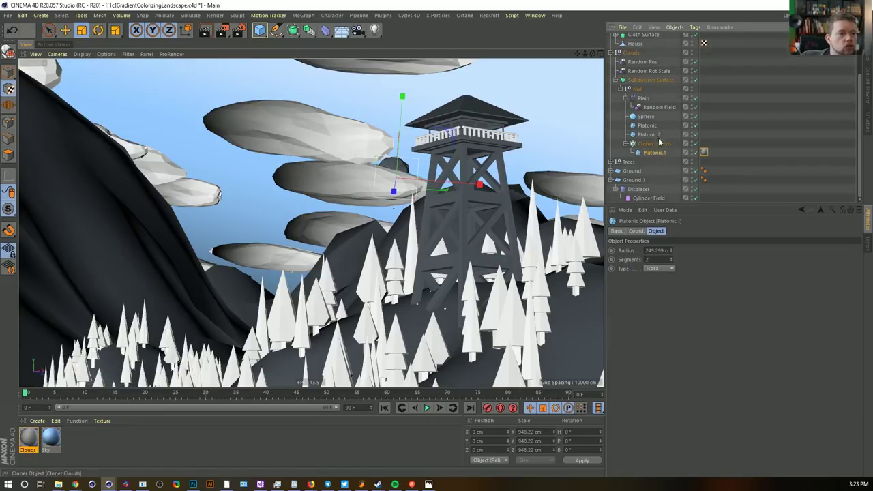
right_click(631, 54)
mouse_move(658, 49)
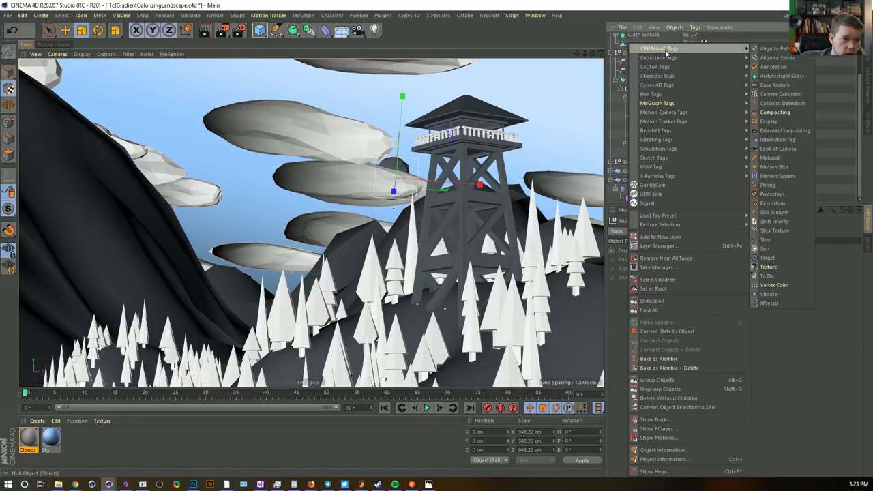
click(777, 109)
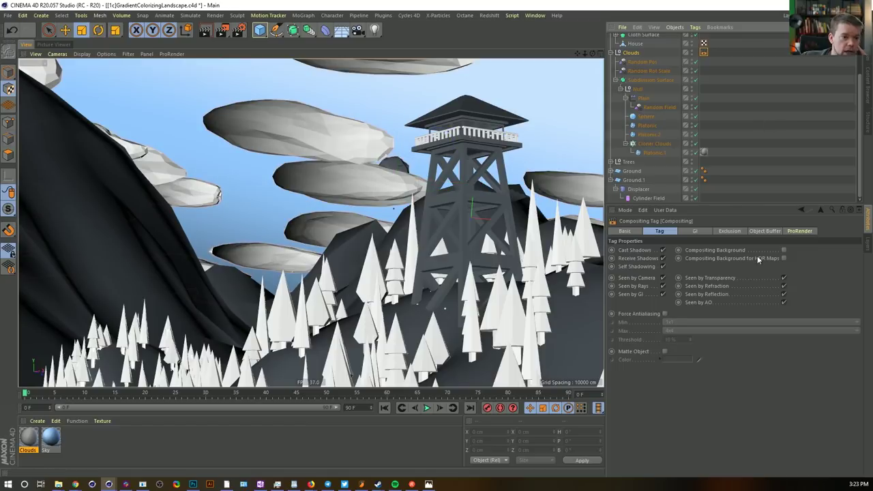
click(783, 249)
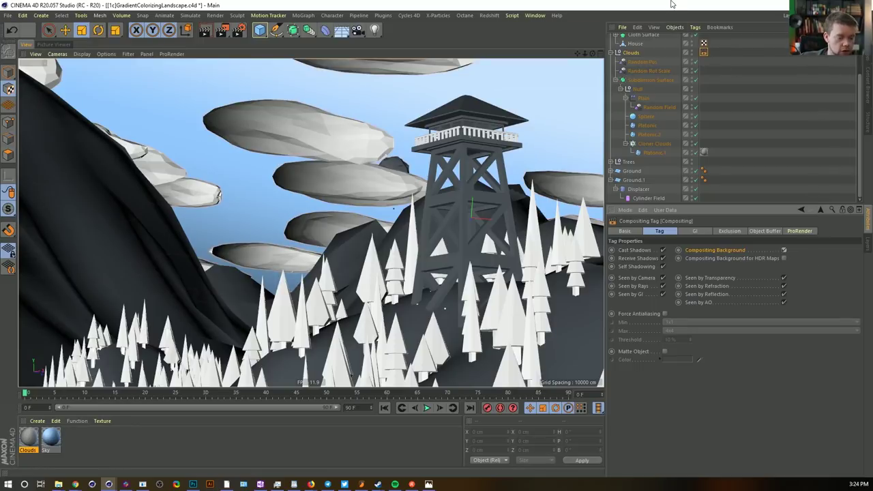
key(ctrl+r)
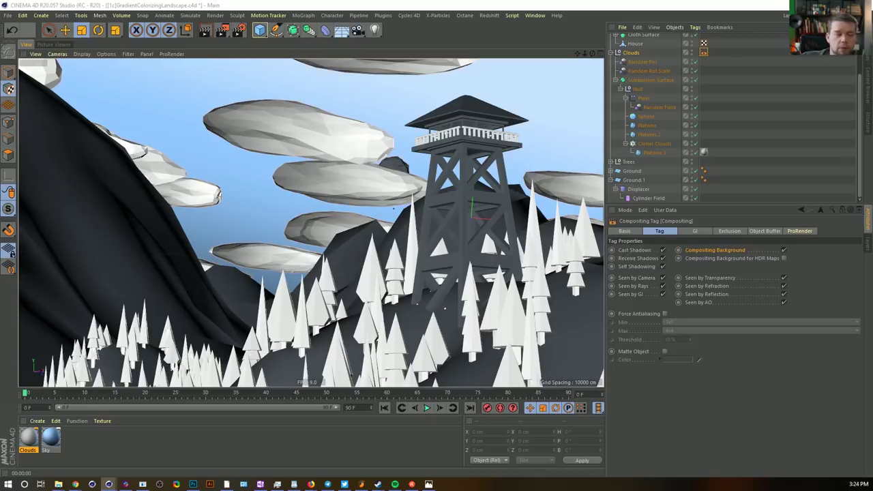
key(ctrl+r)
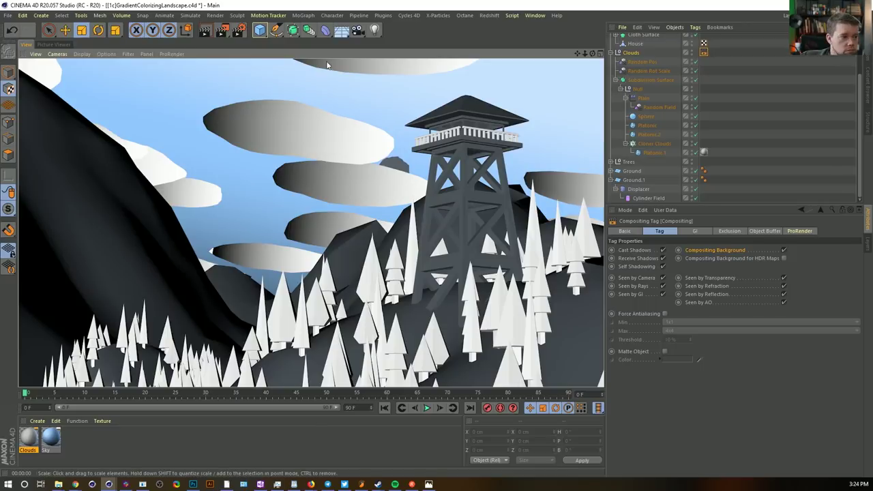
Add a Light and, in the top view, move it to about X 54746 cm and Z 36975 cm
click(374, 30)
middle_click(376, 242)
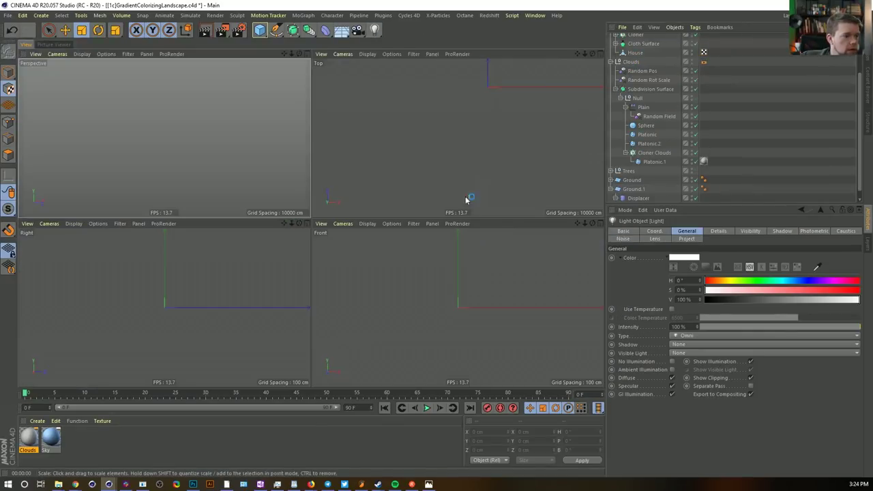
middle_click(481, 162)
scroll(460, 147, down, 2)
key(e)
click(10, 75)
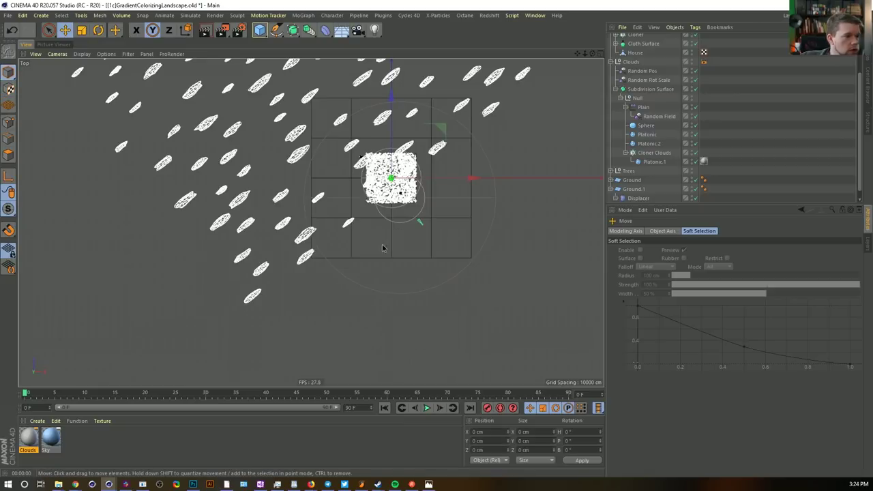
click(135, 30)
click(168, 29)
drag(360, 247, 475, 136)
alt+middle_drag(450, 184, 418, 242)
drag(507, 193, 572, 184)
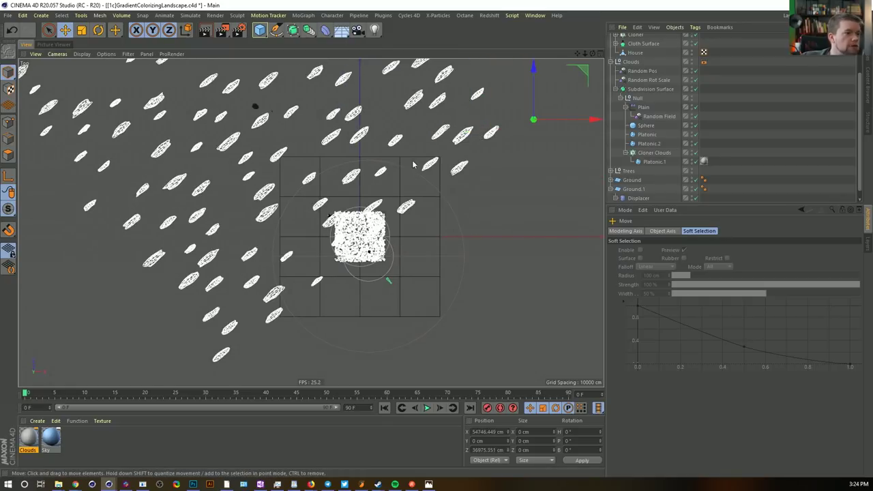
Raise the Light by copying its Z value into its Y position, 36975.351 cm, and return to the camera view
alt+middle_drag(454, 180, 444, 207)
middle_click(507, 196)
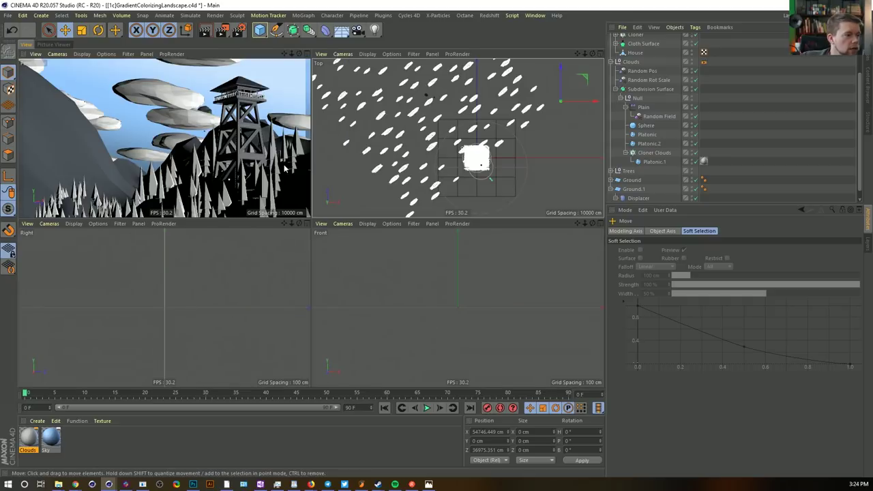
click(491, 432)
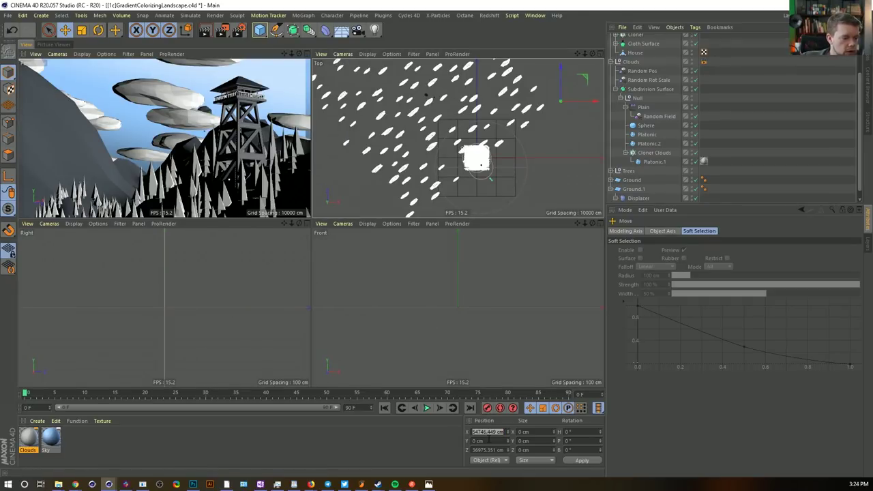
key(Tab)
key(Tab)
key(ctrl+c)
drag(494, 440, 425, 440)
key(ctrl+v)
click(590, 462)
middle_click(251, 128)
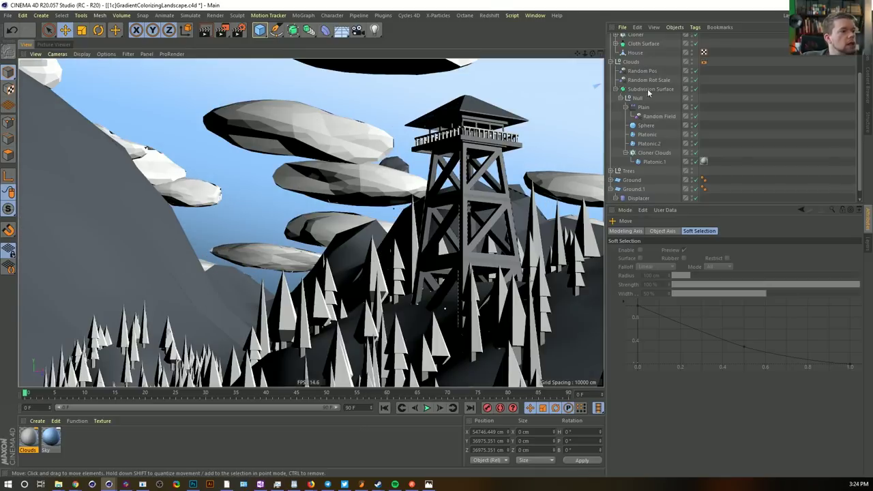
Render a preview of the camera view to check the clouds with the raised light
key(ctrl+r)
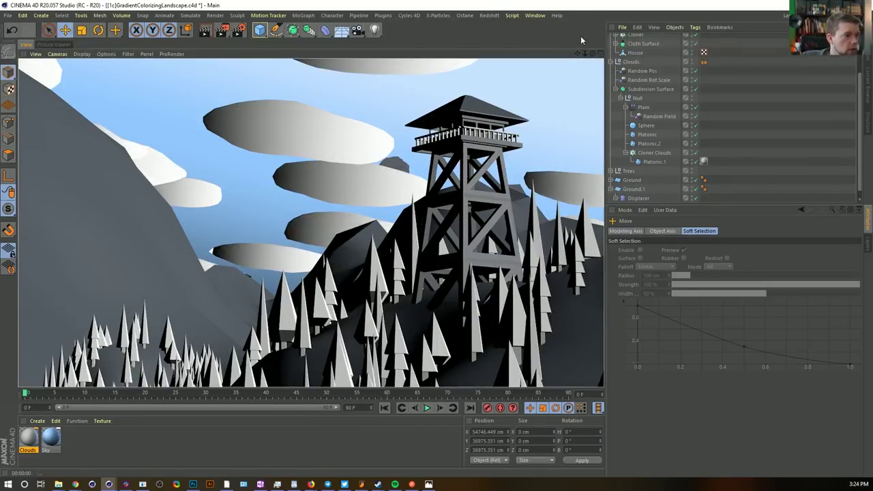
key(a)
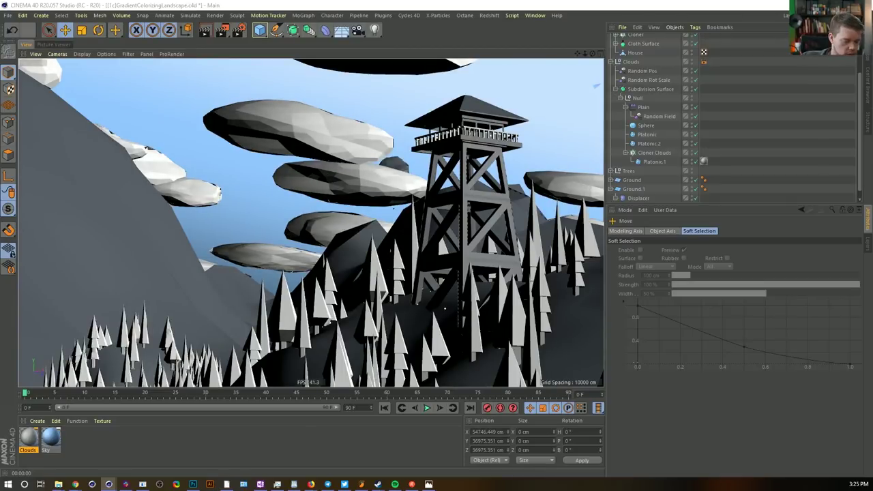
key(ctrl+r)
Move the Compositing tag from the Clouds null onto Platonic.1 and show its tag properties
scroll(638, 41, up, 3)
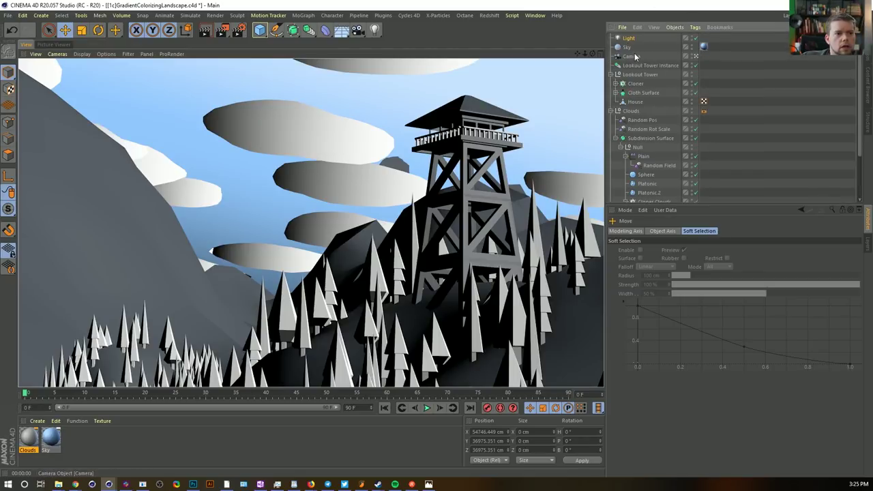
scroll(663, 120, down, 2)
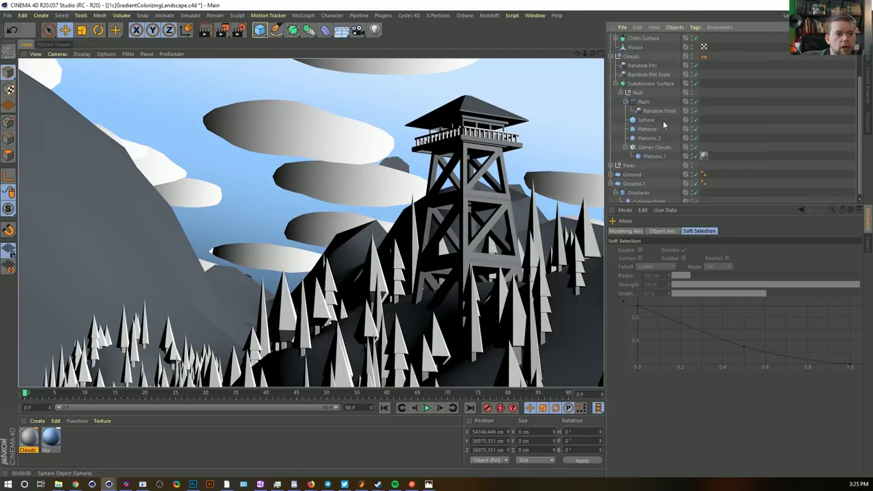
click(700, 156)
mouse_move(701, 157)
mouse_down()
mouse_move(711, 112)
mouse_move(706, 58)
mouse_up()
click(709, 156)
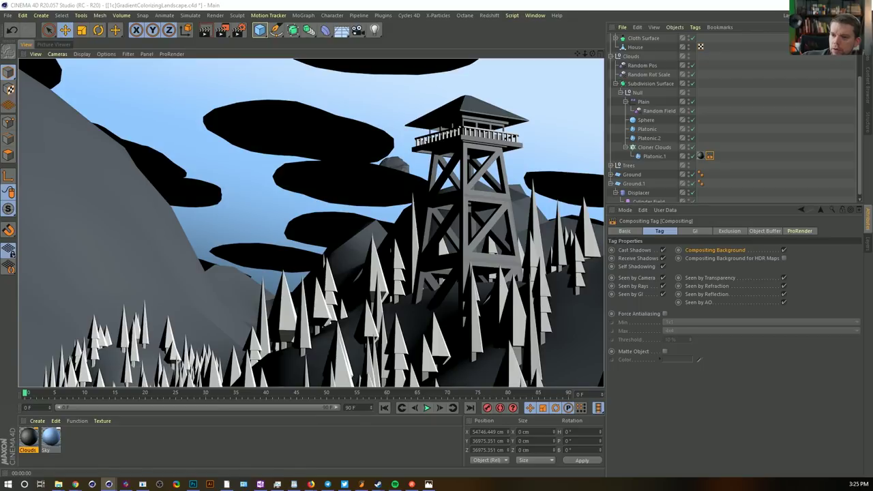
Delete the Compositing tag from Platonic.1
scroll(659, 54, up, 3)
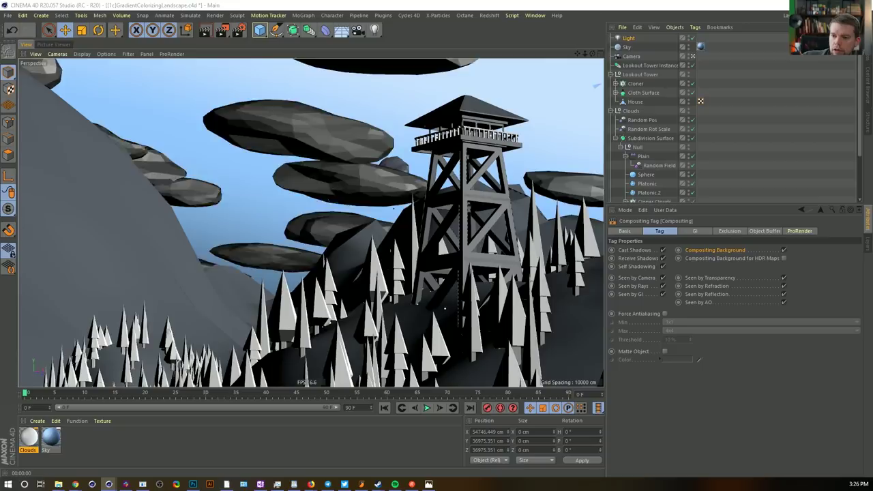
scroll(716, 135, down, 2)
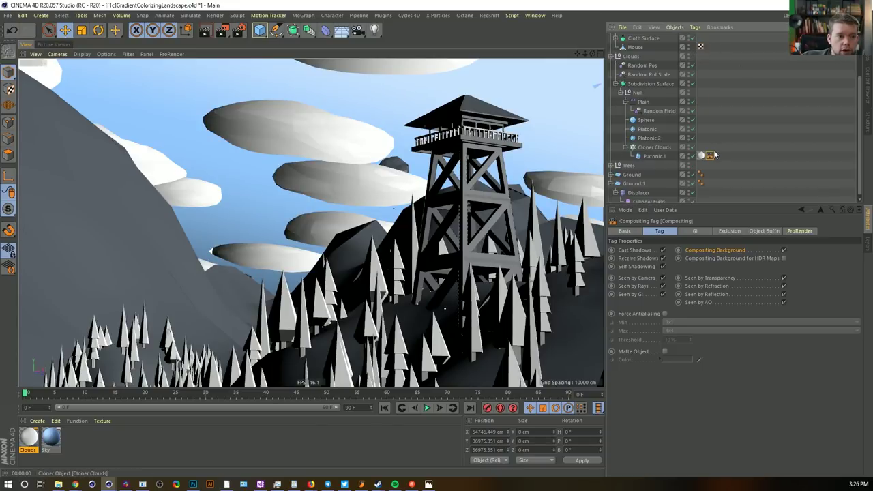
key(Delete)
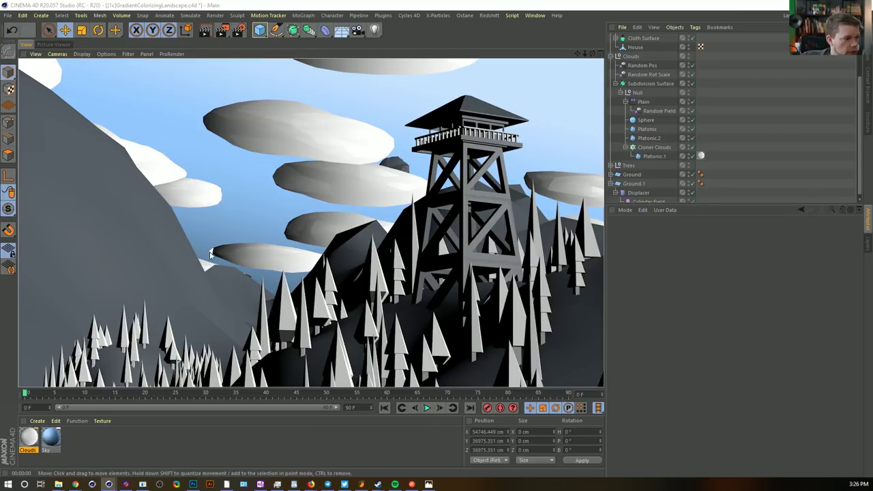
Scale the Clouds texture projection on Platonic.1 up to about 1083 cm and render a preview
key(t)
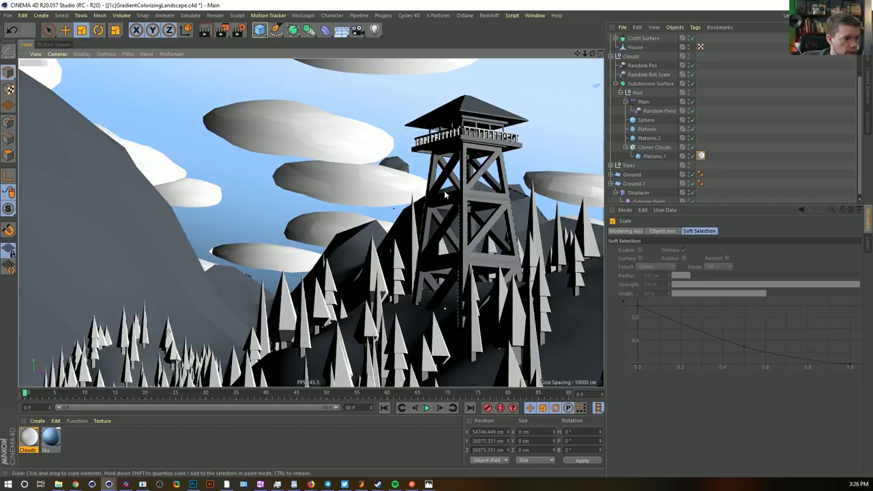
click(654, 156)
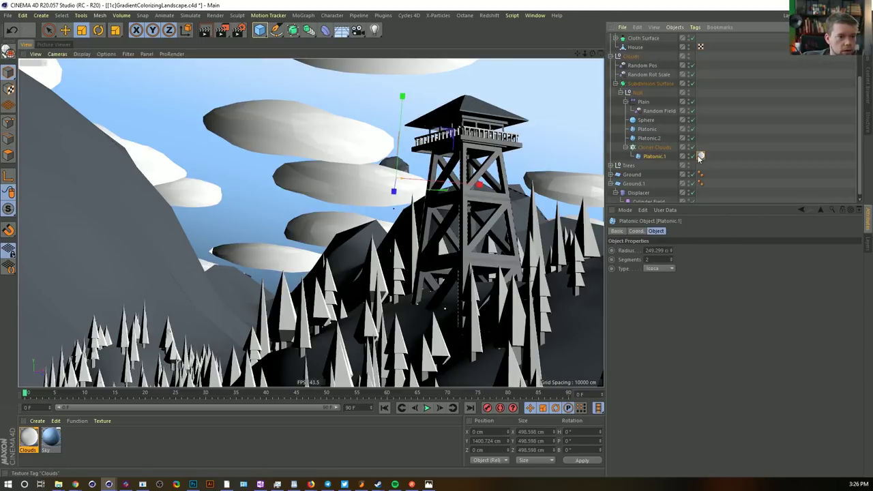
click(700, 156)
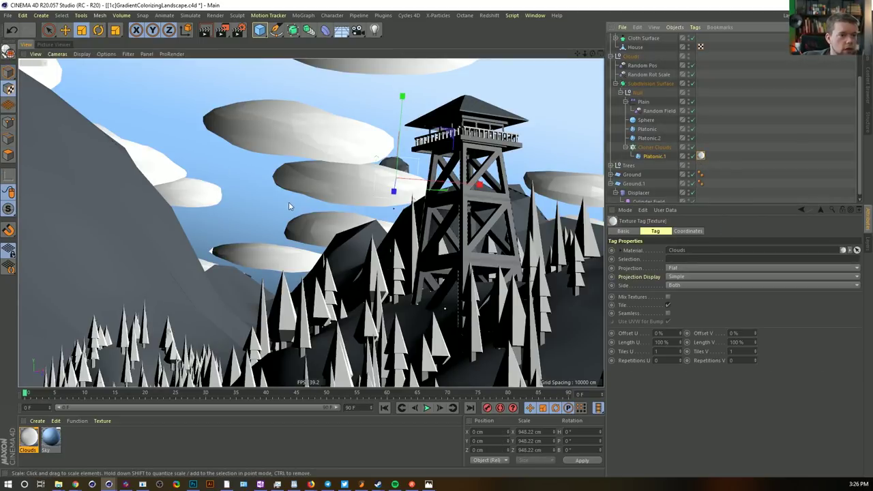
drag(291, 199, 334, 179)
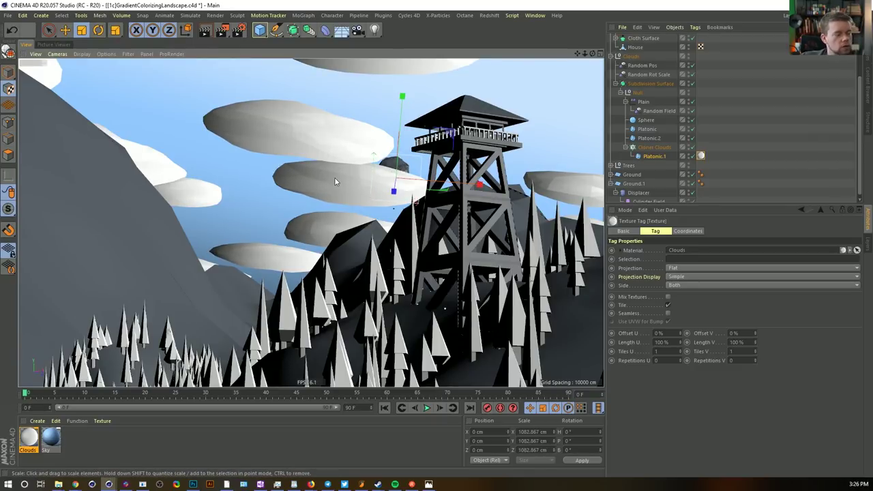
key(ctrl+r)
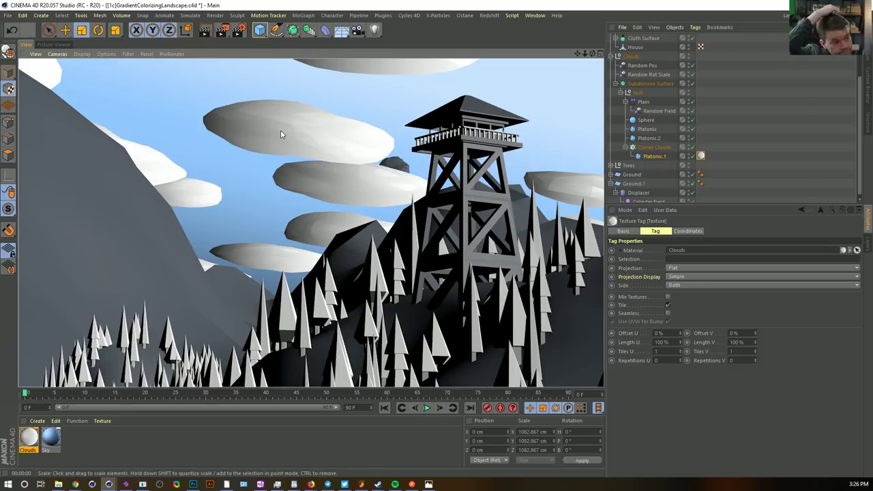
Disable the clouds' Subdivision Surface and scale the Clouds texture projection up to about 1228 cm
click(692, 83)
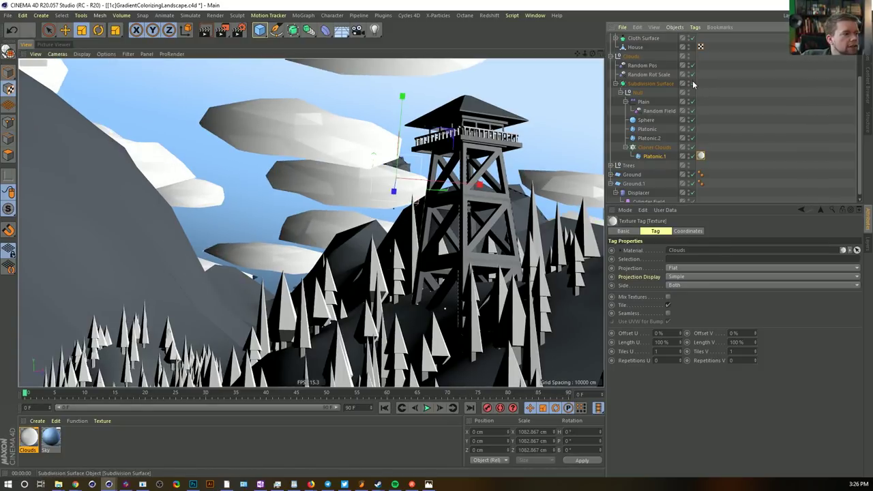
click(693, 83)
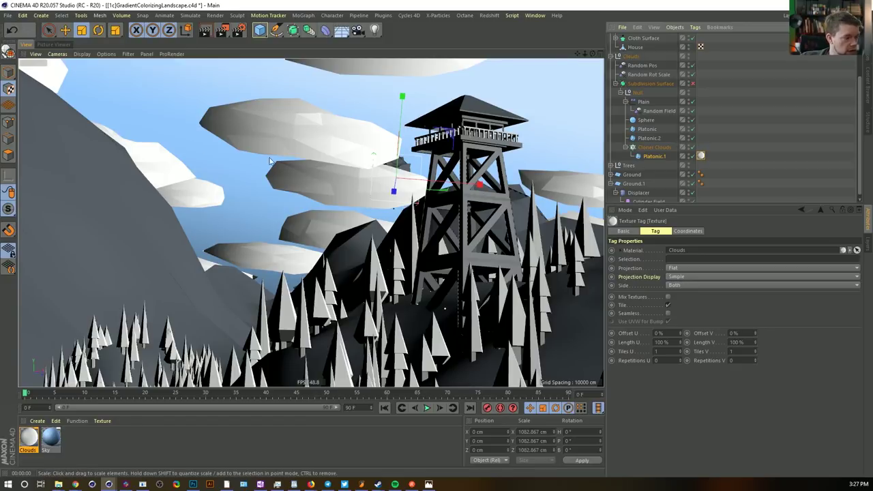
click(298, 204)
drag(298, 204, 368, 189)
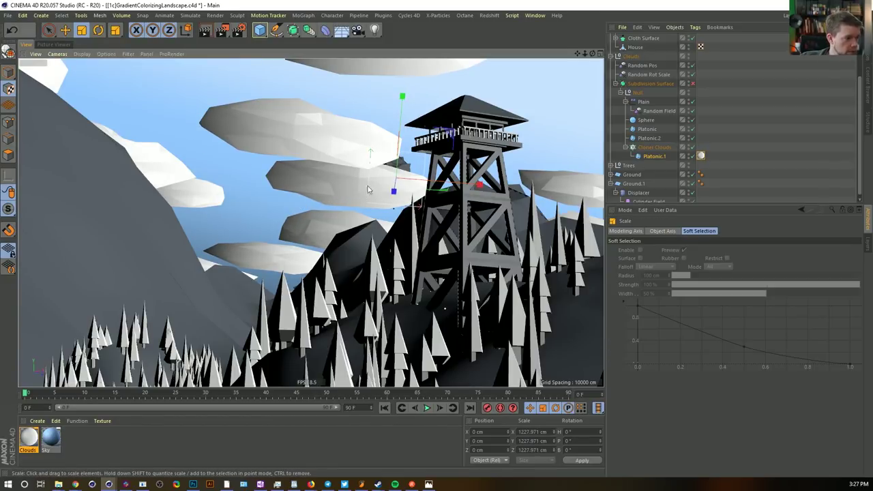
Save the project and make Platonic.1 an editable polygon object
key(ctrl+s)
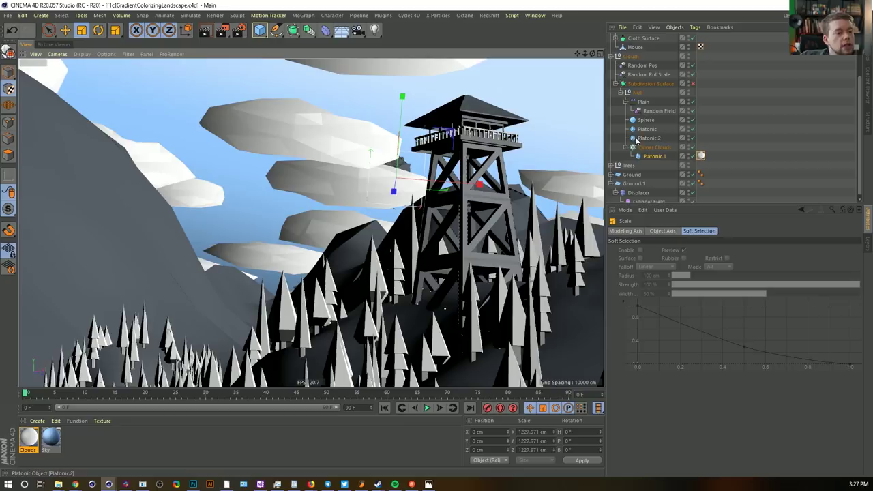
click(652, 156)
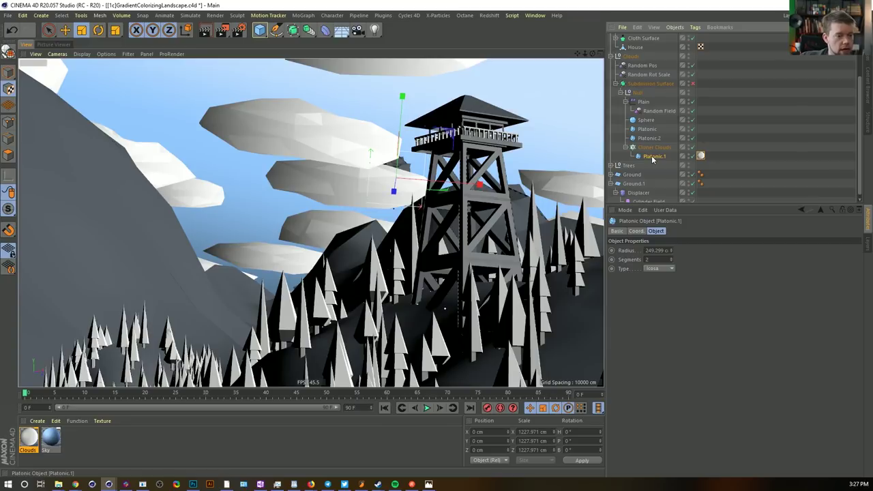
key(c)
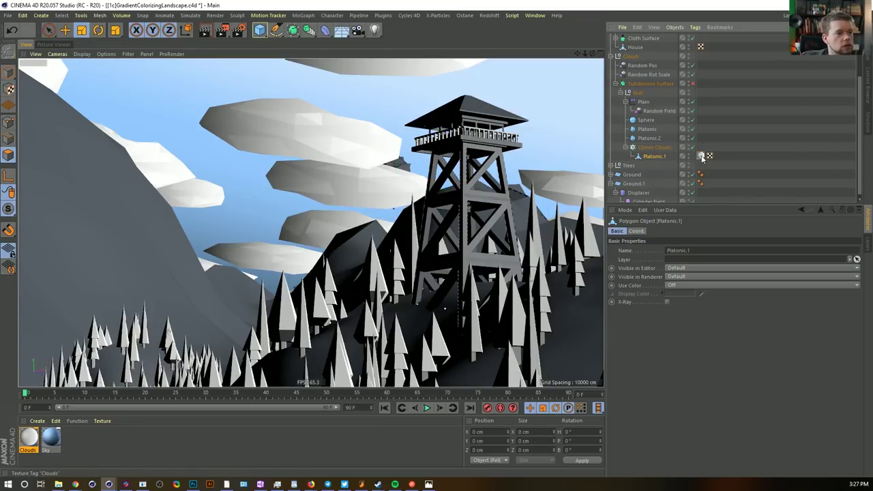
key(ctrl+s)
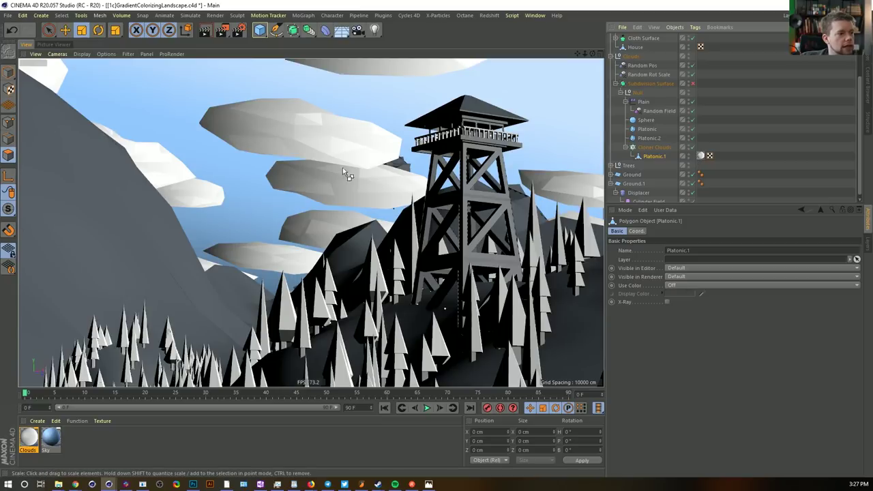
click(657, 159)
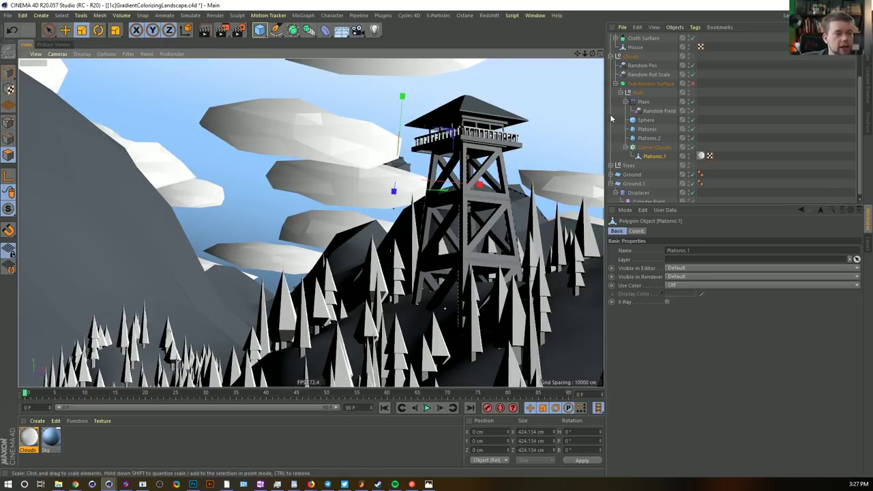
Switch the workspace to the BodyPaint UV editing layout
click(824, 15)
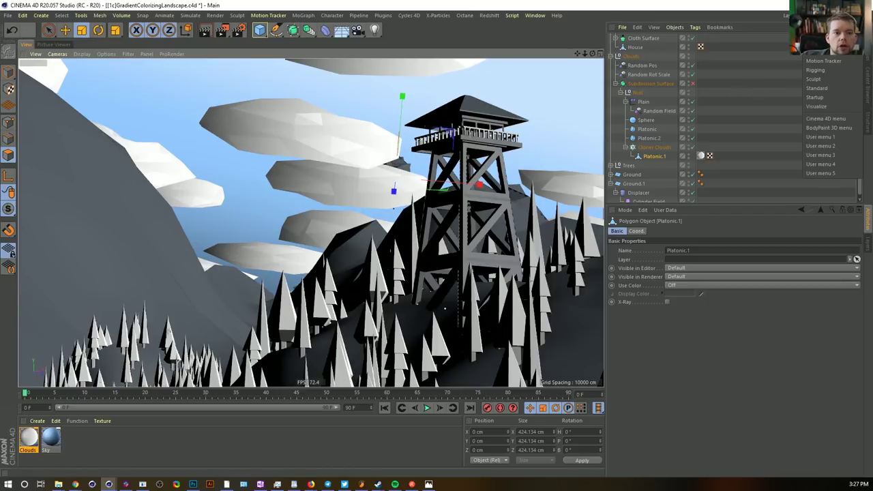
click(773, 18)
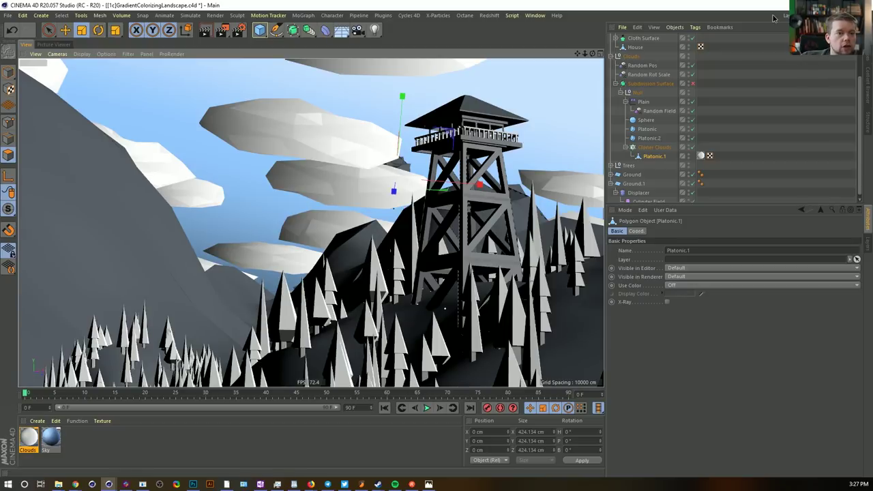
click(825, 15)
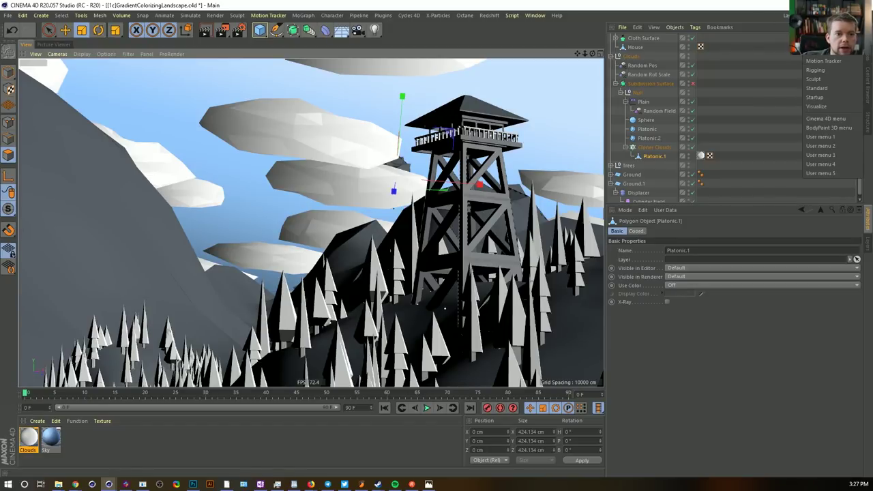
key(alt+Tab)
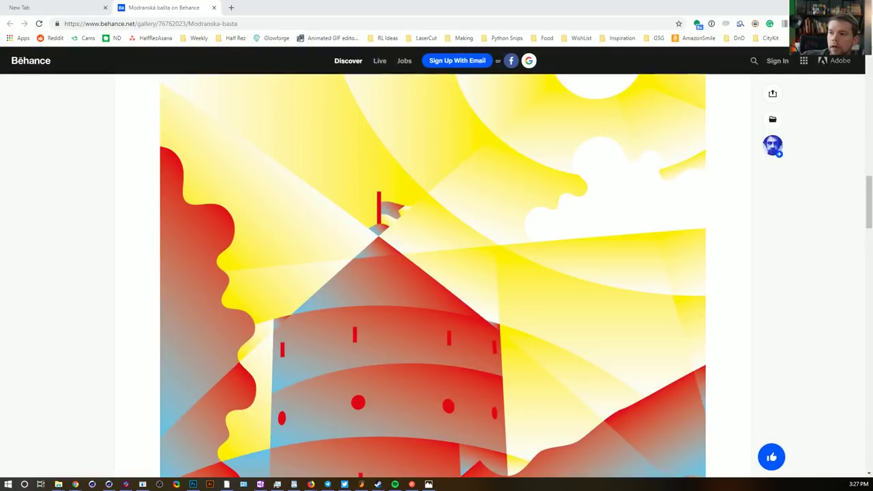
key(alt+Tab)
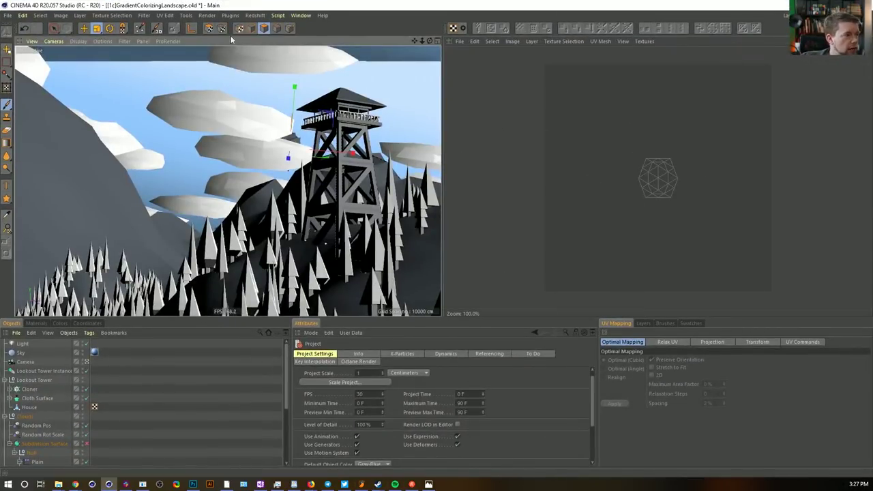
Turn on UV polygon mode and display the UV map of Platonic.1 from its UVW tag
click(208, 29)
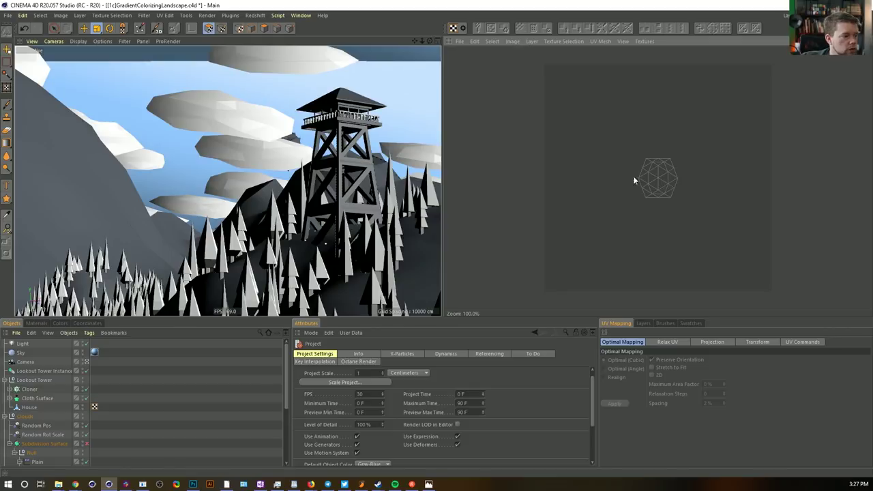
scroll(68, 426, down, 4)
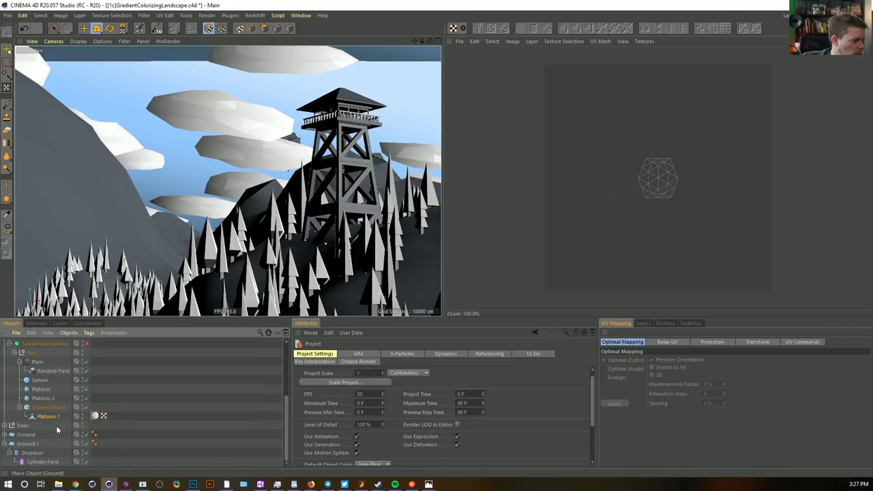
drag(104, 416, 575, 210)
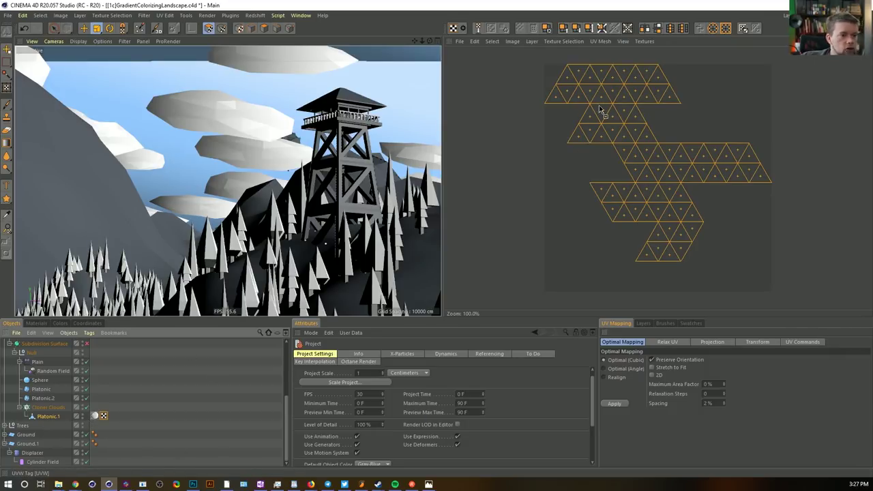
Select all UV polygons of Platonic.1 and apply Max UV so each face fills the UV space
click(643, 148)
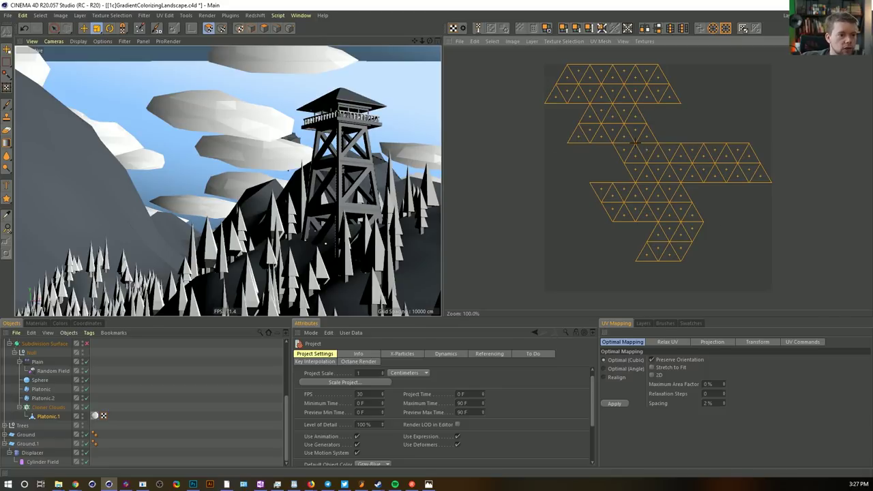
key(ctrl+a)
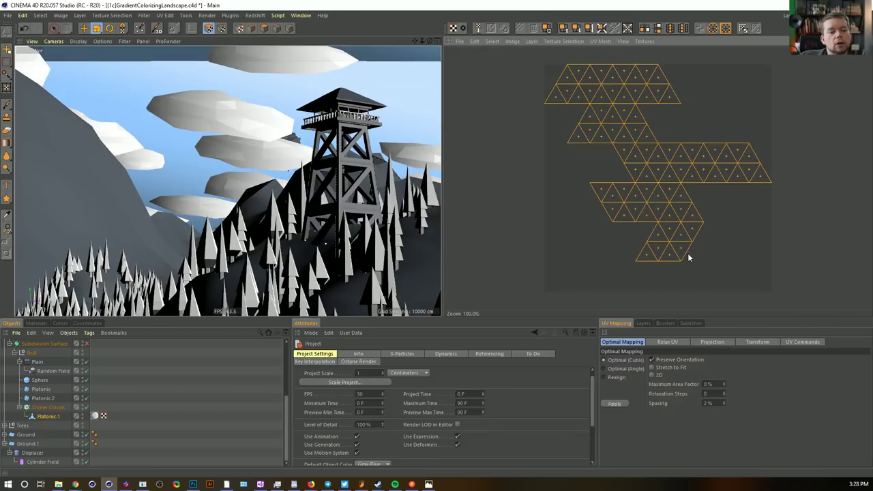
click(789, 342)
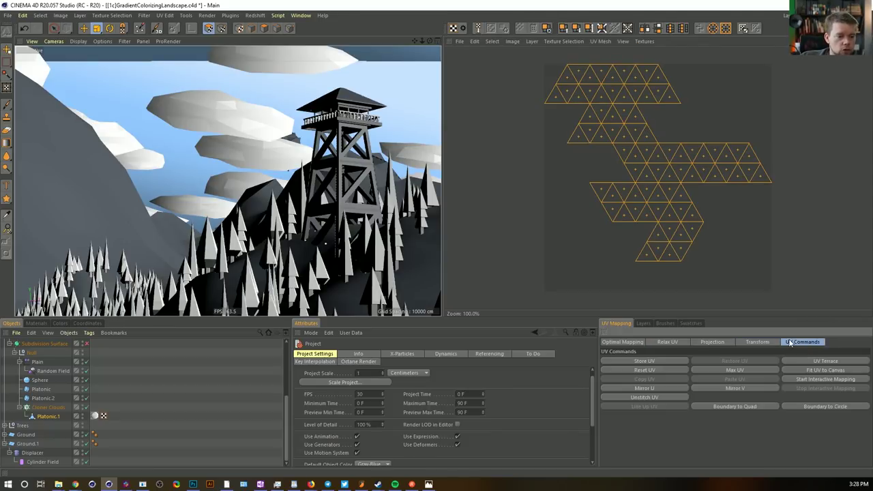
click(737, 369)
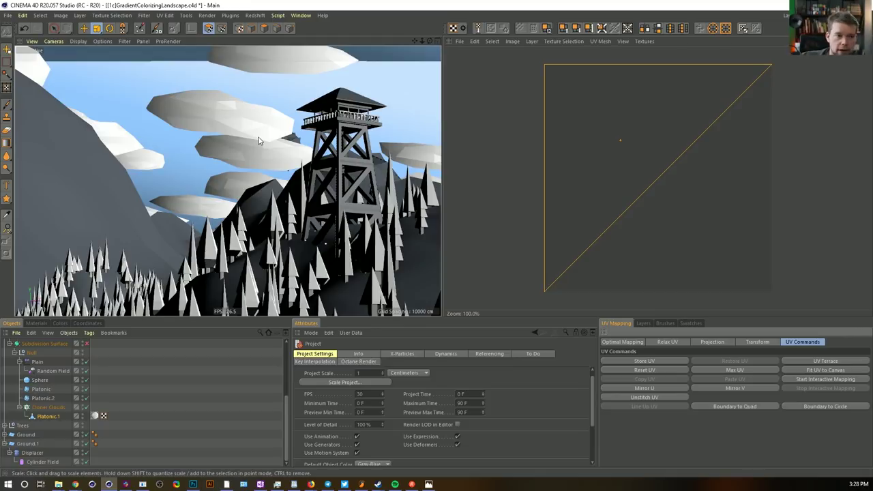
Switch the workspace back to the Startup layout
click(828, 15)
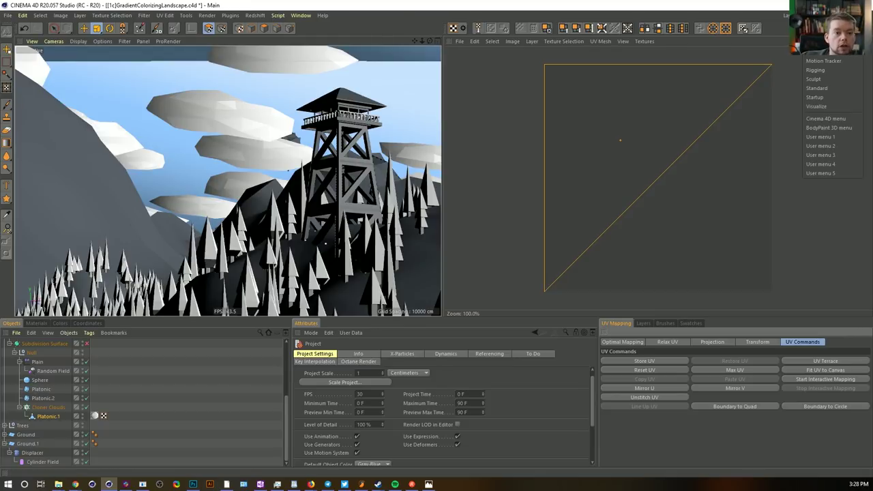
click(838, 96)
key(alt+Tab)
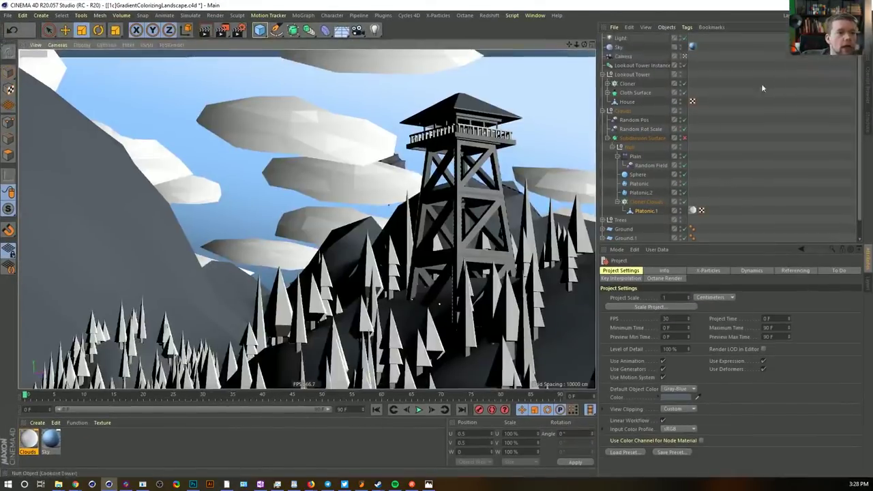
Set the Clouds texture on Platonic.1 to UVW Mapping projection, preview the render and enable the clouds' Subdivision Surface
click(692, 210)
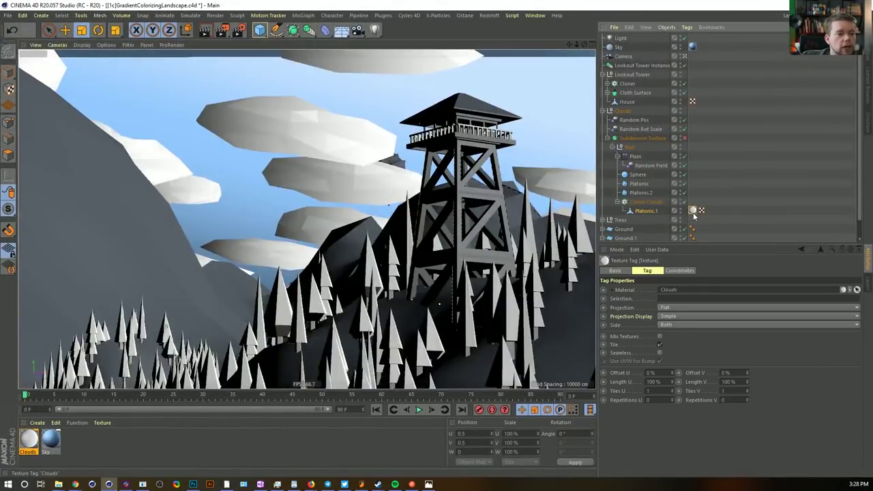
click(663, 307)
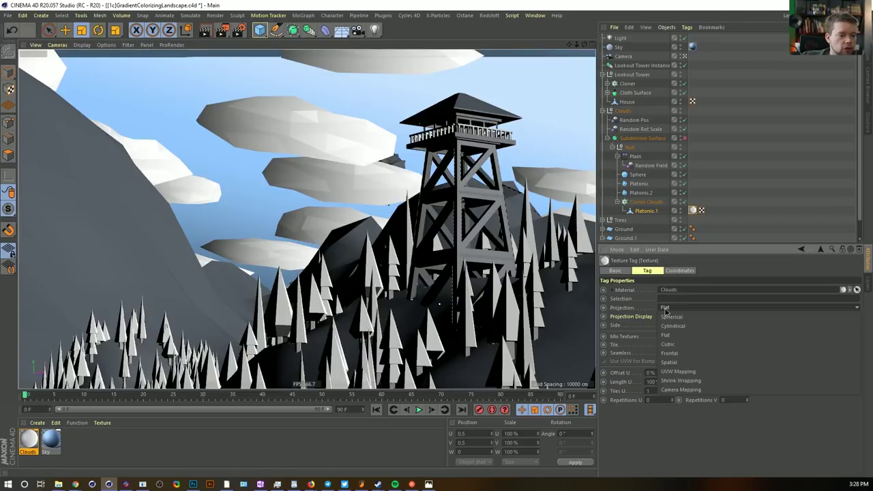
click(708, 374)
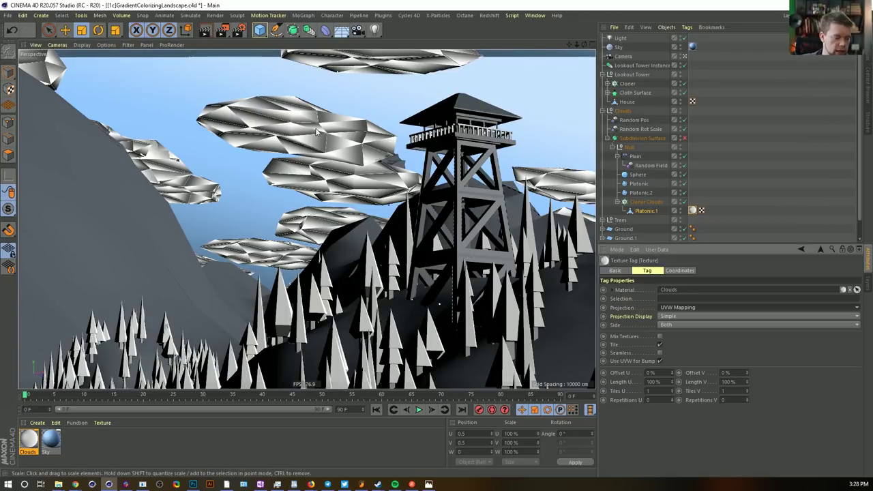
key(ctrl+r)
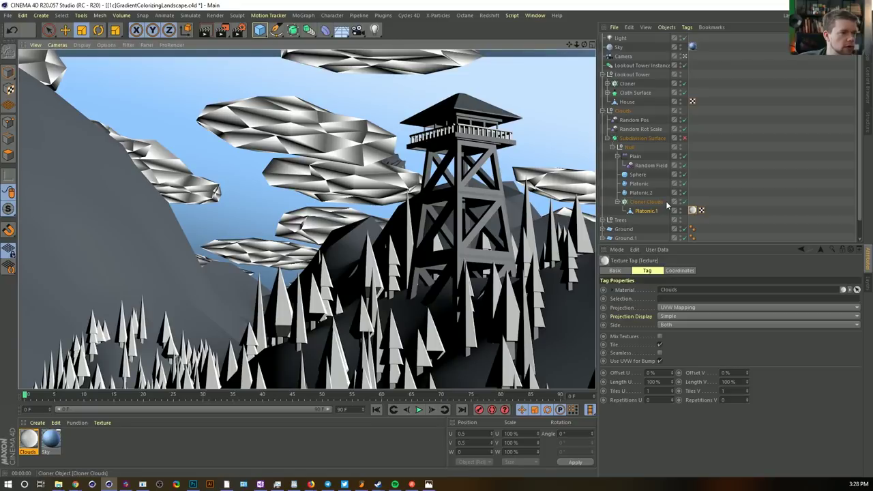
click(684, 138)
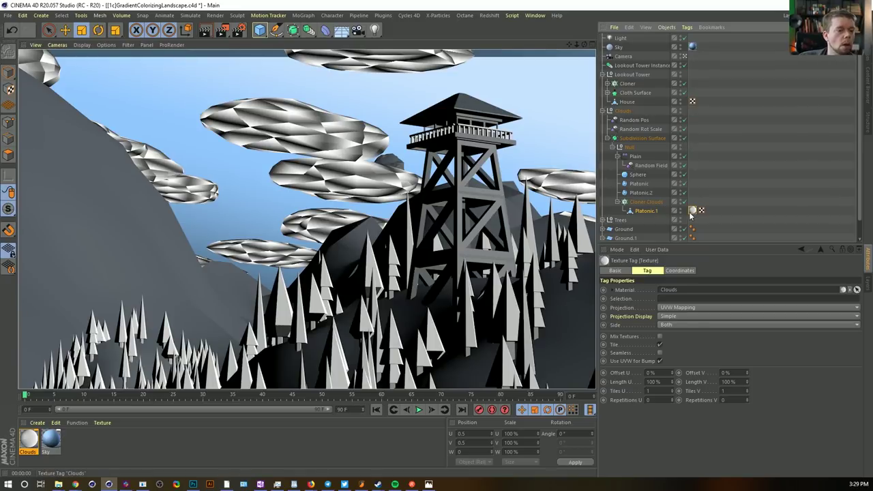
Undo and redo through the recent cloud edits, back to a state with the clouds' Subdivision Surface disabled
click(647, 212)
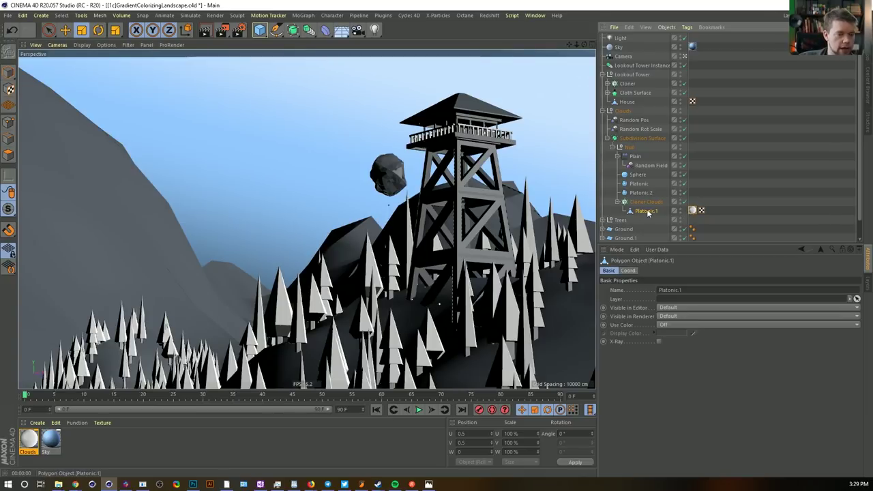
key(ctrl+z)
key(ctrl+z)
key(ctrl+z)
key(ctrl+z)
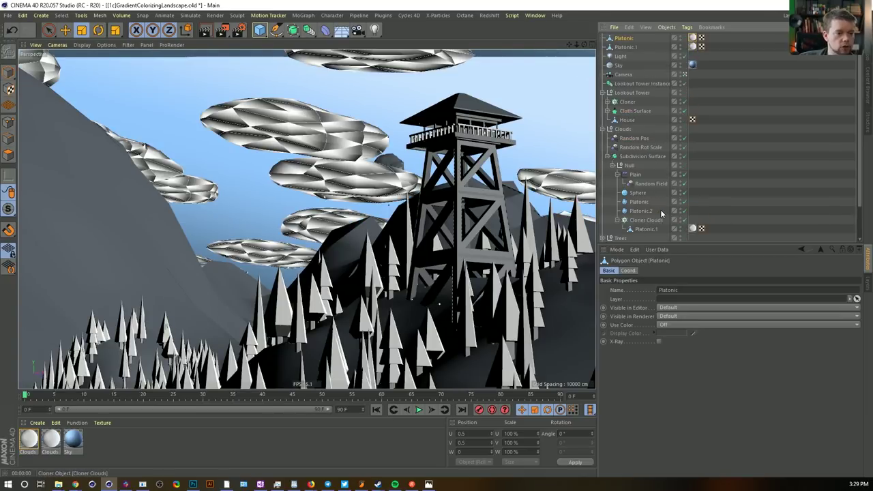
key(ctrl+y)
key(ctrl+y)
key(ctrl+y)
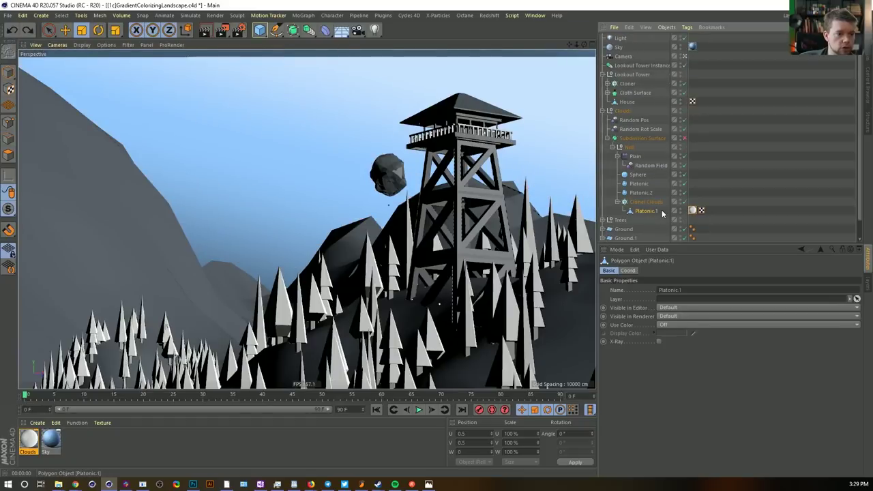
key(ctrl+y)
Paste a copy of Platonic.1 and move its flat-projected Clouds texture tag onto the Platonic.1 inside Cloner Clouds
key(ctrl+c)
key(ctrl+v)
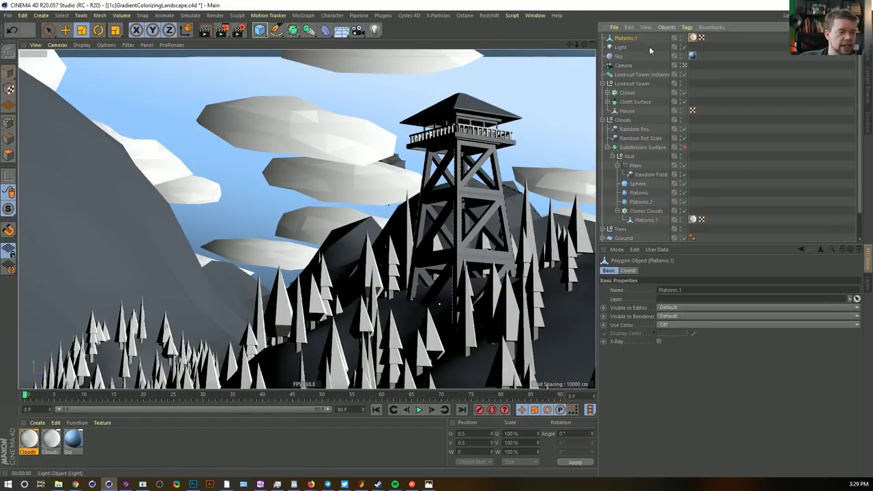
mouse_move(692, 39)
mouse_down()
mouse_move(700, 220)
mouse_move(729, 219)
mouse_up()
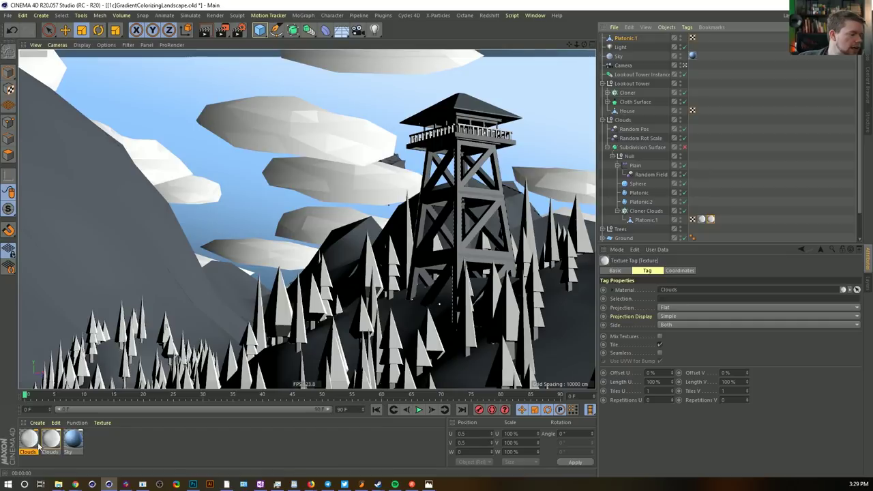
click(705, 220)
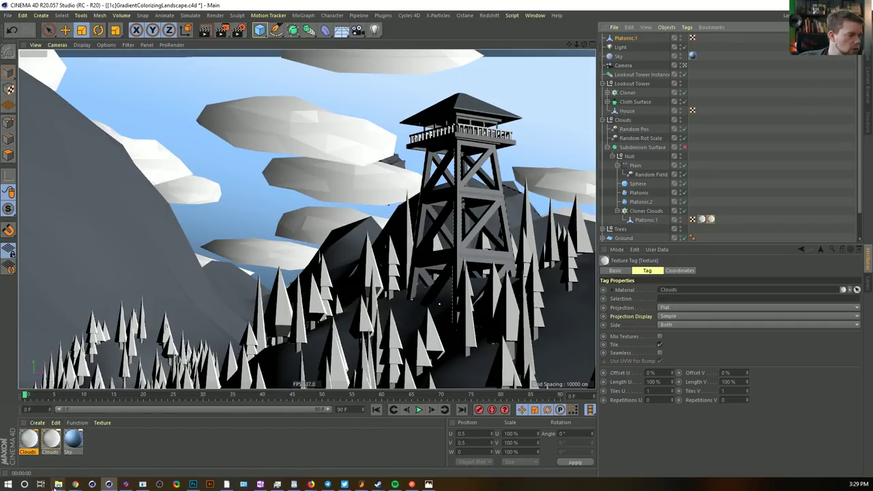
Try enabling the Transparency channel on the duplicated Clouds material, and undo it
click(103, 453)
click(52, 441)
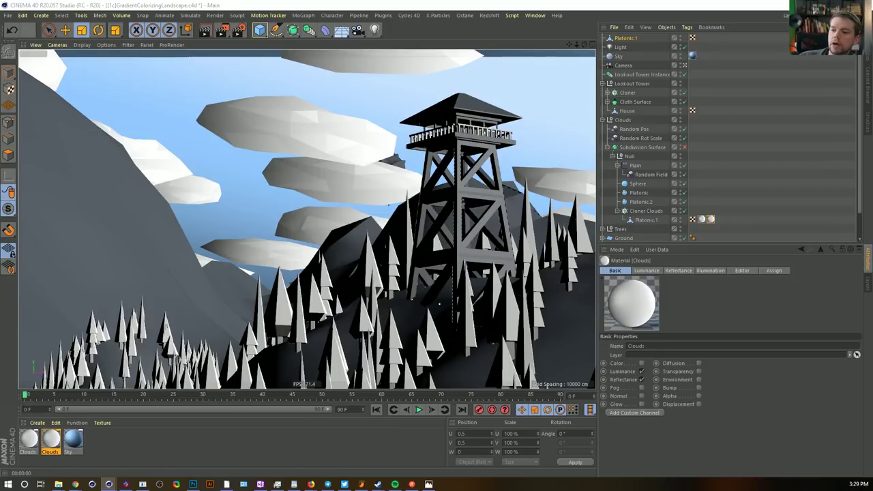
click(698, 371)
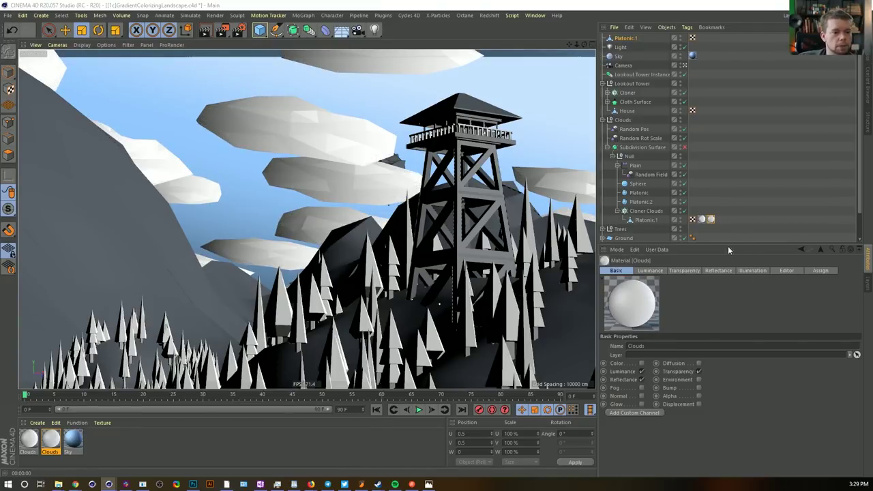
drag(51, 440, 714, 220)
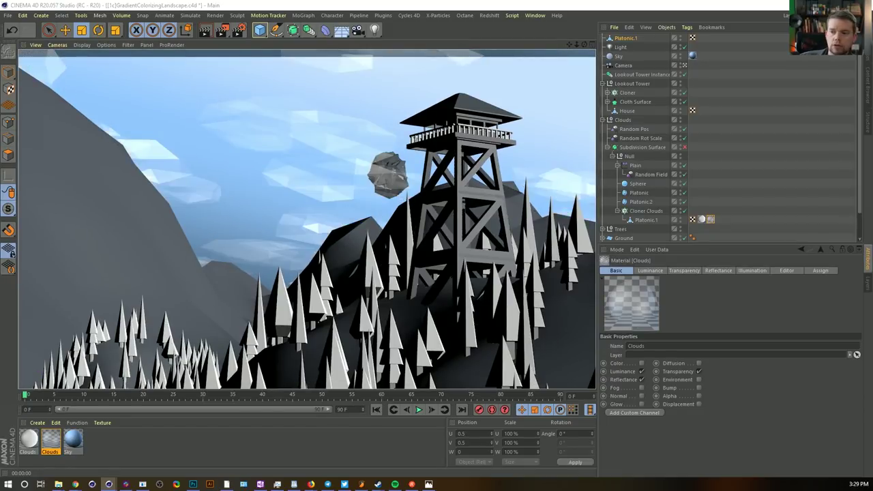
key(ctrl+z)
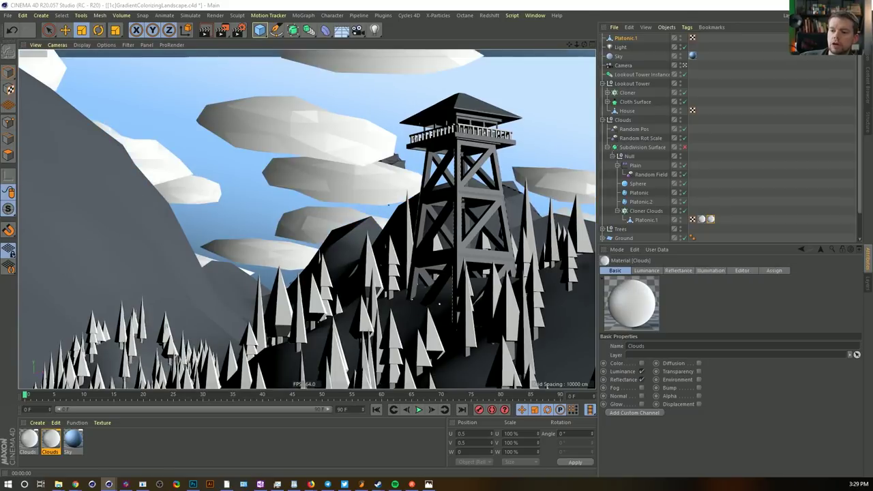
Enable the Alpha channel on the duplicated Clouds material and load a Color shader as its texture
click(698, 395)
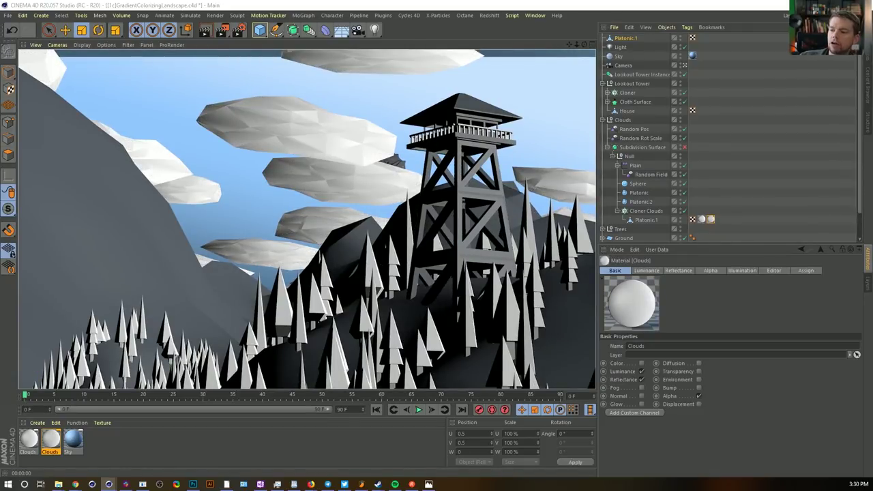
drag(872, 59, 666, 56)
drag(720, 190, 612, 189)
click(511, 220)
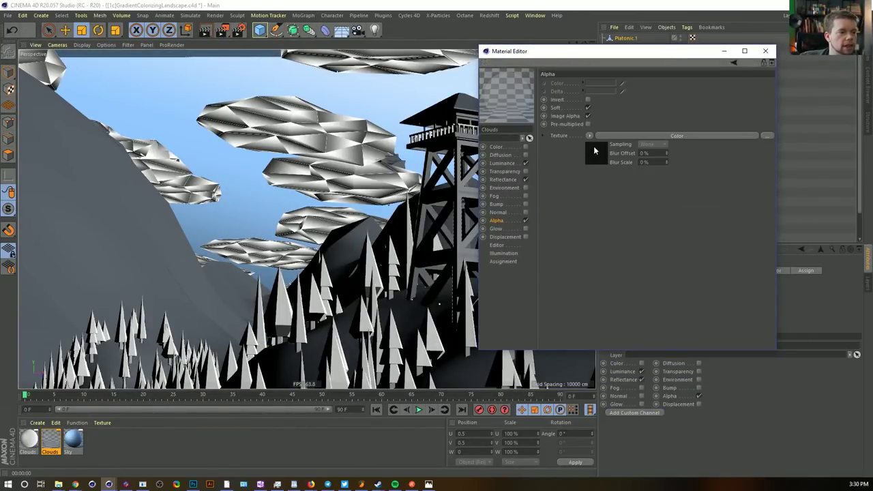
Try different brightness values for the alpha Color shader and set its V value to 90%
click(597, 135)
drag(643, 188, 781, 192)
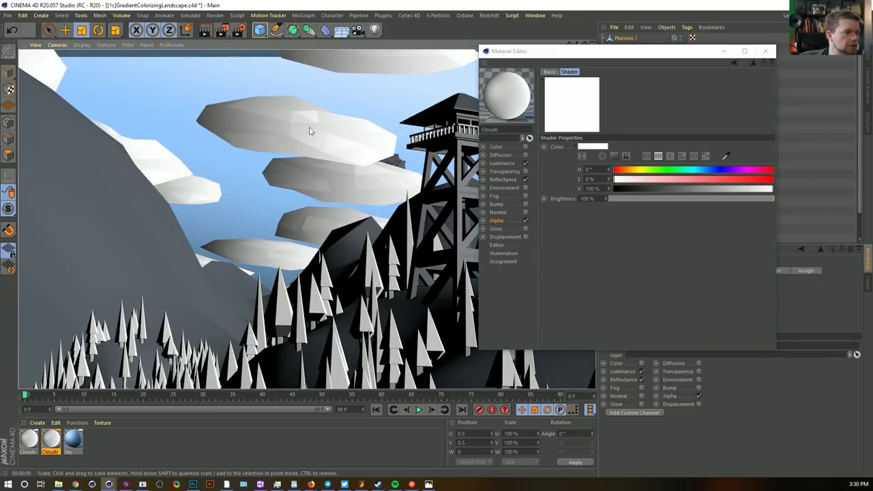
drag(656, 193, 628, 193)
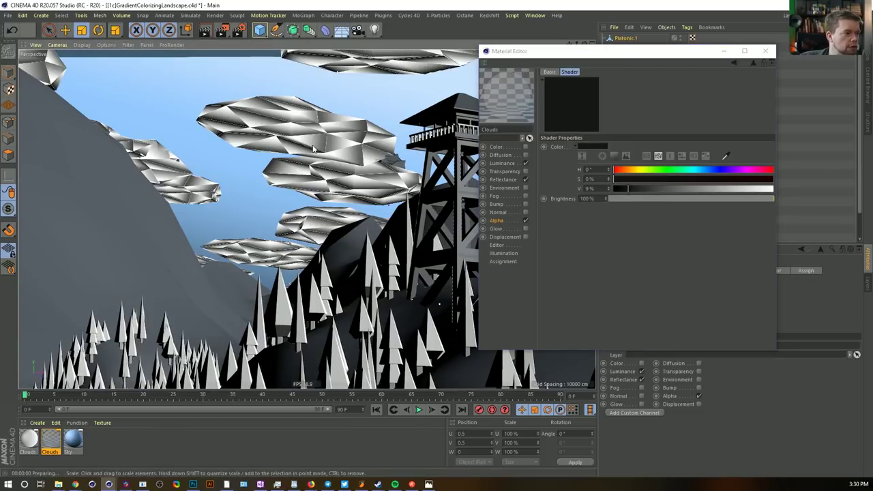
drag(696, 188, 755, 189)
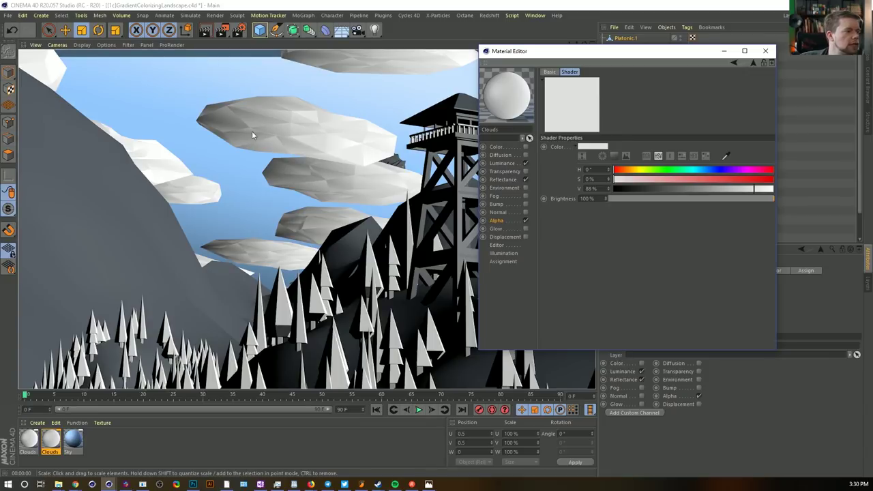
click(761, 189)
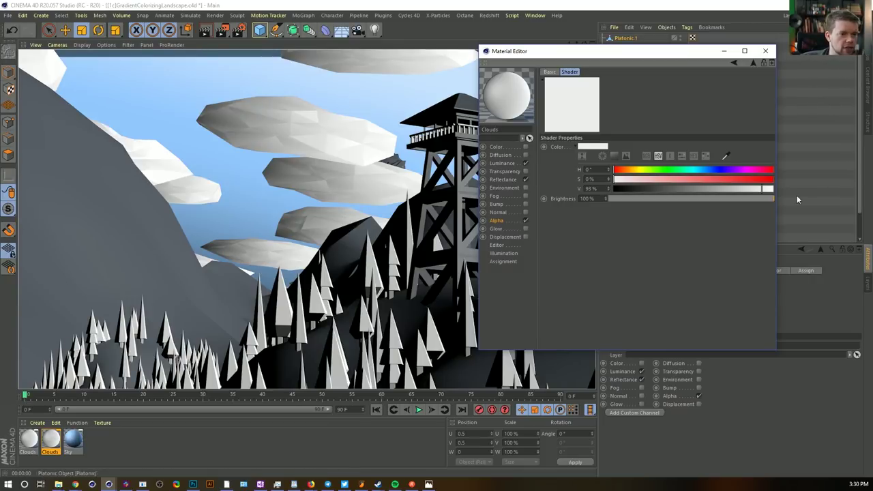
click(750, 189)
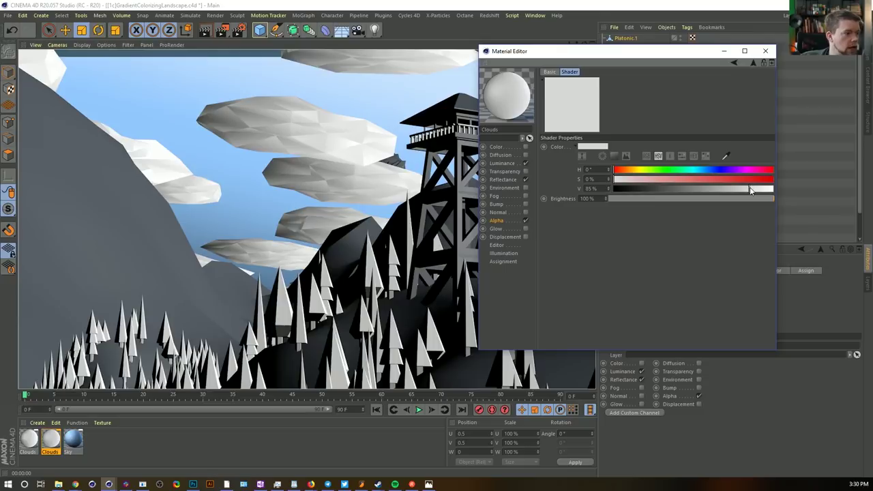
click(759, 189)
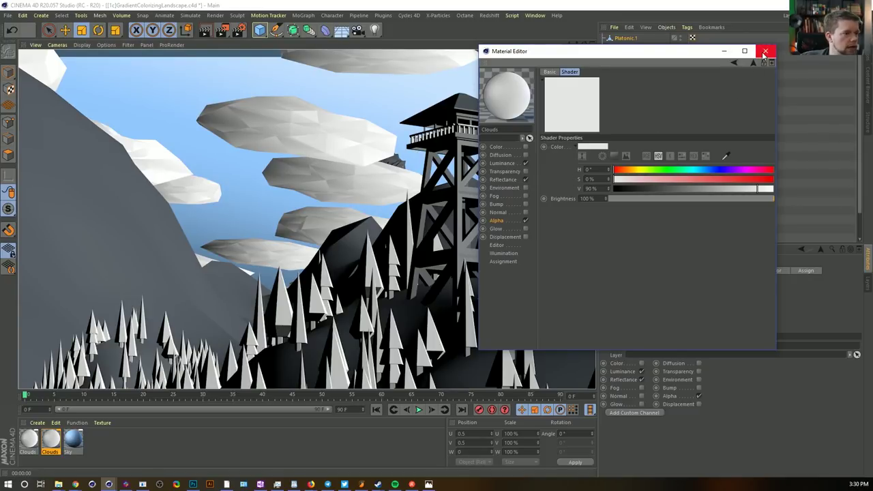
Set the angle of the duplicated Clouds material's luminance gradient to 22° and close the Material Editor
click(505, 163)
click(594, 171)
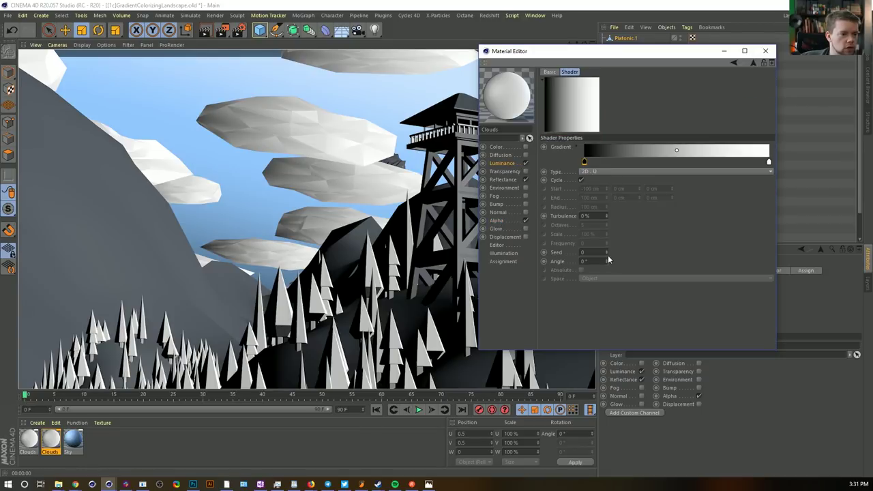
drag(606, 260, 606, 250)
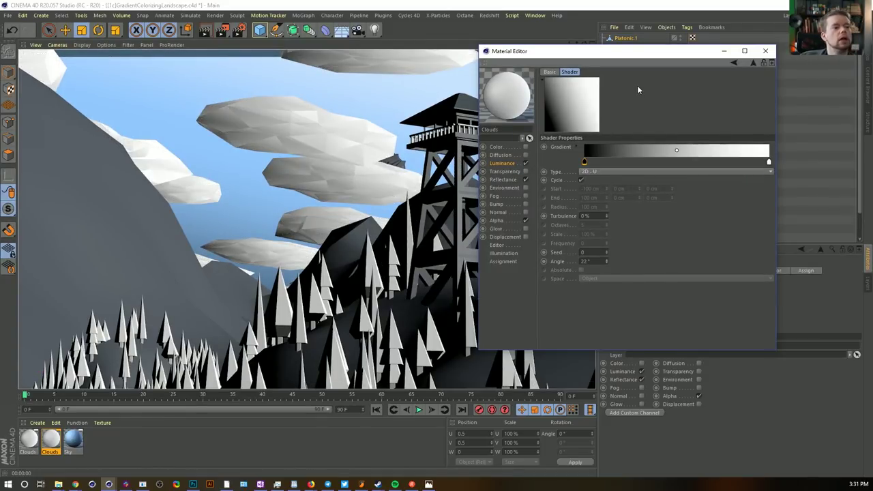
click(765, 51)
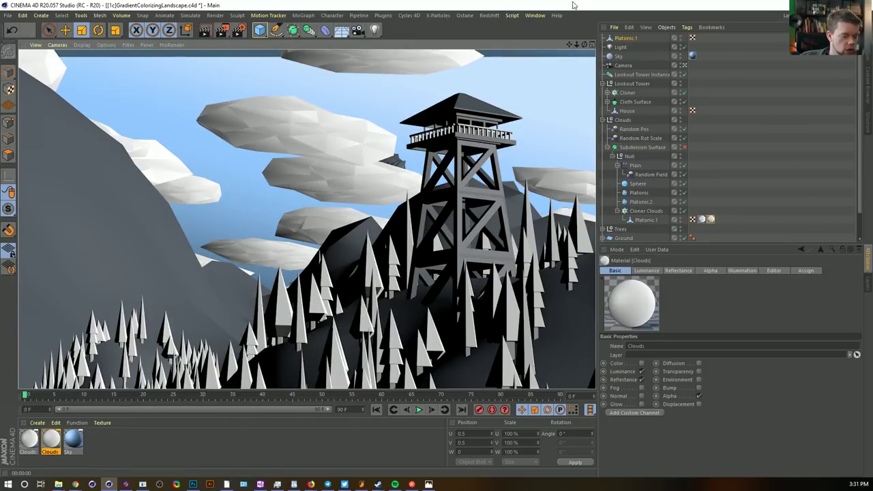
Save the project and rename the duplicated Clouds material to Clouds Overlay
key(ctrl+s)
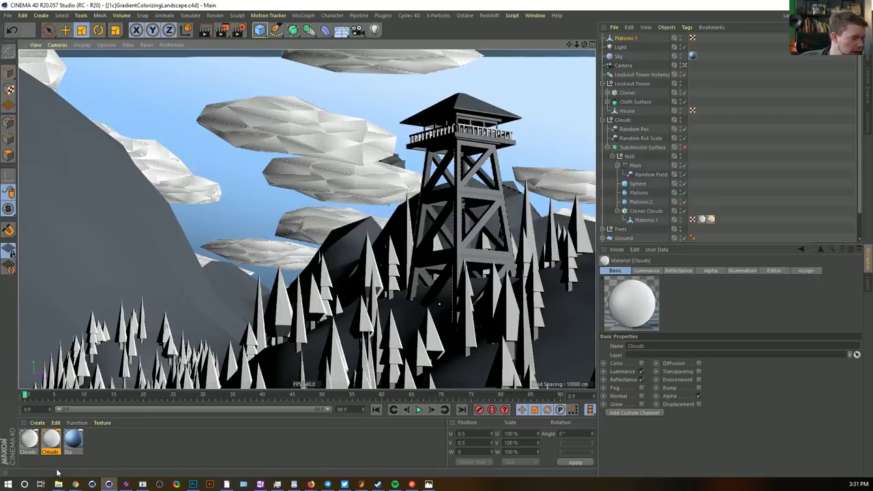
double_click(49, 451)
click(60, 453)
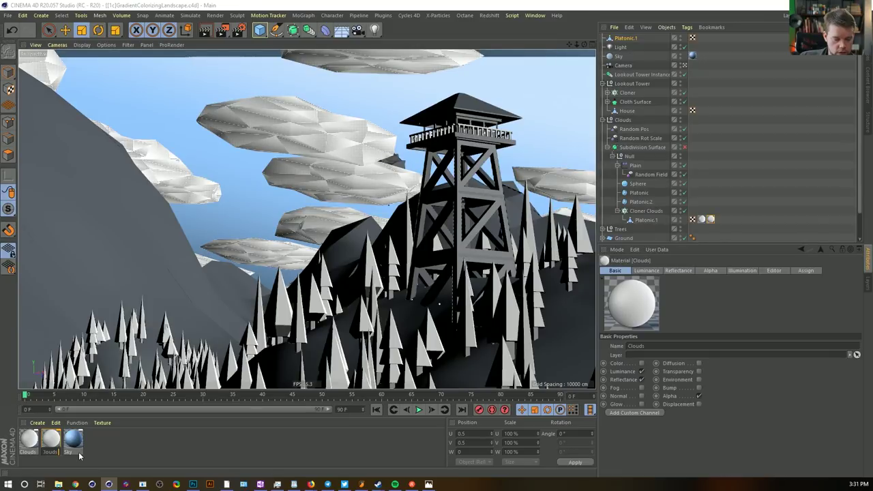
key(Return)
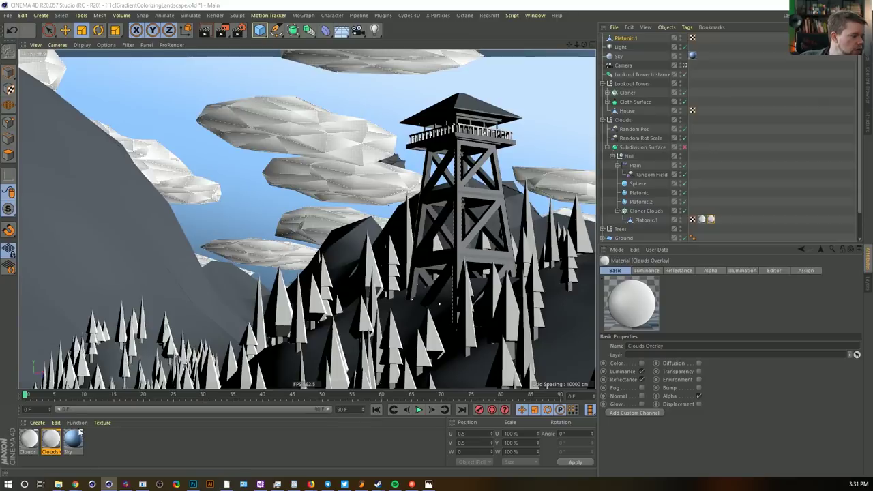
Duplicate the Clouds and Clouds Overlay materials and select both copies
ctrl+click(28, 439)
key(ctrl+v)
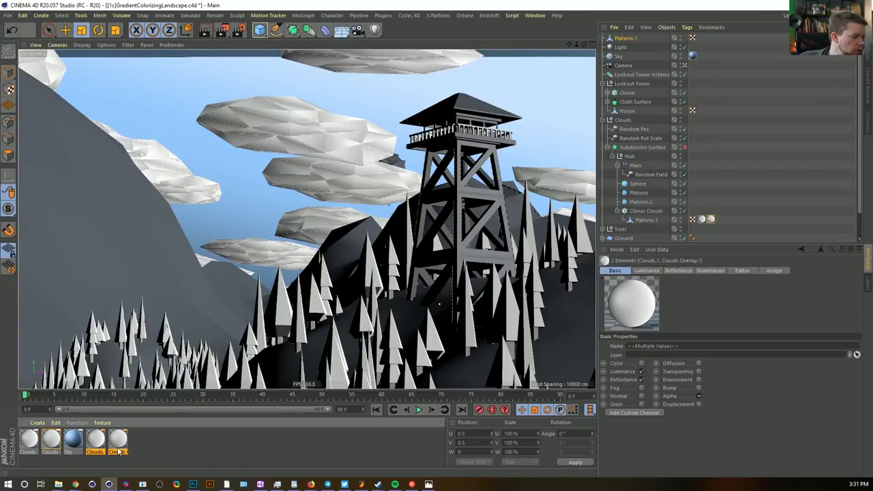
click(102, 443)
ctrl+click(119, 442)
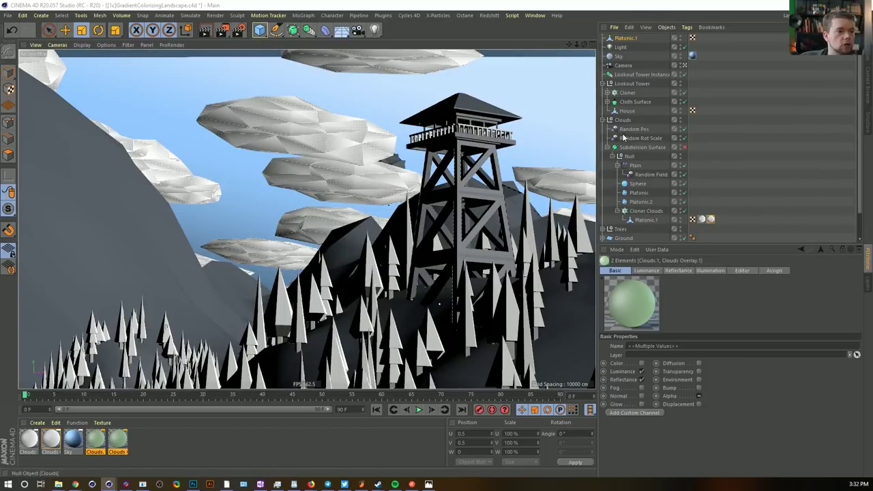
Copy both texture tags from the Platonic.1 cloud object to the Clouds null and collapse its hierarchy
drag(728, 222, 699, 220)
ctrl+drag(701, 220, 694, 122)
click(604, 121)
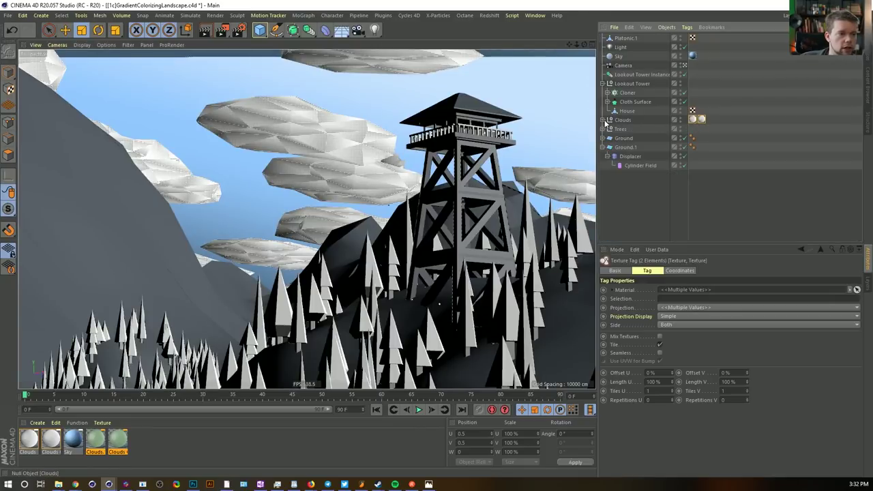
Group the Ground and Ground.1 objects under a new null
click(603, 147)
click(623, 138)
shift+click(625, 147)
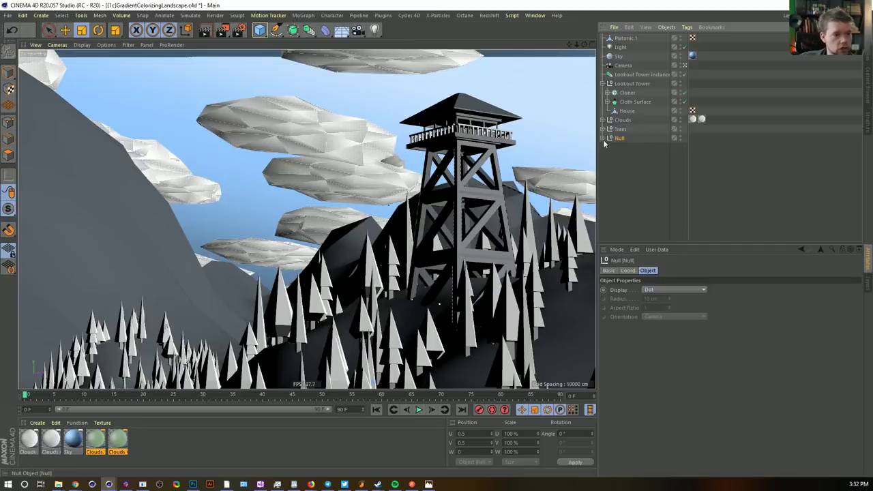
key(alt+g)
Move the two texture tags from Clouds to the ground null and link them to the green material copies
drag(710, 123, 690, 117)
drag(692, 120, 695, 142)
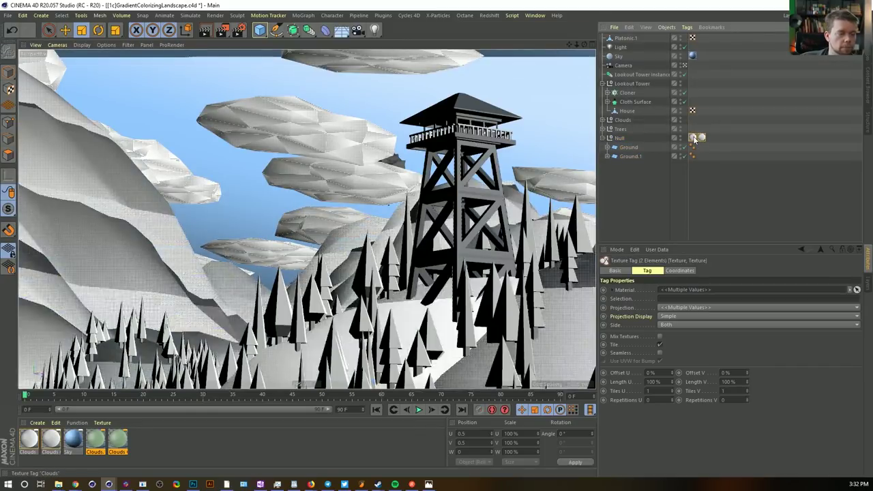
click(95, 440)
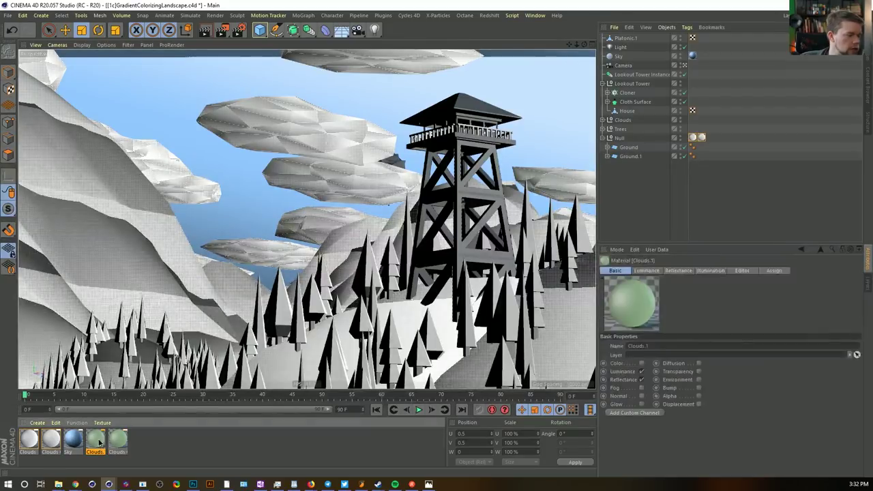
drag(692, 134, 703, 137)
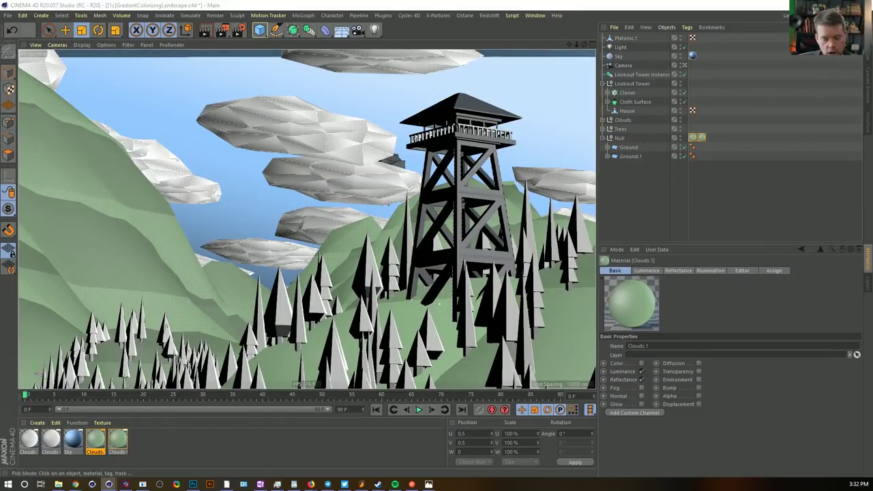
Rename the green Clouds copy to Ground and the Clouds Overlay copy to Ground Overlay, and close the Material Editor
click(119, 442)
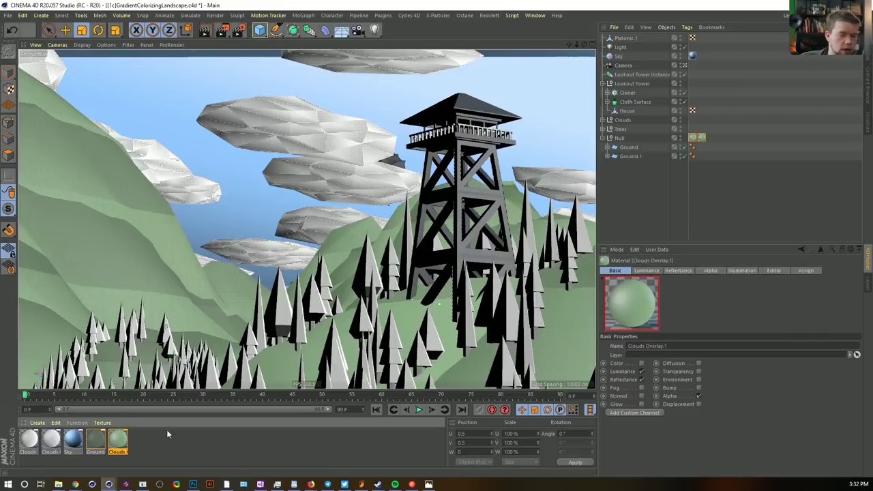
drag(872, 83, 501, 97)
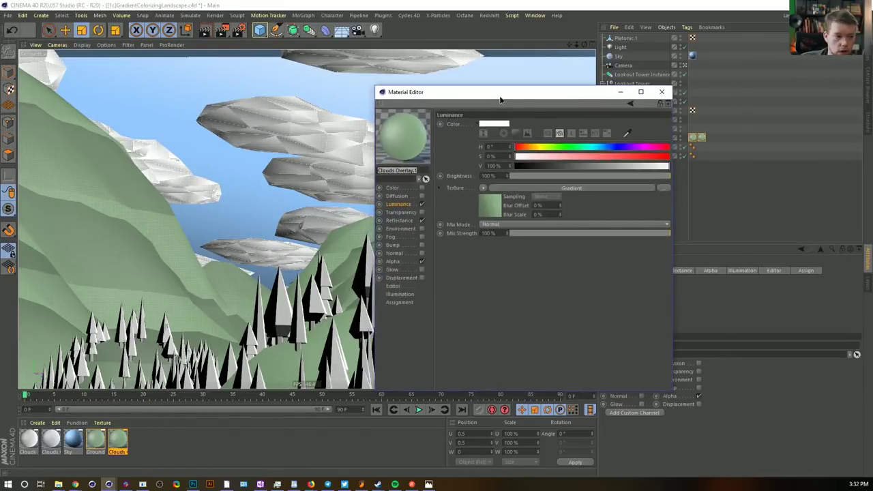
text(Ground Overlay)
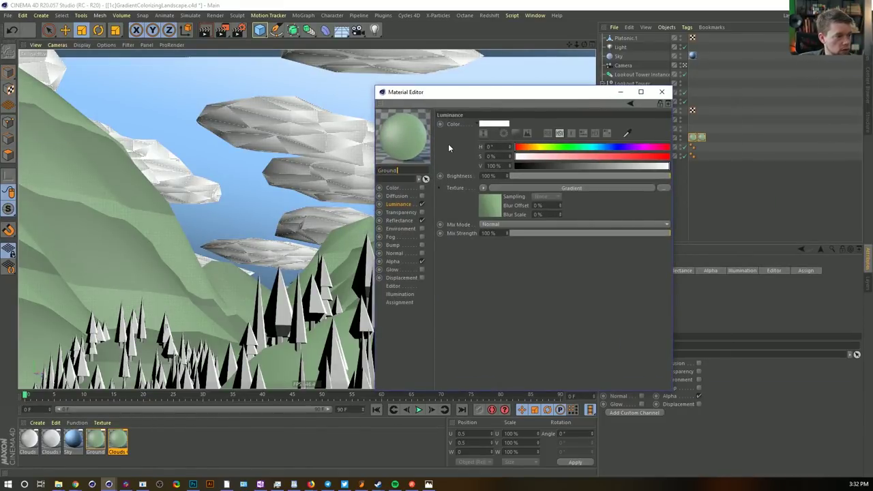
key(Return)
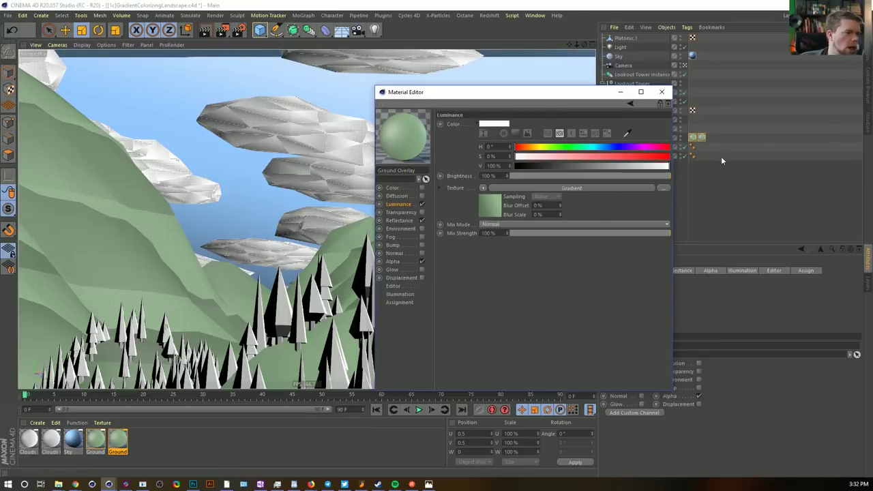
click(662, 92)
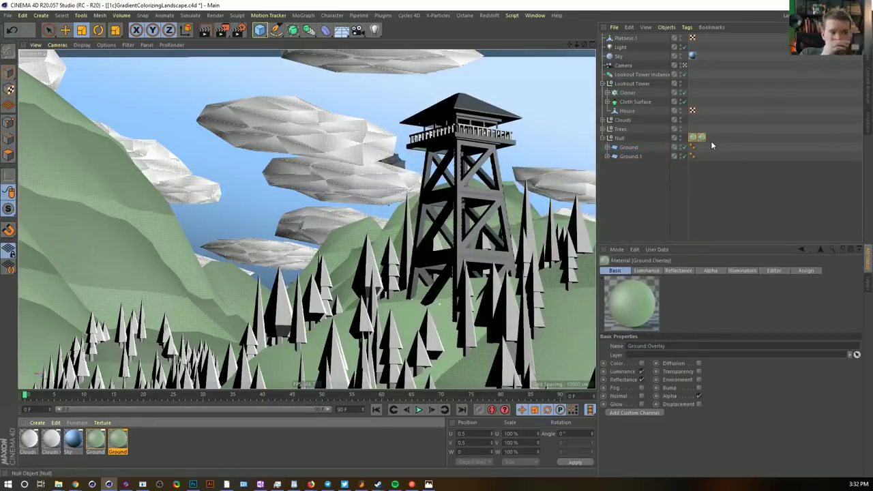
Render the viewport to check how the Ground material looks on the hills, and select the Ground plane
click(693, 138)
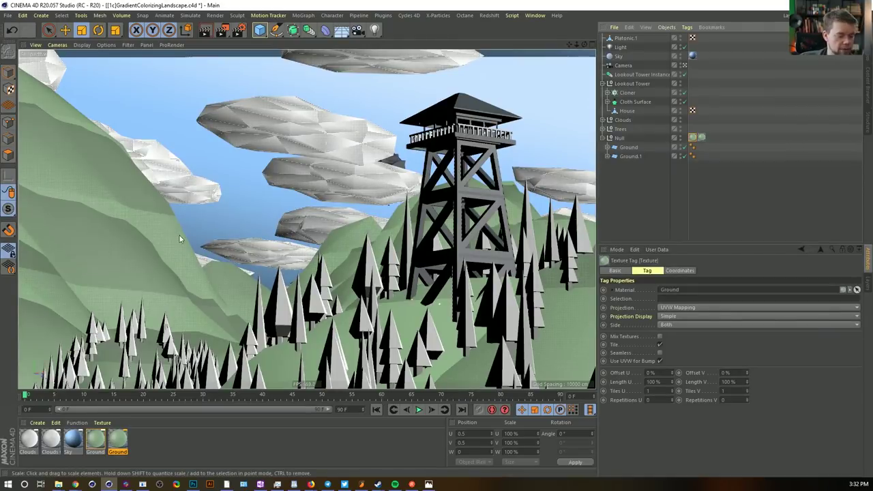
key(ctrl+r)
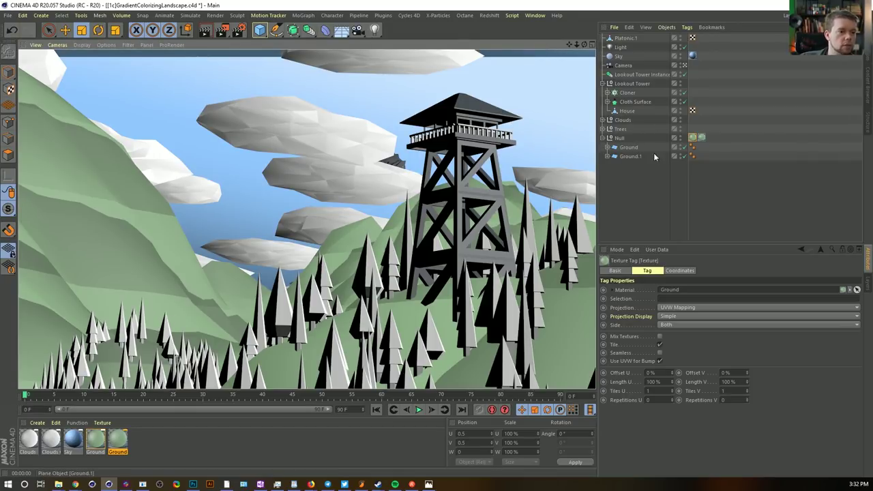
click(631, 147)
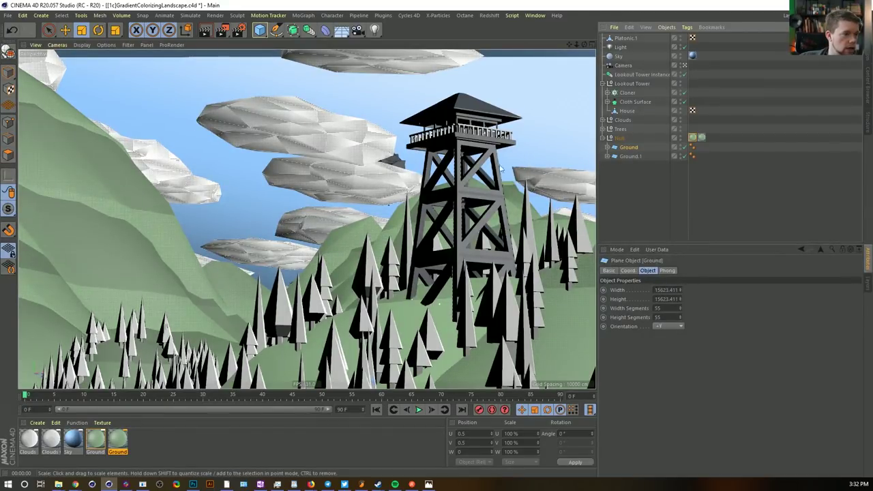
Save the scene as a new version named [1d]GradientColorizingLandscape.c4d
key(ctrl+shift+s)
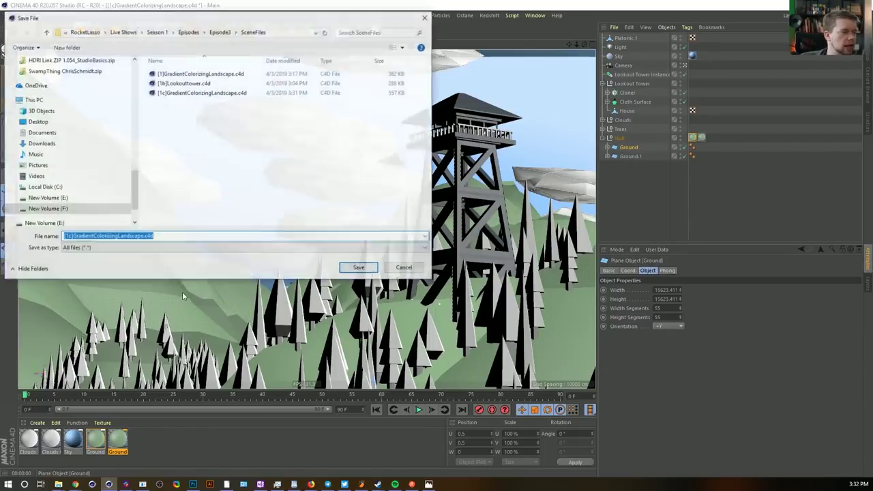
click(70, 235)
key(BackSpace)
text(d)
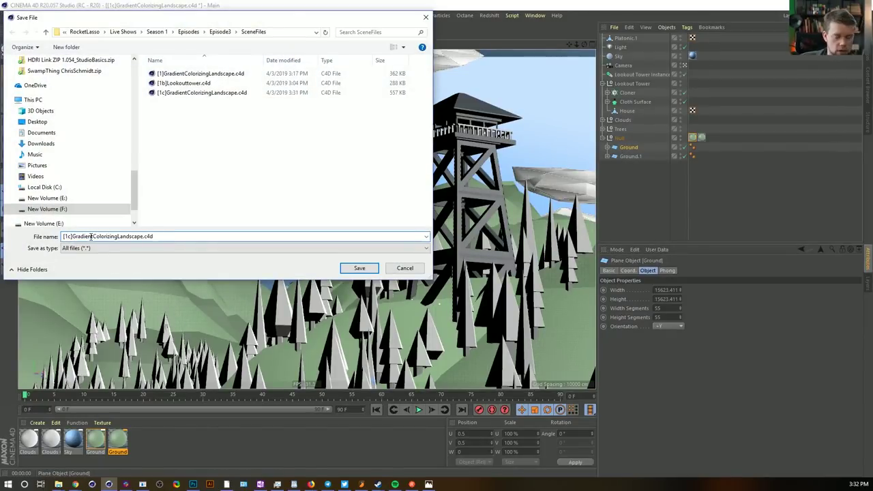
key(Return)
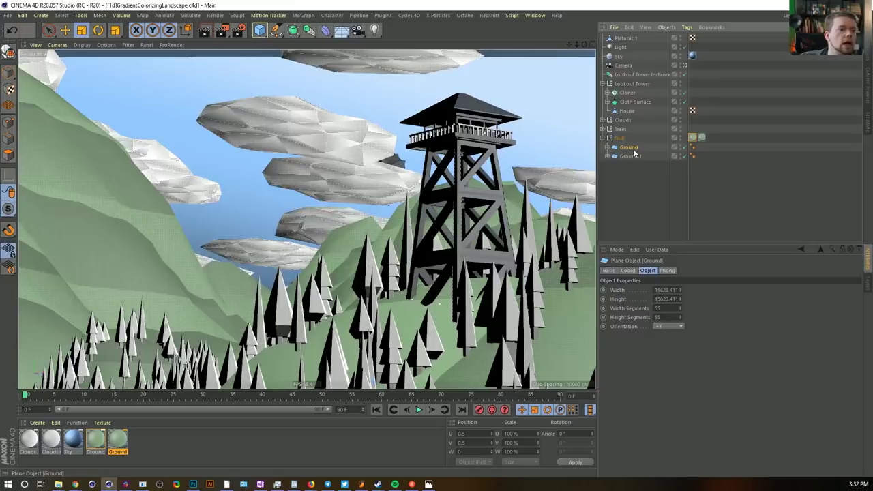
Make the Ground and Ground.1 planes editable polygon objects and render the viewport
shift+click(631, 157)
key(c)
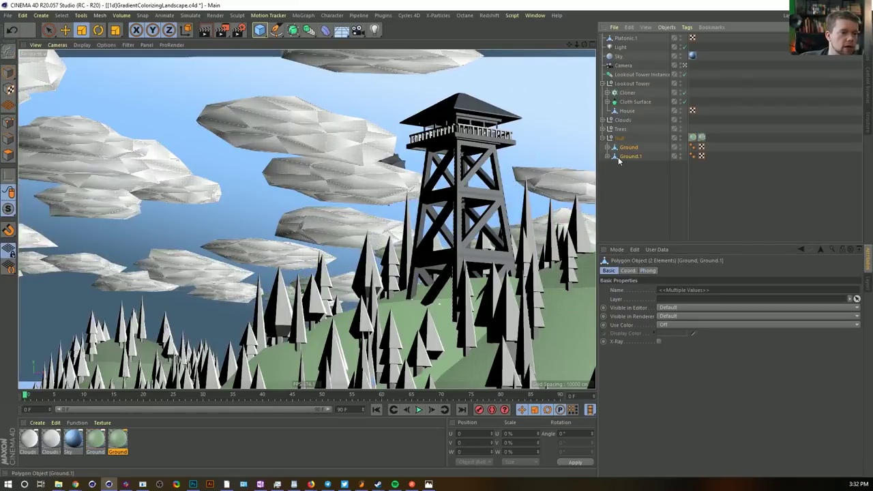
click(622, 179)
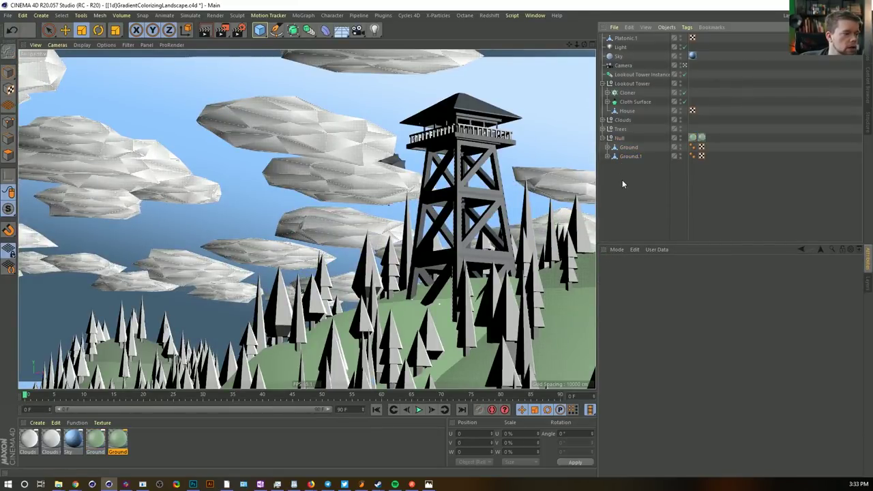
key(ctrl+r)
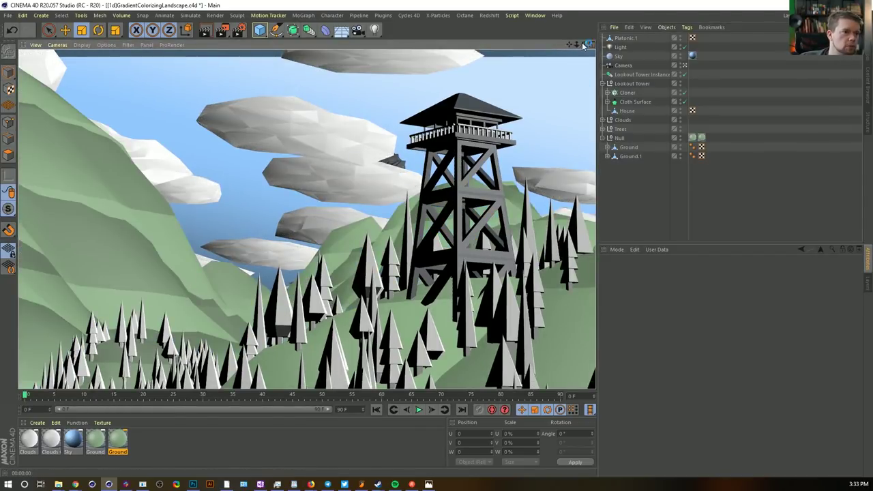
Select the Ground polygon object and switch to the UV editing layout
click(701, 145)
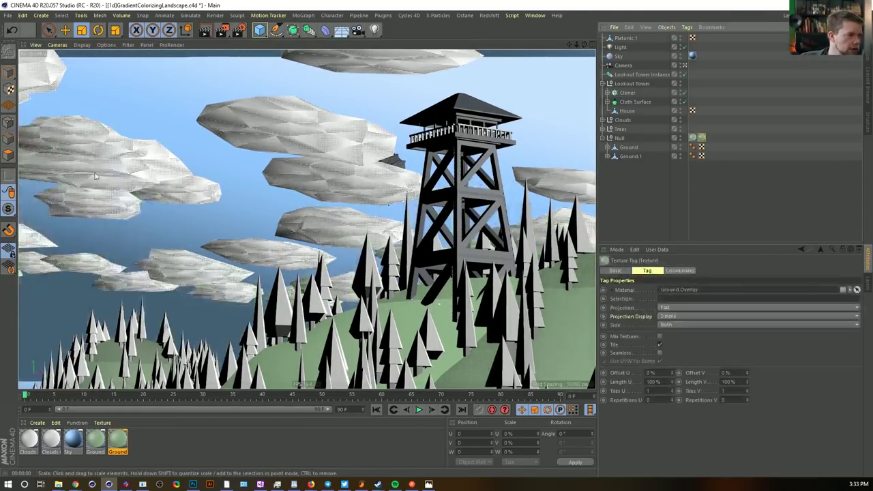
click(664, 182)
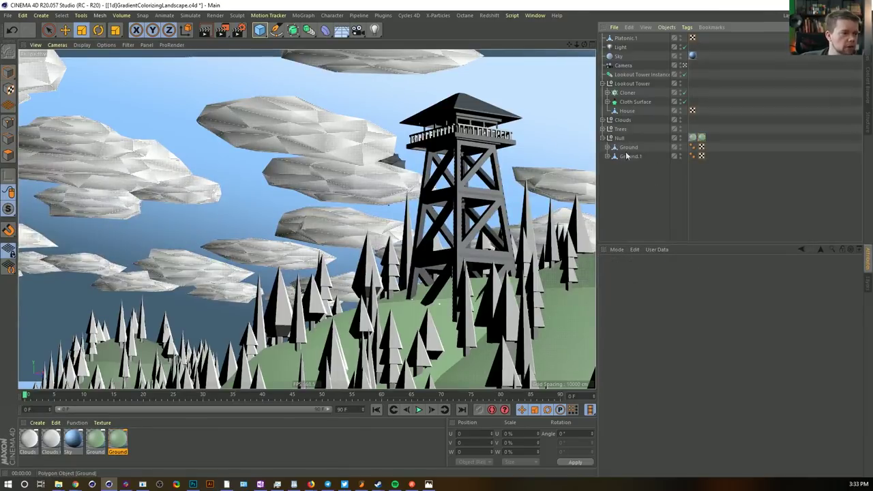
click(630, 147)
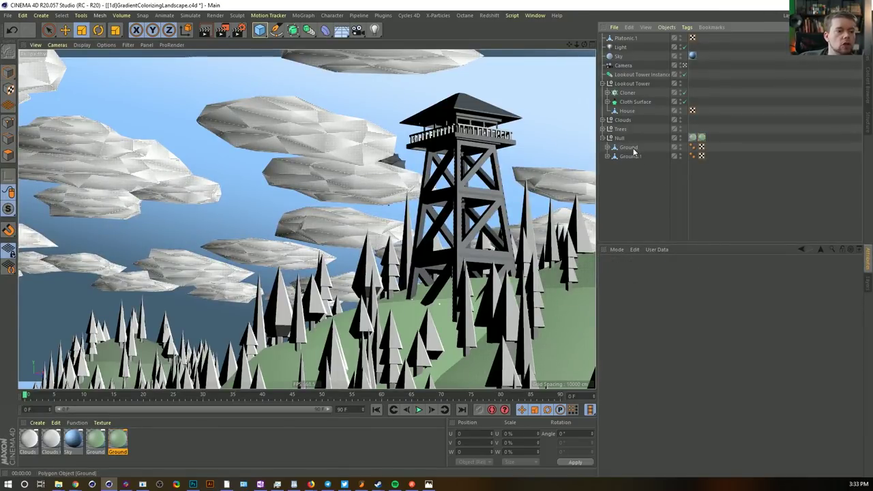
click(795, 15)
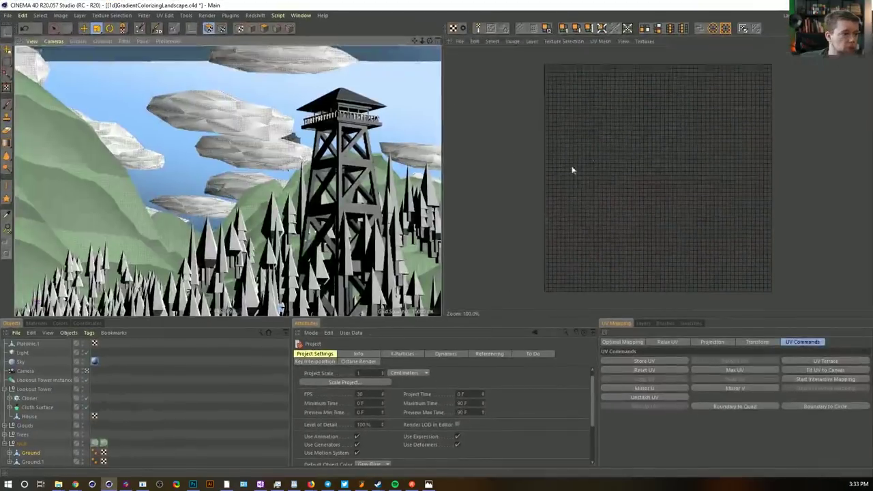
Select all UV polygons of the Ground object and apply Max UV so each fills the UV canvas
click(35, 453)
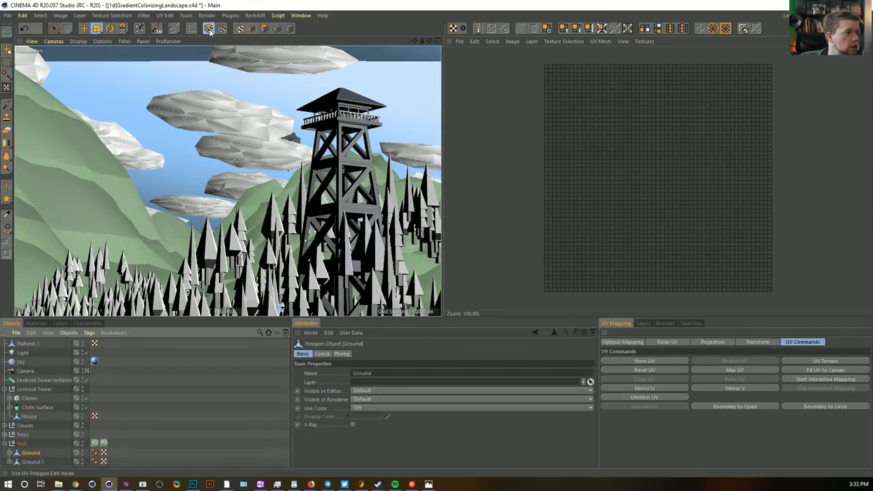
click(603, 171)
click(34, 454)
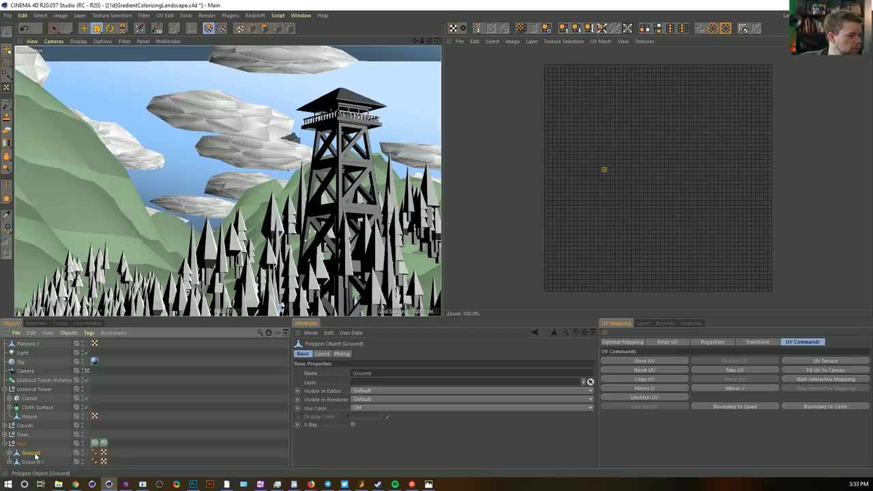
click(711, 182)
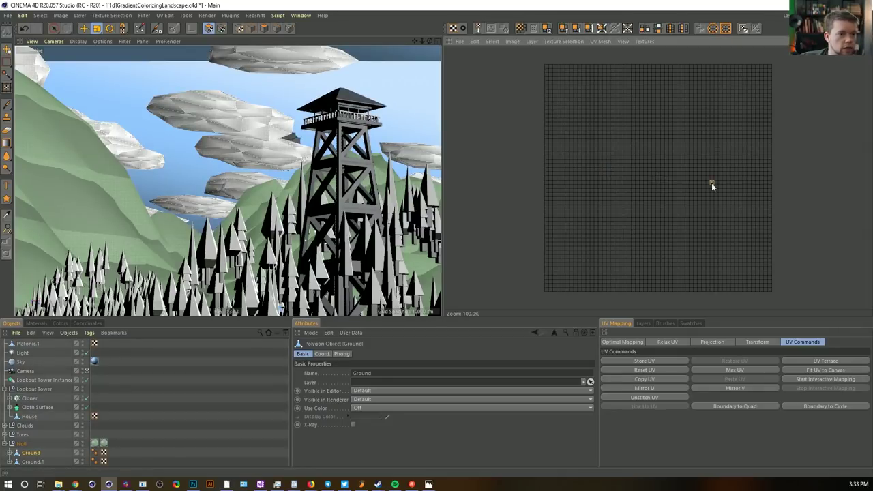
key(ctrl+a)
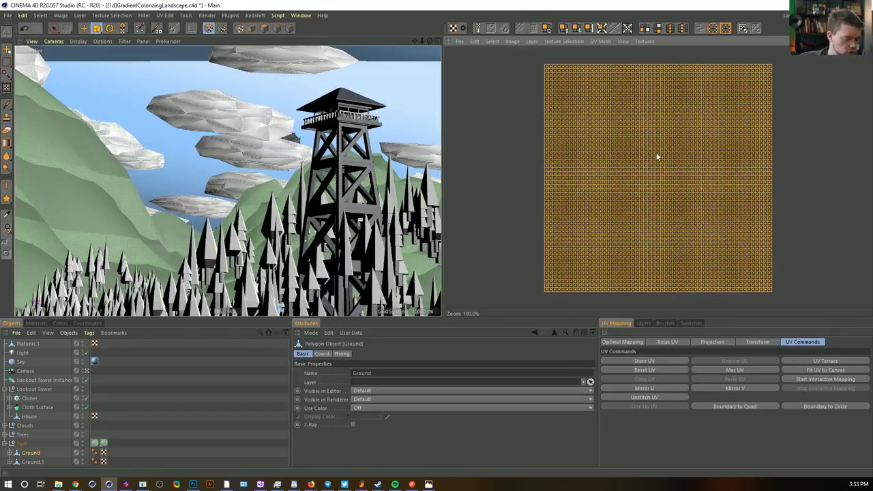
click(727, 368)
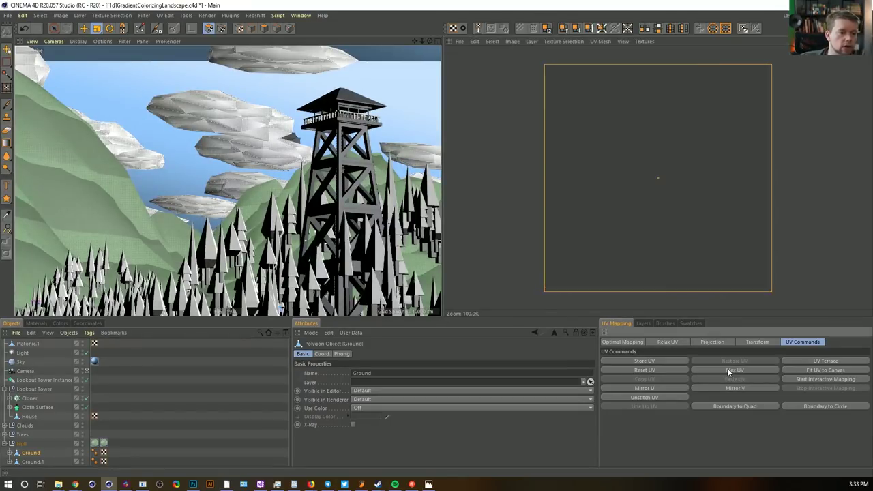
click(465, 92)
Apply Max UV to all UV polygons of the Ground.1 object and clear the selection
click(32, 461)
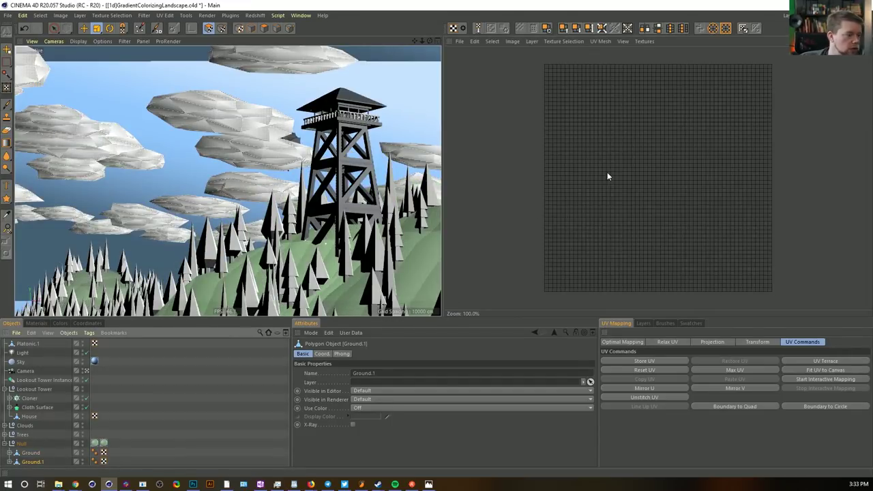
click(103, 462)
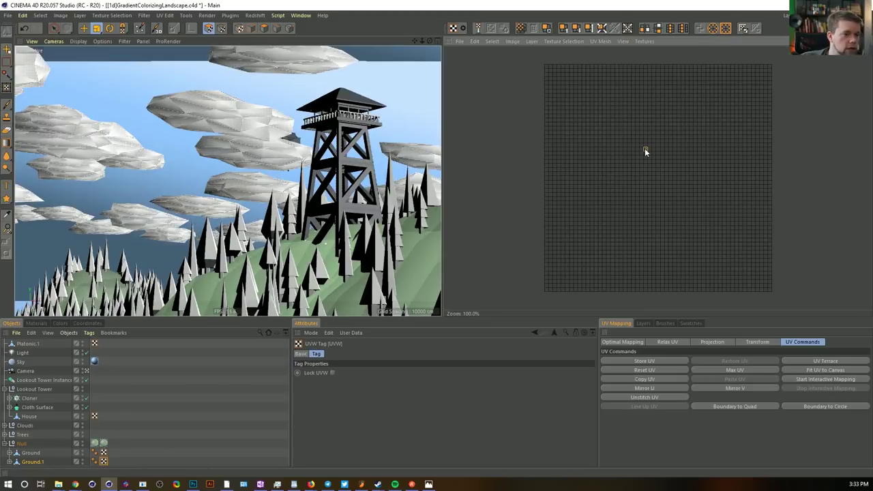
key(ctrl+a)
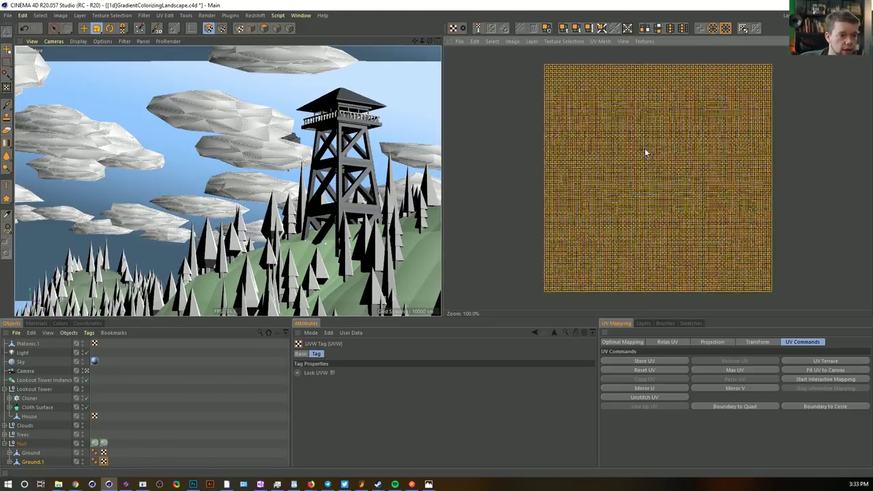
click(733, 369)
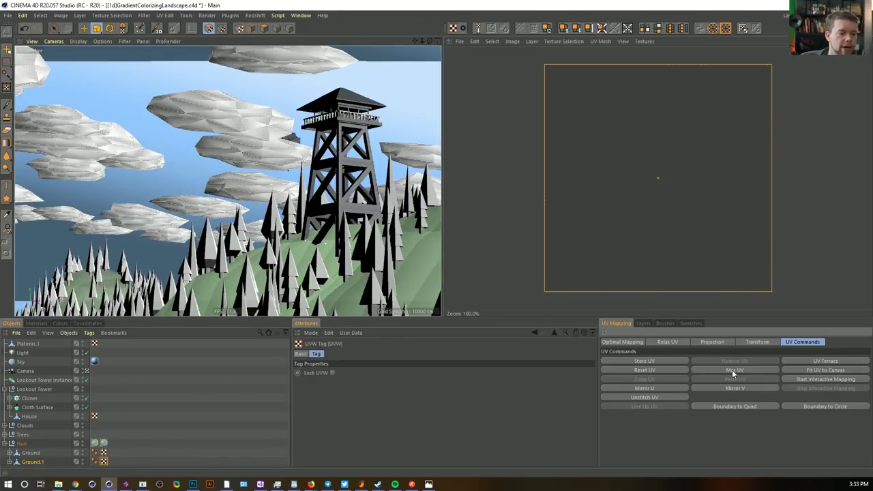
click(482, 72)
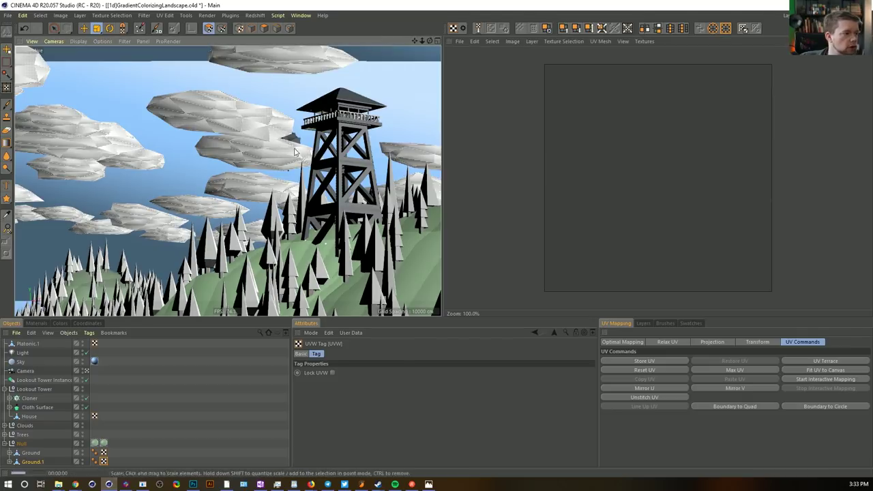
Render the camera view to check the ground mapping and glance at the four-viewport layout
key(ctrl+r)
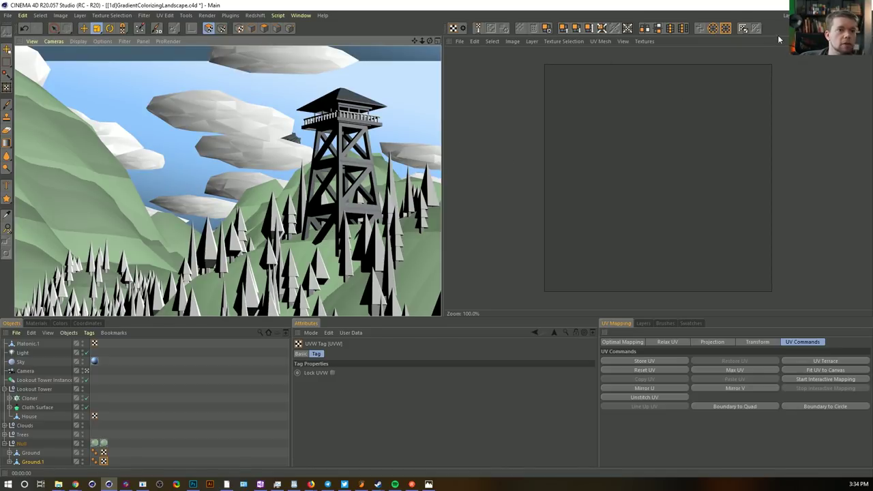
middle_click(400, 106)
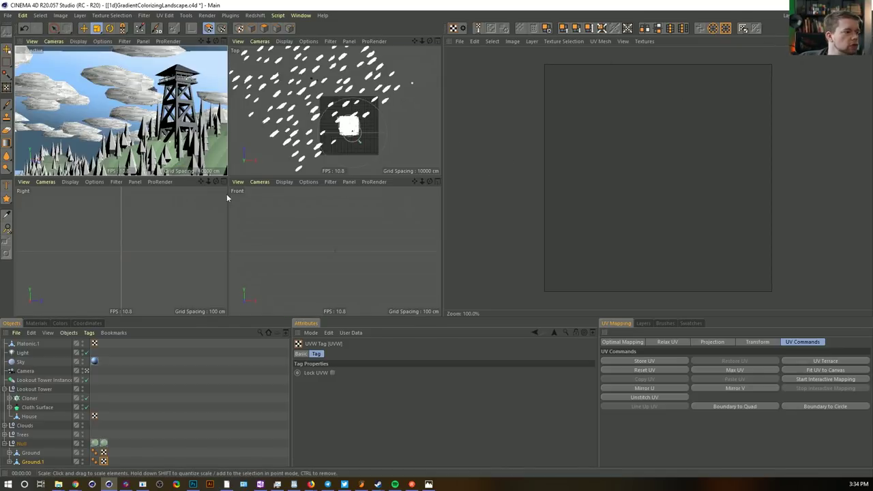
middle_click(185, 232)
middle_click(195, 147)
middle_click(195, 147)
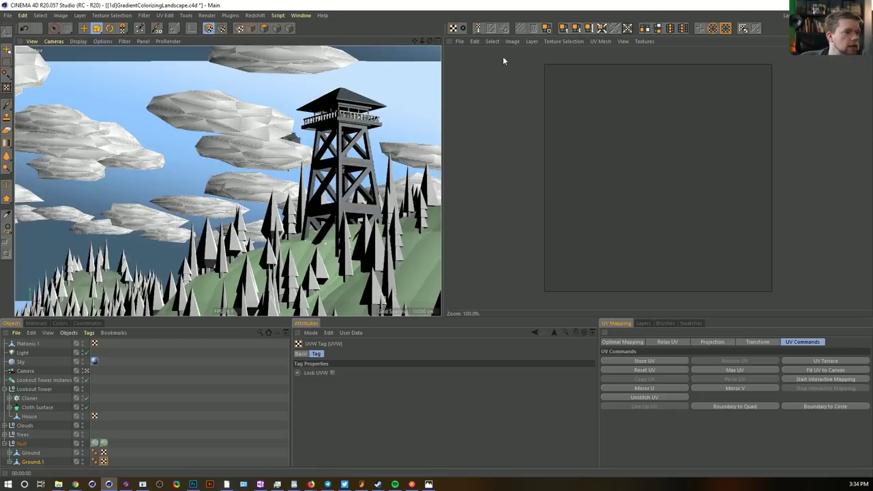
Leave the scene camera and select scattered polygon patches across both Ground and Ground.1 with Live Selection
click(86, 372)
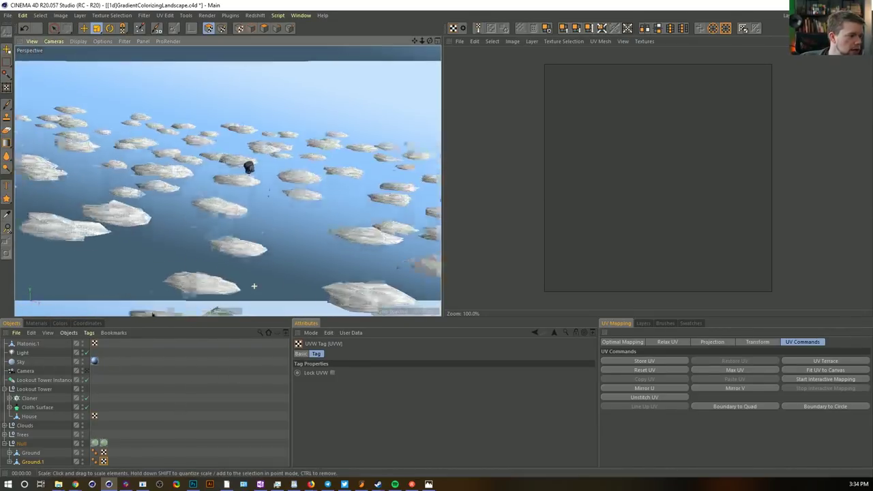
click(266, 28)
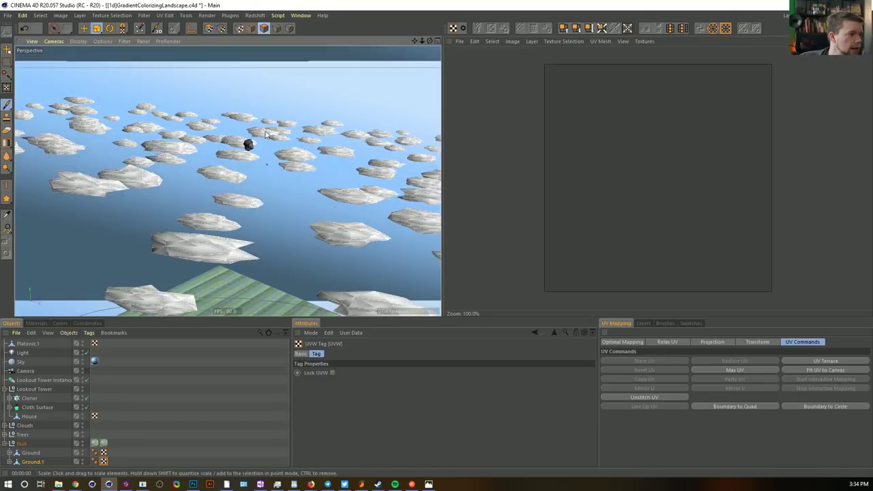
ctrl+click(30, 453)
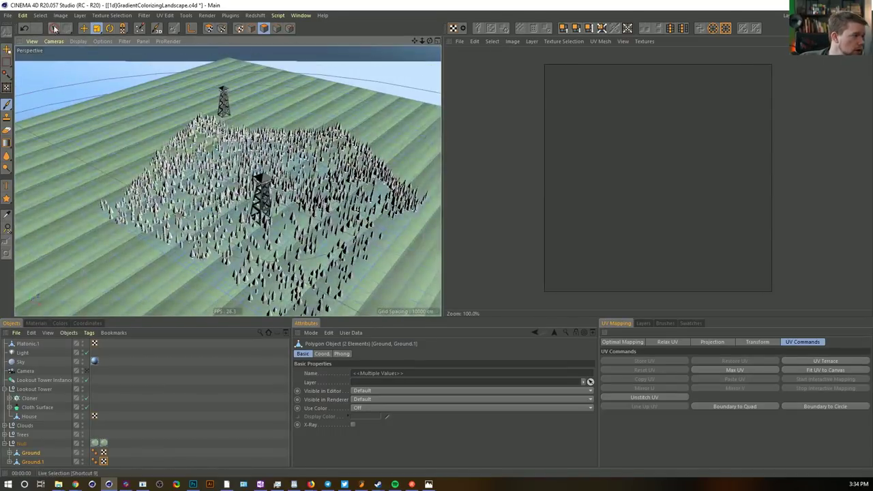
key(9)
mouse_move(283, 99)
mouse_down()
mouse_move(156, 113)
mouse_move(330, 125)
mouse_move(283, 215)
mouse_move(24, 266)
mouse_move(390, 273)
mouse_move(186, 283)
mouse_move(98, 107)
mouse_move(201, 74)
mouse_move(273, 71)
mouse_move(20, 211)
mouse_move(143, 274)
mouse_move(233, 192)
mouse_up()
mouse_move(137, 125)
mouse_down()
mouse_move(131, 80)
mouse_move(123, 170)
mouse_move(304, 242)
mouse_up()
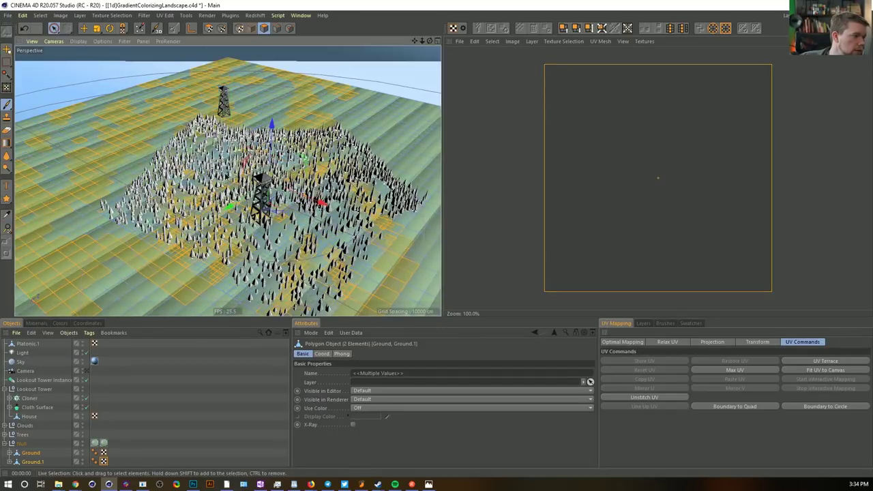
mouse_move(65, 233)
ctrl+mouse_down()
mouse_move(133, 281)
mouse_move(13, 179)
mouse_move(38, 156)
ctrl+mouse_up()
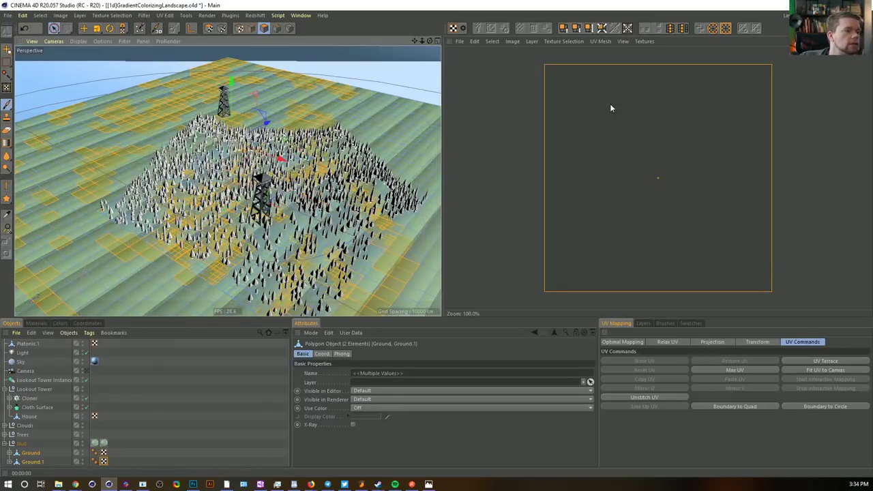
Apply a Frontal UV projection from the scene camera to the selected ground polygons and render the view
click(209, 28)
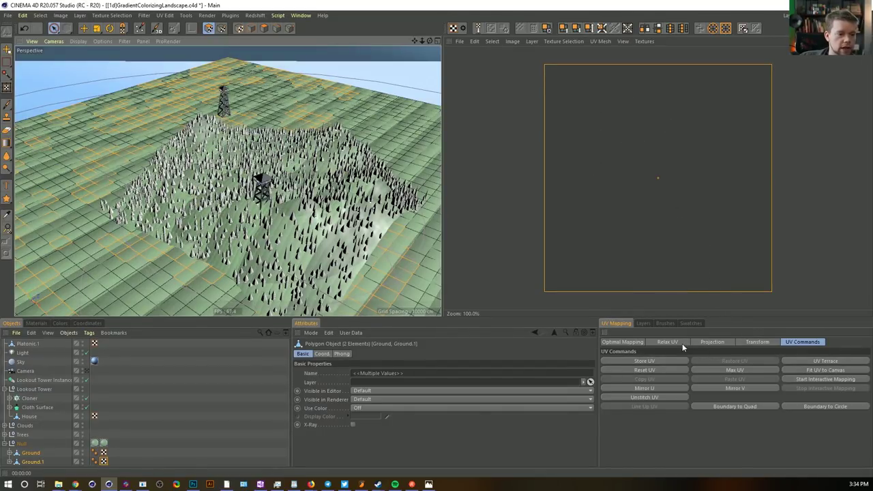
click(709, 342)
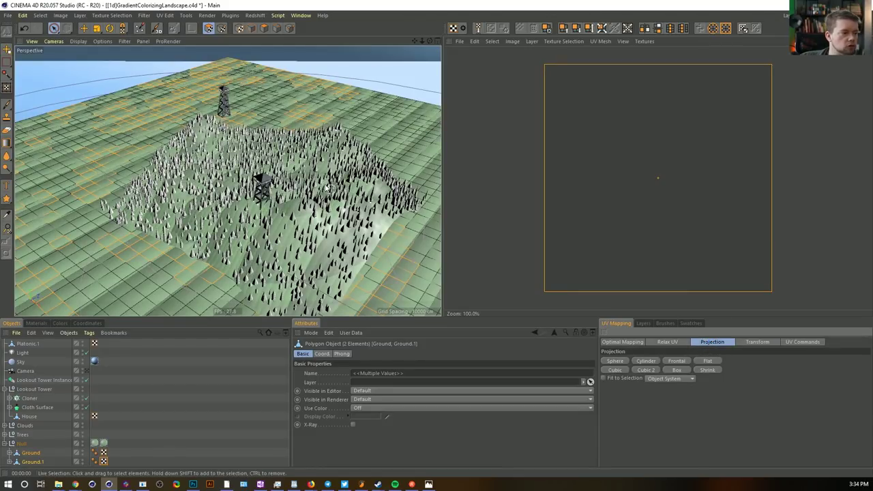
middle_click(181, 127)
middle_click(181, 127)
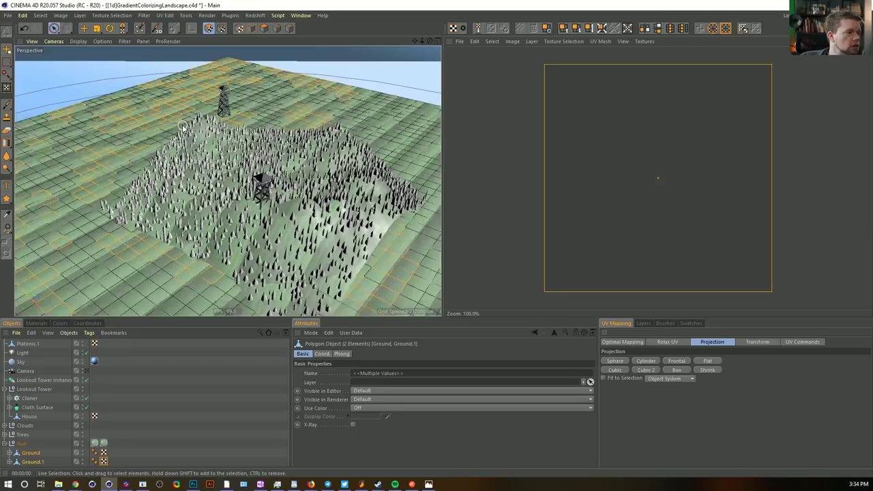
click(85, 372)
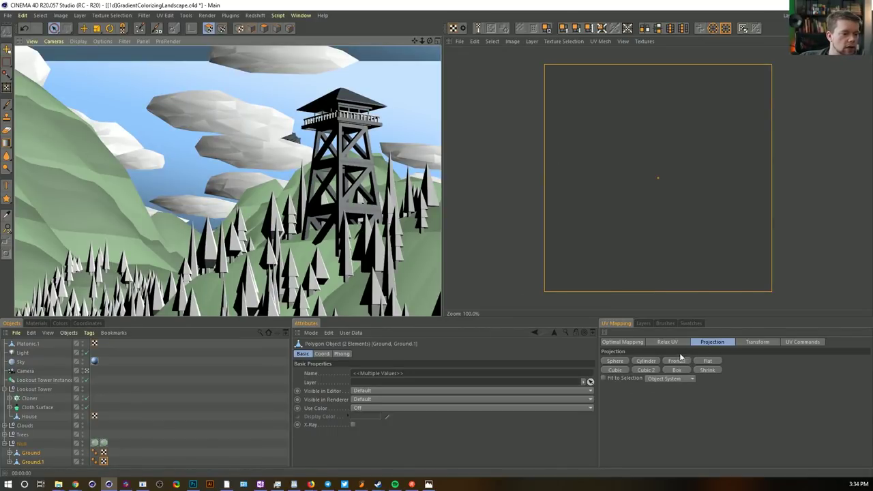
click(677, 361)
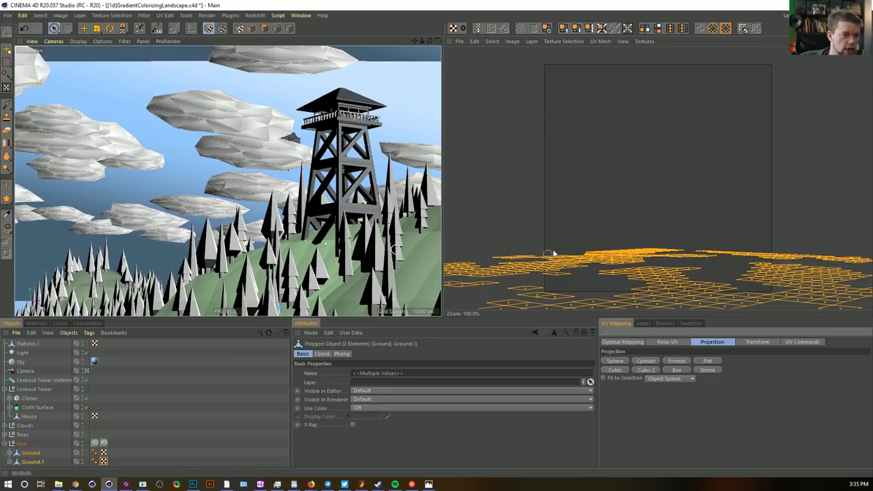
key(ctrl+r)
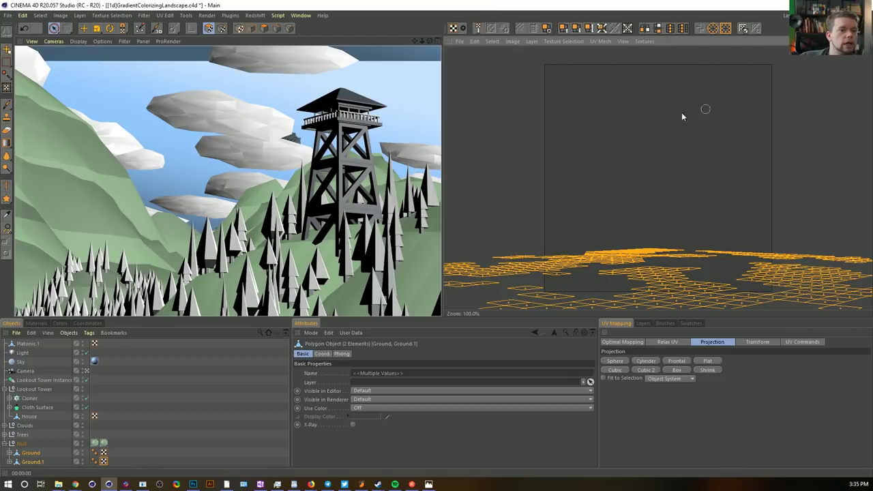
Return to the Standard layout and set the Ground Overlay texture tag's selection to xx
click(831, 15)
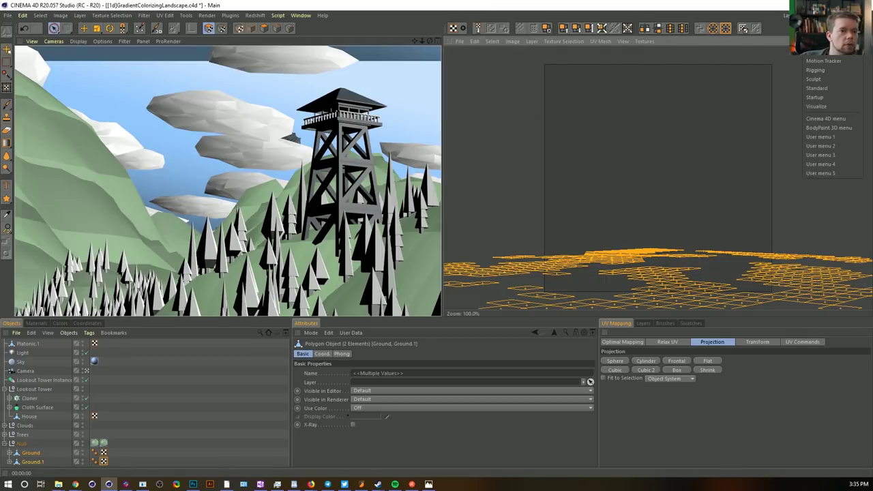
click(824, 88)
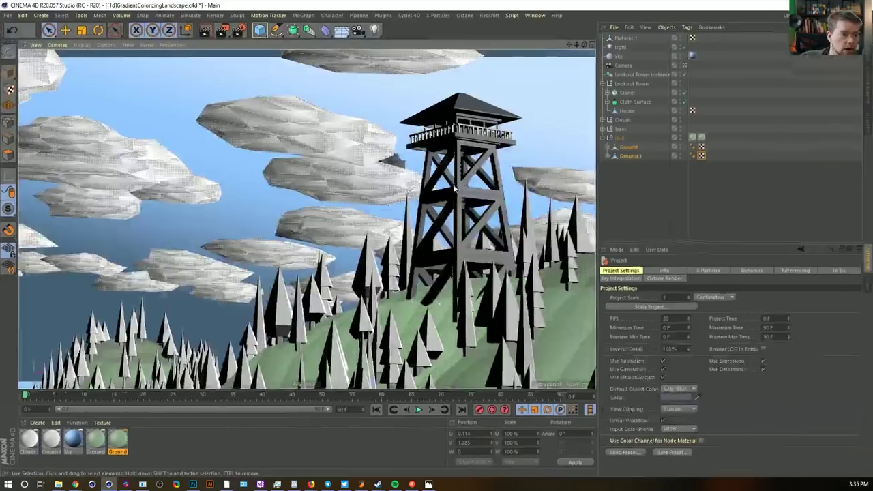
click(702, 138)
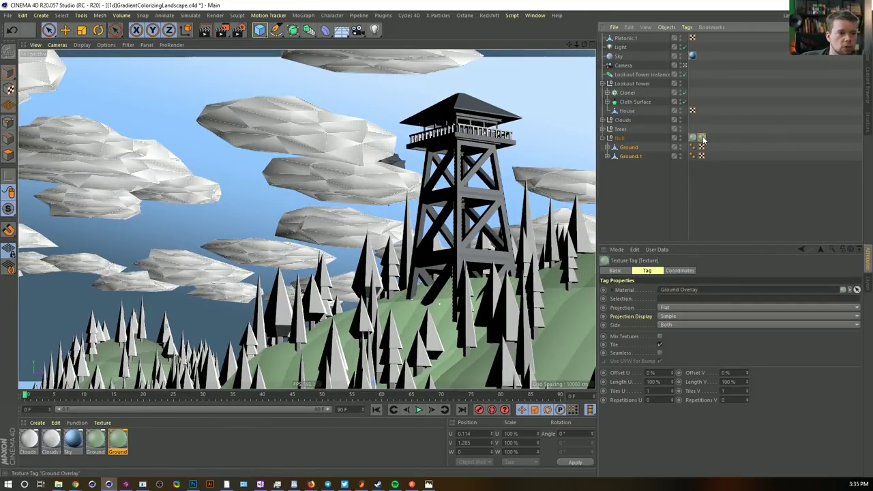
text(xx)
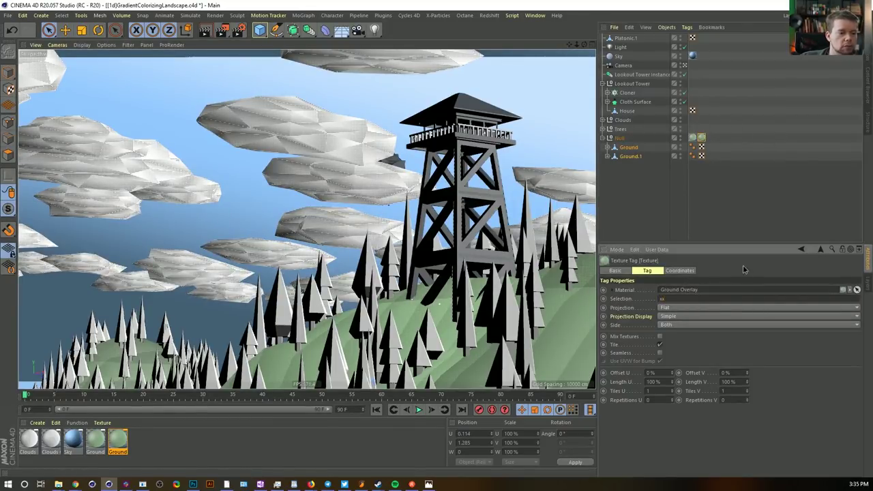
key(Return)
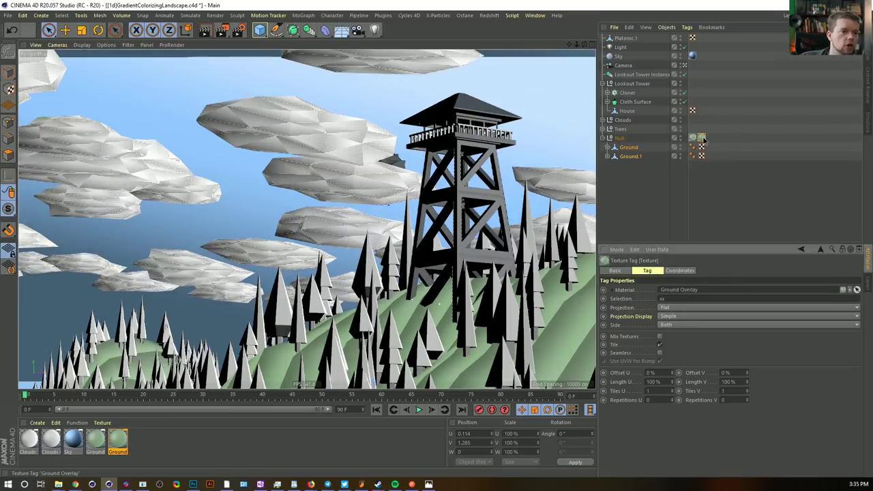
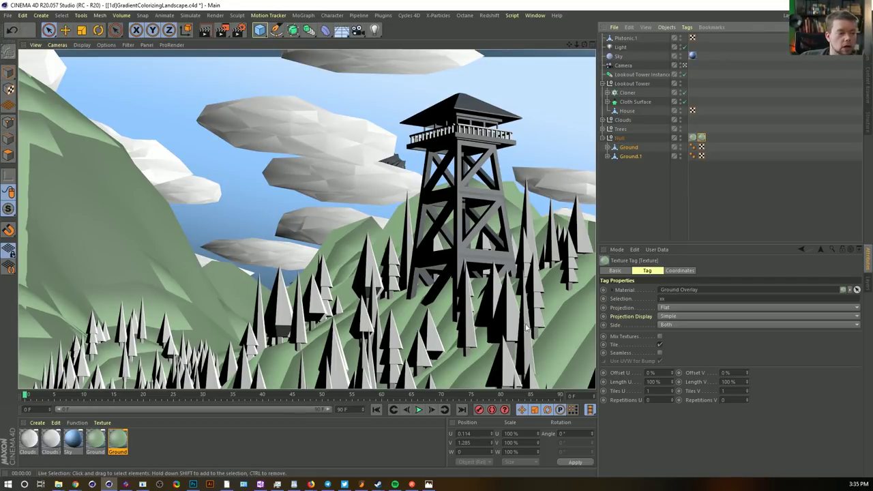
Bake Ground.1 with its deformer using Current State to Object and delete the original Ground.1 hierarchy
click(630, 156)
click(9, 155)
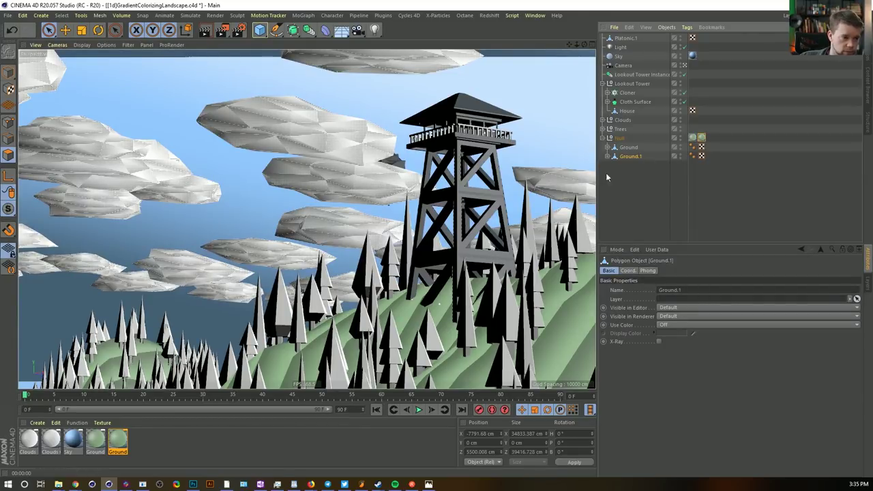
click(445, 315)
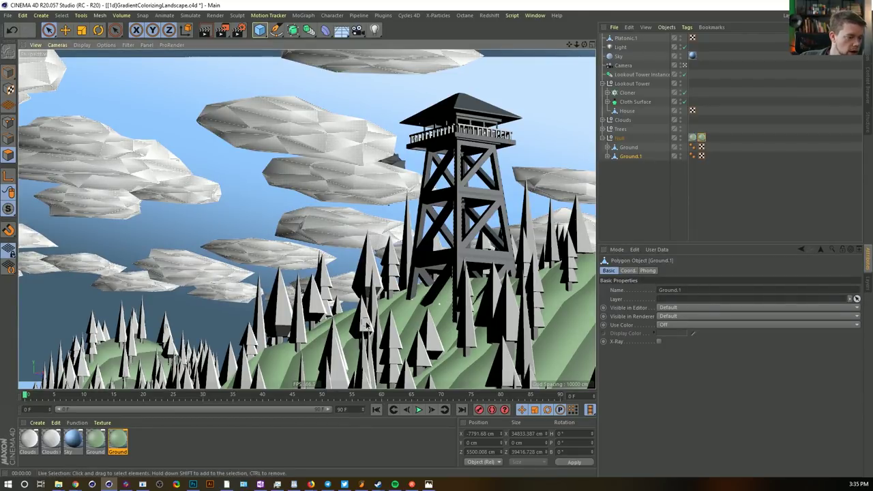
click(607, 156)
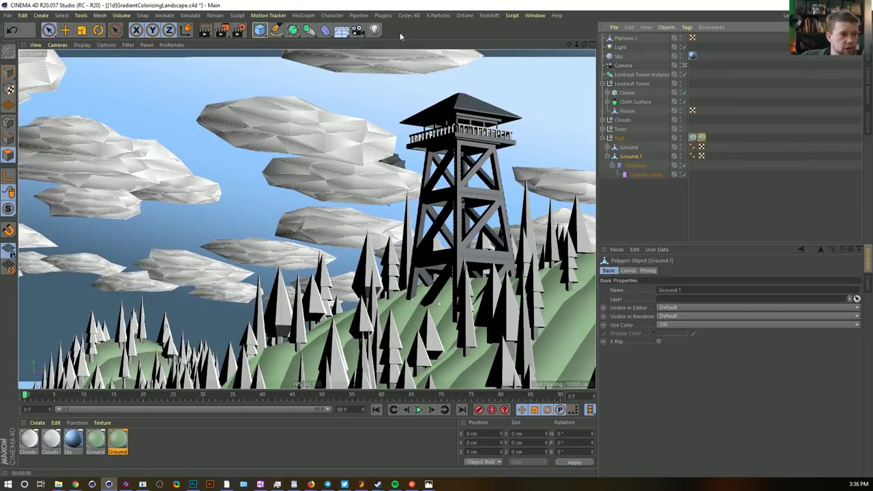
right_click(627, 161)
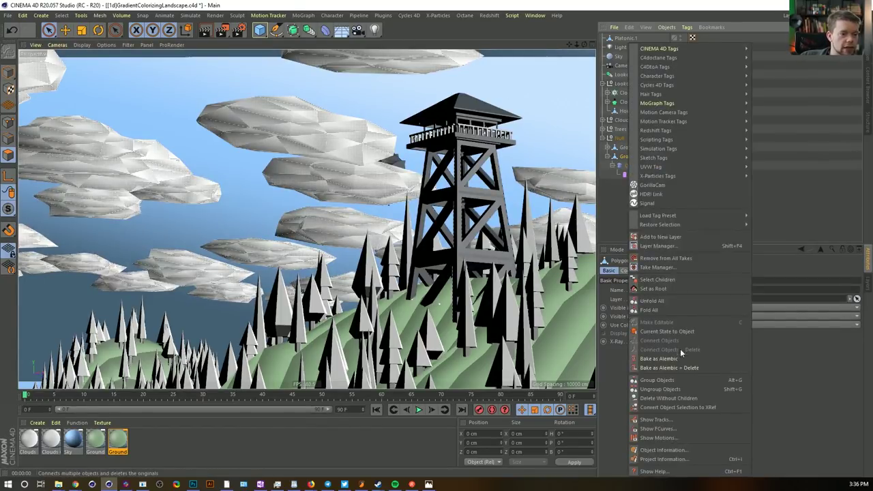
click(680, 331)
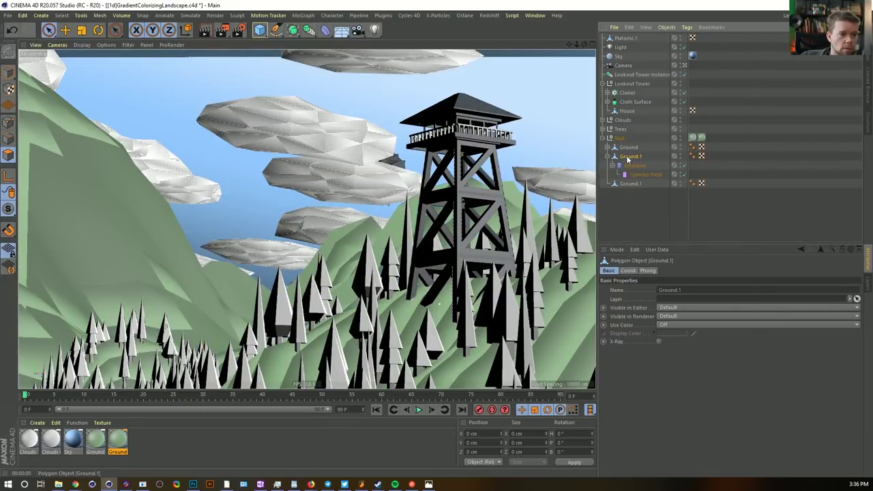
key(Delete)
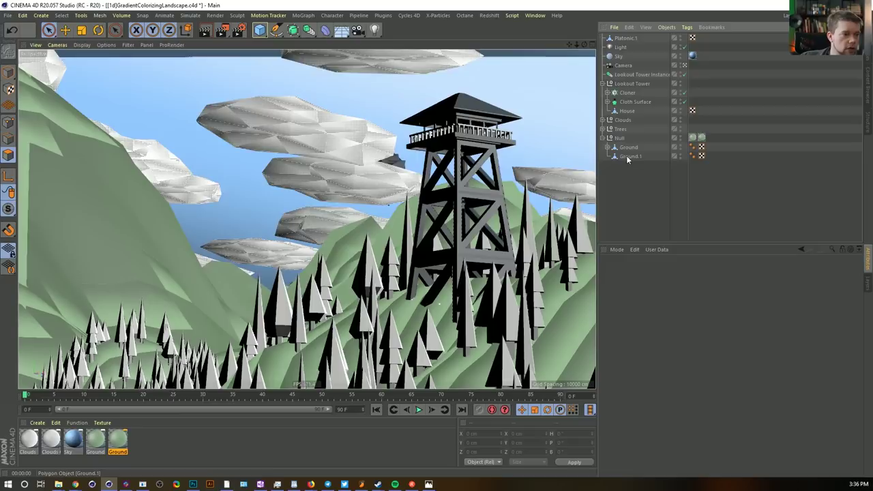
Bake the deformed Ground object into a separate polygon copy using Current State to Object
click(628, 157)
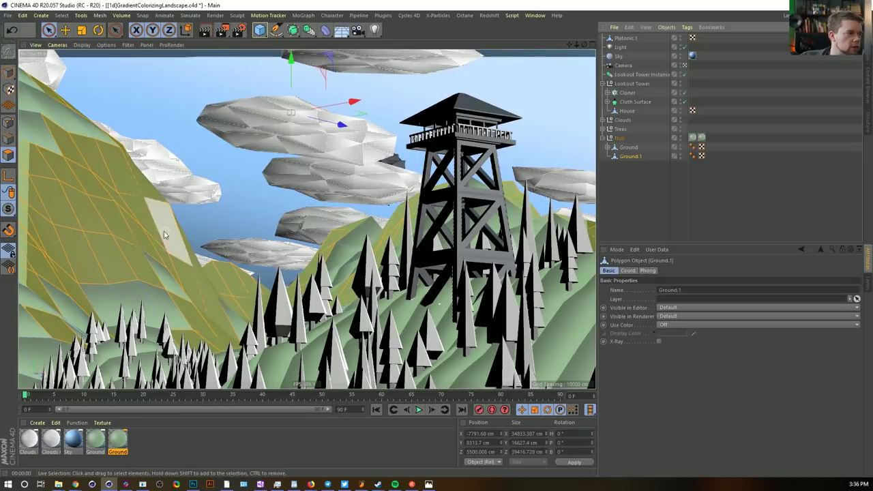
right_click(622, 149)
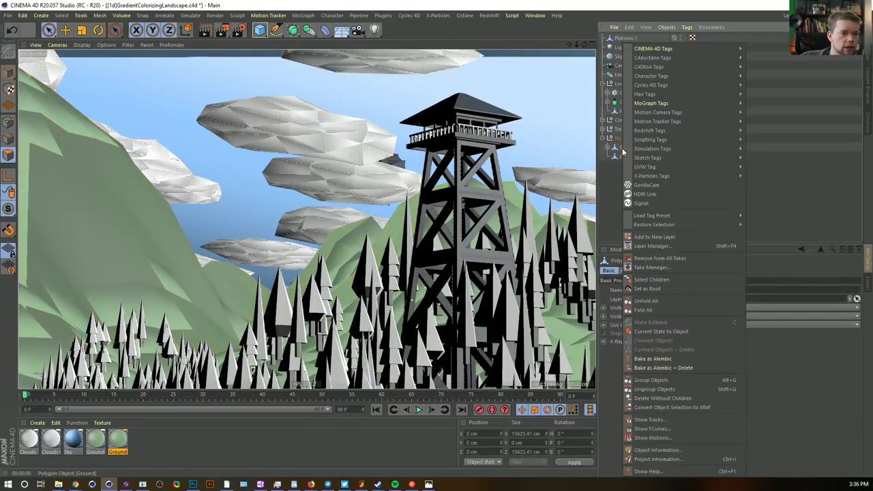
click(672, 332)
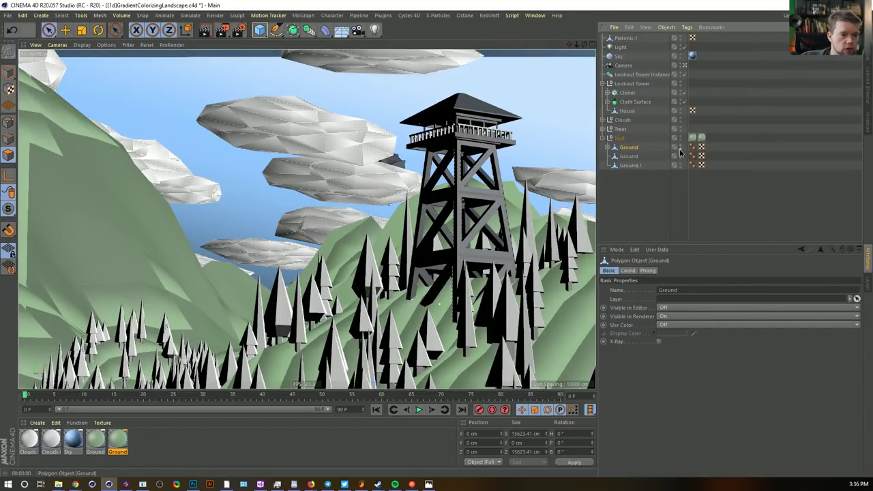
Hide the original Ground object in editor and renderer and rename it Ground (Tree Ref)
double_click(631, 147)
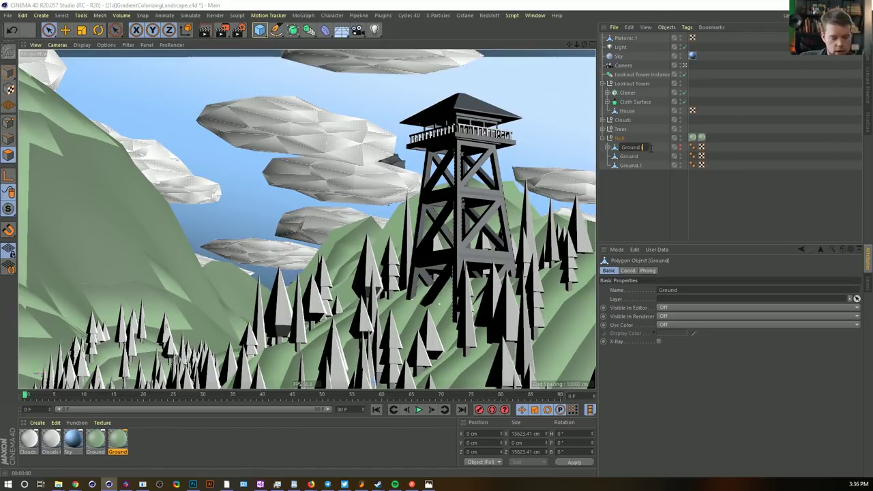
text((Tree Ref)
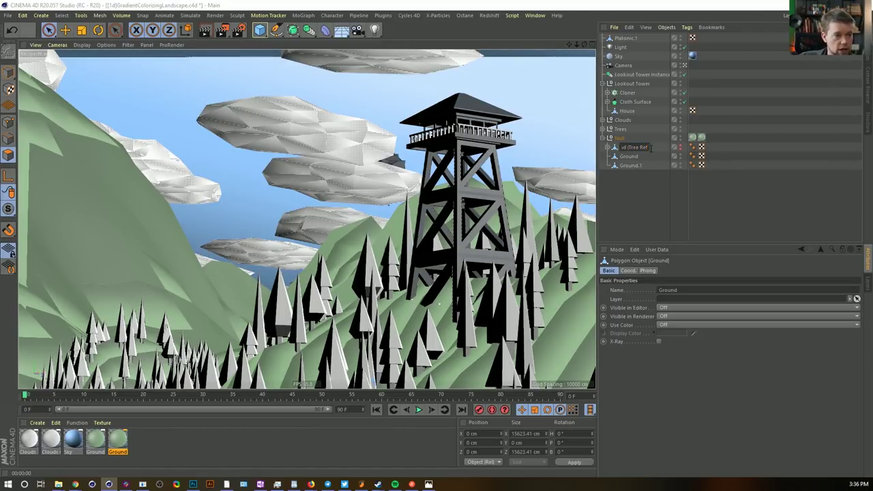
text())
key(Return)
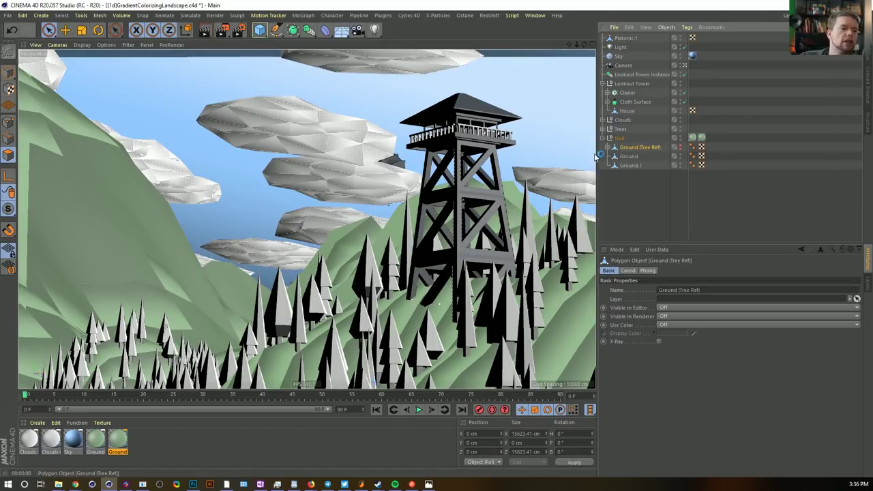
Select scattered polygons on the baked Ground hillside around the tower, and switch to the Behance reference illustration in the browser
click(630, 157)
drag(425, 305, 272, 369)
mouse_move(592, 321)
shift+mouse_down()
mouse_move(581, 302)
mouse_move(587, 326)
shift+mouse_up()
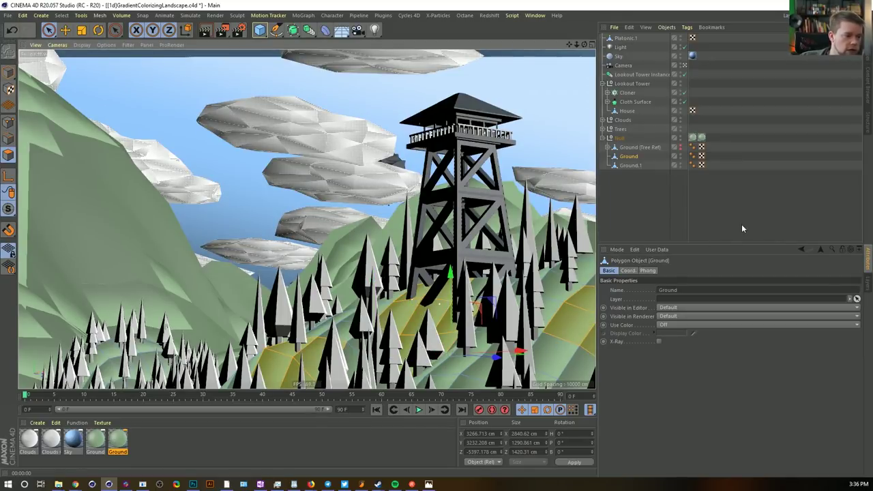
click(818, 15)
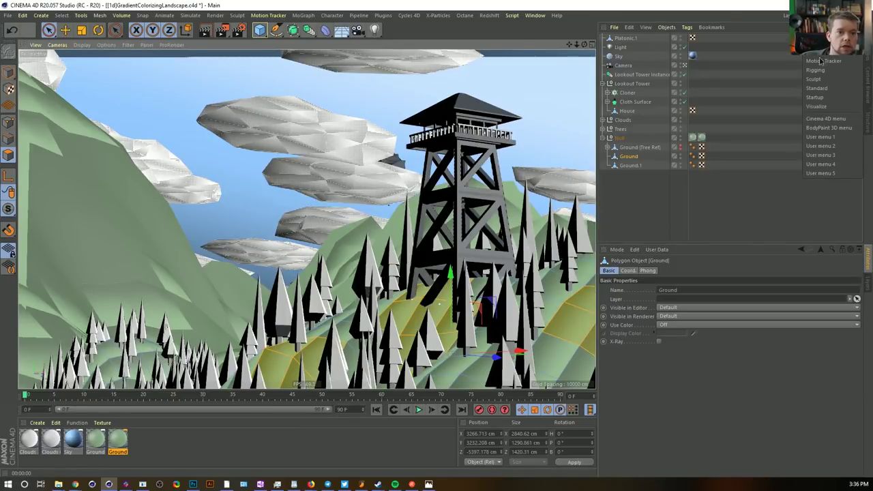
key(alt+Tab)
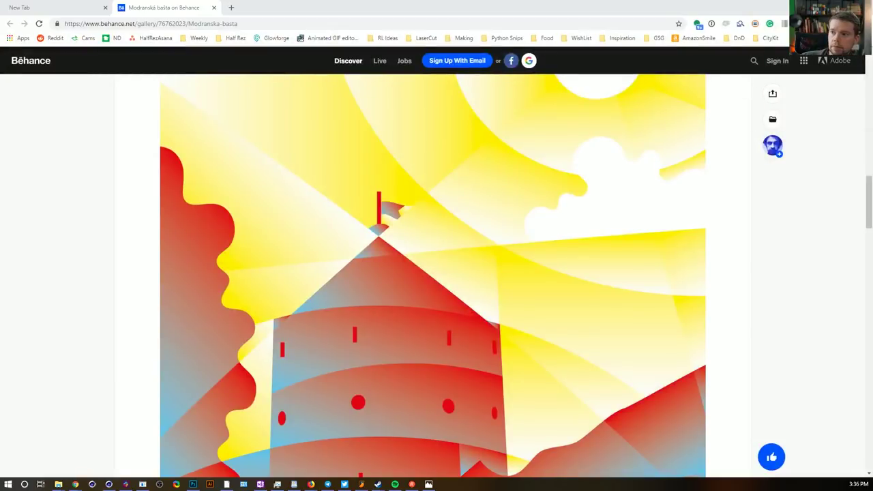
Switch back to Cinema 4D, apply Frontal UV projection to the selected hillside polygons around the tower, and preview the render
key(alt+Tab)
drag(458, 11, 443, 1)
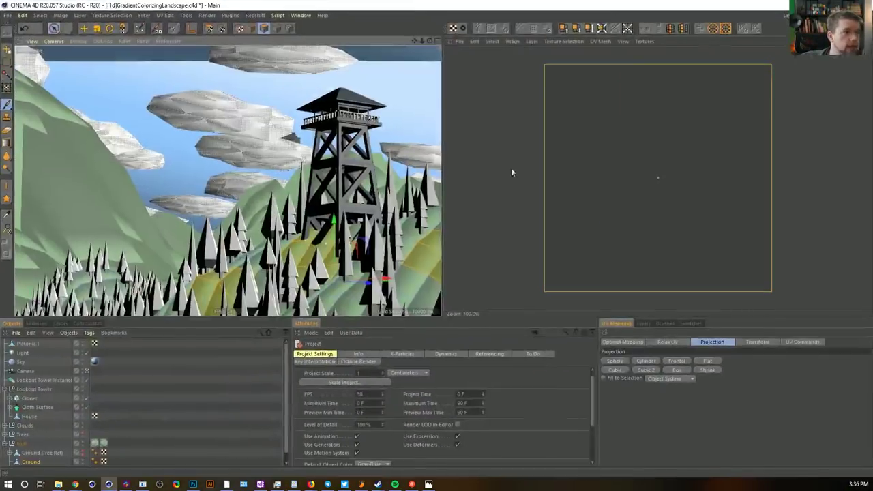
click(677, 361)
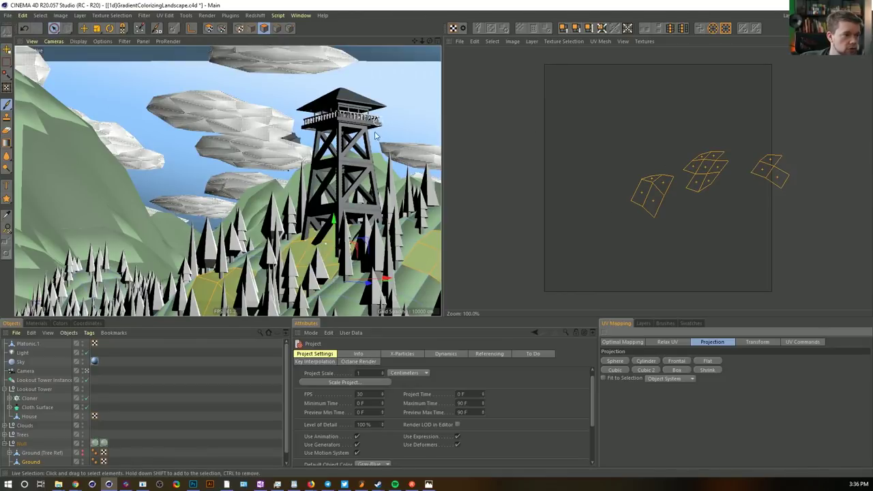
key(ctrl+r)
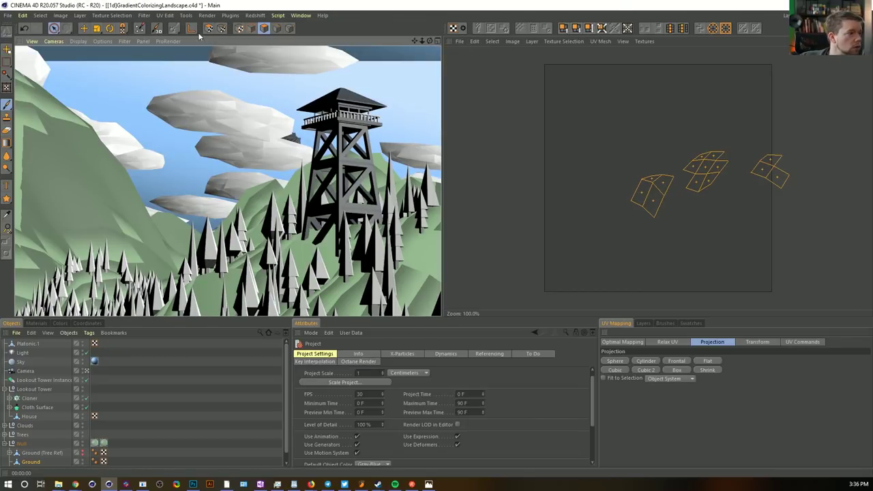
Move the projected hillside UV islands in UV polygon mode to the upper-left area of the UV canvas
click(84, 29)
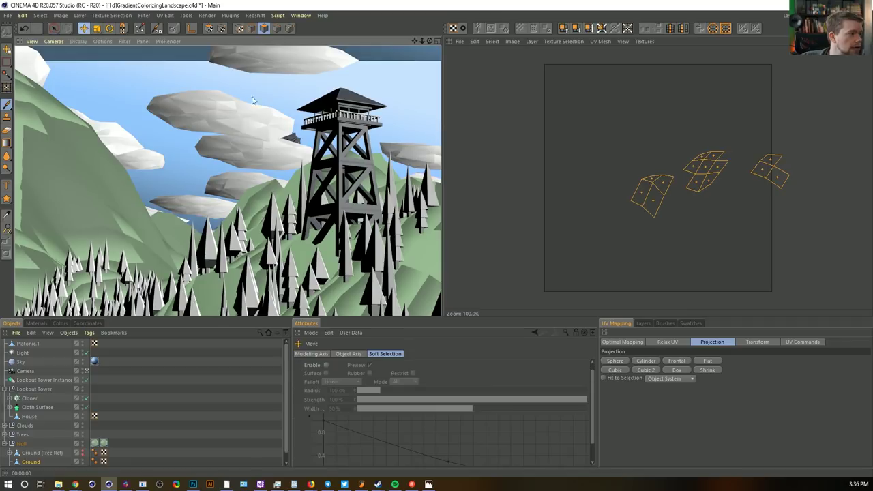
click(676, 166)
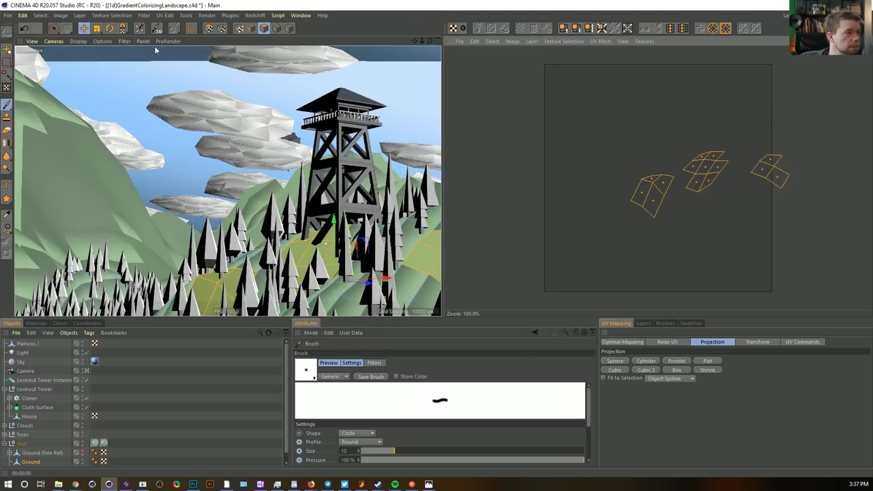
click(208, 29)
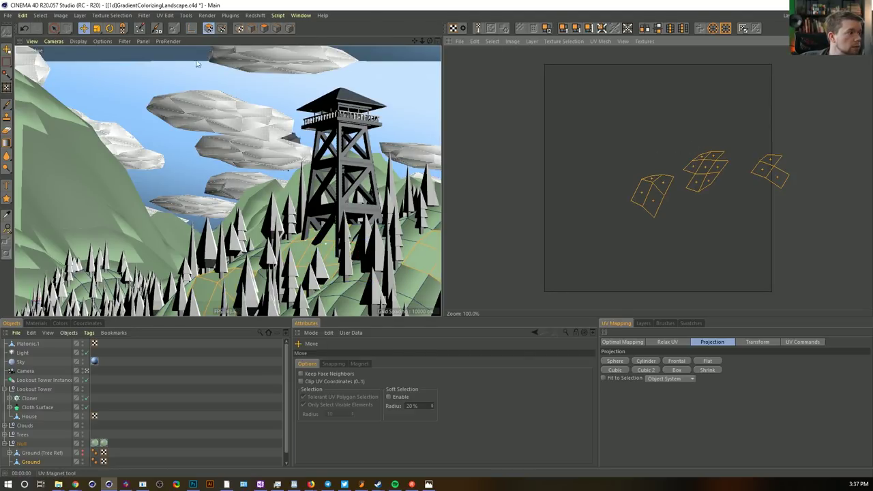
drag(717, 191, 624, 77)
mouse_move(638, 83)
mouse_down()
mouse_move(656, 183)
mouse_move(689, 264)
mouse_move(613, 106)
mouse_up()
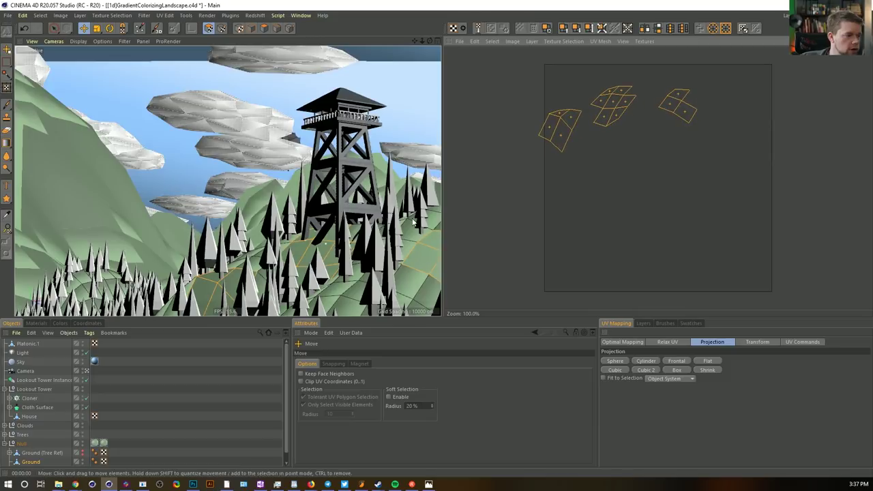
Frontal-project a second set of Ground polygons on the slope below the tower and move their UVs to the canvas's upper-right corner
key(9)
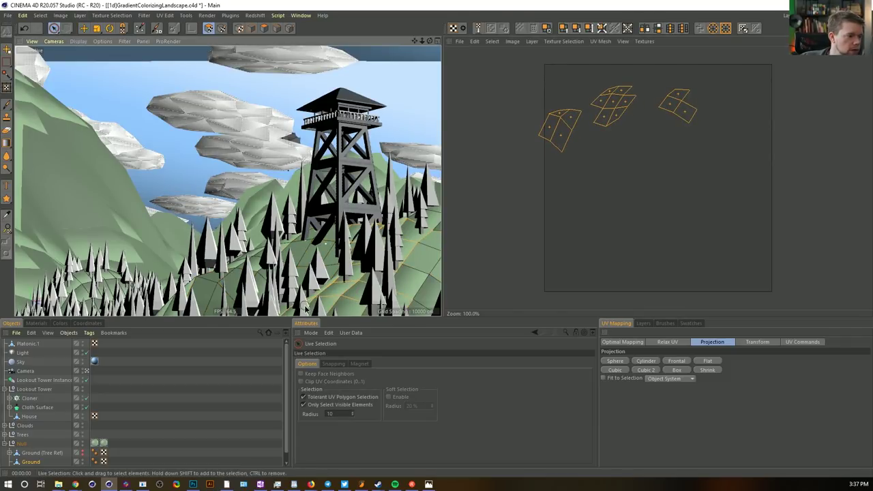
click(363, 304)
click(354, 216)
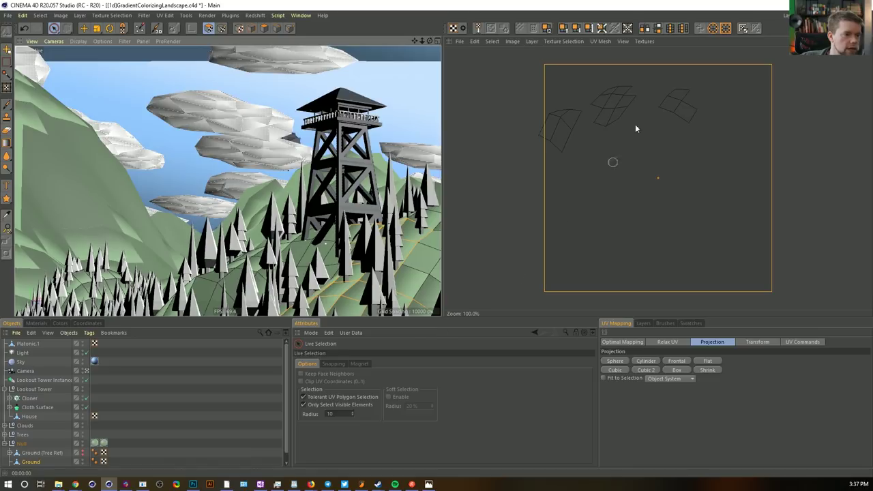
click(678, 362)
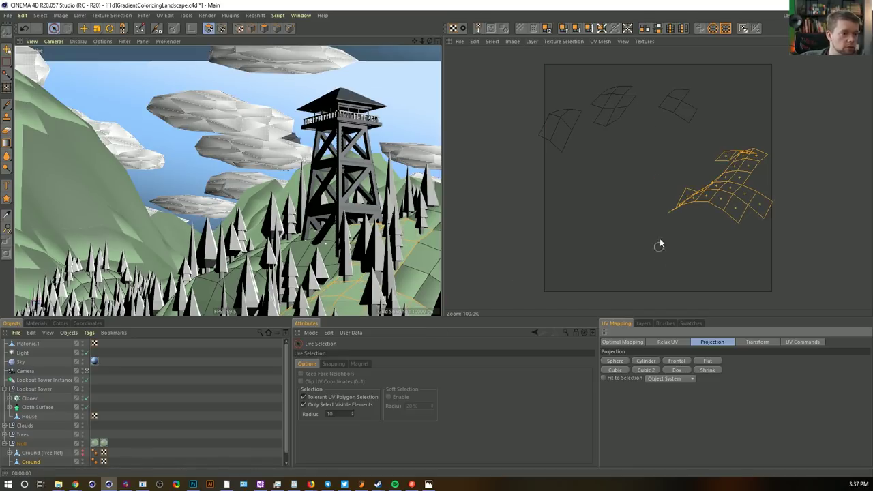
click(83, 28)
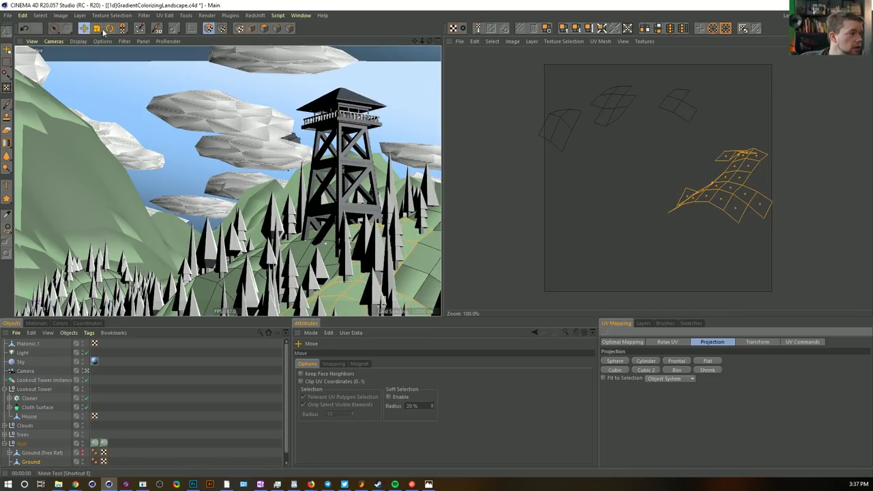
drag(709, 198, 703, 137)
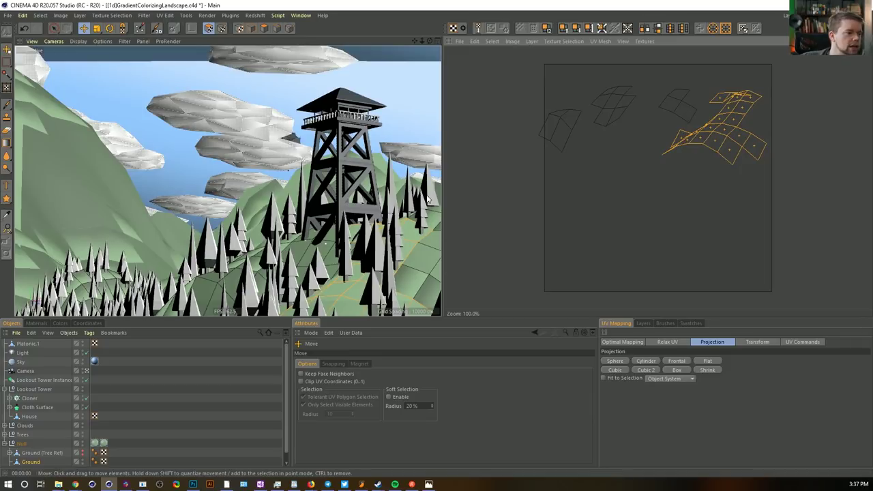
drag(715, 134, 727, 118)
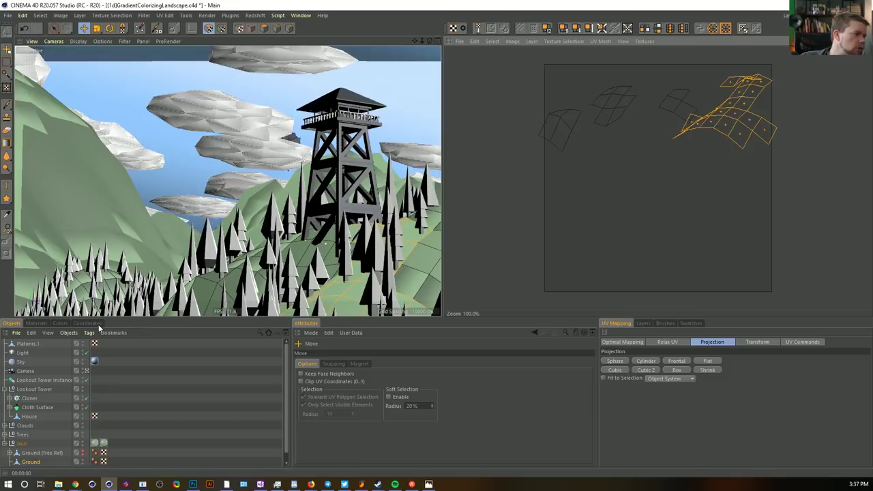
click(831, 15)
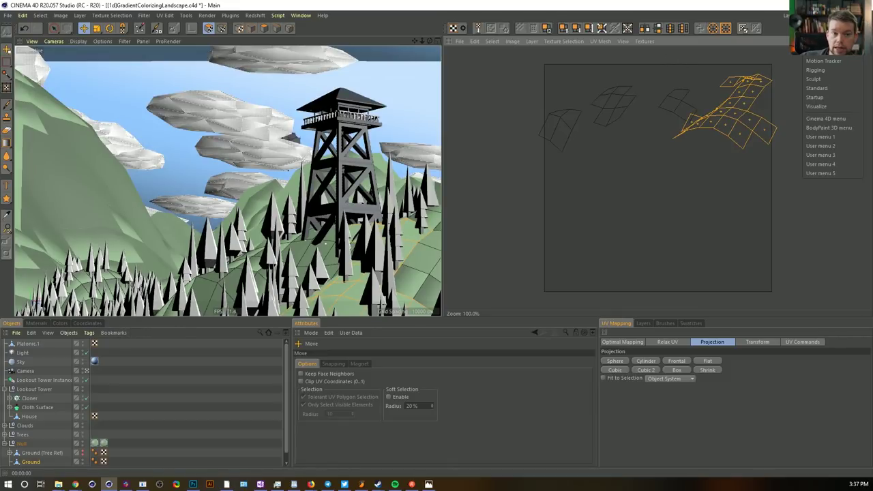
click(821, 89)
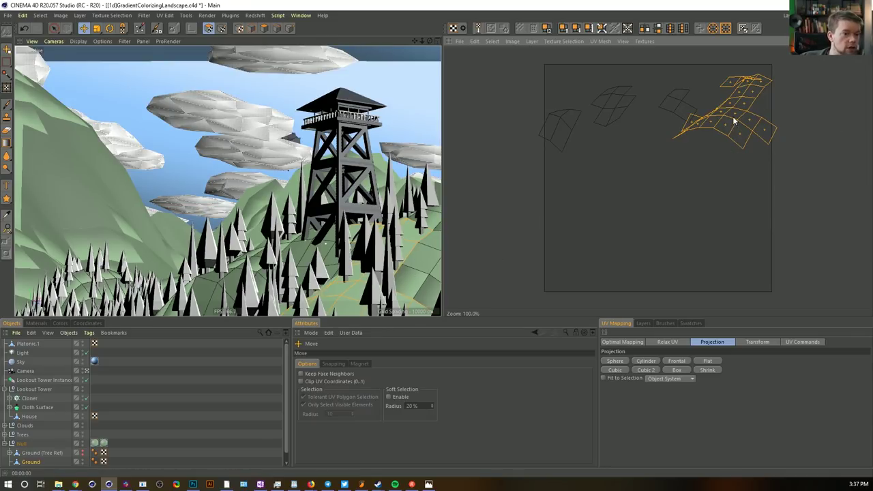
Center the second hillside UV patch on the UV canvas and scale it up to span nearly the whole canvas width
drag(734, 121, 666, 178)
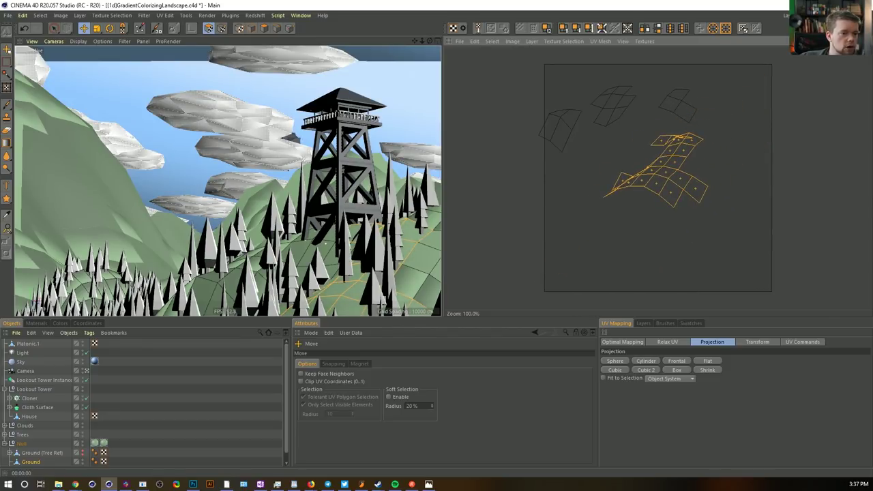
click(96, 28)
drag(651, 167, 712, 169)
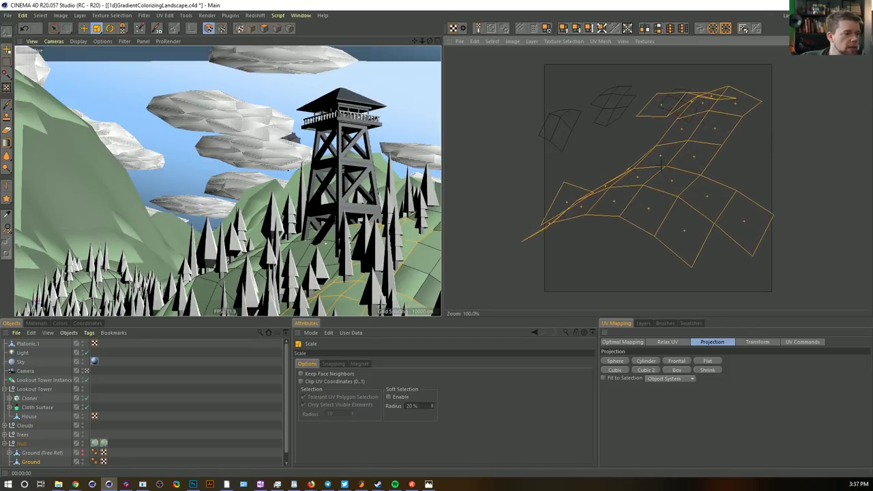
key(e)
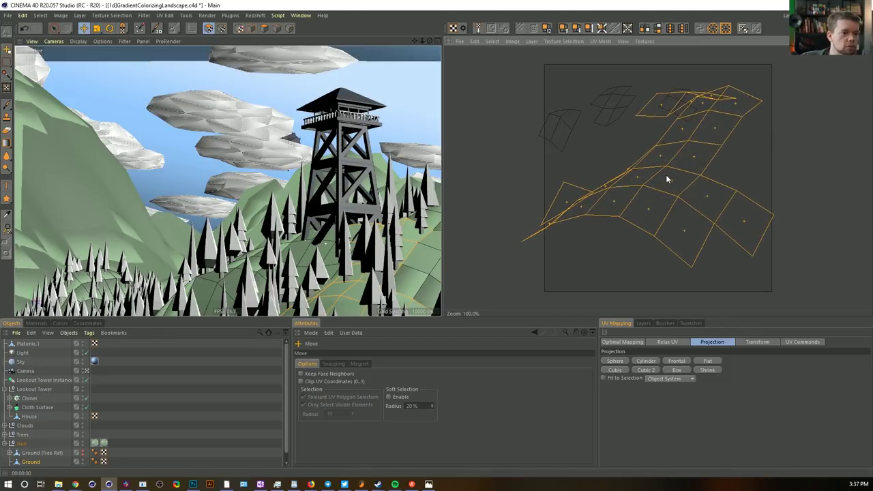
drag(633, 230, 595, 201)
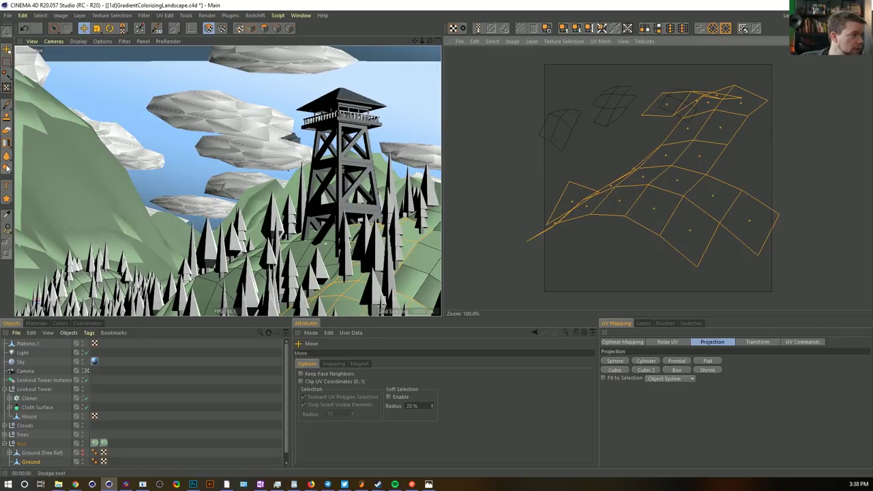
Select Ground polygons along the hillside's right edge, frontal-project them, and move their UVs to the canvas's upper-right corner
click(263, 29)
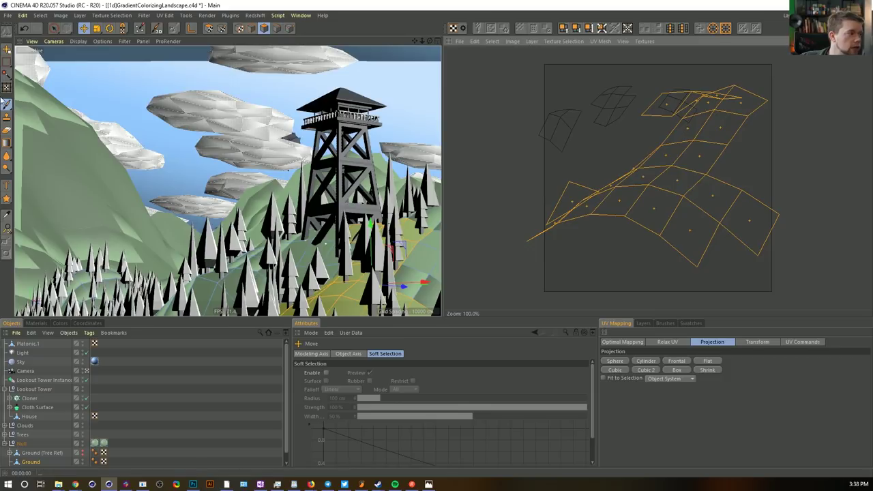
click(426, 228)
click(435, 230)
key(9)
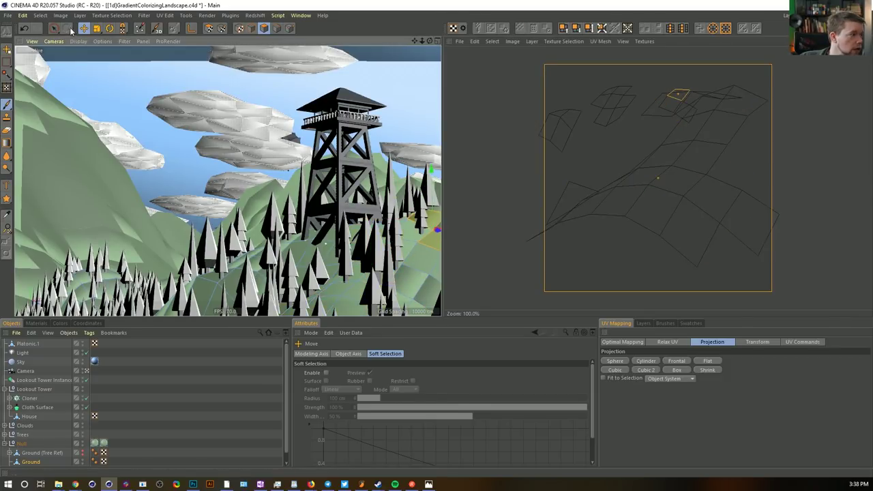
shift+click(439, 207)
click(676, 361)
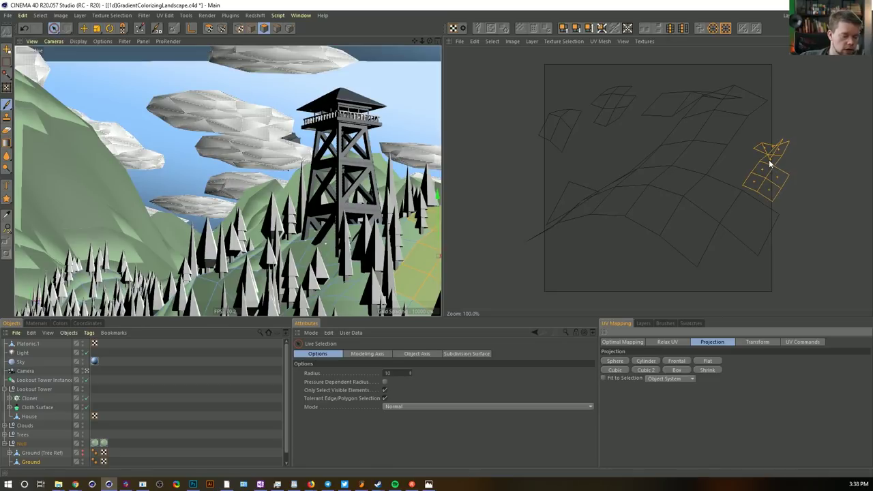
key(e)
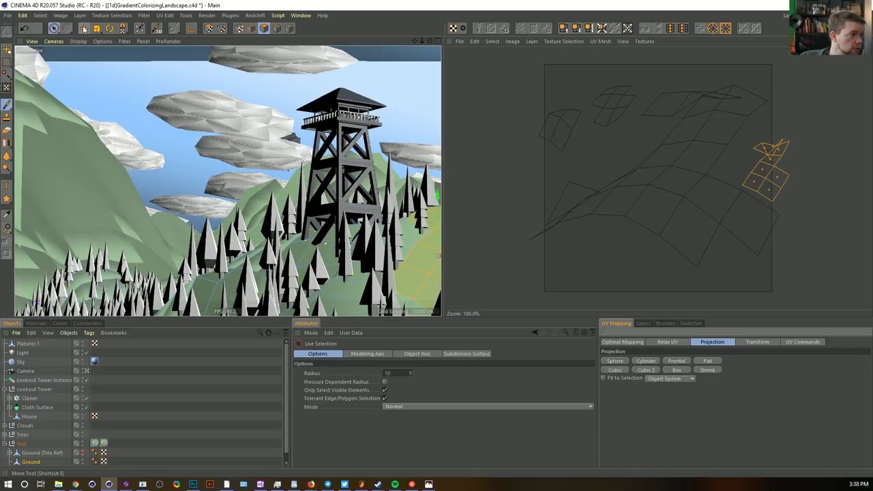
drag(762, 182, 744, 105)
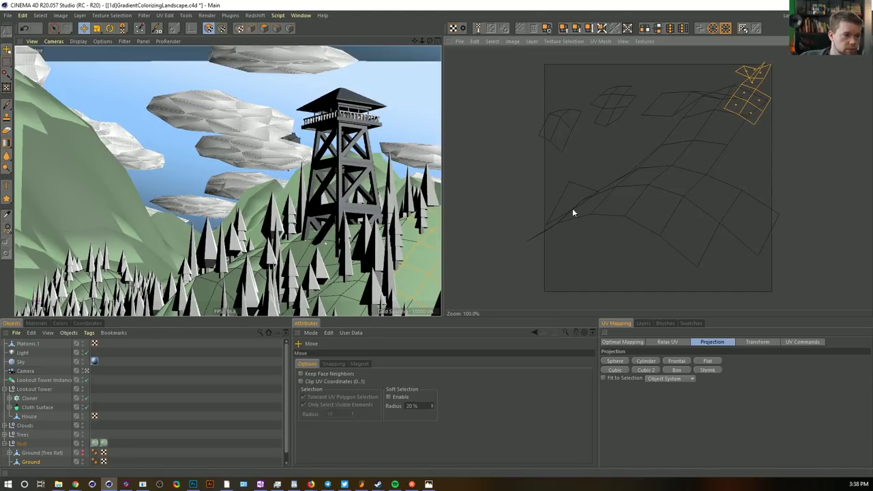
Select the large connected hillside UV island, scale it down, and place it in the lower middle of the UV canvas
click(675, 176)
ctrl+click(596, 138)
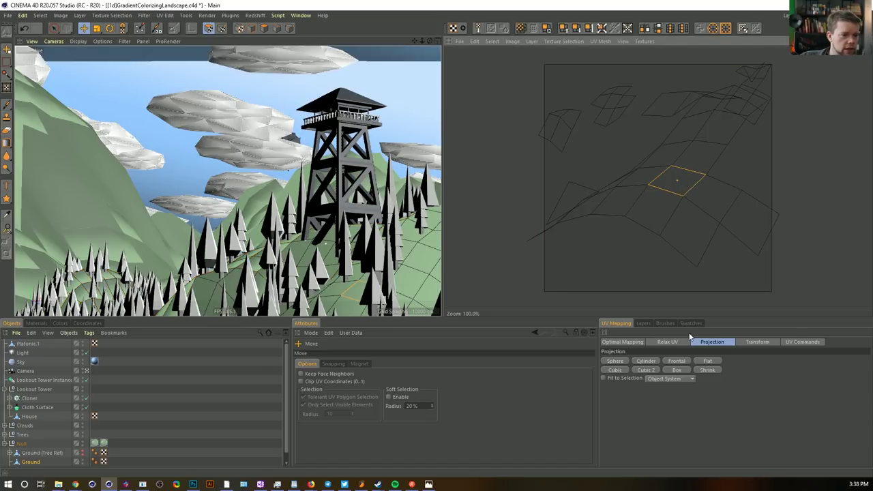
click(793, 341)
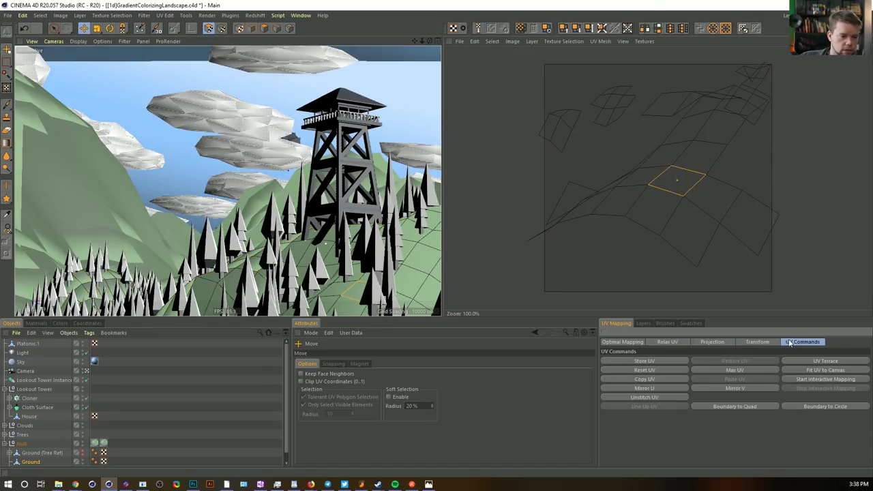
click(657, 341)
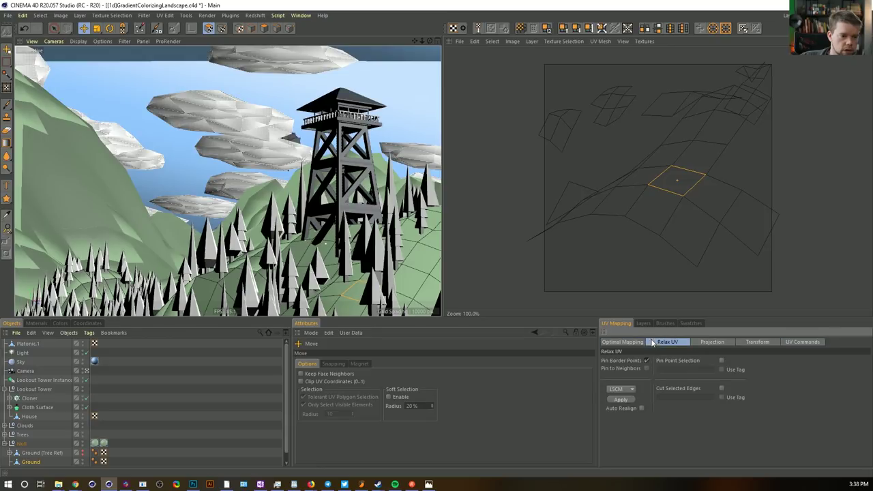
double_click(692, 205)
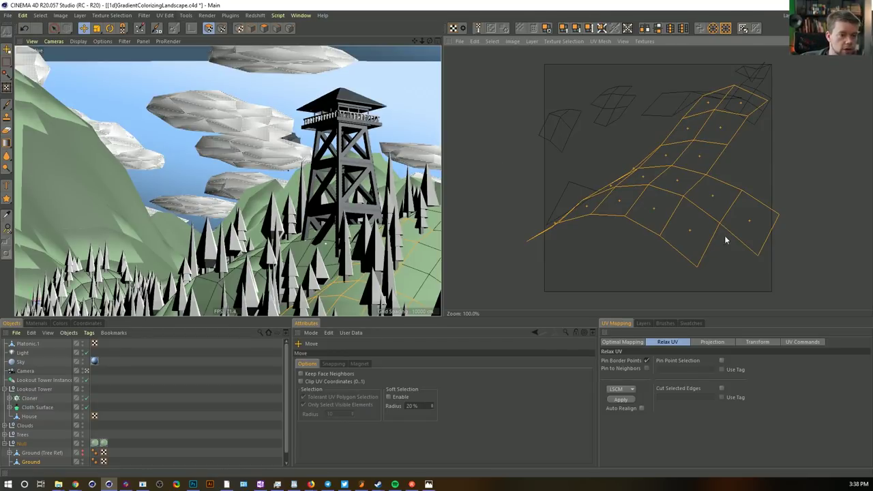
key(t)
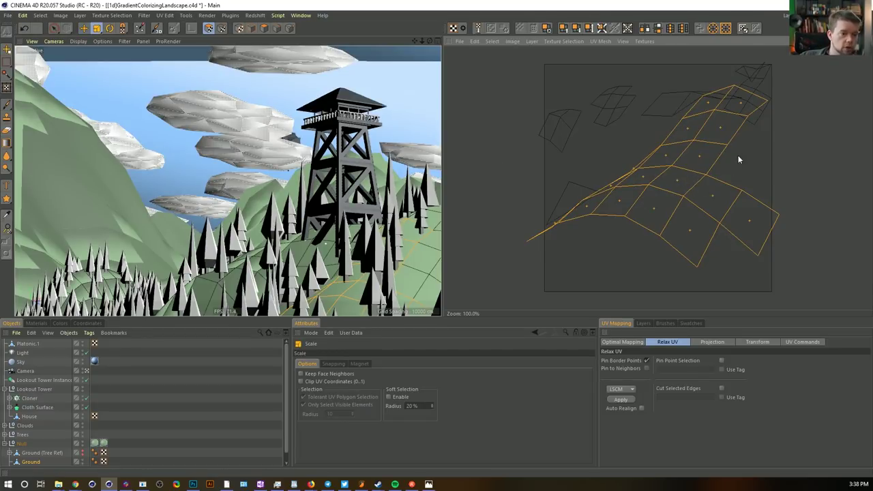
drag(709, 139, 658, 205)
key(e)
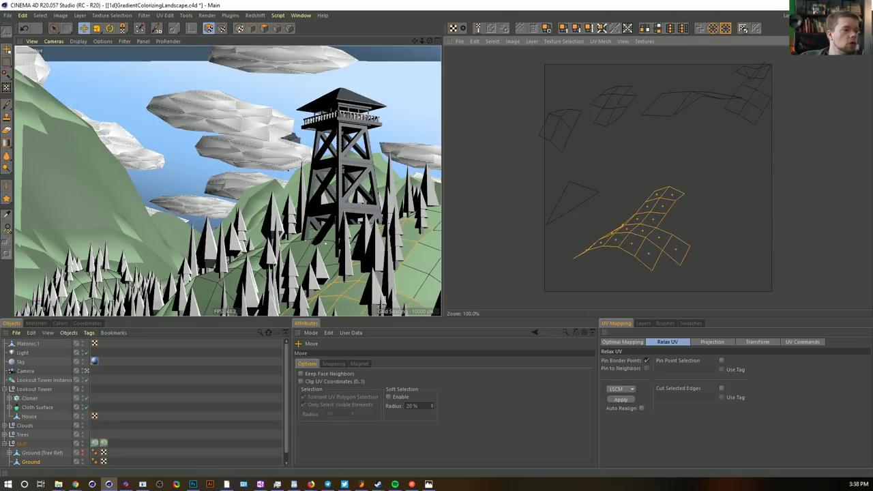
Deselect the Ground UV polygons and select the UVW tag of Ground.1 to display its UVs
click(393, 140)
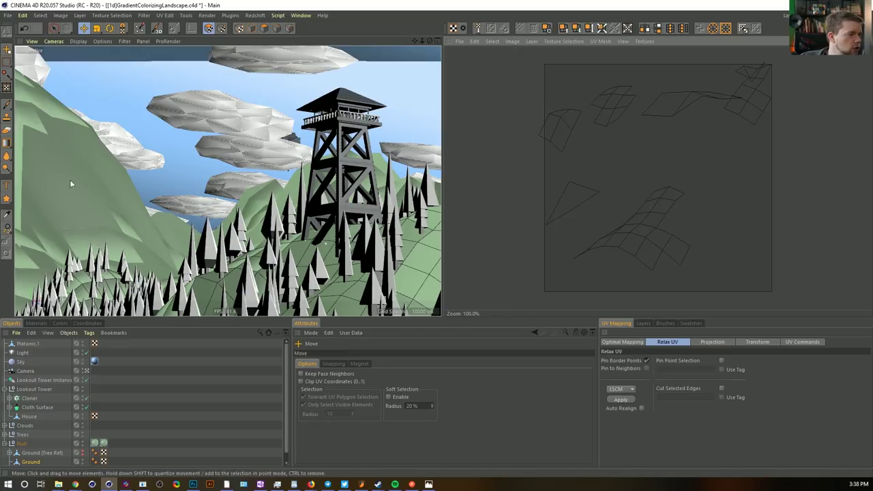
click(828, 15)
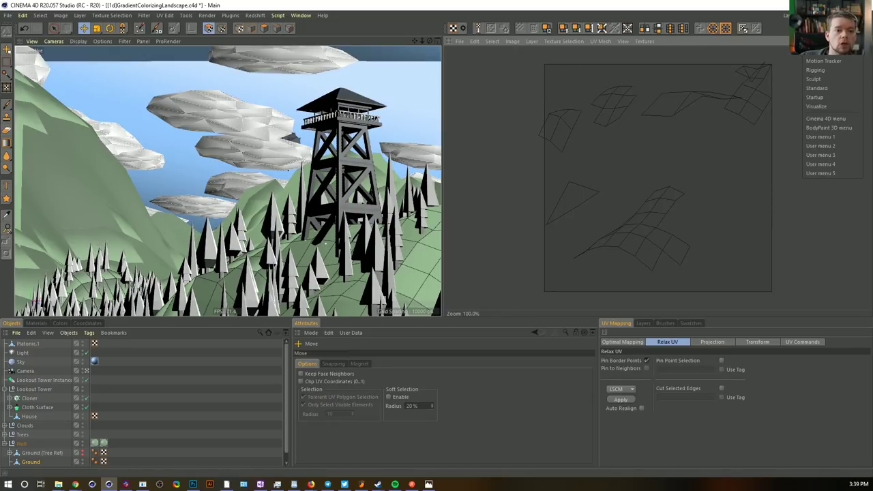
click(750, 7)
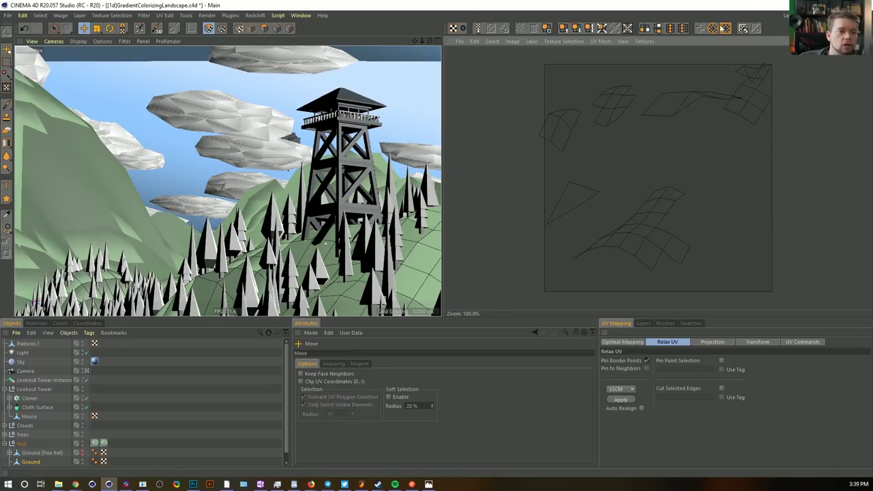
scroll(104, 452, down, 1)
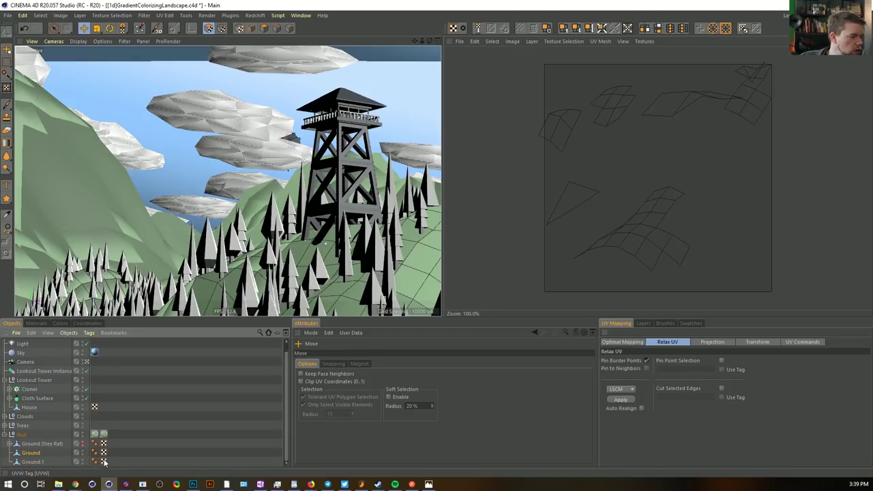
click(103, 462)
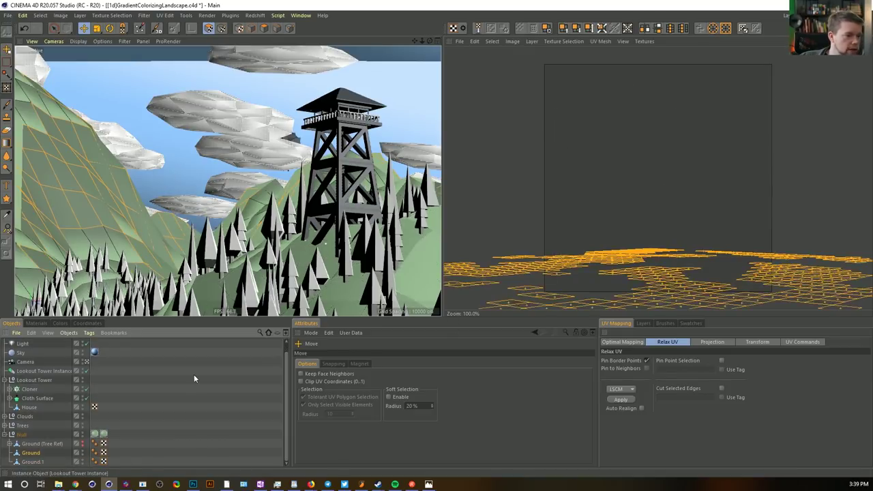
Select the Ground polygons along the big hillside's ridge, frontal-project them, and move their UVs to the upper right of the UV canvas
key(9)
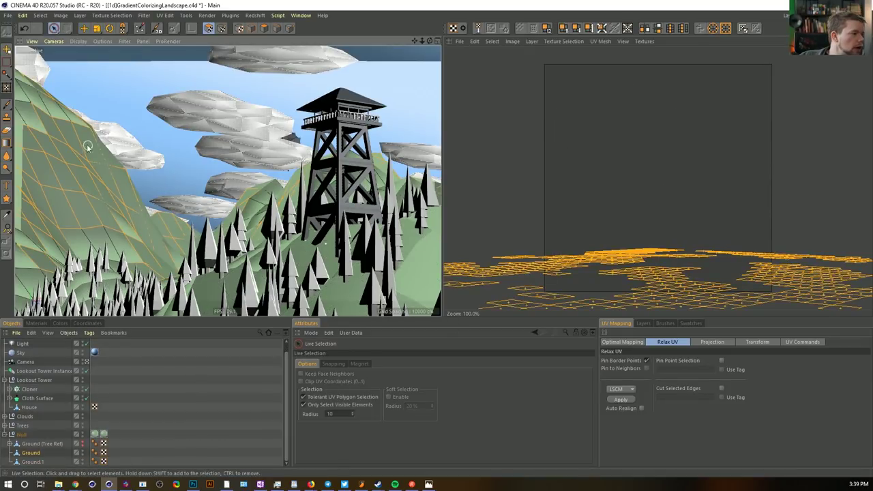
click(31, 86)
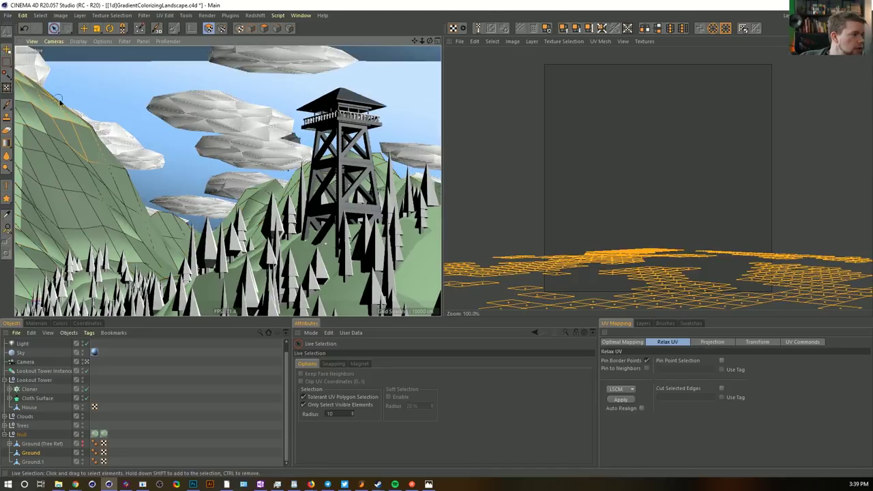
drag(105, 148, 170, 198)
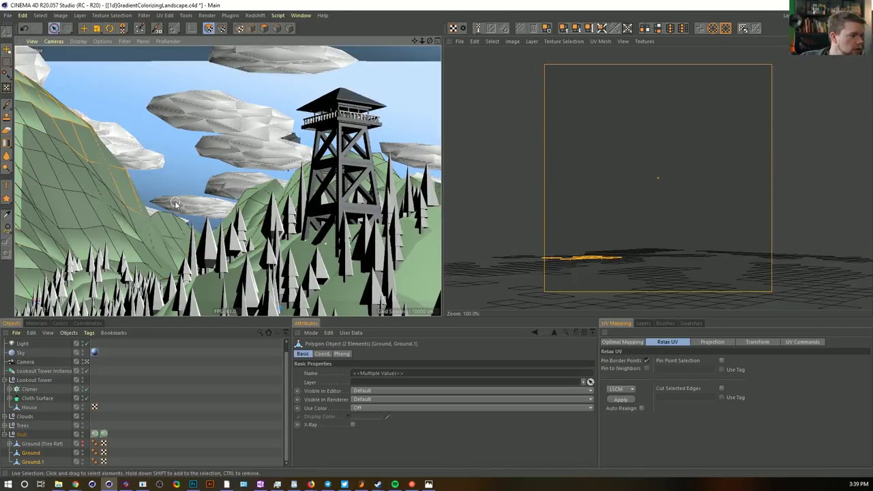
click(712, 342)
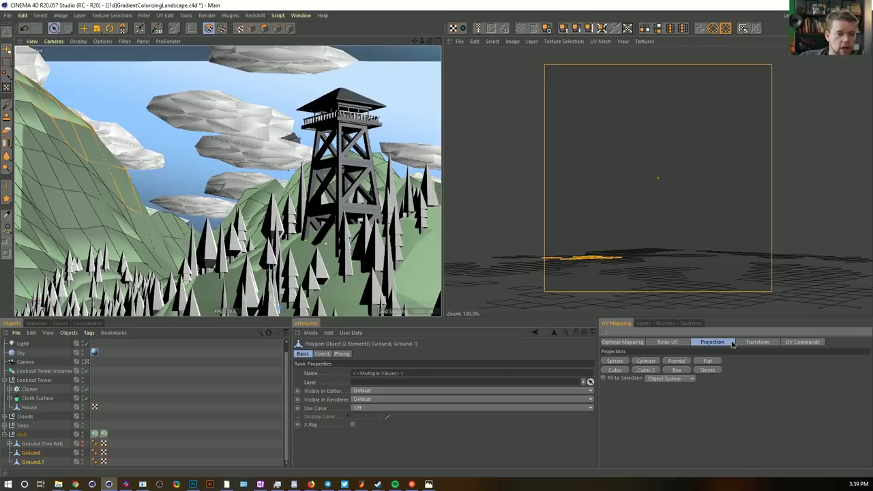
click(682, 362)
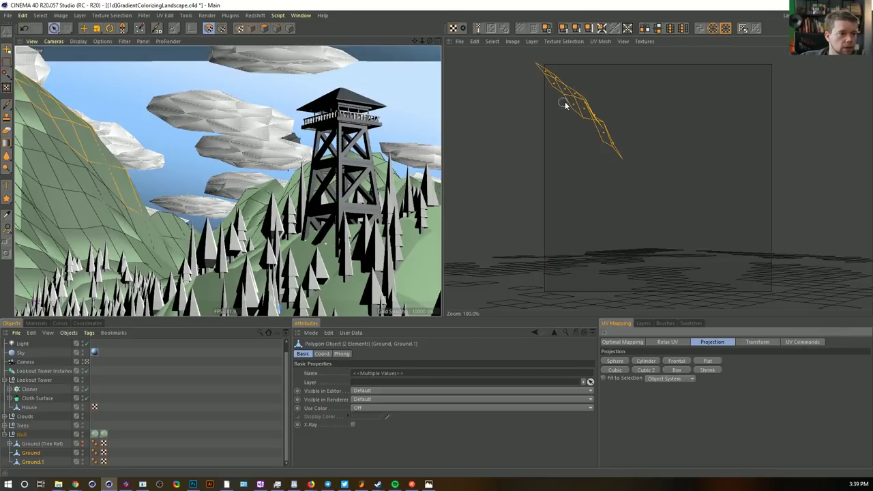
key(e)
drag(576, 104, 707, 107)
Select the Ground polygons at the big hillside's far left edge, frontal-project them, and move their UVs to the canvas's upper middle
click(54, 28)
click(30, 155)
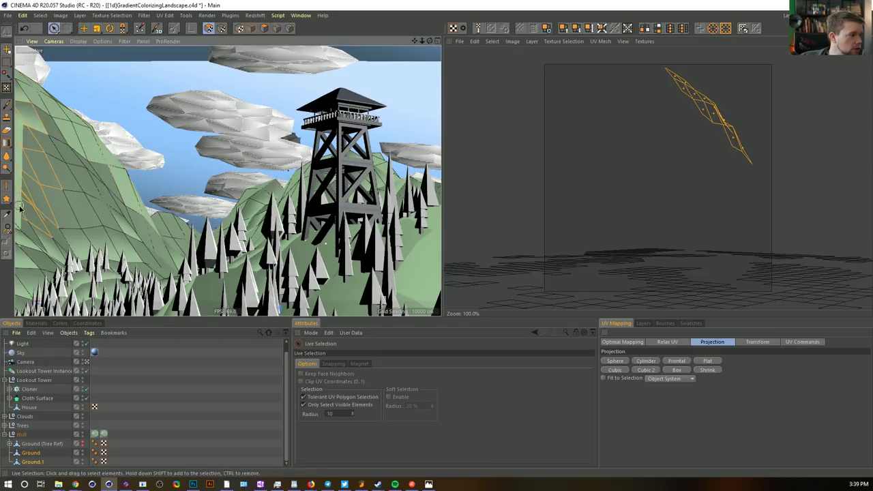
mouse_move(28, 135)
mouse_down()
mouse_move(23, 124)
mouse_move(21, 220)
mouse_move(55, 278)
mouse_move(33, 254)
mouse_up()
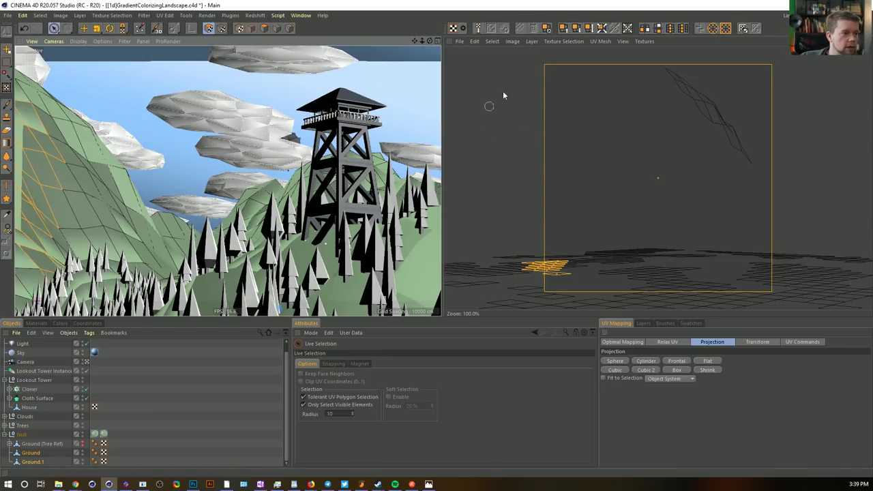
click(684, 361)
key(e)
drag(565, 137, 659, 144)
drag(548, 116, 557, 131)
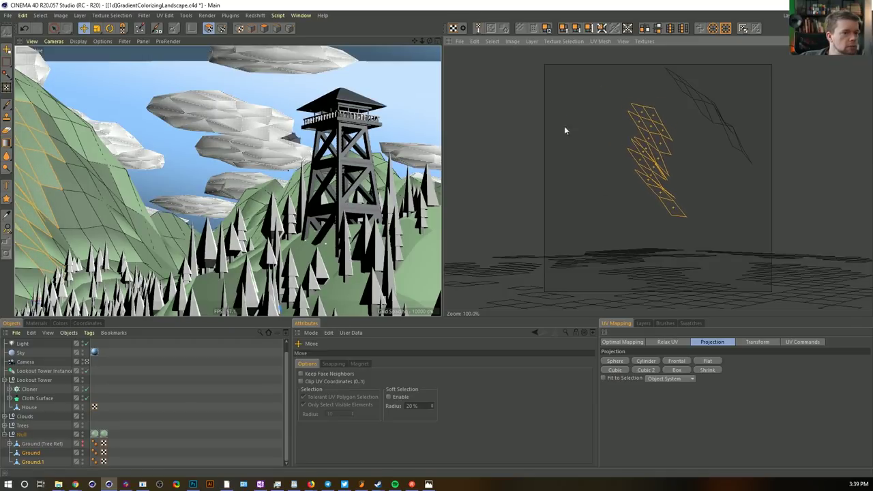
Select Ground polygons on the big hillside's middle slope and the distant hill, frontal-project them, and move their UVs to the canvas's lower part
key(space)
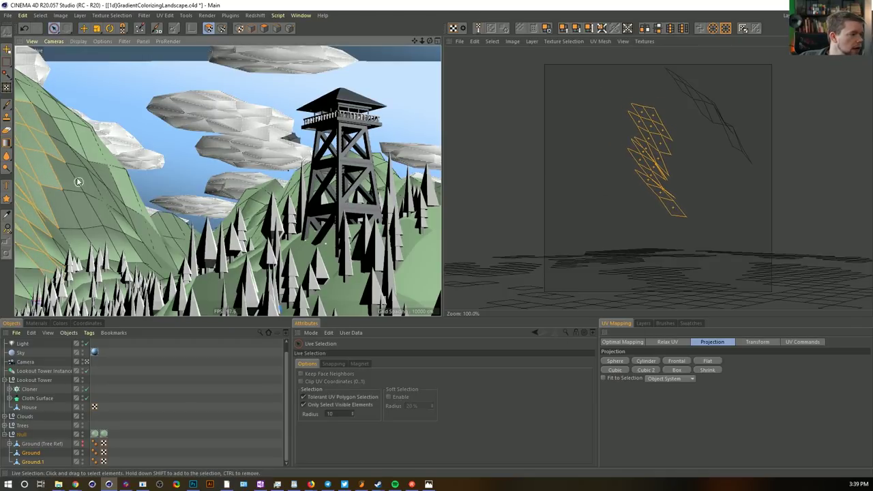
drag(67, 152, 70, 161)
mouse_move(74, 195)
mouse_down()
mouse_move(79, 236)
mouse_move(69, 254)
mouse_move(100, 268)
mouse_up()
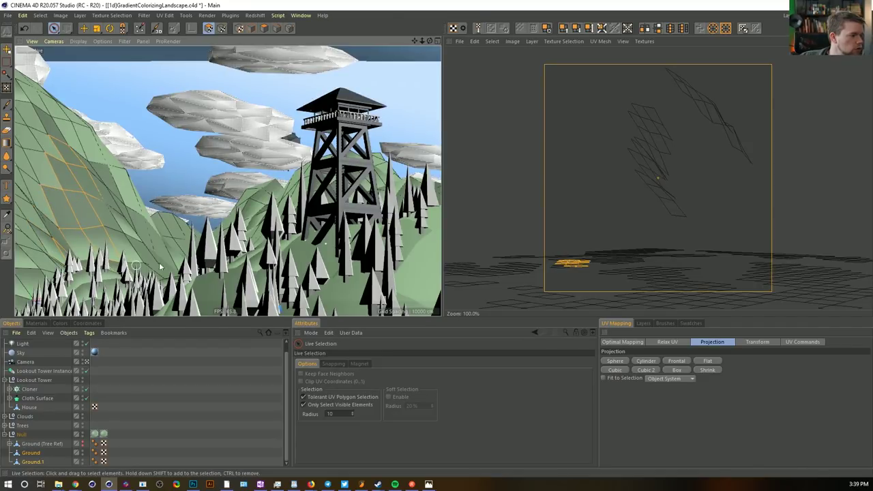
drag(231, 235, 234, 234)
drag(298, 196, 296, 208)
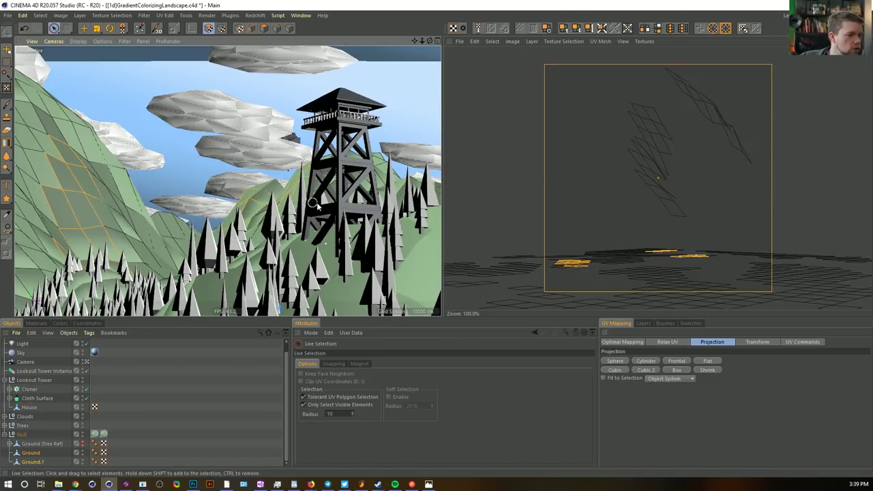
click(675, 362)
key(e)
drag(634, 157, 624, 252)
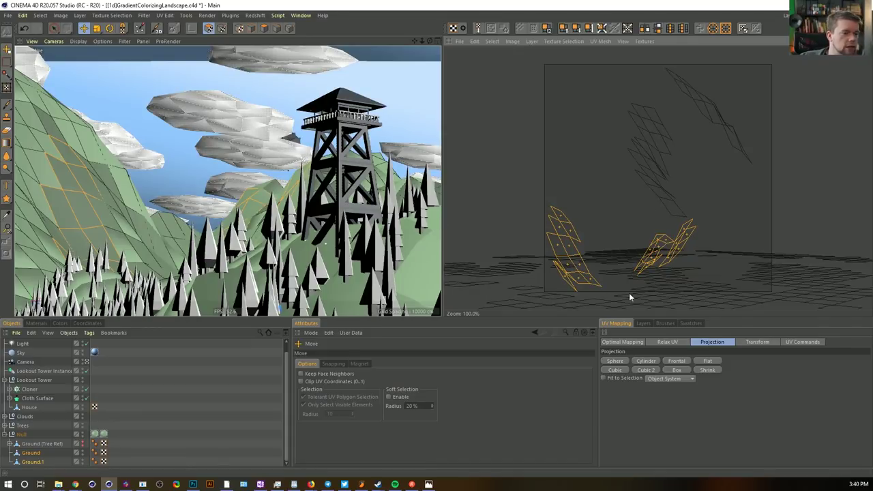
Frontal-project Ground.1 polygons on the small tree-covered mound in the foreground and move their UVs to the upper right of the canvas
key(9)
mouse_move(103, 297)
mouse_down()
mouse_move(97, 304)
mouse_move(98, 283)
mouse_move(96, 295)
mouse_up()
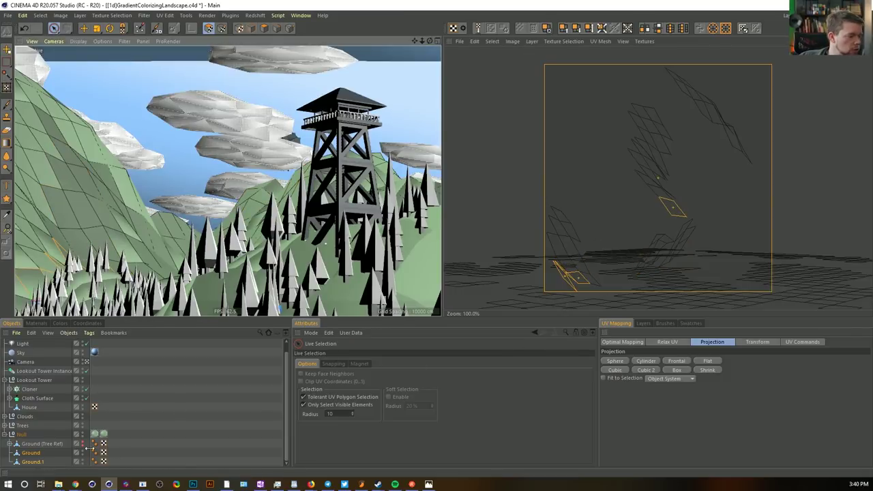
click(104, 454)
drag(109, 281, 81, 286)
click(98, 285)
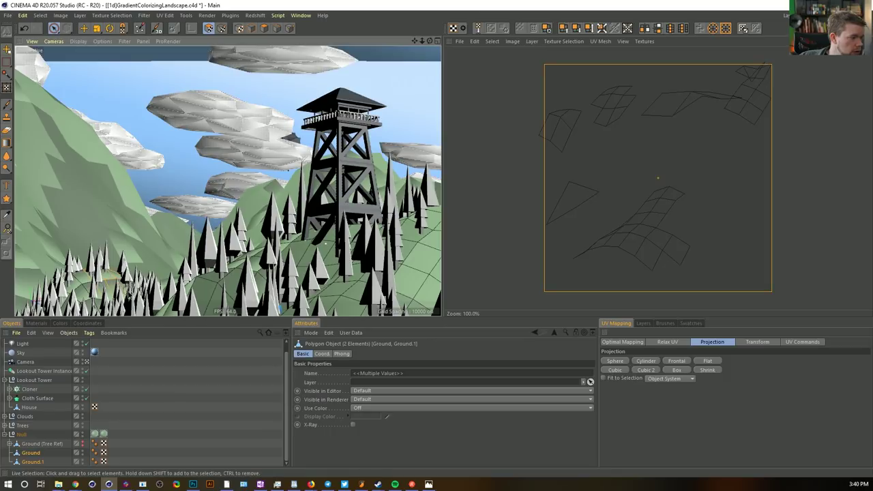
click(680, 360)
key(e)
drag(604, 195, 731, 118)
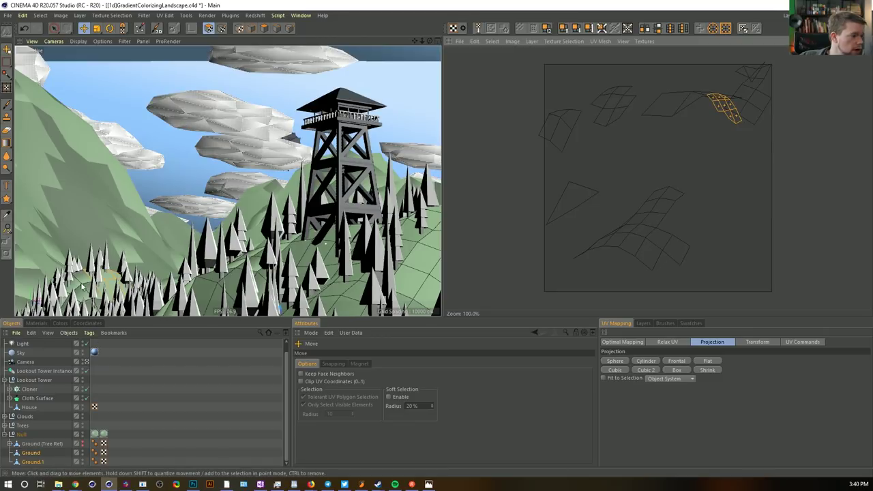
Frontal-project a wider set of polygons on the foreground mound, then scale their UVs up and center them to span most of the canvas
key(space)
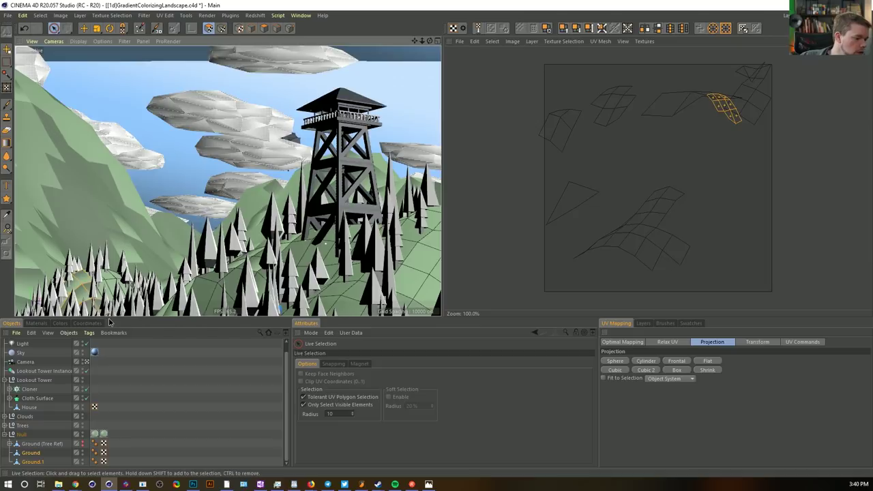
click(578, 145)
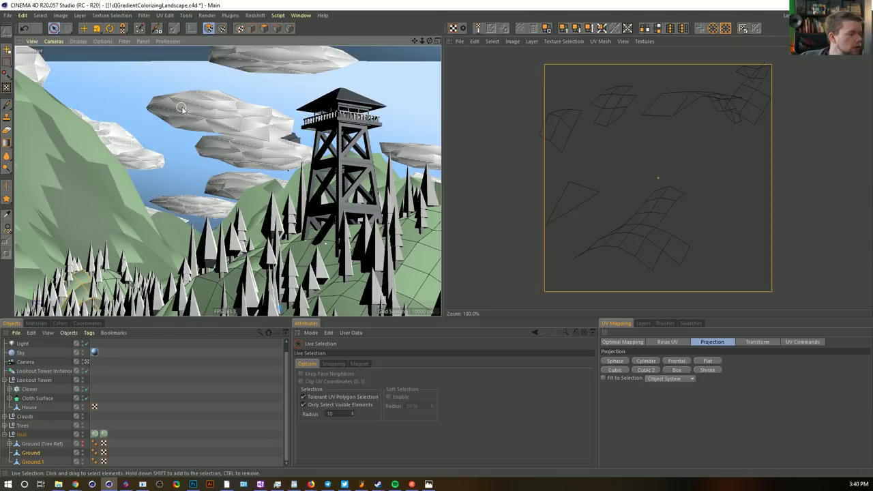
click(702, 360)
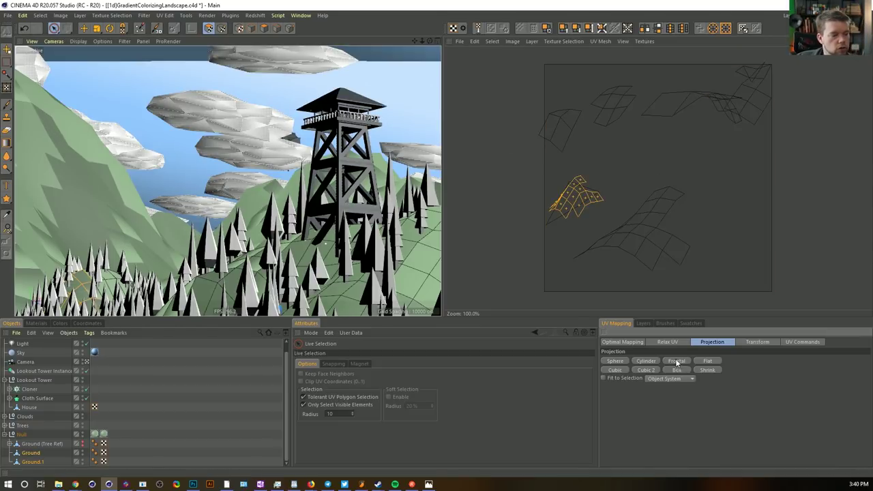
click(83, 28)
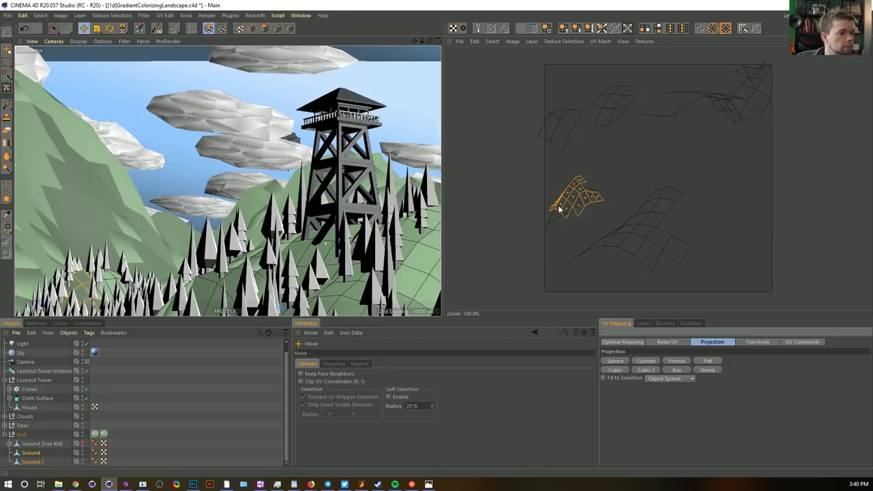
drag(575, 205, 621, 212)
key(t)
drag(603, 232, 604, 232)
key(e)
drag(596, 194, 666, 183)
drag(671, 221, 665, 232)
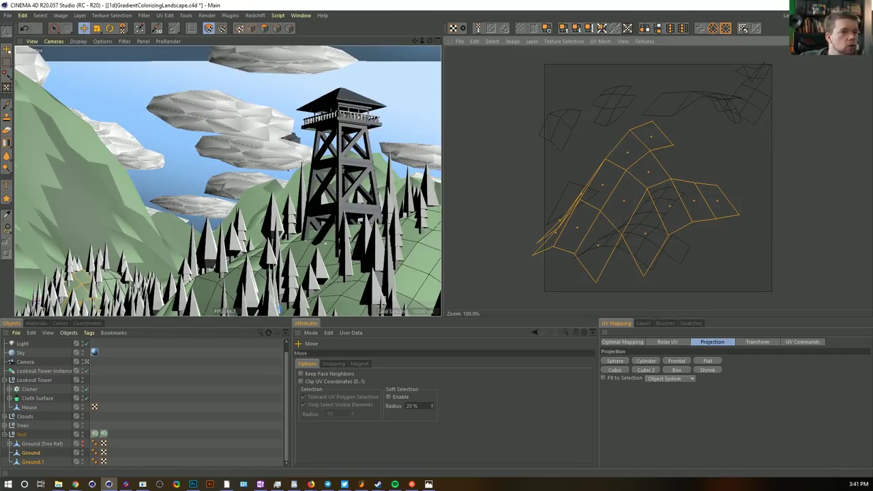
Switch from the UV editing layout back to the standard layout and duplicate the Cloner Tree cloner in the Trees group
click(828, 15)
click(824, 97)
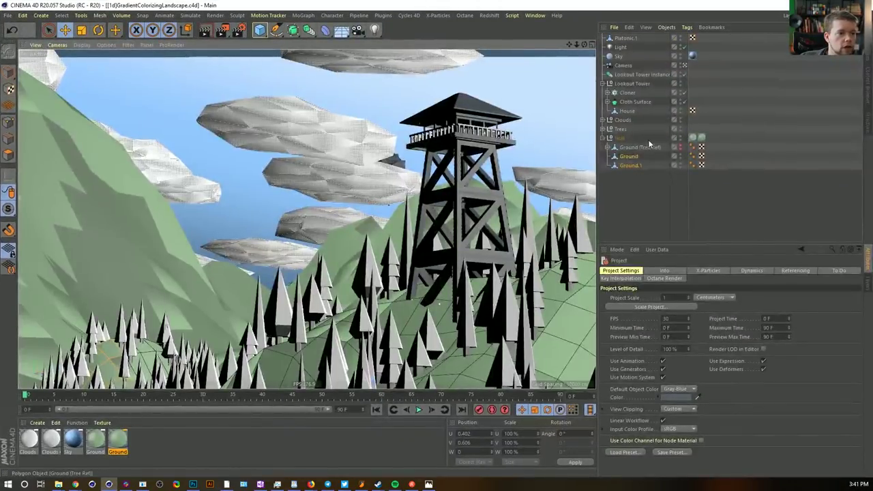
click(603, 129)
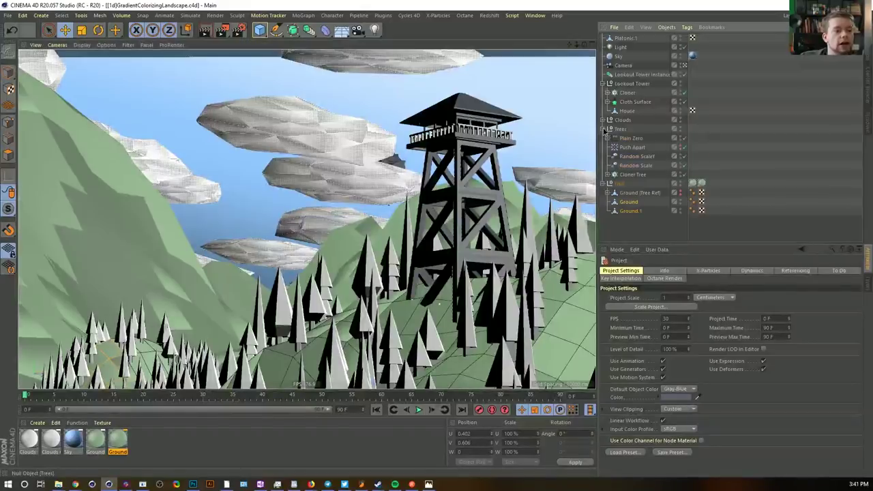
click(607, 175)
click(621, 176)
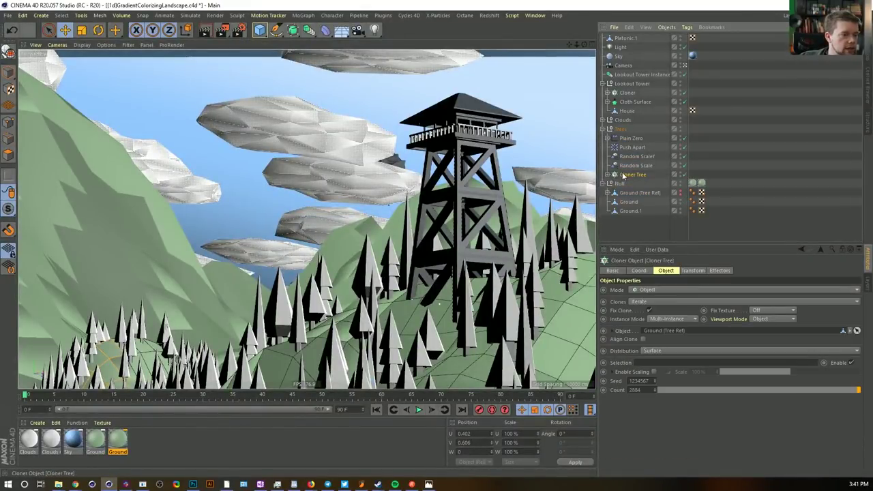
scroll(642, 190, down, 2)
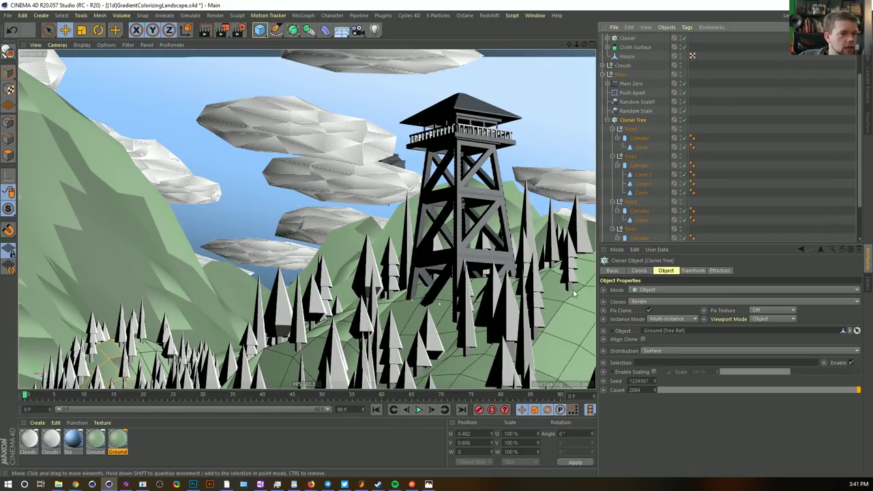
ctrl+drag(629, 119, 626, 117)
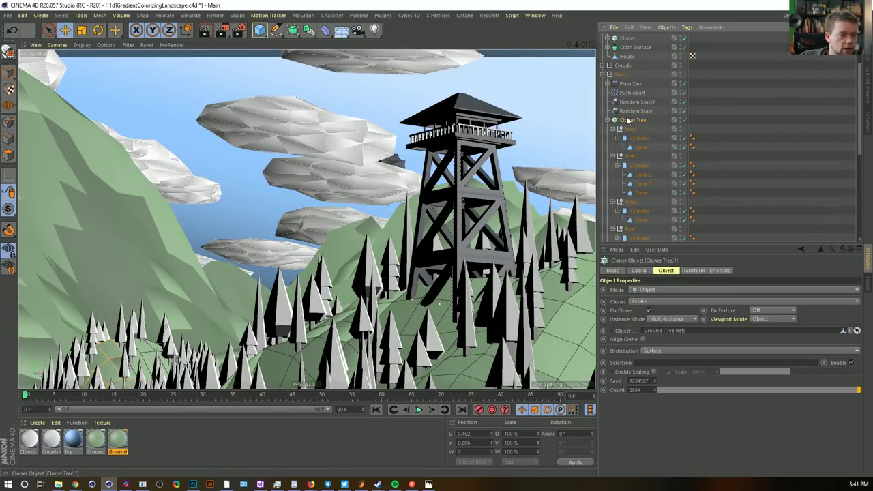
Delete all the cones from the trees in Cloner Tree.1 so that each tree keeps only its cylinder trunk
click(642, 148)
key(Delete)
click(641, 167)
key(Delete)
click(640, 167)
key(Delete)
click(640, 168)
key(Delete)
key(Delete)
click(640, 200)
key(Delete)
In the original Cloner Tree, move the cones of Tree4 and Tree3 out of their cylinders and delete both cylinders
scroll(638, 196, down, 4)
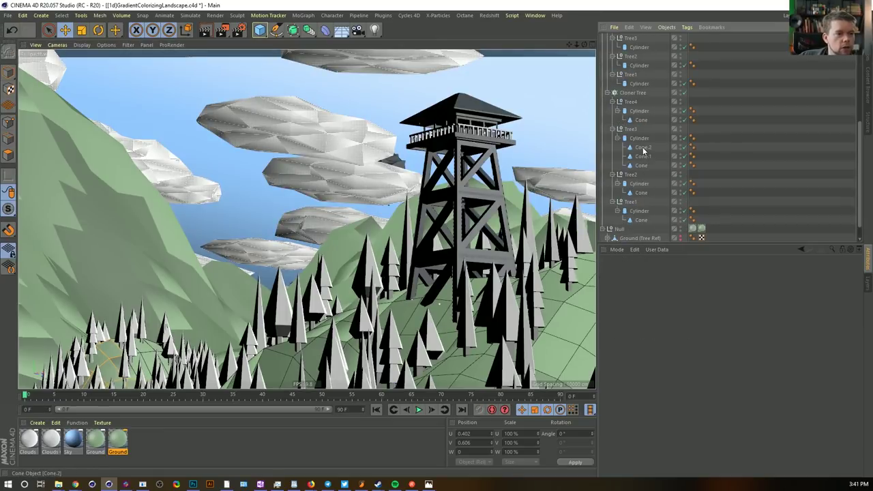
click(642, 147)
drag(641, 120, 643, 106)
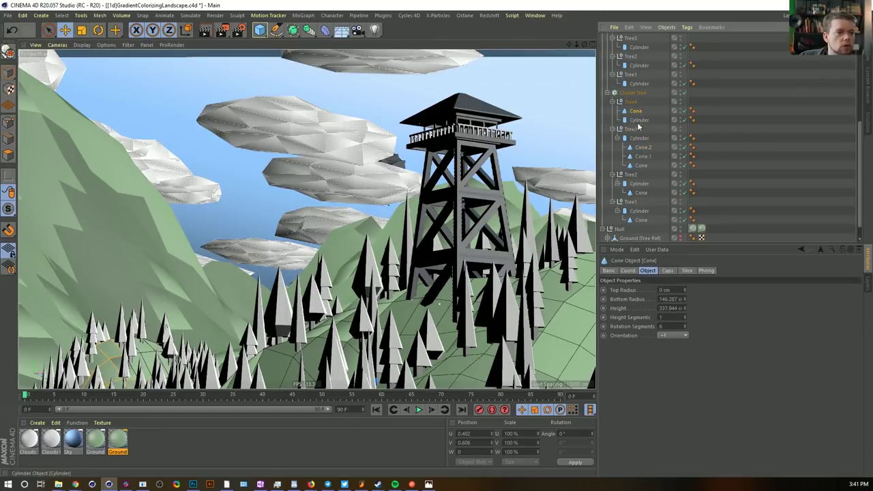
click(639, 122)
key(Delete)
click(640, 142)
shift+click(641, 156)
drag(641, 153, 639, 126)
click(644, 156)
key(Delete)
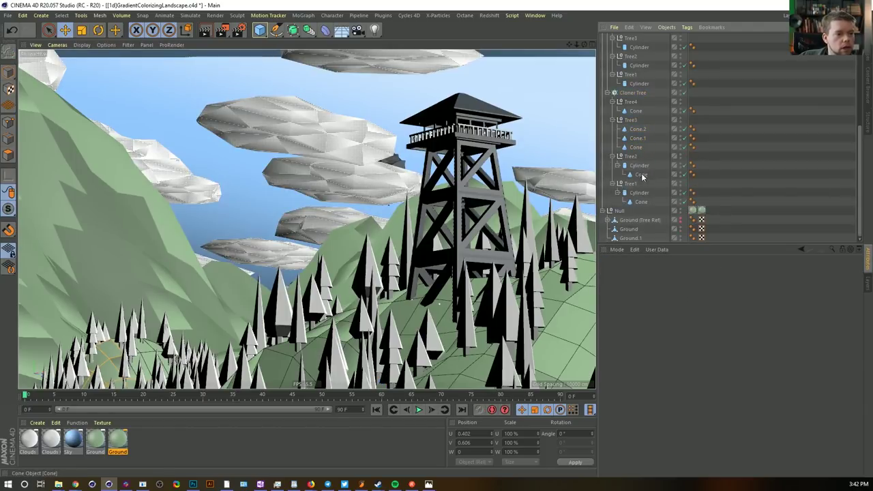
Move the cones of Tree2 and Tree1 in Cloner Tree out of their cylinders and delete those two cylinders
drag(641, 174, 642, 163)
drag(648, 203, 642, 190)
click(642, 202)
key(Delete)
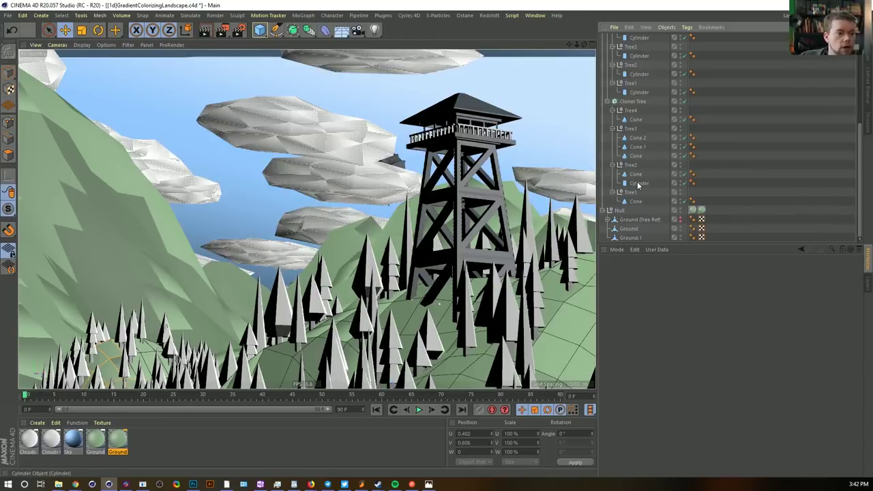
click(638, 184)
key(Delete)
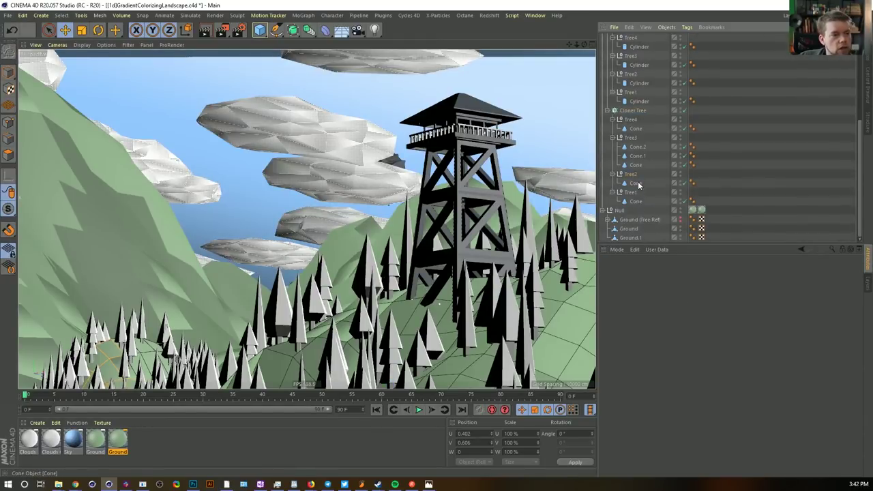
Collapse the tree cloners and add a Connect object as the parent of Cloner Tree.1
scroll(614, 119, up, 5)
scroll(612, 163, down, 2)
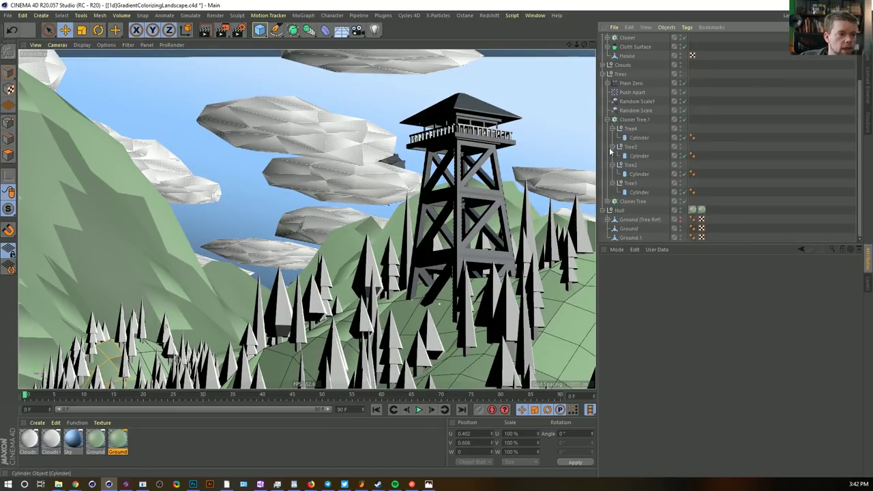
click(608, 119)
click(634, 174)
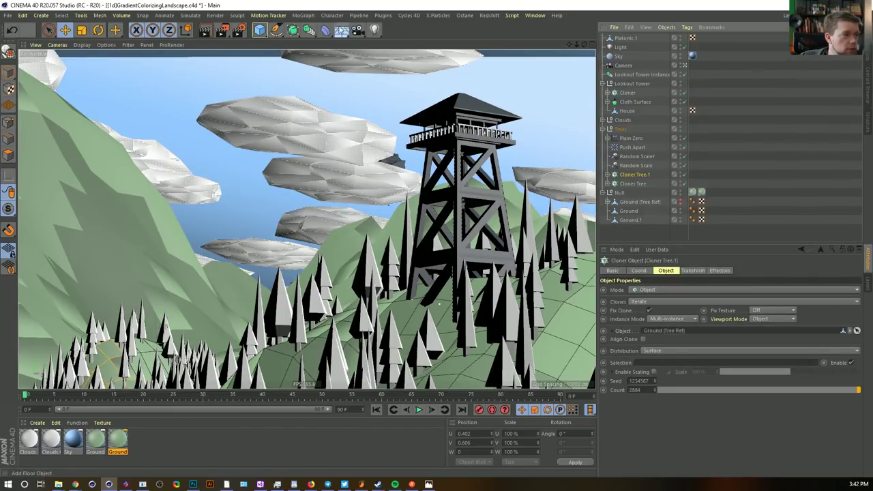
click(308, 30)
alt+click(403, 63)
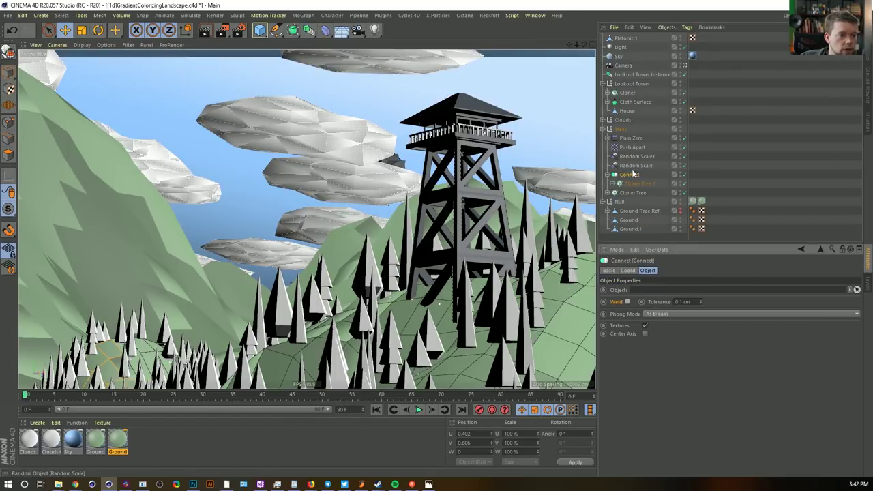
Wrap the Cloner Tree object in a new Connect generator and turn off its Weld option
click(632, 192)
click(308, 30)
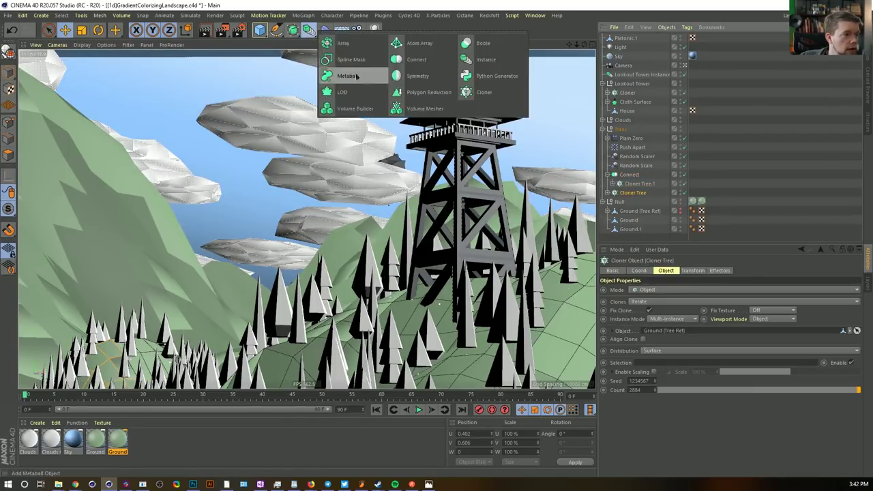
alt+click(404, 63)
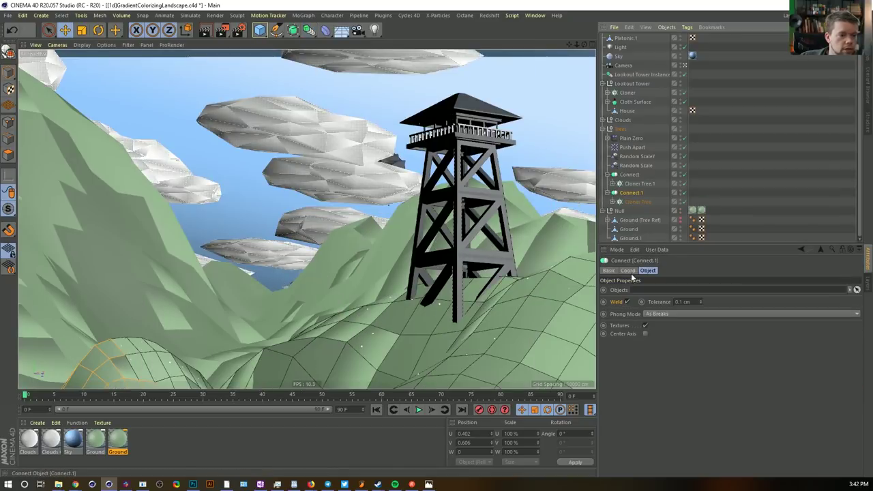
click(626, 302)
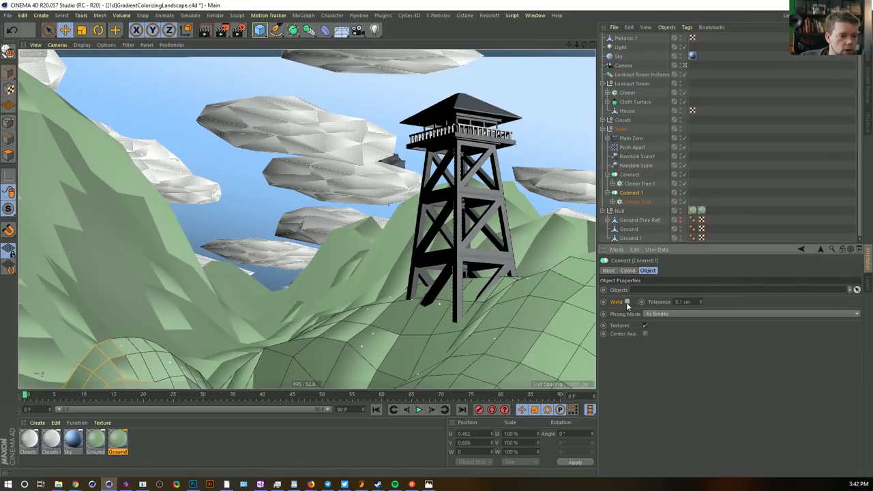
Disable both Connect generators that hold the tree cloners
click(624, 194)
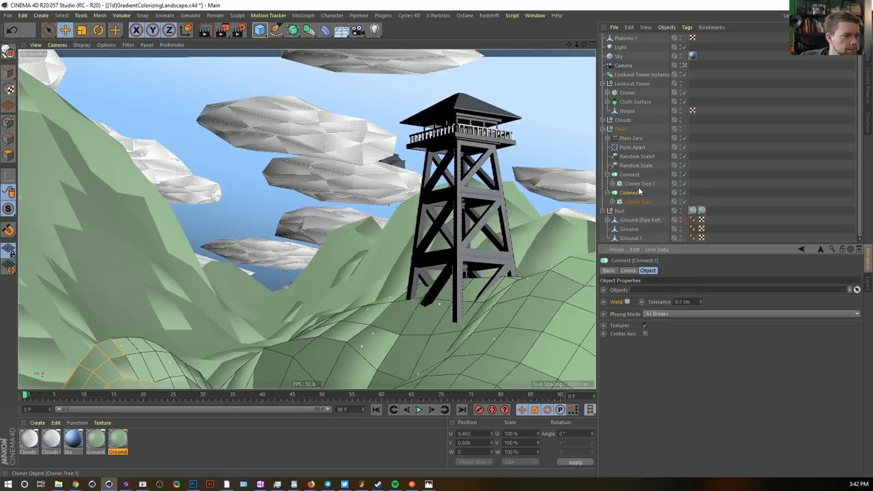
click(612, 201)
click(612, 203)
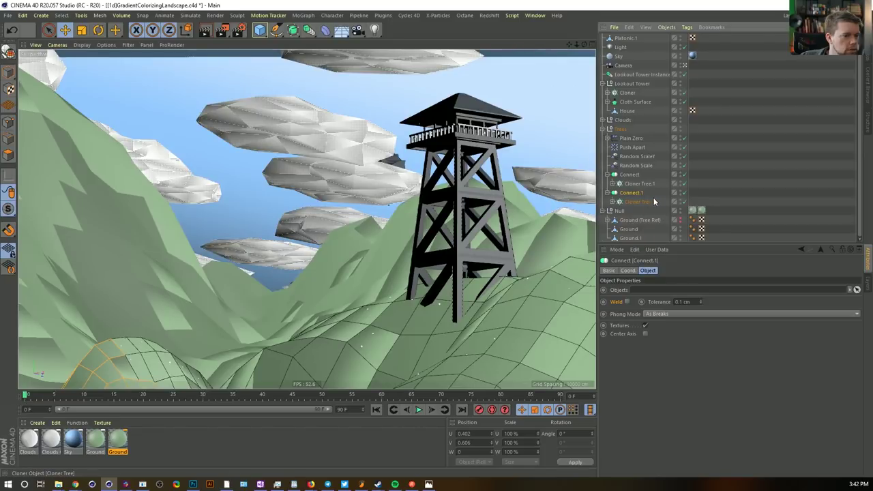
click(684, 175)
click(684, 193)
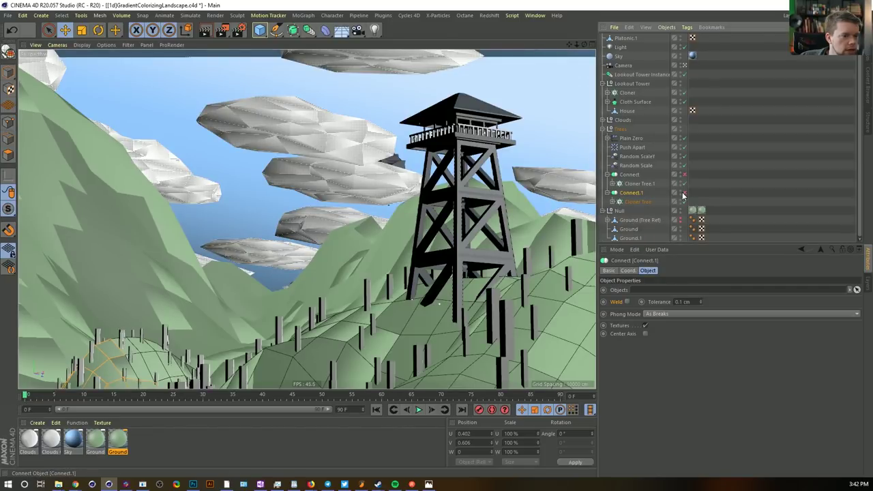
Make the Cloner Tree and Cloner Tree.1 cloners editable and re-enable their parent Connect generators
click(644, 202)
key(c)
click(632, 184)
key(c)
click(685, 193)
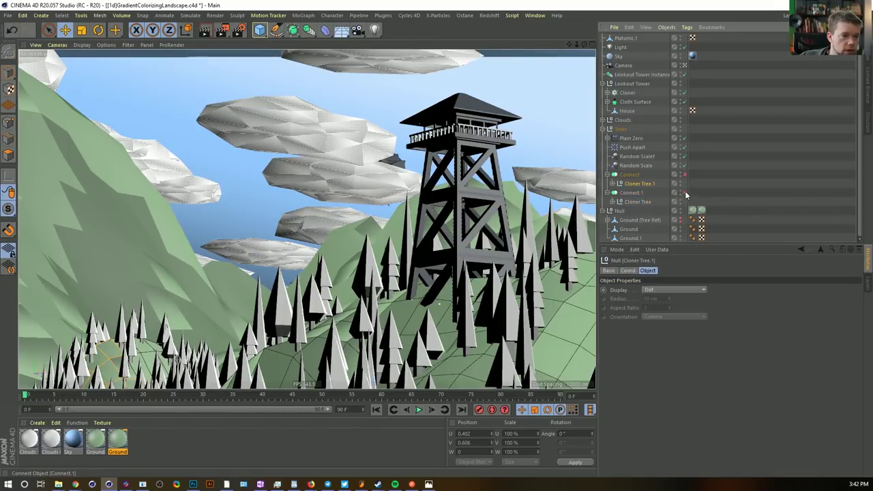
click(684, 175)
Move the converted Cloner Tree.1 and Cloner Tree nulls out of their Connect generators, placing them directly under the Trees null
click(631, 174)
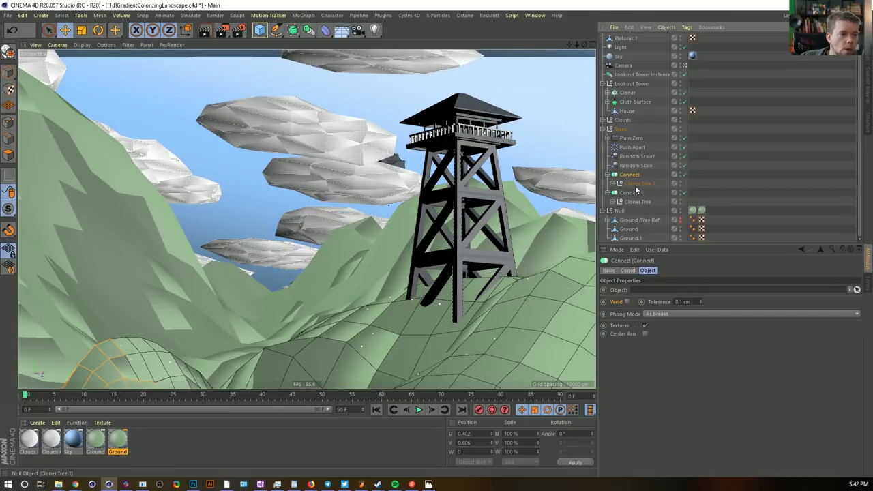
click(635, 184)
ctrl+click(636, 201)
drag(636, 184, 631, 172)
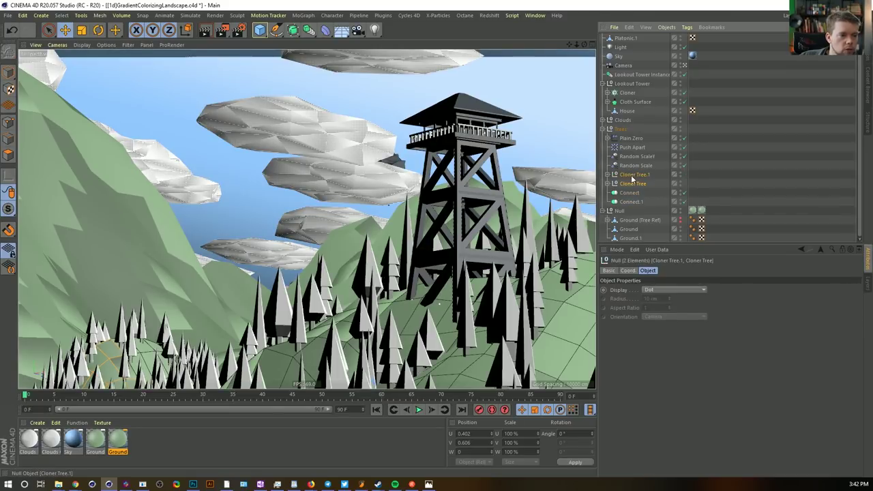
Select the children of Cloner Tree.1 and merge them into a single polygon object with Connect Objects + Delete
right_click(631, 176)
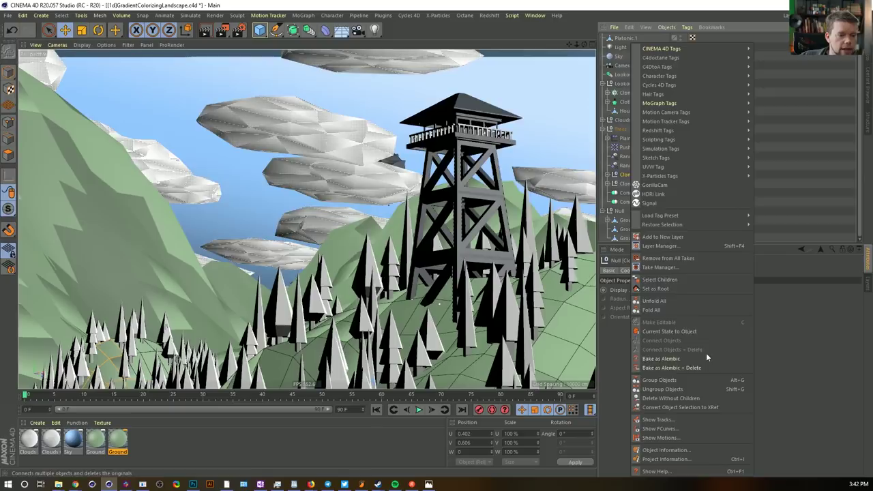
click(670, 280)
right_click(633, 176)
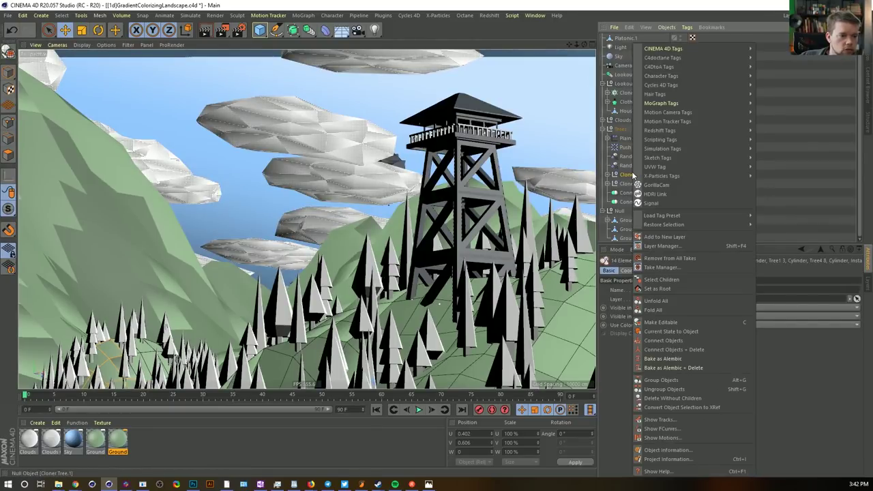
click(696, 350)
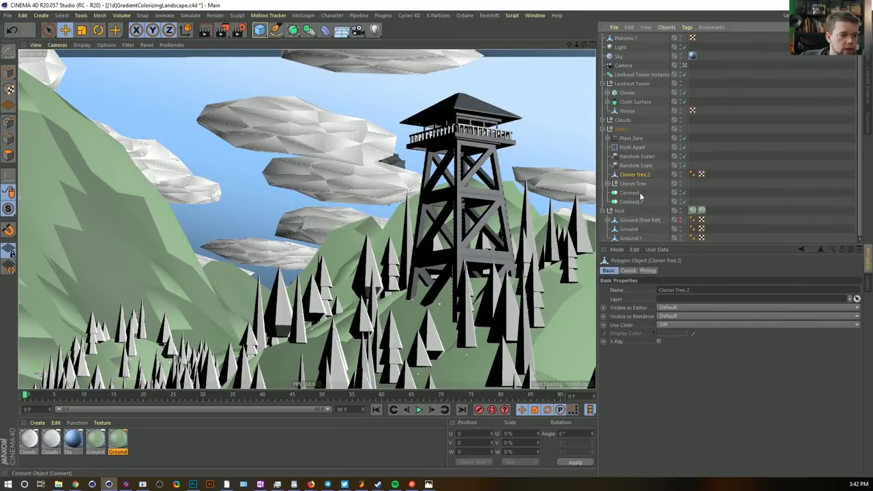
Undo the merge, the regrouping and the conversion of the tree cloners to editable objects
key(ctrl+z)
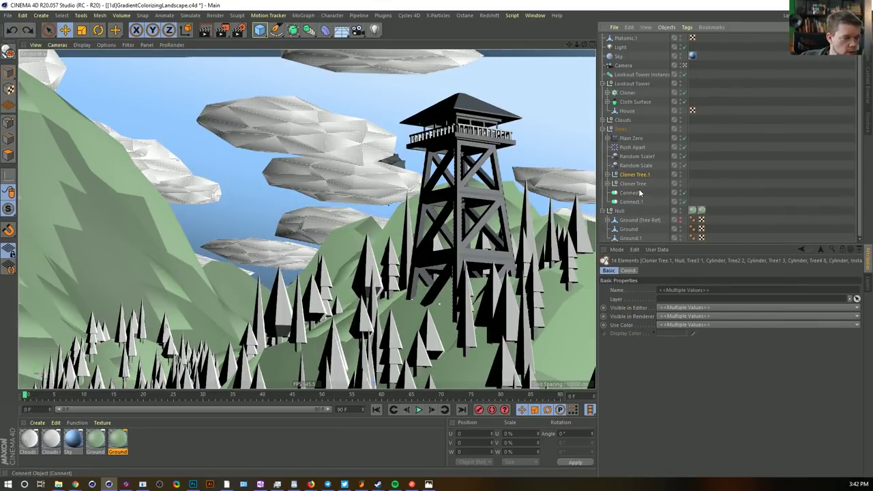
click(607, 175)
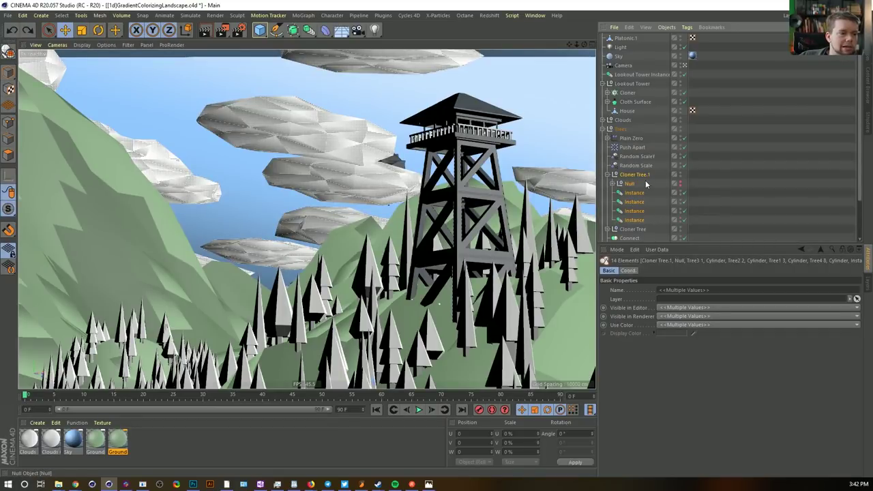
key(ctrl+z)
key(ctrl+z)
key(ctrl+z)
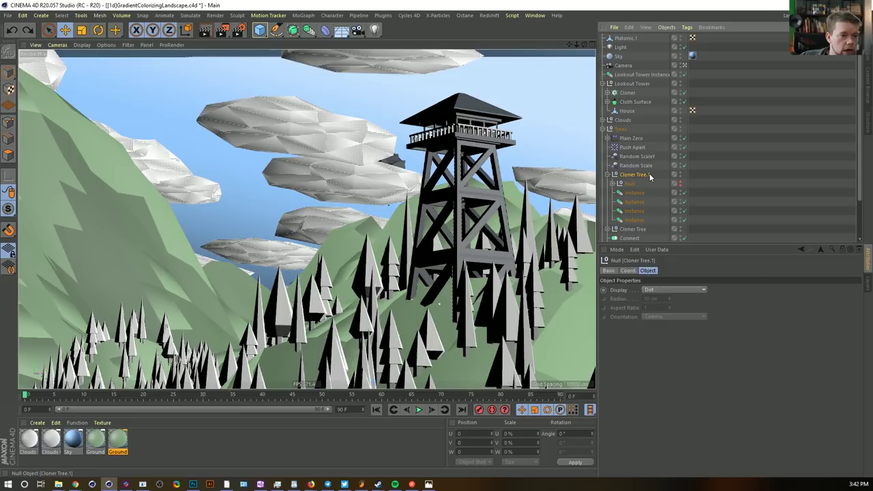
key(ctrl+z)
key(ctrl+z)
key(ctrl+z)
key(ctrl+z)
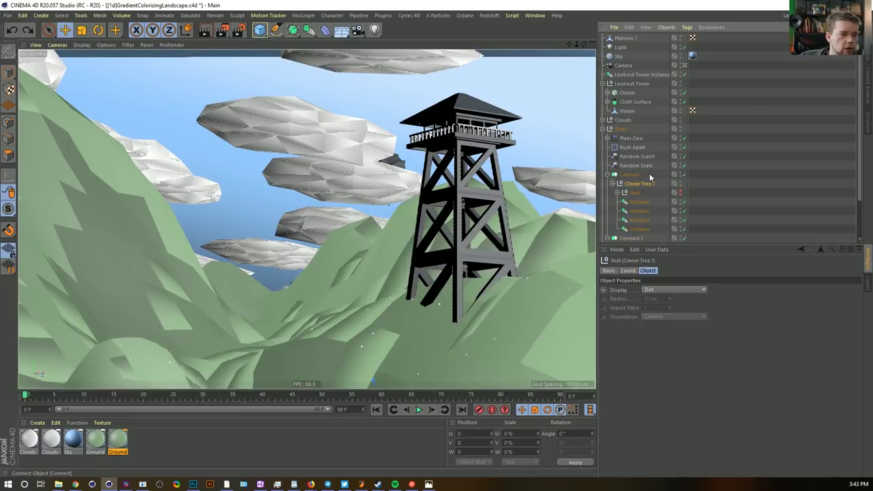
key(ctrl+z)
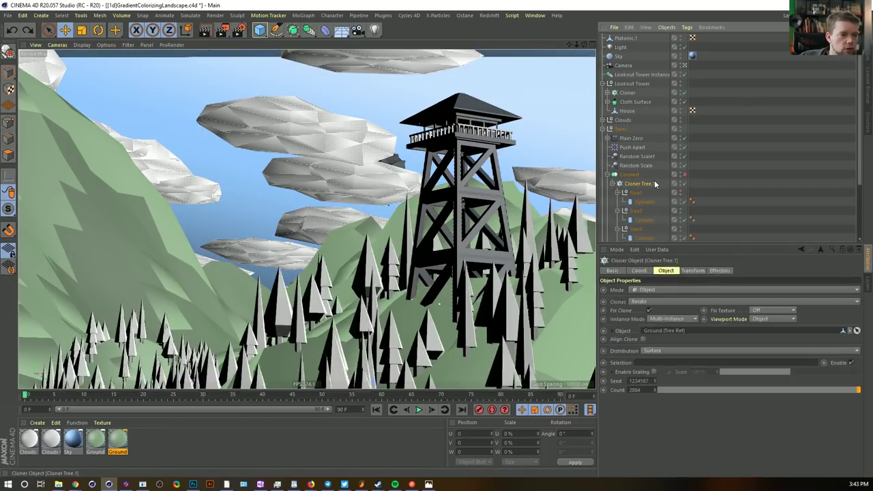
Select both tree cloners, save the project, and set the cloners' instance mode to Instance
click(611, 184)
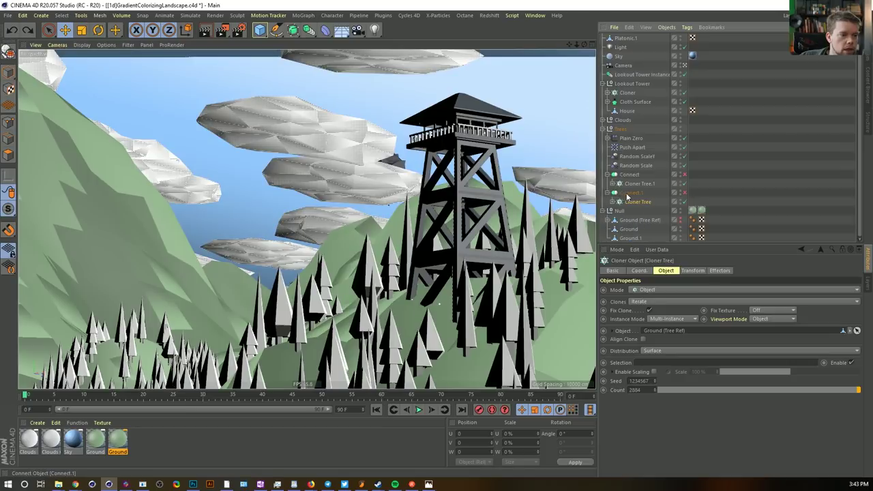
ctrl+click(638, 183)
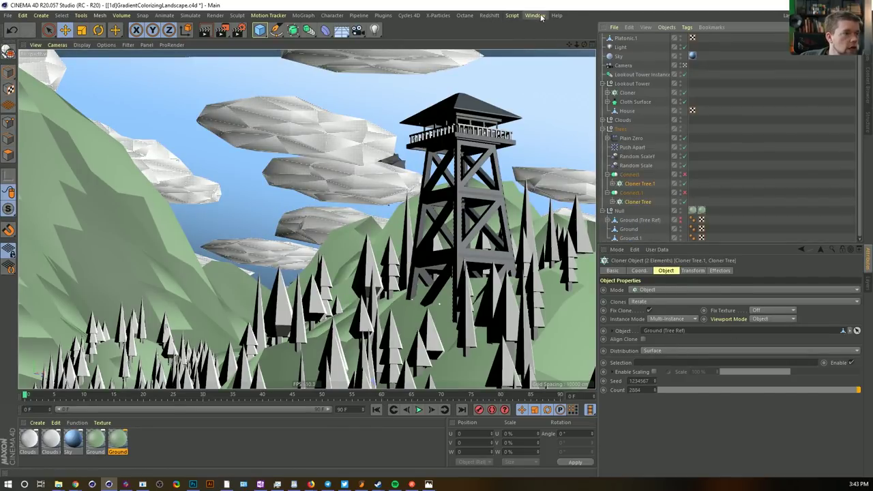
key(ctrl+s)
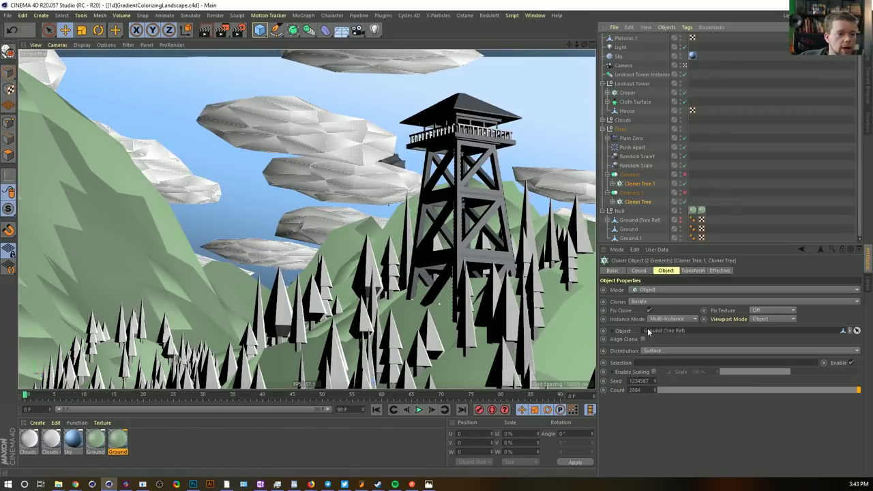
click(667, 318)
click(667, 330)
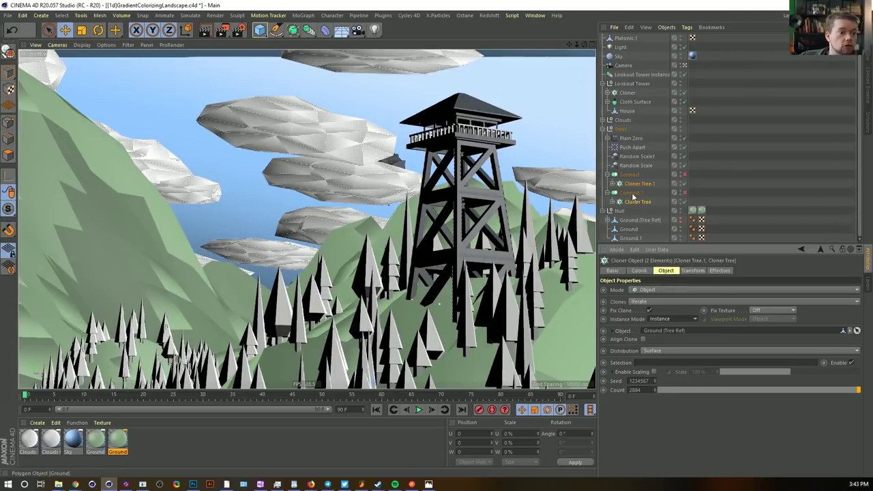
Enable both Connect generators above the tree cloners and convert each one to an editable polygon object
click(683, 175)
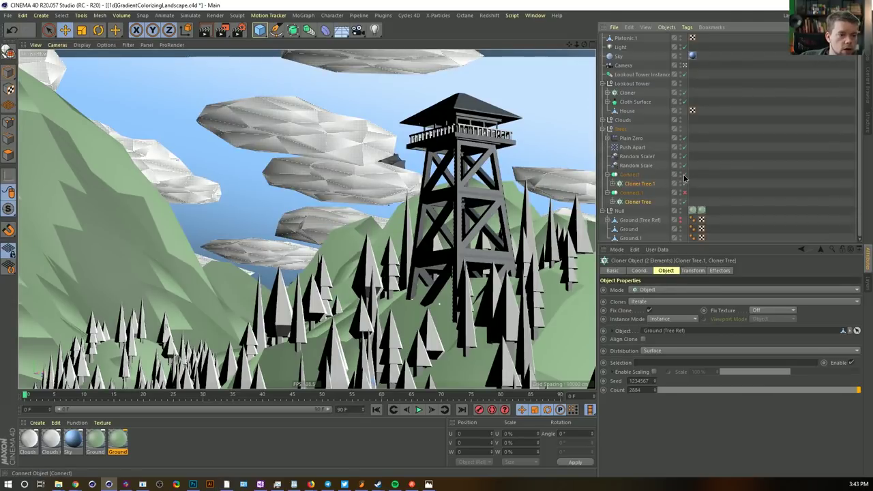
click(684, 193)
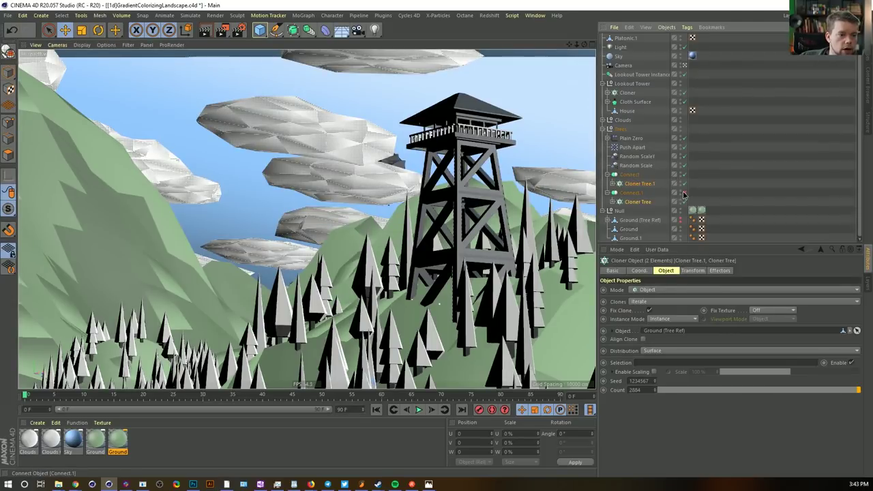
click(628, 202)
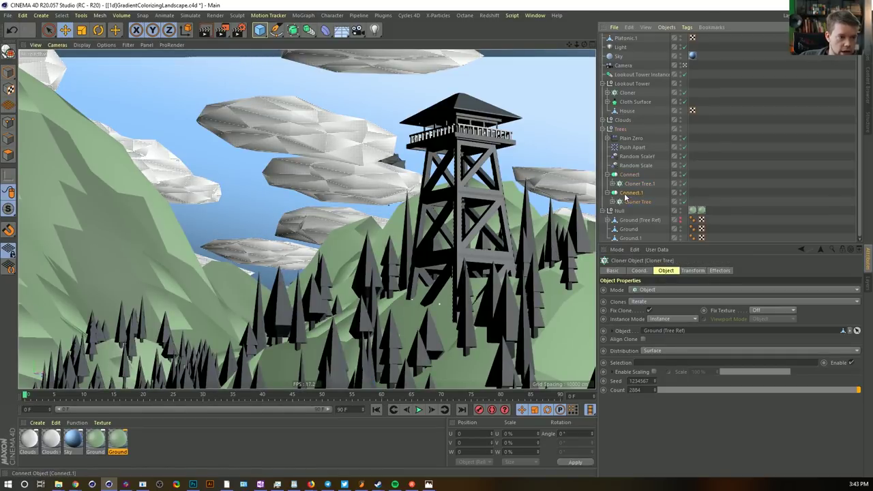
click(631, 193)
key(c)
click(630, 176)
key(c)
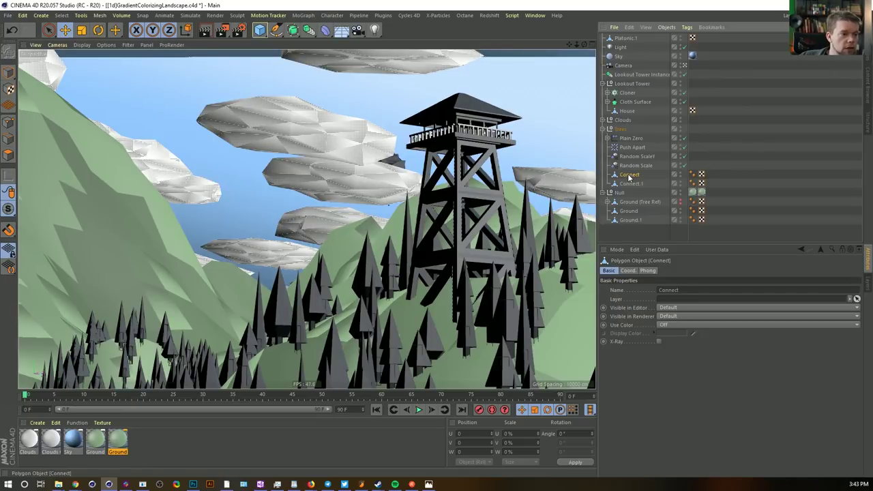
Rename the Connect polygon object as Trunks and the Connect.1 polygon object as Trees
click(628, 184)
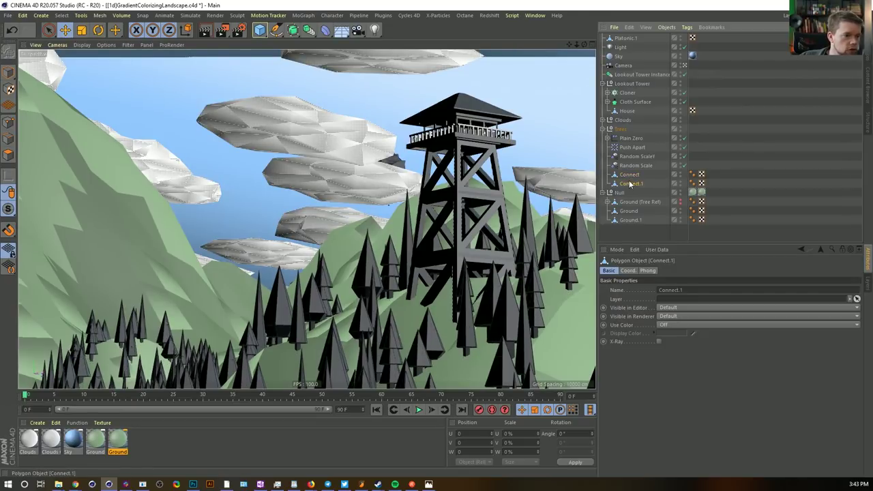
click(630, 177)
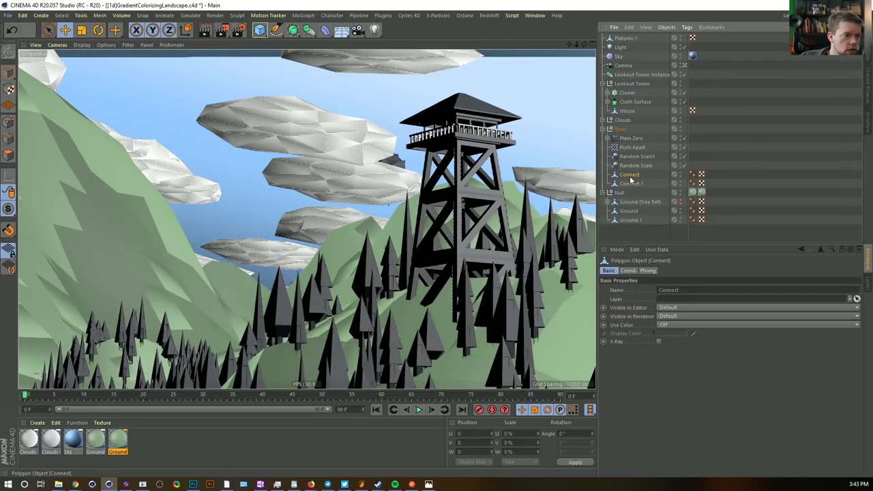
double_click(630, 178)
text(Trunks)
key(Return)
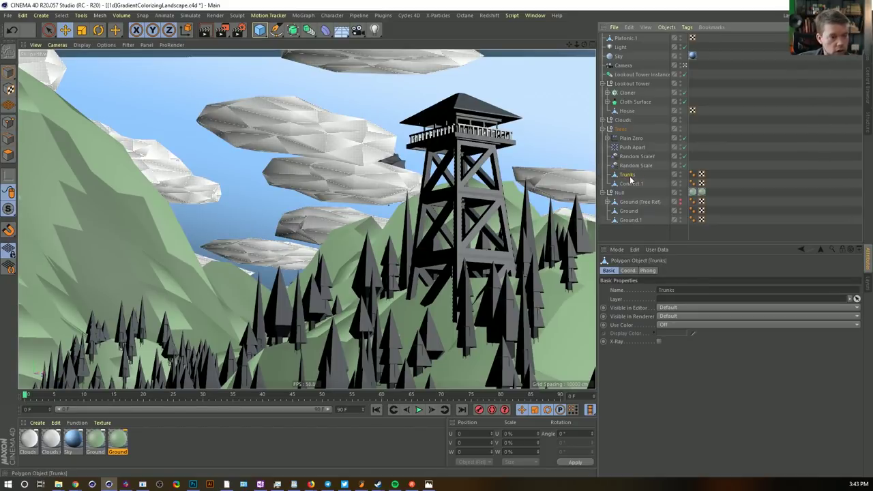
click(630, 183)
double_click(631, 184)
text(Trees)
key(Return)
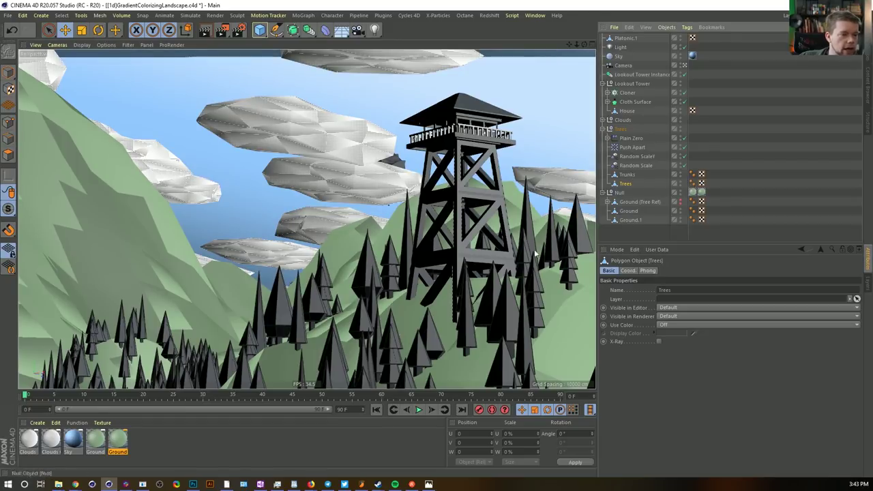
Duplicate the Ground and Ground Overlay materials and rename the copies Tree and Tree Overlay
shift+click(99, 441)
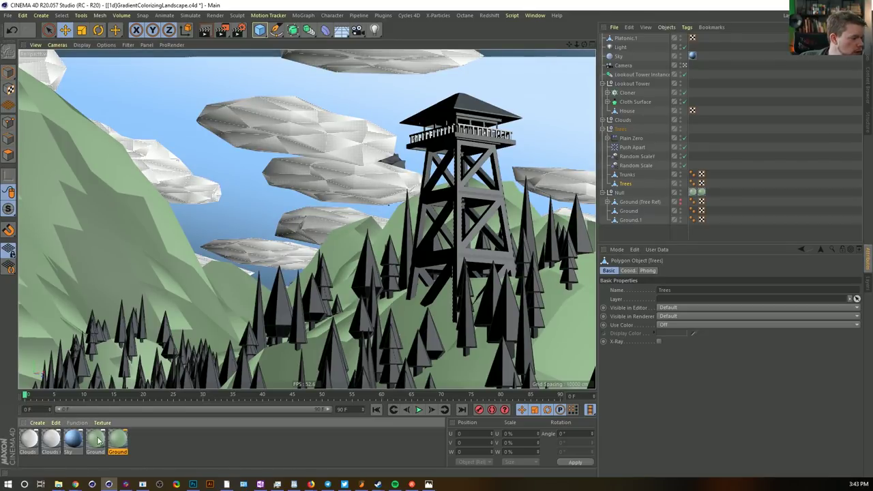
ctrl+drag(96, 441, 134, 443)
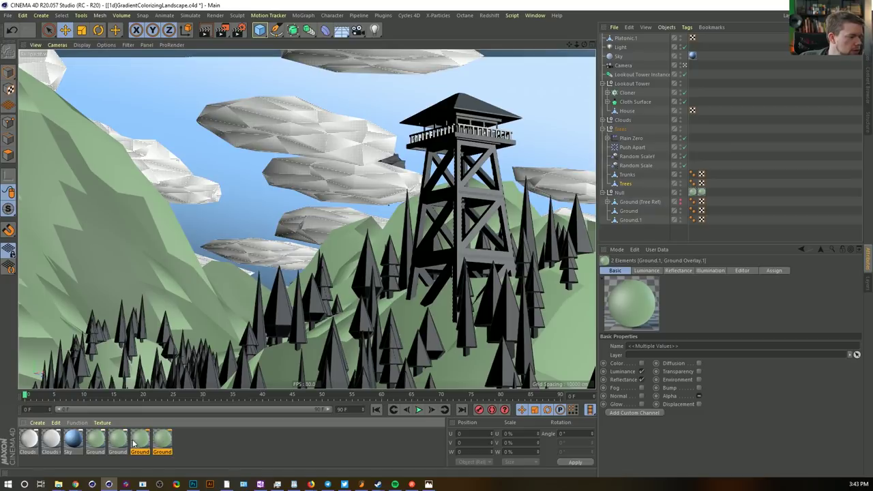
double_click(140, 451)
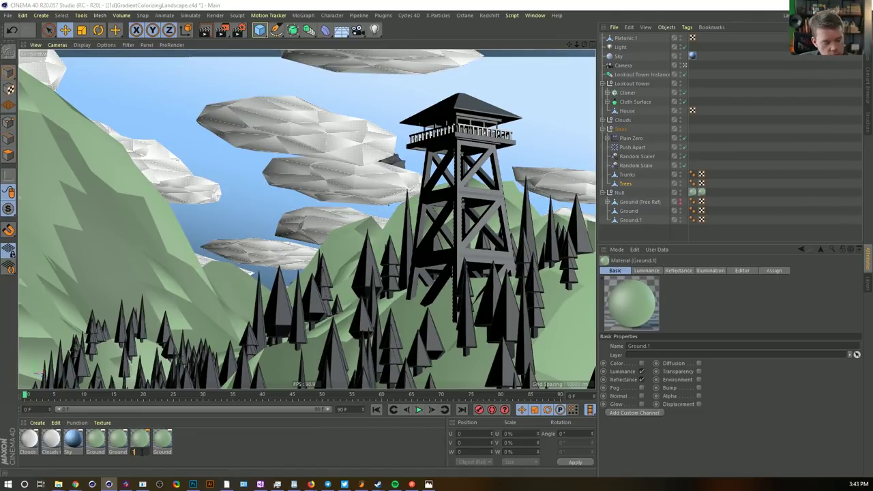
text(Tree)
key(Return)
double_click(162, 451)
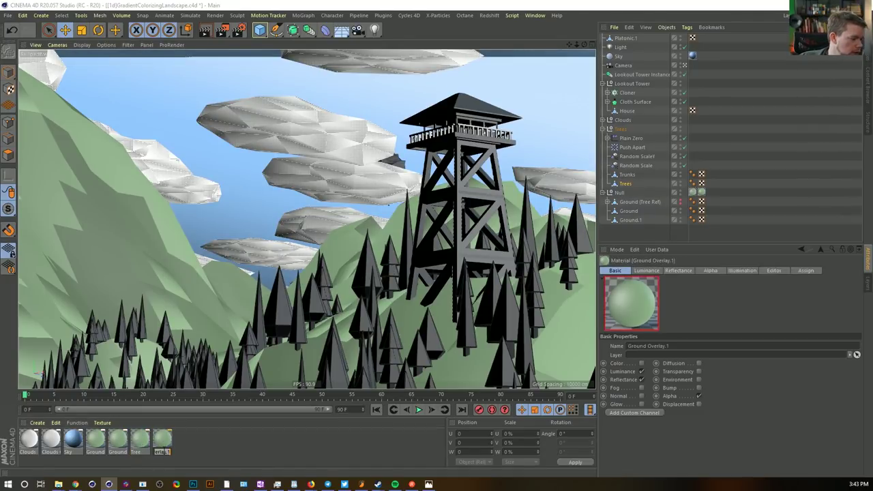
text(Tree Overlay)
key(Return)
Edit the Tree and Tree Overlay materials together and recolour the first knot of their luminance gradient to dark green
click(142, 440)
ctrl+click(162, 442)
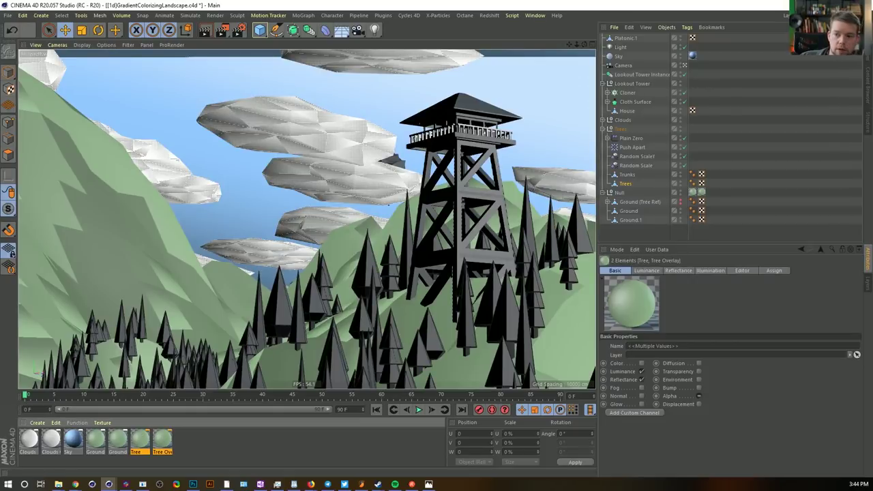
double_click(162, 442)
click(570, 223)
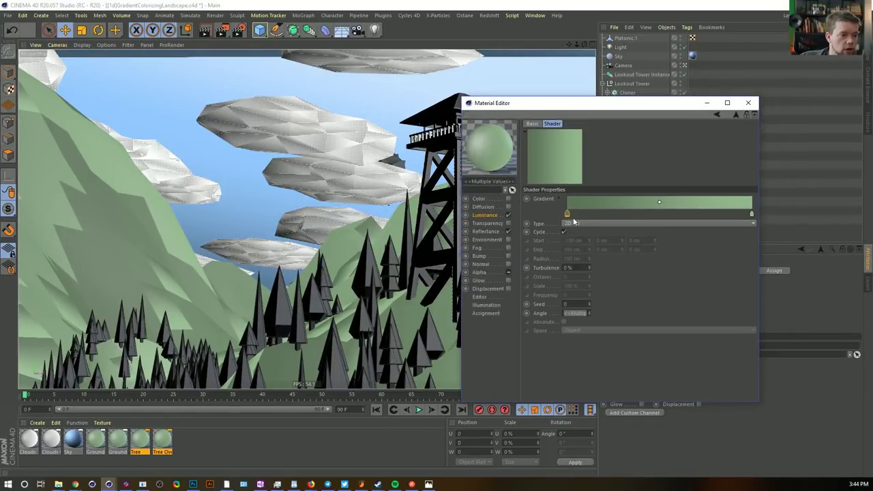
double_click(566, 214)
mouse_move(571, 233)
mouse_down()
mouse_move(619, 233)
mouse_move(559, 243)
mouse_up()
click(551, 256)
Set the last knot of the shared tree gradient to bright green with H 128°, S 89%, V 82%, and close the material editor
double_click(749, 214)
drag(752, 230, 814, 242)
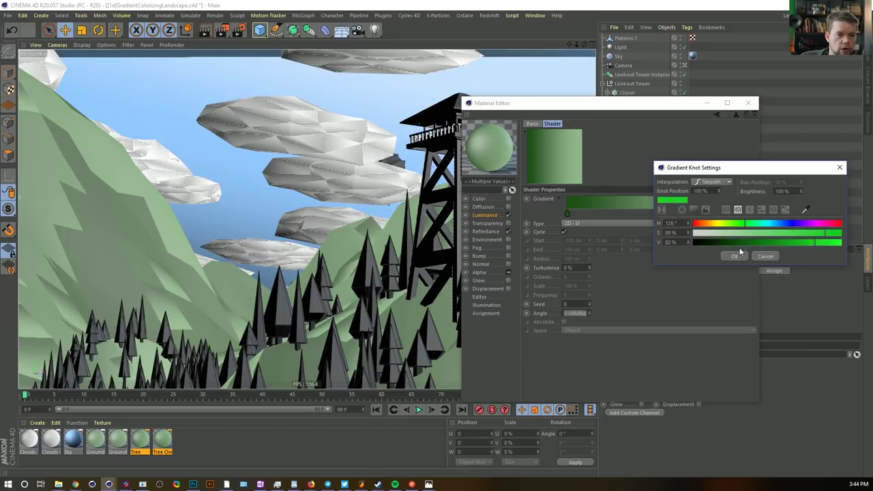
click(735, 256)
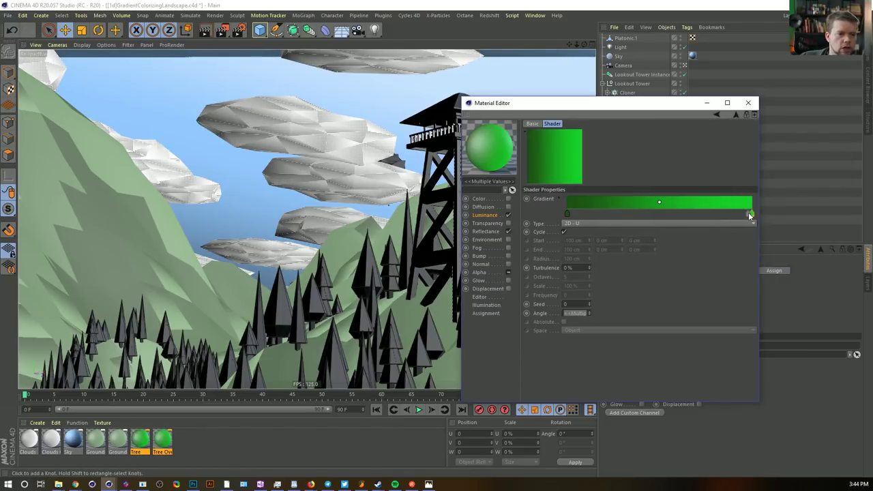
click(748, 102)
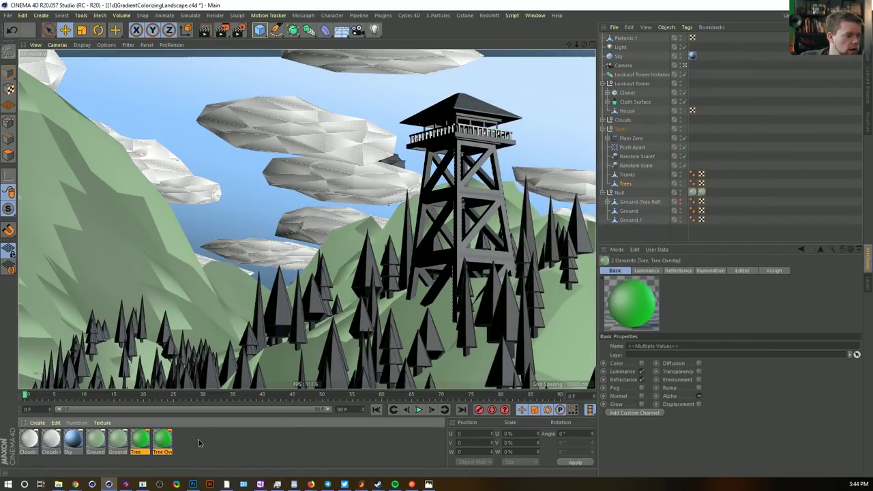
click(198, 443)
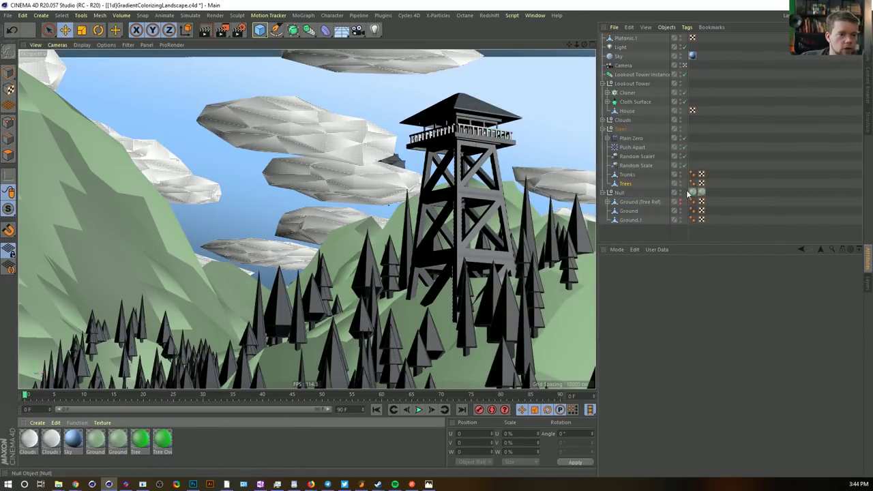
Copy the ground null's two texture tags onto the Trees group and assign the Tree and Tree Overlay materials to them
click(692, 192)
shift+click(701, 193)
drag(691, 192, 693, 129)
click(141, 442)
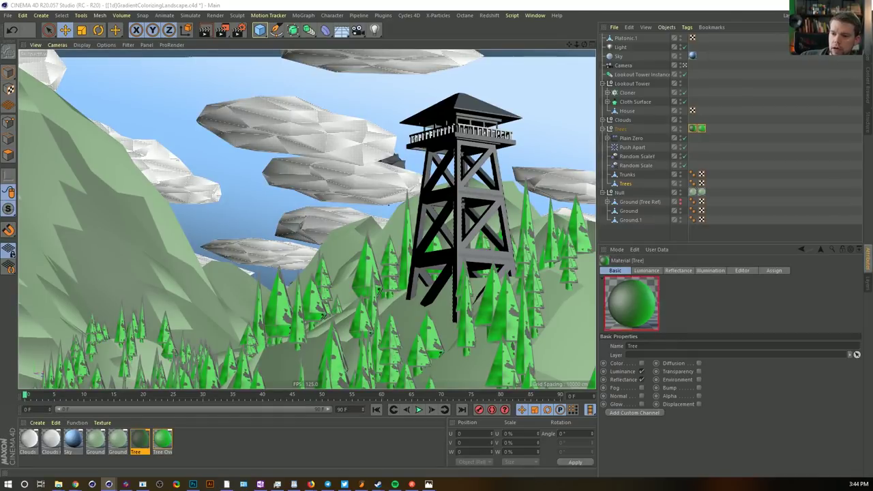
key(ctrl+z)
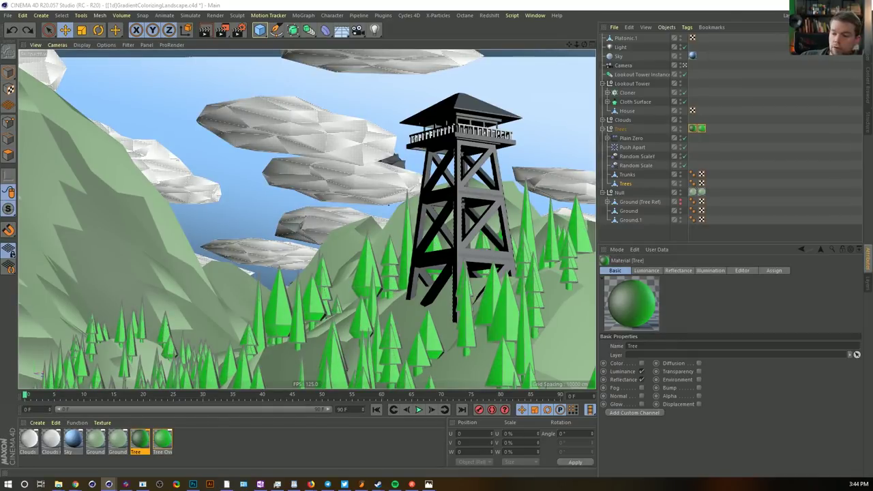
key(ctrl+y)
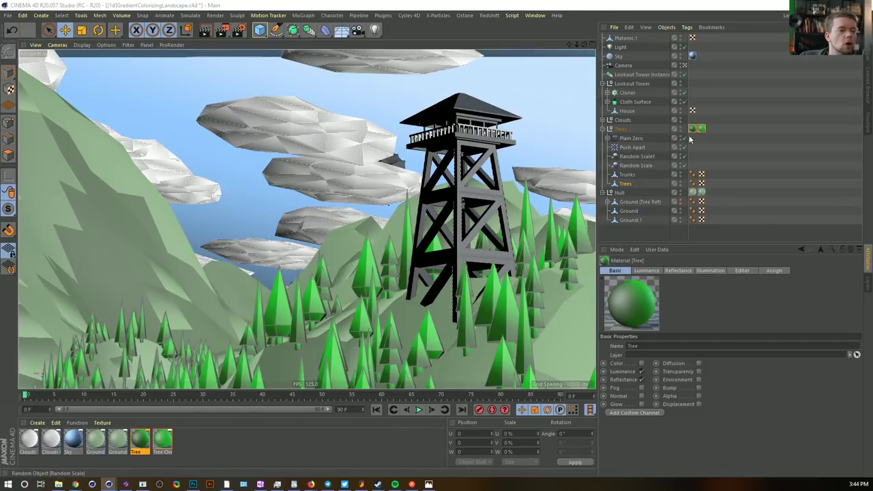
Move the Tree Overlay texture tag from the Trees group to Plain Zero and select the remaining Tree texture tag
click(634, 175)
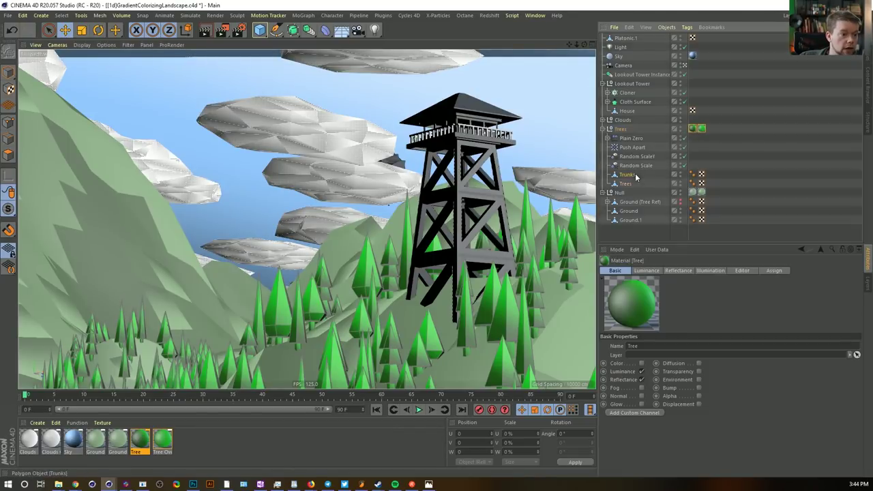
double_click(625, 184)
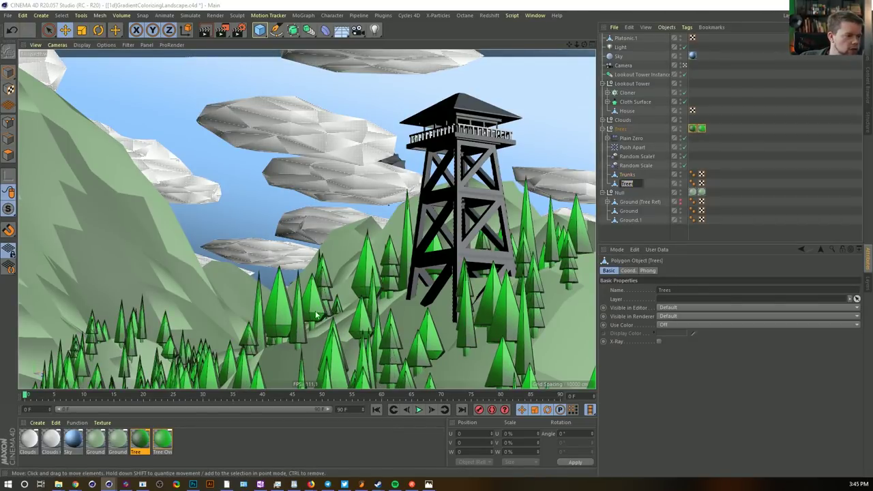
click(693, 129)
click(702, 130)
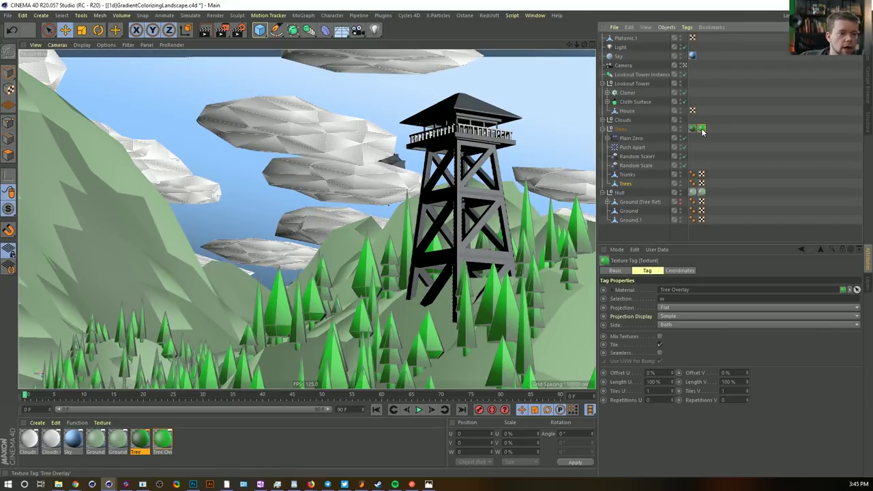
ctrl+drag(698, 126, 693, 140)
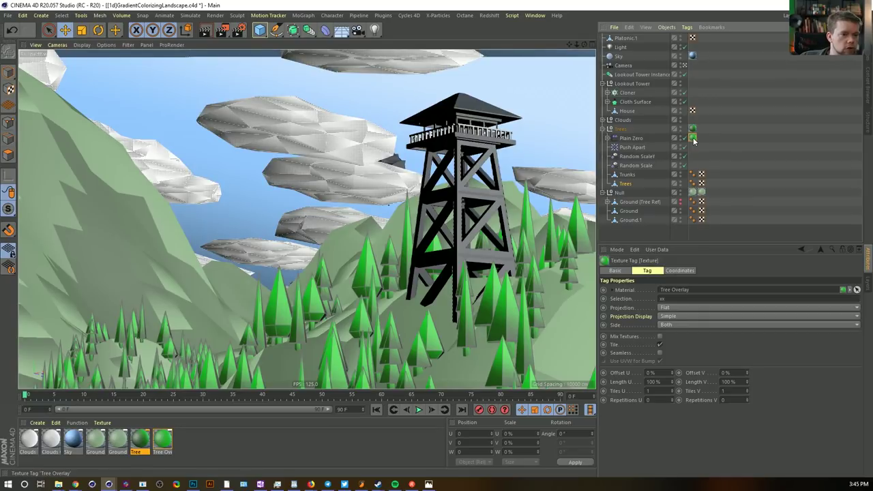
click(693, 128)
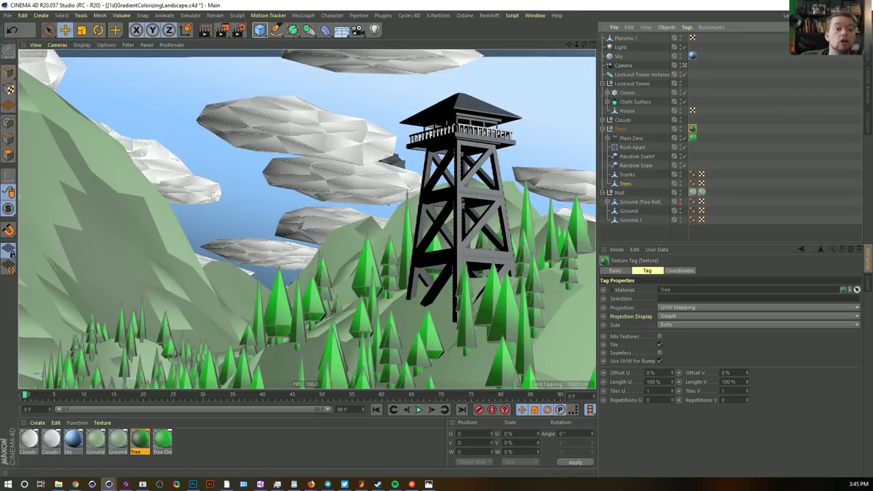
Switch to the UV editing layout and select the Trees polygon object's UVW tag
click(830, 15)
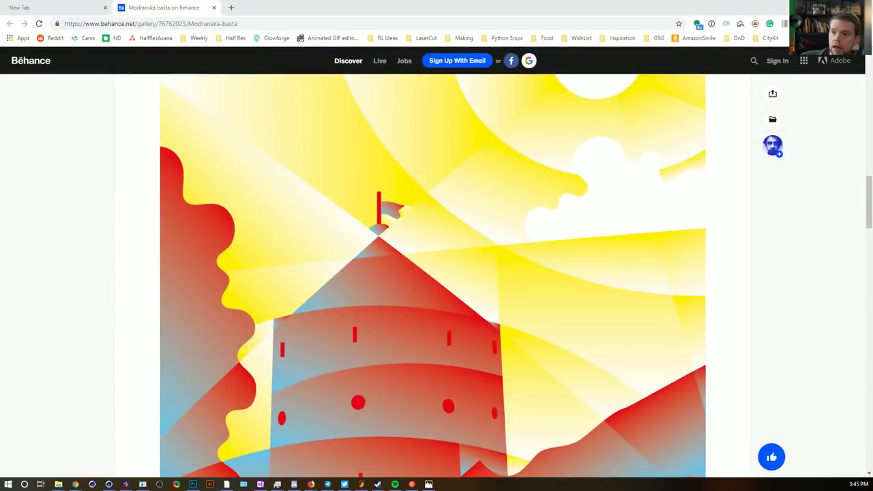
drag(872, 490, 294, 1)
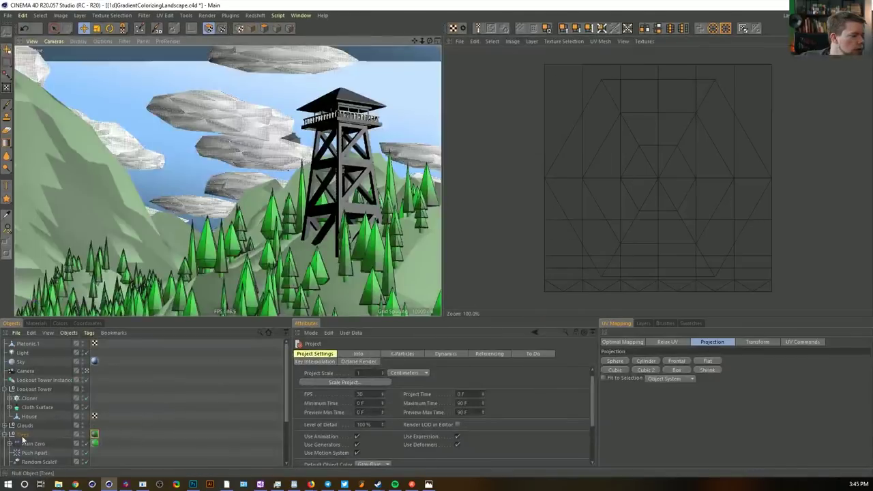
scroll(41, 431, down, 3)
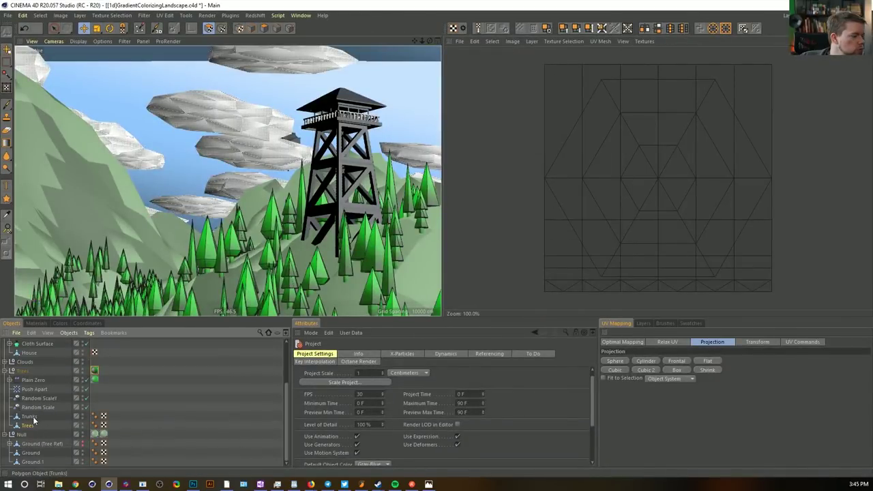
click(29, 425)
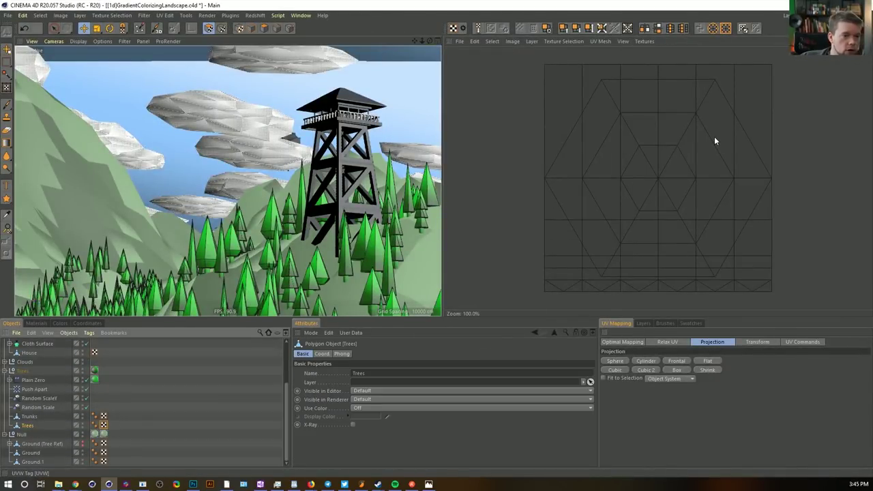
click(103, 425)
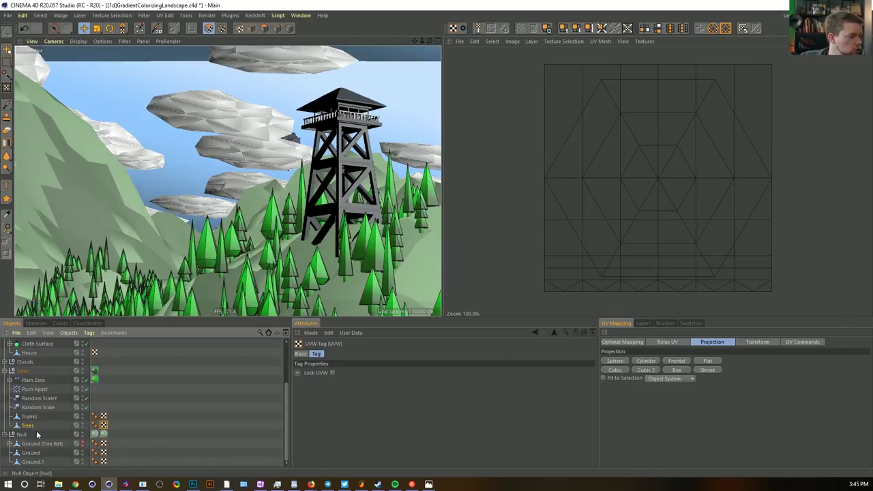
Select all polygons of the Trees object and apply a Frontal UV projection to them in UV Polygon Edit mode
click(263, 28)
key(ctrl+a)
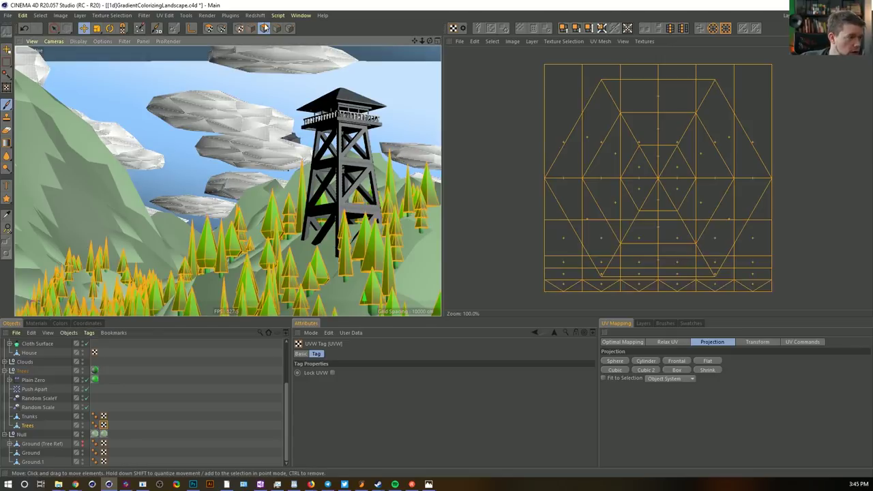
click(209, 28)
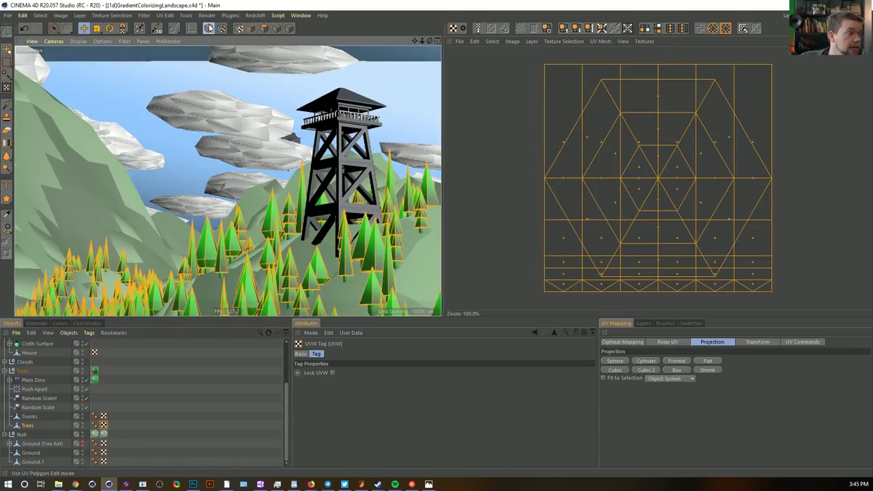
click(209, 30)
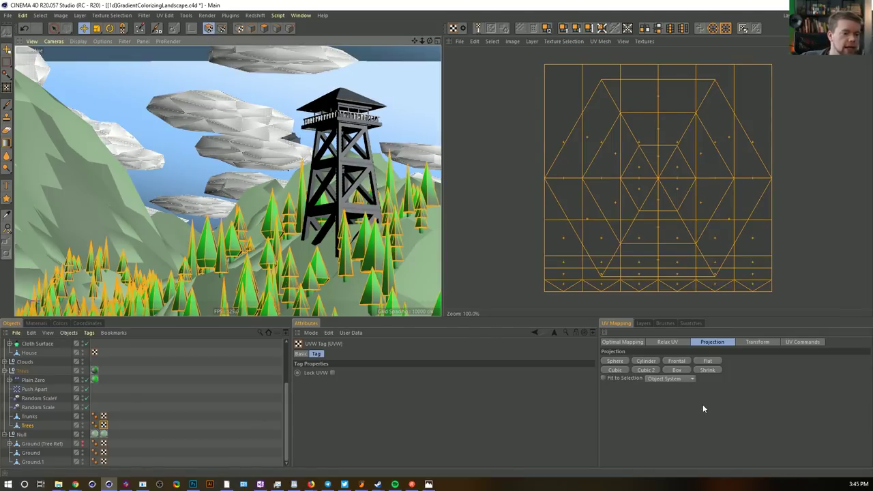
click(684, 363)
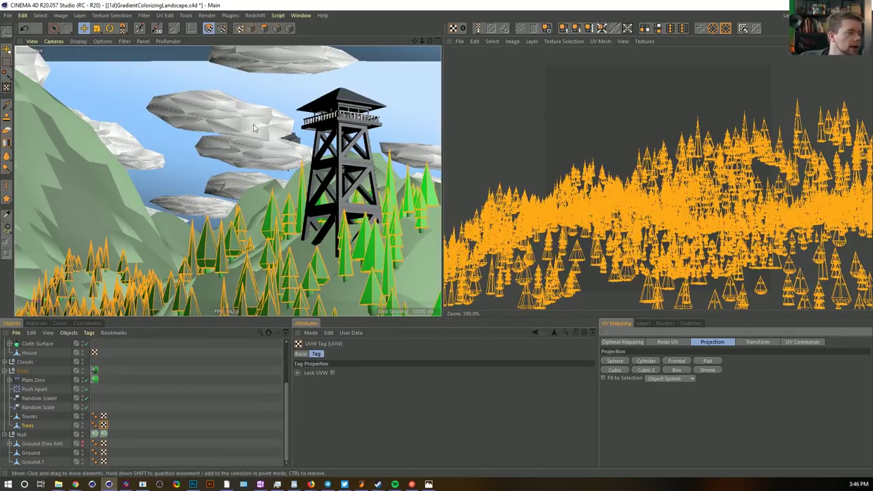
Select shadow-side faces of the trees on the ridge beside the tower with Live Selection, reducing the brush radius to 3
click(55, 30)
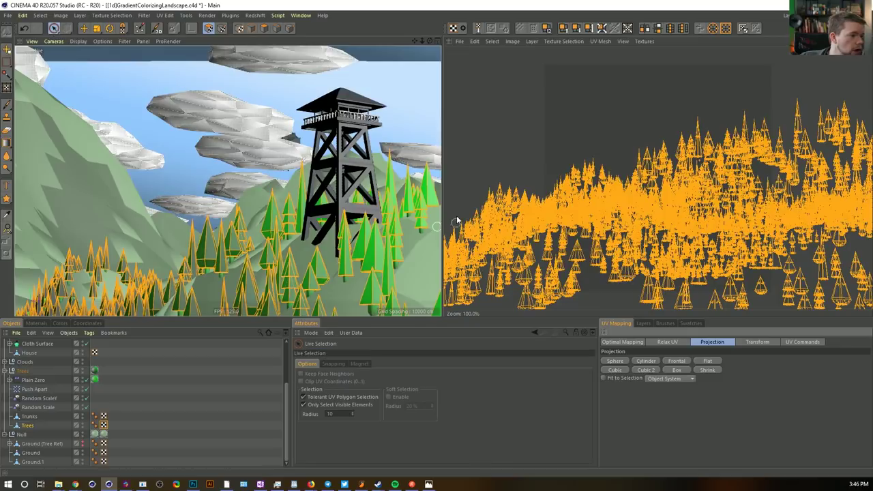
click(397, 179)
shift+click(431, 183)
shift+click(414, 181)
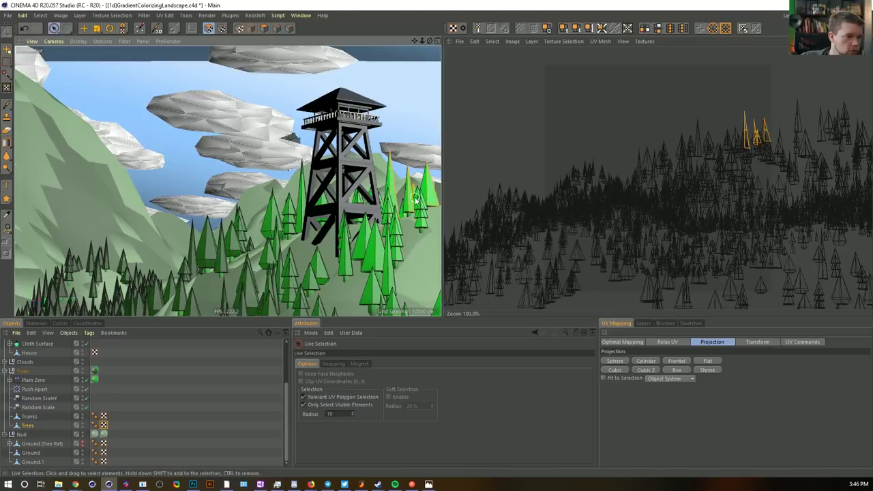
alt+middle_drag(388, 153, 388, 148)
middle_drag(380, 137, 376, 136)
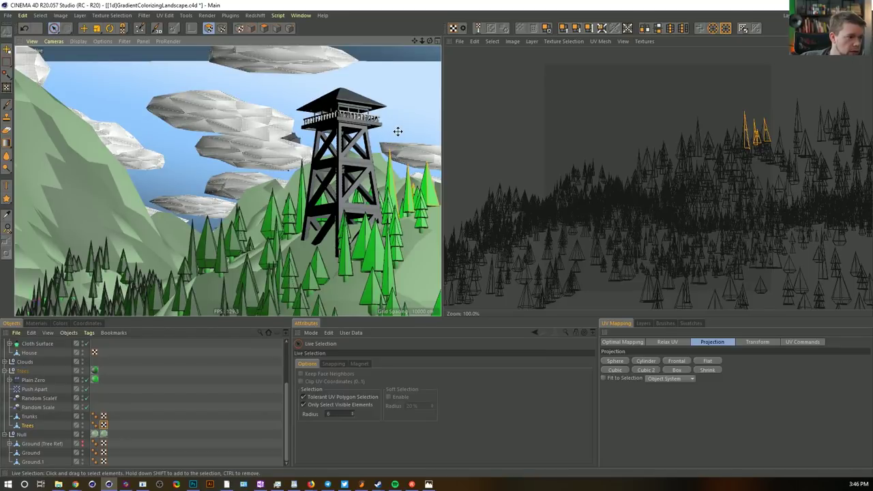
middle_drag(398, 131, 396, 131)
drag(430, 226, 420, 191)
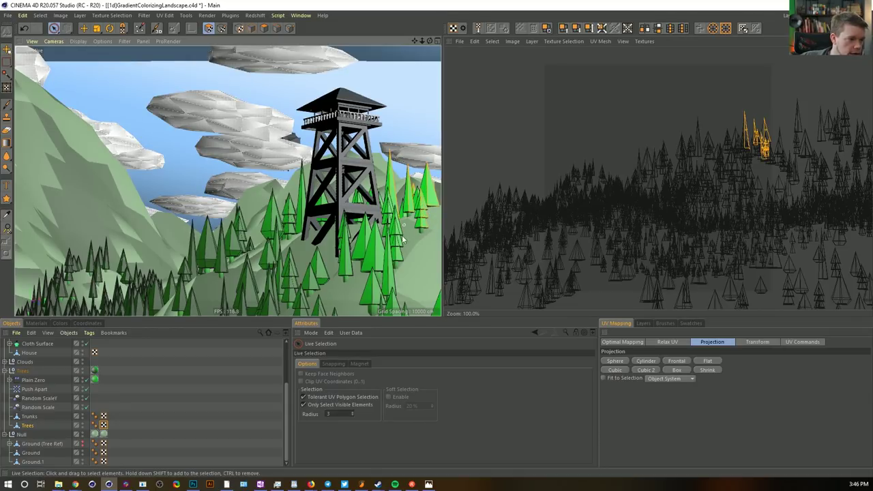
Add one side of the trees around and below the tower and a few valley trees to the UV polygon selection
mouse_move(403, 227)
mouse_down()
mouse_move(391, 281)
mouse_move(365, 223)
mouse_move(349, 270)
mouse_move(324, 273)
mouse_move(314, 199)
mouse_move(290, 232)
mouse_move(278, 210)
mouse_move(240, 230)
mouse_move(247, 244)
mouse_move(229, 267)
mouse_up()
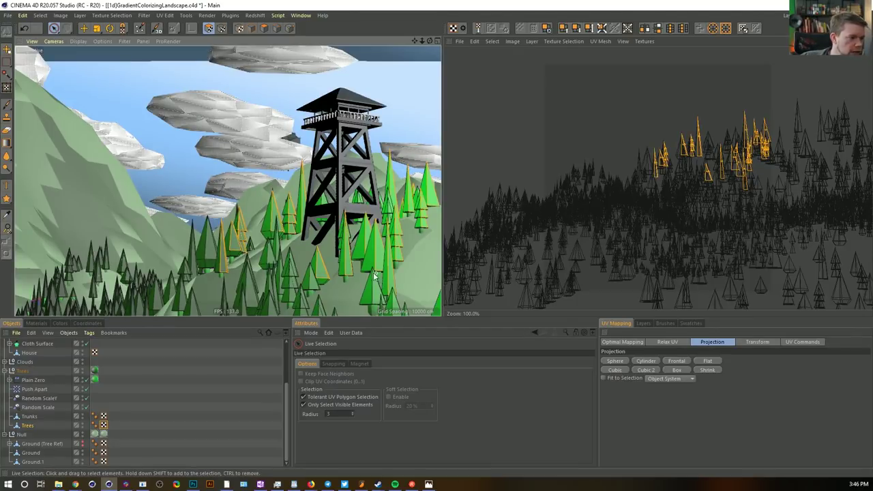
mouse_move(394, 205)
shift+mouse_down()
mouse_move(390, 224)
mouse_move(380, 201)
mouse_move(367, 216)
shift+mouse_up()
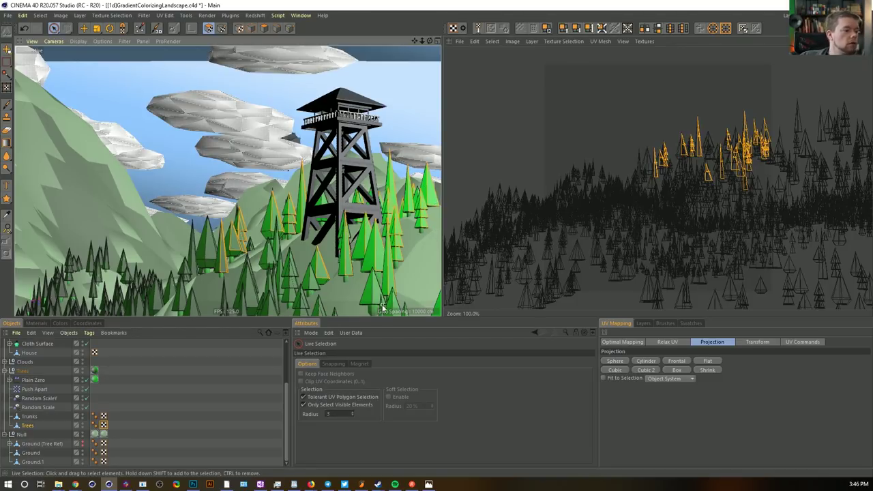
drag(374, 289, 405, 312)
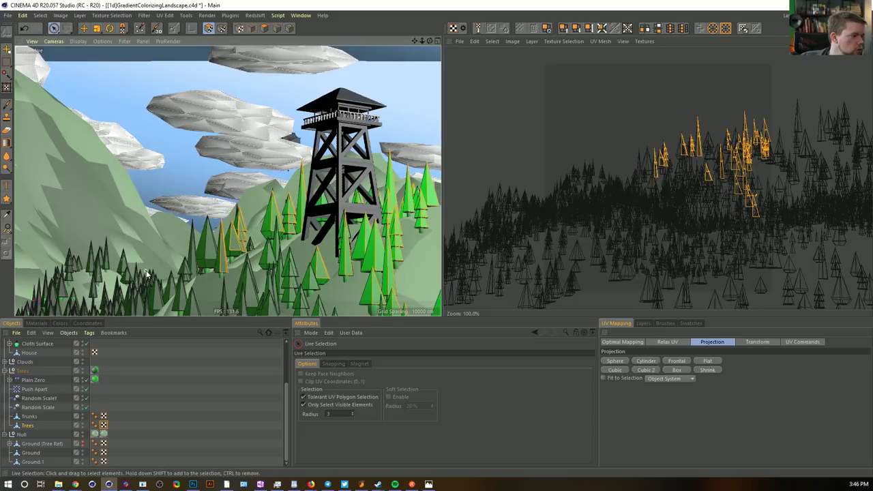
shift+click(109, 260)
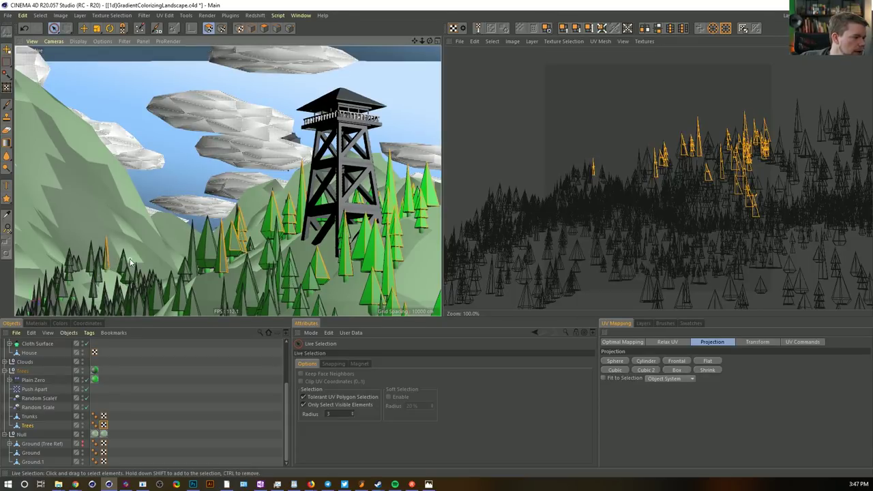
shift+click(129, 269)
shift+click(138, 273)
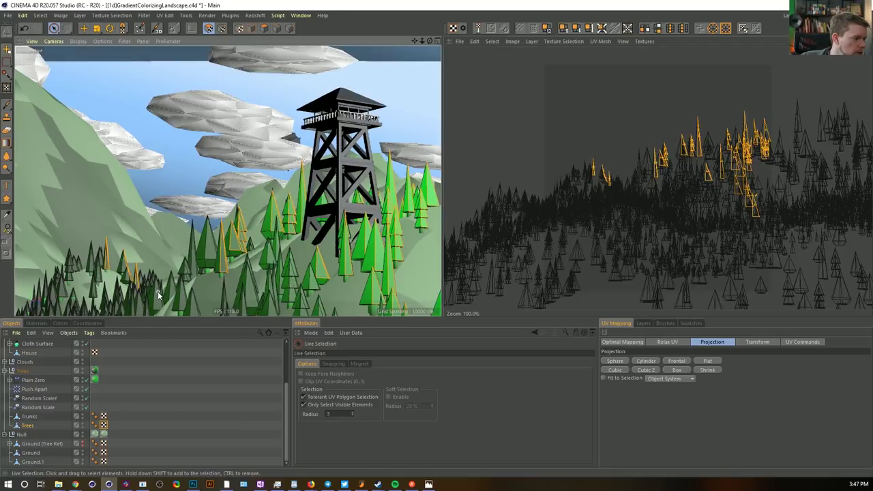
Apply Frontal projection to the selected tree faces, move their UVs upward, and return to Live Selection
click(672, 361)
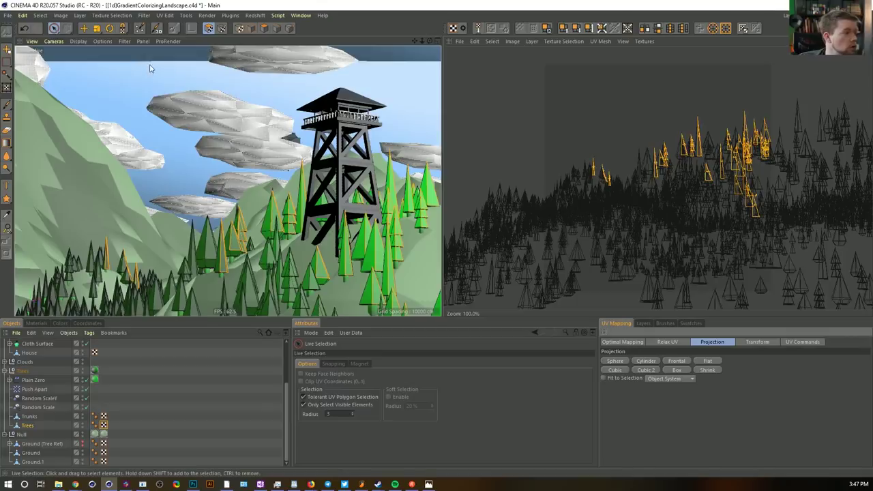
click(87, 29)
drag(738, 184, 737, 134)
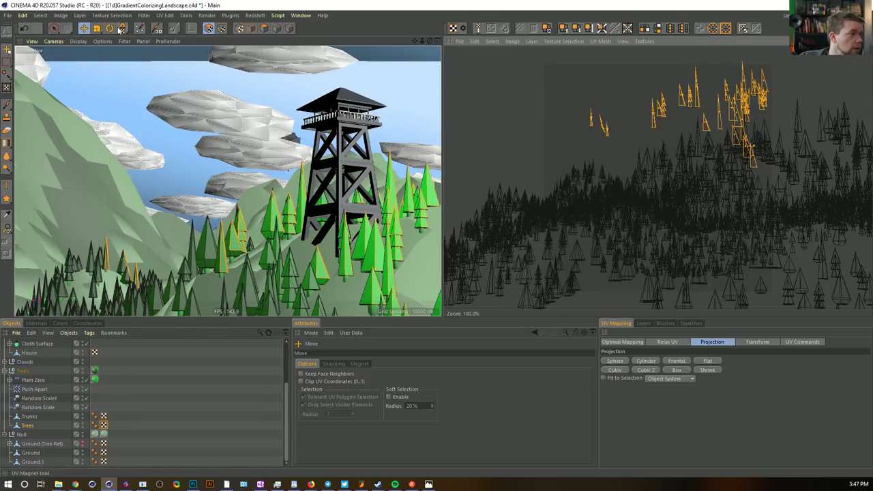
click(54, 28)
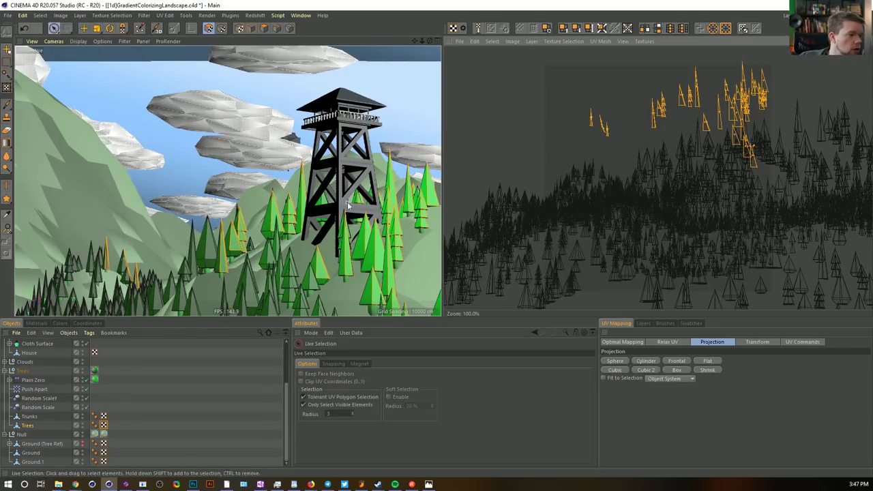
Select side faces of the trees below and beside the tower and along the ridge, and shift their UVs sideways toward the darker part
click(359, 253)
mouse_move(356, 249)
mouse_down()
mouse_move(363, 290)
mouse_move(277, 218)
mouse_move(236, 248)
mouse_move(202, 244)
mouse_up()
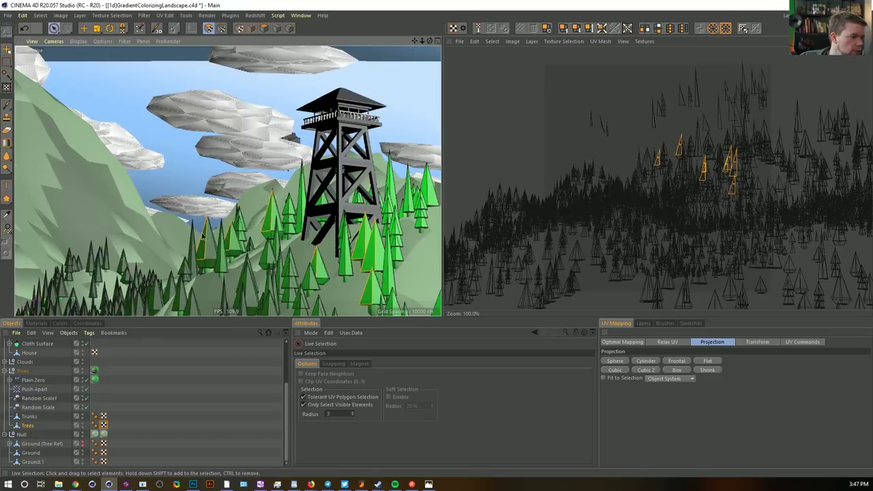
mouse_move(404, 198)
mouse_down()
mouse_move(395, 182)
mouse_move(426, 187)
mouse_move(424, 176)
mouse_up()
key(e)
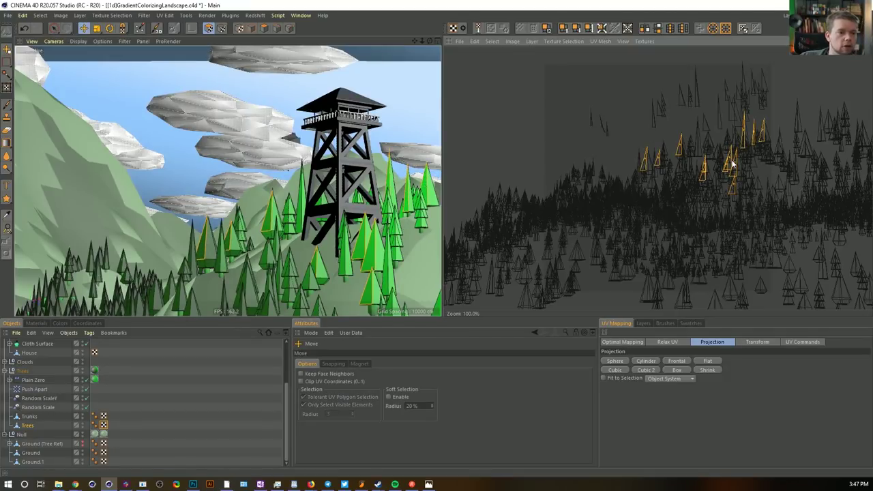
drag(732, 164, 685, 168)
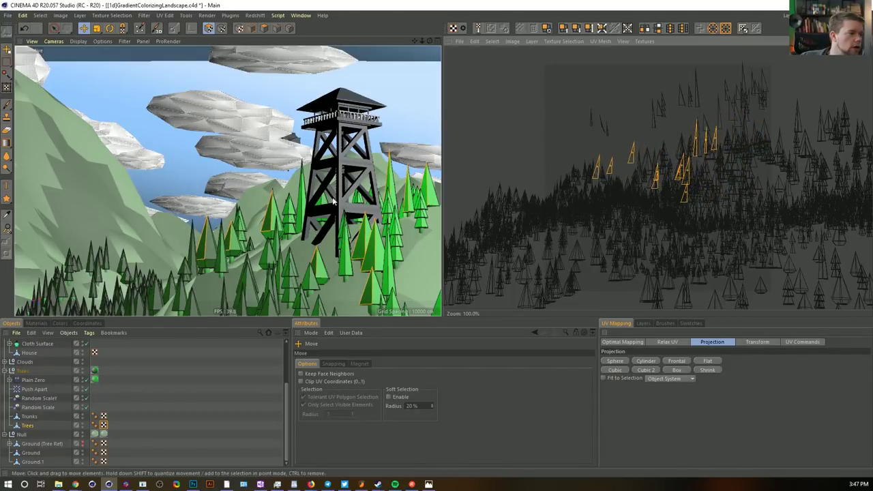
Select faces of the tall trees flanking the tower and a large tree near the valley, and move their UVs downward
click(298, 194)
key(9)
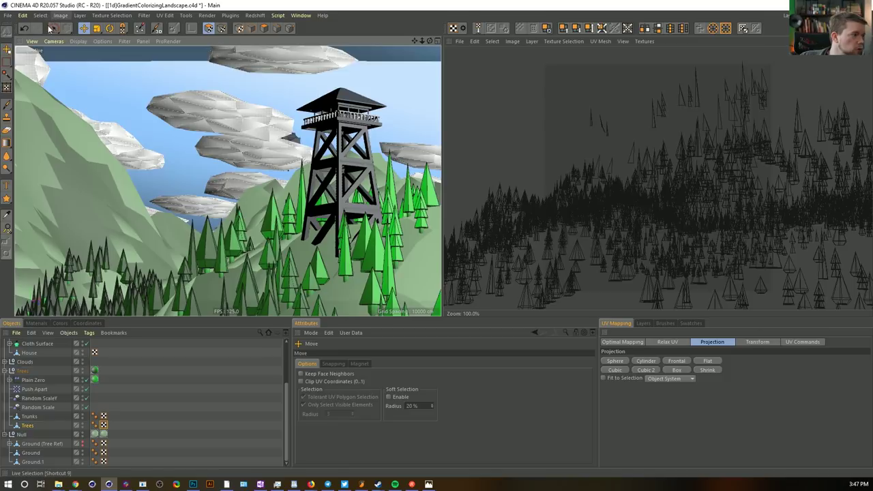
click(295, 216)
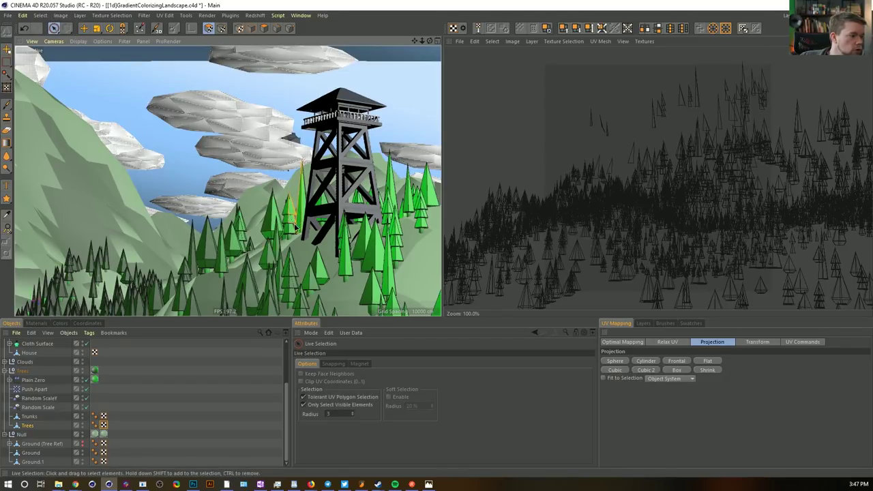
shift+click(393, 194)
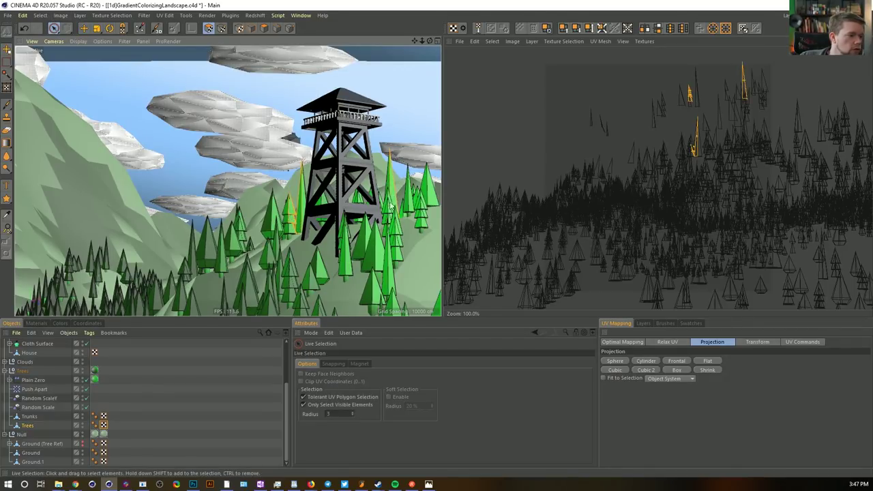
click(307, 198)
shift+click(297, 201)
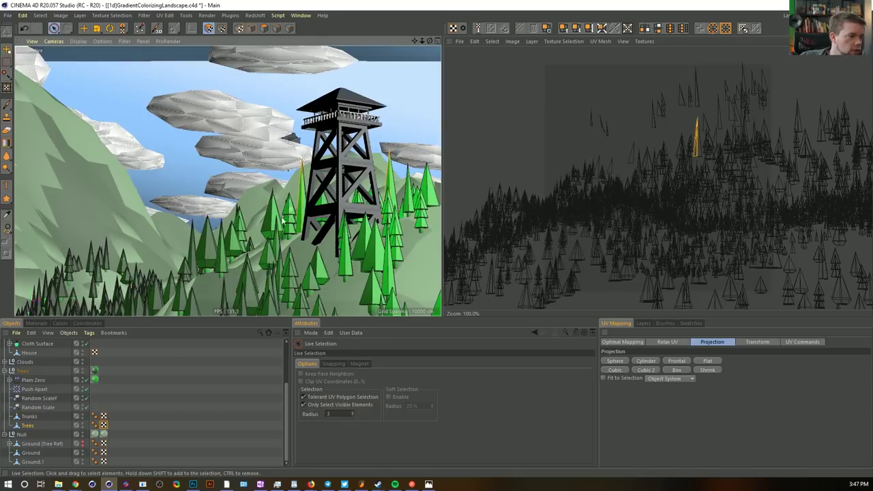
shift+click(202, 242)
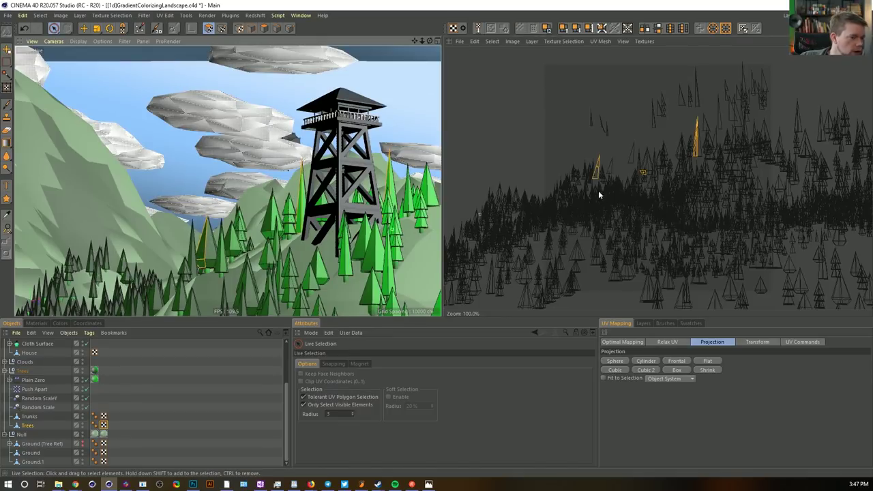
key(e)
drag(673, 143, 654, 183)
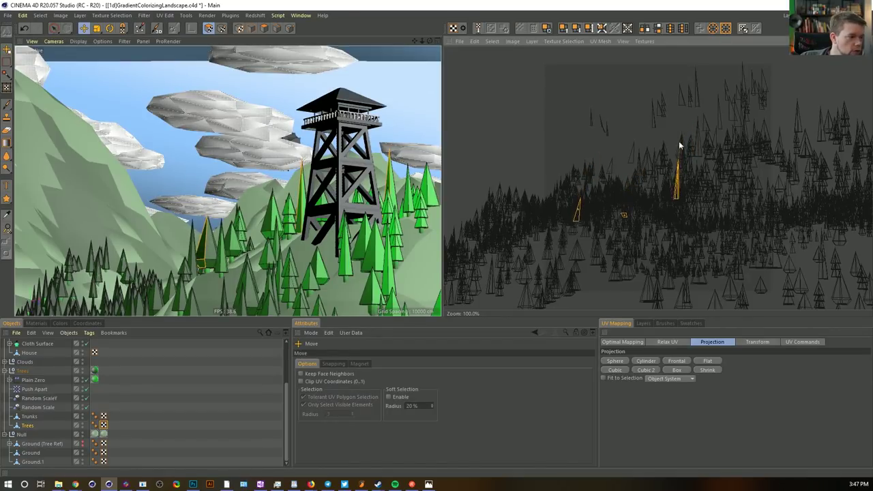
Select faces of several small trees in the valley with Live Selection and move their UVs up and across the map
click(54, 28)
click(164, 276)
shift+click(156, 277)
shift+click(90, 262)
shift+click(68, 271)
drag(68, 273, 93, 305)
mouse_move(126, 273)
mouse_down()
mouse_move(128, 300)
mouse_move(116, 311)
mouse_move(96, 308)
mouse_up()
key(e)
drag(574, 174, 642, 135)
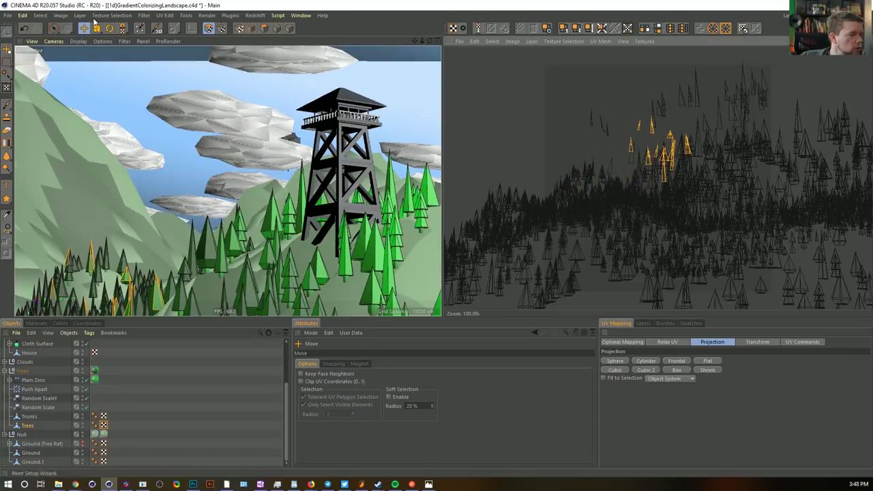
Select more faces of the trees around and below the tower and move their UVs down and sideways
click(54, 28)
click(172, 250)
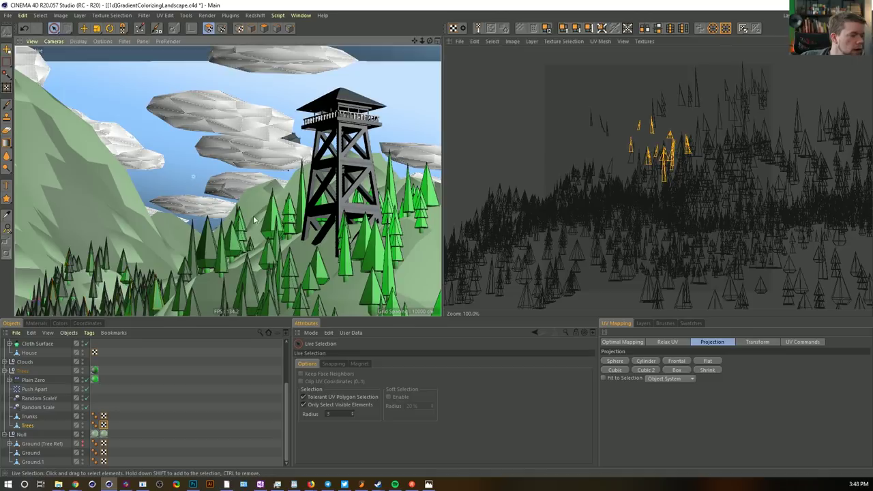
click(293, 208)
shift+click(313, 267)
shift+click(370, 254)
shift+click(388, 216)
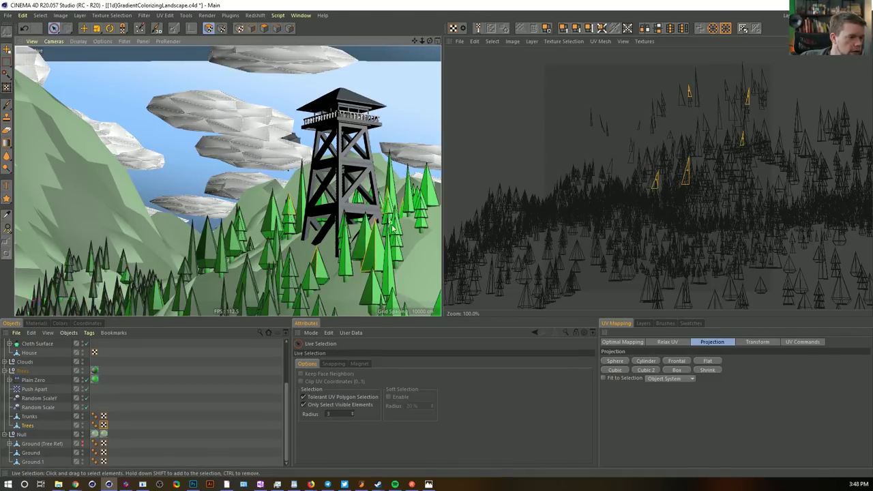
shift+click(391, 241)
shift+click(388, 283)
shift+click(365, 295)
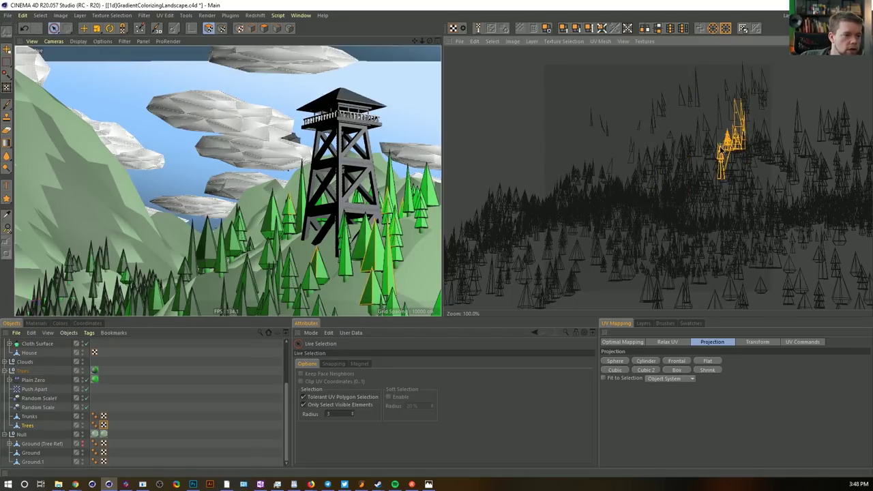
key(e)
drag(741, 131, 720, 150)
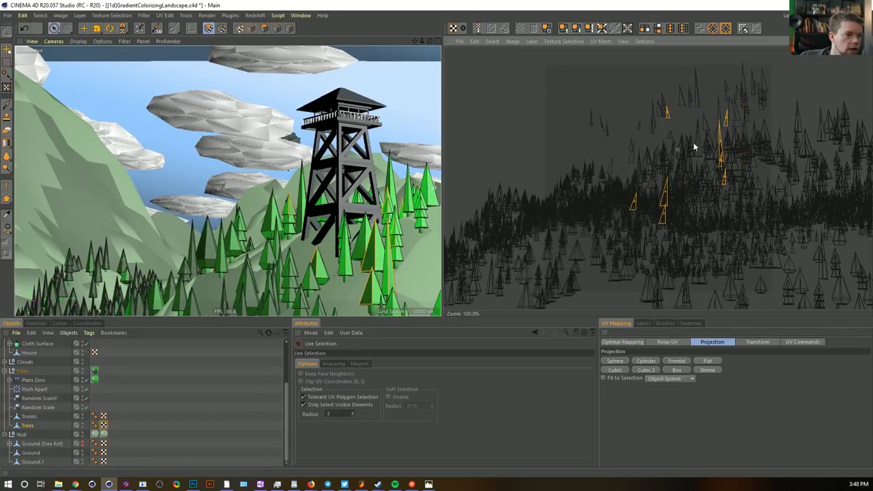
drag(720, 150, 703, 163)
Select faces of the large tree beside the valley and the nearest valley trees, excluding the ridge trees, and move their UVs upward
key(space)
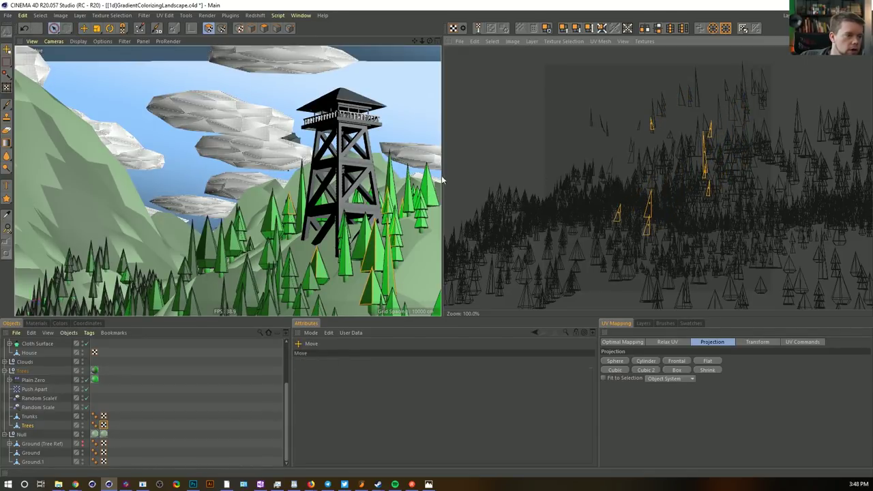
click(429, 187)
shift+click(394, 194)
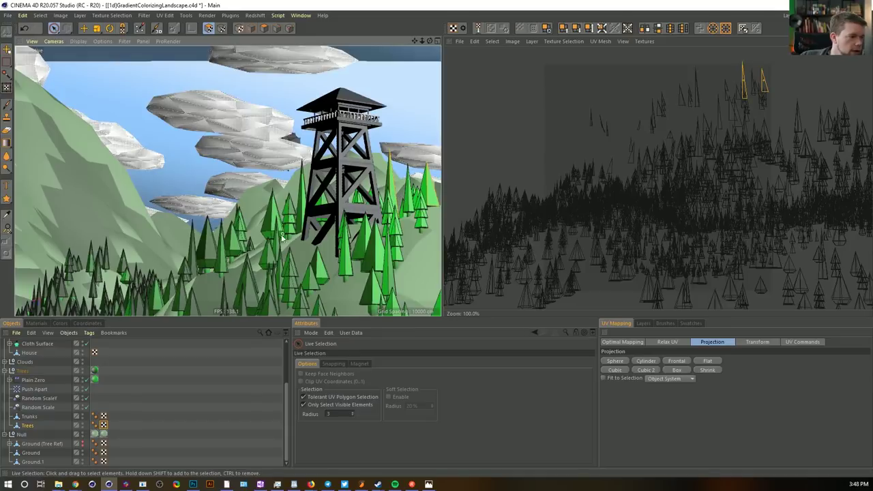
shift+click(213, 245)
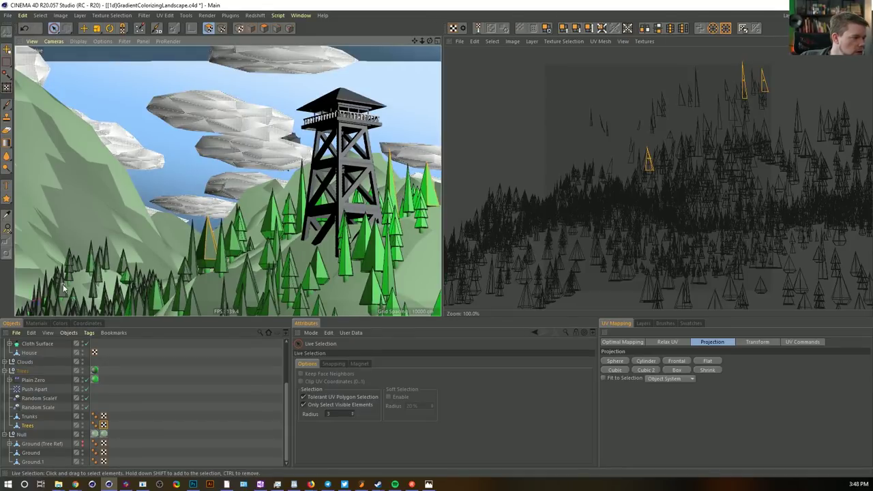
shift+click(41, 309)
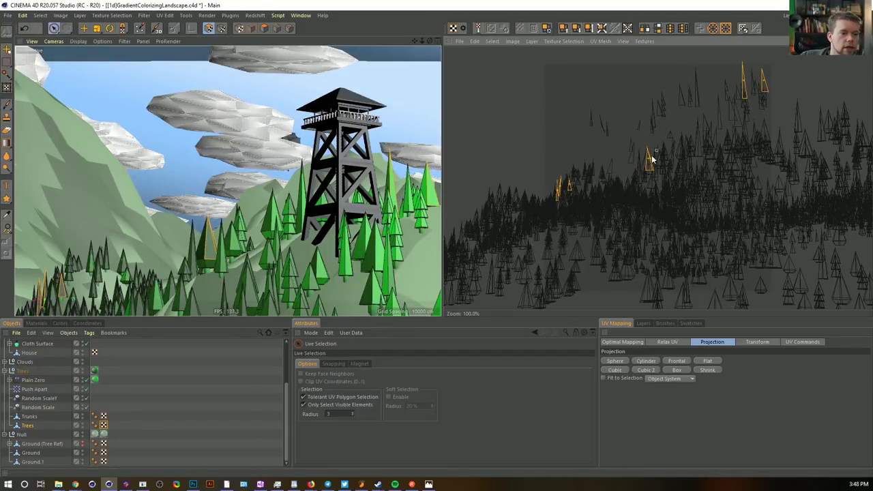
ctrl+drag(765, 85, 766, 92)
key(e)
drag(650, 168, 708, 130)
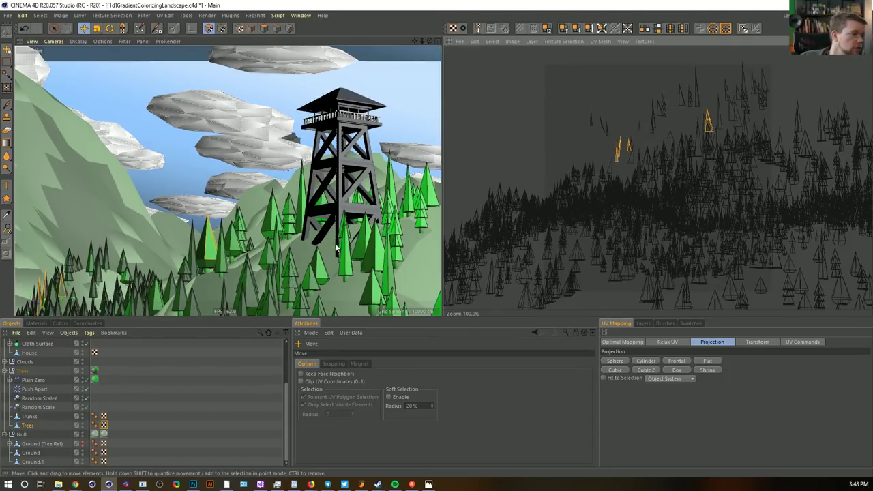
Pick several clusters of valley tree UVs directly in the UV map and move them across the layout
click(505, 199)
drag(506, 200, 499, 240)
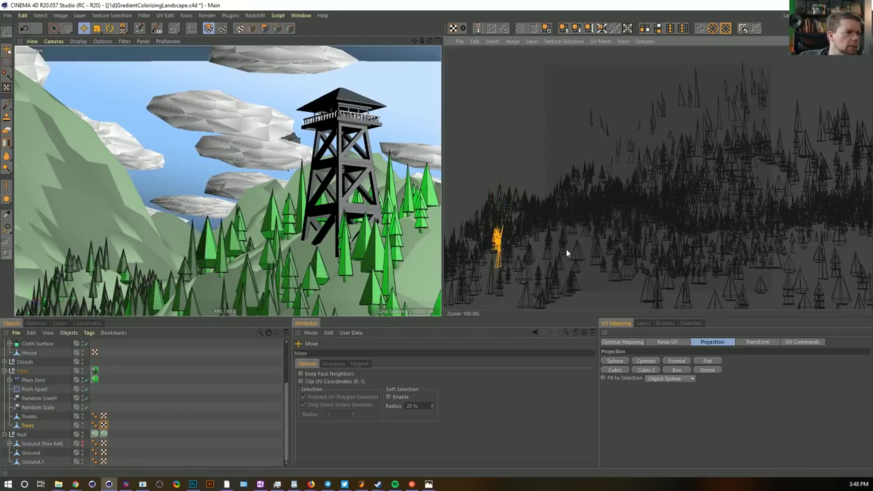
click(574, 213)
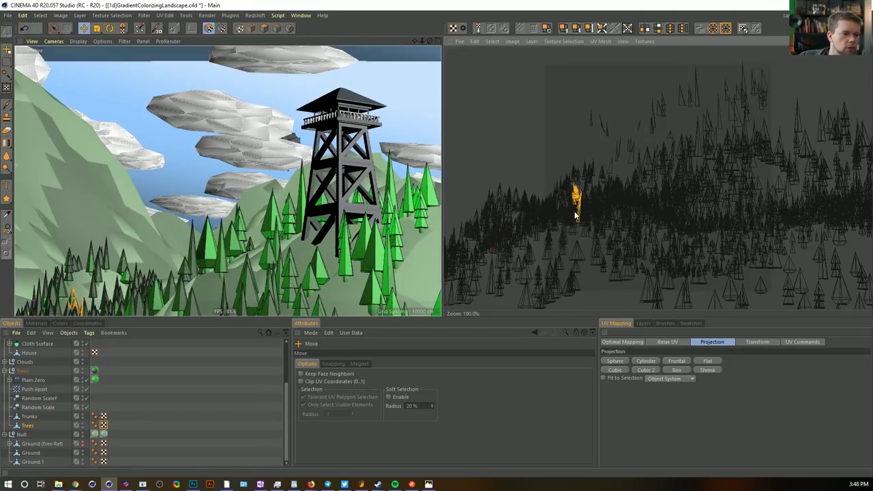
shift+click(591, 170)
shift+click(609, 207)
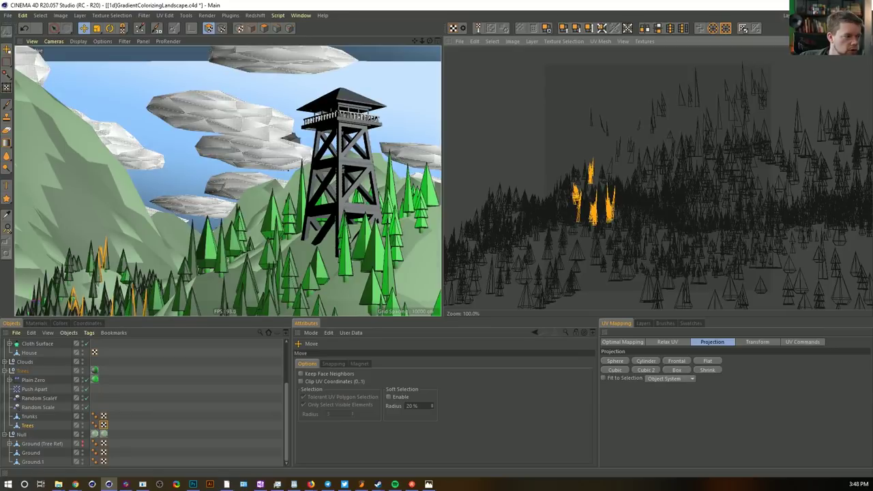
shift+click(553, 200)
shift+click(561, 189)
drag(597, 215, 643, 194)
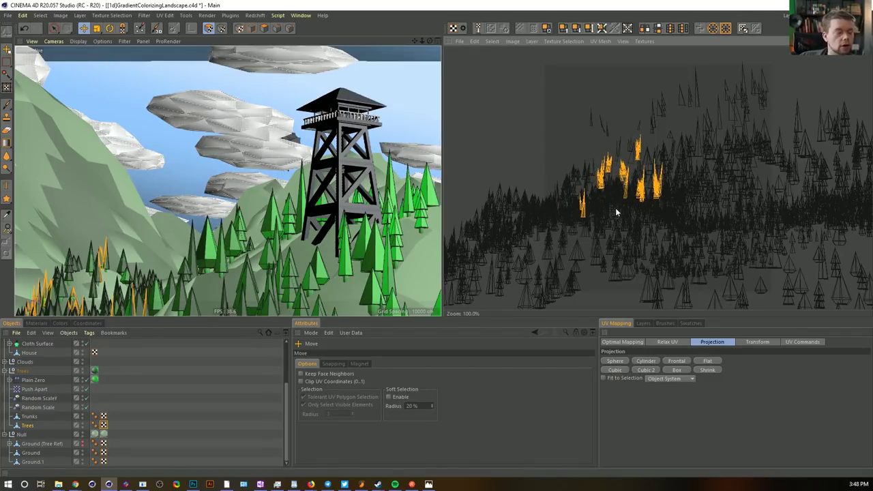
Scale up the selected valley tree UV clusters and reposition them slightly lower in the UV map
key(t)
drag(606, 227, 627, 213)
key(e)
drag(670, 102, 664, 126)
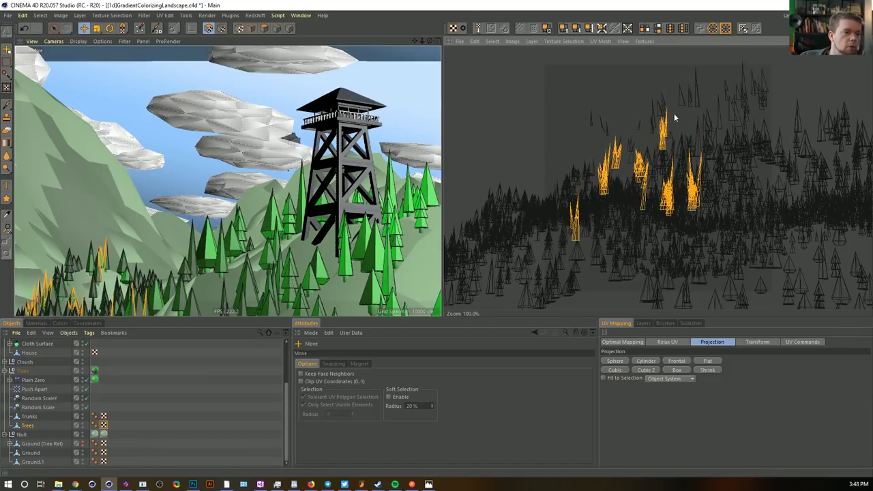
Enlarge the UVs of one face on the ridge-end tree and on four trees below the tower, and move them downward
click(430, 197)
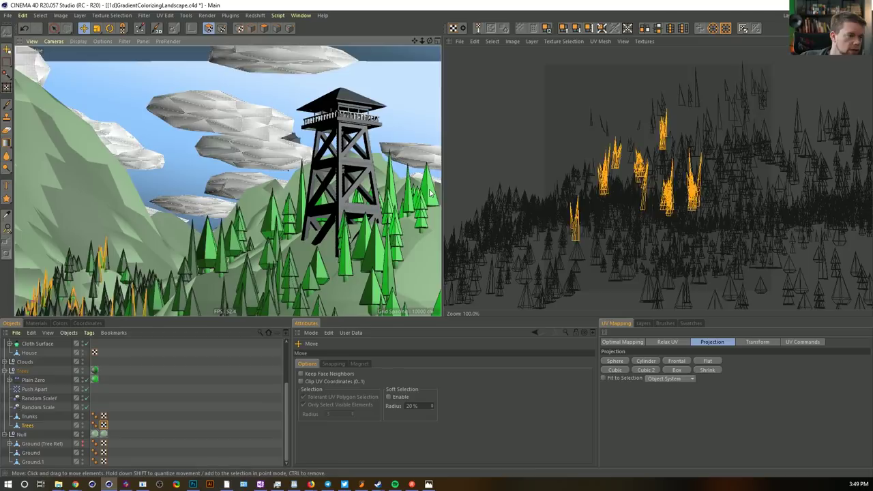
shift+click(379, 249)
shift+click(365, 237)
shift+click(348, 262)
shift+click(322, 262)
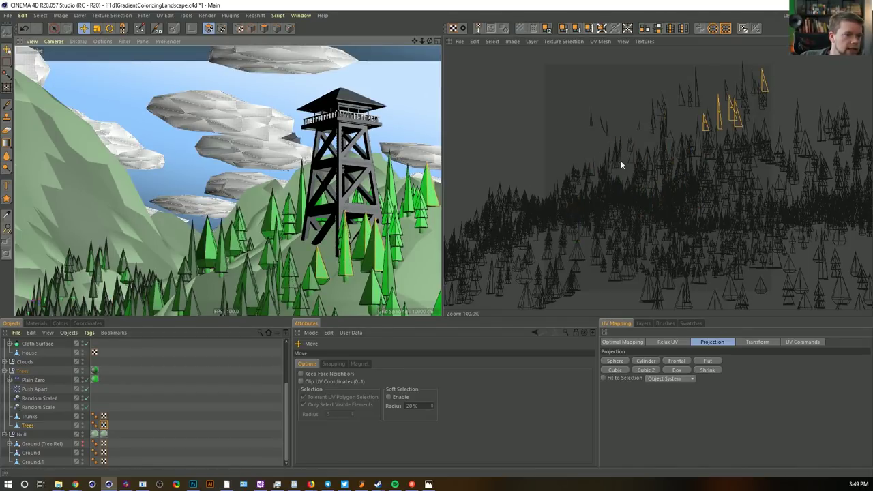
key(t)
drag(664, 189, 777, 189)
key(e)
drag(770, 87, 699, 155)
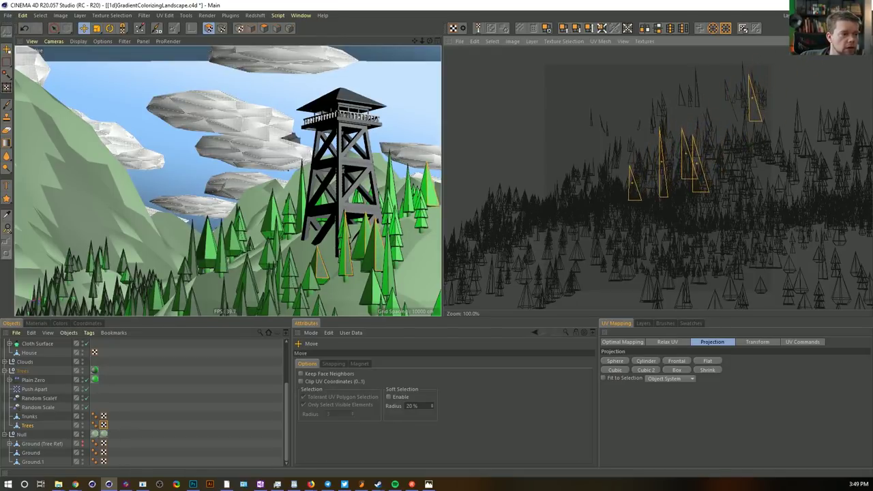
Remove the ridge-end tree's face from the selection, move the remaining UVs back up, and clear the selection
ctrl+click(753, 109)
drag(696, 170, 752, 108)
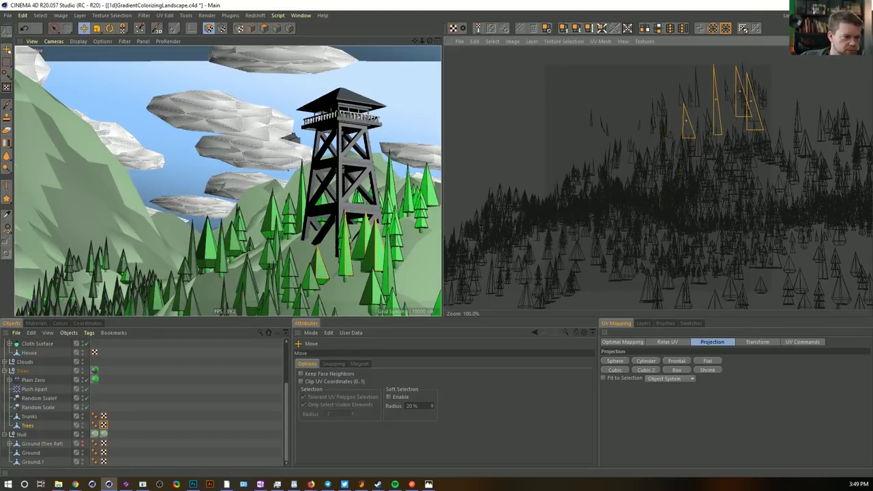
key(ctrl+shift+a)
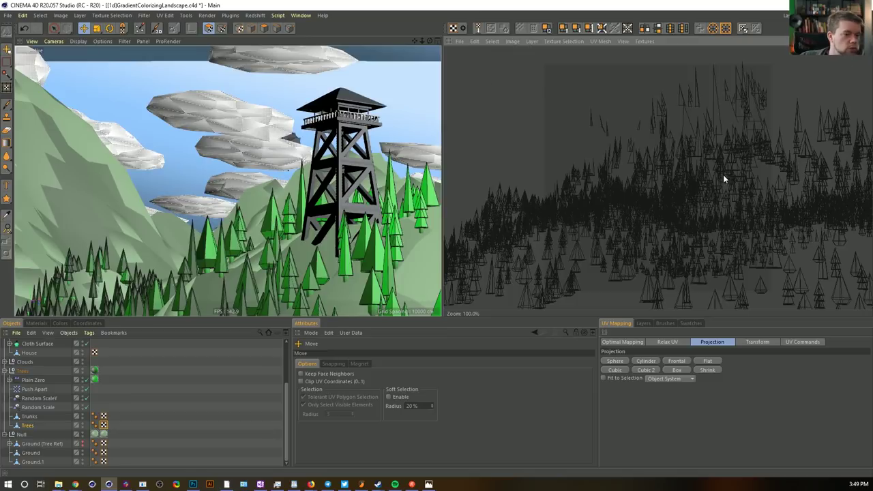
Select the Trunks object and switch from the UV editing layout back to the standard layout
click(28, 416)
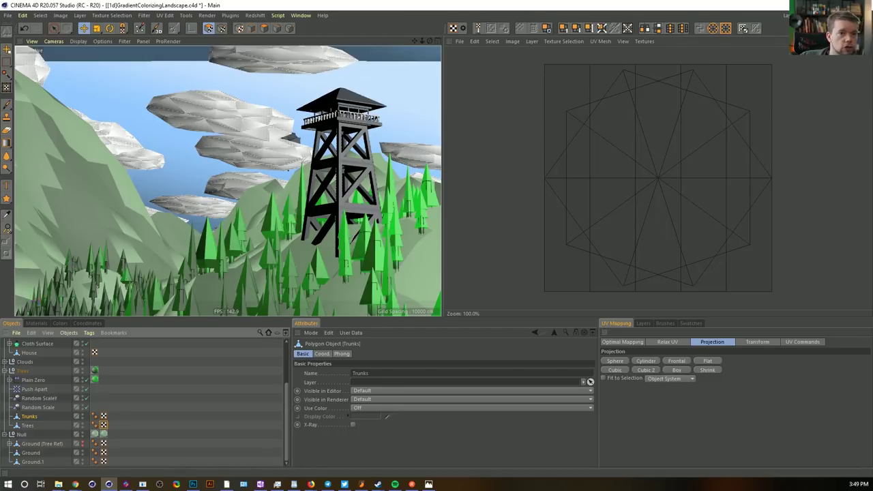
click(828, 15)
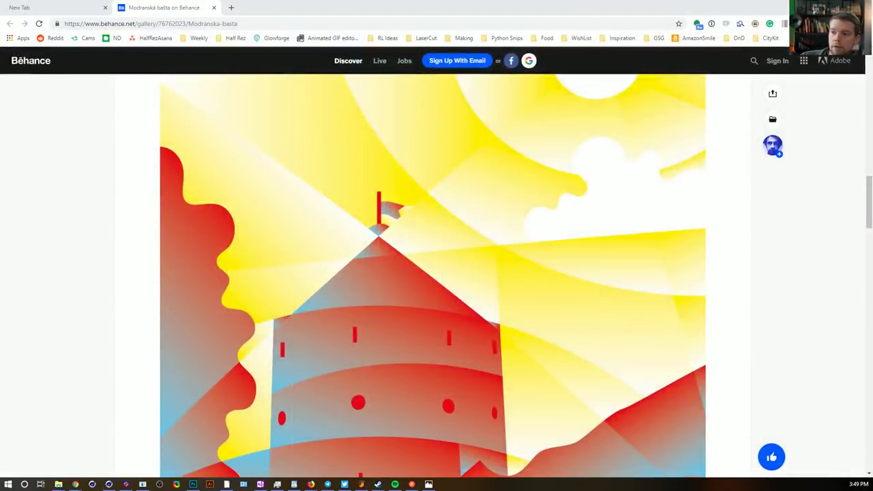
drag(871, 354, 437, 1)
Duplicate the Tree and Tree Overlay materials and rename the copy of Tree as Trunk
click(164, 439)
shift+click(141, 440)
ctrl+drag(203, 445, 204, 444)
double_click(186, 449)
text(Trunk)
key(Return)
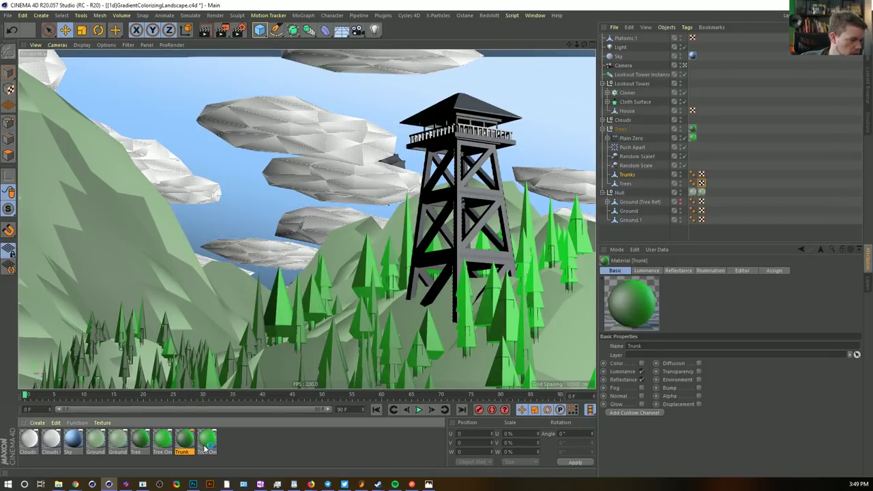
Rename the copy of Tree Overlay as Trunk Overlay and select it together with the Trunk material
double_click(204, 454)
text(Trunk O)
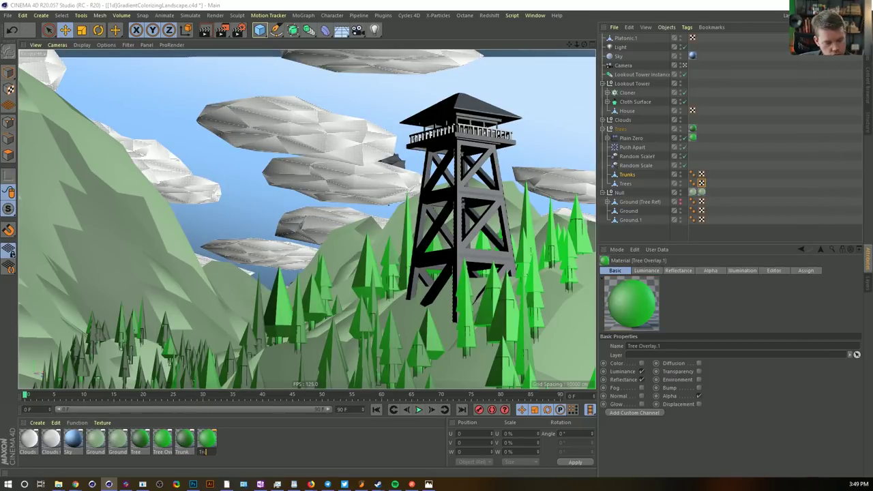
text(verlay)
key(Return)
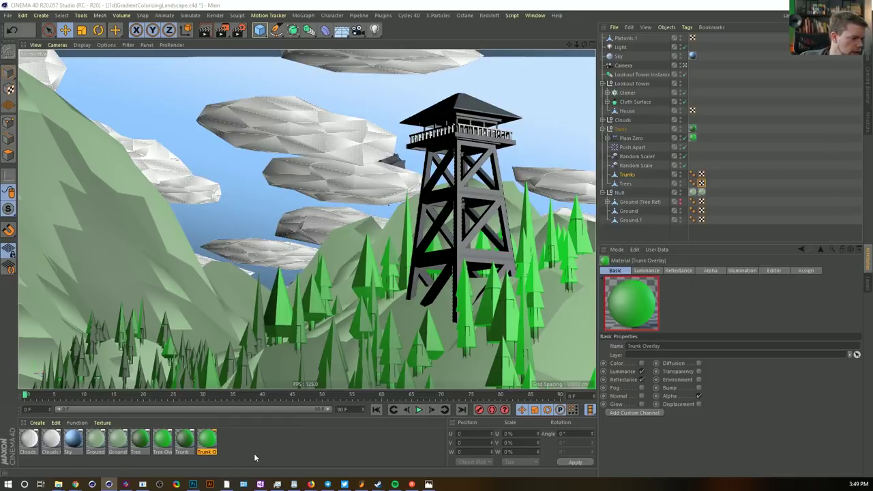
ctrl+click(184, 440)
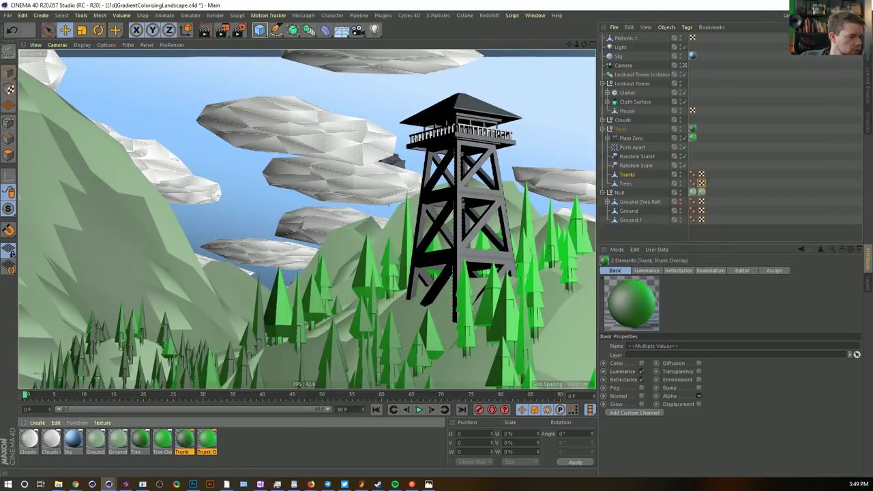
In the luminance gradient of Trunk and Trunk Overlay, make the middle knot dark brown and the end knot beige (H 31°, S 17%, V 82%)
drag(872, 66, 348, 94)
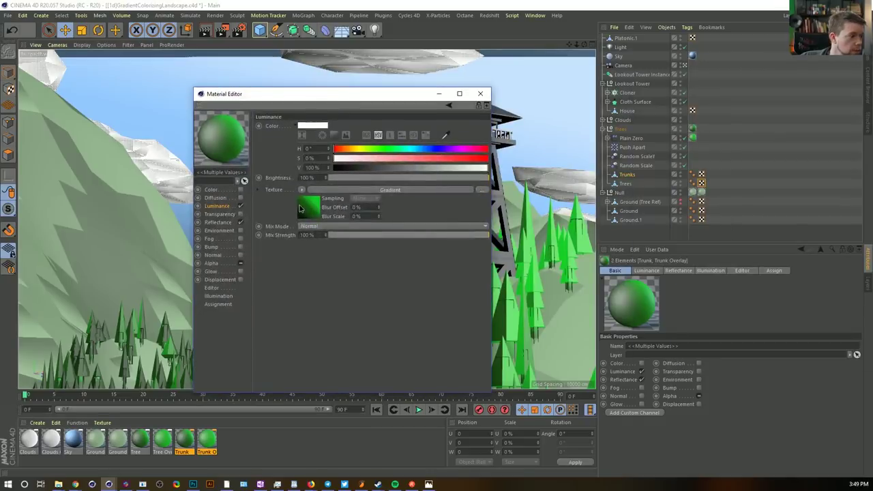
click(300, 208)
double_click(382, 208)
drag(370, 215, 342, 217)
click(372, 246)
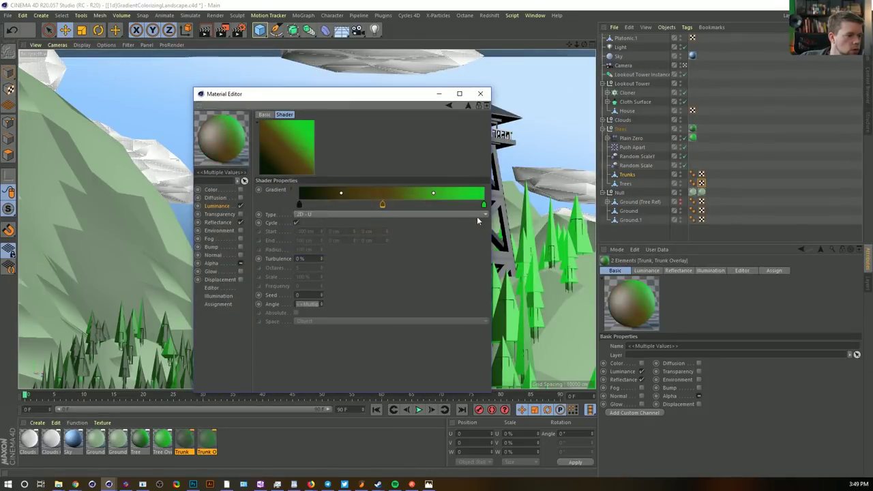
double_click(483, 203)
mouse_move(519, 223)
mouse_down()
mouse_move(472, 230)
mouse_move(453, 222)
mouse_up()
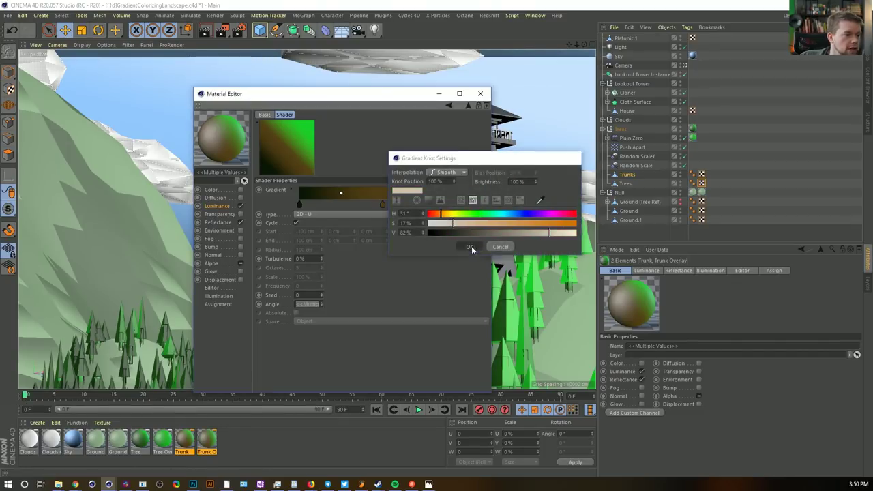
click(469, 247)
Set the gradient's middle knot to a lighter brown (H 41°, S 31%, V 61%) and turn the green start knot dark brown
double_click(388, 206)
drag(373, 234, 416, 235)
click(376, 225)
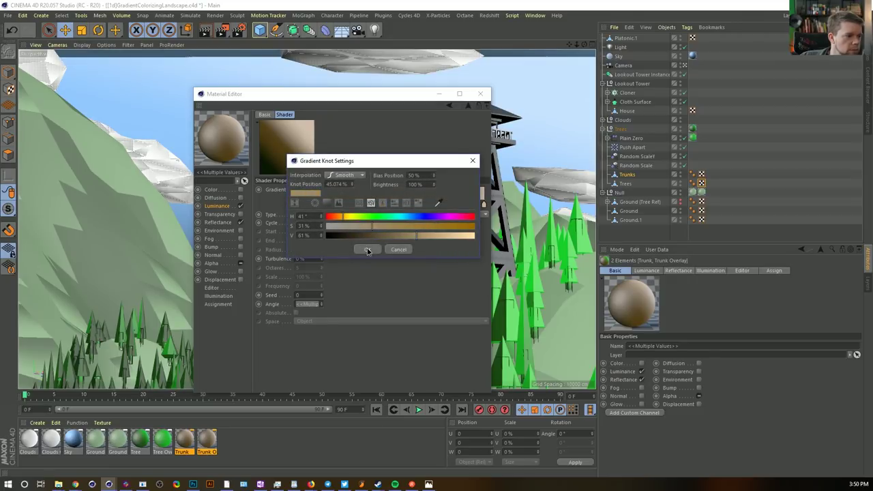
click(366, 250)
double_click(298, 205)
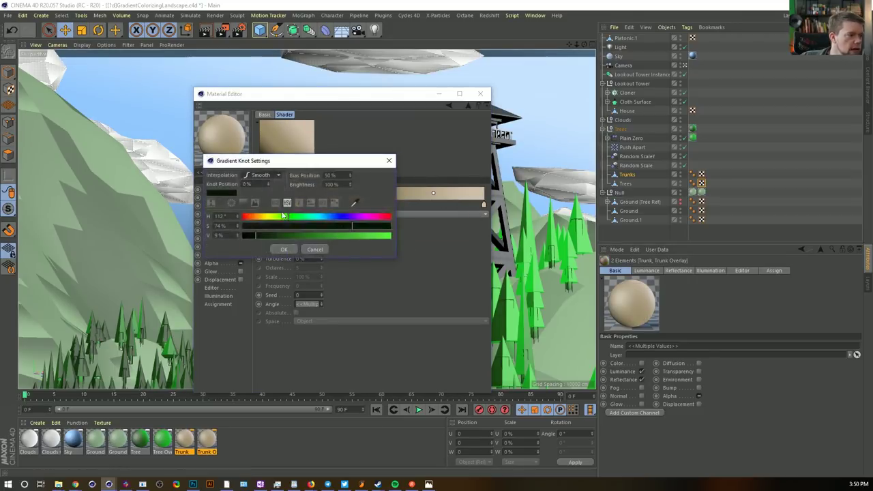
click(284, 249)
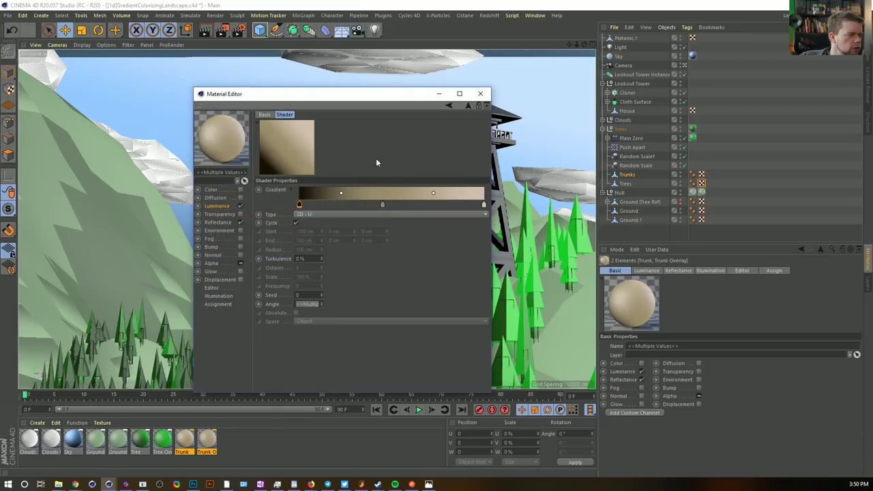
click(480, 94)
Copy the ground null's two texture tags onto the Trunks object and replace their materials with Trunk and Trunk Overlay
click(186, 443)
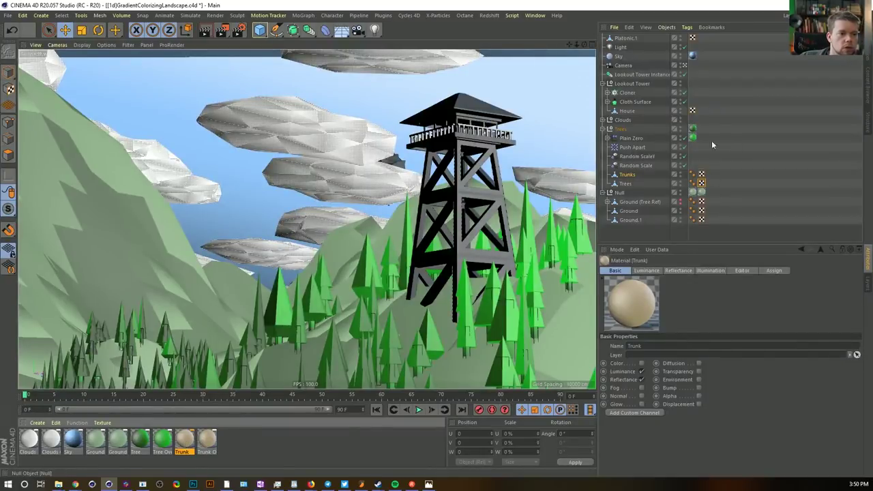
drag(711, 193, 718, 174)
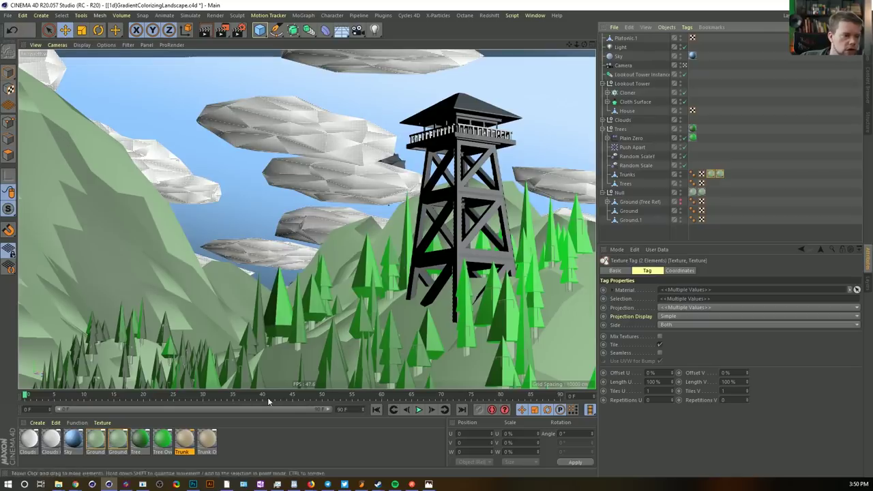
drag(183, 444, 435, 344)
mouse_move(711, 175)
mouse_down()
mouse_move(713, 182)
mouse_move(711, 176)
mouse_up()
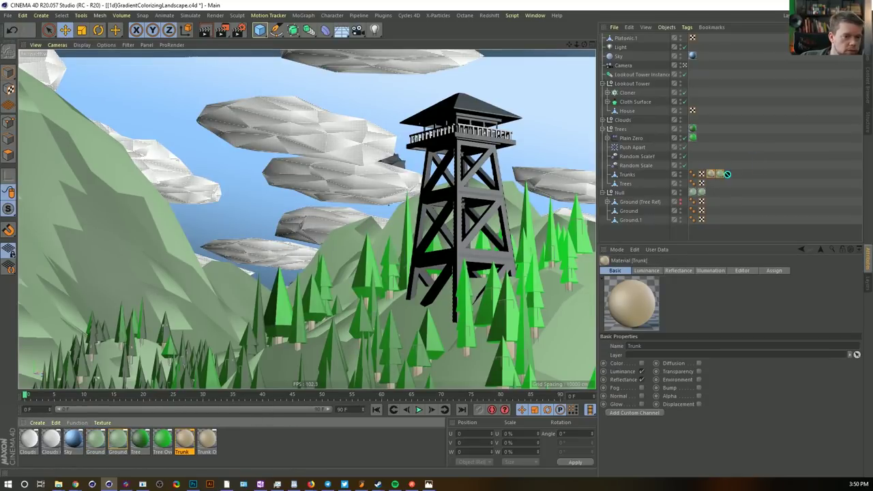
drag(721, 177, 720, 174)
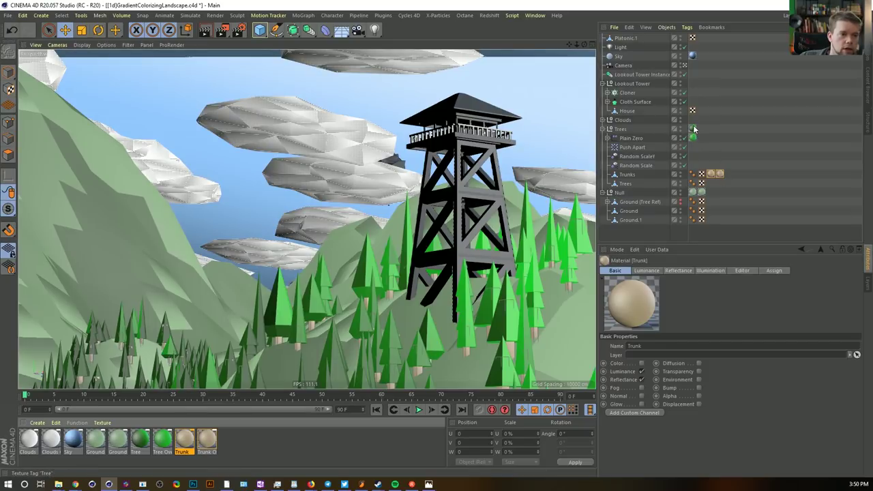
Transfer the Tree and Tree Overlay texture tags from the parent null and cloner onto the Trees object, and clear the selection
drag(692, 124, 713, 164)
drag(693, 128, 716, 181)
drag(719, 181, 720, 182)
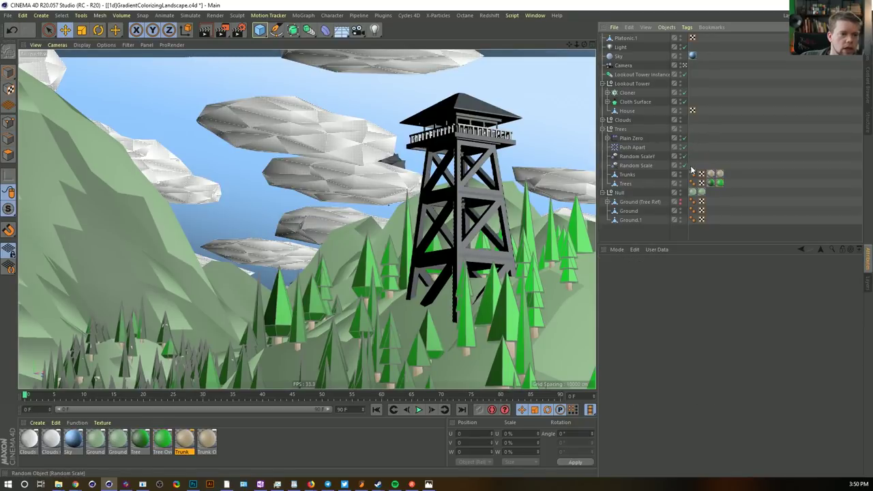
click(627, 175)
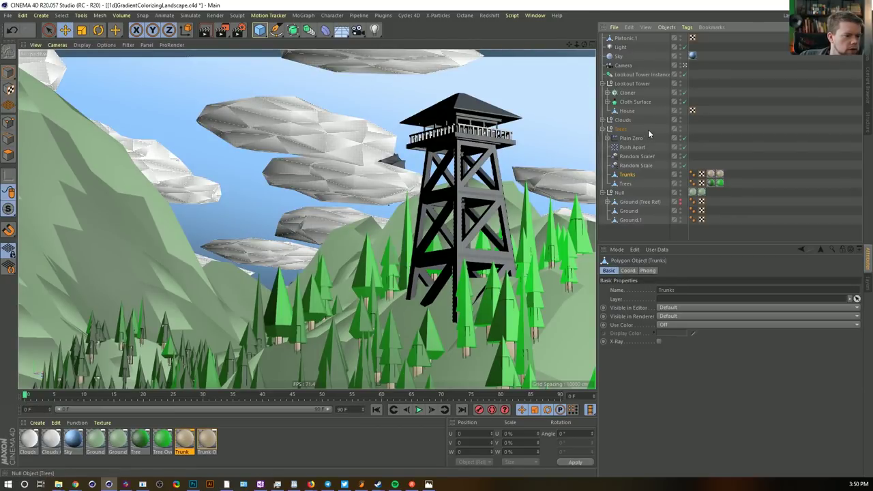
click(736, 120)
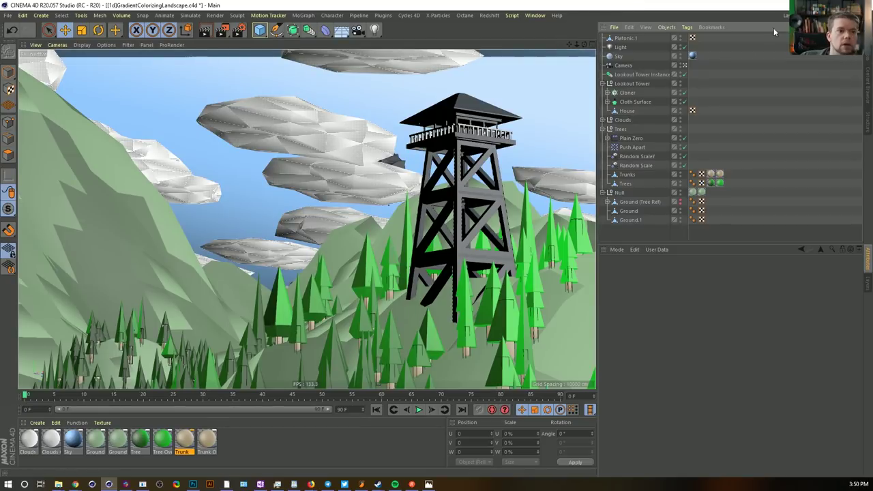
click(832, 15)
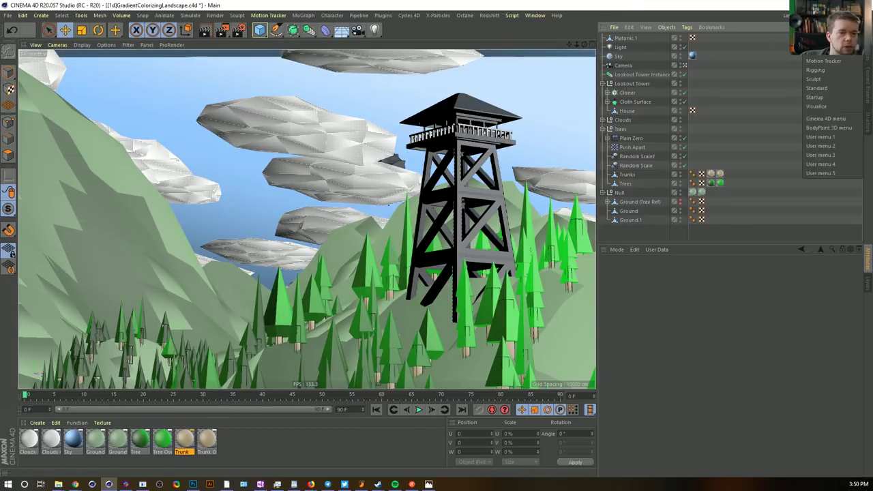
click(764, 4)
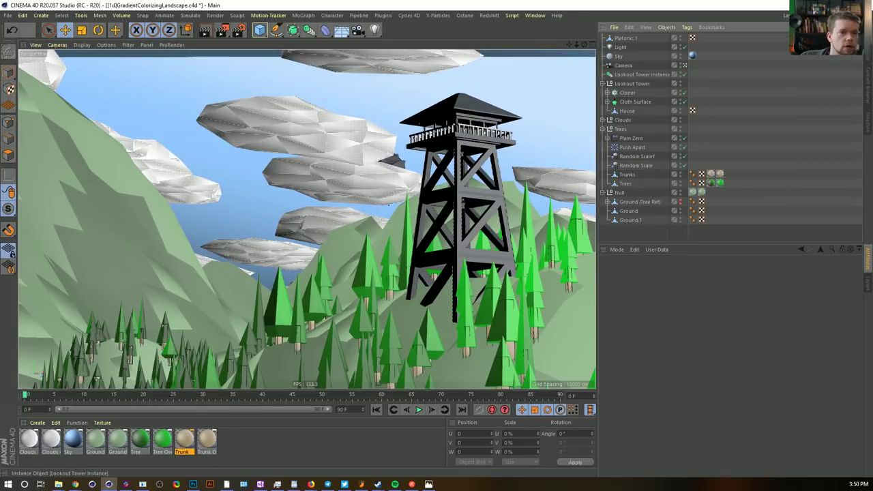
click(865, 89)
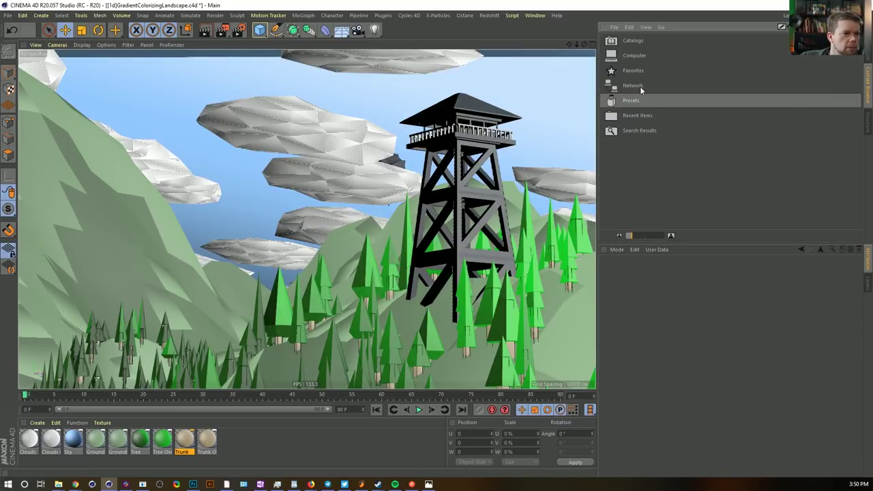
click(866, 58)
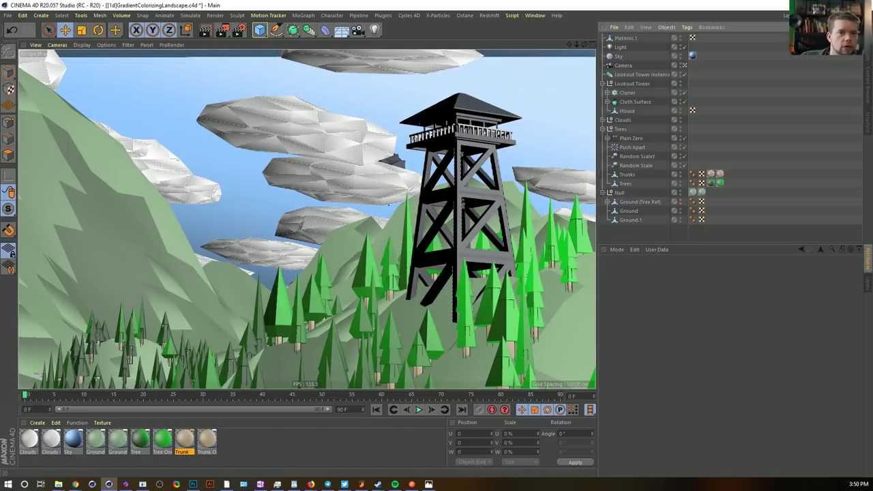
click(603, 83)
click(603, 84)
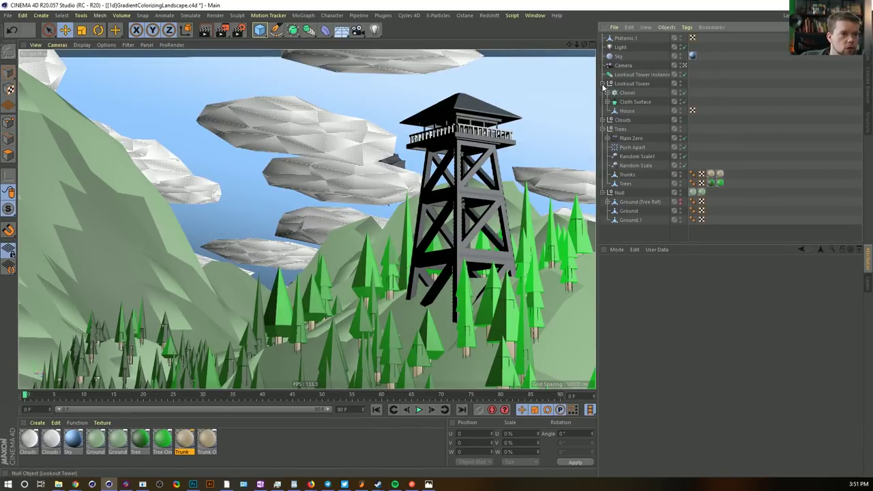
Make the Lookout Tower's Cloth Surface editable, move its mesh out of the resulting null and rename the mesh Truss
click(631, 102)
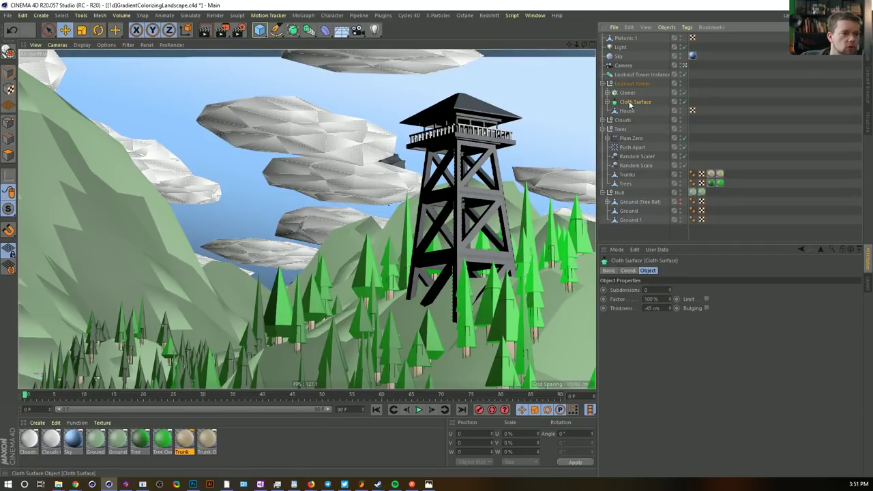
key(c)
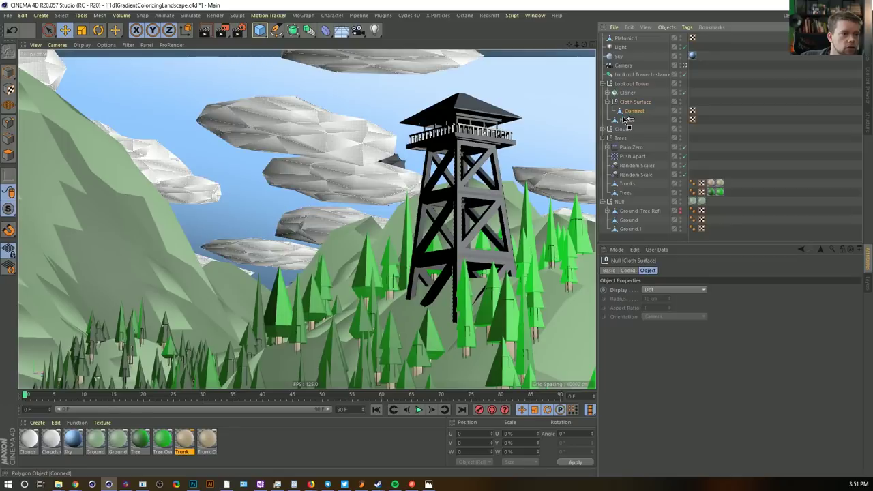
click(626, 111)
double_click(624, 112)
text(T)
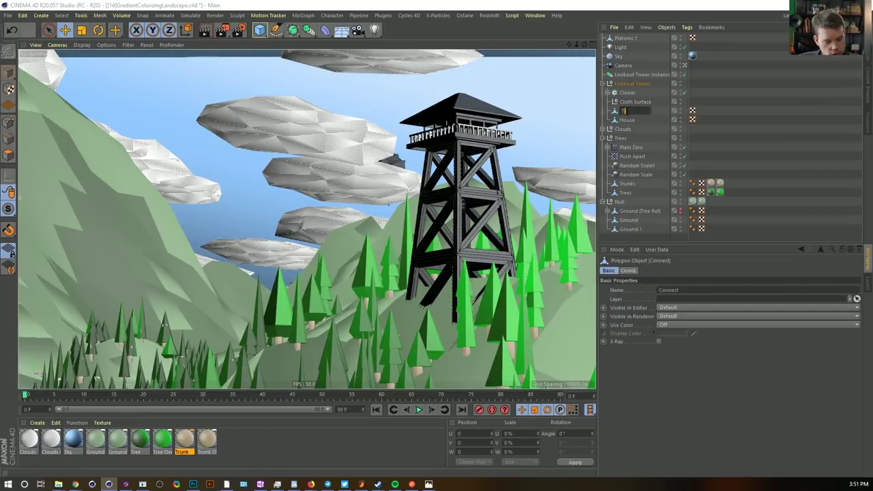
text(russ)
key(Return)
Delete the empty Cloth Surface null from the Lookout Tower group
click(623, 103)
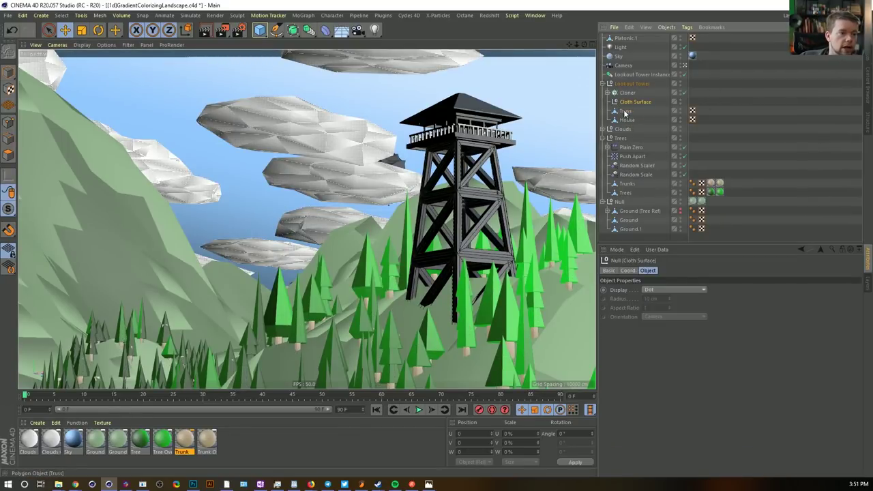
key(Delete)
click(628, 111)
Wrap the Lookout Tower's Cloner in a Connect object, make it editable and rename the resulting mesh Railing
click(627, 93)
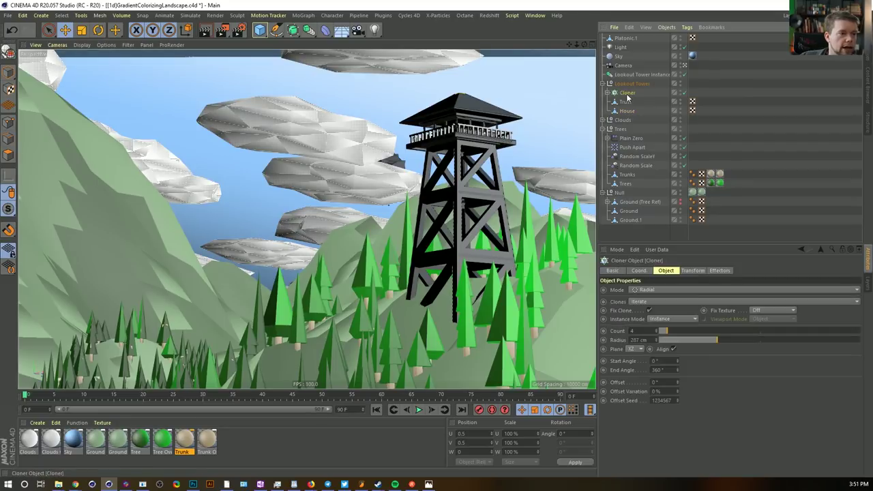
alt+drag(311, 30, 421, 59)
key(c)
double_click(631, 93)
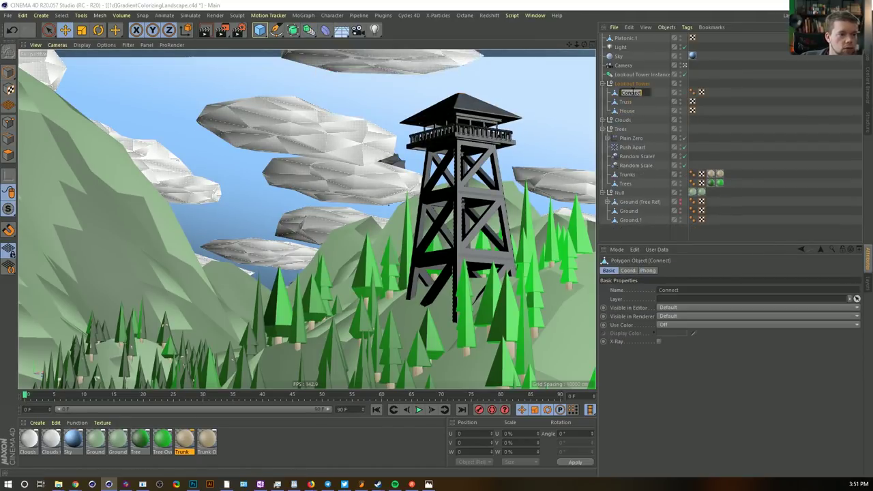
text(Railing)
key(Return)
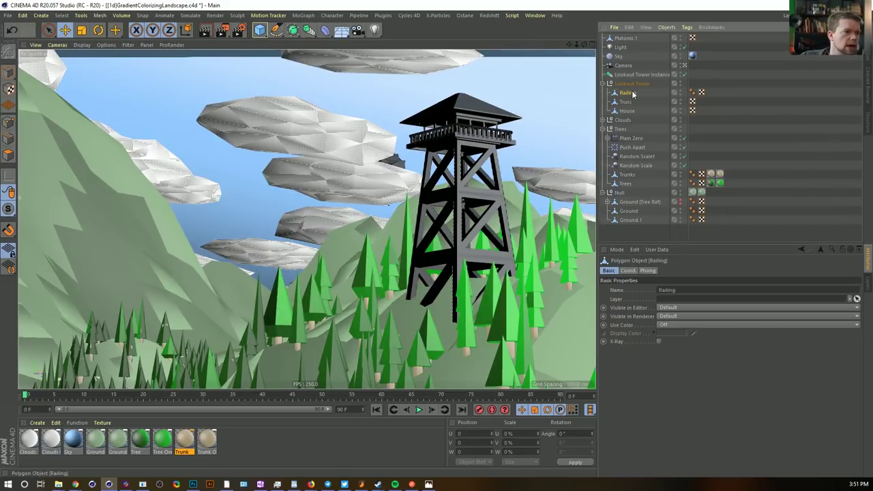
Select all polygons of the Truss object in polygon mode
click(459, 225)
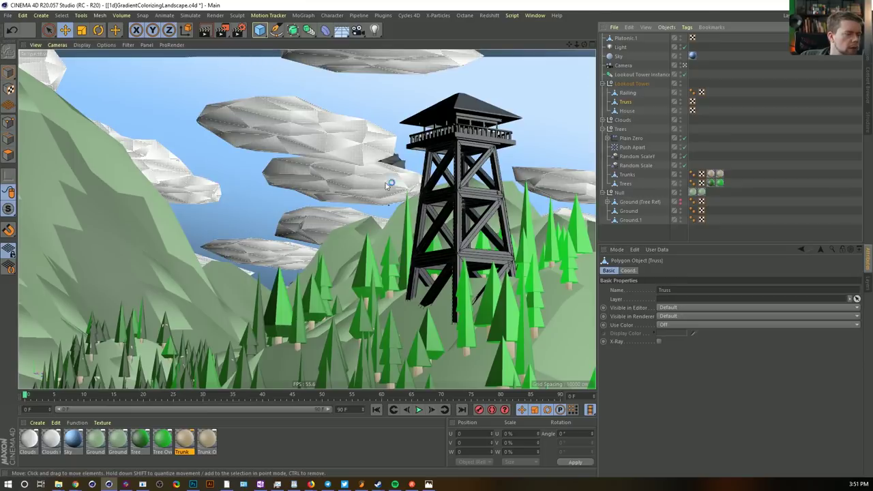
click(8, 155)
click(48, 30)
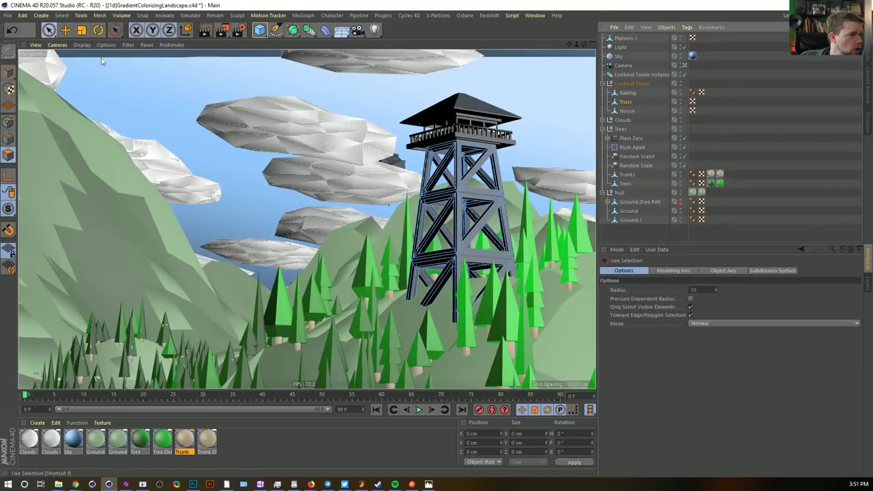
key(ctrl+a)
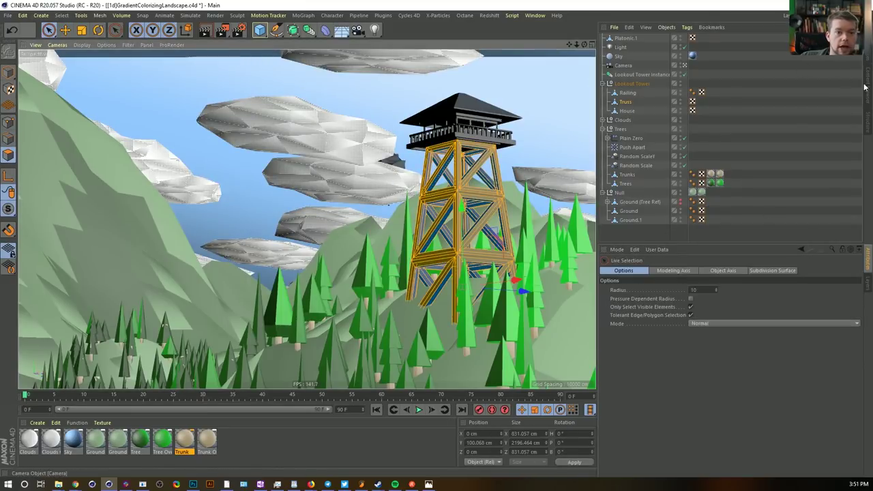
Duplicate the Trunk and Trunk Overlay materials and rename the copy of Trunk as Tower
click(206, 443)
shift+click(187, 442)
ctrl+drag(203, 442, 243, 442)
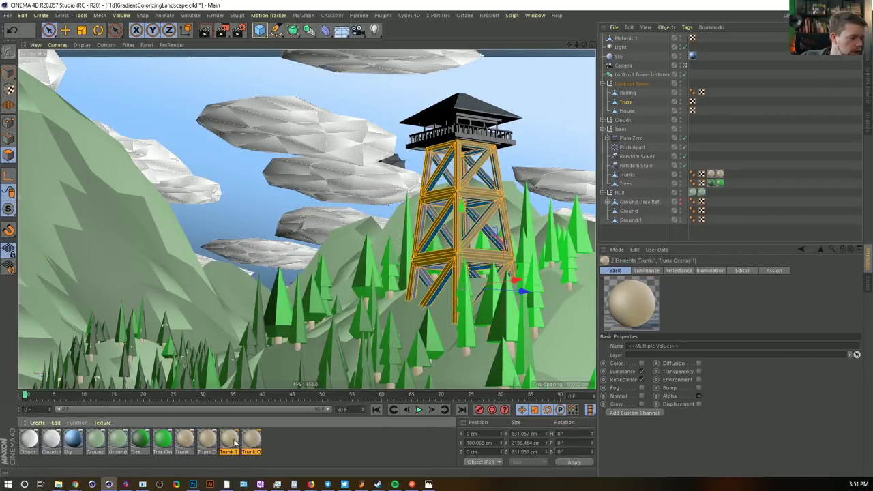
double_click(227, 451)
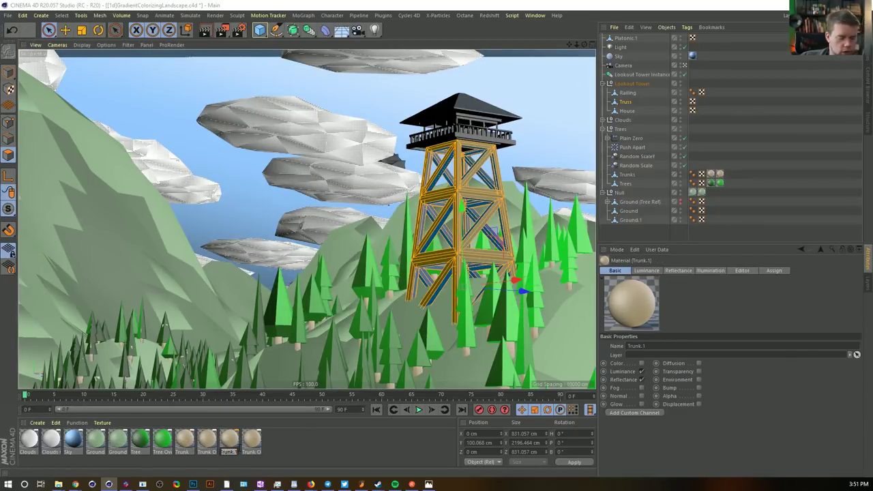
text(Tow)
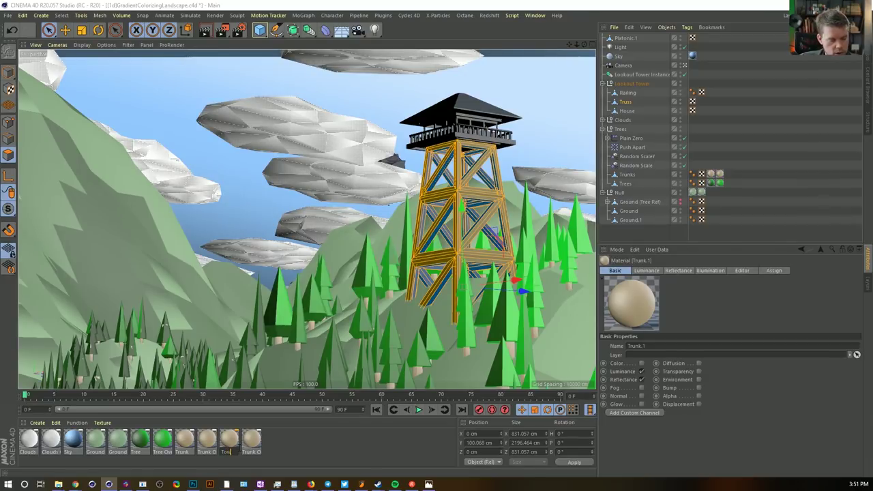
text(er)
key(Return)
Rename the copy of Trunk Overlay as Tower Overlay and select the Tower material
double_click(252, 452)
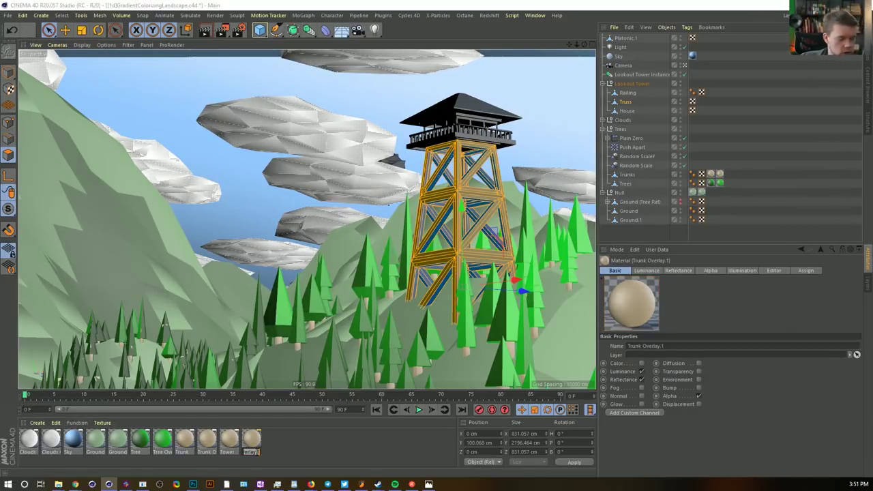
text(Tower Overlay)
key(Return)
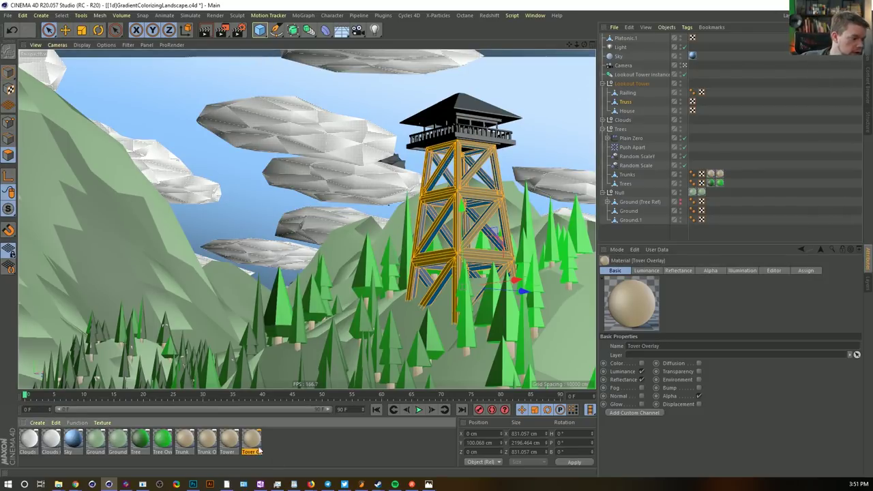
double_click(252, 450)
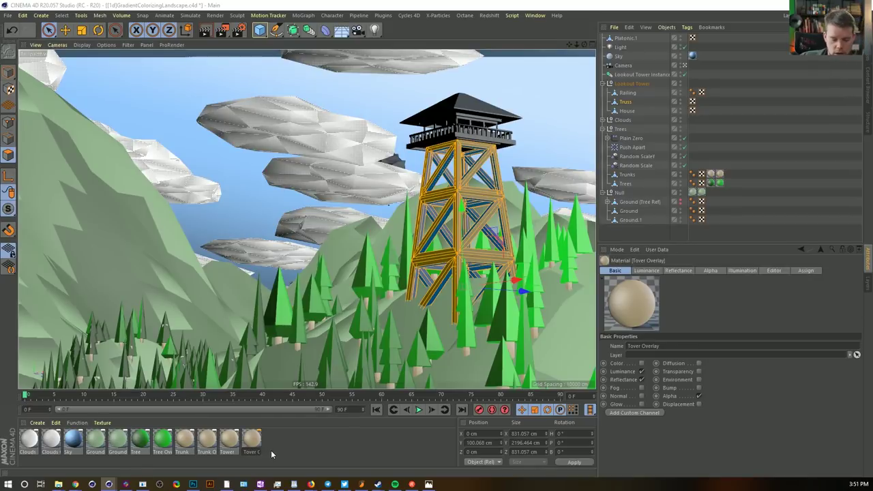
key(Return)
click(238, 452)
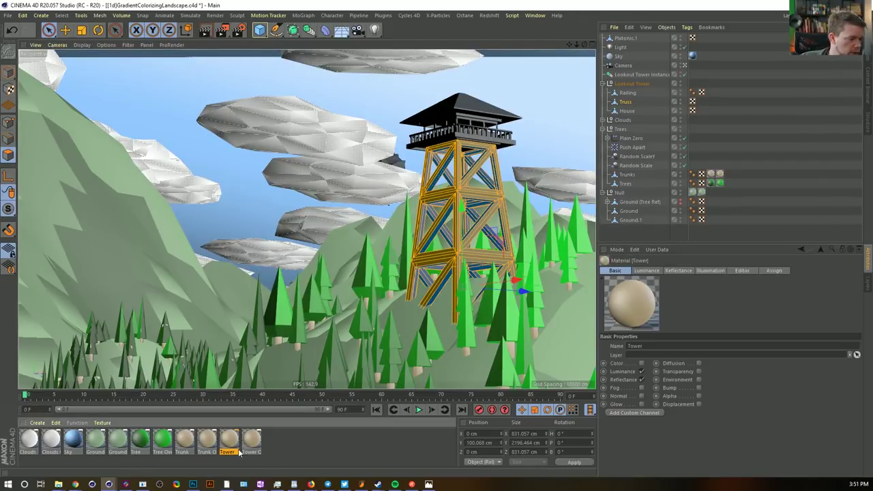
Recolour the middle luminance gradient knot of the Tower and Tower Overlay materials together to H 34°, S 67%, V 61%
shift+click(247, 442)
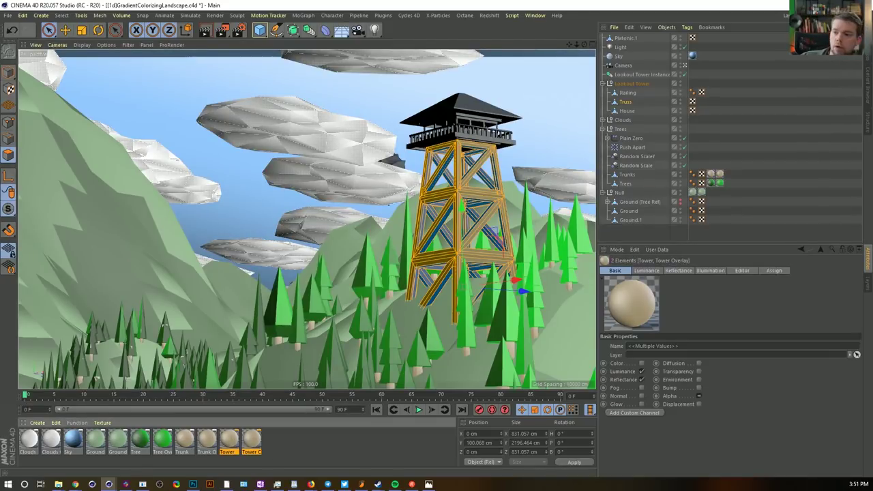
double_click(249, 441)
click(475, 255)
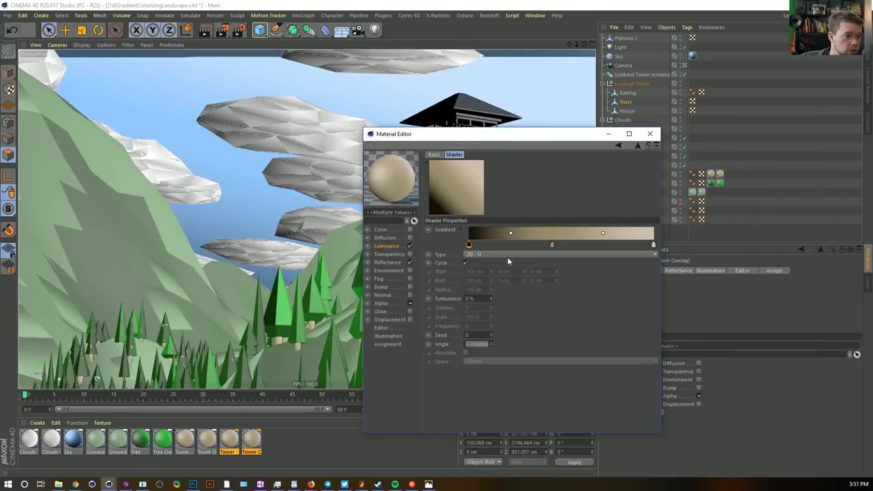
double_click(552, 244)
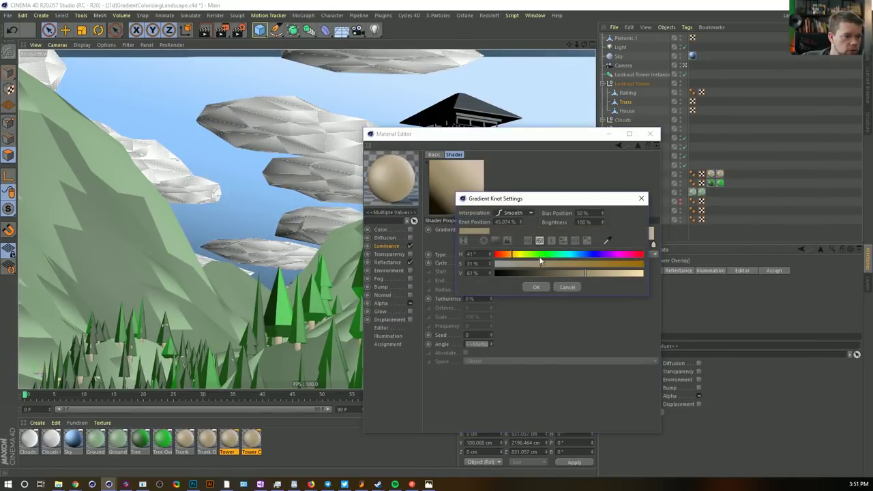
drag(571, 264, 594, 265)
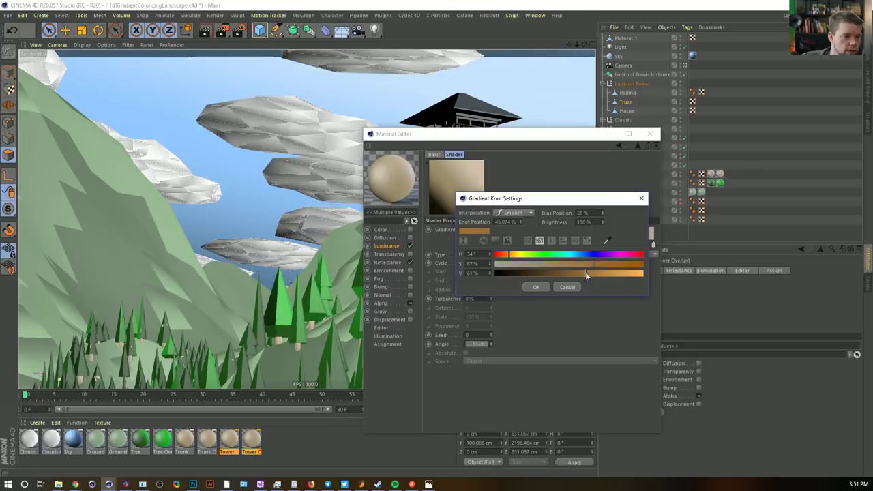
click(544, 288)
Recolour the Tower gradients' end knot to a brighter, more saturated light orange and shift the middle knot slightly towards it
double_click(652, 245)
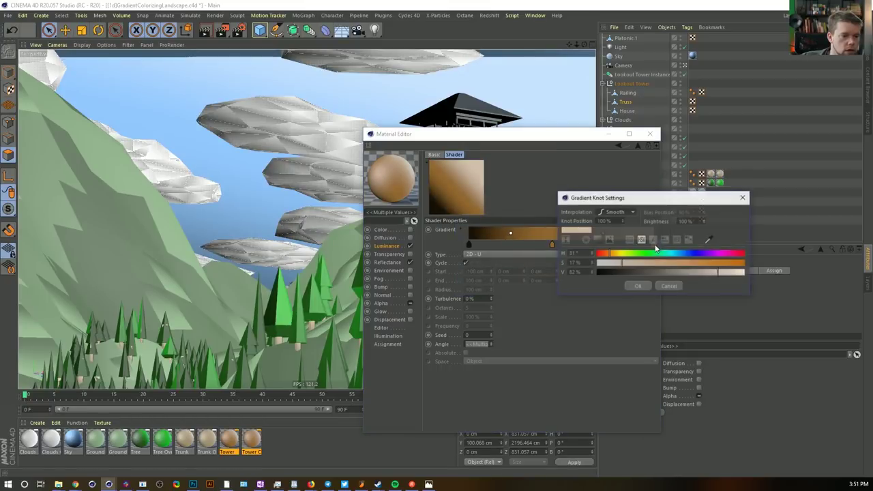
drag(644, 264, 642, 264)
drag(724, 272, 740, 271)
click(640, 287)
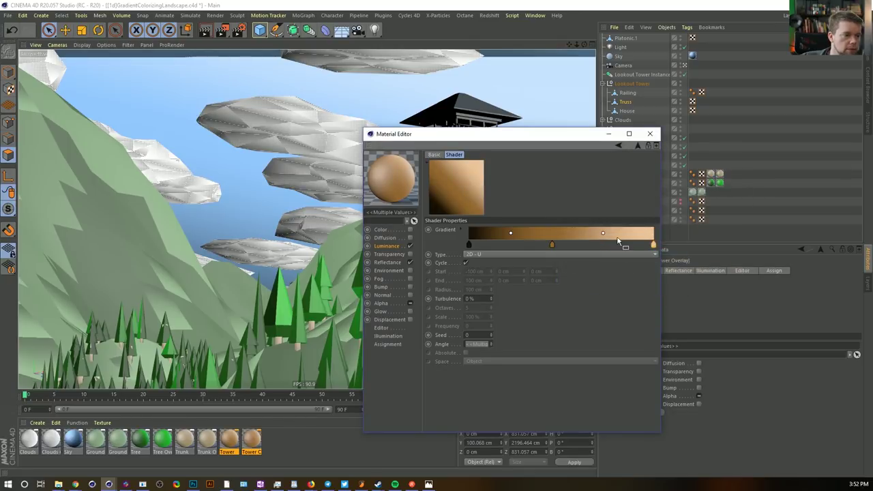
drag(553, 247, 561, 245)
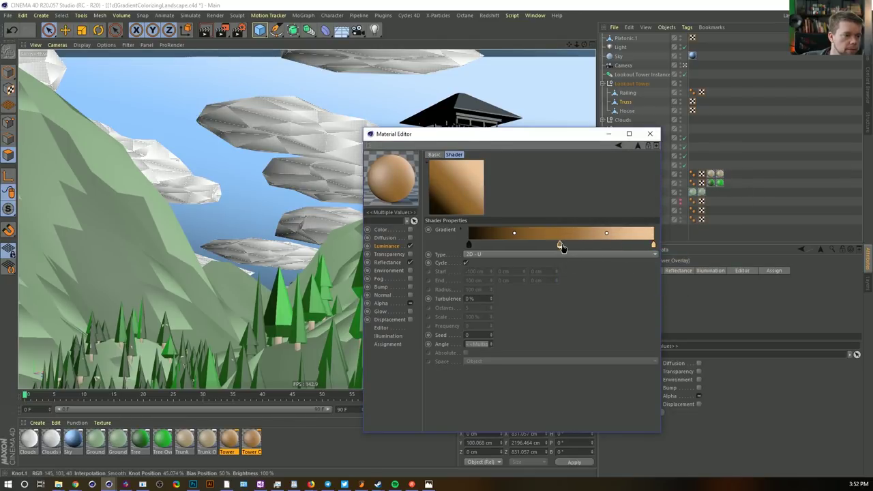
click(649, 134)
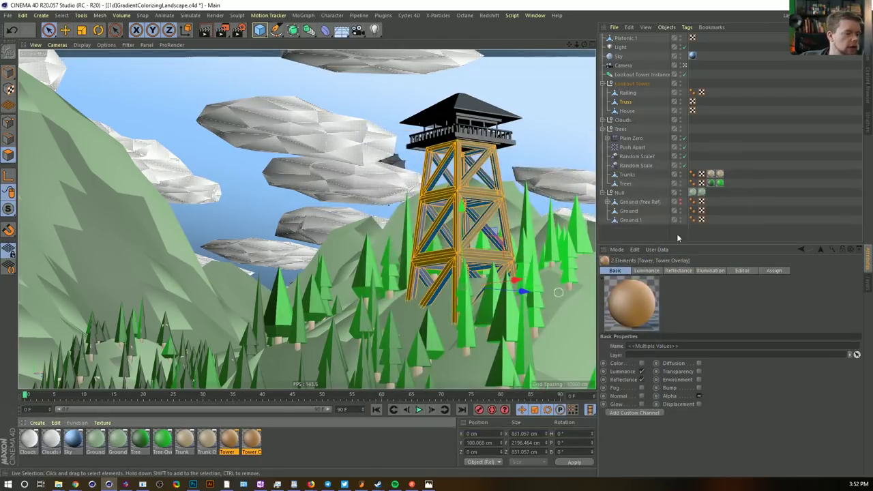
Copy the Trunks' two texture tags onto the Lookout Tower null and replace their materials with Tower and Tower Overlay
click(713, 177)
ctrl+drag(712, 110, 697, 83)
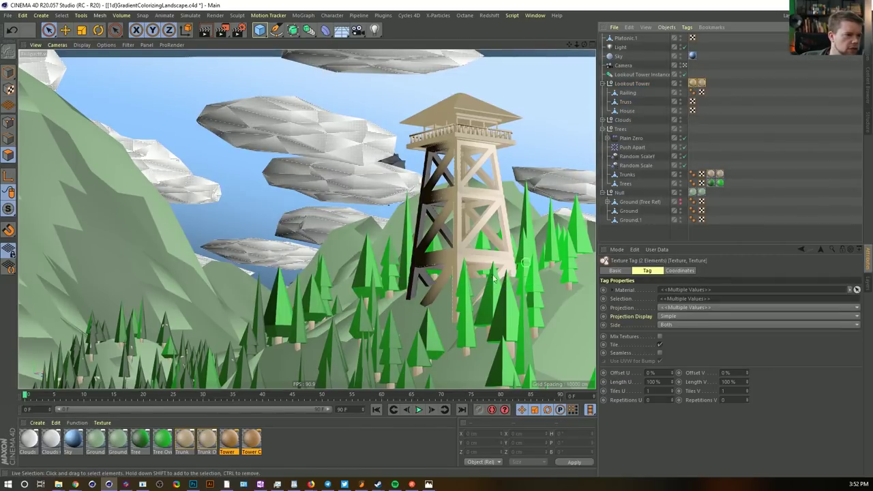
click(230, 441)
drag(690, 80, 692, 83)
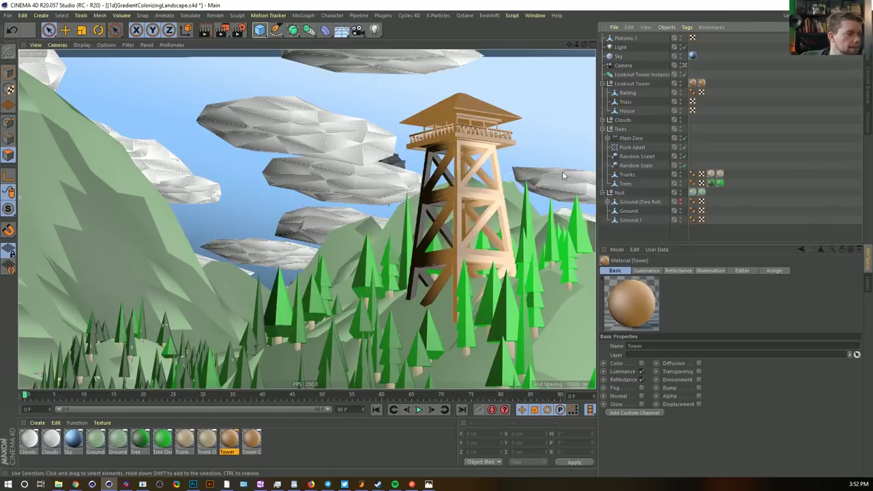
Place the Lookout Tower Instance among the distant valley trees, scale it to about 540 cm wide and rotate its heading to about -44°
click(644, 75)
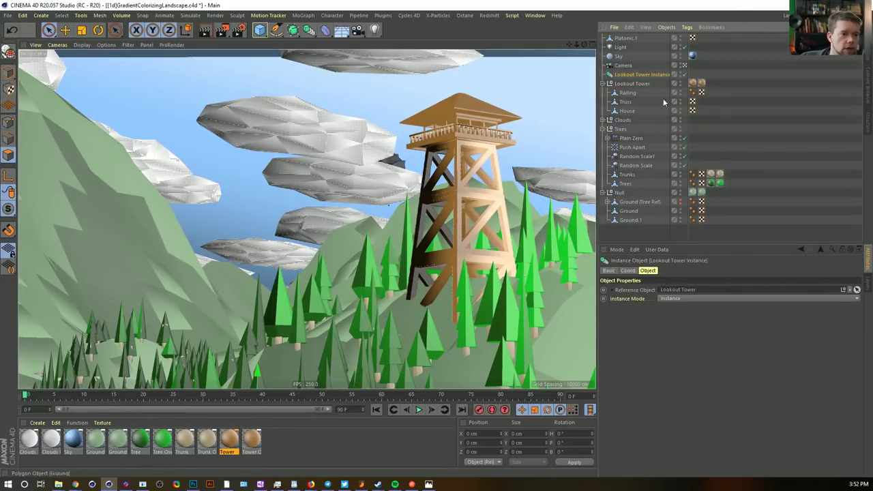
key(e)
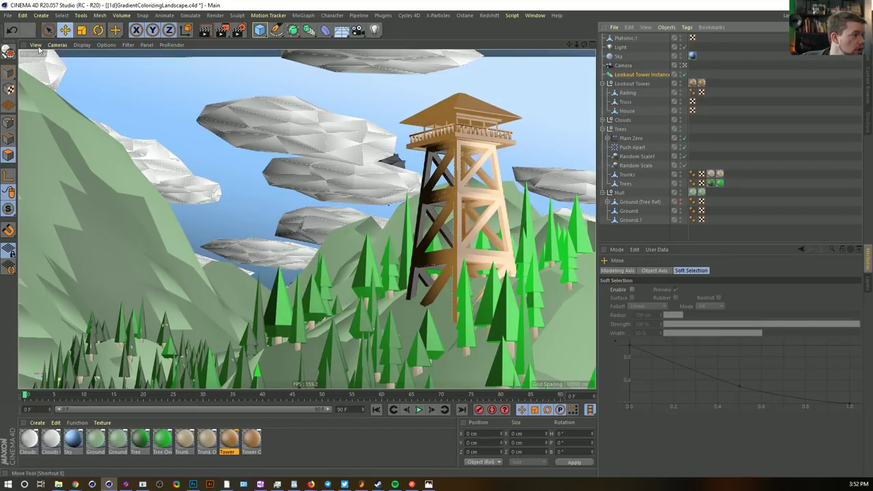
drag(199, 195, 146, 205)
click(81, 30)
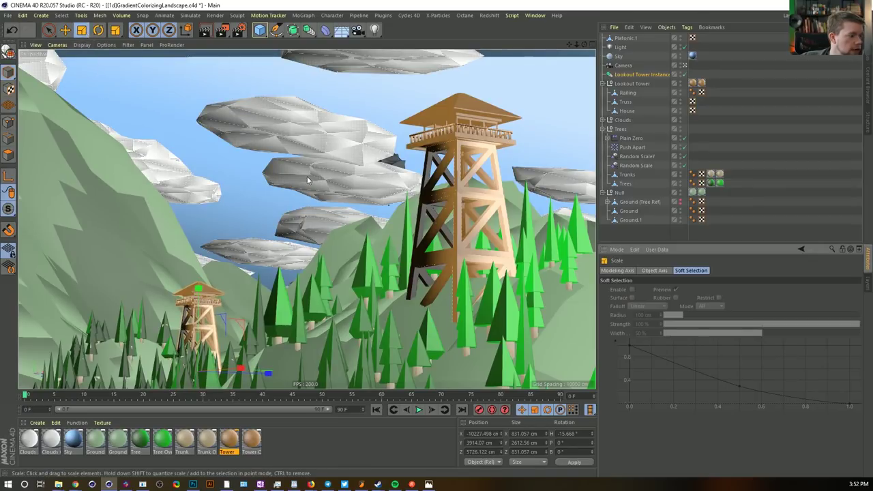
drag(321, 181, 173, 242)
key(r)
drag(210, 370, 175, 365)
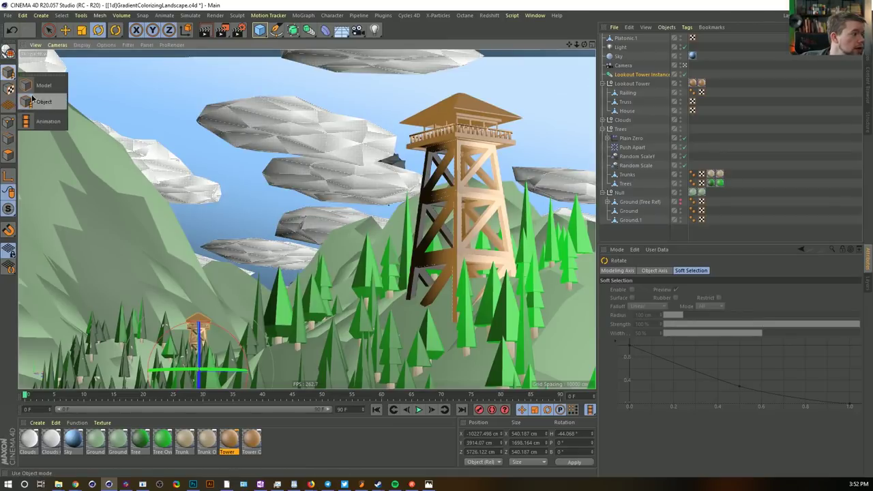
Set the editing mode to Model and select the Truss object of the Lookout Tower
click(735, 162)
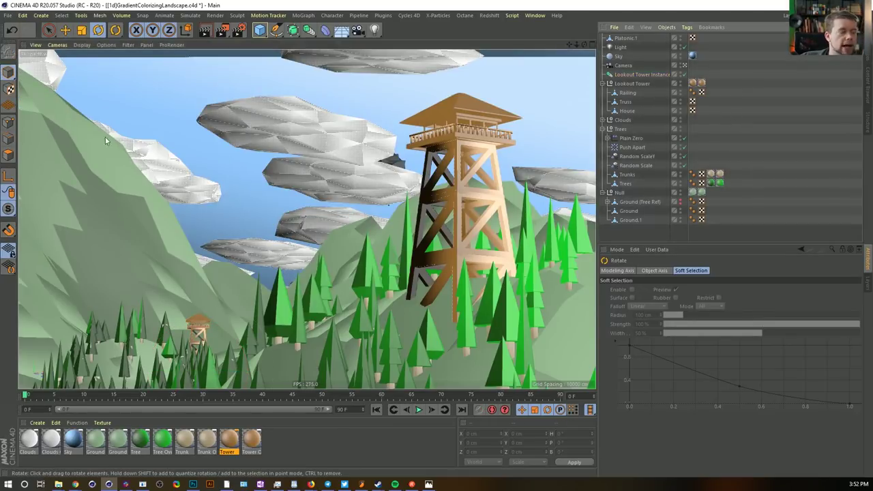
drag(8, 75, 41, 103)
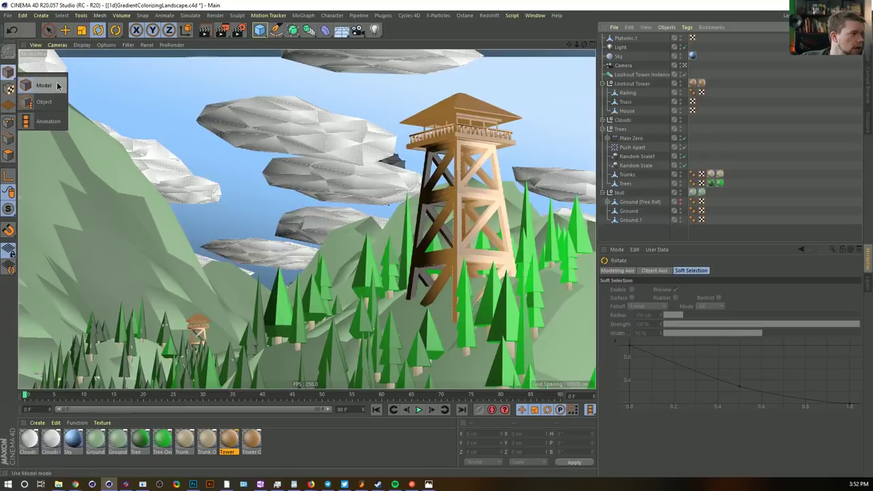
click(58, 86)
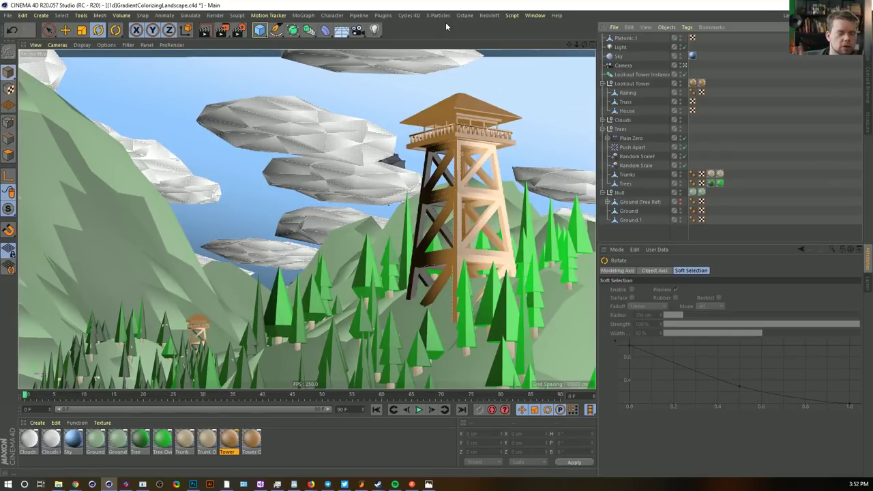
click(631, 102)
click(631, 94)
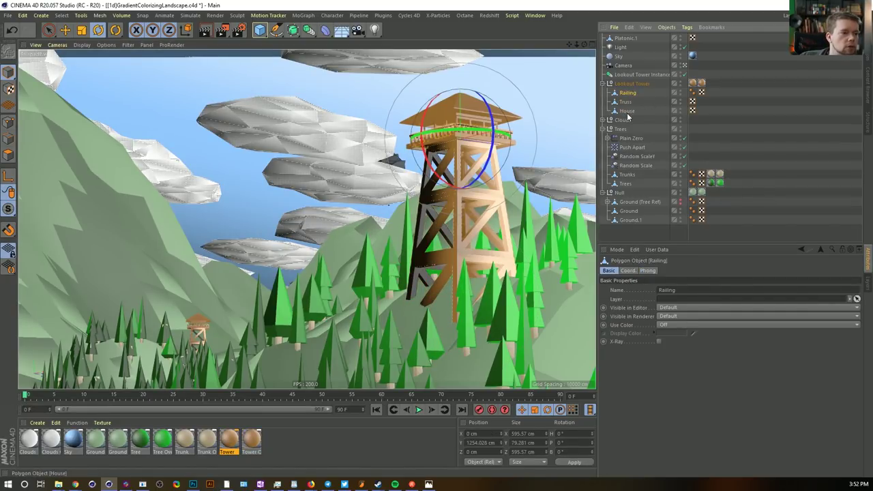
click(626, 102)
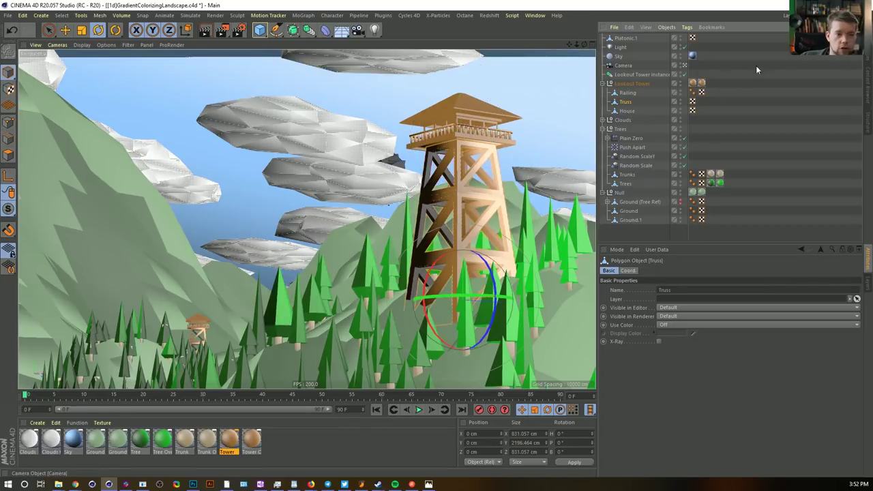
Switch to the BP - UV Edit window and apply a Frontal projection to all of the Truss's UV polygons
click(797, 15)
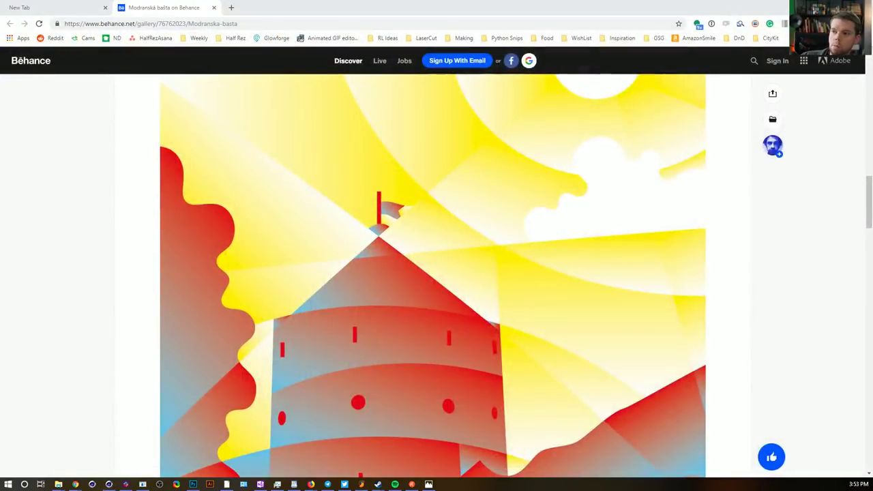
key(alt+Tab)
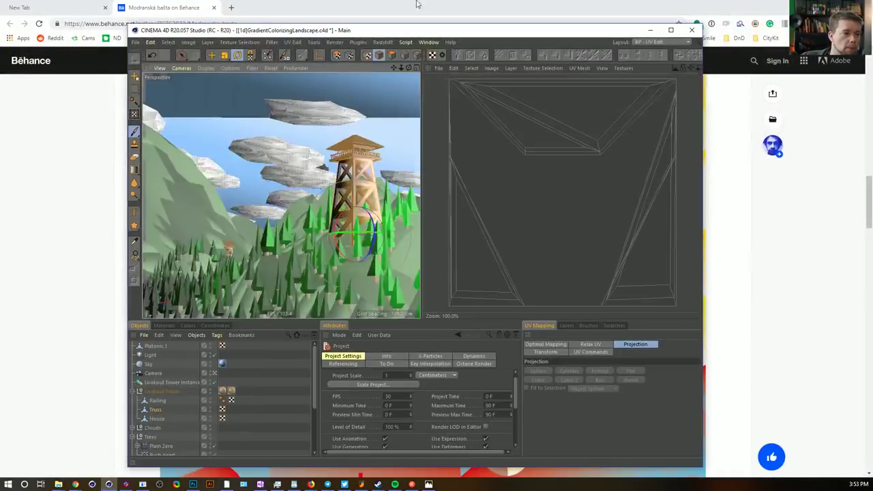
drag(436, 30, 438, 0)
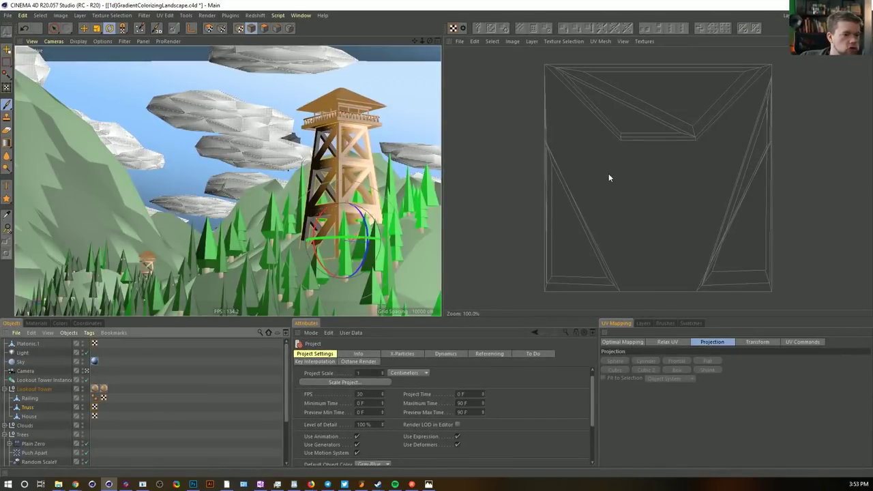
click(94, 406)
click(264, 28)
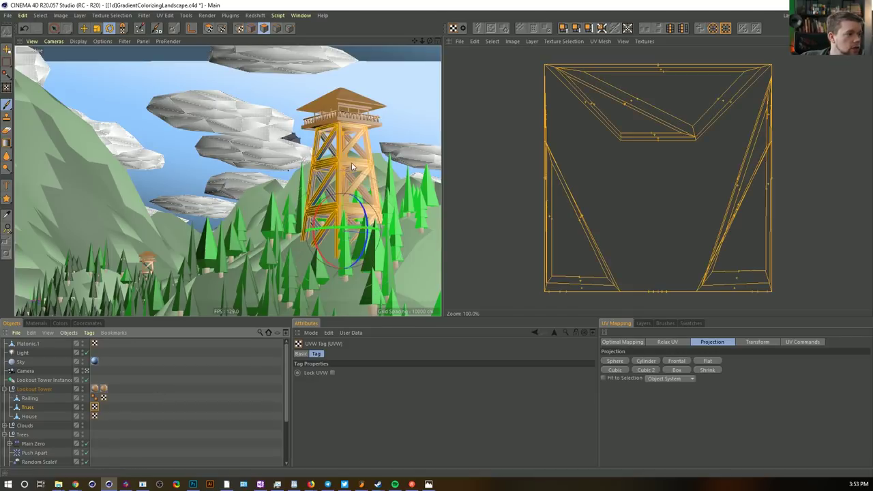
click(209, 28)
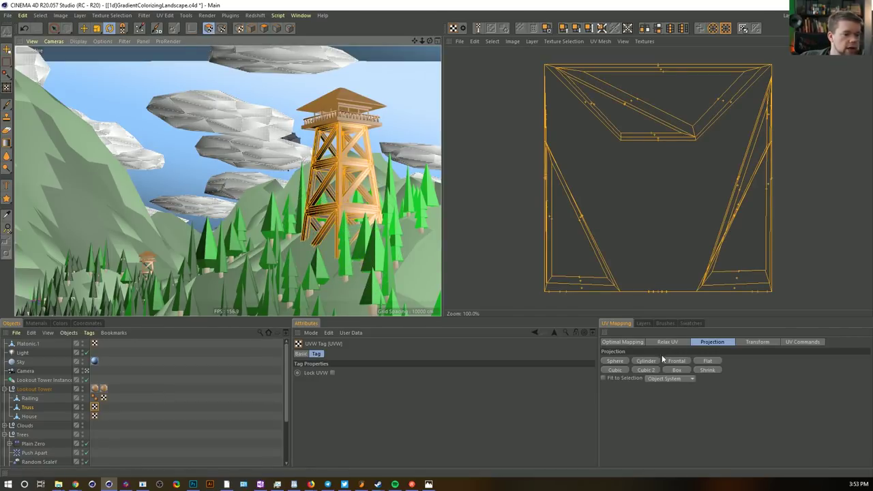
click(677, 361)
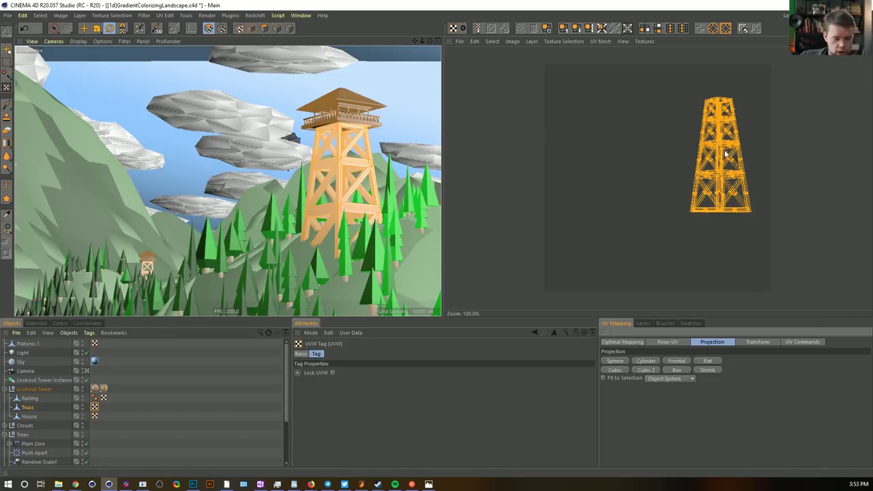
Enlarge and widen the Truss's UVs and centre them so they fill most of the UV square
key(t)
drag(721, 156, 722, 156)
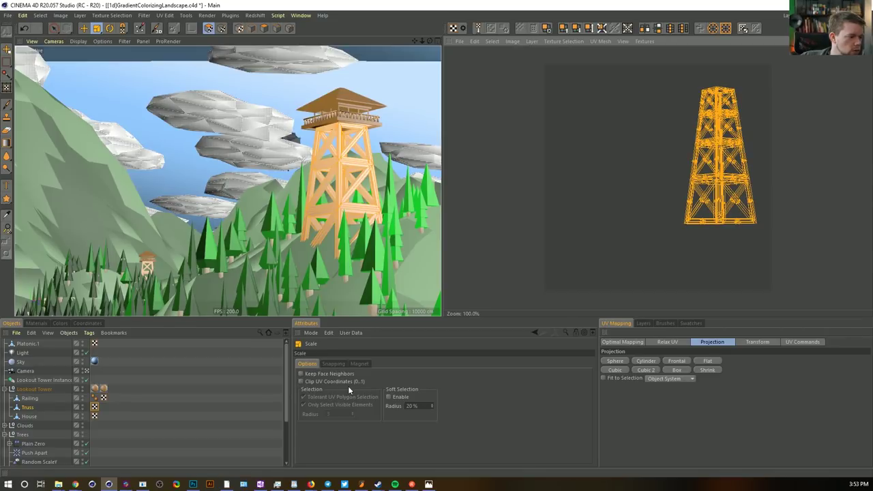
click(208, 29)
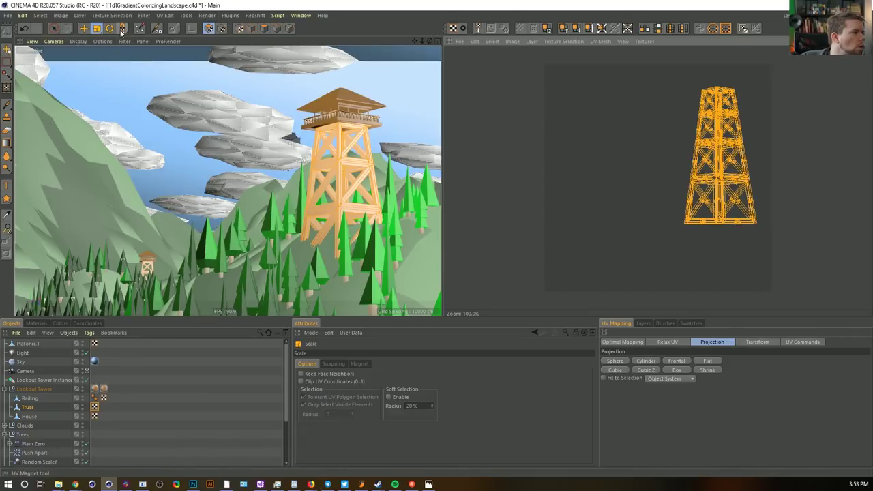
drag(96, 29, 124, 59)
click(125, 59)
key(e)
drag(719, 154, 657, 158)
key(t)
key(e)
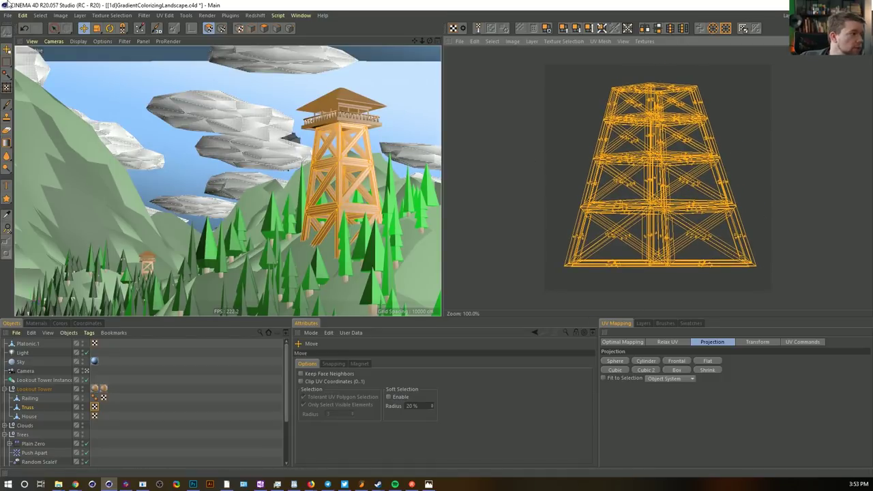
Select the polygons of the Truss's bright front face, above its lowest section, with Polygon Selection
click(54, 28)
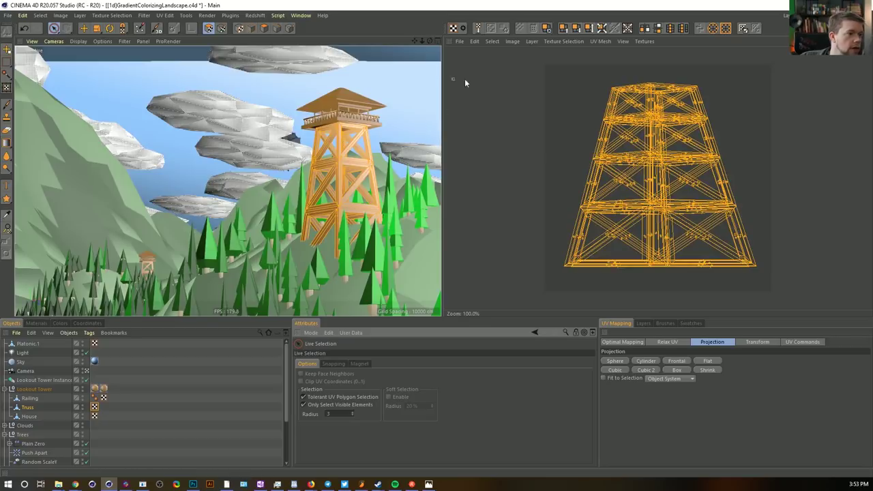
click(264, 28)
drag(55, 29, 86, 58)
click(387, 133)
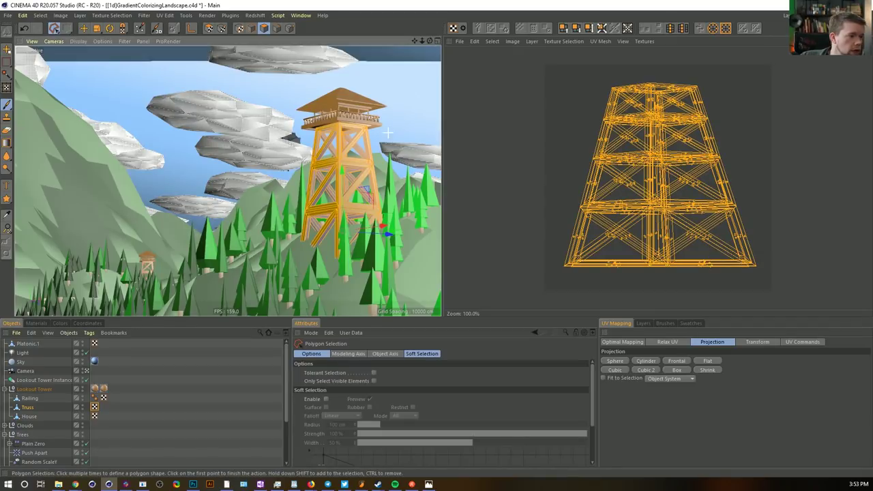
click(336, 115)
click(389, 132)
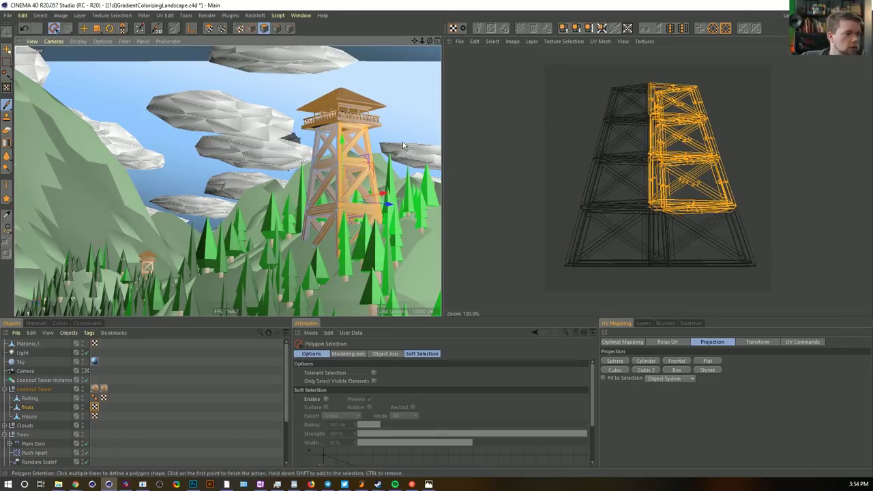
Offset the selected Truss face's UV polygons up and to the right in UV polygon mode to vary its gradient shading
key(e)
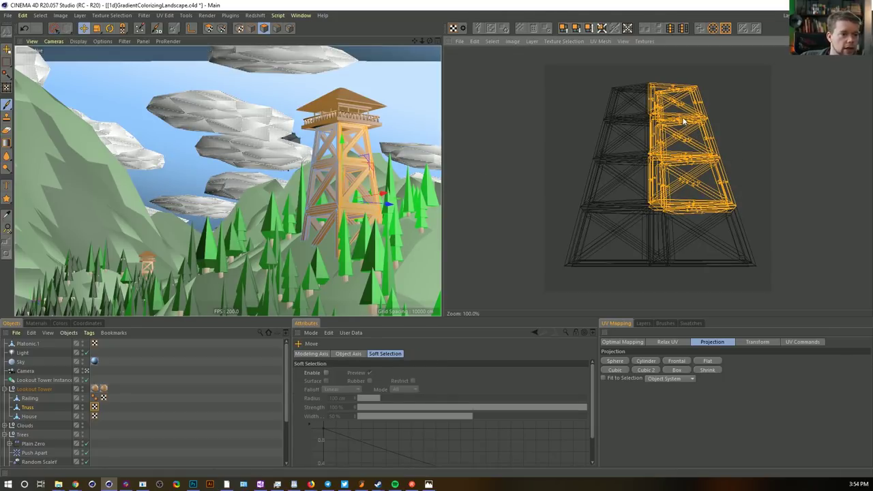
click(682, 122)
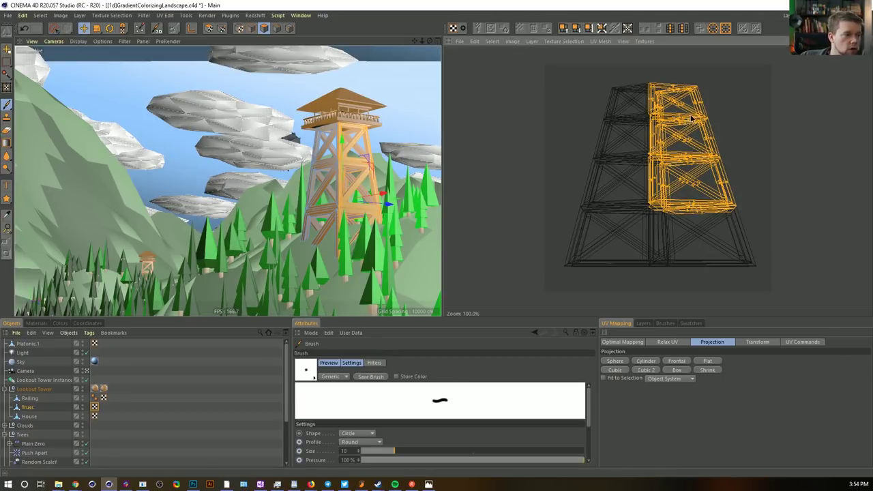
click(209, 28)
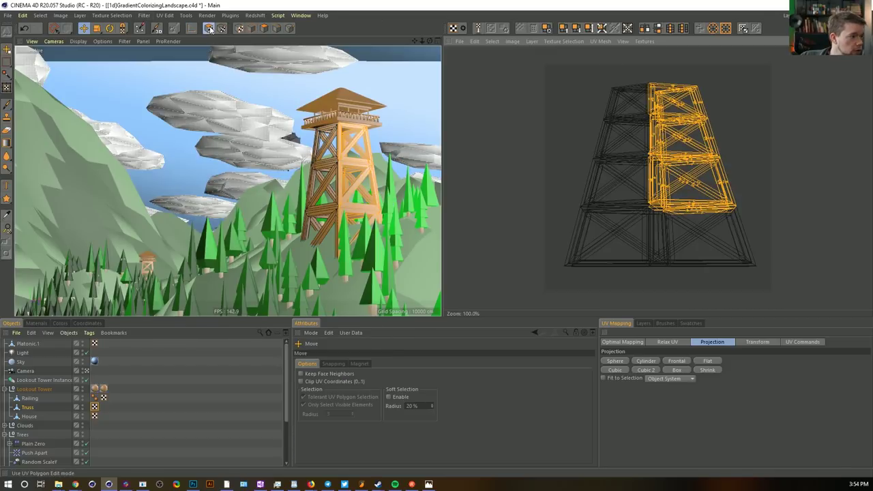
drag(679, 119, 718, 105)
drag(727, 134, 727, 129)
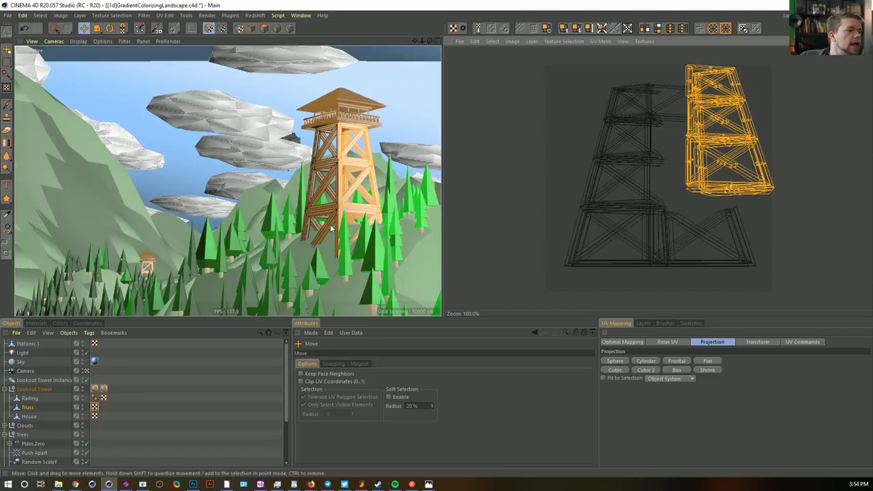
Select the Truss polygons on its two upper-left sides in the Top view, using Polygon Selection in polygon mode
middle_click(372, 161)
middle_click(398, 144)
scroll(266, 240, up, 15)
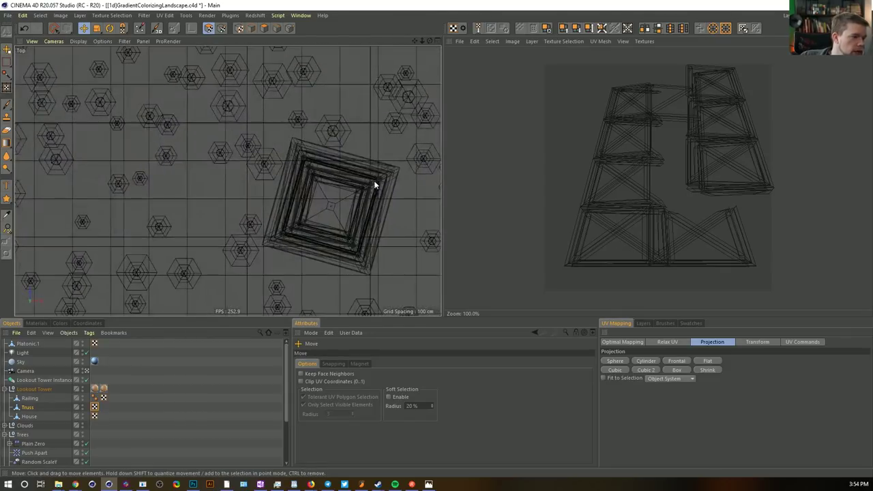
alt+middle_drag(374, 181, 343, 179)
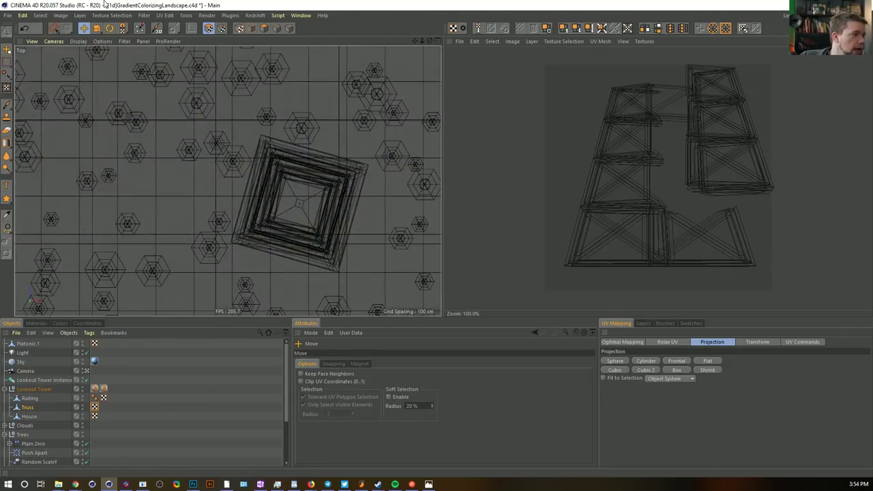
click(264, 28)
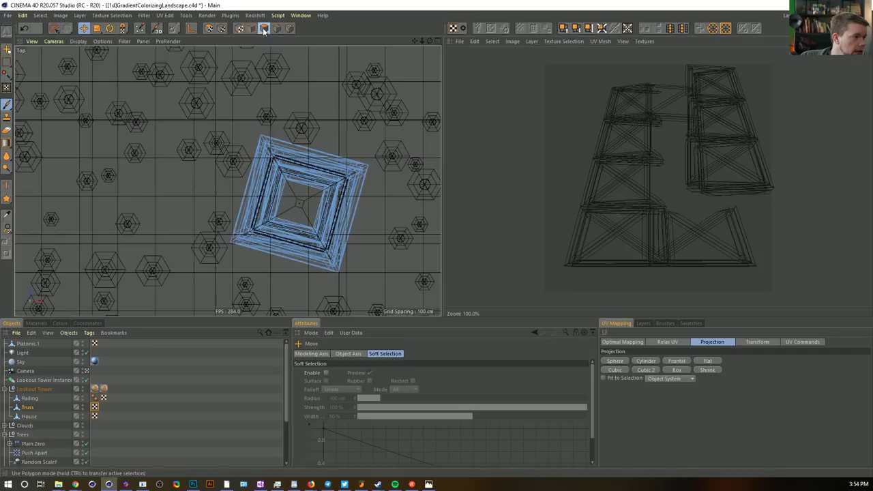
click(54, 28)
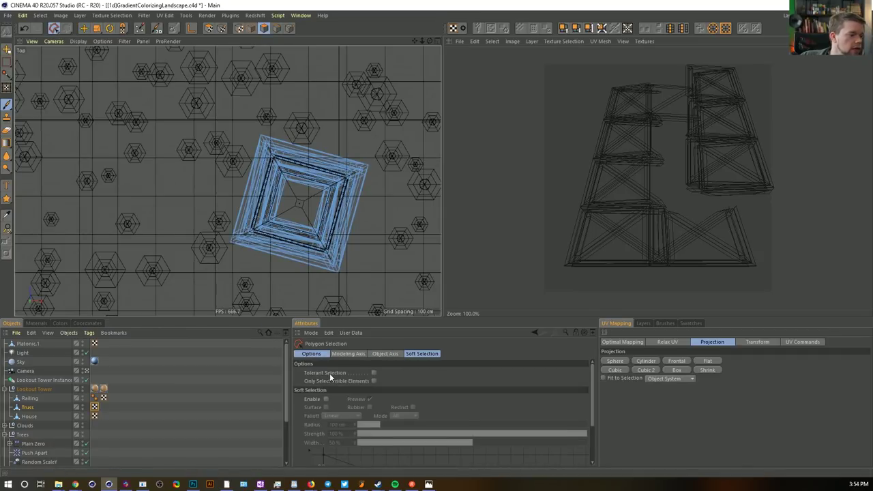
click(376, 163)
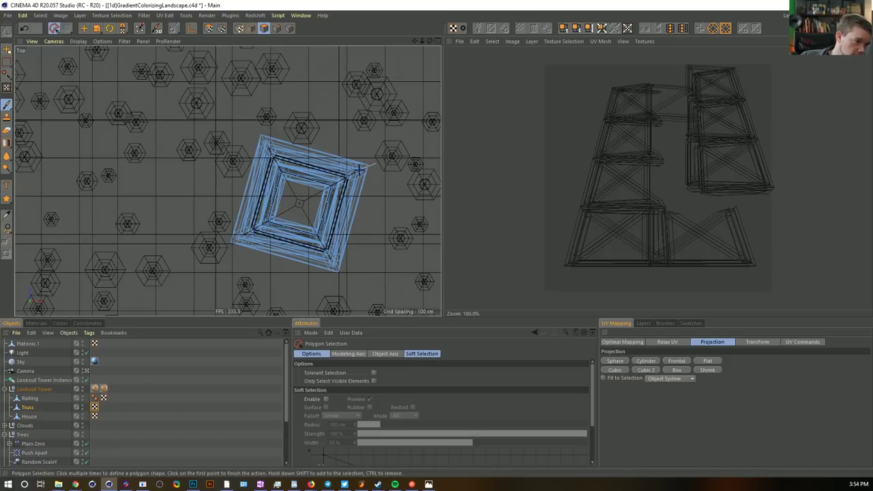
click(194, 262)
click(254, 118)
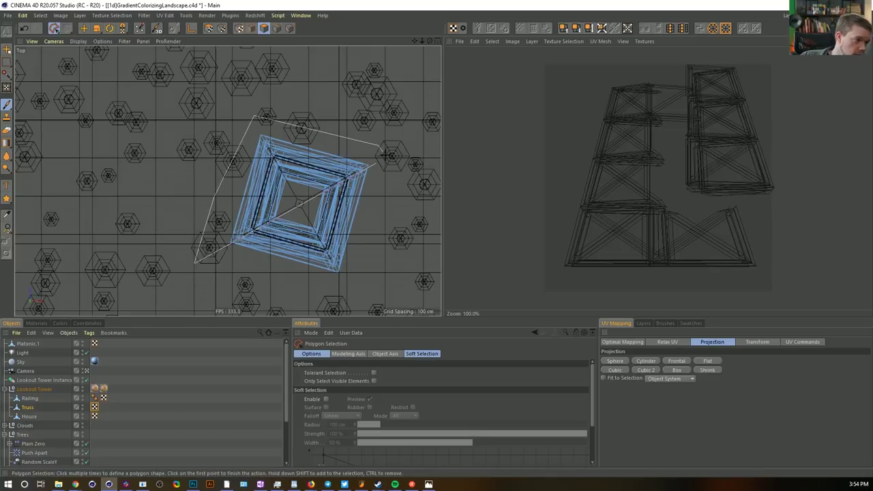
click(377, 164)
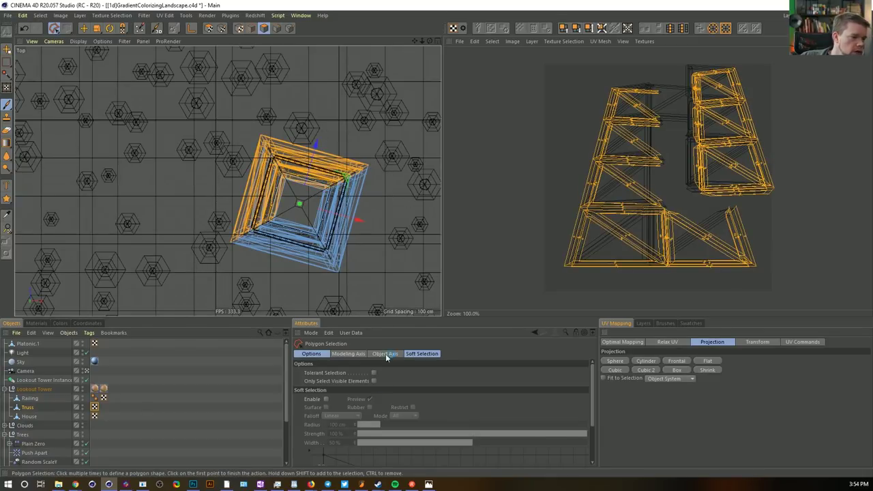
middle_click(372, 188)
middle_click(191, 136)
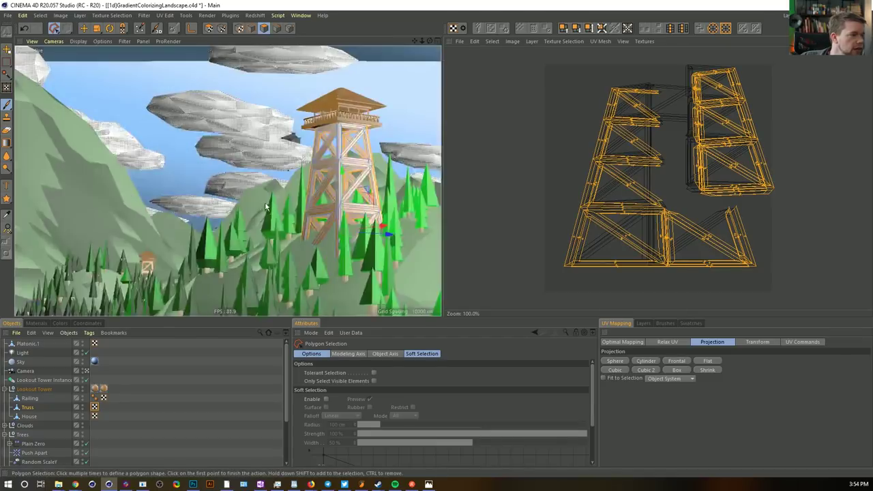
Outline the Truss's two upper-left sides again in the Top view to refine the polygon selection, including the corners
middle_click(332, 169)
key(F2)
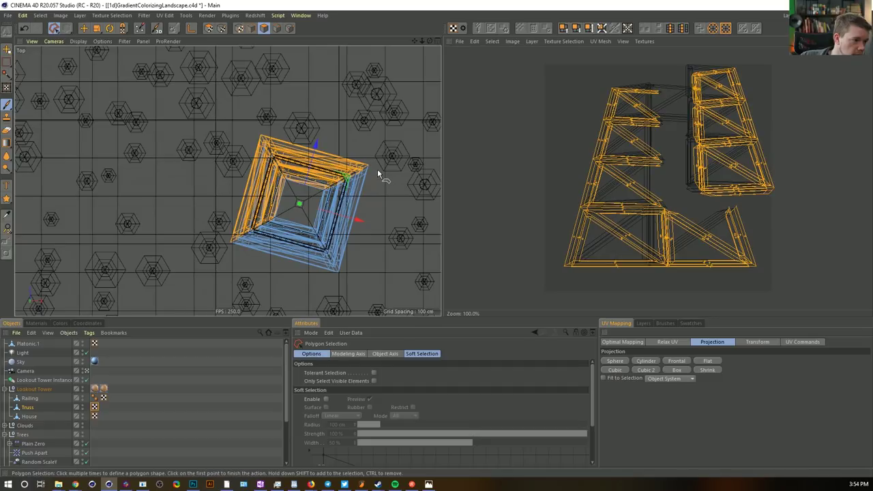
click(374, 165)
click(182, 216)
click(251, 92)
click(398, 142)
click(375, 167)
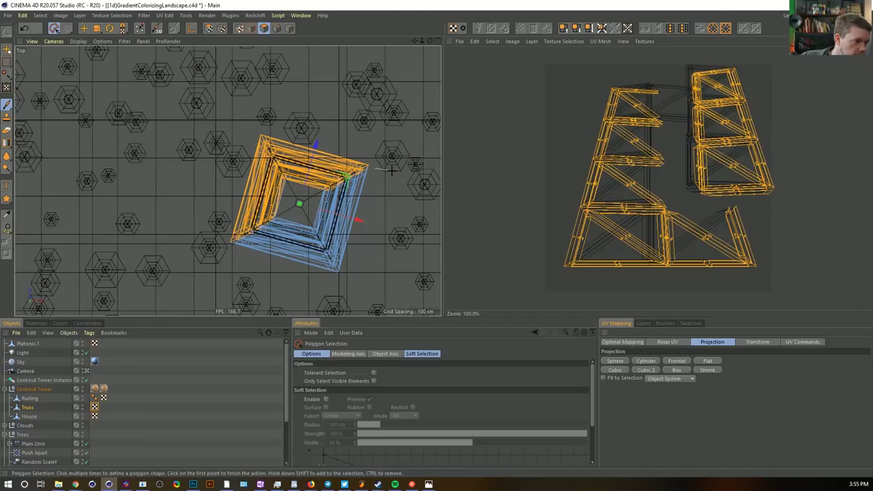
middle_click(209, 159)
middle_click(211, 163)
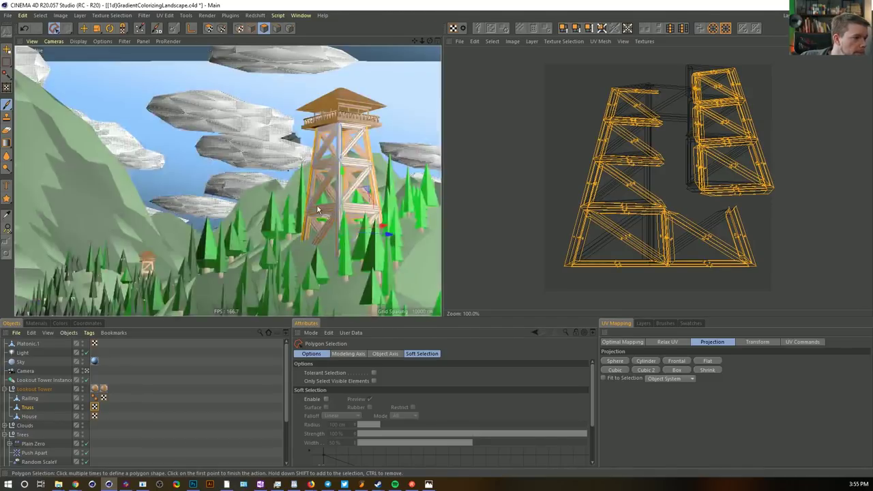
key(e)
mouse_move(358, 179)
mouse_down()
mouse_move(351, 168)
mouse_move(332, 168)
mouse_move(368, 247)
mouse_move(366, 185)
mouse_up()
key(ctrl+z)
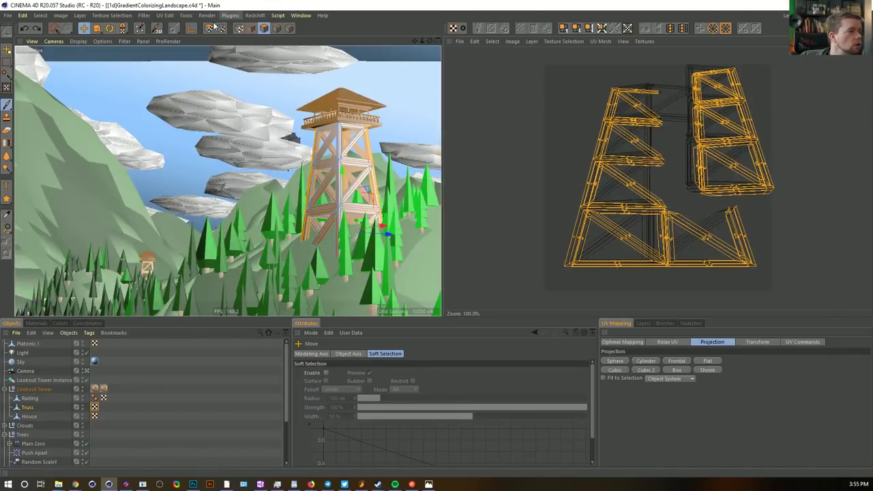
Move the selected Truss UV polygons down and to the left in UV polygon mode, and narrow them
click(209, 29)
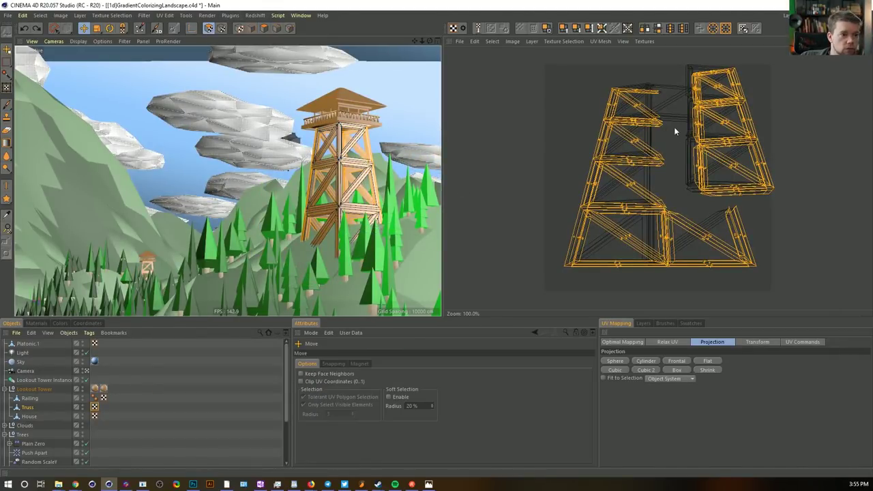
drag(713, 112, 687, 123)
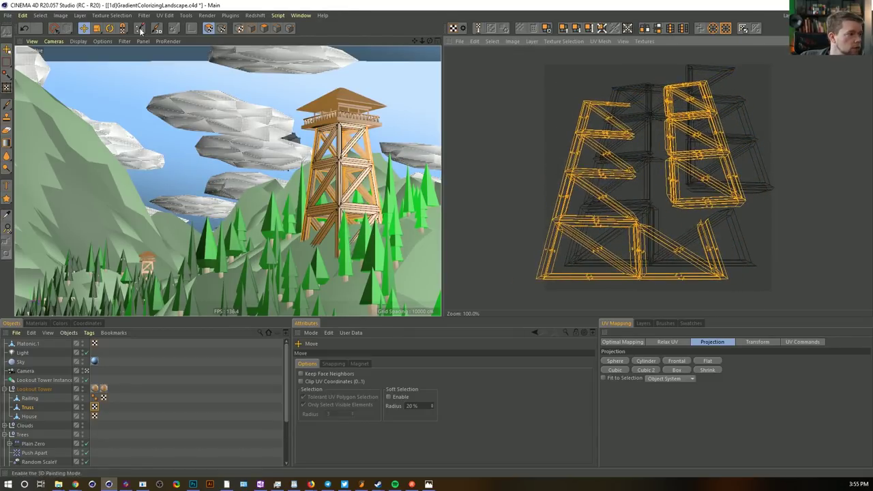
key(t)
drag(737, 156, 627, 143)
key(e)
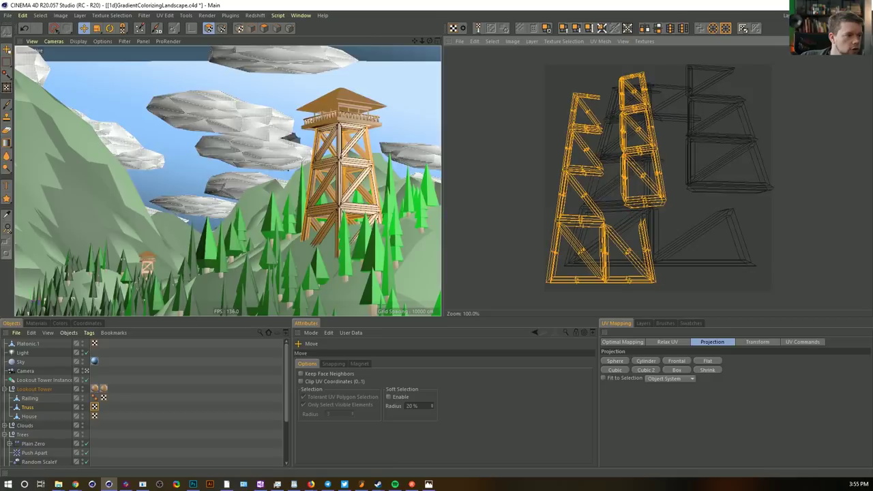
Shrink the selected Truss UV polygons and place them in the lower-left part of the UV square
key(t)
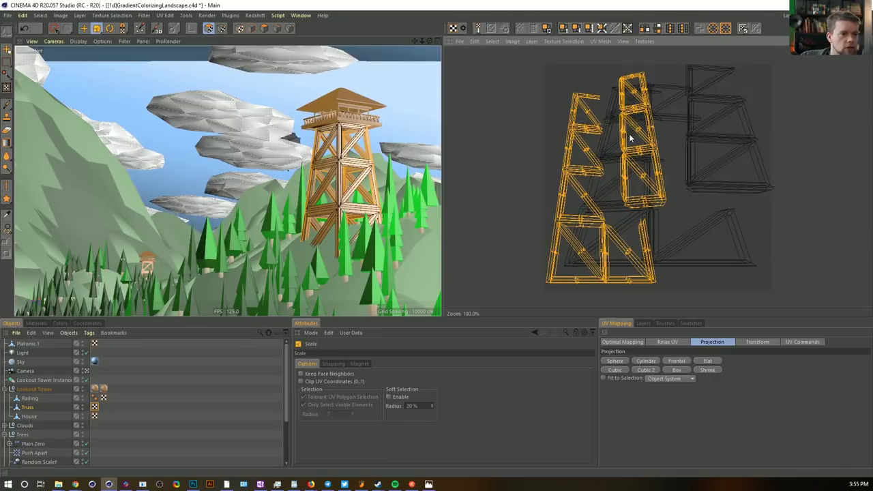
drag(624, 124, 590, 116)
drag(96, 28, 123, 56)
drag(627, 143, 603, 196)
key(e)
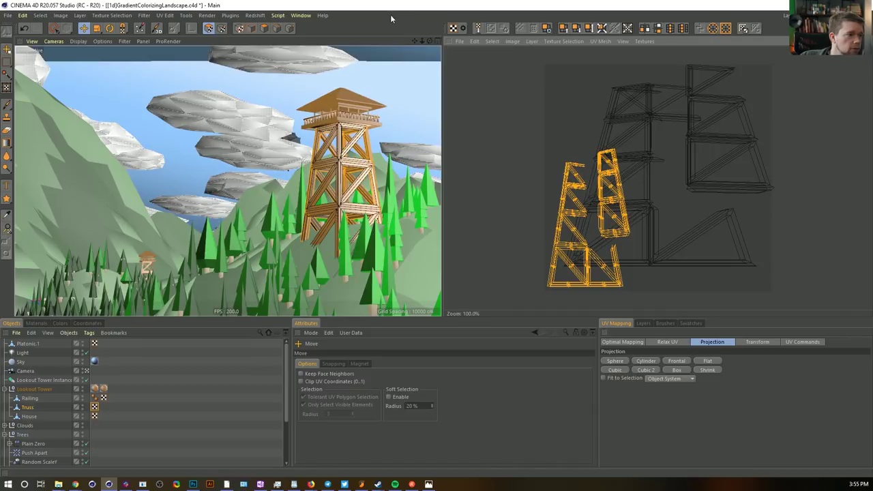
Apply a Frontal projection to the UVs of the House in polygon mode
click(29, 416)
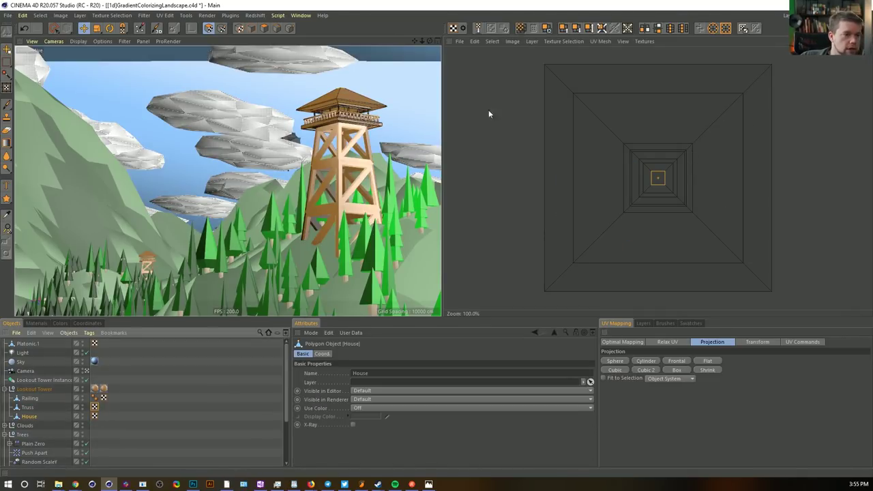
click(265, 28)
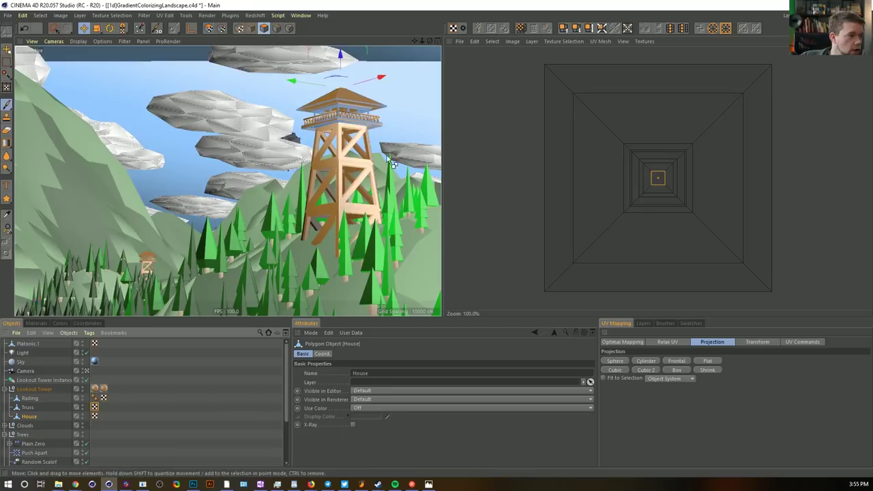
click(676, 361)
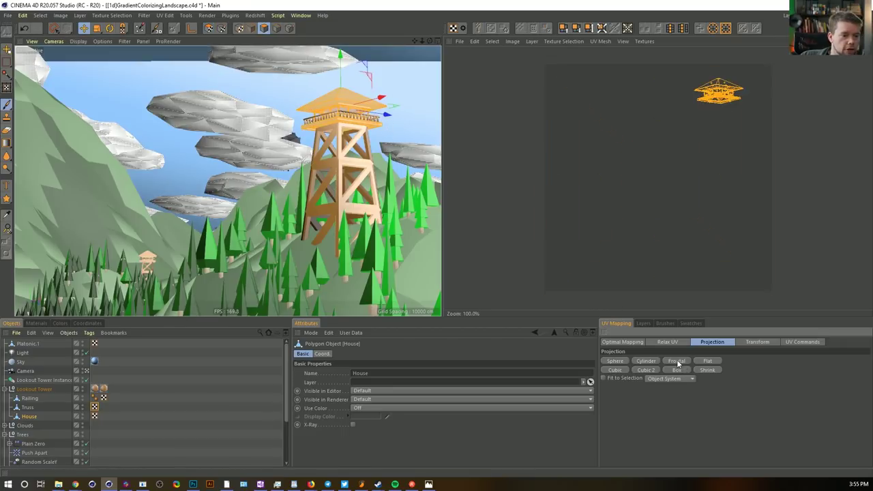
Enlarge the House's UVs in UV polygon mode and position them in the upper part of the UV square
click(724, 92)
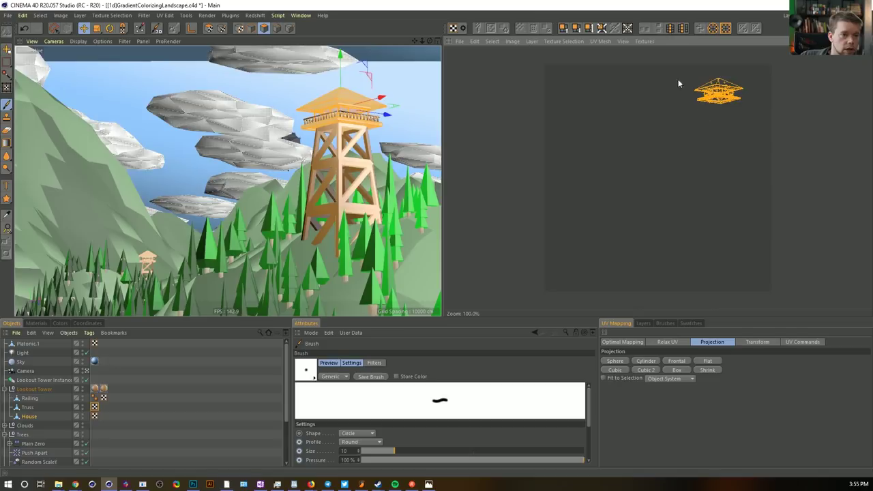
click(96, 28)
click(726, 94)
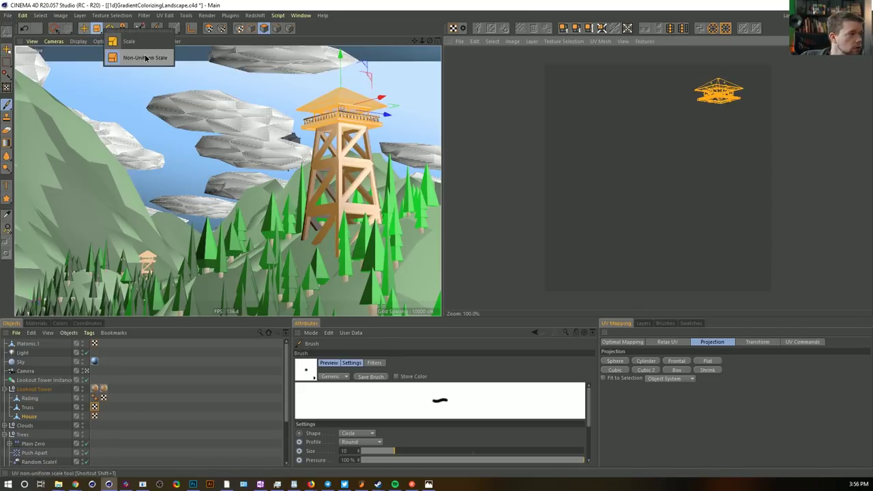
click(96, 28)
click(210, 28)
drag(707, 99, 683, 113)
key(e)
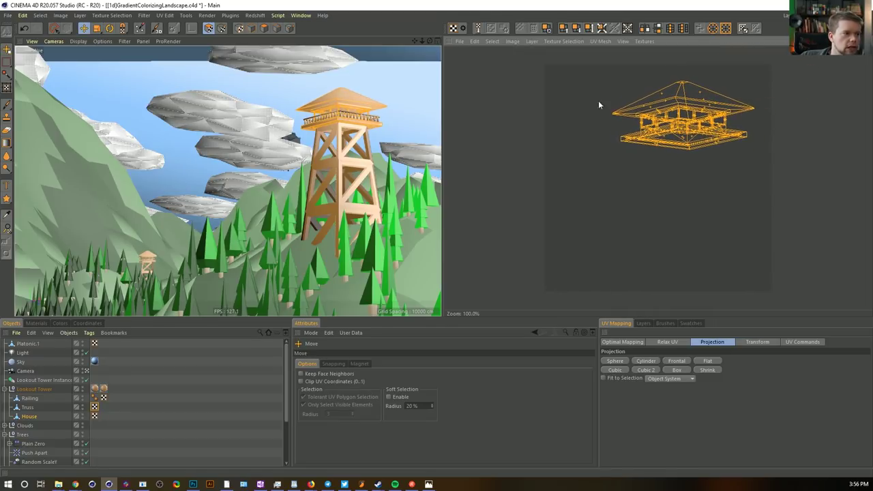
Select the House's left-facing polygons with Live Selection and offset their UVs down and to the left
drag(54, 28, 78, 42)
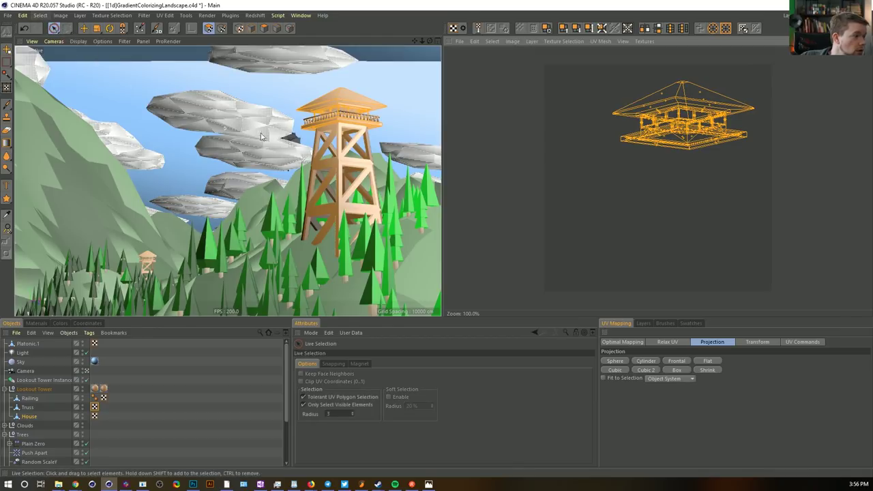
click(322, 97)
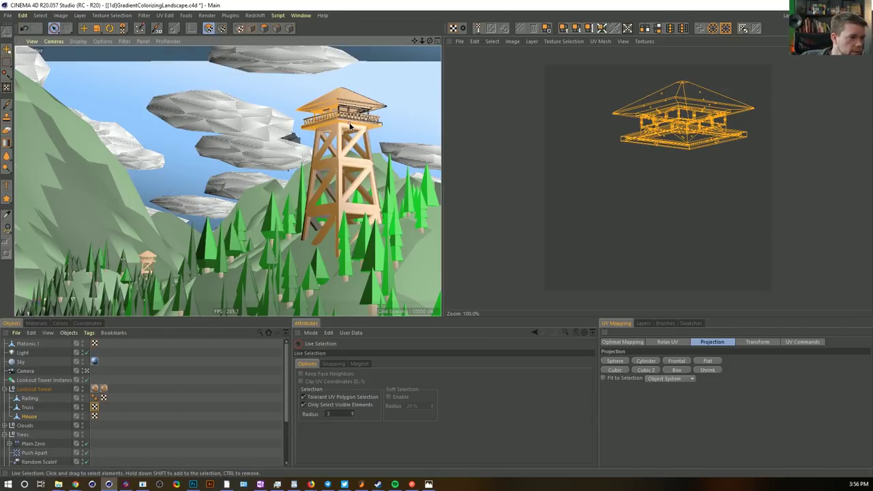
click(322, 98)
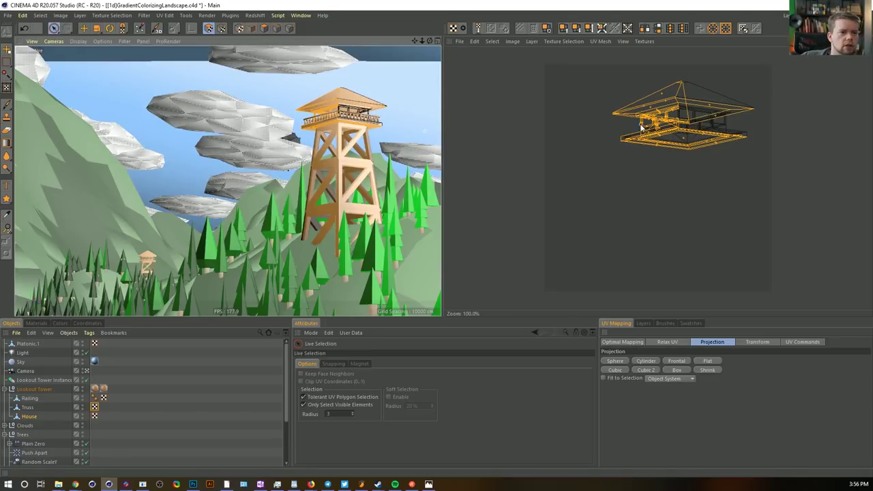
key(e)
drag(677, 107, 627, 170)
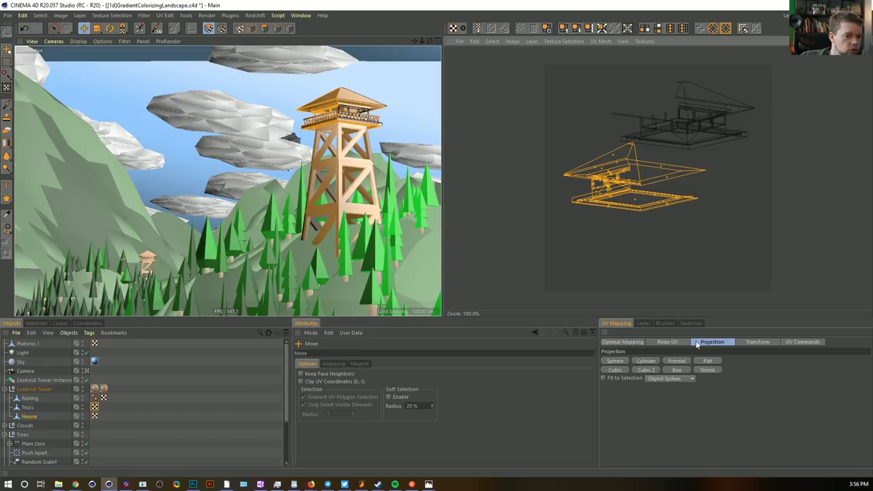
Apply a Frontal projection to the Railing's UVs through its UVW tag
click(53, 398)
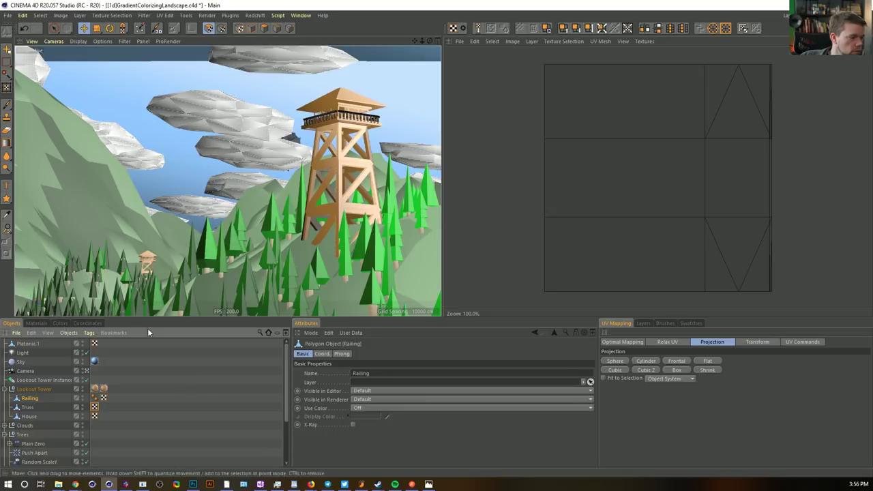
click(103, 397)
click(683, 361)
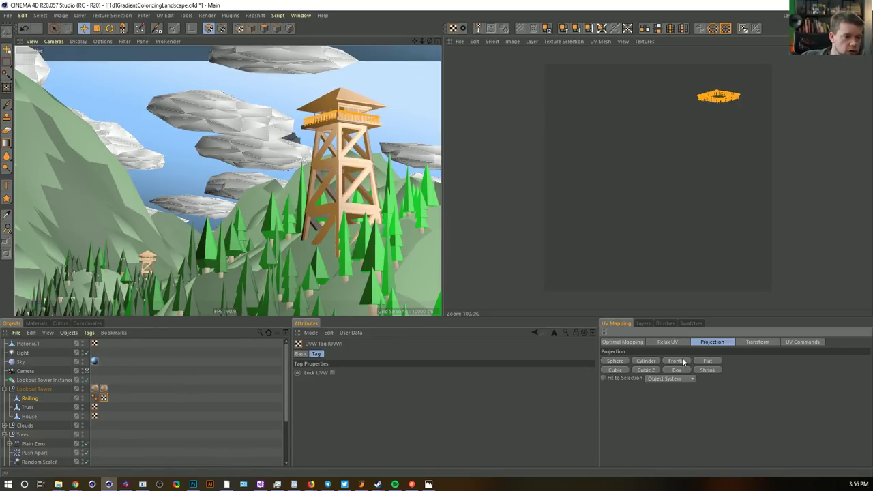
Scale and stretch the Railing's UVs non-uniformly and centre them so they fill most of the UV square
key(t)
drag(694, 145, 667, 182)
key(e)
key(t)
drag(102, 30, 141, 52)
drag(652, 186, 679, 204)
key(e)
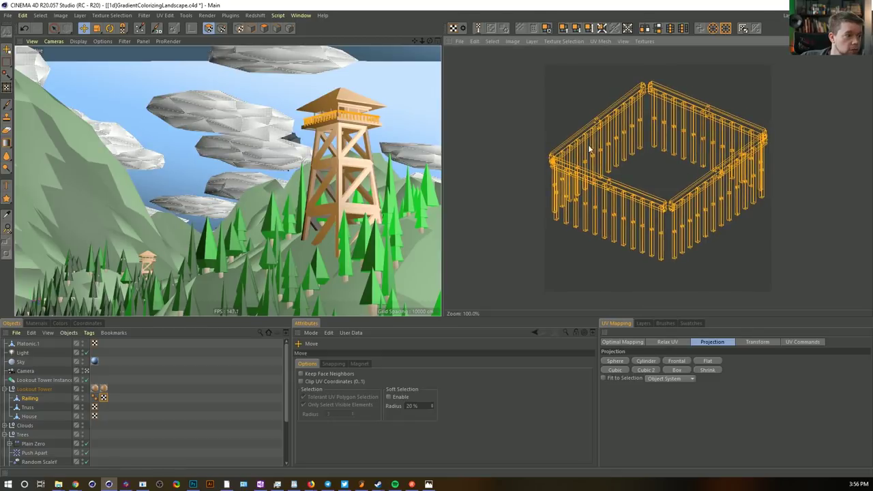
Clear the Railing's UV polygon selection, set the viewport to Gouraud shading and deselect all objects
click(495, 124)
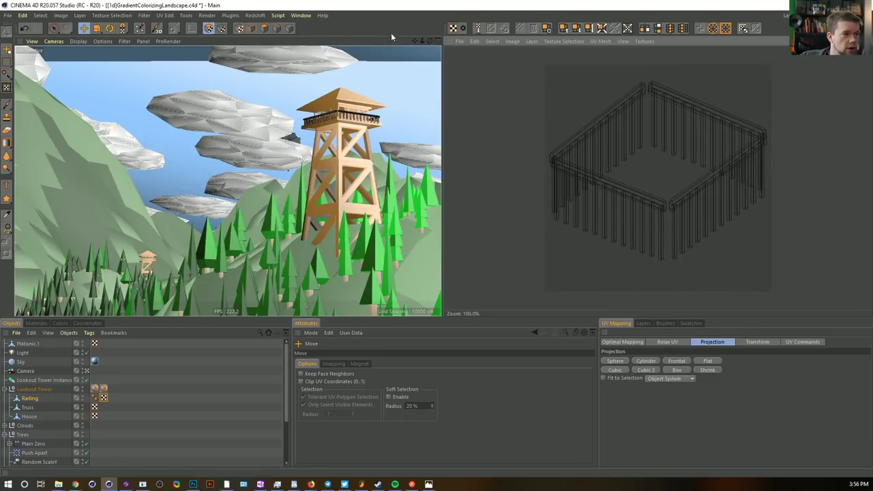
key(n)
key(a)
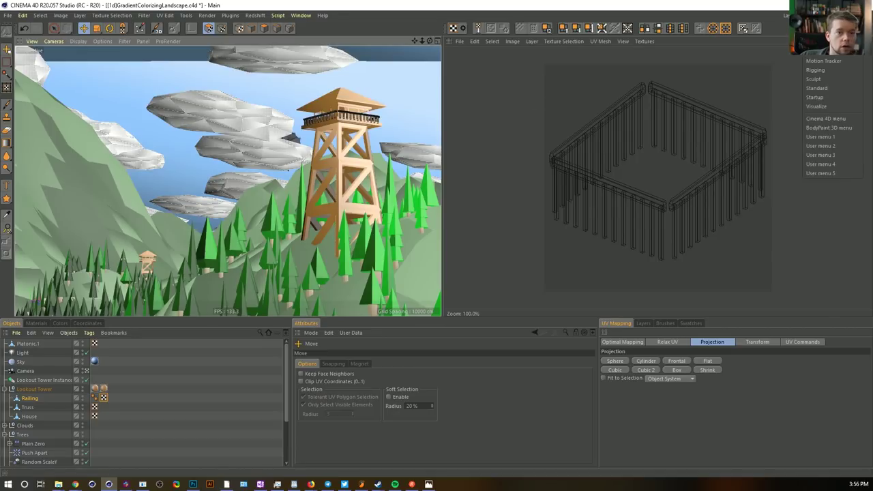
click(191, 408)
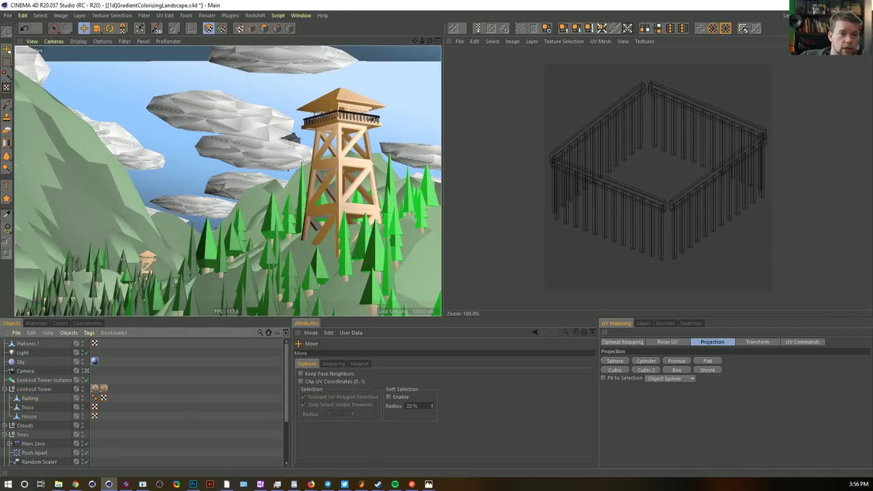
Switch to Chrome and examine the gradient-shaded illustrations in the Behance gallery's list of pins
click(822, 5)
click(799, 23)
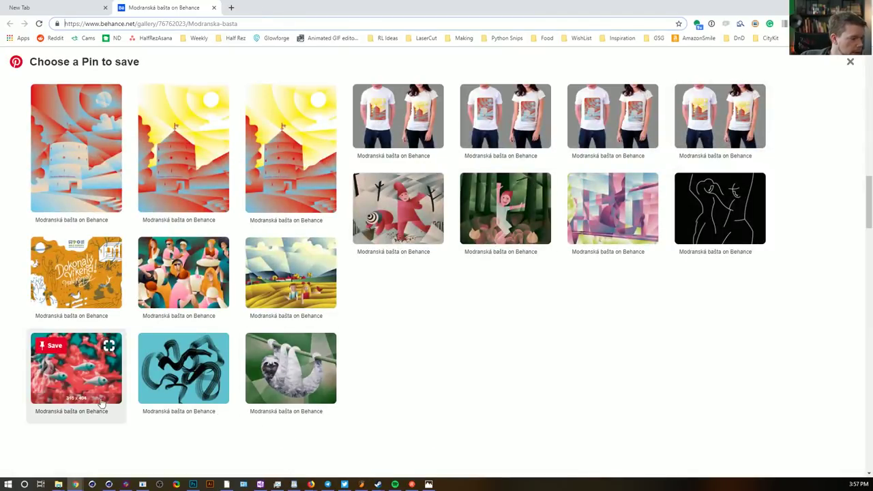
click(107, 479)
click(787, 15)
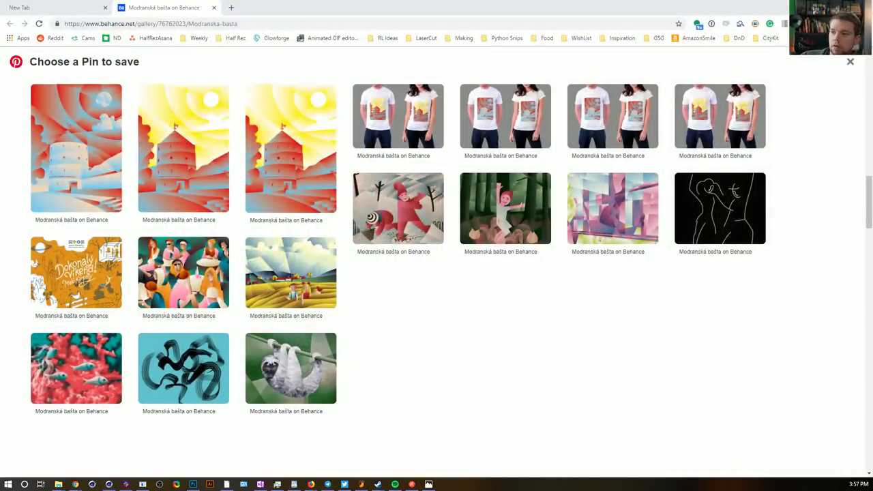
Switch back to Cinema 4D and set the viewport to Gouraud shading
drag(493, 490, 493, 1)
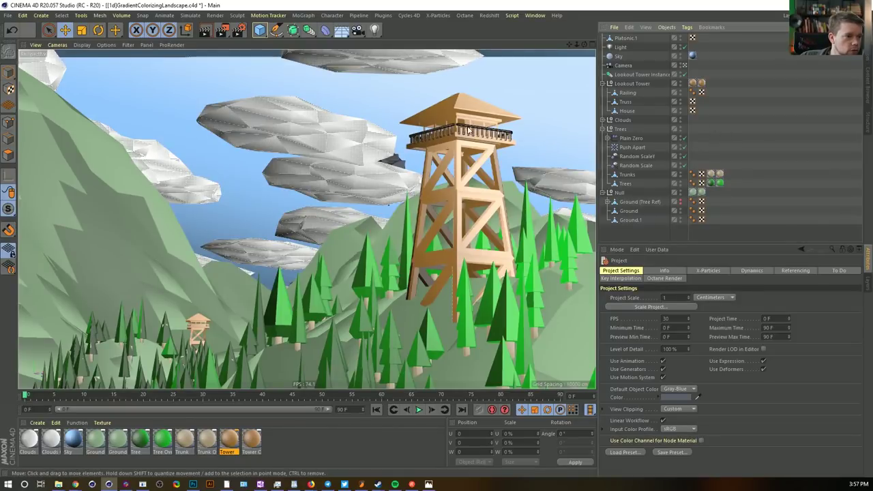
key(n)
key(a)
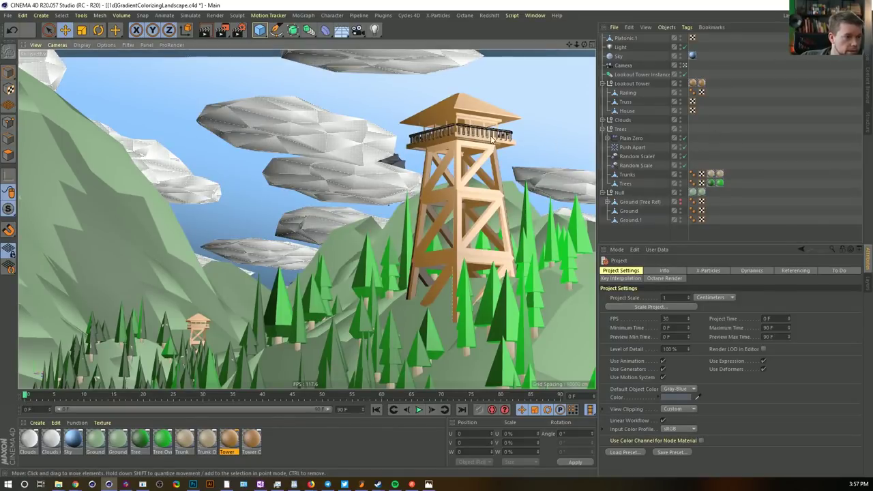
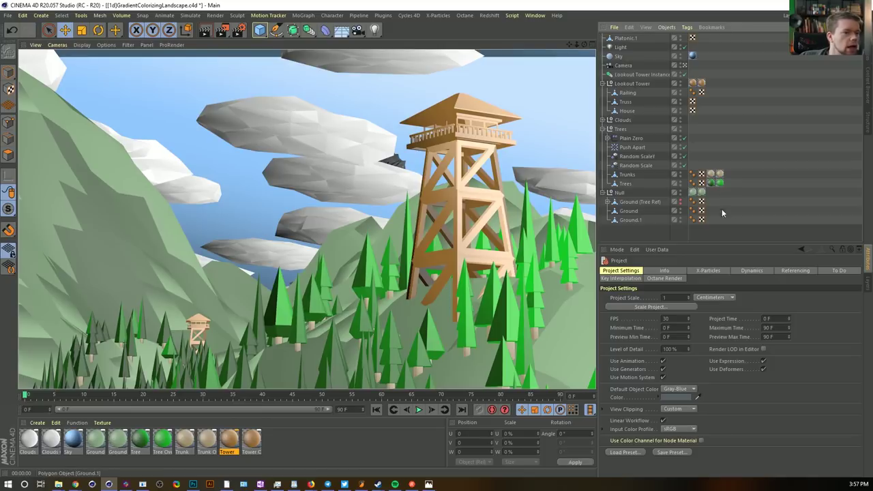
Raise the brightness value of the Clouds Overlay material's alpha colour shader to 97%
click(52, 440)
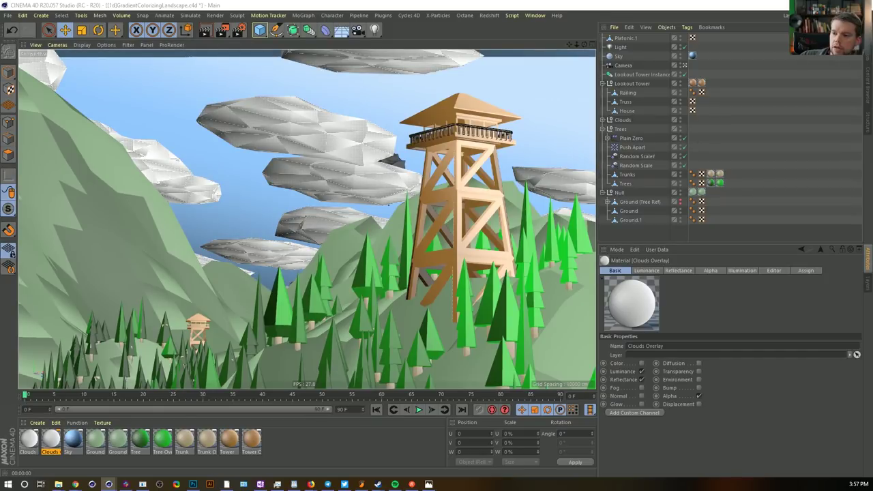
double_click(51, 440)
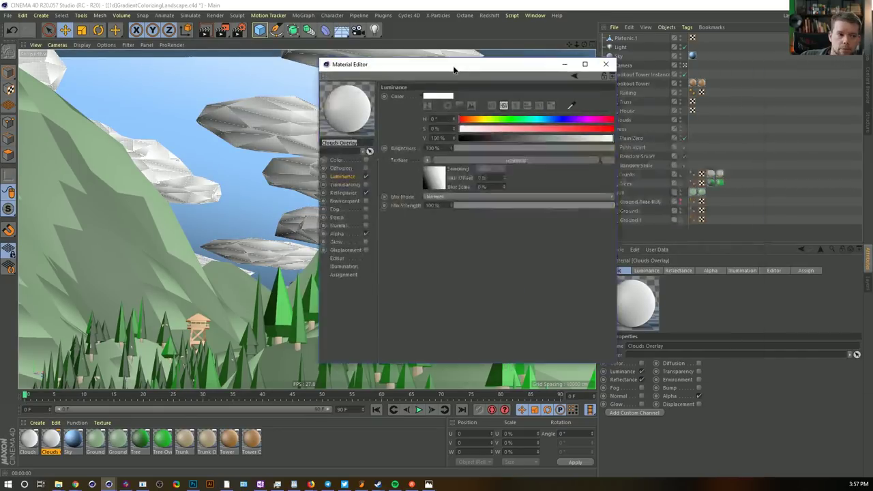
drag(454, 67, 606, 66)
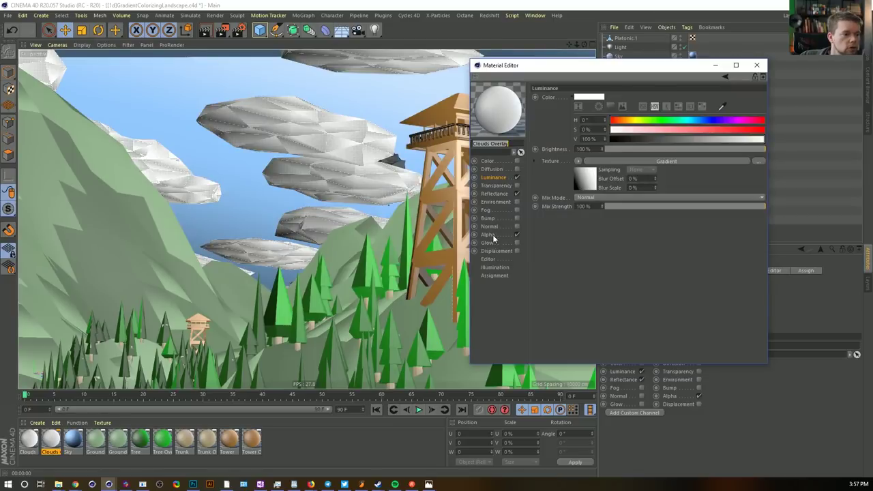
click(492, 236)
click(592, 173)
drag(695, 200, 757, 204)
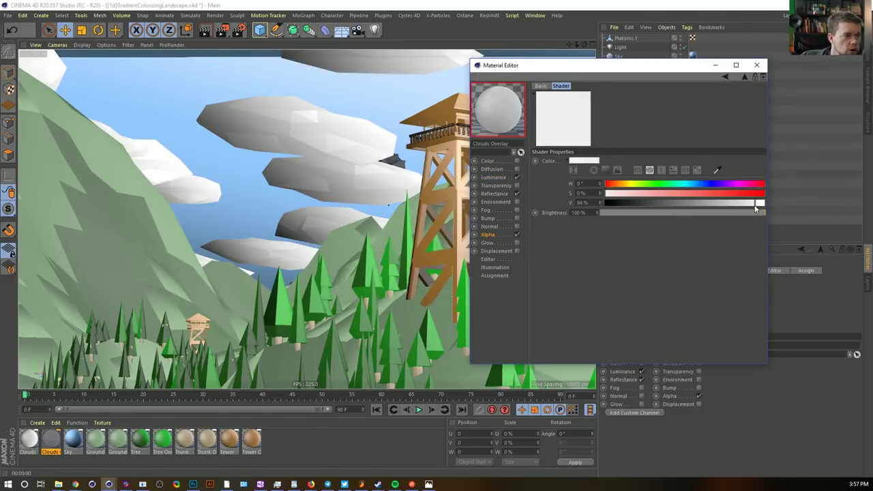
drag(758, 203, 761, 203)
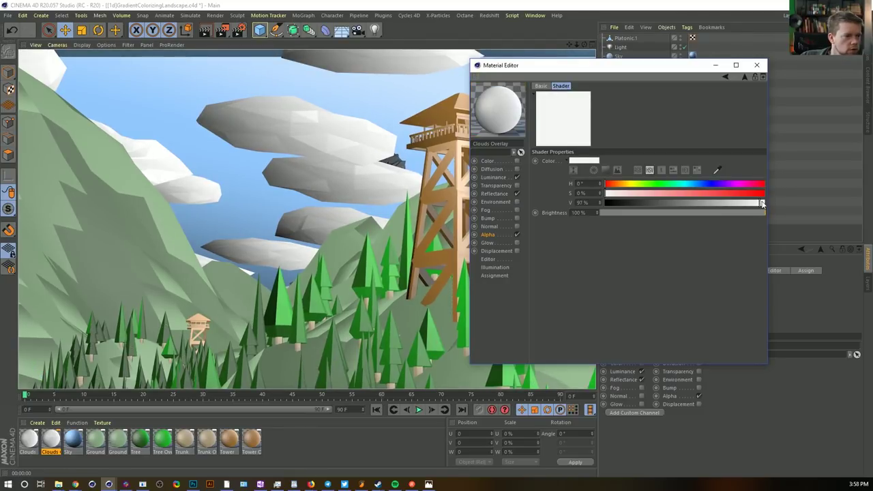
Reduce the Clouds Overlay material's default specular strength to about 38% and close its editor
click(495, 194)
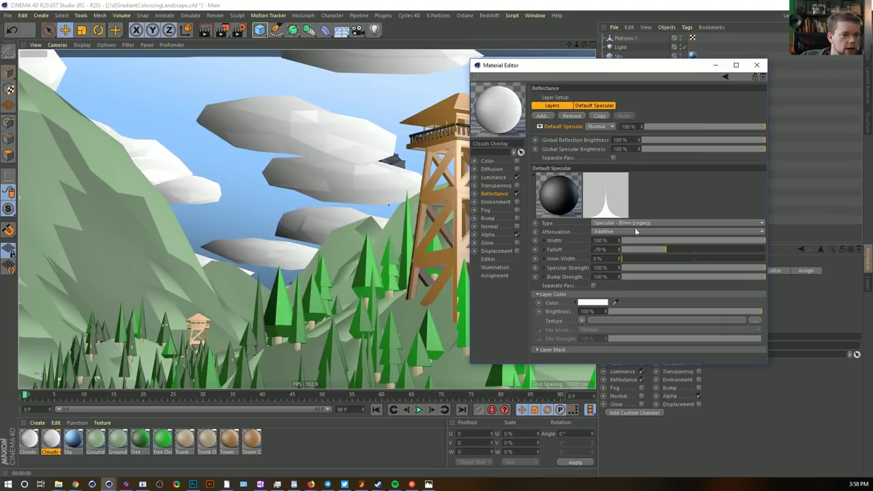
drag(642, 268, 677, 268)
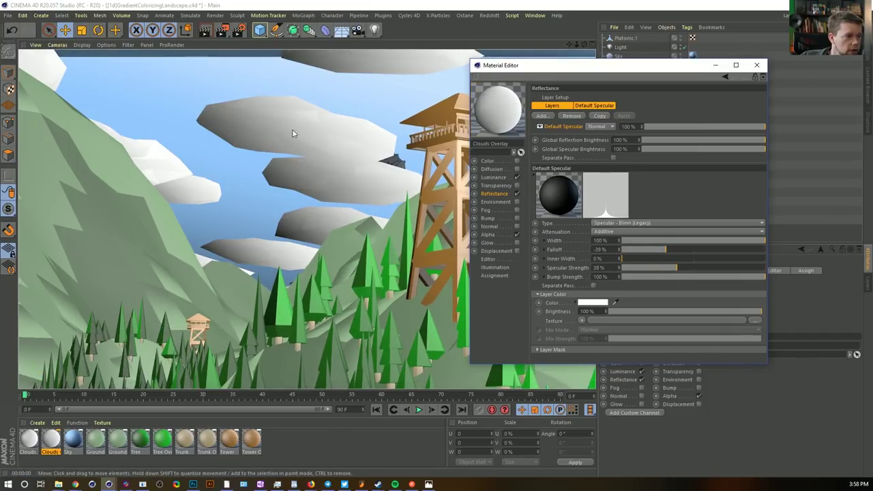
click(759, 66)
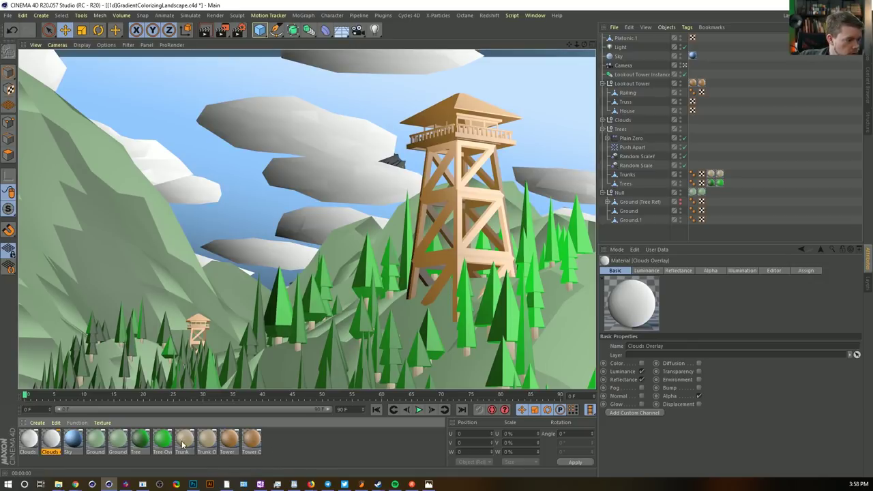
Disable Reflectance on all eight ground, tree, trunk and tower materials, including their overlays, in one edit
click(99, 442)
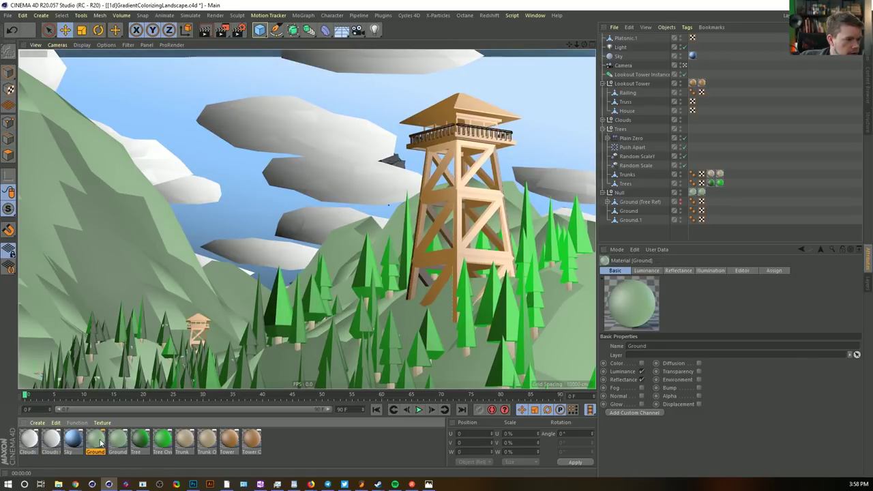
shift+click(246, 443)
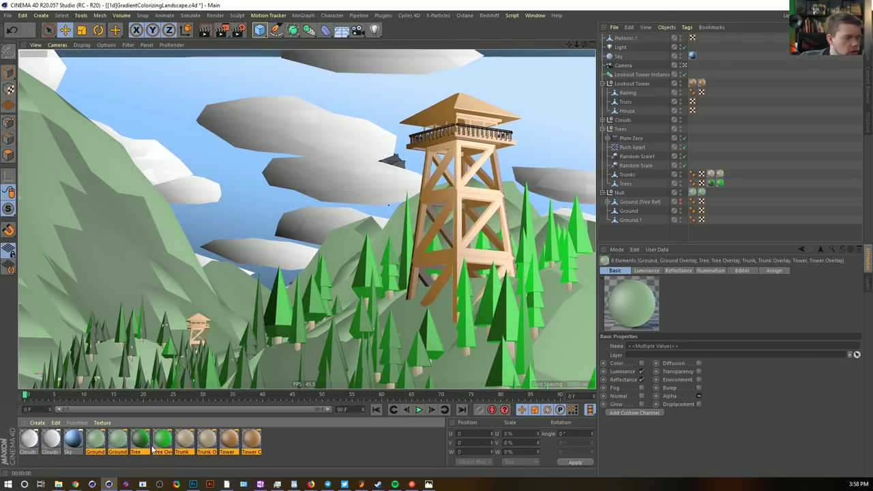
click(95, 444)
shift+click(247, 444)
double_click(247, 444)
drag(733, 123, 739, 119)
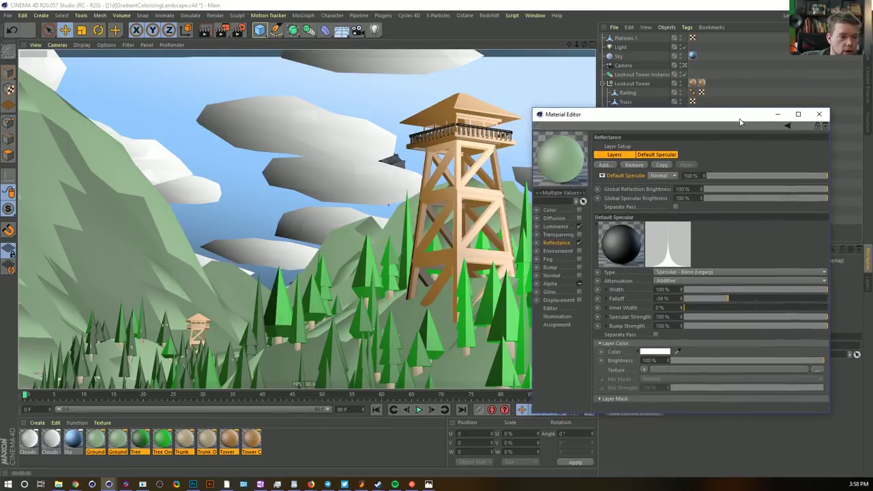
click(579, 243)
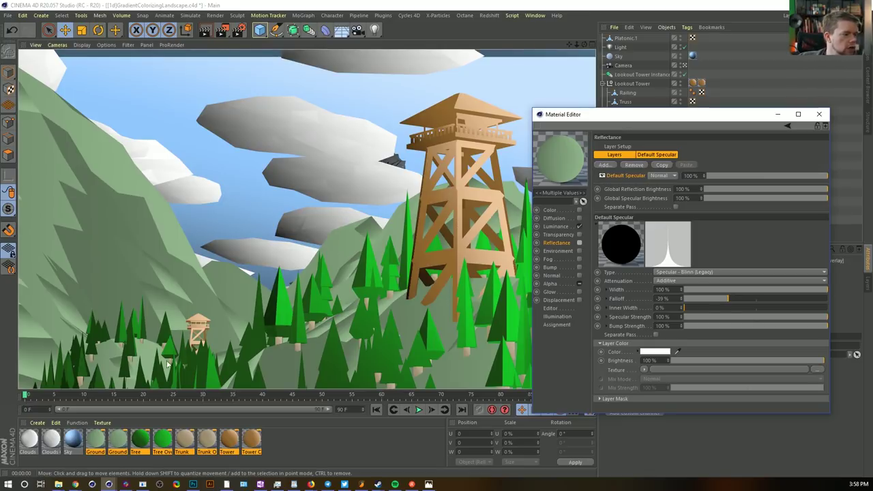
drag(593, 118, 573, 135)
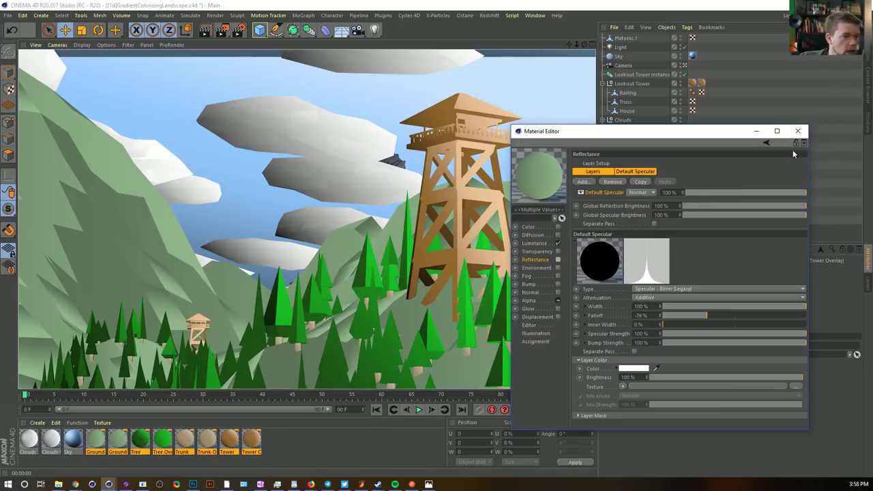
click(797, 131)
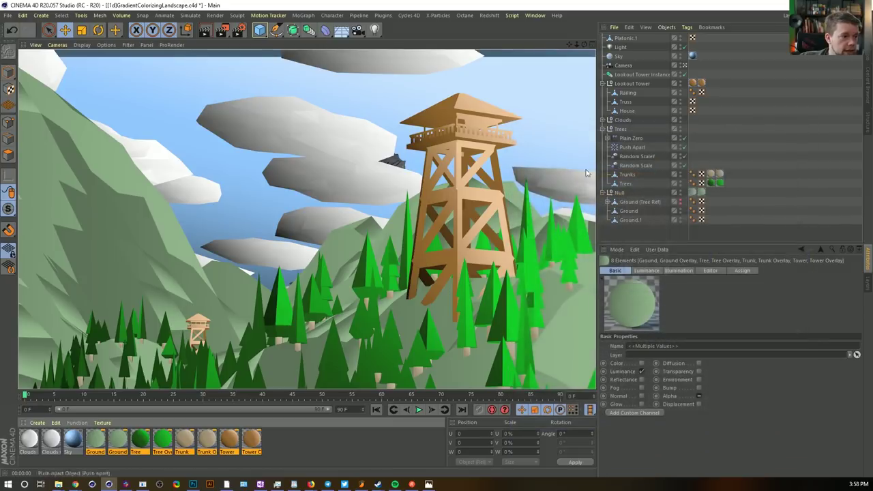
Rearrange the shapes under Cloner Clouds and copy Platonic.1's two cloud texture tags to the Sphere
click(603, 120)
click(637, 183)
shift+click(645, 203)
drag(645, 203, 647, 212)
drag(717, 217, 699, 220)
mouse_move(701, 219)
ctrl+mouse_down()
mouse_move(693, 185)
mouse_move(702, 219)
mouse_move(693, 192)
ctrl+mouse_up()
key(ctrl+z)
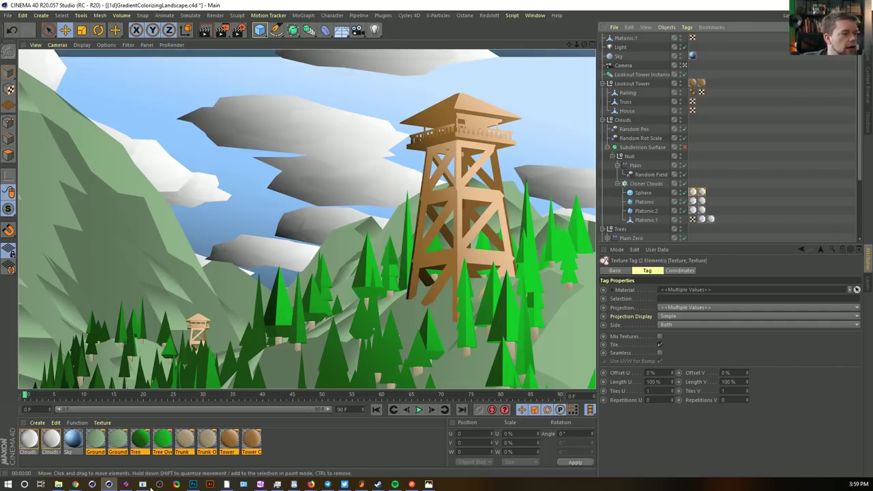
Recolour the black knot of the Clouds Overlay luminance gradient to an unsaturated light grey
click(50, 440)
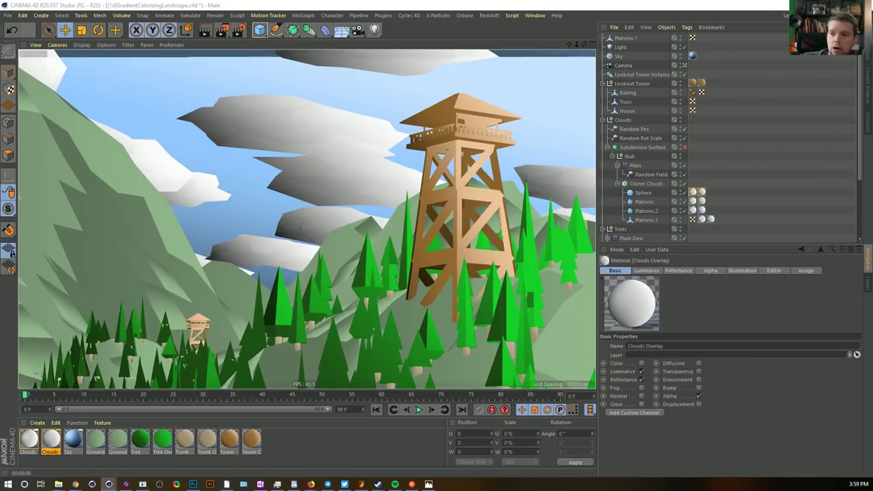
double_click(631, 303)
drag(639, 110, 603, 105)
click(500, 214)
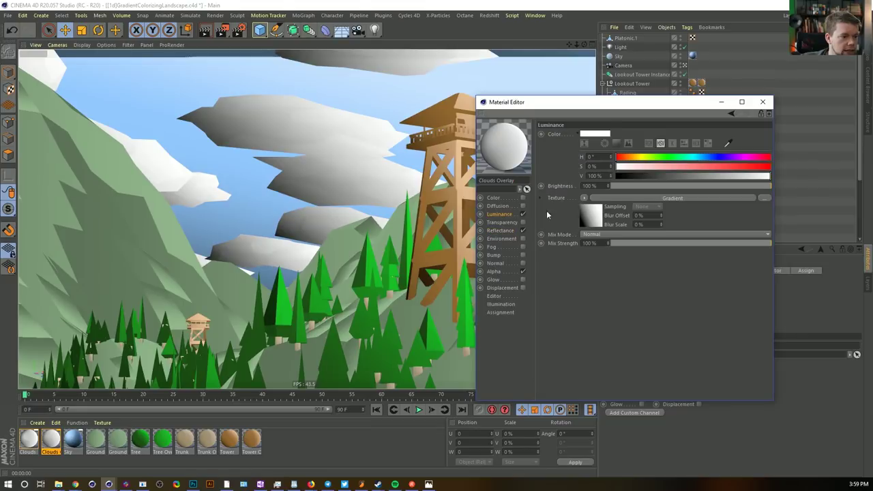
click(589, 212)
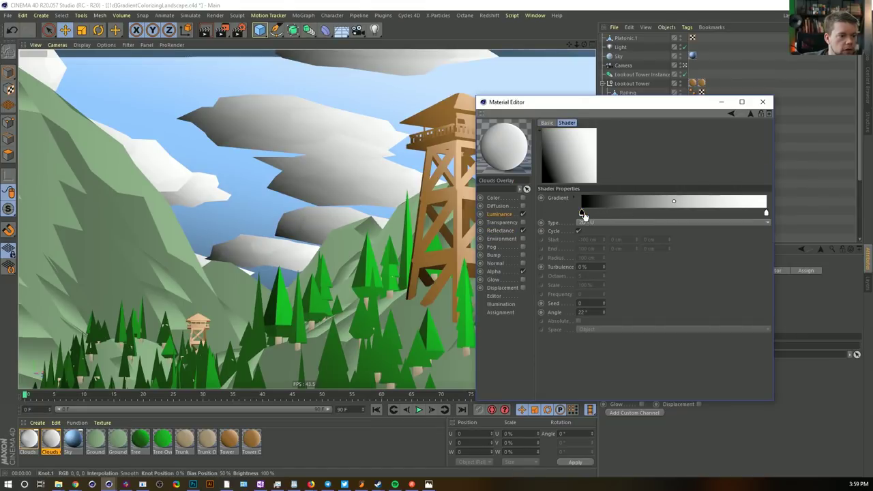
double_click(582, 214)
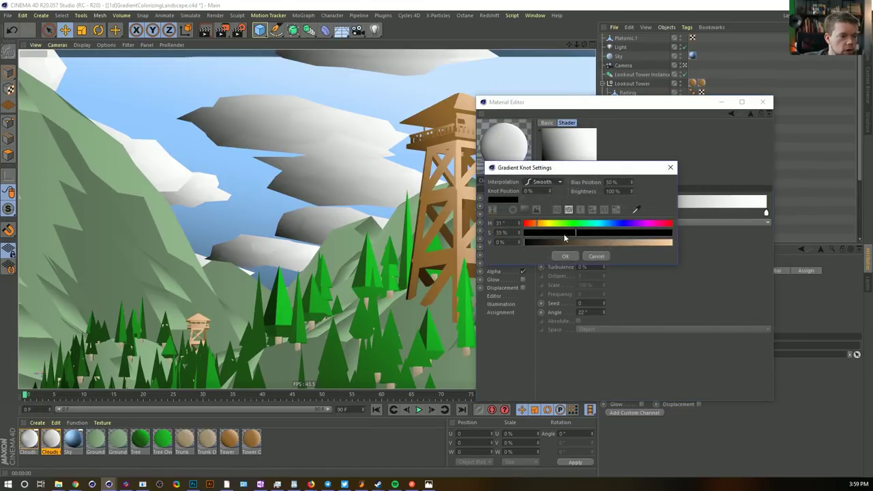
drag(565, 241, 715, 257)
drag(543, 233, 520, 233)
mouse_move(619, 244)
mouse_down()
mouse_move(632, 243)
mouse_move(612, 246)
mouse_up()
click(565, 255)
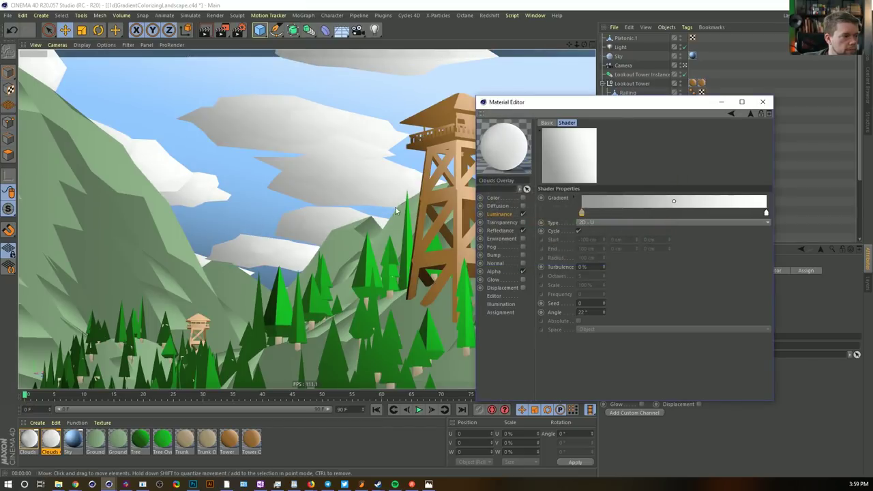
Render the view to check the lightened clouds, and close the material editor
click(271, 146)
key(ctrl+r)
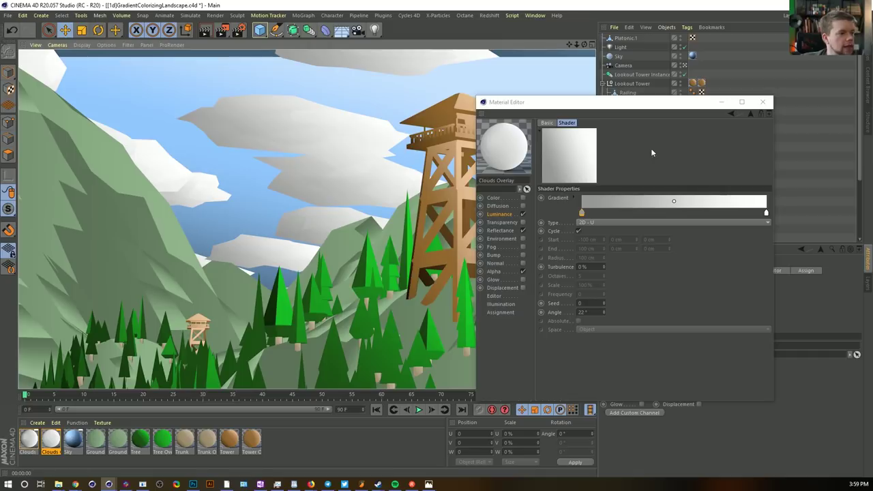
click(762, 103)
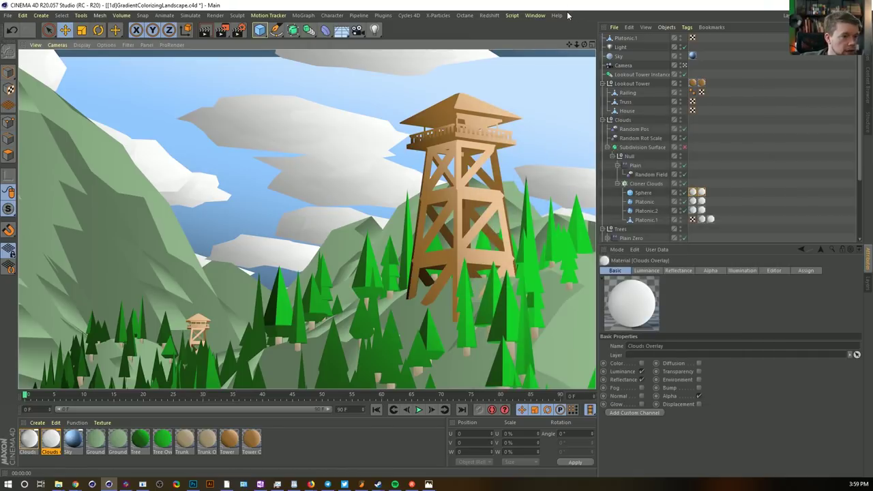
Set the renderer to Physical and add the Ambient Occlusion effect in the render settings
key(ctrl+b)
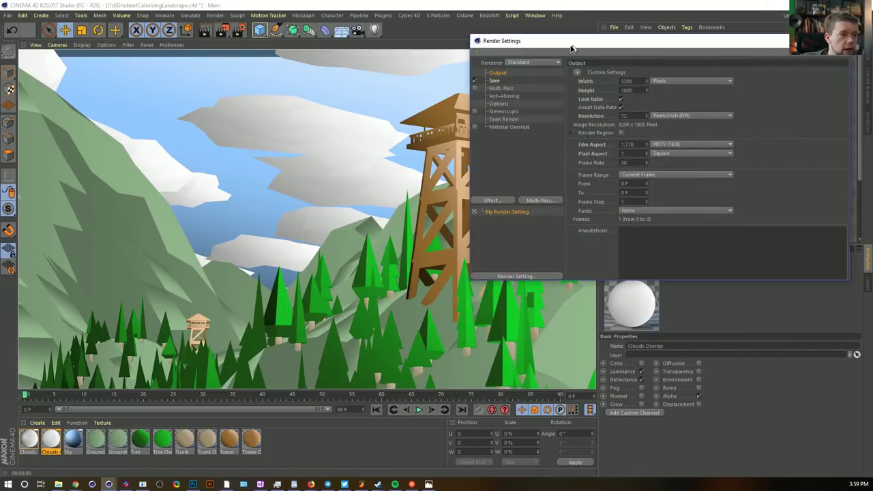
click(534, 63)
click(532, 77)
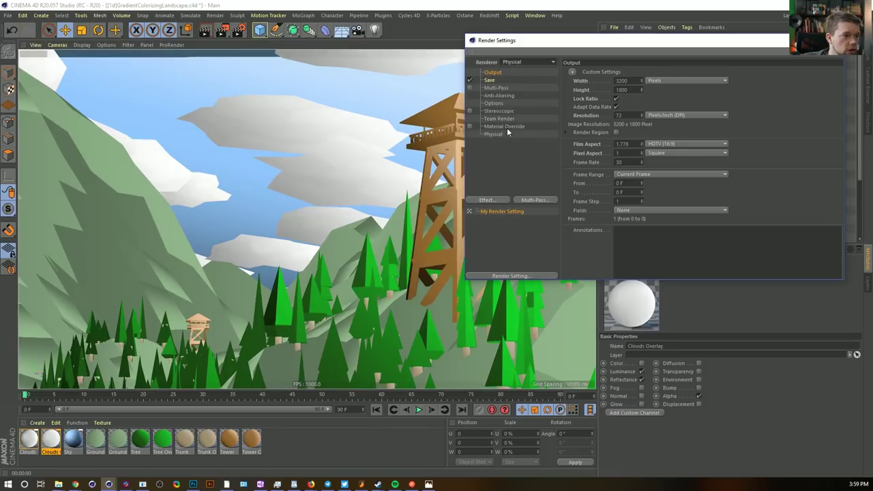
click(486, 200)
click(536, 220)
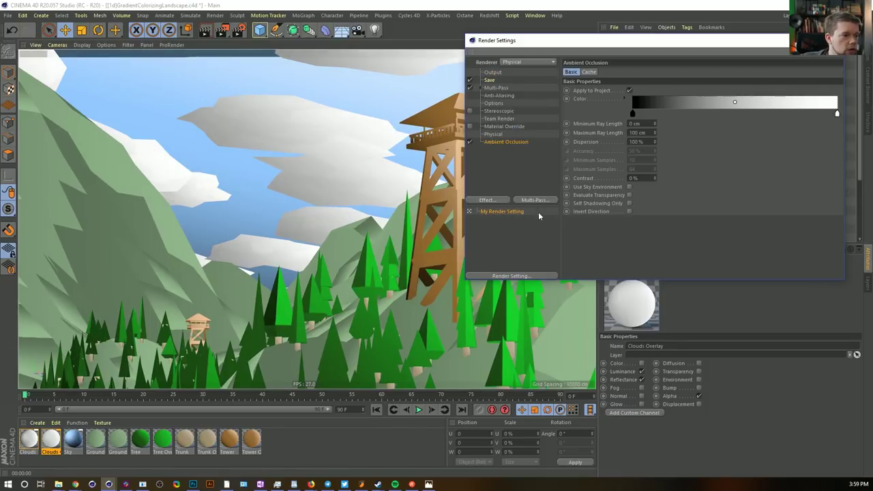
drag(594, 47, 599, 182)
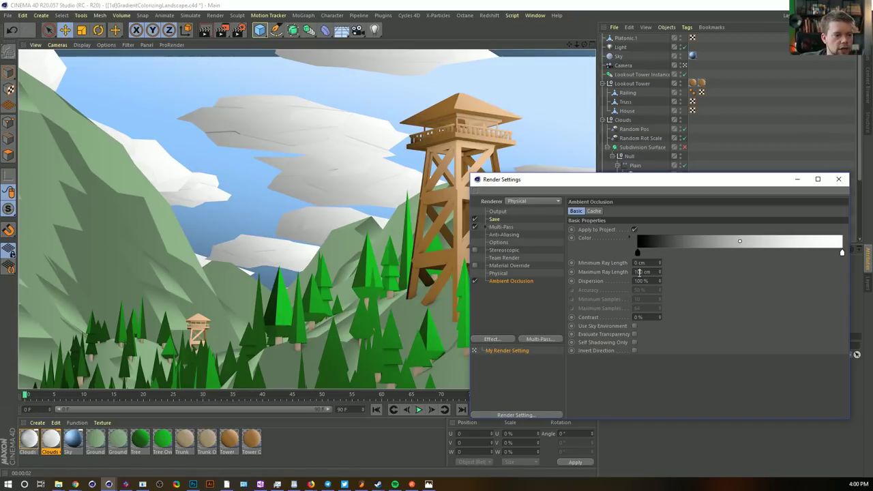
Set the ambient occlusion's maximum ray length to 500 cm
text(0)
key(Return)
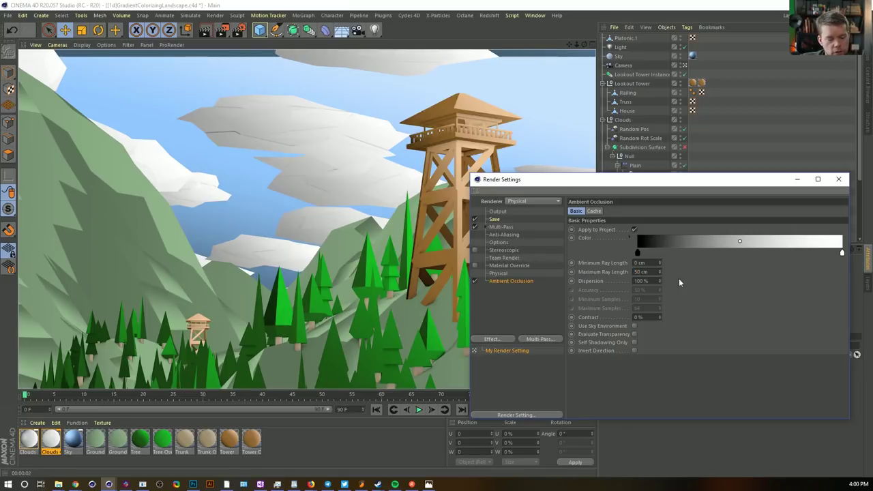
text(0)
key(Return)
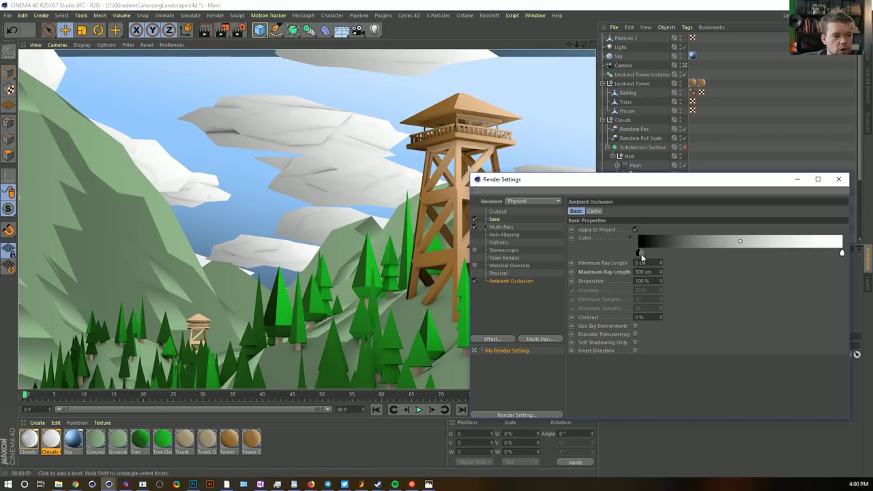
Recolour the ambient occlusion gradient's black knot to blue with hue 227° and value 100%, slightly desaturated, and render a preview
double_click(640, 251)
click(650, 295)
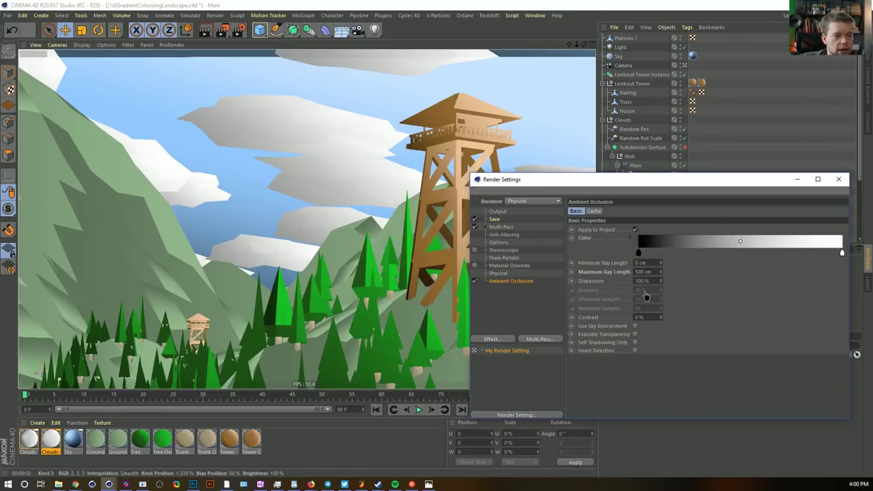
double_click(639, 251)
drag(632, 269, 733, 284)
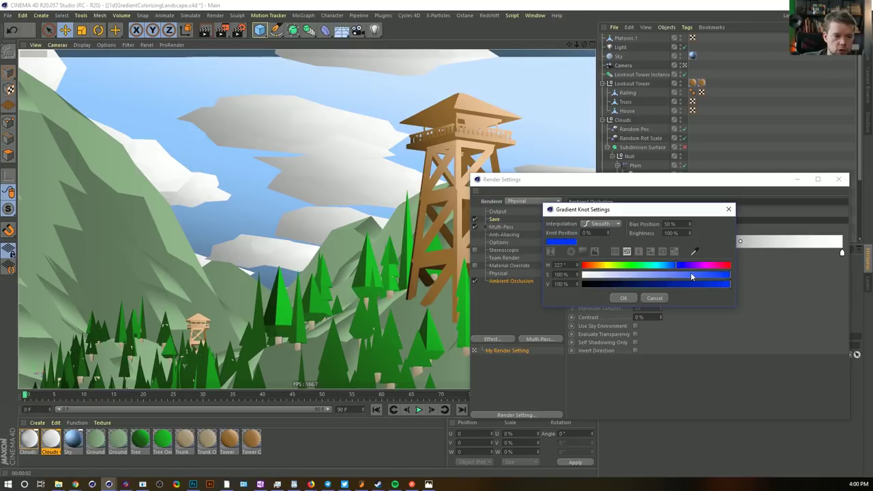
click(691, 274)
click(627, 298)
key(ctrl+r)
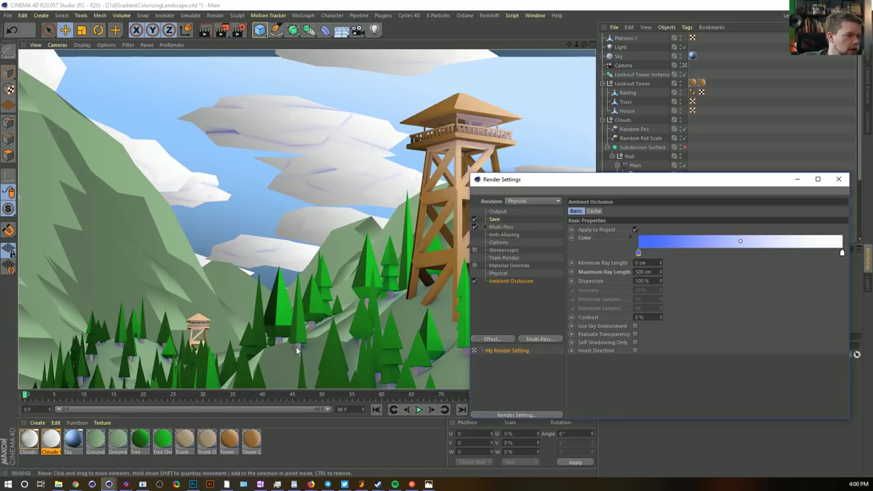
Darken the ambient occlusion gradient's blue knot to saturation 86% and value 47%, and render a preview
double_click(637, 251)
click(707, 270)
click(650, 279)
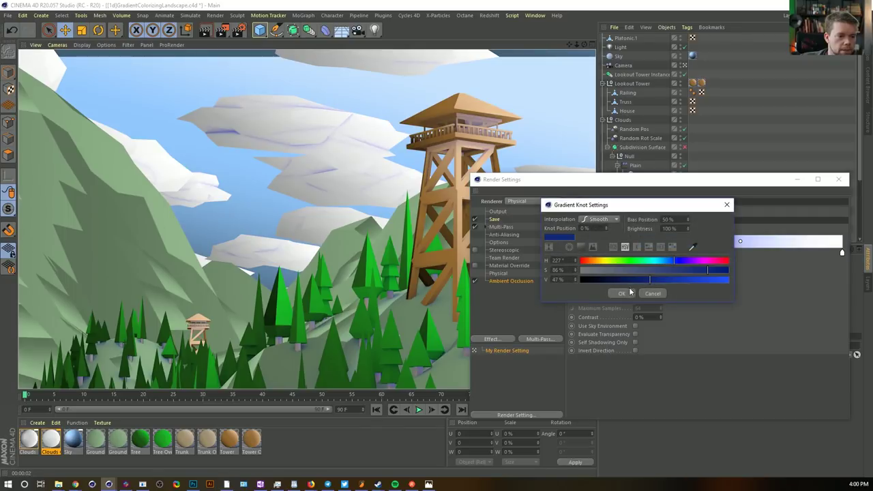
click(625, 294)
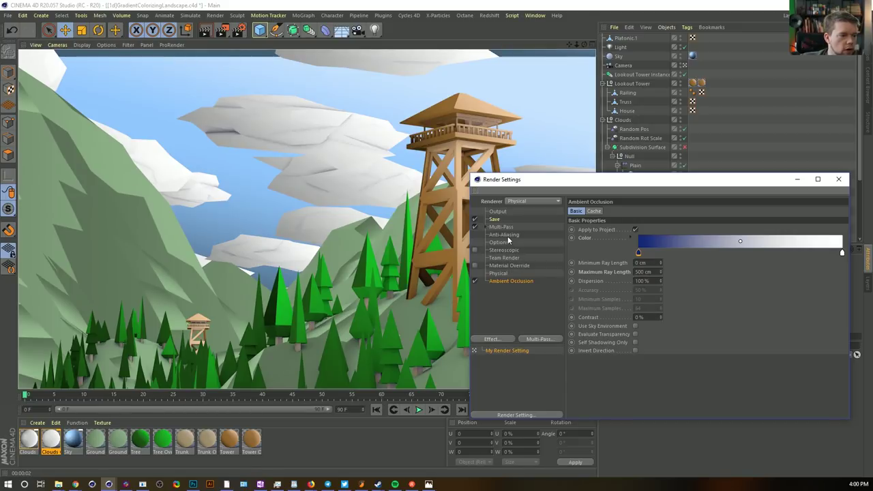
Set the Physical sampler to Progressive with a maximum Ambient Occlusion Subdivision of 5, preview the render and close the render settings
click(498, 273)
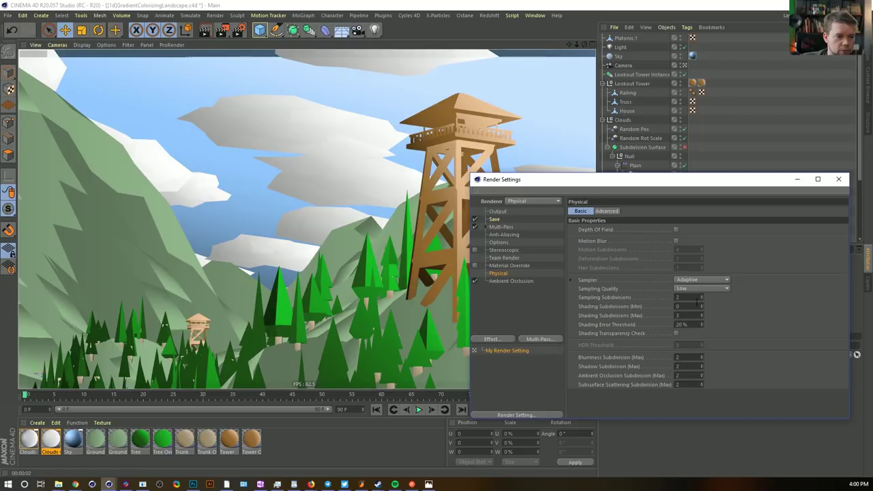
click(695, 281)
click(699, 312)
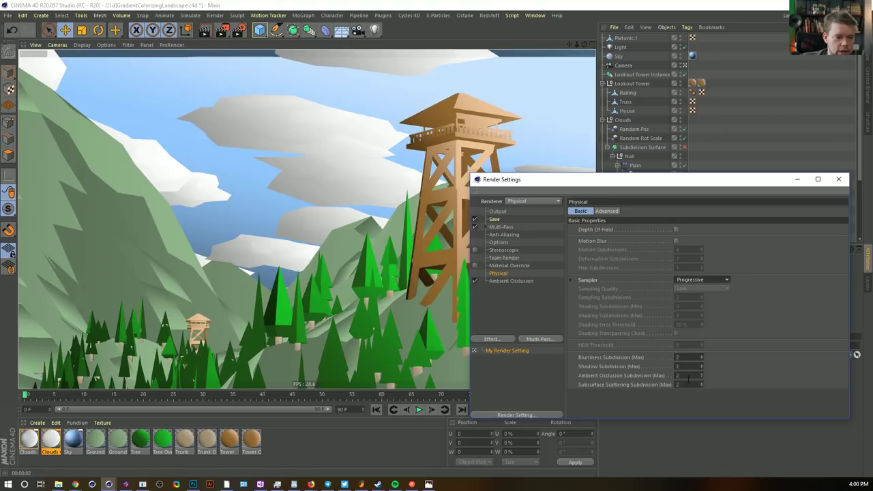
click(687, 375)
text(5)
key(Return)
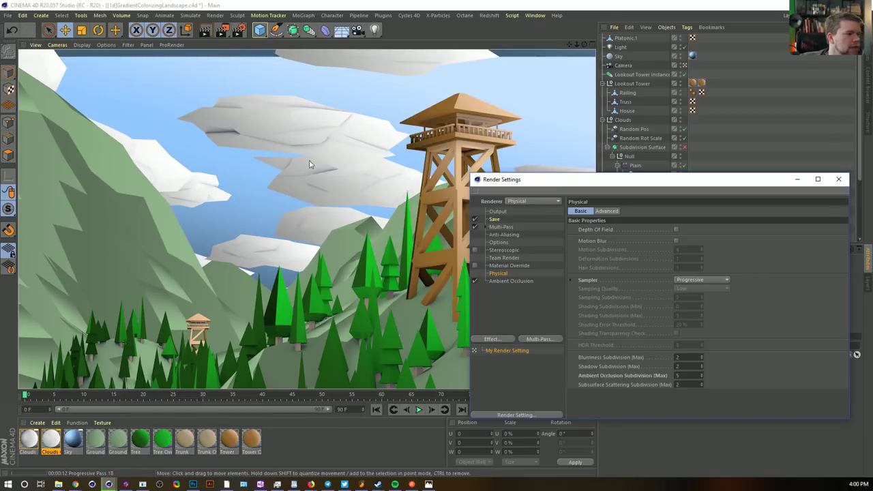
click(837, 181)
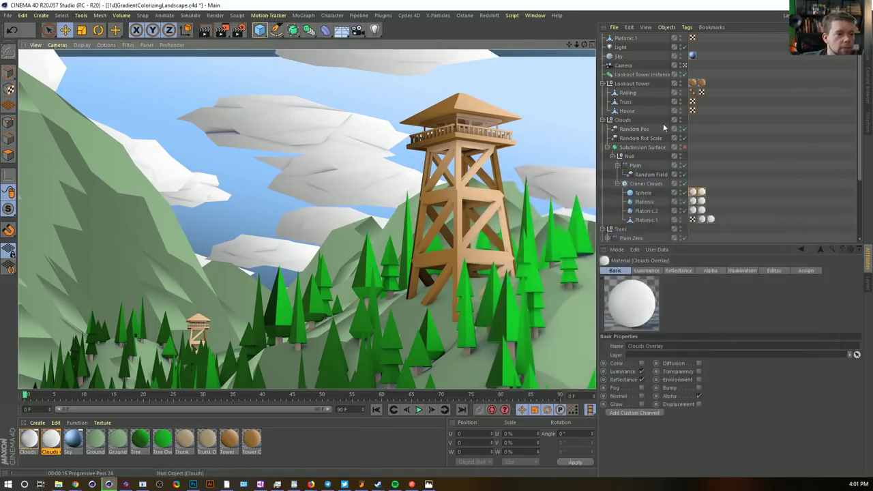
Add a Compositing tag to the Clouds group, disable Seen by AO and render a preview
right_click(622, 122)
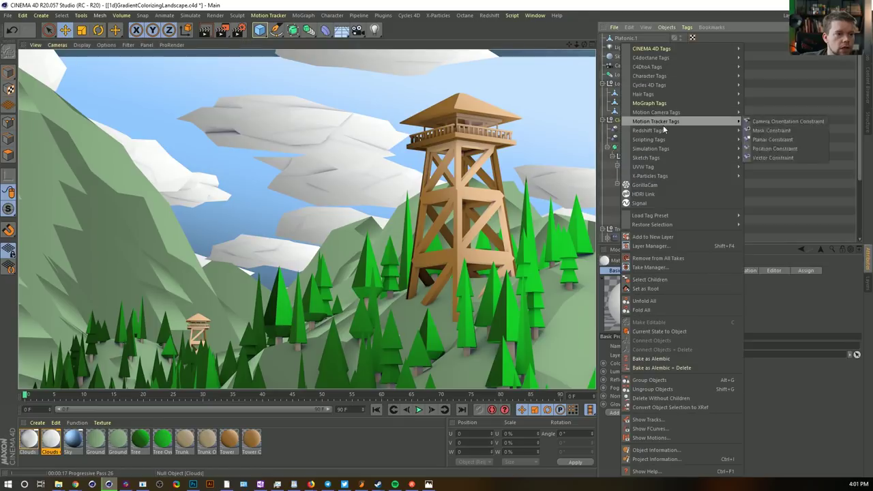
mouse_move(664, 50)
click(767, 112)
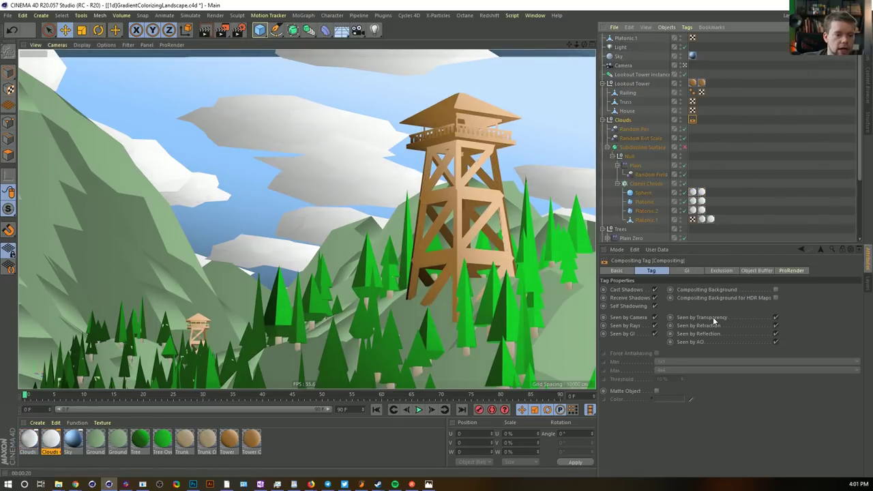
click(775, 342)
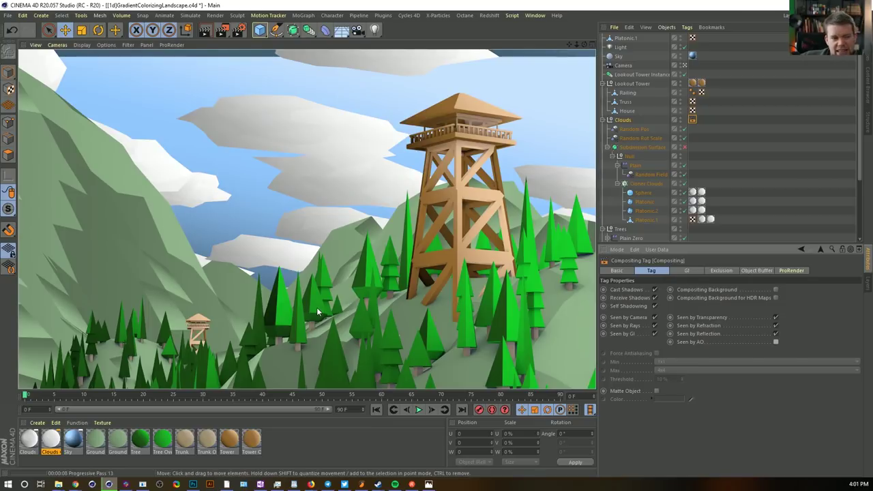
Copy the luminance gradient into the Color channel of the Tower and Tower Overlay materials, enabling Color and disabling Luminance
click(617, 47)
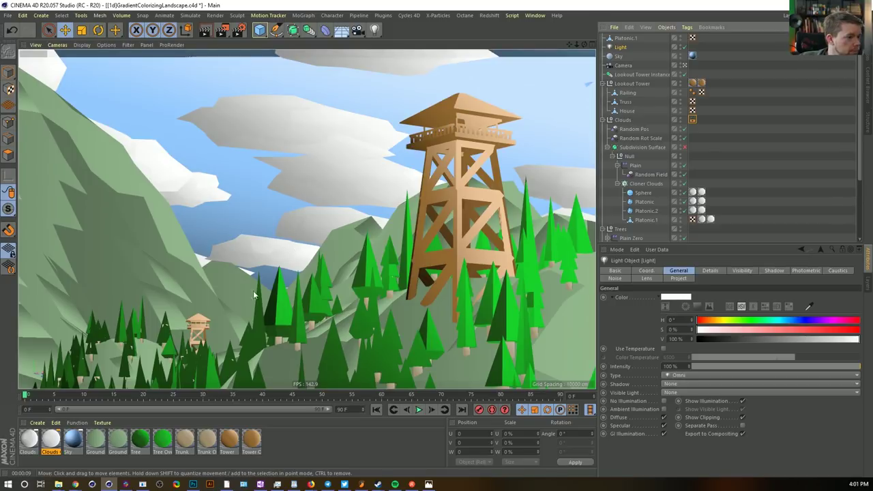
click(237, 444)
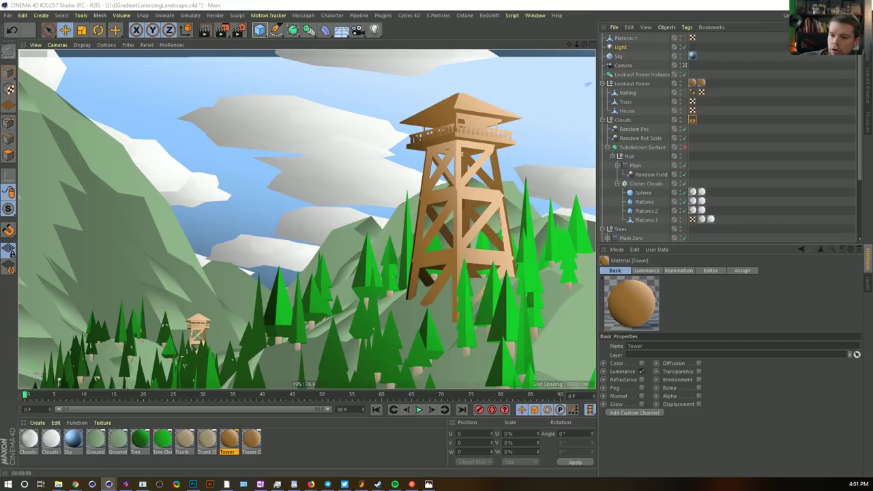
click(251, 440)
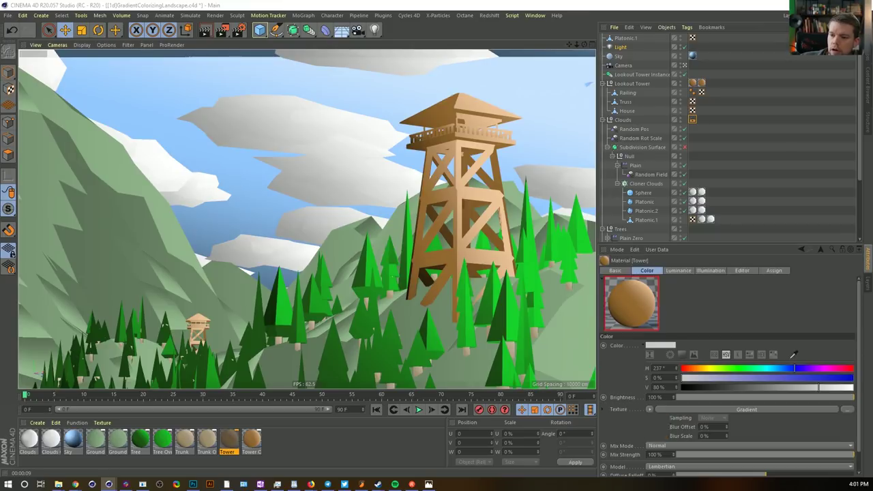
double_click(248, 440)
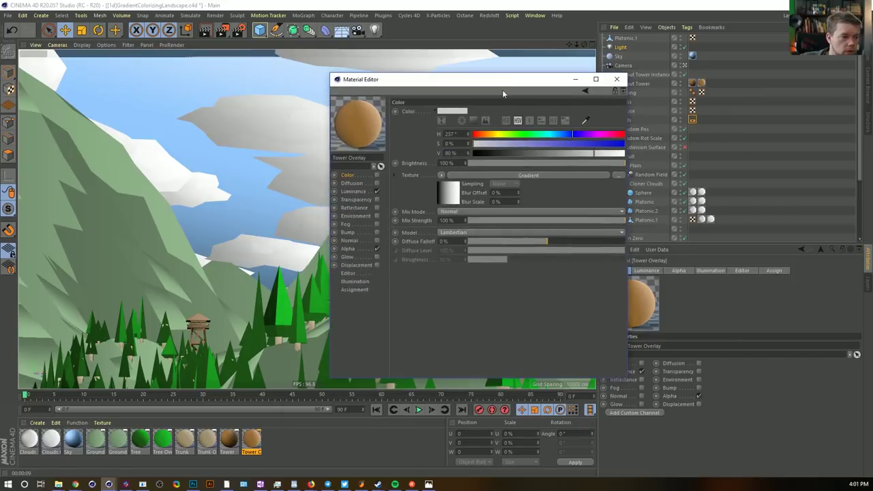
click(361, 194)
mouse_move(440, 193)
mouse_down()
mouse_move(415, 210)
mouse_move(357, 175)
mouse_move(445, 193)
mouse_up()
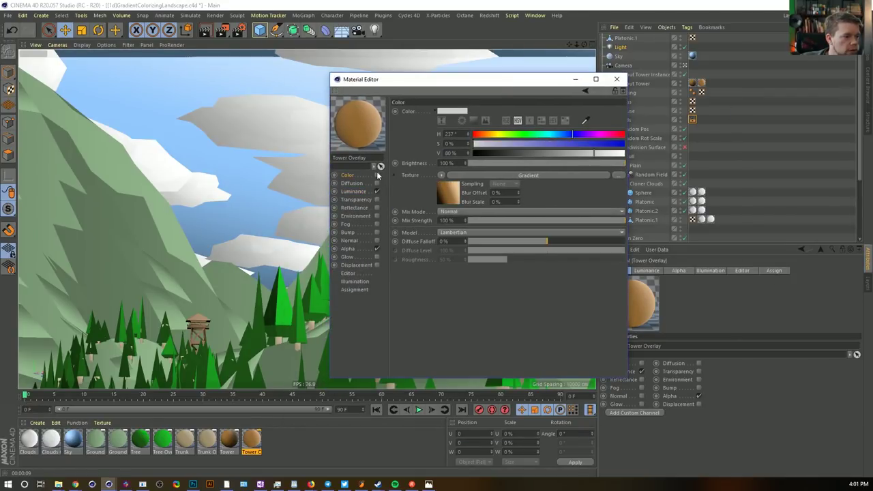
click(377, 174)
click(377, 191)
Copy the Trunk material's luminance gradient into its Color channel, enable Color and disable Luminance
click(185, 440)
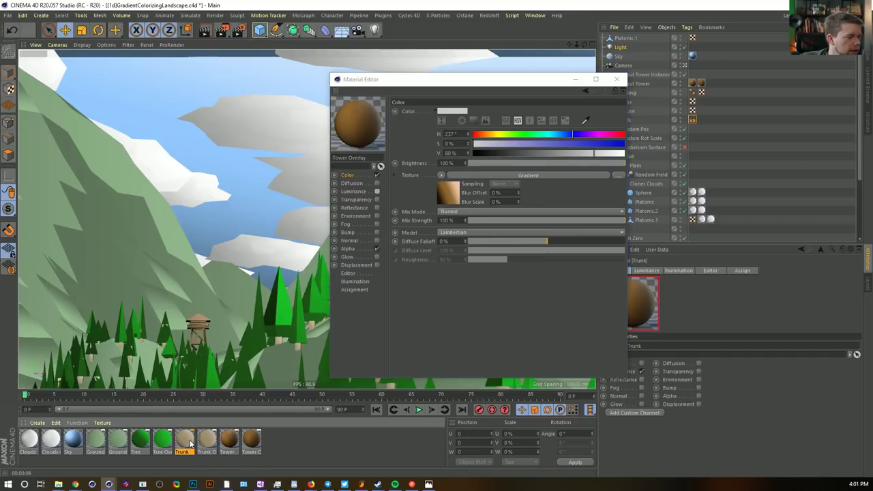
click(362, 193)
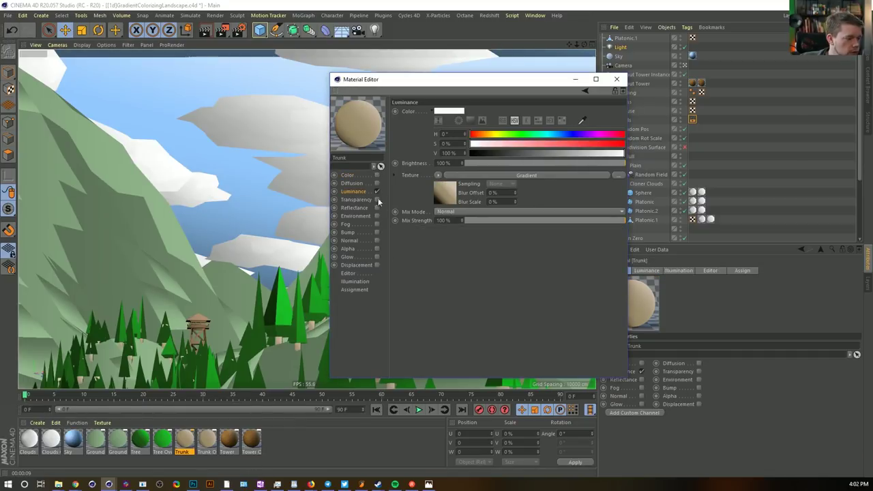
click(368, 175)
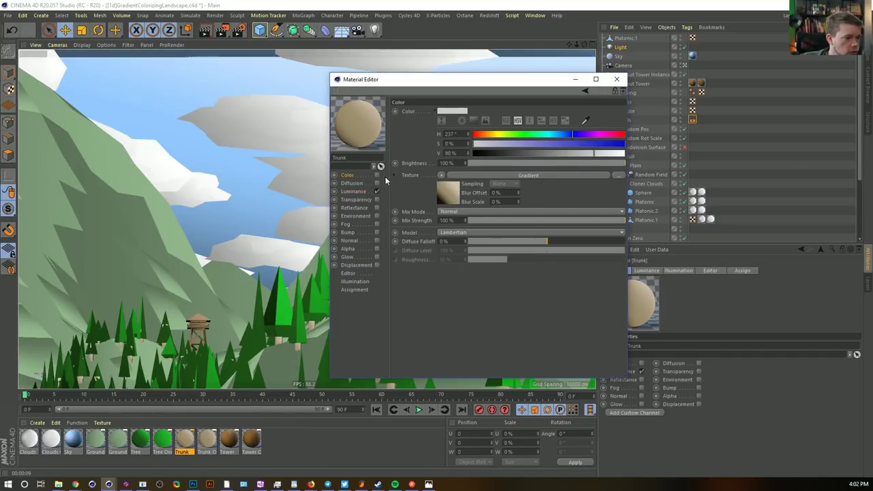
click(377, 175)
click(377, 192)
Switch the Tree material from Luminance to Color, reusing its green gradient as the colour texture
click(144, 444)
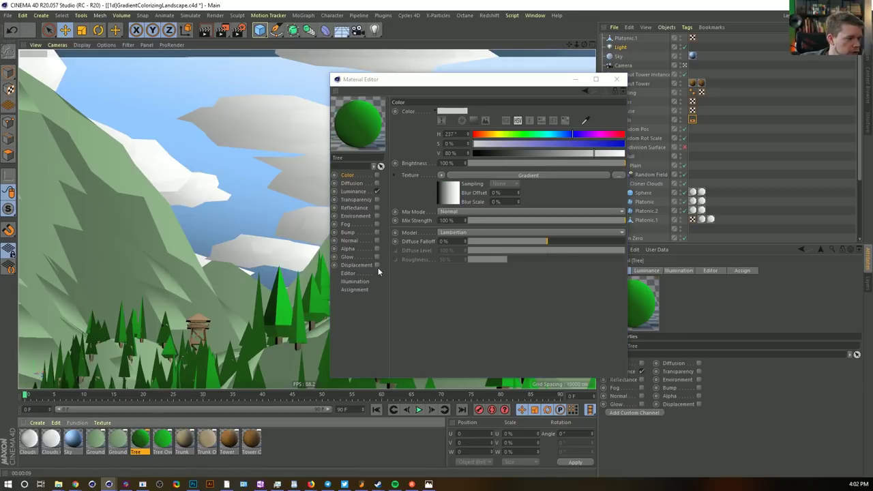
click(362, 191)
mouse_move(441, 191)
mouse_down()
mouse_move(361, 180)
mouse_move(447, 195)
mouse_up()
click(376, 191)
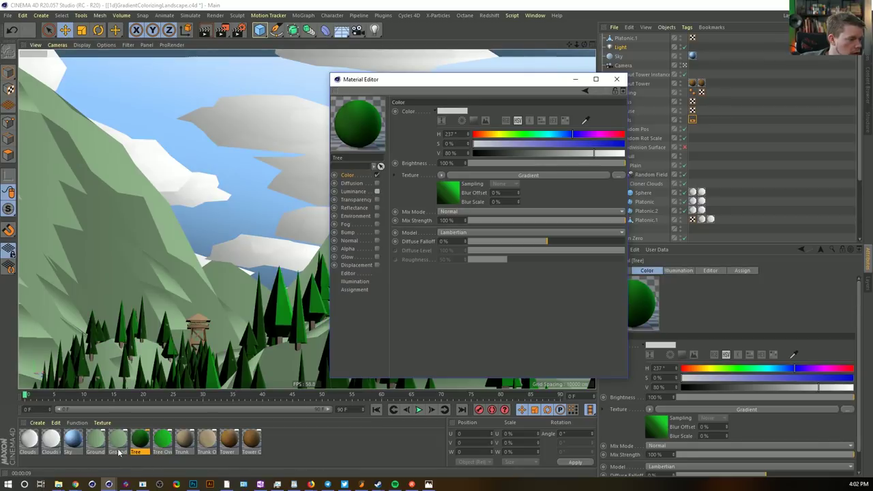
Switch the Ground material from Luminance to Color with the same gradient, and close the material editor
click(97, 441)
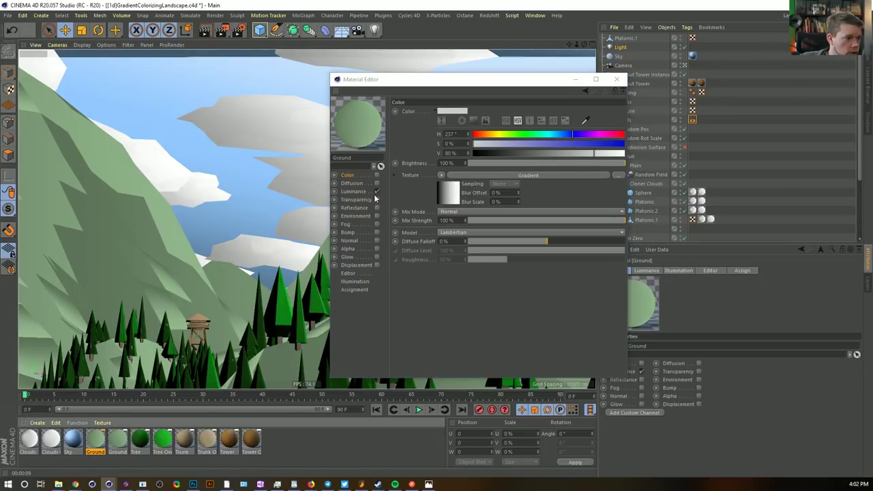
click(362, 192)
click(363, 175)
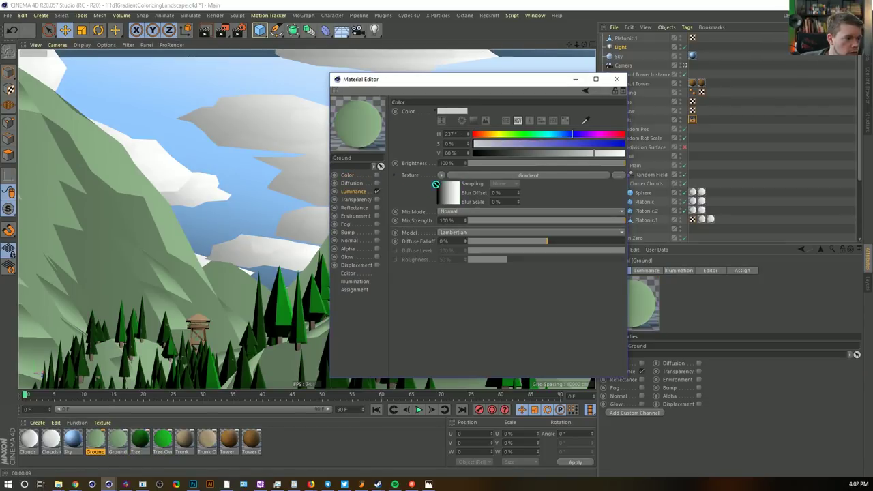
click(376, 175)
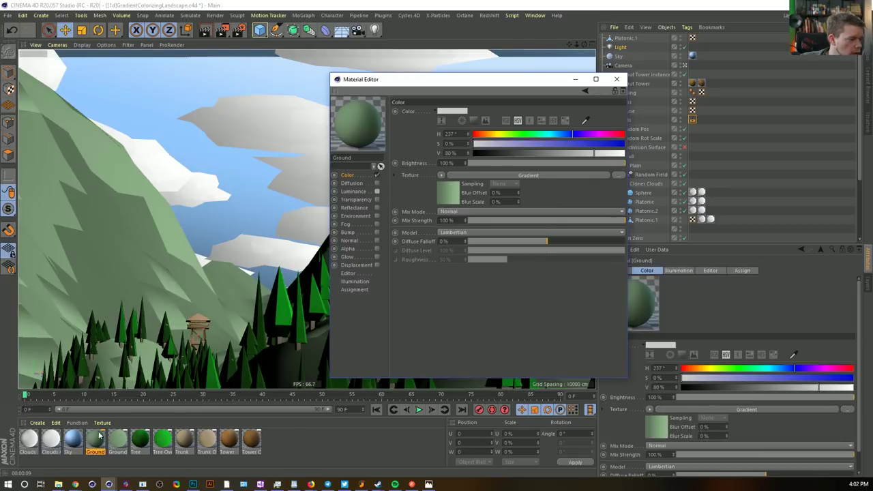
click(616, 81)
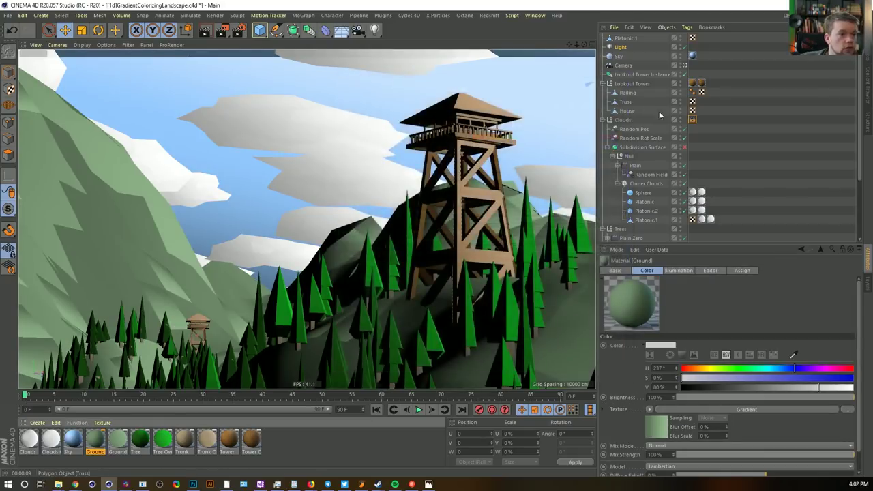
Collapse the Clouds, Trees, Null and Lookout Tower hierarchies in the object list
click(610, 120)
click(603, 129)
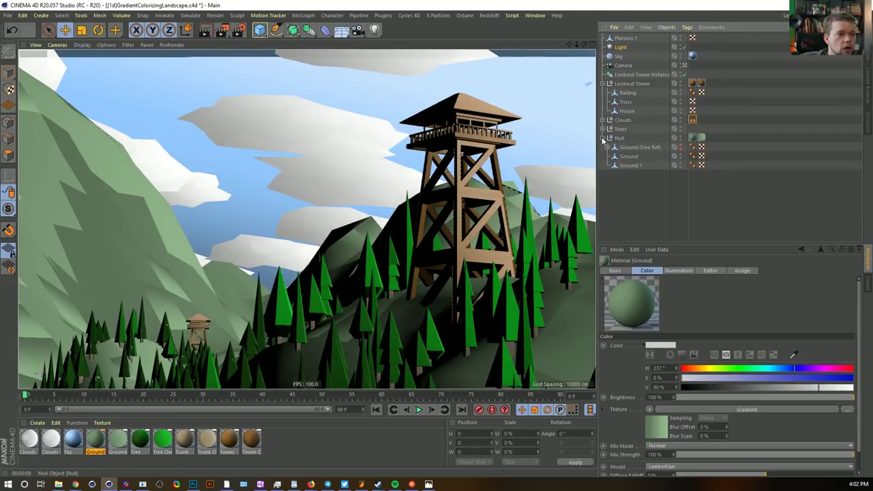
click(603, 138)
click(603, 84)
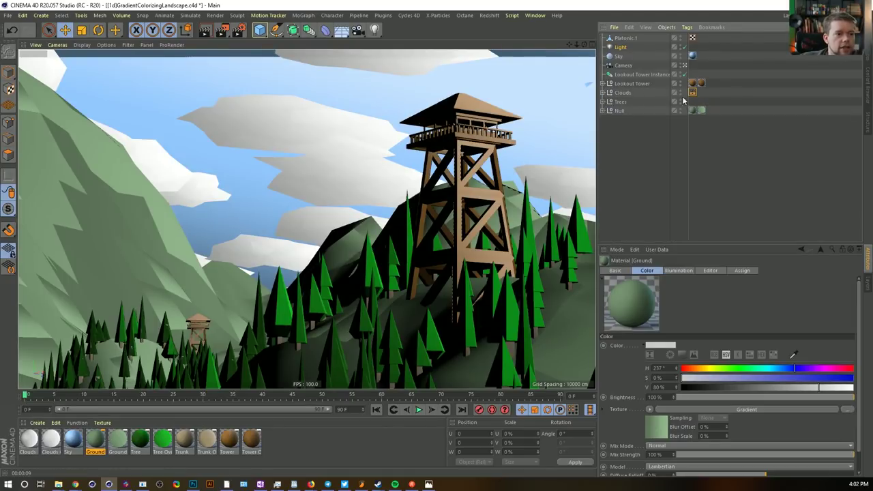
Add a Compositing tag with Compositing Background enabled to Trees, and copy it to Null, Lookout Tower and Lookout Tower Instance
right_click(628, 105)
mouse_move(653, 48)
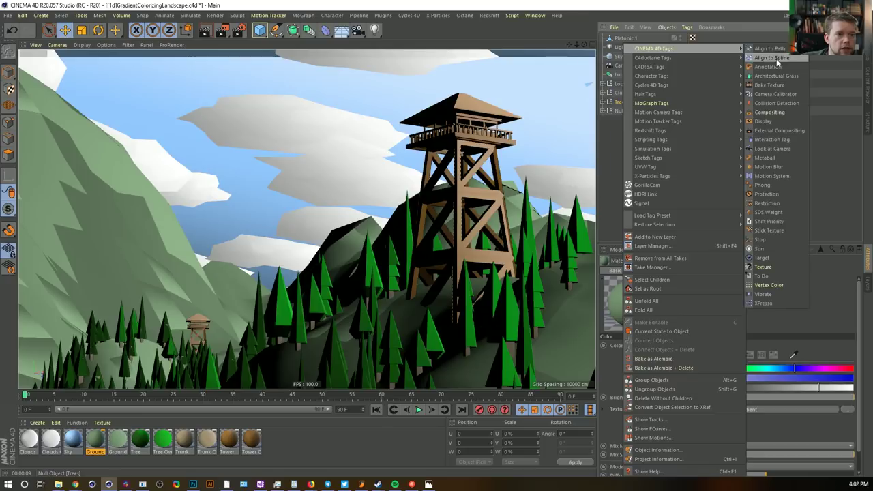
click(769, 112)
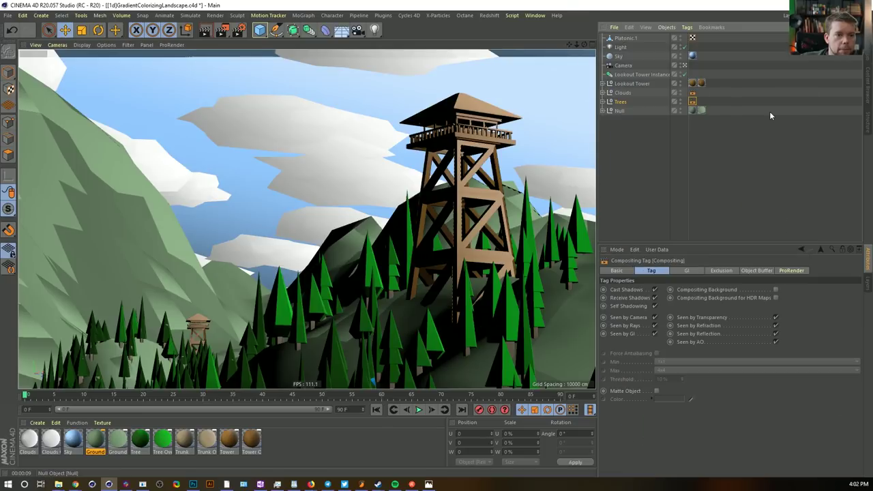
click(776, 290)
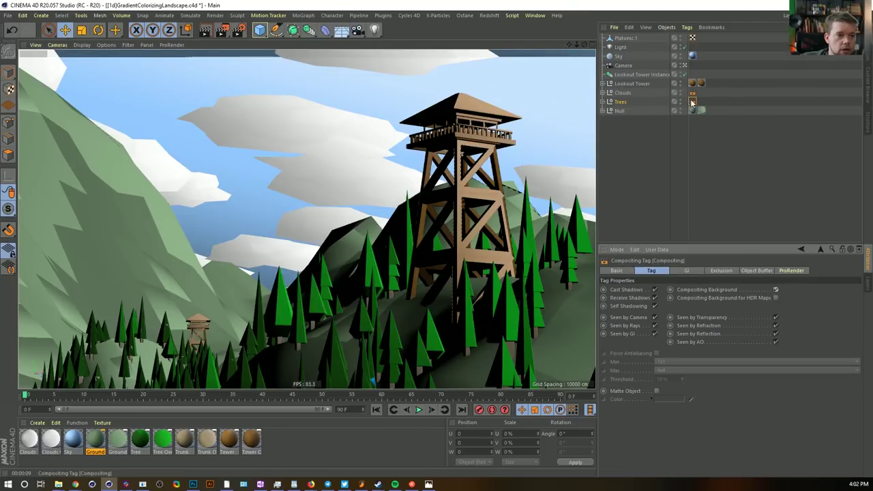
ctrl+drag(706, 111, 711, 74)
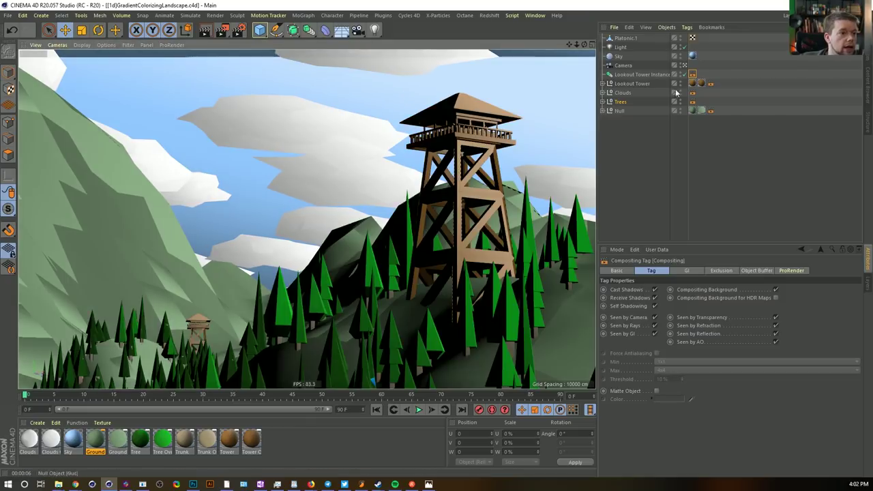
Set the Light's shadow type to Shadow Maps (Soft) and render the view
click(620, 47)
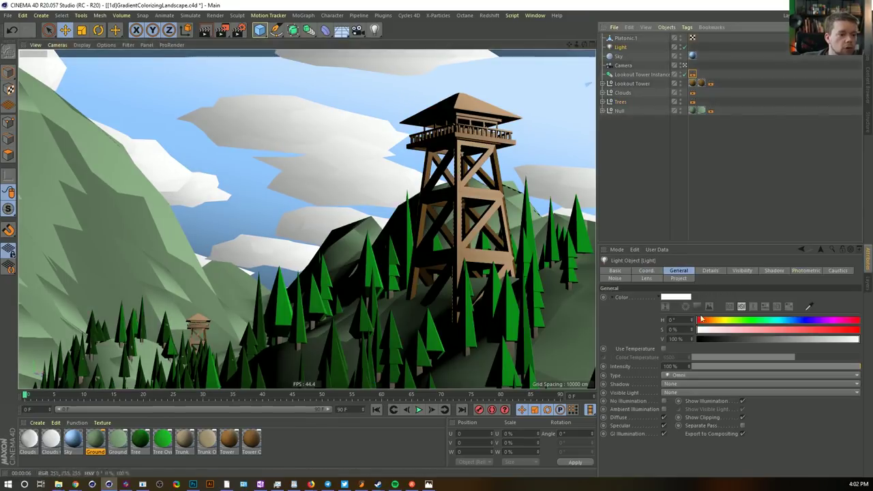
click(690, 385)
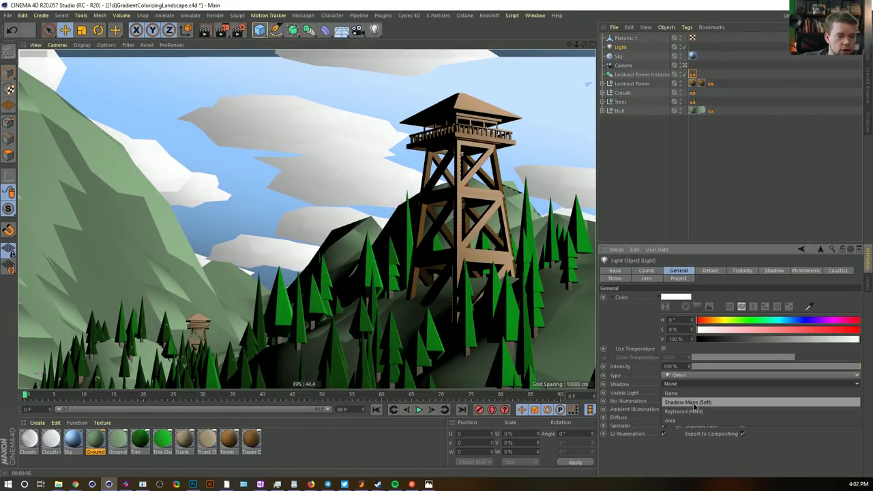
click(694, 402)
key(ctrl+r)
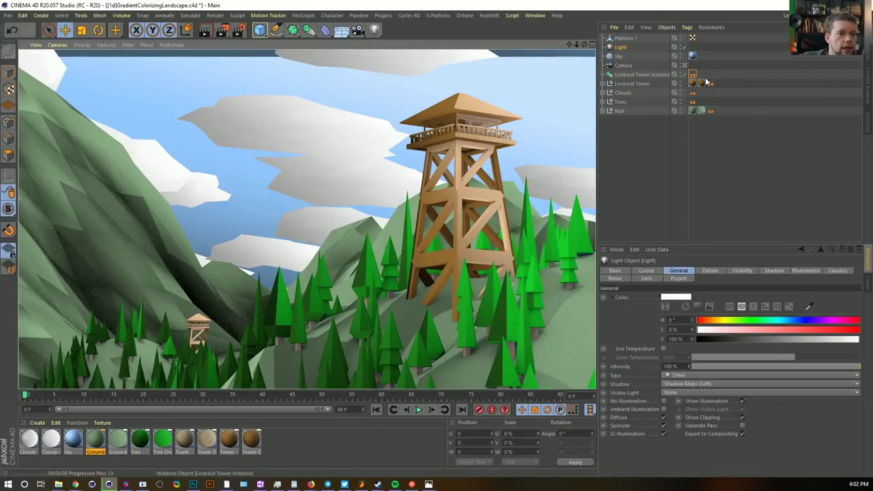
Disable Self Shadowing on all five Compositing tags together and render a preview
click(692, 92)
ctrl+click(692, 93)
ctrl+click(692, 102)
ctrl+click(709, 110)
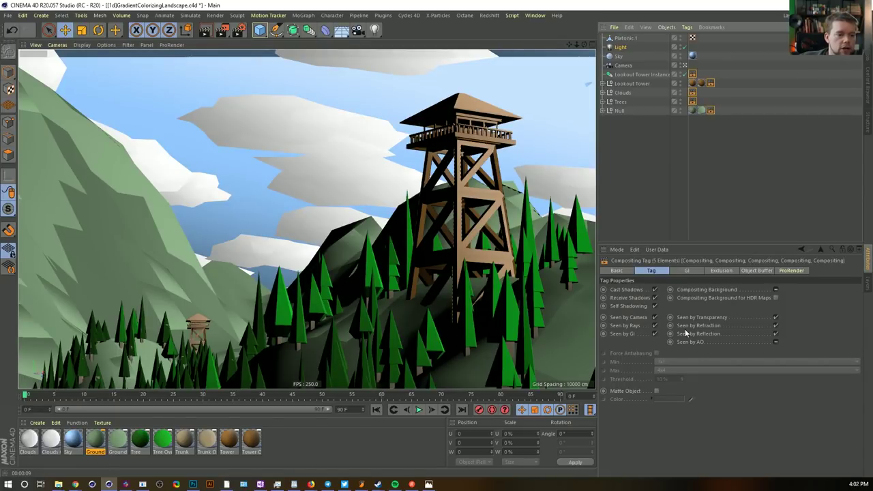
click(654, 305)
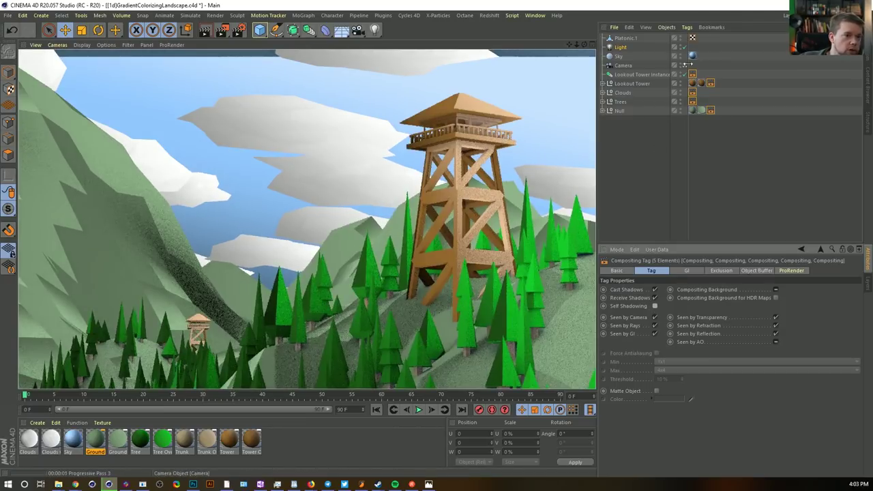
Set the Light's shadow type to Raytraced (Hard) and render the view
click(620, 48)
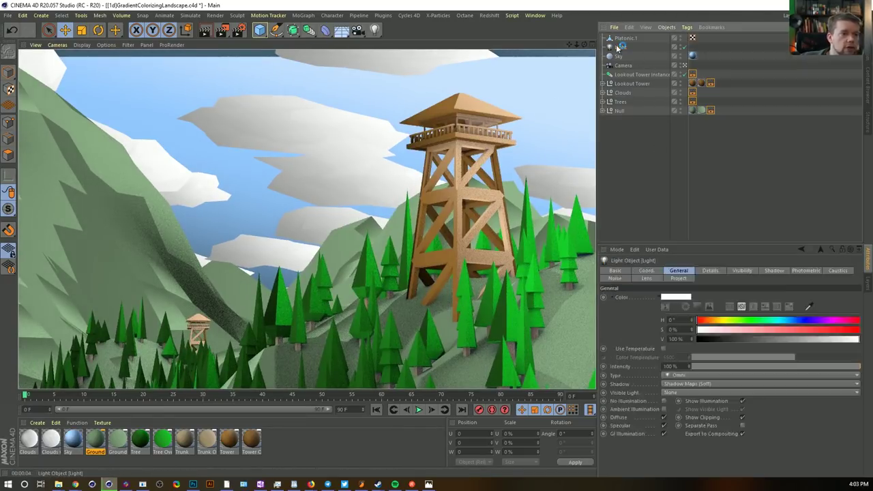
click(676, 383)
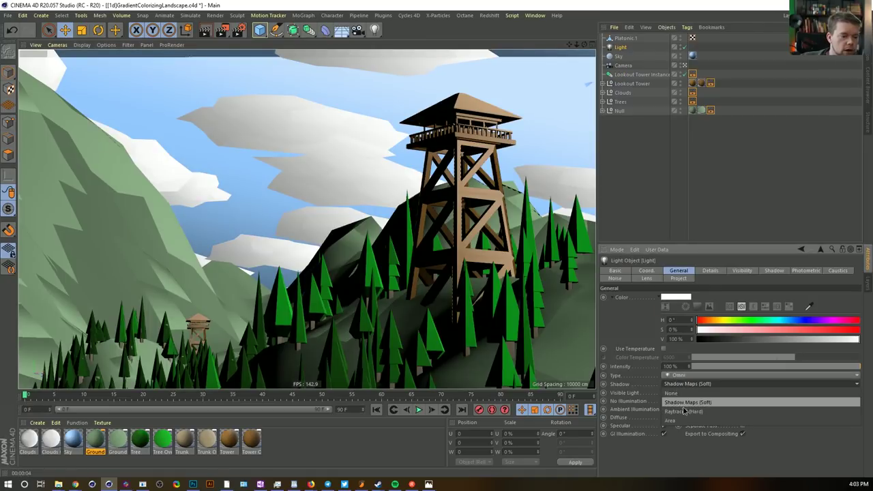
click(678, 399)
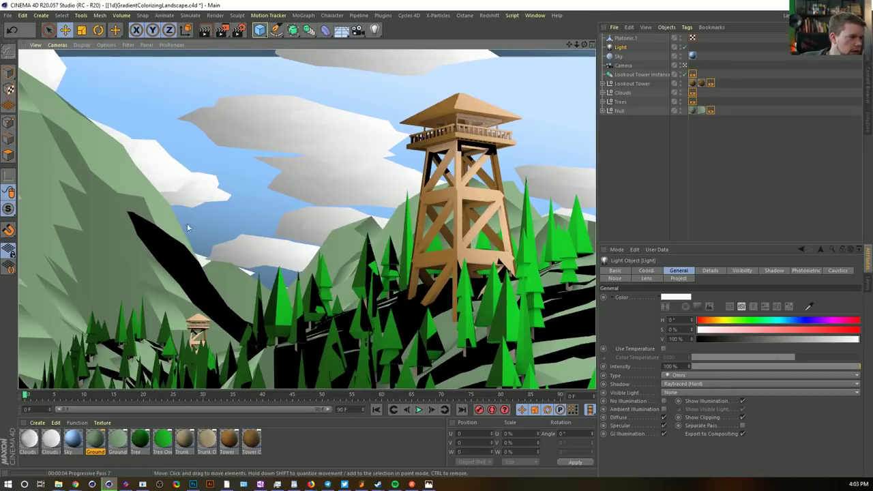
Disable Cast Shadows and Receive Shadows on the Clouds' Compositing tag and render the view
click(692, 101)
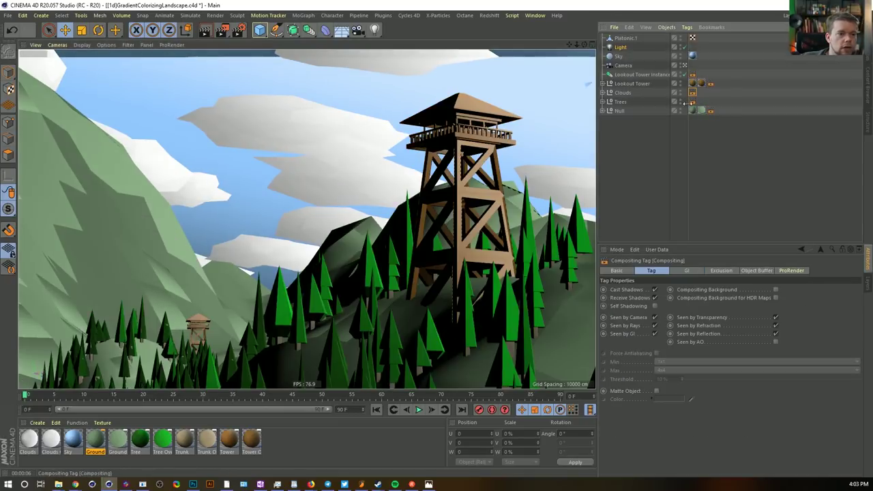
click(654, 291)
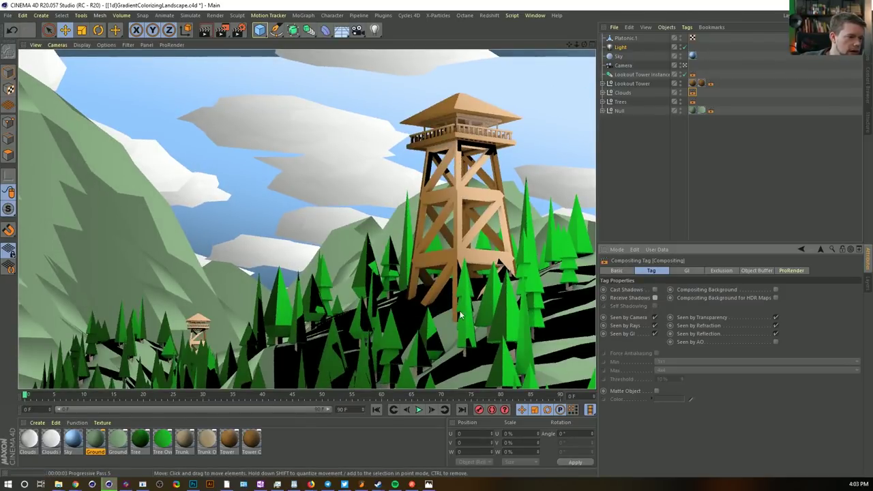
Move the Light in the Top view to about X 70082 cm, Z -19720 cm, and render the camera view
click(620, 47)
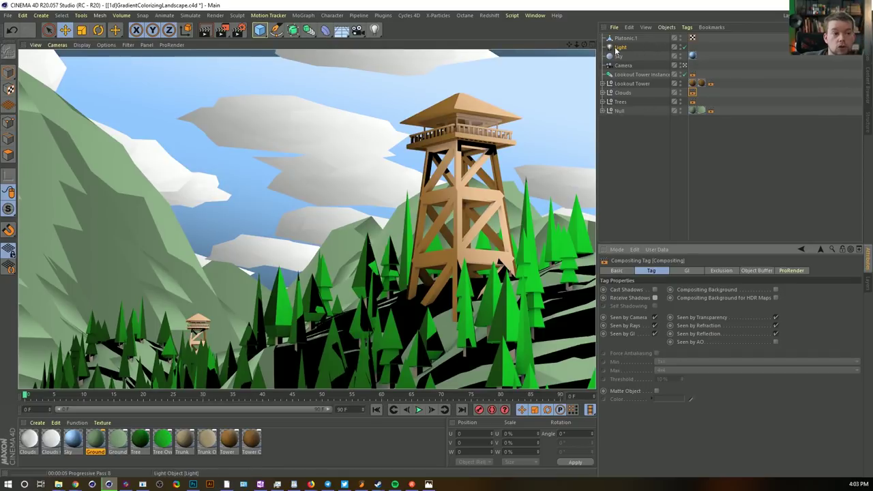
middle_click(490, 152)
middle_click(512, 155)
scroll(497, 160, down, 10)
alt+middle_drag(497, 159, 263, 274)
scroll(354, 232, down, 8)
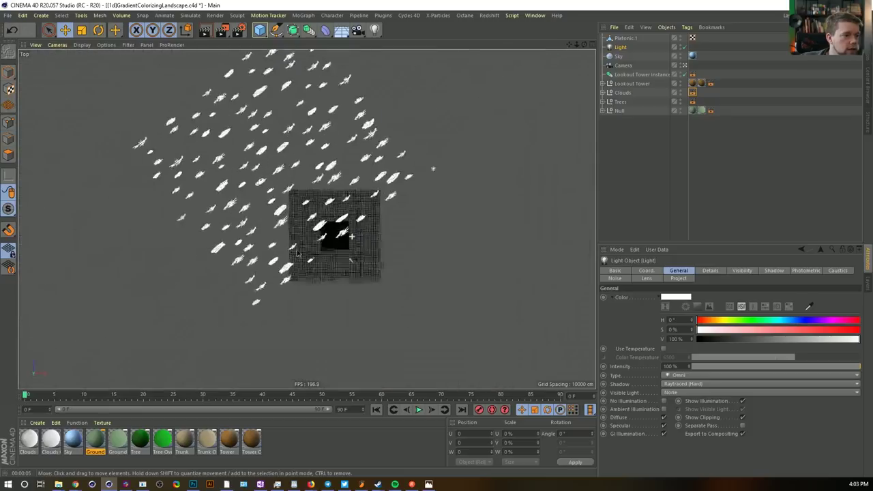
scroll(354, 232, up, 3)
key(e)
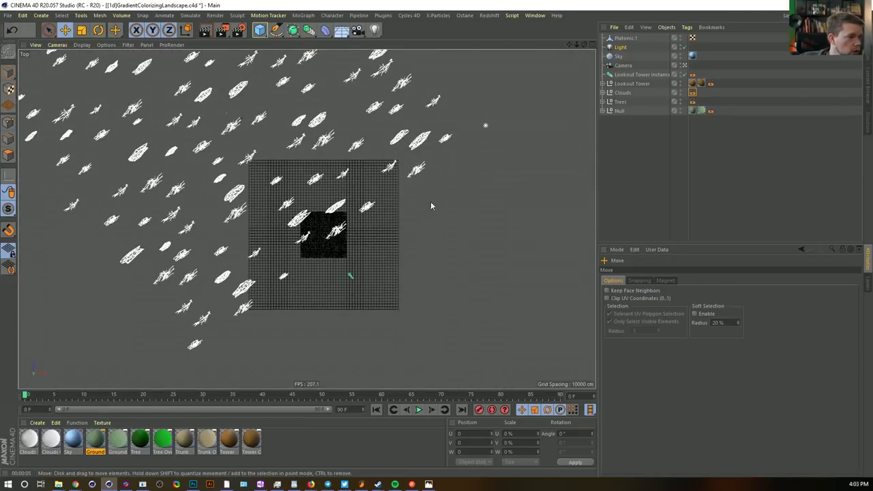
click(620, 47)
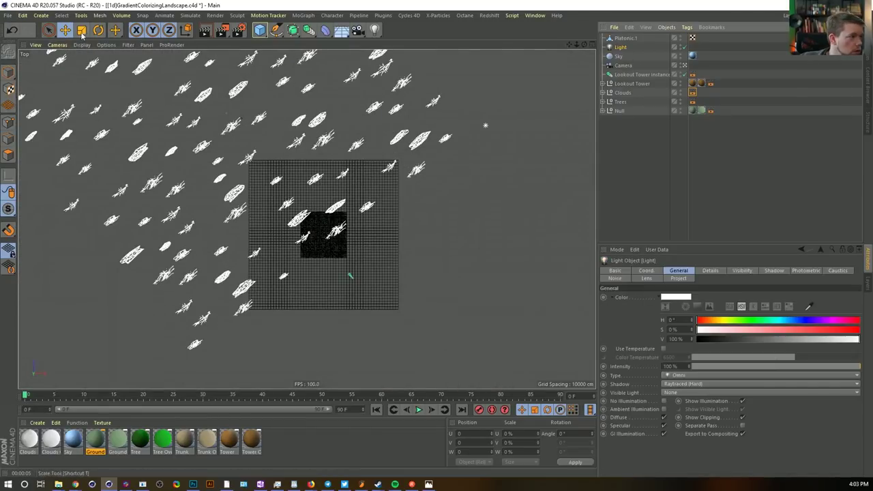
alt+right_drag(424, 164, 386, 158)
drag(415, 168, 429, 223)
alt+right_drag(394, 205, 444, 182)
middle_click(437, 163)
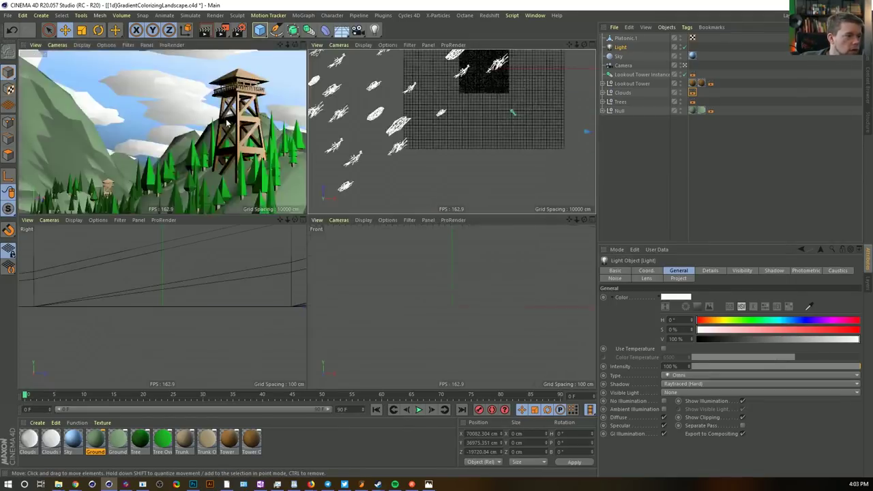
middle_click(293, 178)
key(ctrl+r)
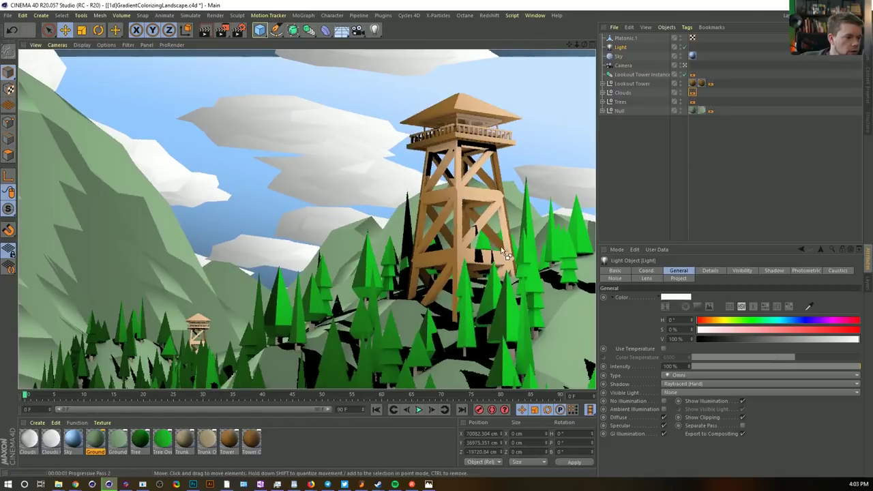
Reposition the Light in the Top view to about X 66948 cm, Z 3285 cm, and render the camera view
key(F2)
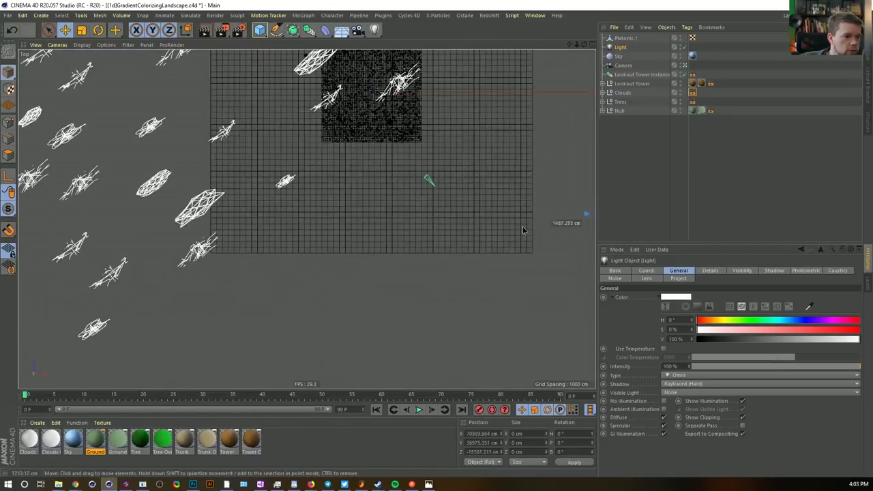
middle_click(286, 128)
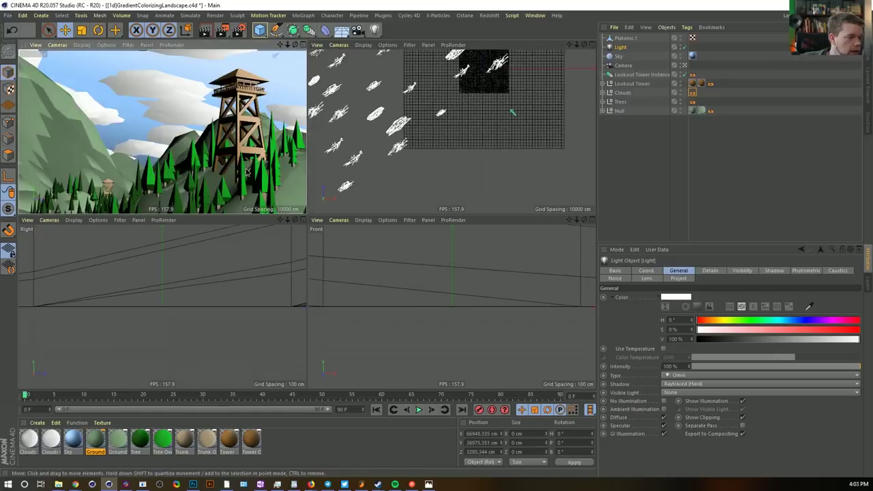
middle_click(280, 174)
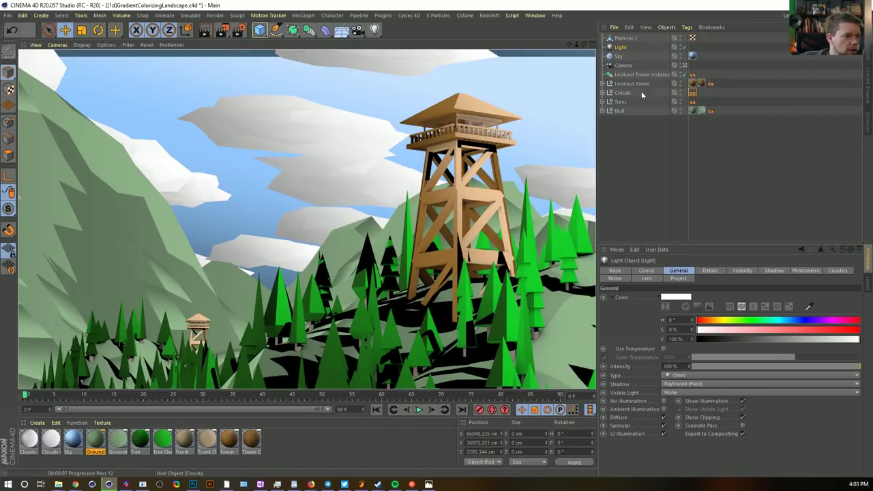
Test the Light's shadow density at 15 %, set it to 25 %, and render the view
click(776, 270)
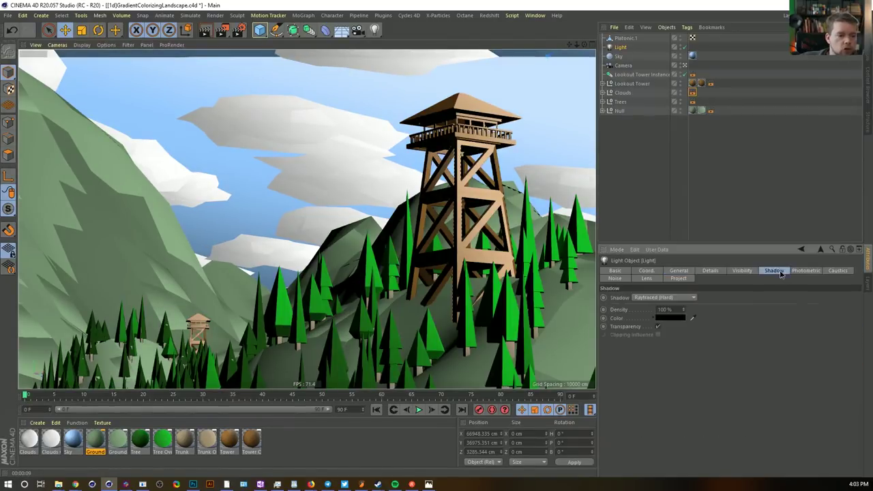
double_click(664, 309)
text(15)
key(Return)
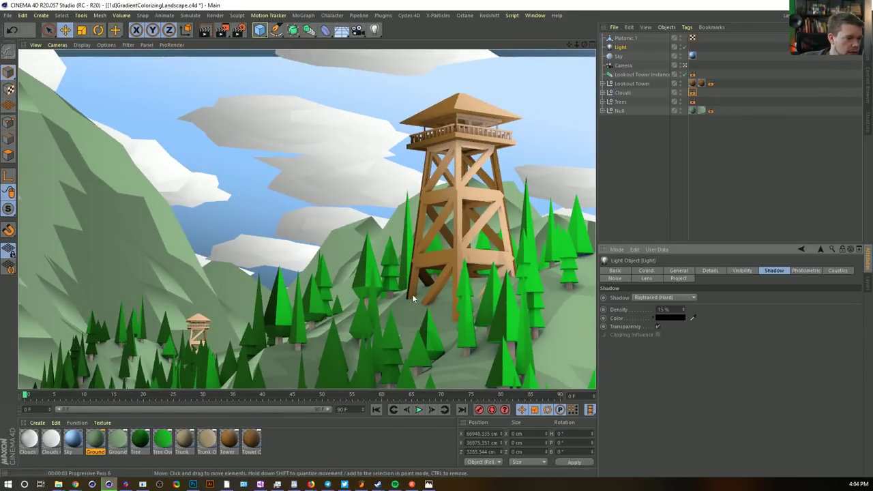
double_click(665, 309)
text(25)
key(Return)
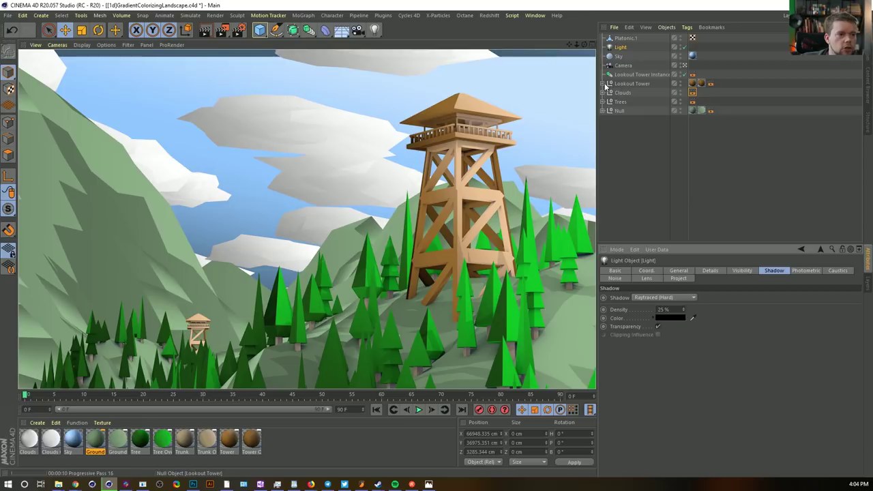
Merge the Lookout Tower's Railing, Truss and House into one polygon object, deleting the originals, and save the scene
click(711, 82)
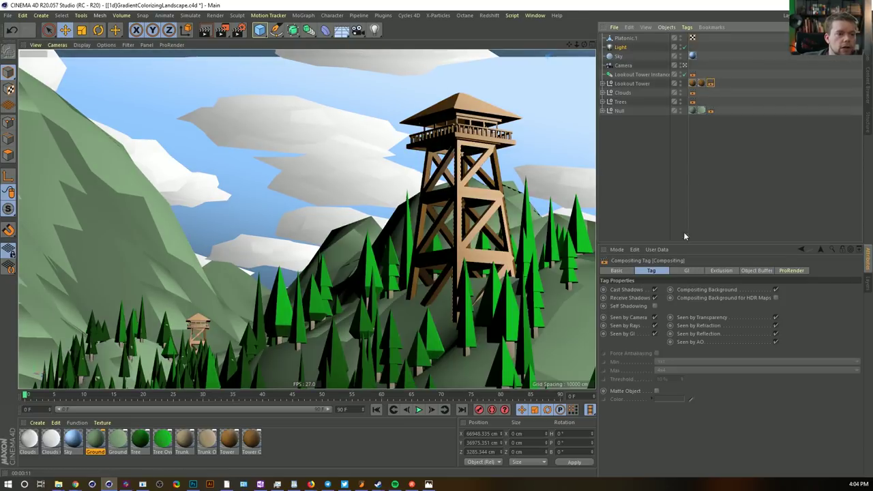
click(602, 83)
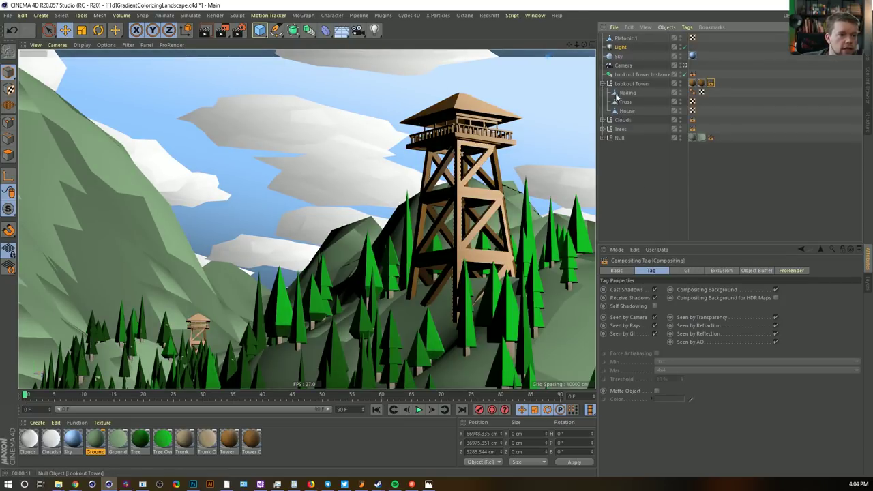
click(627, 92)
shift+click(625, 110)
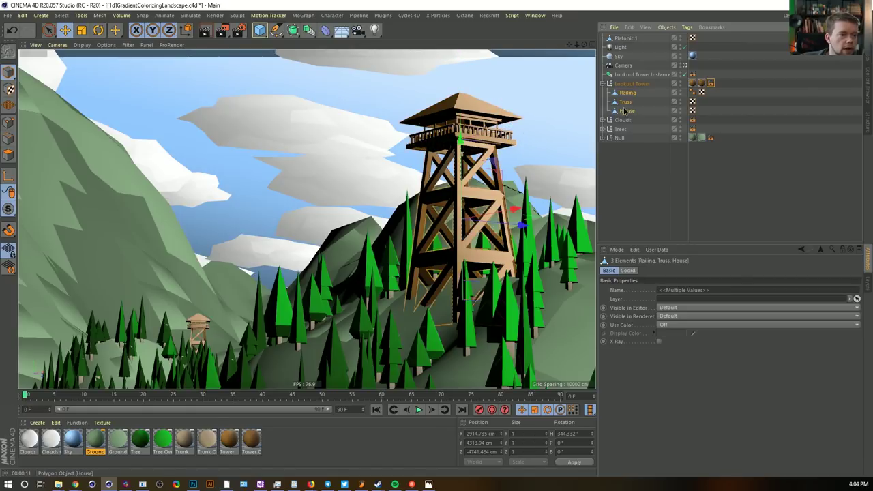
right_click(625, 111)
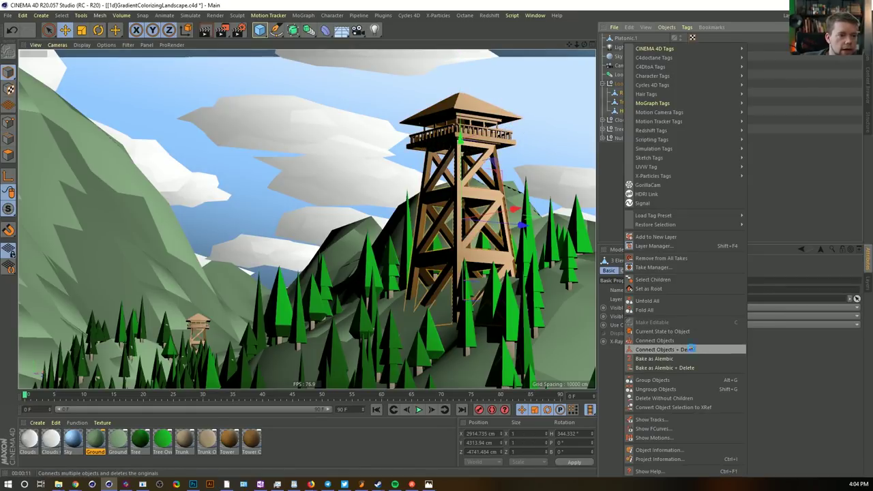
click(692, 350)
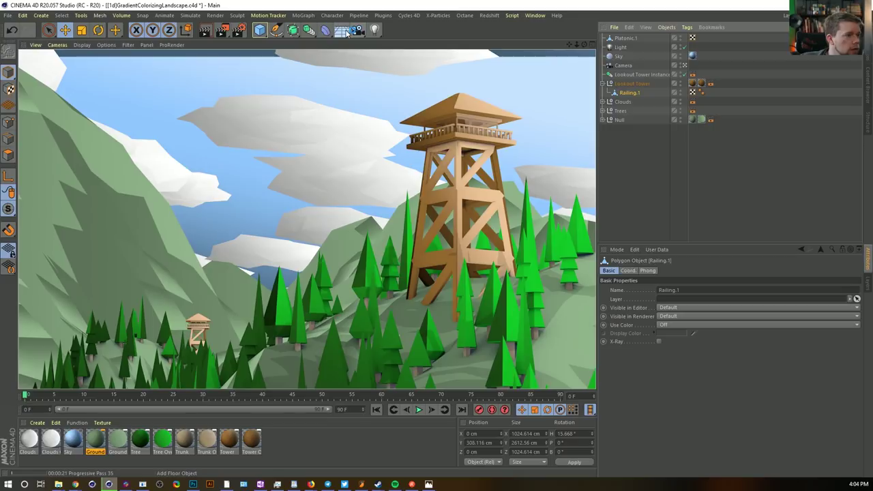
key(ctrl+s)
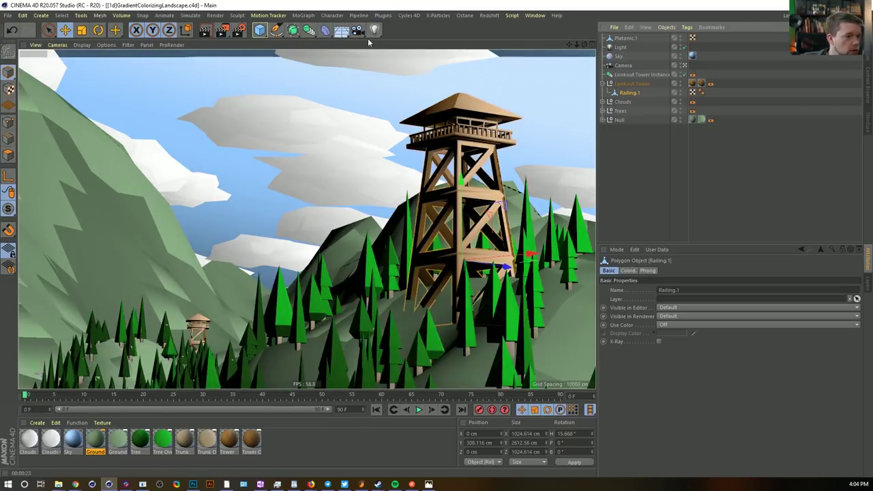
Add an Environment object with fog enabled and Affect Background turned off
click(338, 35)
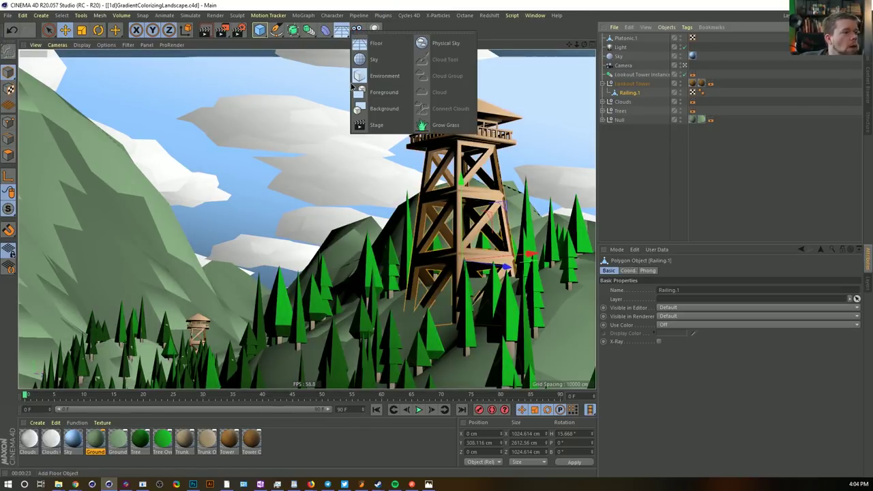
click(405, 77)
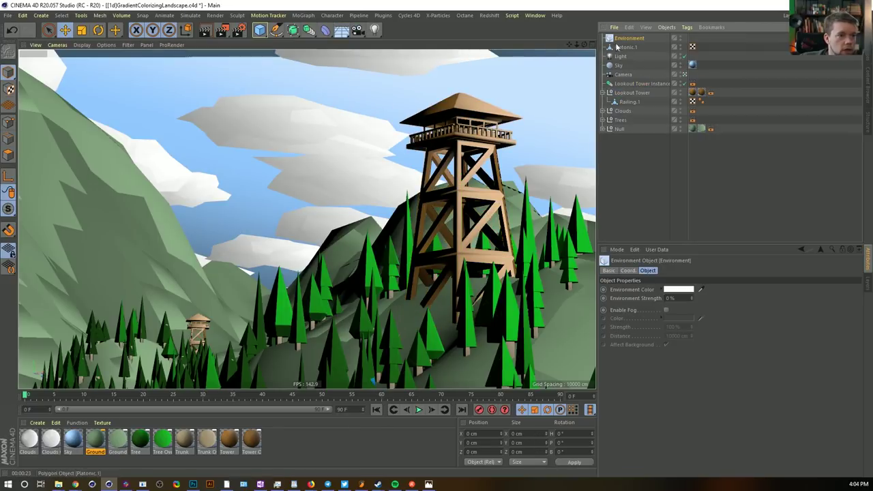
click(666, 310)
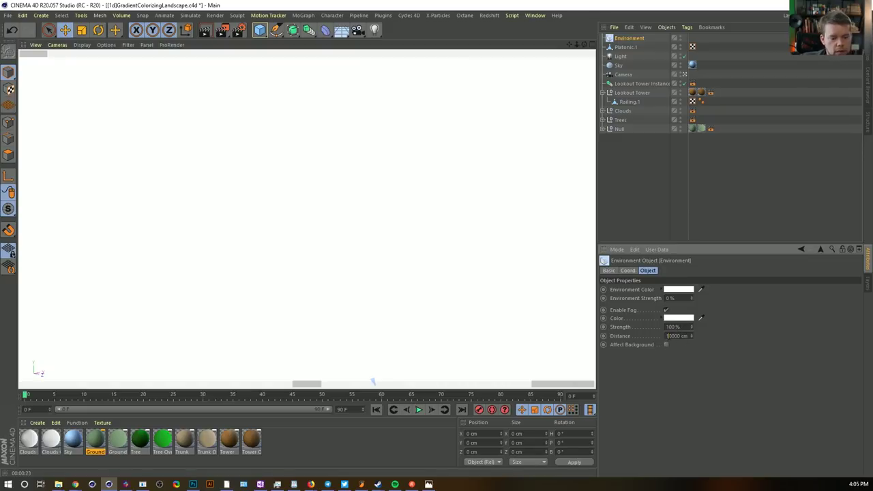
Test fog distances of 100000 cm and 1000000 cm on the Environment object, and set the distance to 500000 cm
key(Return)
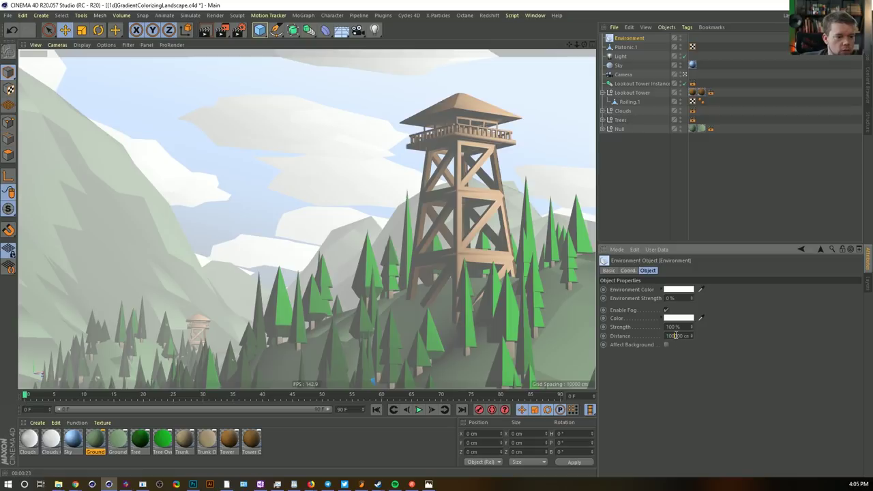
key(Return)
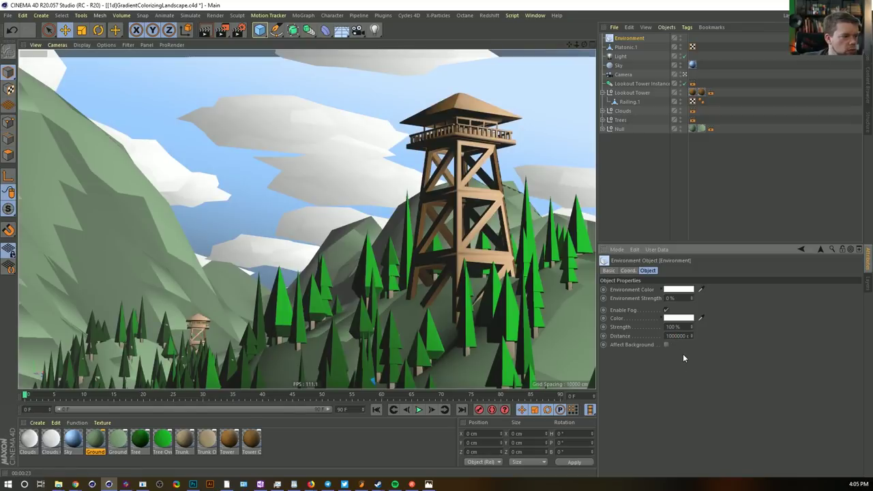
text(5)
key(Return)
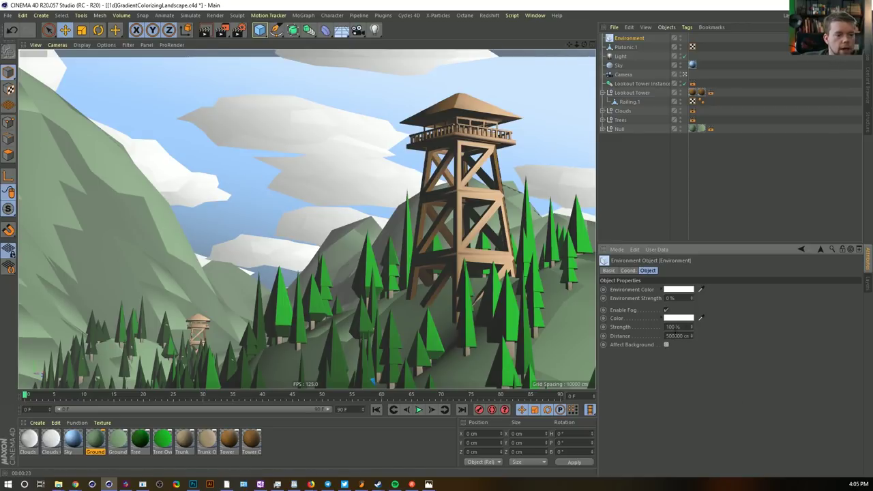
Set the fog color's saturation to 100 %, making the fog pure red
click(675, 320)
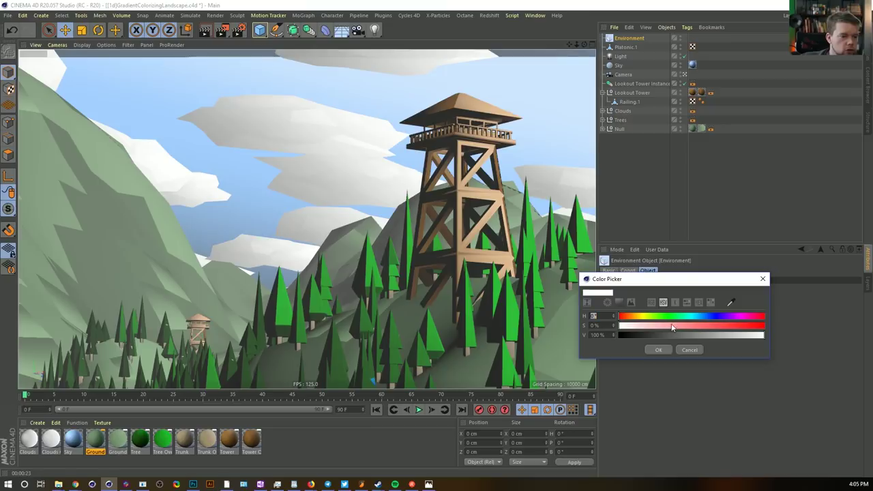
drag(675, 326, 784, 323)
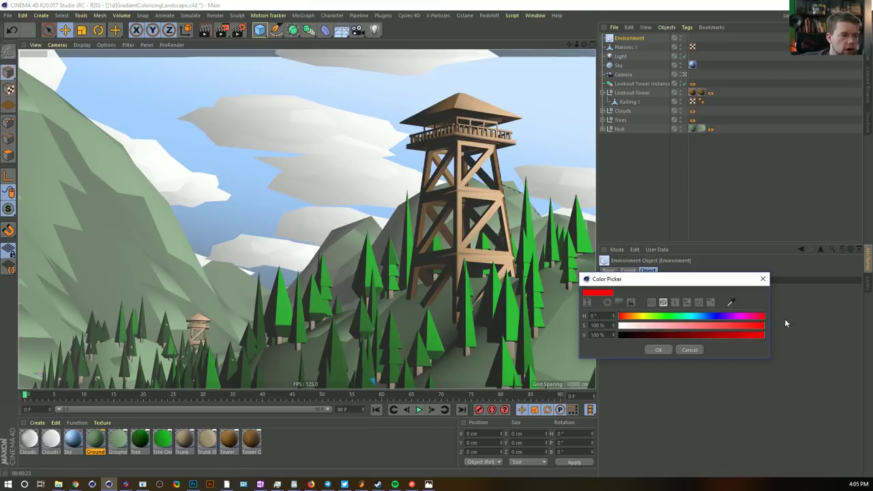
click(659, 350)
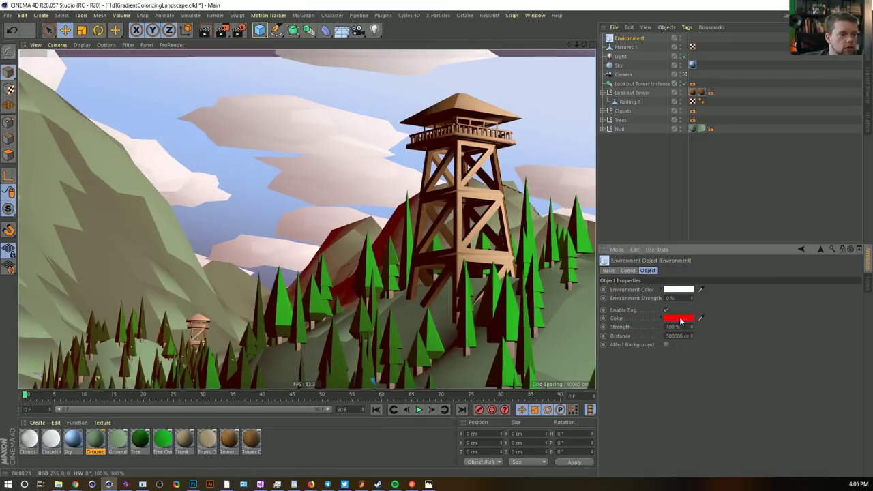
Shift the fog color's hue to yellow on the Environment object
click(679, 320)
click(648, 318)
drag(649, 317, 646, 318)
click(661, 351)
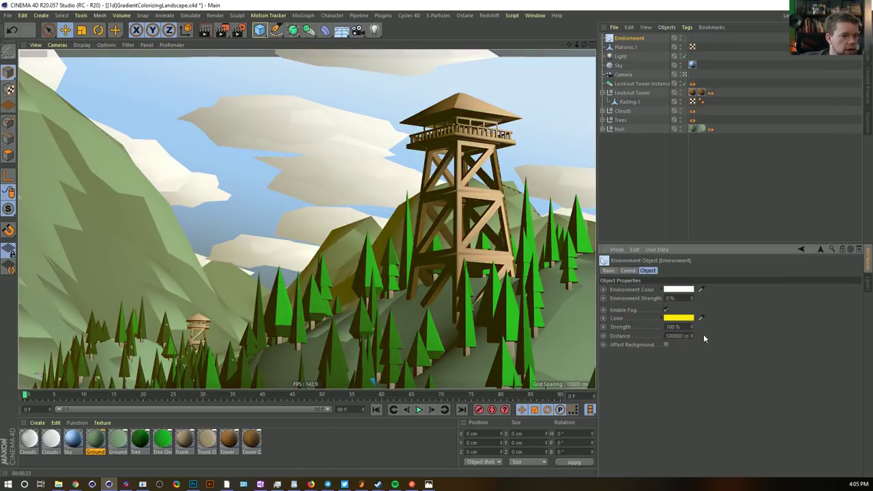
Change the fog color to a bright sky blue and set the fog distance to 100000 cm
click(682, 320)
drag(684, 314, 710, 313)
click(671, 347)
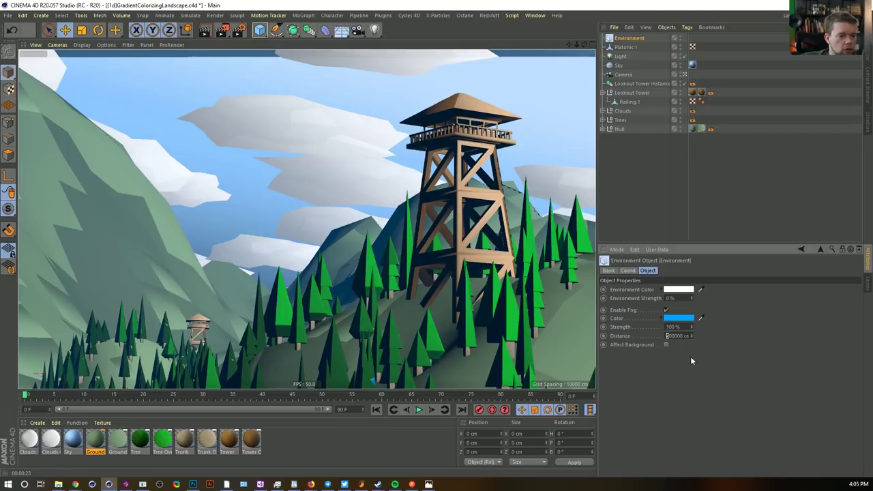
key(Return)
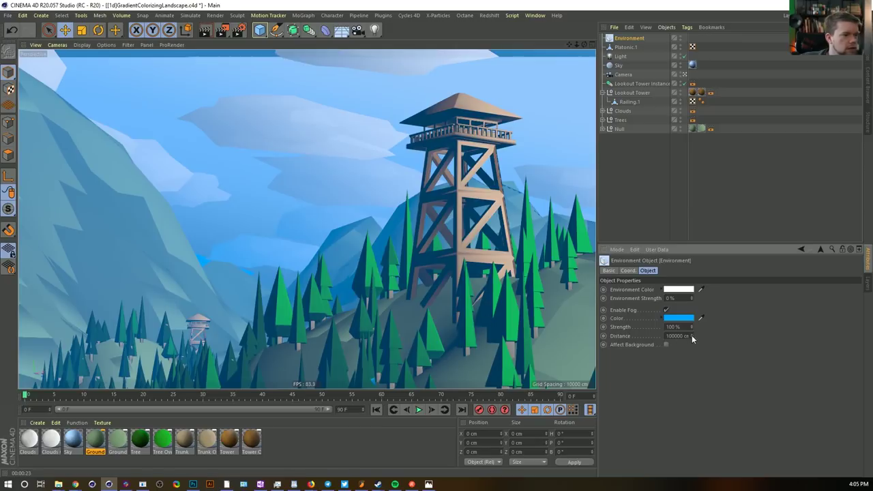
Test a 25 % fog strength with fog distances of 500000, 200000 and 100000 cm on the Environment object
drag(683, 327, 638, 320)
text(25)
key(Return)
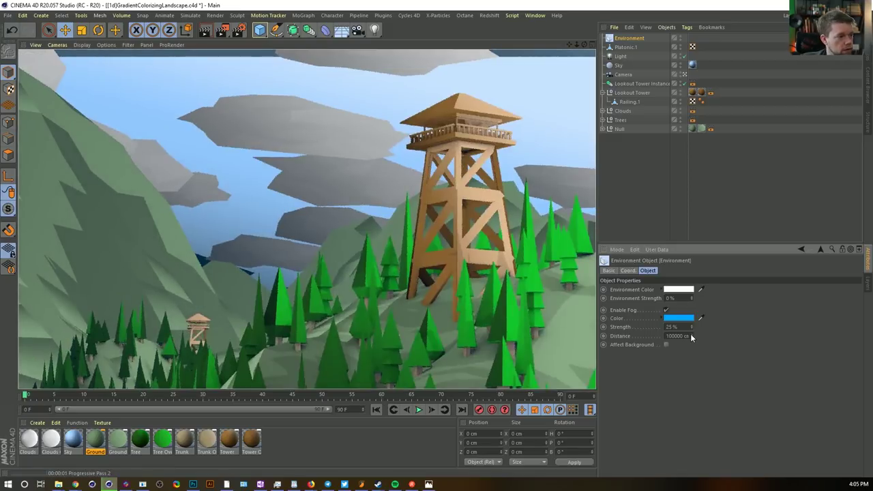
text(5)
key(Return)
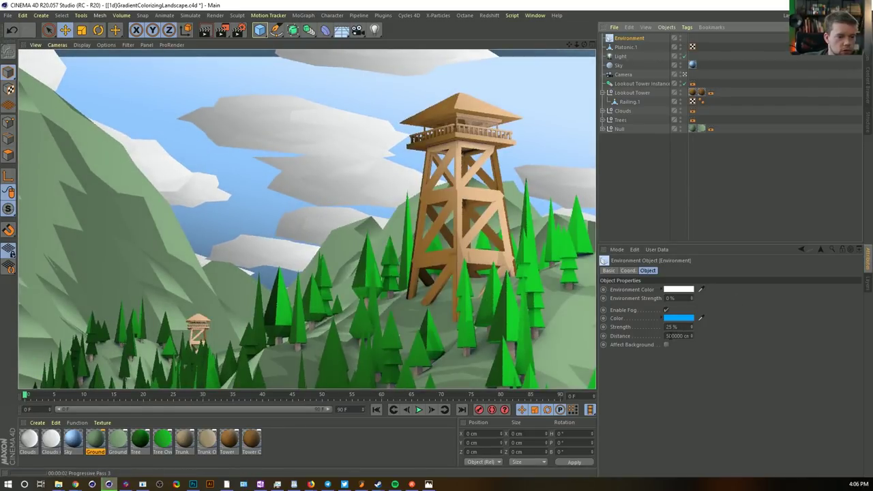
drag(670, 336, 651, 344)
text(2)
key(Return)
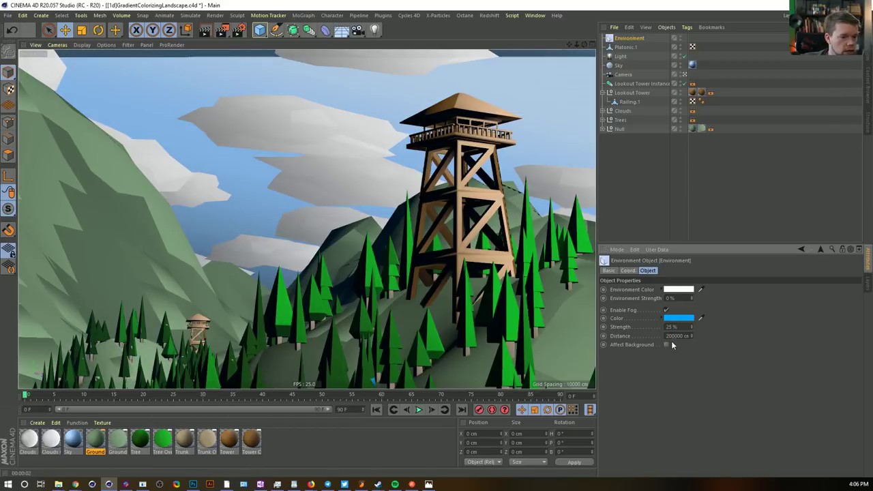
text(100000)
key(Return)
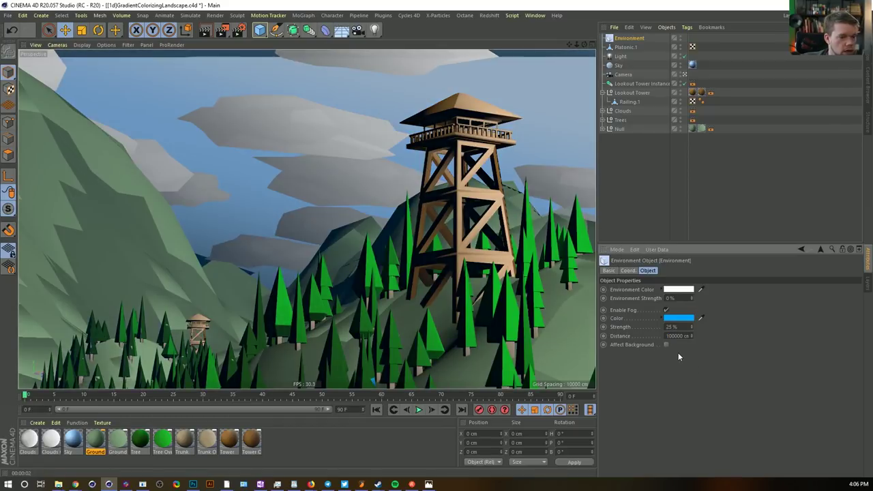
Set the Environment fog's strength to 100 % and its distance to 200000 cm, with a rendered preview of the view
double_click(677, 328)
text(100)
key(Return)
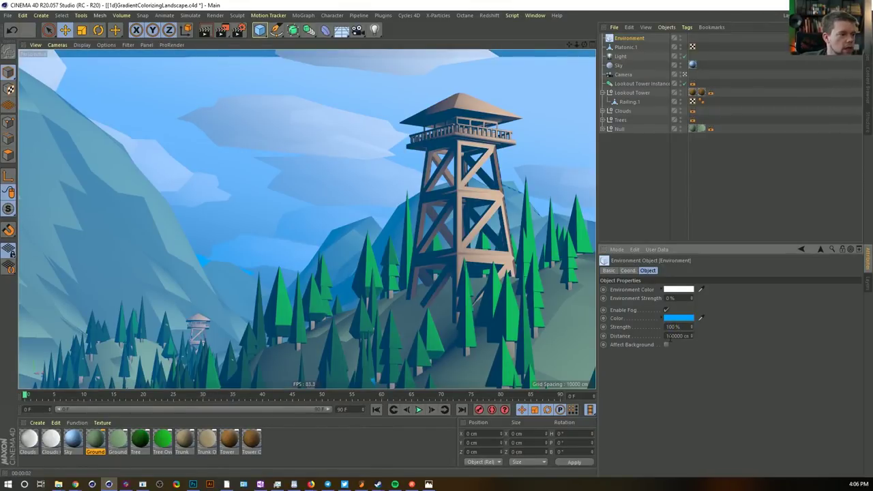
key(ctrl+r)
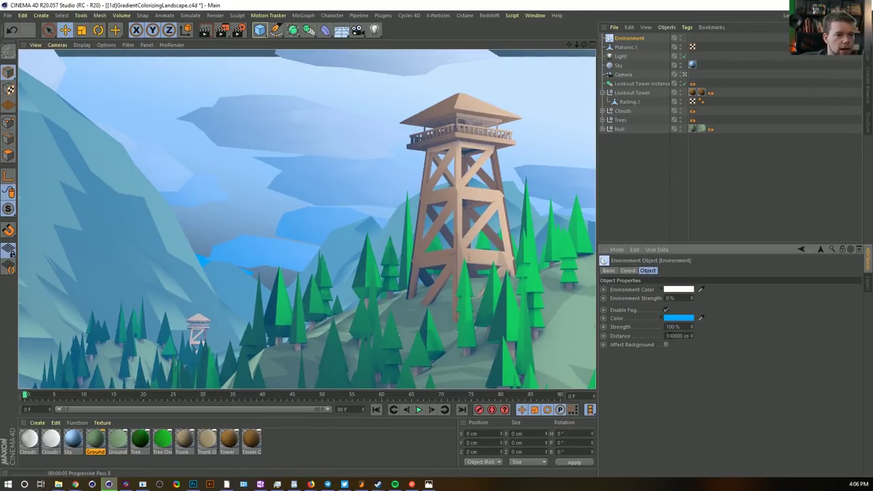
key(BackSpace)
text(2)
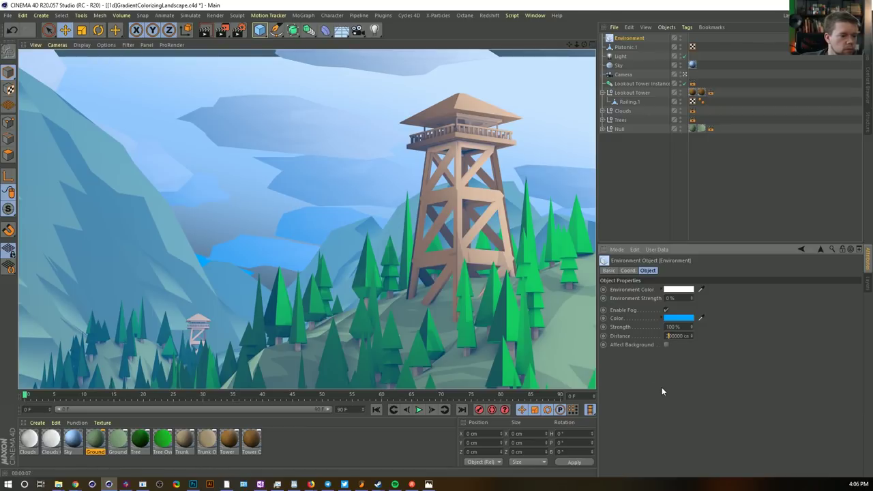
key(Return)
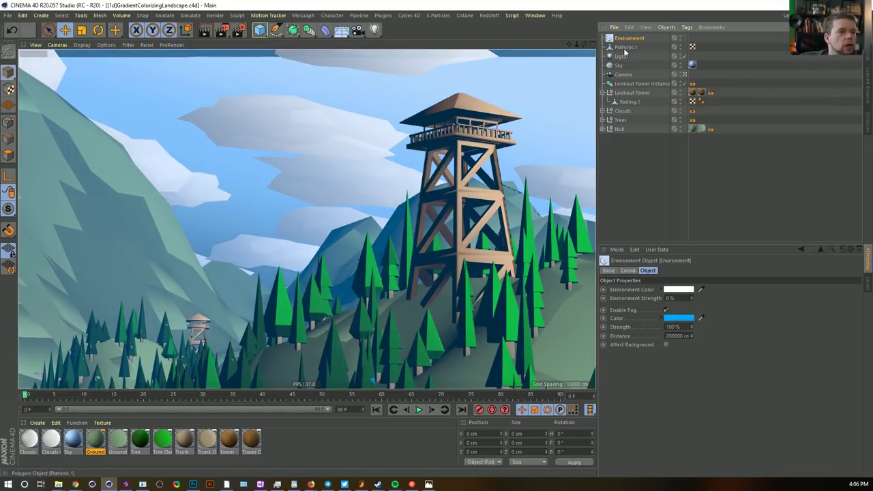
Add an omni light to the scene, turn on No Illumination and set its visible light to Visible
drag(374, 29, 402, 43)
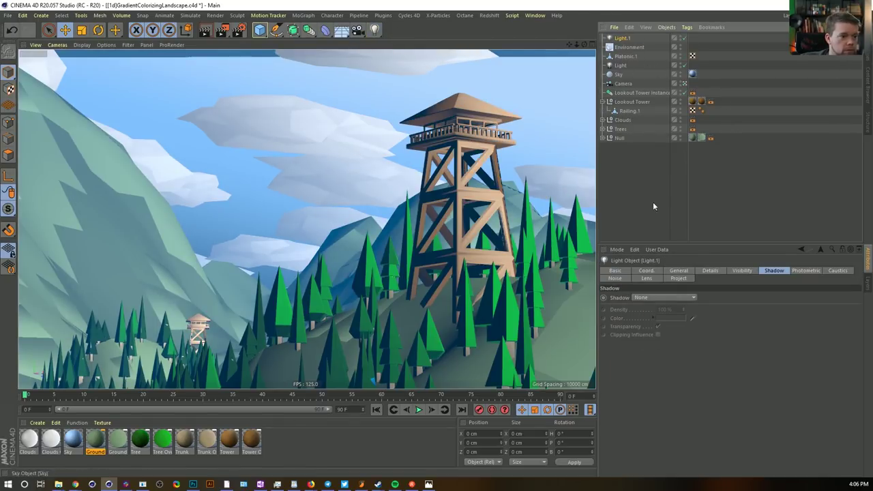
click(668, 274)
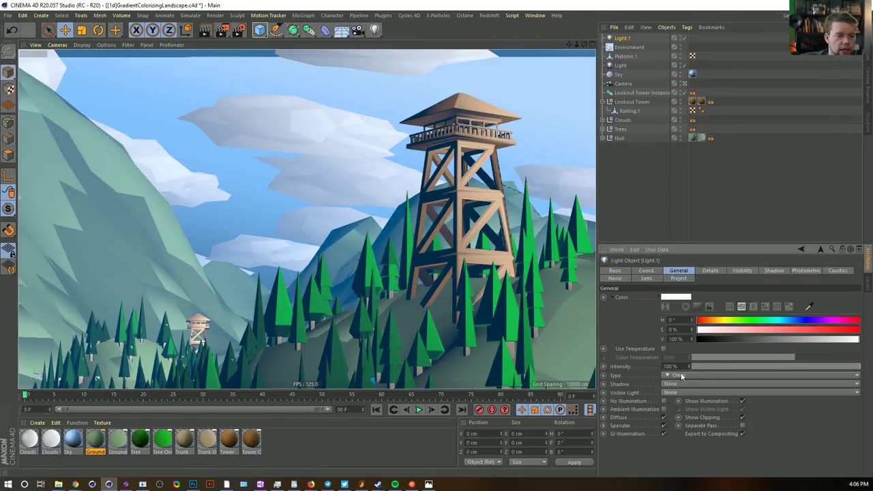
click(664, 401)
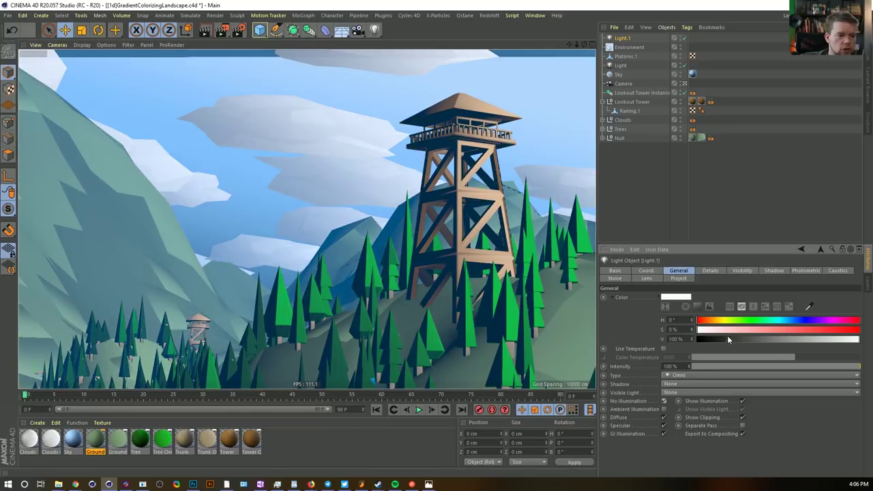
click(675, 392)
click(681, 411)
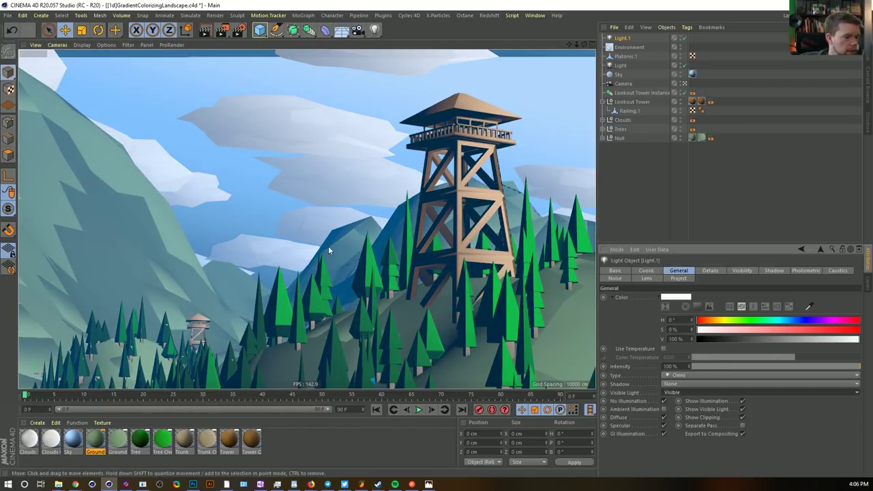
Enlarge the new light's visible range and place it in the sky behind the lookout tower, at about X 1405, Y 6739, Z -80 cm
drag(344, 297, 319, 88)
drag(427, 260, 366, 93)
drag(284, 0, 315, 114)
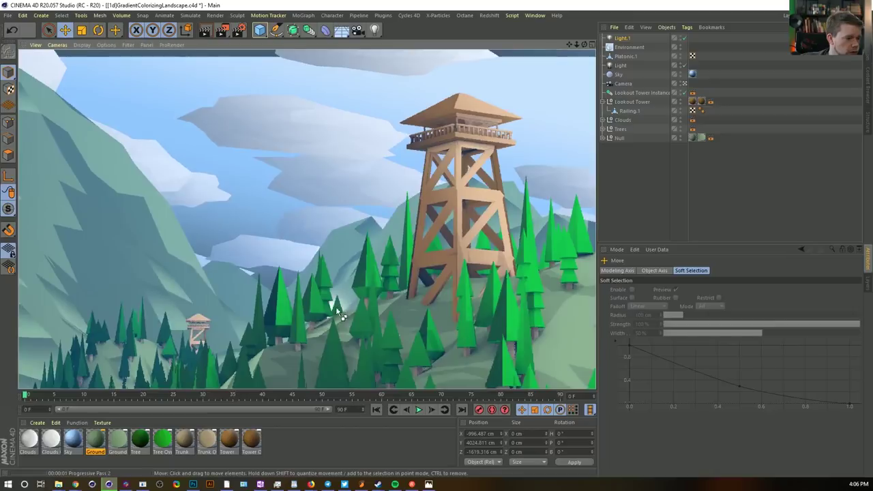
key(t)
drag(224, 309, 545, 276)
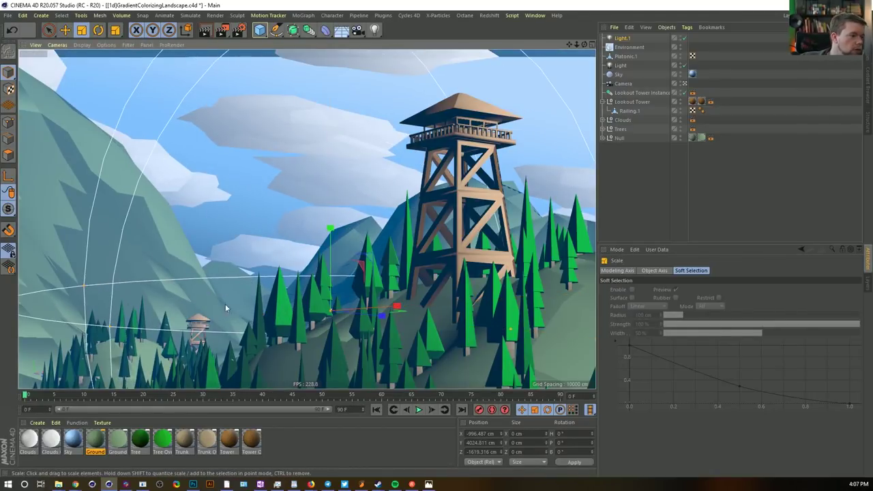
key(e)
drag(208, 352, 565, 112)
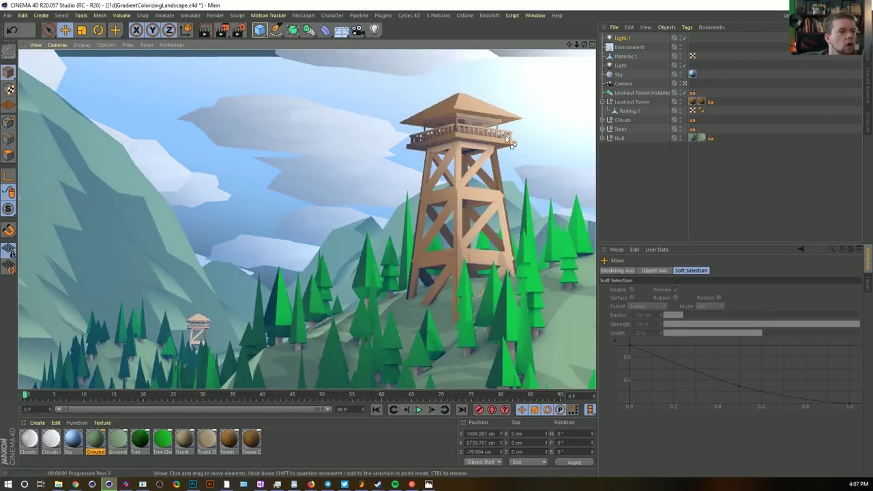
Give the new light a pale warm yellow color with hue 47° and saturation 17 %
click(619, 39)
drag(726, 325, 718, 324)
click(725, 333)
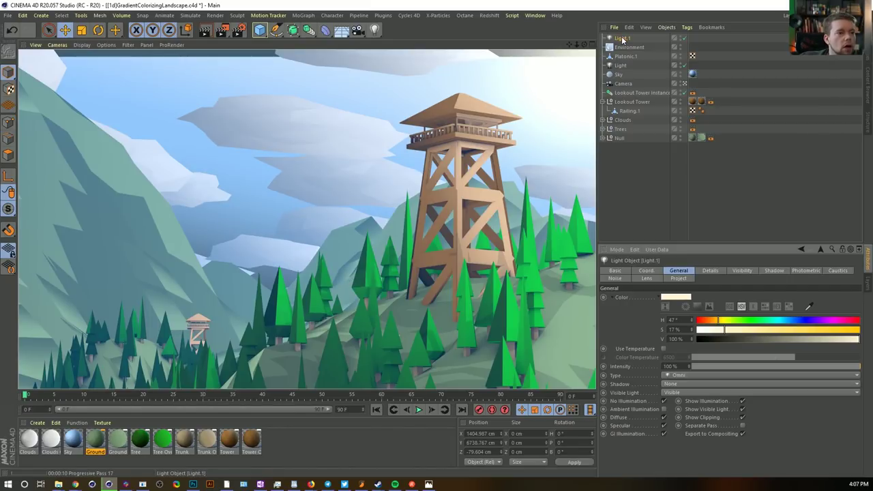
Duplicate the warm light and rename the original to Warm Glow
ctrl+drag(622, 40, 625, 52)
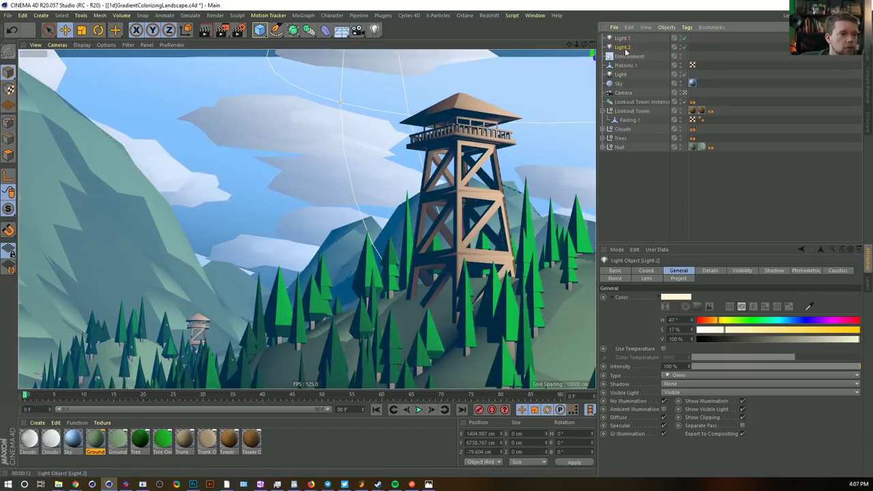
double_click(622, 38)
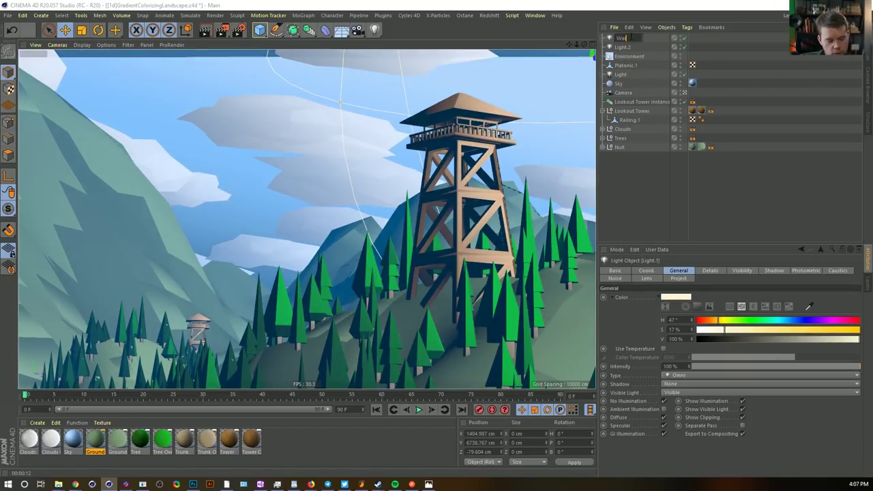
text(Warm Glo)
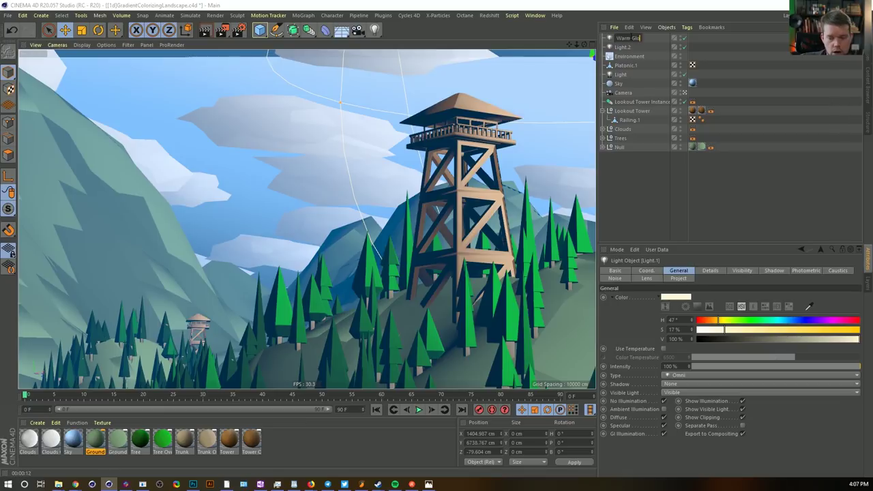
text(w)
key(Return)
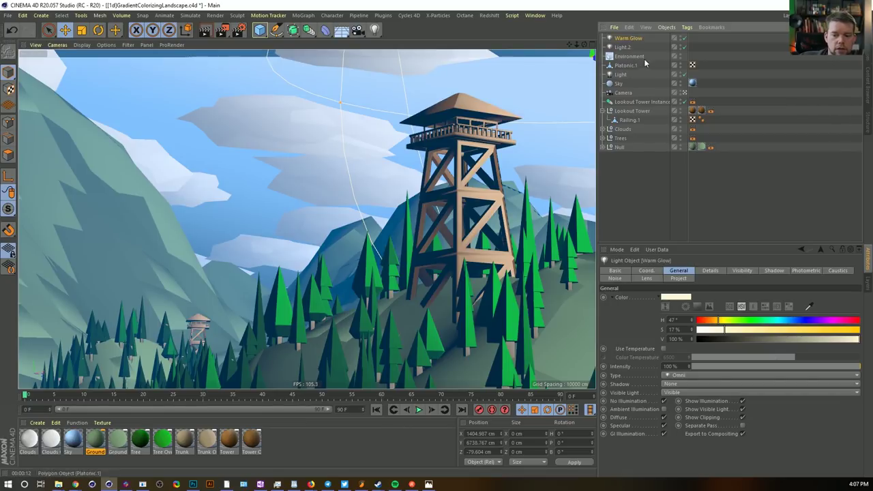
Move Warm Glow and its duplicate together to about X 3538, Y 6679, Z -4383 cm, using the top and perspective views
click(622, 48)
middle_click(516, 116)
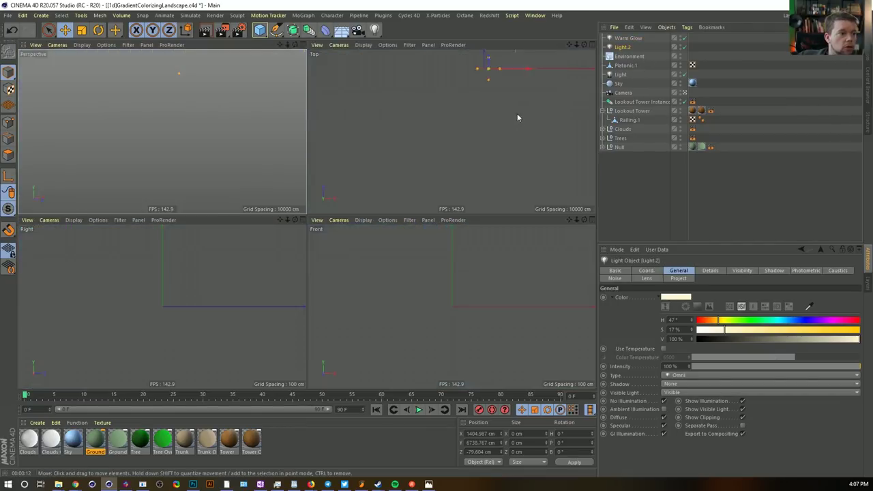
middle_click(526, 146)
alt+middle_drag(381, 128, 370, 170)
scroll(370, 169, up, 8)
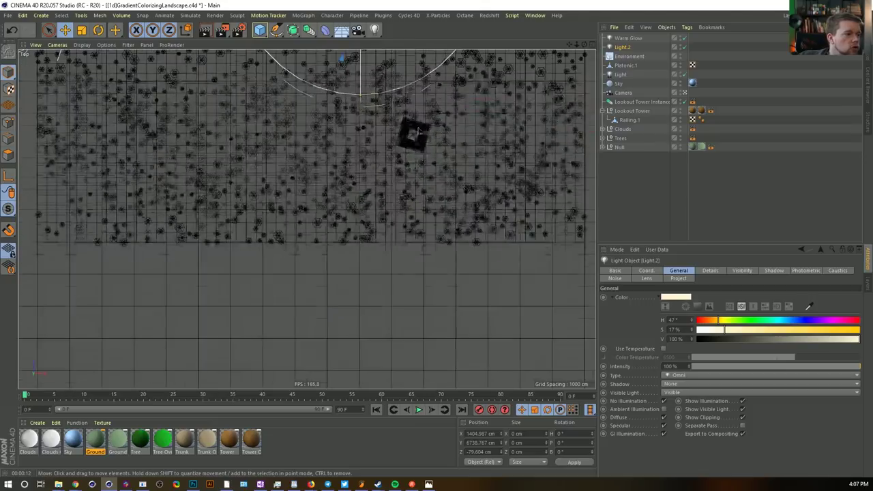
alt+middle_drag(493, 85, 455, 225)
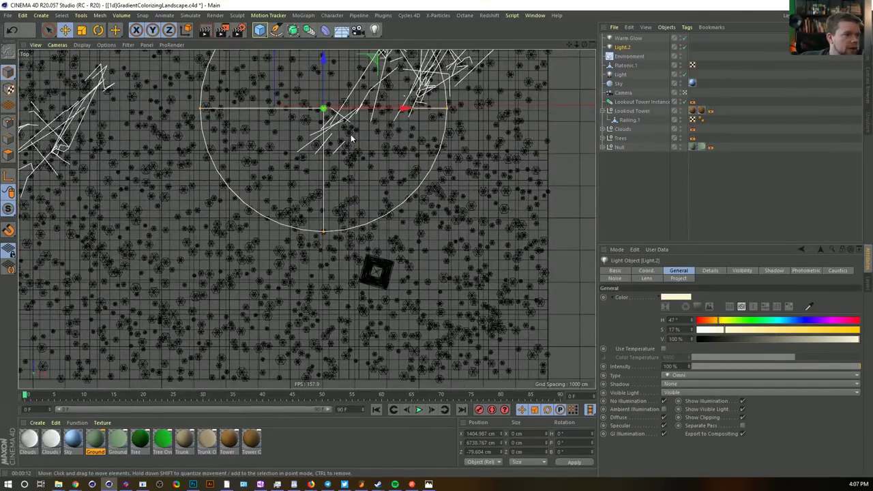
ctrl+click(628, 39)
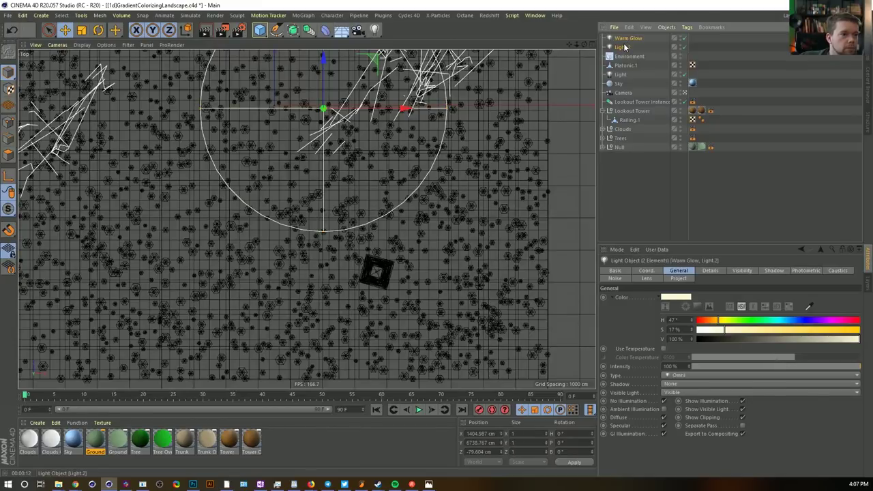
drag(410, 157, 523, 276)
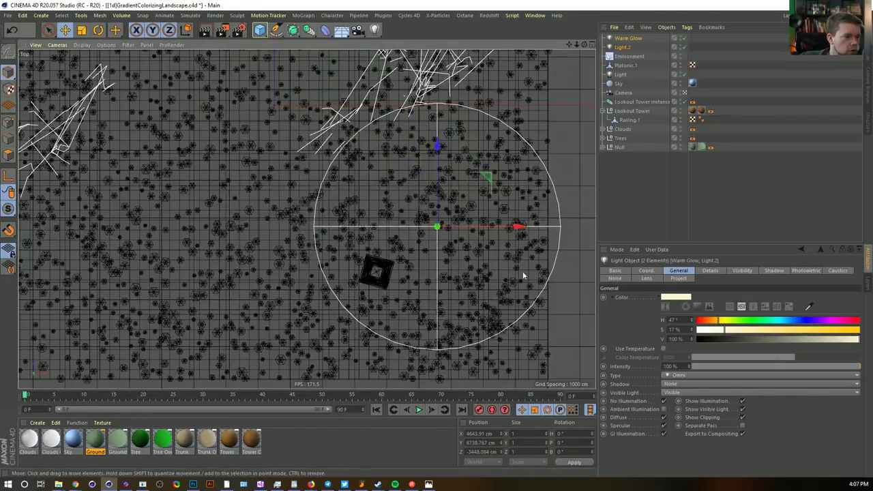
middle_click(523, 275)
middle_click(238, 140)
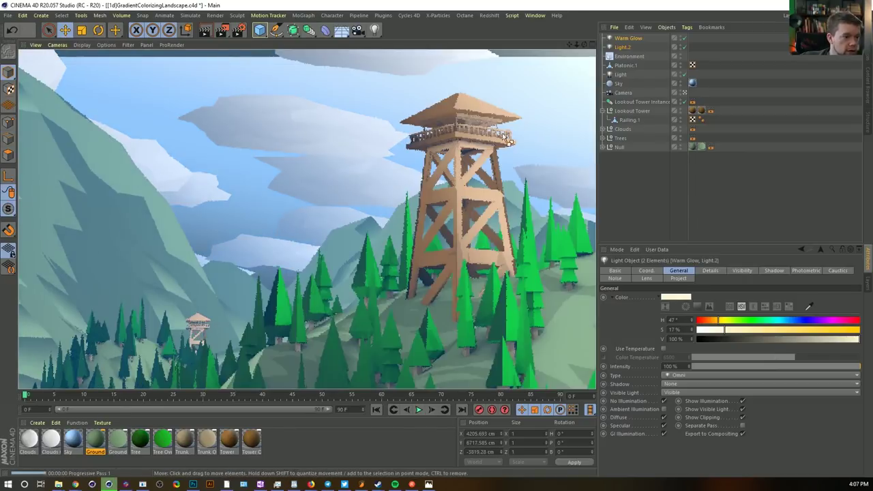
drag(511, 116, 407, 123)
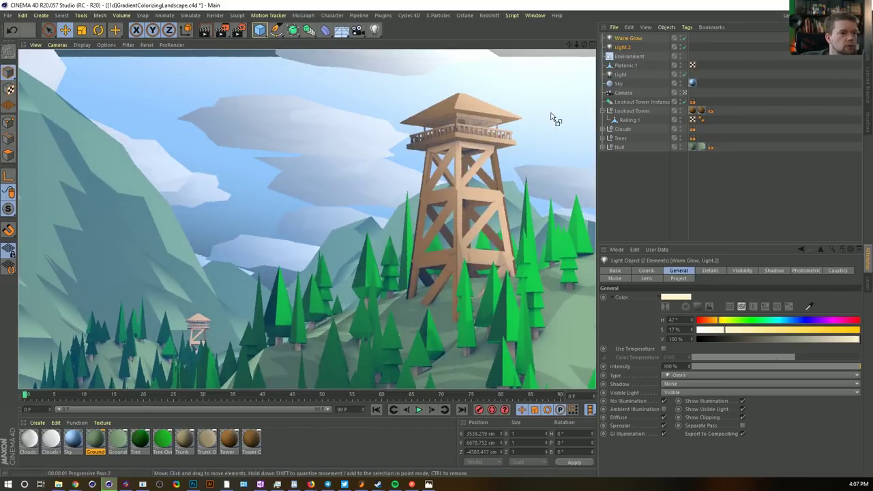
Set Light.2's visible light to Volumetric and move it to about X 2692, Y 6552, Z -5084 cm
click(623, 49)
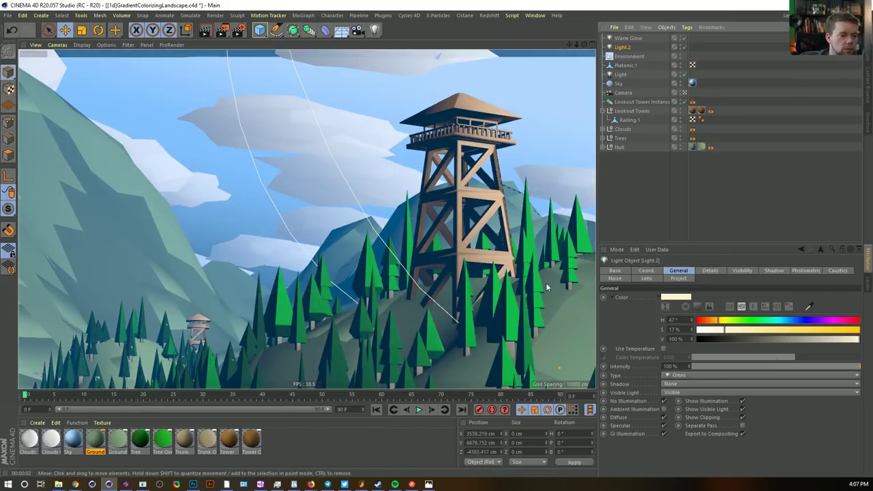
click(691, 392)
click(694, 417)
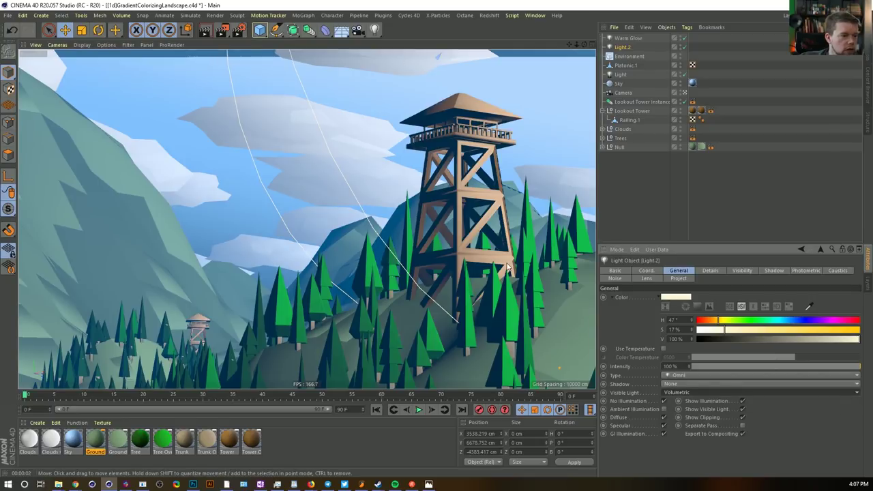
drag(471, 176, 414, 181)
drag(519, 149, 457, 151)
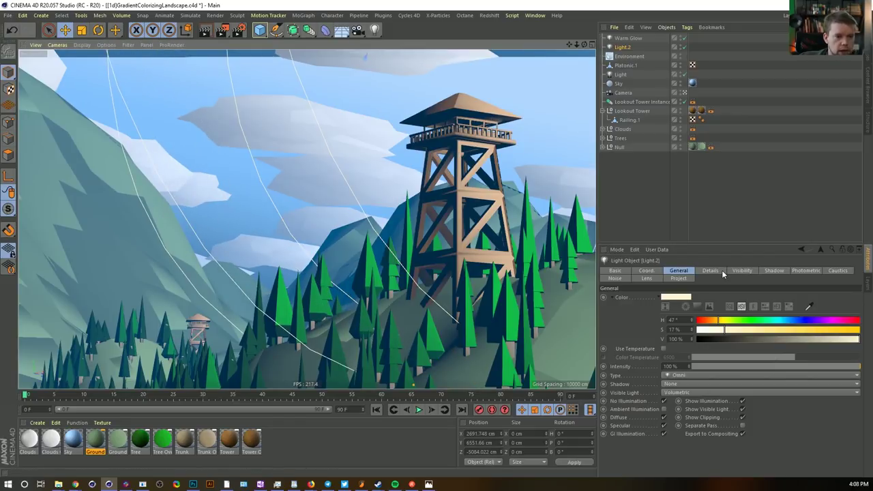
Set Light.2's intensity to 1000 % and its color saturation to 65 %
click(668, 366)
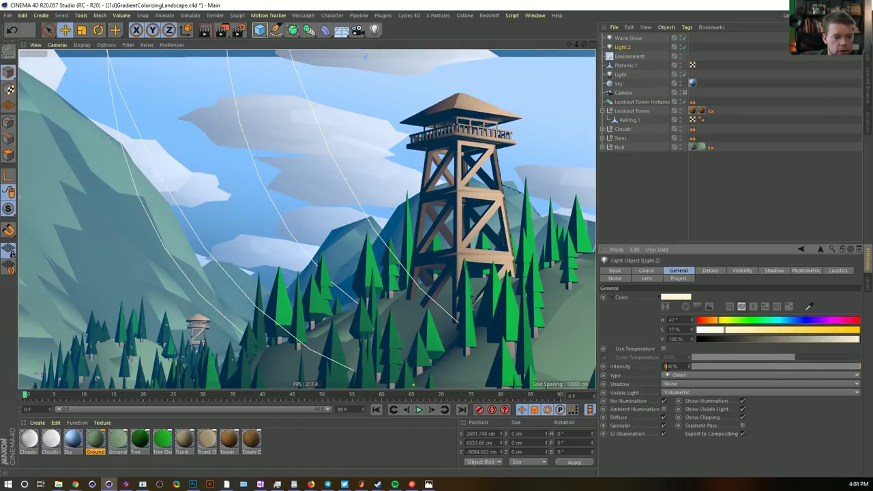
text(0)
key(Return)
drag(778, 330, 803, 332)
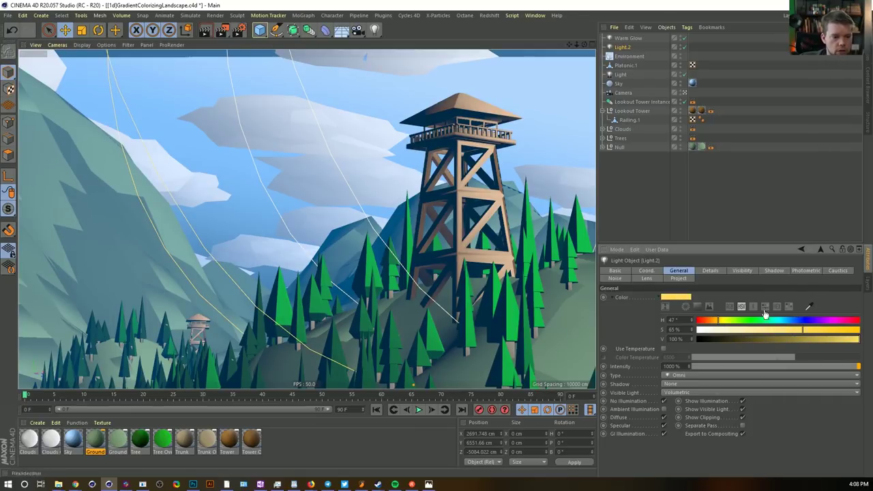
Give Light.2 soft shadow maps and move it to about X 3882, Y 5238, Z -3815 cm, previewing the render
click(682, 384)
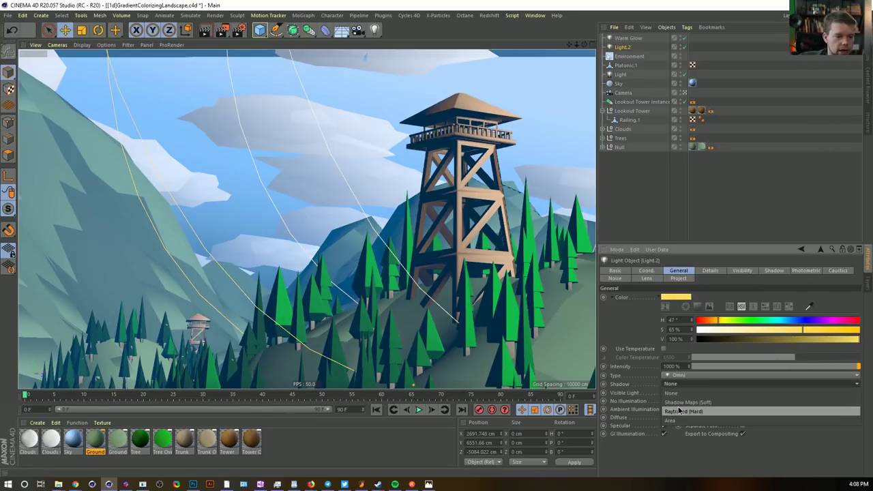
click(689, 396)
key(ctrl+r)
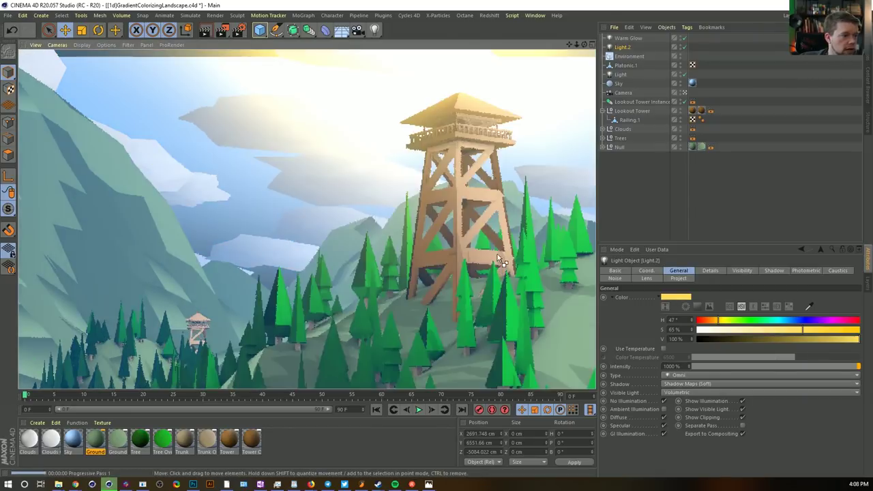
drag(403, 91, 658, 307)
key(ctrl+r)
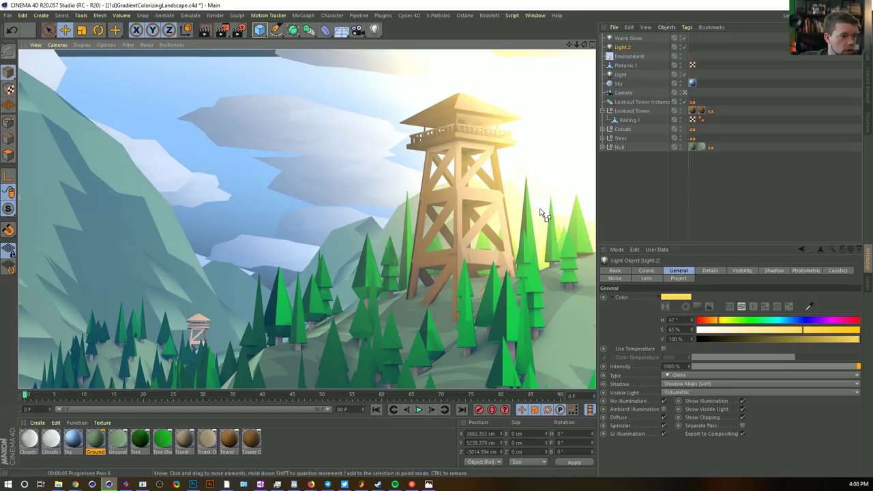
Try Raytraced (Hard) shadows on Light.2 and undo the change
click(774, 270)
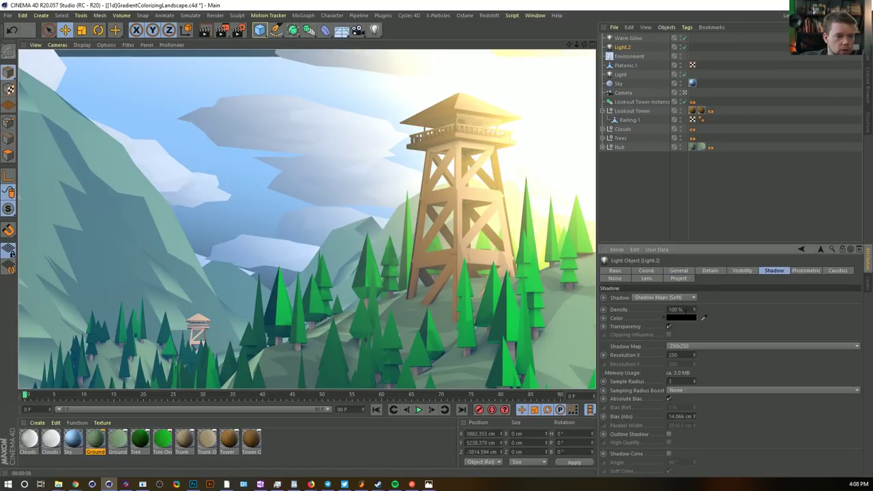
click(679, 270)
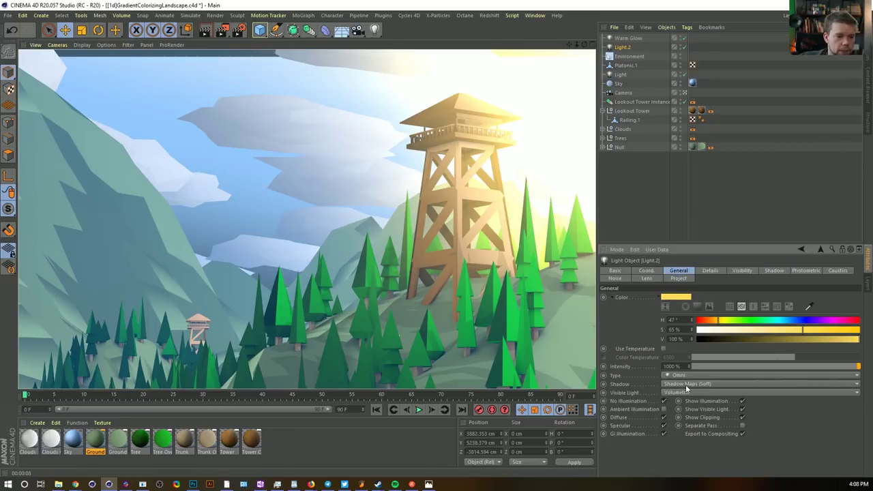
click(686, 385)
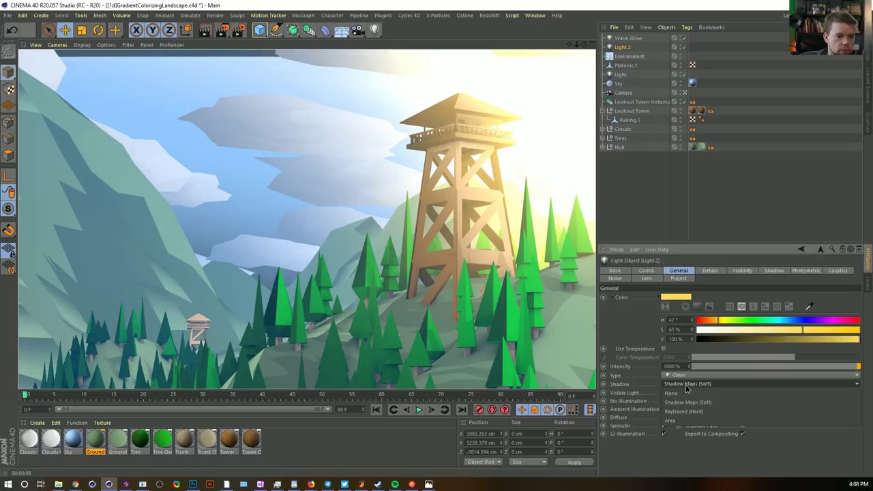
click(684, 411)
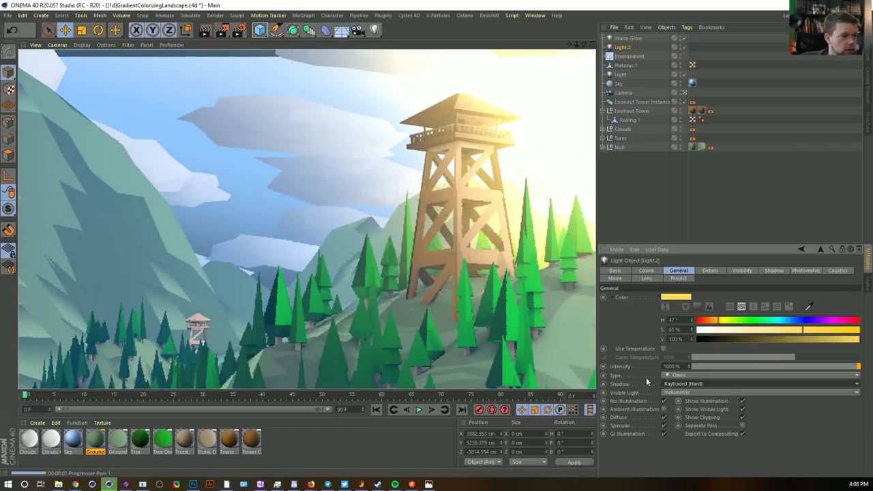
key(ctrl+z)
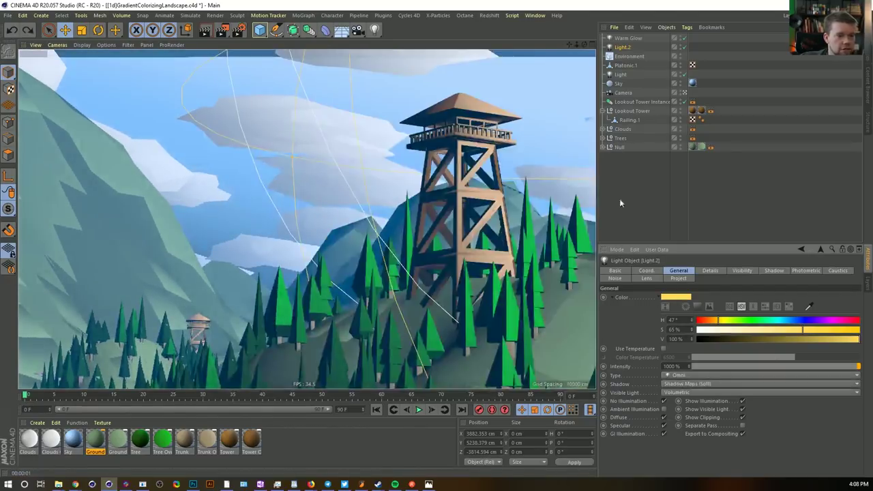
Change Light.2 to a Spot light and, looking through it, aim it down at the lookout tower from about X 9190, Y 7745, Z -8654 cm
click(692, 375)
click(690, 387)
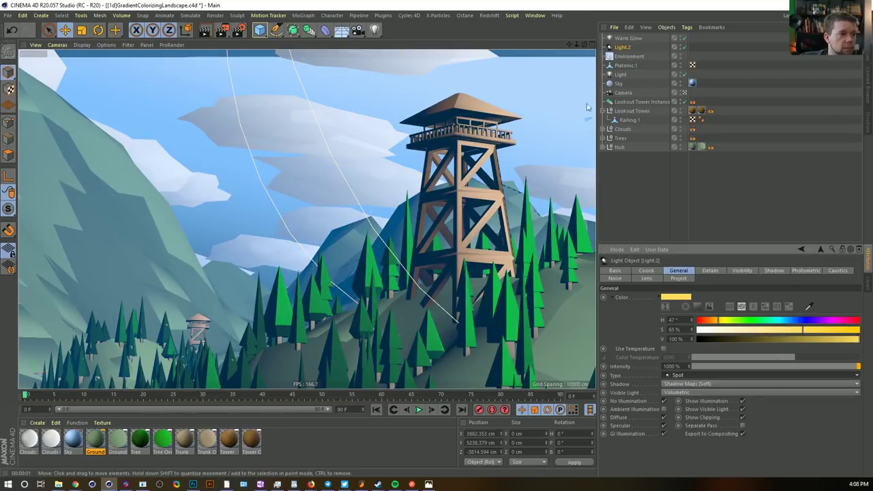
click(58, 44)
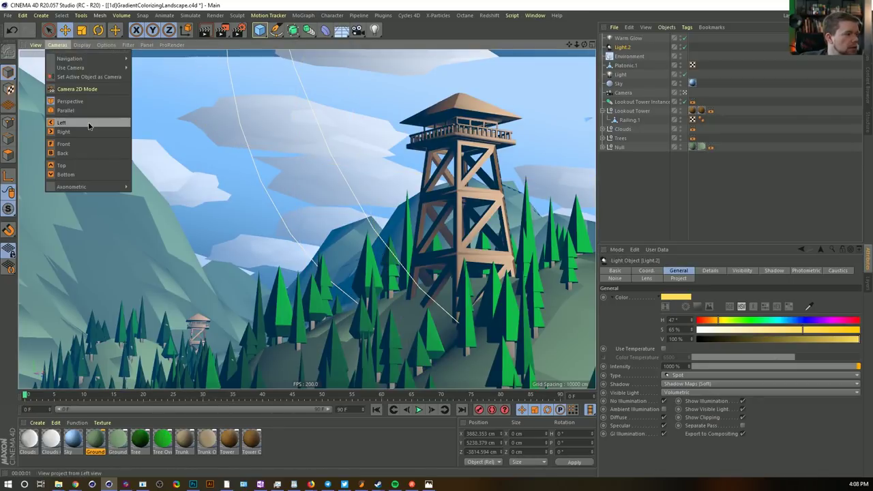
click(92, 78)
alt+drag(285, 262, 284, 285)
alt+middle_drag(284, 285, 343, 216)
alt+drag(343, 217, 311, 214)
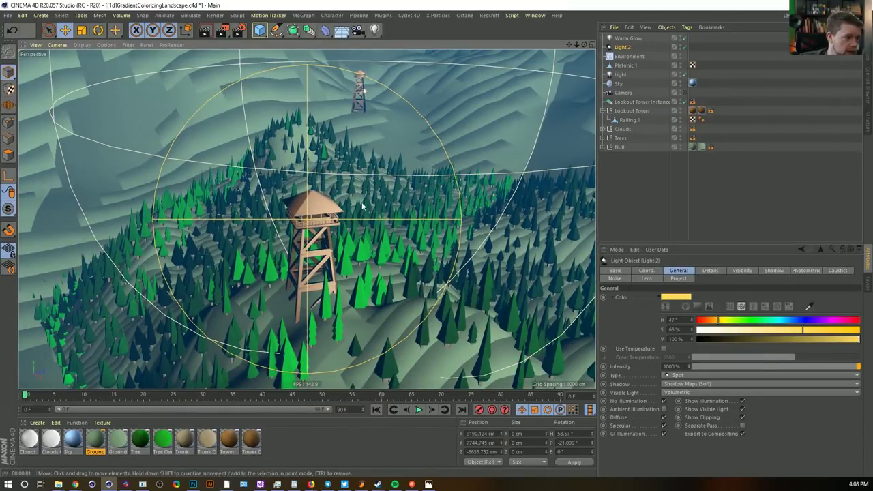
click(684, 93)
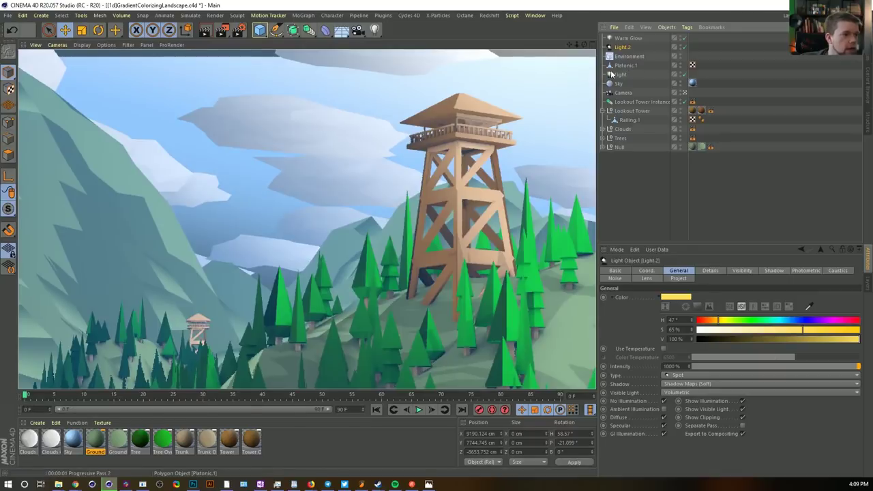
Set Light.2's intensity to 10000 % and its visible light's outer distance to 35160.5 cm, previewing the render
click(621, 48)
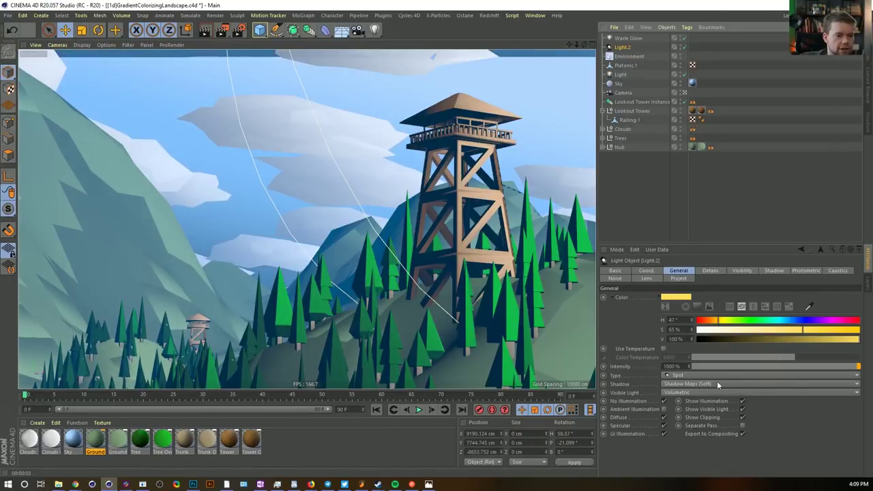
click(671, 366)
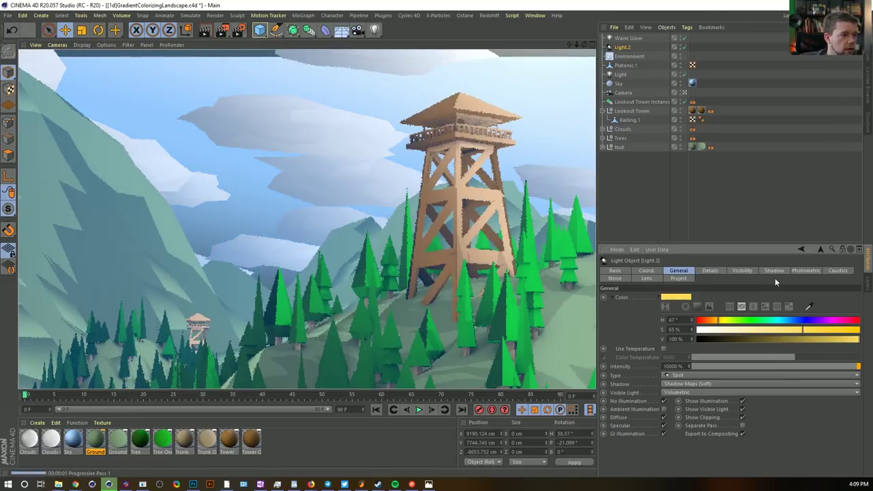
click(718, 272)
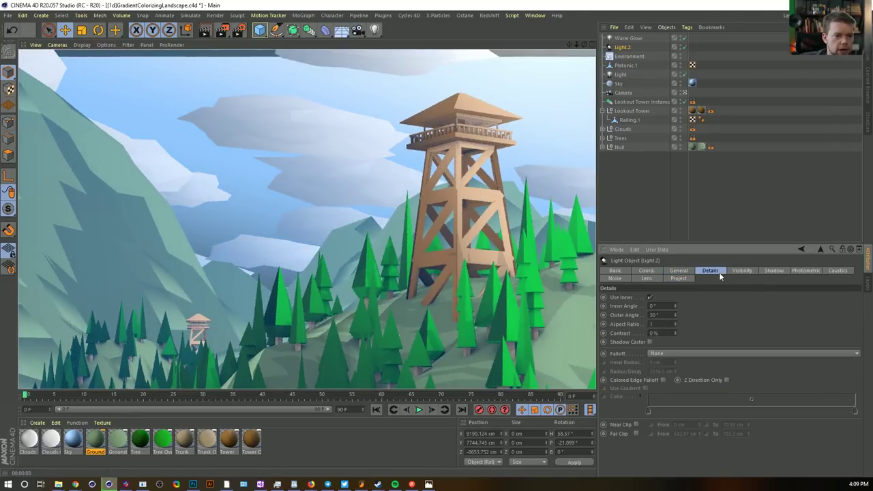
click(740, 271)
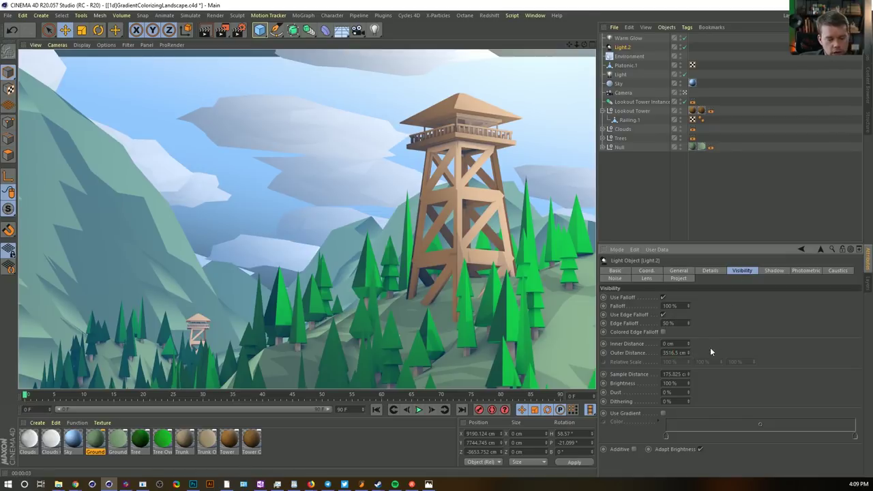
key(a)
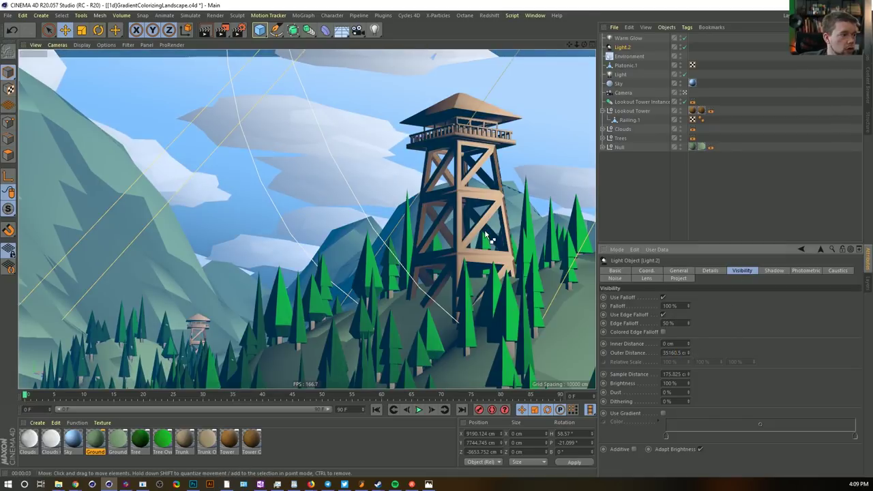
key(ctrl+r)
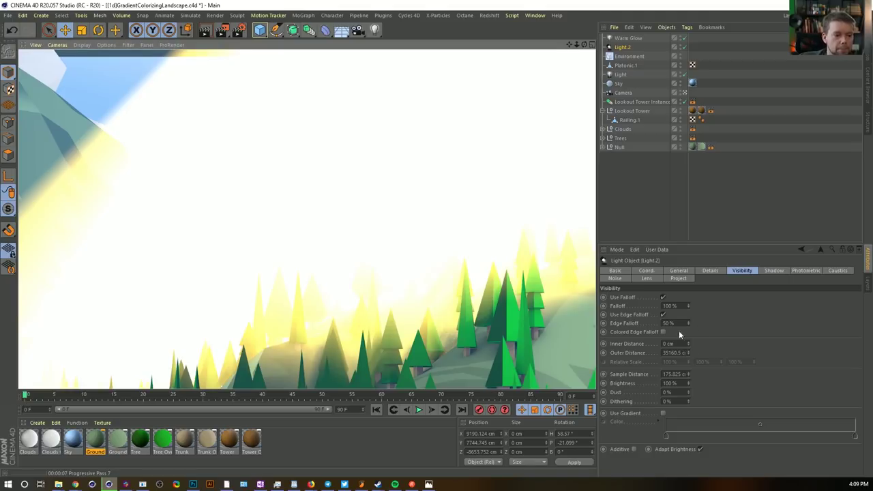
Turn off the visible-light falloff for Light.2, keeping edge falloff enabled
click(661, 298)
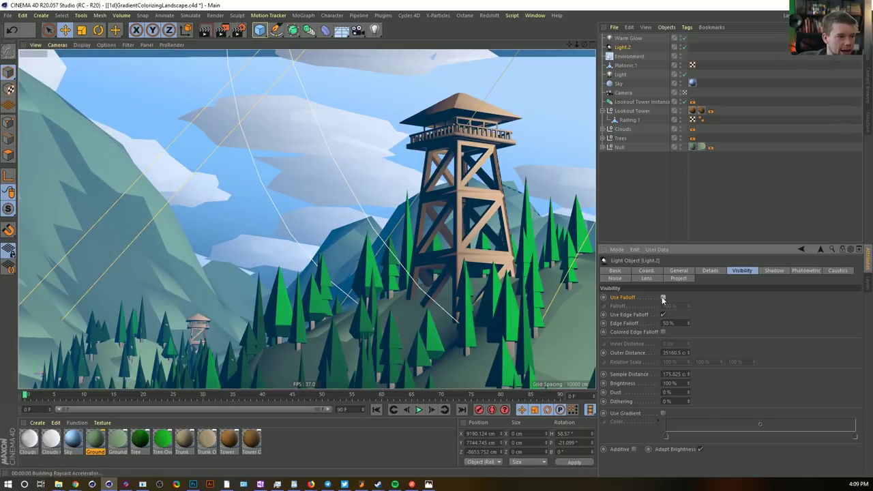
click(662, 298)
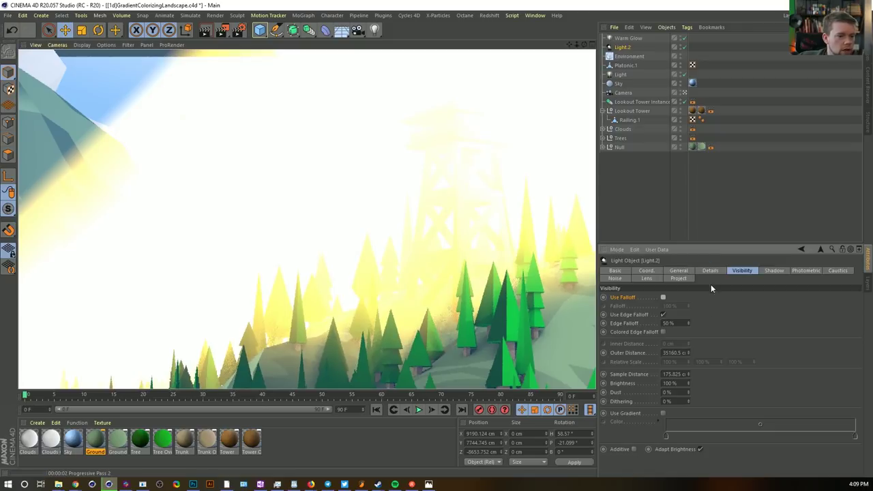
click(678, 271)
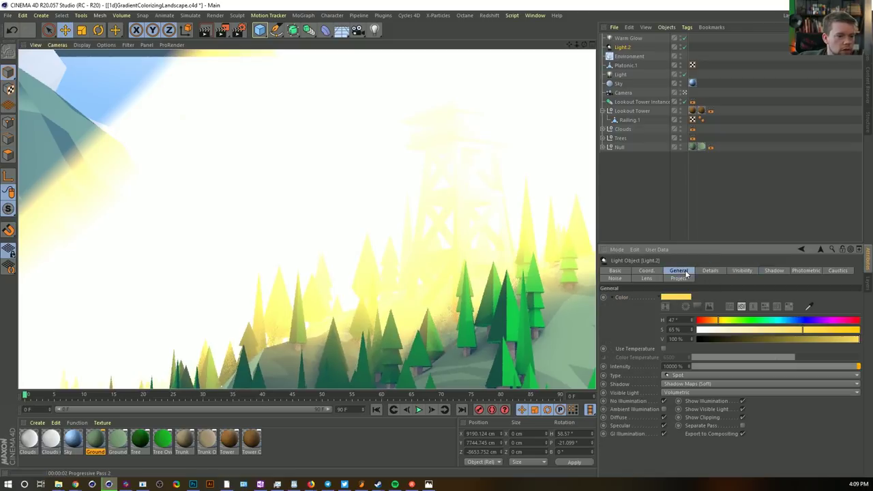
Look through Light.2 and shift it to about X 9153, Y 7801, Z -8673 cm, keeping it aimed at the tower
click(627, 48)
click(37, 46)
mouse_move(57, 45)
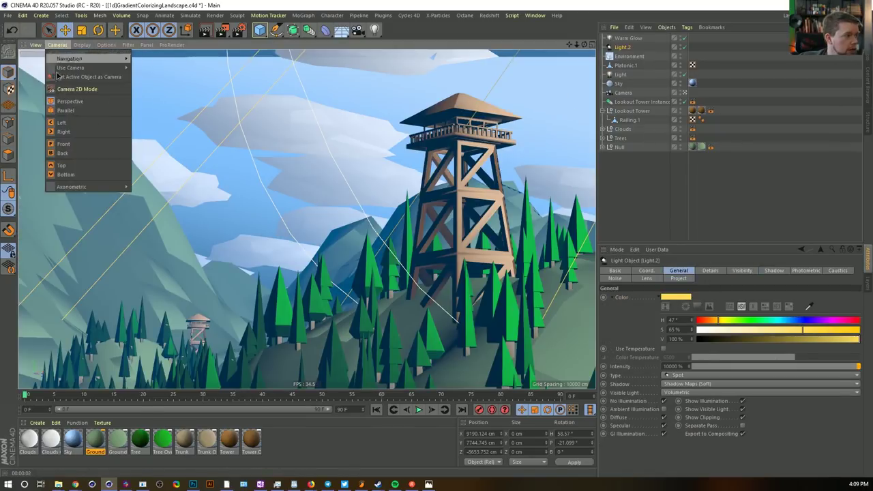
click(82, 77)
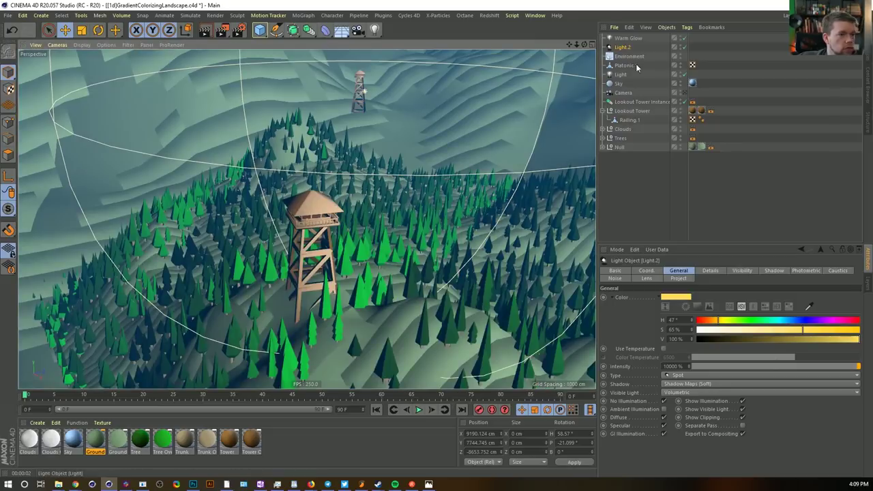
alt+drag(406, 220, 344, 186)
Set the sample distance of Light.2's volumetric light to 25 cm
click(730, 272)
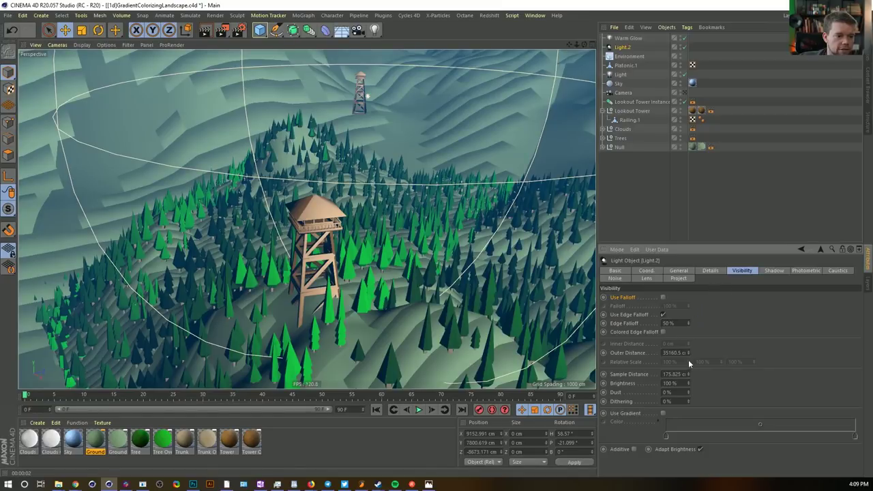
double_click(682, 374)
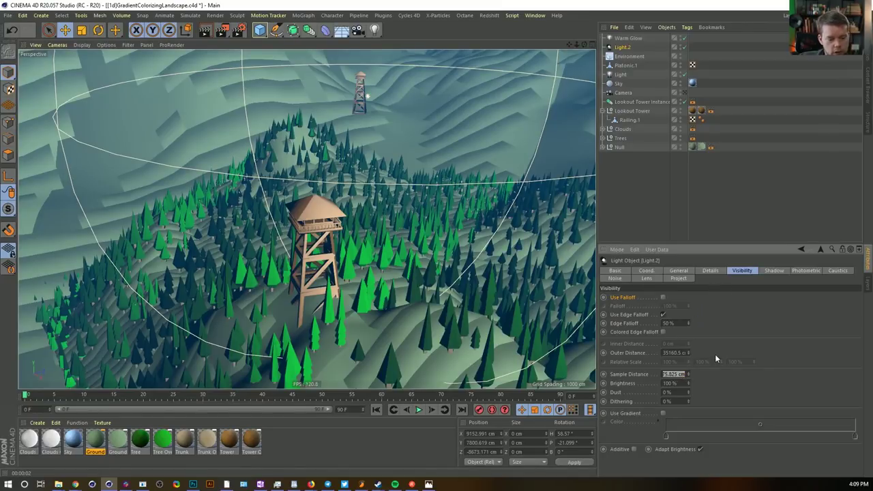
text(25)
key(Return)
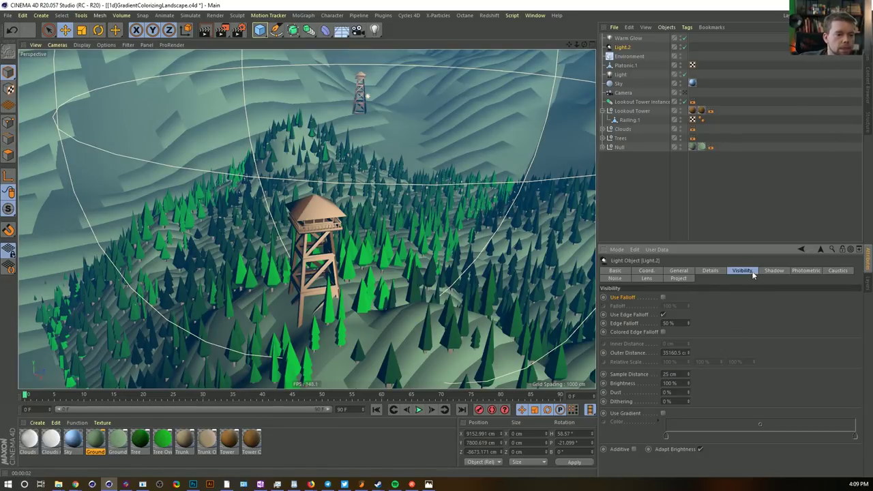
Narrow Light.2's outer angle to 14° and preview the render through the scene camera
click(709, 271)
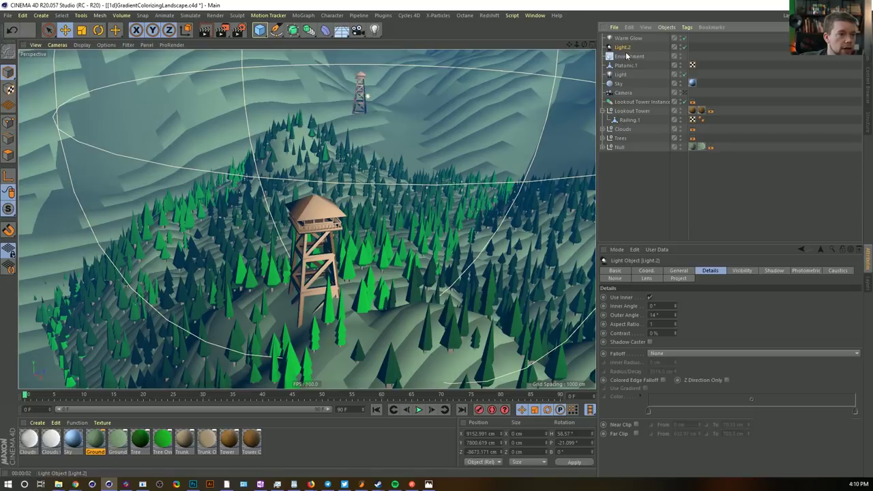
middle_click(310, 222)
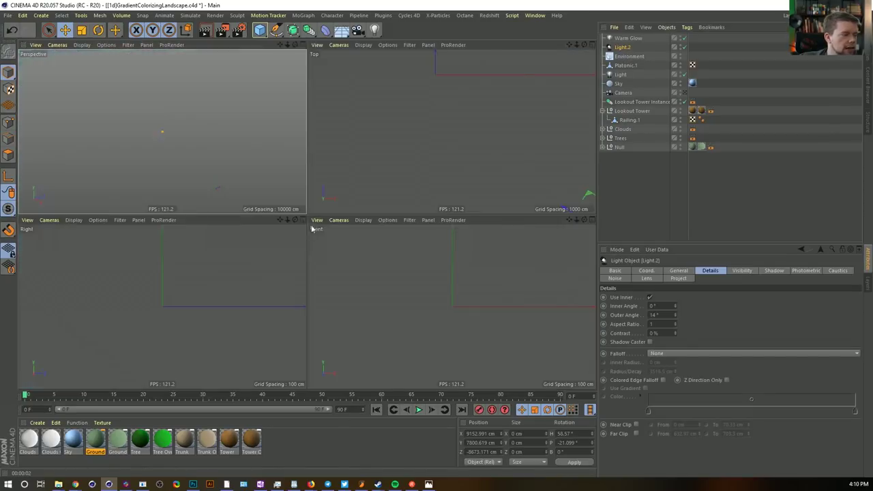
middle_click(269, 168)
click(683, 92)
key(ctrl+r)
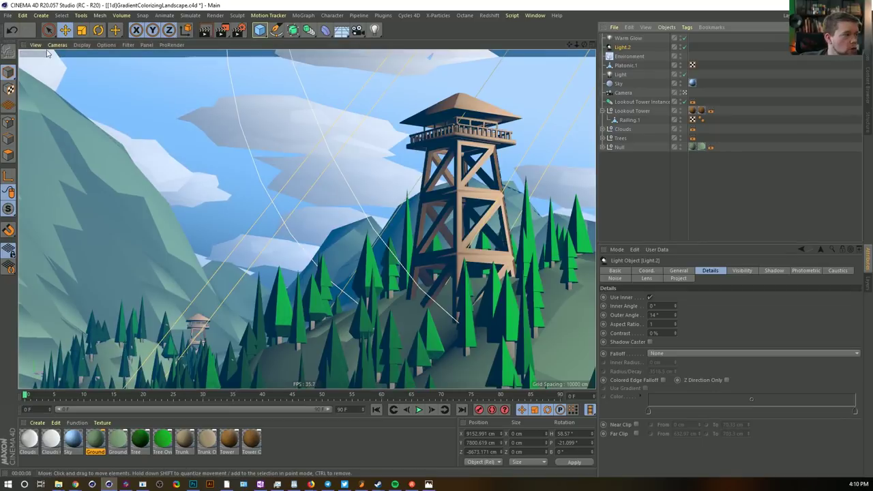
Looking through Light.2, lower it to about X 9934, Y 4817, Z -8726 cm with a nearly level aim past the tower
click(57, 45)
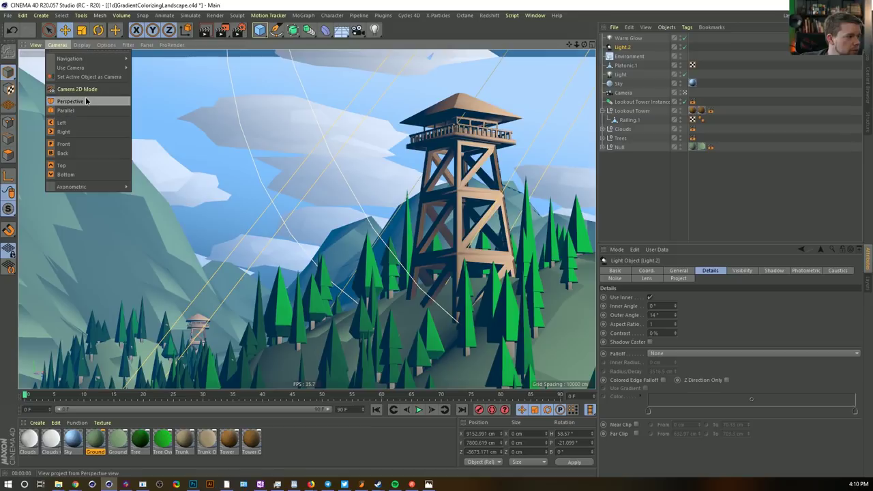
click(92, 77)
alt+drag(328, 231, 270, 226)
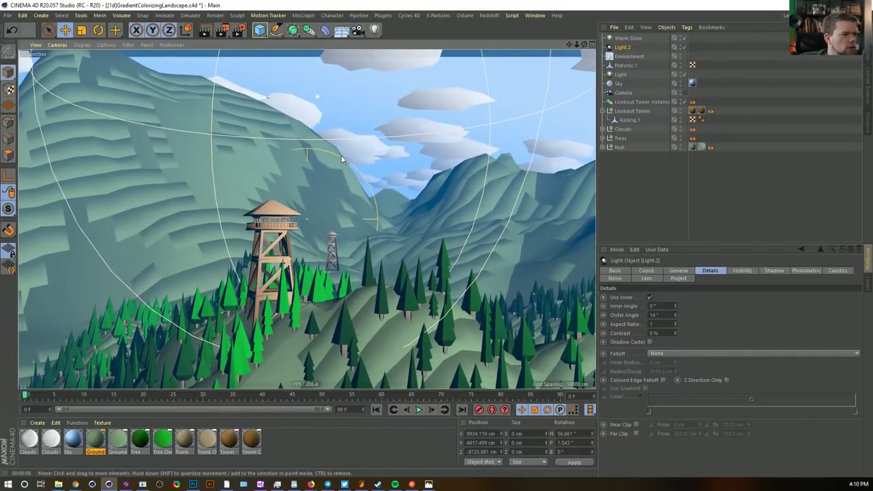
Set the outer distance of Light.2's visible light to 1160.5 cm
click(730, 270)
drag(671, 354, 662, 353)
text(1)
key(Return)
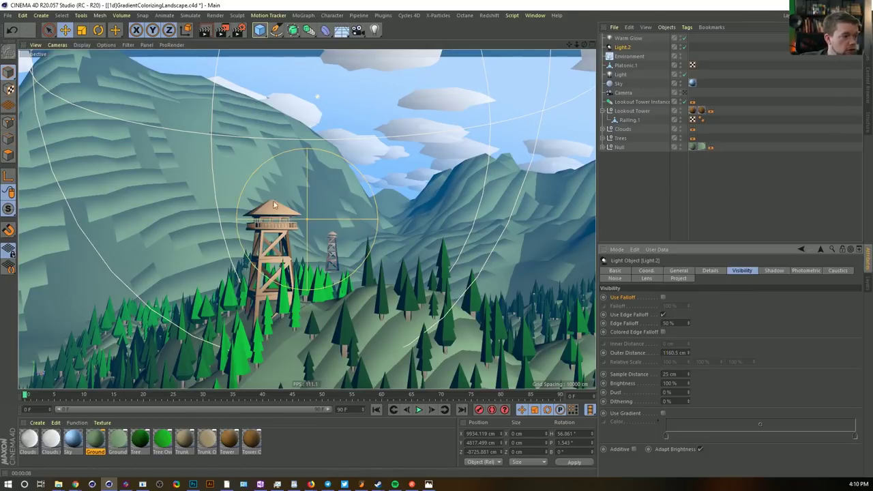
Look through the scene's Camera in the perspective view and render a preview of the lookout tower
middle_click(300, 200)
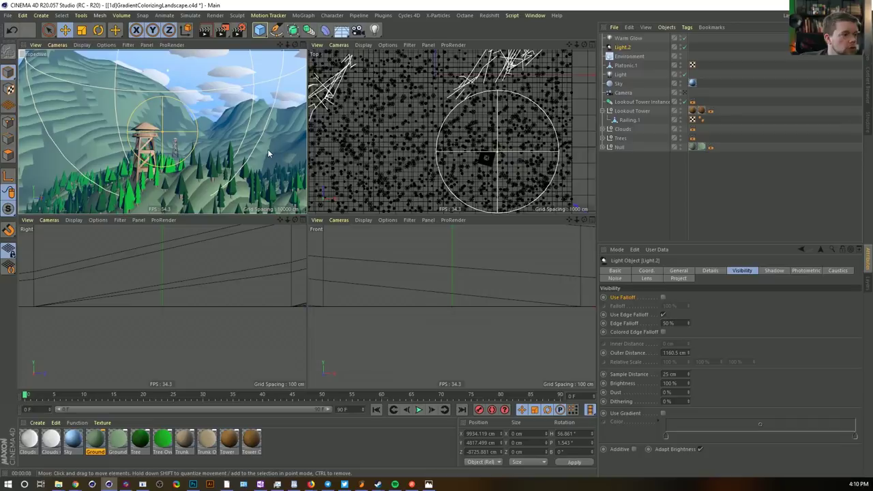
middle_click(268, 150)
middle_click(399, 161)
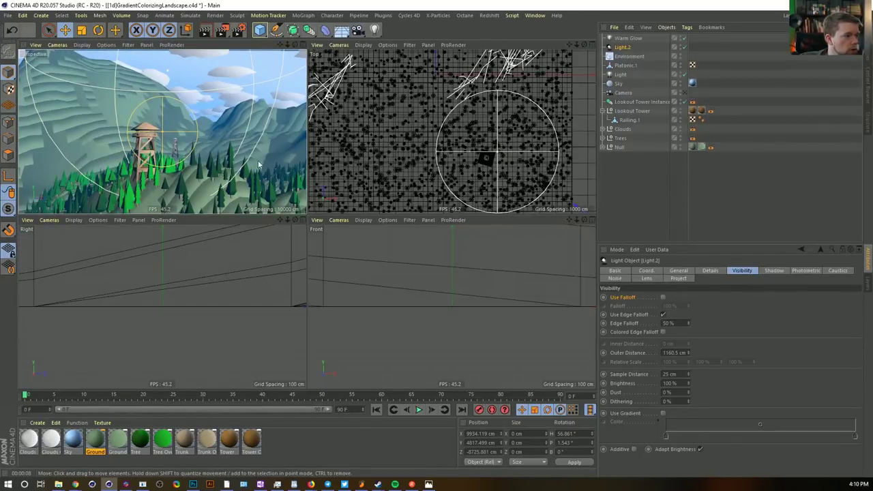
middle_click(260, 164)
click(683, 92)
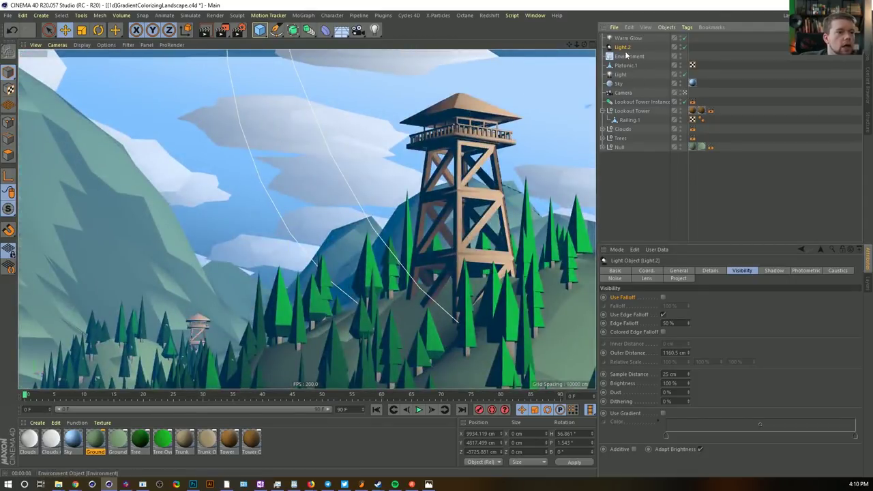
key(ctrl+r)
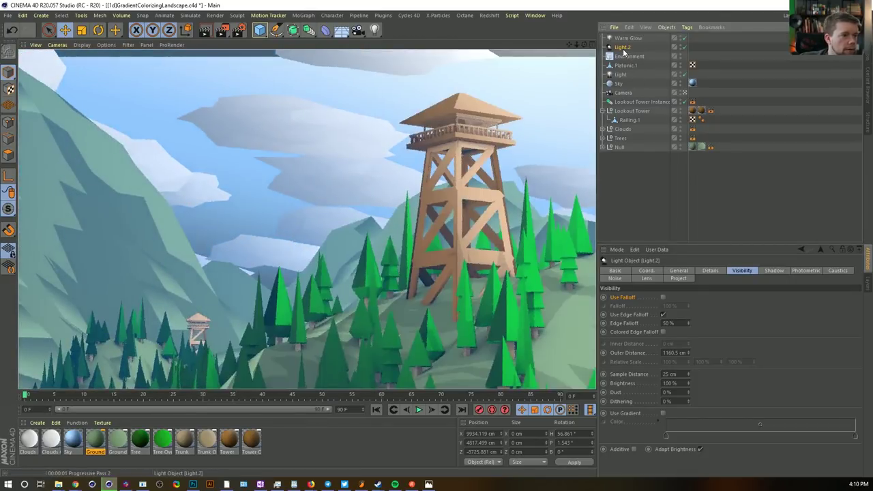
Review Light.2's details and general settings, and set its visible light outer distance to 11160.5 cm
click(707, 271)
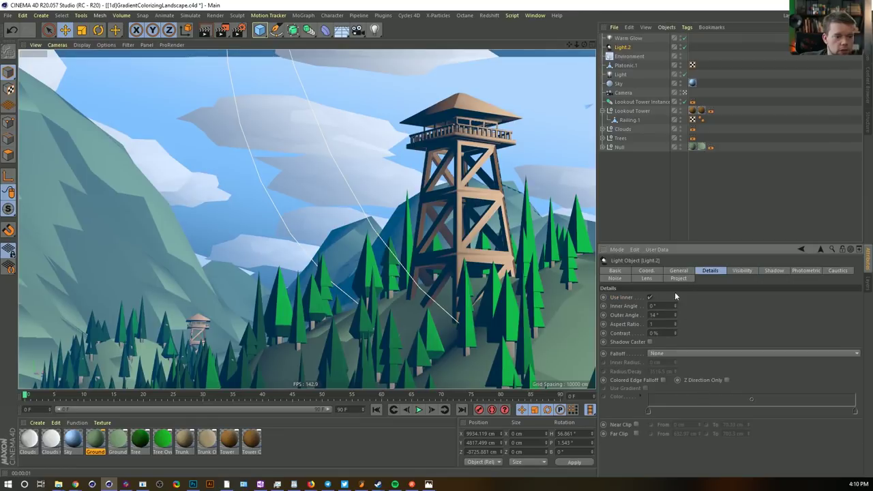
click(679, 270)
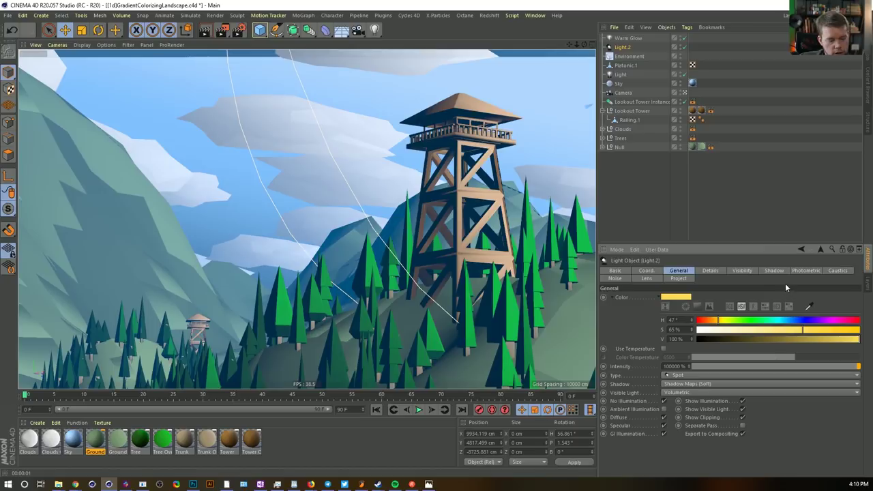
click(736, 272)
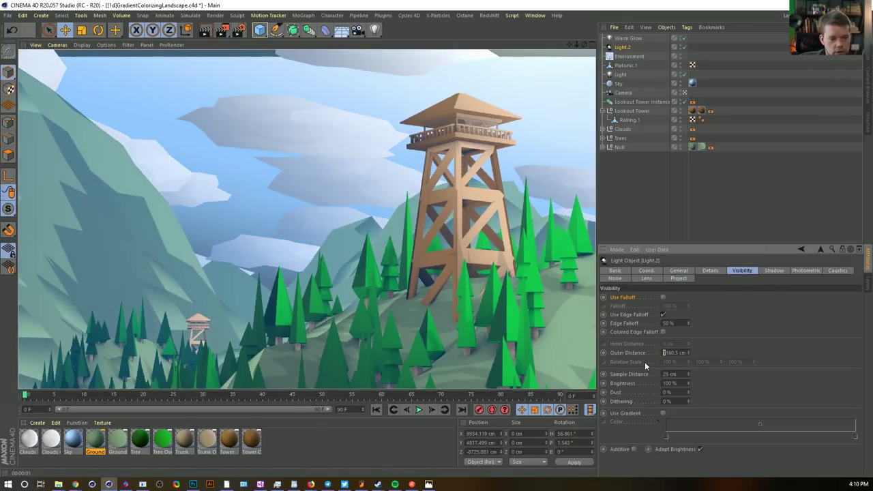
text(11)
key(Return)
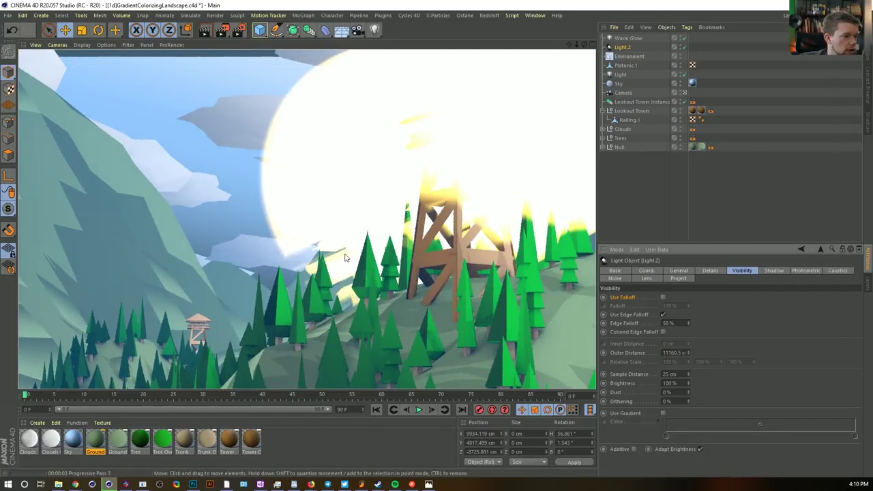
Reduce Light.2's intensity in stages to 10000 %, 1000 % and finally 100 %, checking the rendered glow
click(688, 272)
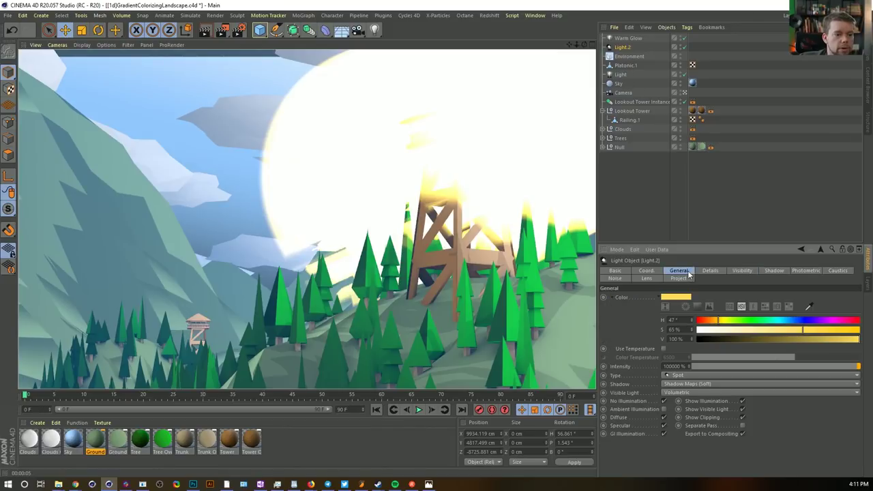
key(Return)
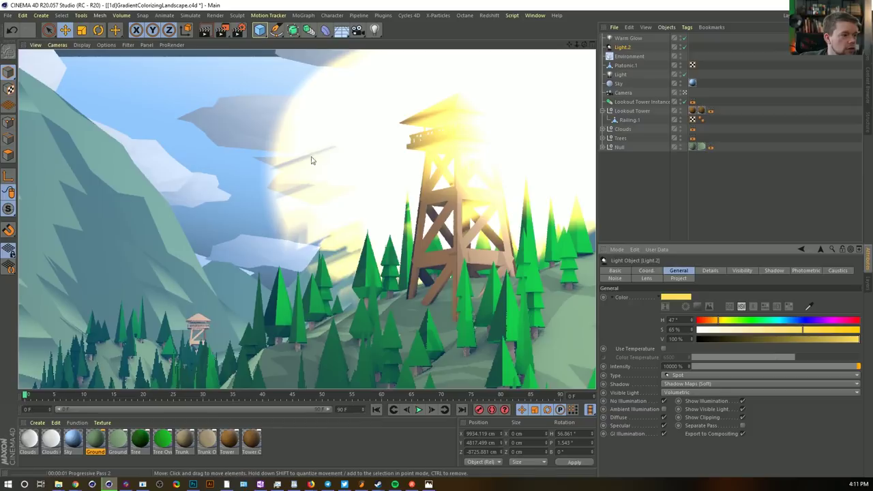
double_click(670, 366)
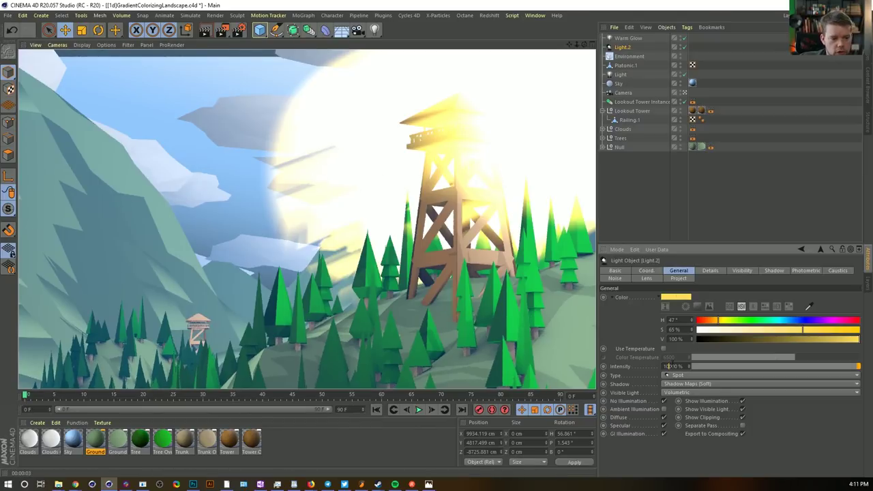
text(1000)
key(Return)
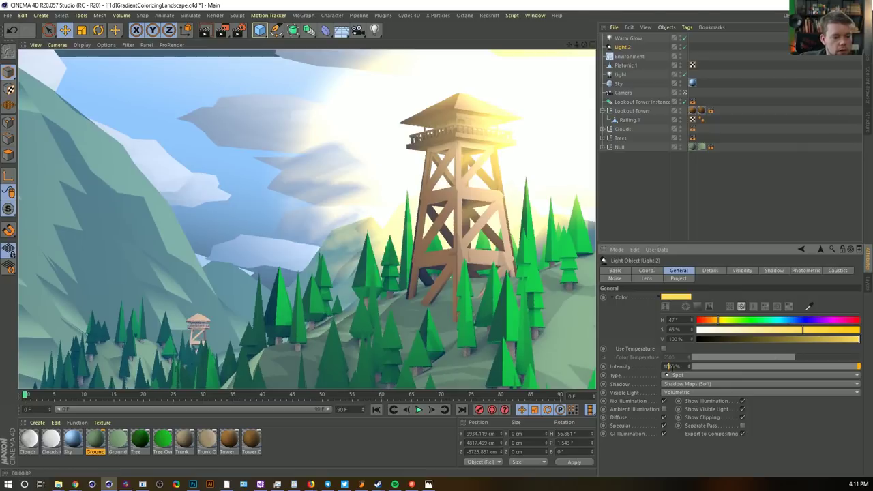
key(BackSpace)
key(Return)
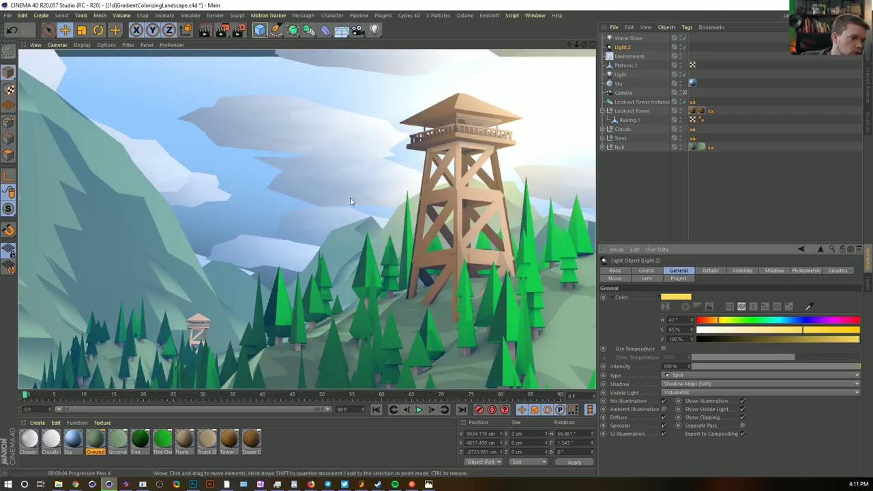
Raise Light.2's shadow density to 200 % and further to 2100 %, rendering the view to compare
click(765, 272)
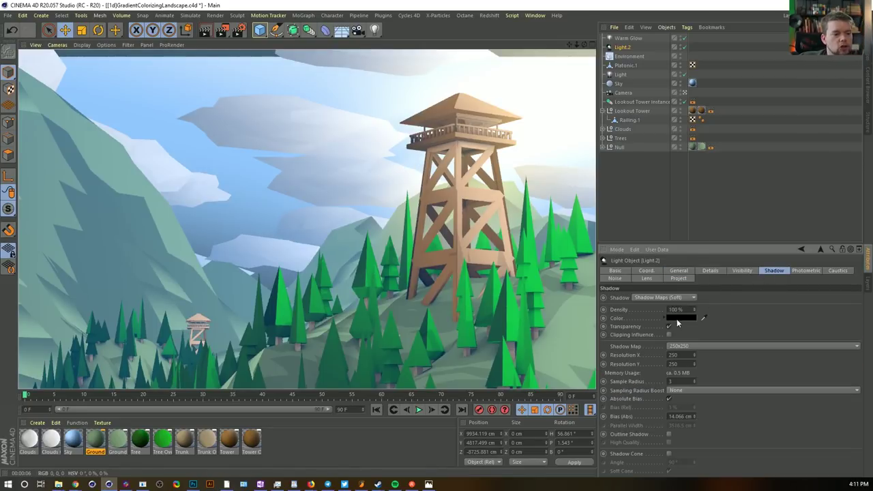
key(ctrl+r)
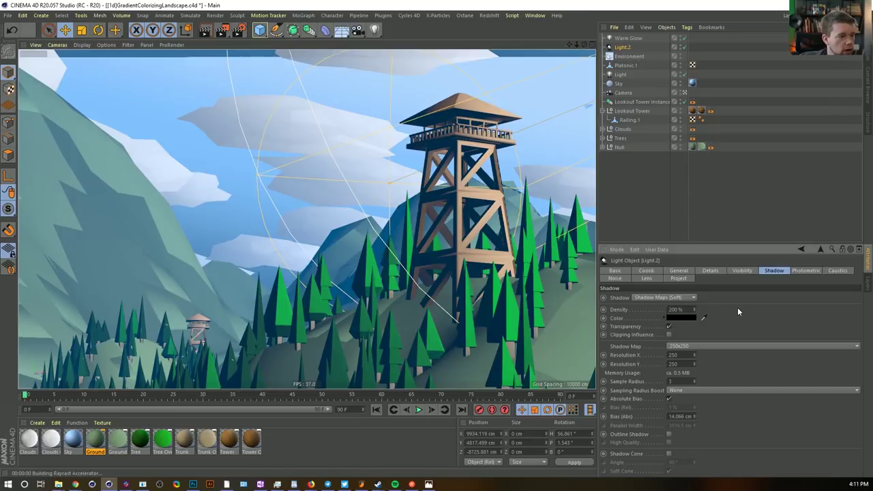
click(672, 309)
text(1)
key(ctrl+r)
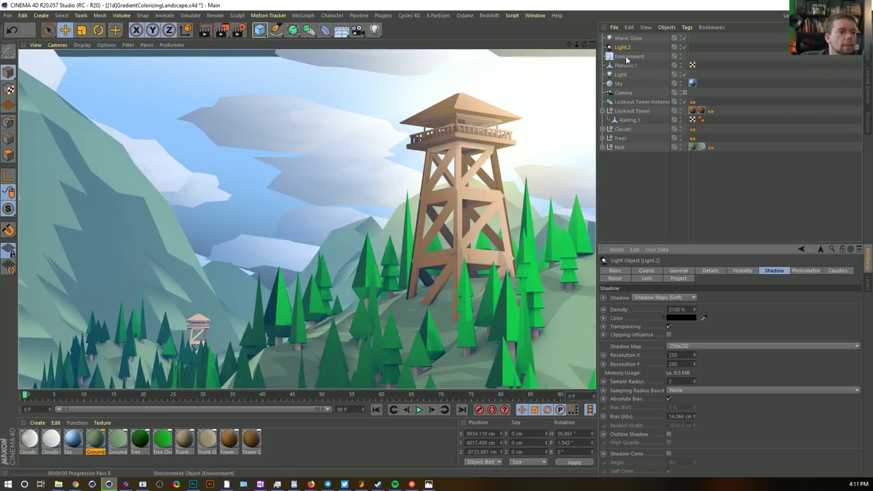
Stretch Light.2's visible light cone in the viewport to an outer distance of about 57744 cm
click(514, 67)
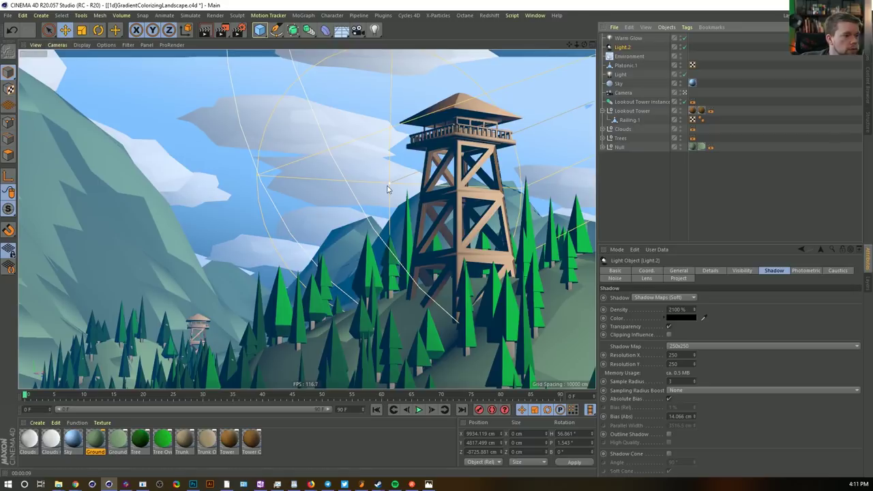
drag(389, 188, 28, 287)
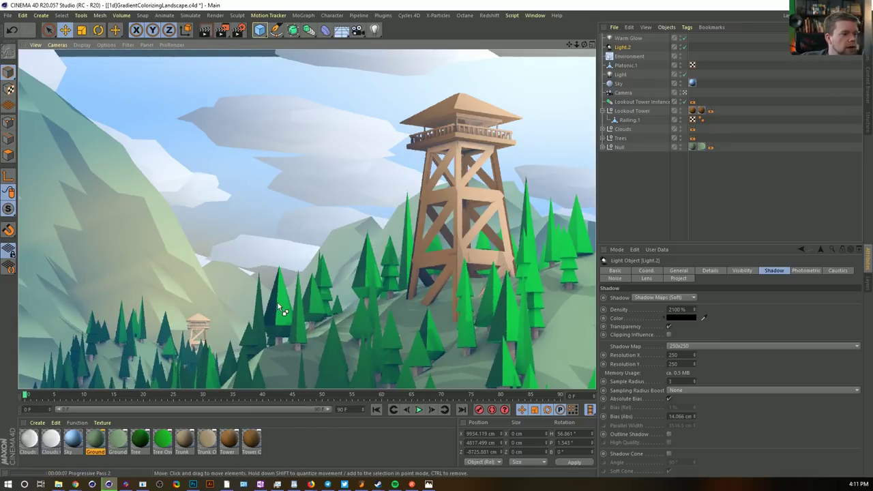
Try Light.2 at 155 % intensity and set it back to 100 %
click(632, 48)
click(679, 270)
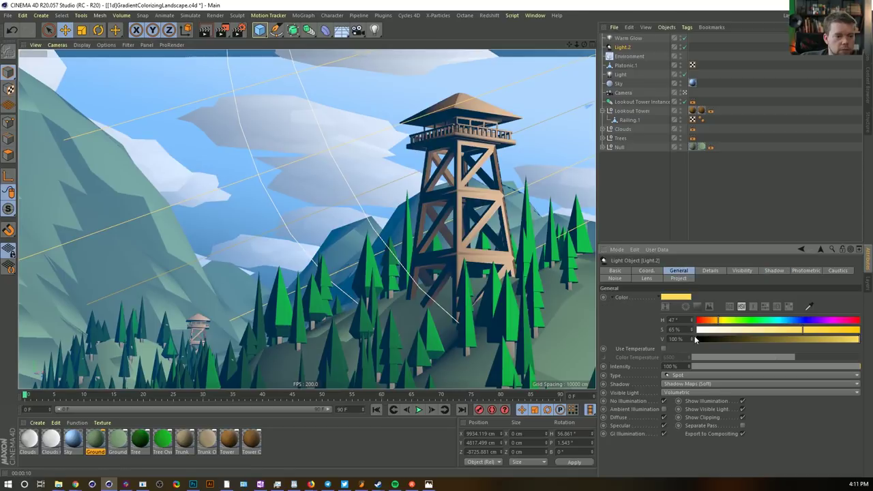
drag(684, 366, 661, 366)
text(155)
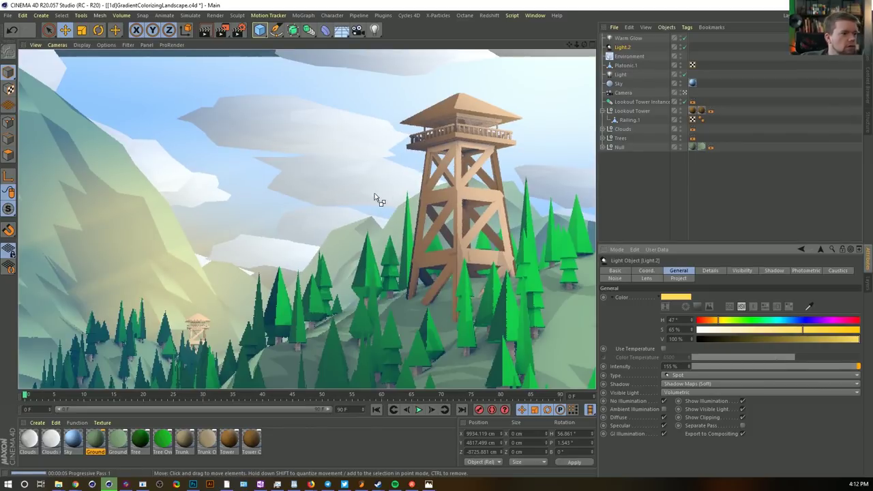
double_click(678, 368)
text(100)
key(Return)
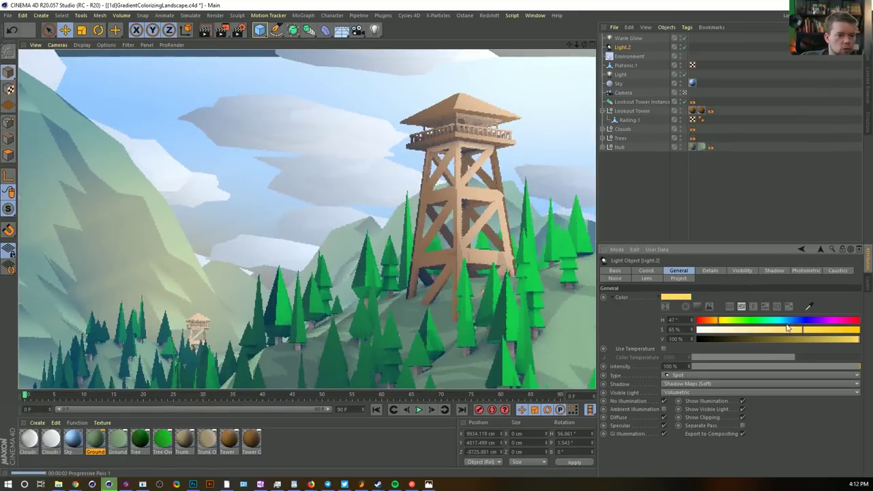
Test full saturation on Light.2's color, settle on 64 %, and enable falloff for its visible light
drag(816, 331, 860, 332)
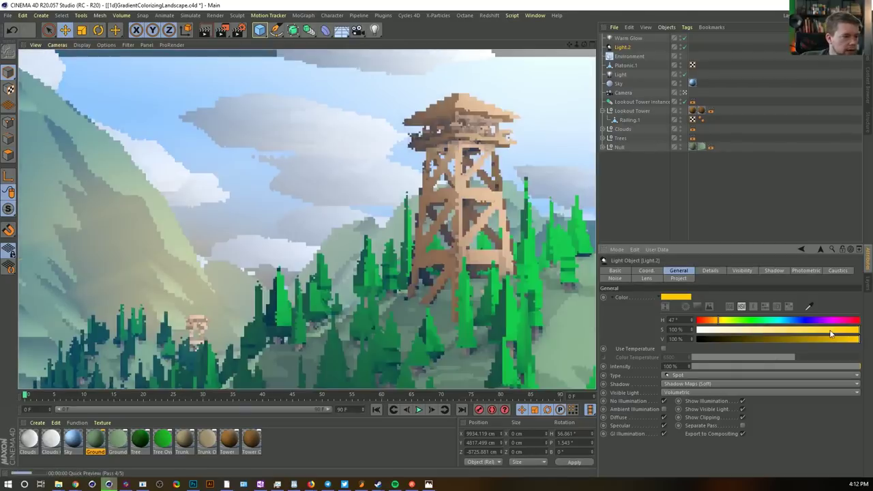
mouse_move(804, 333)
mouse_down()
mouse_move(734, 332)
mouse_move(803, 332)
mouse_up()
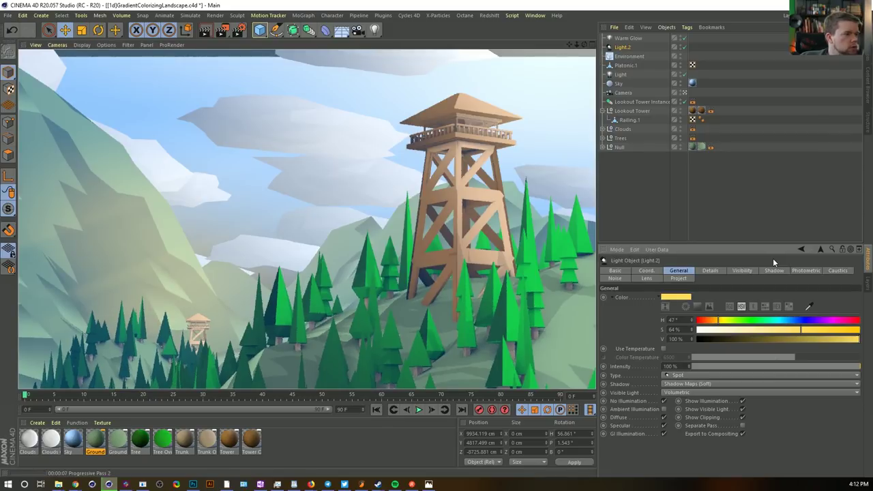
click(740, 270)
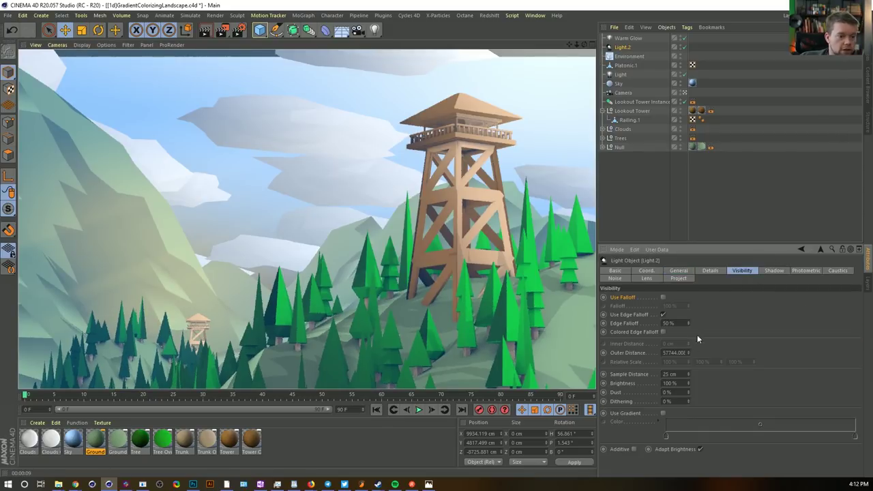
click(661, 298)
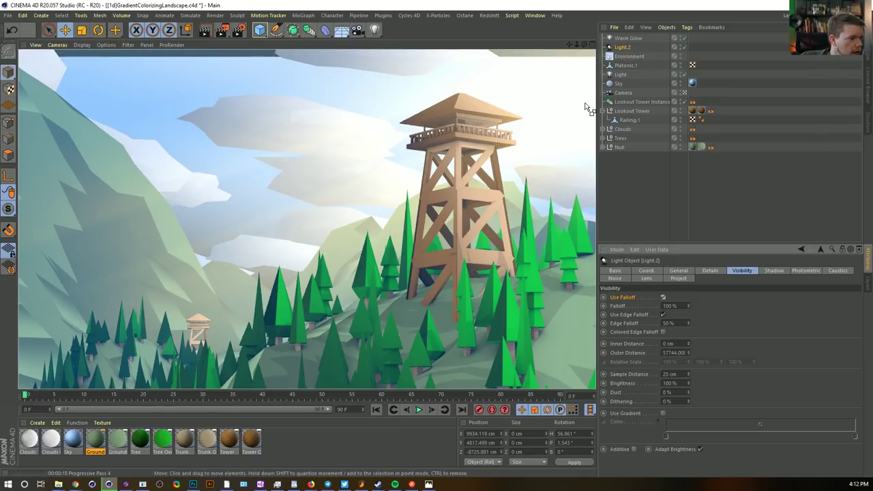
Set the Environment object's fog distance to 100000 cm
click(626, 58)
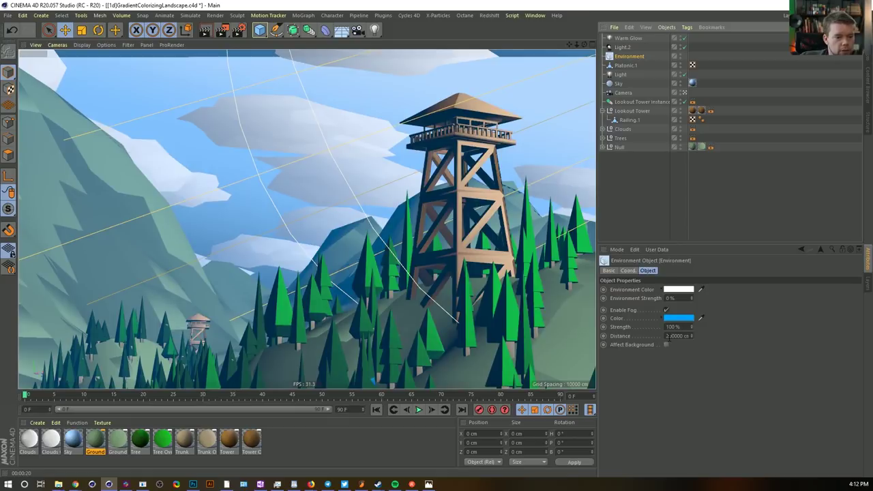
click(668, 336)
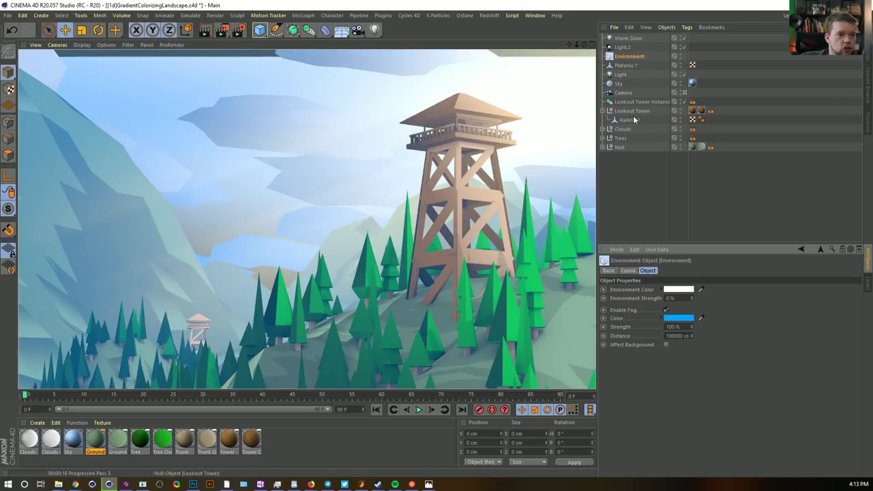
Try to keep the fog off the clouds by adding Environment to the exclusion list of the Clouds compositing tag
click(692, 129)
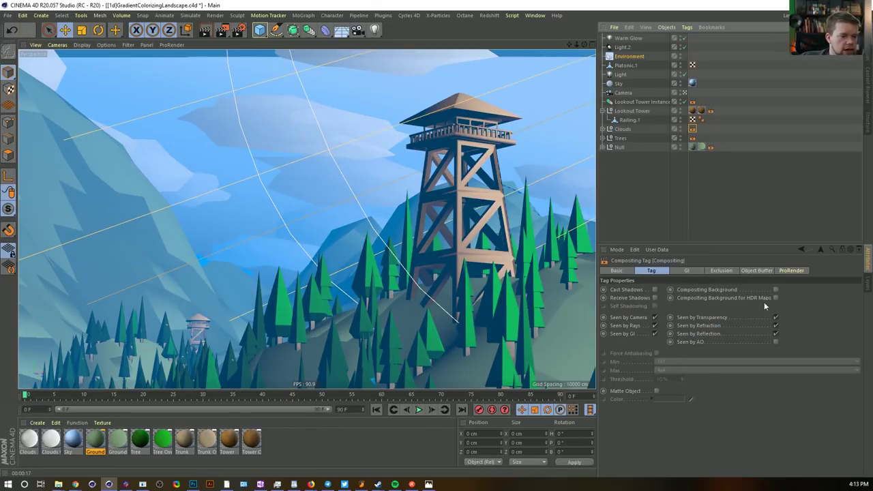
click(656, 390)
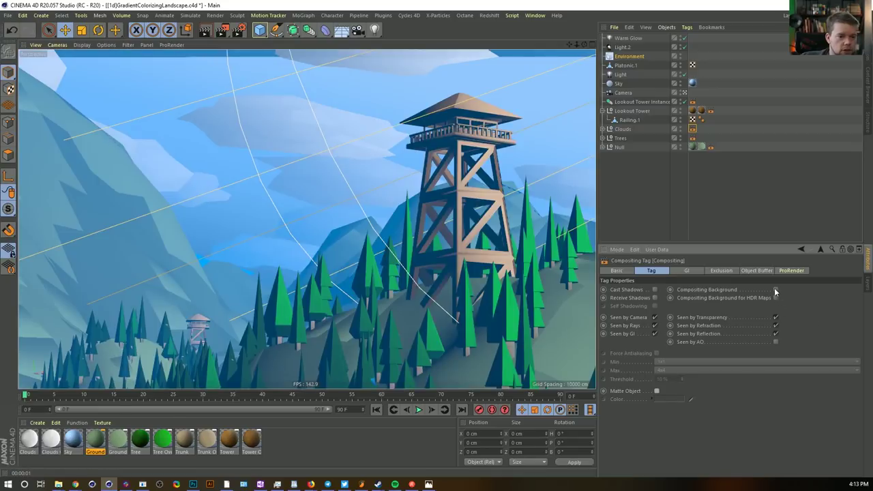
click(775, 289)
click(722, 270)
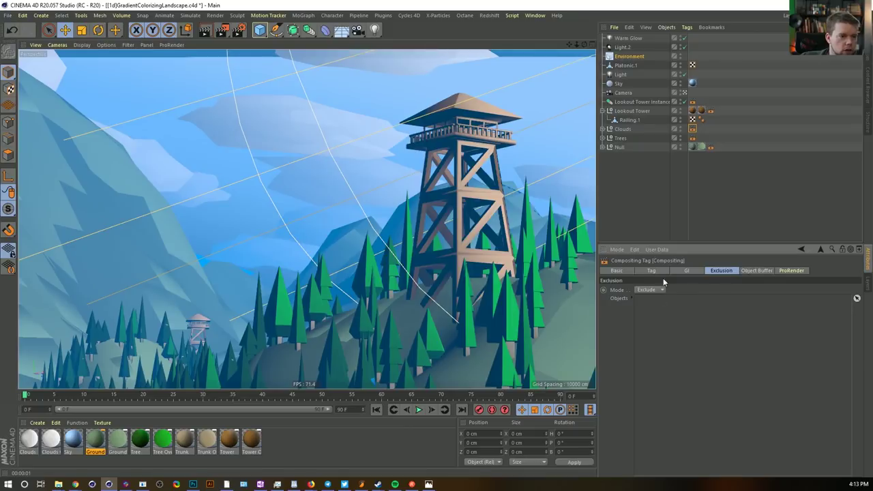
drag(629, 56, 671, 300)
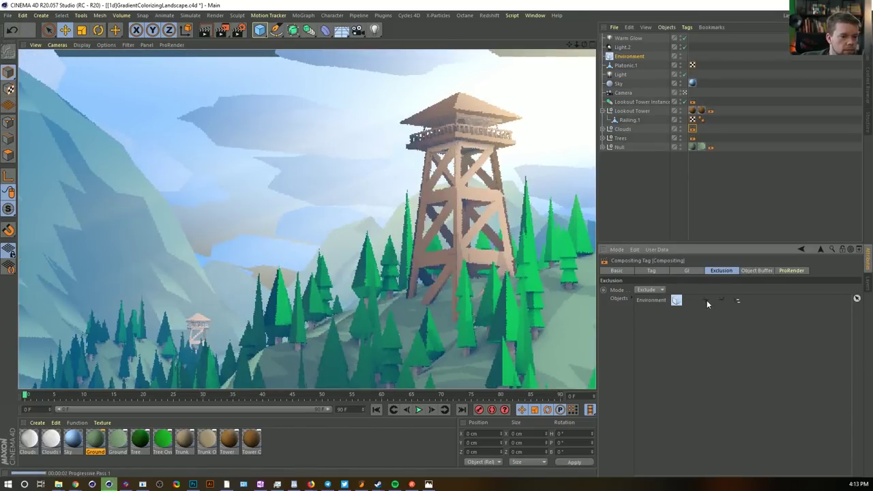
click(706, 300)
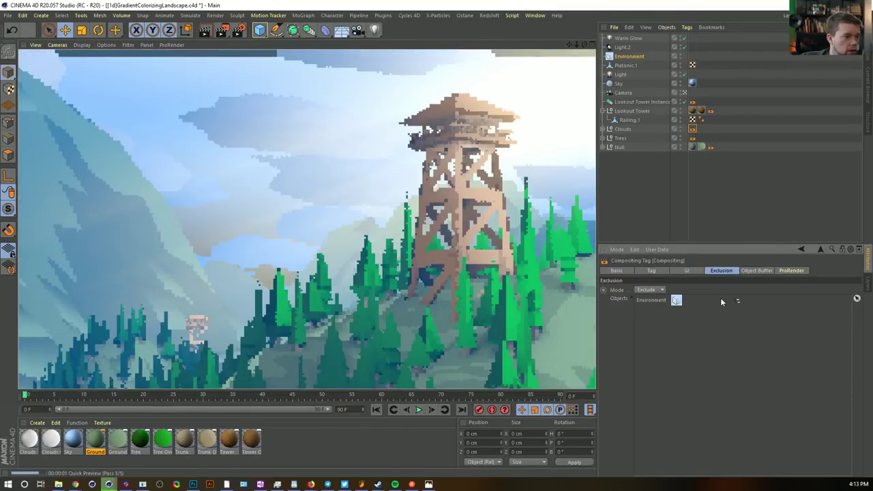
click(720, 298)
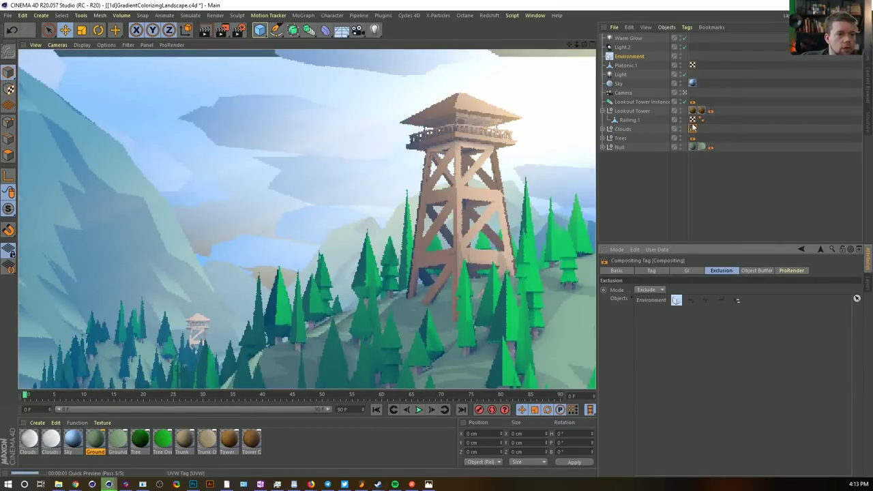
Delete the compositing tag from the Clouds object
click(692, 129)
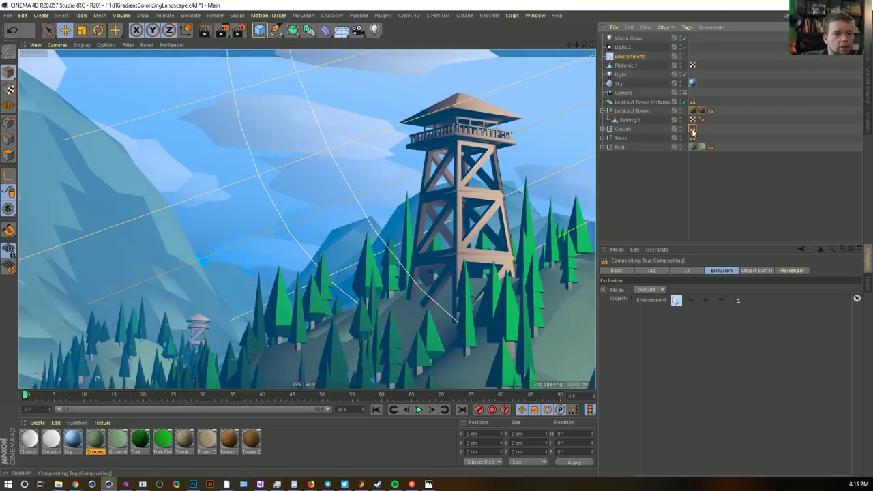
key(Delete)
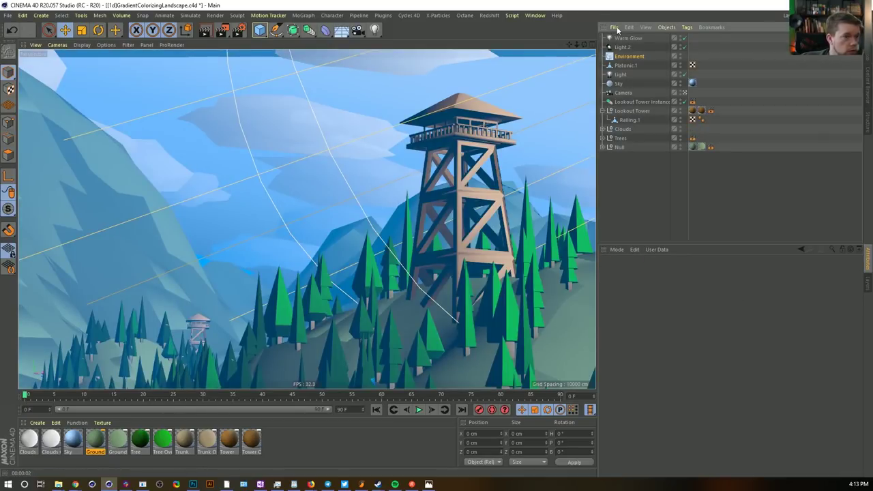
Try a fog distance of 150000 cm on the Environment object and render the view
click(628, 56)
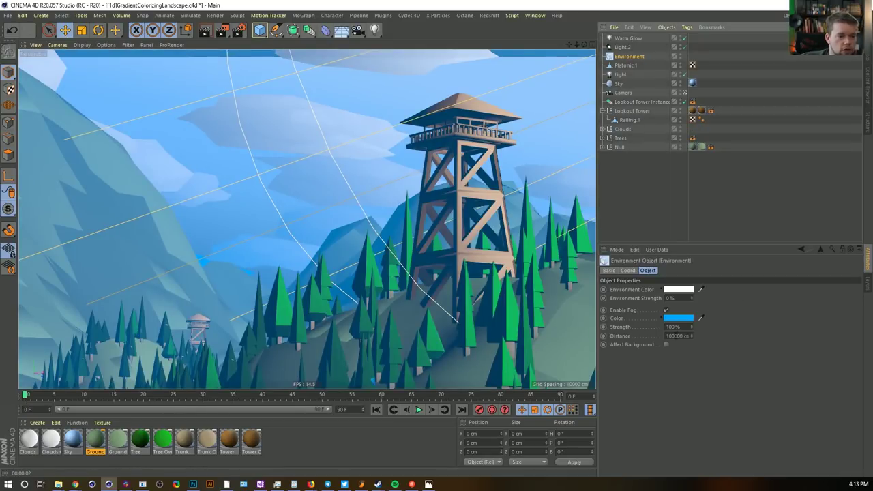
text(5)
key(Return)
key(ctrl+r)
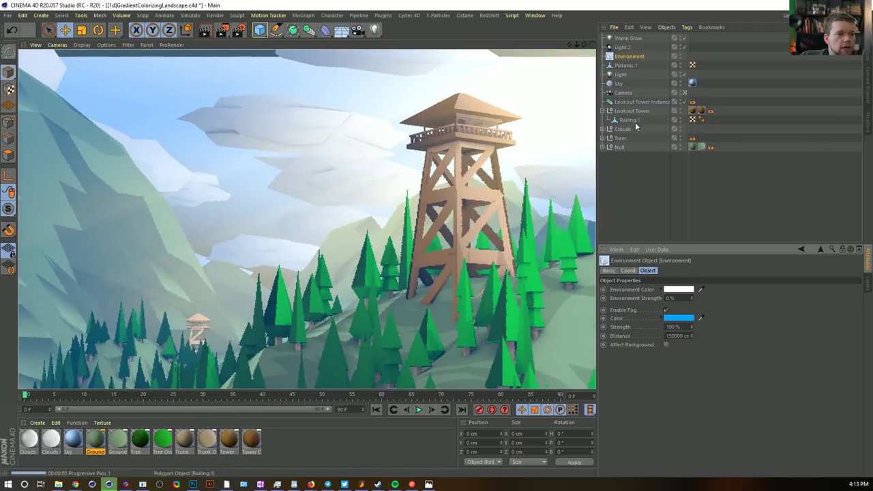
Restore the compositing tag on the Clouds object and remove Environment from its exclusion list
key(ctrl+z)
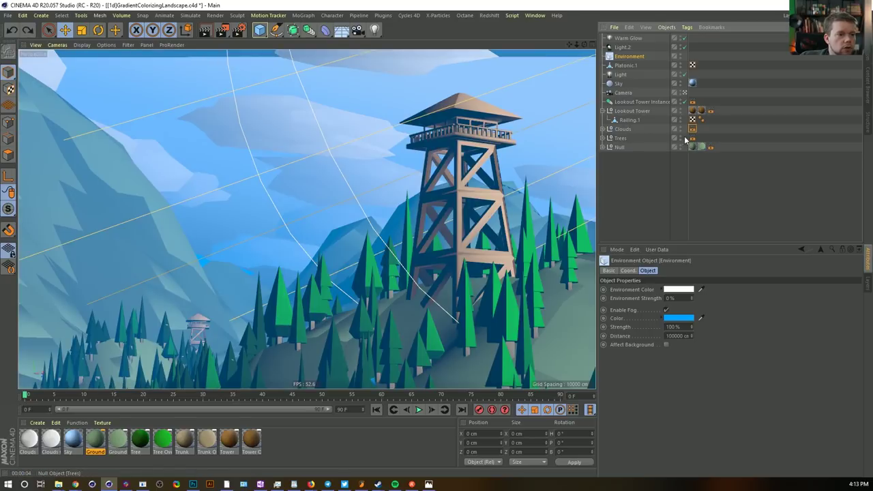
ctrl+drag(692, 138, 692, 129)
click(649, 301)
key(Delete)
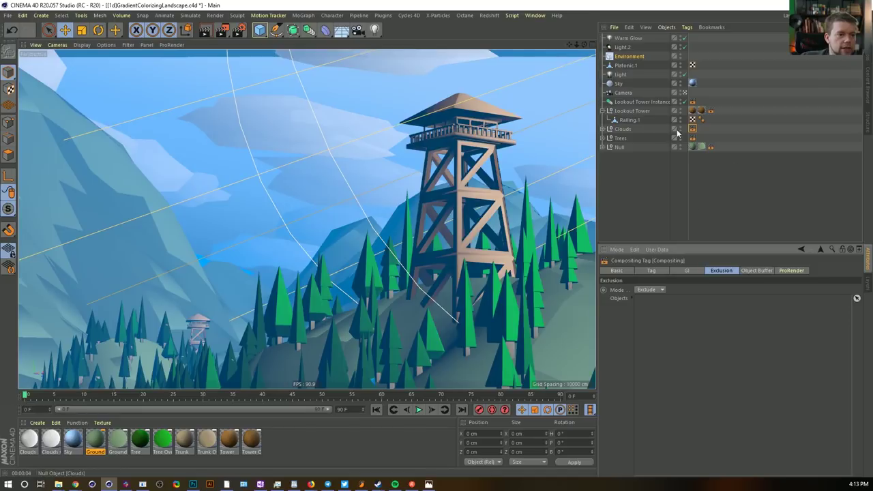
Set the Environment object's fog distance to 150000 cm and render the view to check the result
click(628, 56)
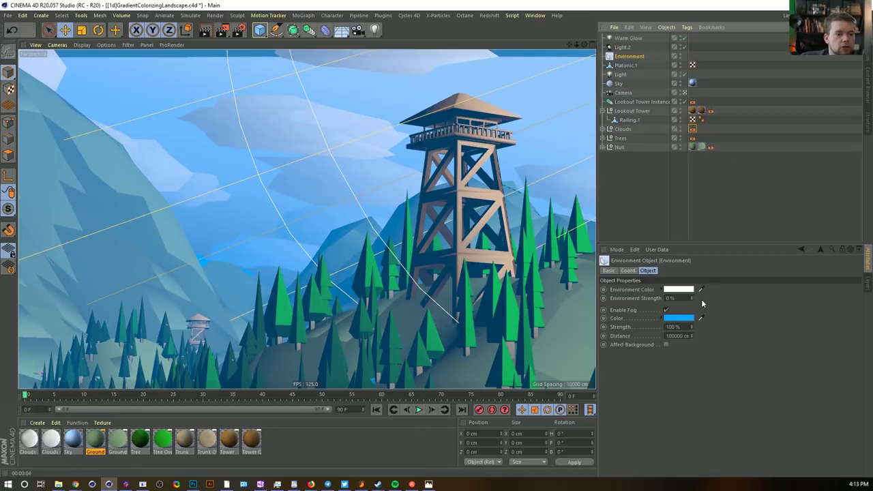
click(669, 336)
text(5)
key(Return)
key(ctrl+r)
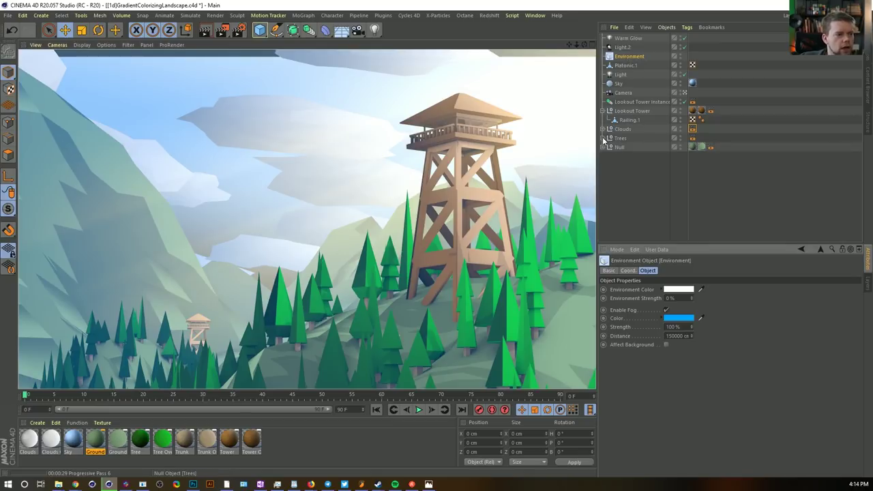
Save the scene as a new version named [1e]GradientColorizingLandscape.c4d
key(ctrl+shift+s)
click(68, 236)
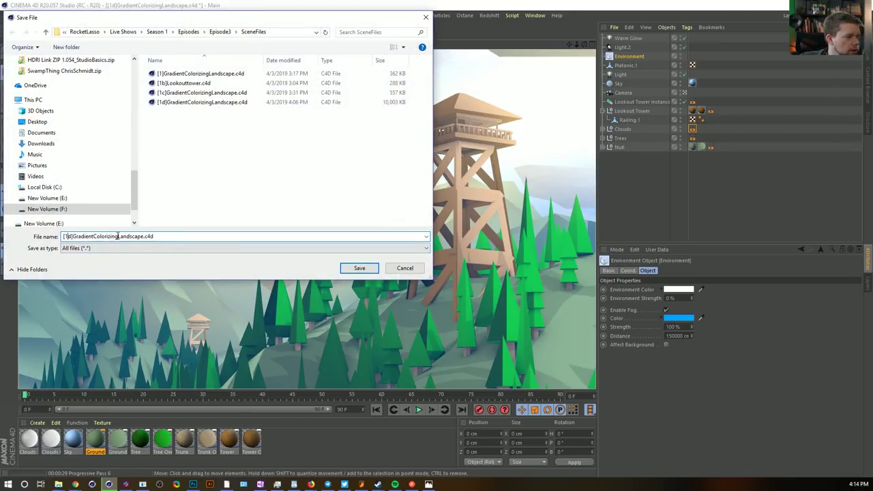
key(Delete)
text(e)
key(Return)
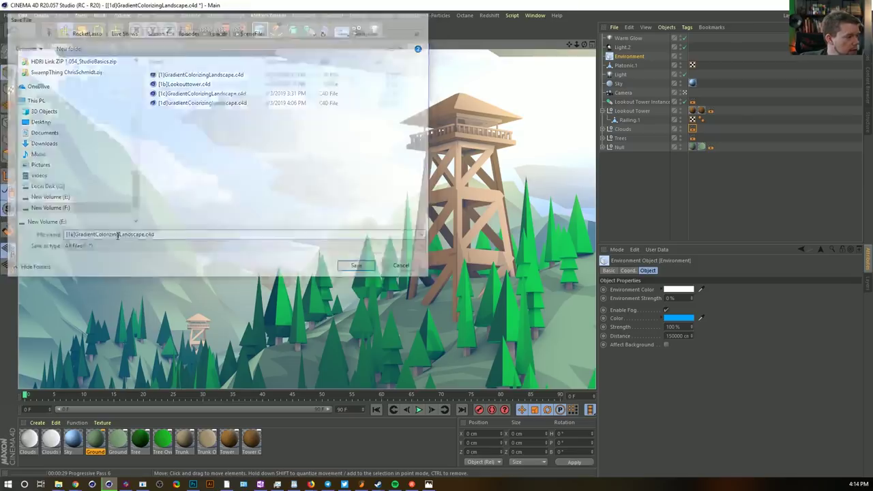
Expand the Null that holds the ground meshes and rename it Ground
click(603, 147)
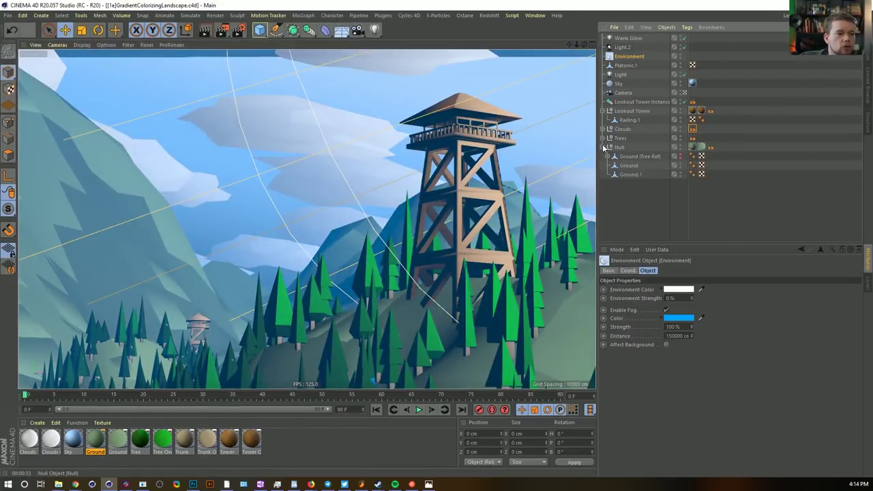
click(619, 147)
text(Groun)
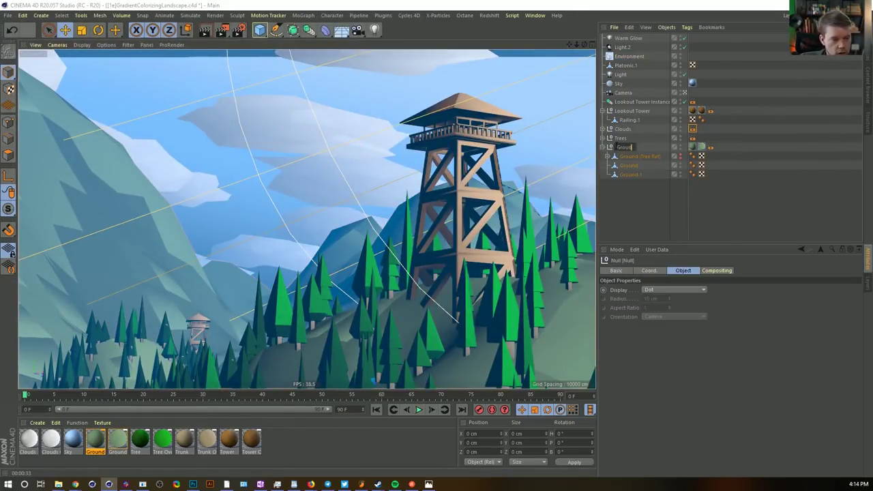
text(d)
key(Return)
Rename the Railing.1 object under Lookout Tower as Tower
click(650, 120)
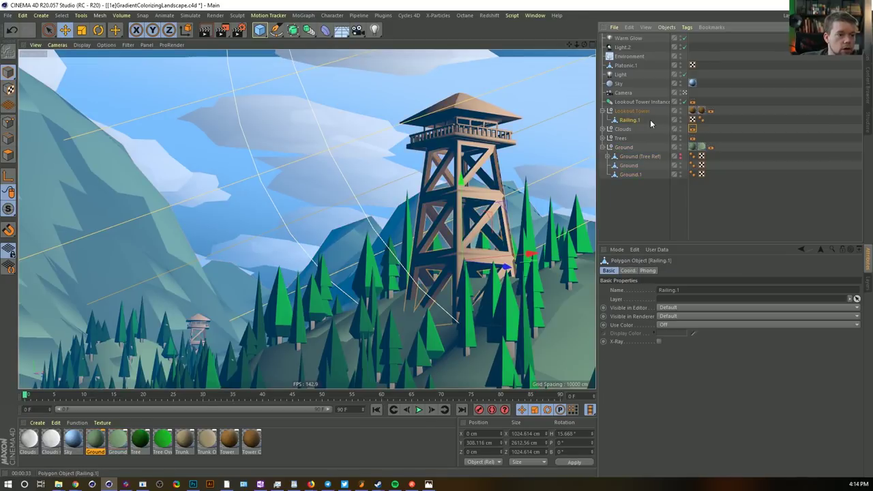
double_click(630, 120)
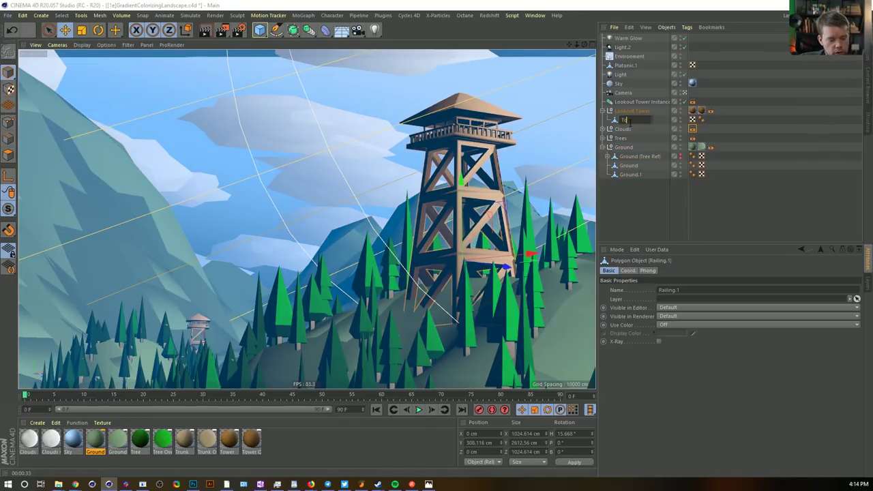
text(Tower)
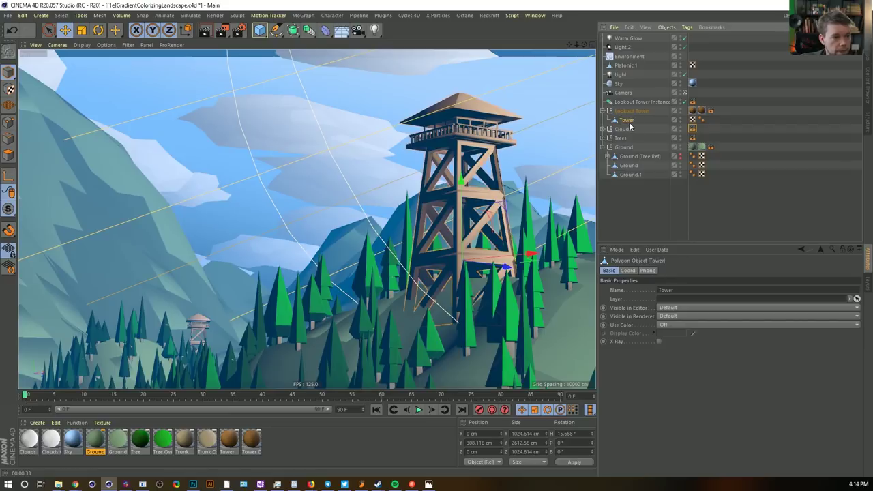
key(Return)
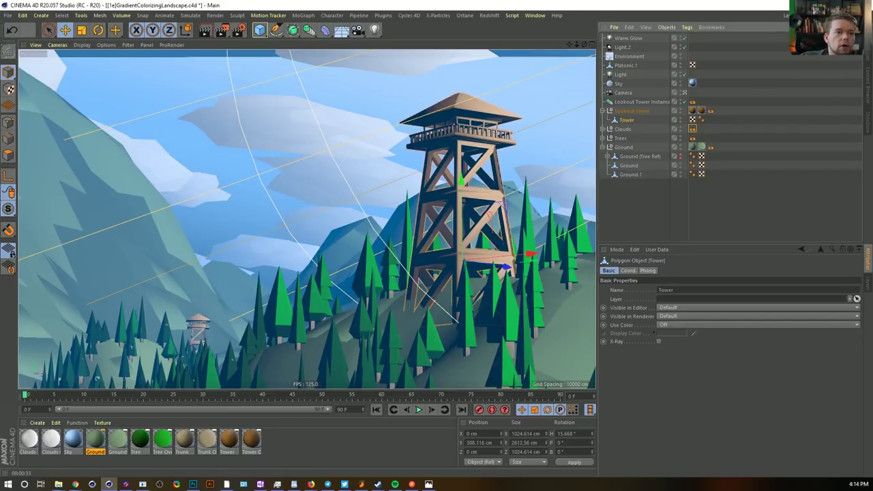
Switch to the UV editing layout and activate polygon mode with Live Selection for the Tower object
click(825, 15)
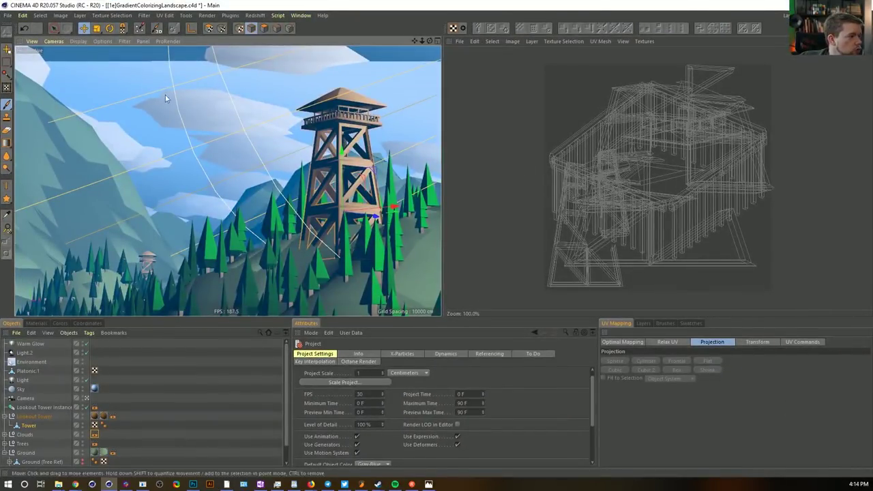
click(263, 29)
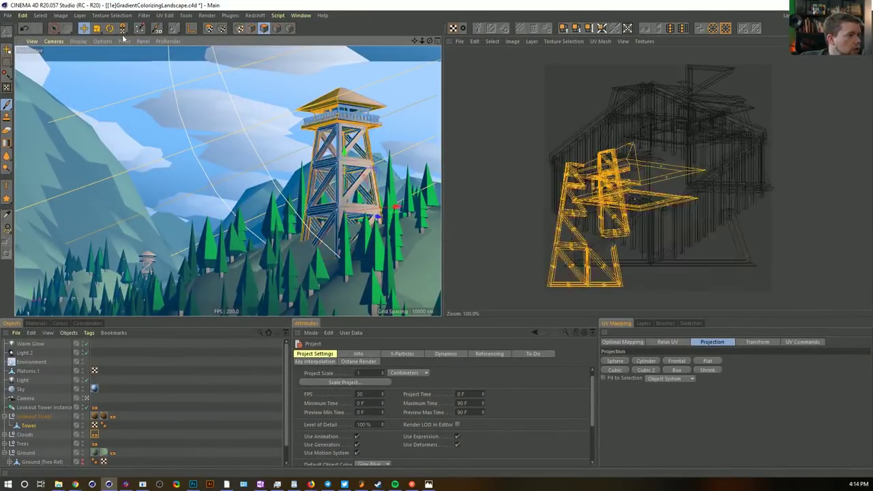
click(54, 28)
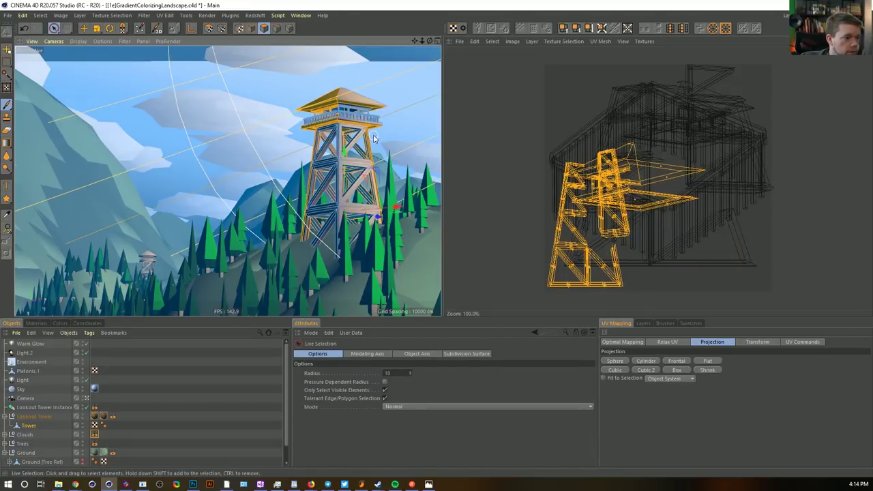
In the top view, outline one side of the tower with Polygon Selection to select its polygons, then return to the perspective view
middle_click(403, 165)
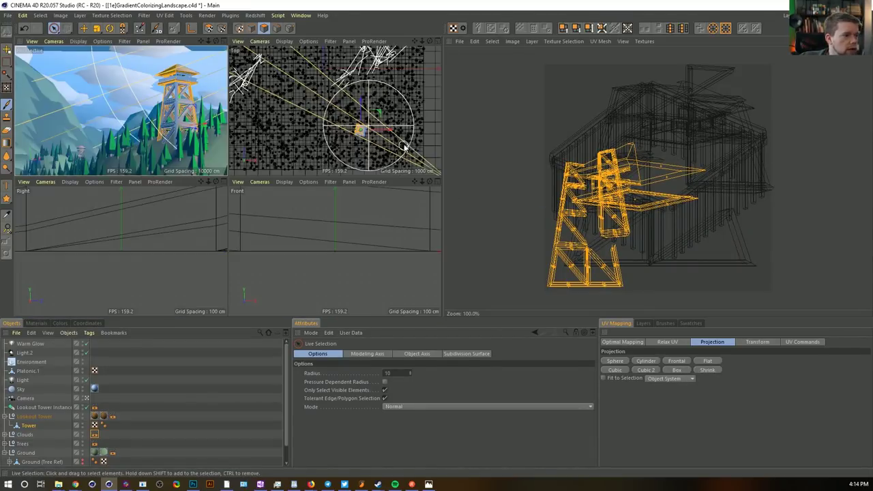
middle_click(402, 141)
scroll(267, 236, up, 7)
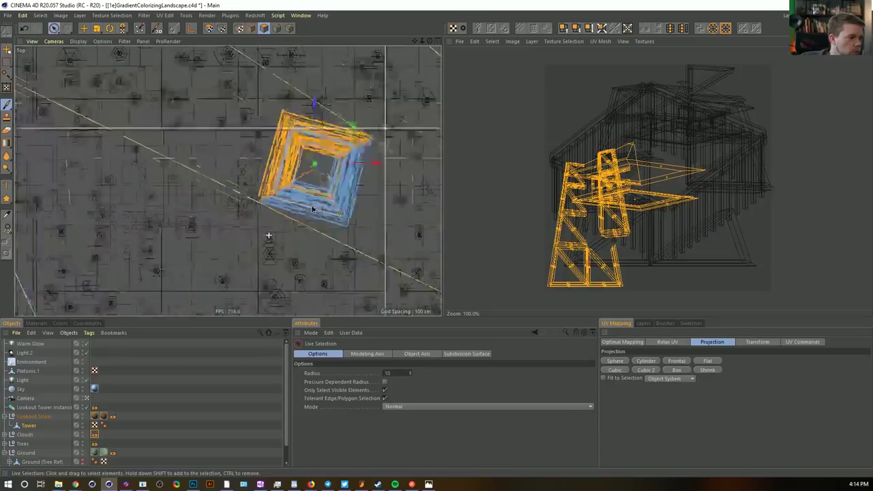
alt+middle_drag(366, 177, 300, 195)
scroll(332, 138, up, 3)
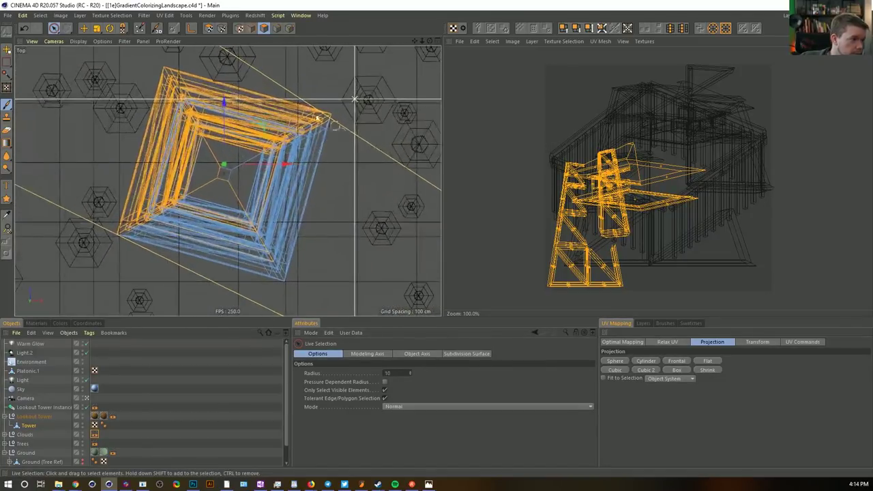
drag(53, 28, 69, 40)
click(83, 40)
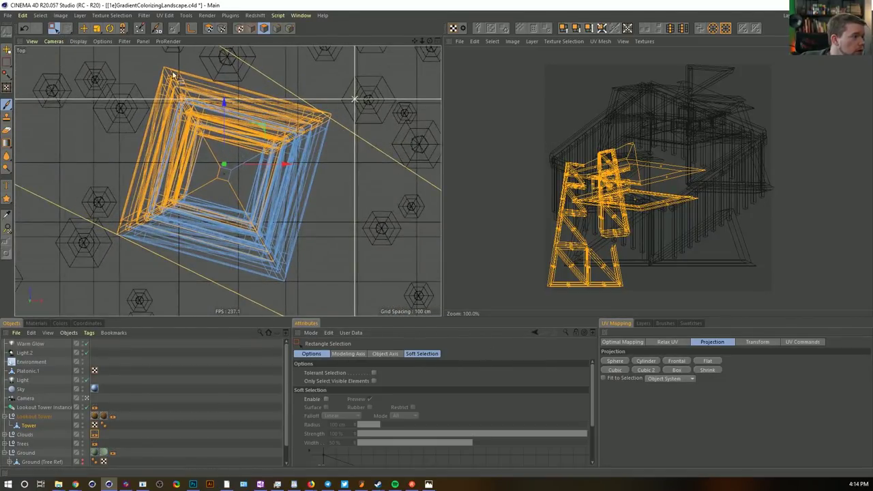
drag(54, 30, 93, 65)
click(93, 66)
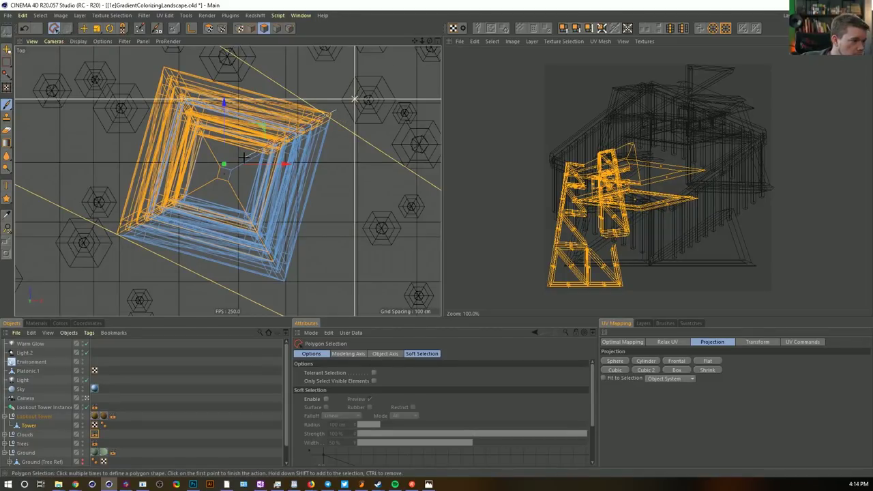
click(244, 220)
click(295, 301)
click(312, 279)
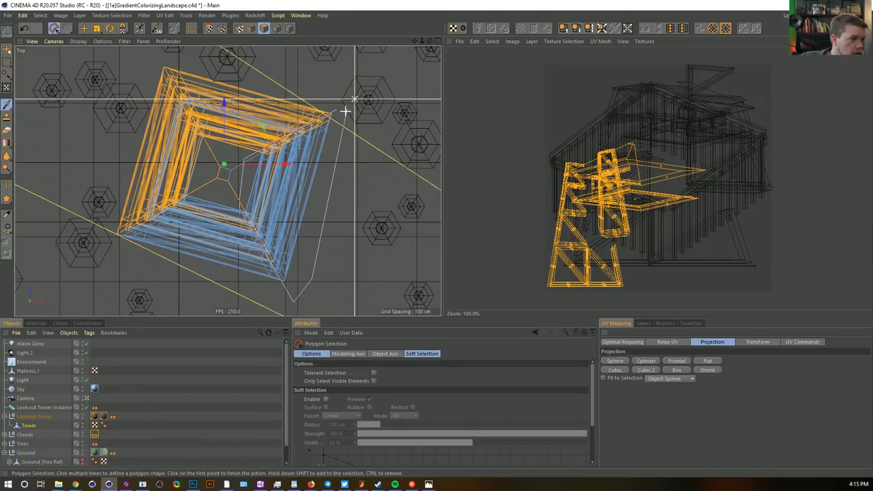
click(337, 110)
middle_click(334, 115)
middle_click(159, 101)
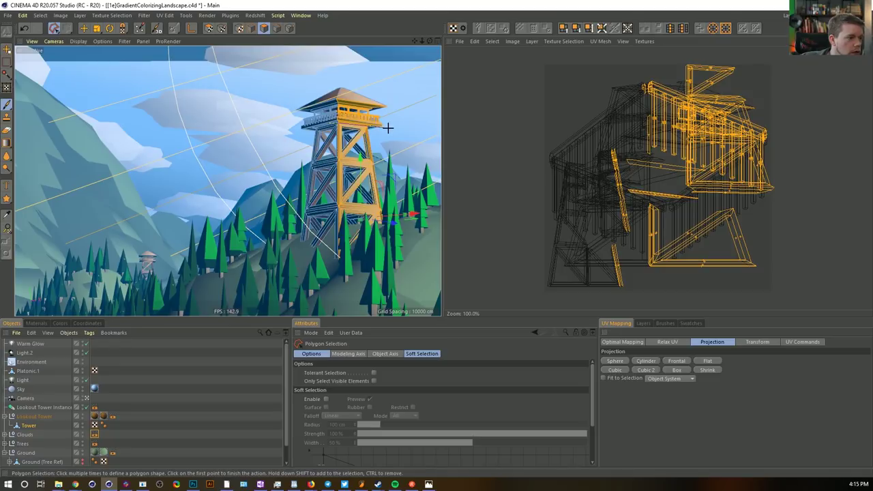
Remove the roof and railing polygons from the selection, keeping only the beams of the tower's right-hand side
click(392, 128)
click(405, 126)
click(389, 77)
click(312, 76)
ctrl+click(327, 124)
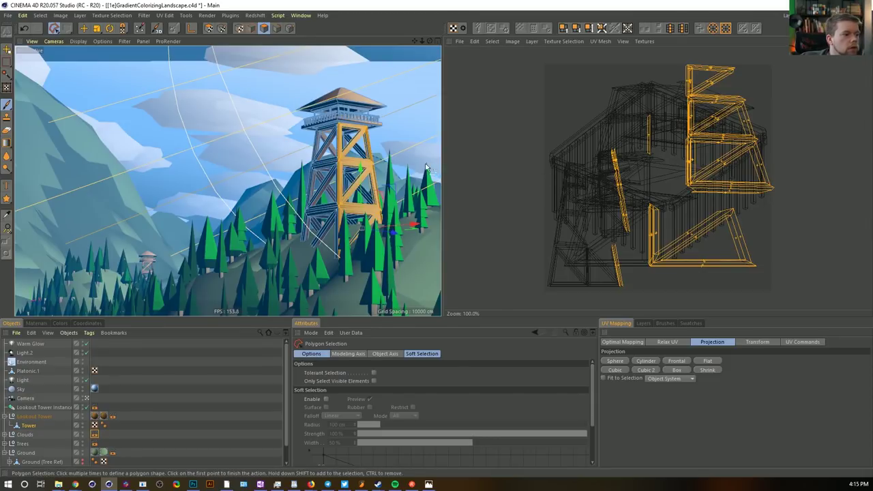
Examine the selected beam polygons up close along the tower's height, then restore the original camera view
click(54, 28)
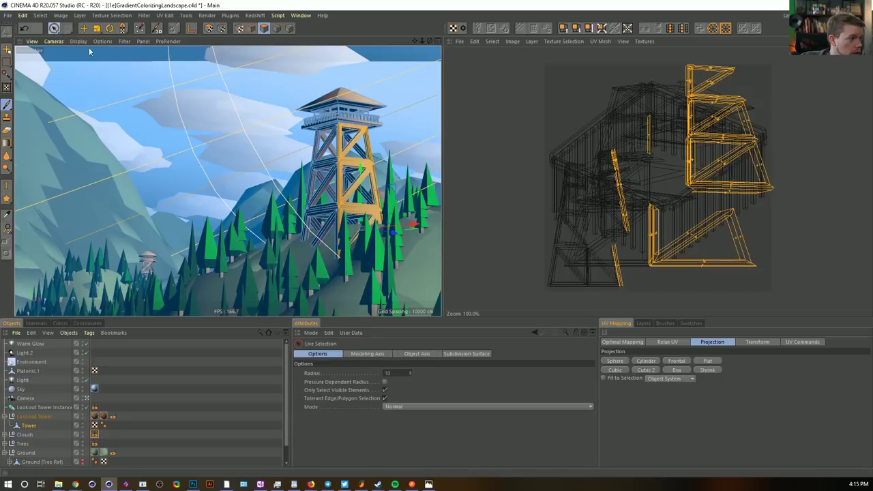
scroll(413, 142, up, 3)
scroll(413, 142, up, 5)
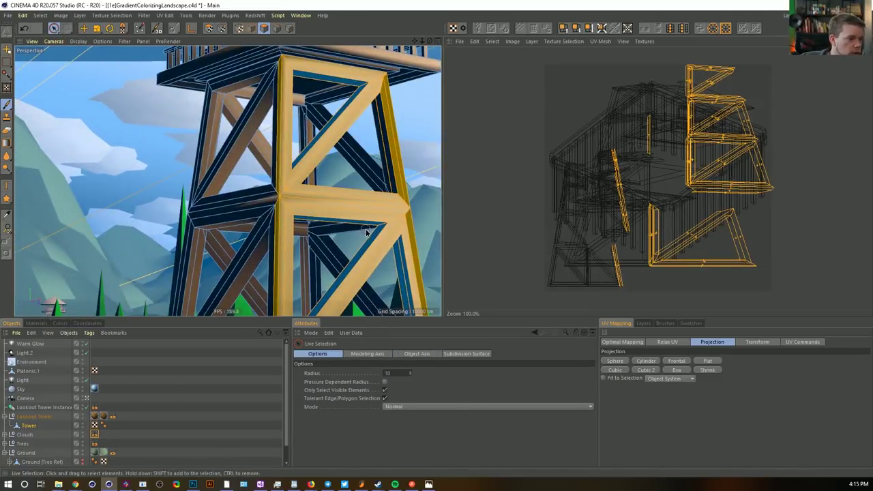
scroll(384, 293, down, 2)
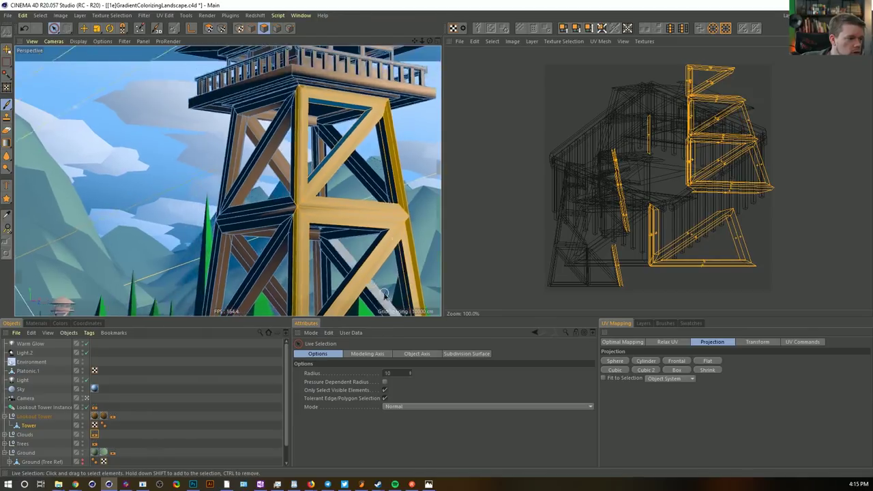
alt+middle_drag(384, 293, 333, 80)
key(ctrl+shift+z)
alt+middle_drag(398, 214, 368, 54)
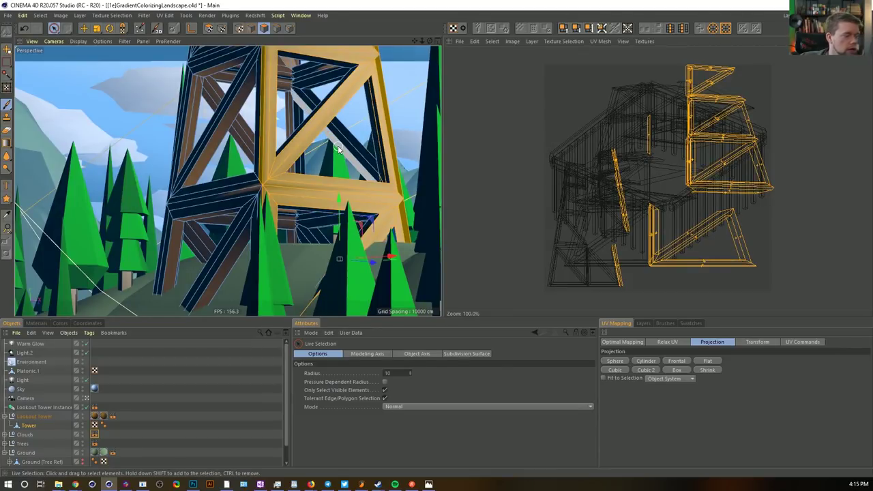
key(ctrl+shift+z)
key(ctrl+shift+z)
key(ctrl+shift+z)
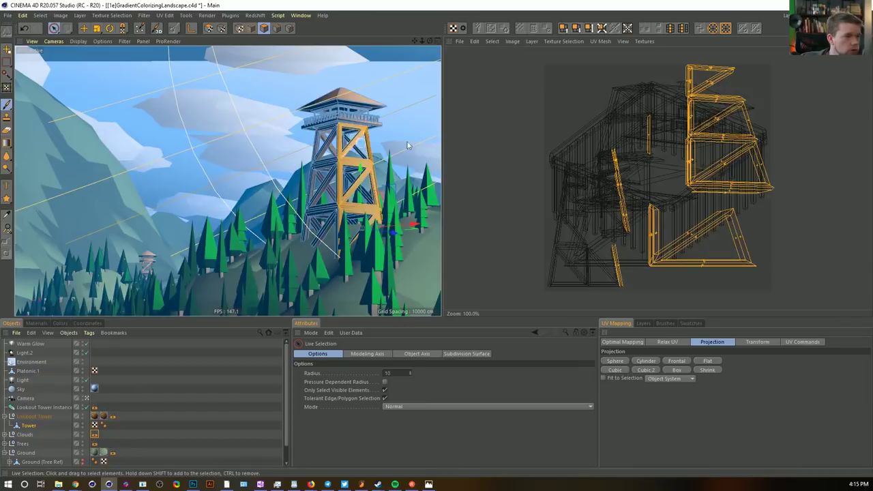
Apply a Frontal UV projection to the selected beams, shift their UV island slightly up and right, and deselect it
click(680, 362)
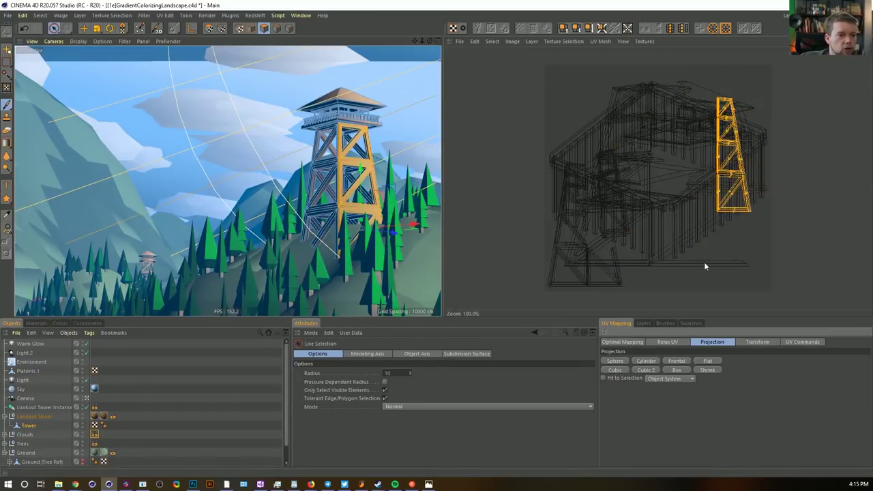
key(e)
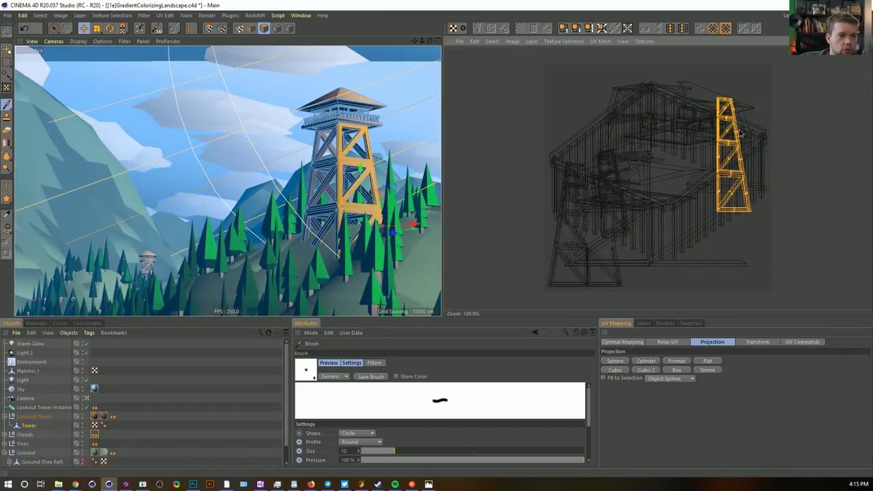
key(e)
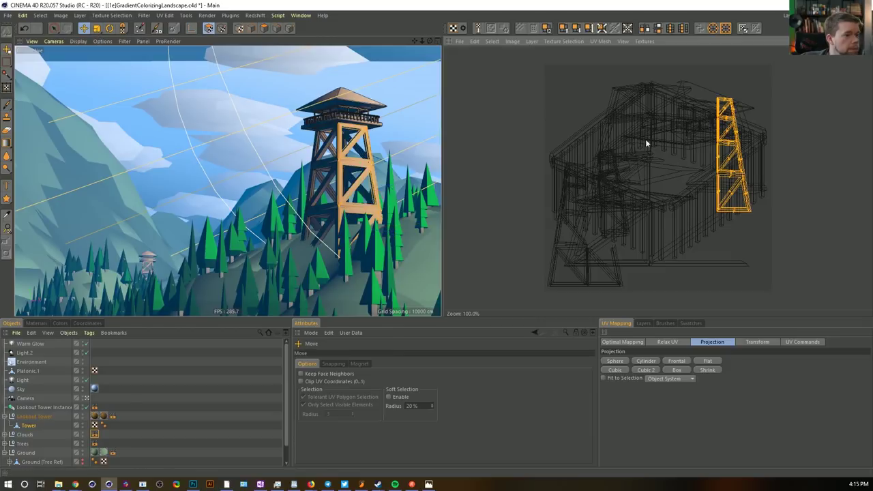
drag(735, 146, 741, 132)
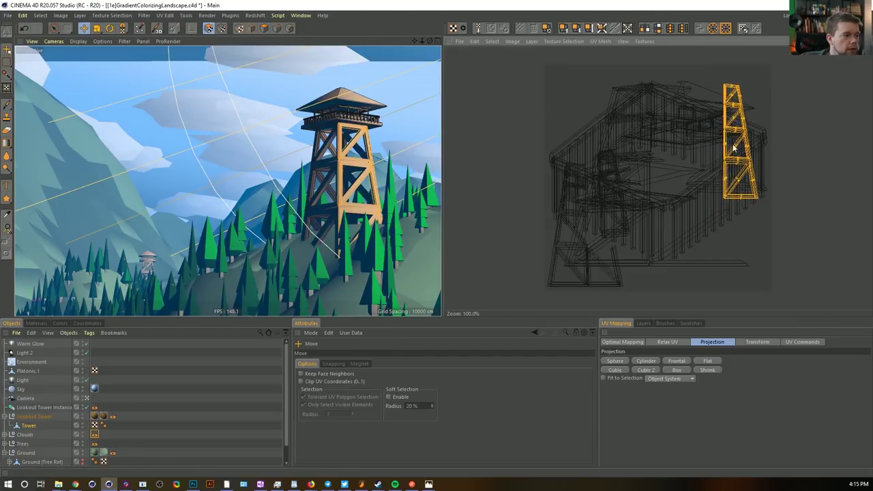
click(474, 115)
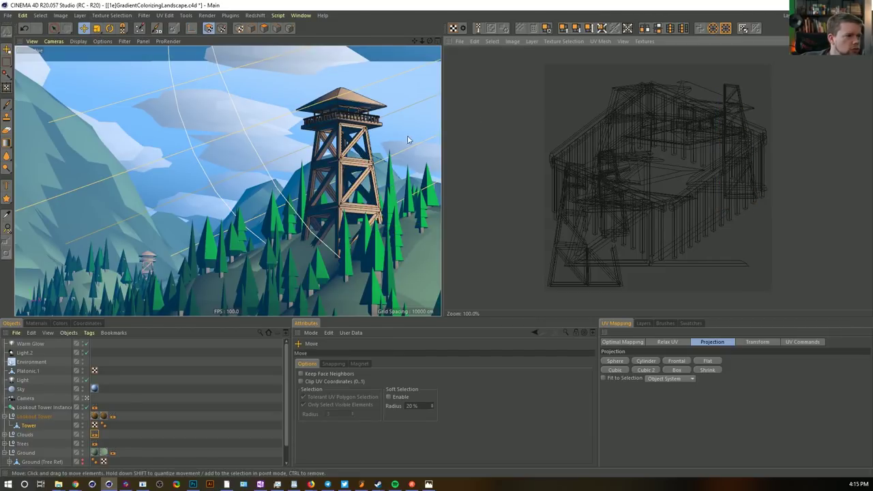
Preview the render, then show the tower in the top view in polygon mode with Polygon Selection active
key(ctrl+r)
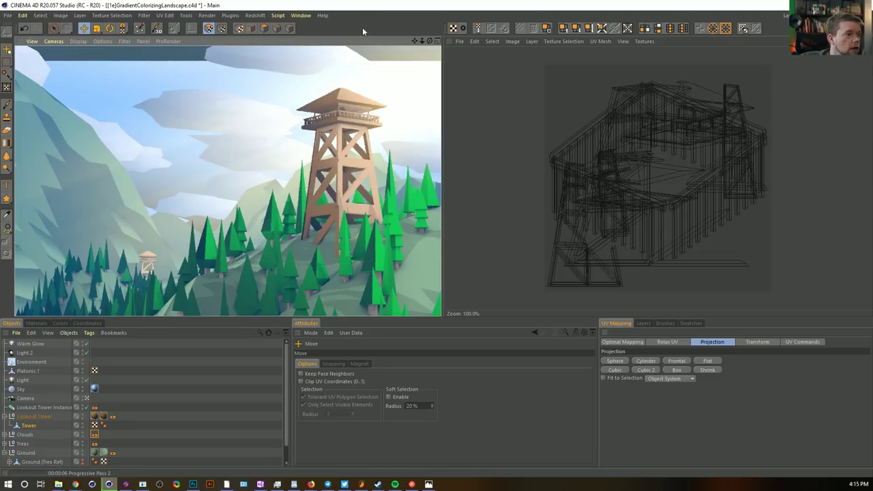
middle_click(374, 131)
middle_click(374, 131)
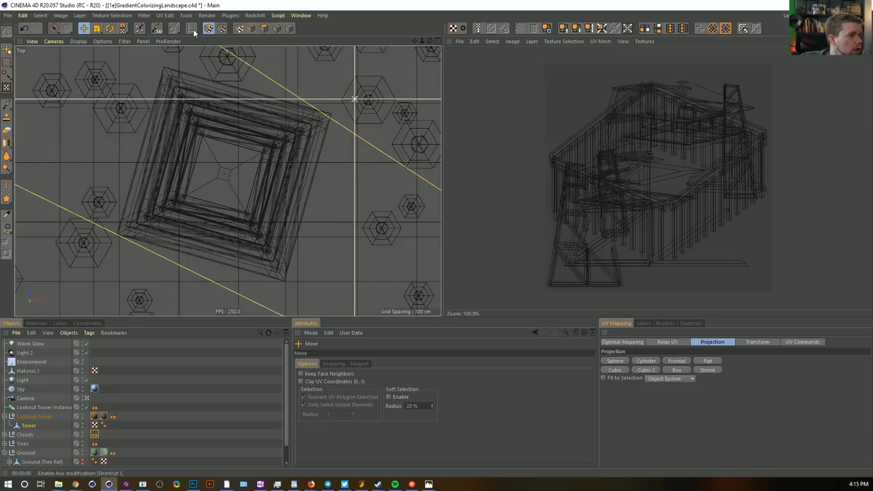
click(264, 28)
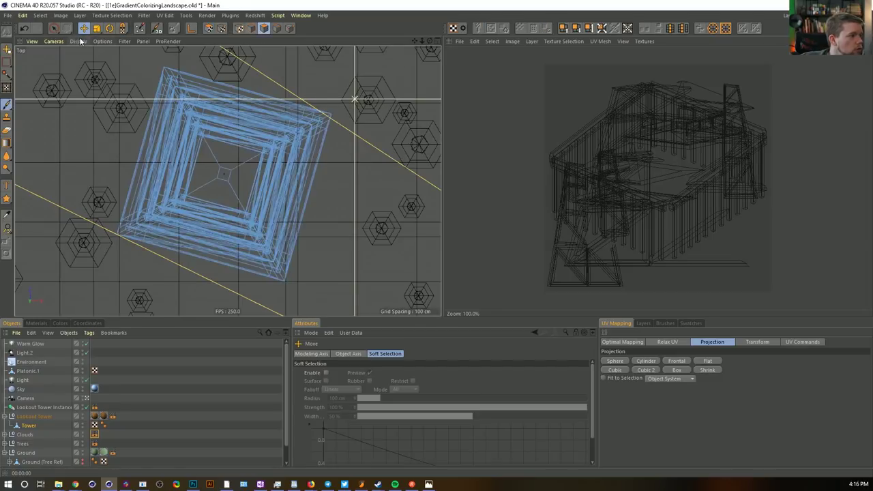
drag(54, 28, 90, 61)
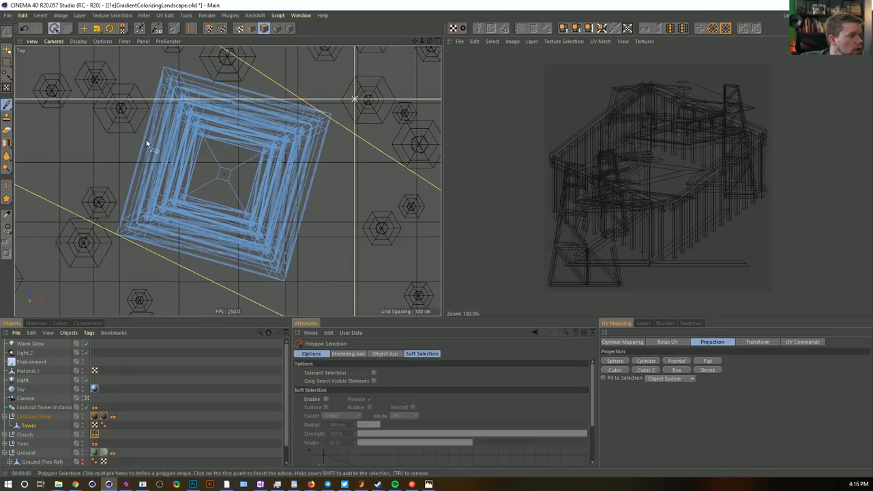
Try selecting one side of the tower with a narrow polygon outline and check the selection in the perspective view
click(109, 234)
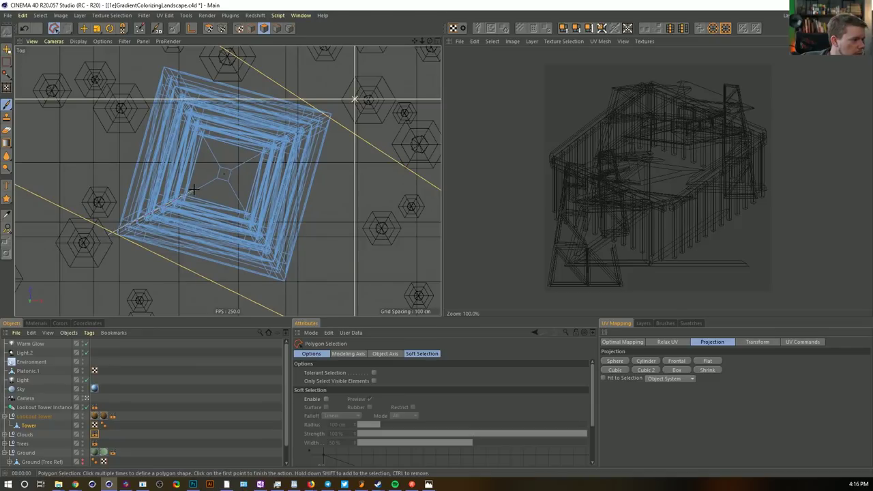
click(194, 190)
click(117, 234)
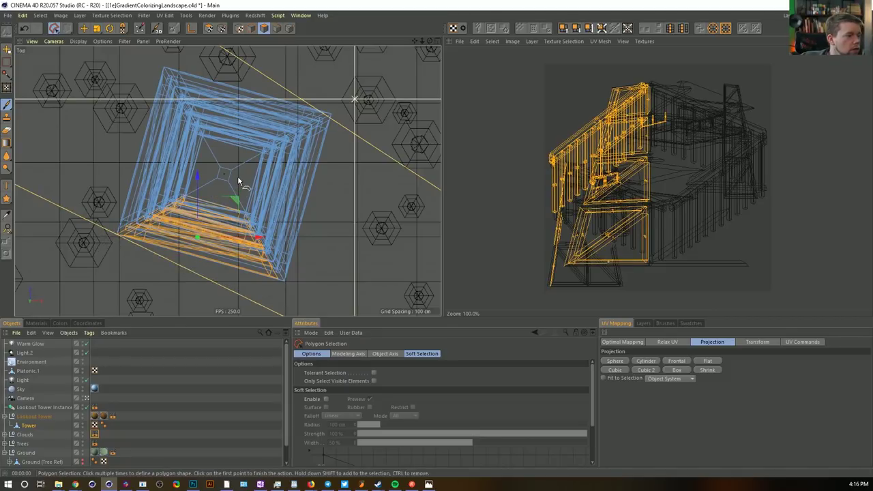
middle_click(238, 180)
middle_click(204, 137)
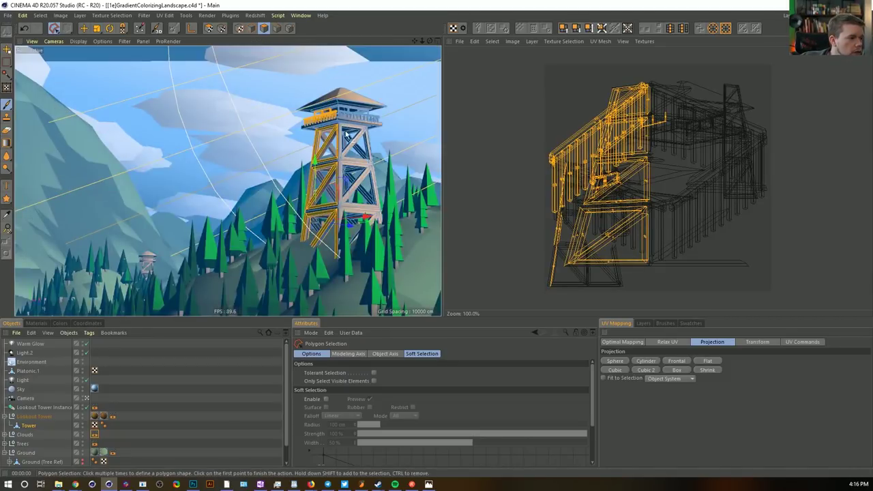
key(F5)
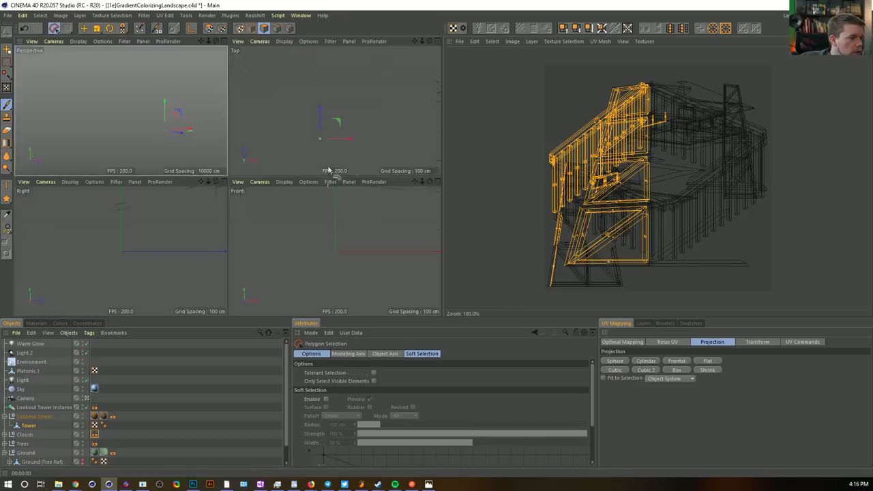
key(F2)
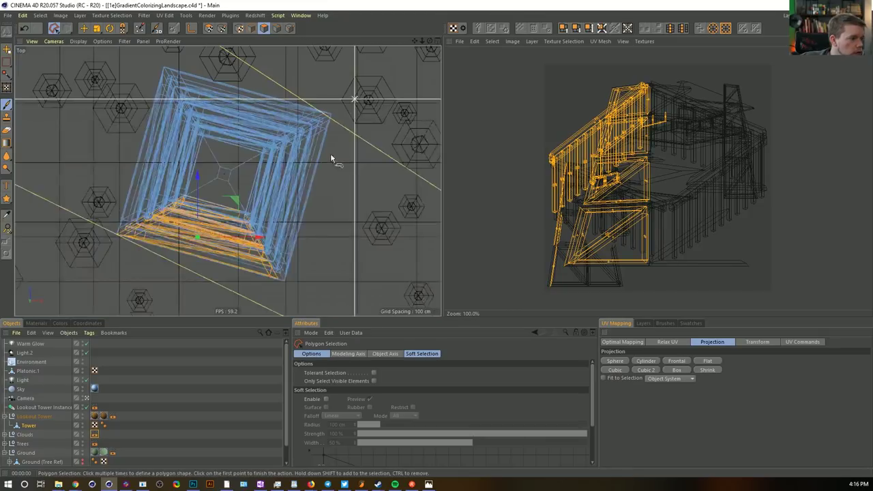
In the top view, outline the tower's lower side from the roof's centre past both outer corners to select its polygons
click(226, 173)
click(91, 239)
click(91, 268)
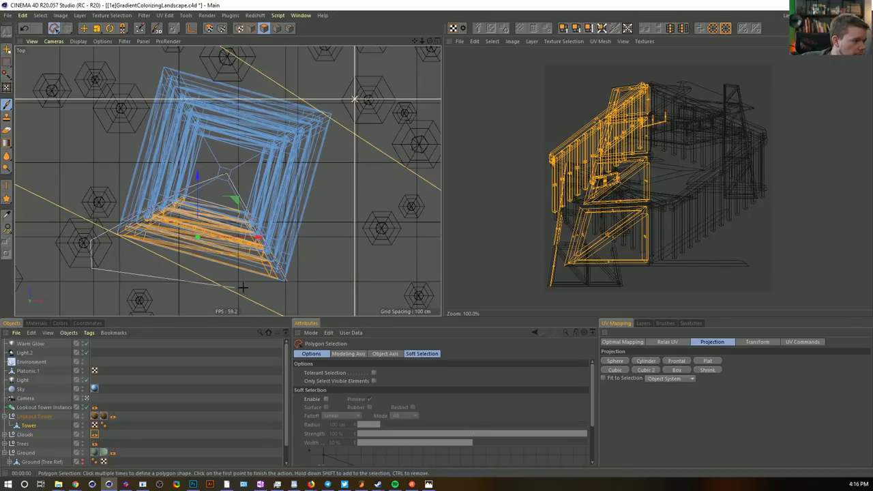
right_click(286, 279)
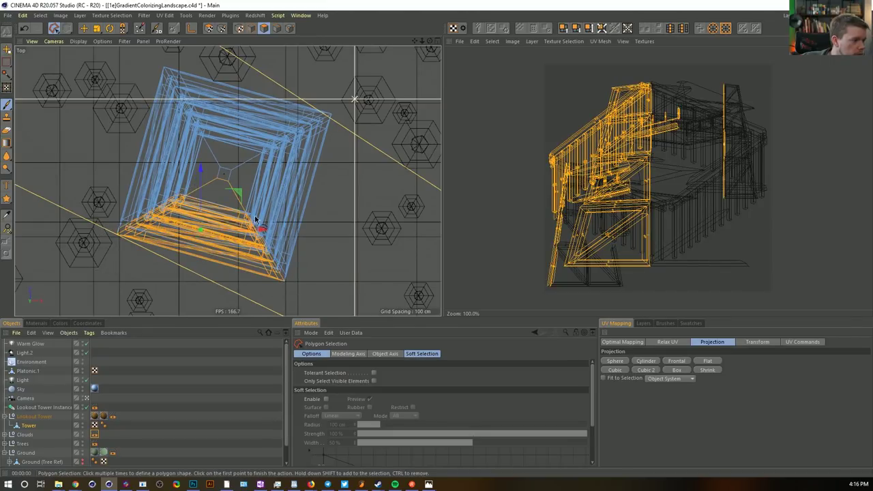
In the perspective view, remove the roof and railing polygons from the selection, keeping the beams of the tower's left-hand side
middle_click(261, 223)
middle_click(182, 105)
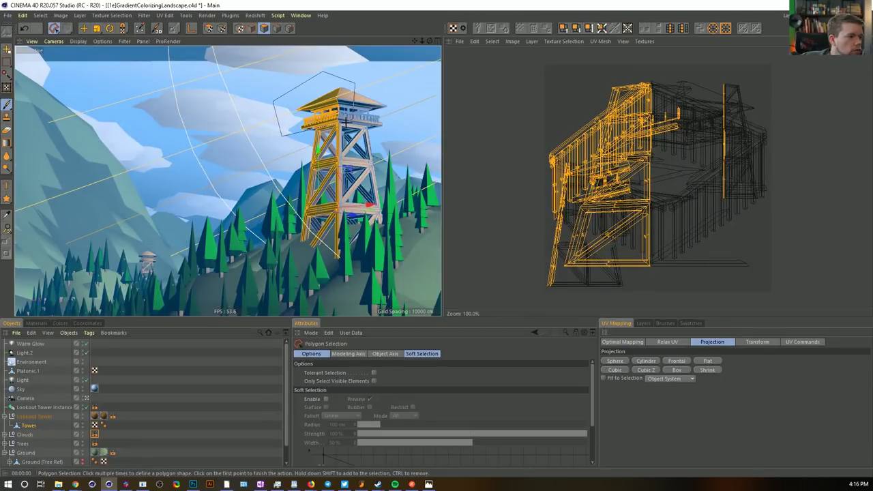
ctrl+click(342, 126)
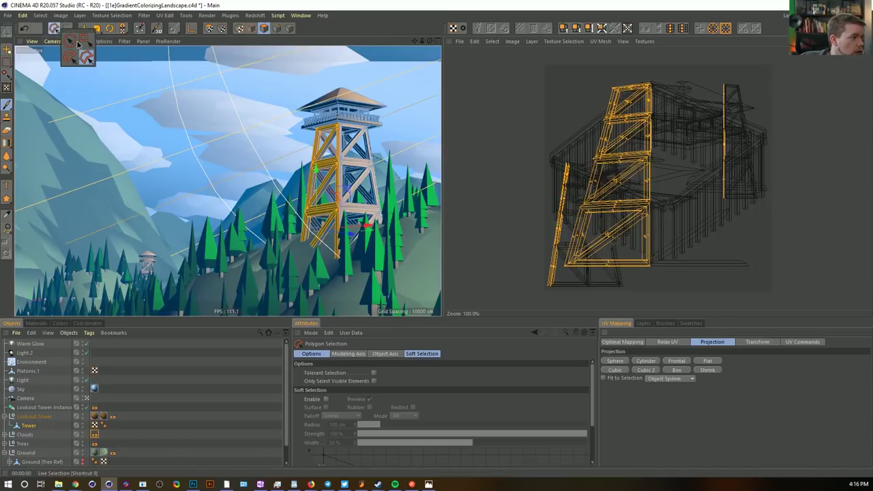
Use Live Selection up close to deselect stray inner beam polygons on the tower's left-hand side, then restore the original camera view
key(9)
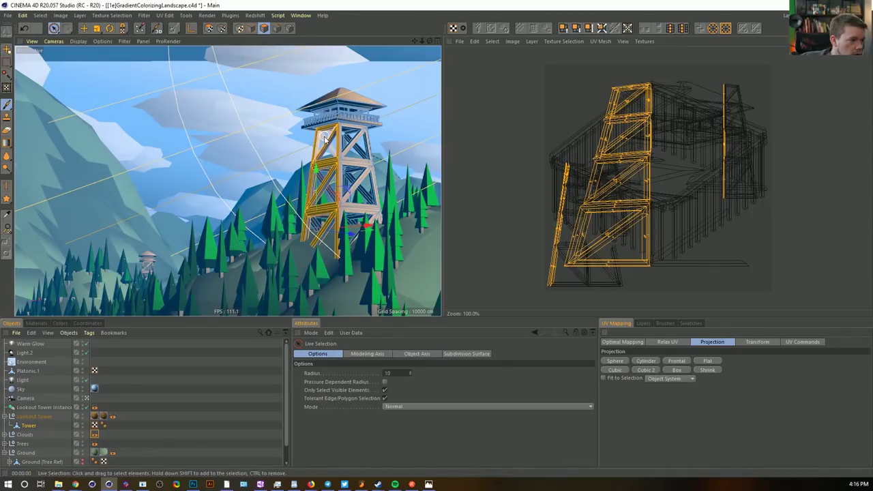
middle_drag(343, 153, 324, 139)
scroll(324, 138, up, 6)
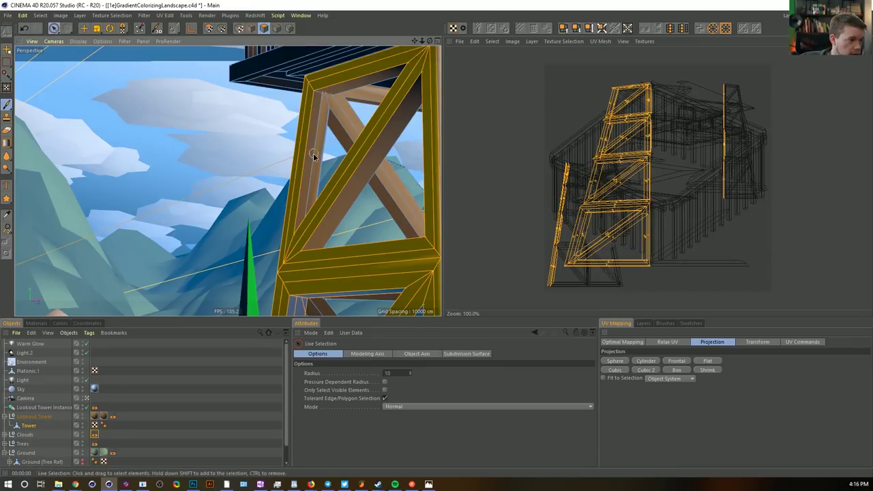
alt+middle_drag(344, 272, 338, 156)
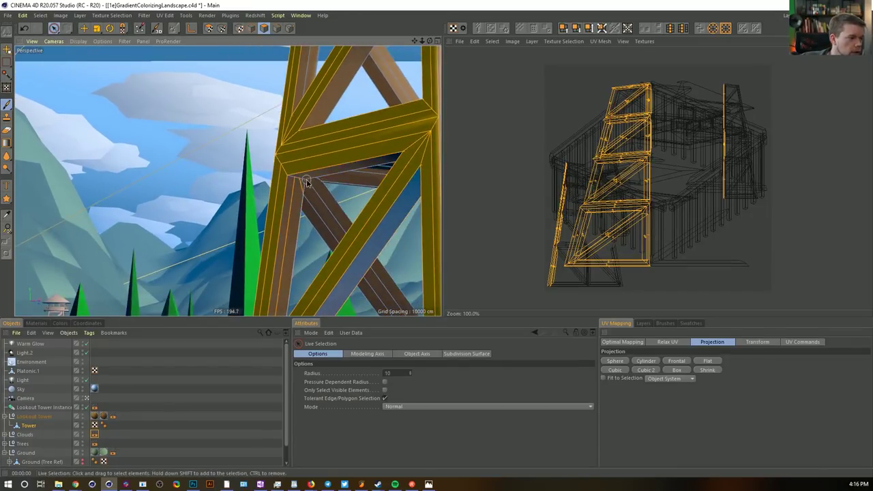
ctrl+click(297, 196)
ctrl+click(369, 268)
alt+middle_drag(380, 284, 309, 174)
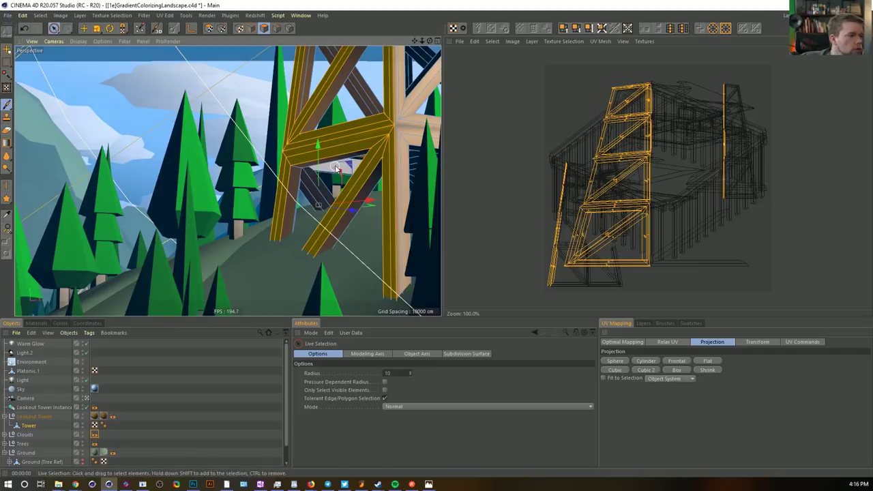
scroll(334, 167, up, 6)
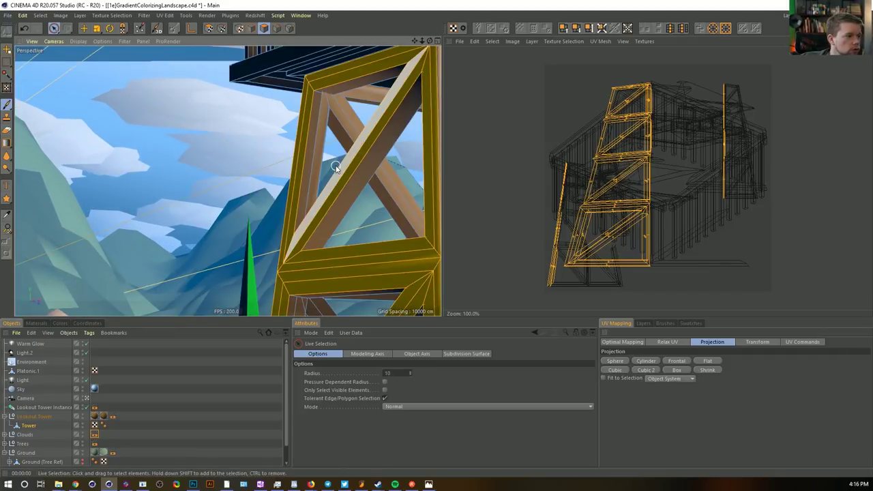
key(ctrl+shift+z)
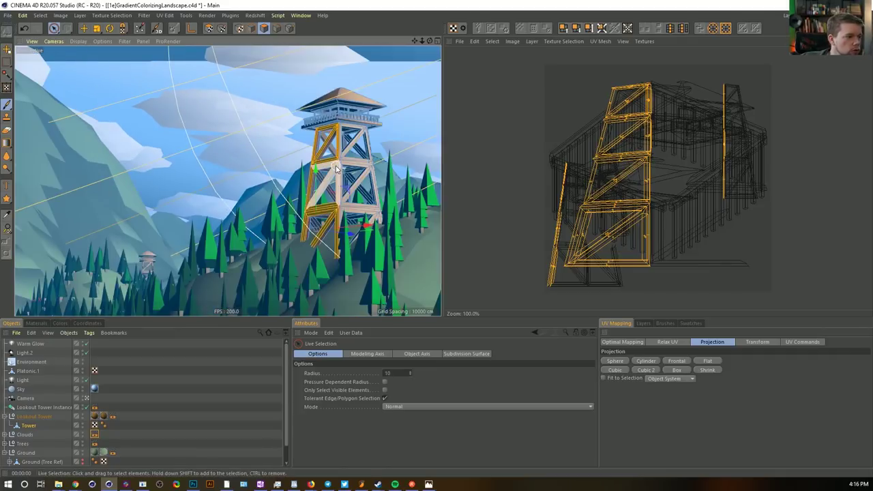
Apply a Frontal UV projection to the selected beams and move their UV island to the left part of the UV canvas
click(681, 361)
key(e)
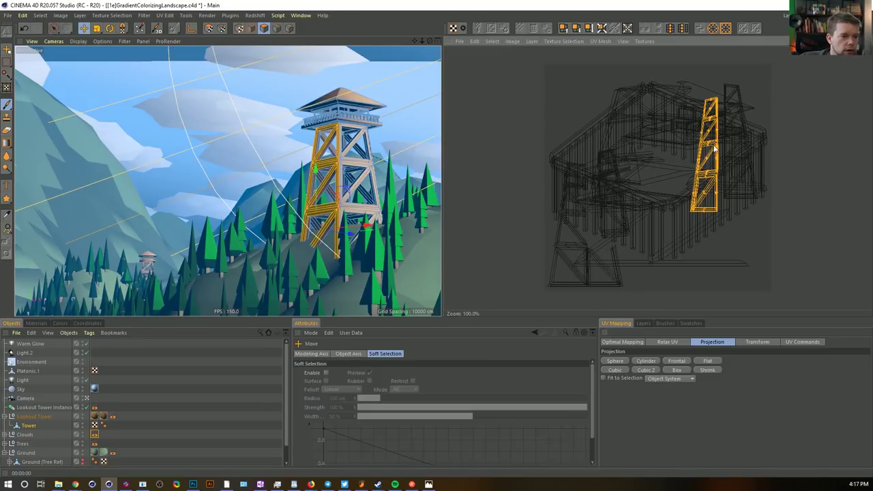
click(714, 148)
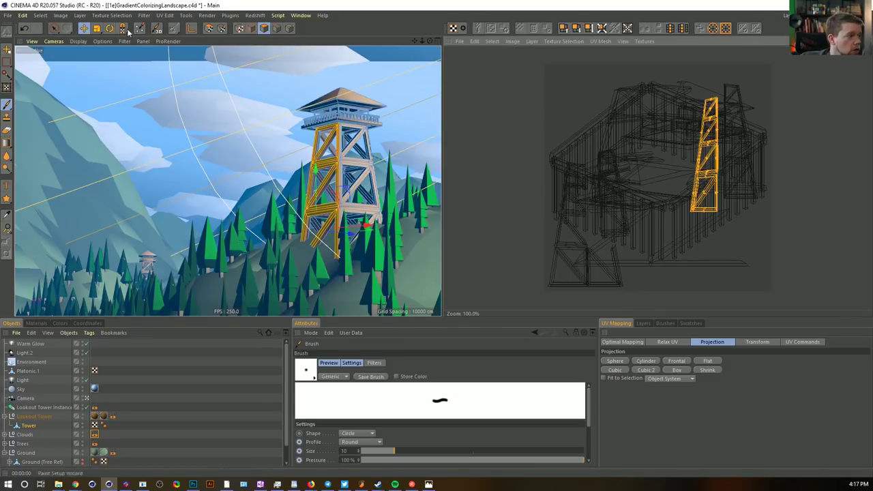
key(e)
drag(684, 139, 563, 154)
Scale up the beams' UV island to nearly the full canvas height and position it in the left half
drag(99, 29, 123, 59)
drag(651, 259, 656, 169)
drag(597, 167, 637, 157)
key(e)
drag(593, 128, 585, 132)
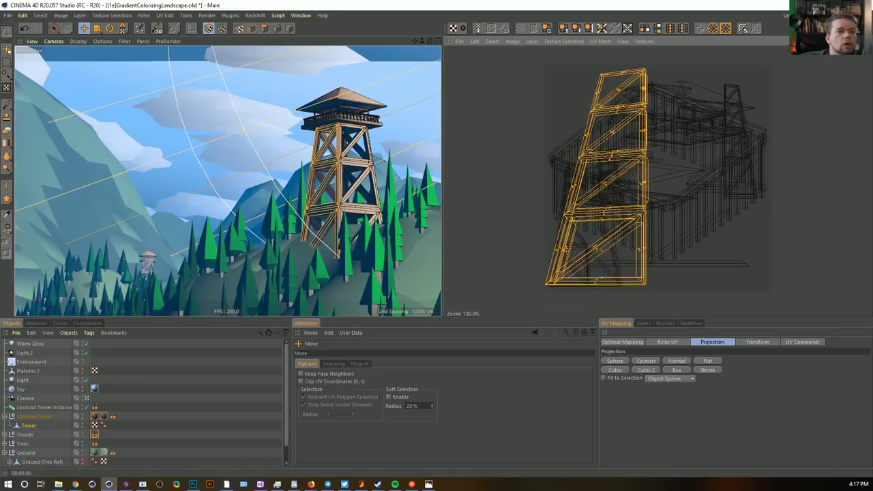
Leave the UV editing workspace and bring the scene back full screen in the standard modeling layout
click(848, 5)
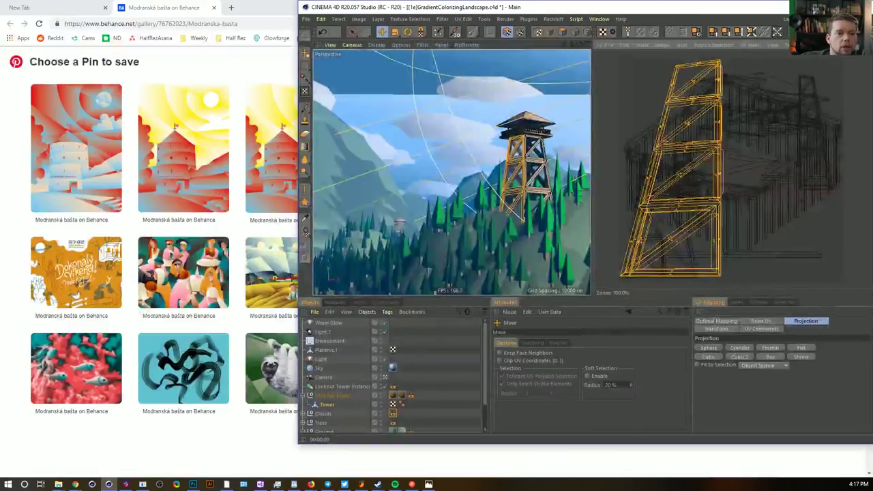
click(831, 19)
key(super+Down)
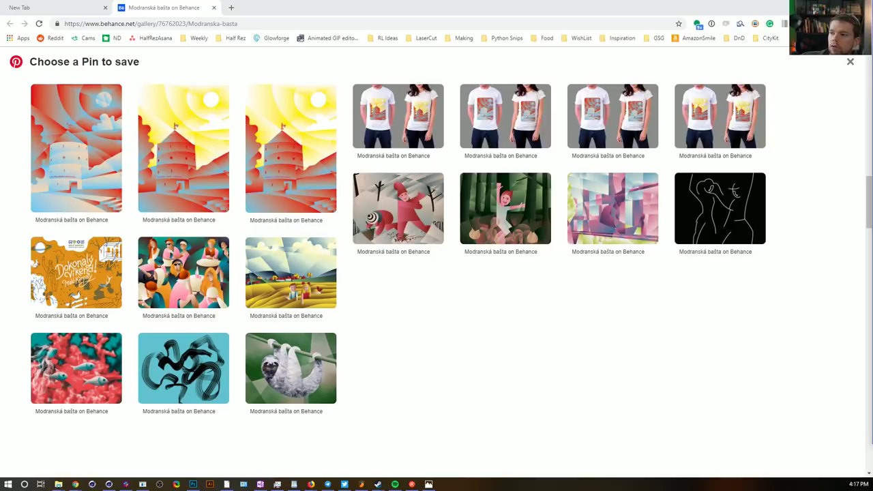
drag(865, 246, 629, 2)
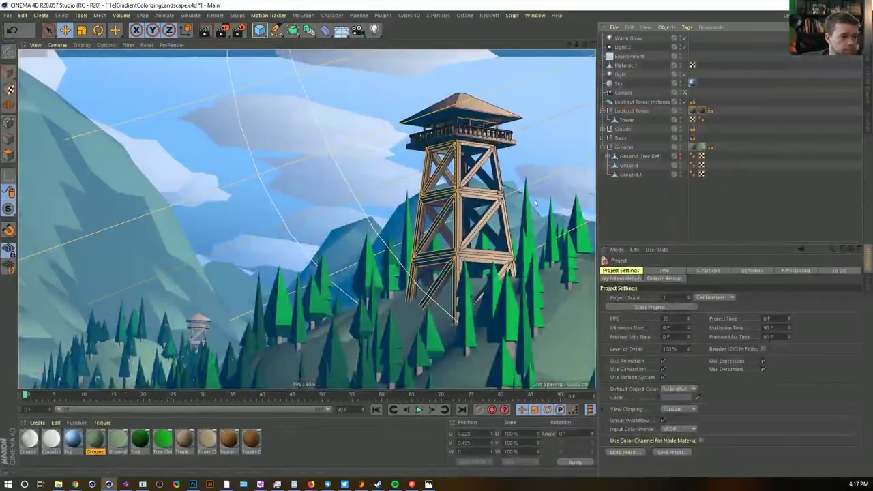
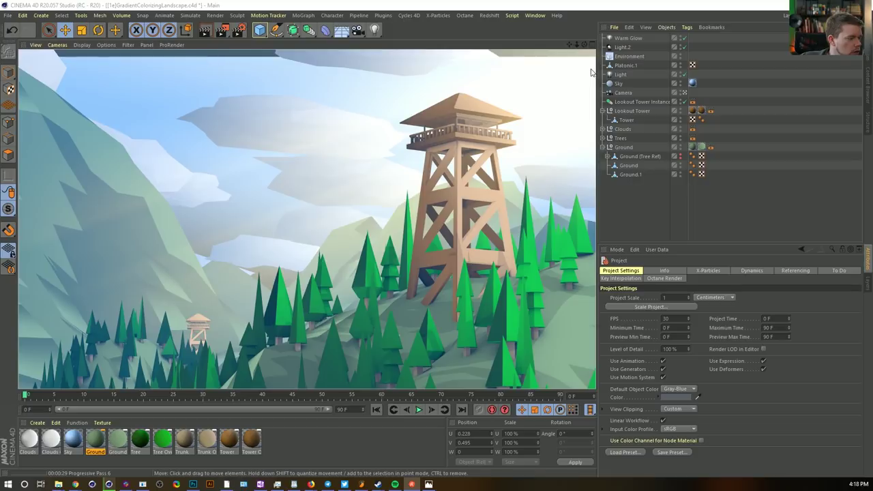
Add an omni light and place it beside the small distant tower, at about X -1876, Y 3908, Z -2350 cm
click(374, 29)
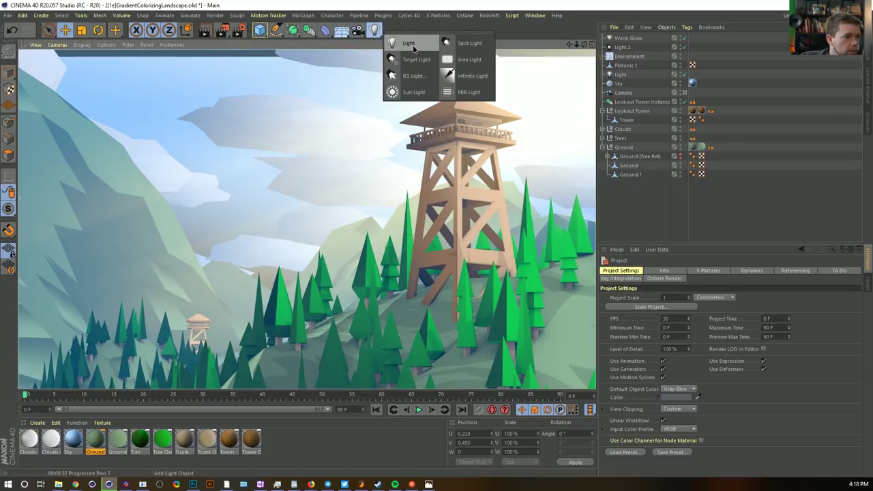
click(411, 45)
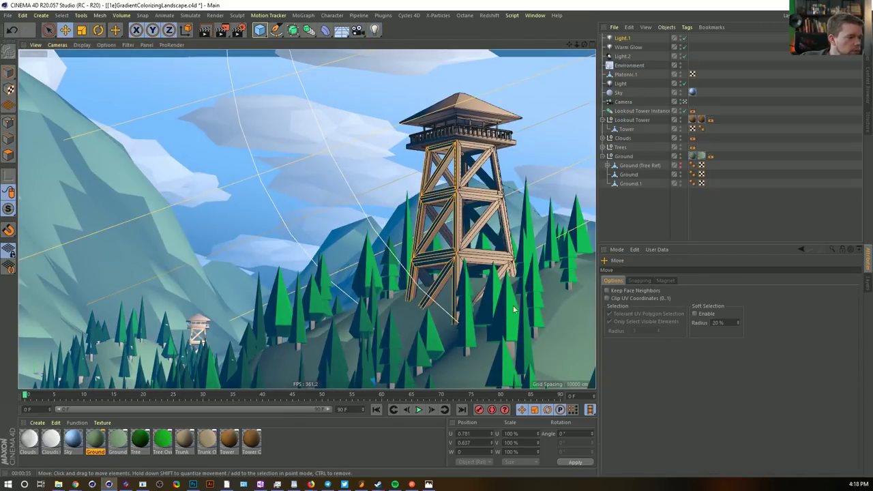
click(623, 39)
drag(412, 271, 426, 271)
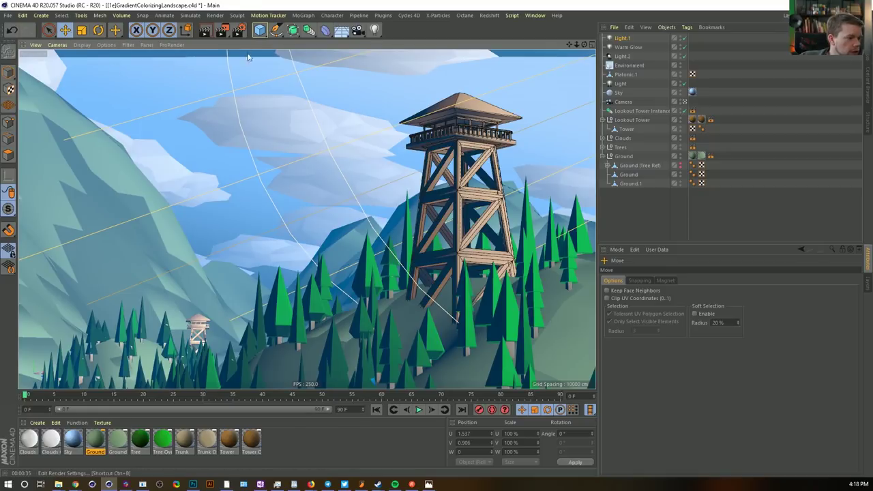
click(8, 72)
drag(326, 283, 205, 286)
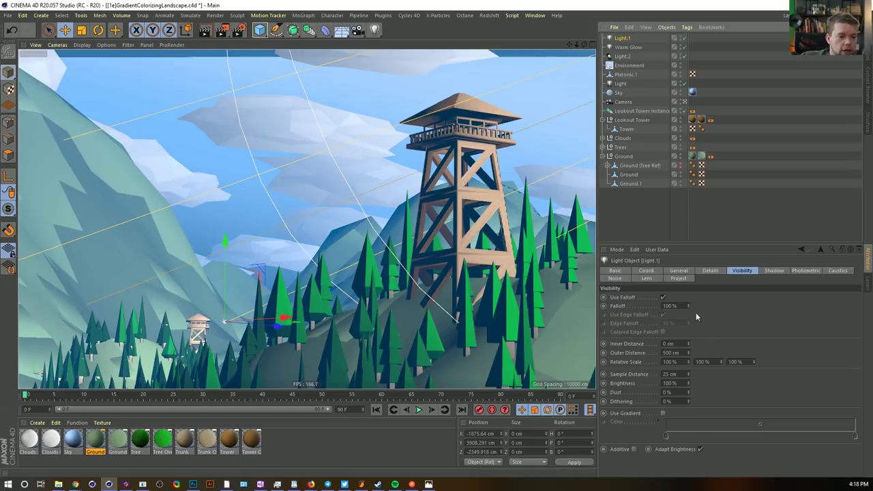
Show the new light's General and Project settings together and set its visible light to Visible
click(685, 271)
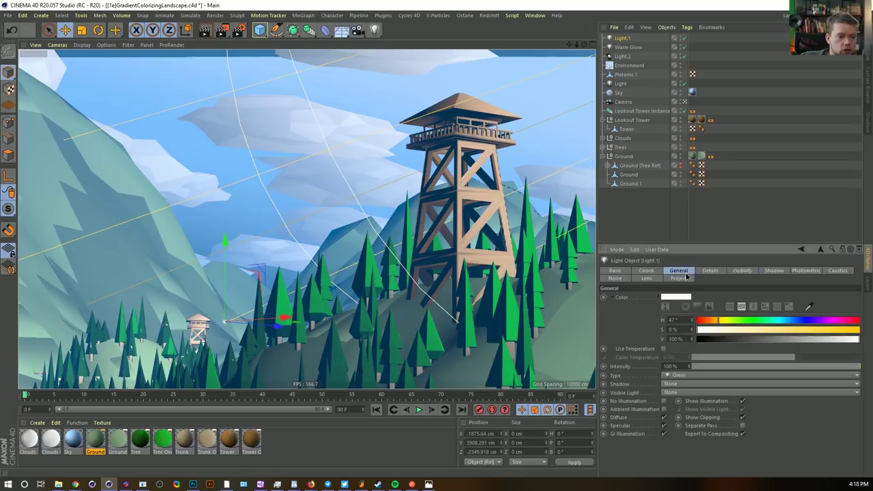
click(677, 384)
click(671, 393)
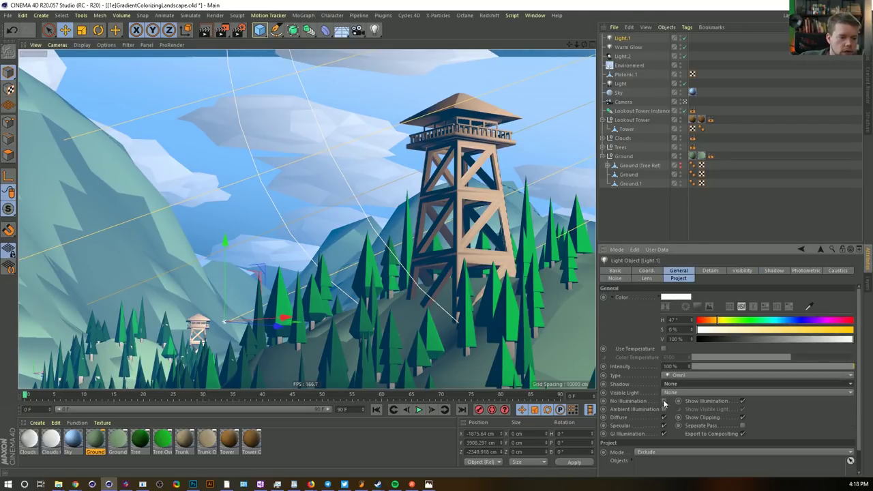
click(667, 392)
click(674, 410)
Color the new light pale cyan with hue 184° and saturation 48%, and change its type to Parallel Spot
drag(750, 323, 780, 328)
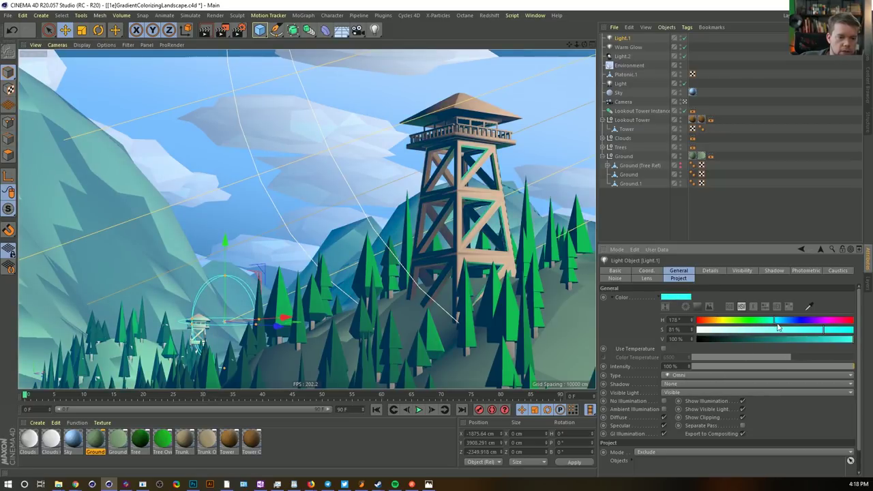
click(773, 331)
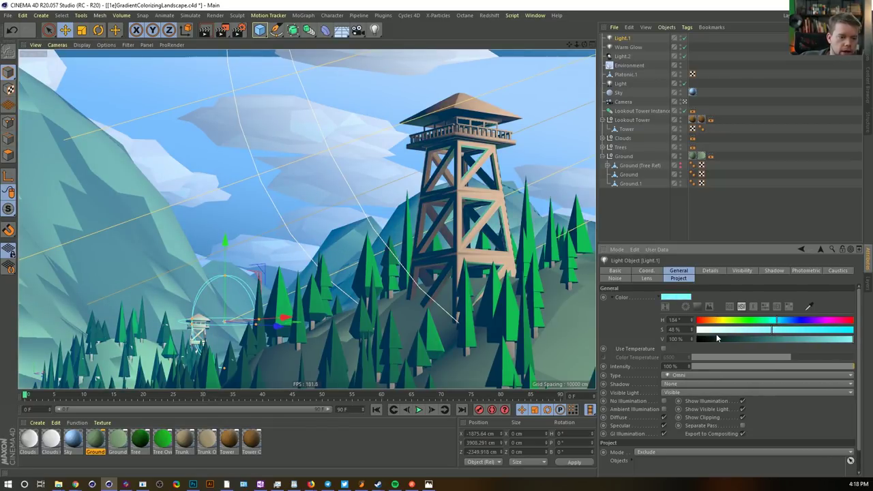
click(688, 375)
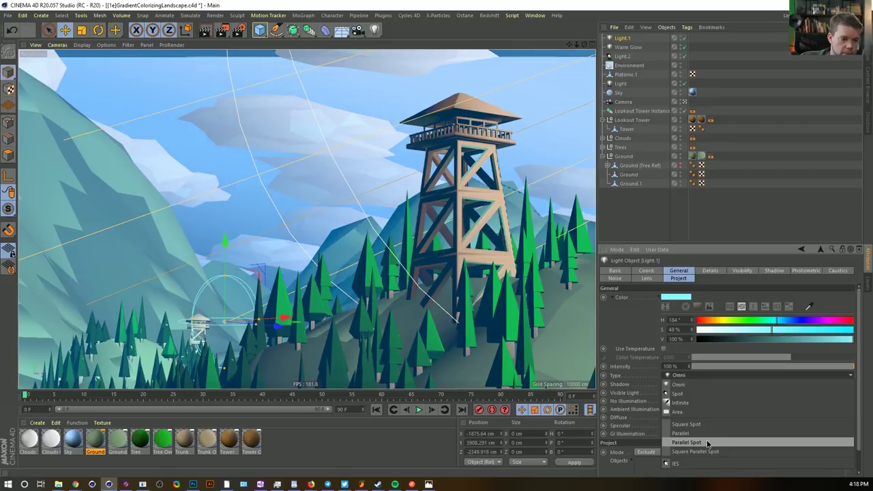
click(686, 441)
Rotate the light to a 90° pitch and greatly widen its beam so it spans the valley around the distant tower
key(r)
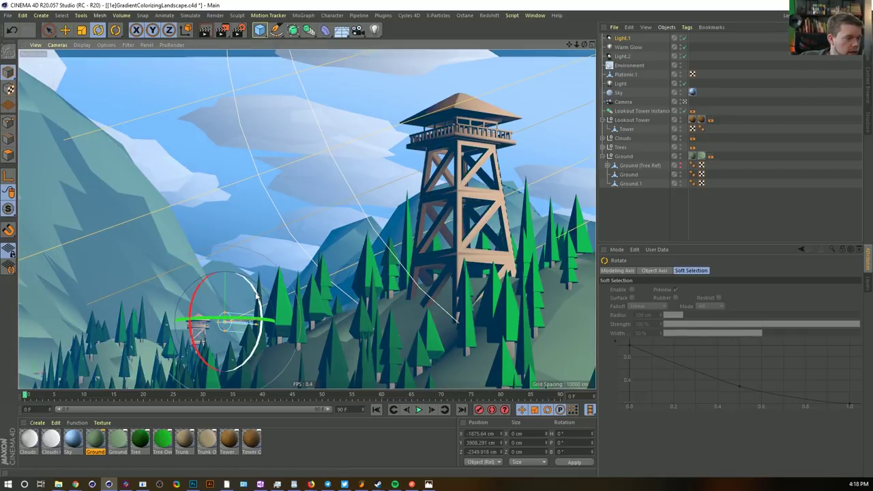
drag(215, 293, 236, 374)
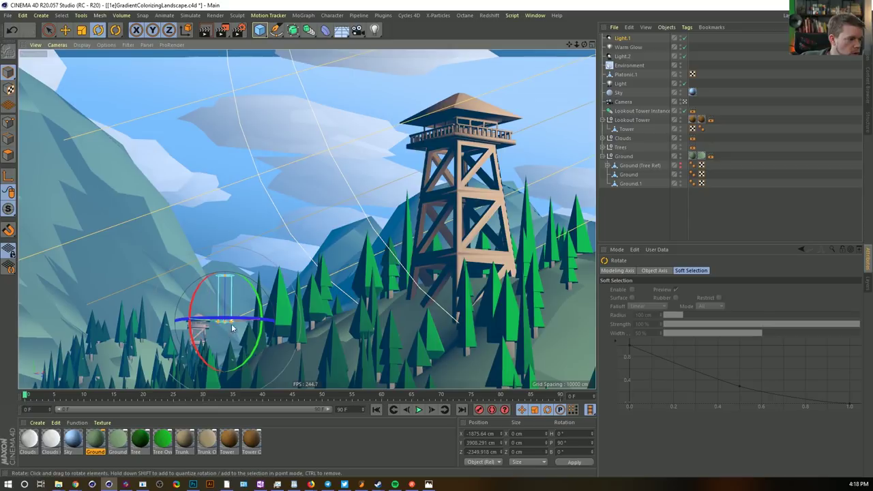
drag(232, 321, 532, 335)
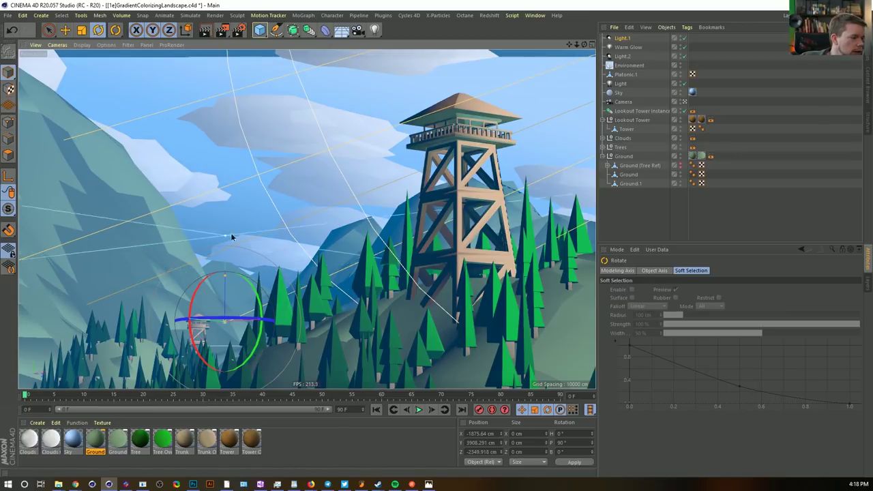
Lower the light to about Y 2601 cm and strengthen it with 100% saturation and 1100% intensity
key(e)
drag(232, 251, 223, 358)
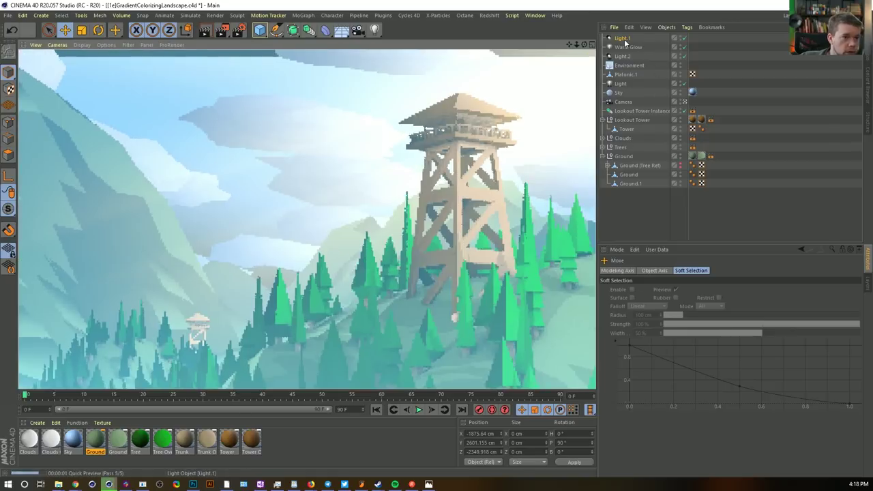
click(623, 39)
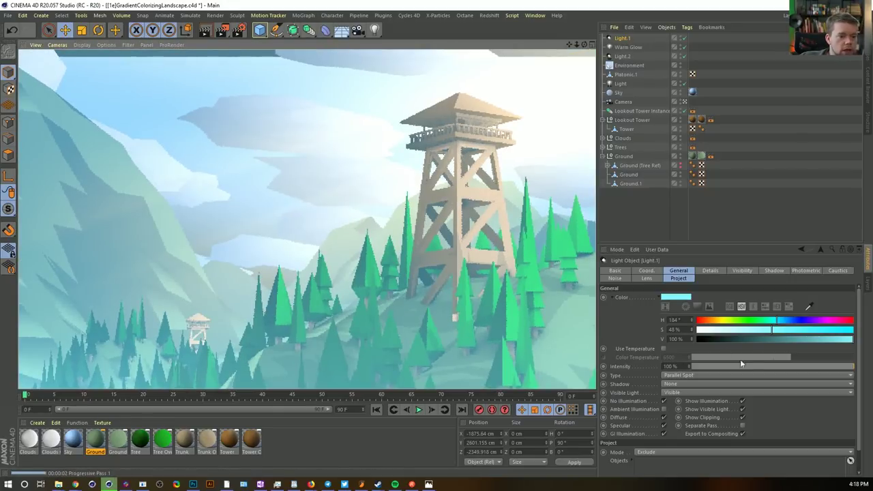
click(829, 332)
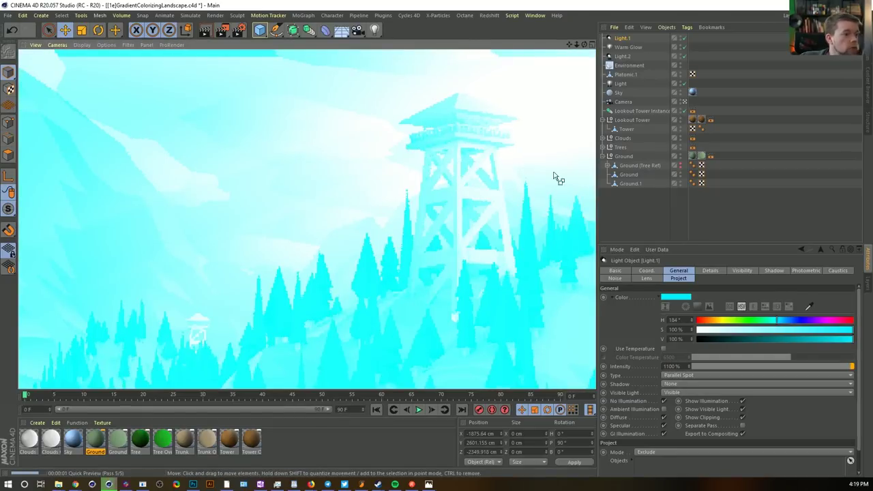
Rotate the light to about H 24.2°, P 95.4°, B 4.0° using the camera and top views, and preview-render the camera view
click(622, 39)
key(r)
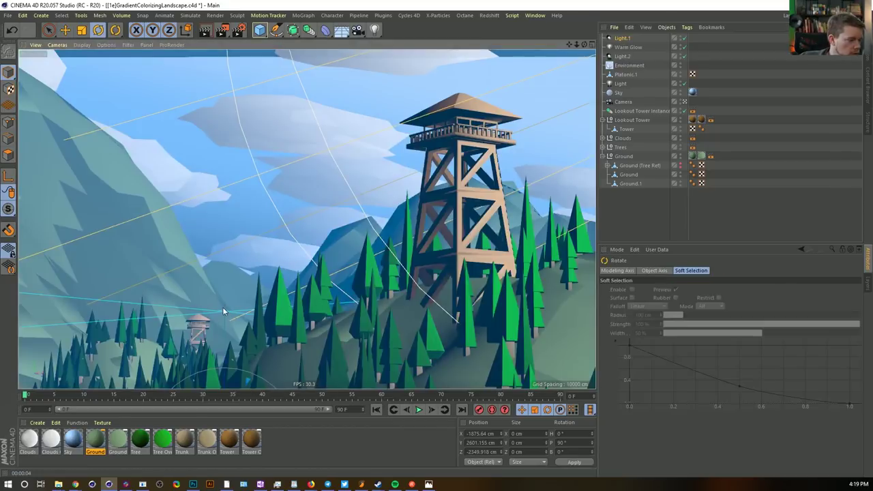
drag(243, 250, 273, 243)
middle_click(274, 242)
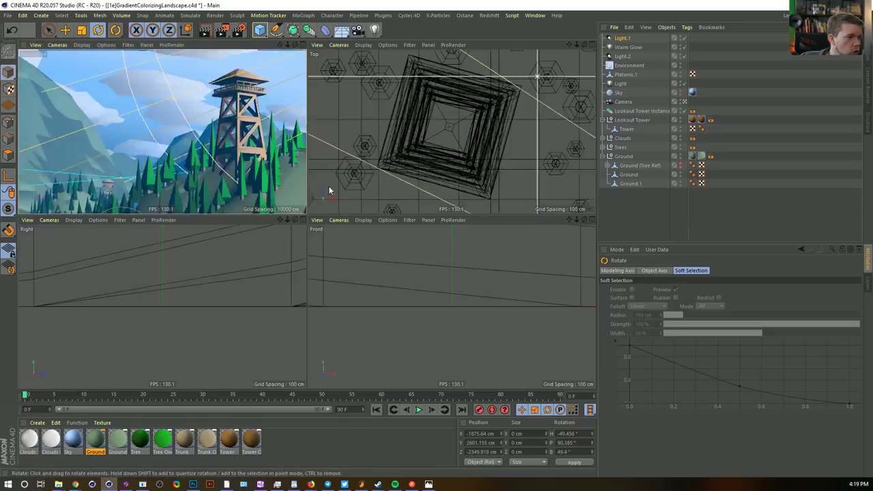
middle_click(331, 191)
alt+right_drag(347, 197, 225, 197)
alt+middle_drag(346, 193, 341, 217)
drag(360, 230, 347, 216)
middle_click(349, 217)
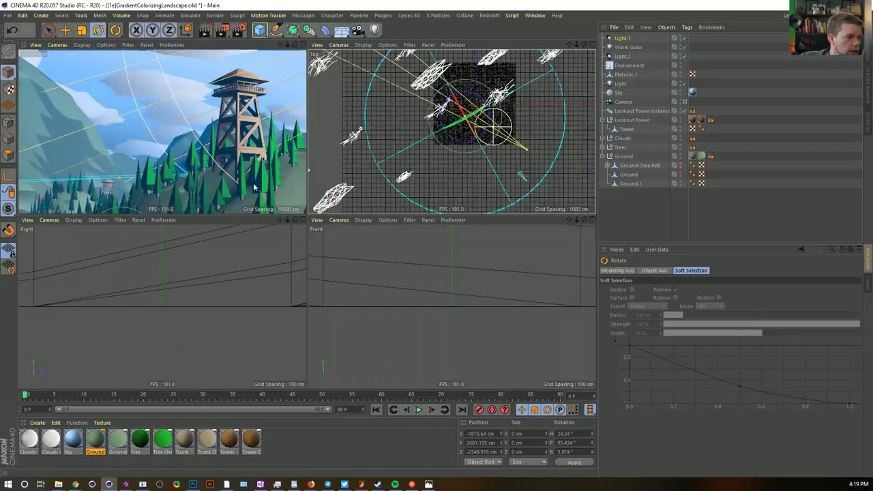
middle_click(242, 183)
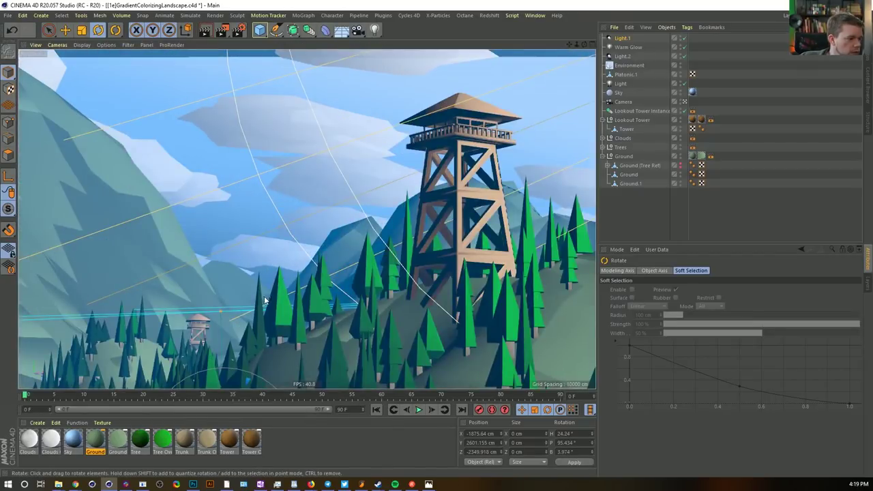
key(ctrl+r)
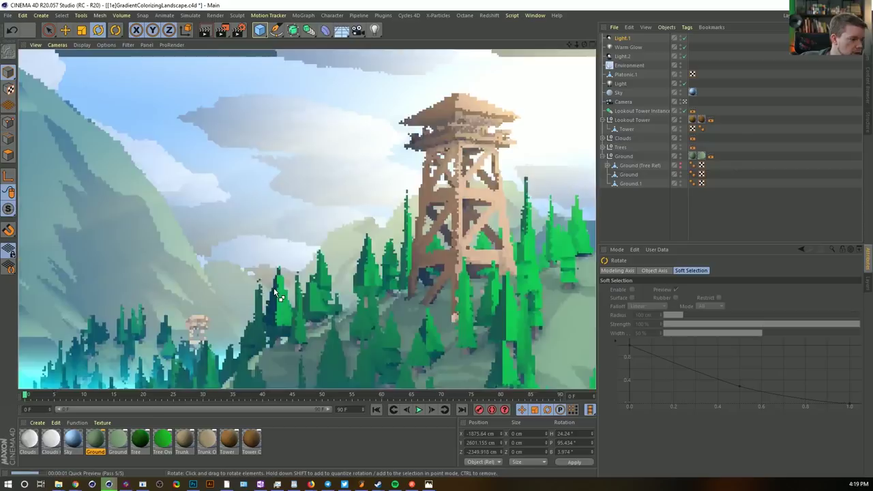
Raise the light along its own axis to about X -1847, Y 3337, Z -2414 cm, checking its height with preview renders
click(621, 39)
key(e)
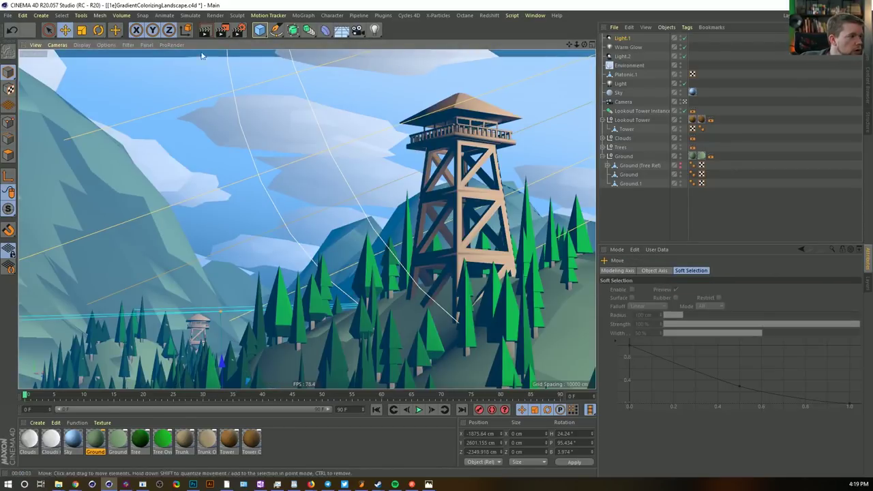
drag(221, 359, 228, 322)
key(ctrl+r)
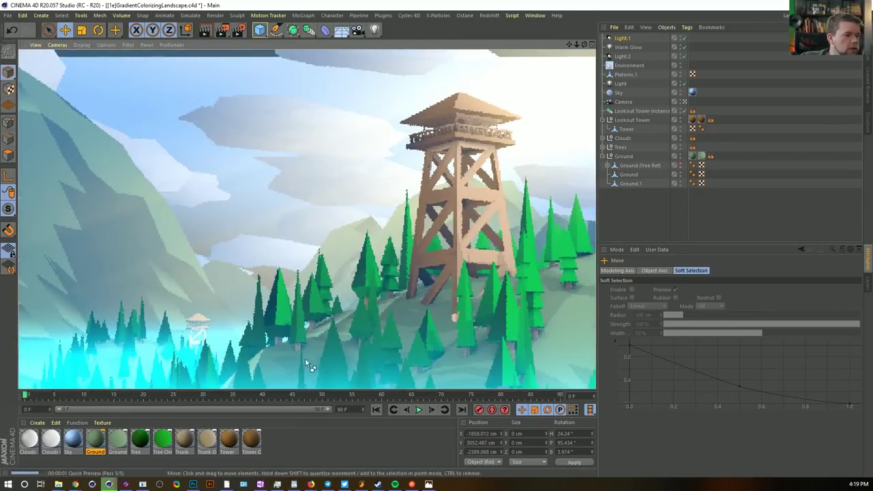
click(623, 39)
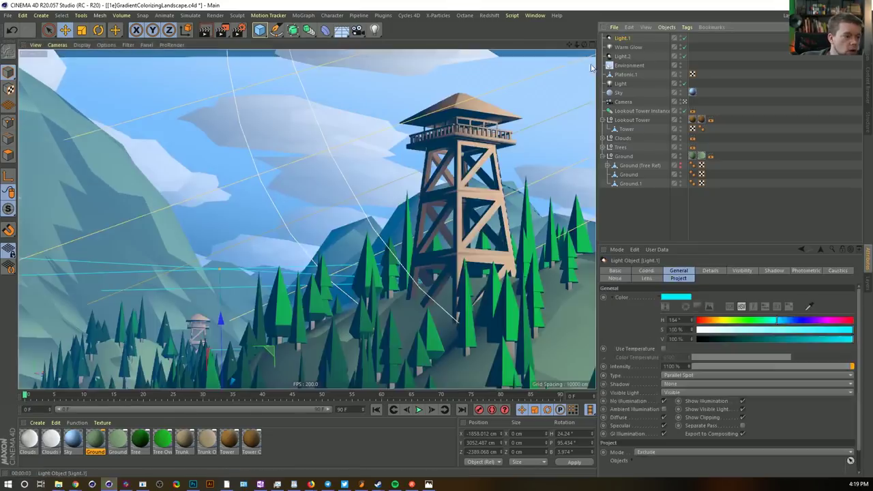
drag(222, 317, 227, 291)
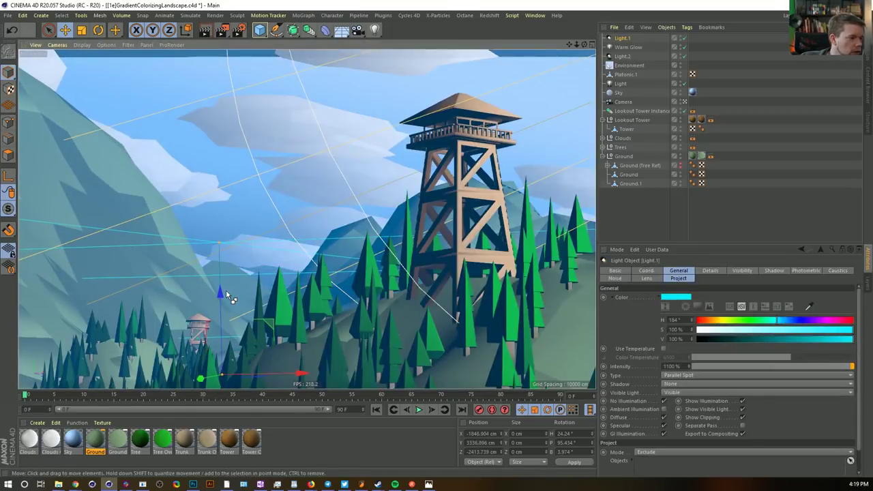
key(ctrl+r)
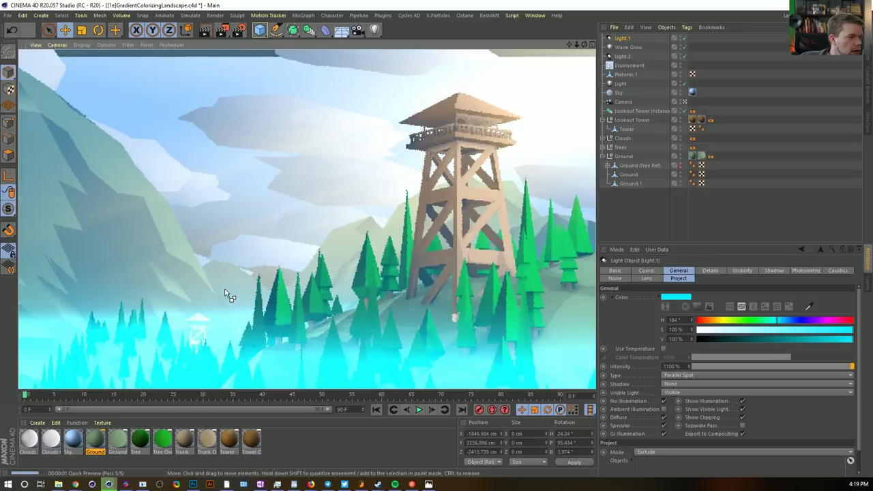
Soften the light's glow with hue 196°, saturation 52% and intensity 100%
click(782, 322)
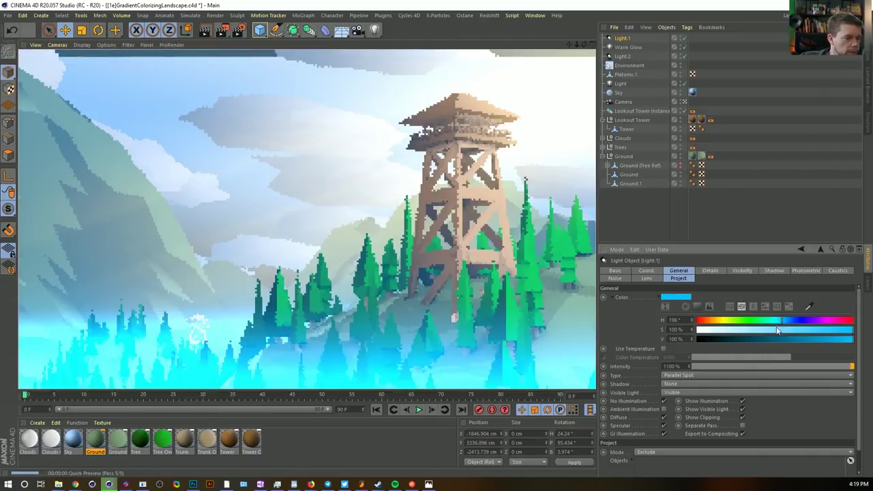
drag(804, 366, 870, 366)
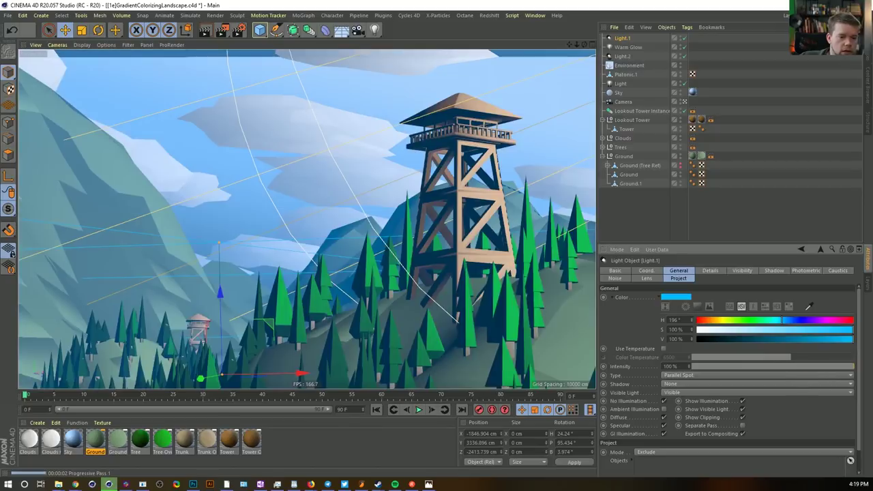
click(784, 333)
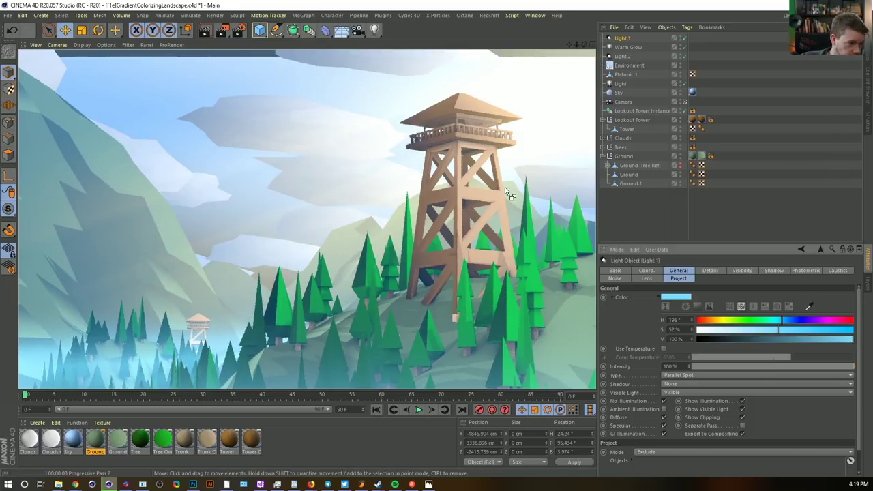
Inspect the Environment object's fog settings and render the camera view to judge the overall atmosphere
click(630, 66)
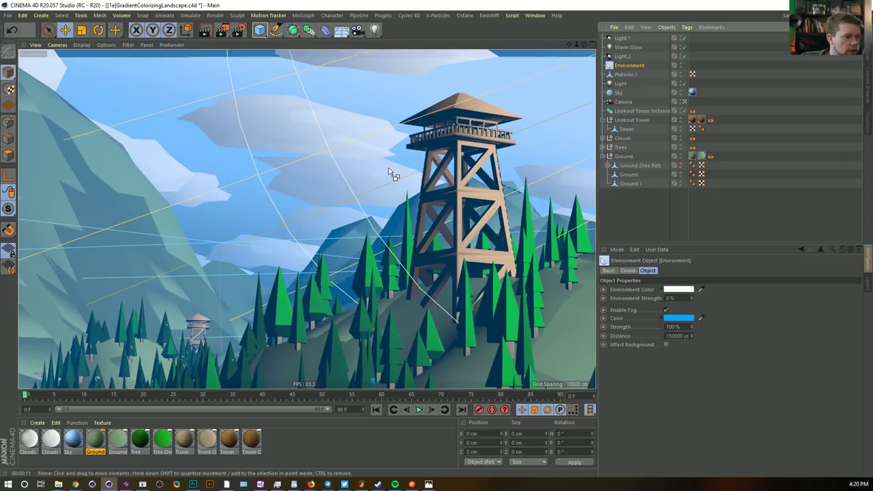
key(ctrl+r)
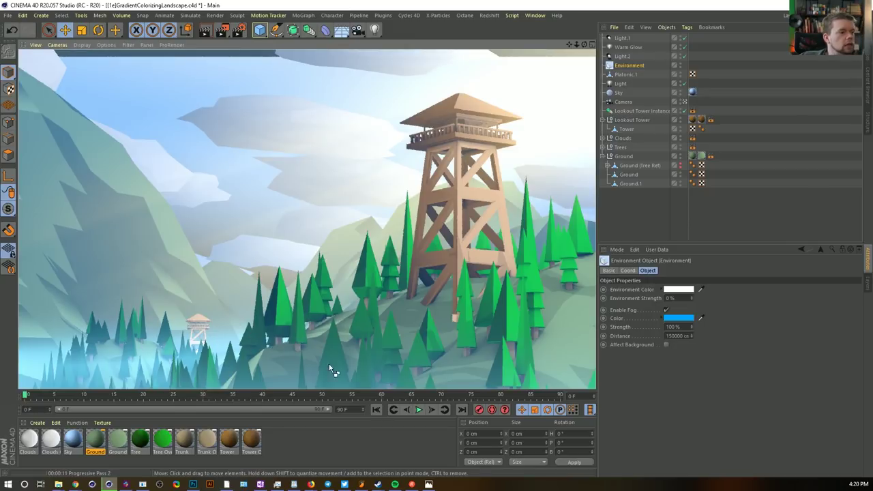
Rename the Light.1 object as Fog
click(623, 39)
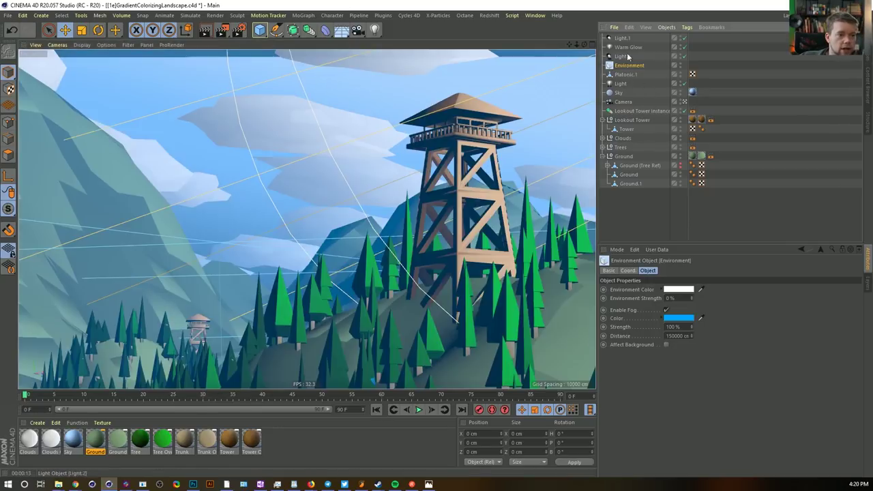
double_click(623, 39)
text(Fog)
key(Return)
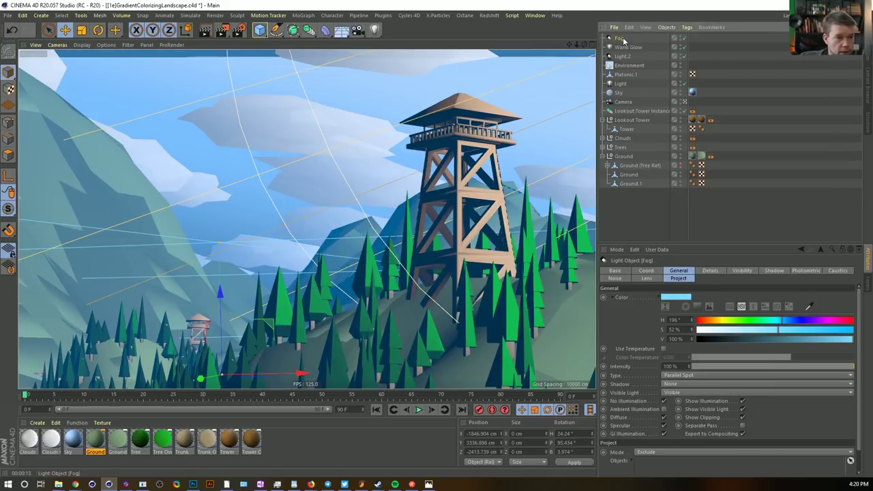
Reduce the Fog light to 23% saturation and 51% intensity, and render the camera view
mouse_move(771, 366)
mouse_down()
mouse_move(759, 363)
mouse_move(775, 366)
mouse_up()
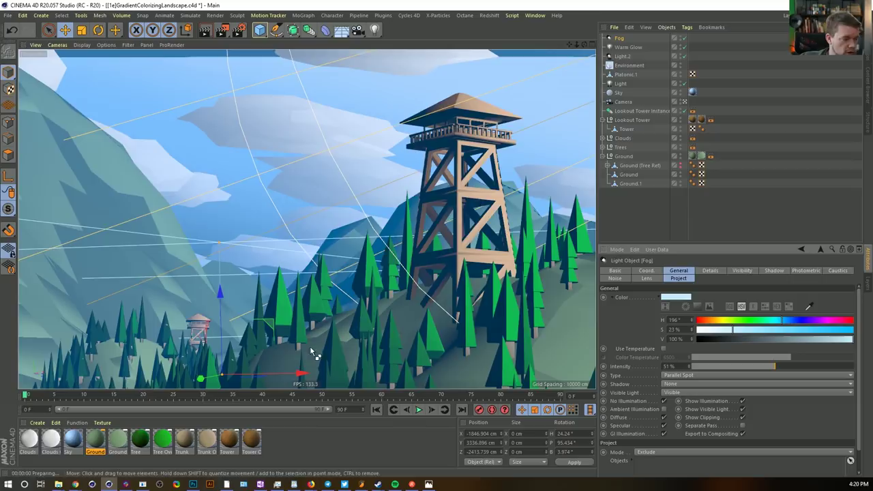
key(ctrl+r)
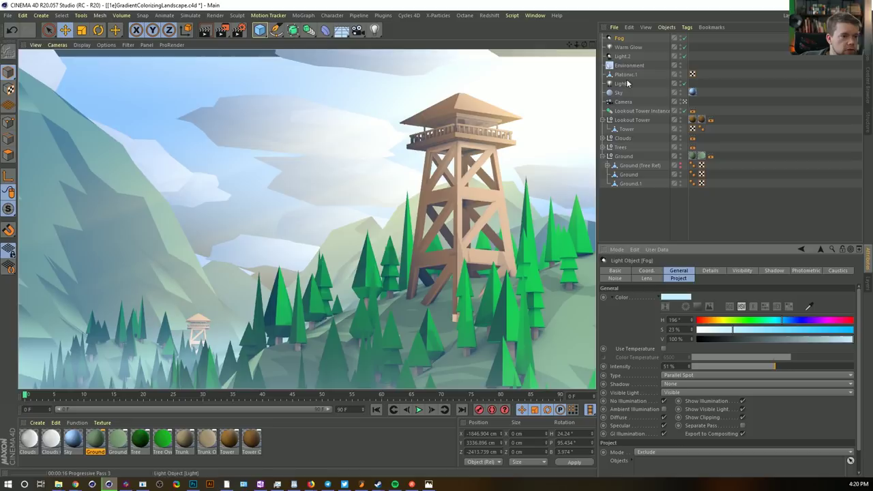
Rename the Light.2 volumetric spot light as Rays
click(629, 57)
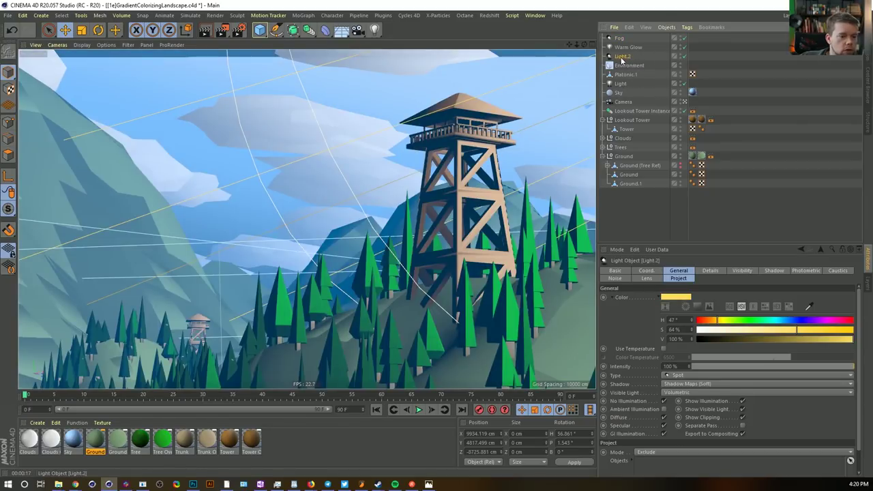
double_click(620, 56)
text(Rays)
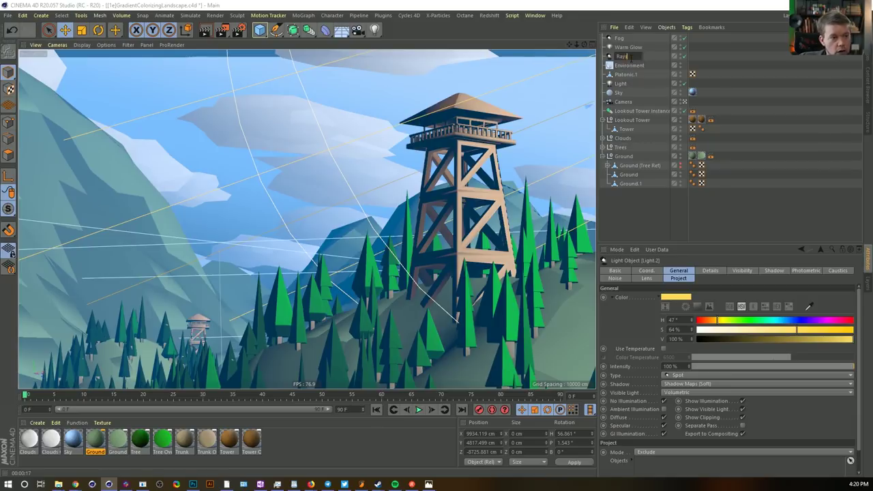
key(Return)
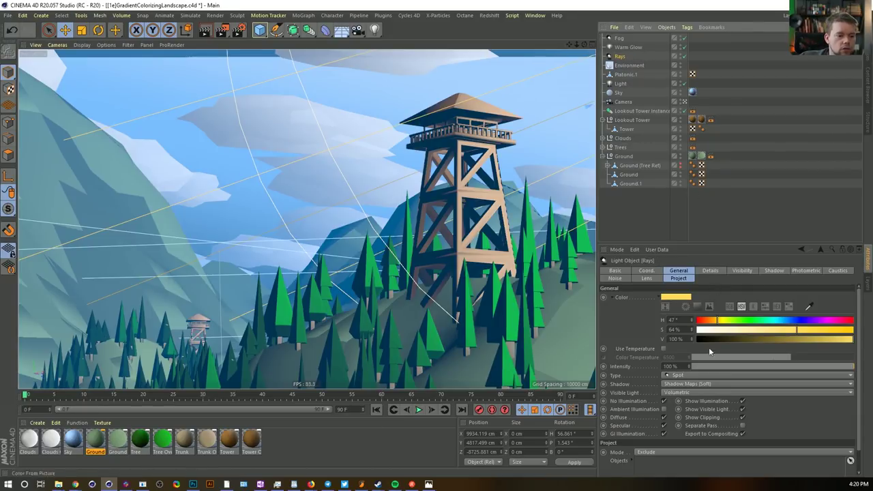
Try Raytraced (Hard) shadows on the Rays light in a preview render and restore Shadow Maps (Soft)
key(ctrl+r)
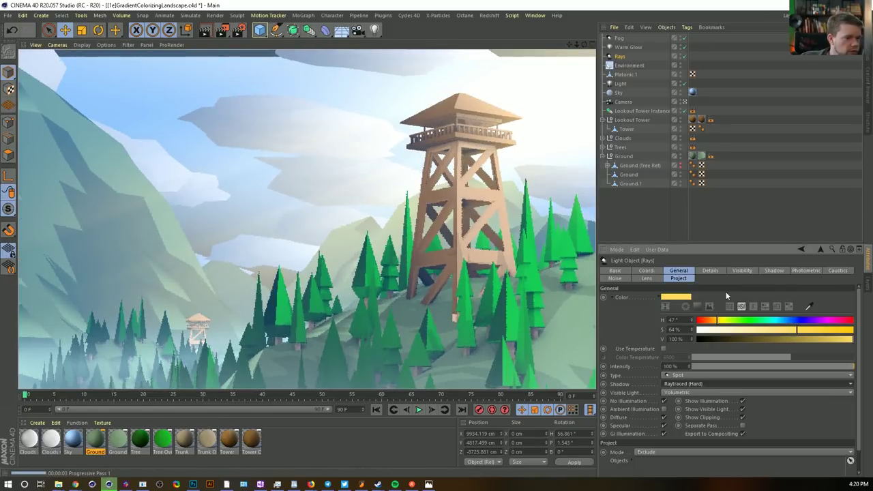
click(698, 383)
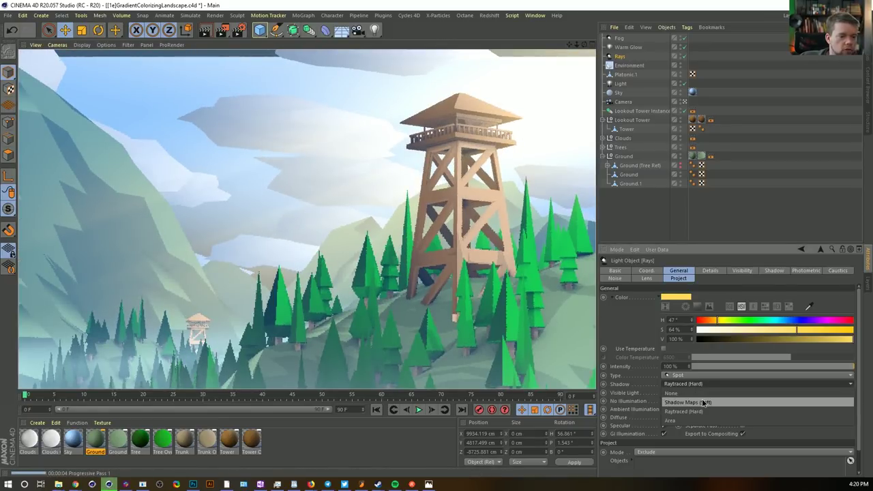
click(702, 402)
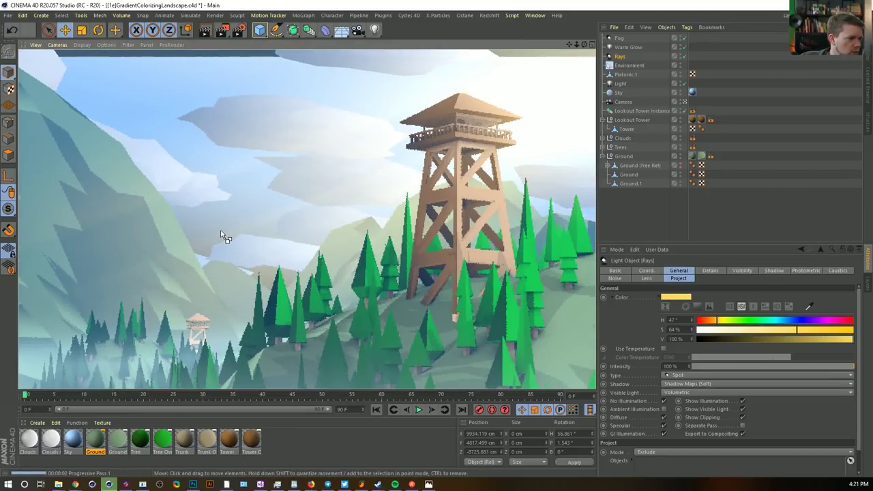
Set the Rays light's soft shadow map resolution to 1000x1000 and check its visibility settings
click(768, 270)
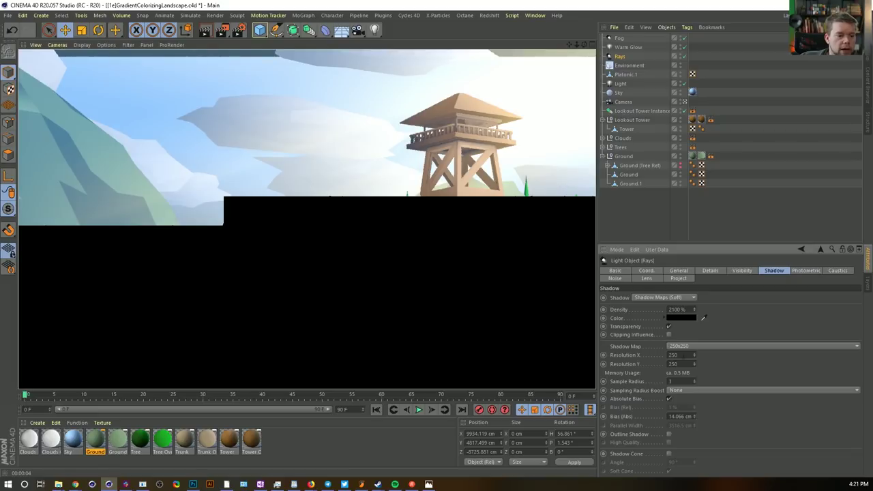
click(682, 347)
click(682, 383)
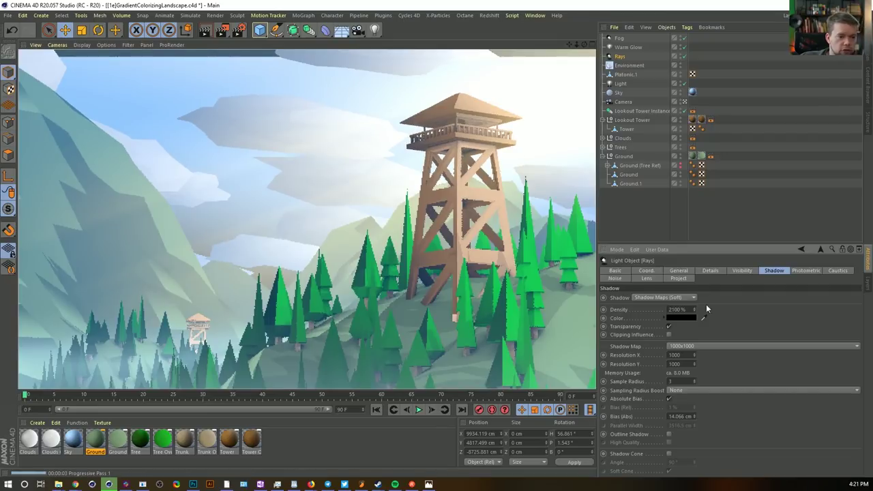
click(737, 270)
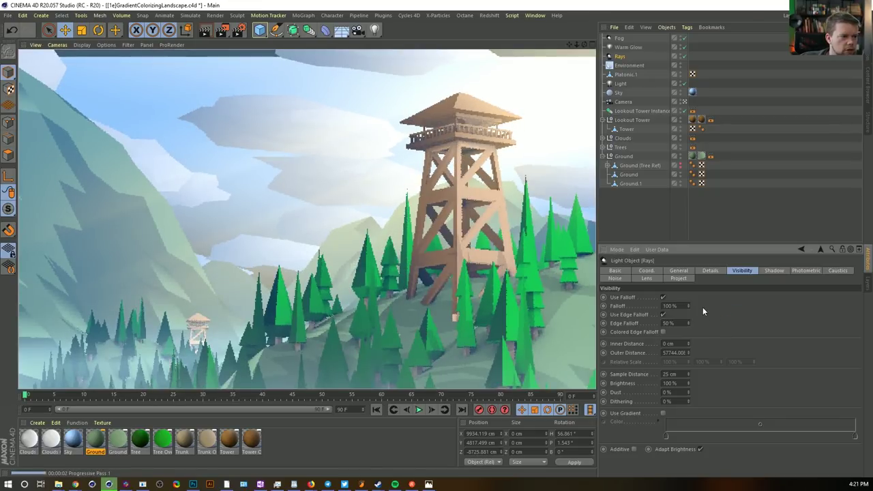
Look through the Rays light to raise it and tilt it down over the lookout towers, and restore the scene camera view
click(619, 57)
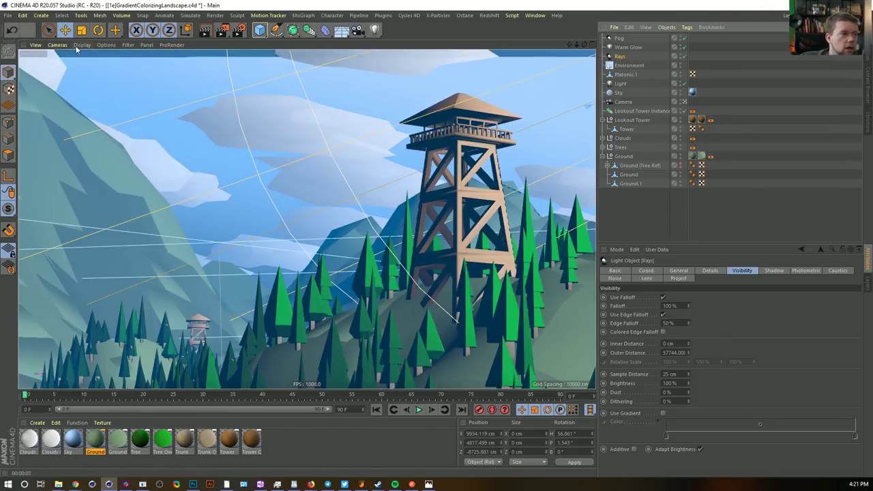
click(80, 45)
mouse_move(57, 45)
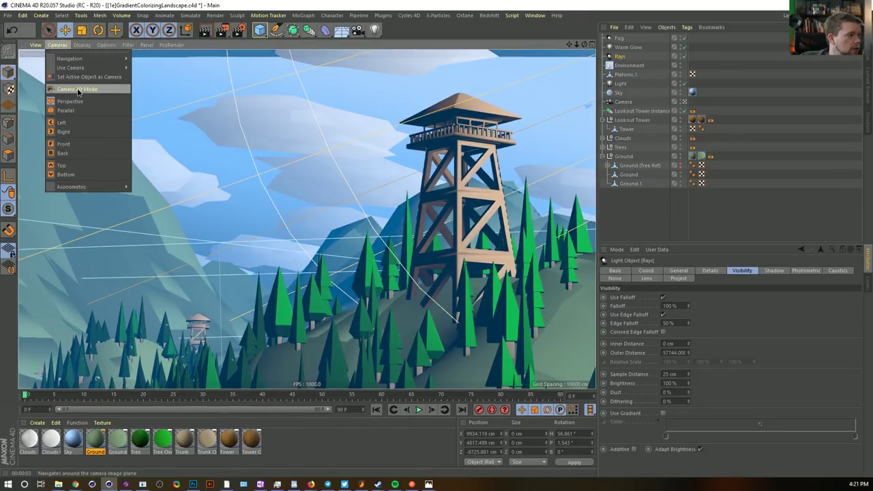
click(85, 77)
mouse_move(283, 246)
alt+mouse_down()
mouse_move(288, 261)
mouse_move(268, 290)
mouse_move(282, 267)
mouse_move(278, 289)
mouse_move(280, 260)
alt+mouse_up()
alt+middle_drag(280, 260, 279, 245)
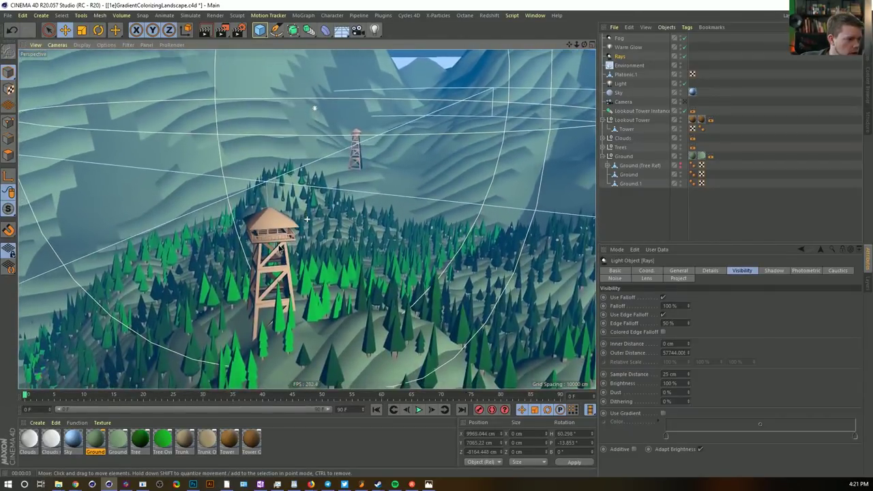
click(685, 101)
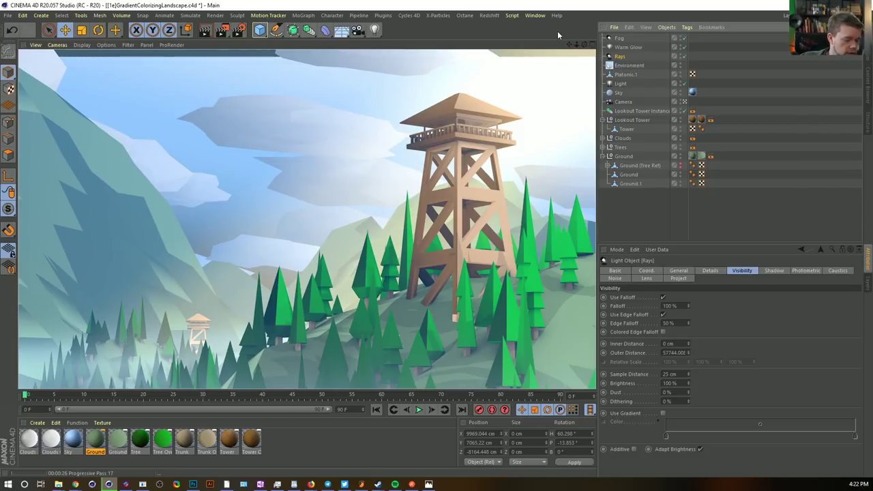
Stop the preview render and check the output size and frame range in the render settings
key(Escape)
key(ctrl+b)
drag(565, 27, 267, 60)
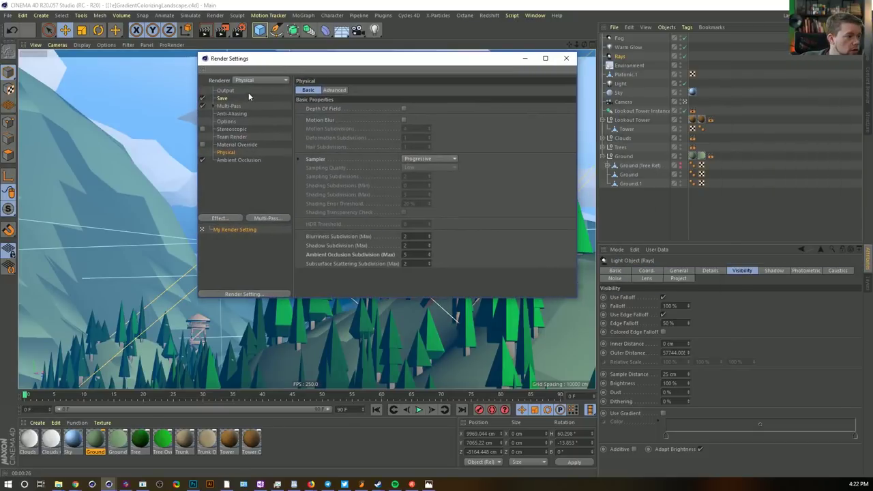
click(226, 90)
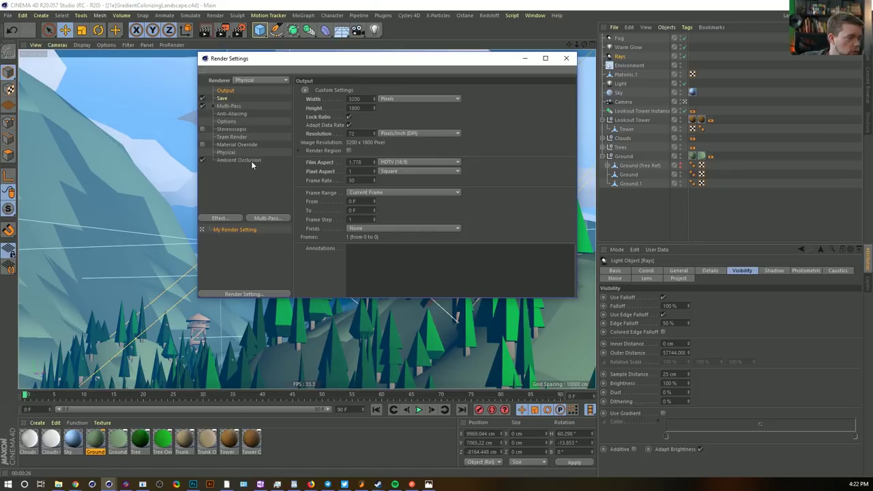
Add Ambient Occlusion, Atmosphere and Depth passes to the Multi-Pass render settings
click(234, 107)
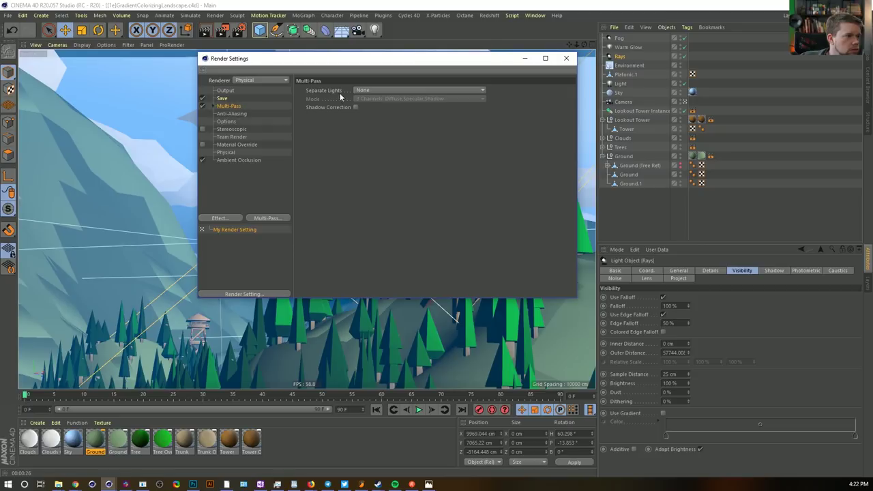
click(212, 106)
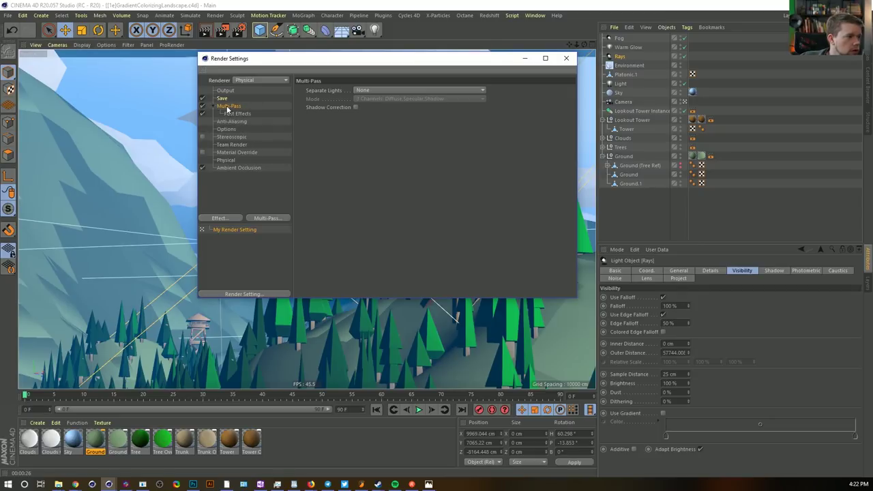
right_click(228, 108)
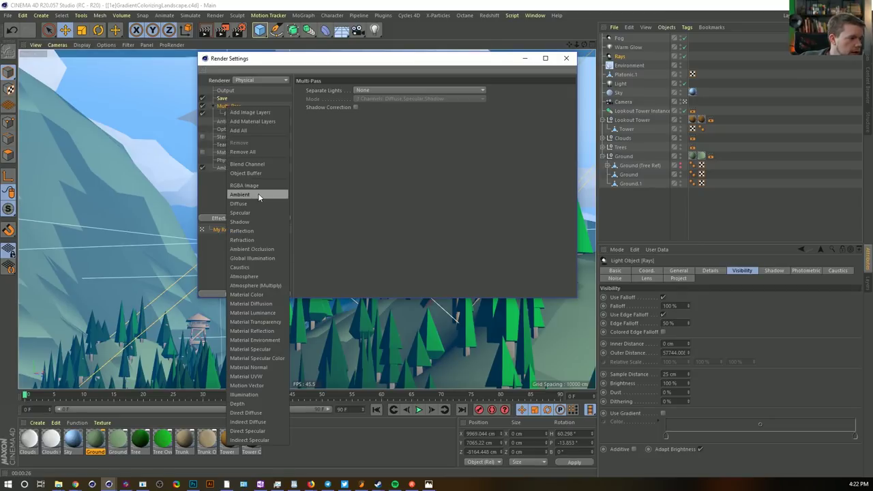
click(251, 249)
click(230, 106)
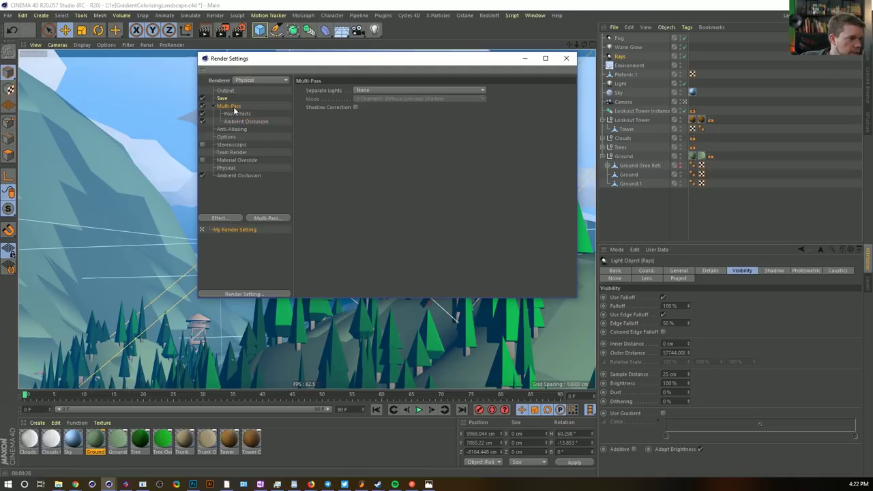
right_click(234, 109)
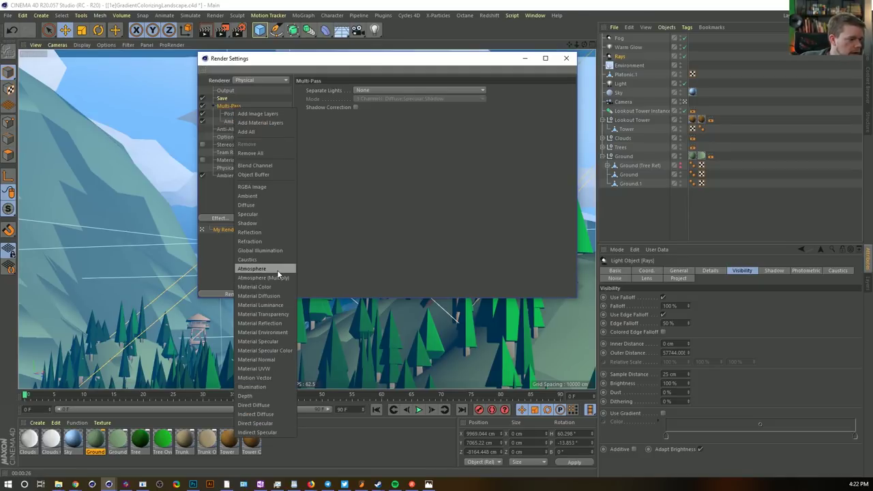
click(252, 269)
right_click(235, 109)
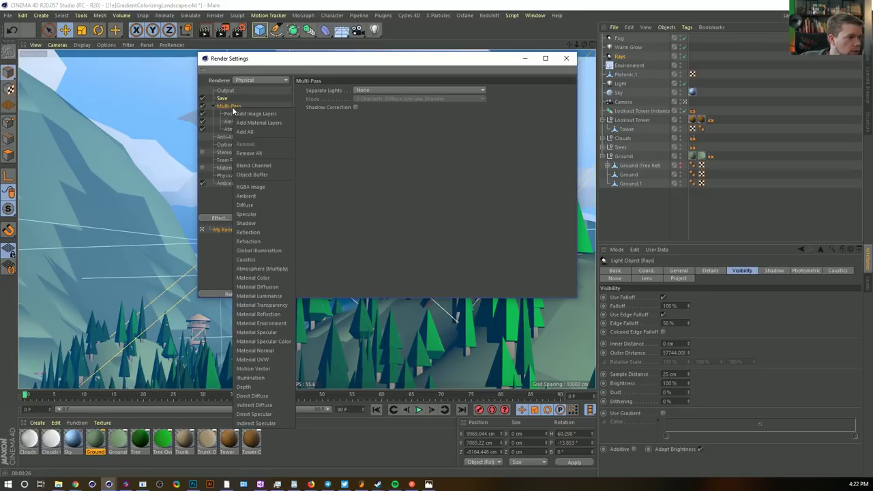
click(262, 386)
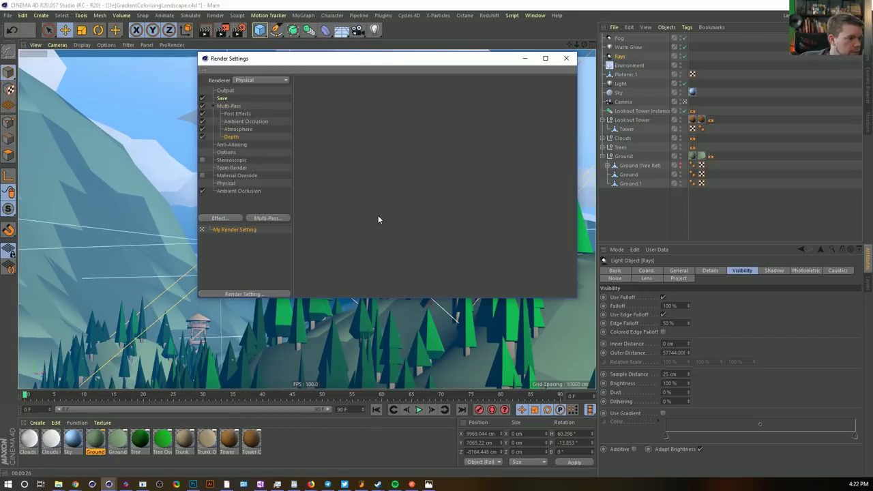
click(240, 104)
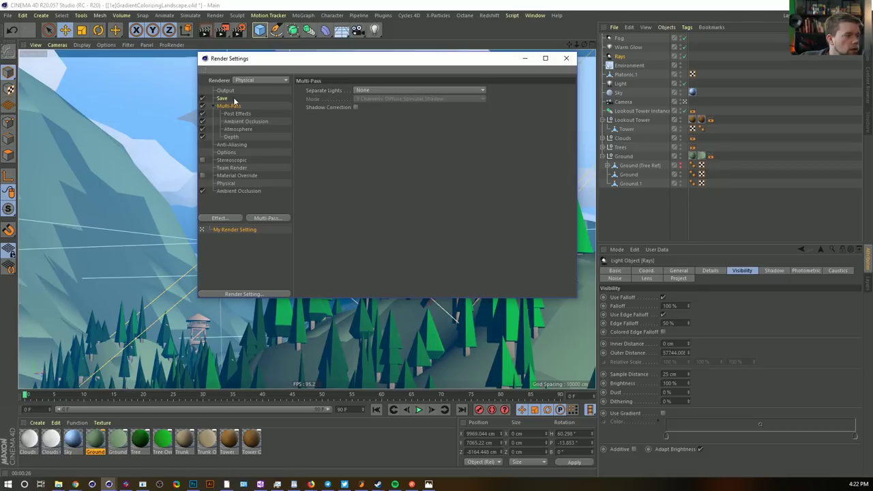
Render the scene to a maximized Picture Viewer and fit the whole image in view
click(224, 30)
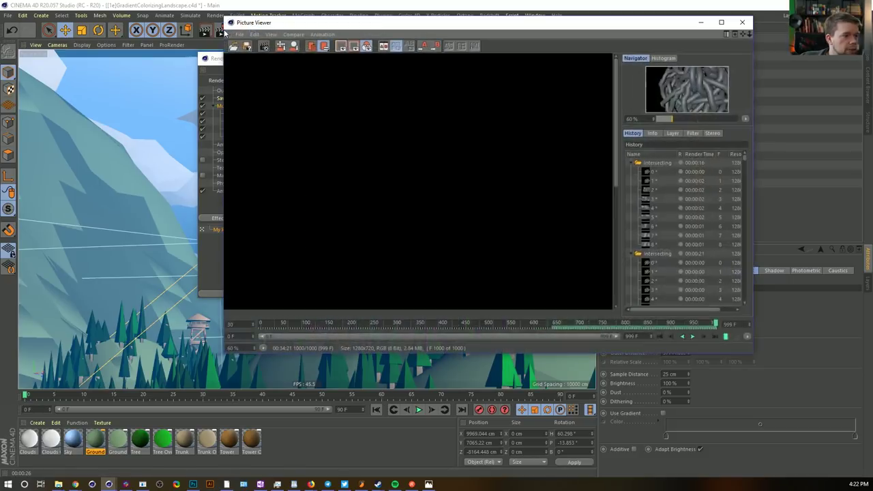
double_click(405, 22)
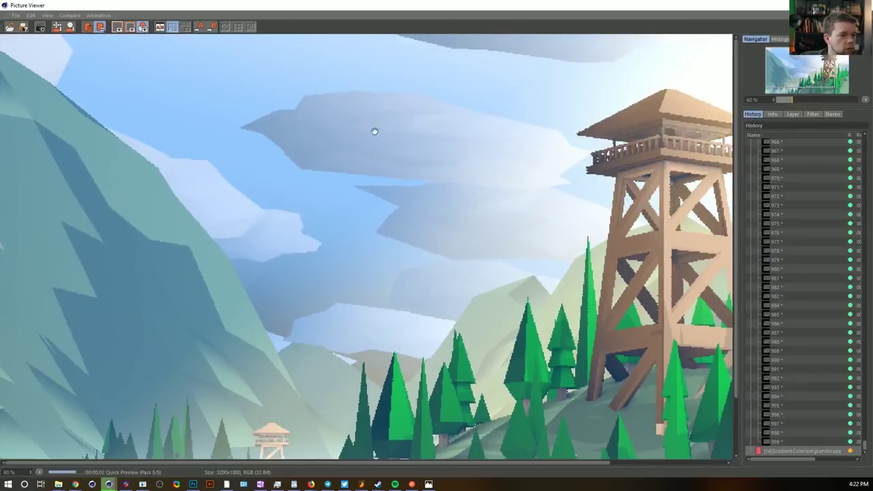
scroll(459, 198, up, 2)
scroll(500, 226, down, 3)
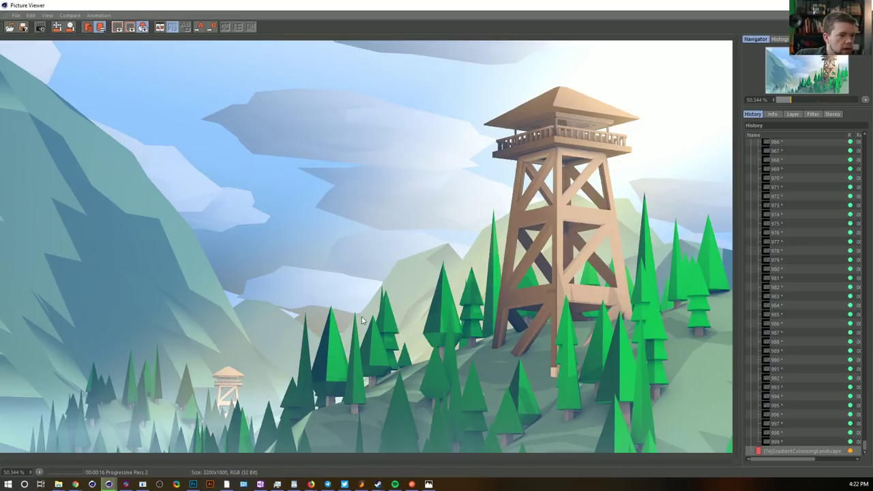
double_click(653, 286)
double_click(607, 233)
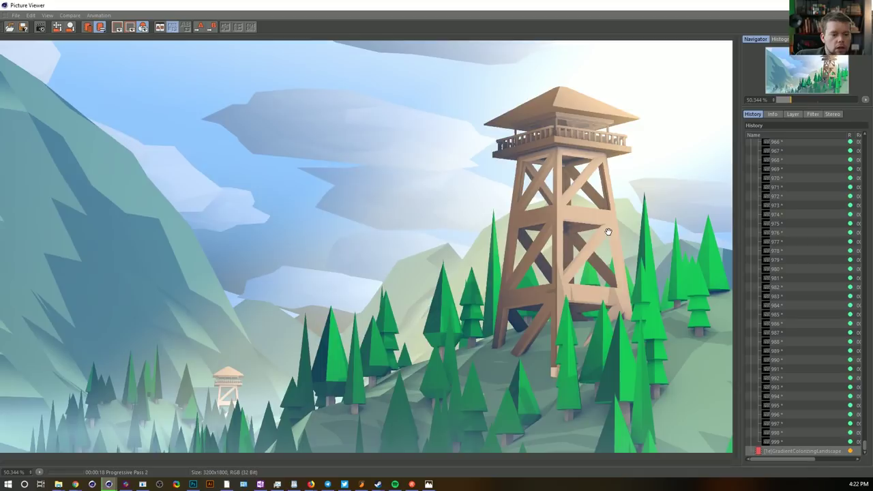
Examine the Atmosphere, Ambient Occlusion and Depth passes individually, and return to the full image and render history
click(792, 115)
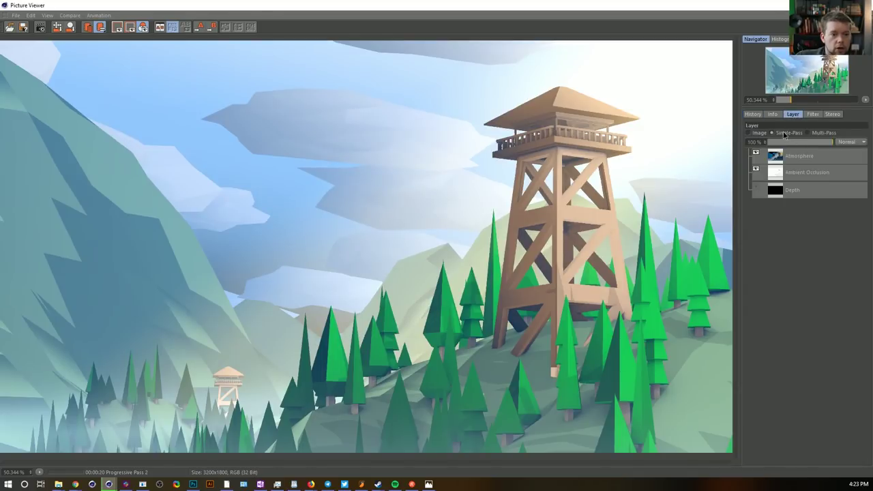
click(784, 133)
click(793, 156)
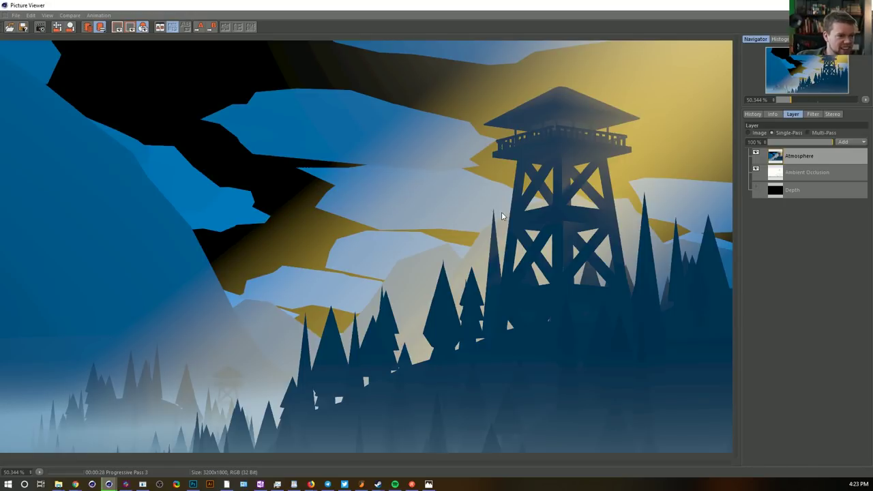
click(801, 174)
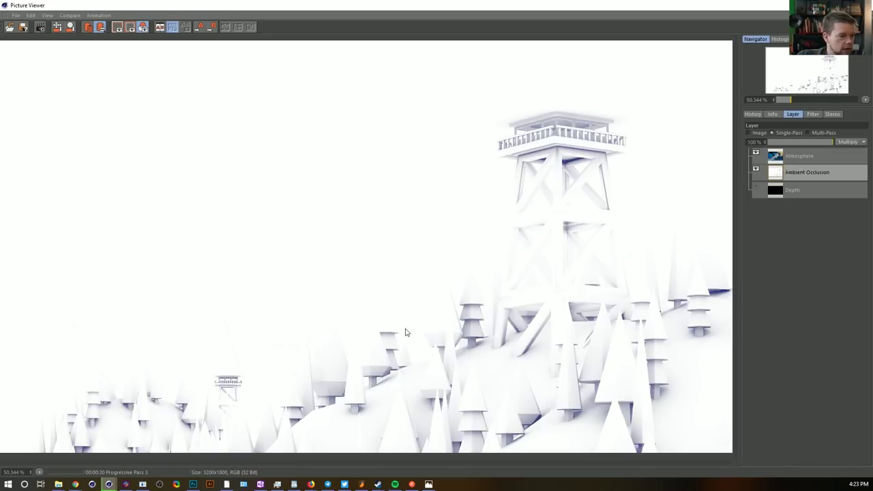
click(810, 193)
click(754, 133)
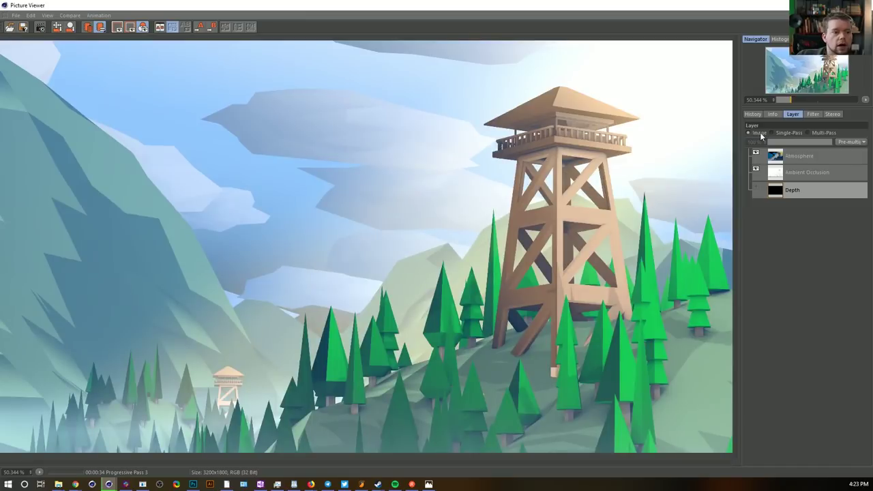
click(757, 114)
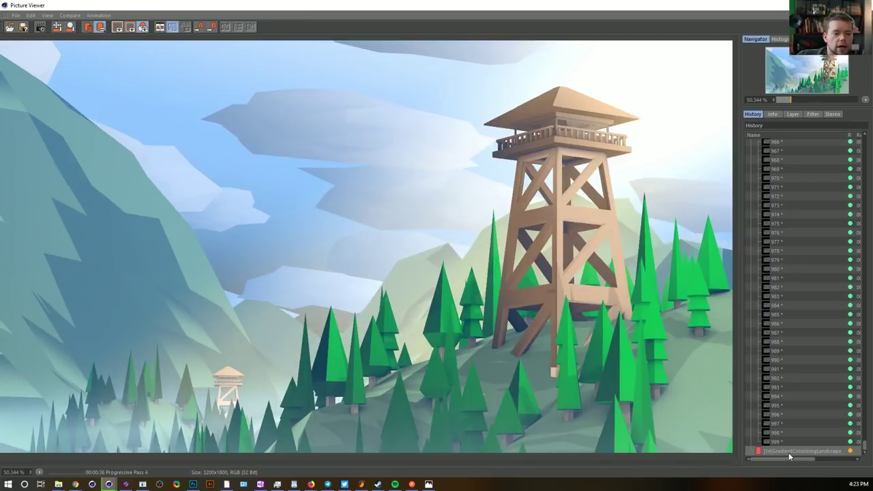
Copy the rendered image and paste it into a new 3200 x 1800 pixel RGB document in Photoshop
click(31, 15)
click(40, 30)
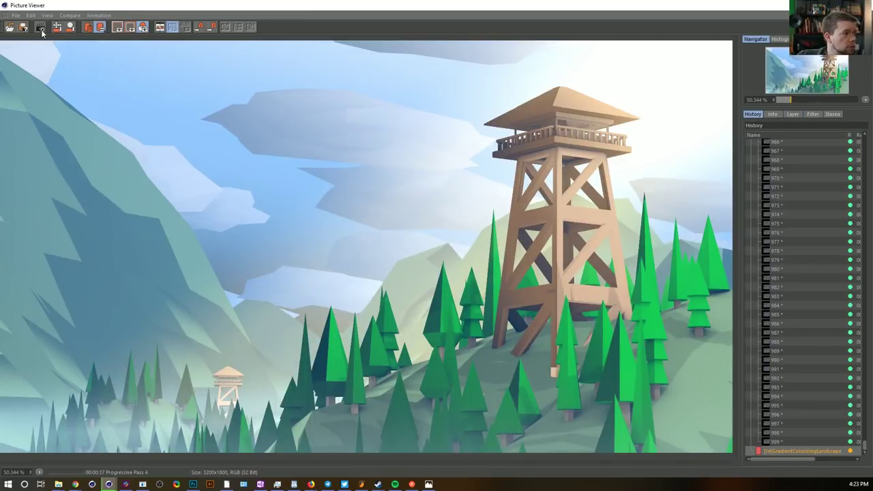
click(193, 484)
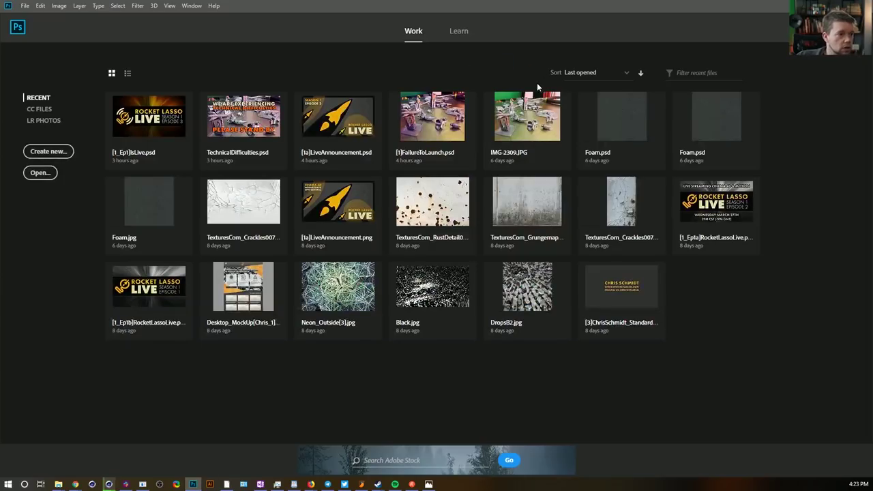
click(49, 150)
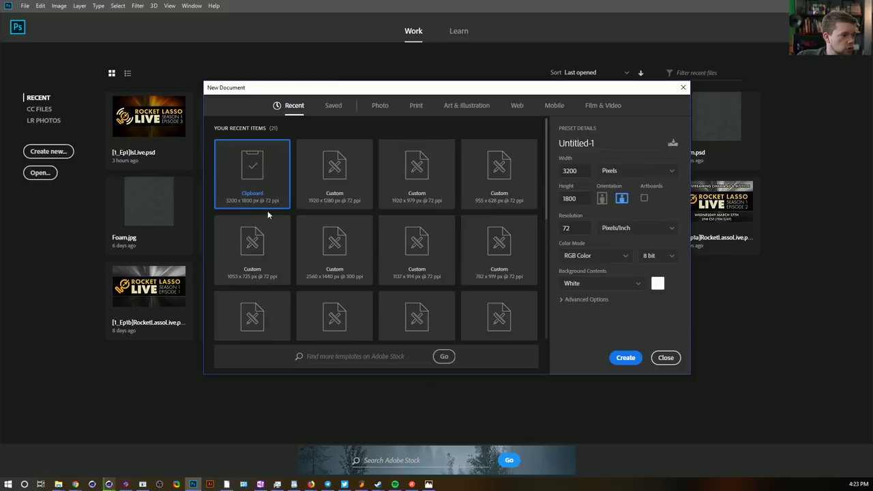
click(631, 359)
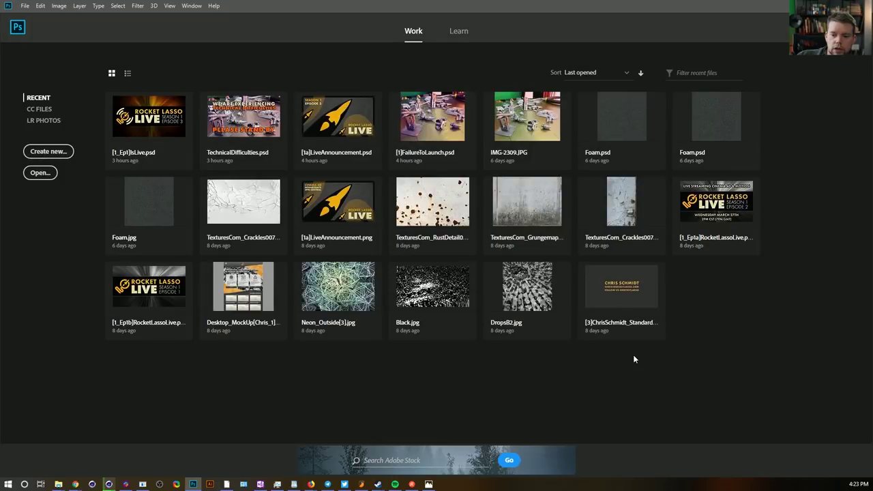
click(39, 150)
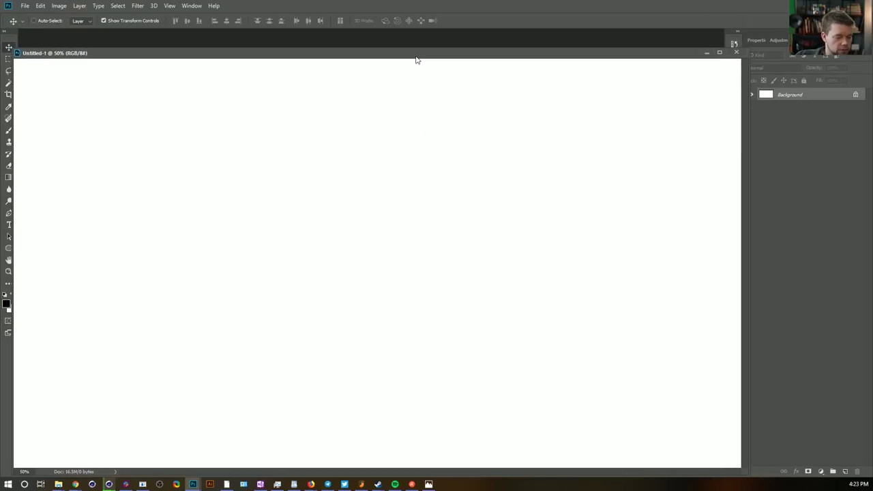
key(ctrl+v)
drag(415, 55, 414, 30)
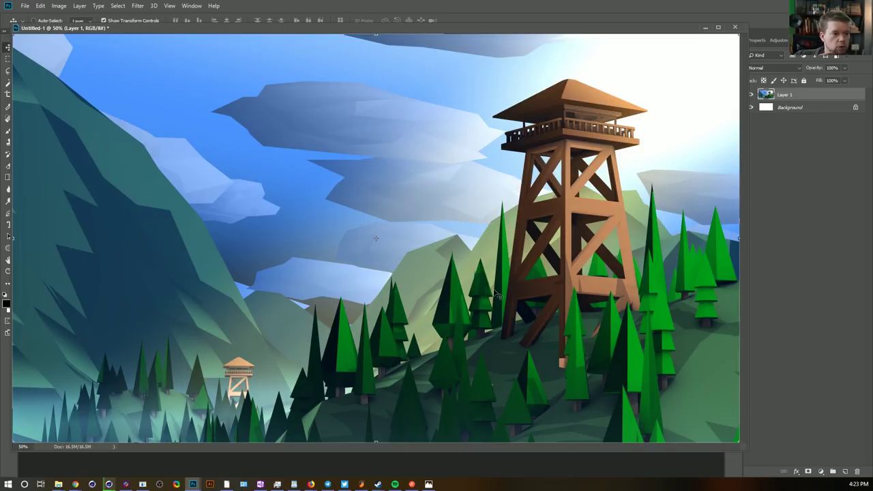
Switch to the Cinema 4D Picture Viewer and configure the save as an 8-bit TIF still image without an alpha channel
key(alt+Tab)
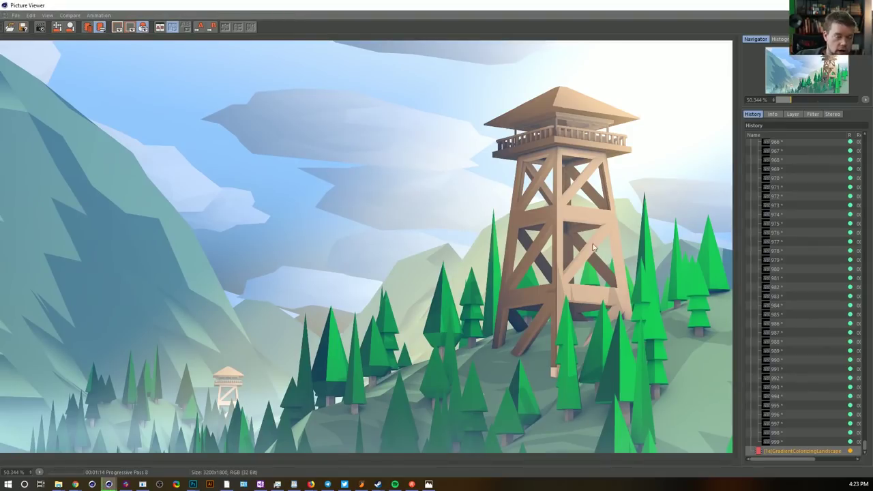
click(15, 15)
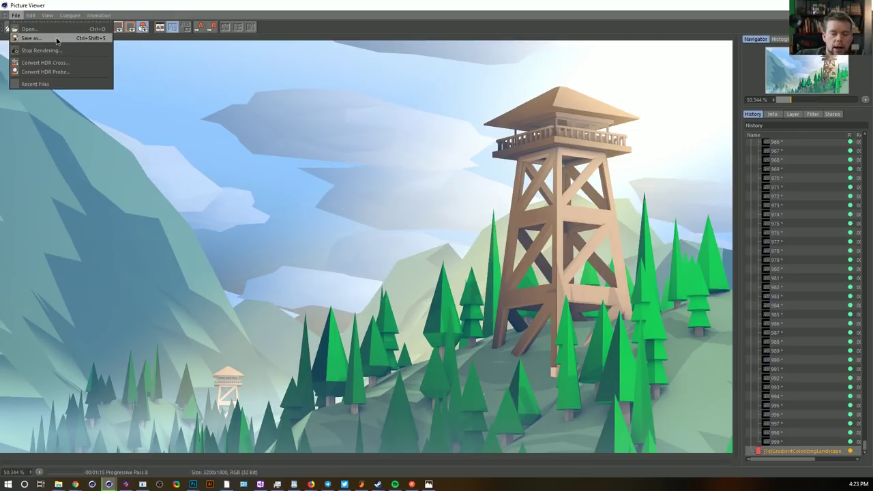
click(57, 39)
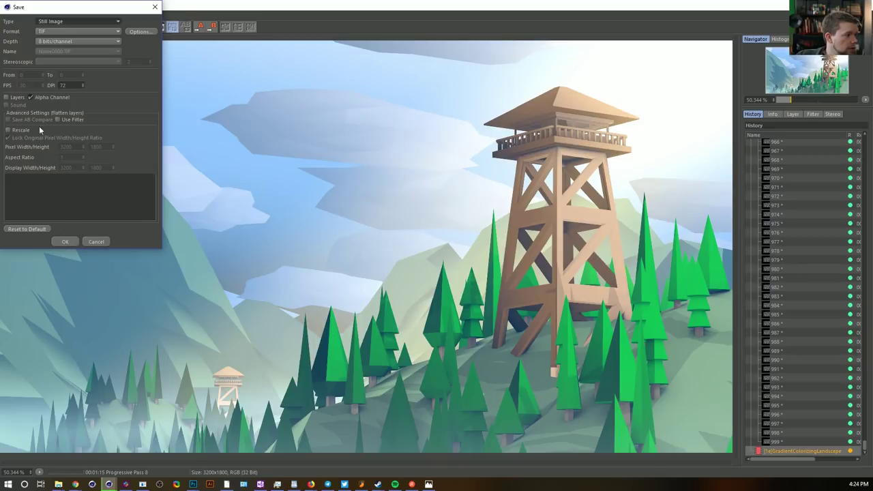
click(30, 98)
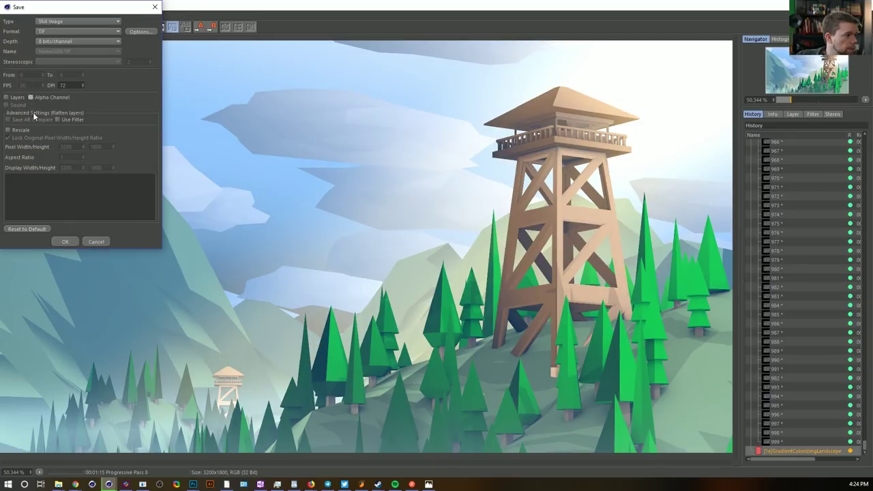
click(71, 242)
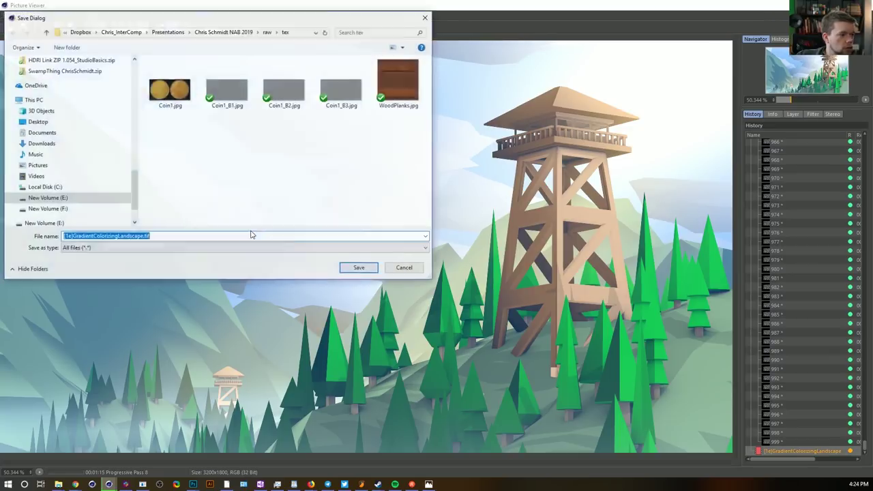
Save the render as [1e]GradientColorizingLandscape.tif in the Renders folder of Episode3
scroll(52, 102, up, 10)
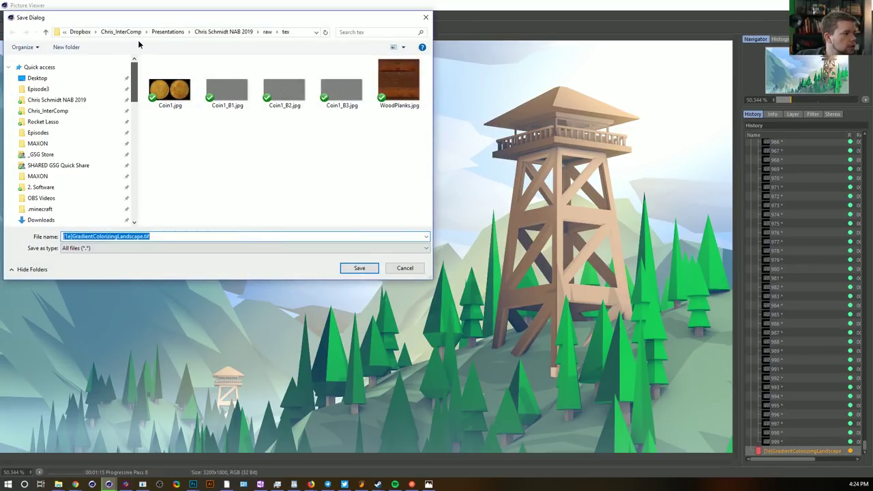
click(49, 90)
double_click(158, 100)
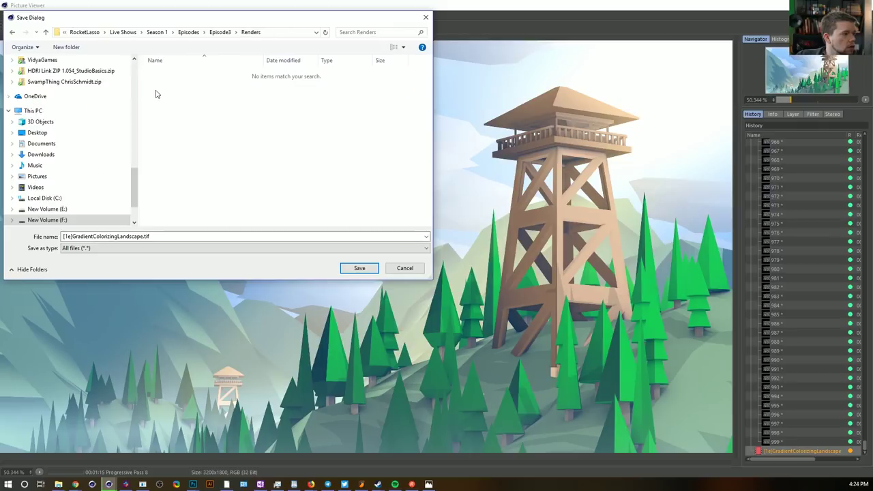
click(167, 236)
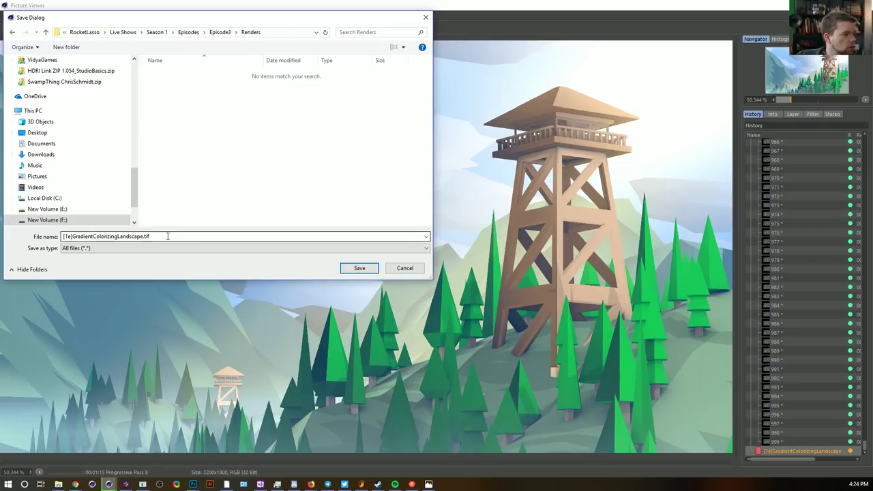
click(358, 267)
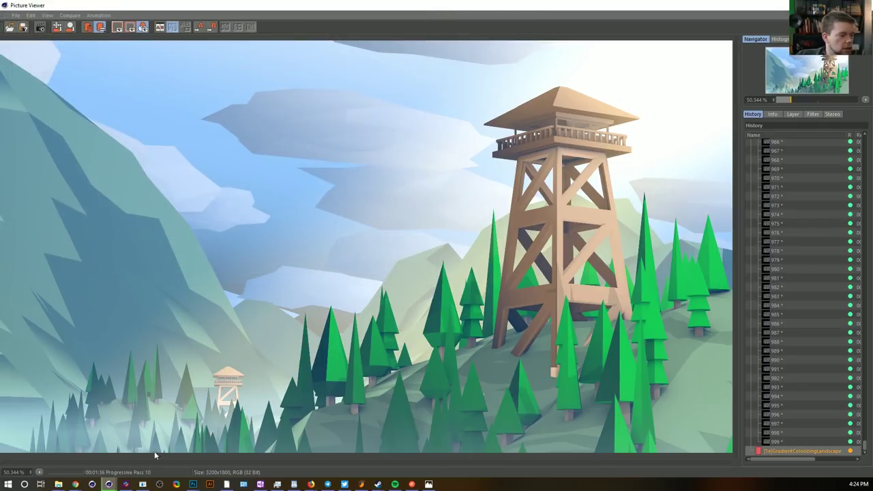
Switch to Photoshop and open [1e]GradientColorizingLandscape.tif from the Episode3 Renders folder
mouse_move(193, 484)
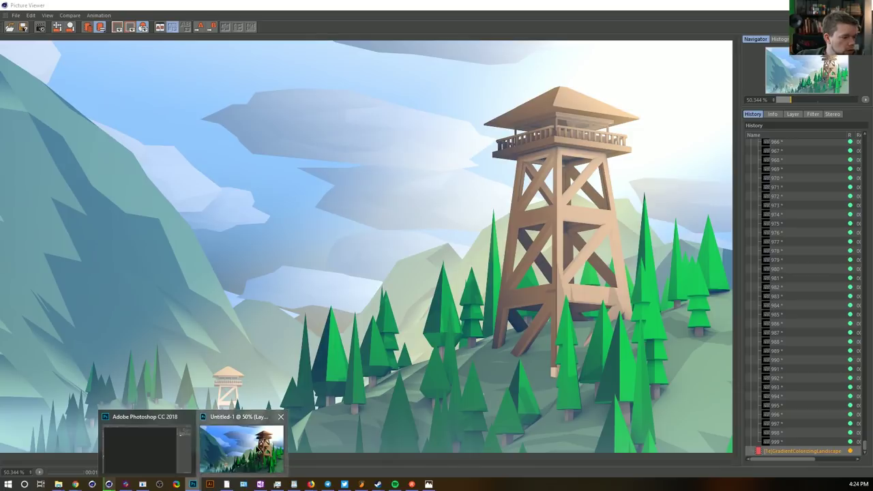
click(241, 446)
key(ctrl+o)
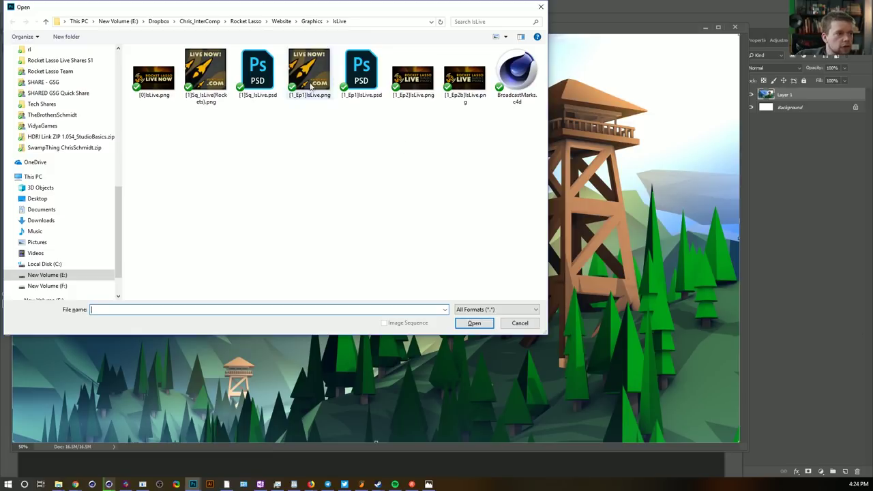
drag(336, 8, 384, 47)
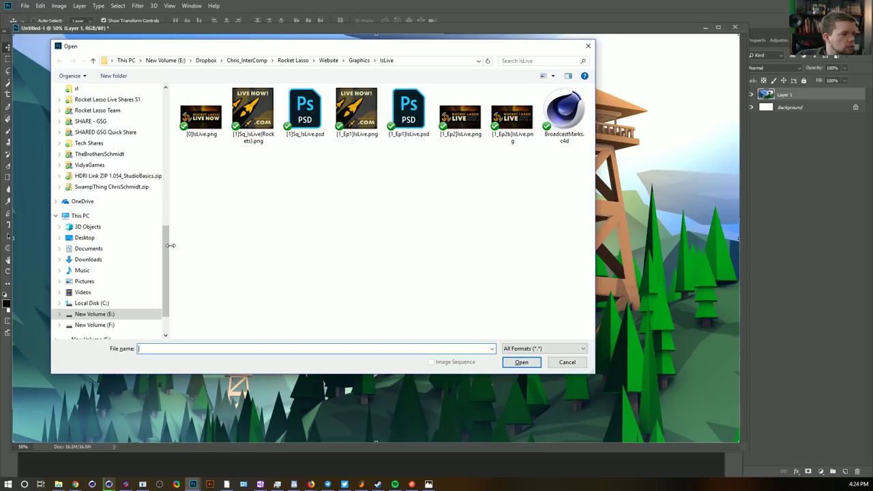
scroll(165, 249, up, 10)
click(96, 119)
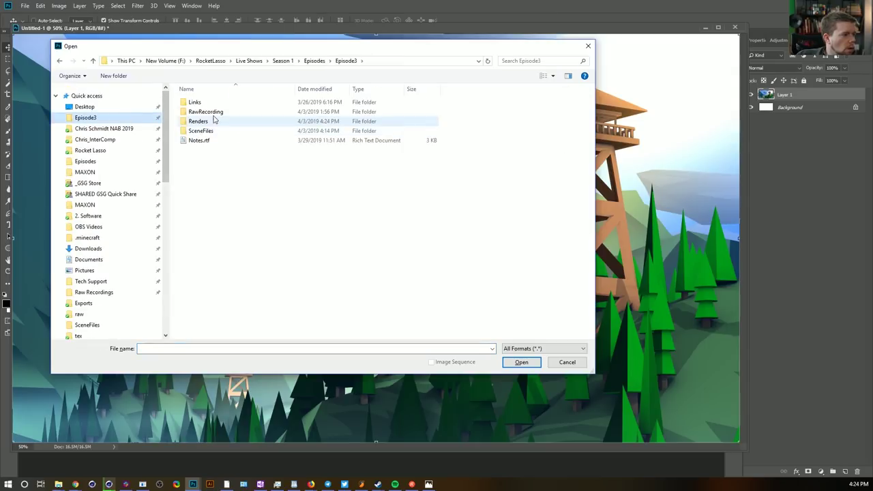
double_click(266, 121)
click(214, 114)
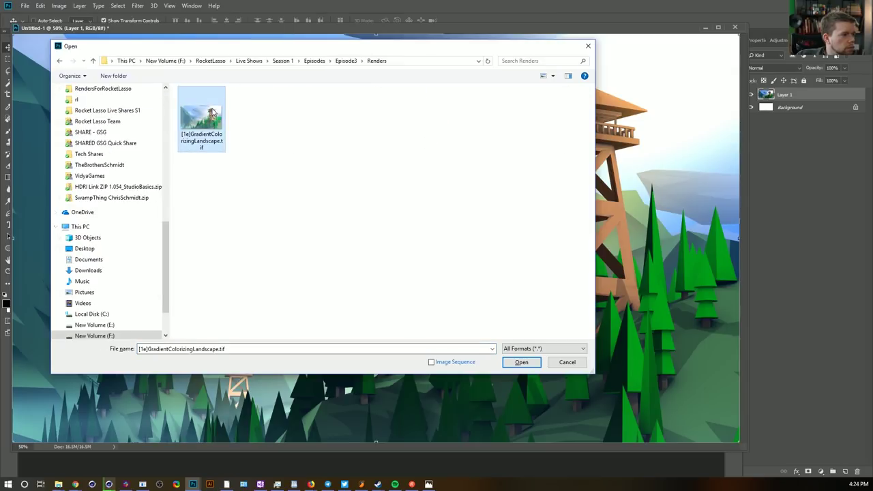
click(531, 362)
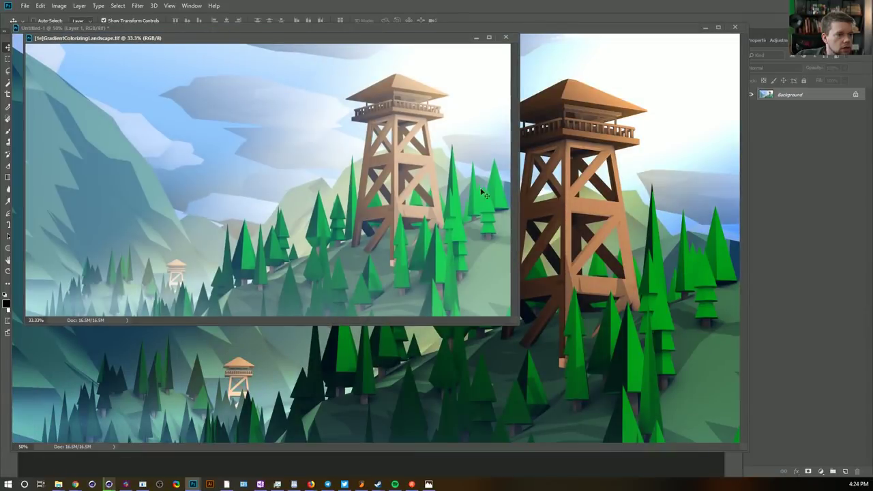
drag(399, 40, 430, 71)
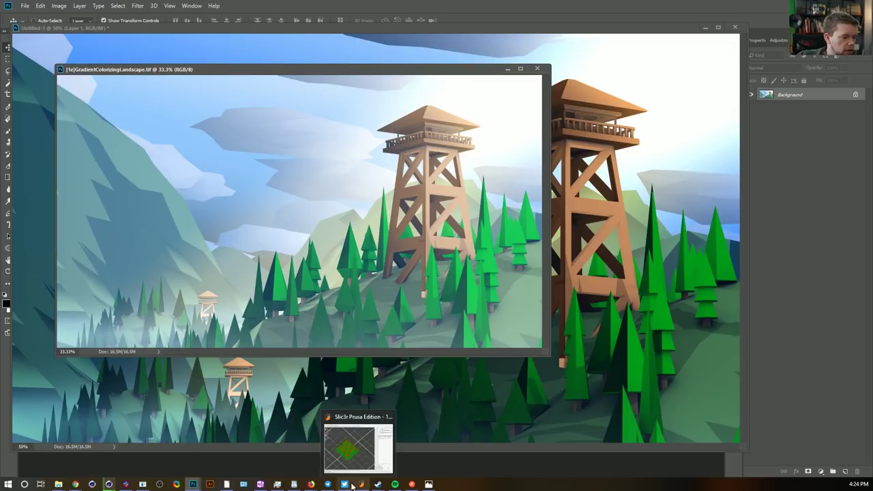
Return to the Cinema 4D Picture Viewer, isolate the Atmosphere pass in Single-Pass mode and copy it
mouse_move(344, 484)
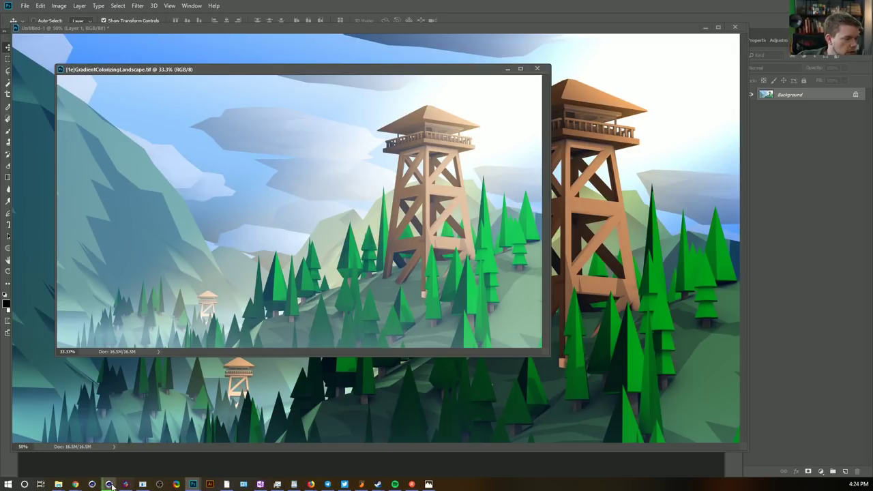
mouse_move(108, 484)
click(215, 455)
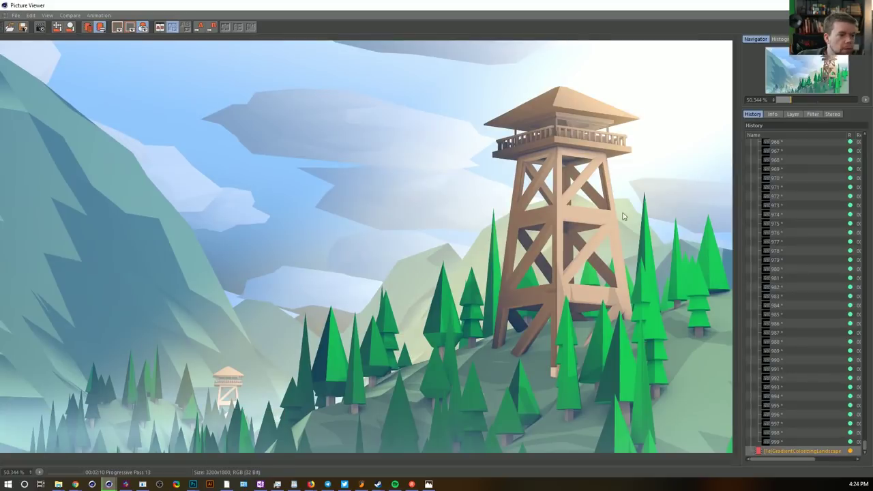
click(791, 114)
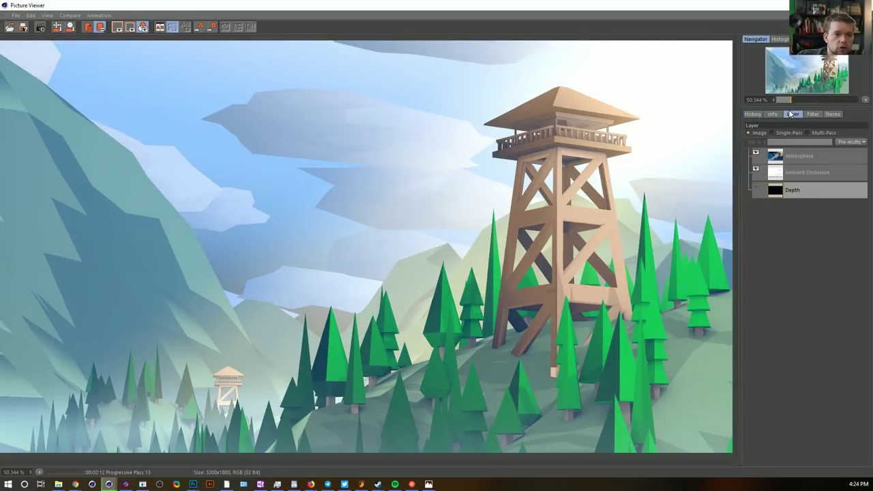
click(784, 132)
click(798, 155)
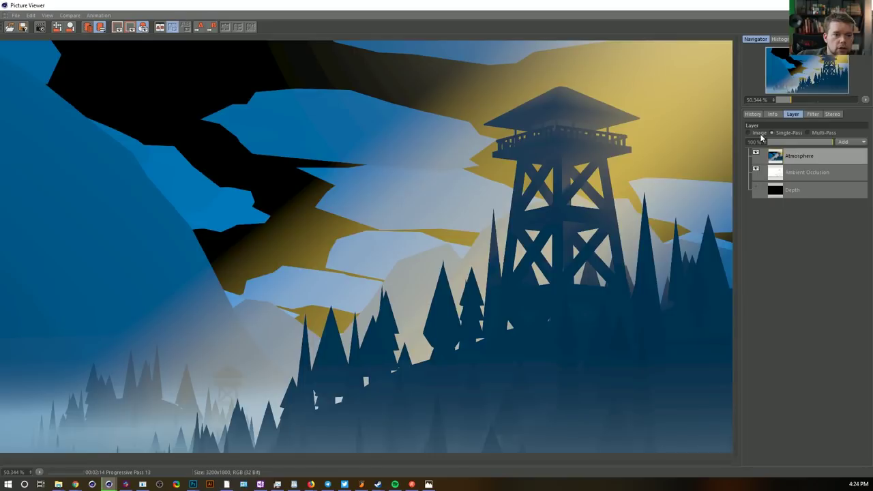
click(30, 15)
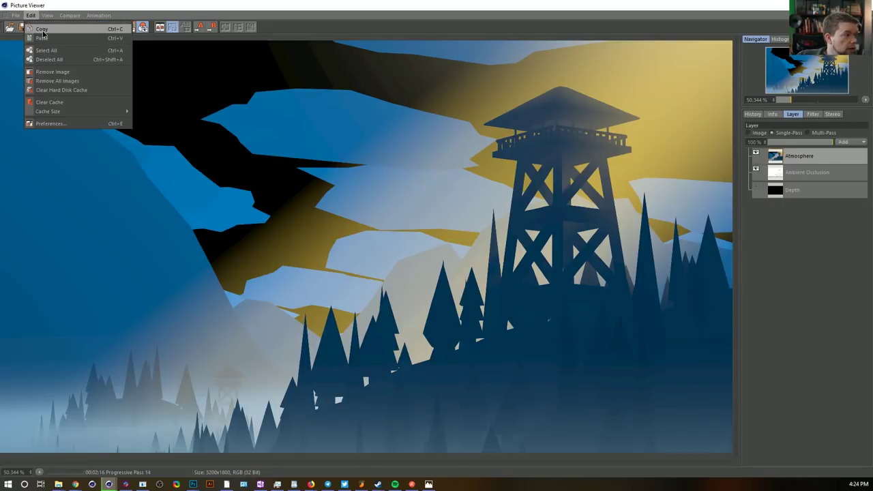
In Photoshop, minimize the untitled document and paste the clipboard image as a new layer in the opened TIF document
click(193, 484)
click(287, 446)
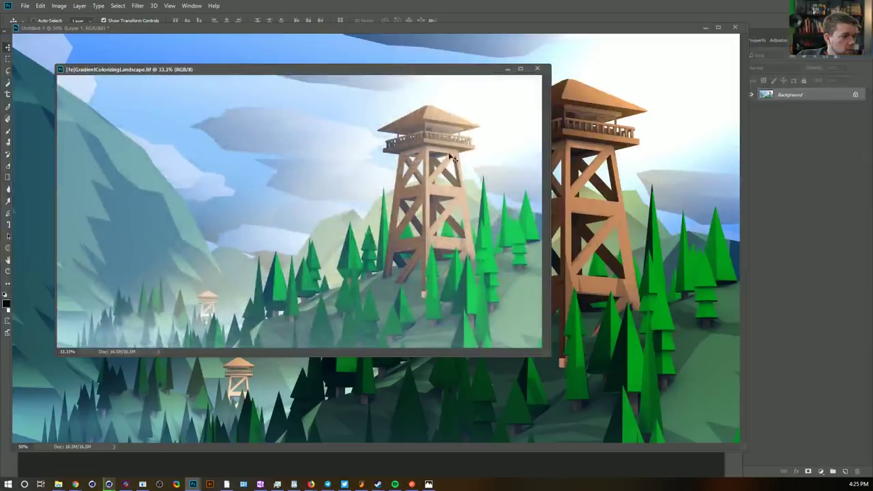
click(728, 27)
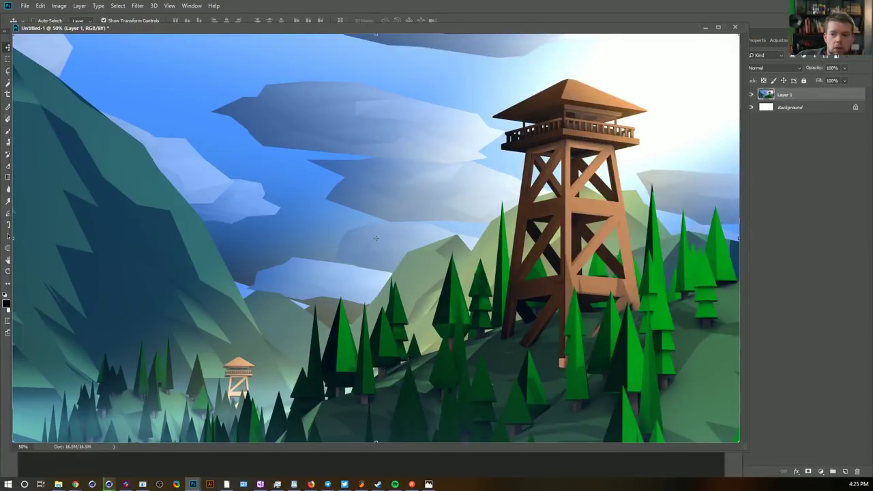
click(705, 28)
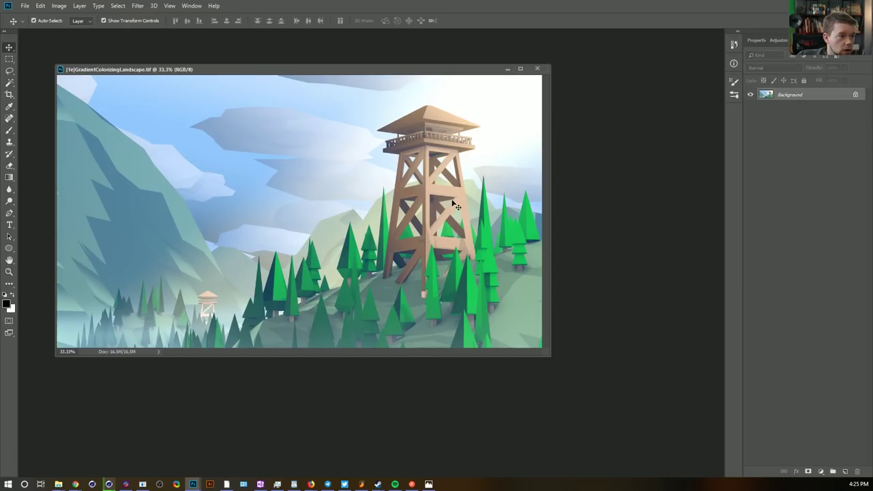
key(ctrl+v)
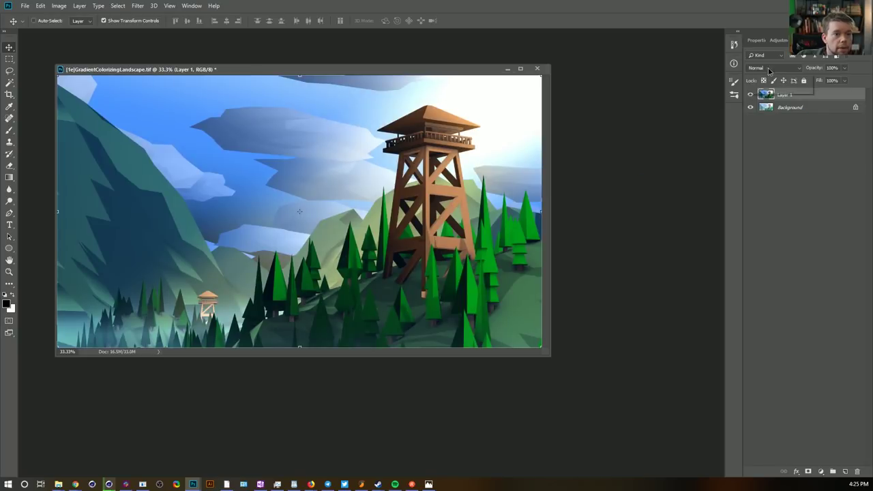
click(768, 68)
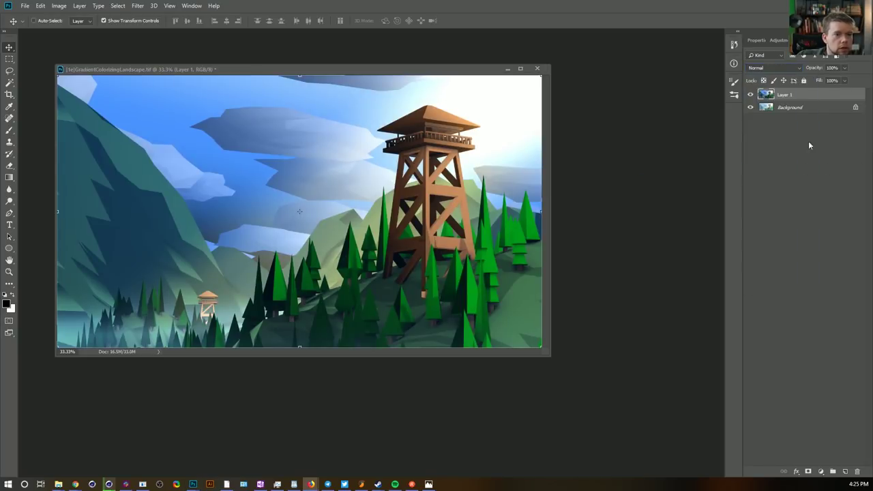
Return to the Cinema 4D Picture Viewer, reselect the Atmosphere pass and try to copy it again
mouse_move(193, 485)
click(239, 448)
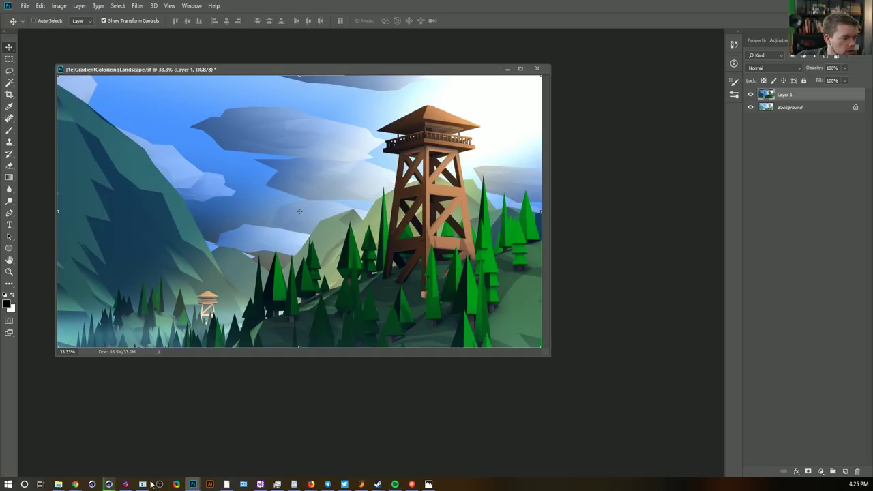
mouse_move(159, 484)
click(227, 447)
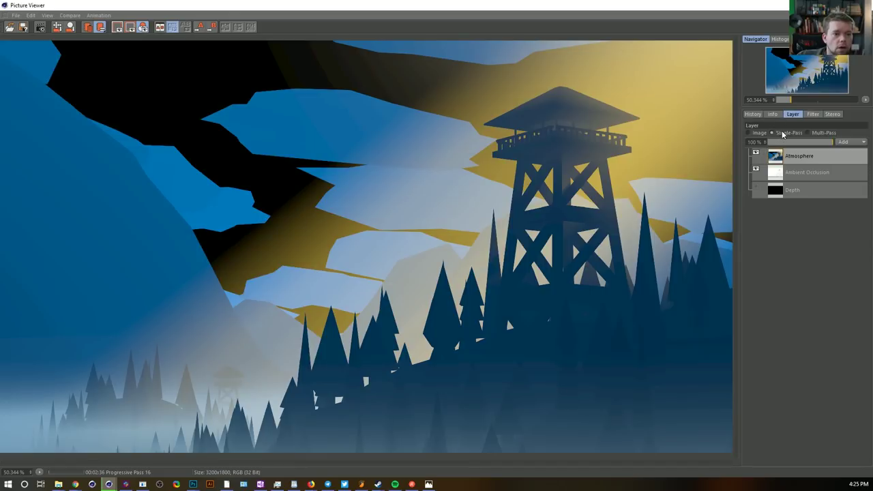
click(801, 172)
click(799, 155)
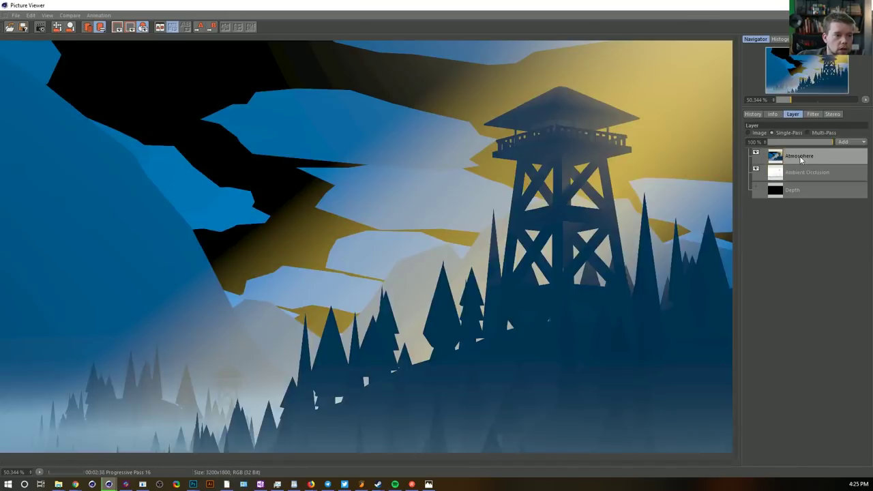
click(31, 15)
click(32, 16)
click(32, 15)
click(52, 50)
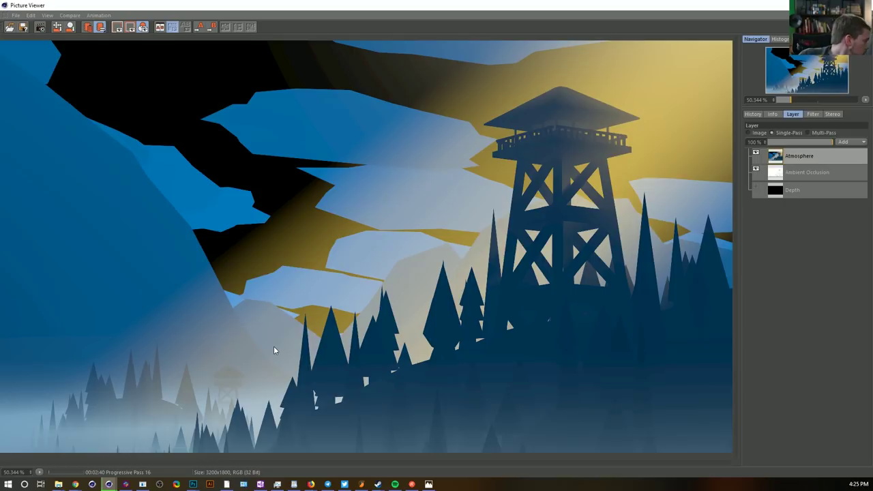
Stop the external render that is still calculating
key(Up)
key(shift+r)
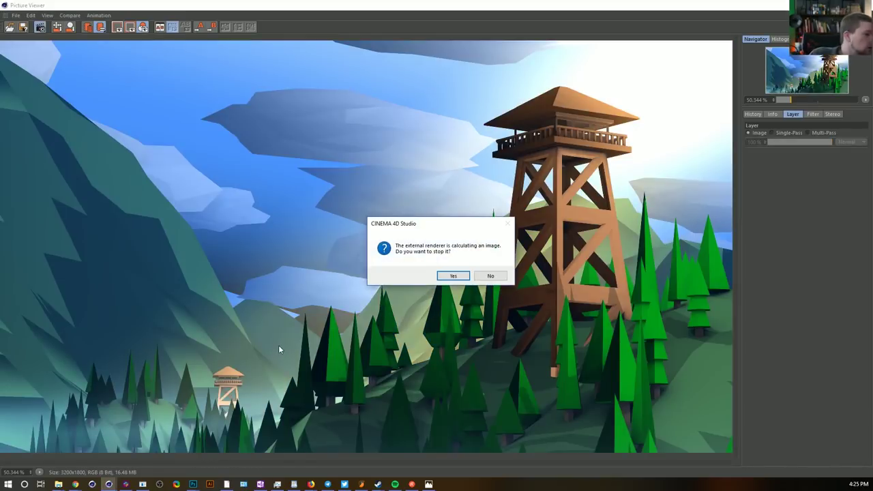
click(455, 275)
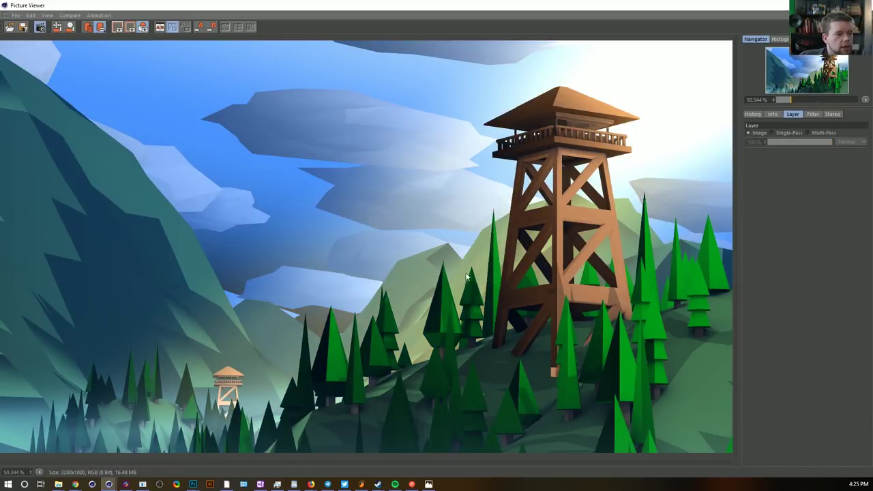
Compare the two newest images in the render history and check the last one for its pass layers
click(773, 115)
click(787, 115)
click(752, 114)
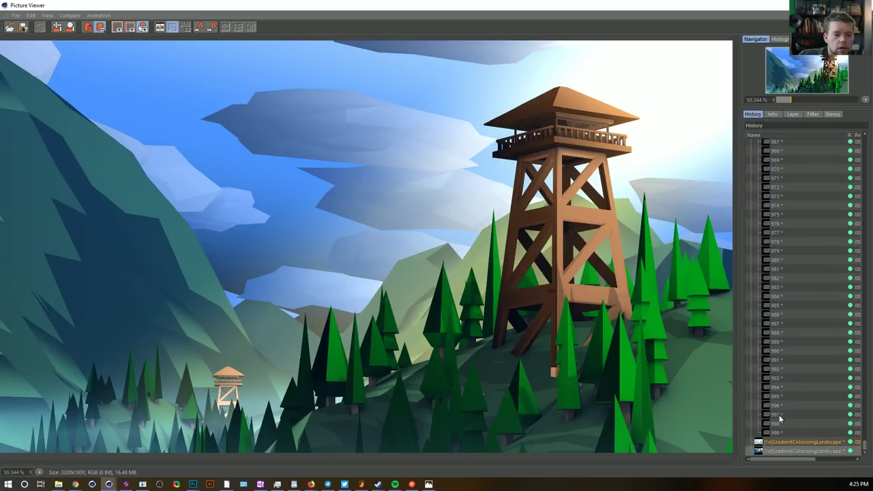
click(783, 442)
click(783, 451)
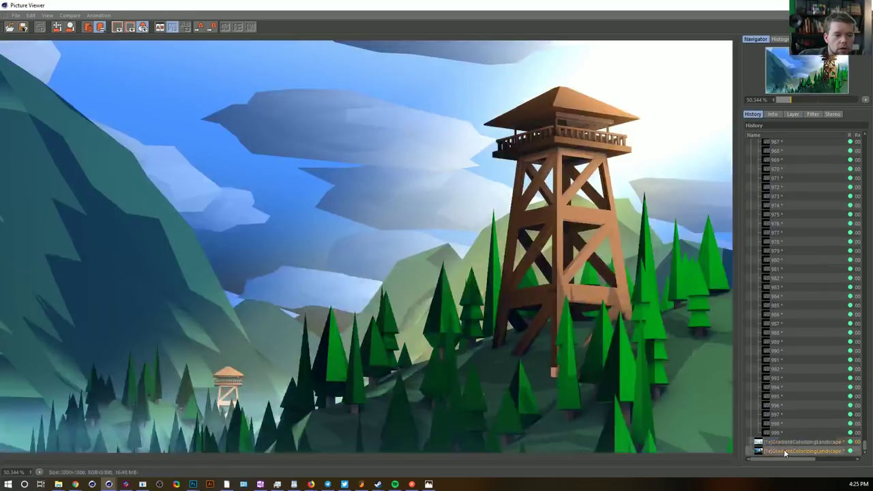
click(792, 114)
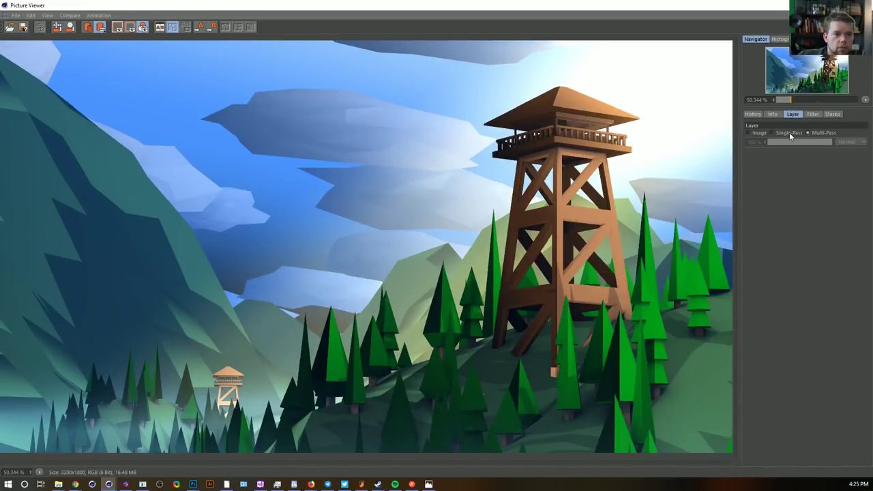
Select the second-newest render in the history and display its full composite image instead of a single pass
click(753, 114)
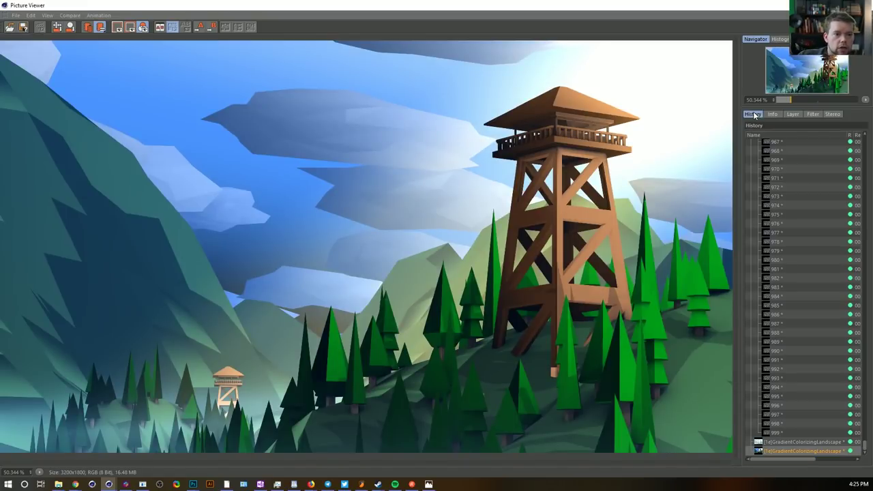
click(785, 440)
click(794, 115)
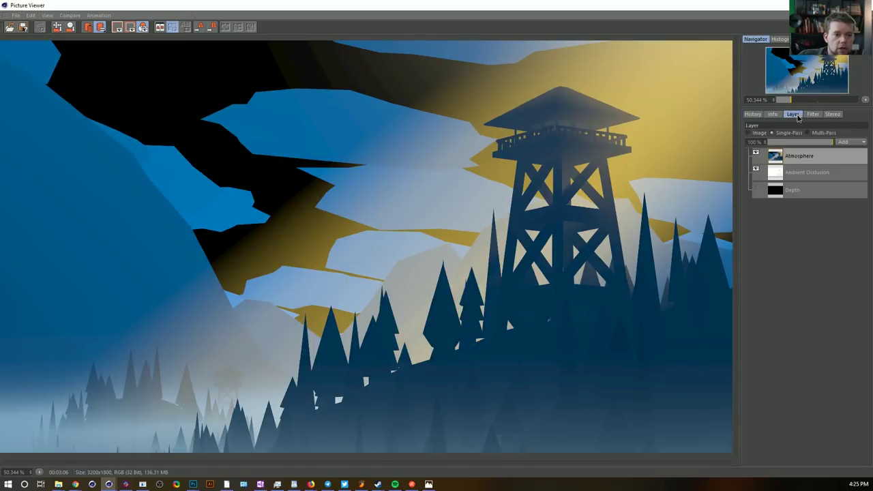
click(753, 133)
Save the render as a still-image PSD at 8 bits/channel with layers and alpha channel, named [1e]GradientColorizingLandscape.psd, in the Renders folder
click(15, 15)
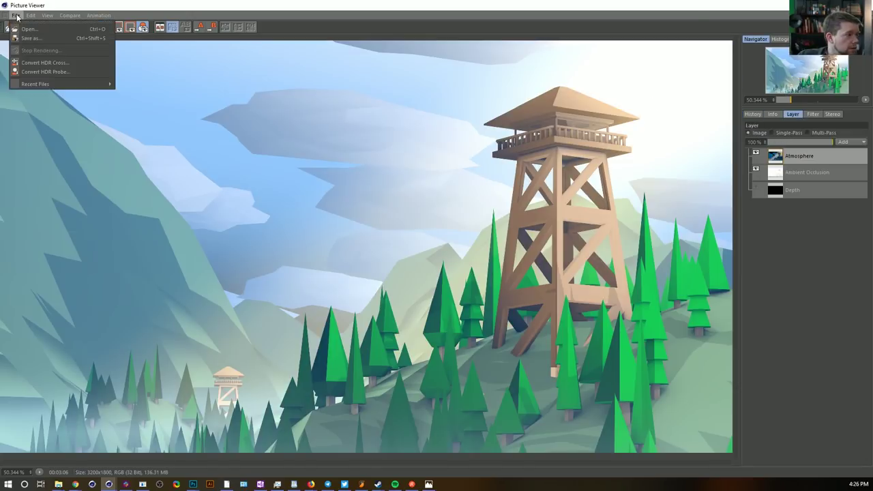
click(40, 38)
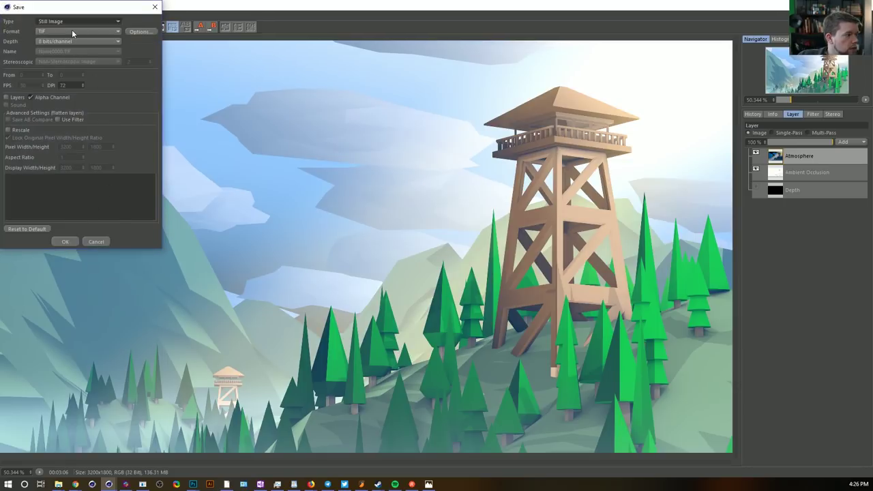
click(72, 31)
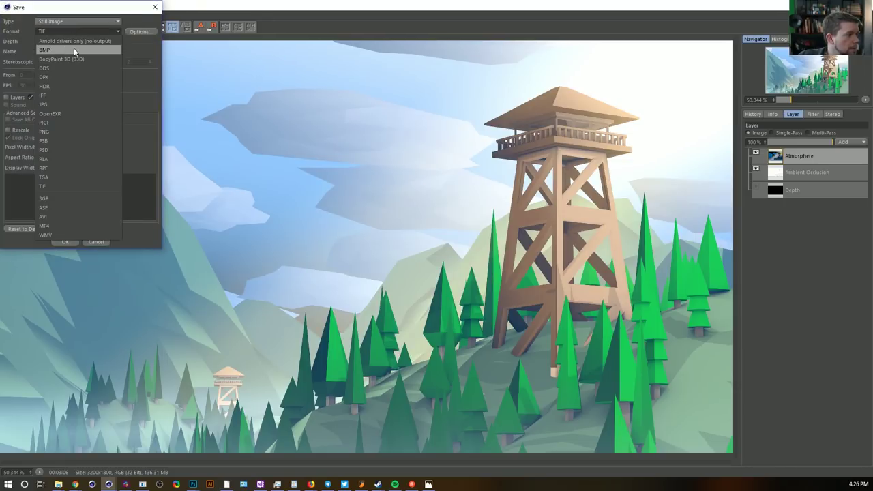
click(62, 149)
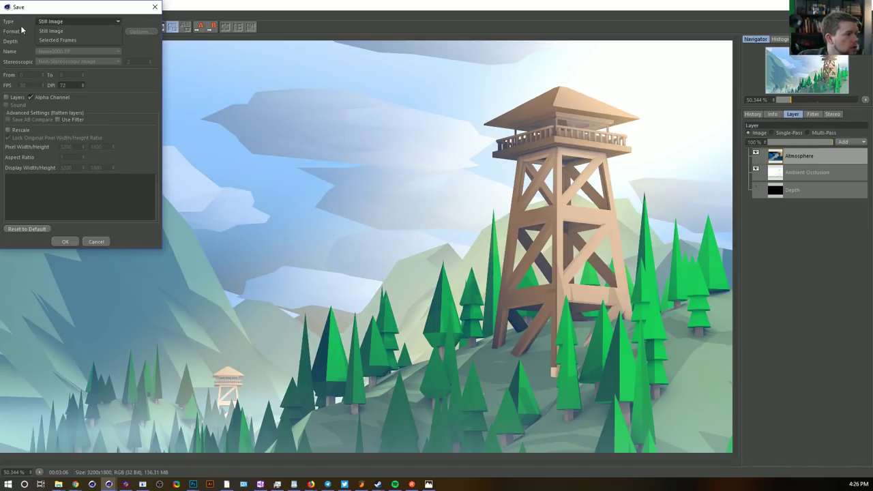
click(8, 97)
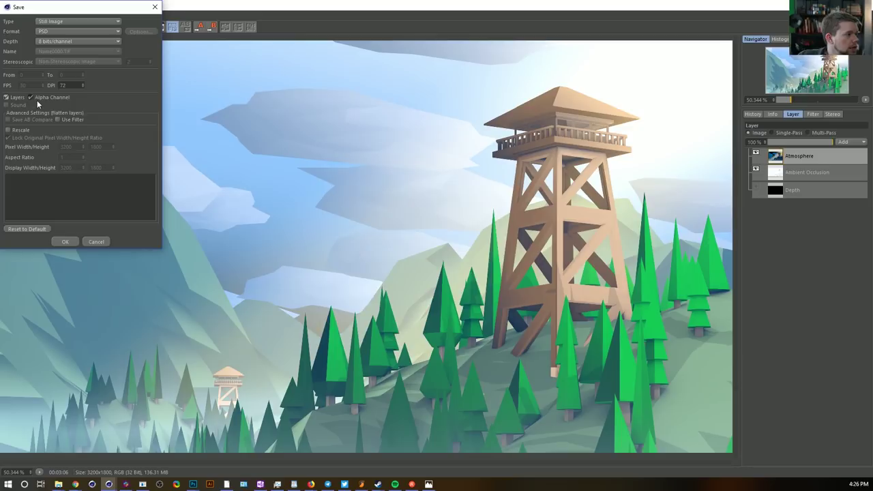
click(65, 242)
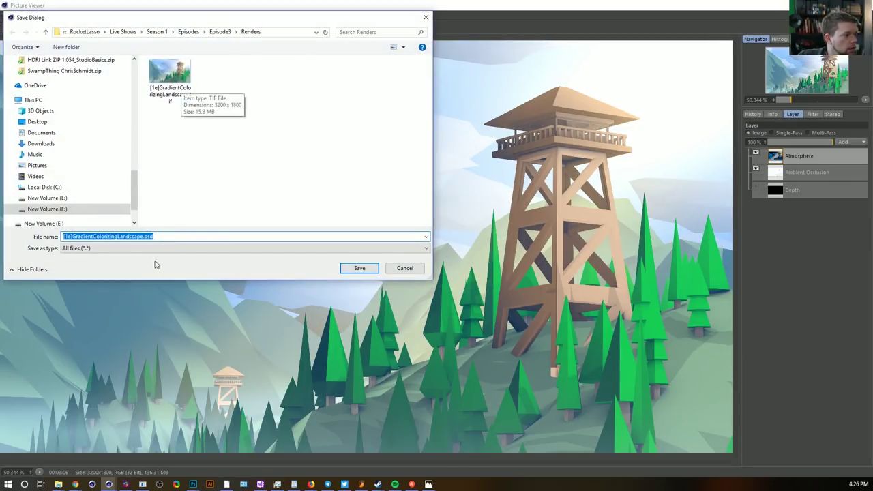
click(359, 269)
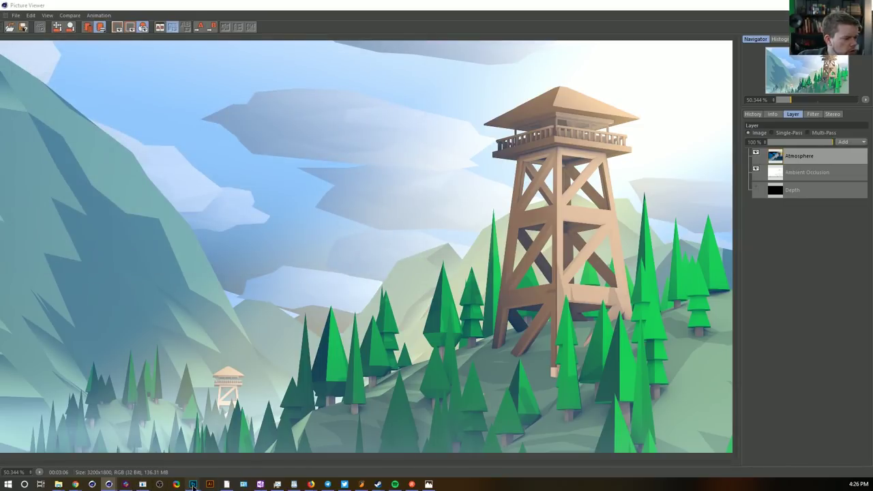
Switch to Photoshop and open the saved [1e]GradientColorizingLandscape.psd
mouse_move(193, 485)
click(224, 458)
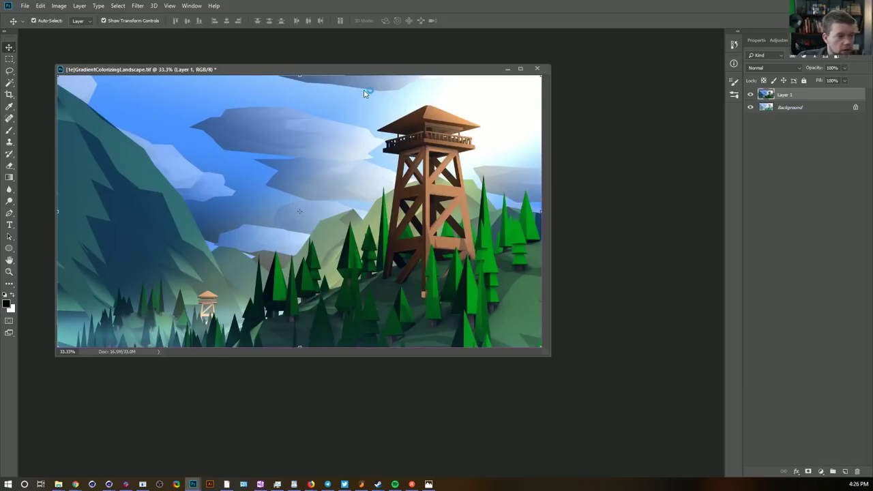
key(ctrl+o)
click(277, 104)
click(515, 361)
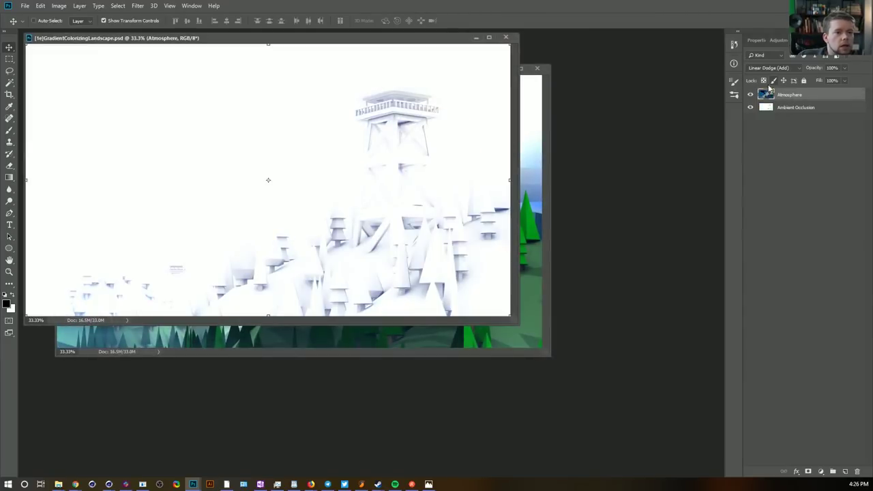
Toggle the Atmosphere and Ambient Occlusion layers off and on to check what the PSD contains
click(750, 95)
click(750, 108)
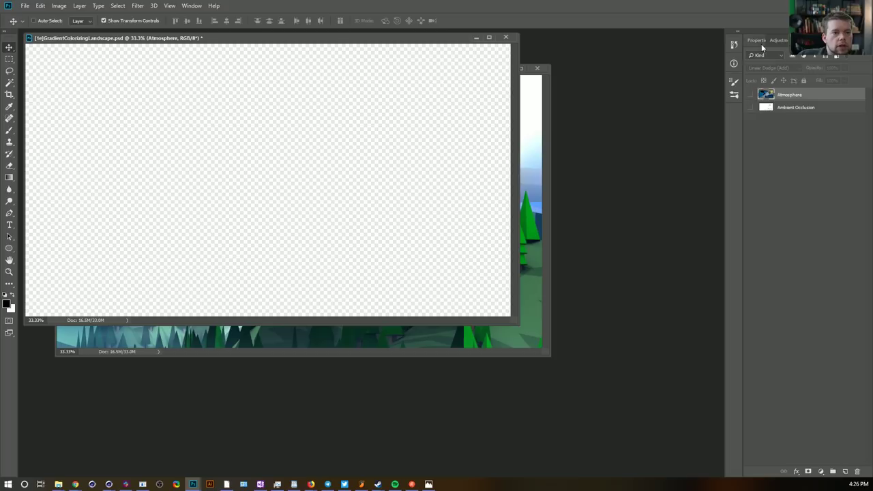
click(750, 95)
click(750, 108)
Move the PSD document window clear of the TIF document and set the Atmosphere layer's blend mode to Normal
drag(411, 43, 609, 190)
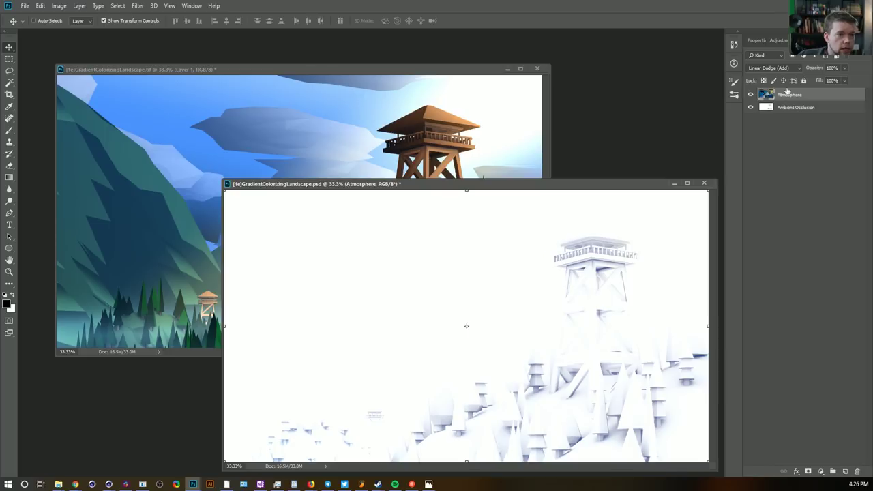
click(770, 68)
click(769, 78)
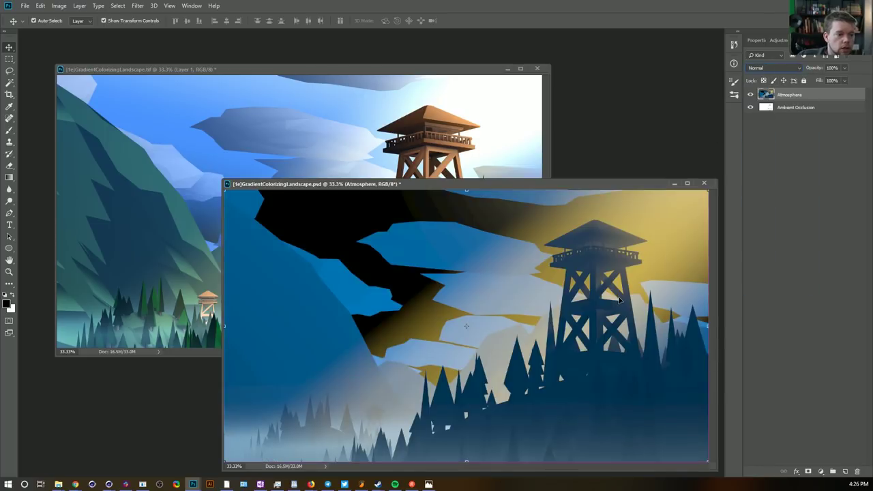
In the TIF document, hide the previously pasted render layer and add the Atmosphere pass as a new hidden layer
click(451, 76)
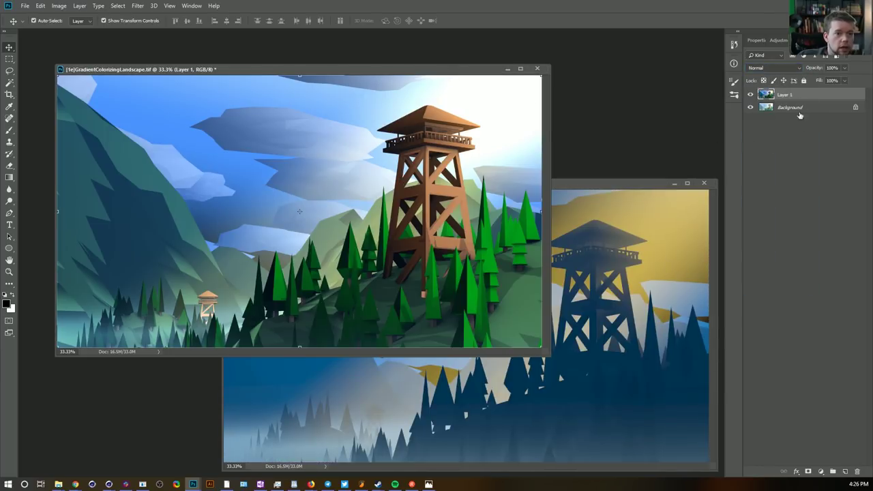
click(751, 95)
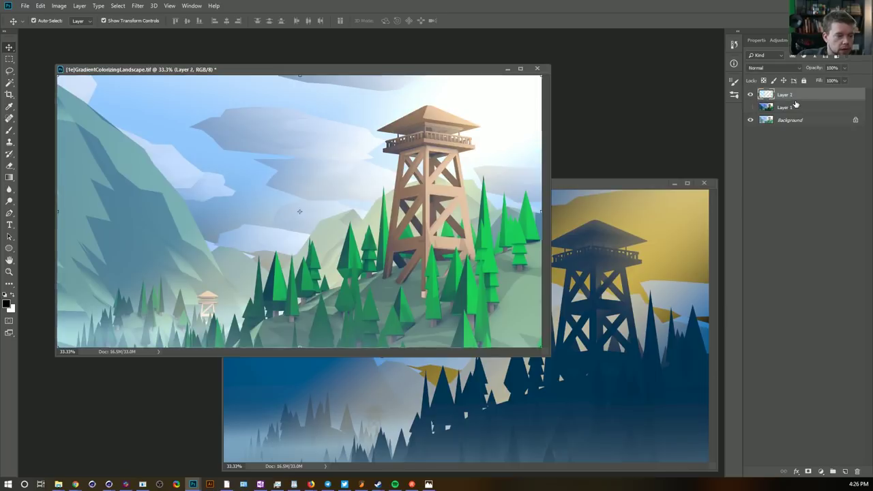
key(ctrl+shift+alt+e)
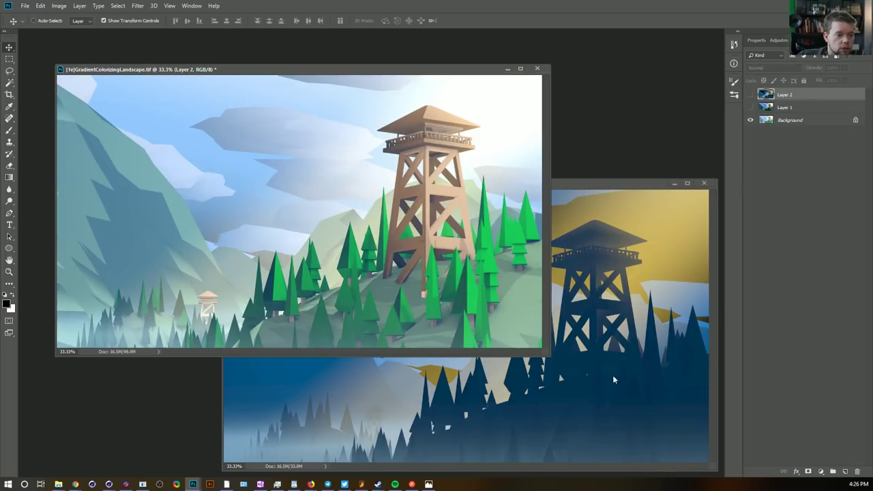
Hide Atmosphere in the PSD, copy the Ambient Occlusion layer and paste it as a new layer in the TIF document
click(613, 377)
click(750, 94)
click(791, 108)
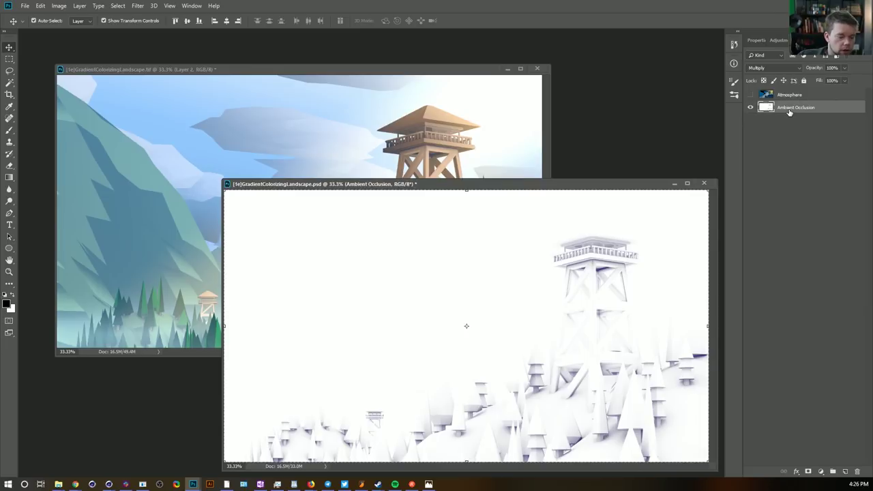
click(770, 43)
click(758, 40)
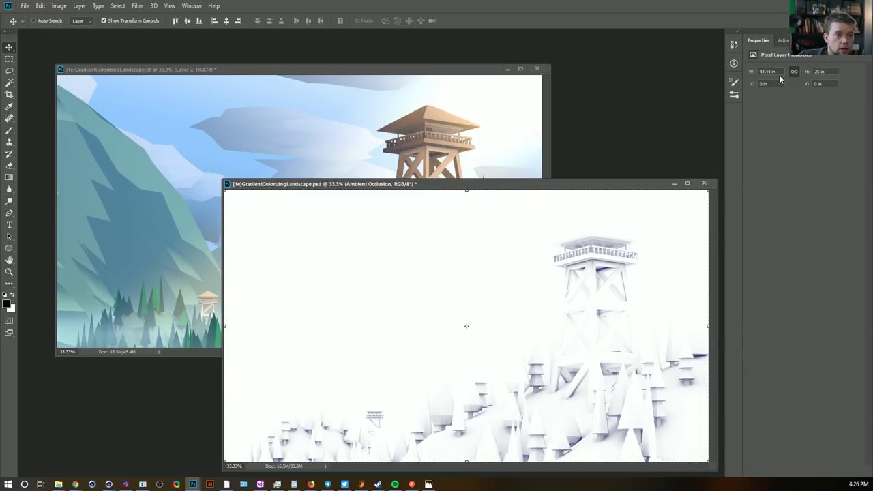
click(499, 117)
key(ctrl+v)
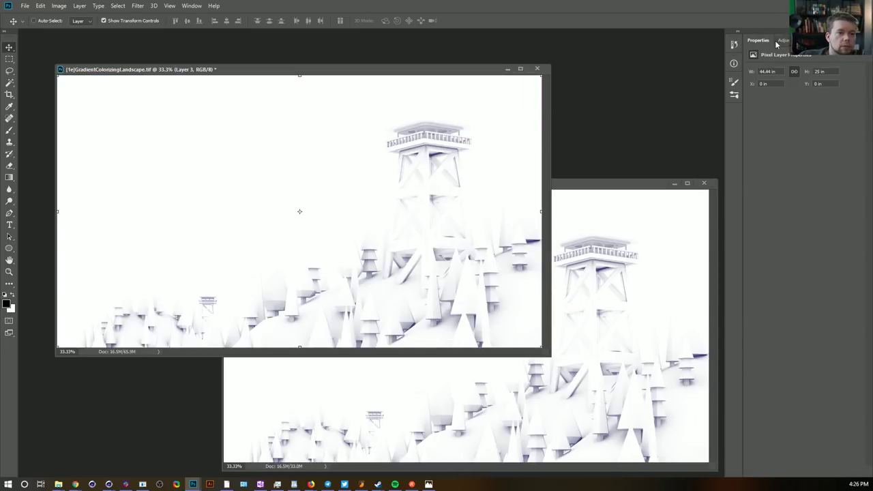
Return to the TIF document's layer list and hide the pasted Ambient Occlusion layer
click(818, 40)
click(751, 119)
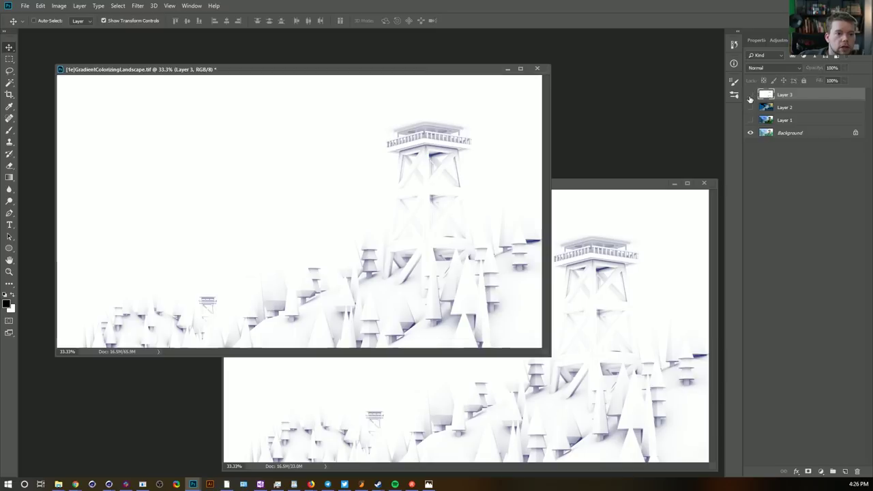
click(751, 95)
Show the TIF document in full-screen mode and duplicate the Background layer
key(f)
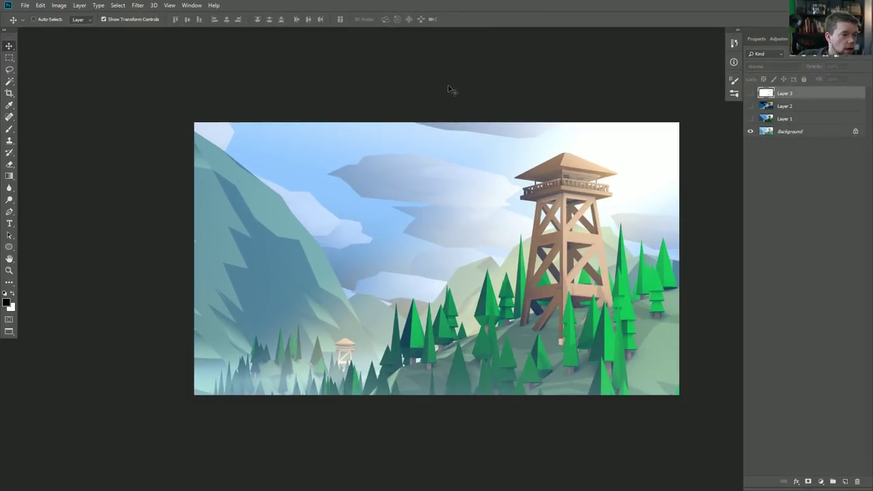
drag(481, 244, 454, 228)
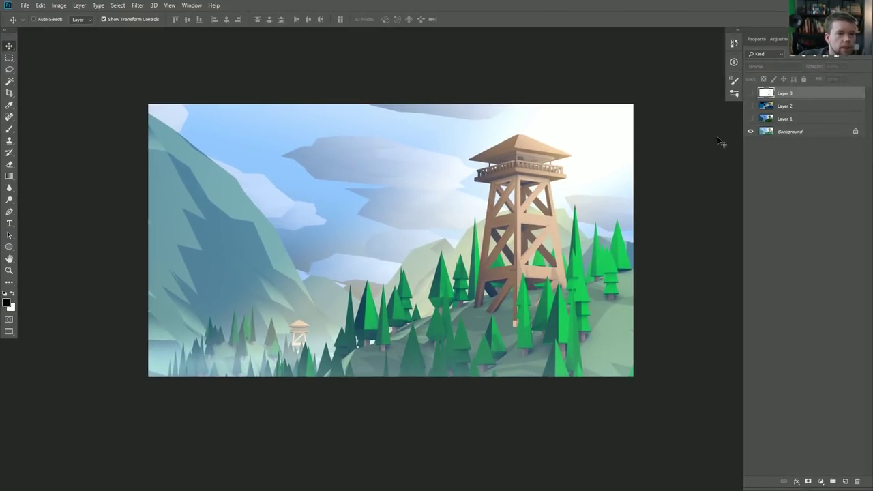
click(787, 133)
key(ctrl+j)
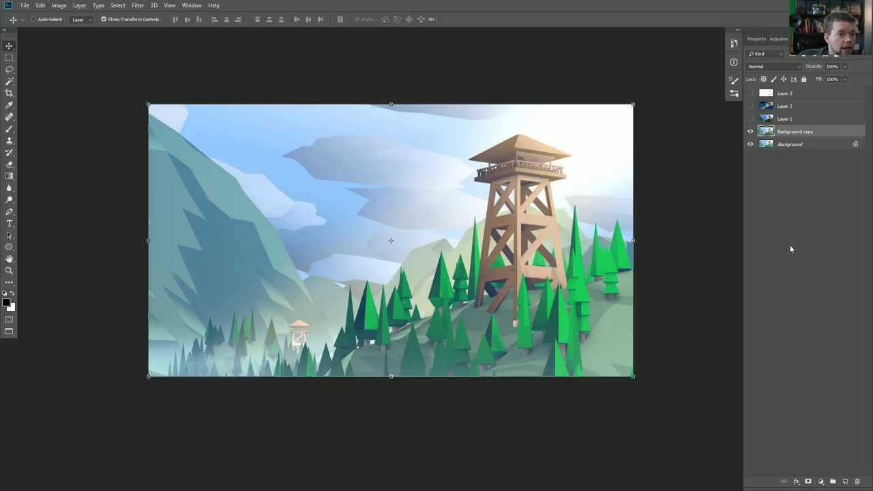
Add a layer with a radial black-to-white gradient from the tower's top to the image's lower-left corner, and invert it
click(846, 482)
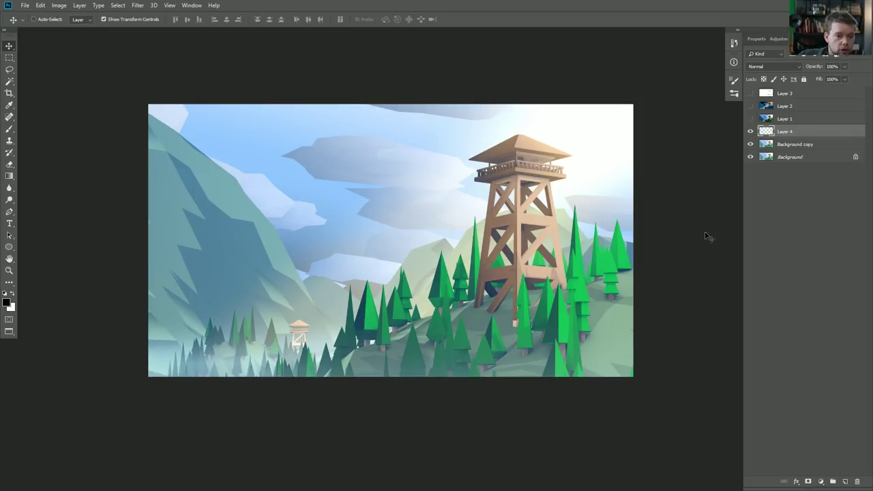
key(g)
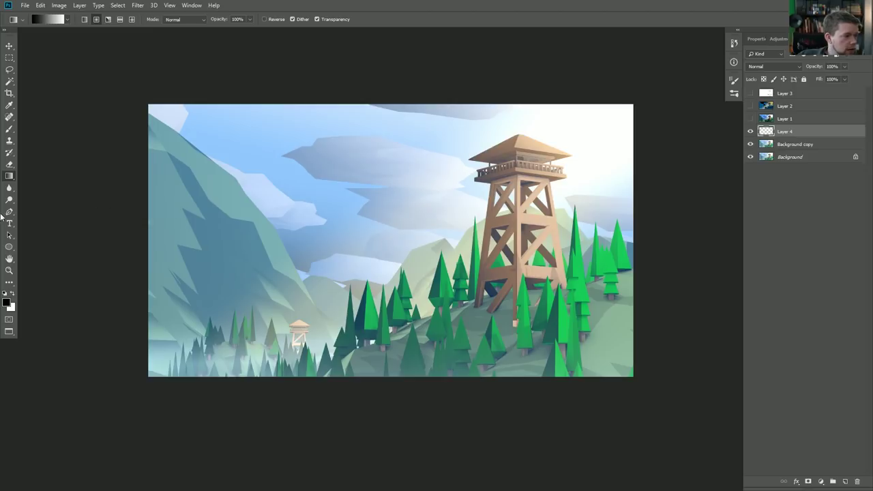
click(45, 177)
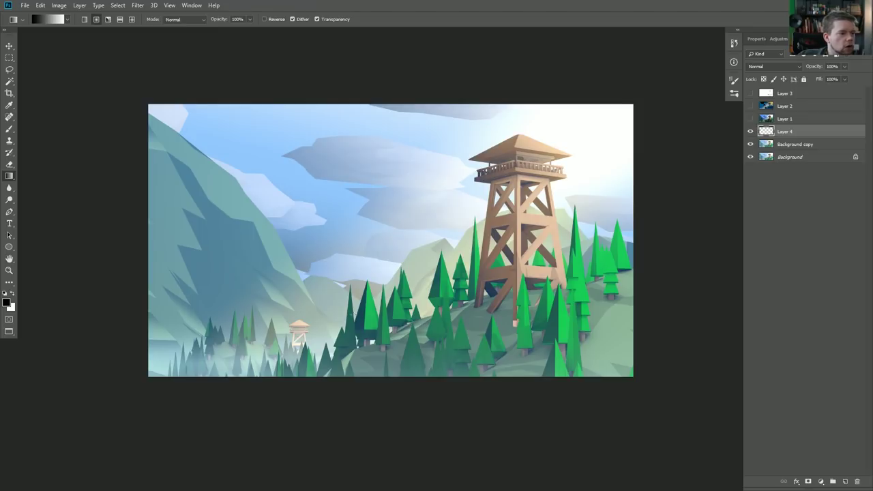
drag(514, 171, 142, 376)
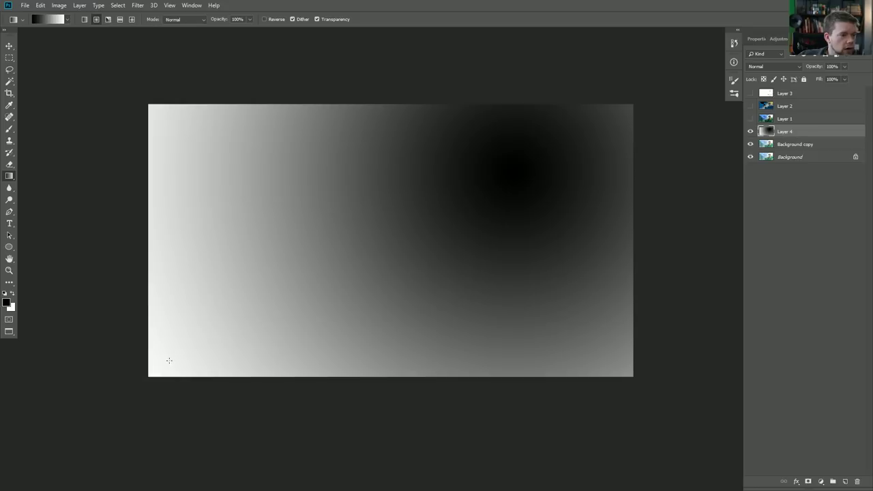
key(ctrl+i)
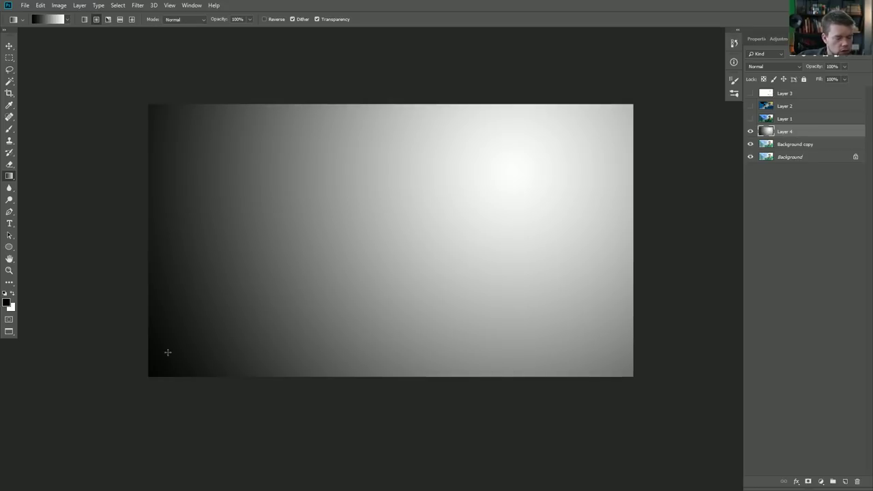
Try the Soft Light and Overlay blend modes on the gradient layer and reduce its opacity to 20%
click(774, 65)
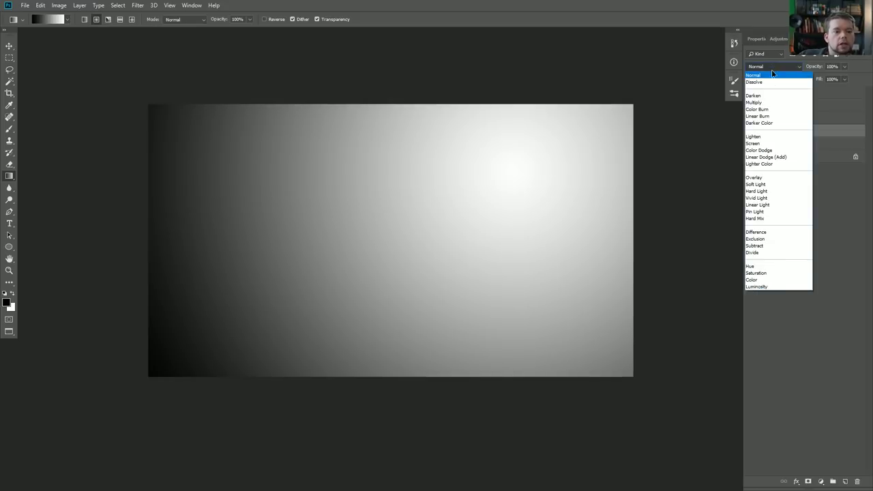
click(757, 184)
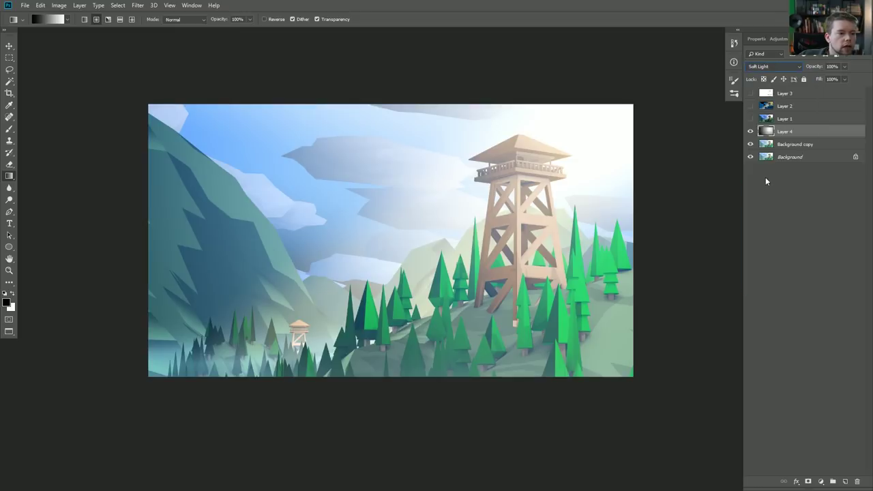
click(774, 66)
click(773, 178)
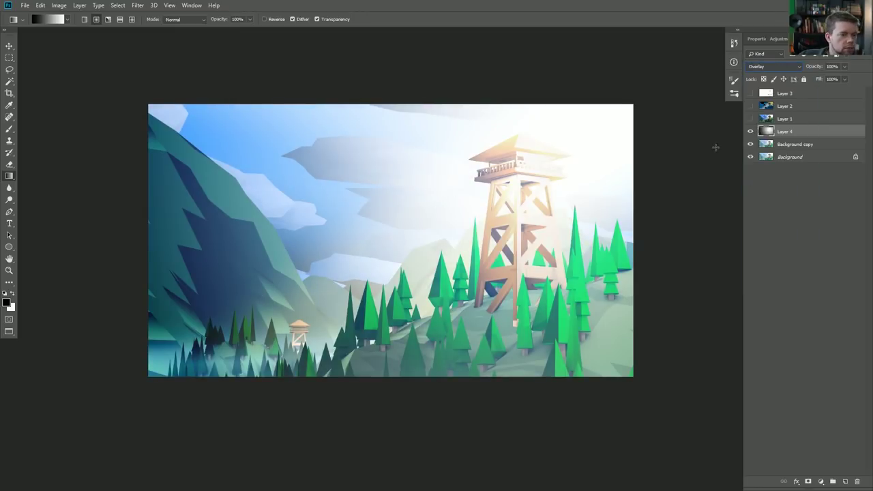
drag(823, 69, 701, 68)
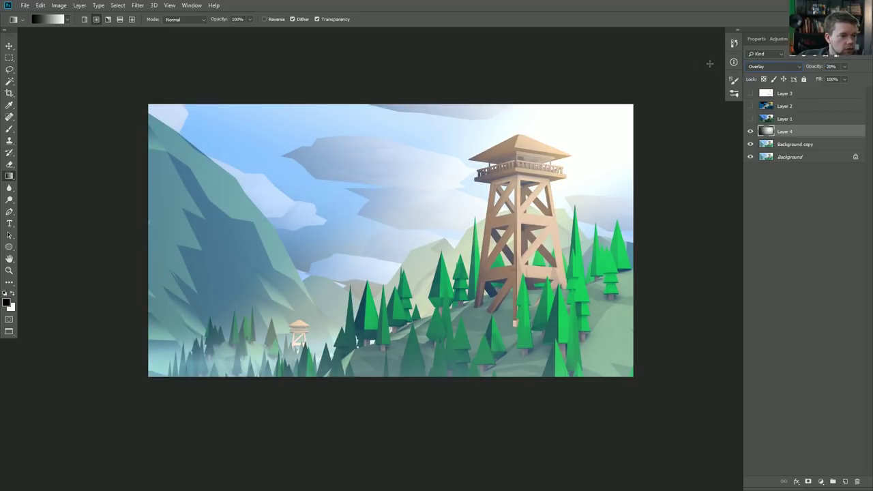
Set the gradient layer's blend mode to Multiply and its opacity to 22%
click(773, 66)
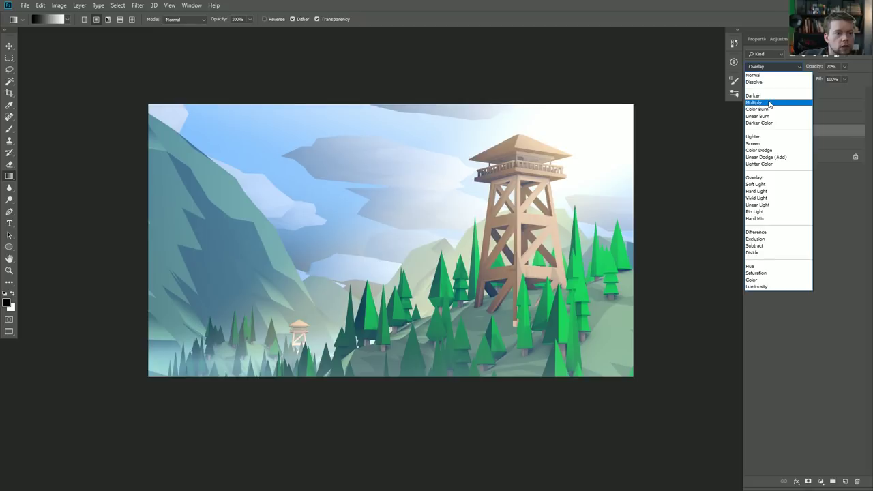
click(768, 102)
drag(777, 70, 789, 69)
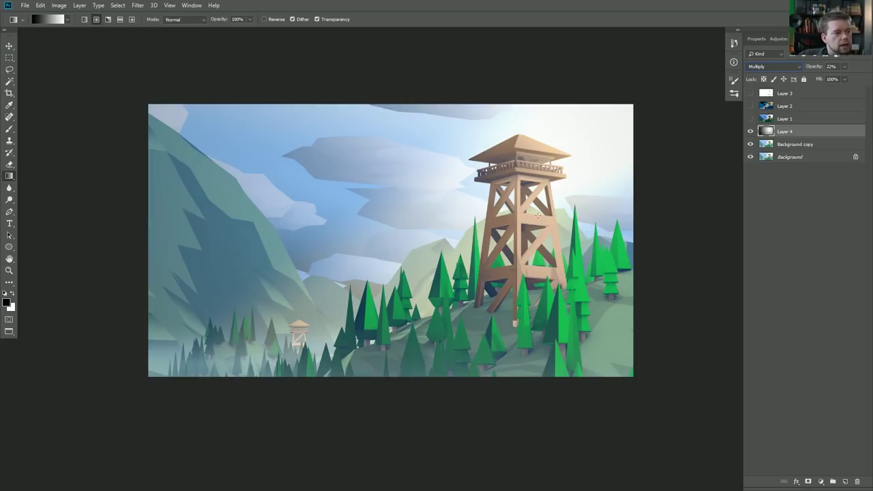
Add a Vibrance adjustment layer above the gradient layer with Vibrance +79 and Saturation +48
click(820, 481)
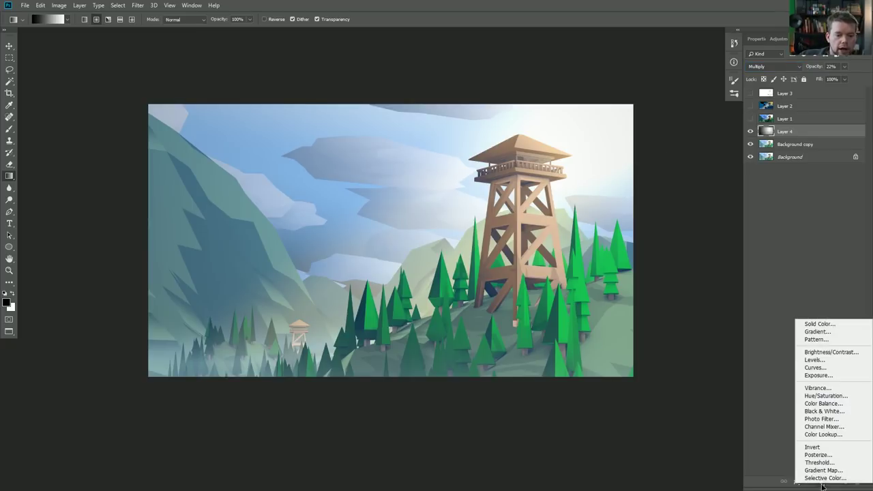
click(820, 388)
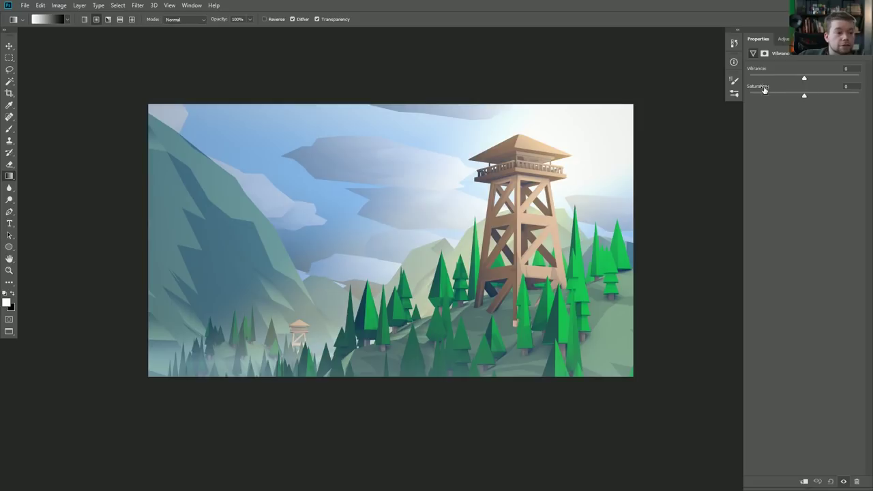
drag(803, 77, 847, 90)
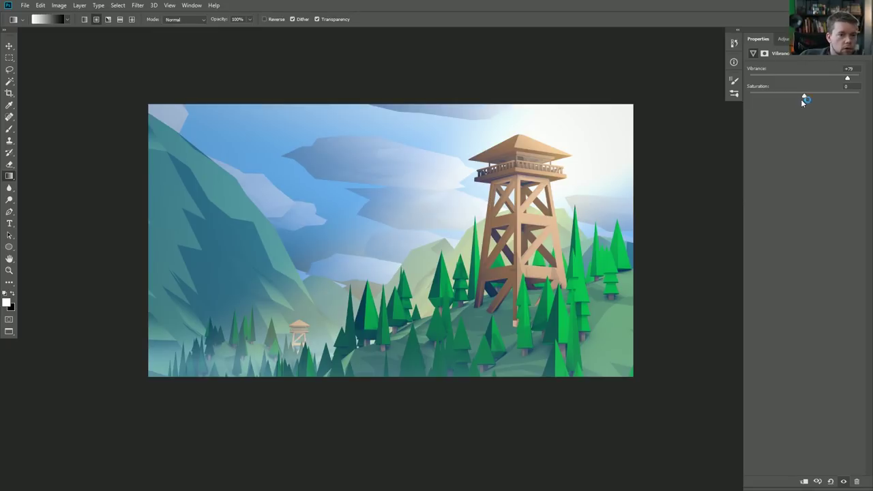
drag(804, 96, 866, 109)
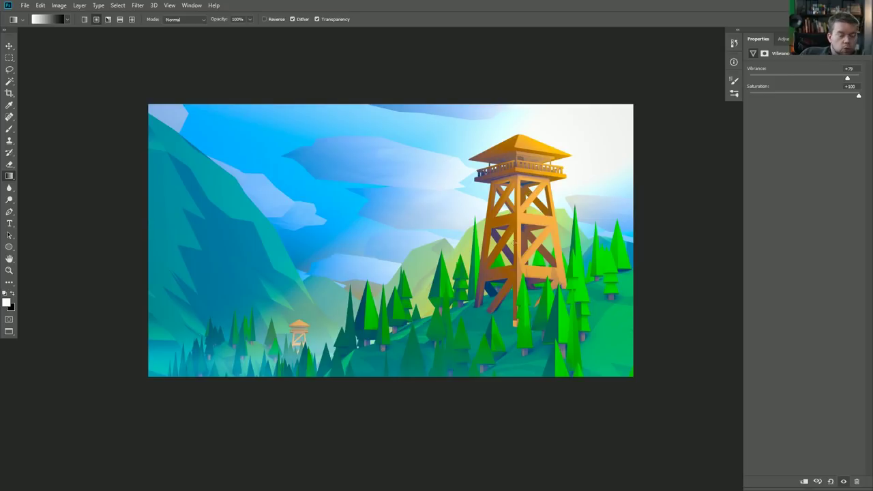
drag(858, 96, 831, 102)
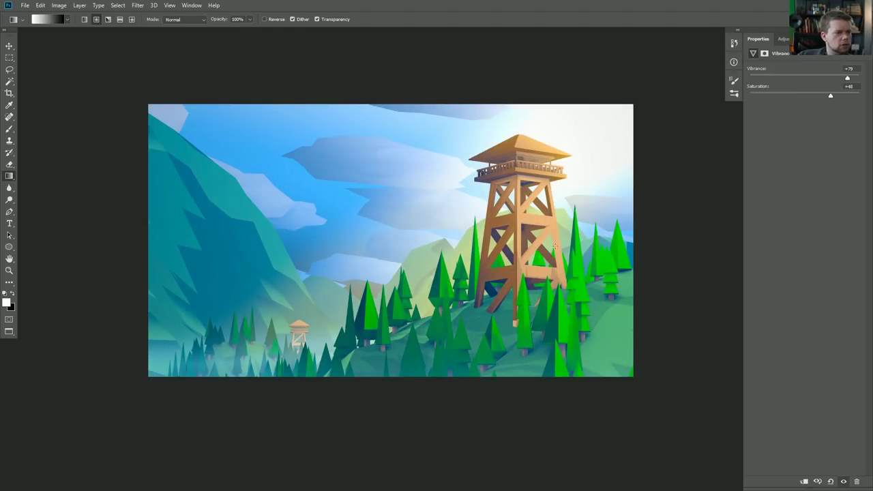
click(811, 39)
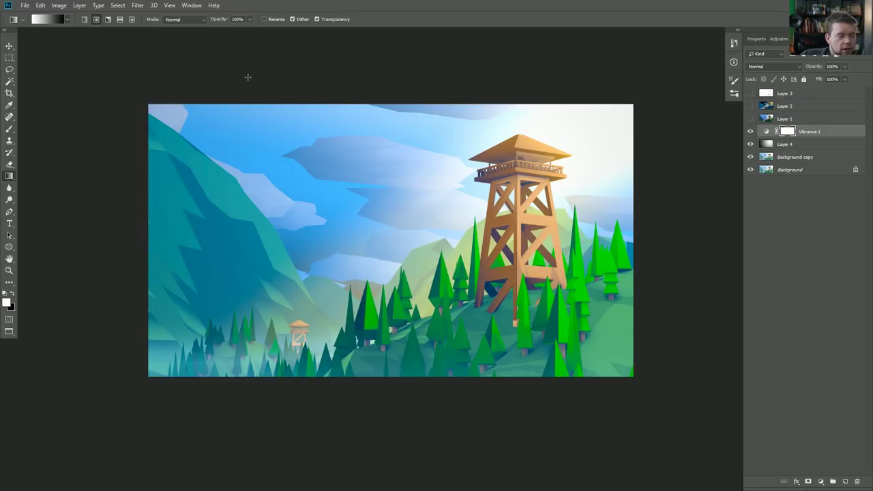
Place the TexturesCom_Crackles0070_1_M image as a new layer and scale it to cover the whole canvas
click(28, 6)
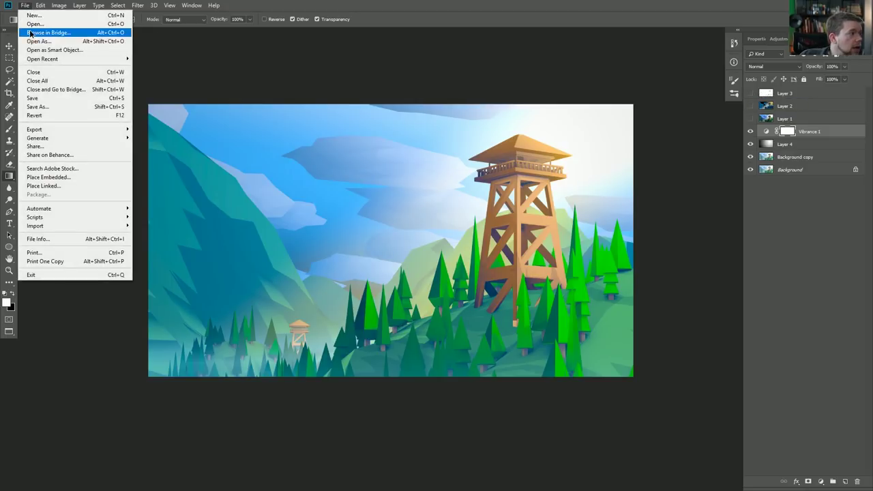
click(445, 151)
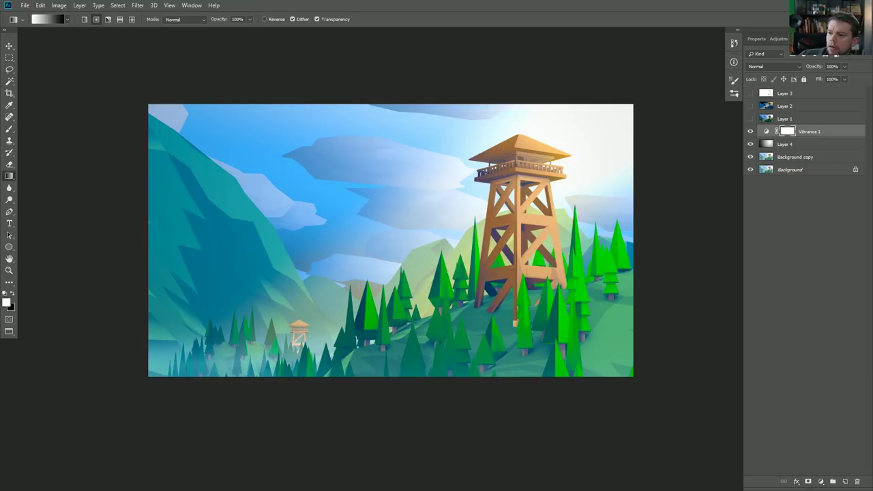
drag(594, 175, 471, 43)
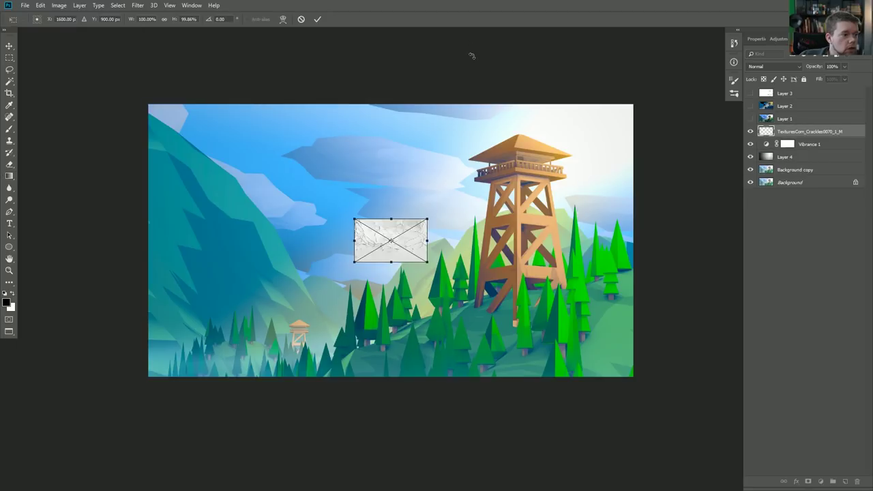
alt+drag(423, 223, 653, 130)
key(Return)
key(g)
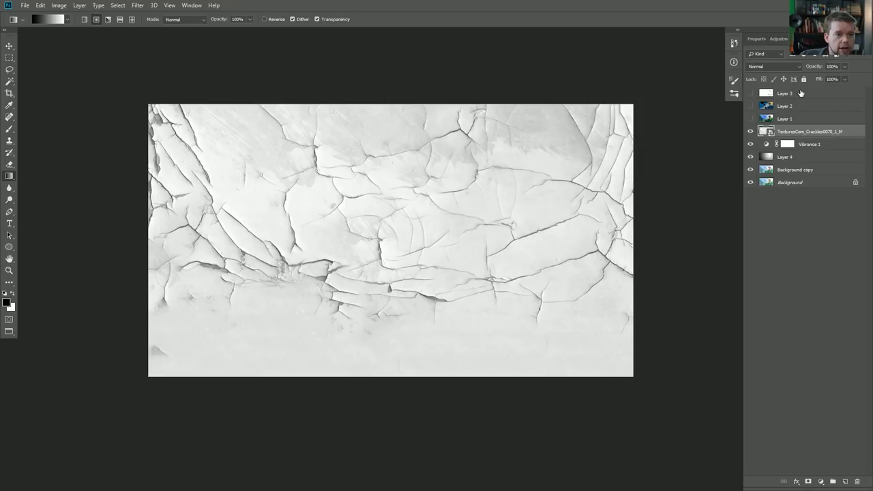
Try the Overlay blend mode on the crack texture layer and reduce its opacity to 0%
click(771, 66)
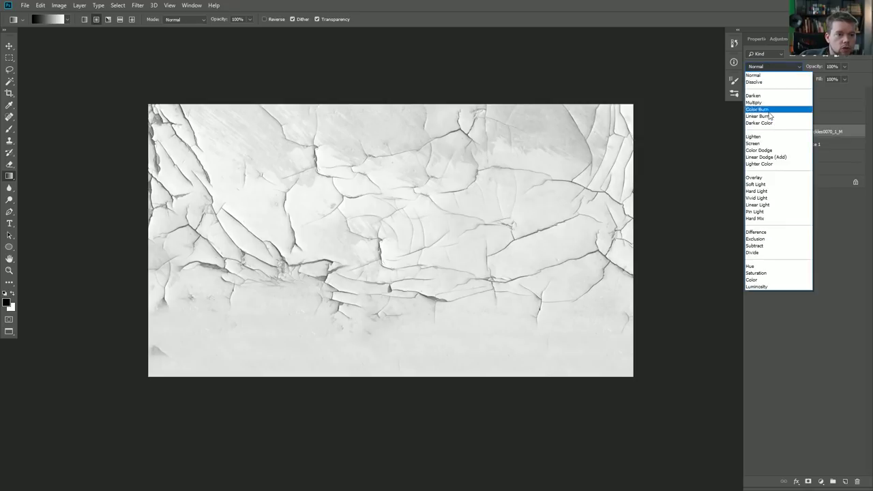
click(756, 177)
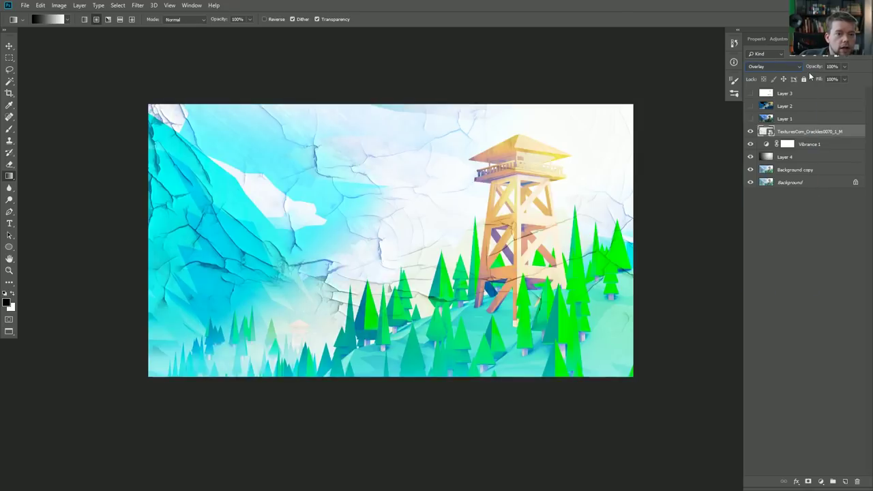
drag(816, 69, 724, 75)
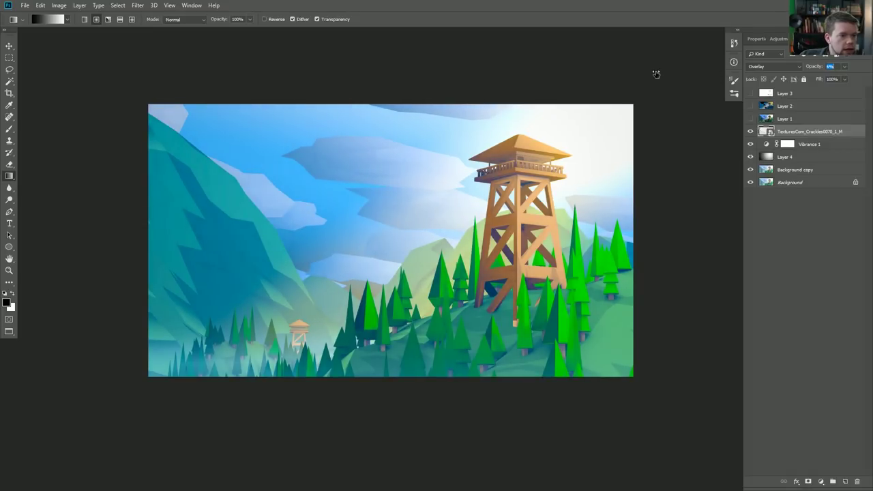
Try the crack texture in Multiply mode at 23% opacity, and delete the texture layer
click(776, 67)
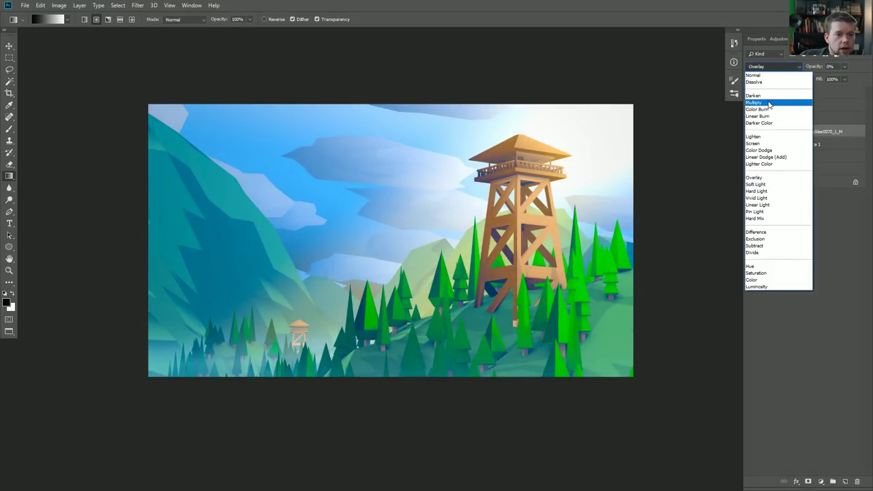
click(769, 103)
mouse_move(808, 68)
mouse_down()
mouse_move(832, 69)
mouse_move(810, 69)
mouse_up()
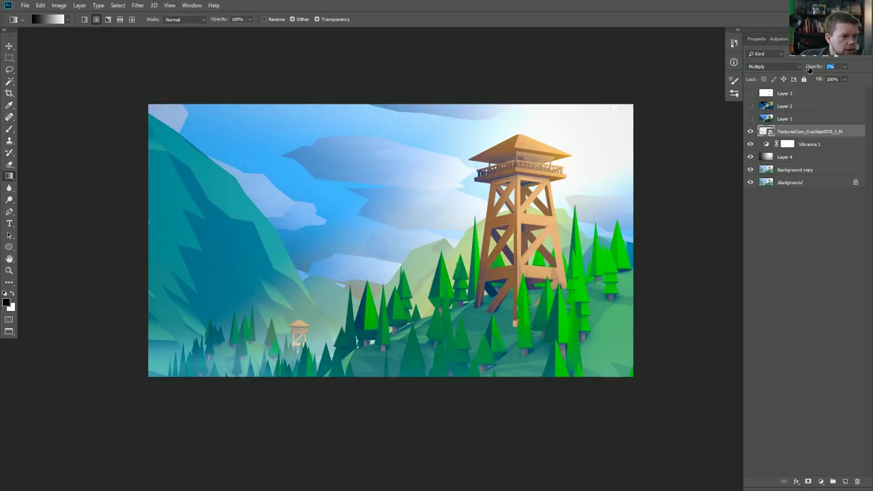
drag(816, 69, 820, 69)
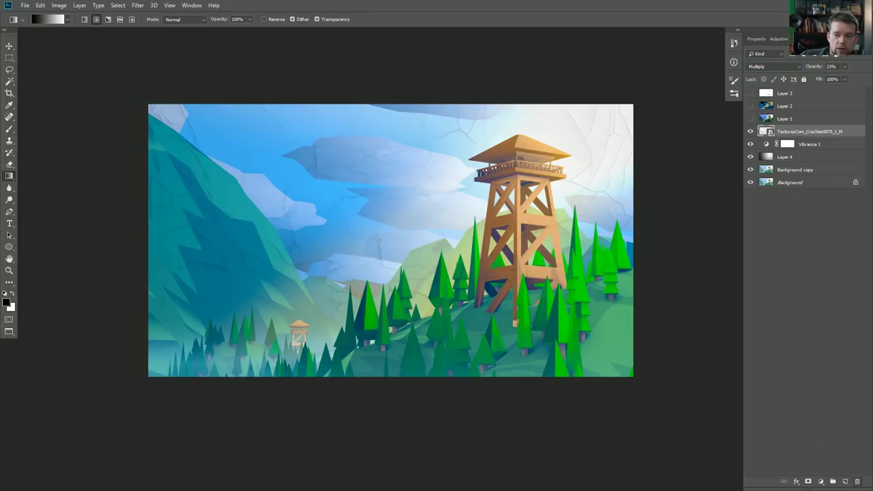
key(Delete)
key(x)
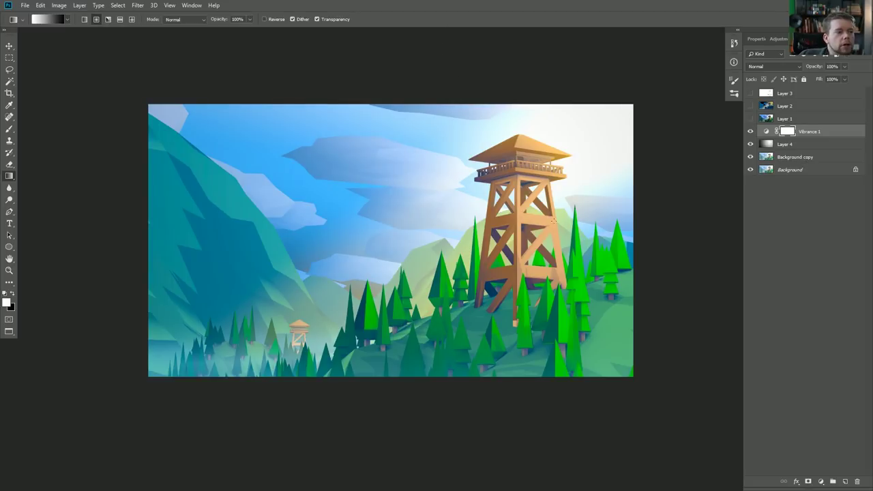
Show Layer 2 and try the Linear Dodge (Add) blend mode on it at 0% and 100% opacity
click(751, 106)
click(801, 109)
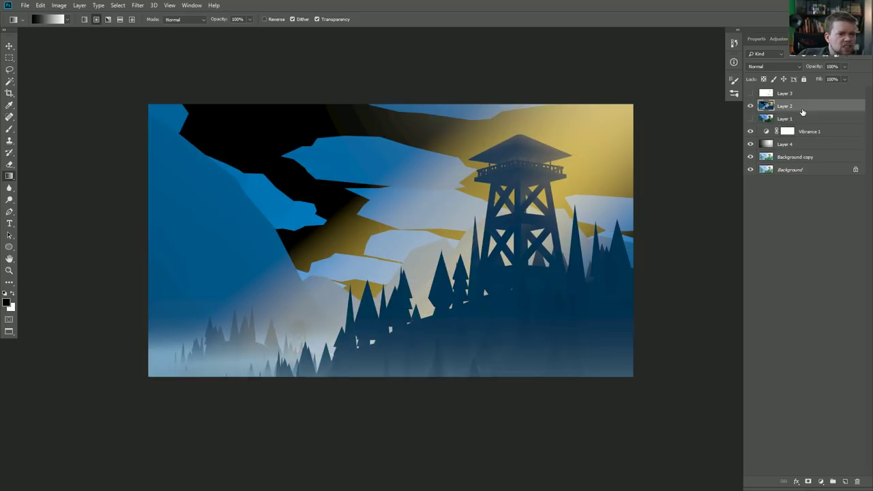
click(776, 66)
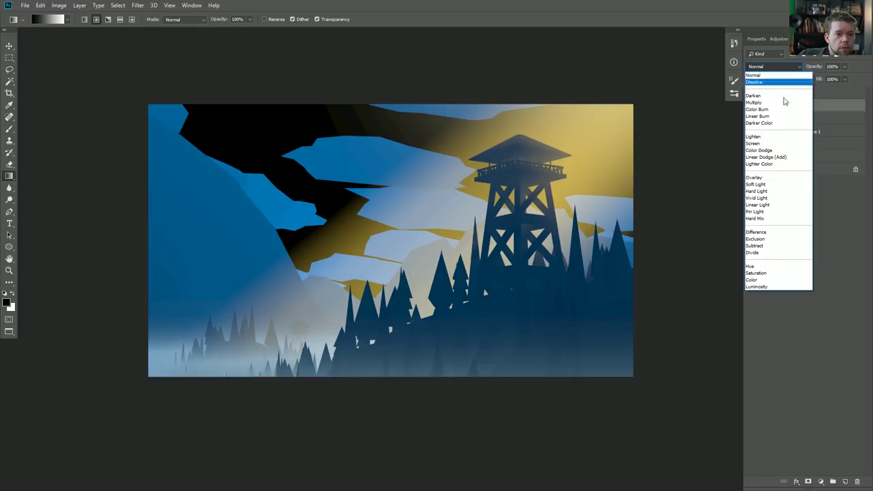
click(784, 158)
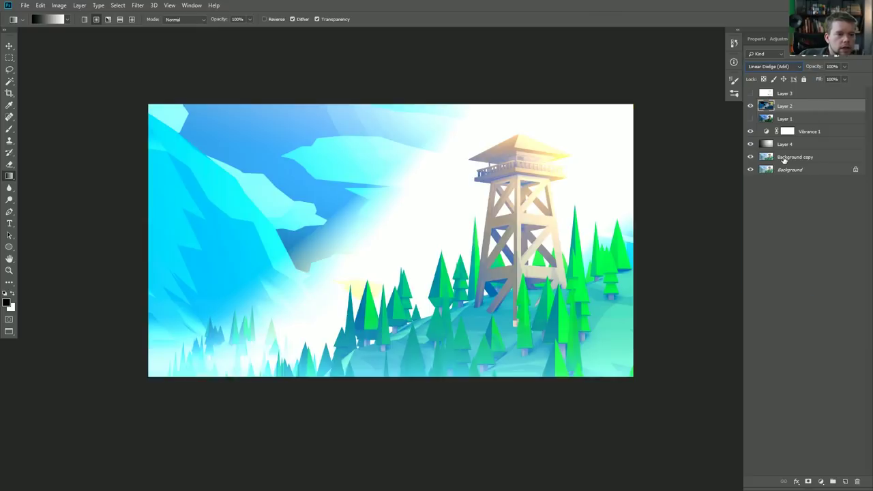
drag(812, 70, 740, 75)
key(Return)
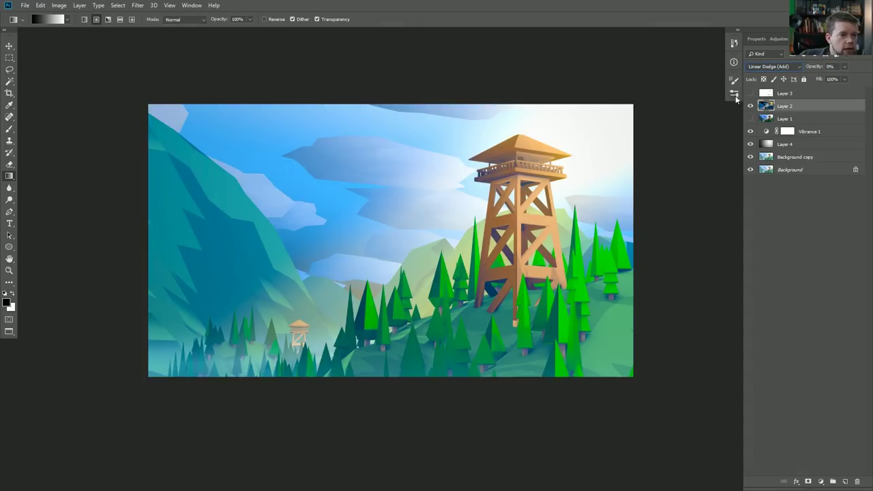
click(812, 68)
text(100)
key(Return)
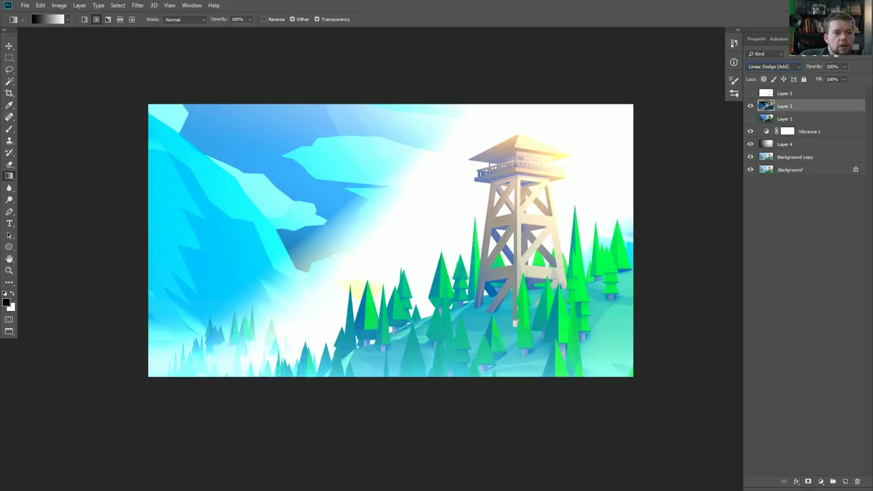
Try the Multiply, Normal and Darken blend modes on Layer 2, ending on Multiply
click(783, 66)
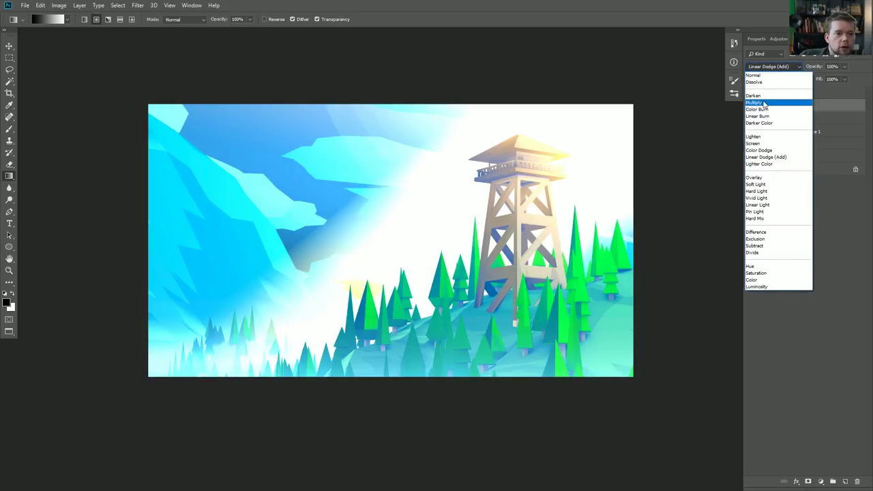
click(763, 104)
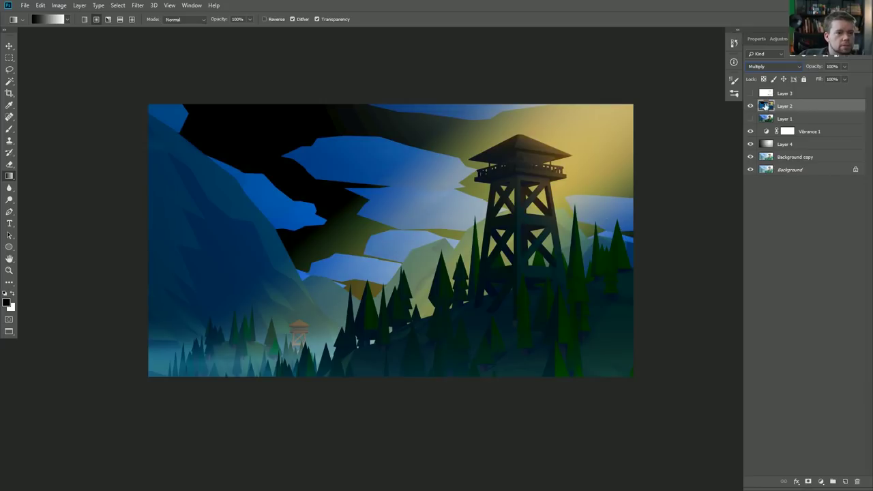
click(763, 65)
click(763, 81)
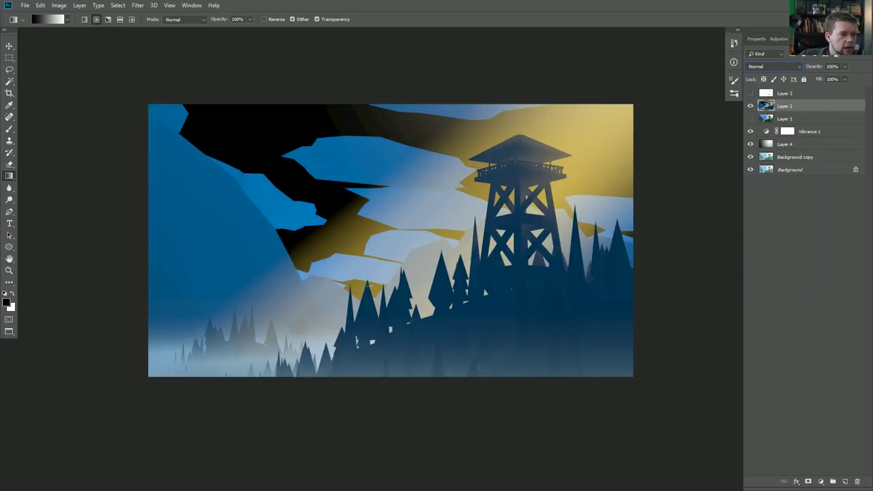
click(769, 67)
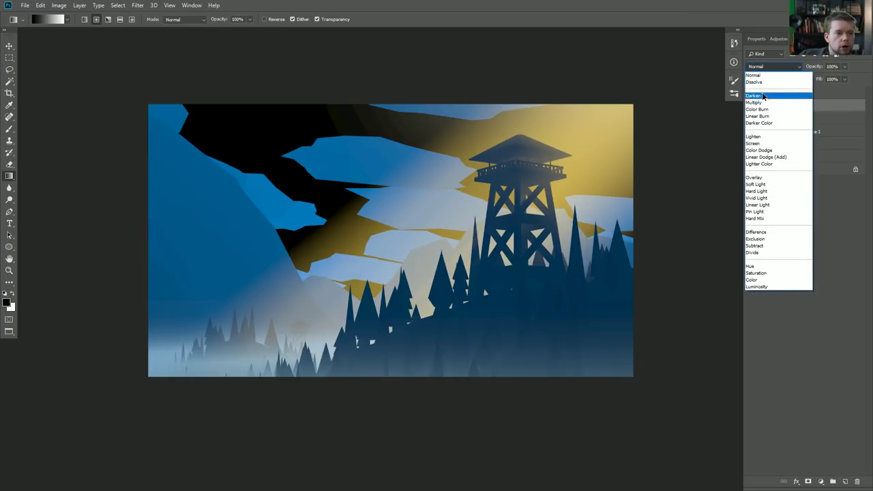
click(767, 95)
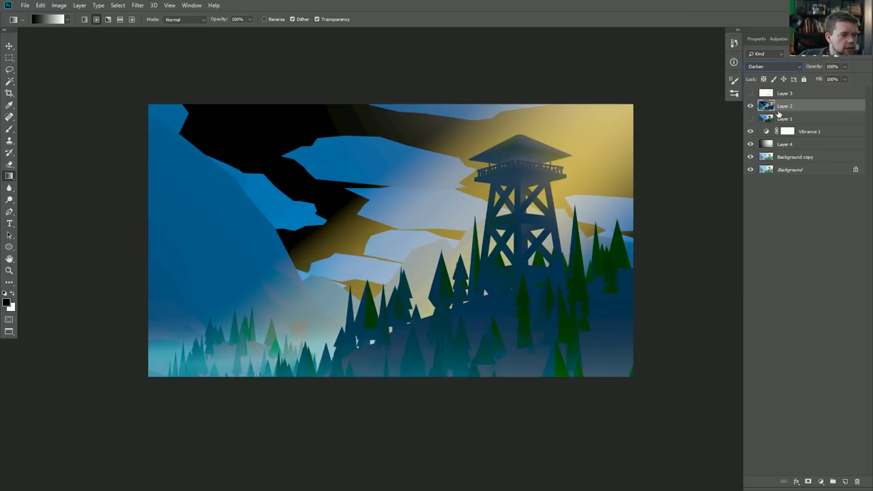
click(769, 67)
click(769, 103)
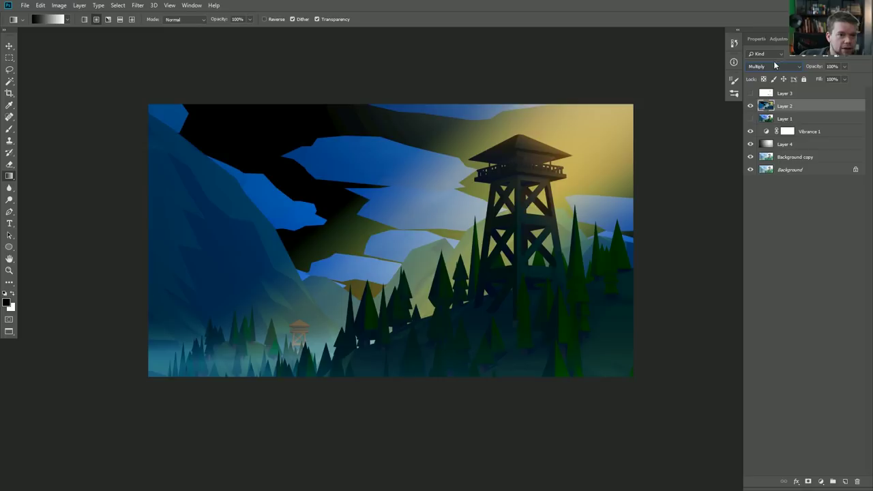
Try the Color Burn, Linear Burn and Darker Color blend modes on Layer 2 and toggle its visibility to compare
click(773, 66)
click(767, 101)
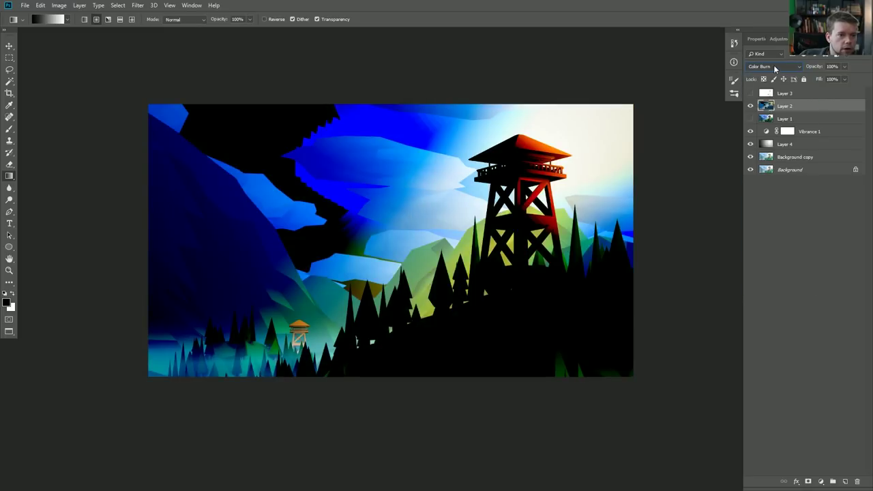
key(Down)
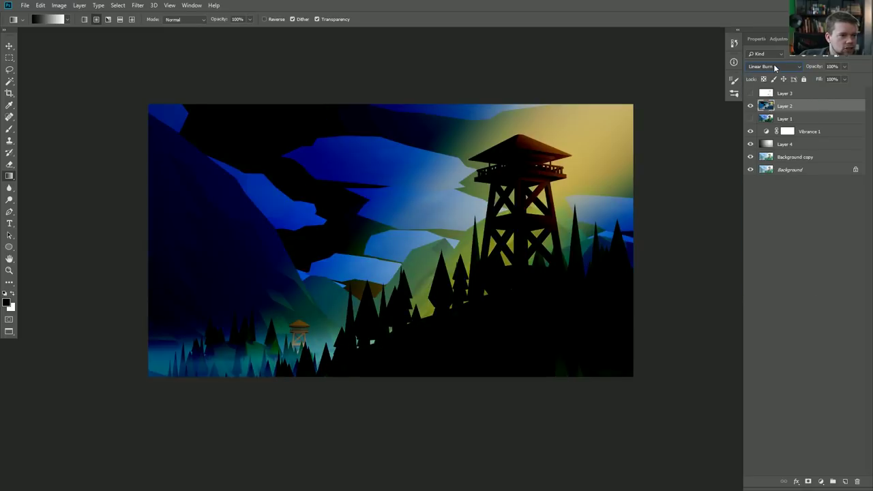
key(Down)
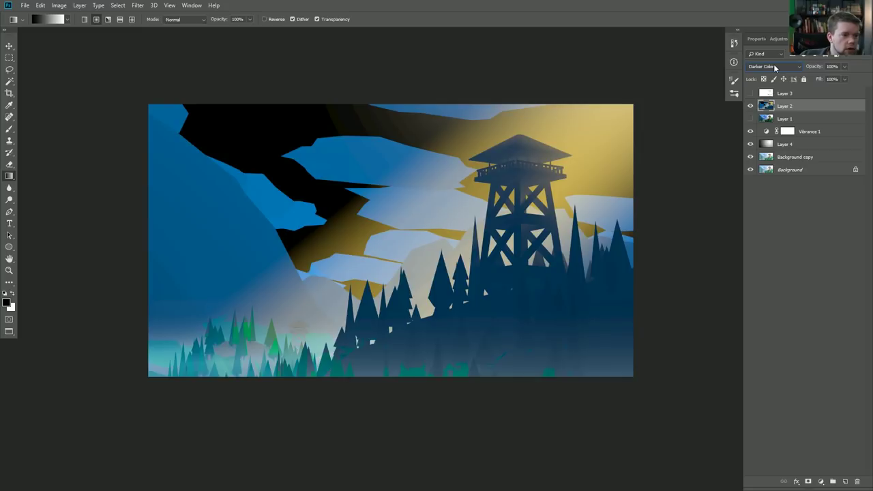
click(750, 106)
click(751, 106)
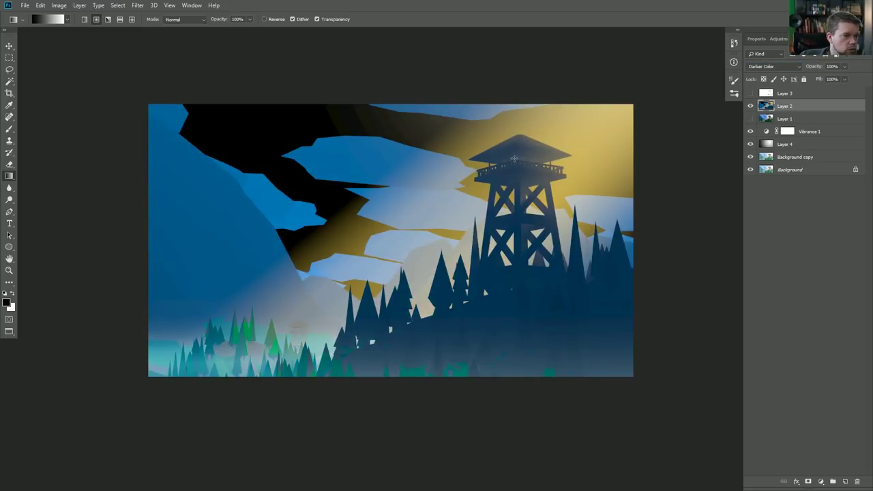
Set Layer 2's blend mode to Lighten and toggle the layer's visibility to compare the image with and without it
scroll(769, 67, down, 1)
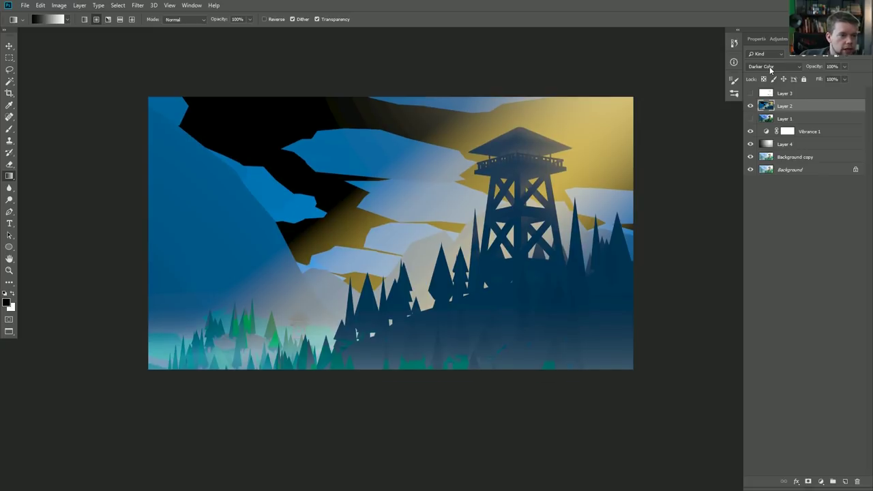
click(766, 66)
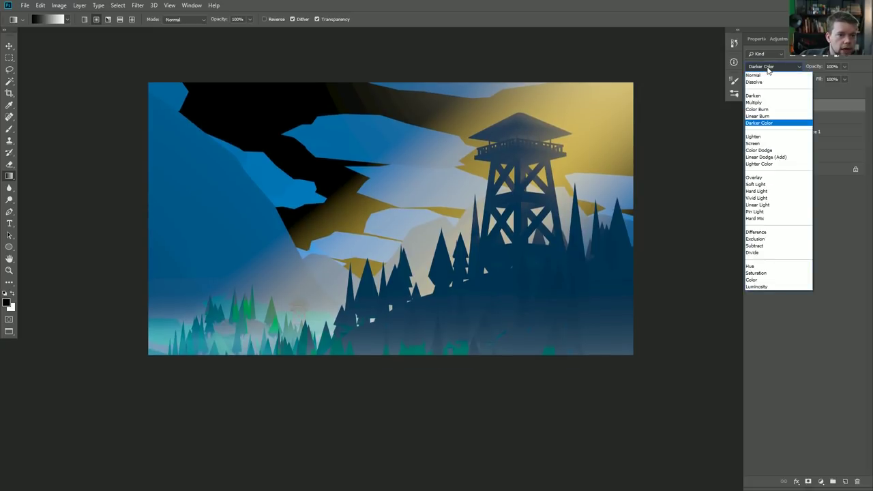
click(771, 137)
click(751, 107)
click(751, 107)
click(750, 107)
click(751, 107)
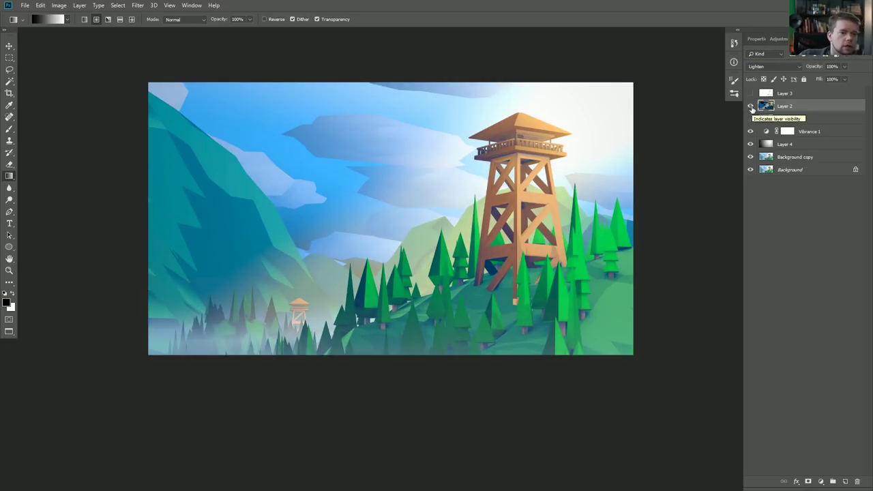
Try the Screen, Lighter Color, Overlay, Hard Light and Linear Light blend modes on Layer 2
click(770, 66)
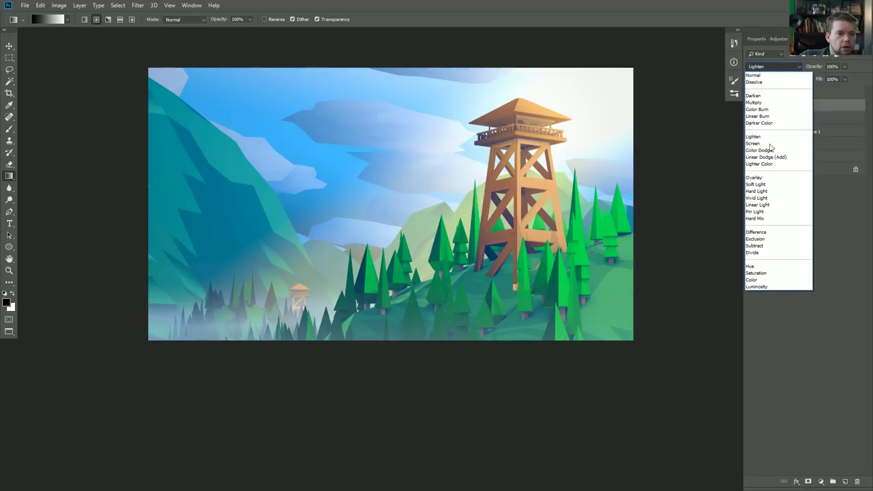
click(760, 144)
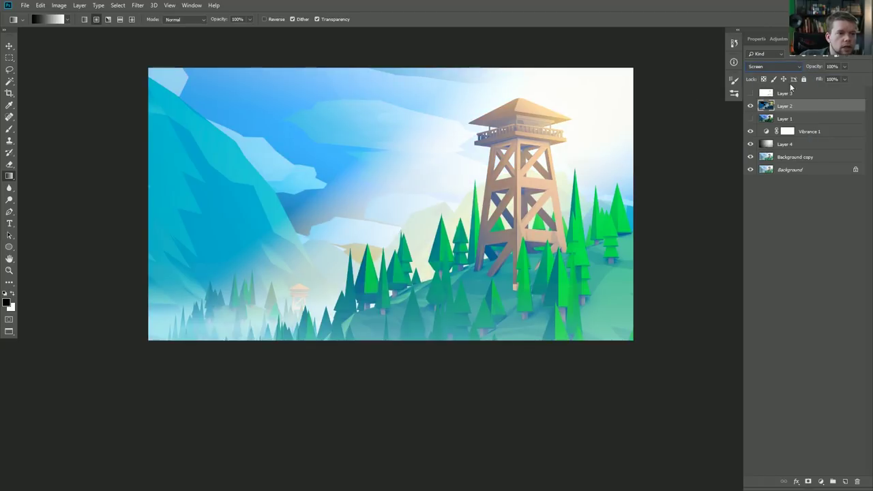
scroll(773, 67, down, 3)
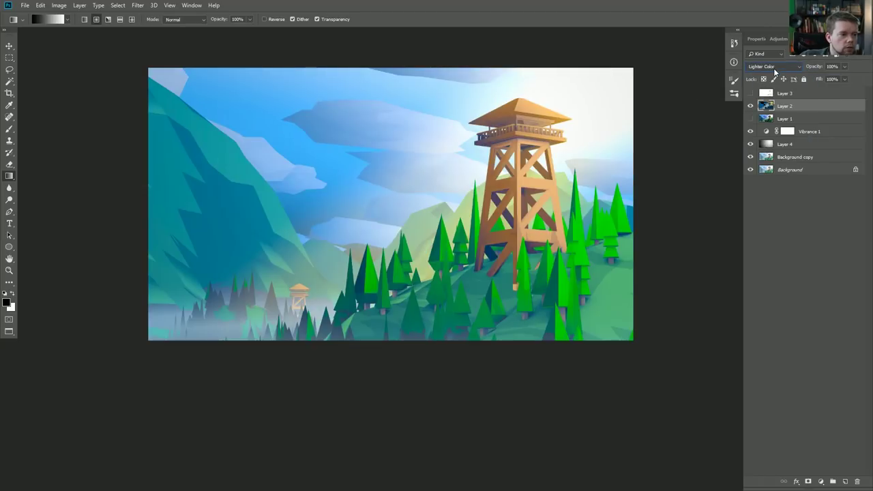
scroll(765, 66, down, 2)
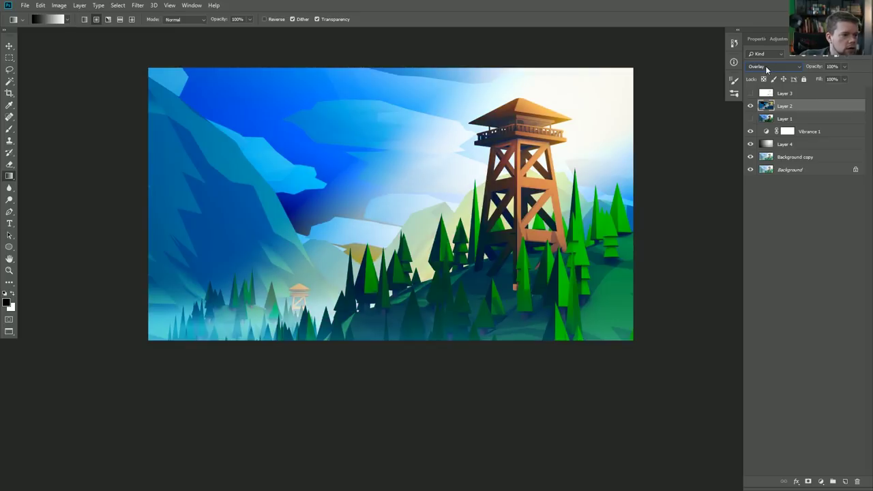
scroll(767, 69, up, 1)
scroll(766, 68, down, 2)
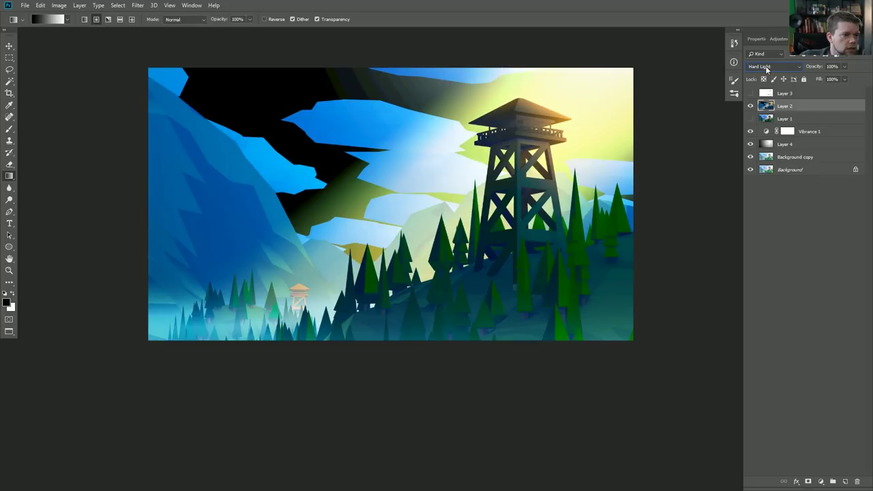
scroll(765, 66, down, 4)
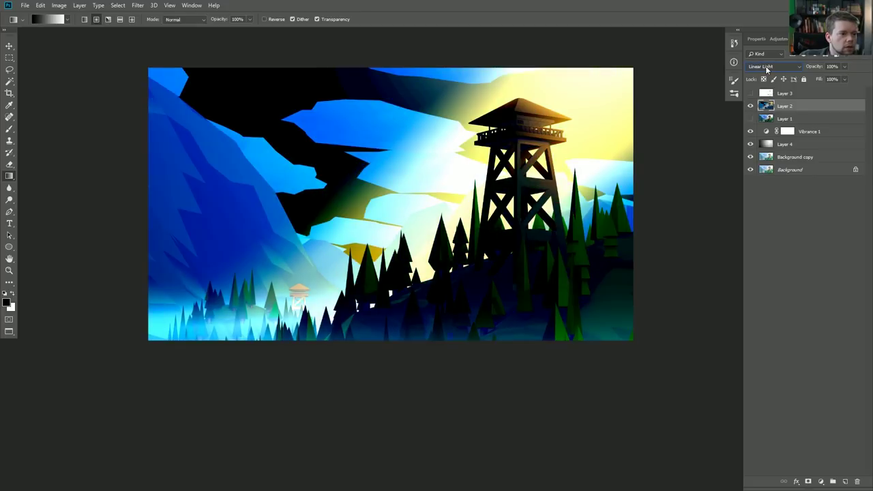
Try the Difference, Saturation and Luminosity blend modes on Layer 2
scroll(766, 67, down, 1)
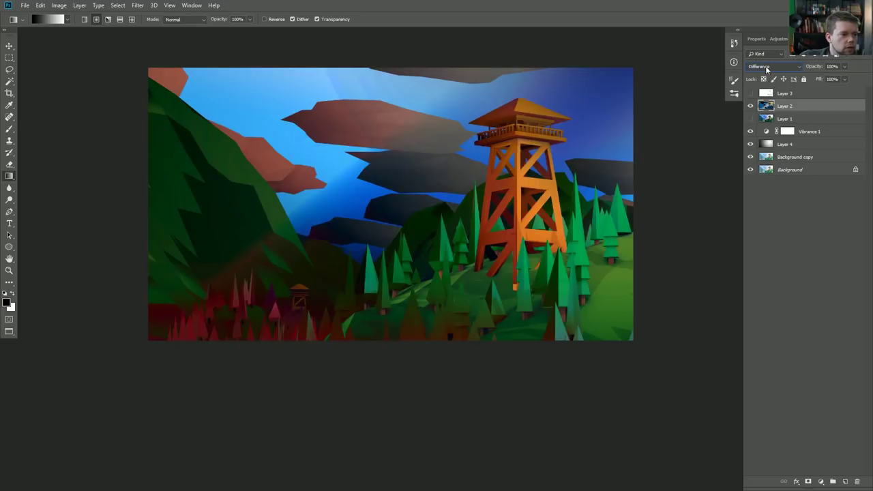
scroll(765, 68, down, 1)
scroll(766, 67, down, 3)
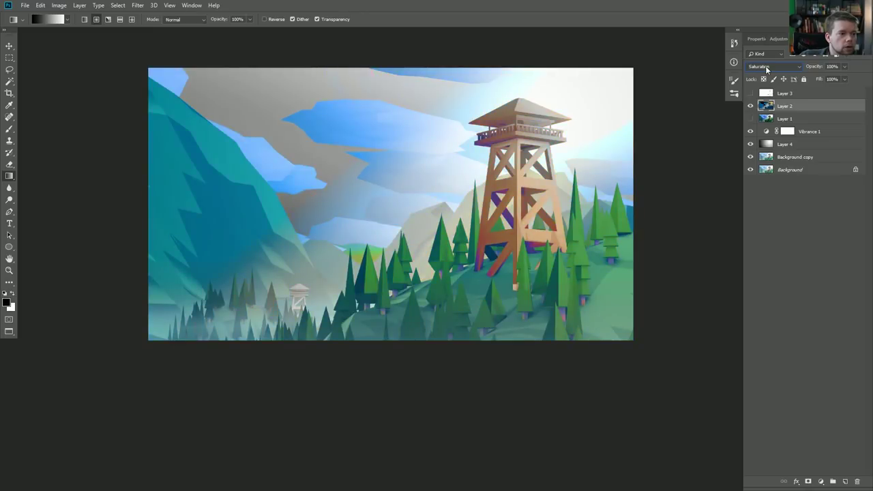
scroll(766, 68, down, 1)
scroll(765, 68, down, 1)
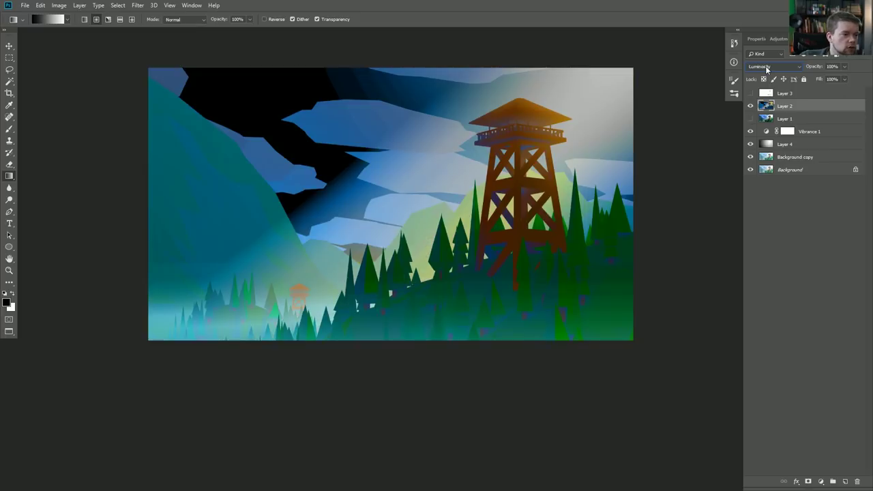
Set Layer 2's blend mode to Normal and preview its opacity at 0% before restoring it to 100%
click(765, 66)
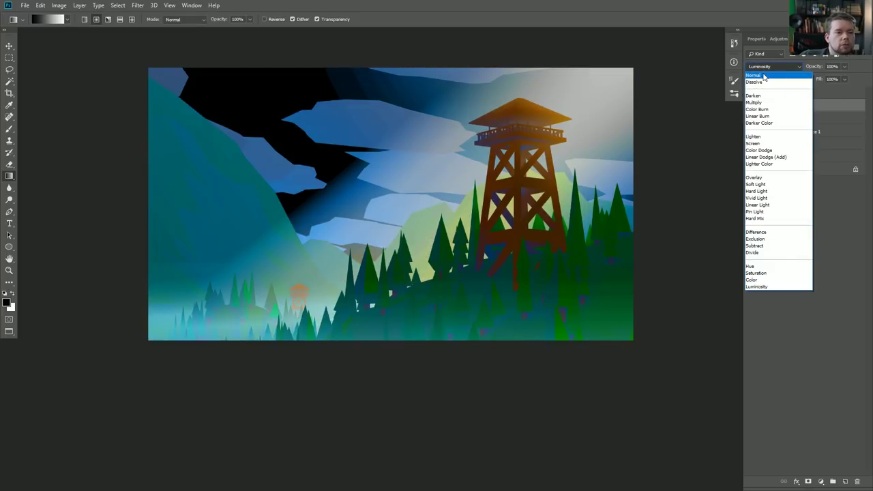
click(764, 76)
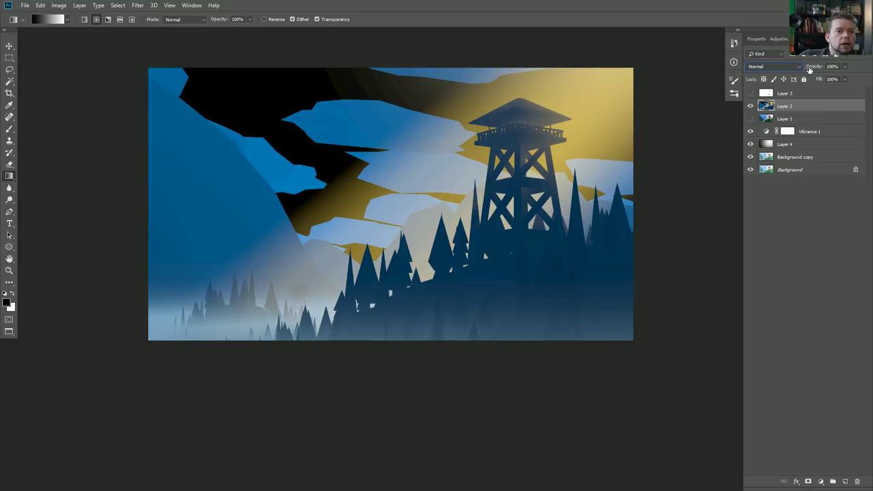
drag(809, 66, 449, 80)
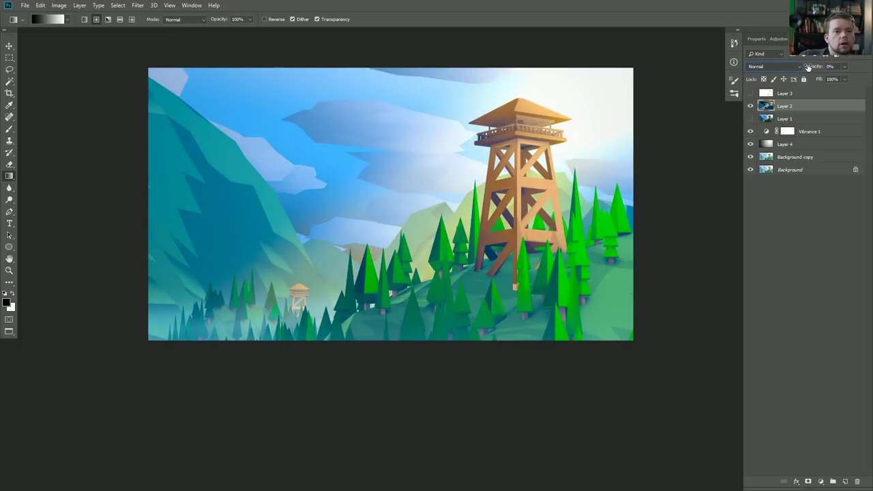
drag(808, 67, 871, 68)
Apply a Hue/Saturation adjustment to Layer 2 with the Master hue at -22 and the Yellows hue at +23
key(i)
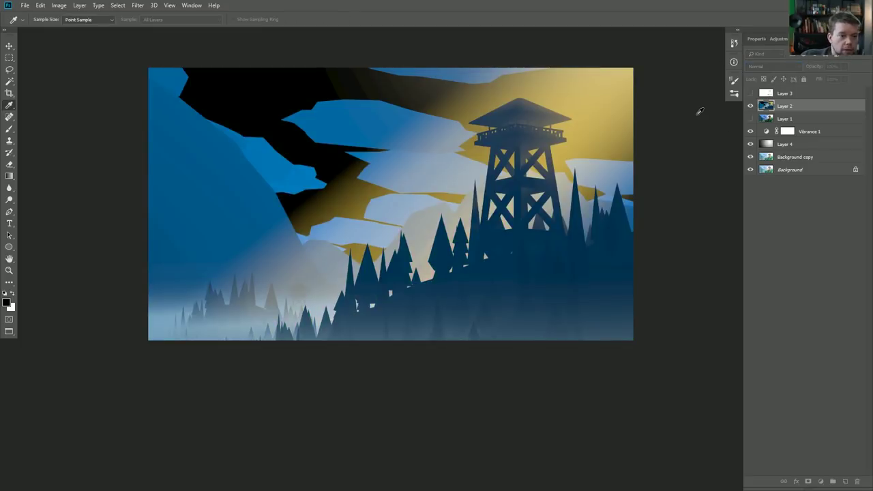
key(ctrl+u)
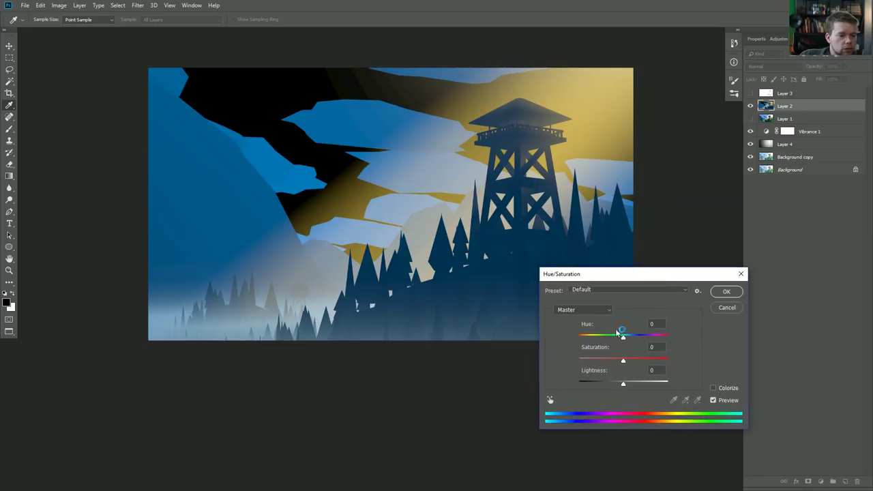
mouse_move(628, 337)
mouse_down()
mouse_move(602, 340)
mouse_move(612, 340)
mouse_up()
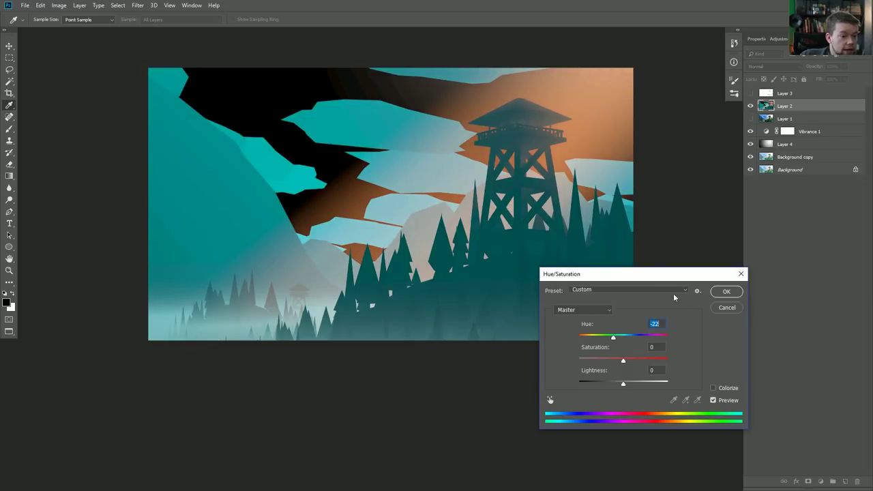
click(585, 309)
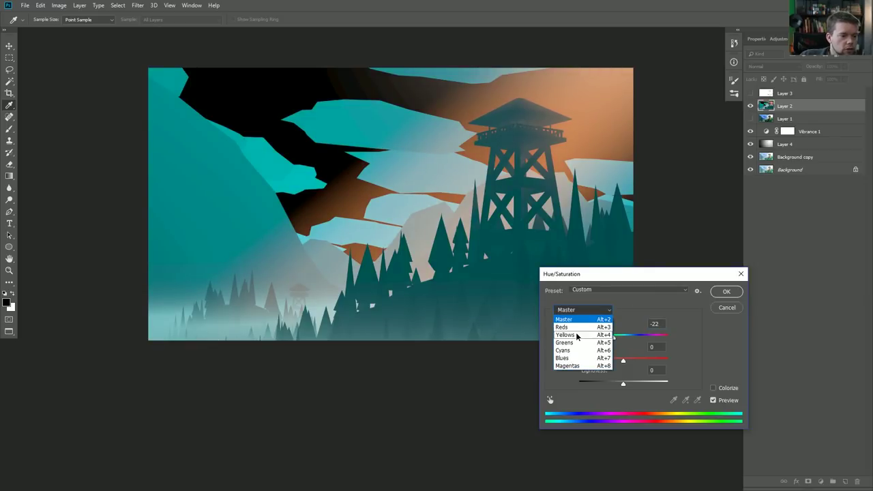
click(579, 334)
mouse_move(621, 339)
mouse_down()
mouse_move(594, 339)
mouse_move(660, 339)
mouse_move(633, 344)
mouse_up()
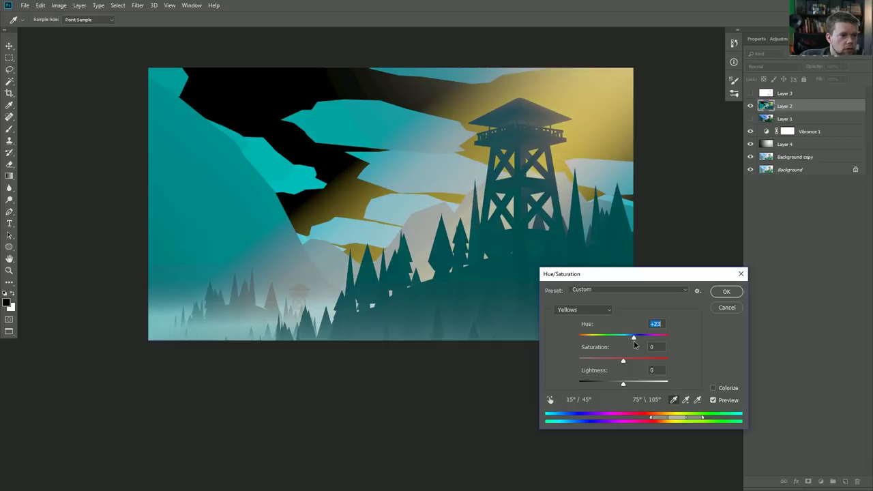
click(722, 293)
Try the Hue and Color blend modes on the recoloured Layer 2, ending on Color
click(768, 67)
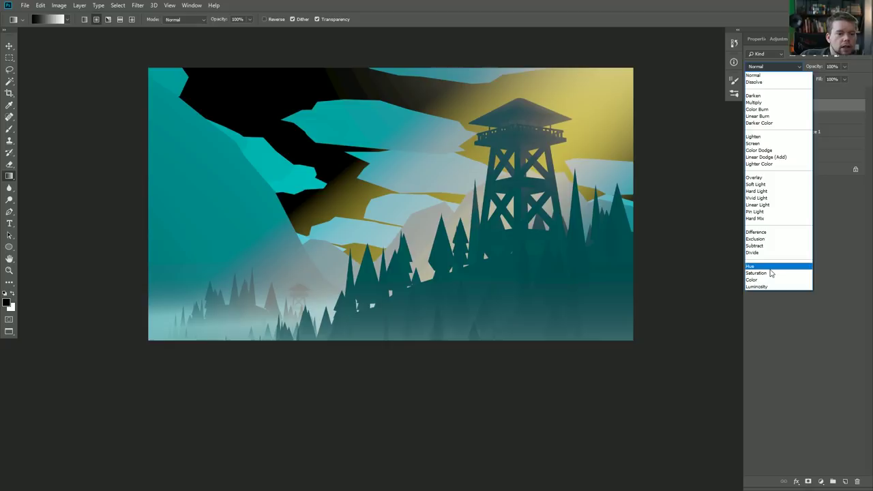
click(770, 268)
click(765, 66)
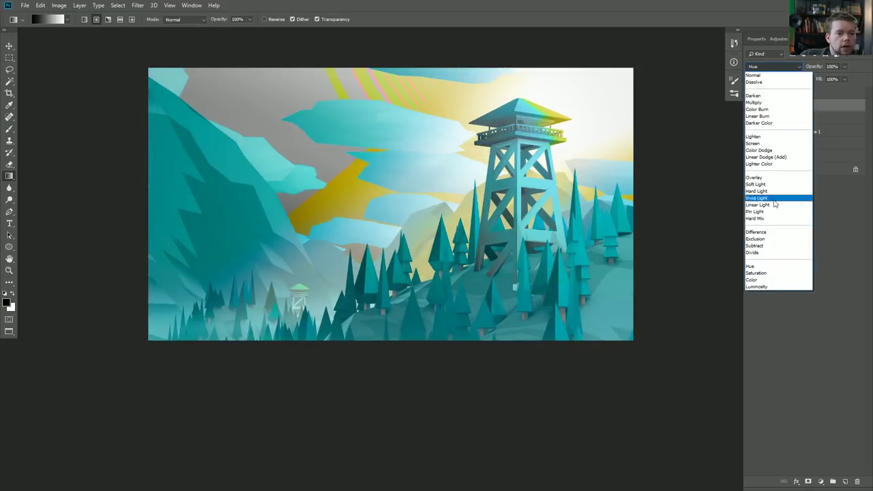
click(769, 279)
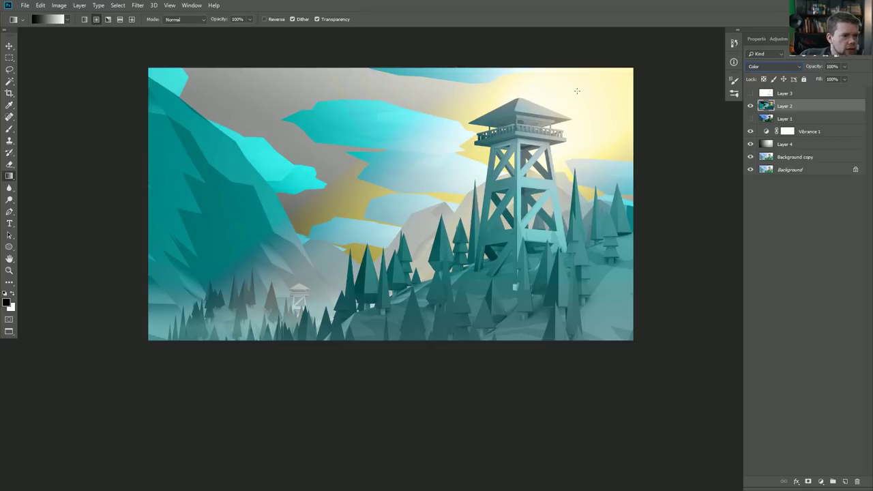
Try Layer 2 in Color mode at 20% and 0% opacity, and toggle its visibility to compare
drag(819, 68, 775, 79)
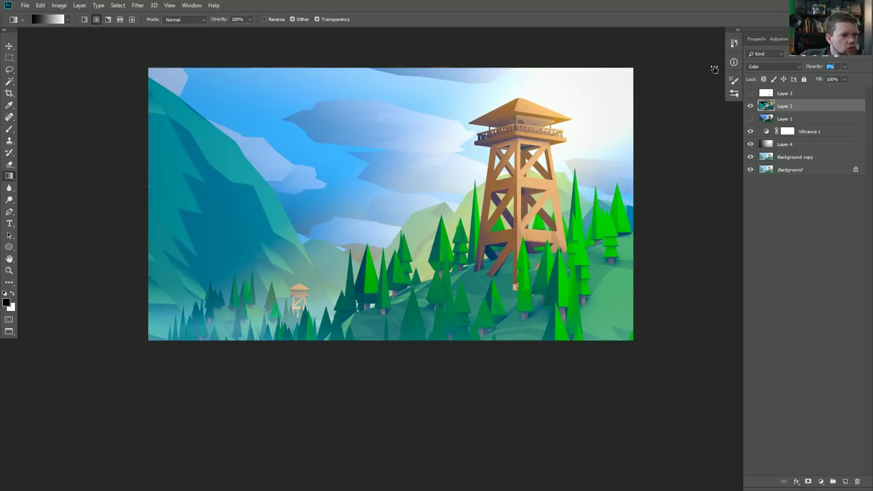
drag(722, 67, 723, 64)
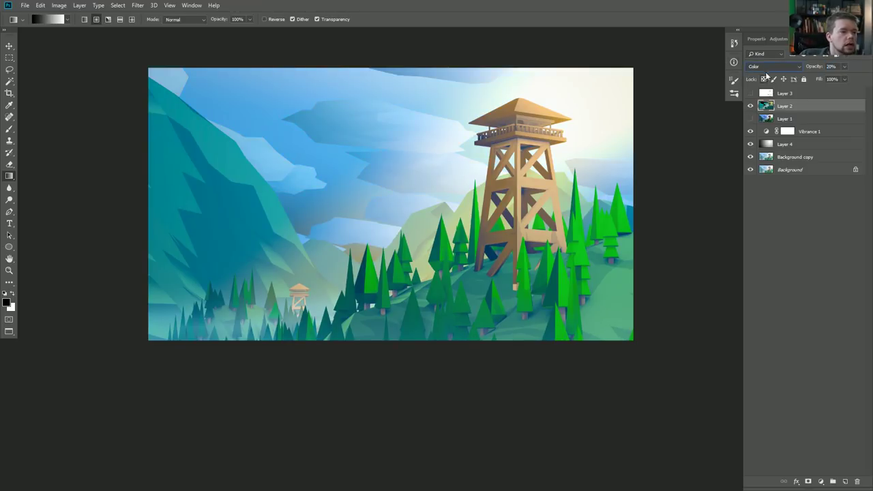
drag(813, 70, 747, 66)
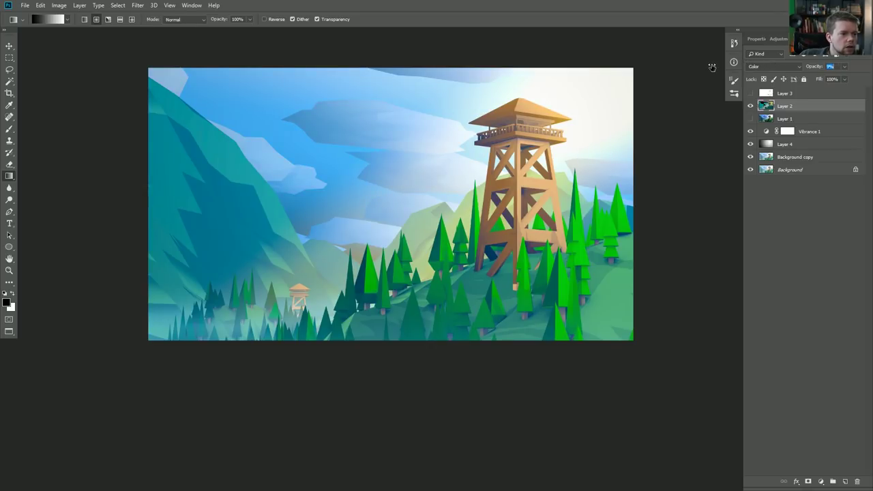
click(750, 107)
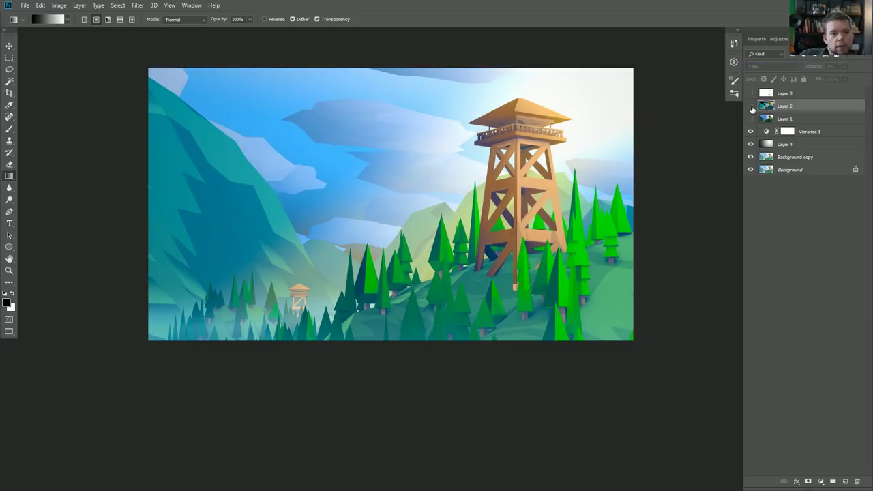
click(750, 106)
Set Layer 2's blend mode to Normal, preview it at 100% opacity and reduce its opacity to 0%
click(773, 66)
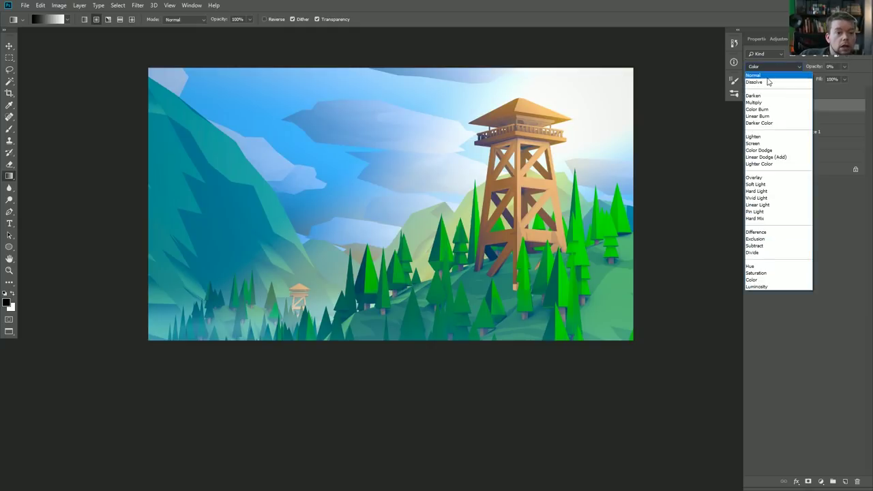
click(801, 67)
drag(824, 69, 872, 69)
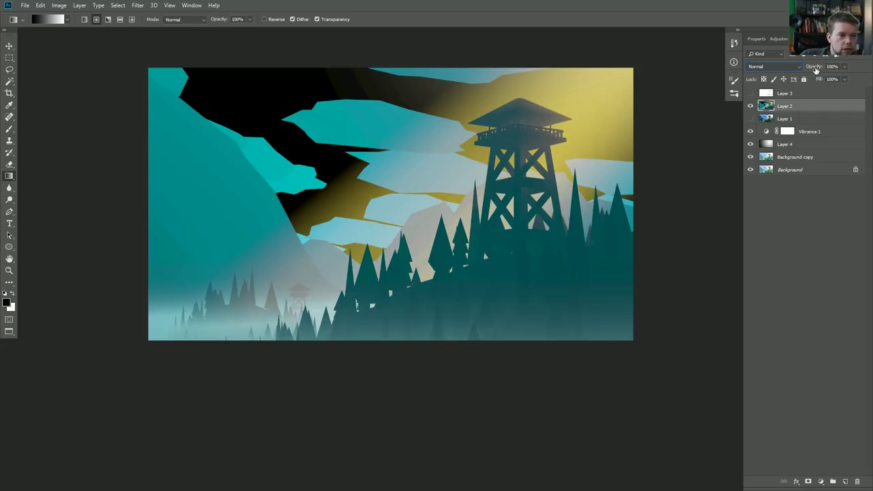
drag(812, 69, 793, 79)
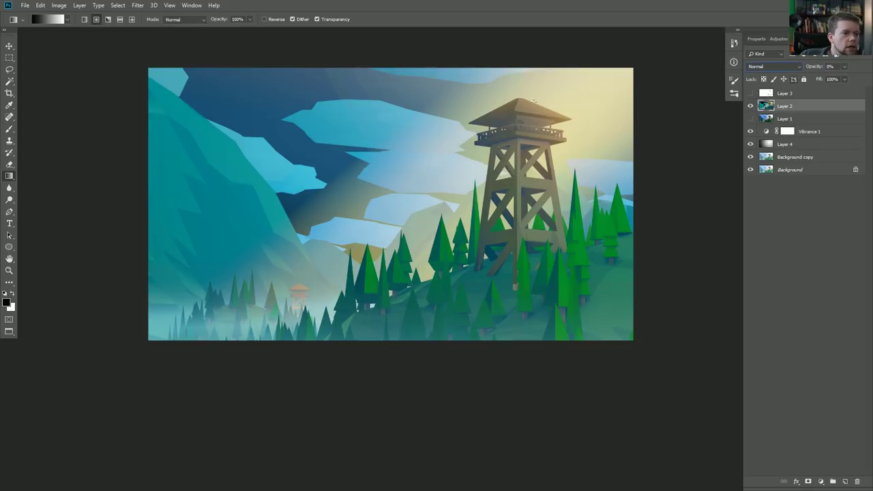
Hide Layer 2 and toggle Layer 1 on and off to compare its effect, leaving it hidden
click(750, 106)
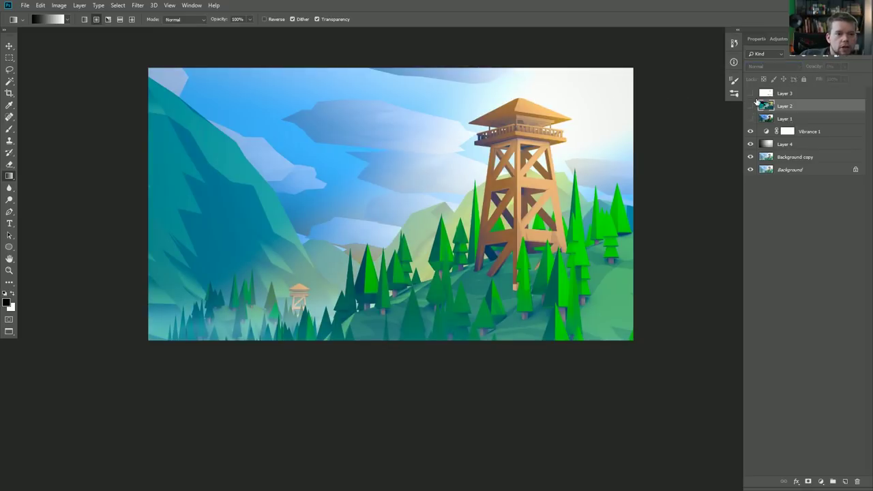
click(750, 118)
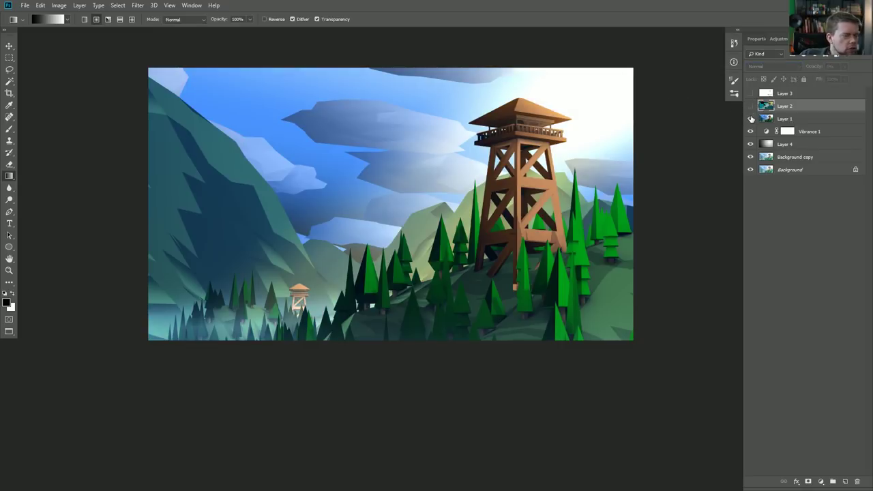
click(750, 118)
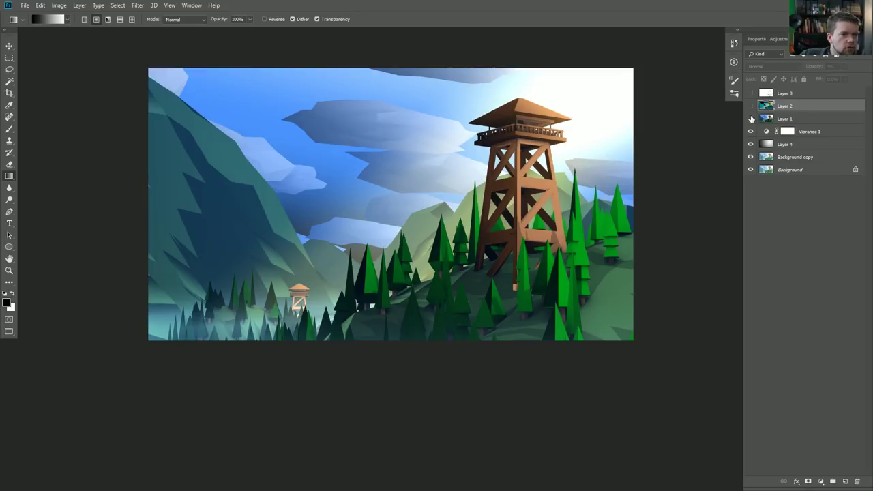
Add a Curves adjustment above Layer 1, lowering the shadows to input 51, output 25 and raising the midtones to input 136, output 141
click(783, 117)
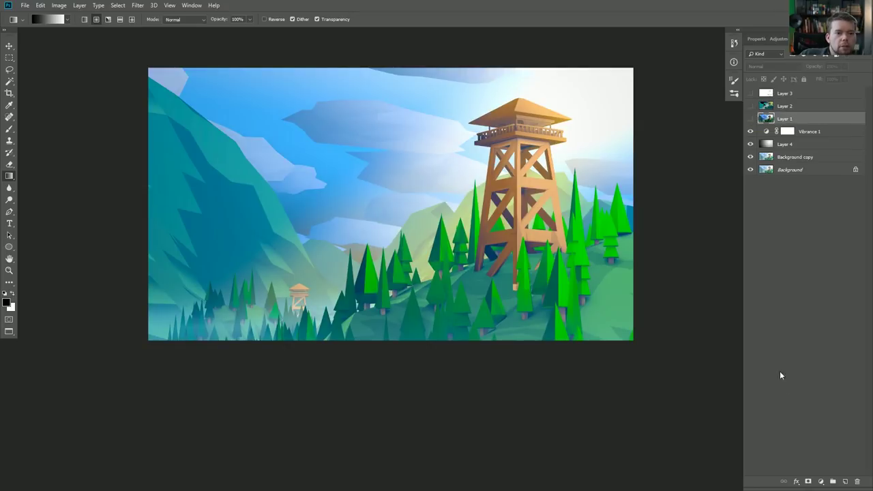
click(820, 482)
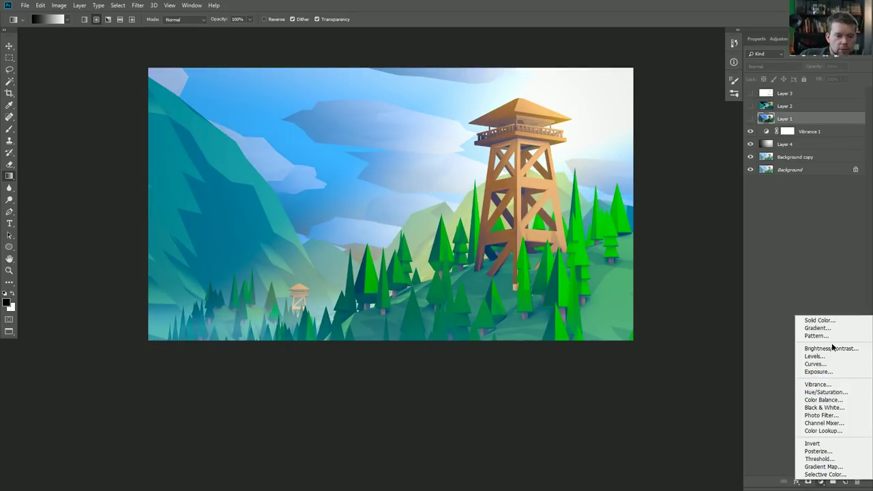
click(830, 364)
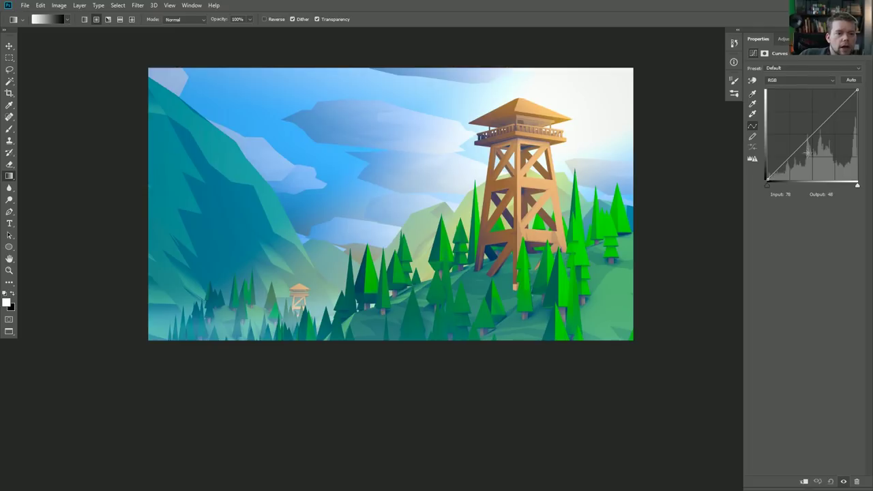
drag(810, 141, 784, 169)
drag(814, 136, 815, 129)
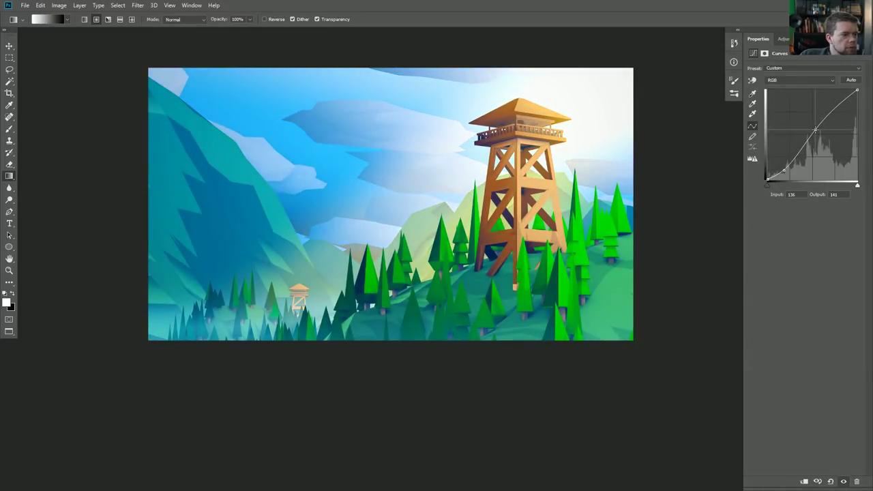
drag(785, 168, 785, 170)
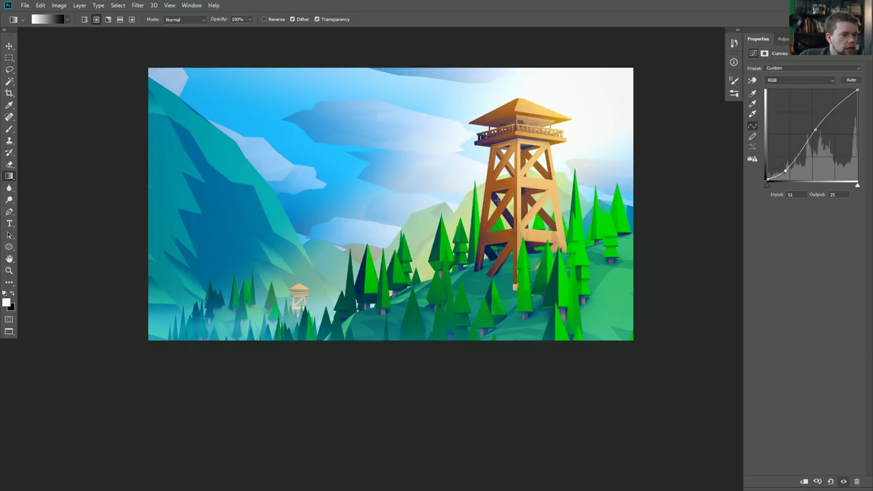
Soften the RGB curve's shadows to input 42, output 30 and lower its midtones slightly, and raise the Red midtones to input 114, output 131
drag(786, 170, 782, 169)
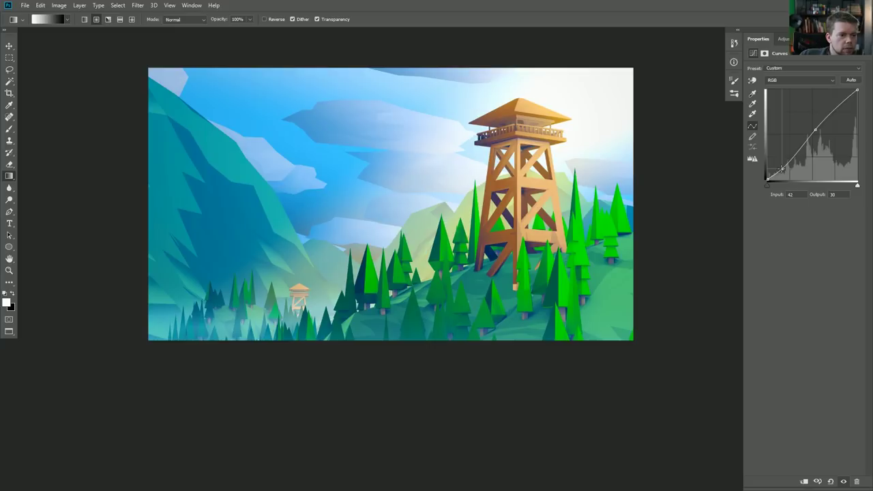
drag(815, 130, 815, 132)
click(798, 80)
click(790, 90)
drag(807, 139, 807, 134)
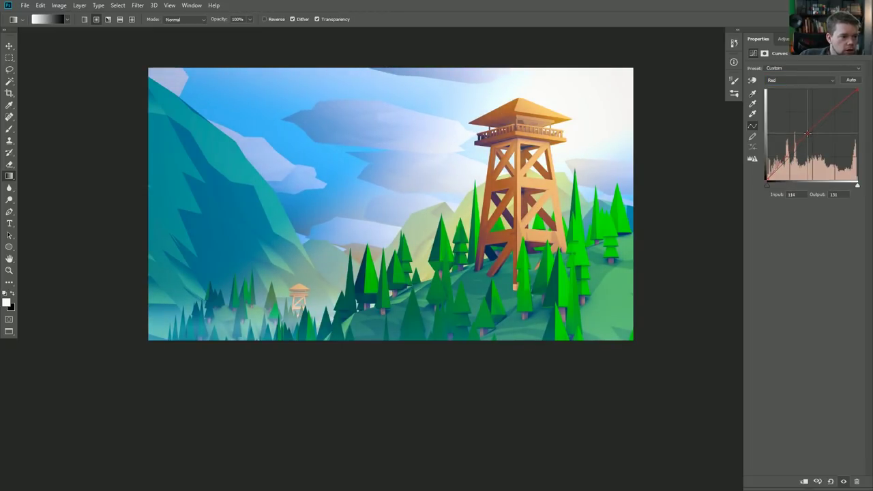
mouse_move(767, 179)
mouse_down()
mouse_move(760, 158)
mouse_move(756, 167)
mouse_move(799, 202)
mouse_move(787, 179)
mouse_move(768, 179)
mouse_up()
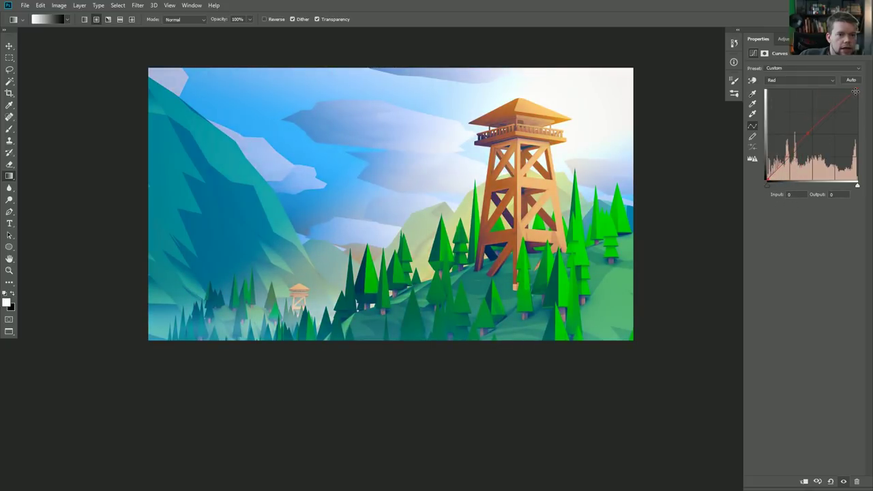
mouse_move(855, 91)
mouse_down()
mouse_move(855, 119)
mouse_move(856, 91)
mouse_move(835, 85)
mouse_move(856, 89)
mouse_up()
Add a midtone point to the Green curve at input 119, output 118, keeping its end points at 0 and 255
click(805, 80)
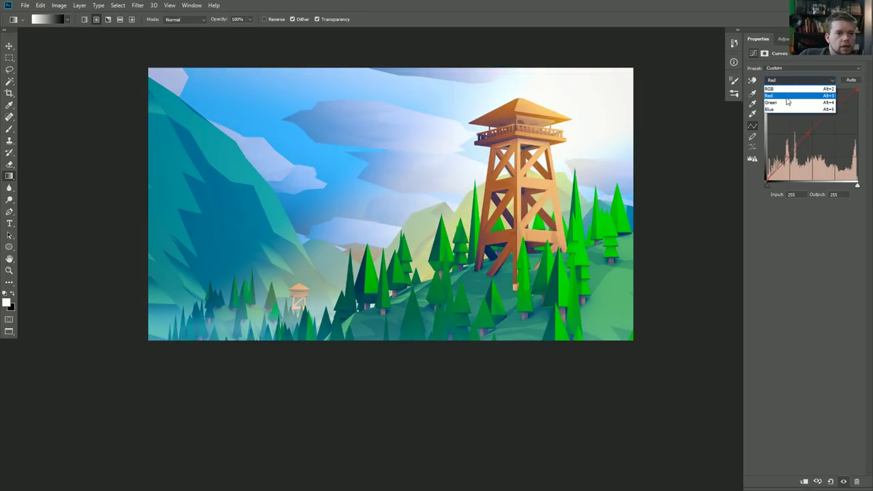
click(787, 102)
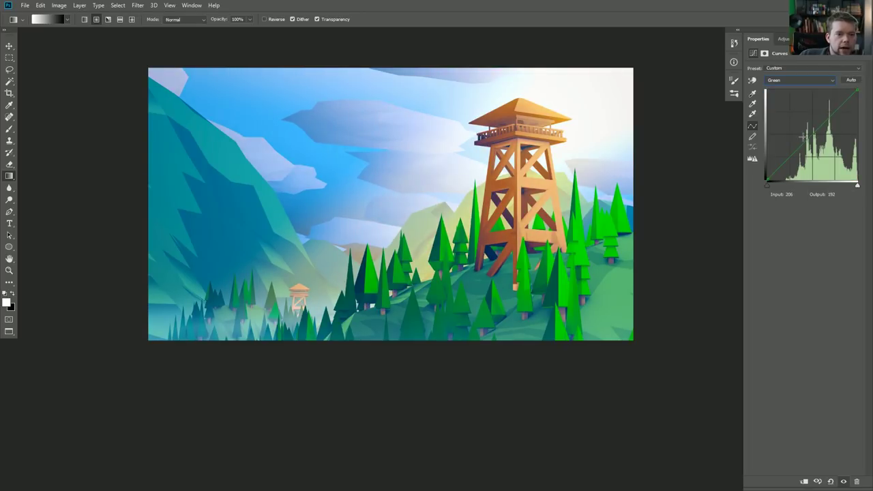
mouse_move(812, 134)
mouse_down()
mouse_move(803, 132)
mouse_move(809, 137)
mouse_up()
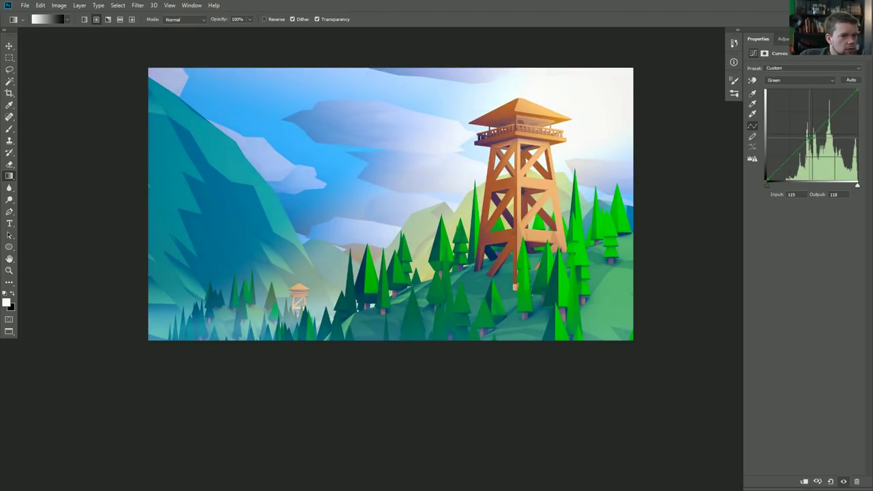
drag(766, 178, 744, 181)
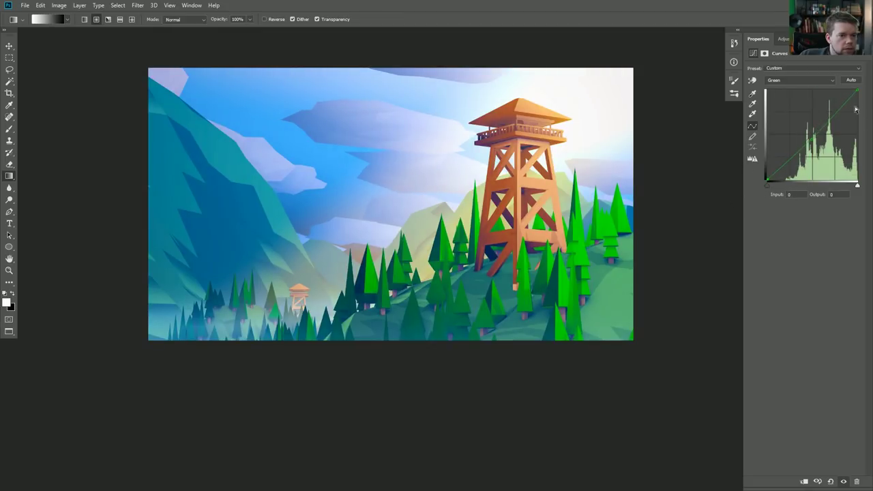
drag(855, 96, 868, 82)
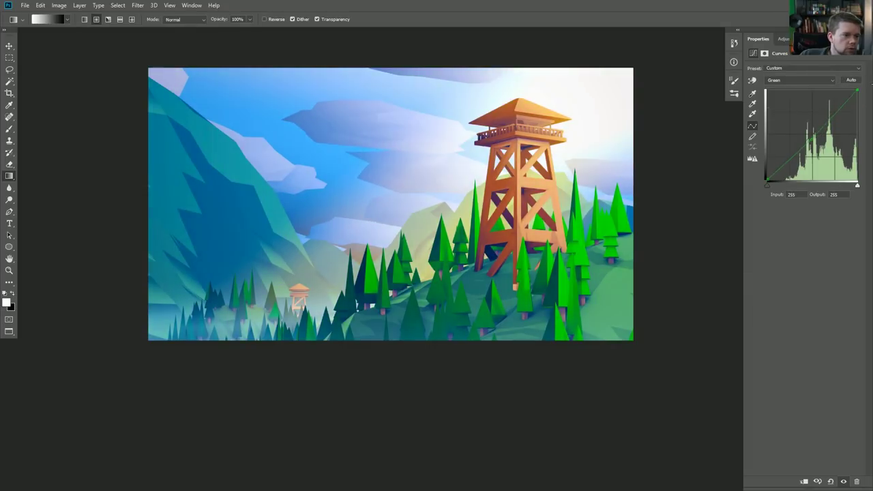
Try adjusting the Blue curve's midtones and raising its black point to output 56, and return the black point to 0
click(832, 81)
click(785, 106)
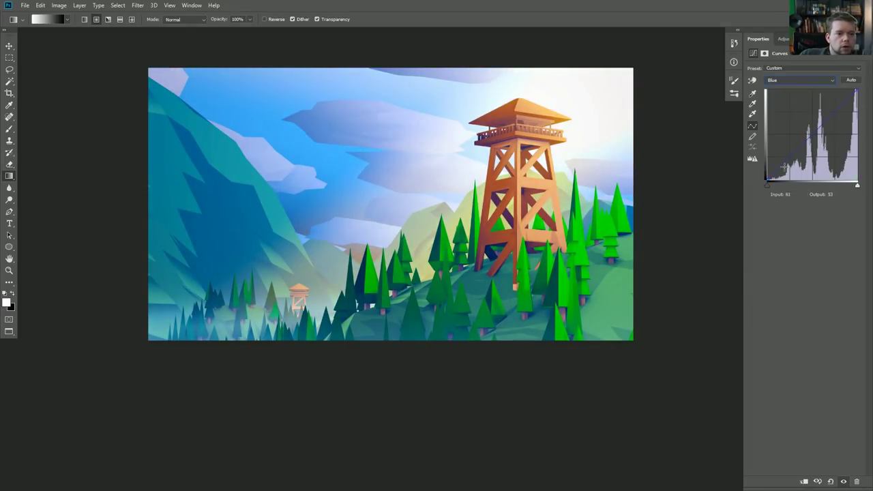
drag(815, 128, 824, 295)
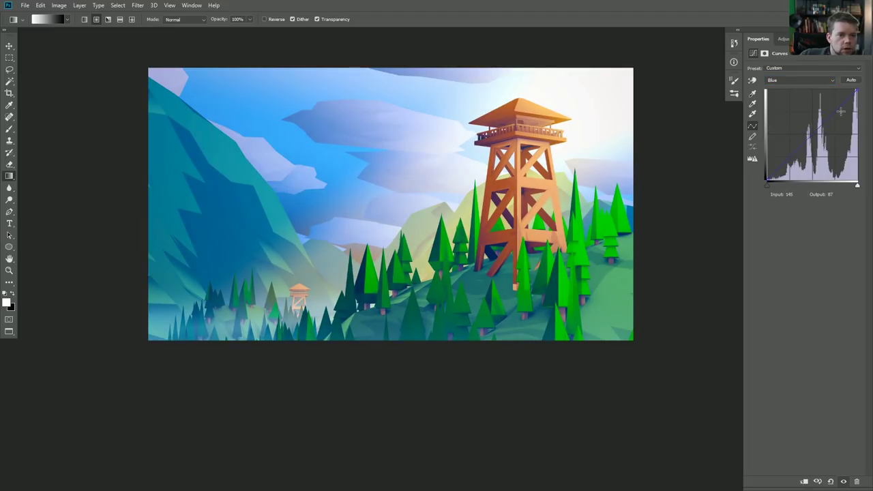
mouse_move(769, 179)
mouse_down()
mouse_move(783, 183)
mouse_move(769, 187)
mouse_up()
drag(757, 187, 755, 160)
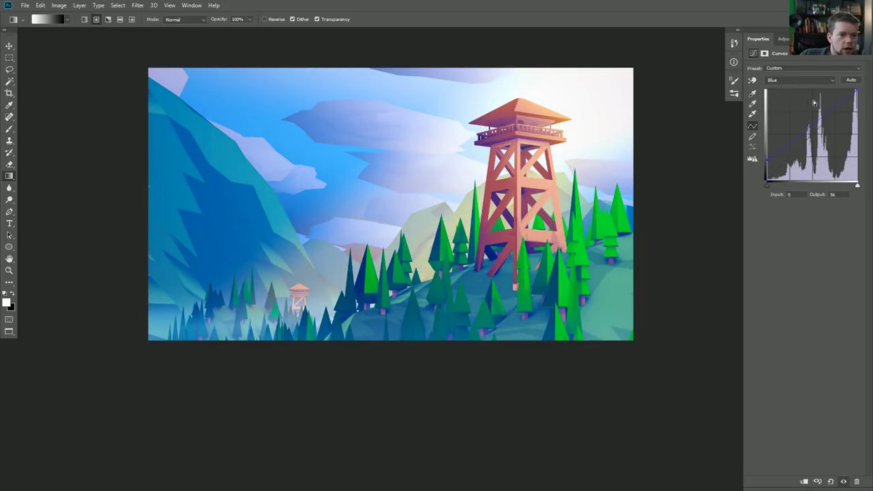
mouse_move(855, 89)
mouse_down()
mouse_move(861, 148)
mouse_move(858, 90)
mouse_up()
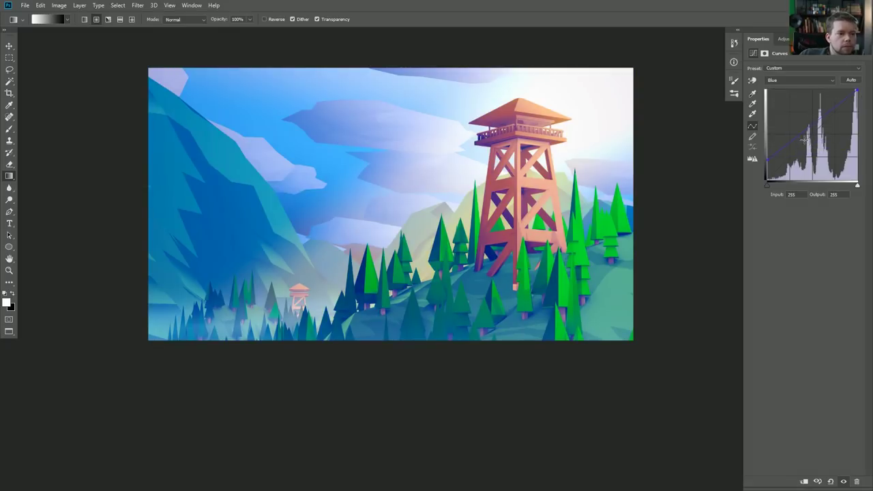
click(767, 160)
drag(766, 160, 722, 212)
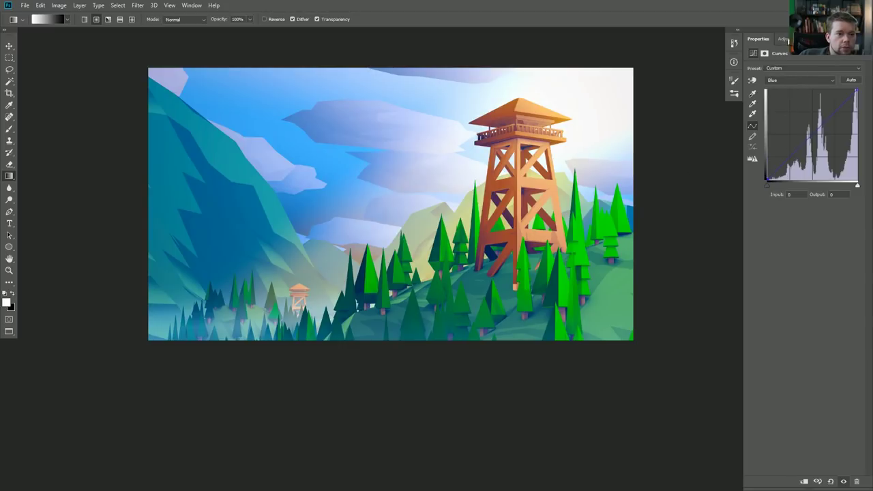
Toggle the Curves 1 adjustment's visibility repeatedly to compare the image with and without it, leaving it visible
click(814, 39)
click(749, 119)
click(750, 119)
click(750, 119)
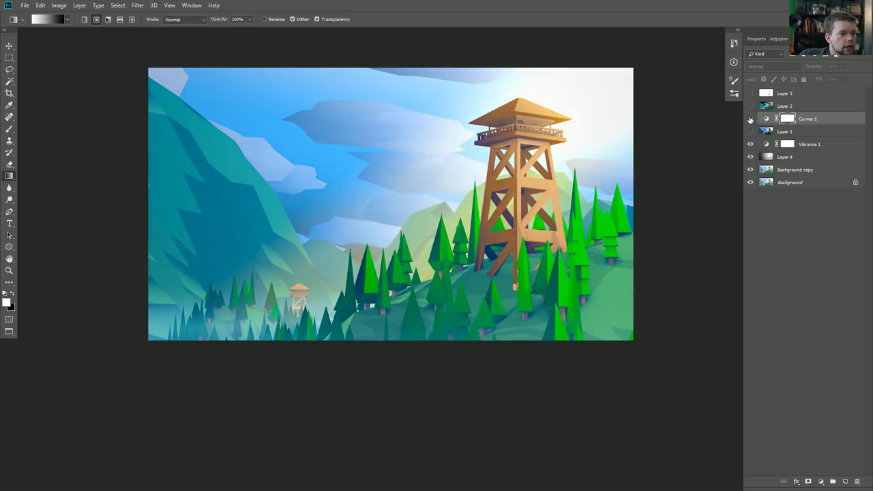
click(750, 119)
click(750, 119)
click(750, 119)
click(750, 118)
click(750, 119)
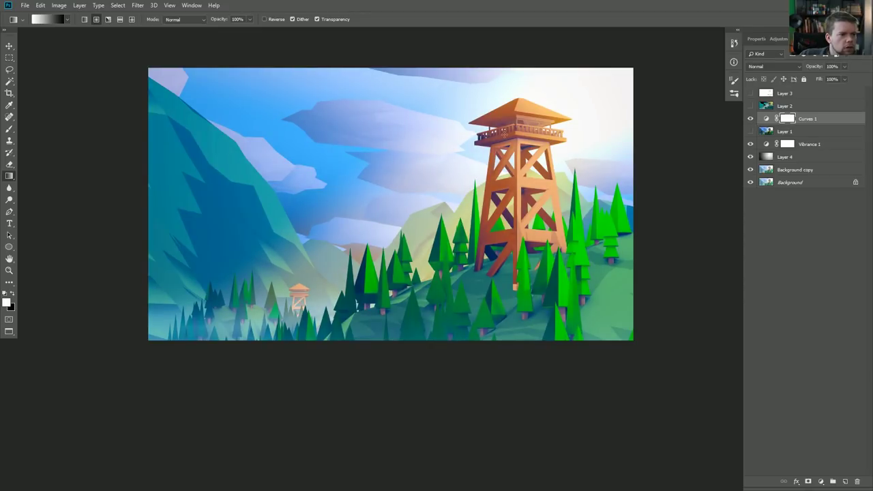
click(750, 119)
click(750, 119)
click(750, 119)
click(750, 118)
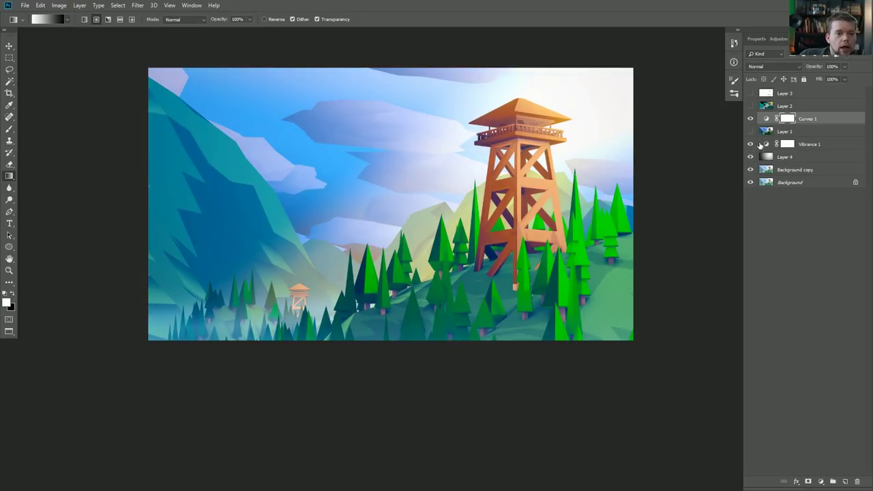
Show Layer 3, the ambient occlusion pass, and set its blend mode to Multiply
click(750, 94)
click(783, 95)
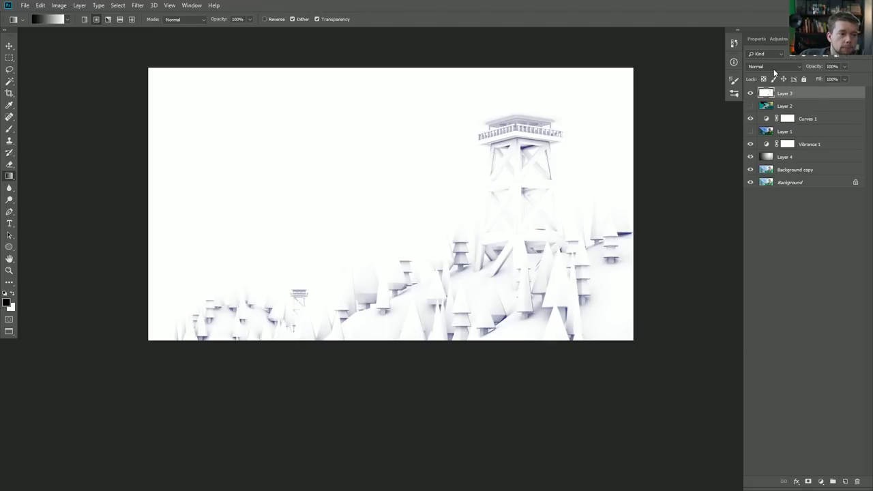
click(773, 66)
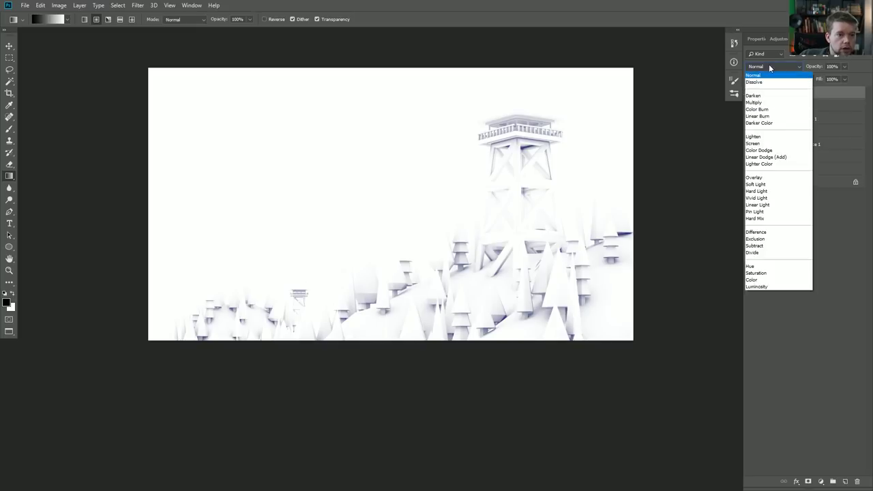
click(766, 103)
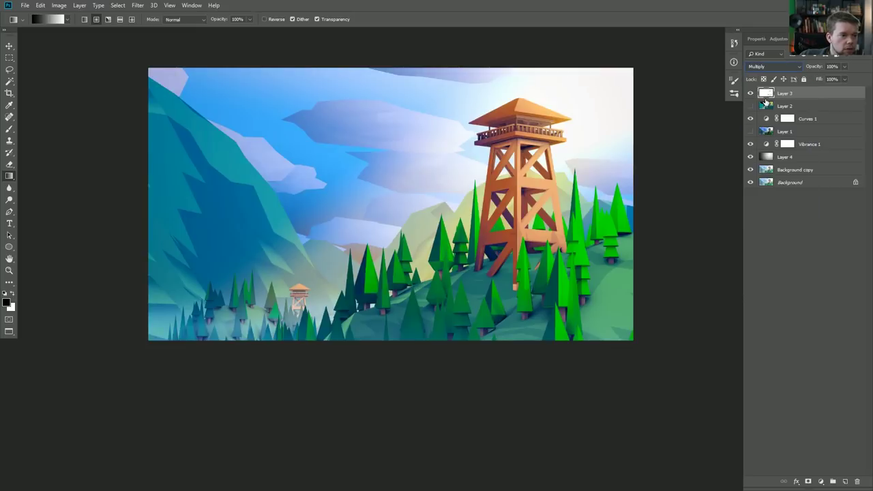
Toggle Layer 3 off and on to compare its shading, and reduce its opacity to 33%
click(750, 93)
click(750, 93)
click(750, 94)
click(749, 95)
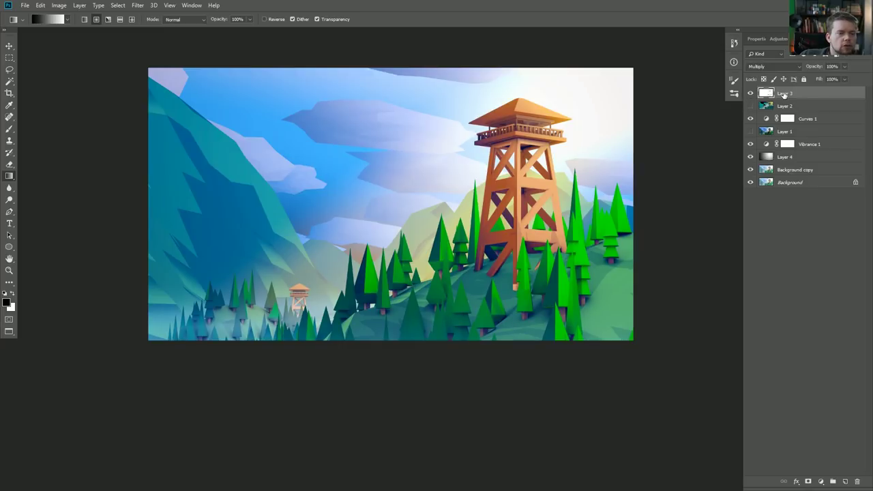
drag(813, 66, 570, 89)
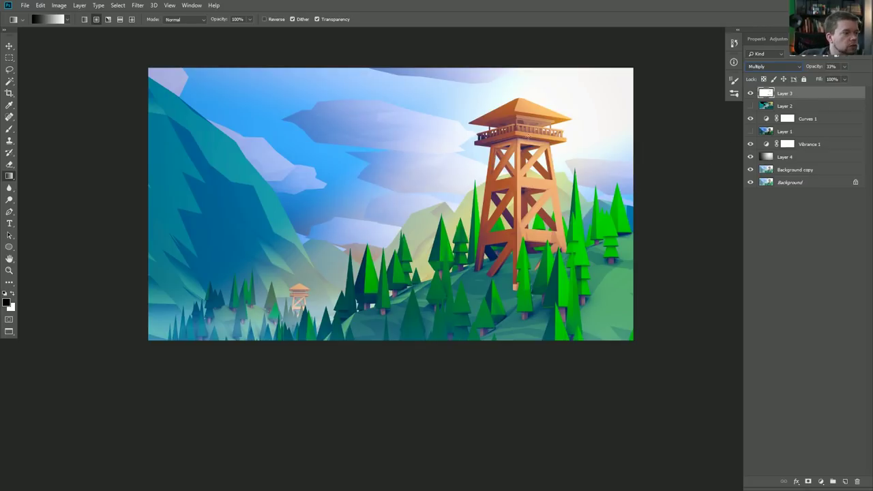
Set the opacity of Layer 4, the gradient lighting layer, to 21%
click(788, 158)
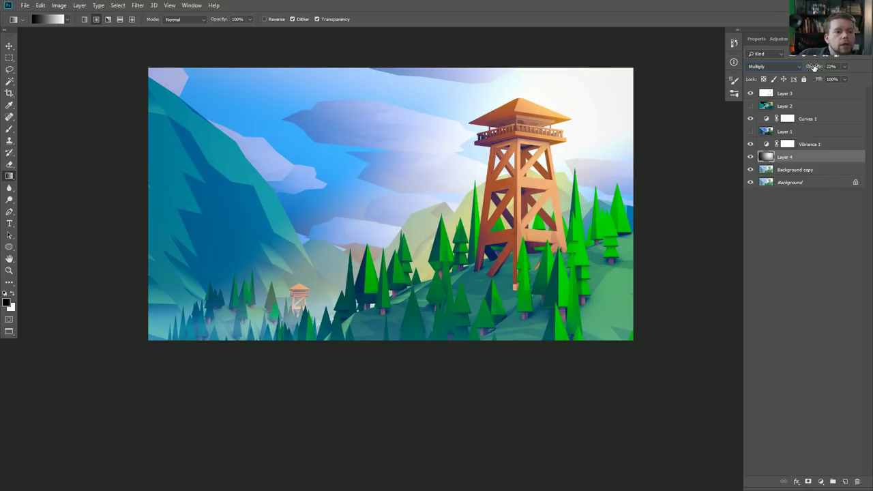
mouse_move(813, 66)
mouse_down()
mouse_move(793, 68)
mouse_move(803, 65)
mouse_up()
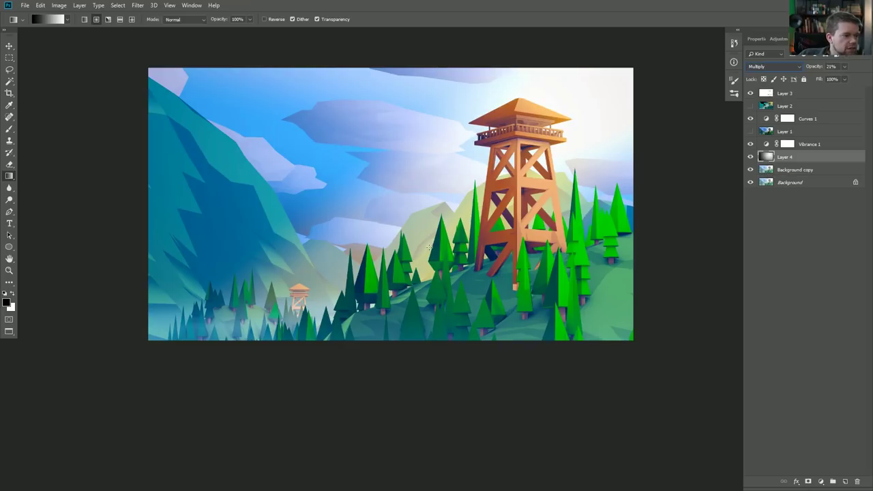
click(59, 5)
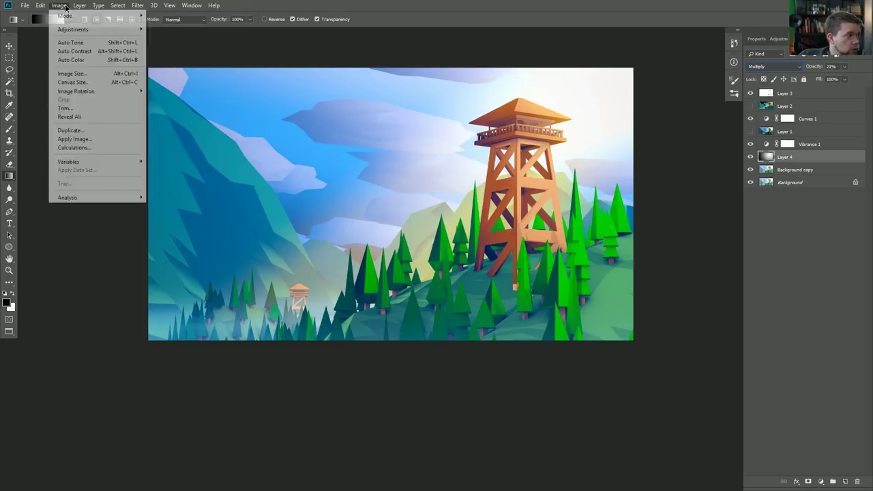
click(273, 15)
Try to save the document in Photoshop format as [1e]GradientColorizingLandscape.psd in the Renders folder
key(ctrl+shift+s)
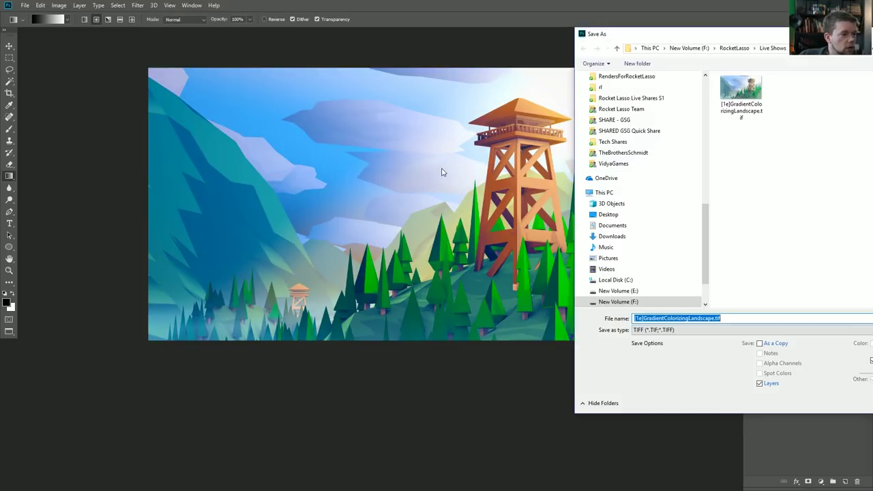
click(665, 330)
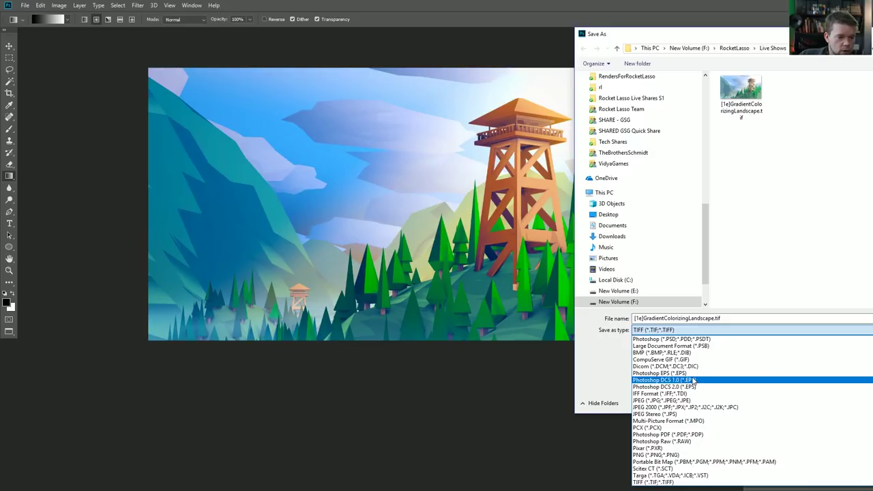
click(671, 339)
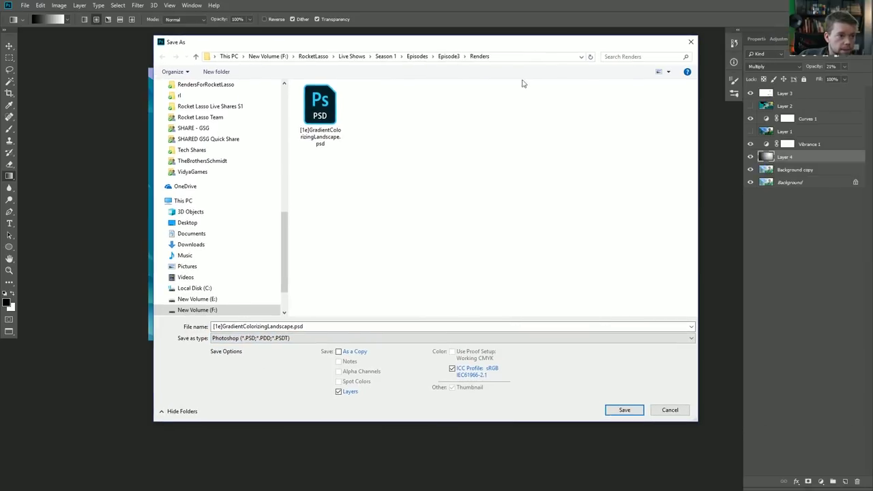
click(320, 109)
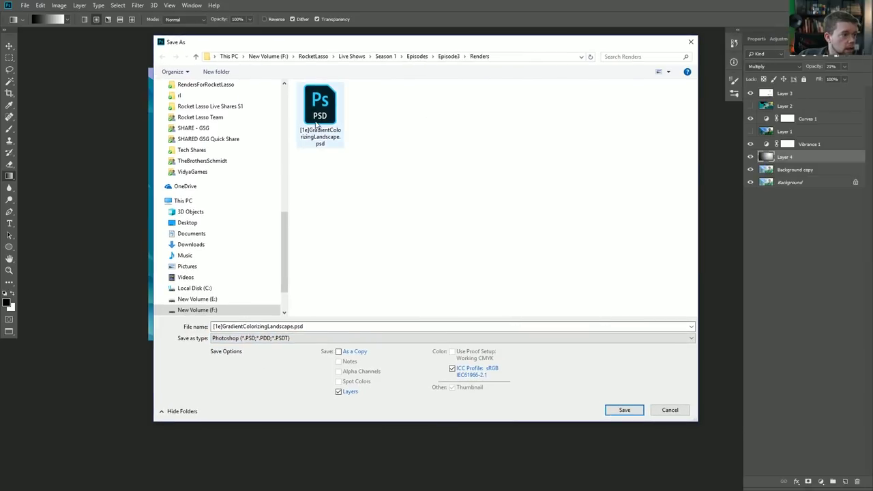
click(623, 410)
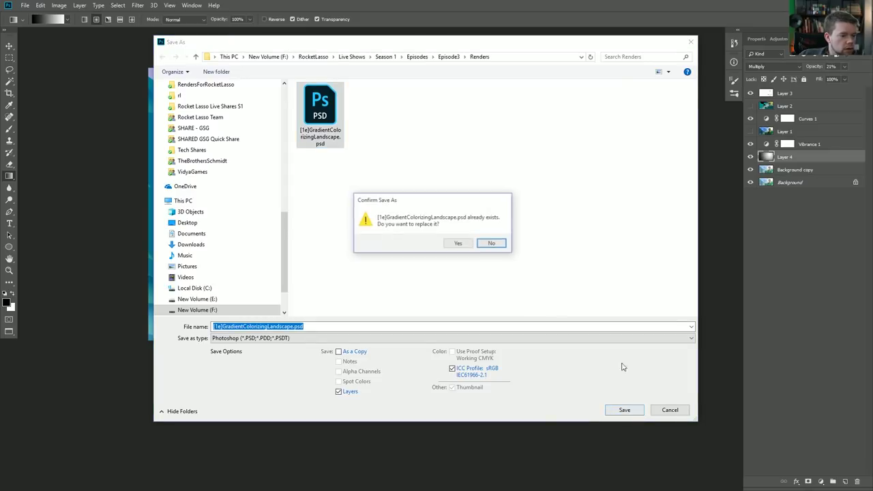
click(457, 244)
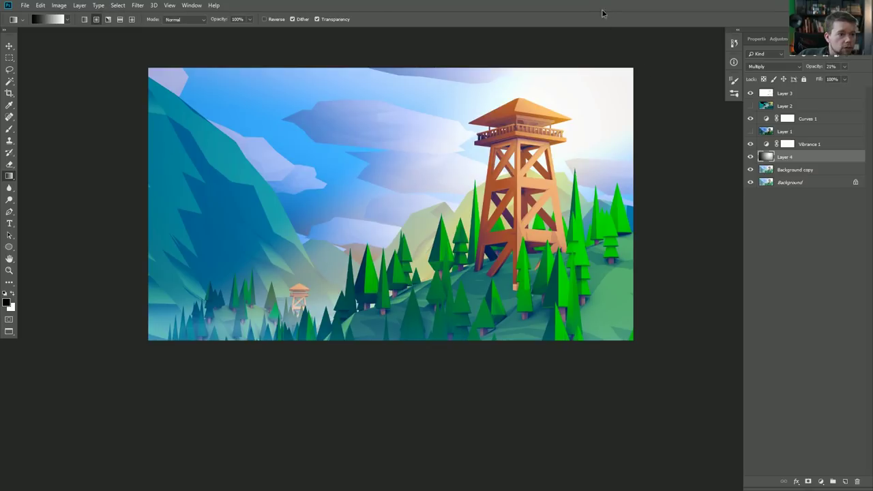
Try to save the document as a TIFF named [1f]GradientColorizingLandscape.tif in the Renders folder
key(ctrl+shift+s)
click(170, 68)
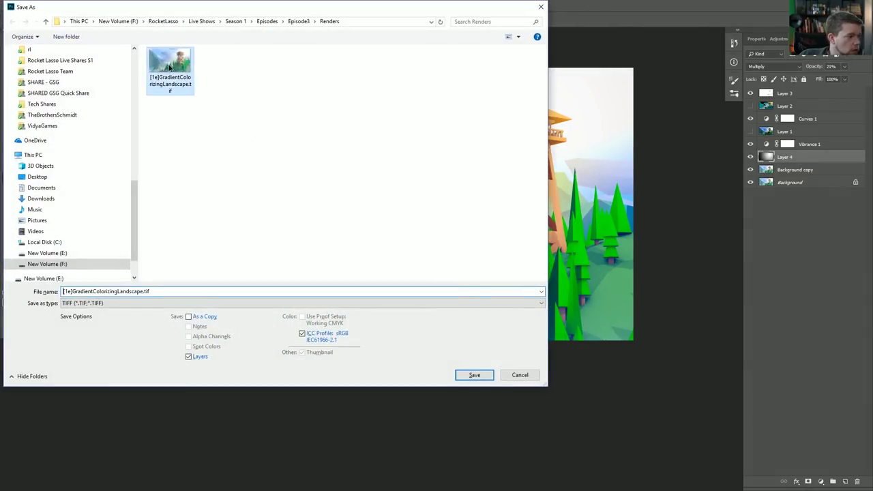
click(68, 291)
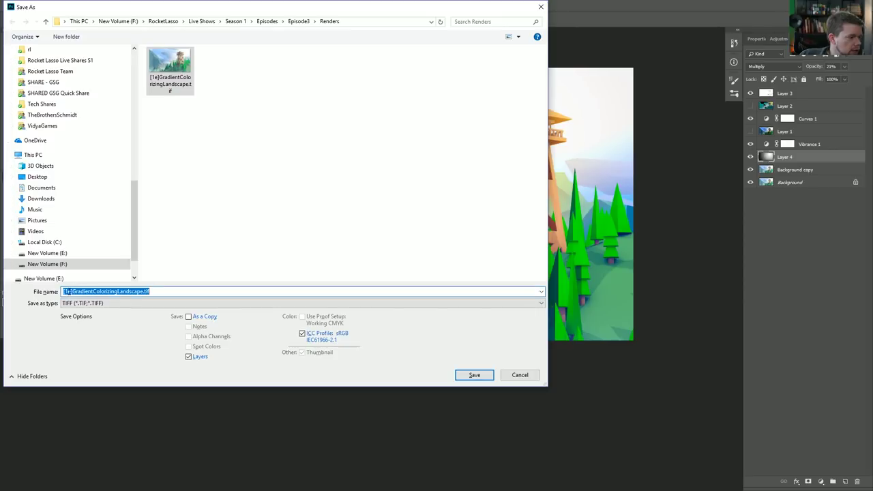
click(68, 291)
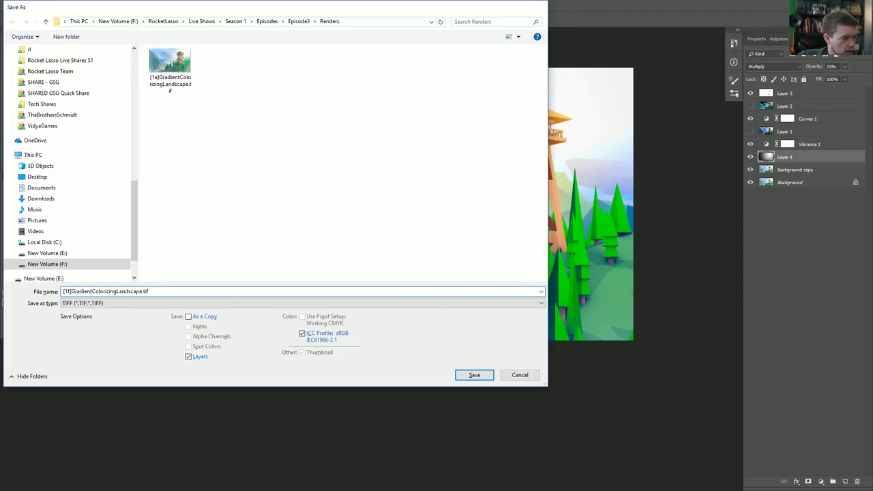
key(Return)
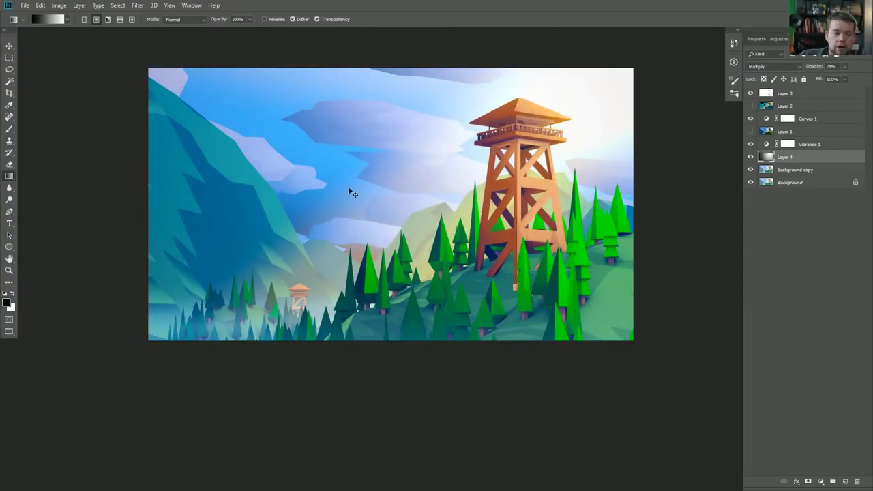
Save the layered document in Photoshop format as [1f]GradientColorizingLandscape.psd in the Renders folder
key(ctrl+shift+s)
click(220, 303)
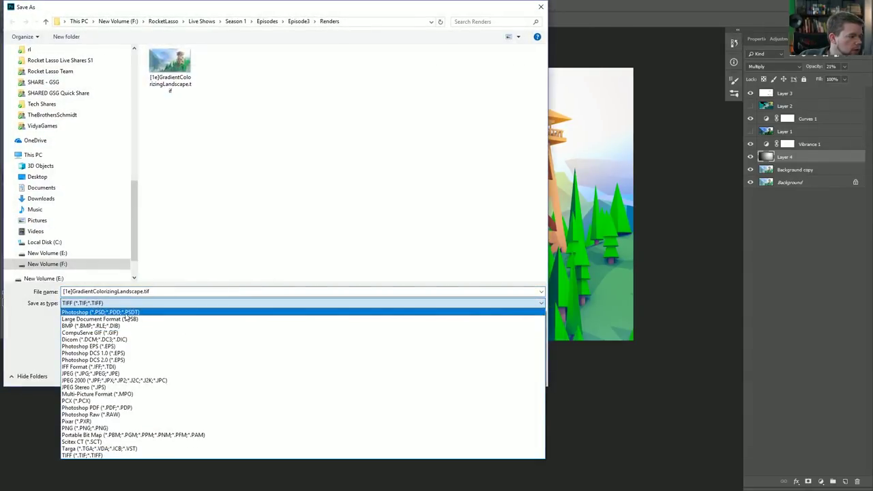
click(85, 305)
click(82, 291)
click(82, 291)
double_click(82, 291)
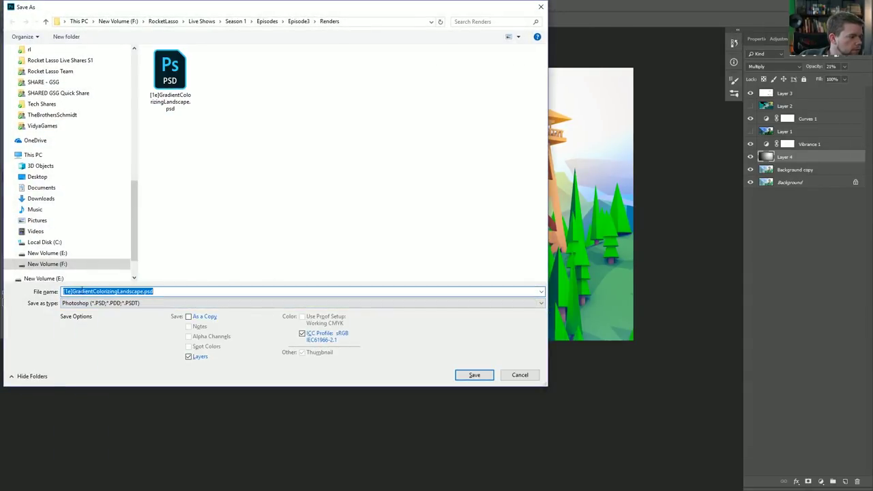
click(71, 291)
key(BackSpace)
text(f)
key(Return)
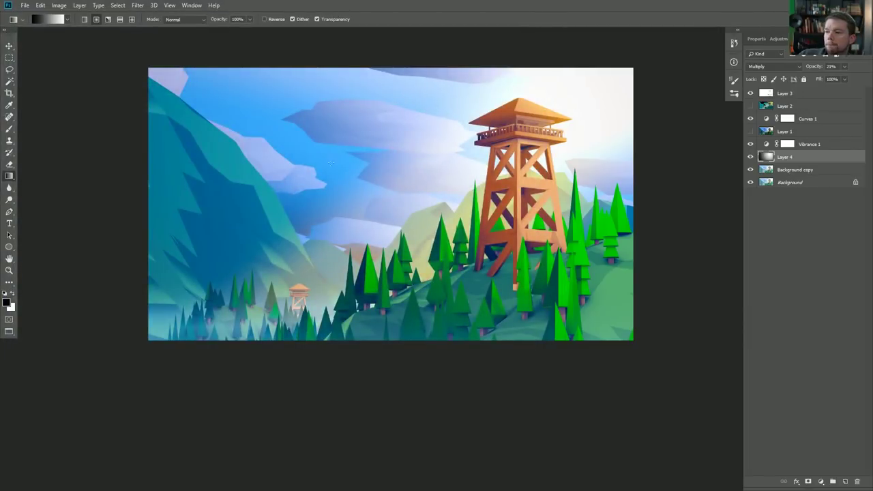
Try merging all visible layers into one, and undo the merge
click(99, 6)
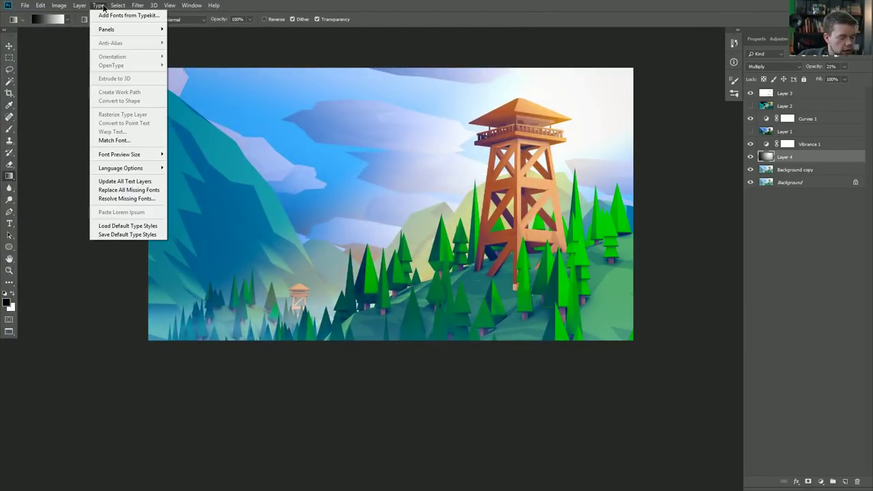
mouse_move(79, 5)
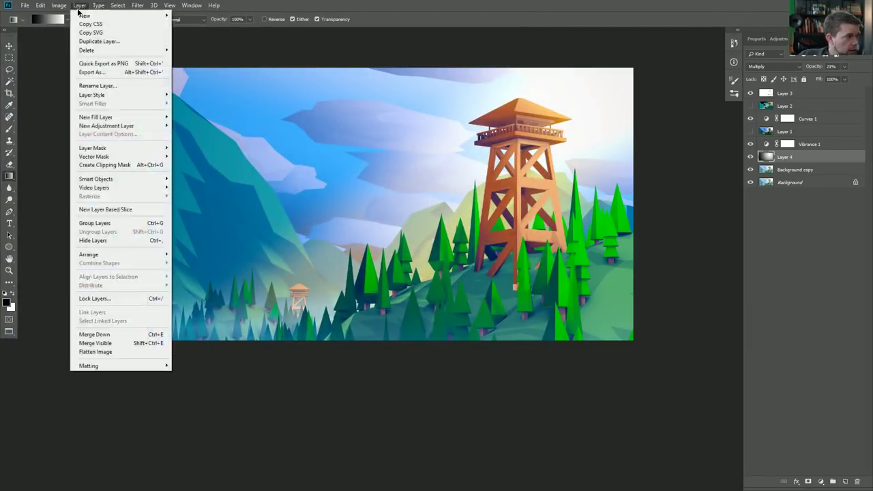
click(96, 343)
key(ctrl+a)
key(ctrl+alt+z)
key(ctrl+alt+z)
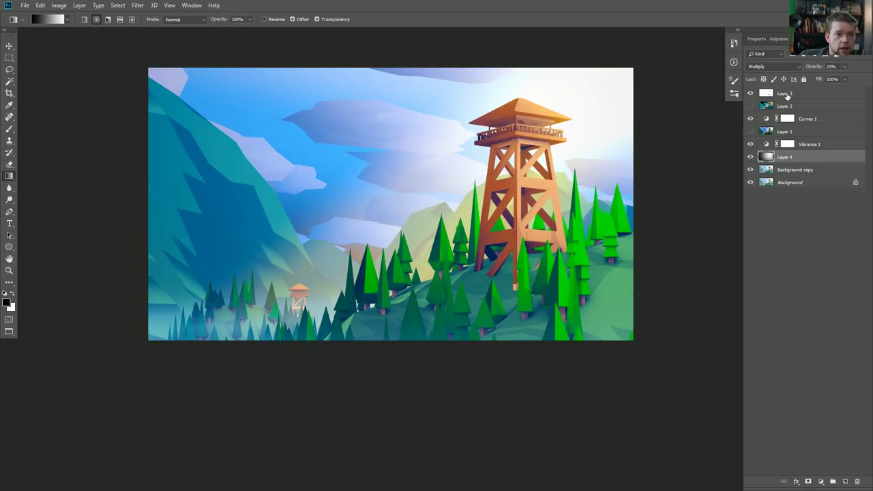
Stamp the visible composite into a new layer above Layer 3 and duplicate that stamped layer
click(786, 97)
key(ctrl+shift+alt+e)
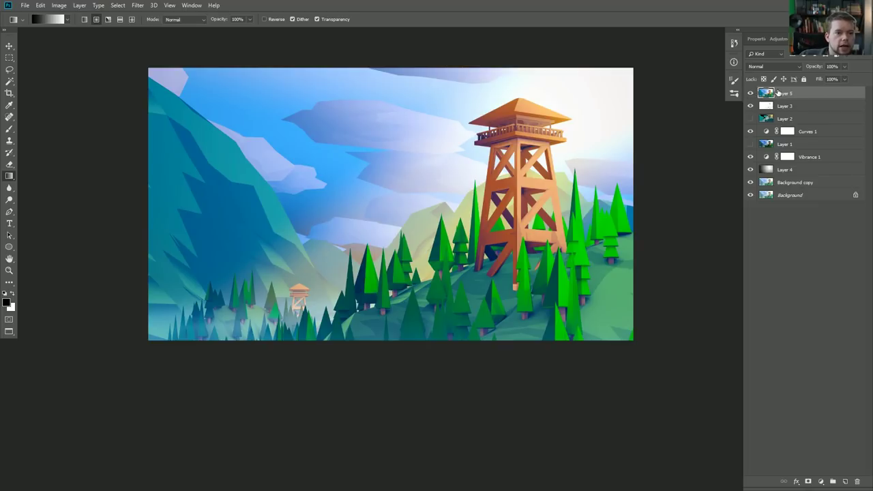
key(ctrl+j)
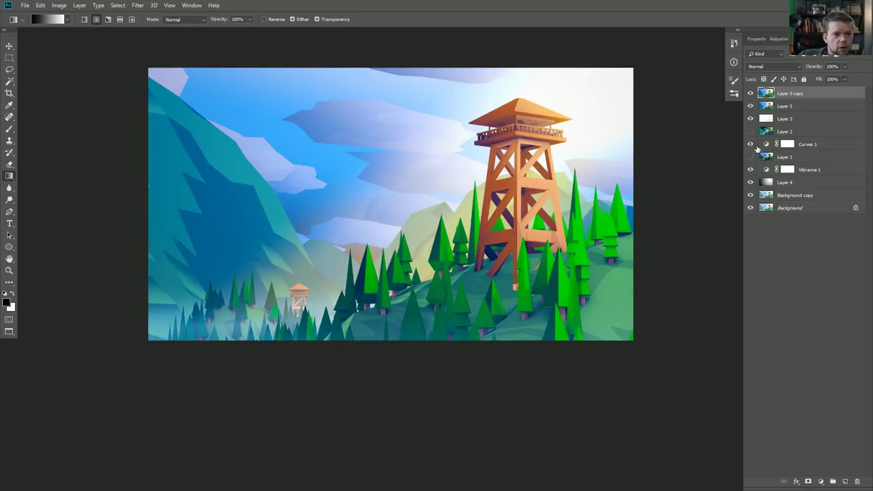
Apply a strong Gaussian Blur to Layer 5 copy until the tower and trees become soft blobs
click(118, 5)
mouse_move(138, 5)
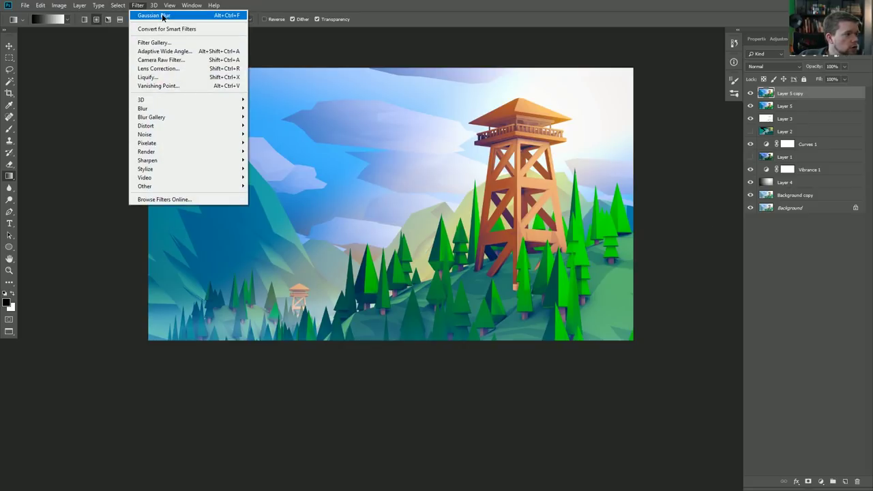
click(157, 15)
drag(295, 204, 285, 189)
click(258, 249)
click(258, 248)
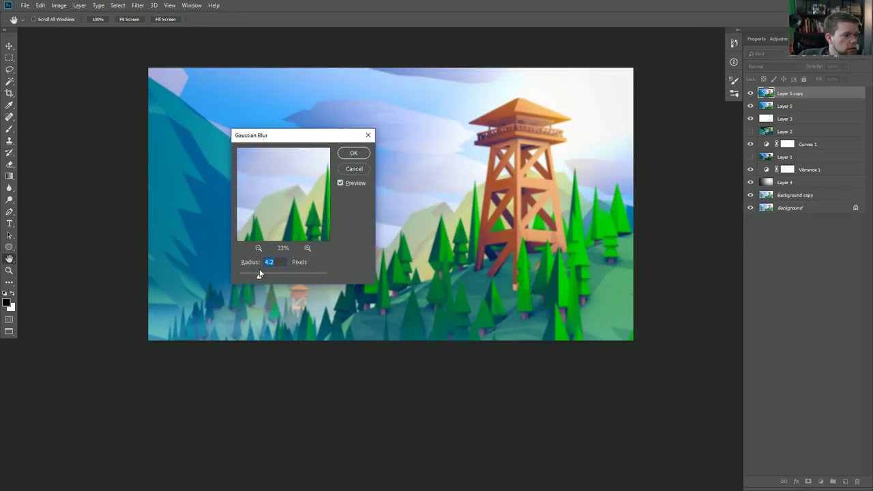
drag(260, 276, 288, 278)
click(364, 155)
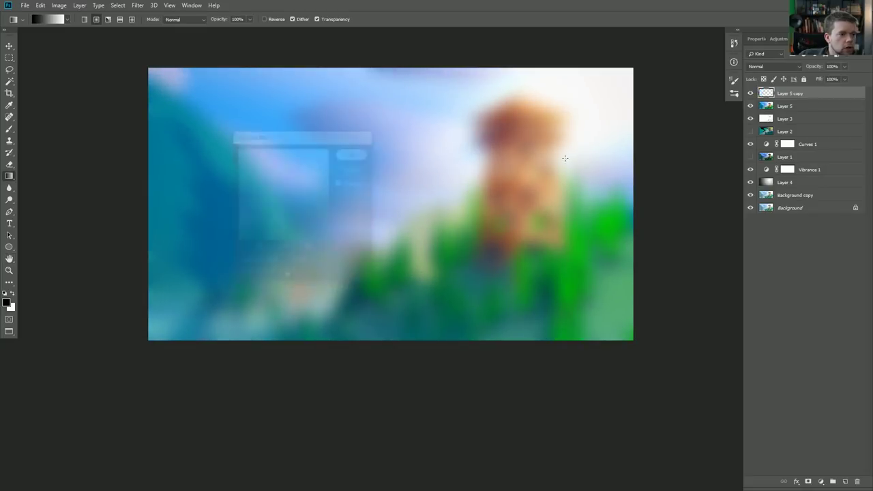
Set the blend mode of Layer 5 copy to Overlay and invert its colors
click(767, 66)
click(771, 177)
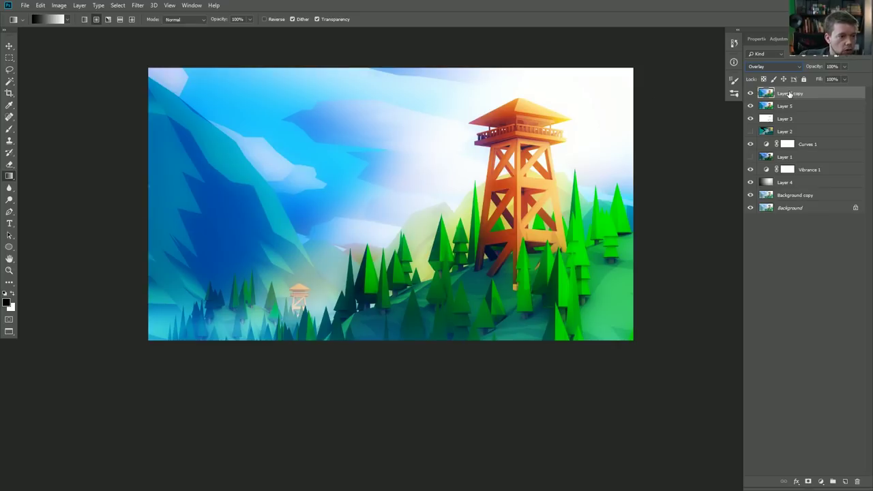
key(ctrl+i)
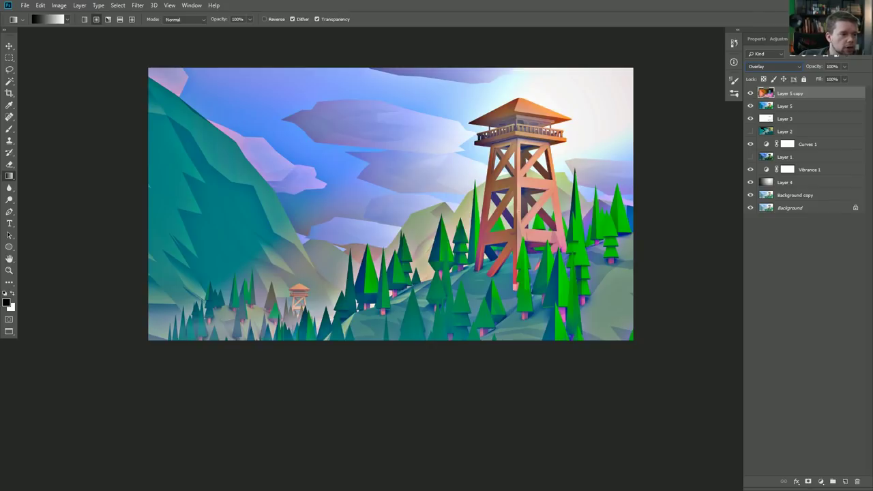
Fully desaturate Layer 5 copy to grayscale with Hue/Saturation
key(ctrl+u)
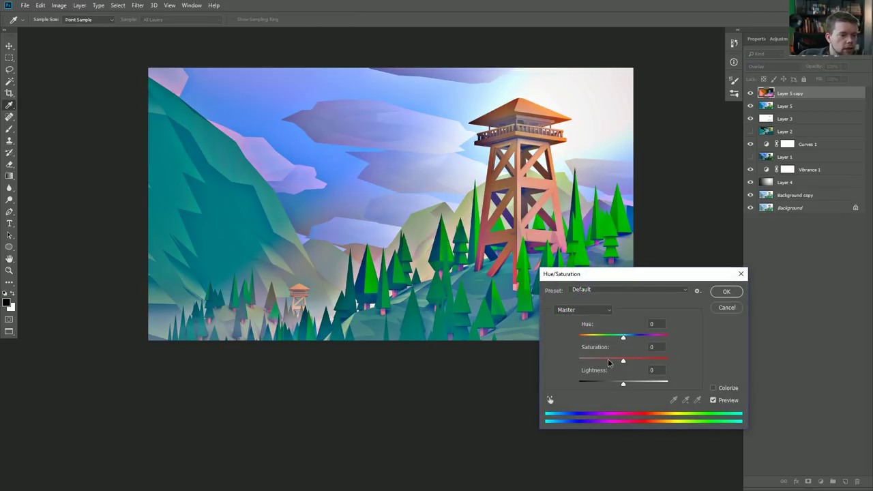
drag(621, 361, 576, 361)
click(724, 292)
key(g)
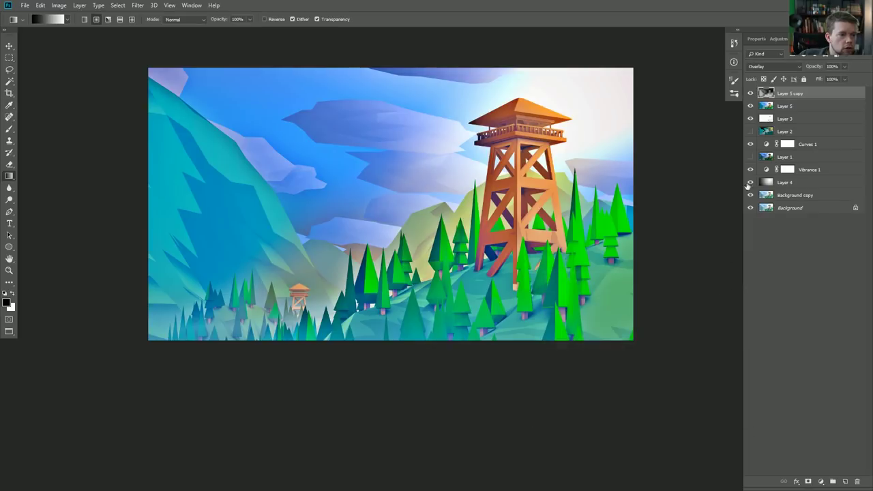
Compare the image with and without Layer 5 copy, then inspect the layer in Normal mode and return it to Overlay
click(749, 94)
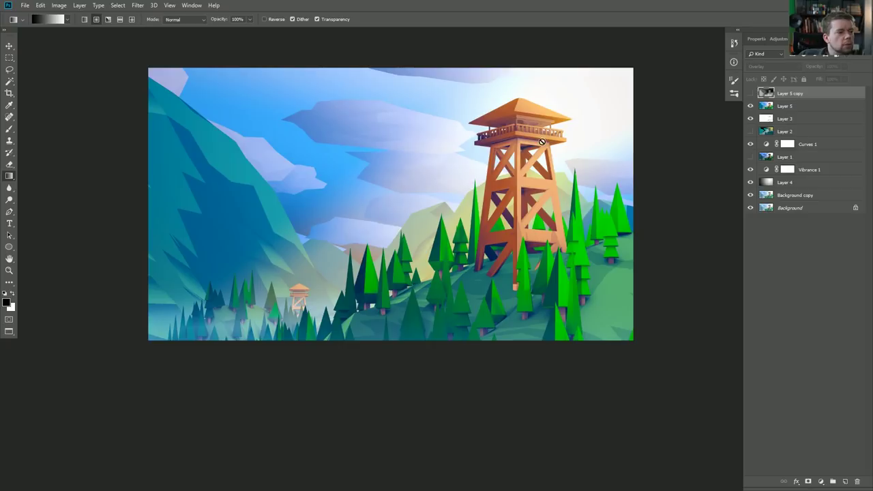
click(750, 93)
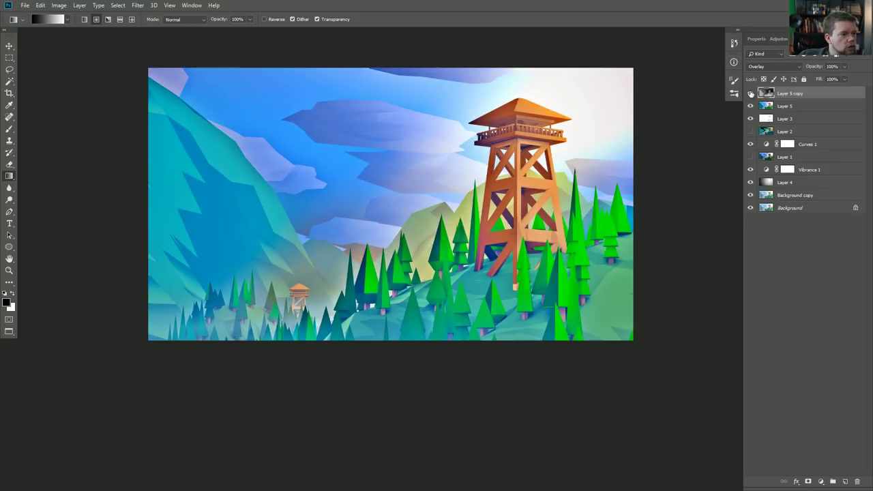
click(750, 93)
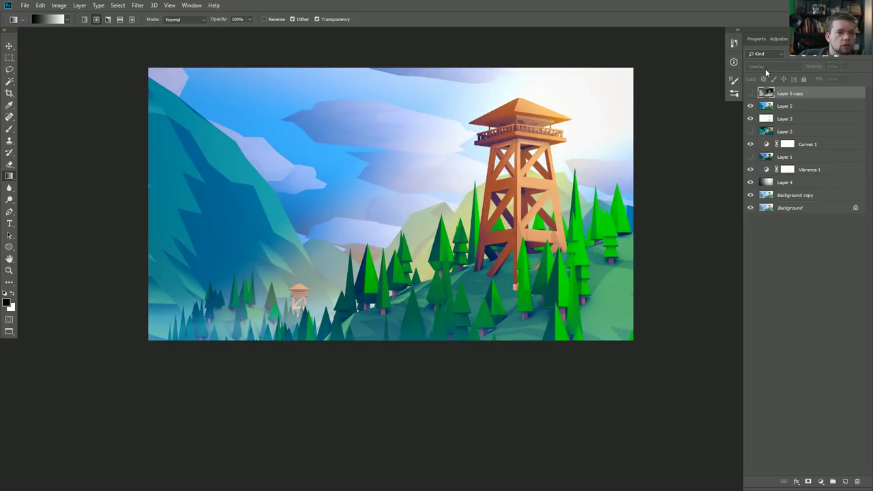
click(750, 94)
click(772, 66)
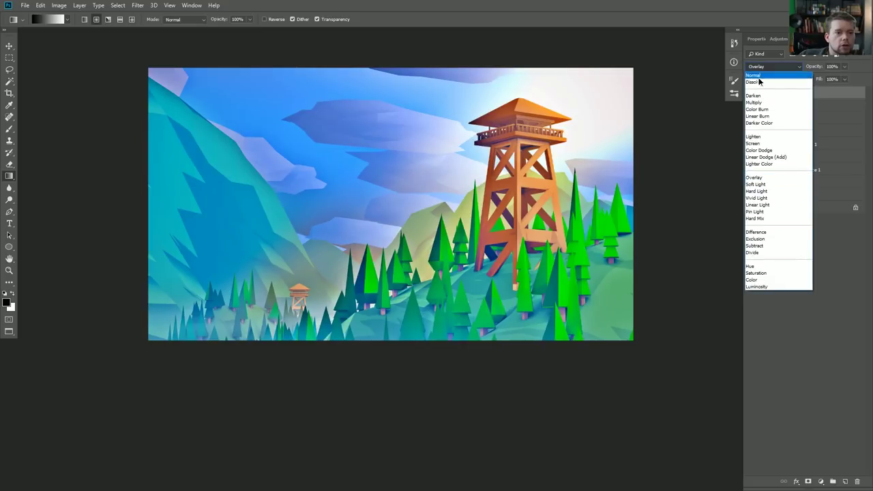
click(765, 78)
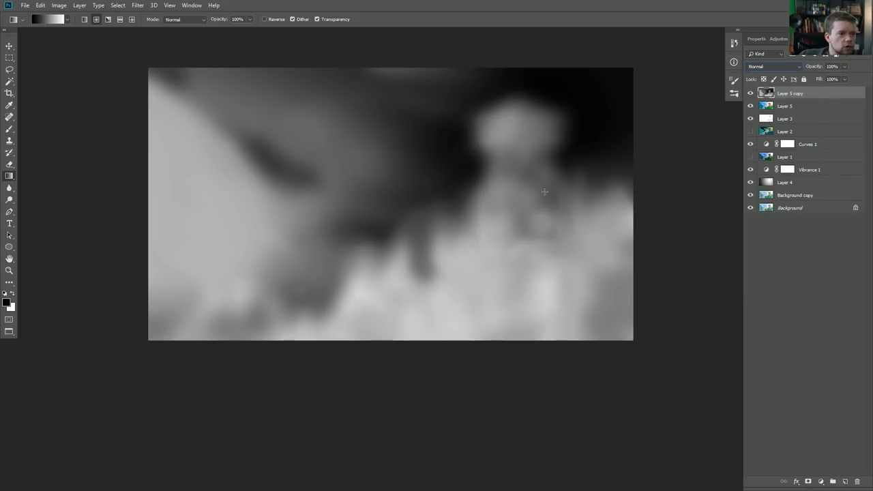
click(751, 66)
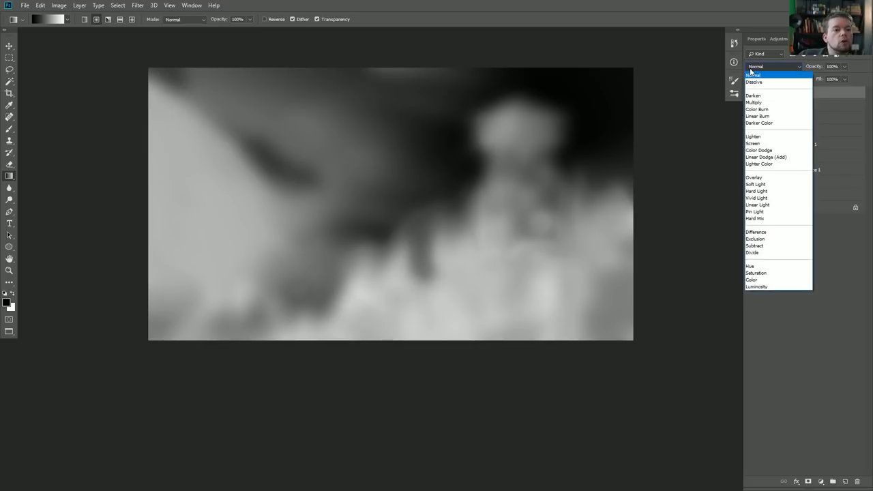
click(754, 177)
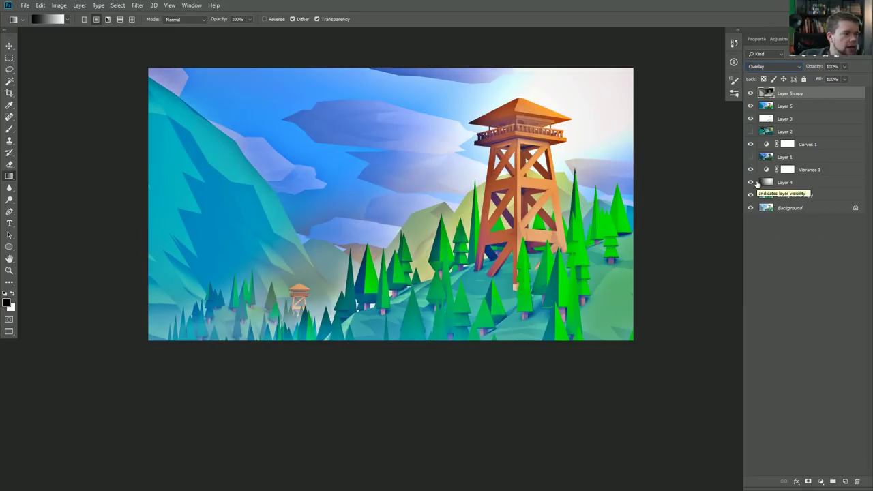
Invert Layer 5 copy back to its original tones and lower its opacity to 5%
click(751, 93)
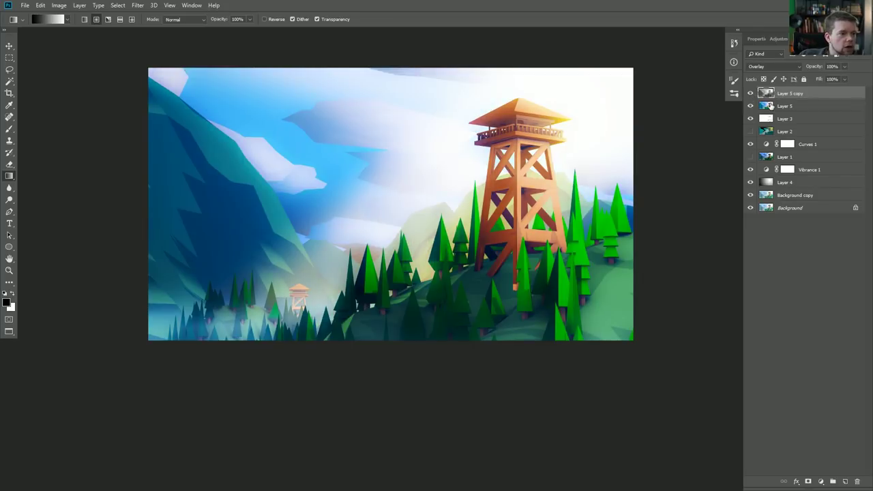
drag(812, 66, 718, 61)
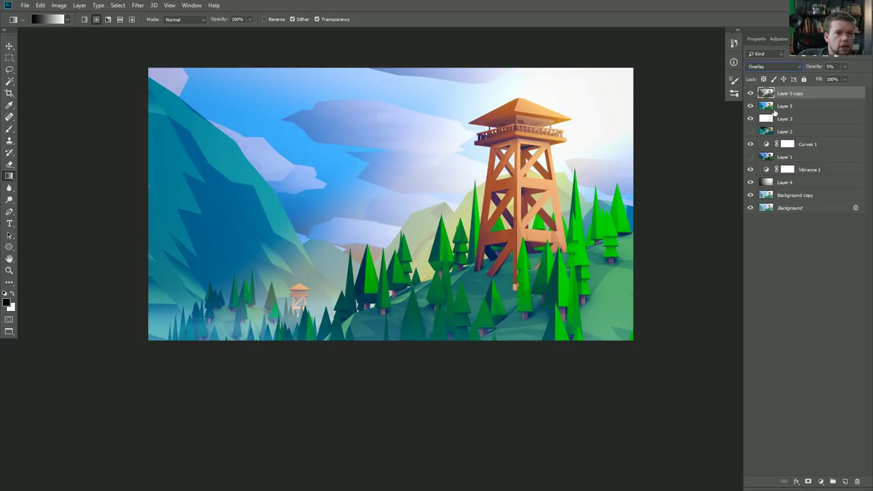
Move Background copy to the top of the layer stack and toggle its visibility to compare the original render with the graded composite
drag(801, 200, 784, 93)
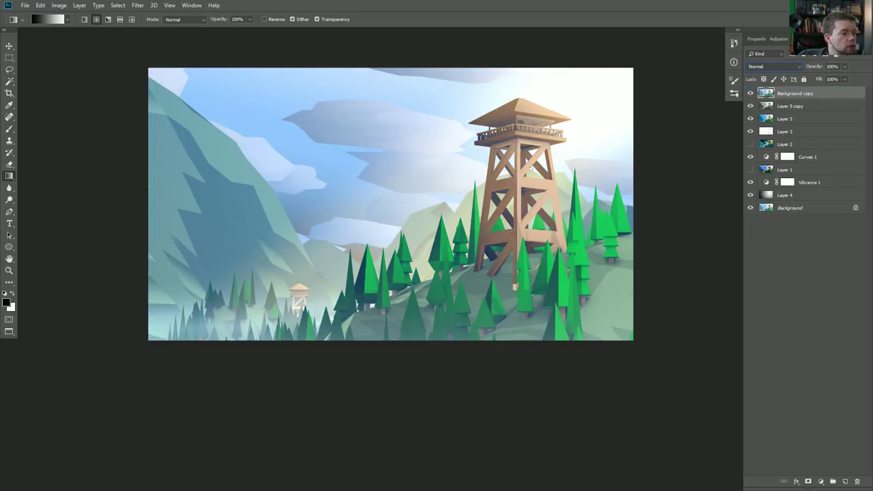
click(749, 93)
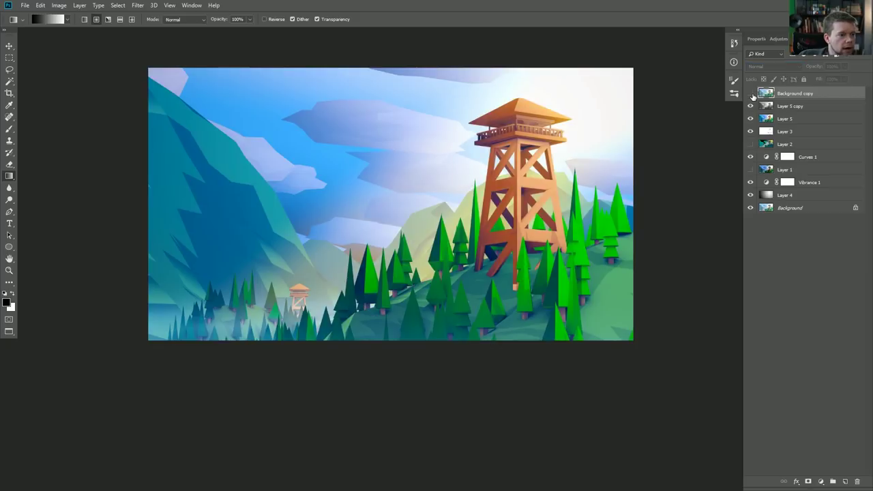
click(750, 92)
click(750, 93)
click(750, 93)
click(750, 93)
click(750, 93)
click(750, 93)
click(750, 92)
click(750, 92)
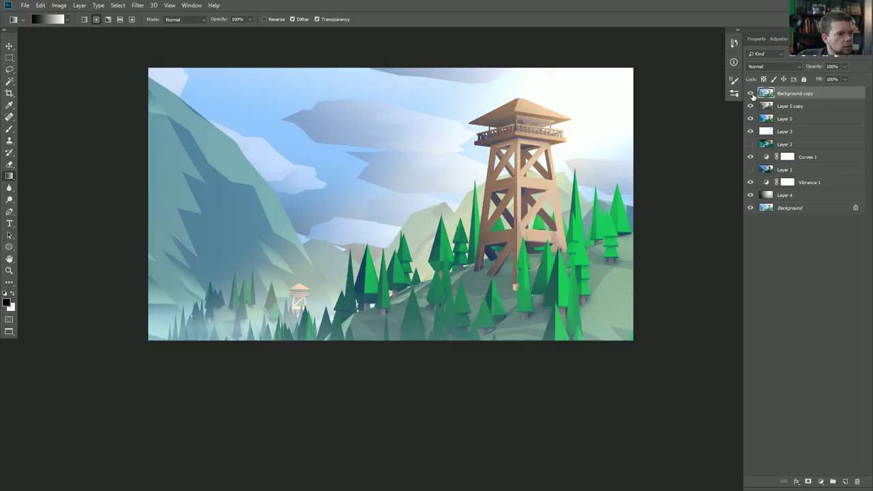
click(751, 94)
click(751, 94)
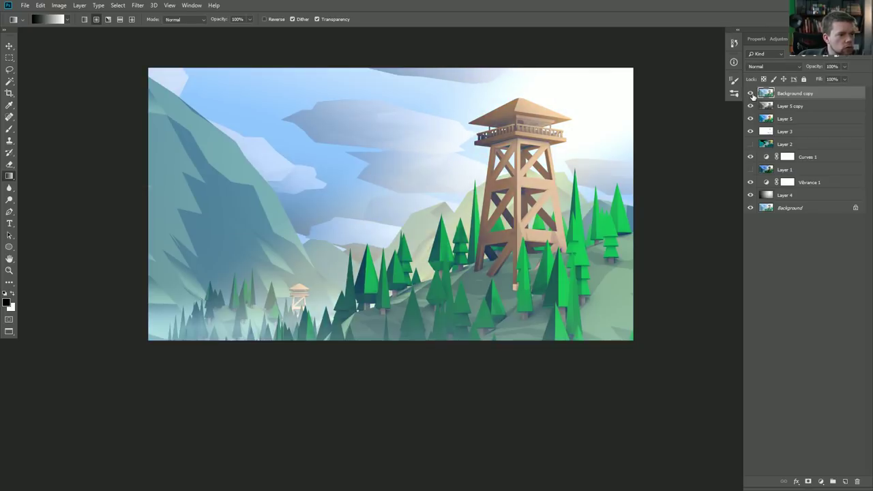
click(751, 94)
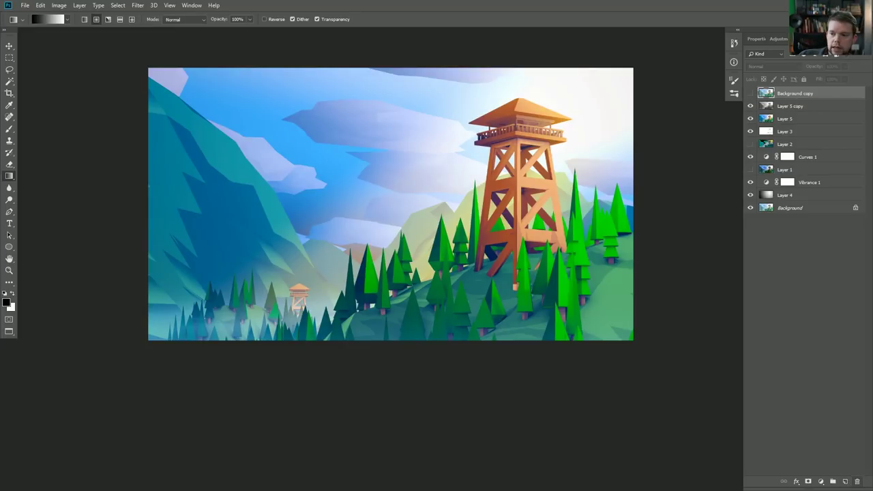
Delete the Background copy layer and the hidden Layer 1
key(Delete)
click(797, 159)
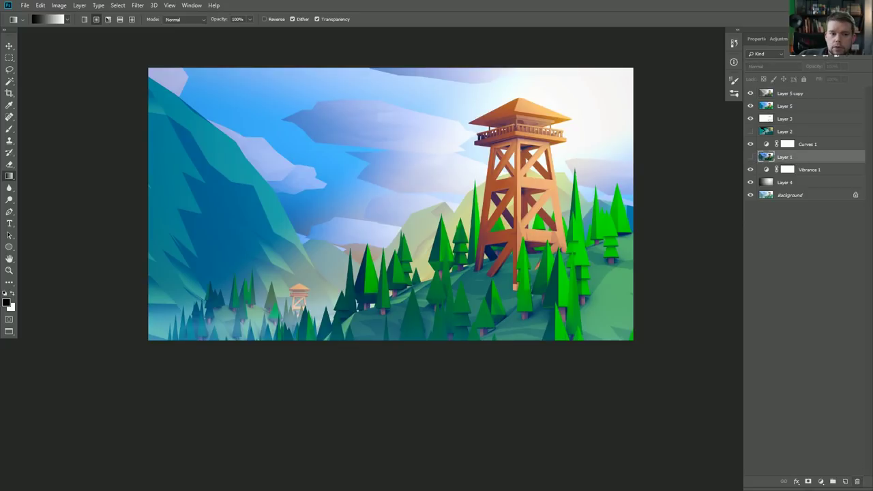
key(Delete)
click(751, 131)
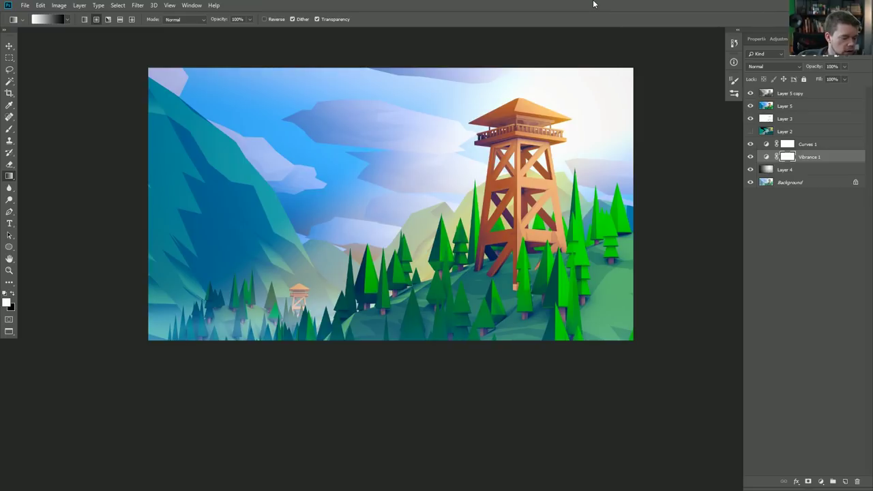
Zoom in on the finished composite and view it in full screen mode without the interface
drag(498, 143, 491, 179)
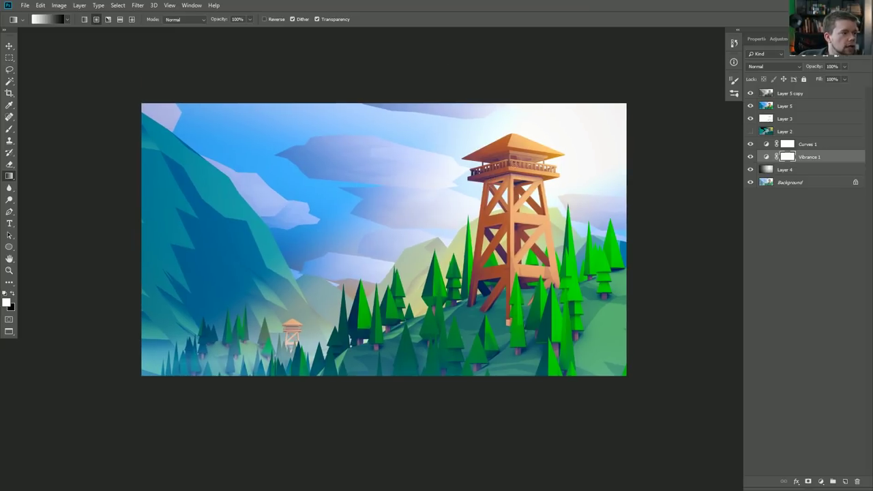
key(z)
drag(471, 210, 523, 207)
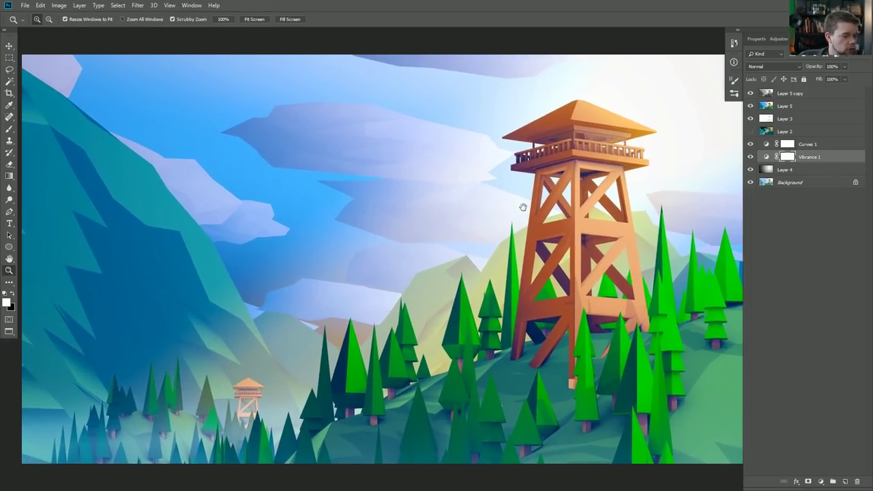
key(f)
key(f)
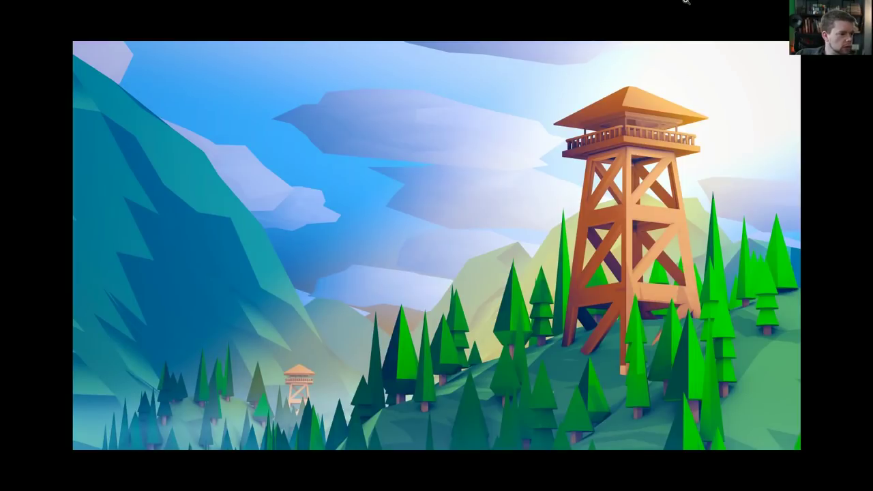